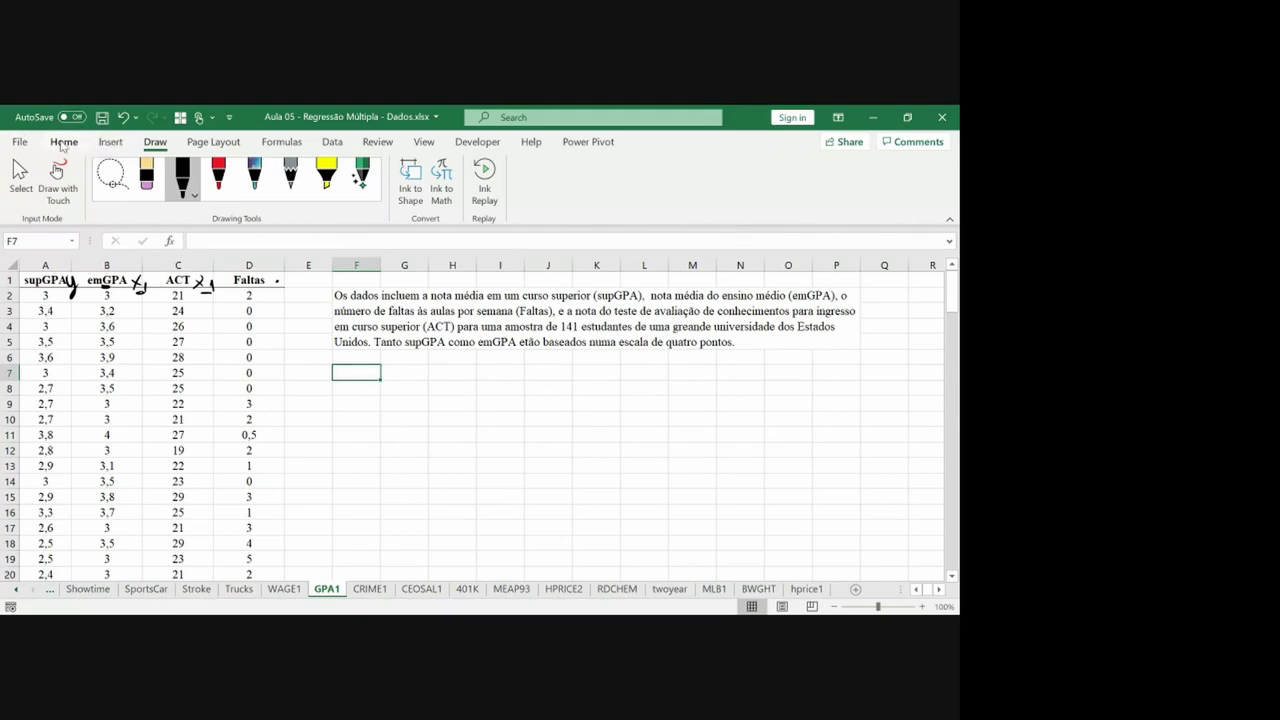
Start a Regression from the data analysis tools and set its Y range to the supGPA column including the header, $A$1:$A$142.
left_click(335, 143)
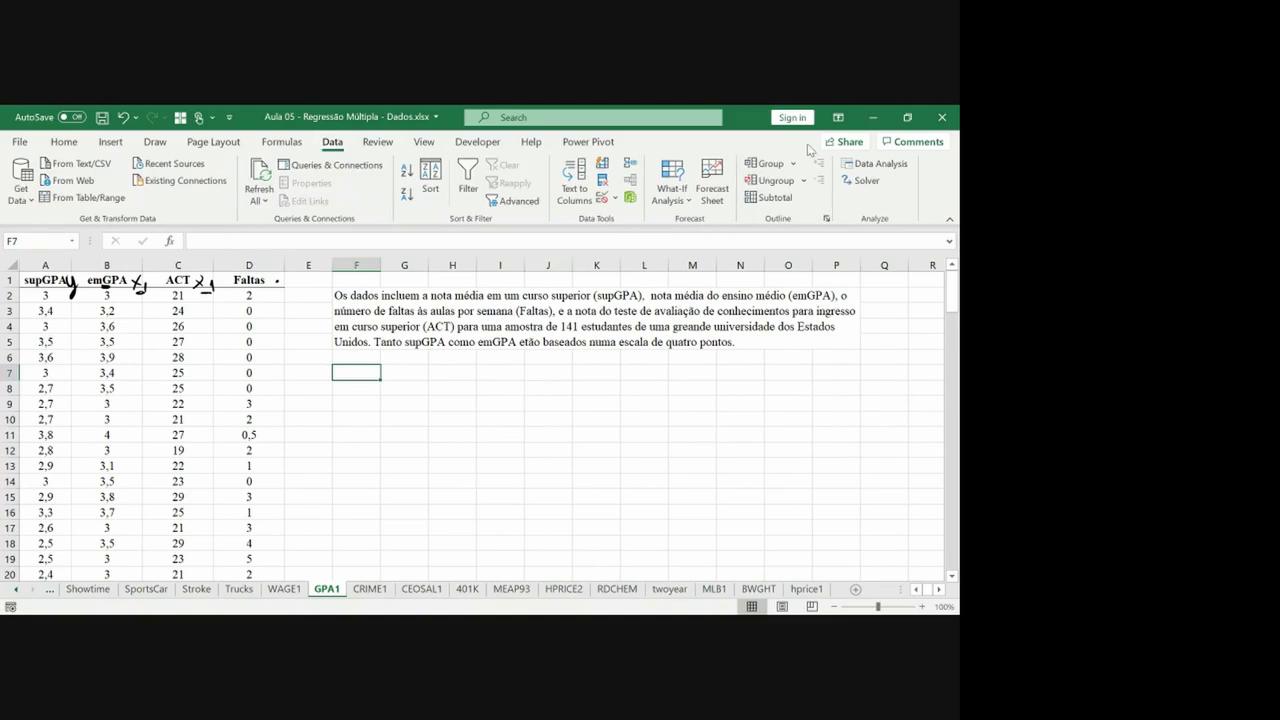
left_click(861, 162)
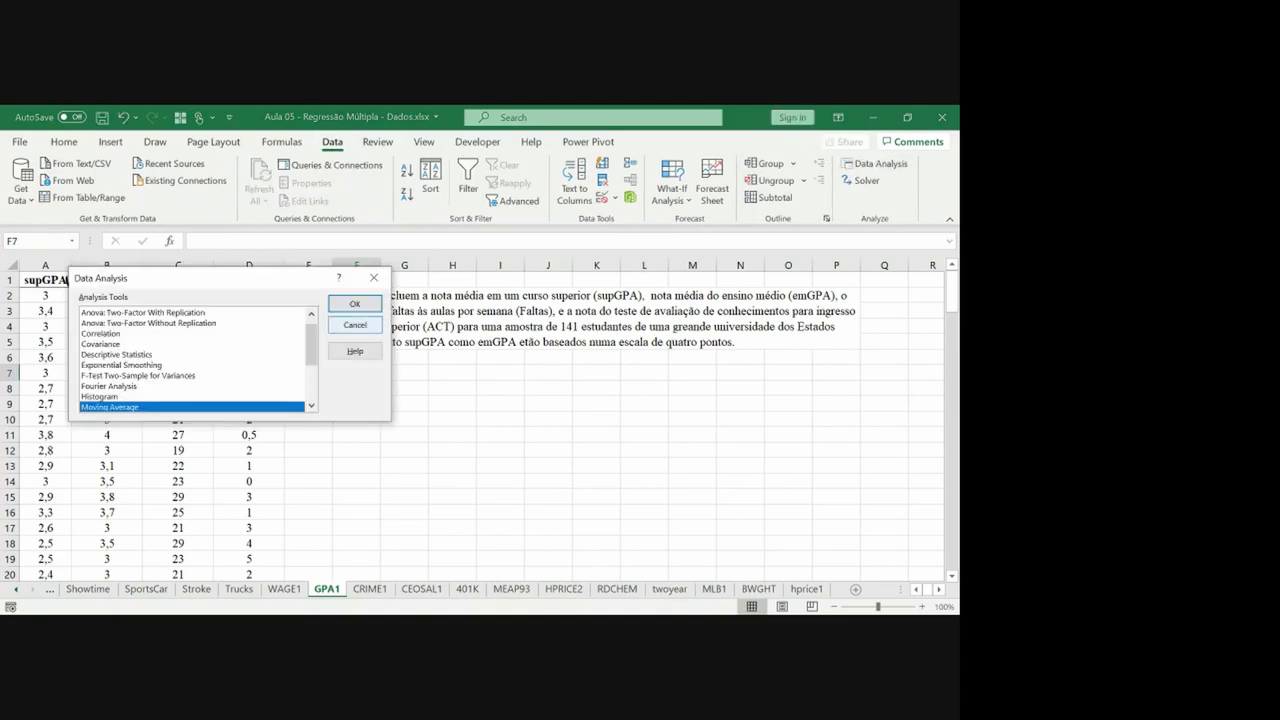
left_click(120, 354)
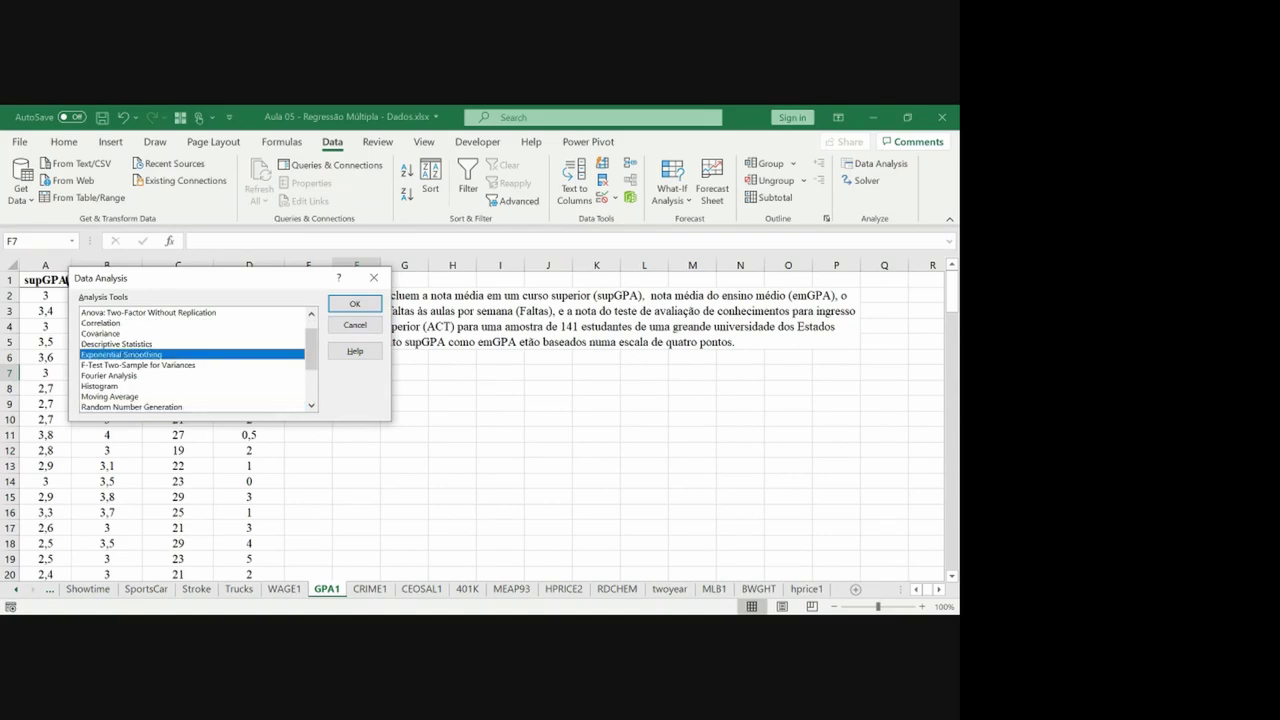
key("Down")
key("Down")
key("Down")
key("Down")
key("Down")
key("Down")
key("Down")
key("Down")
key("Escape")
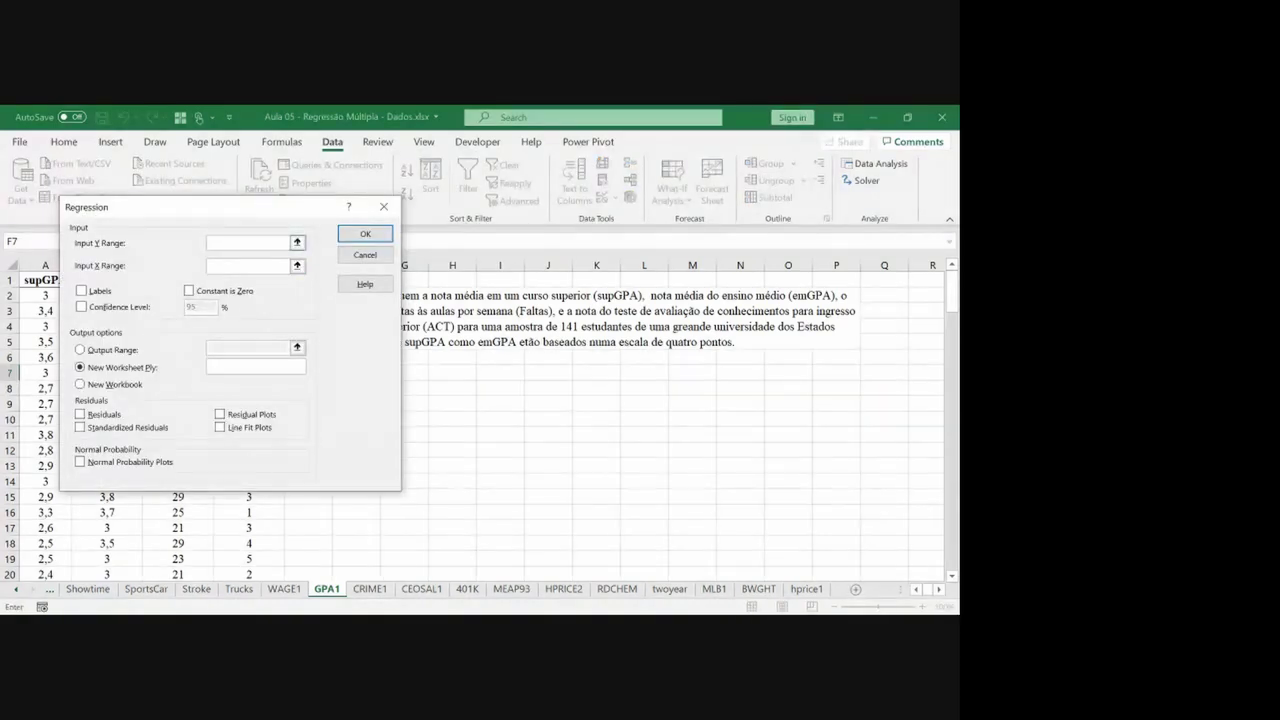
left_click(296, 242)
left_click(45, 280)
key("ctrl+shift+Down")
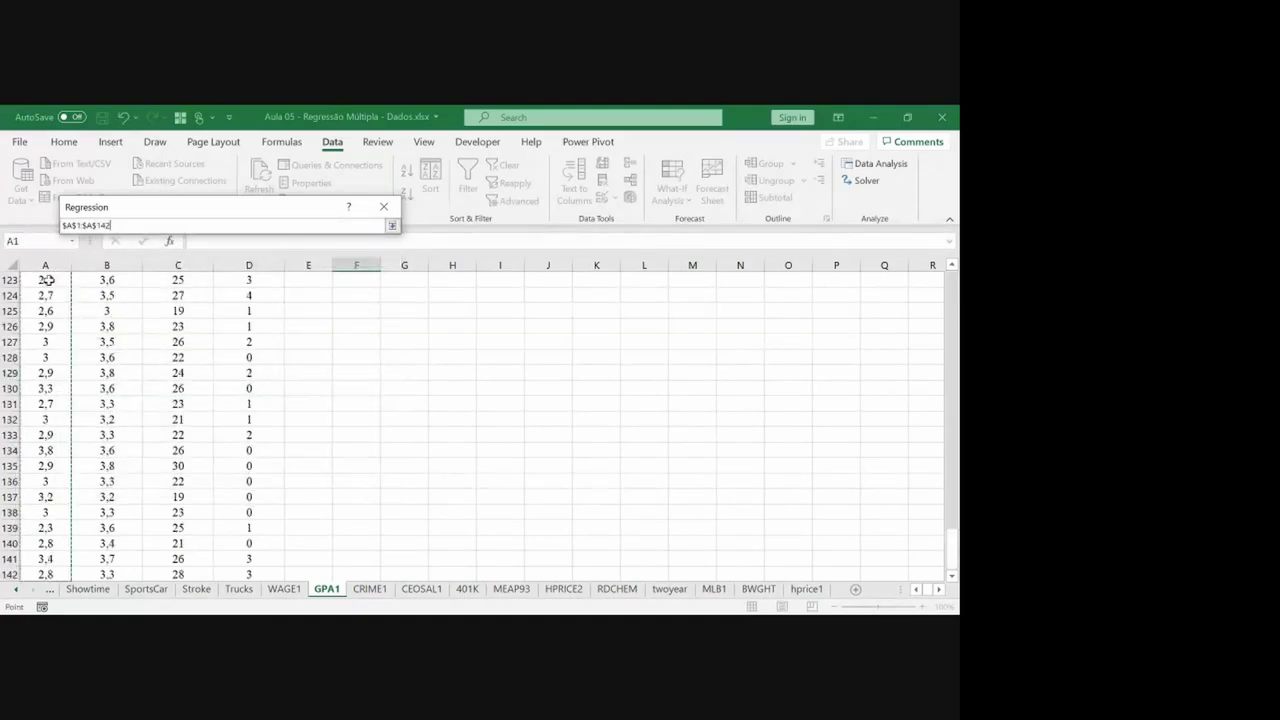
key("Return")
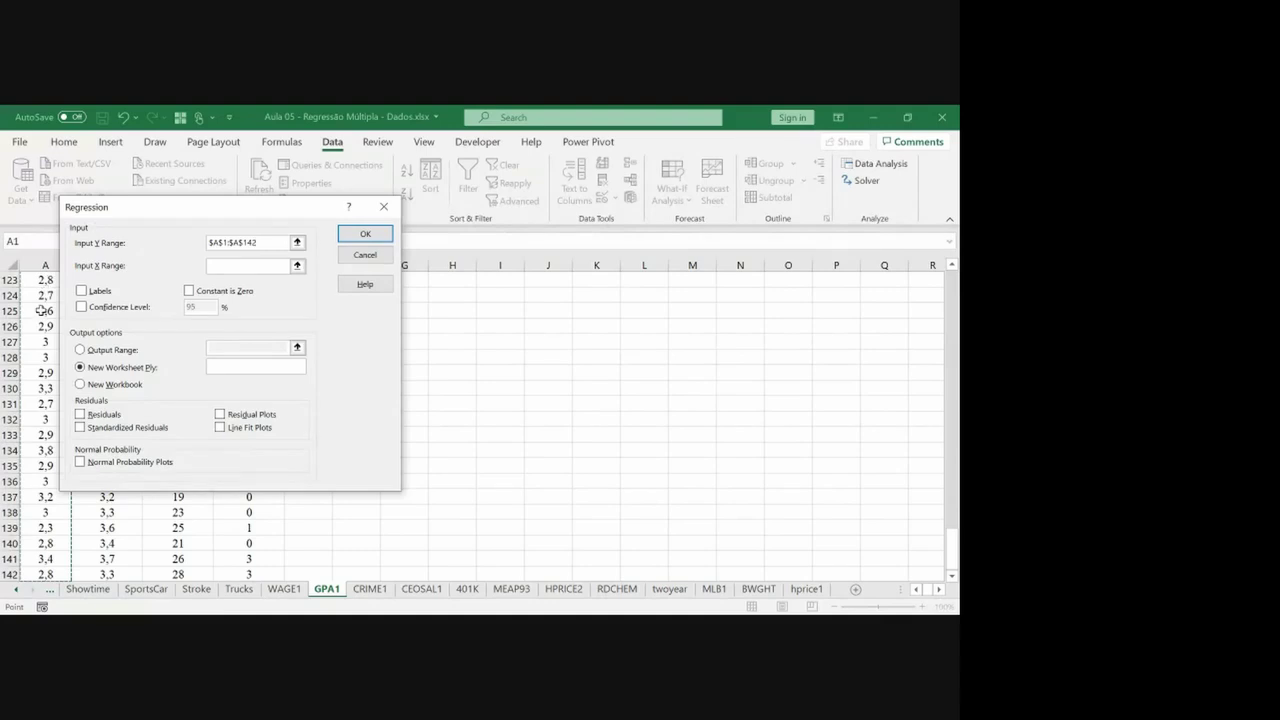
Set the regression's X range to the emGPA and ACT columns, $B$1:$C$142, and specify that the ranges include labels.
left_click(296, 265)
left_click(107, 280)
key("shift+Right")
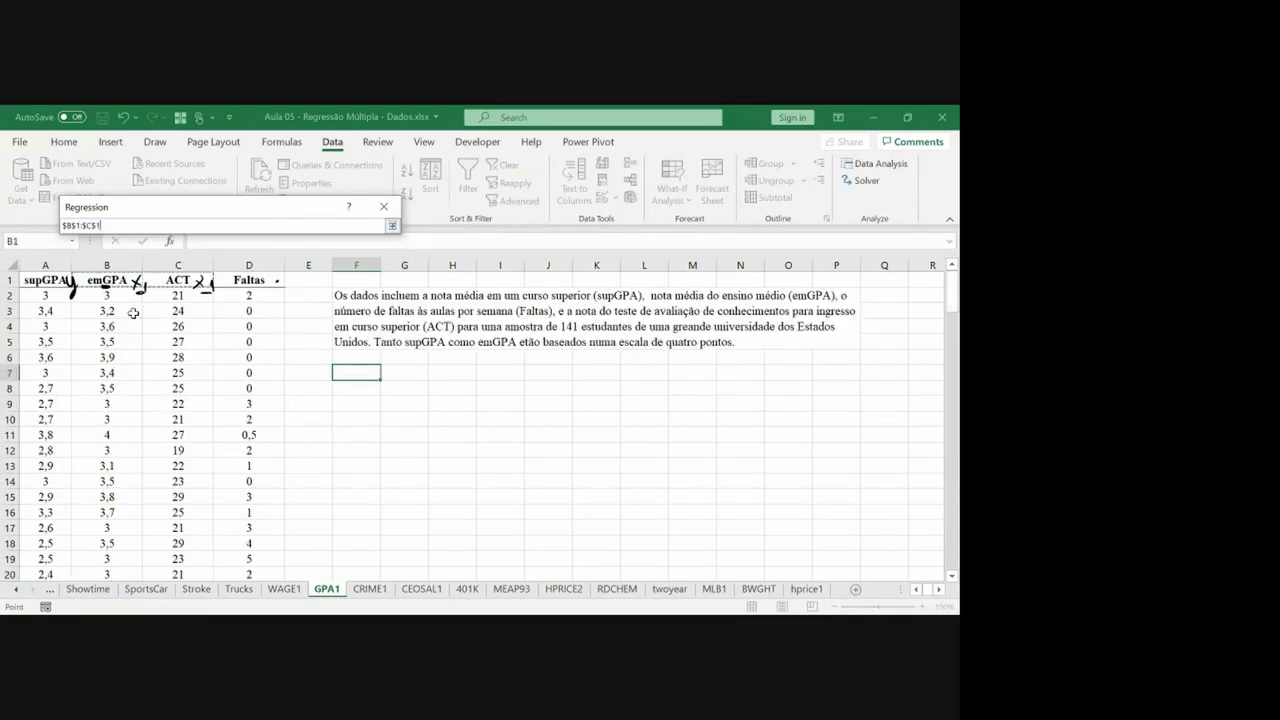
key("shift+Left")
key("shift+Right")
key("ctrl+shift+Down")
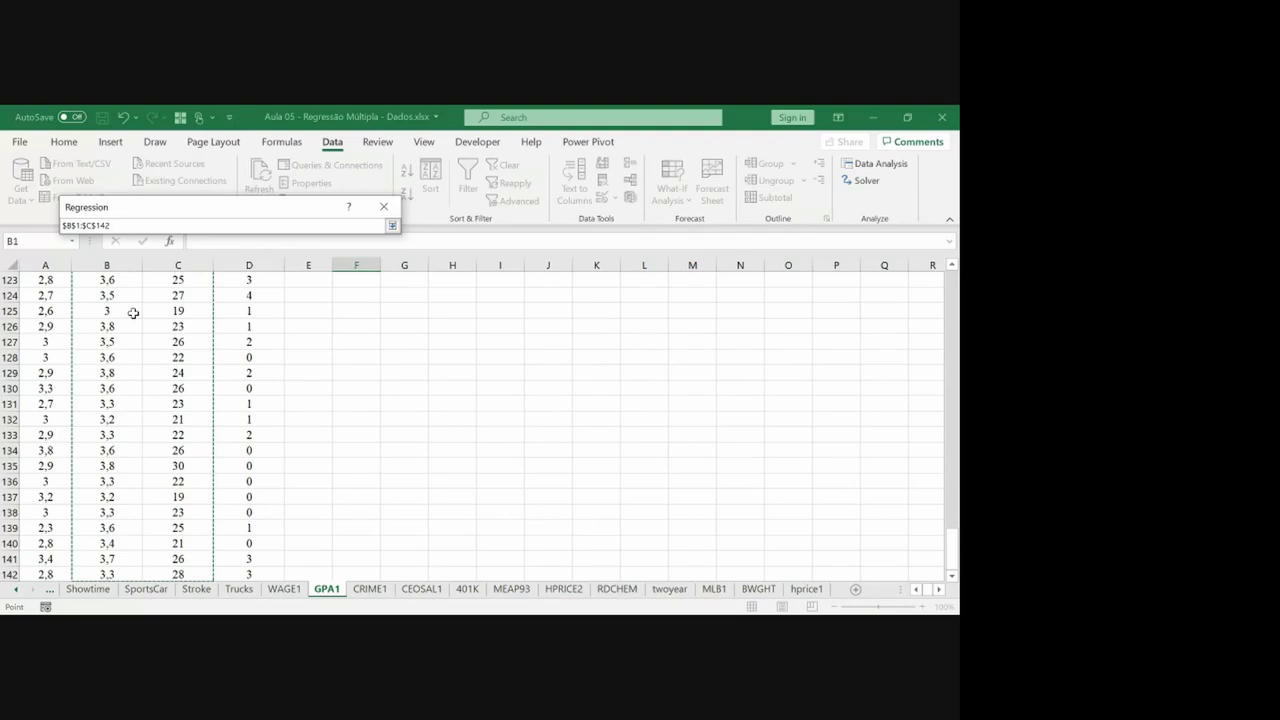
key("Return")
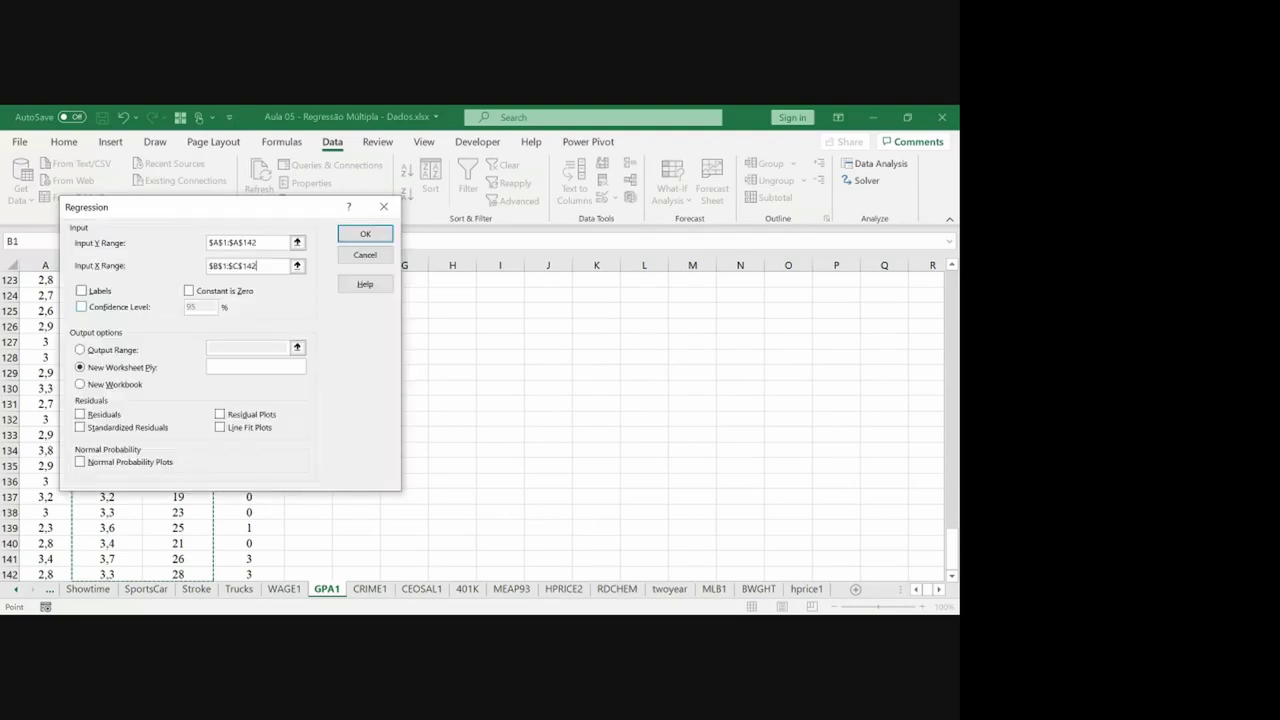
key("alt+l")
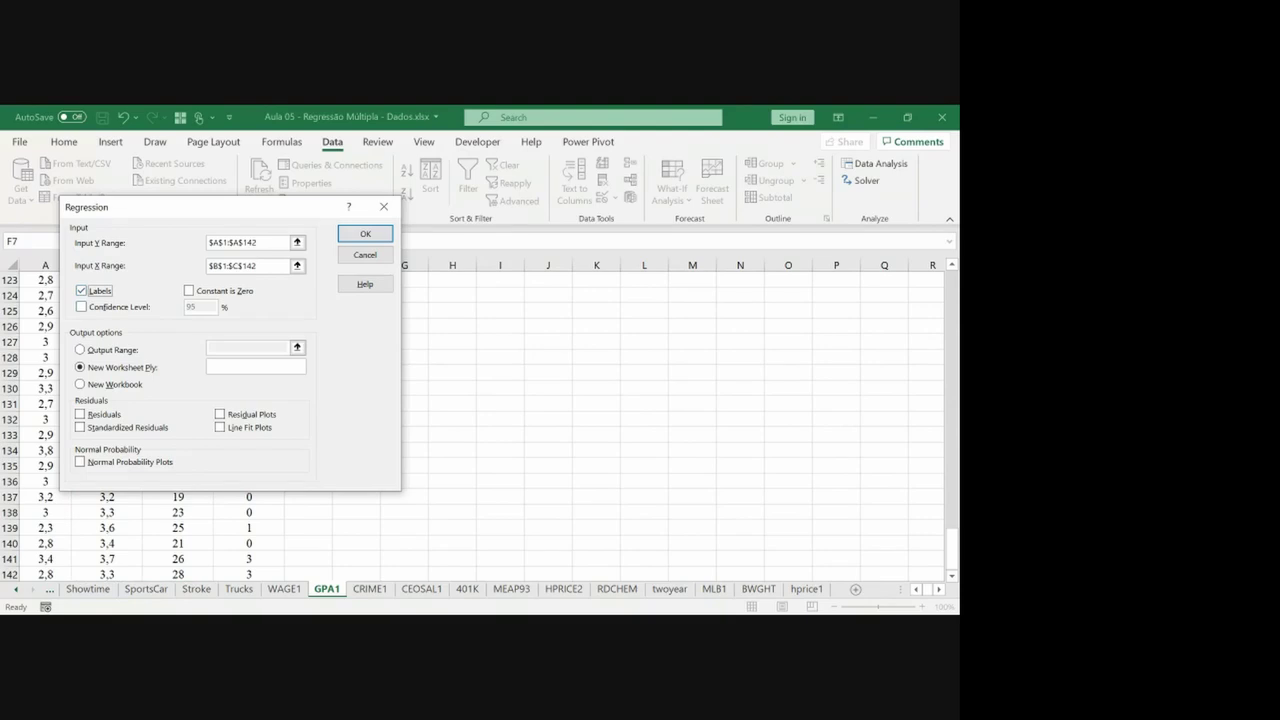
Set the regression's output range to cell $F$7 on the GPA1 sheet and run it.
key("alt+o")
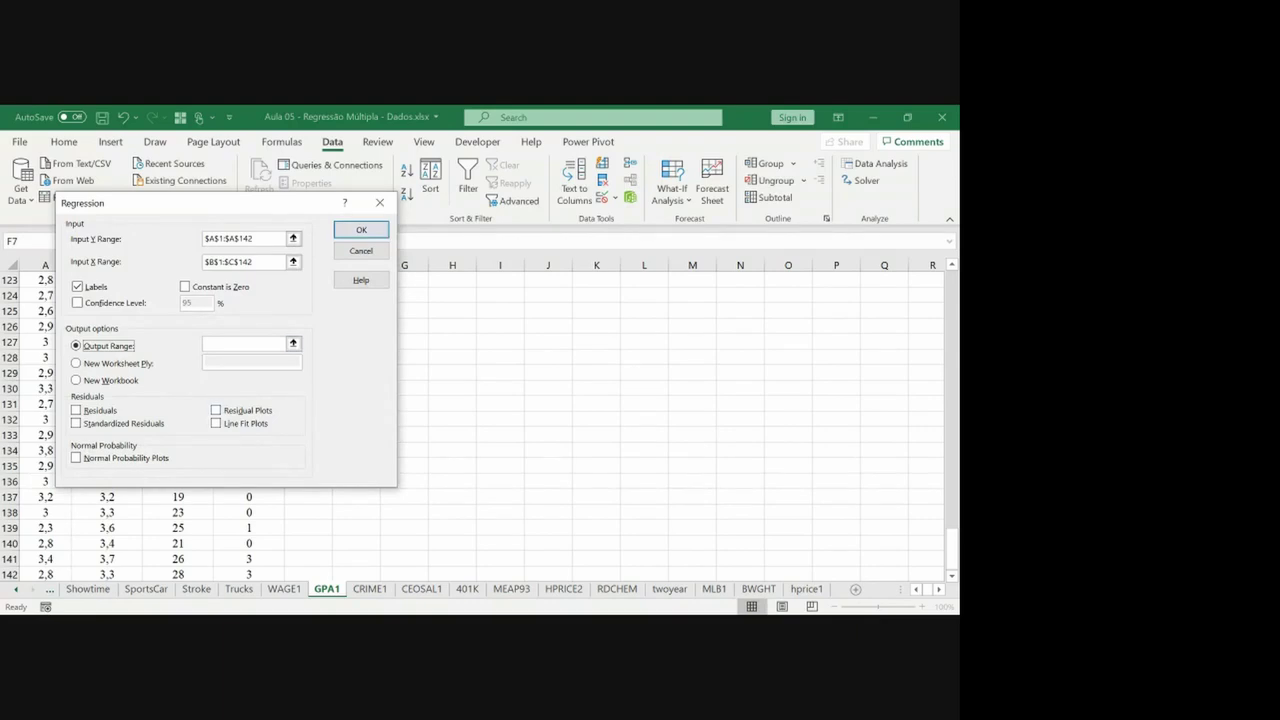
left_click(293, 343)
left_click(326, 354)
key("ctrl+Up")
key("Down")
key("Right")
key("Down")
key("Down")
key("Down")
key("Down")
key("Down")
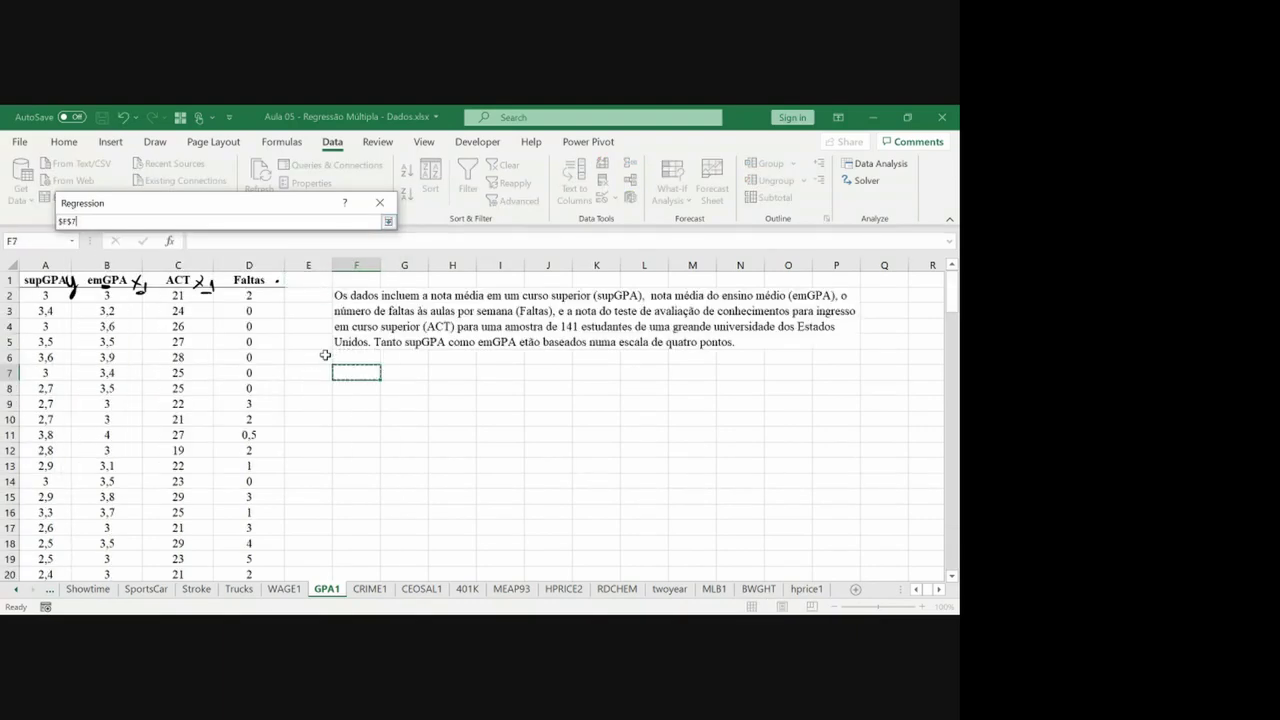
key("Return")
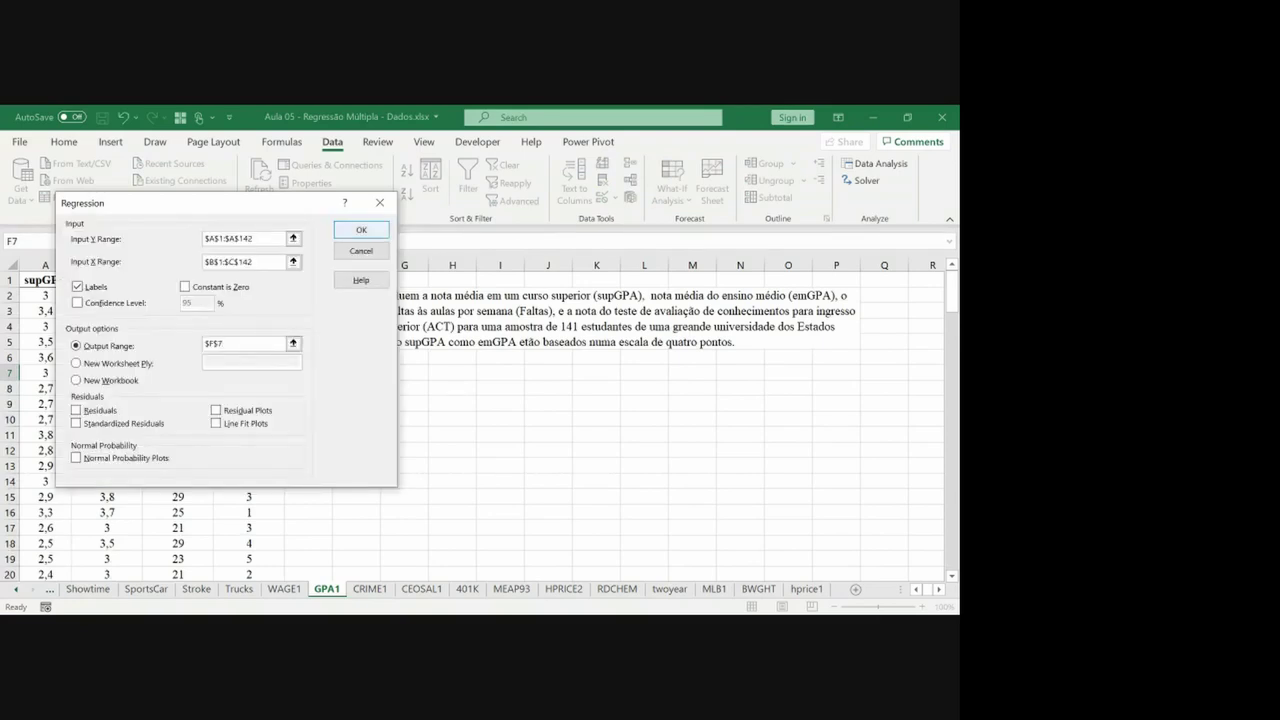
left_click(364, 232)
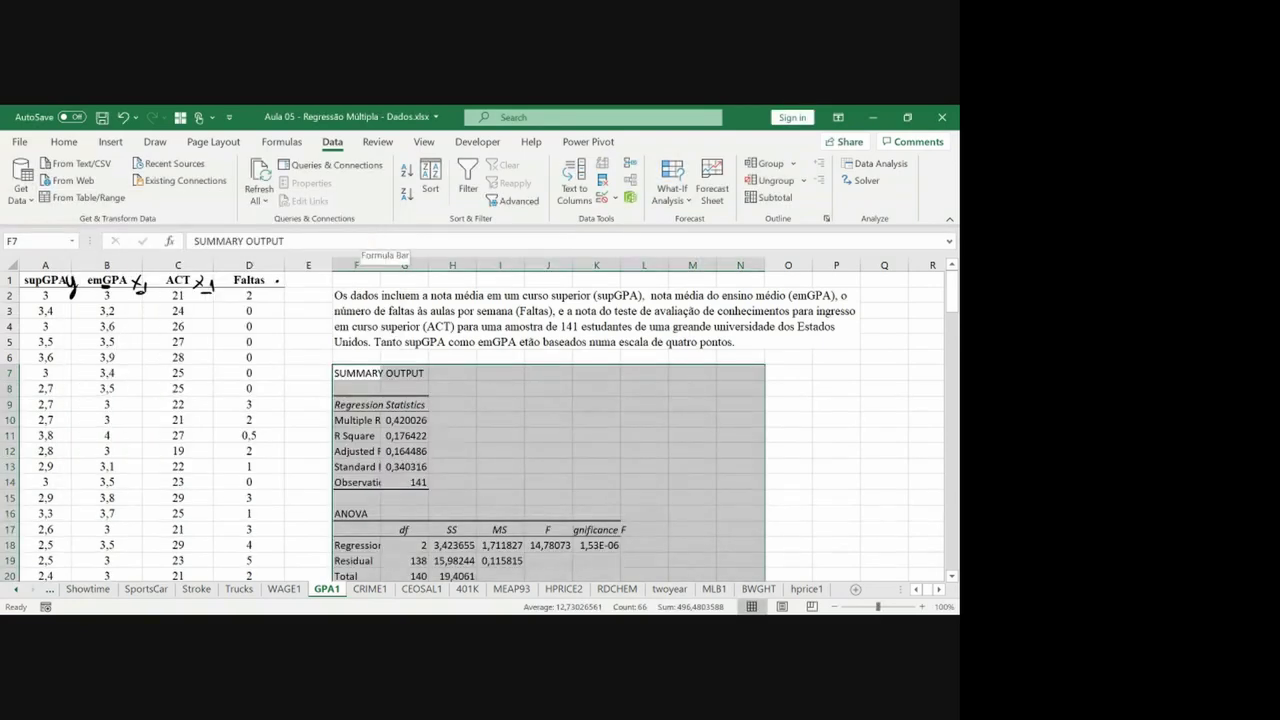
Auto-fit the widths of columns F to P so the regression output is readable.
left_click_drag(356, 264, 835, 264)
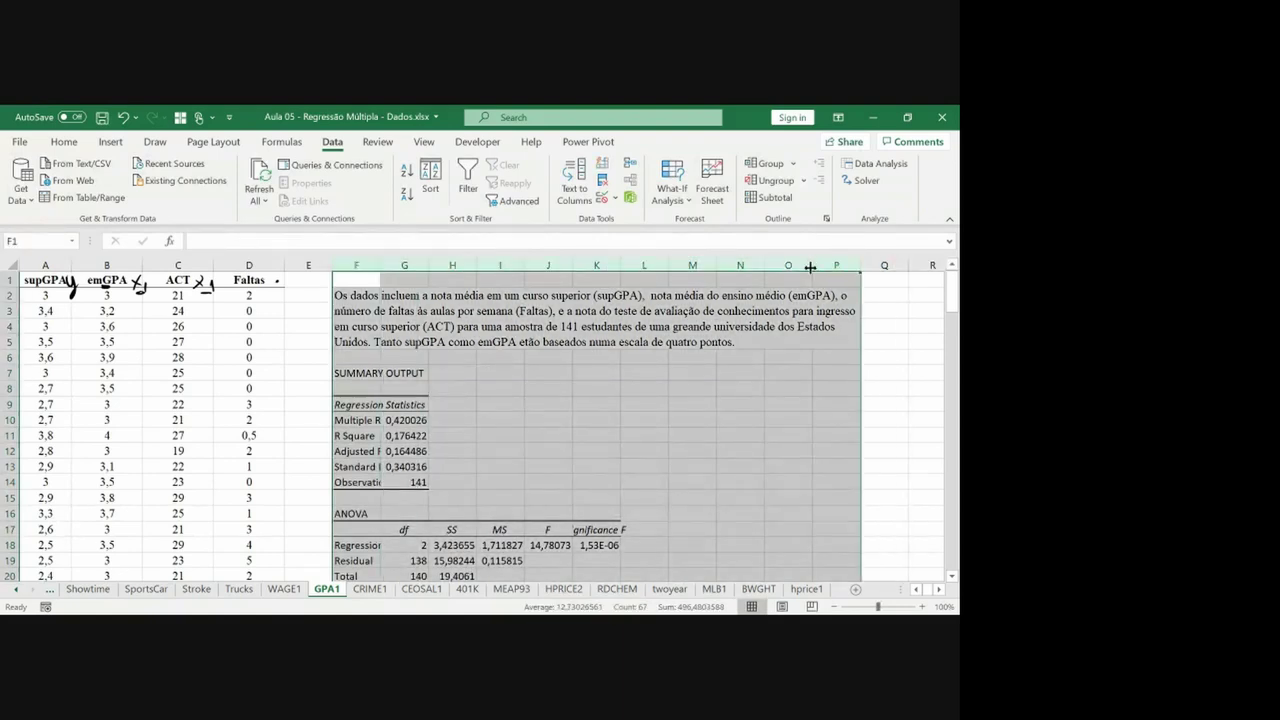
double_click(812, 265)
left_click(600, 432)
Examine the regression output on the GPA1 sheet, from the regression statistics and ANOVA down to the coefficients table.
key("Down")
key("Down")
key("Down")
key("Down")
key("Down")
key("Down")
key("Down")
key("Down")
key("Down")
key("Down")
key("Down")
key("Down")
key("Down")
key("Down")
key("Down")
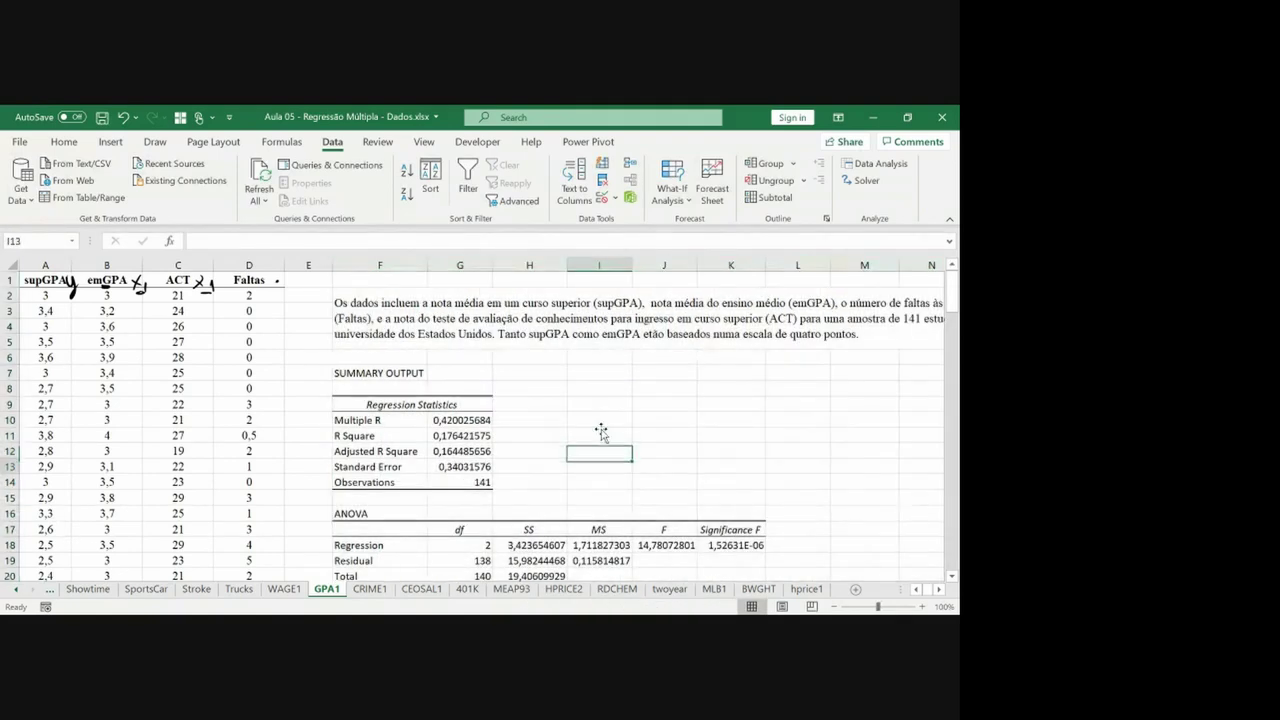
key("Up")
key("Up")
key("Up")
key("Up")
key("Up")
key("Up")
key("Up")
key("Up")
key("Up")
key("Up")
key("Up")
key("Up")
key("Up")
key("Up")
key("Up")
key("Up")
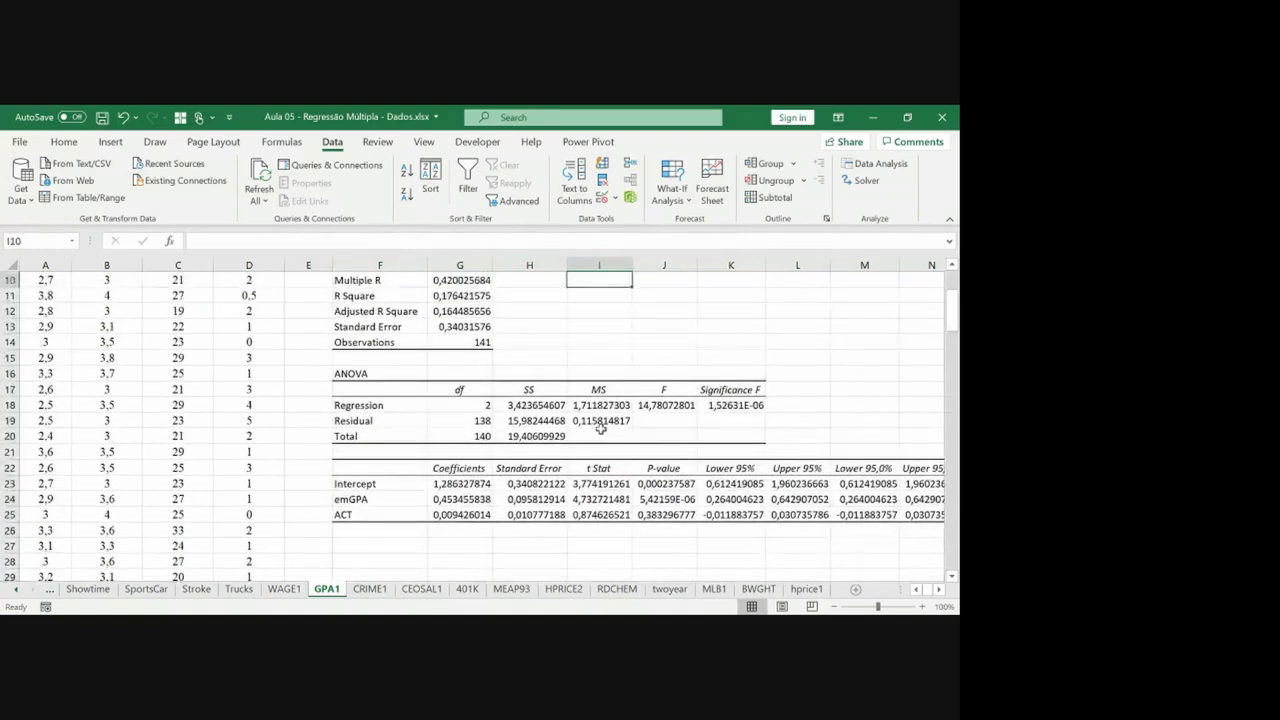
Ink ticks beside R Square and Adjusted R Square, a brace around the coefficients table, and arrows at its three coefficients.
mouse_move(491, 297)
left_mouse_down()
mouse_move(517, 287)
mouse_move(524, 301)
left_mouse_up()
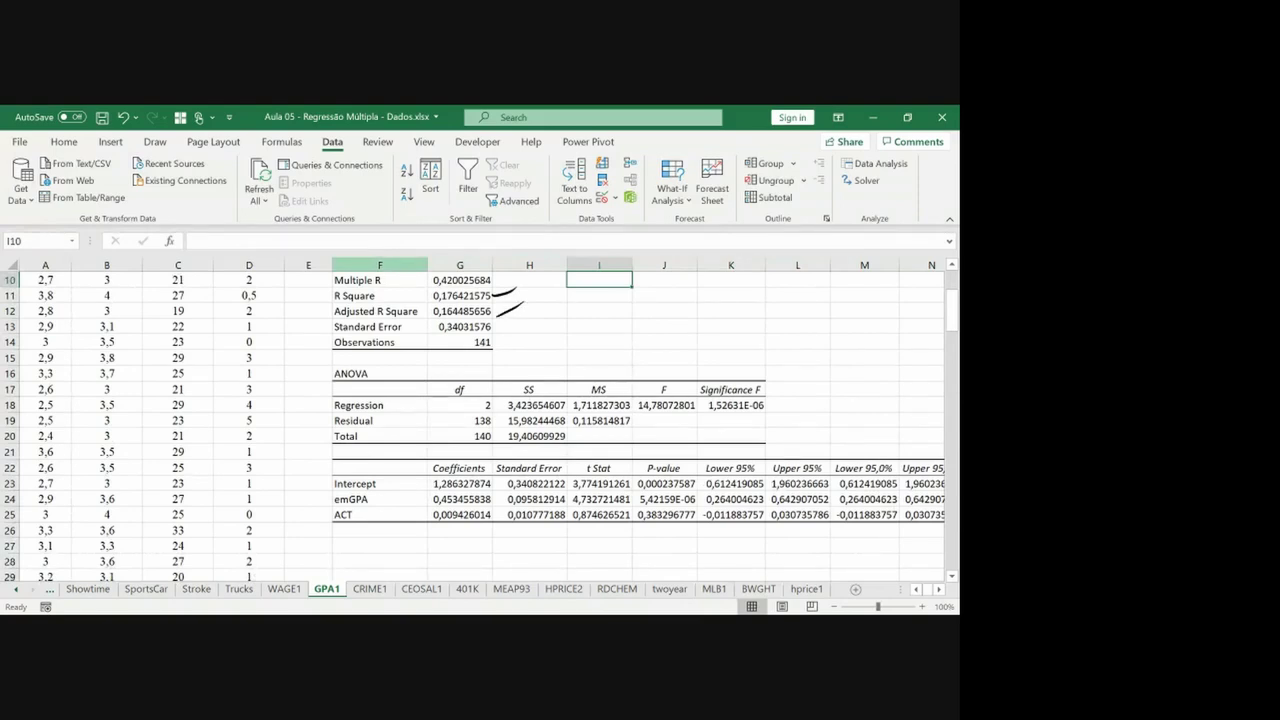
mouse_move(332, 460)
left_mouse_down()
mouse_move(316, 520)
mouse_move(326, 547)
left_mouse_up()
mouse_move(416, 481)
left_mouse_down()
mouse_move(430, 500)
mouse_move(404, 501)
left_mouse_up()
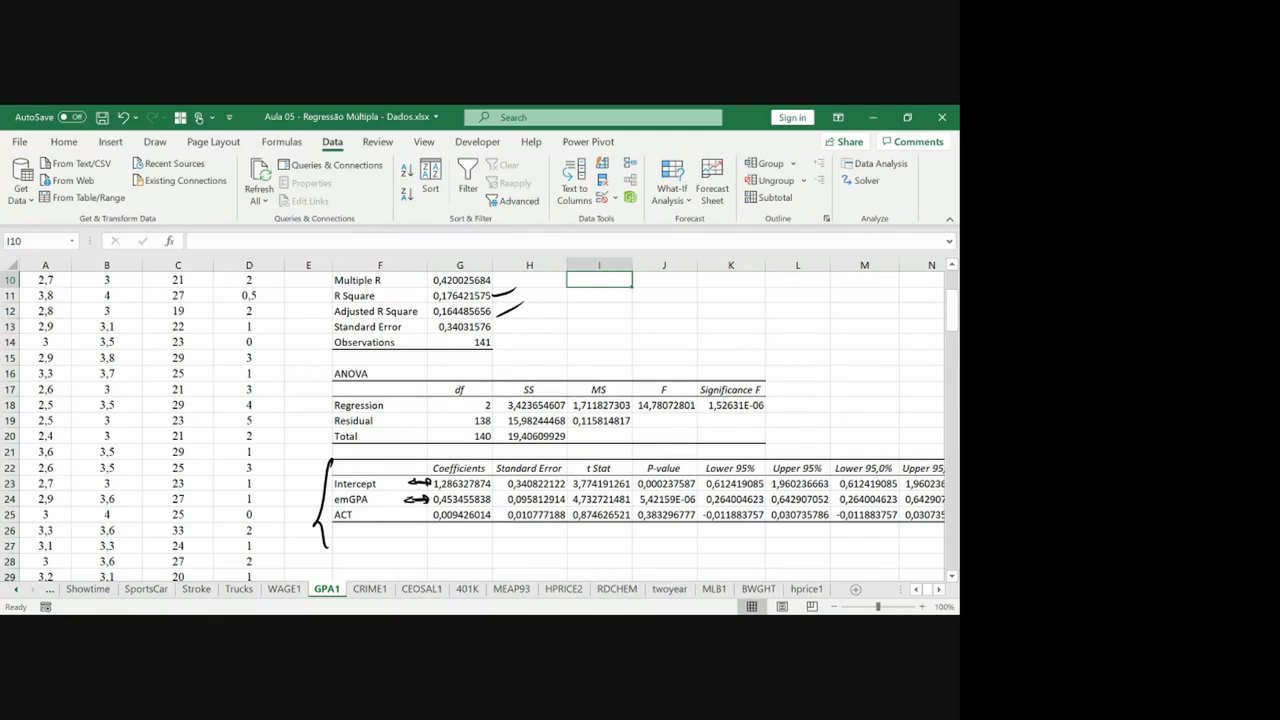
mouse_move(404, 514)
left_mouse_down()
mouse_move(426, 515)
mouse_move(396, 514)
mouse_move(406, 519)
left_mouse_up()
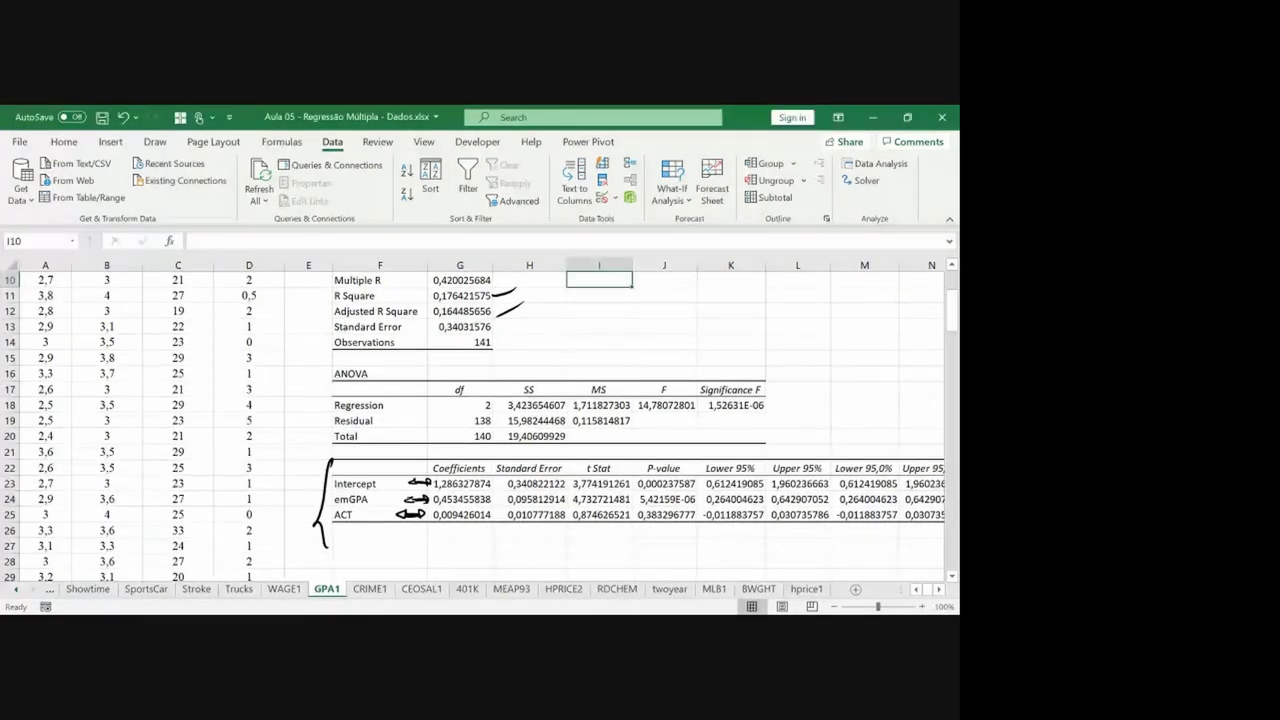
Circle Intercept in the coefficients table and handwrite the label B0 beside it.
mouse_move(378, 476)
left_mouse_down()
mouse_move(338, 474)
mouse_move(400, 486)
left_mouse_up()
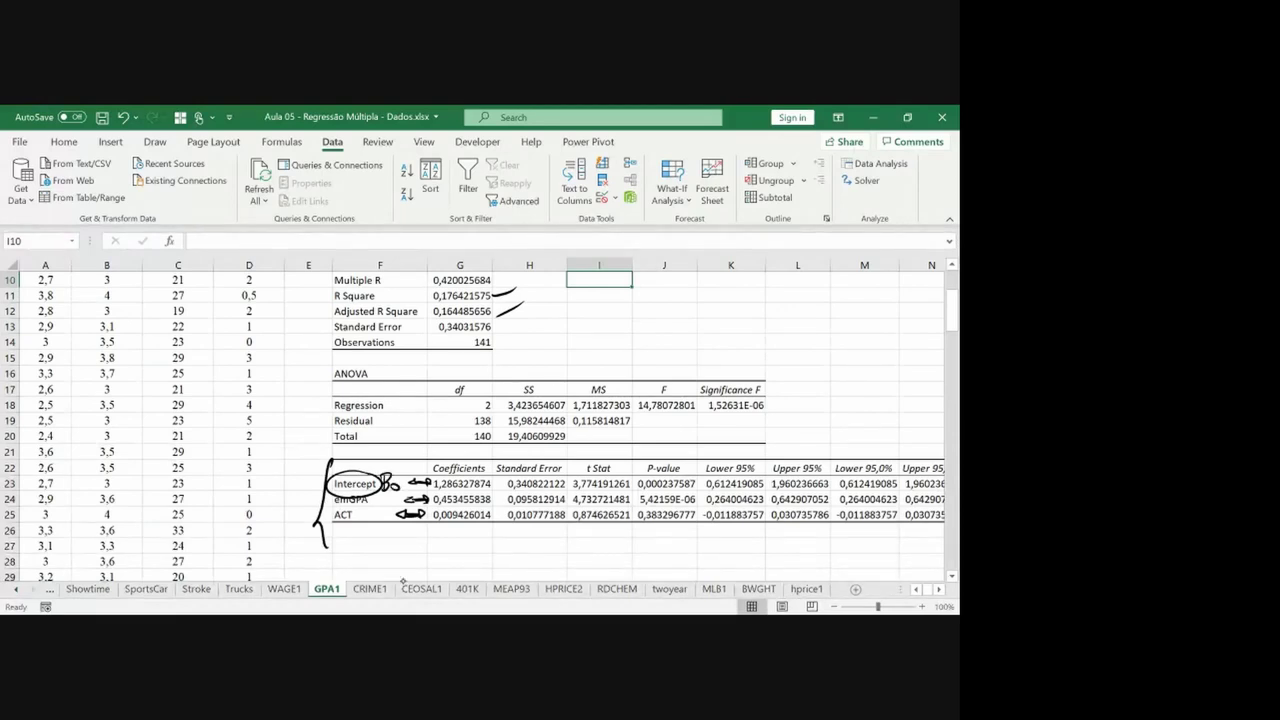
mouse_move(436, 541)
left_mouse_down()
mouse_move(440, 555)
mouse_move(460, 553)
left_mouse_up()
left_click_drag(432, 562, 472, 561)
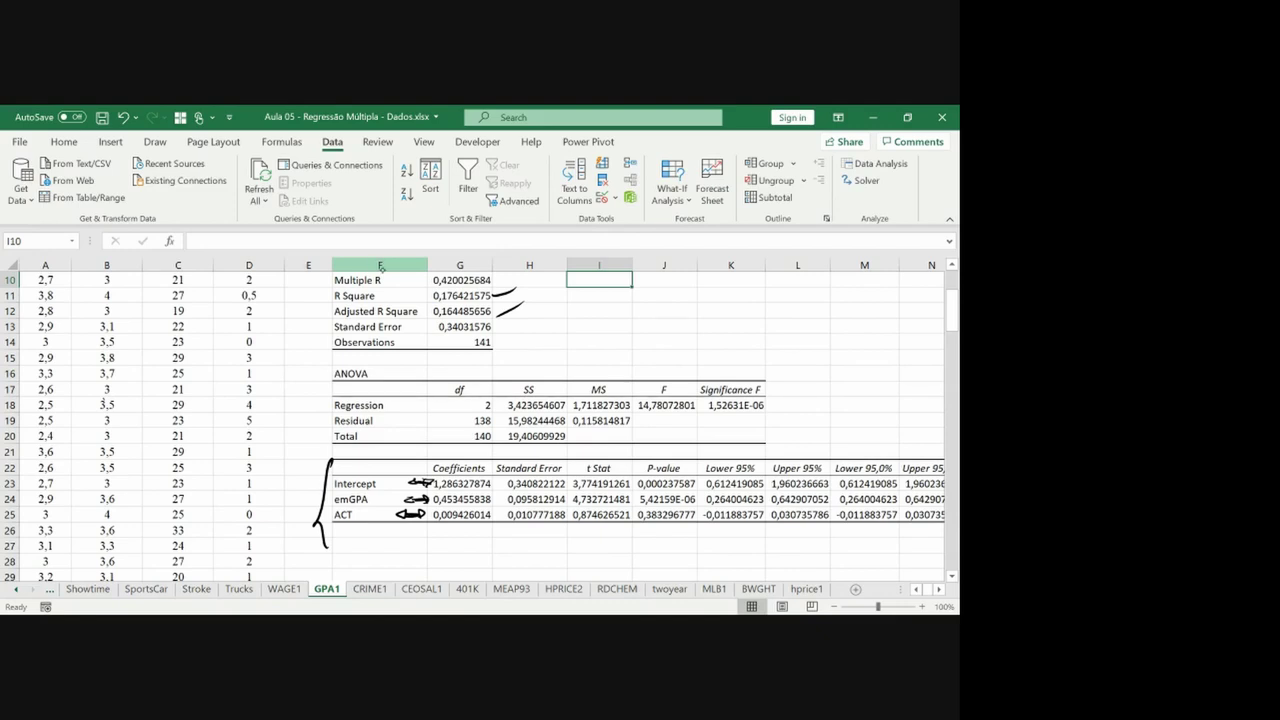
left_click_drag(433, 507, 447, 507)
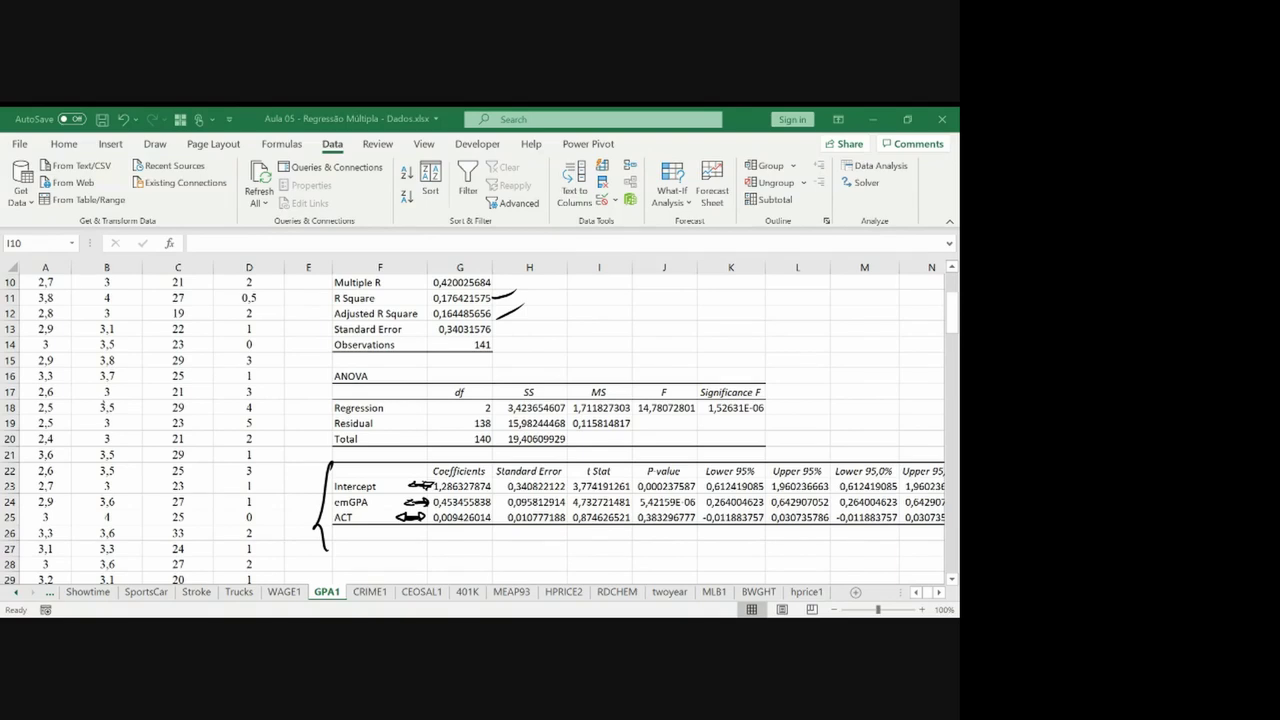
key("Escape")
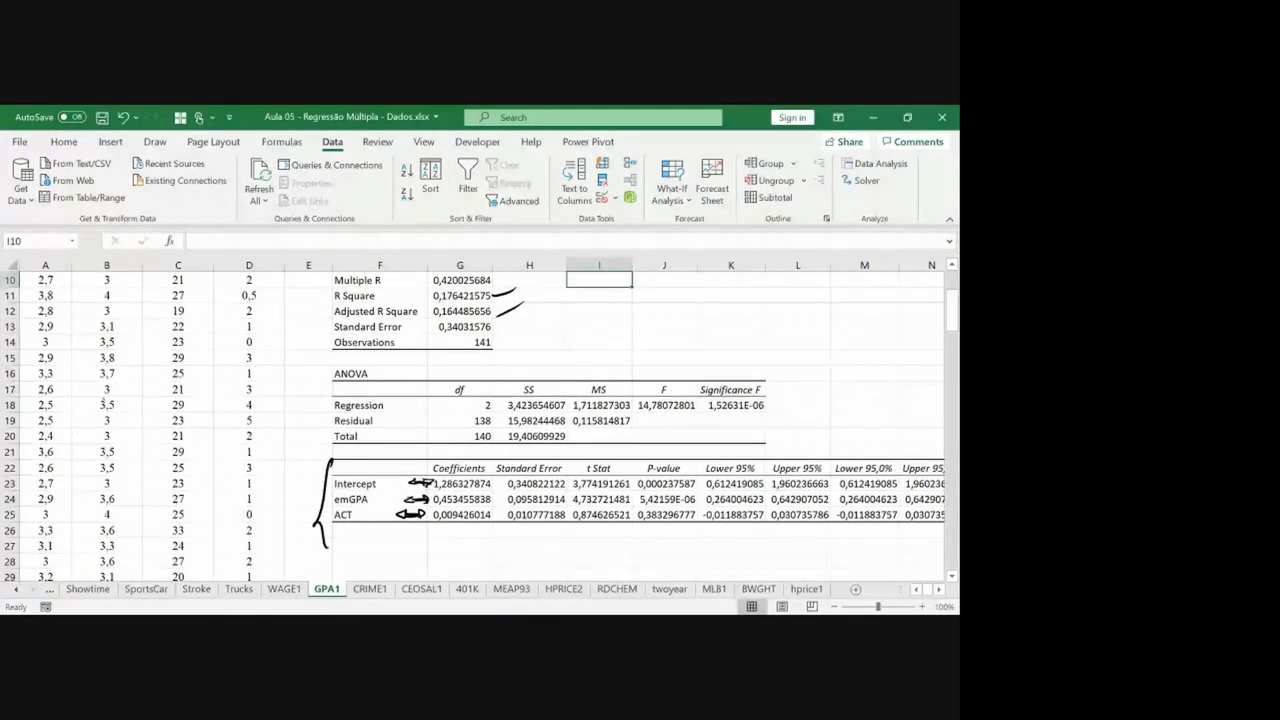
Handwrite B1 beside emGPA and B2 beside ACT in the coefficients table, and undo the latest ink strokes.
mouse_move(360, 512)
left_mouse_down()
mouse_move(378, 528)
mouse_move(384, 500)
left_mouse_up()
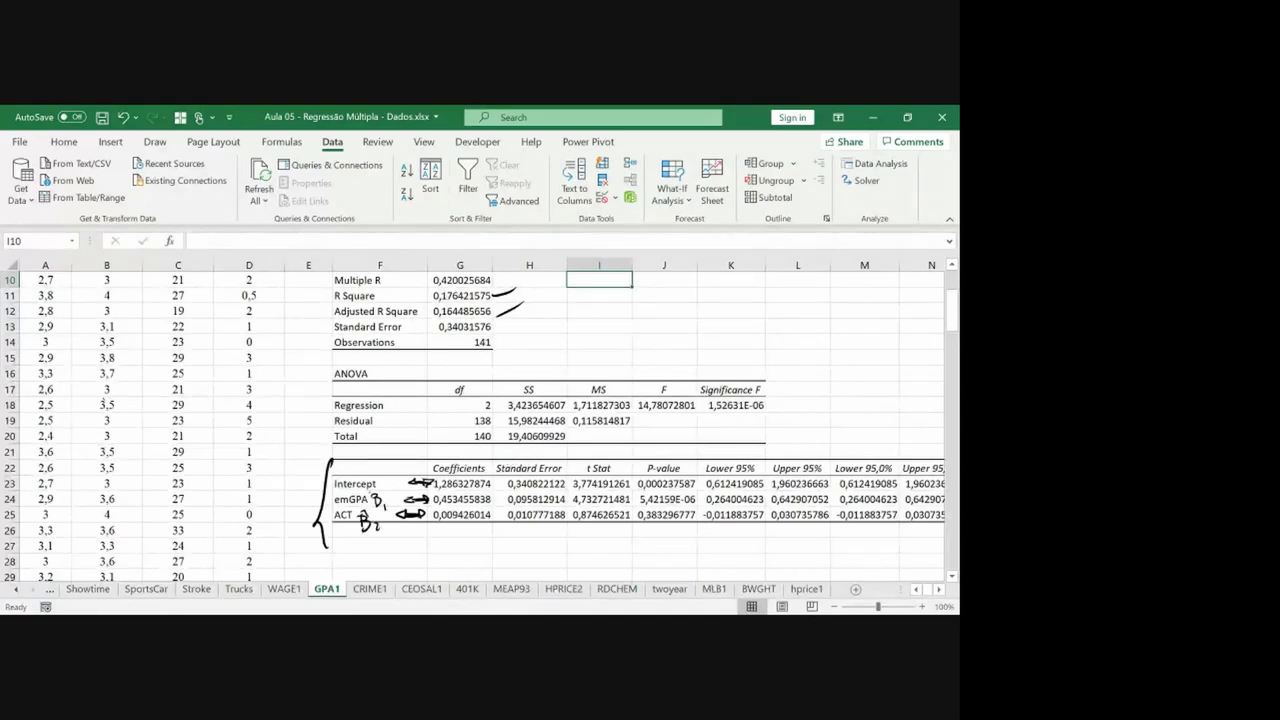
key("ctrl+z")
key("ctrl+z")
key("ctrl+z")
key("ctrl+z")
key("ctrl+z")
Switch to the "Interpretando os resultados" slide, box the fitted equation in red ink, and underline supGPA, emGPA and ACT in it.
key("alt+Tab")
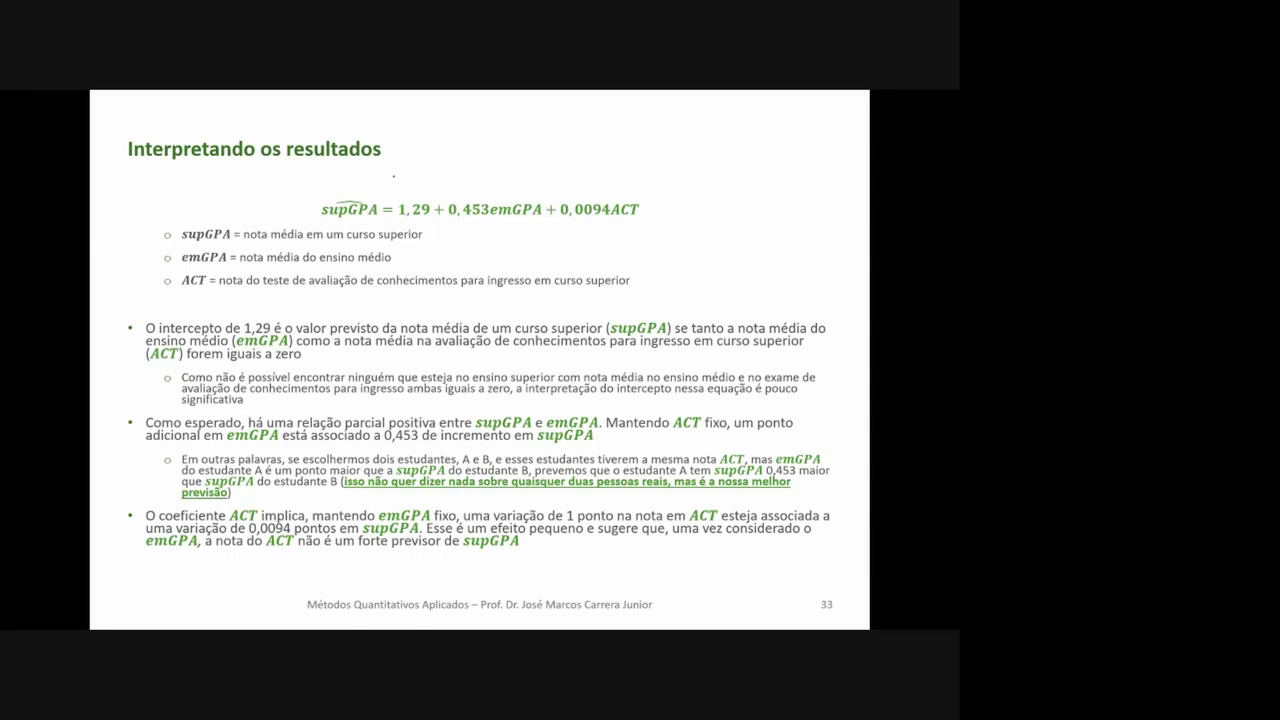
mouse_move(311, 188)
left_mouse_down()
mouse_move(309, 200)
mouse_move(374, 228)
mouse_move(622, 233)
mouse_move(662, 201)
mouse_move(378, 184)
left_mouse_up()
left_click_drag(324, 220, 388, 210)
key("ctrl+z")
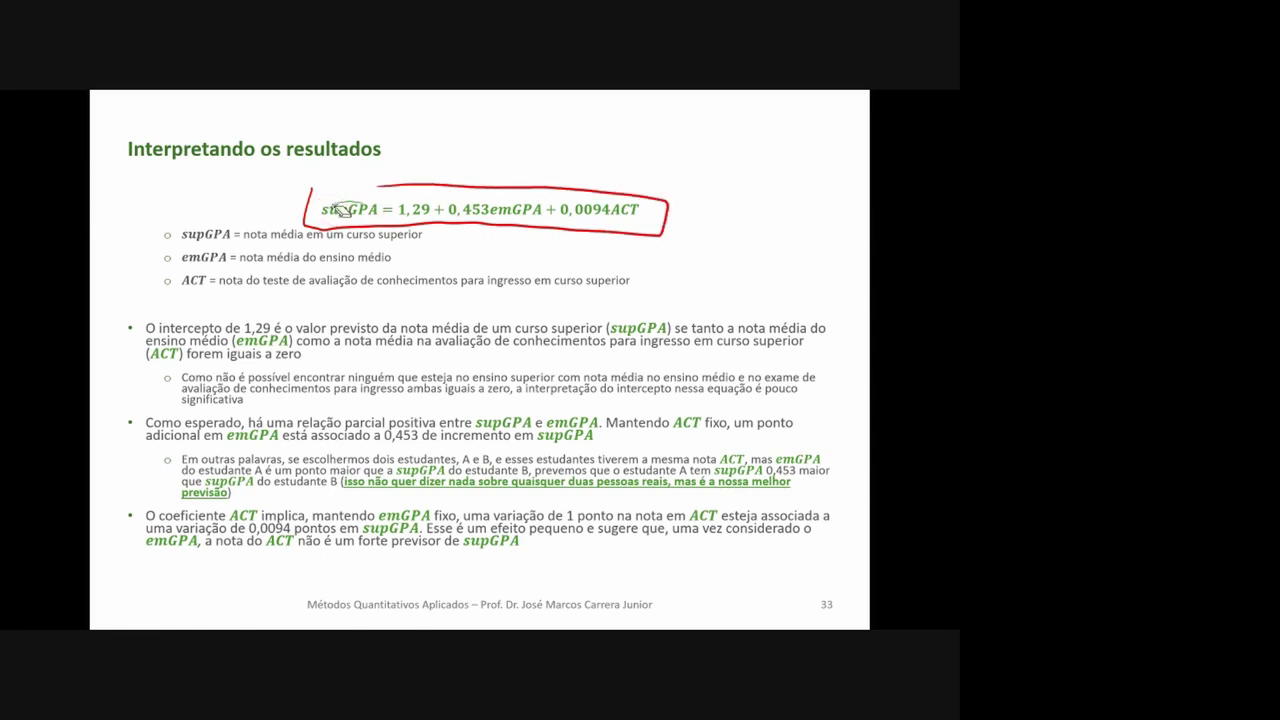
left_click_drag(322, 186, 384, 184)
left_click_drag(494, 217, 641, 220)
left_click_drag(308, 223, 366, 225)
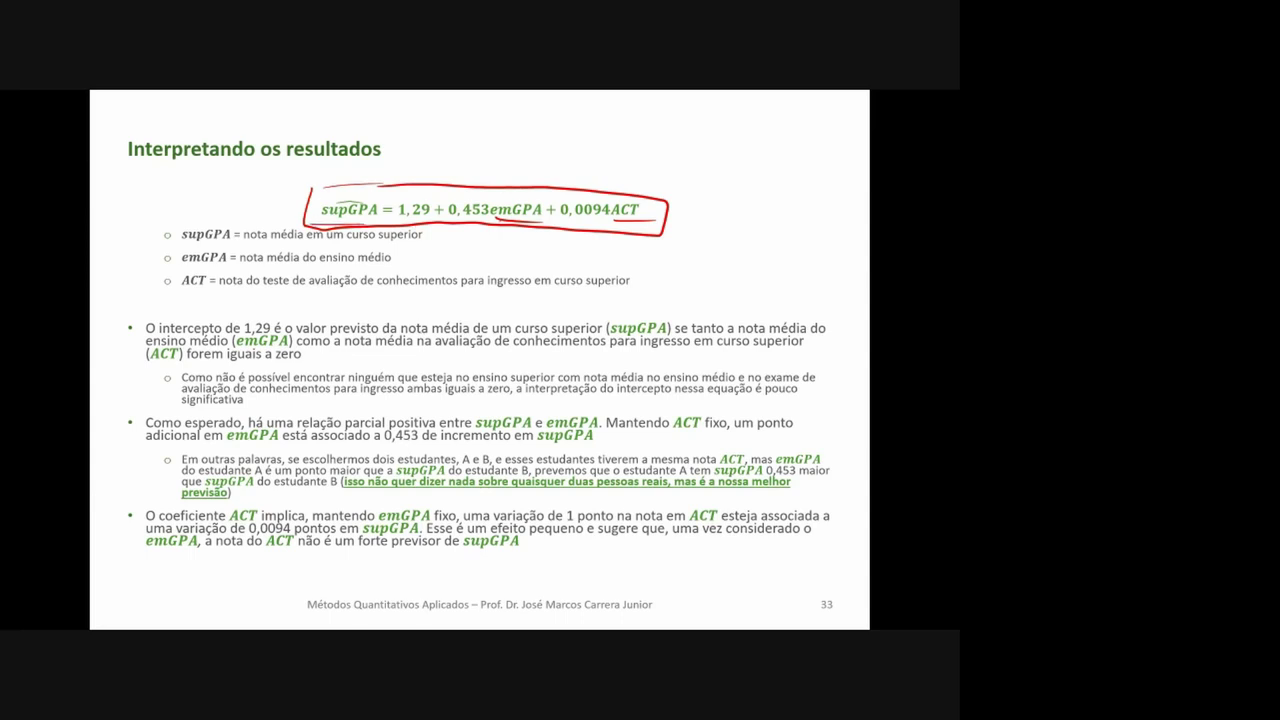
left_click_drag(503, 217, 526, 221)
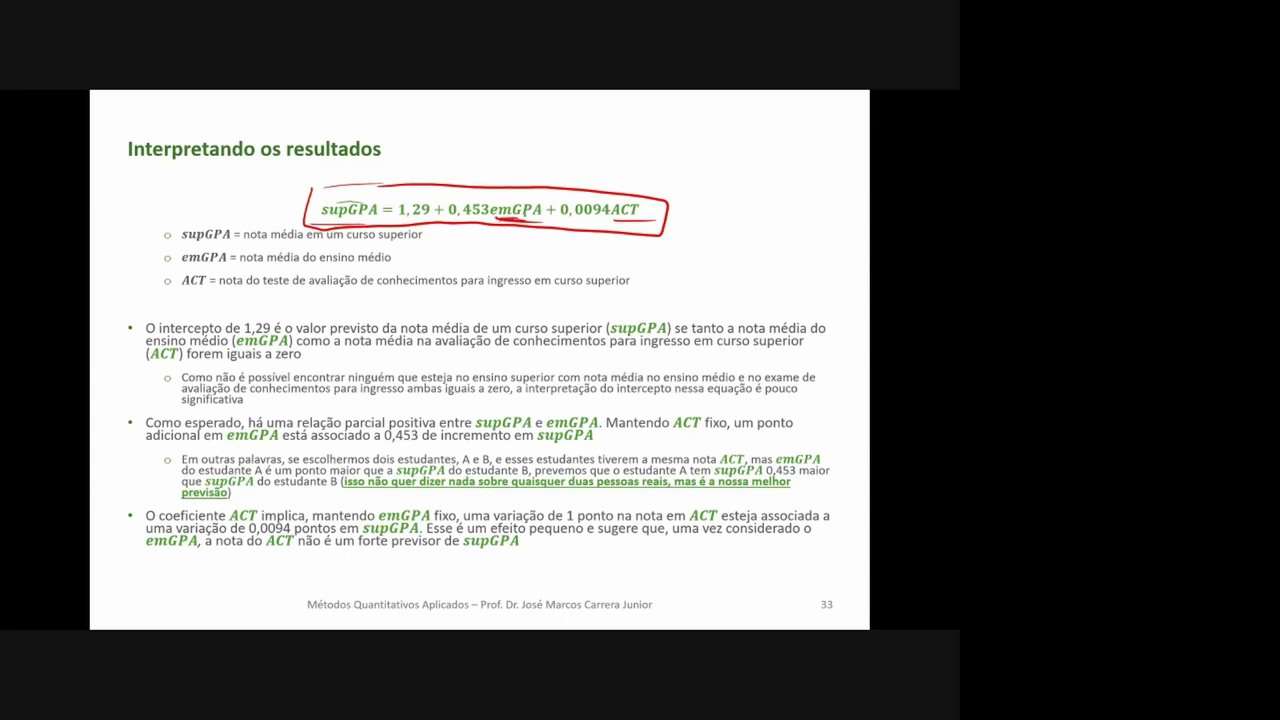
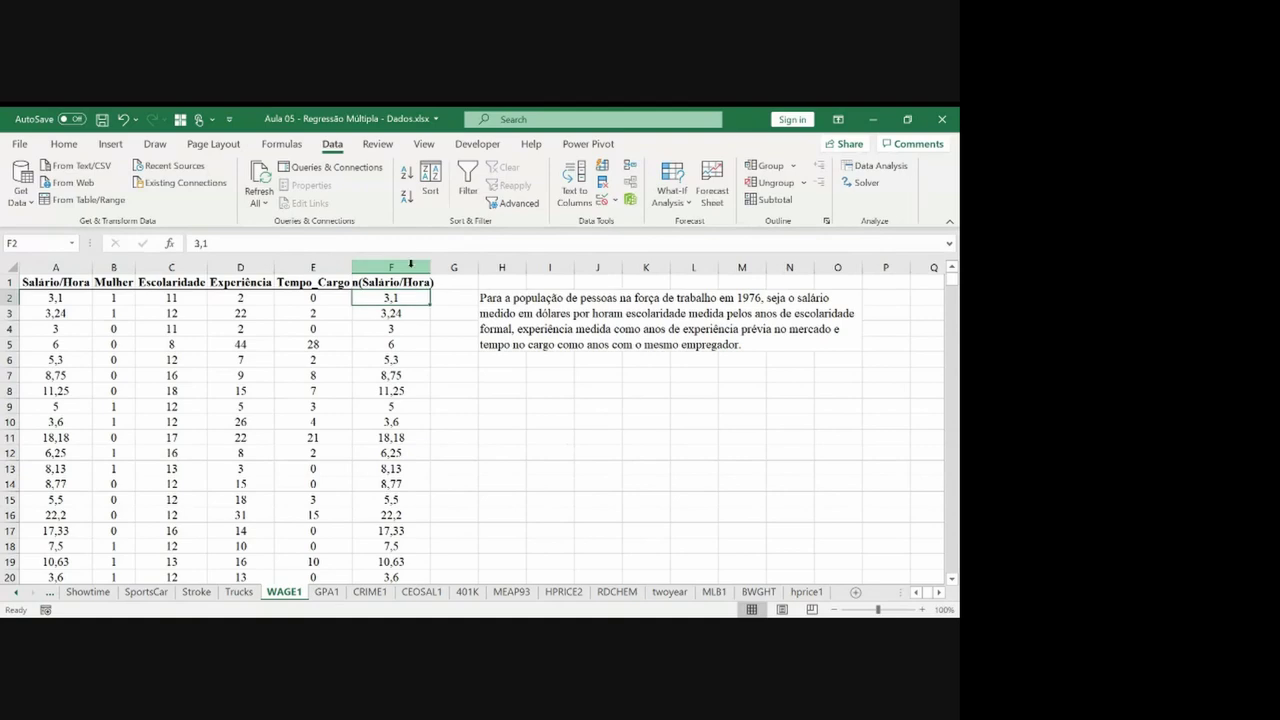
Auto-fit column F on the WAGE1 sheet and enter the natural log of the hourly wage, =ln(A2), in F2.
double_click(430, 262)
type("=ln(")
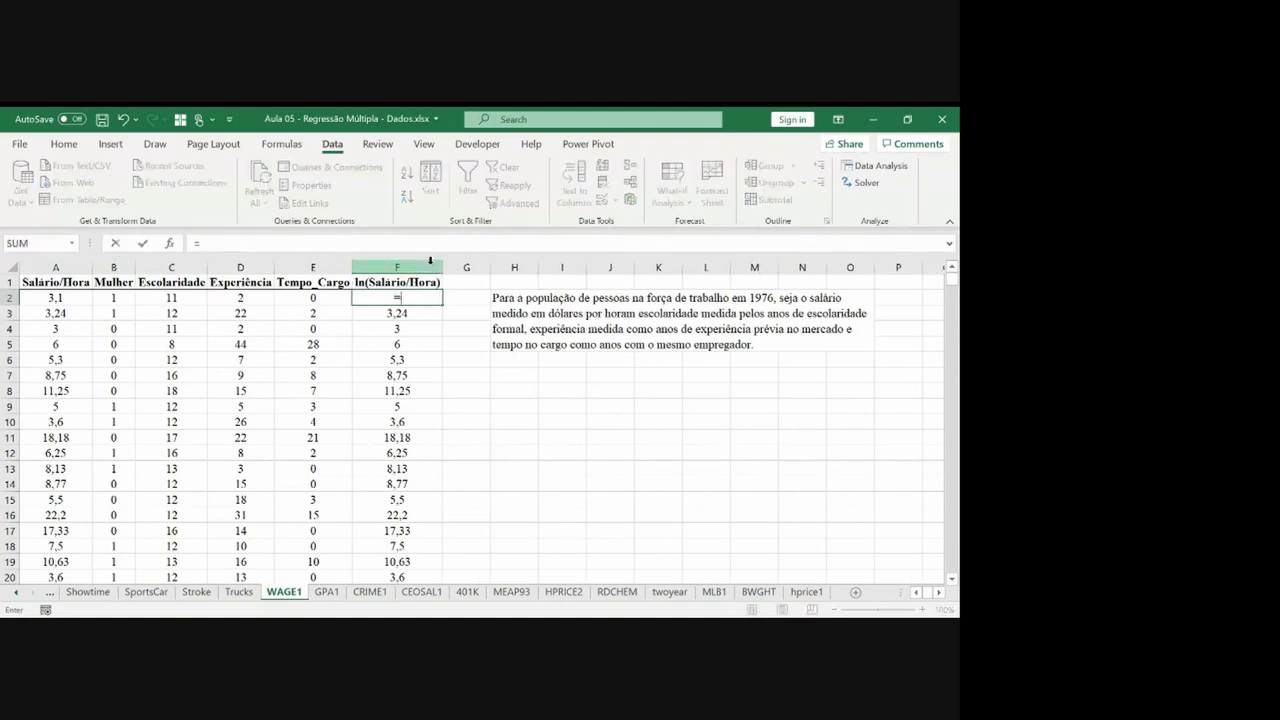
key("Left")
key("Left")
key("Left")
key("Left")
key("Left")
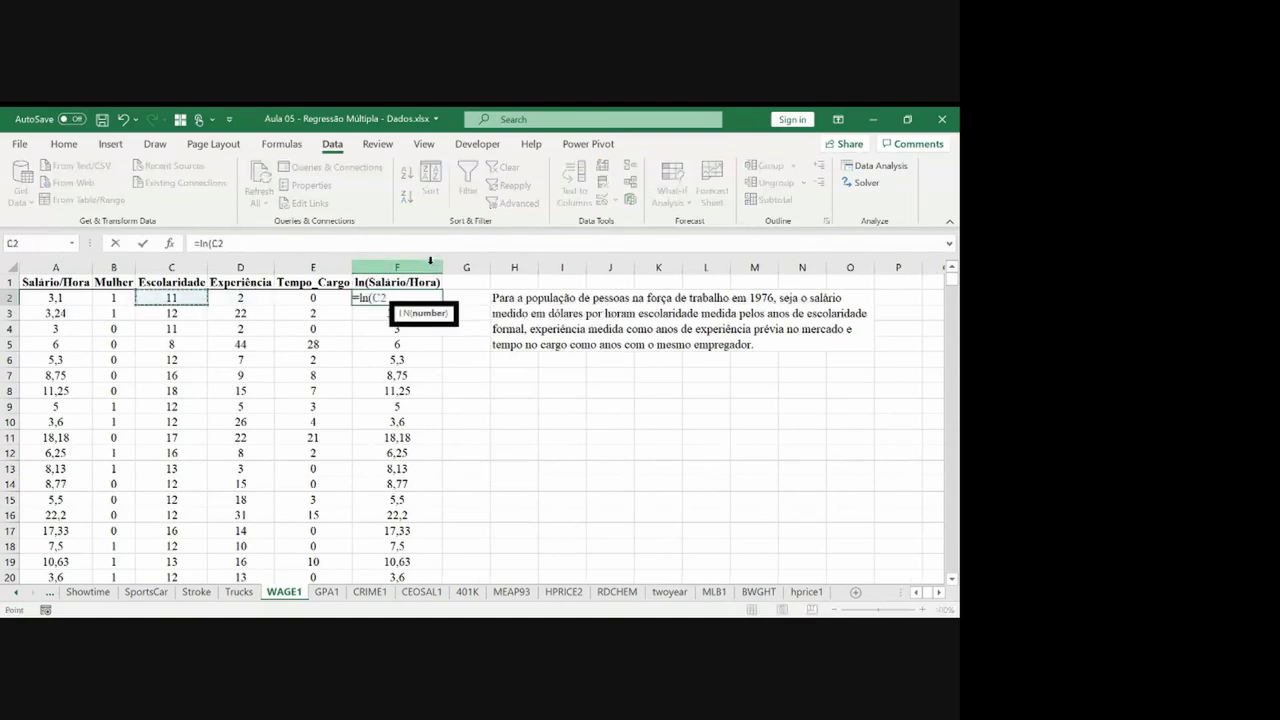
key("ctrl+Return")
Copy the F2 formula down the ln(Salário/Hora) column to the last data row.
key("ctrl+c")
key("ctrl+shift+Down")
key("ctrl+v")
key("ctrl+Up")
key("Escape")
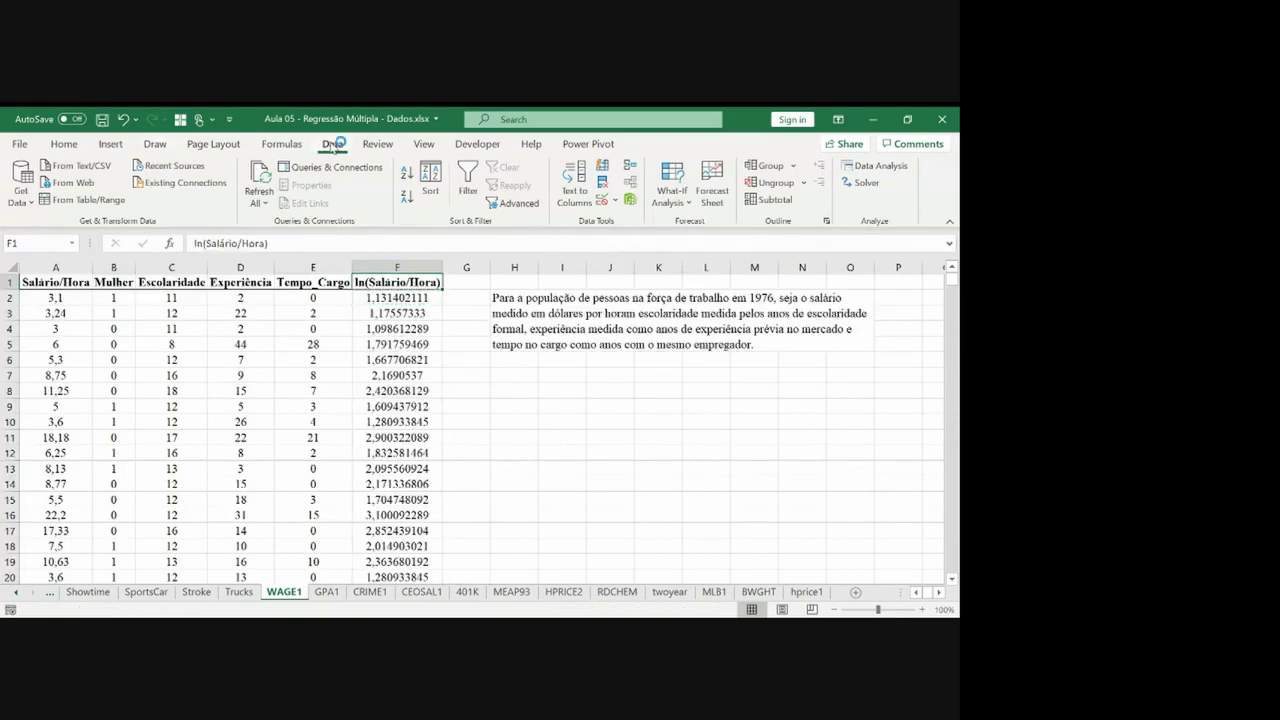
Start a Regression analysis and set the Input Y Range to the ln(Salário/Hora) column, $F$1:$F$527.
left_click(888, 167)
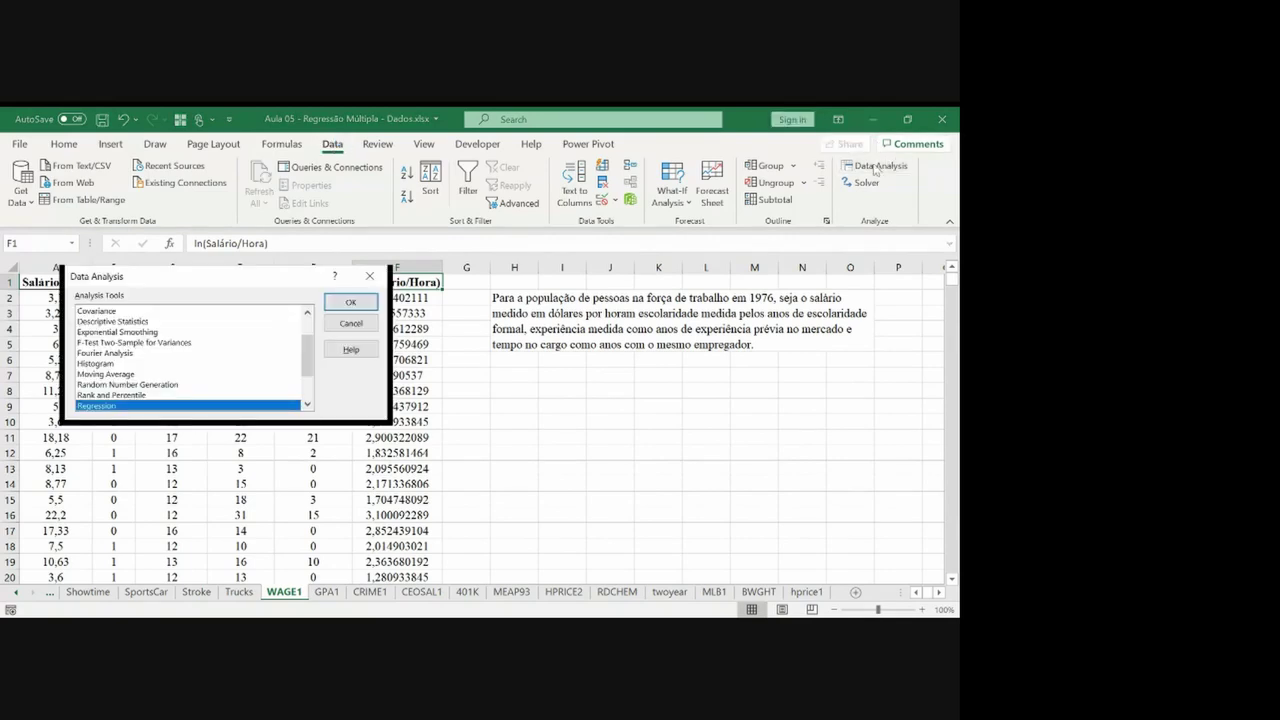
left_click(370, 302)
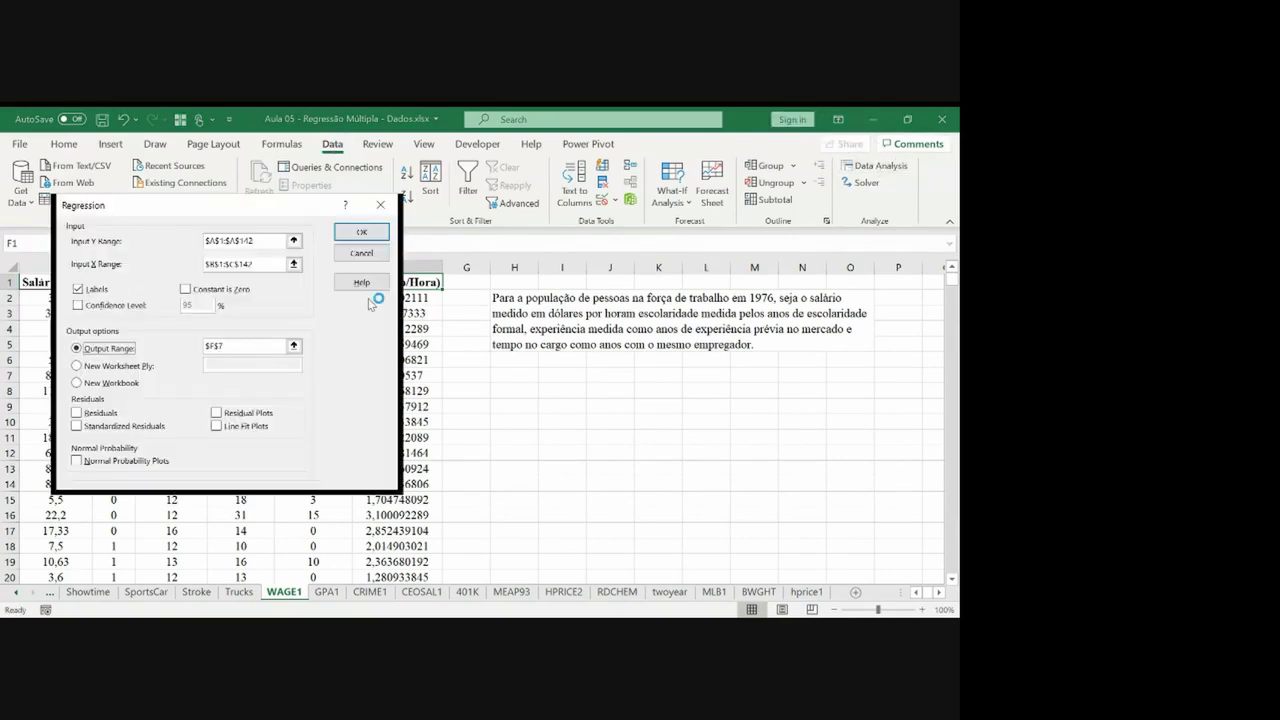
left_click(287, 232)
left_click(380, 283)
key("ctrl+shift+Down")
key("Return")
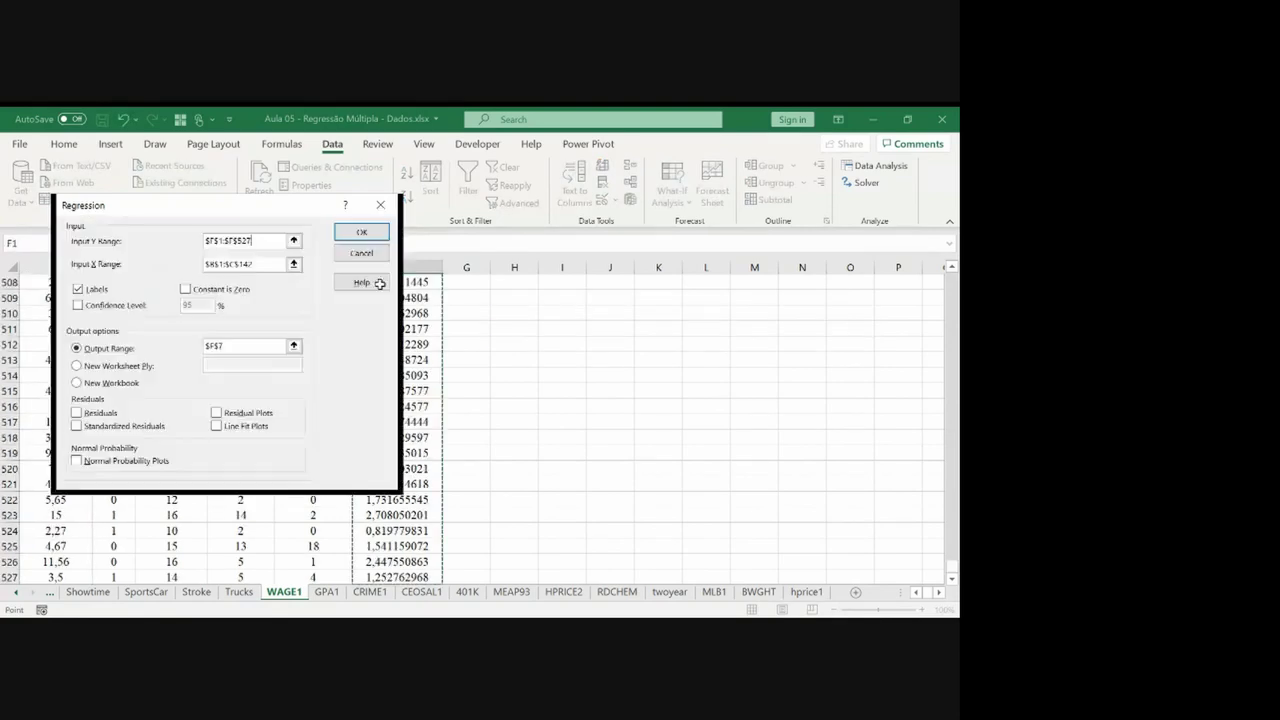
Set the Input X Range to the Escolaridade, Experiência and Tempo_Cargo columns, $C$1:$E$527.
left_click(293, 264)
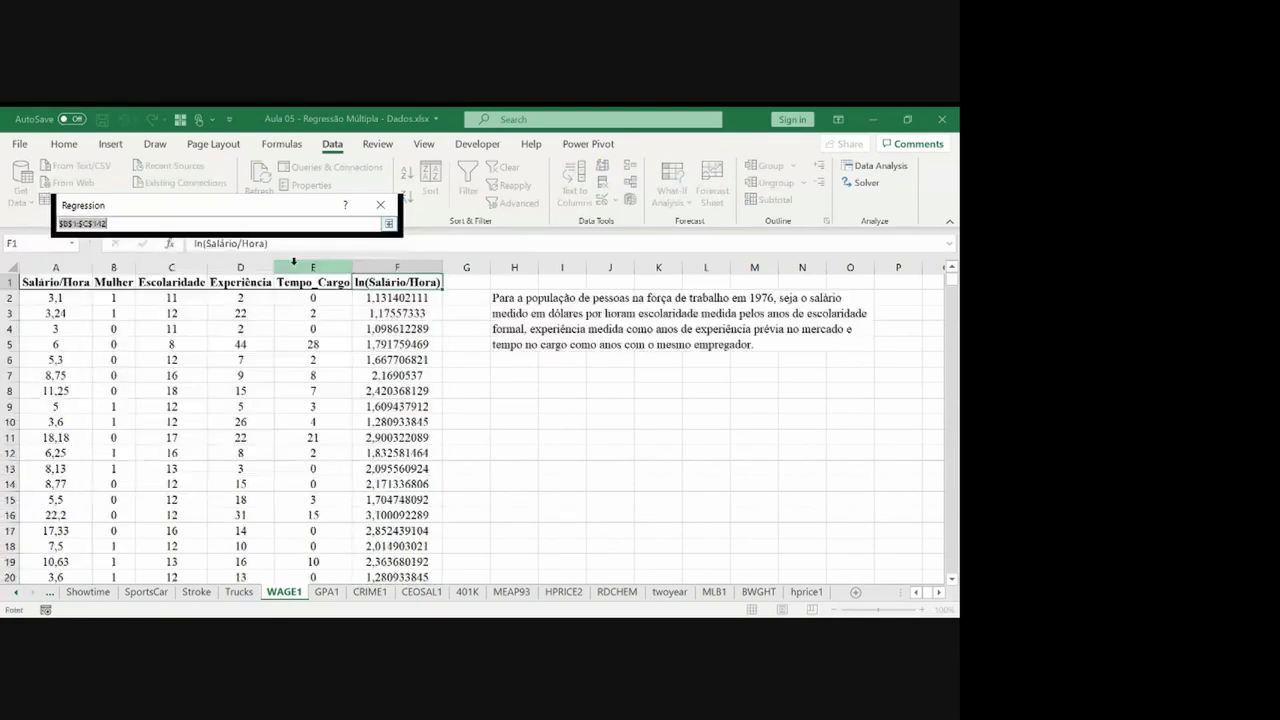
left_click(149, 283)
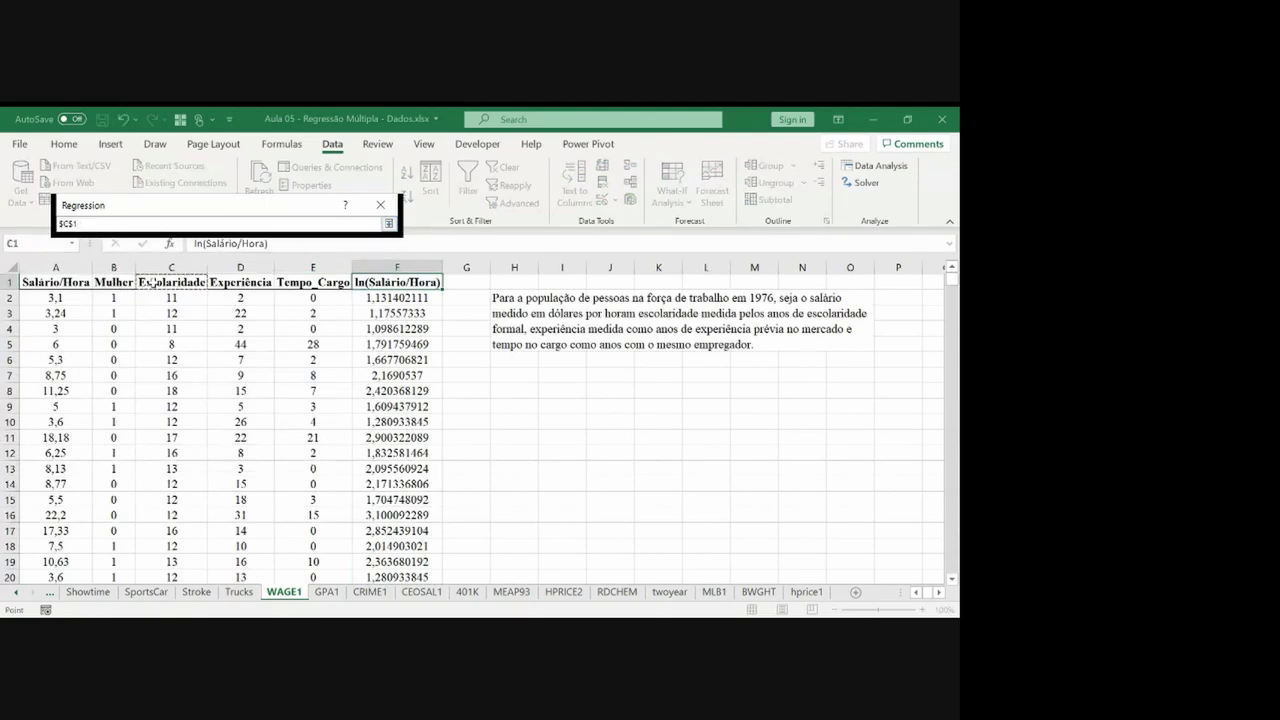
key("shift+Right")
key("shift+Right")
key("ctrl+shift+Down")
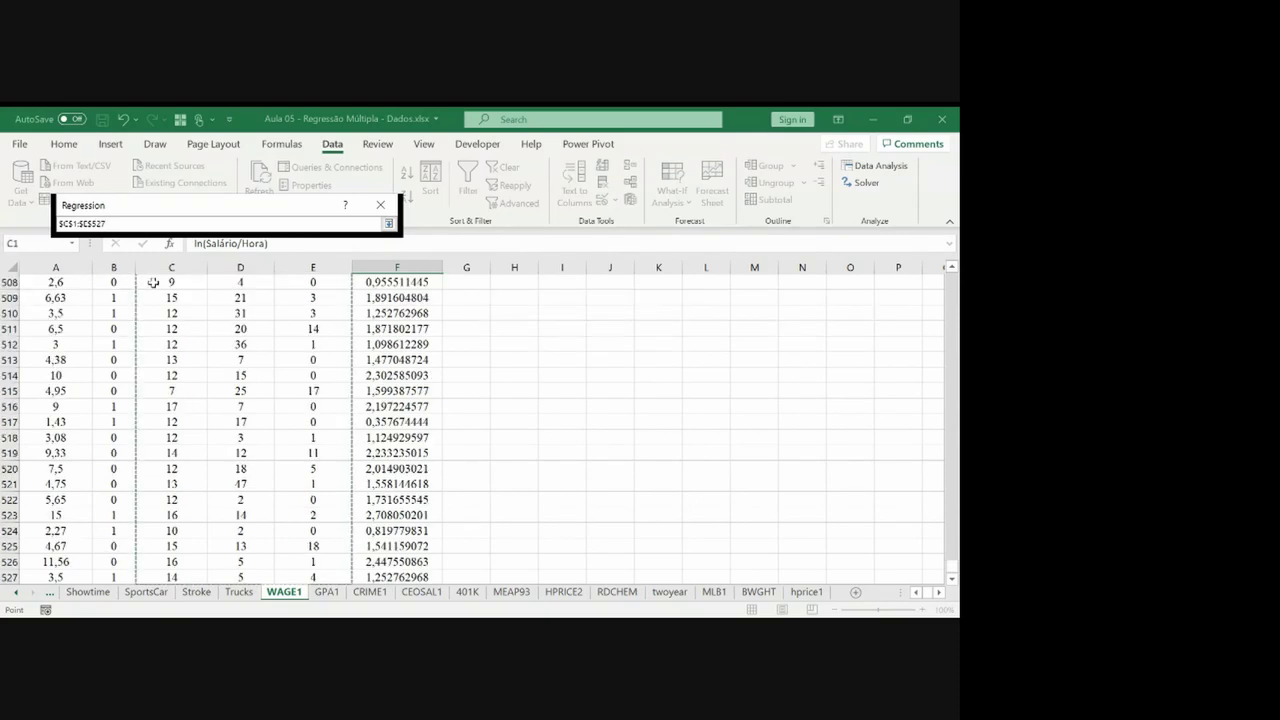
key("Return")
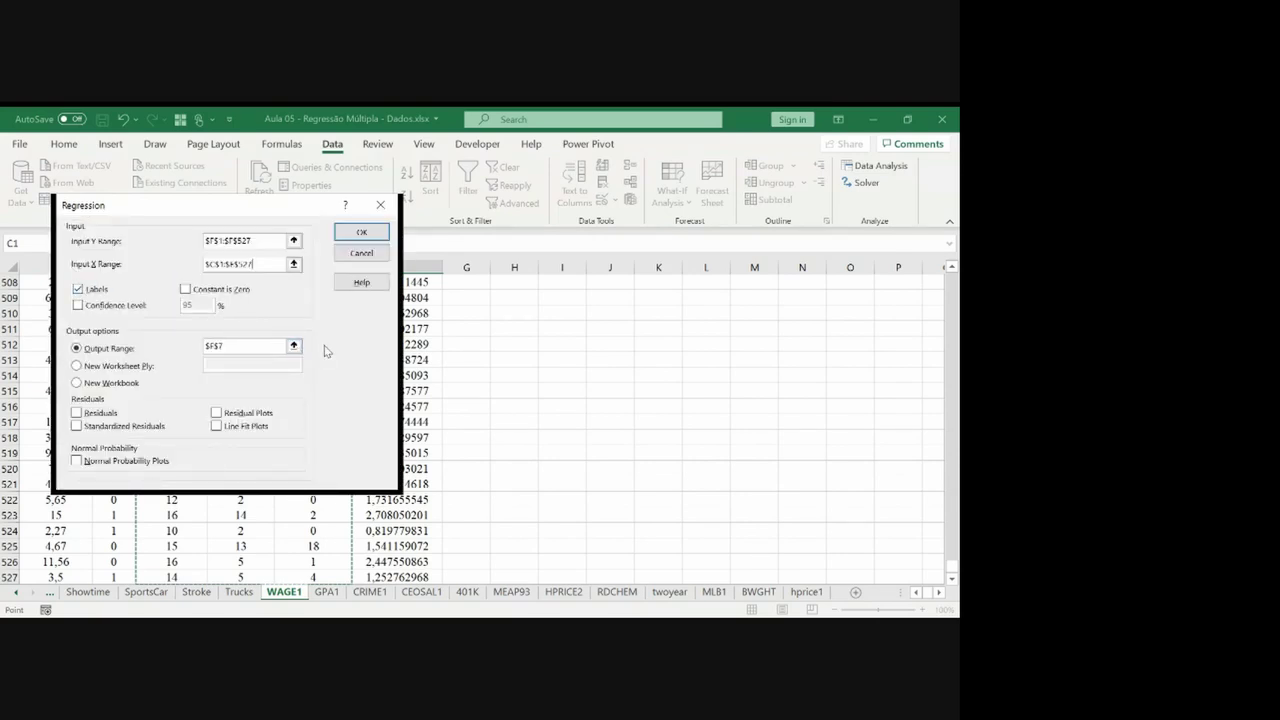
Set the regression's Output Range to $H$7 and run the analysis with labels included.
left_click(294, 345)
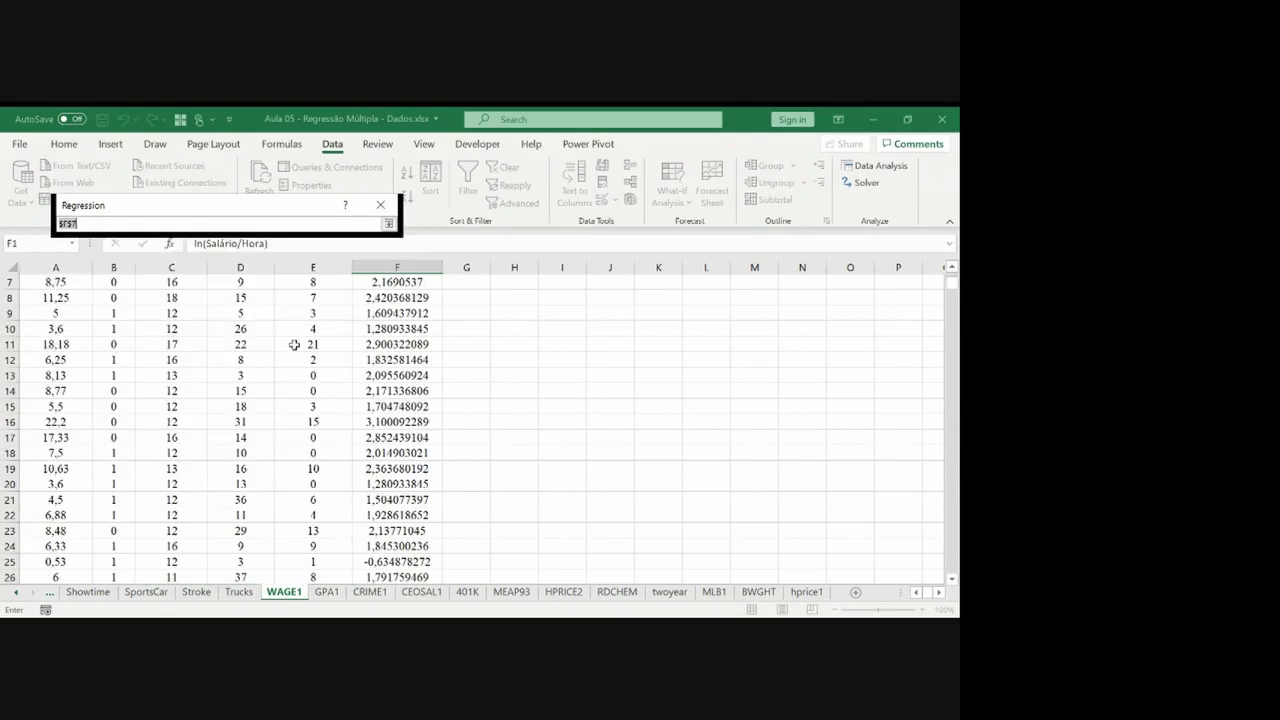
scroll(500, 340, "up", 2)
left_click(500, 334)
left_click(500, 358)
key("Return")
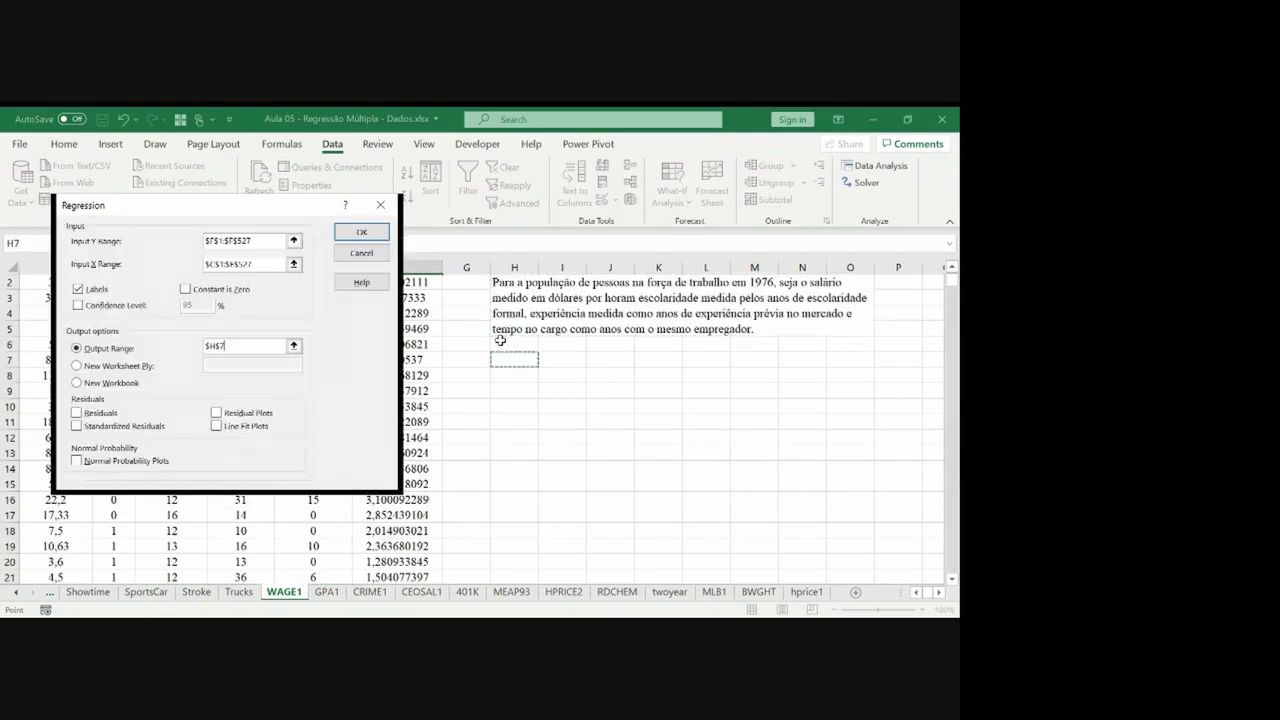
key("Return")
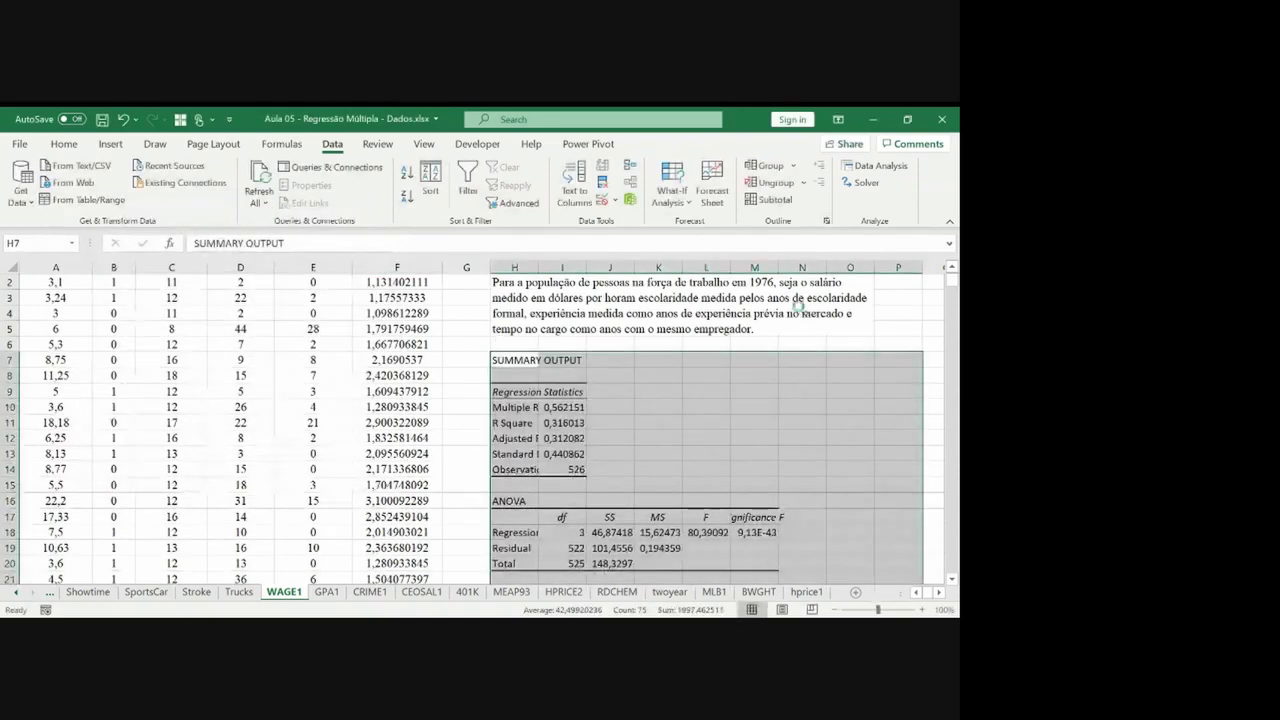
Underline 1976 in the dataset description in ink and auto-fit column H of the summary output.
left_click_drag(748, 290, 778, 290)
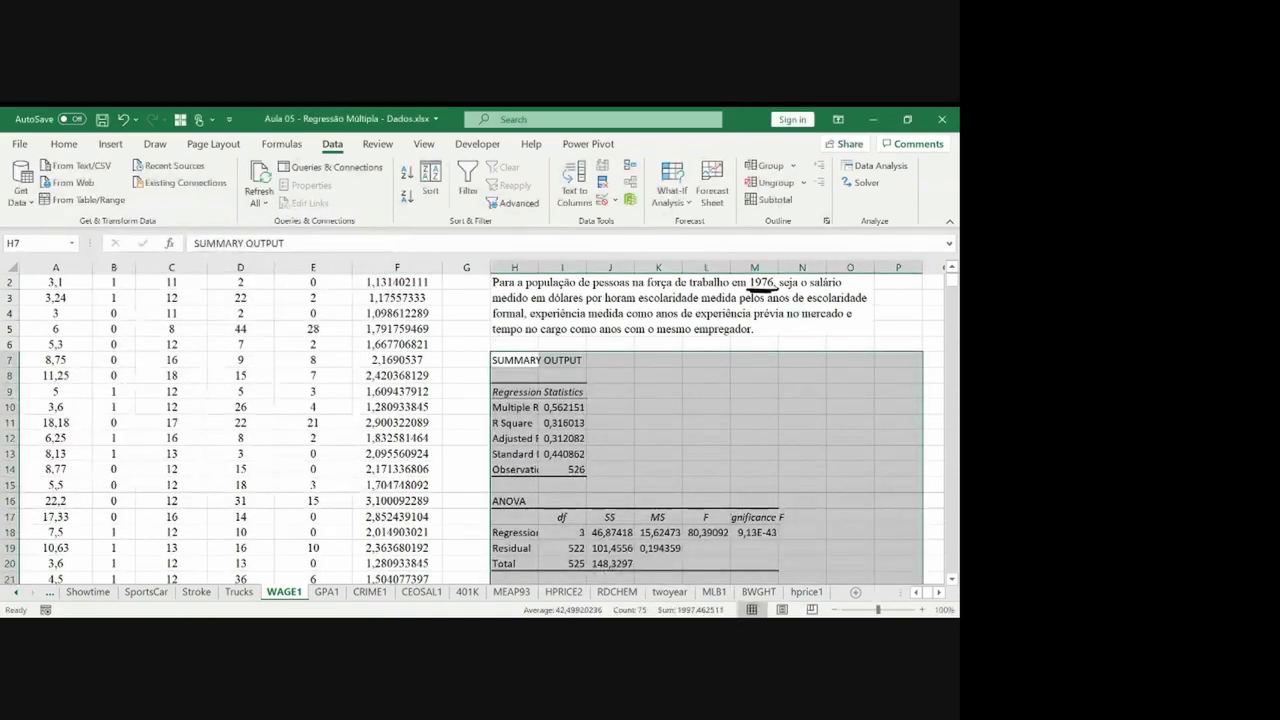
double_click(538, 267)
left_click(630, 421)
Below the coefficients table, handwrite the fitted equation ln(salário/hora) = 0,284 + 0,92 Escolaridade, with a hat over the dependent variable.
key("Down")
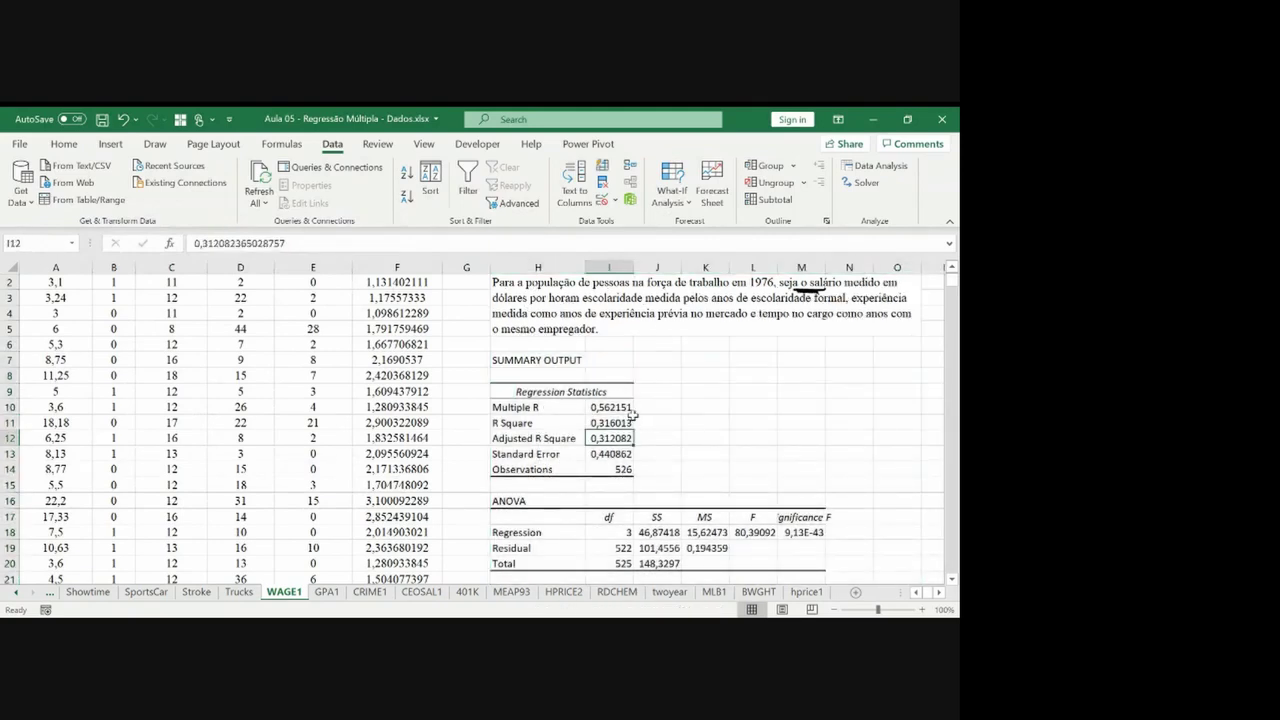
key("Down")
key("Down")
key("Down")
key("Down")
key("Down")
key("Down")
key("Down")
key("Down")
key("Down")
key("Down")
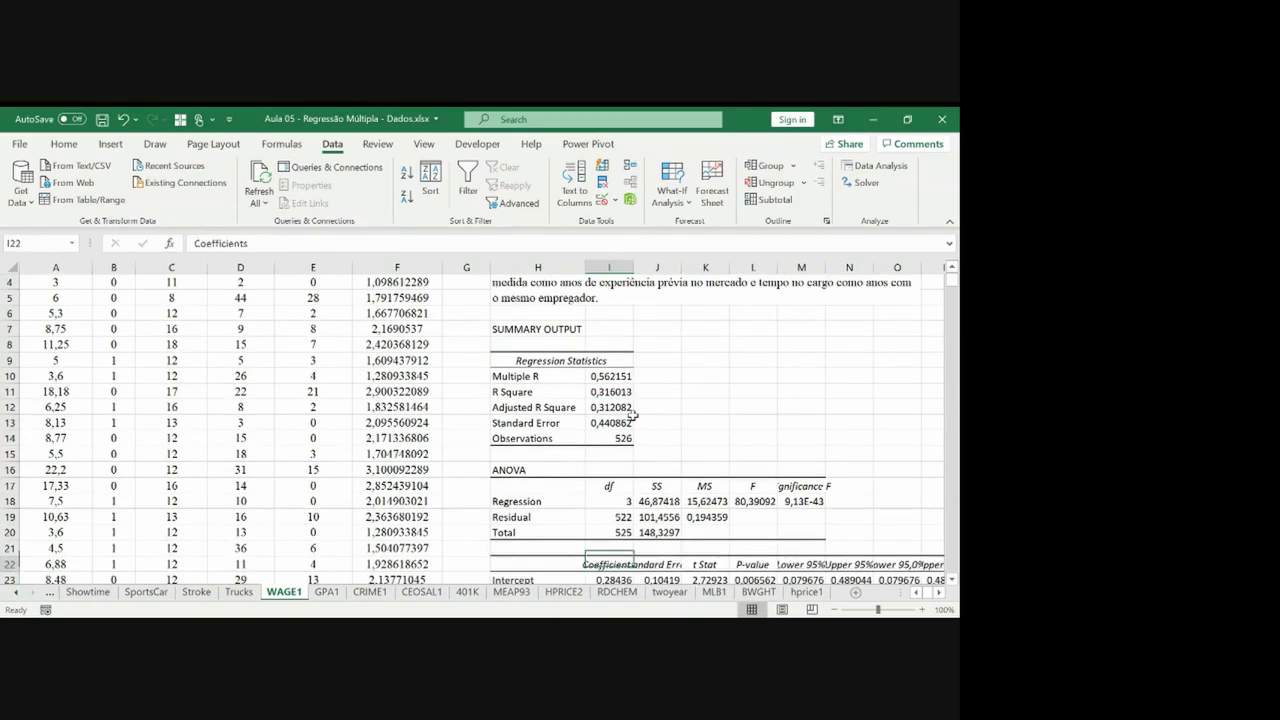
key("Down")
key("Down")
key("Down")
key("Down")
key("Down")
key("Down")
key("Down")
key("Down")
key("Down")
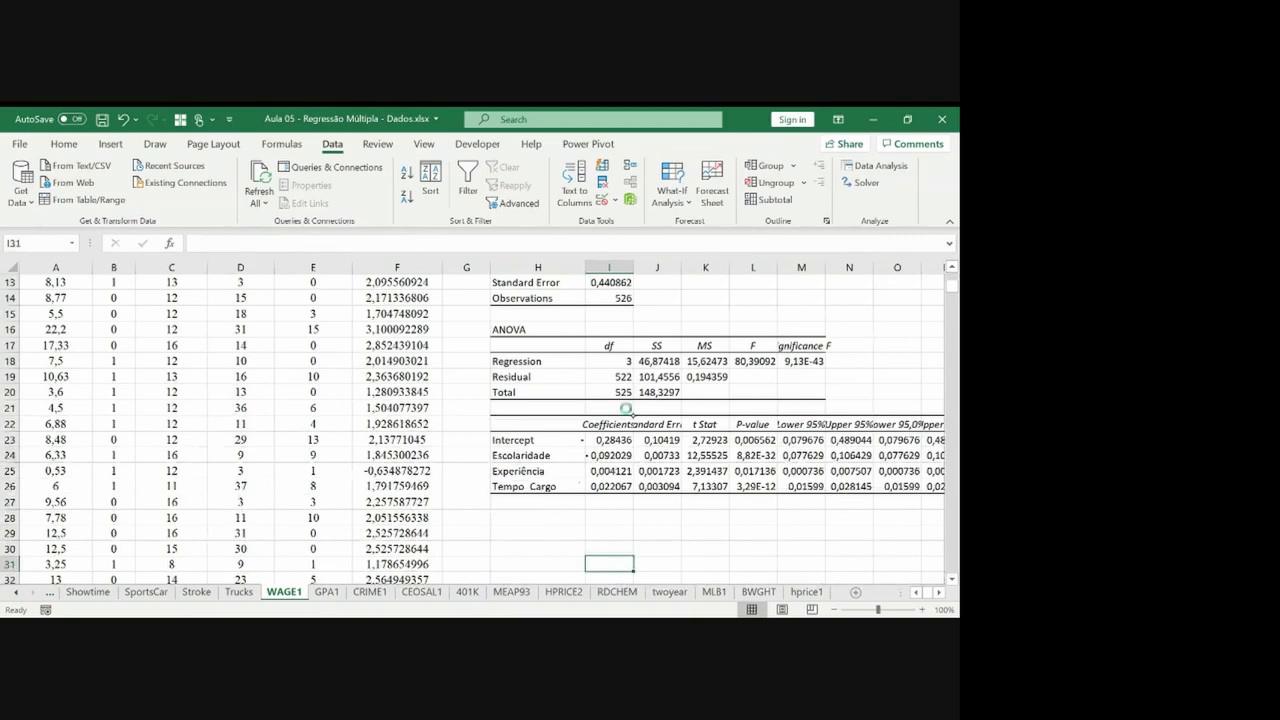
mouse_move(514, 521)
left_mouse_down()
mouse_move(505, 541)
mouse_move(537, 546)
mouse_move(666, 539)
left_mouse_up()
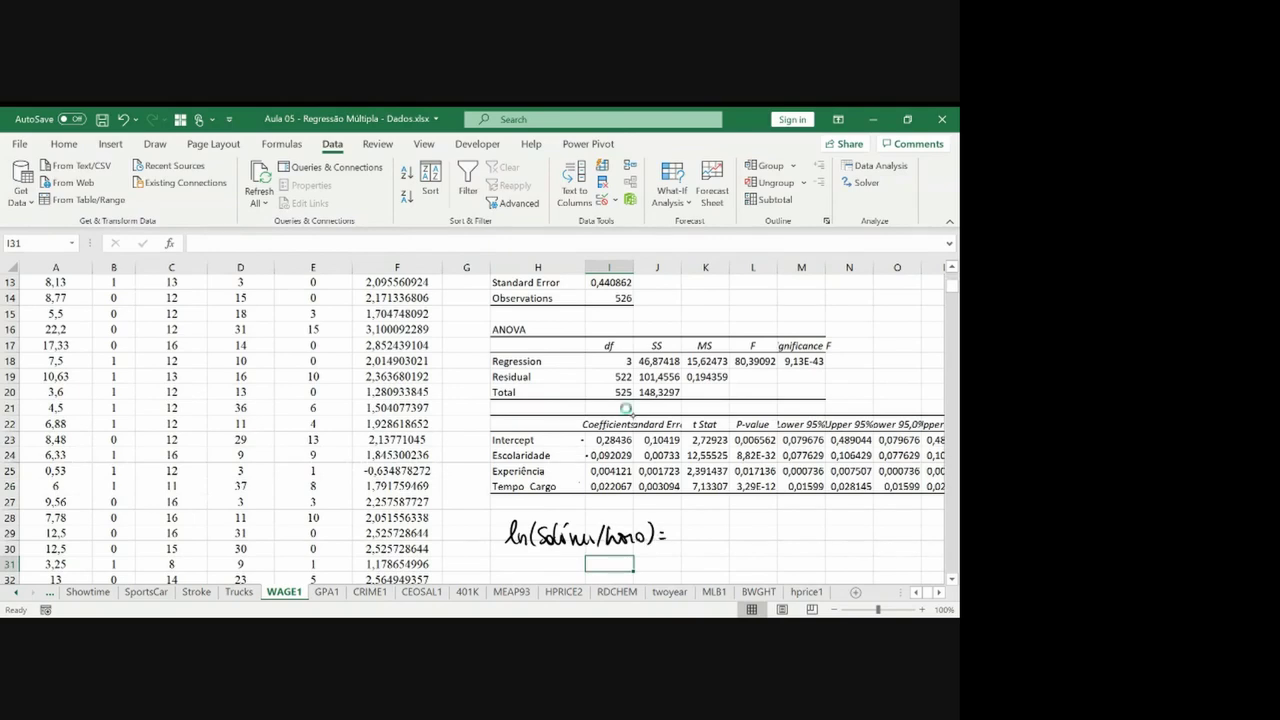
left_click_drag(557, 514, 599, 512)
left_click_drag(694, 527, 693, 528)
mouse_move(704, 538)
left_mouse_down()
mouse_move(734, 531)
mouse_move(750, 545)
mouse_move(789, 529)
mouse_move(812, 547)
left_mouse_up()
left_click_drag(821, 532, 858, 545)
mouse_move(880, 536)
left_mouse_down()
mouse_move(874, 545)
mouse_move(944, 540)
left_mouse_up()
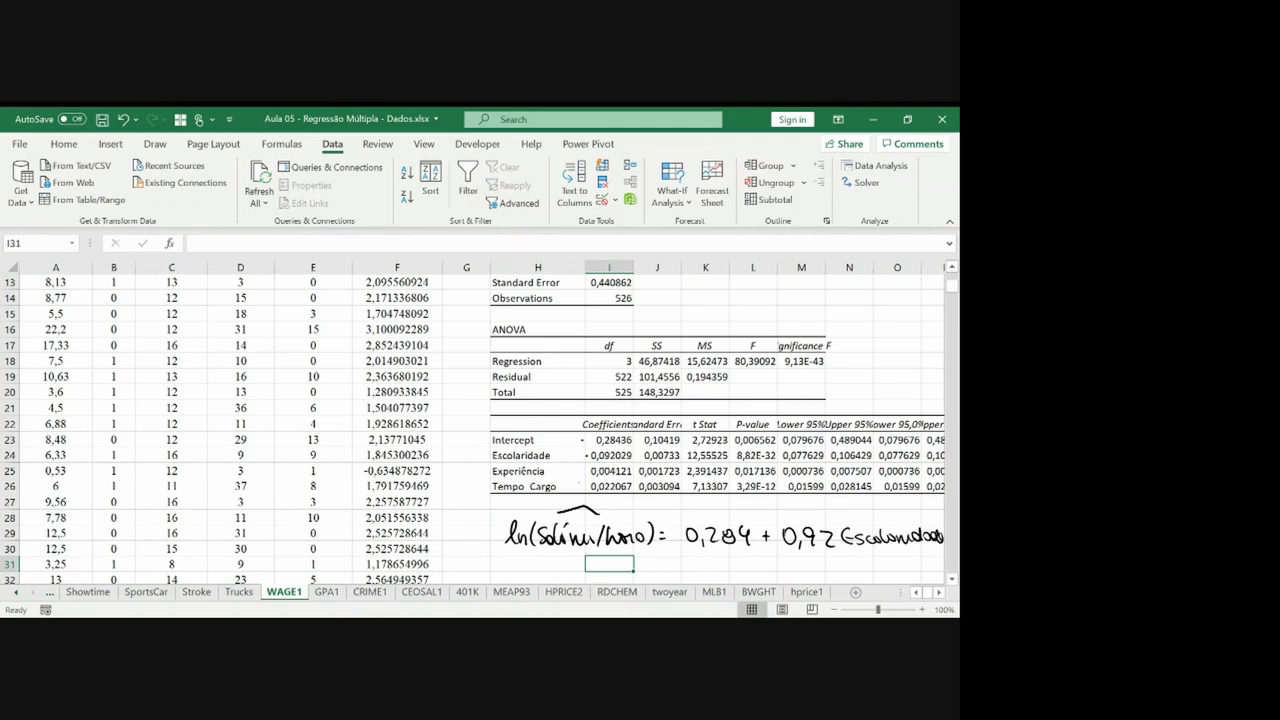
Extend the handwritten equation with the experience term, + 0,004121 Exp.
left_click(940, 593)
left_click(940, 593)
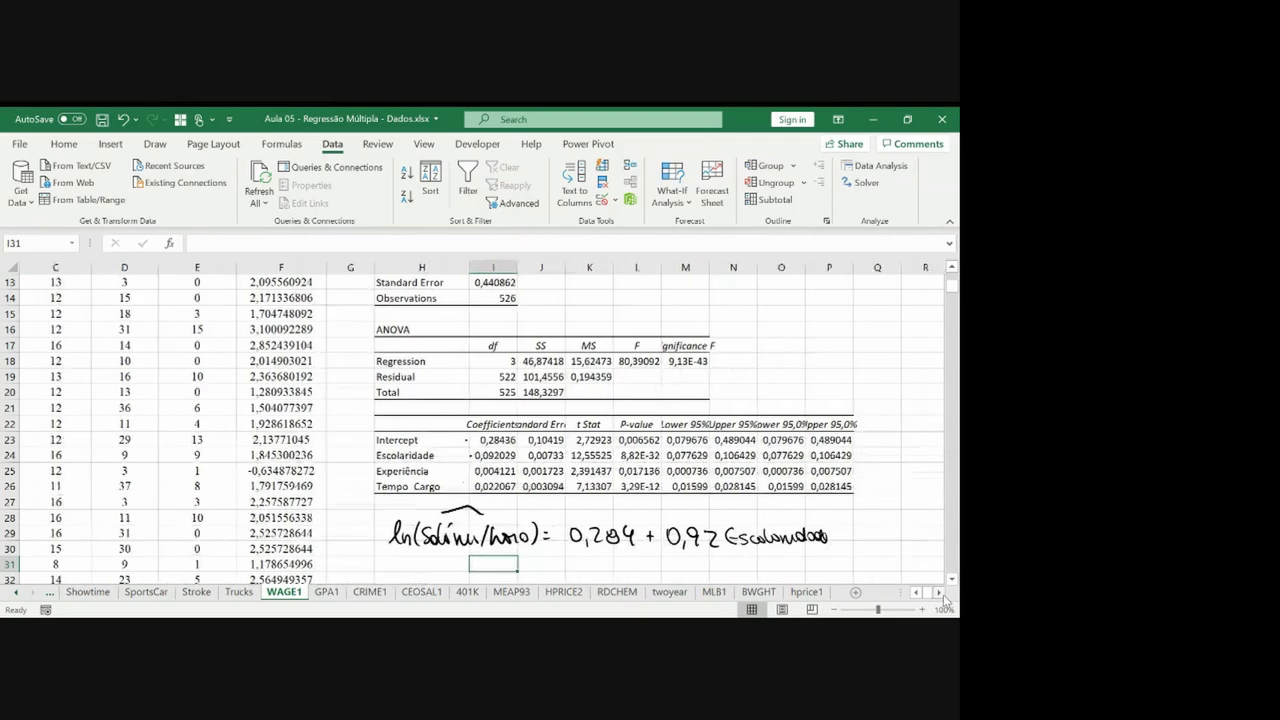
left_click(941, 594)
left_click(941, 594)
mouse_move(696, 536)
left_mouse_down()
mouse_move(758, 544)
mouse_move(771, 529)
mouse_move(790, 544)
left_mouse_up()
mouse_move(805, 528)
left_mouse_down()
mouse_move(818, 540)
mouse_move(800, 544)
left_mouse_up()
mouse_move(827, 527)
left_mouse_down()
mouse_move(827, 545)
mouse_move(856, 546)
left_mouse_up()
mouse_move(856, 533)
left_mouse_down()
mouse_move(844, 546)
mouse_move(866, 540)
left_mouse_up()
left_click(872, 543)
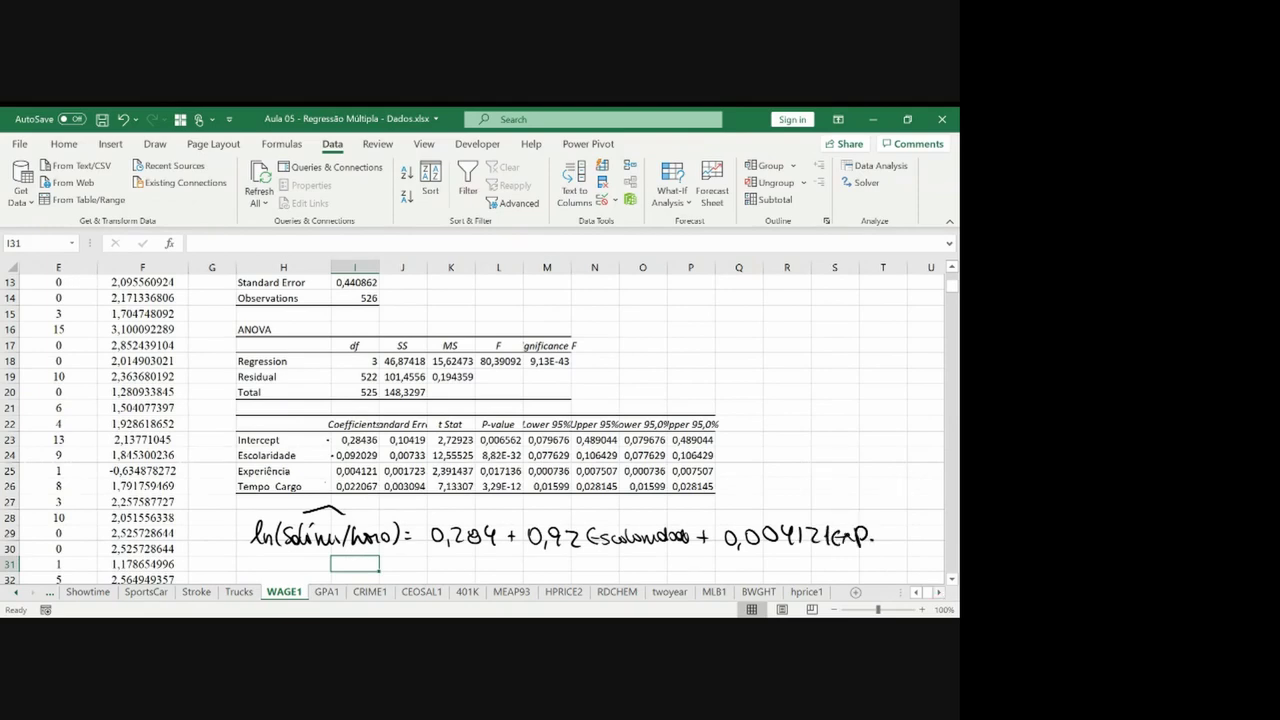
Complete the handwritten equation with the job tenure term, + 0,022 Tempo Cargo.
left_click(940, 593)
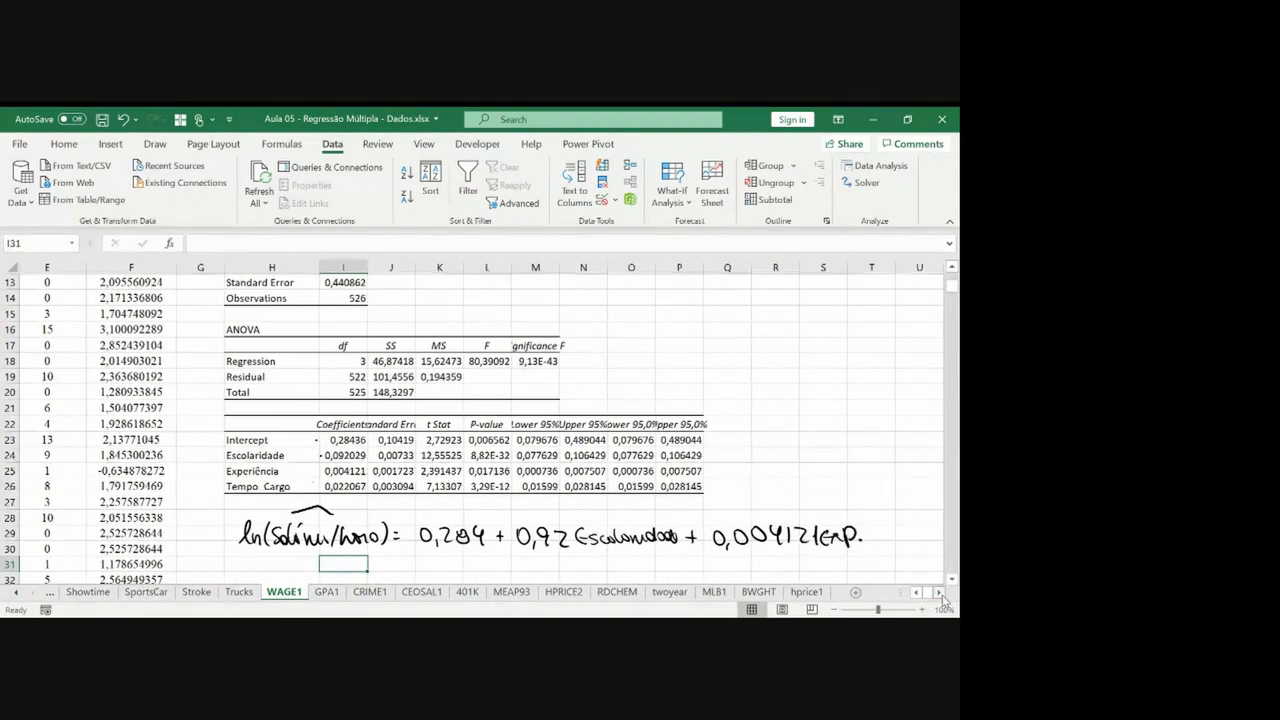
left_click(940, 593)
left_click_drag(667, 534, 682, 534)
mouse_move(674, 526)
left_mouse_down()
mouse_move(674, 542)
mouse_move(703, 524)
mouse_move(716, 545)
mouse_move(734, 523)
mouse_move(786, 541)
left_mouse_up()
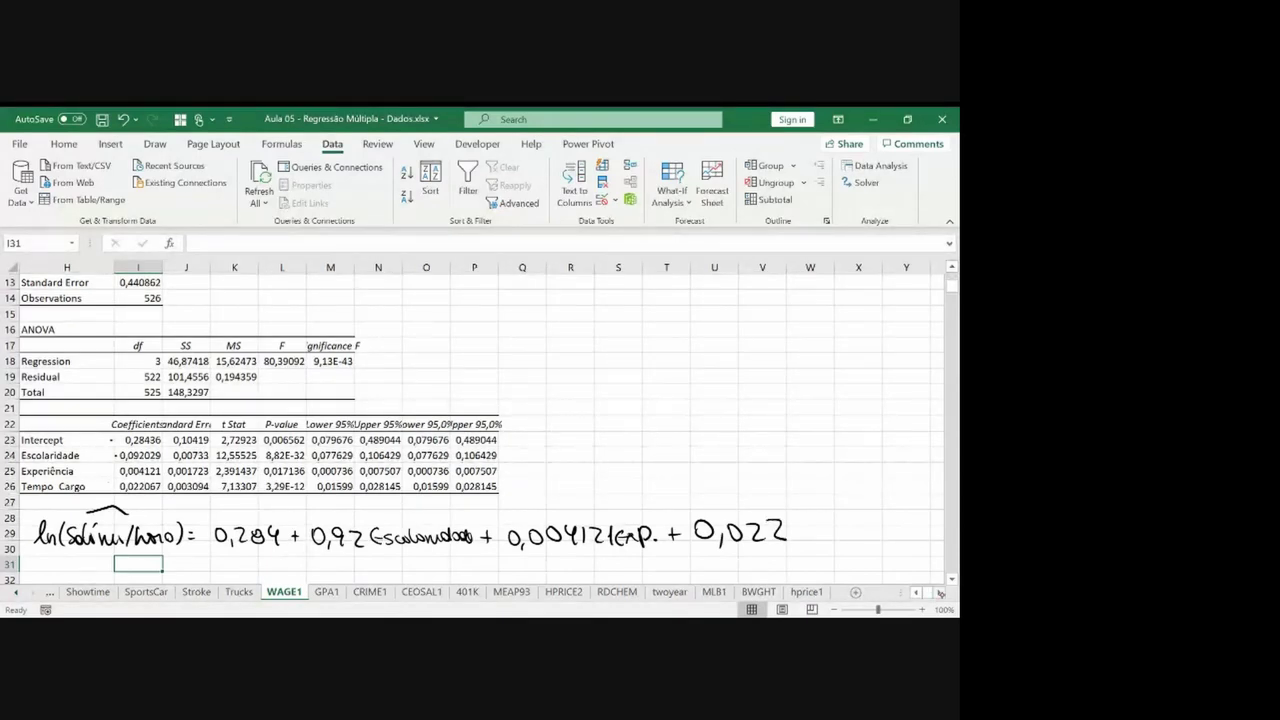
mouse_move(797, 514)
left_mouse_down()
mouse_move(806, 542)
mouse_move(915, 535)
left_mouse_up()
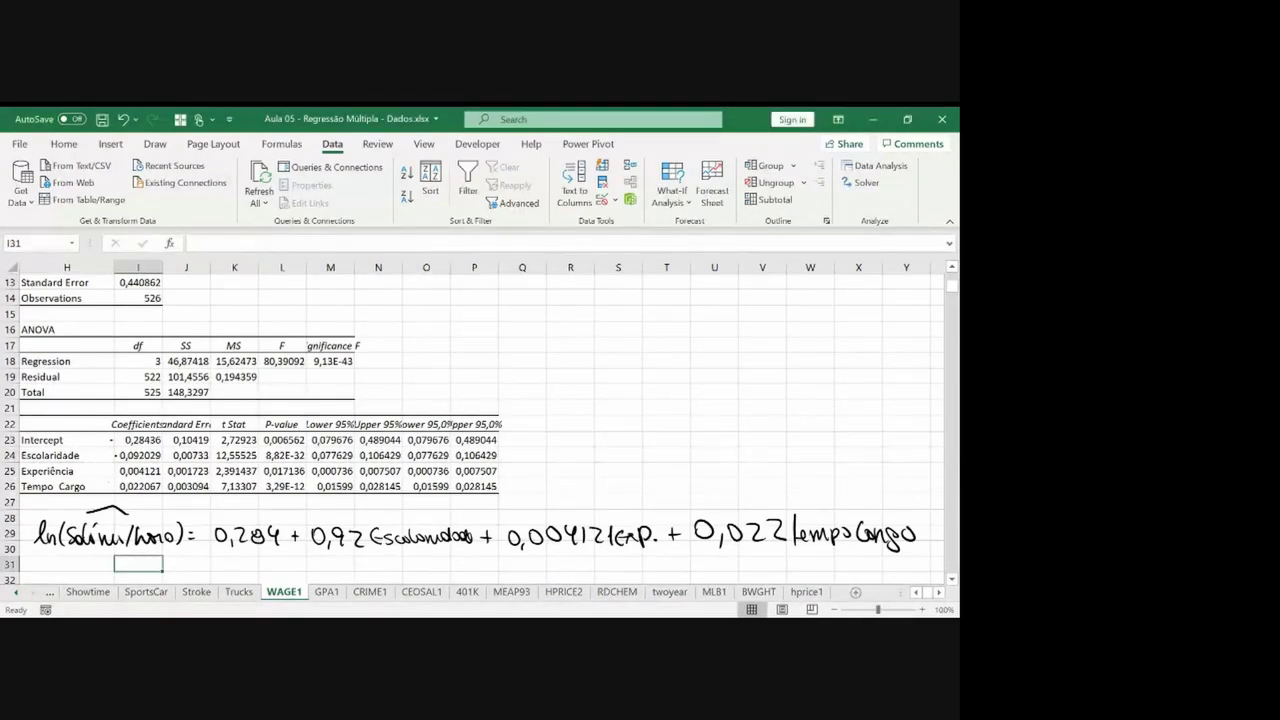
Mark the Escolaridade row in ink, circle its coefficient in the handwritten equation, and correct the number to 0,092.
left_click_drag(85, 462, 101, 455)
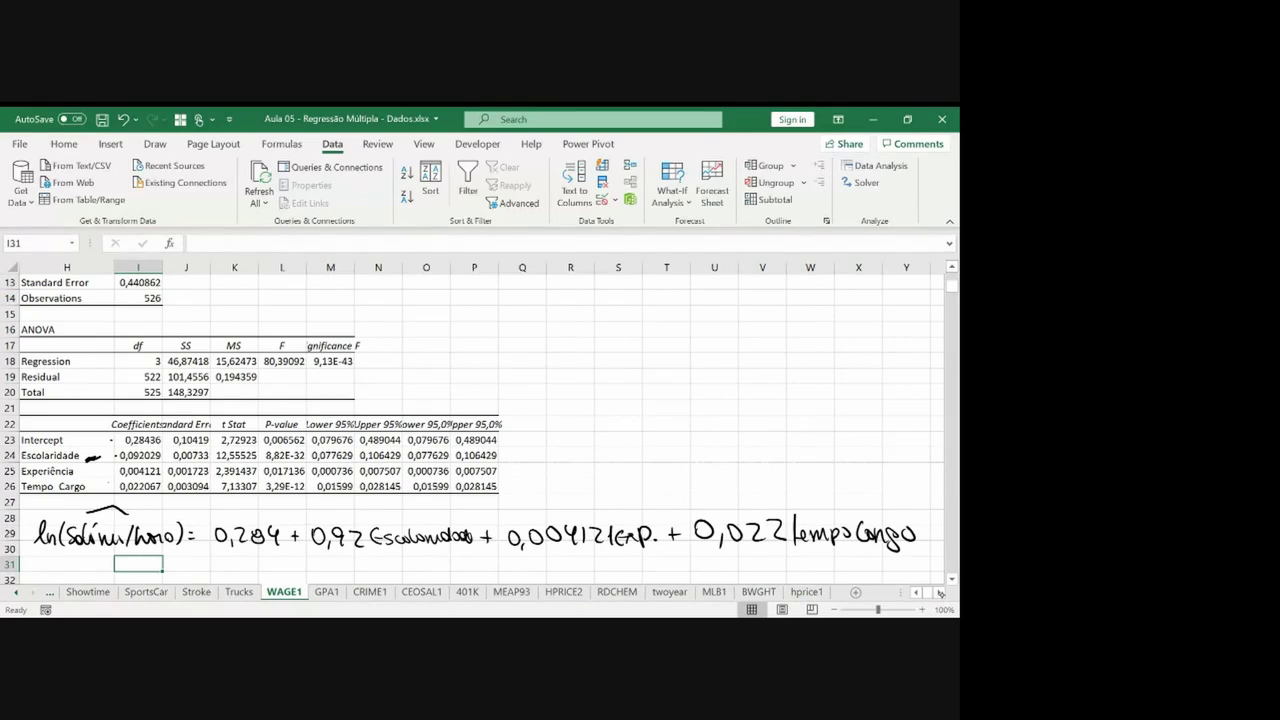
mouse_move(350, 516)
left_mouse_down()
mouse_move(315, 555)
mouse_move(352, 514)
left_mouse_up()
left_click(338, 537)
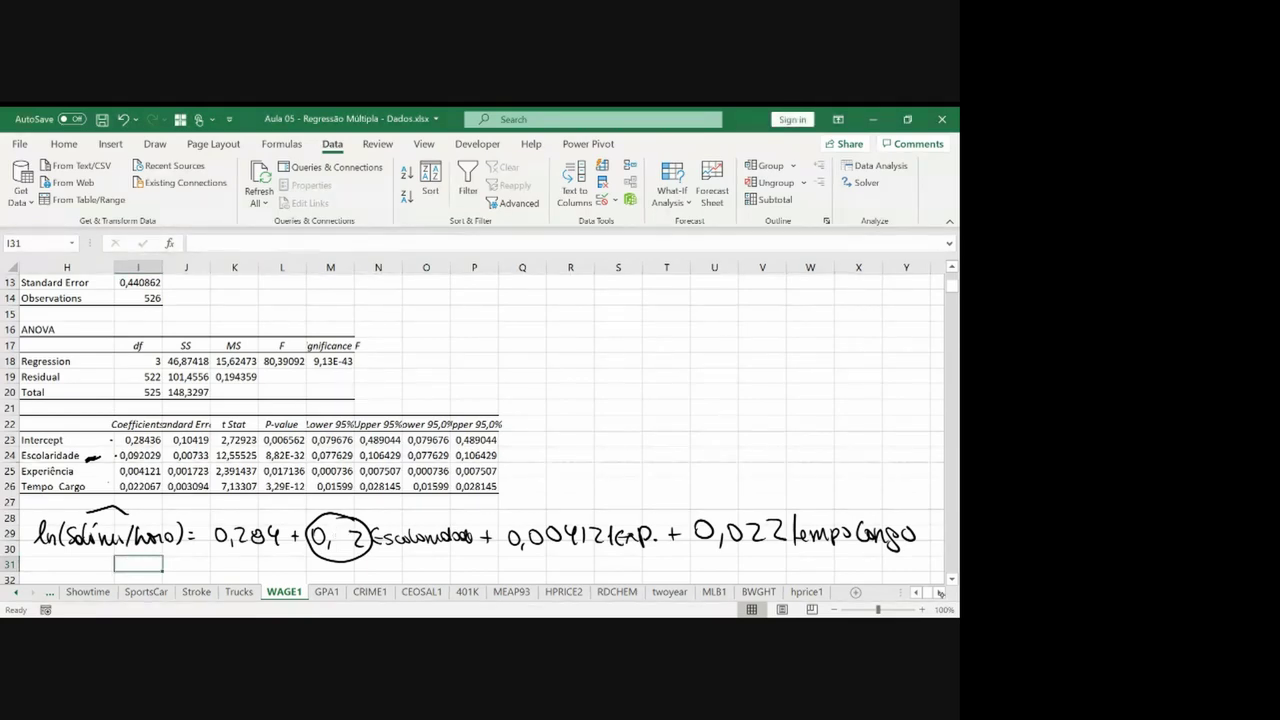
mouse_move(335, 531)
left_mouse_down()
mouse_move(346, 550)
mouse_move(318, 533)
mouse_move(322, 550)
left_mouse_up()
left_click_drag(332, 533, 344, 550)
left_click_drag(352, 534, 364, 548)
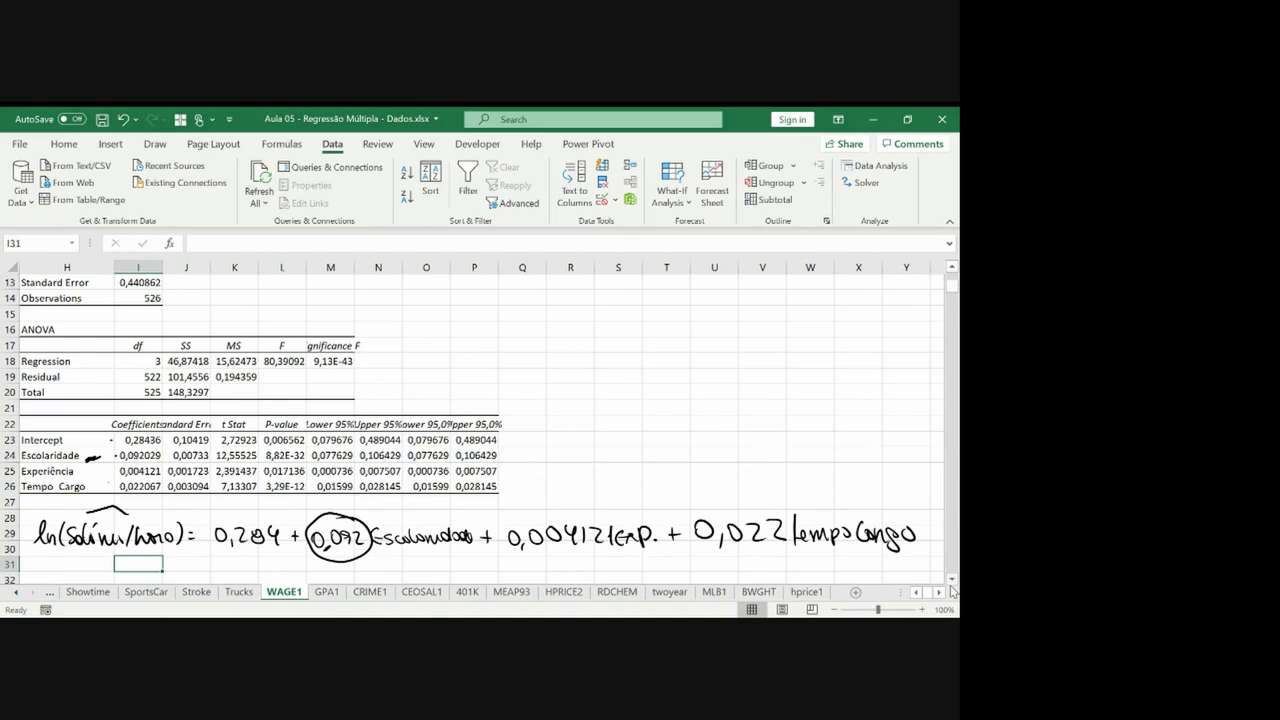
Underline ln in the handwritten equation and write Δ% beneath the dependent variable.
scroll(951, 588, "down", 1)
scroll(952, 590, "down", 1)
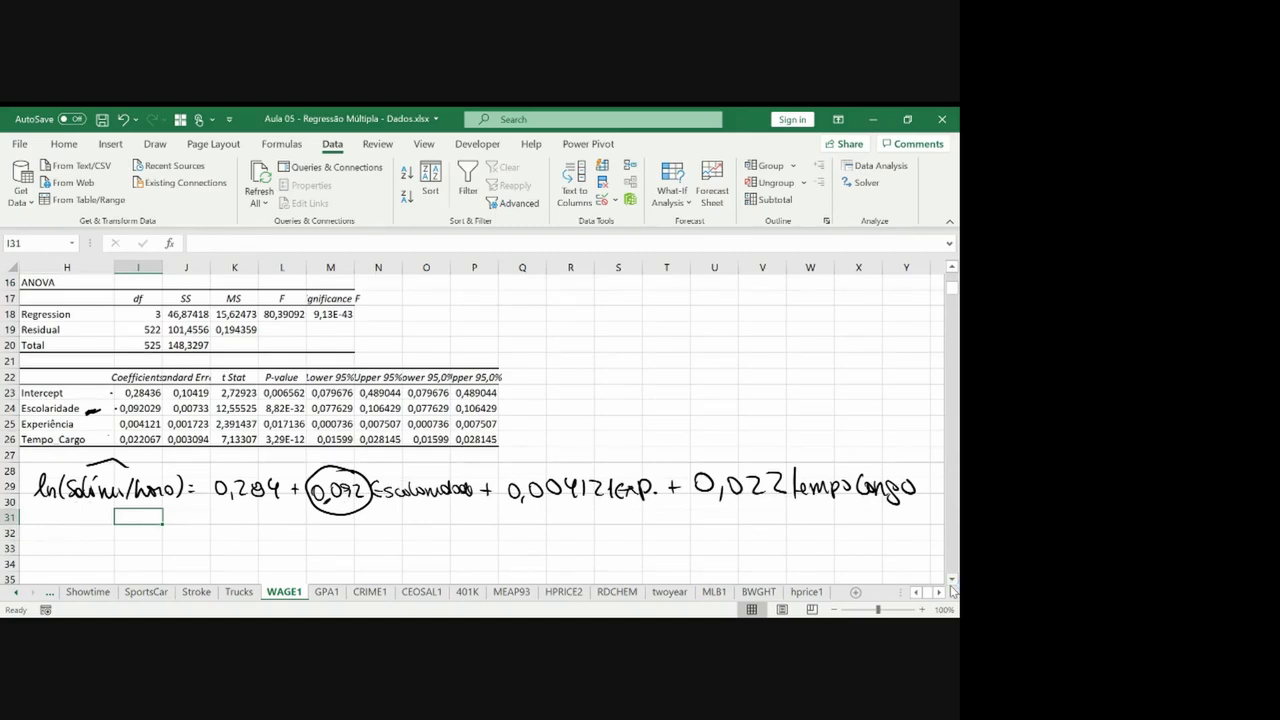
mouse_move(86, 512)
left_mouse_down()
mouse_move(79, 530)
mouse_move(93, 529)
mouse_move(58, 505)
mouse_move(99, 530)
left_mouse_up()
Handwrite the approximate percentage effect ~ 0,092 · 100 = 9,2% below the equation and underline 9,2%.
left_click_drag(280, 554, 297, 551)
left_click_drag(319, 539, 329, 556)
left_click_drag(340, 539, 351, 556)
mouse_move(357, 541)
left_mouse_down()
mouse_move(367, 555)
mouse_move(412, 542)
left_mouse_up()
left_click(374, 549)
left_click_drag(432, 542, 443, 542)
left_click_drag(432, 550, 483, 556)
left_click_drag(489, 540, 502, 551)
left_click_drag(511, 537, 504, 561)
left_click(518, 551)
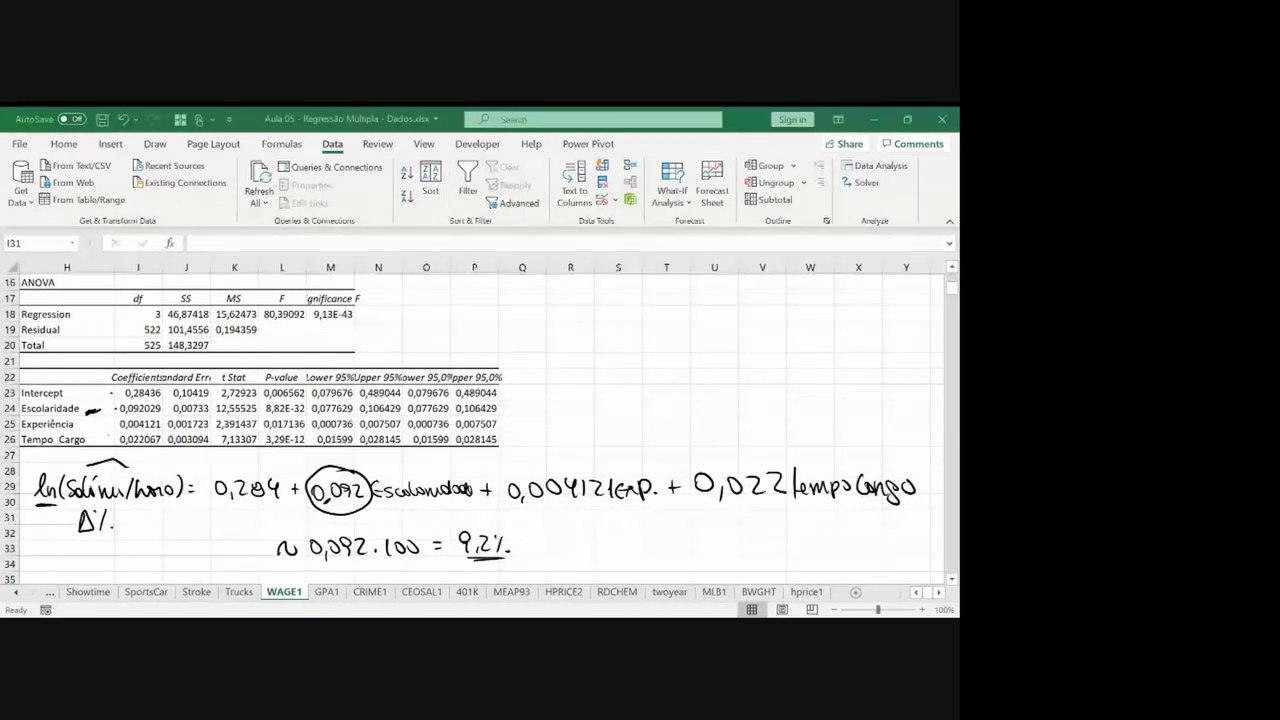
key("Escape")
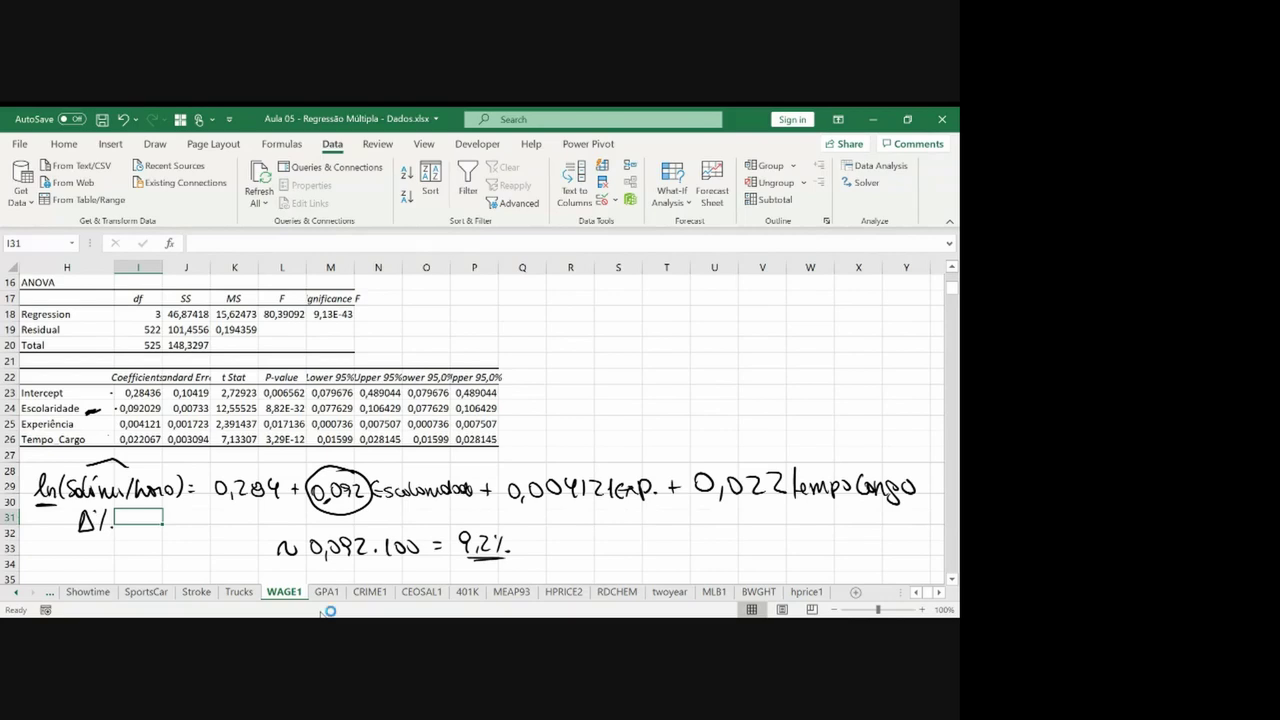
Circle and tick the Escolaridade P-value in ink, and sketch a bell curve on a baseline beside the summary output.
left_click_drag(302, 397, 298, 396)
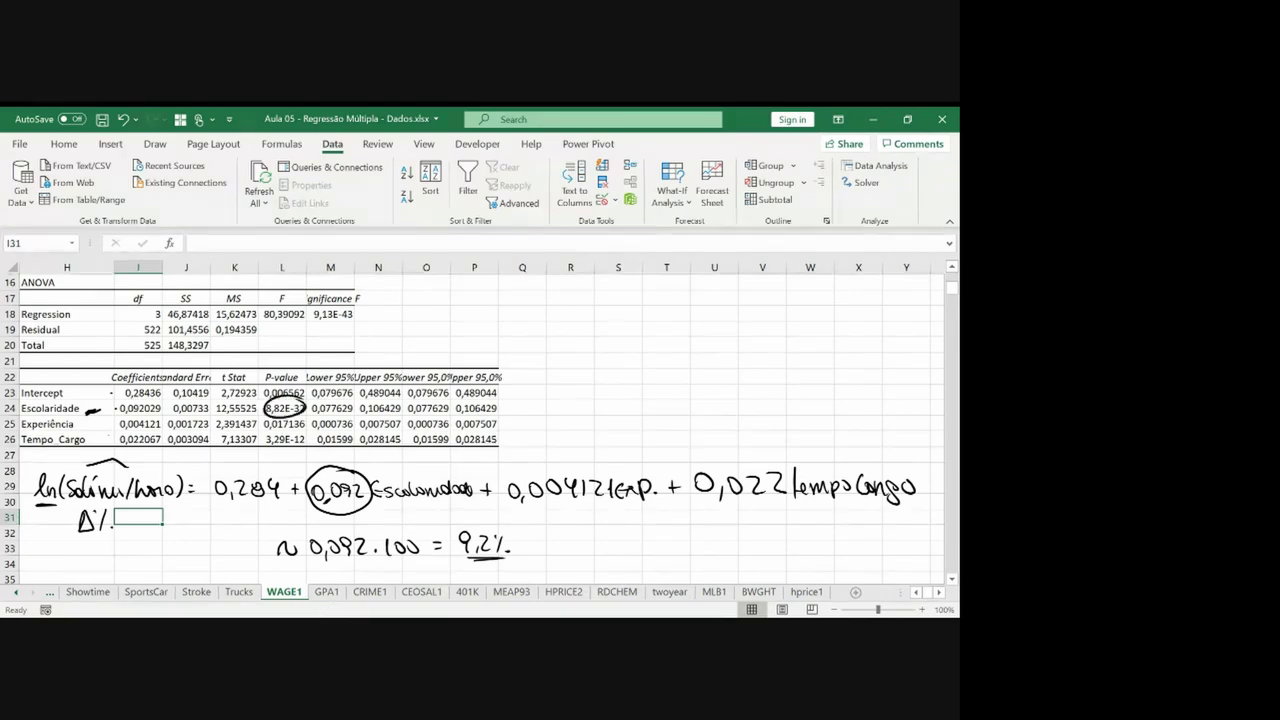
left_click_drag(540, 379, 757, 377)
mouse_move(548, 378)
left_mouse_down()
mouse_move(660, 300)
mouse_move(705, 372)
left_mouse_up()
left_click_drag(248, 418, 262, 409)
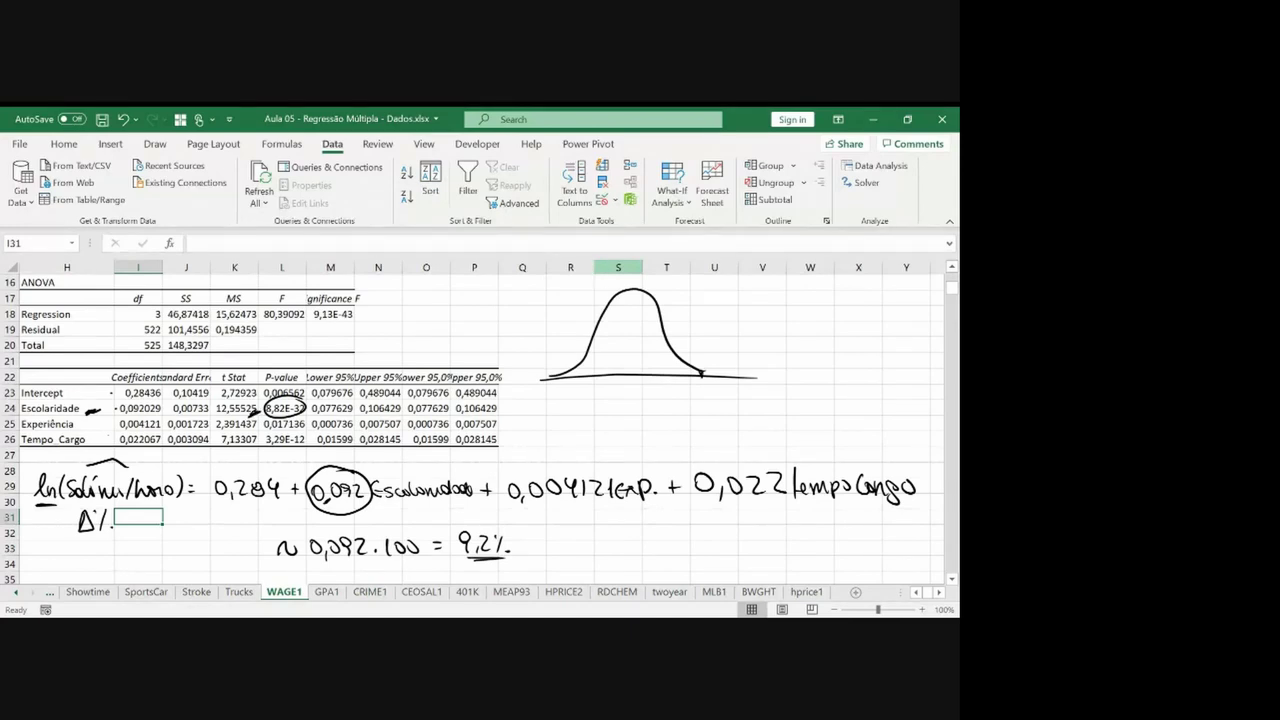
Mark the bell curve's right tail, draw a vertical critical line, and label the rejection of H0 with an underlined note.
left_click_drag(702, 361, 702, 377)
left_click_drag(701, 362, 741, 369)
left_click_drag(680, 317, 680, 405)
left_click_drag(684, 331, 818, 324)
left_click_drag(712, 346, 828, 341)
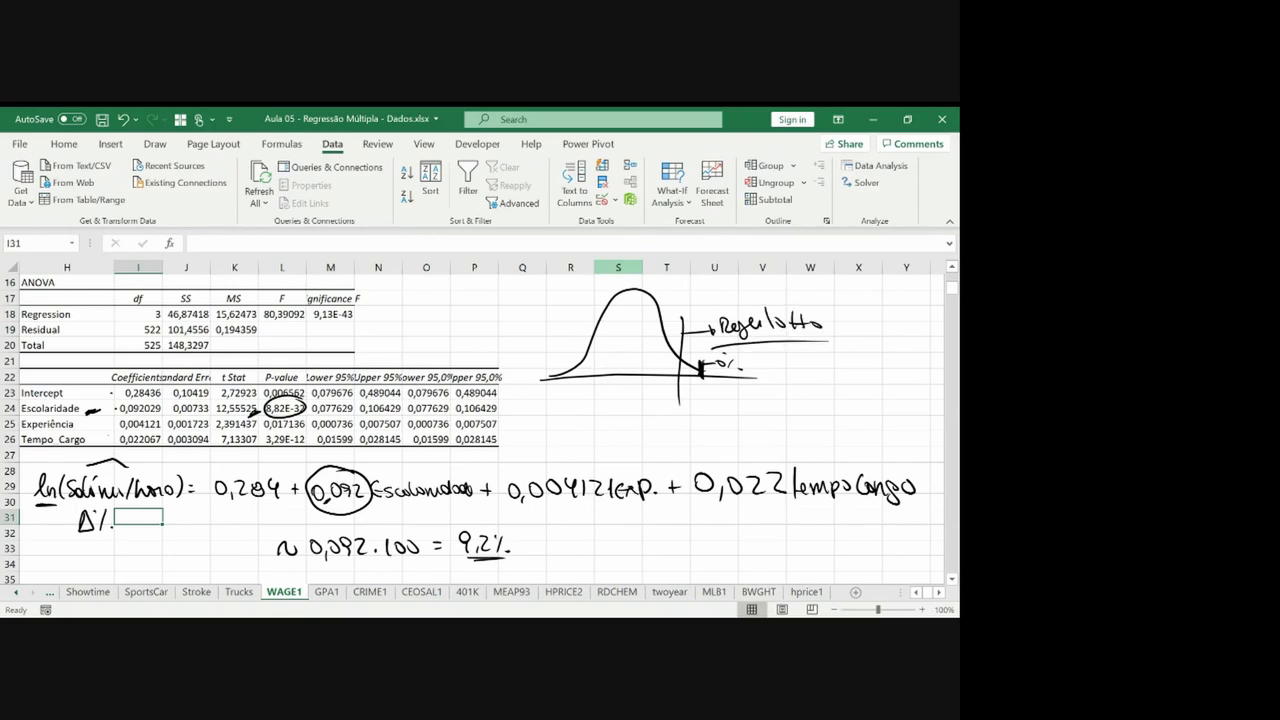
Undo the bell curve sketch and all its ink annotations.
key("ctrl+z")
key("ctrl+z")
key("ctrl+z")
key("ctrl+z")
key("ctrl+z")
key("ctrl+z")
key("ctrl+z")
key("ctrl+z")
key("ctrl+z")
key("ctrl+z")
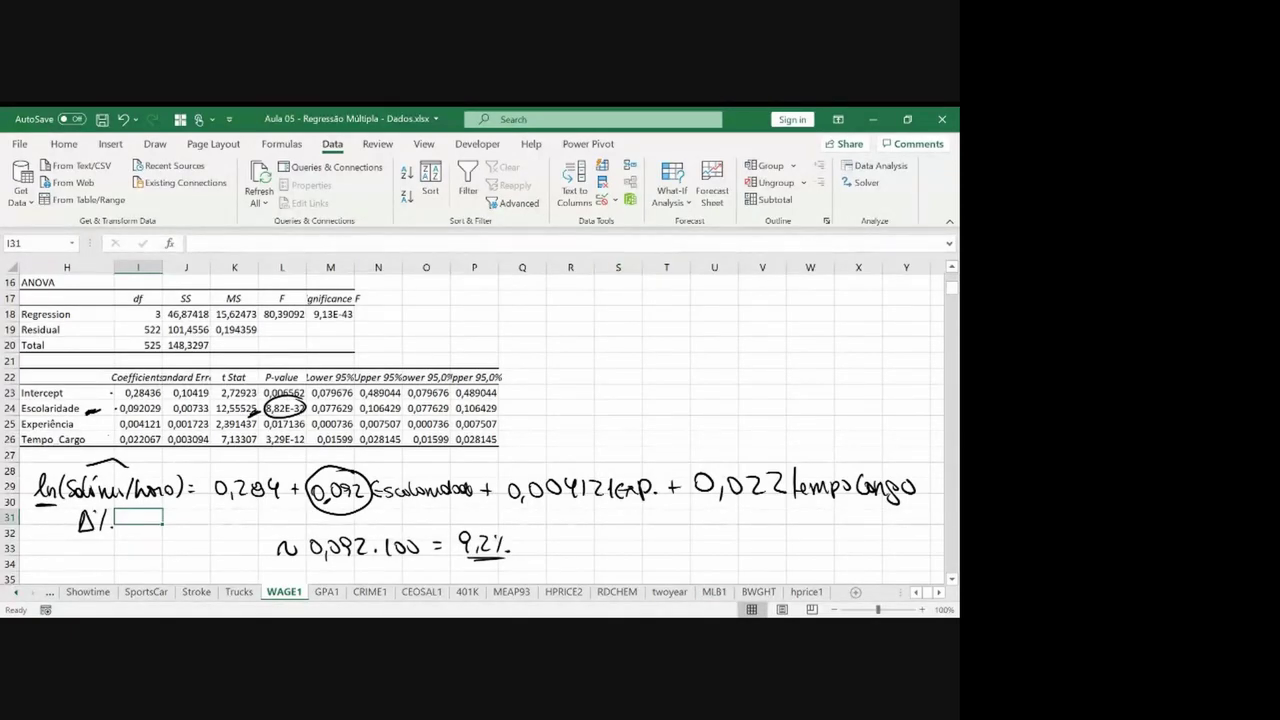
Enter the label ln(salário/hora) in cell S17 and clear the handwritten ink from the sheet.
left_click(615, 593)
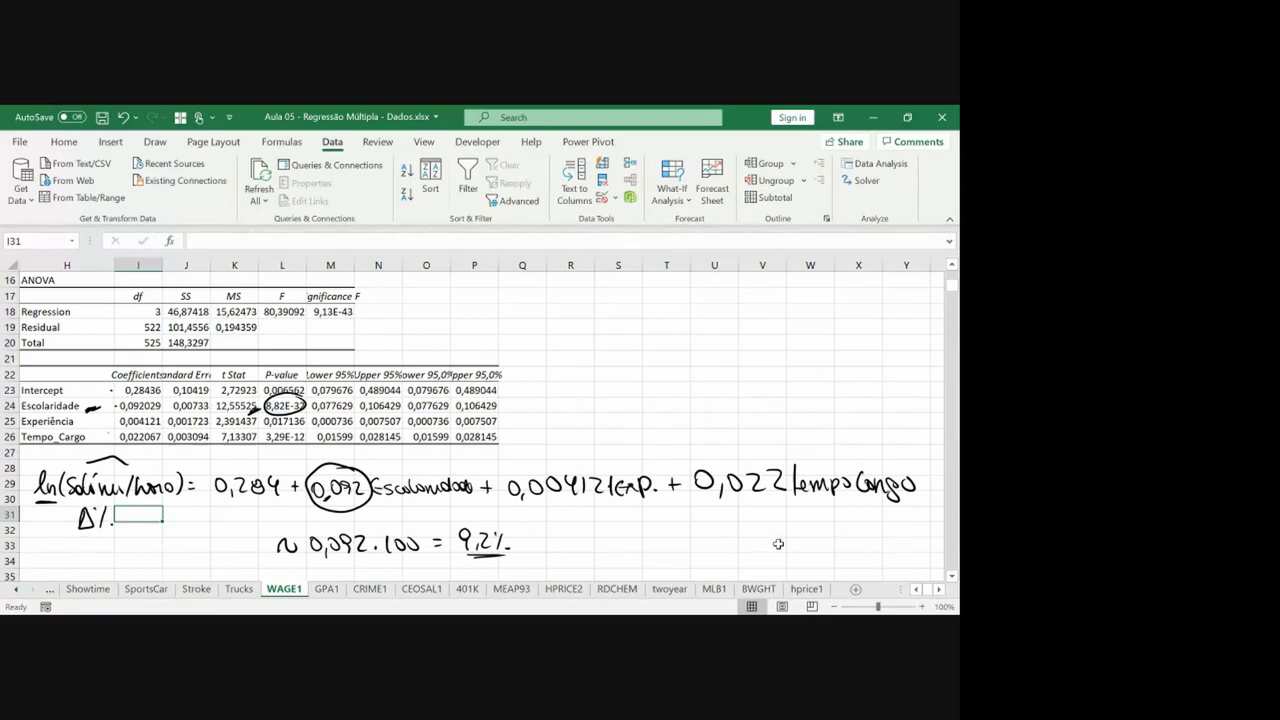
left_click(609, 294)
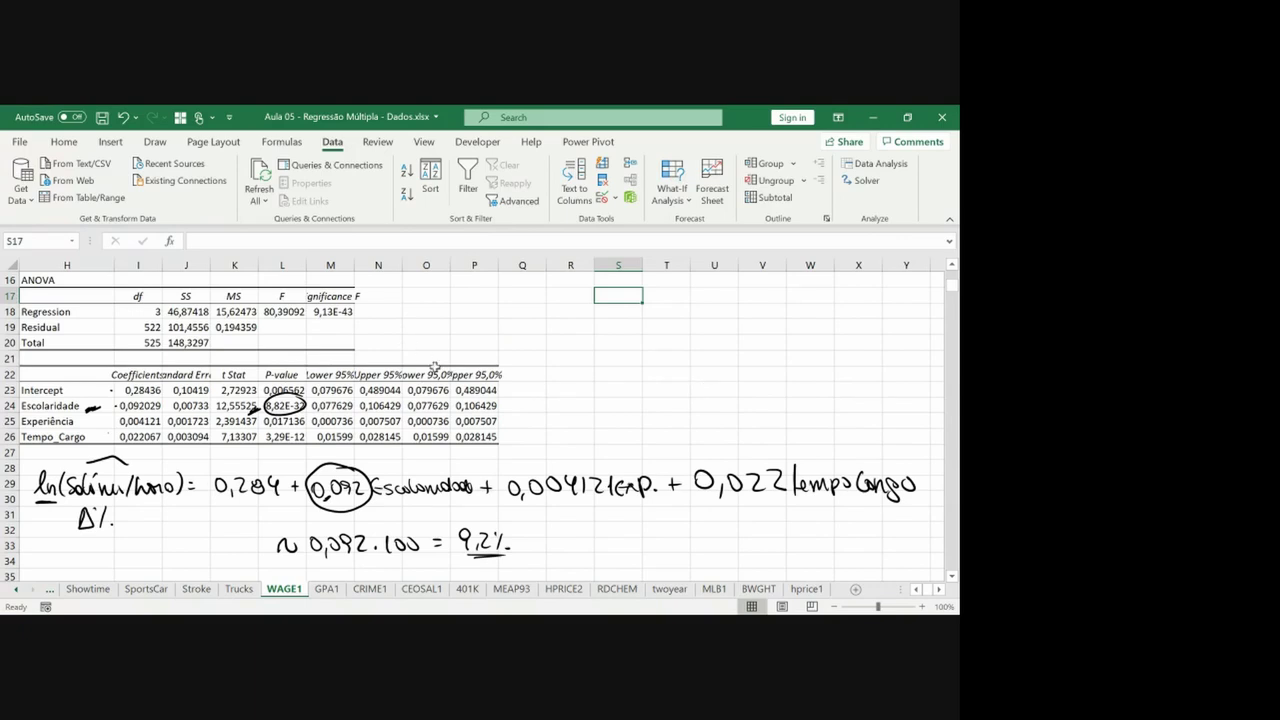
key("Right")
key("Left")
key("Left")
key("Right")
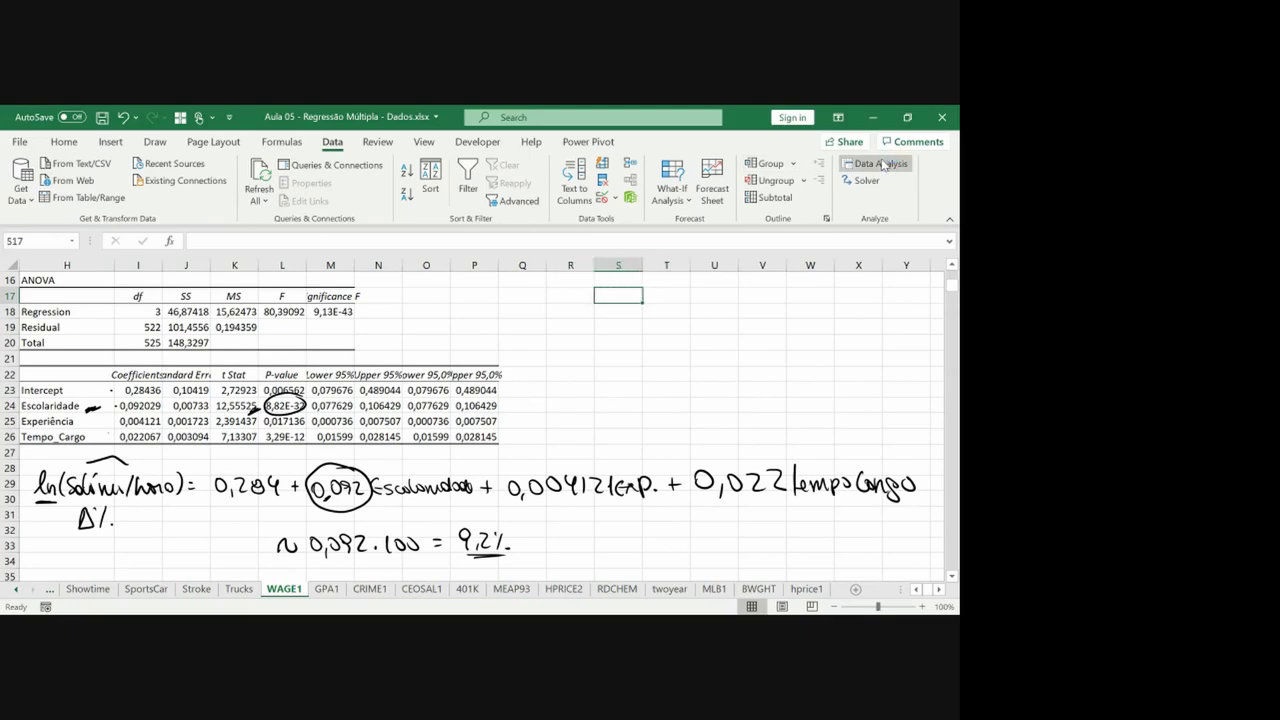
type("ln(")
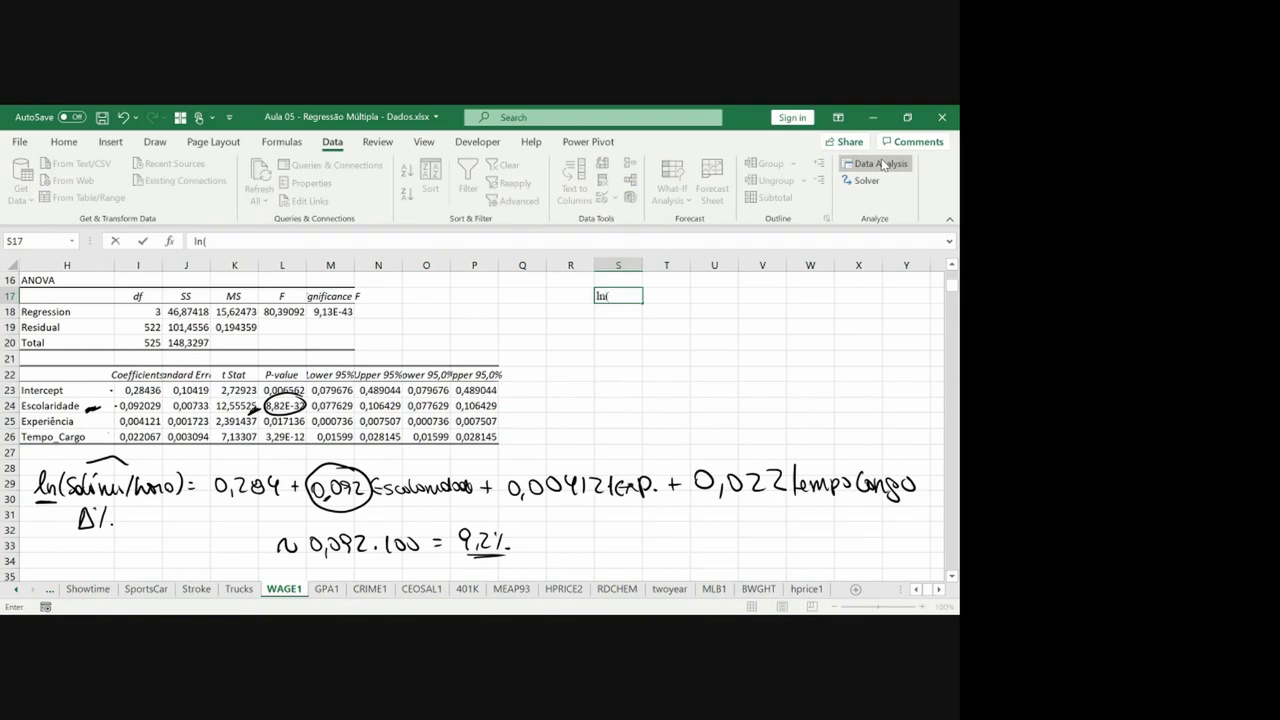
type("salário")
key("BackSpace")
key("BackSpace")
key("BackSpace")
key("BackSpace")
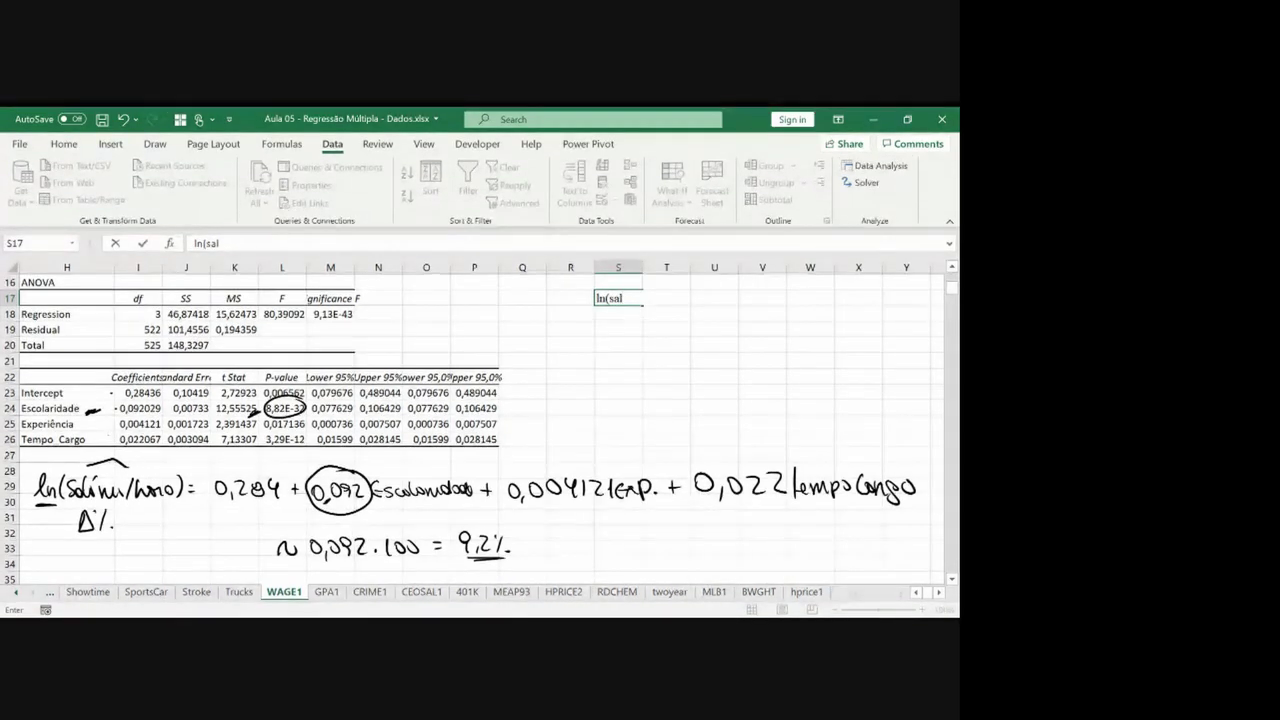
type("ári")
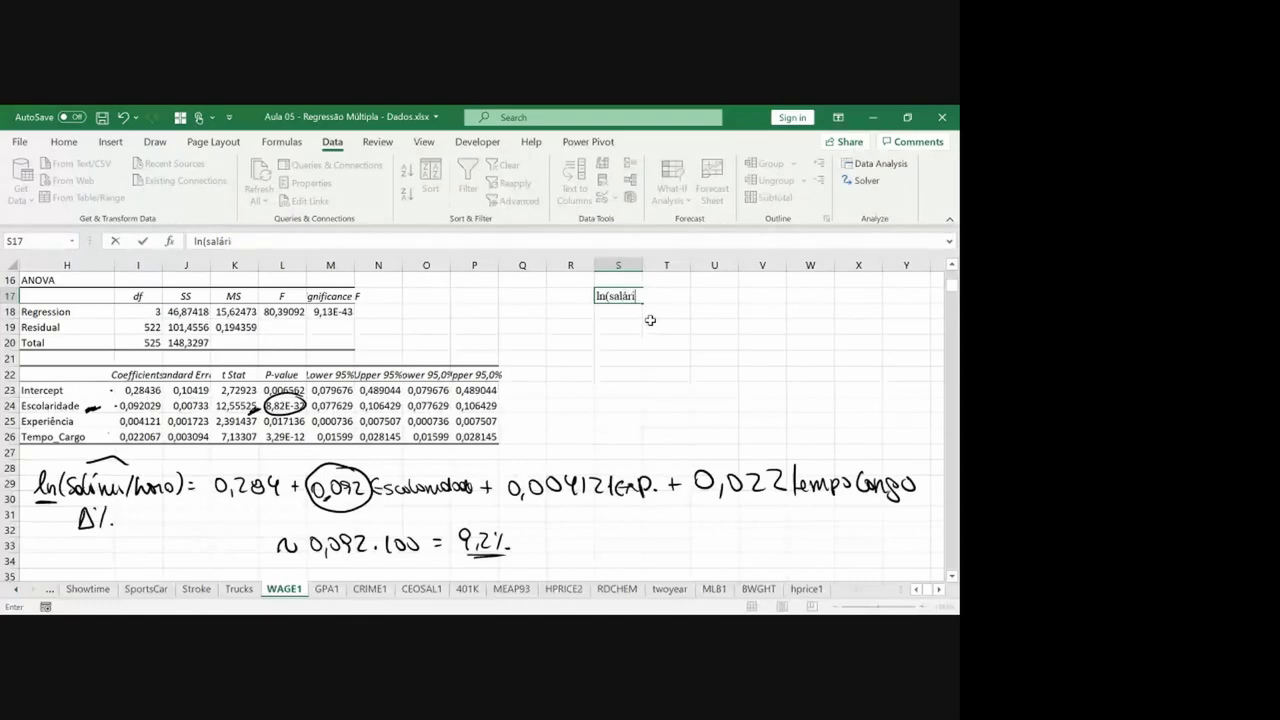
type("o/hora)")
key("ctrl+Return")
key("Escape")
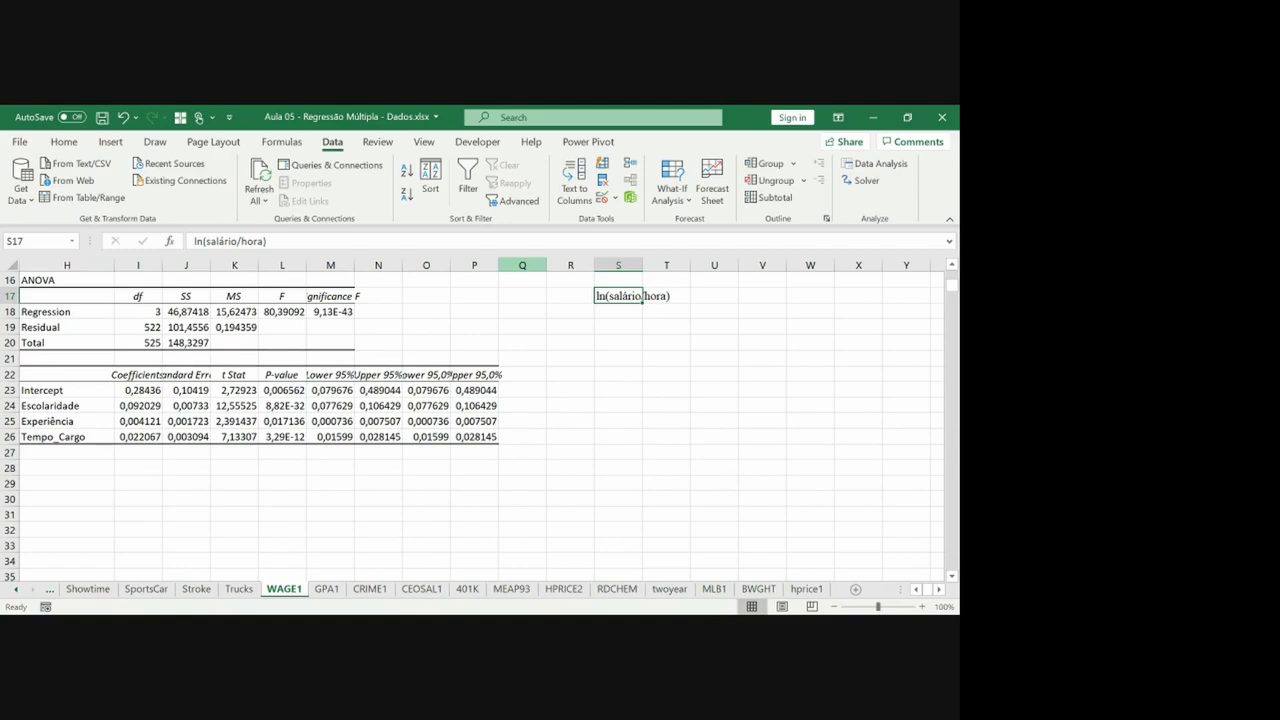
Enter the variable labels Escolaridade in cell S19 and Experiência in cell S21.
key("Down")
key("Down")
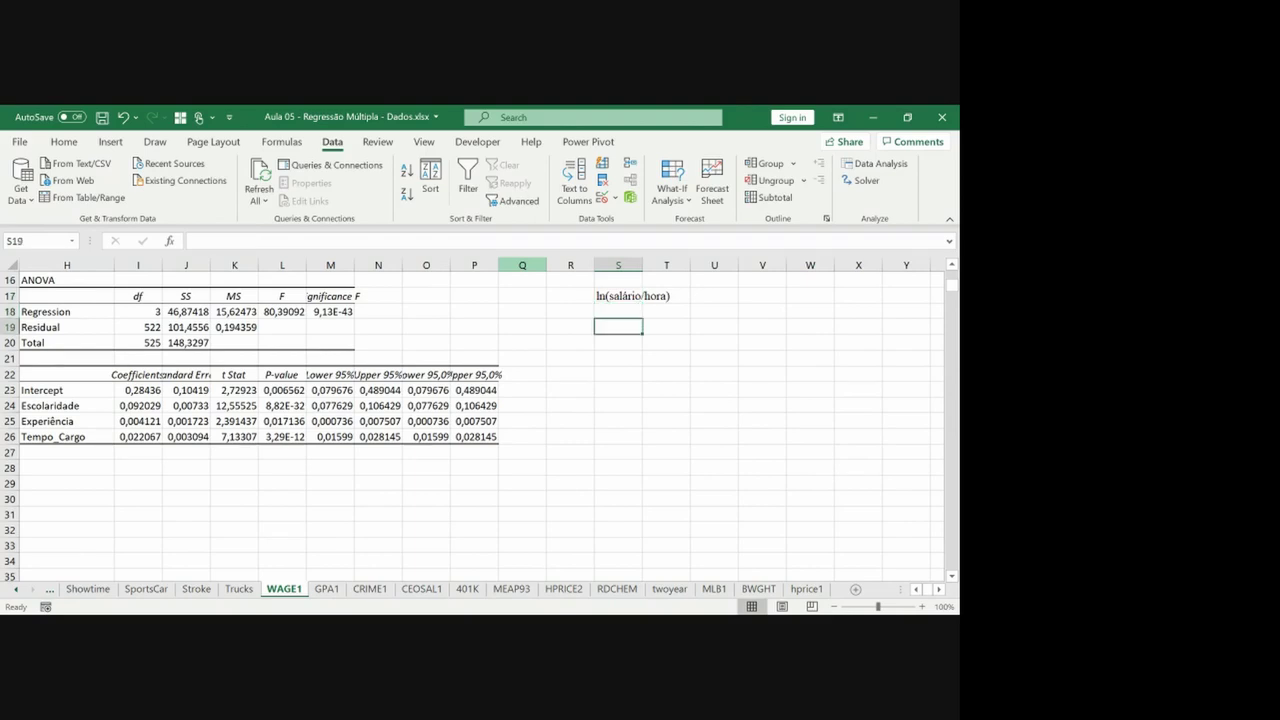
type("Escola")
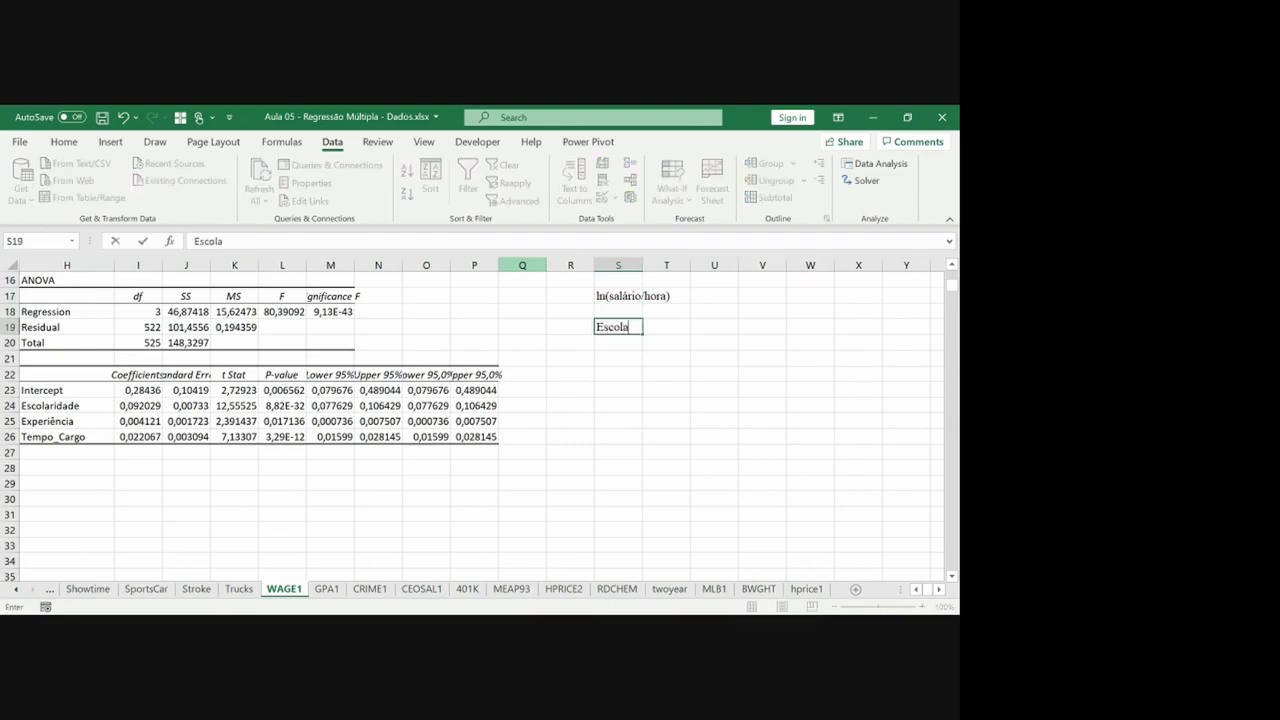
type("ridade")
key("Return")
key("Return")
type("Exper")
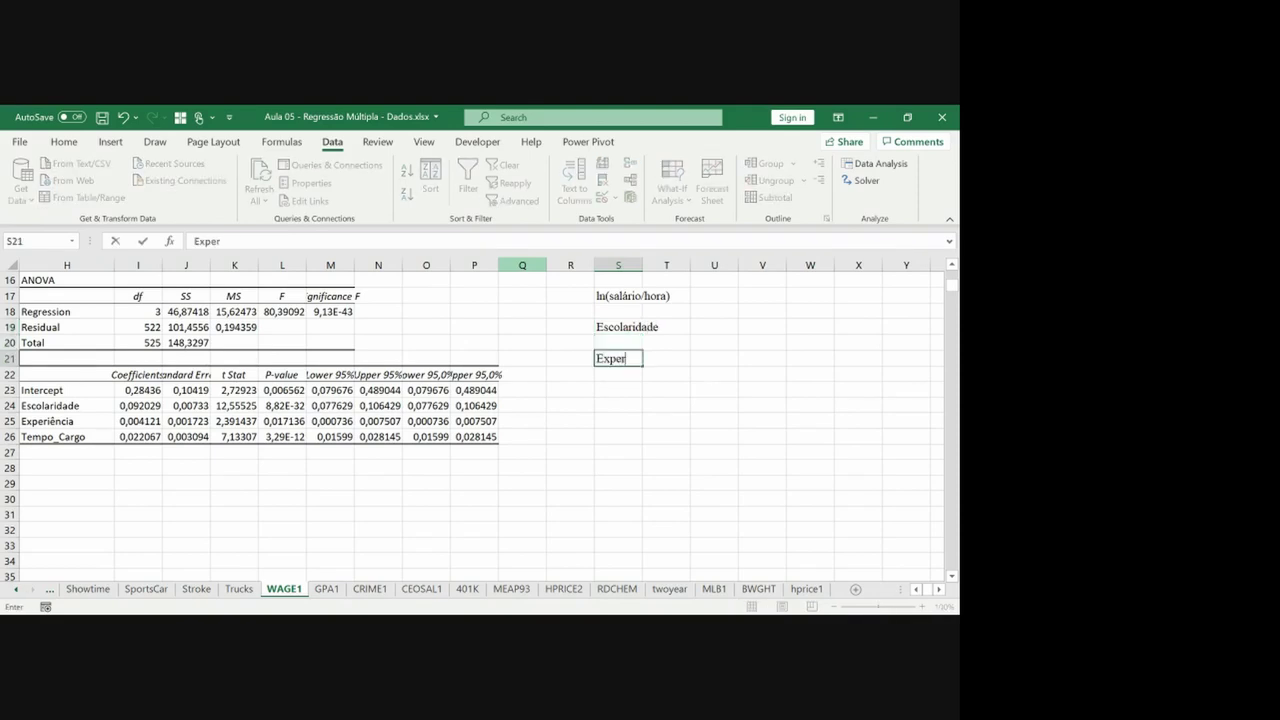
type("iência")
key("Return")
Enter the labels Tempo no Cargo in cell S23 and Constante/Intercepto in cell S25.
key("Return")
type("Tempo no Cargo")
key("Return")
key("Return")
type("Constante/ln")
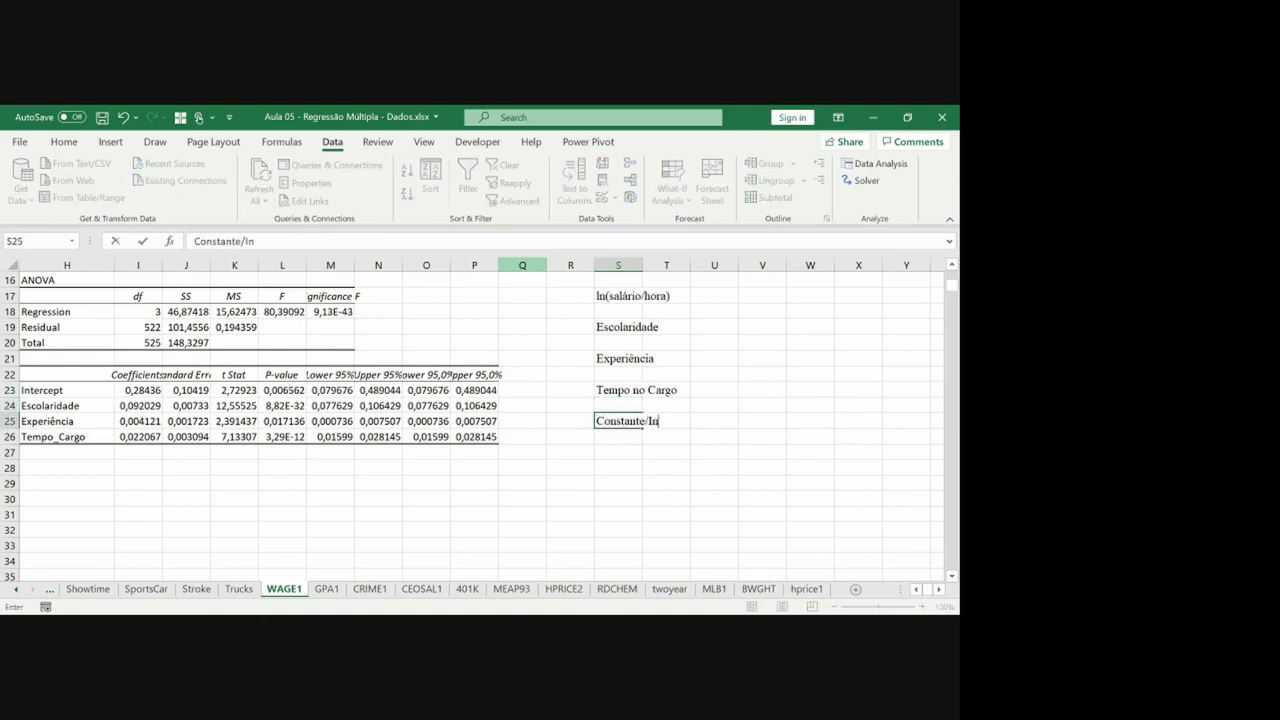
type("tercepto")
key("ctrl+Return")
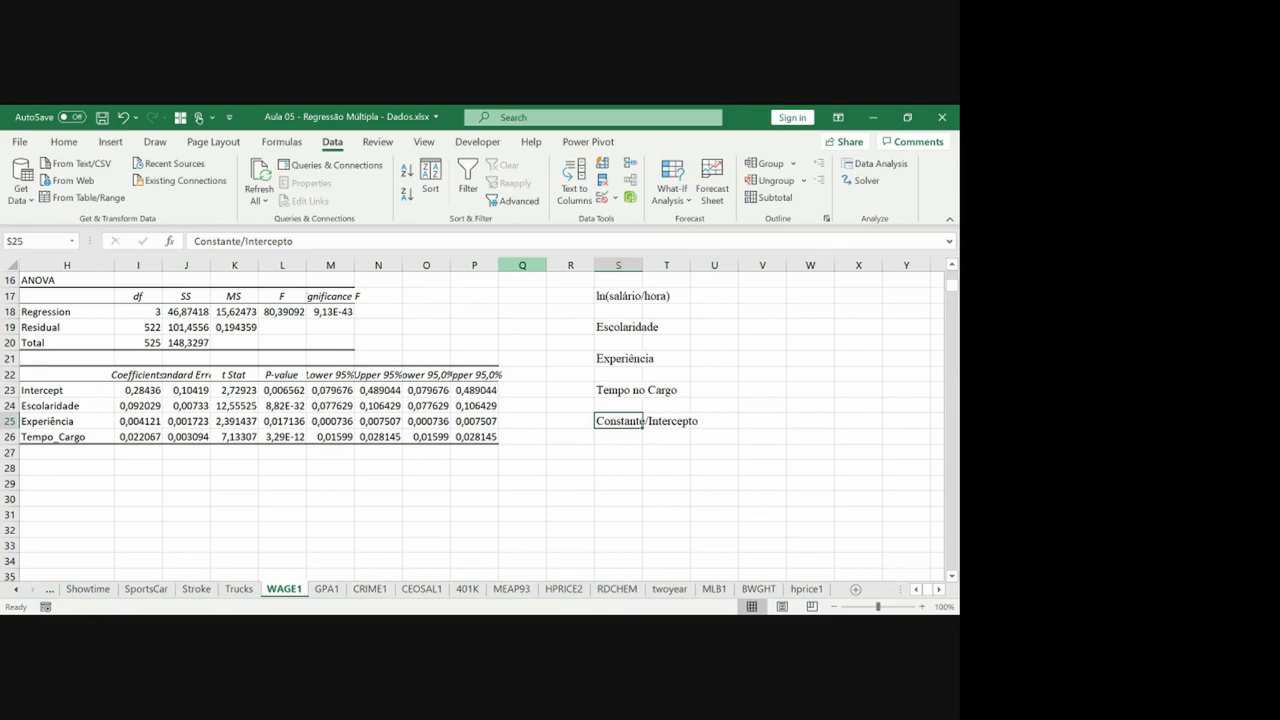
key("Left")
key("Up")
key("Up")
key("Up")
key("Up")
key("Up")
key("Up")
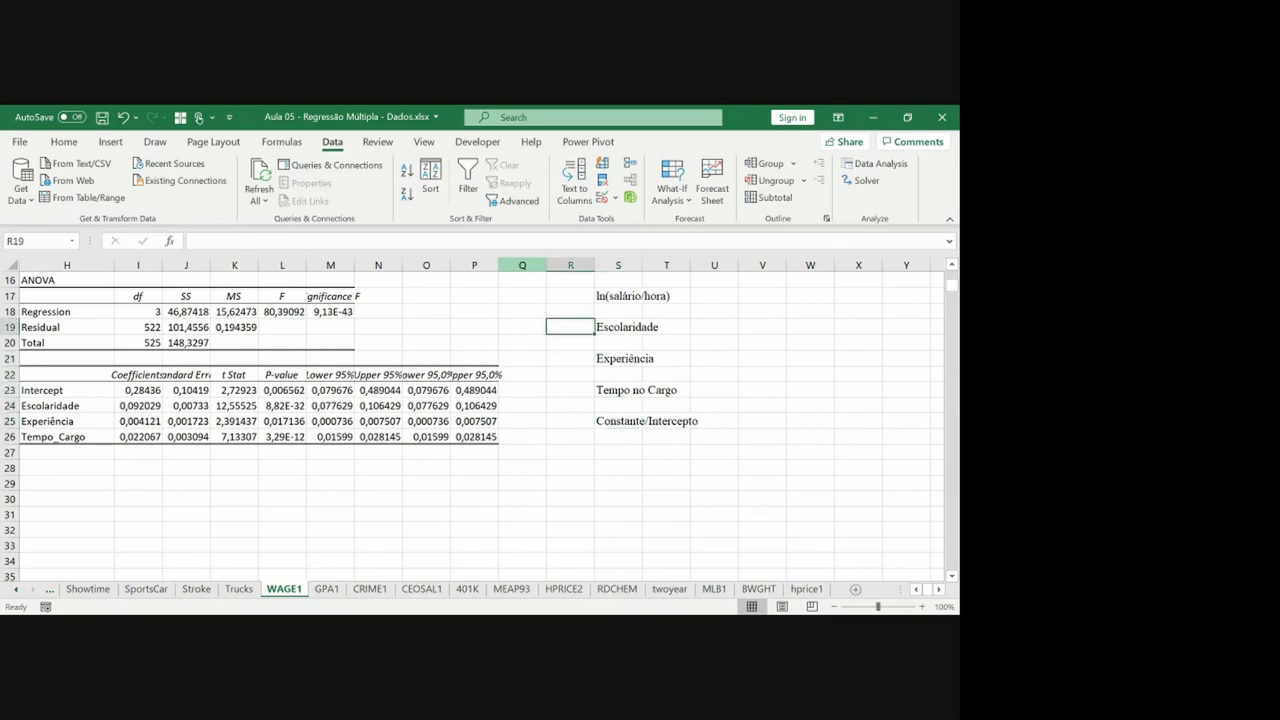
type("esc")
key("BackSpace")
key("BackSpace")
type("sc")
key("Return")
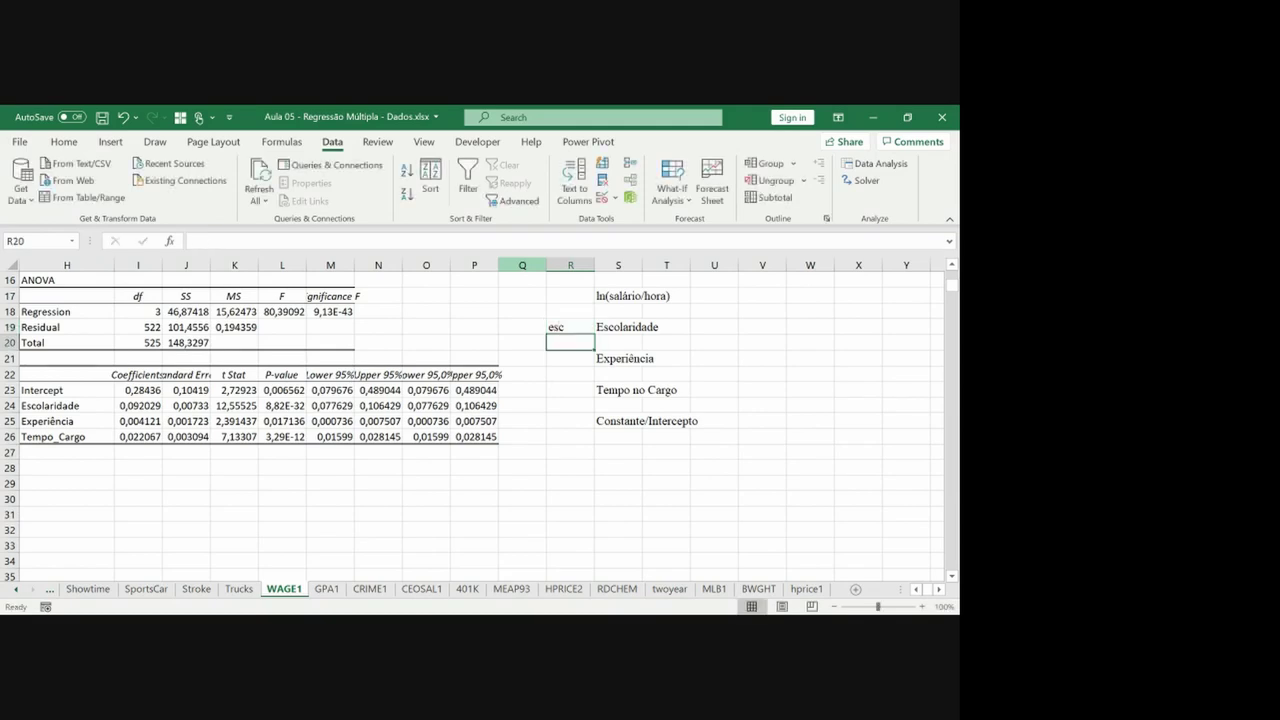
left_click(642, 327)
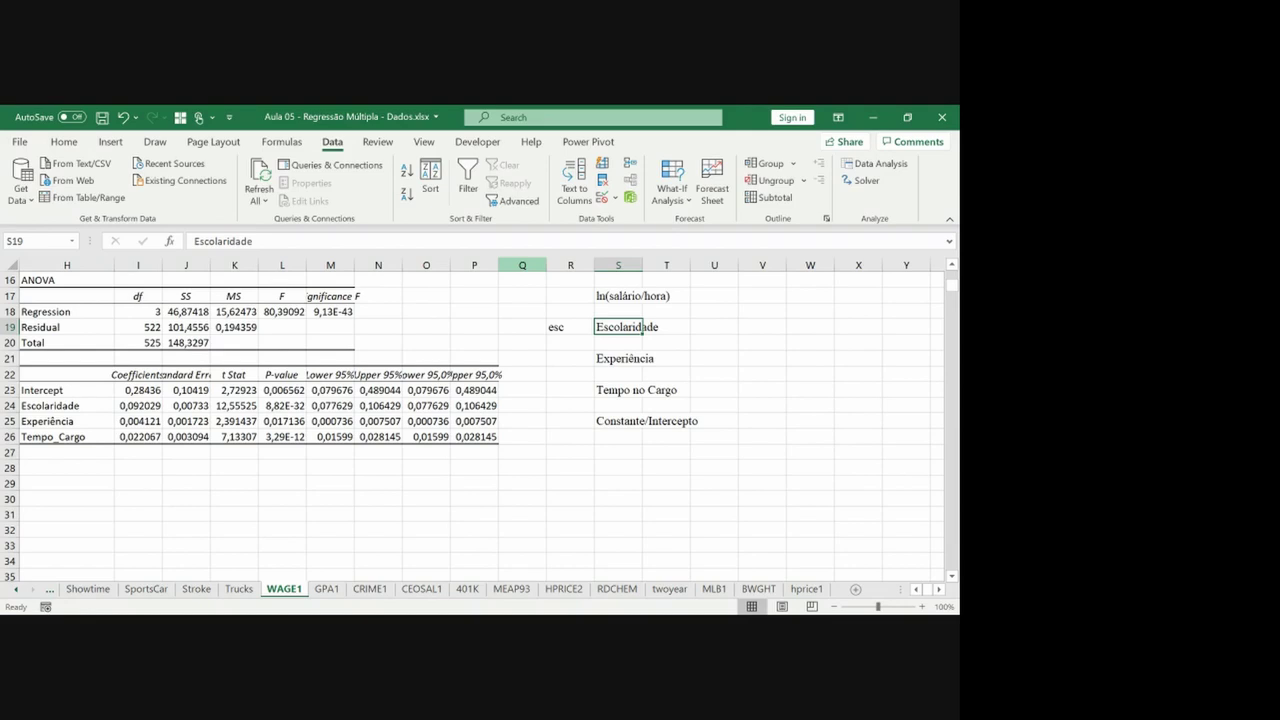
key("Left")
key("Delete")
Label cell T17 as Modelo 1 and autofit columns S and T to their contents.
key("Right")
key("Right")
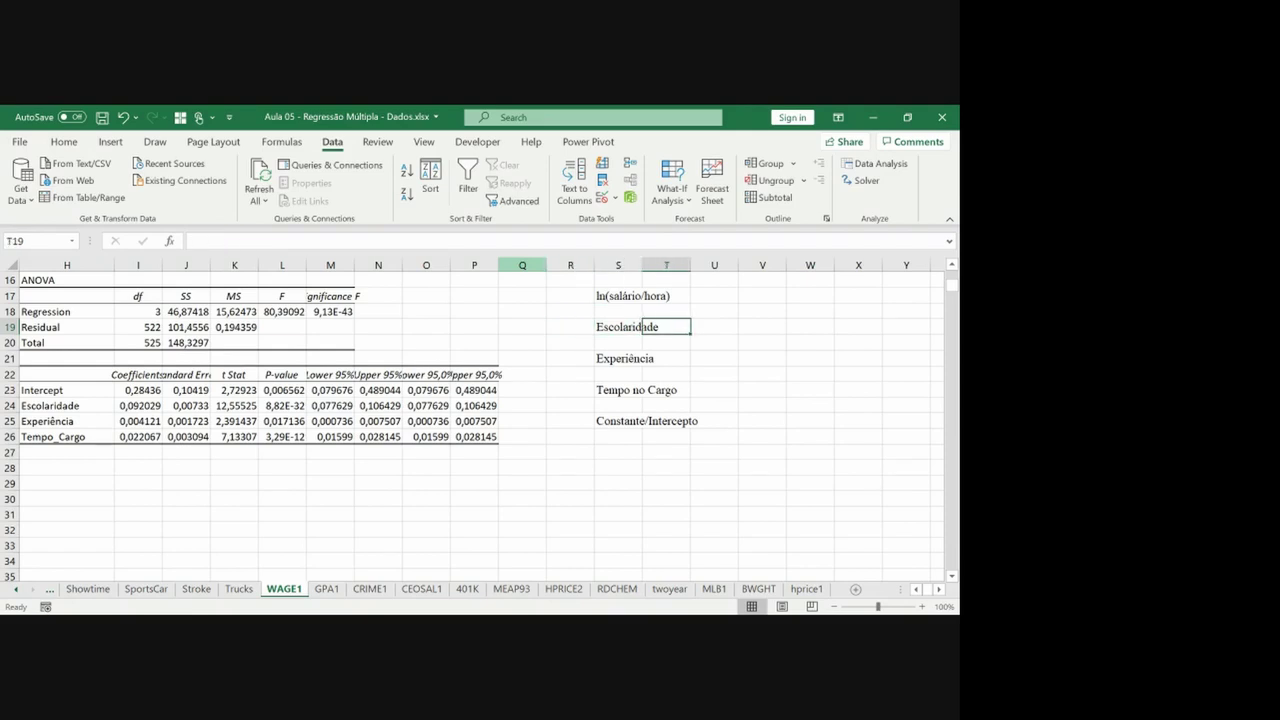
double_click(642, 265)
left_click(706, 290)
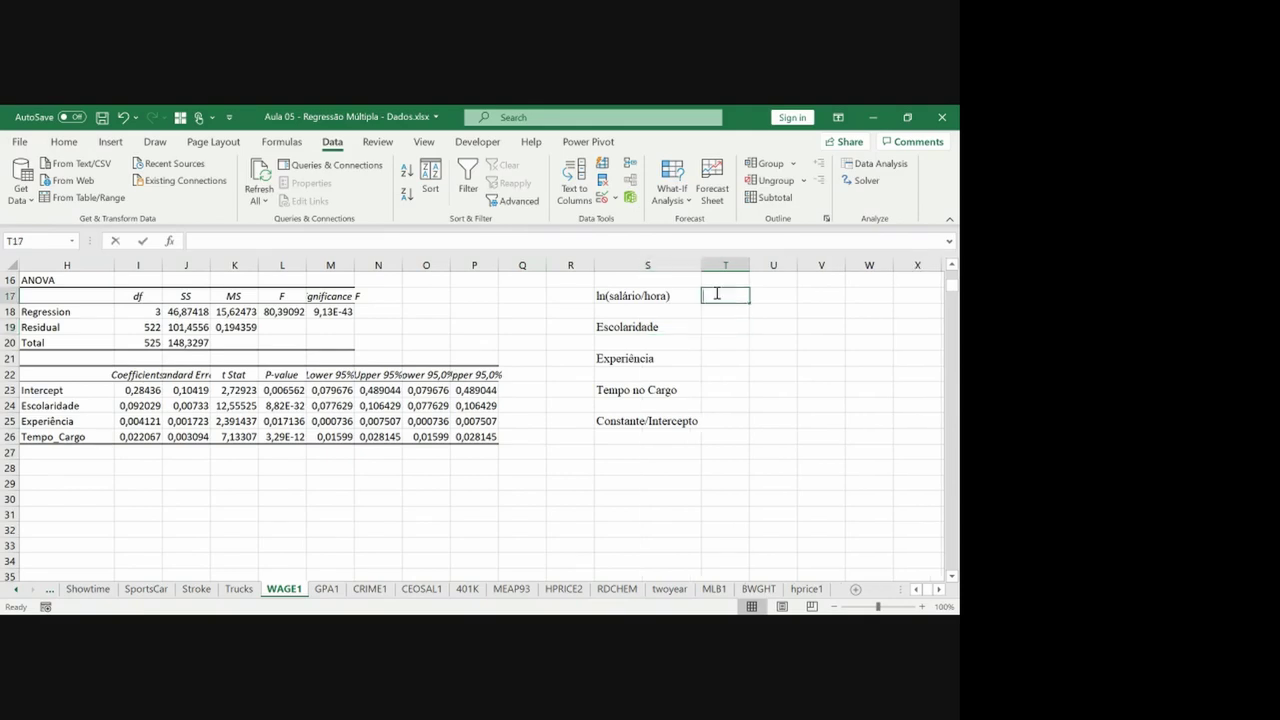
type("Modelo 1")
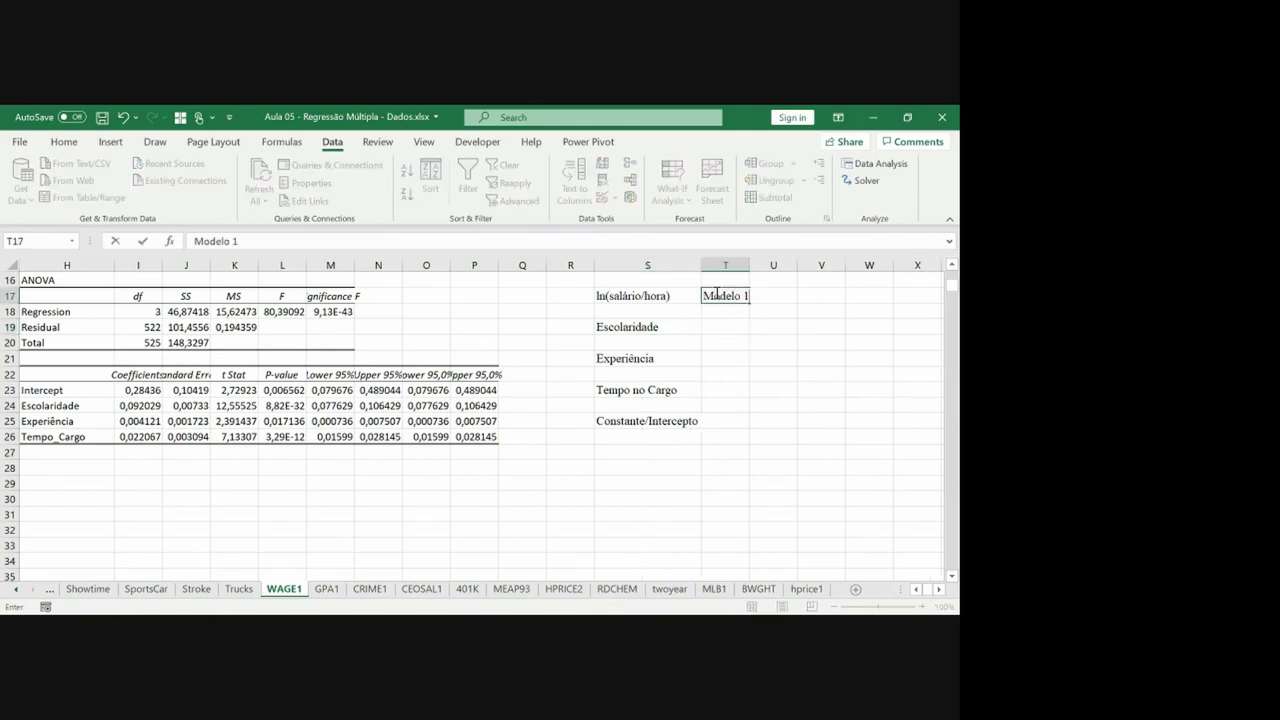
key("Return")
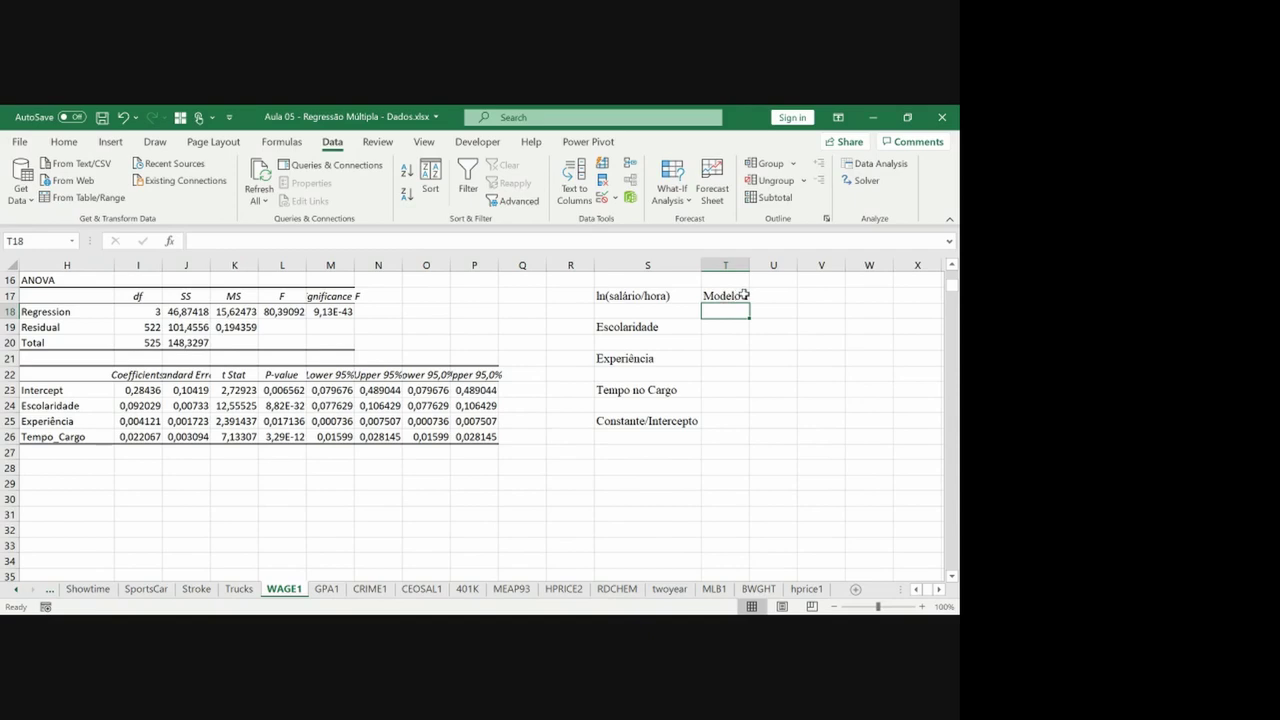
double_click(749, 266)
Link cells T19 and T21 to the Escolaridade and Experiência coefficients in I24 and I25.
left_click(733, 326)
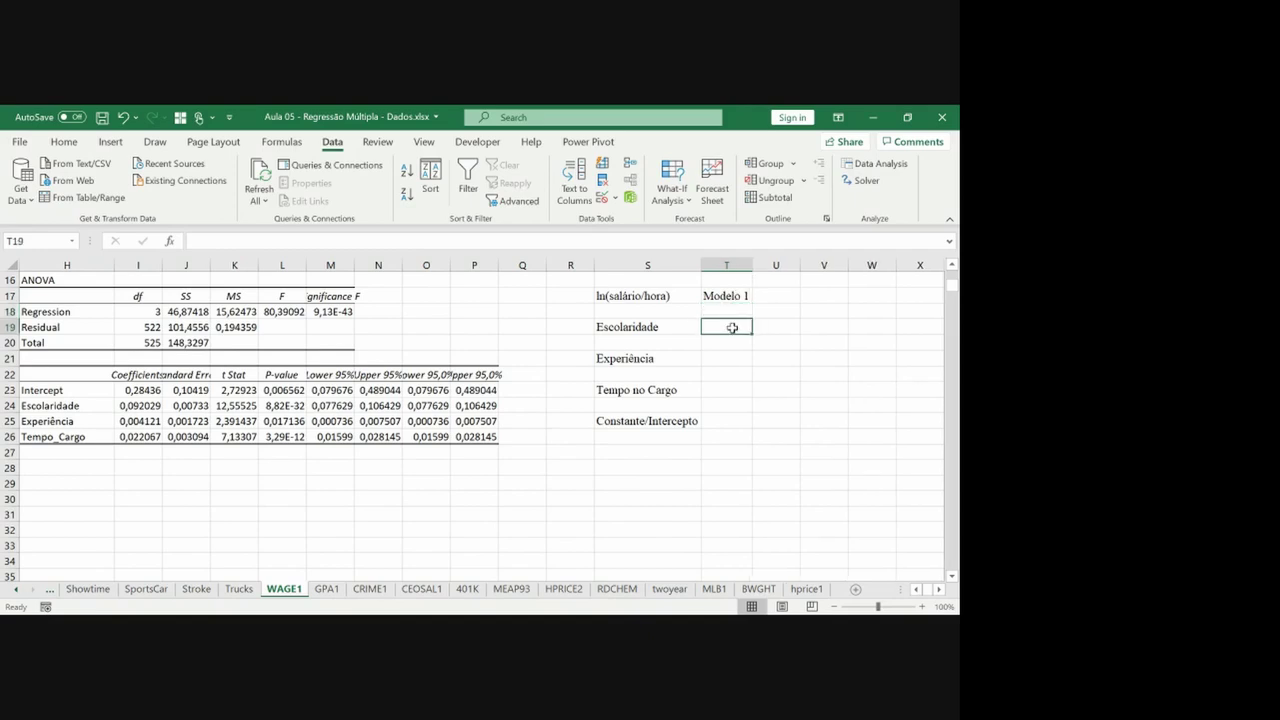
type("=")
left_click(145, 405)
key("Return")
type("=")
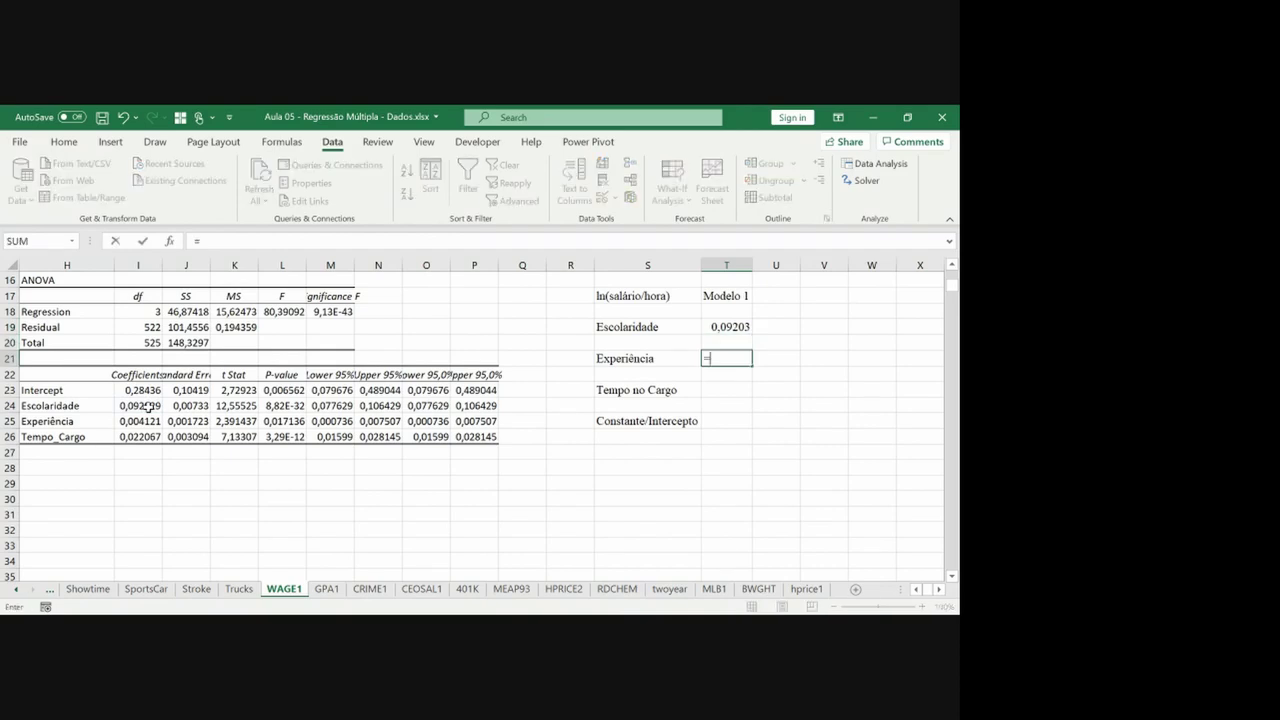
left_click(140, 421)
key("Return")
Link T23 to the Tempo_Cargo coefficient in I26 and T25 to the Intercept coefficient in I23.
key("Down")
type("=")
left_click(148, 437)
key("Return")
key("Down")
type("=")
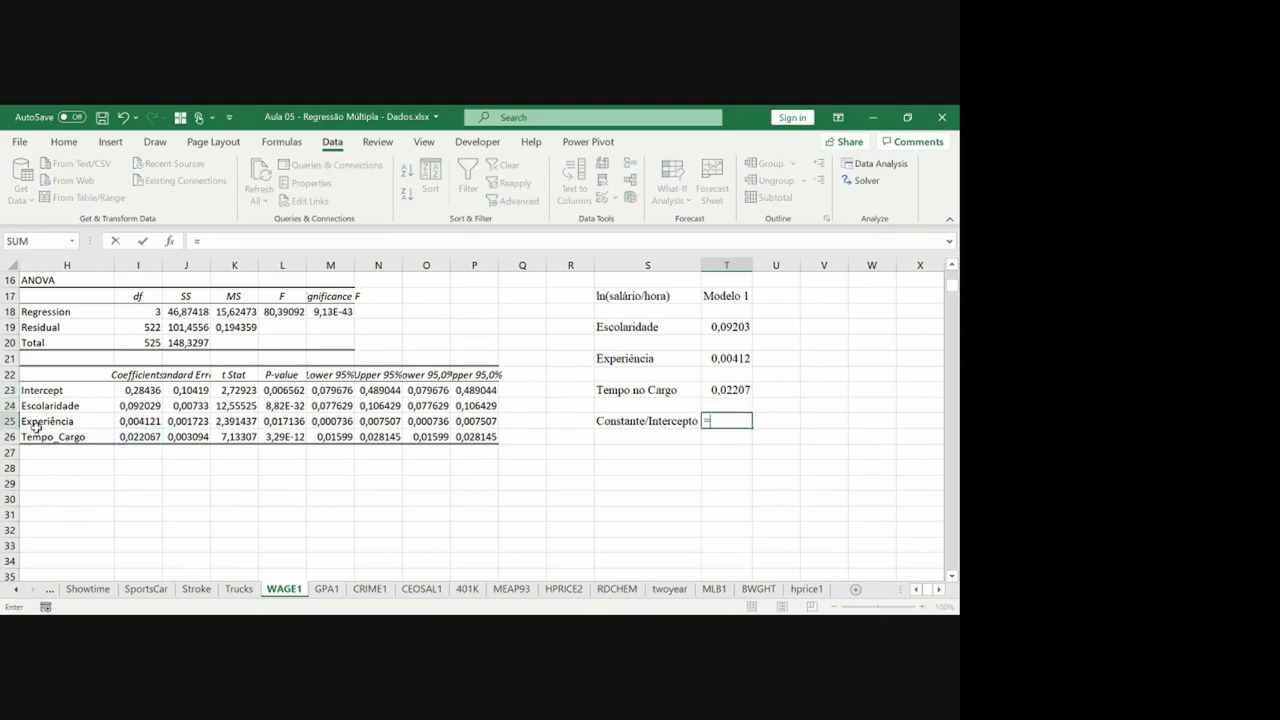
left_click(135, 390)
key("Return")
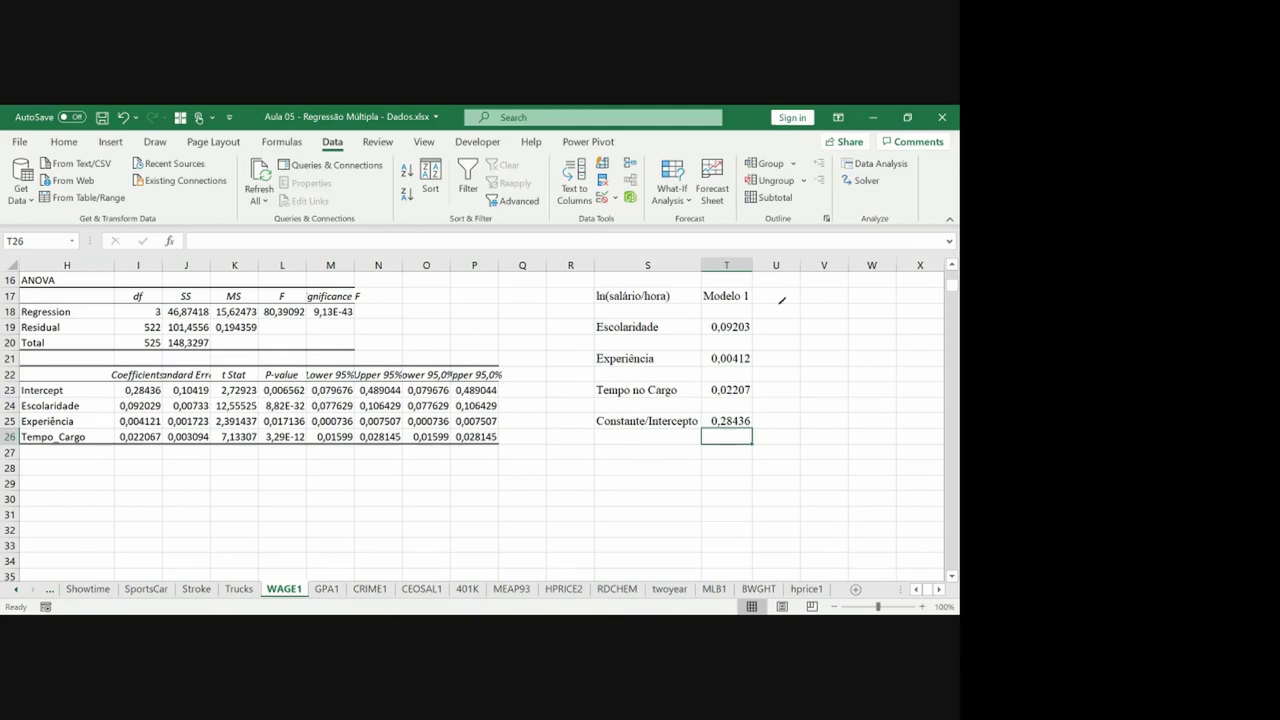
Handwrite a significance legend beside Modelo 1: *** for 1%, ** for 5% and * for 10%.
left_click_drag(800, 297, 790, 300)
mouse_move(807, 293)
left_mouse_down()
mouse_move(819, 304)
mouse_move(808, 305)
mouse_move(824, 299)
left_mouse_up()
left_click_drag(835, 291, 847, 300)
left_click_drag(863, 286, 861, 297)
mouse_move(794, 320)
left_mouse_down()
mouse_move(813, 313)
mouse_move(796, 321)
left_mouse_up()
left_click_drag(793, 315, 856, 316)
mouse_move(860, 310)
left_mouse_down()
mouse_move(831, 337)
mouse_move(869, 331)
mouse_move(857, 334)
left_mouse_up()
mouse_move(881, 332)
left_mouse_down()
mouse_move(887, 322)
mouse_move(864, 332)
mouse_move(879, 327)
left_mouse_up()
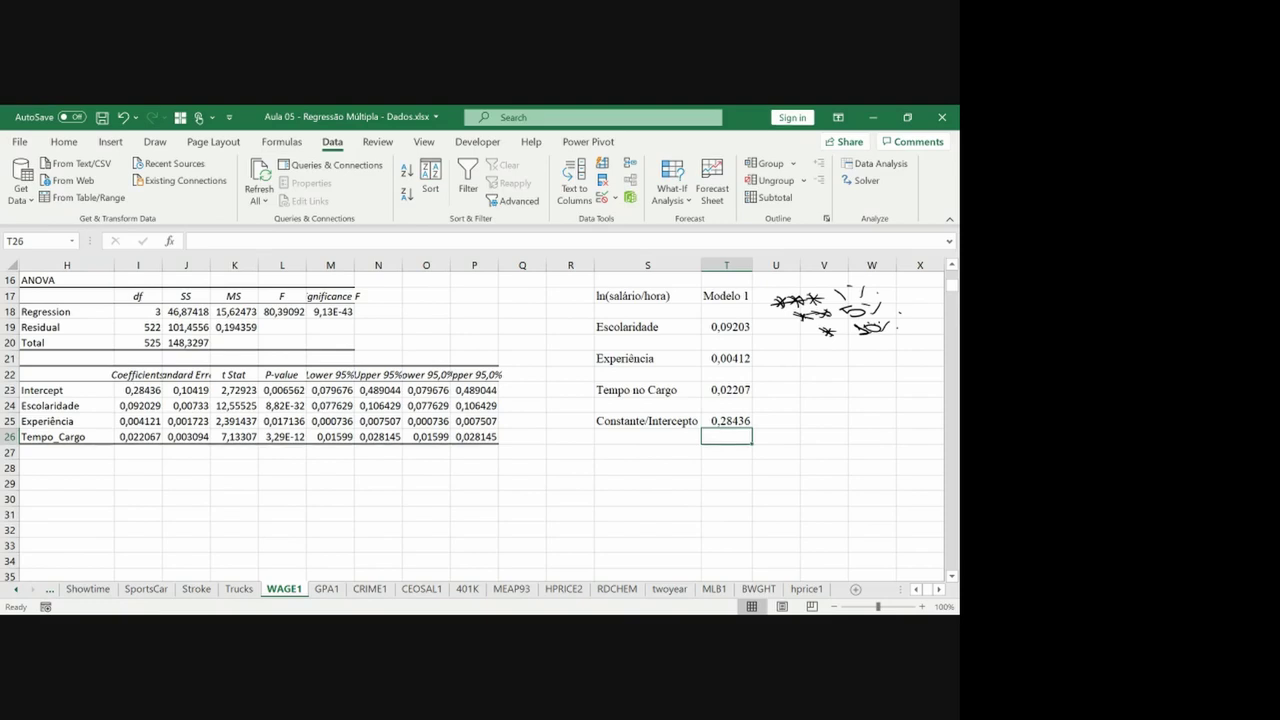
Start replacing the Escolaridade formula in T19 with an IF that tests L24<=1% and returns ROUND(I24;4).
key("Up")
key("Up")
key("Up")
key("Up")
key("Up")
key("Up")
key("Up")
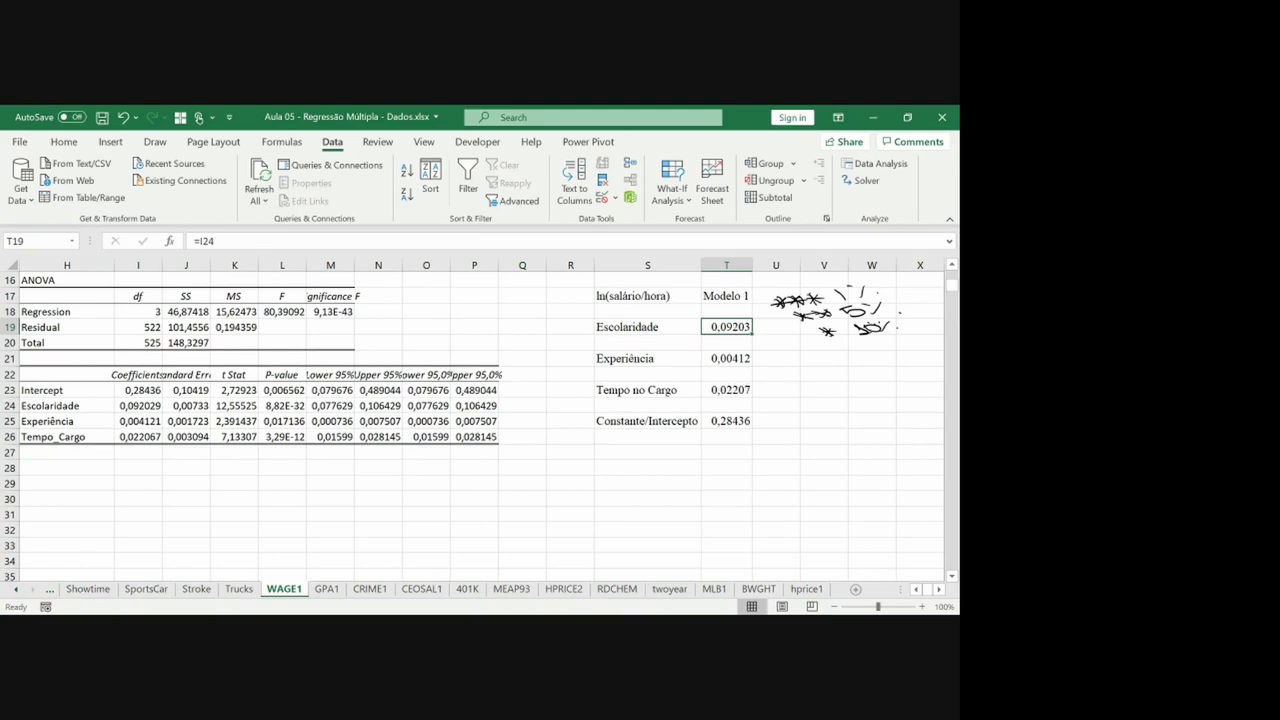
type("=")
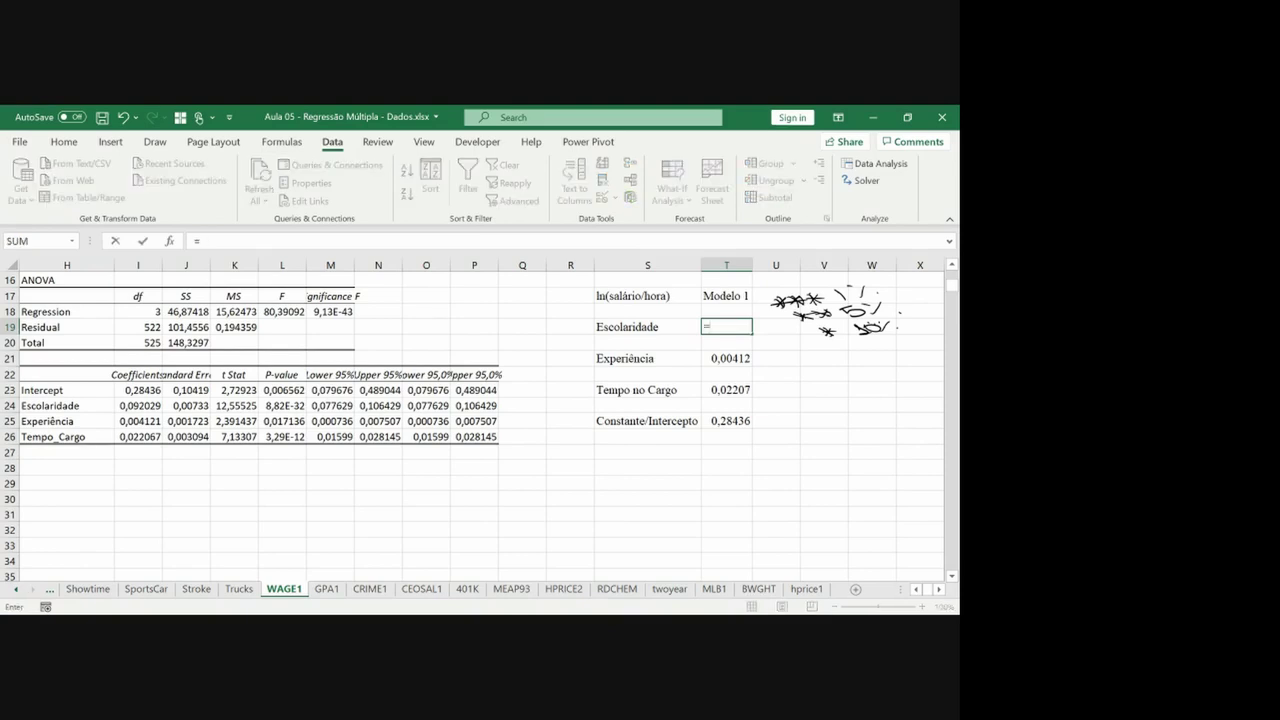
type("if")
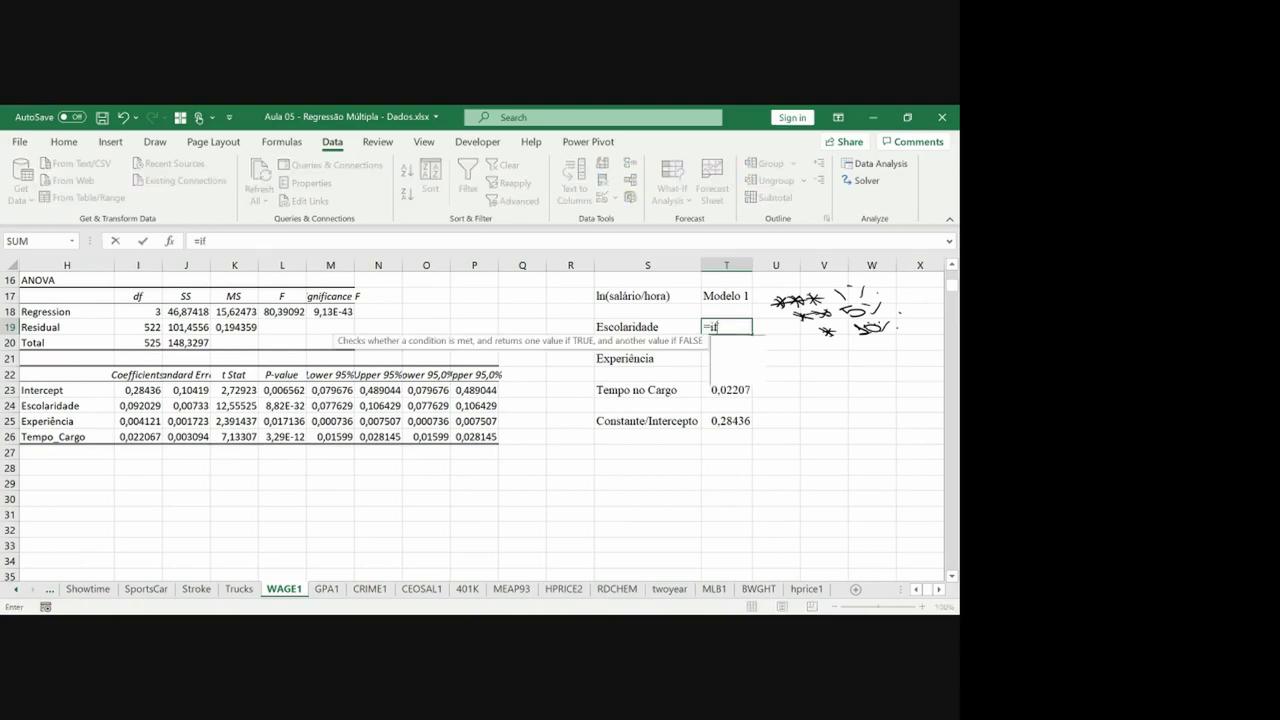
type("(")
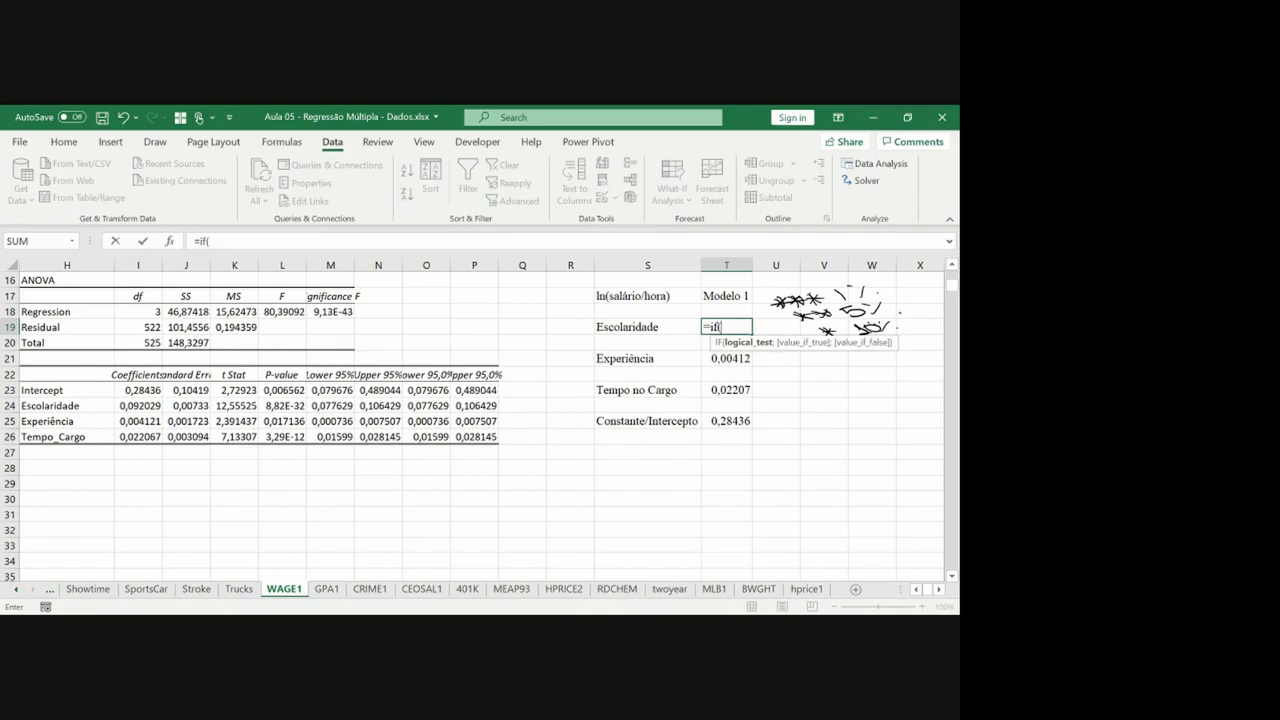
left_click(291, 406)
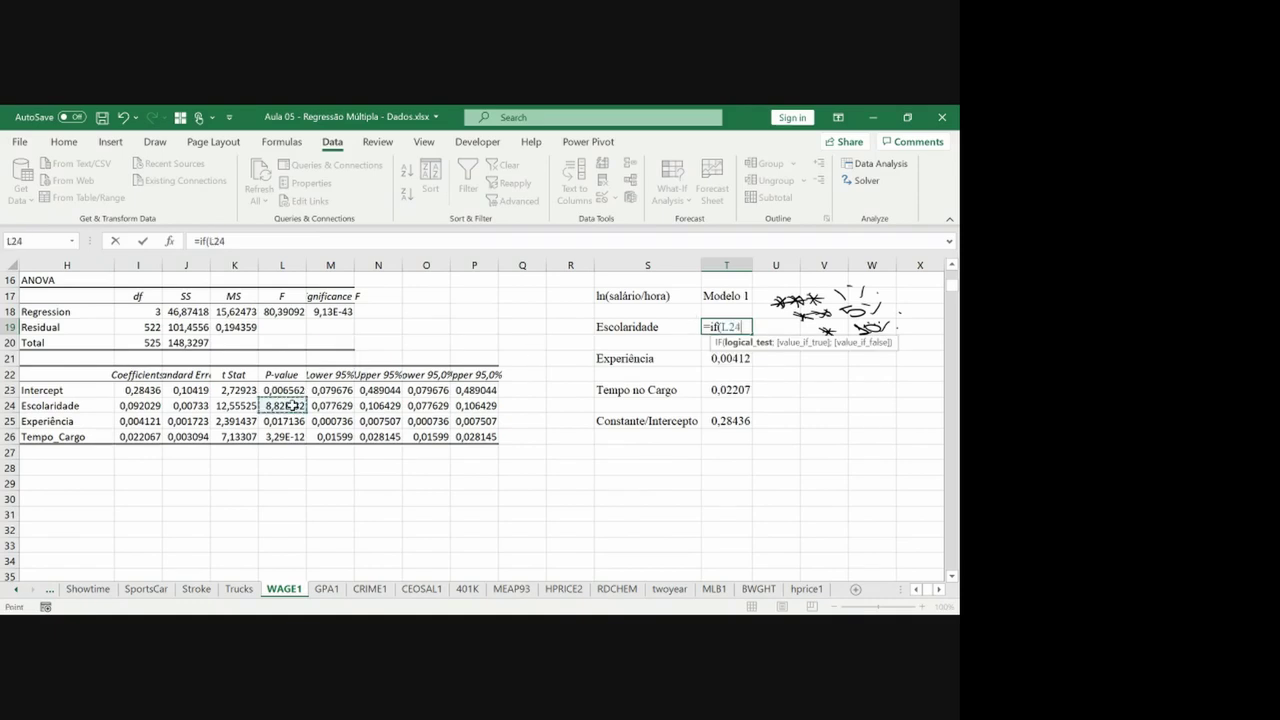
type("<=1%")
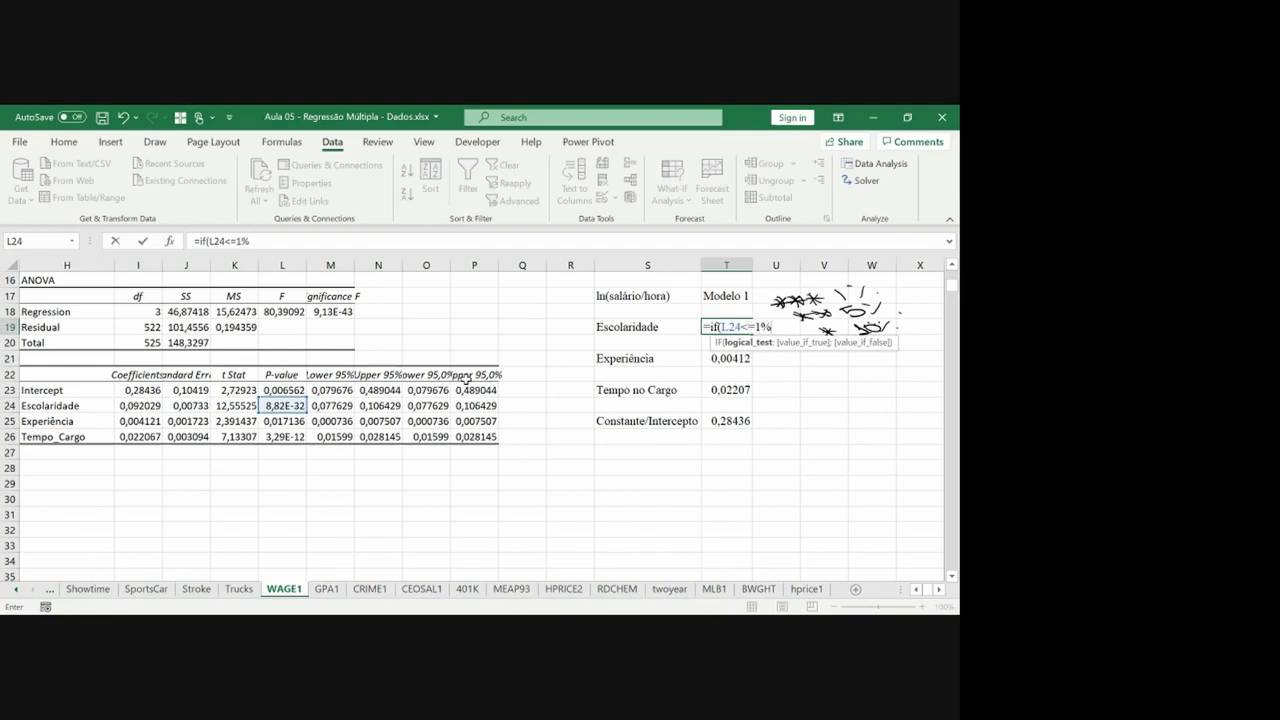
type(";")
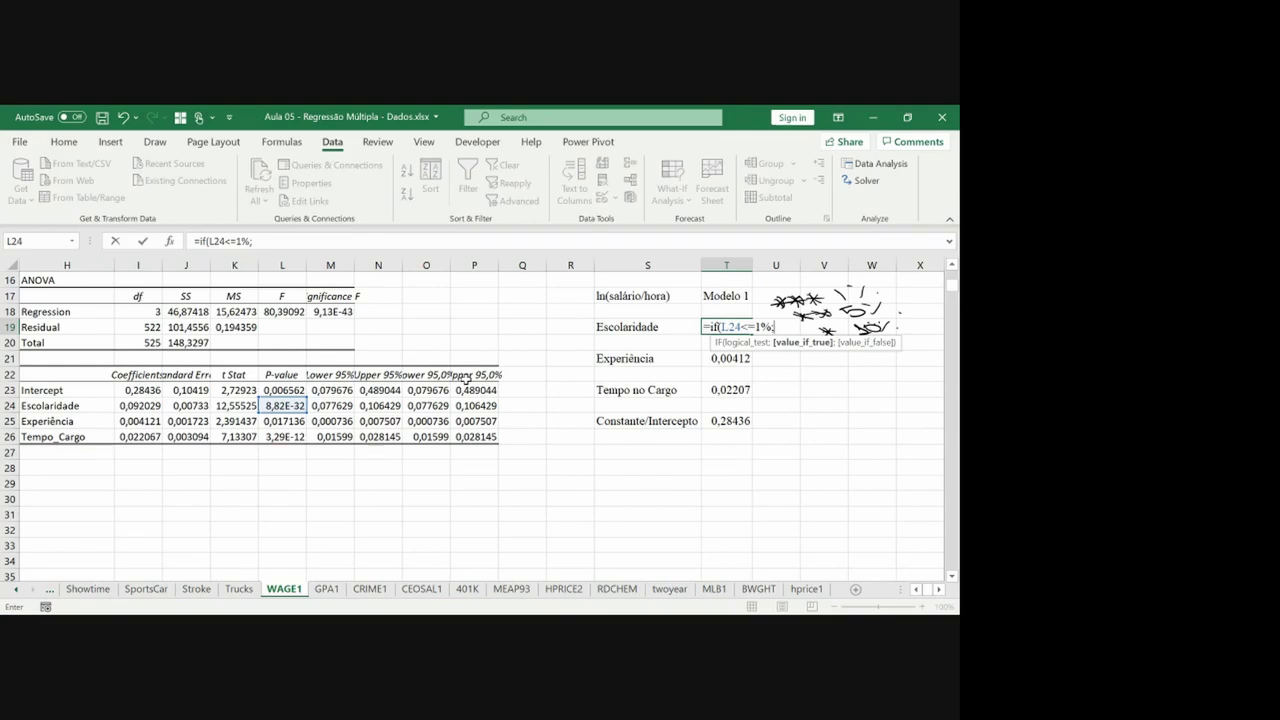
type("round(")
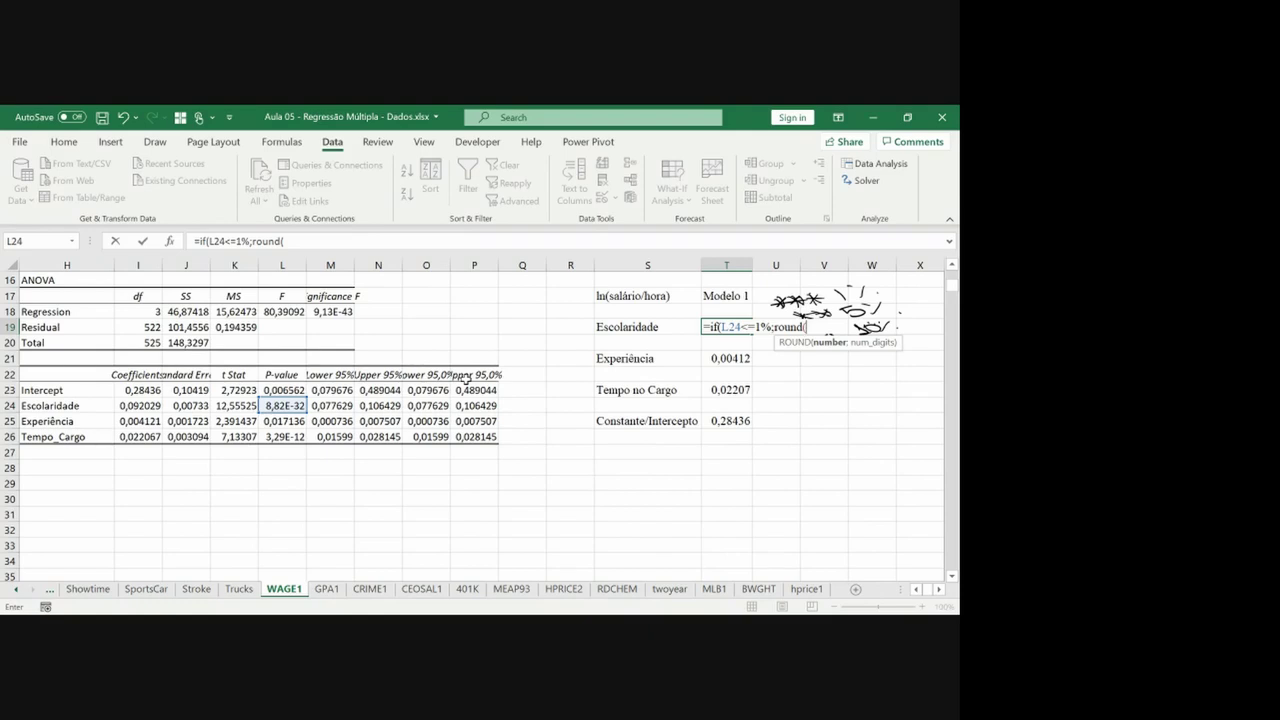
left_click(119, 407)
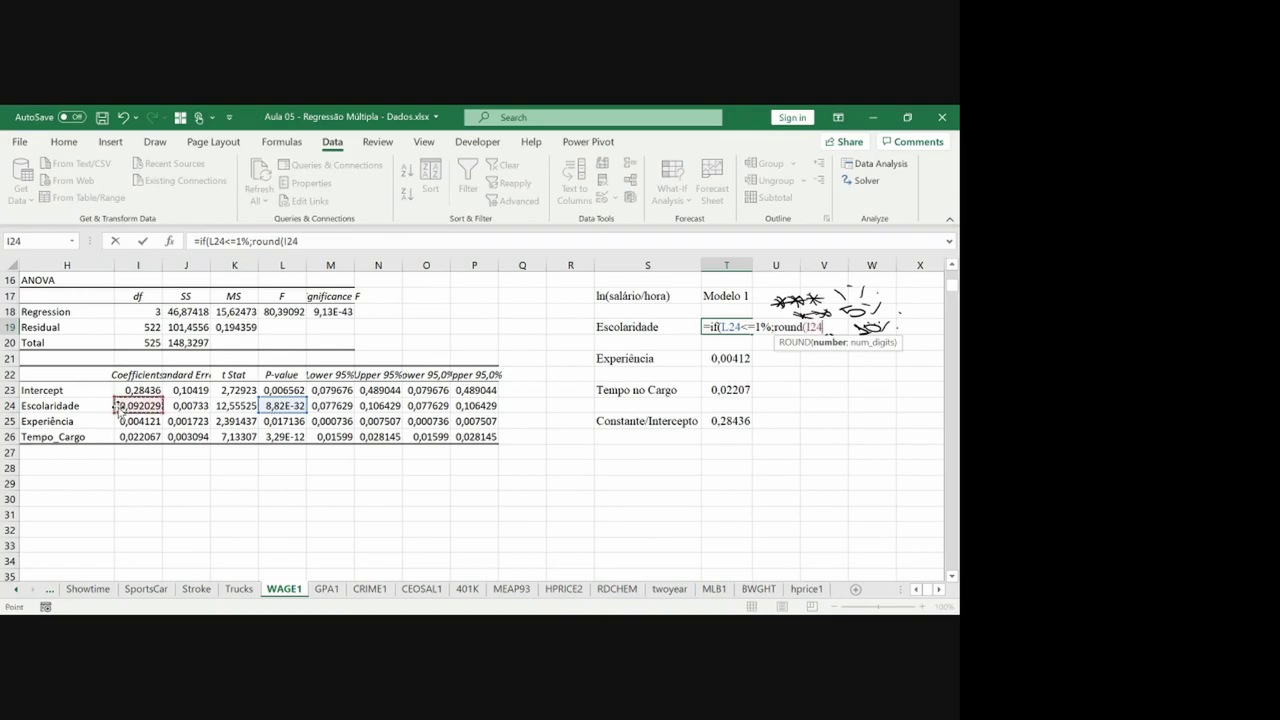
type(";4)")
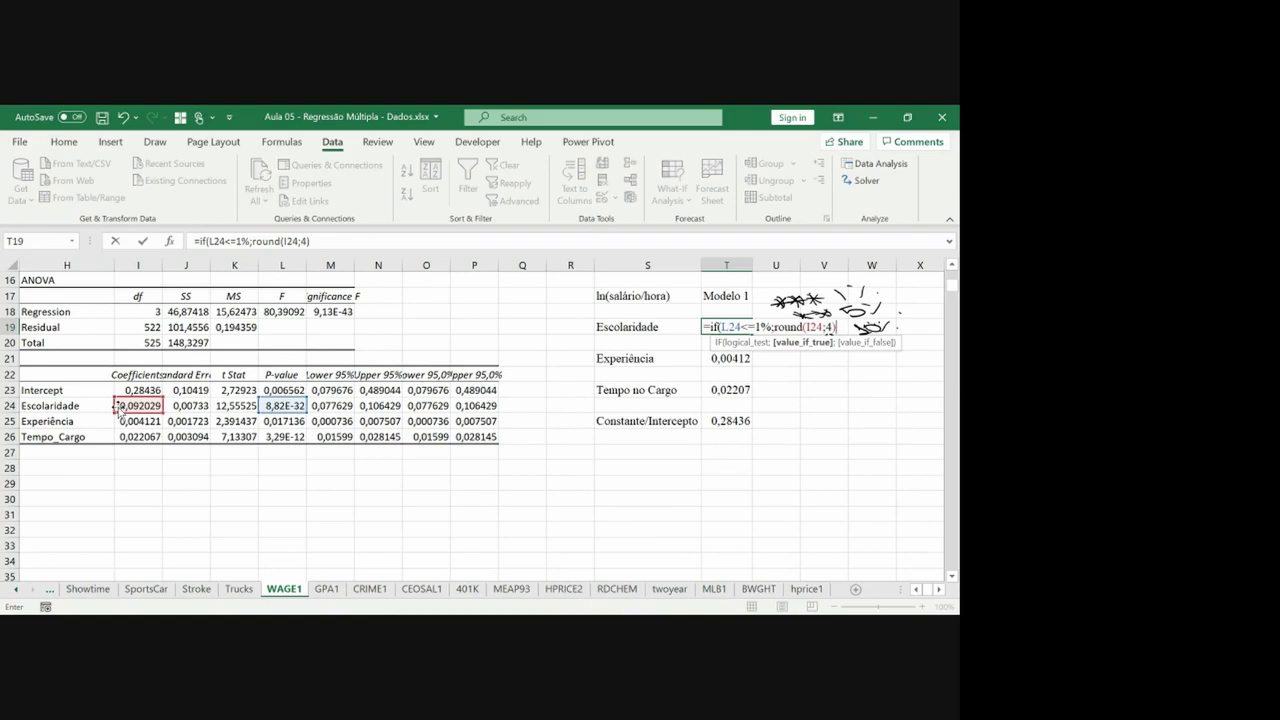
Add a nested IF testing L24<=5% to the T19 formula and append "***" to the 1% result.
type(";if(")
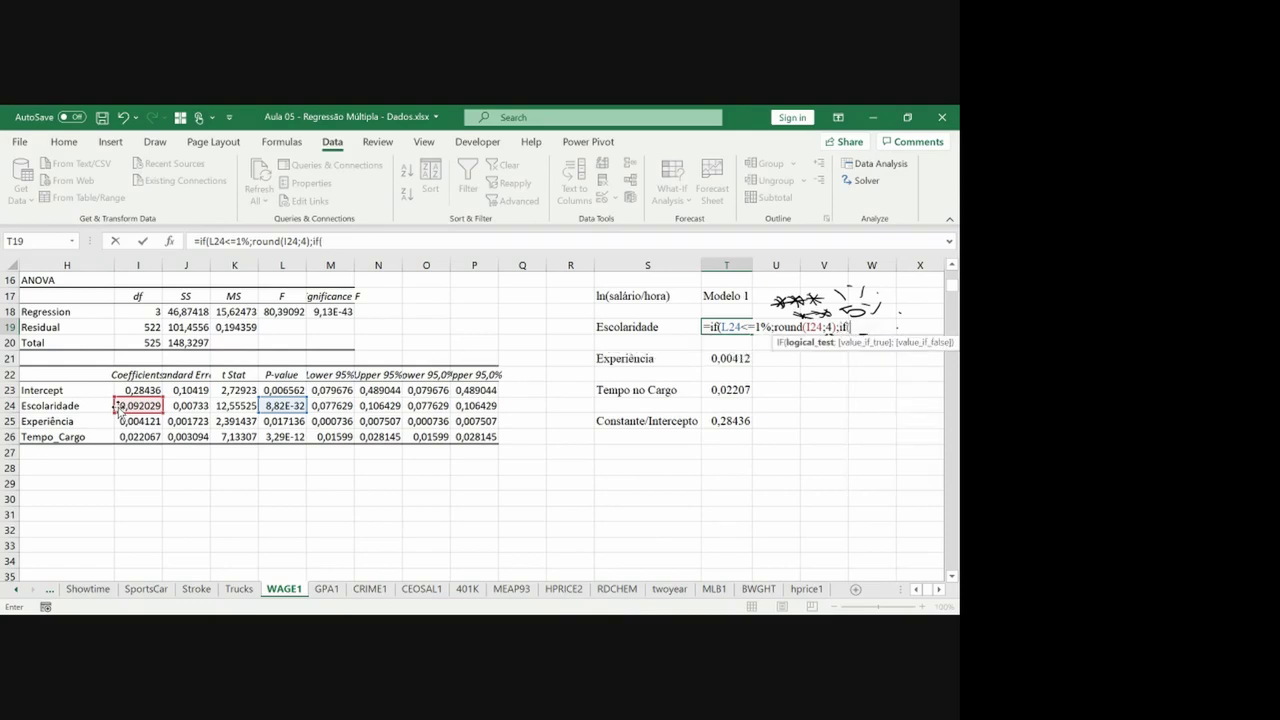
left_click(276, 408)
type("<=5%")
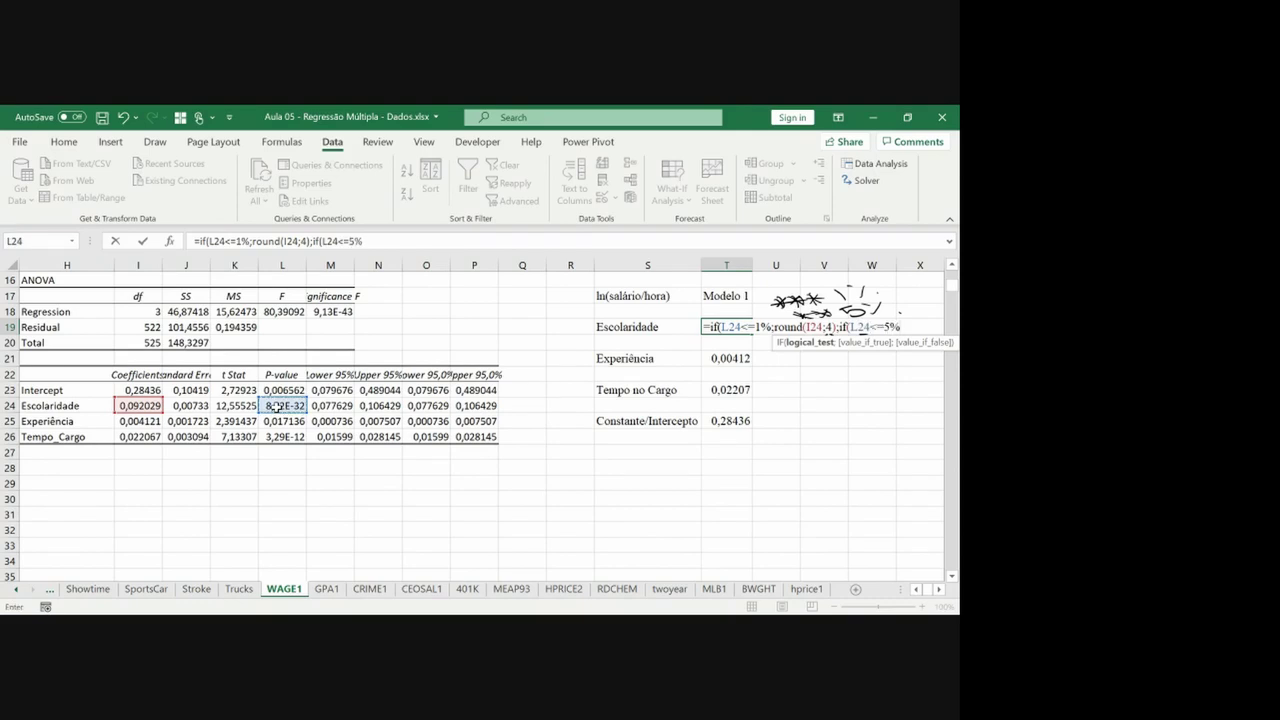
type(";")
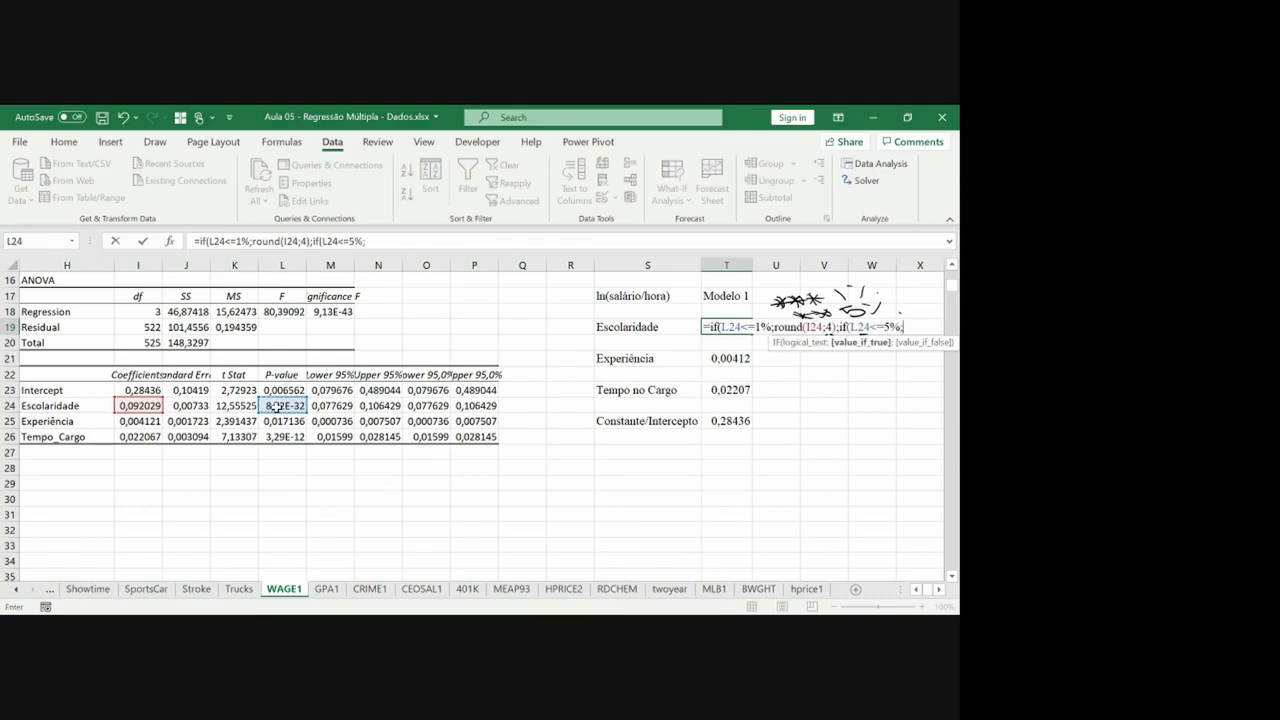
left_click(309, 240)
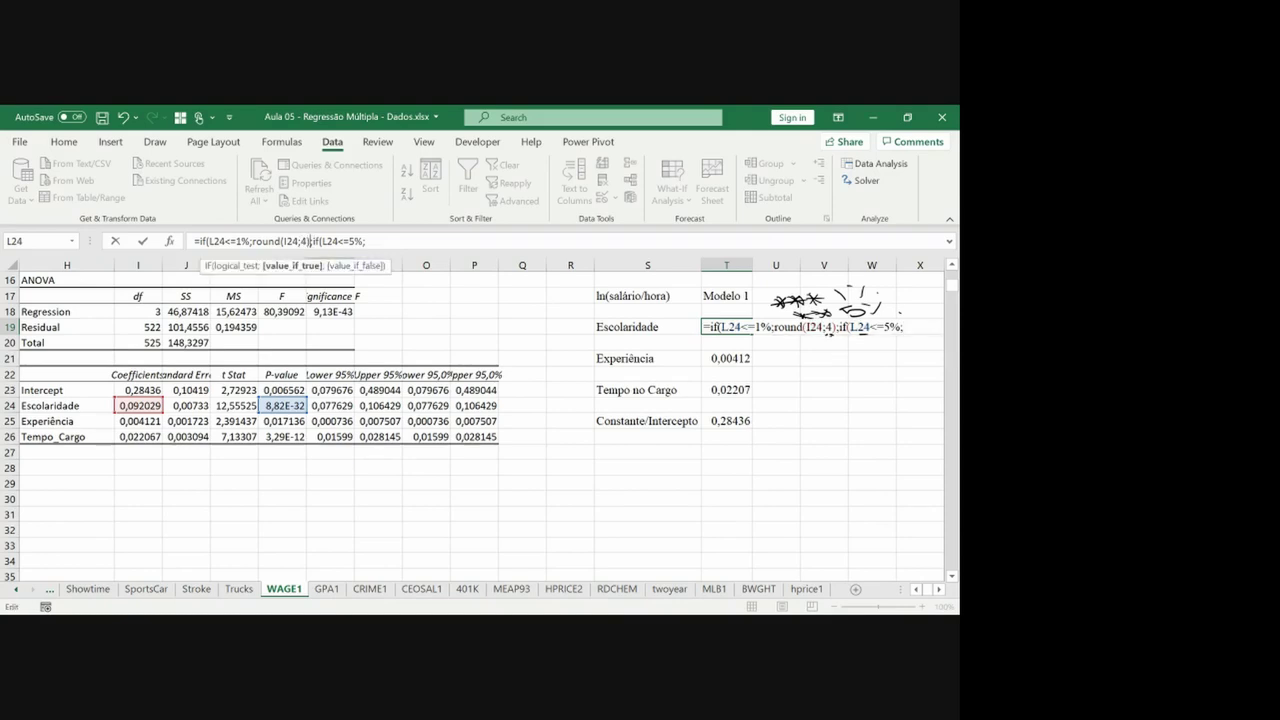
type("&")
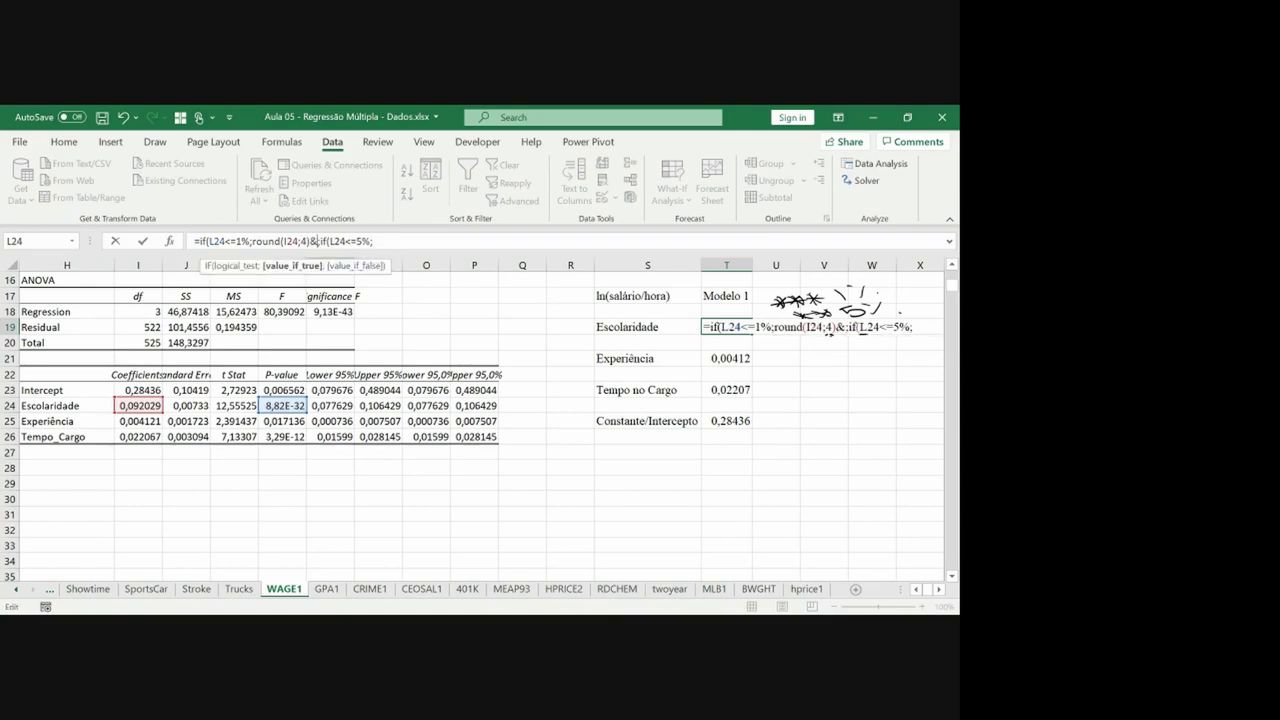
type("\"***")
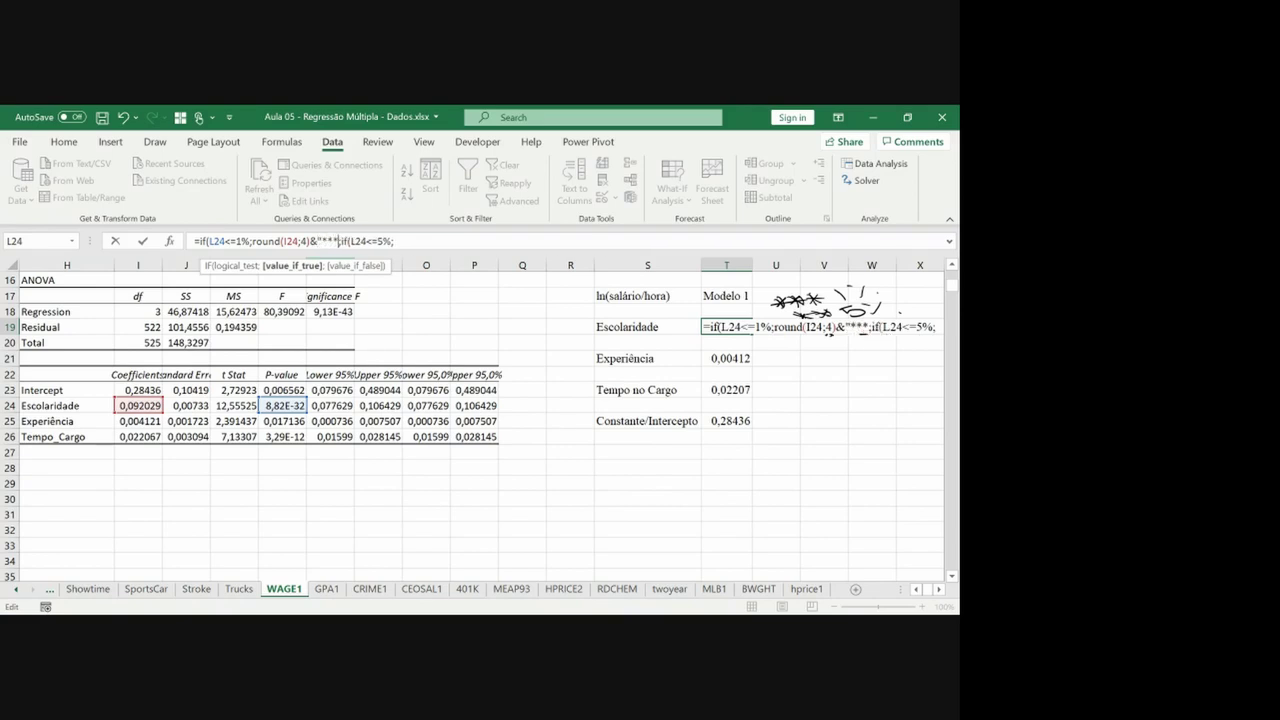
type("\"")
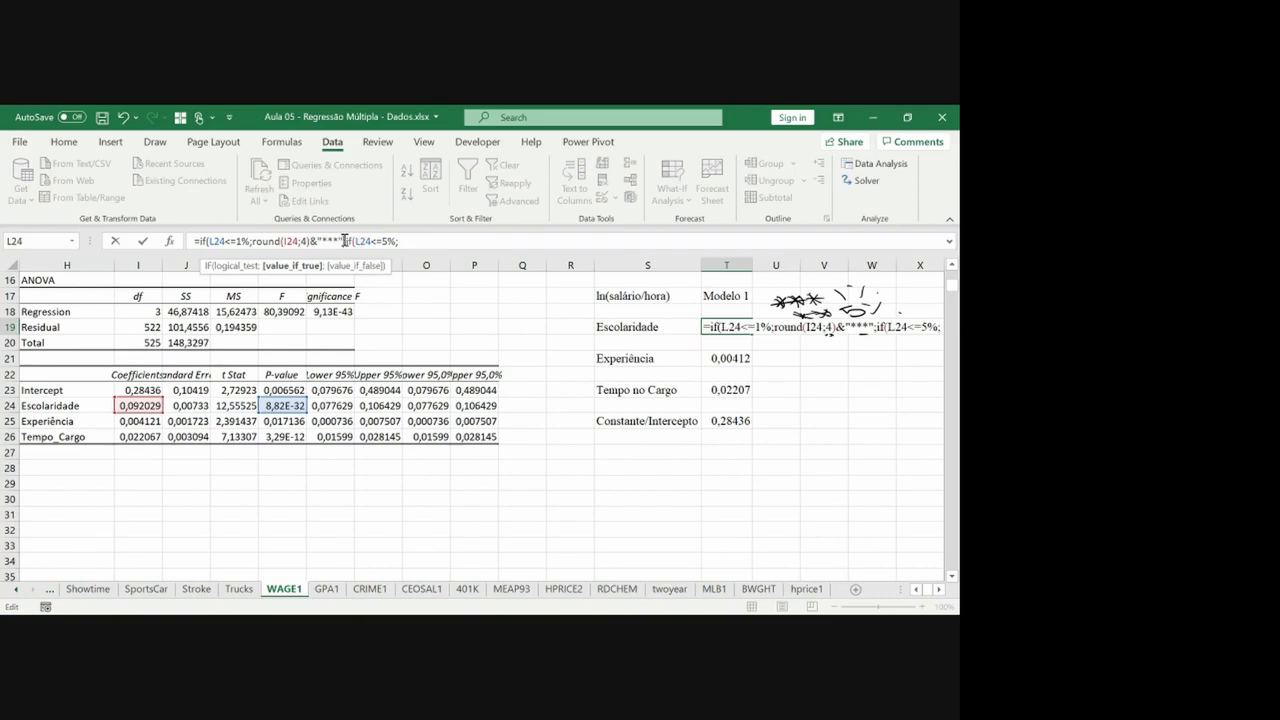
Make the 5% test in T19 return ROUND(I24;4)&"**" when true.
left_click(401, 241)
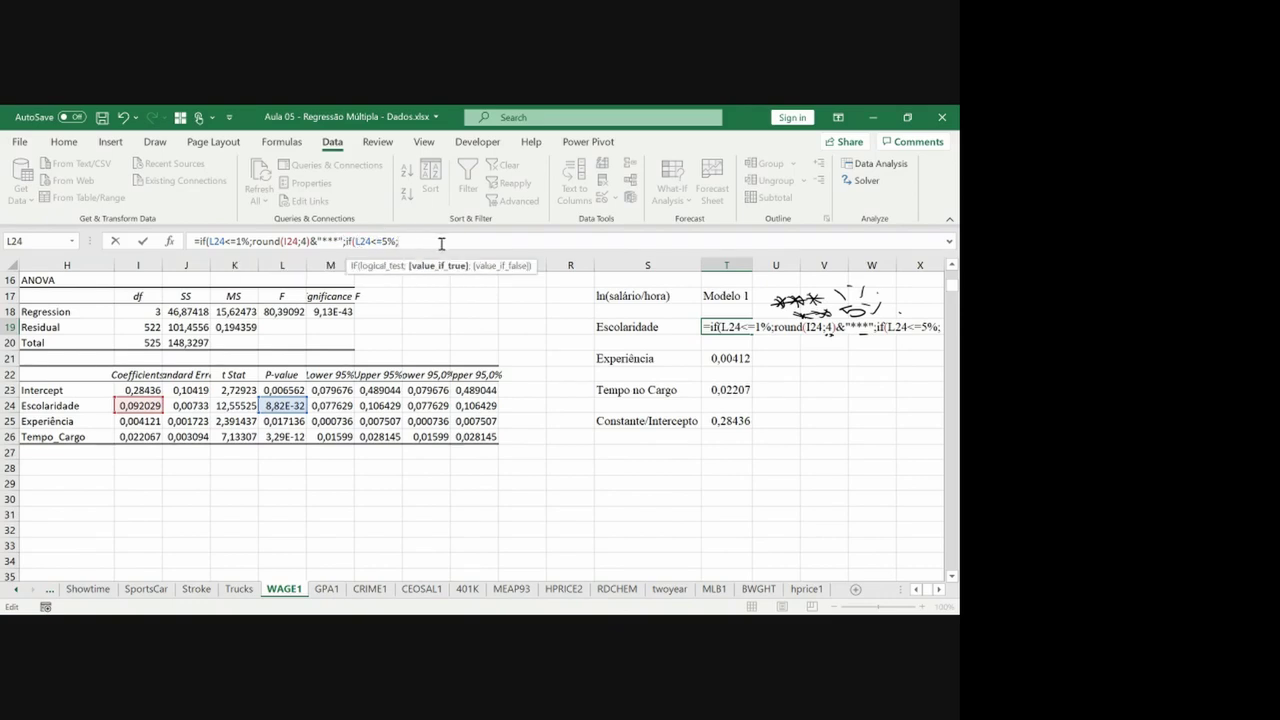
type("round")
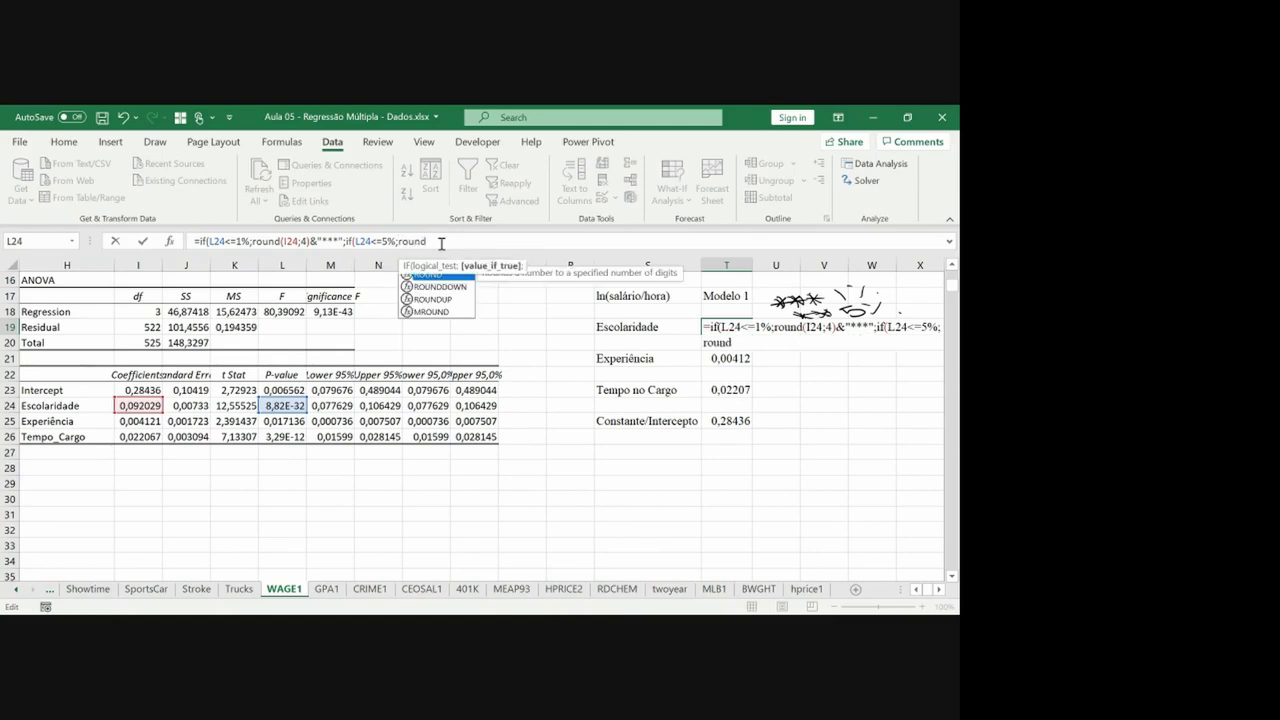
type("(")
left_click(140, 405)
type(";4)")
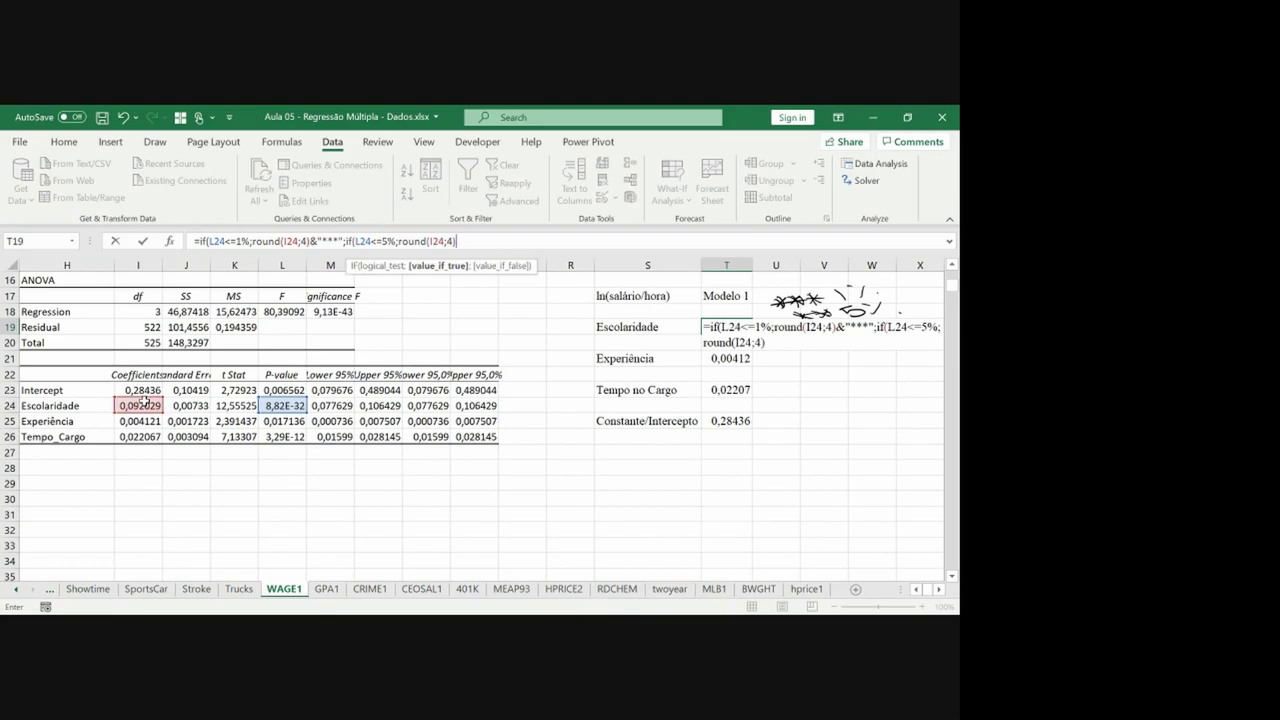
type("&\"**\";")
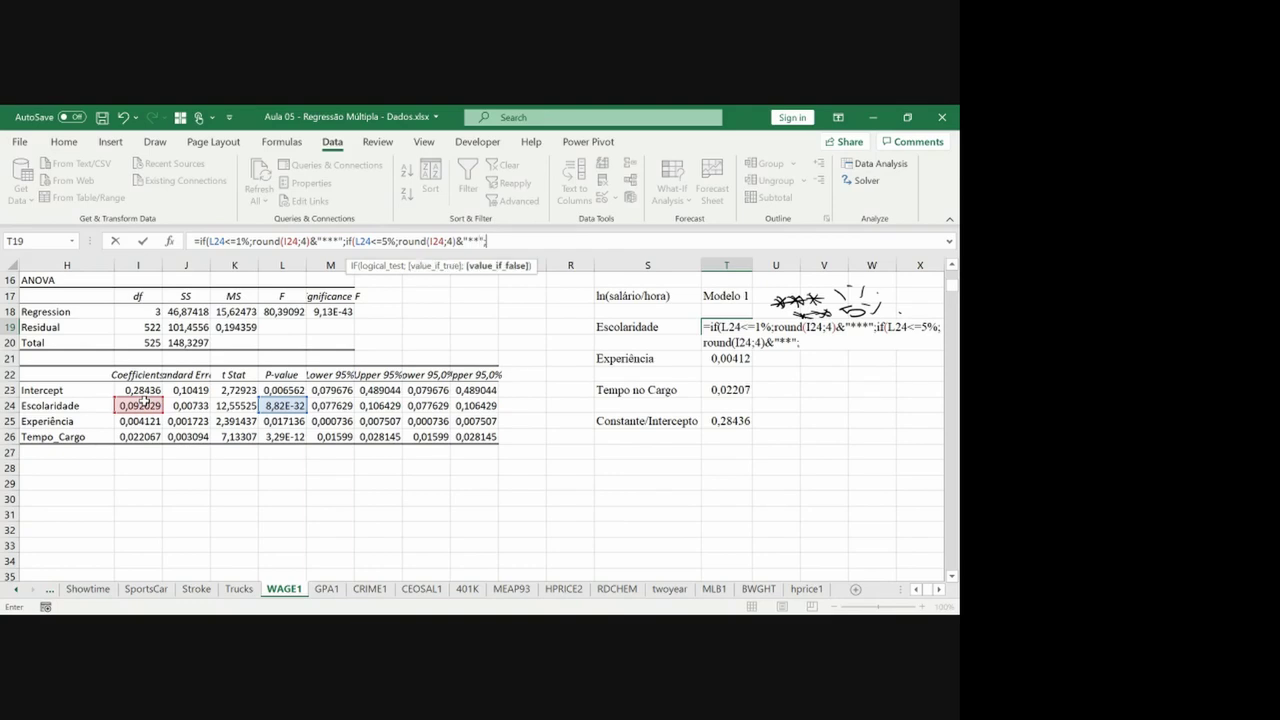
Add a third nested IF to T19 that tests L24<=10% and returns ROUND(I24;4).
type("if(")
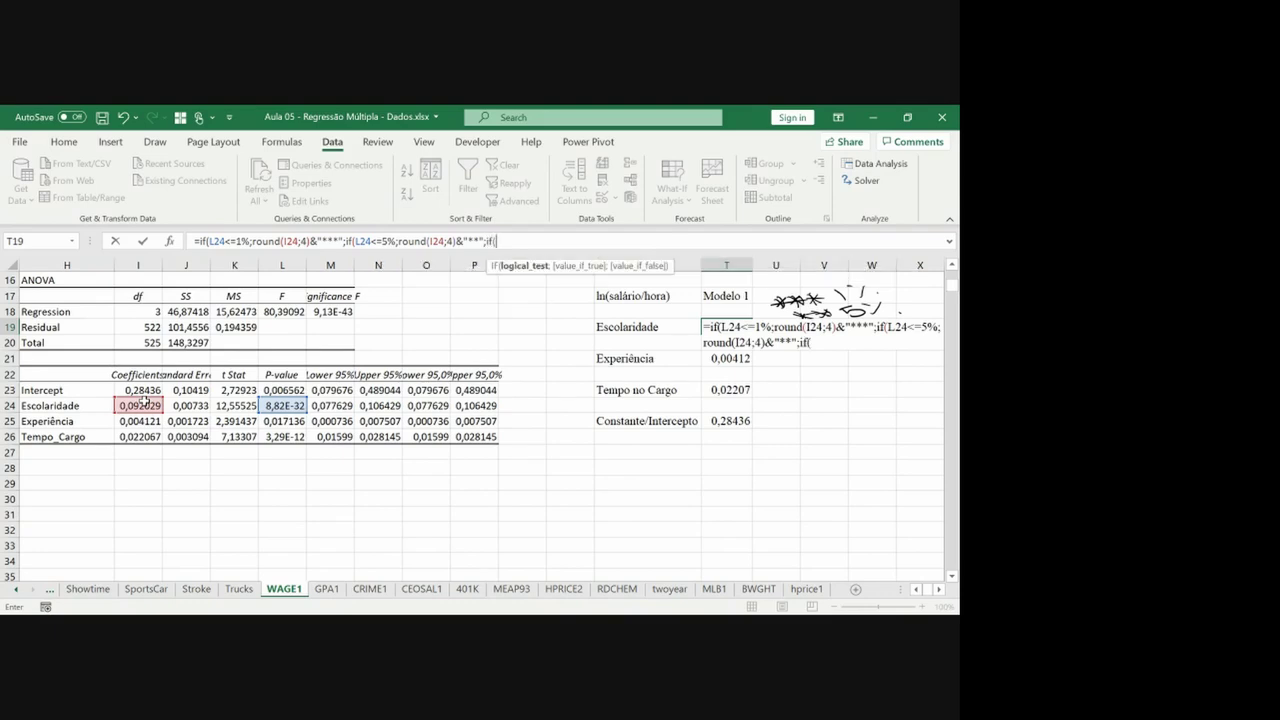
left_click(289, 406)
type("<=10")
type("%")
type(";")
type("round")
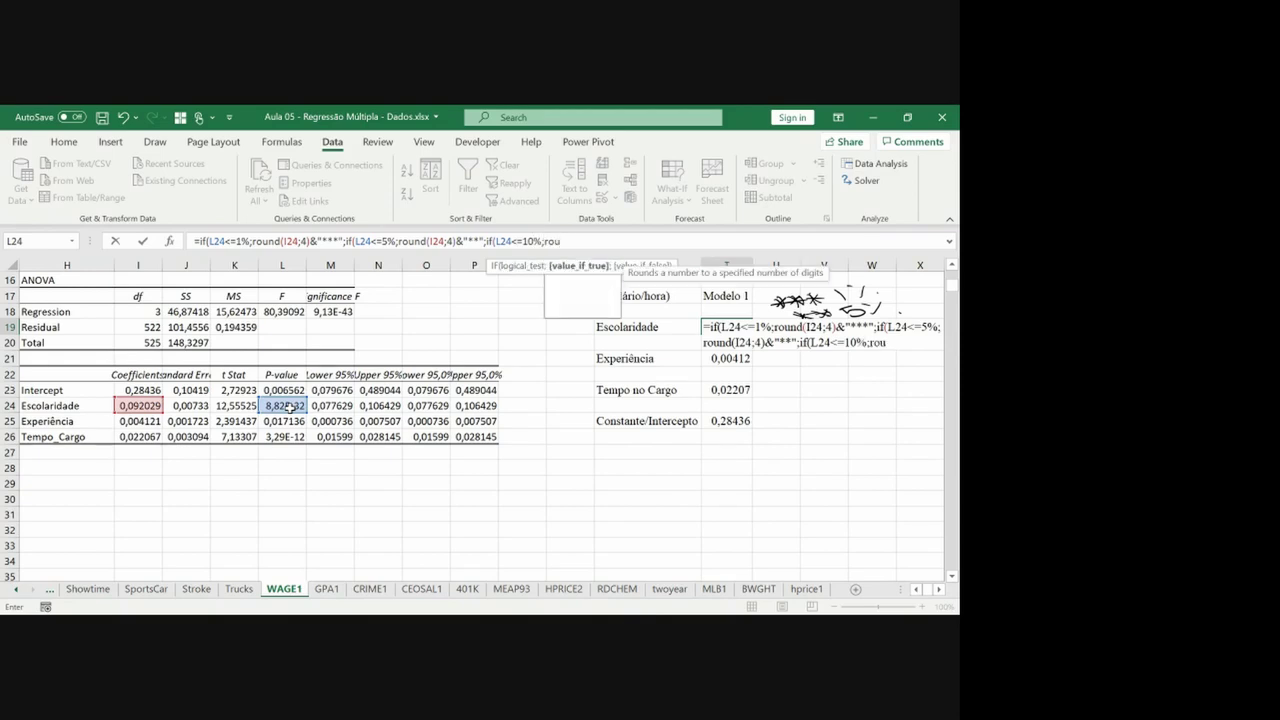
type("(")
left_click(143, 405)
type(";4)")
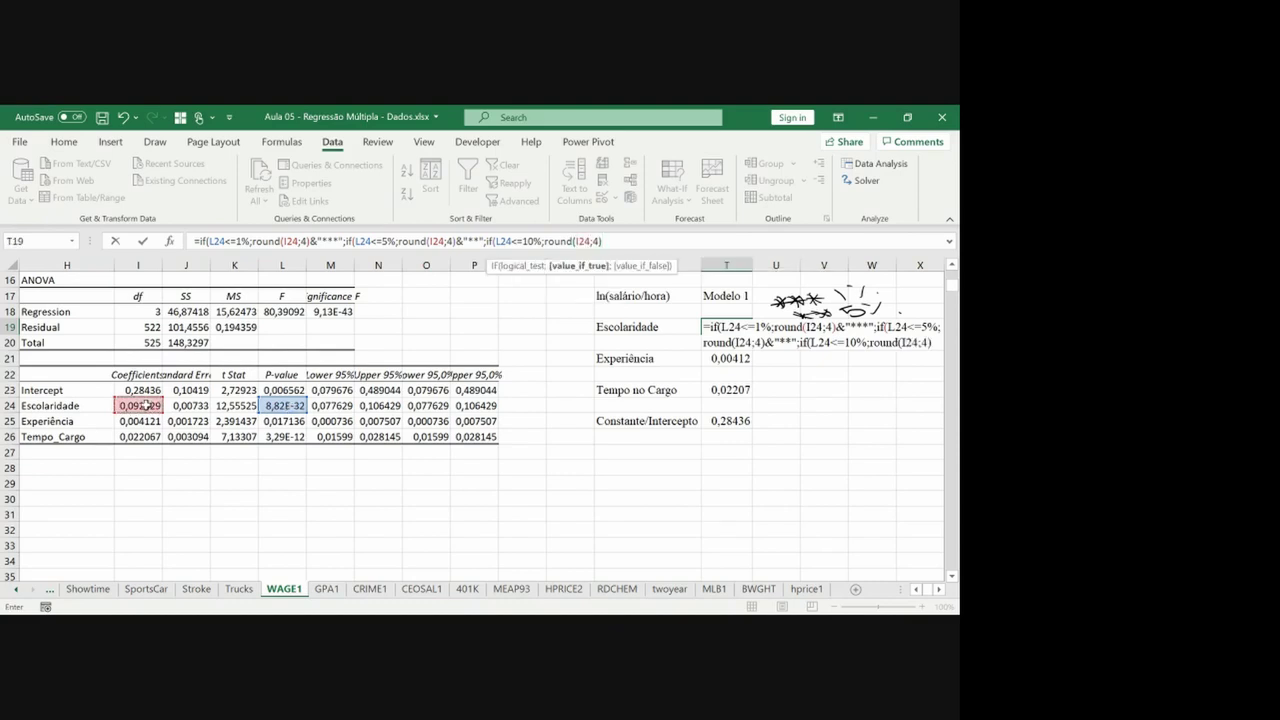
Append "*" to the 10% result, set ROUND(I24;4) as the fallback, and enter the T19 formula.
type("&\"")
type("*\";round(")
left_click(146, 405)
type(";4)")
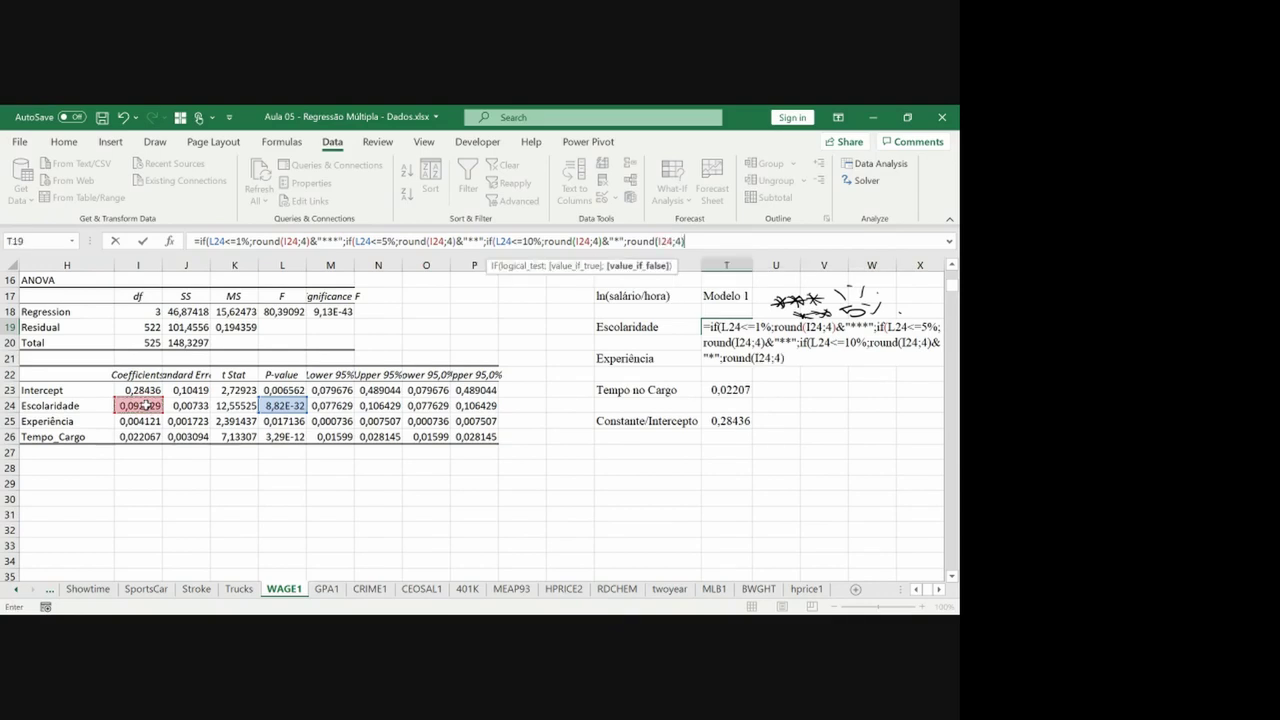
key("Return")
key("Return")
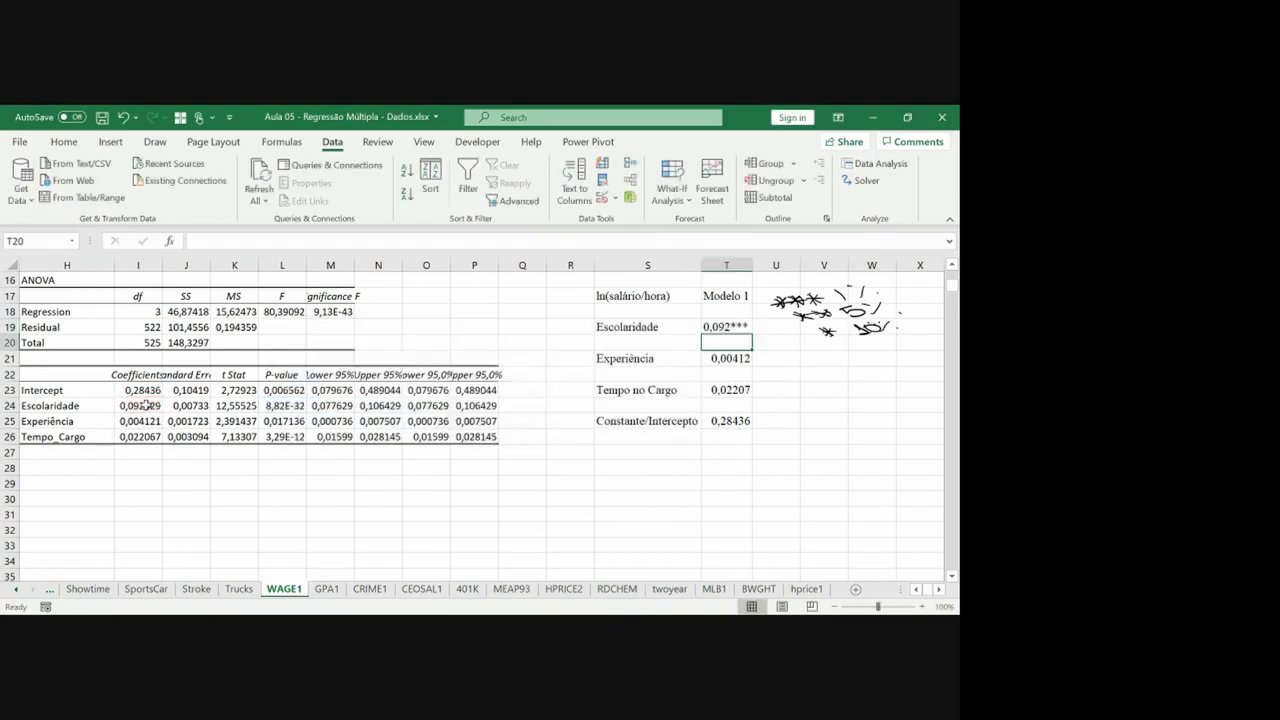
Copy the significance-star formula from T19 into T21, T23 and T25.
key("Up")
key("ctrl+c")
key("Down")
key("Down")
key("ctrl+v")
key("Down")
key("Down")
key("ctrl+v")
key("Down")
key("Down")
key("ctrl+v")
Repoint the Experiência formula in T21 to coefficient I25 and p-value L25.
key("Up")
key("Up")
key("Up")
key("Up")
key("F2")
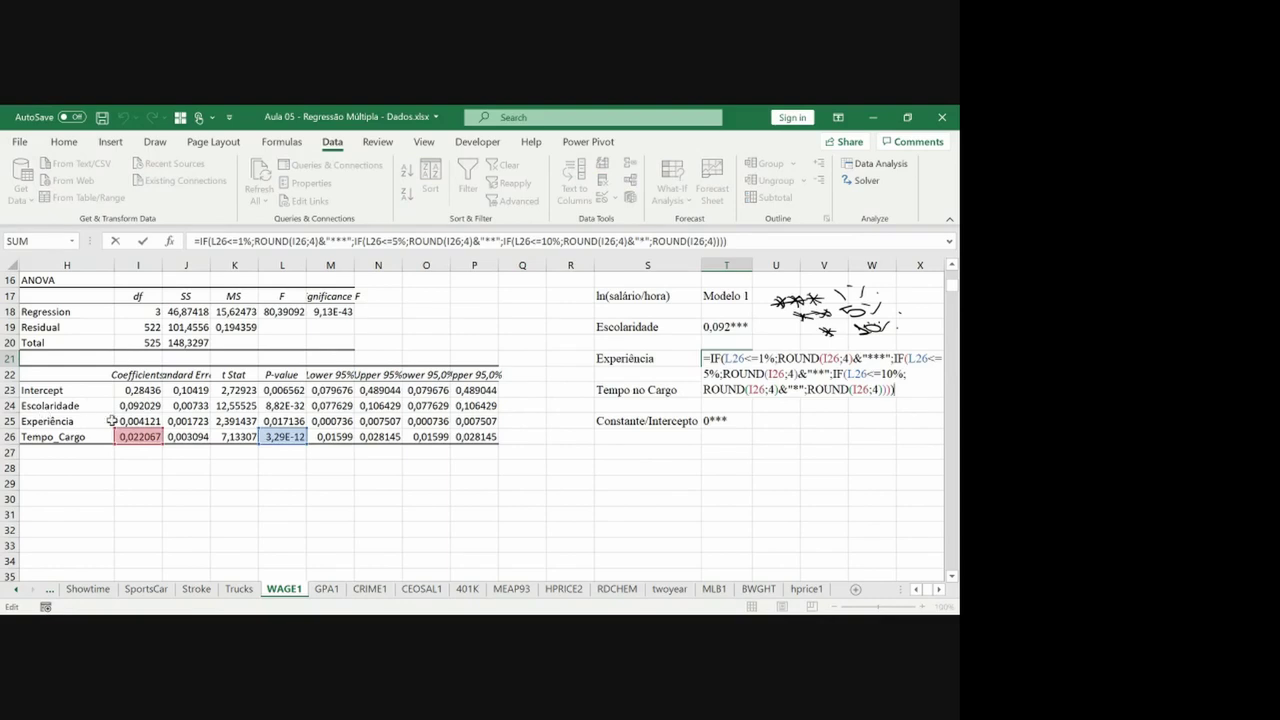
left_click_drag(121, 437, 125, 424)
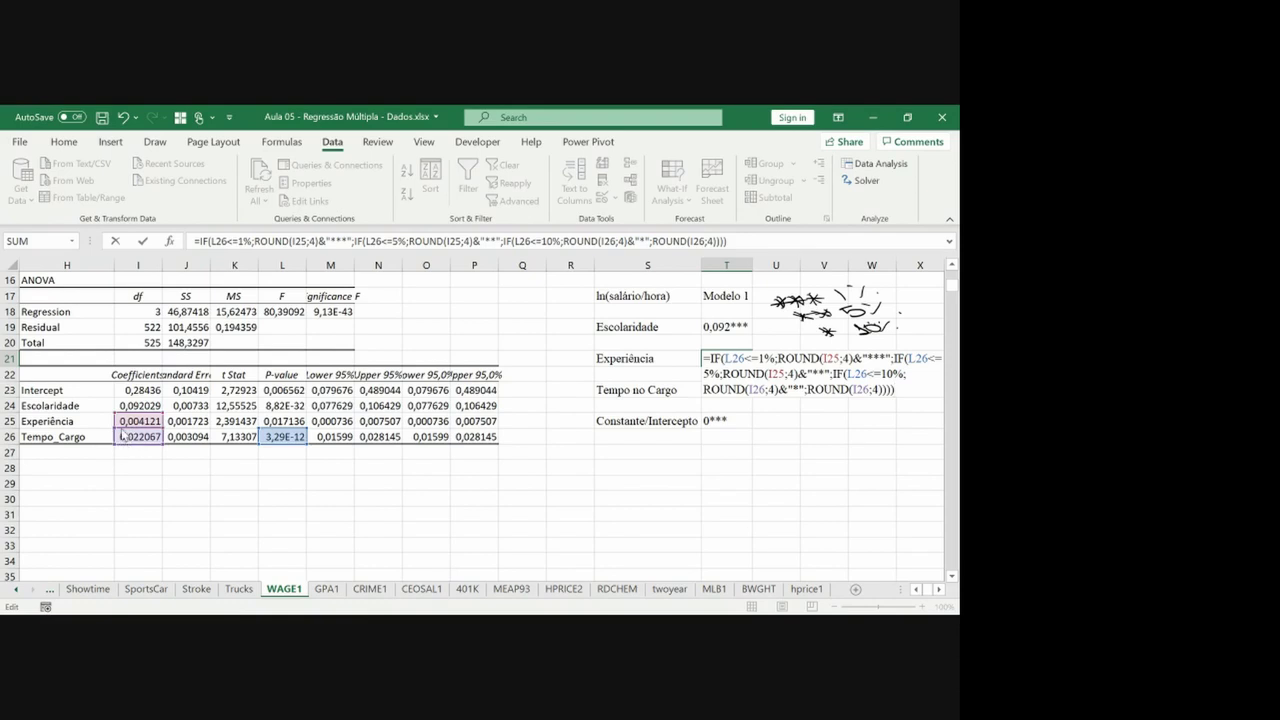
left_click_drag(124, 436, 150, 425)
left_click_drag(272, 428, 272, 406)
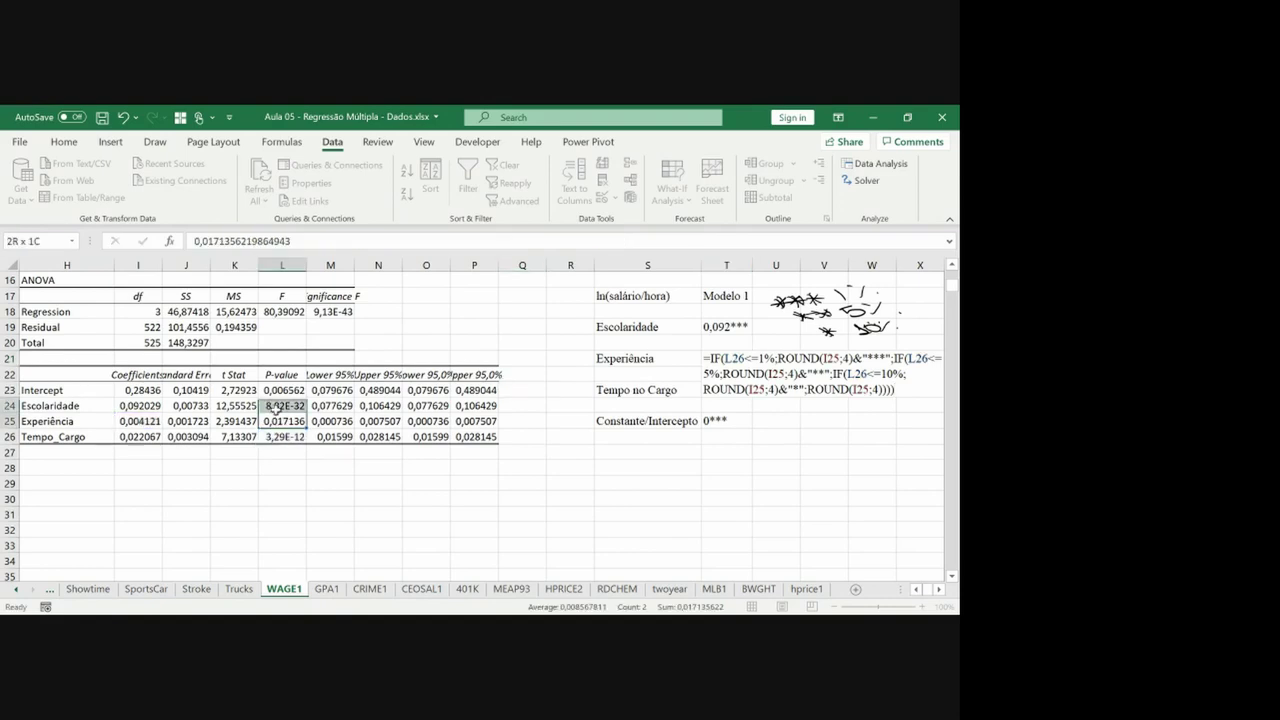
double_click(735, 358)
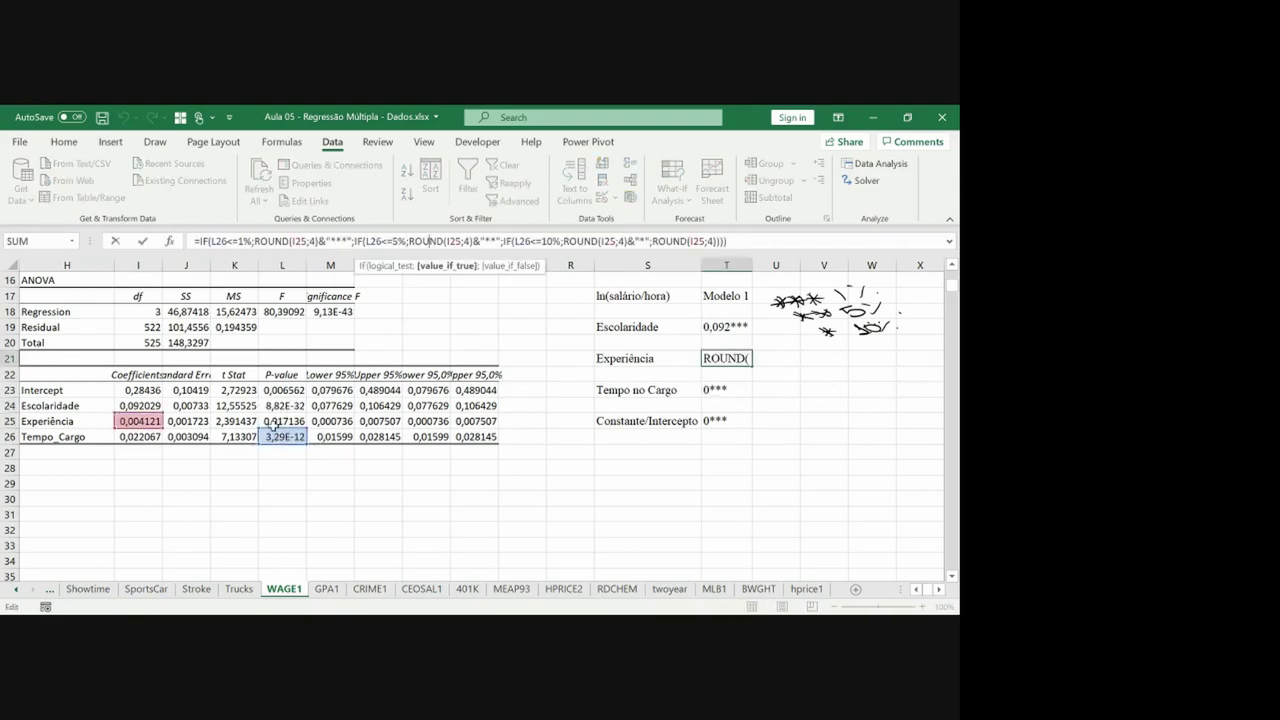
left_click_drag(278, 436, 264, 421)
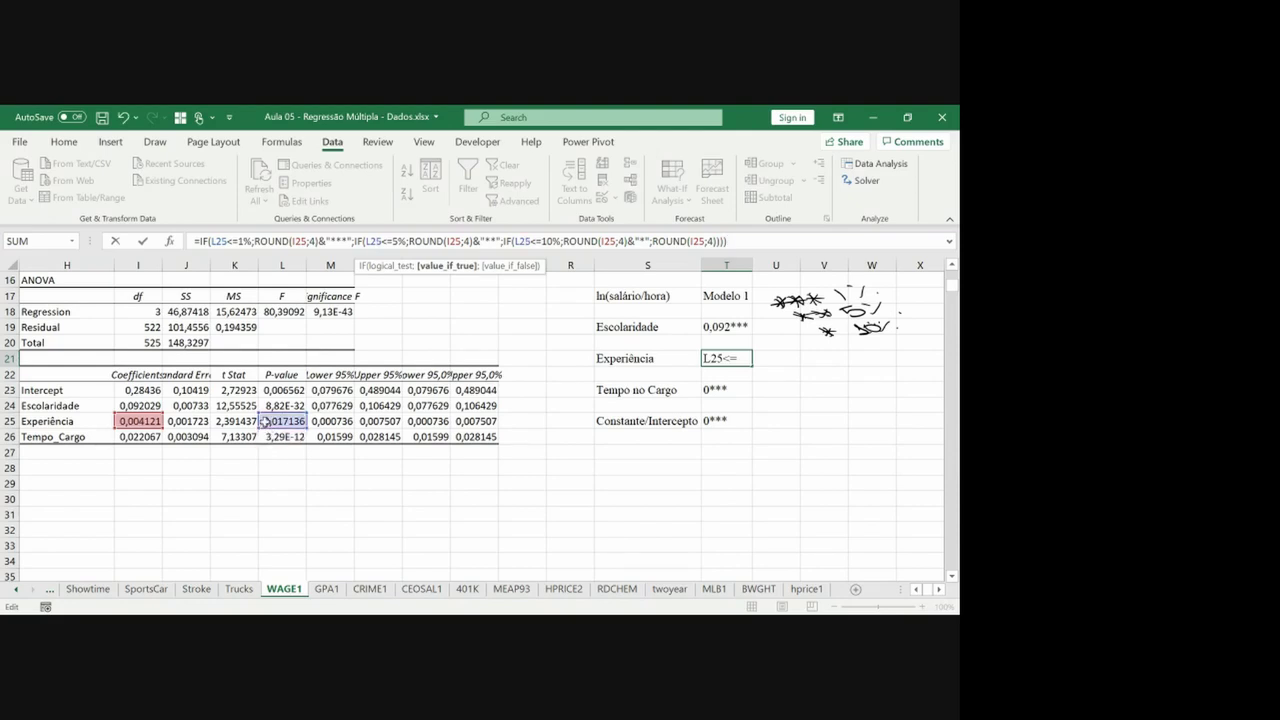
key("Return")
Copy T21's formula into T23 and repoint it to the Tempo_Cargo coefficient I26 and p-value L26.
key("Up")
key("ctrl+c")
key("Down")
key("Down")
key("ctrl+v")
key("Escape")
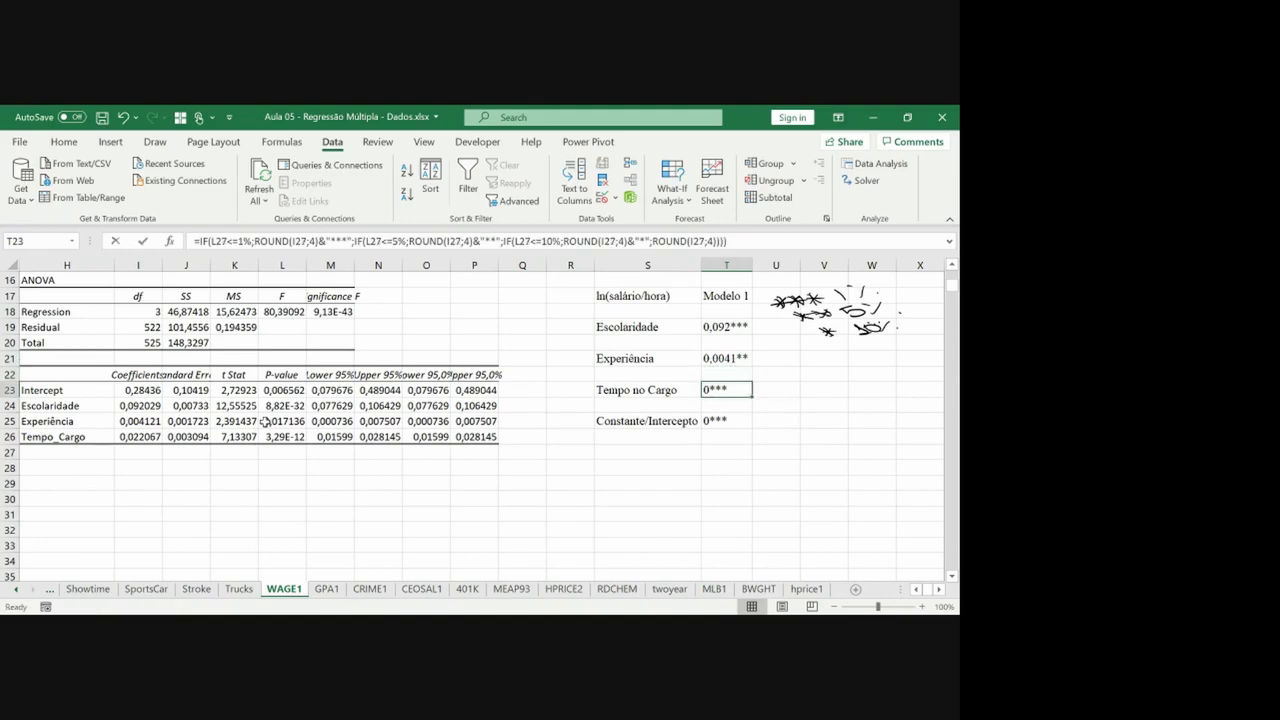
key("F2")
mouse_move(128, 437)
left_mouse_down()
mouse_move(130, 465)
mouse_move(136, 447)
left_mouse_up()
mouse_move(266, 457)
left_mouse_down()
mouse_move(281, 444)
mouse_move(285, 462)
mouse_move(282, 438)
left_mouse_up()
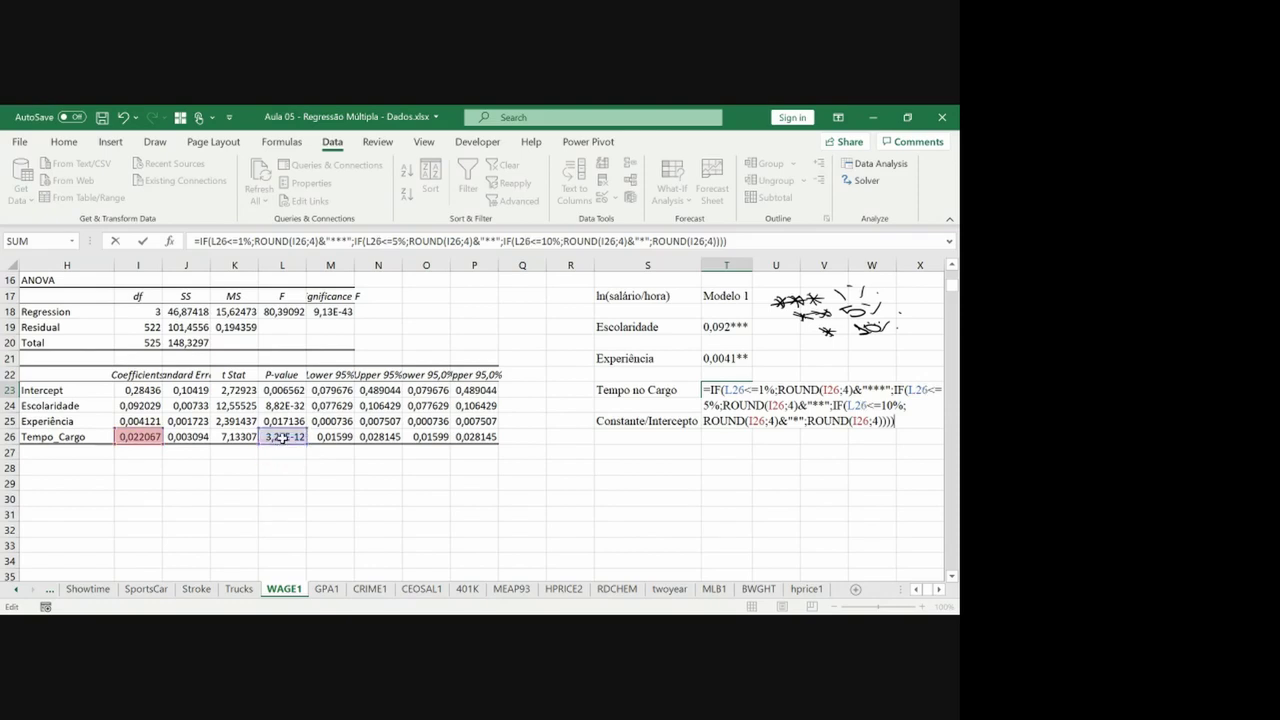
key("Return")
Paste the significance-star formula into T25 and repoint its ROUND references to the Intercept coefficient in I23.
key("Down")
type("=")
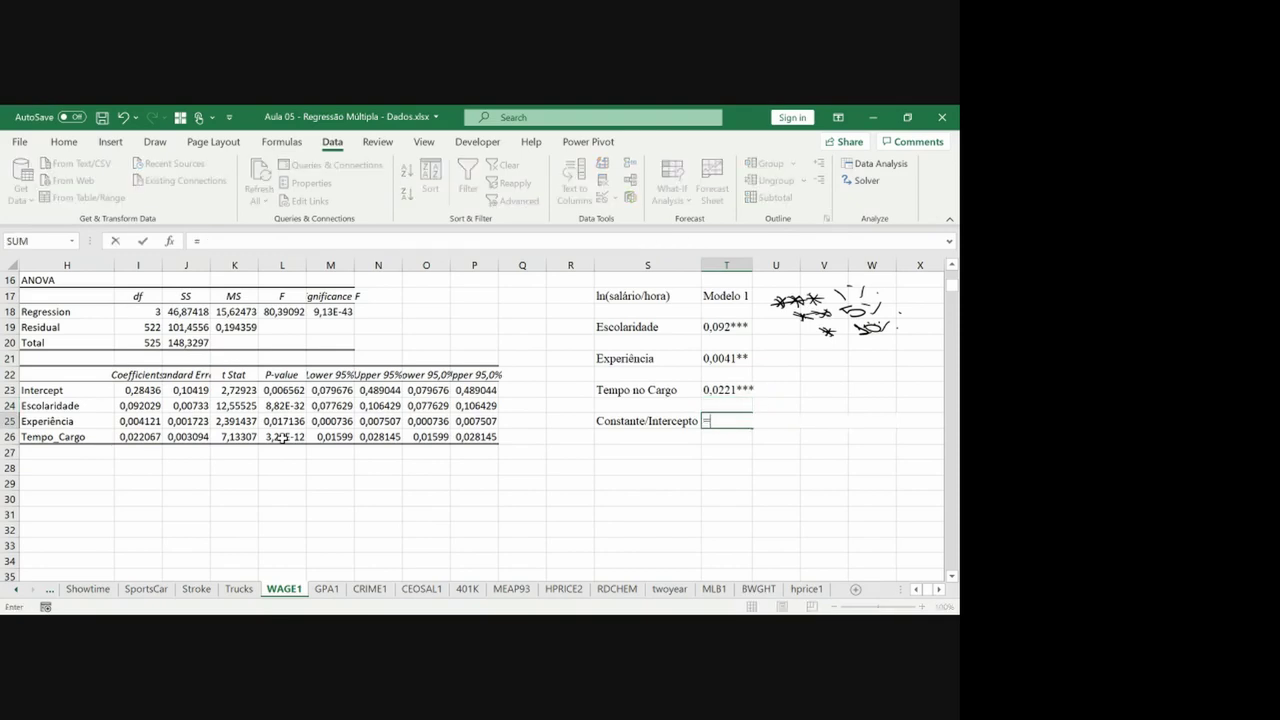
key("ctrl+v")
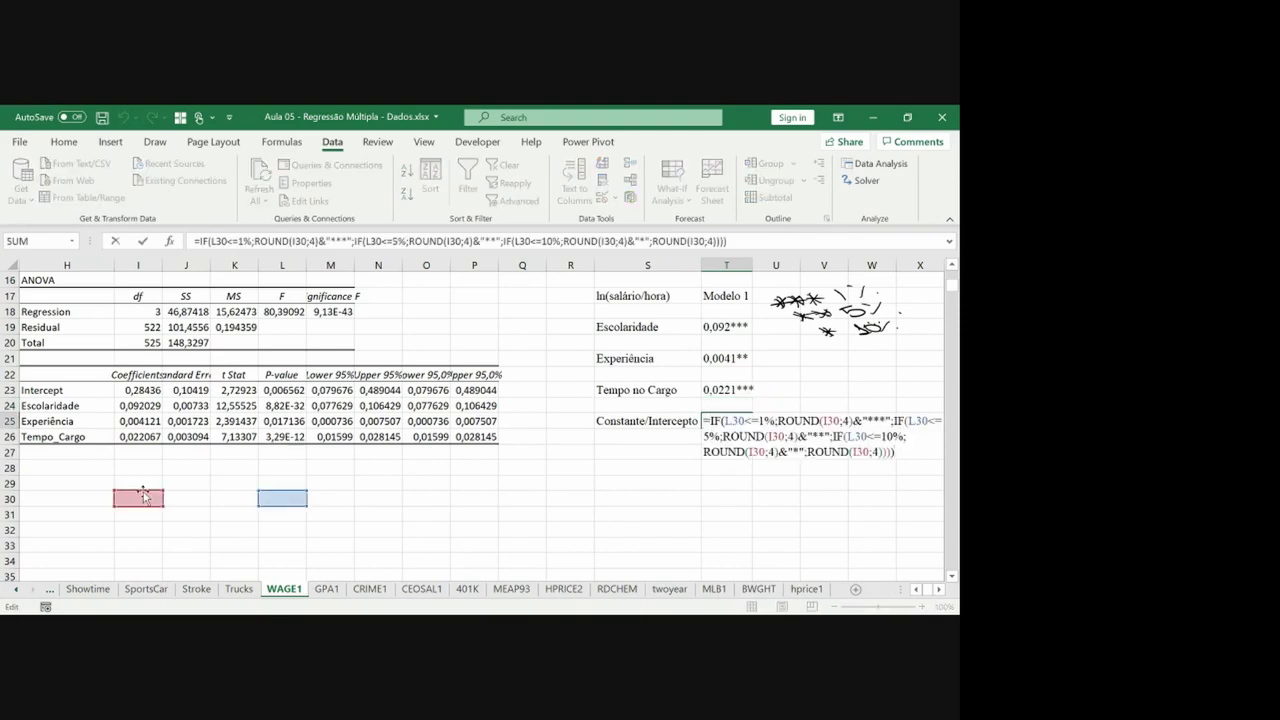
left_click_drag(145, 497, 140, 392)
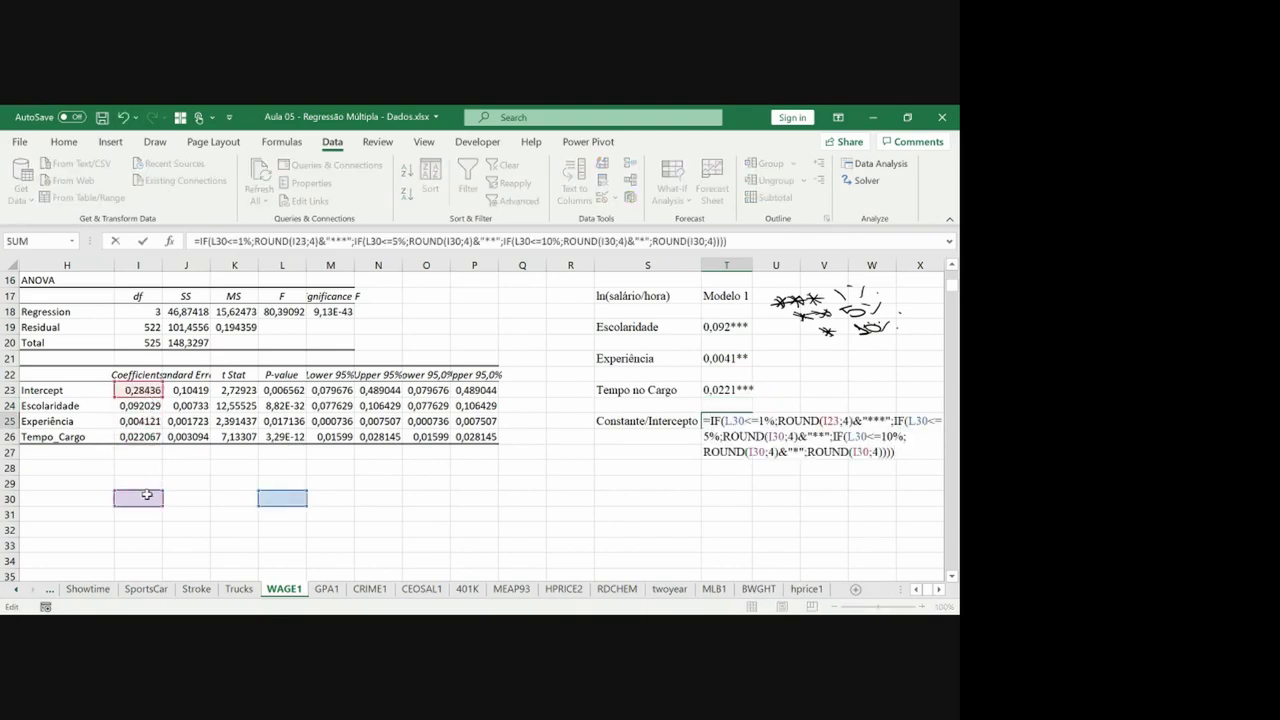
left_click_drag(146, 497, 140, 392)
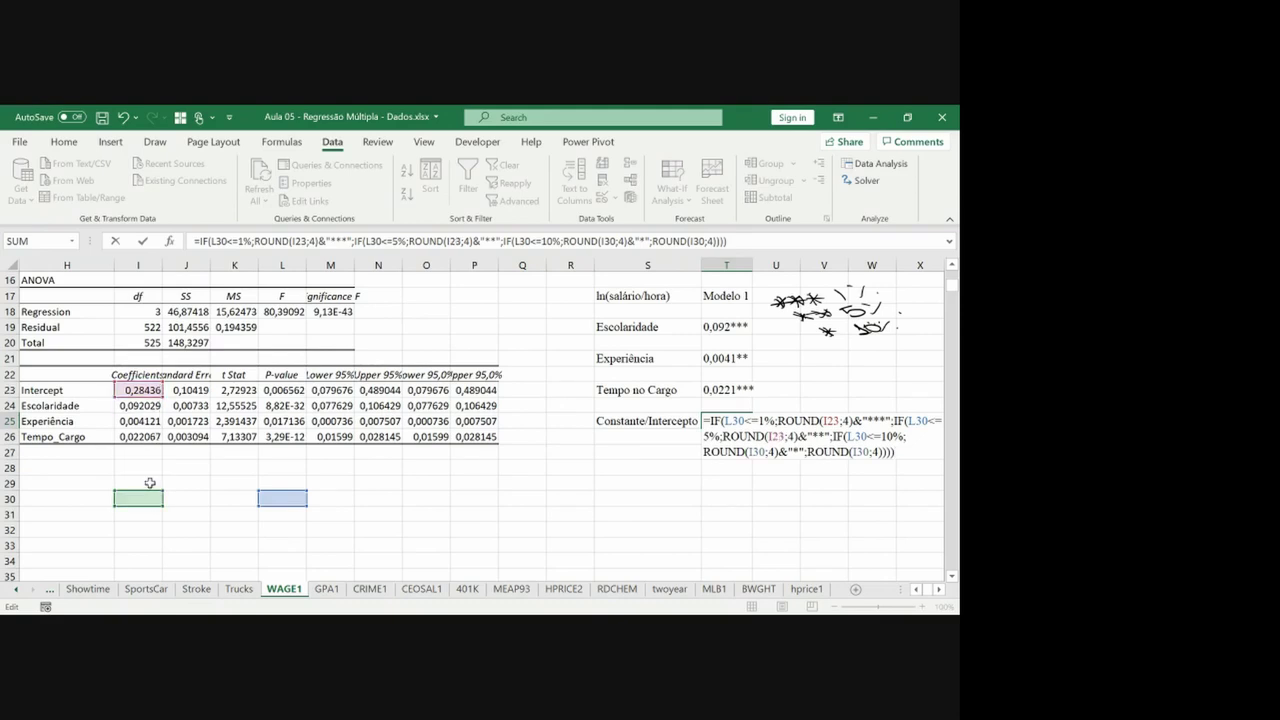
left_click_drag(146, 497, 140, 392)
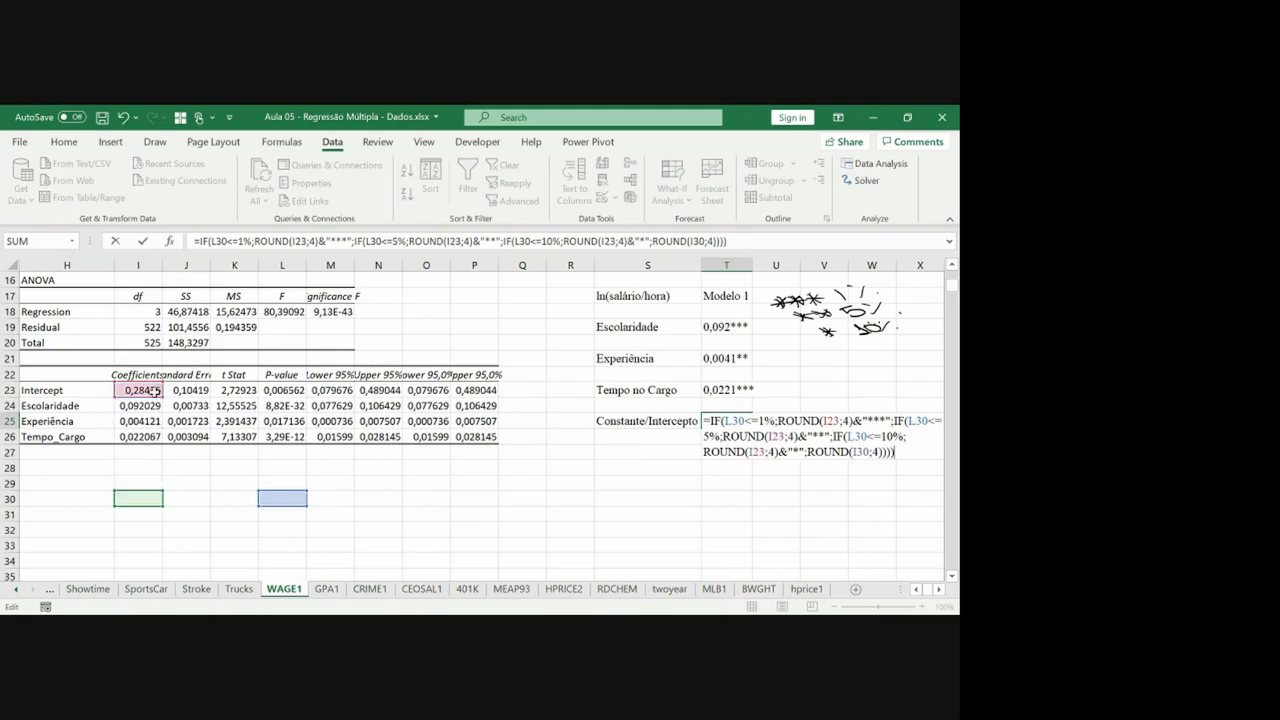
left_click_drag(147, 497, 140, 392)
Repoint the p-value references in T25 to L23 and fit column T to its contents.
left_click_drag(281, 492, 289, 390)
left_click_drag(287, 493, 289, 392)
left_click_drag(287, 494, 296, 392)
key("Return")
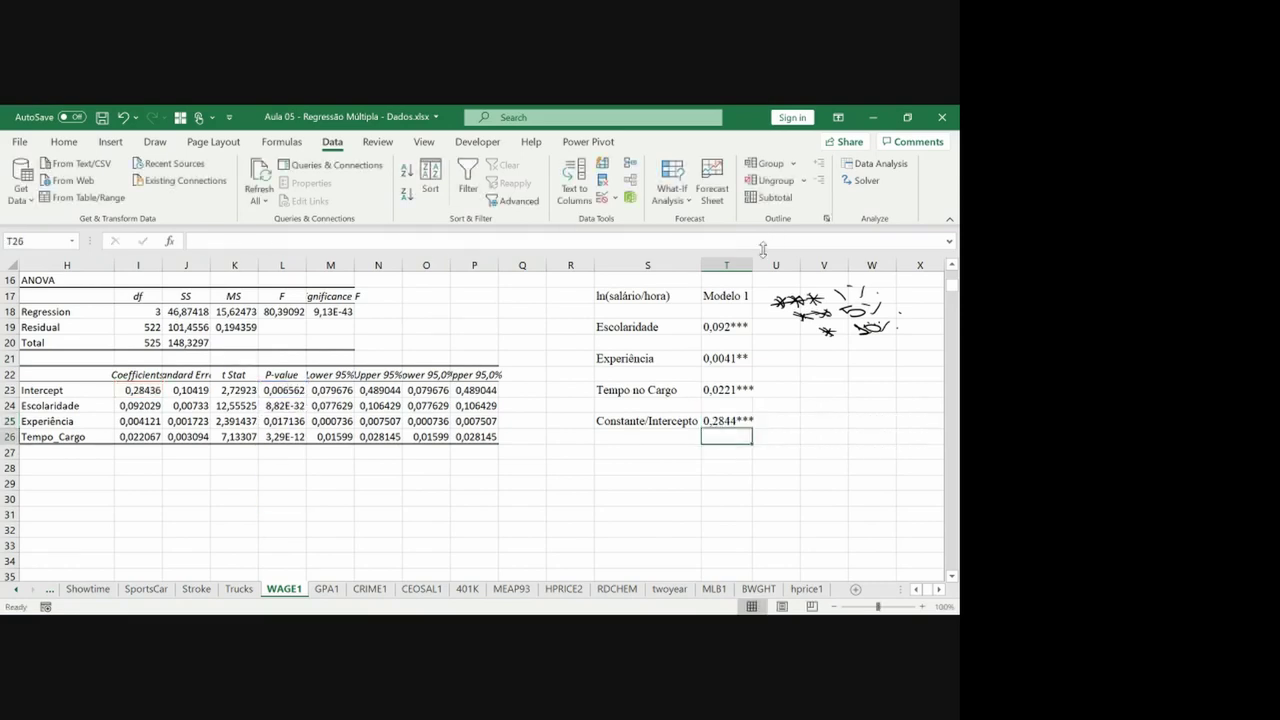
double_click(752, 266)
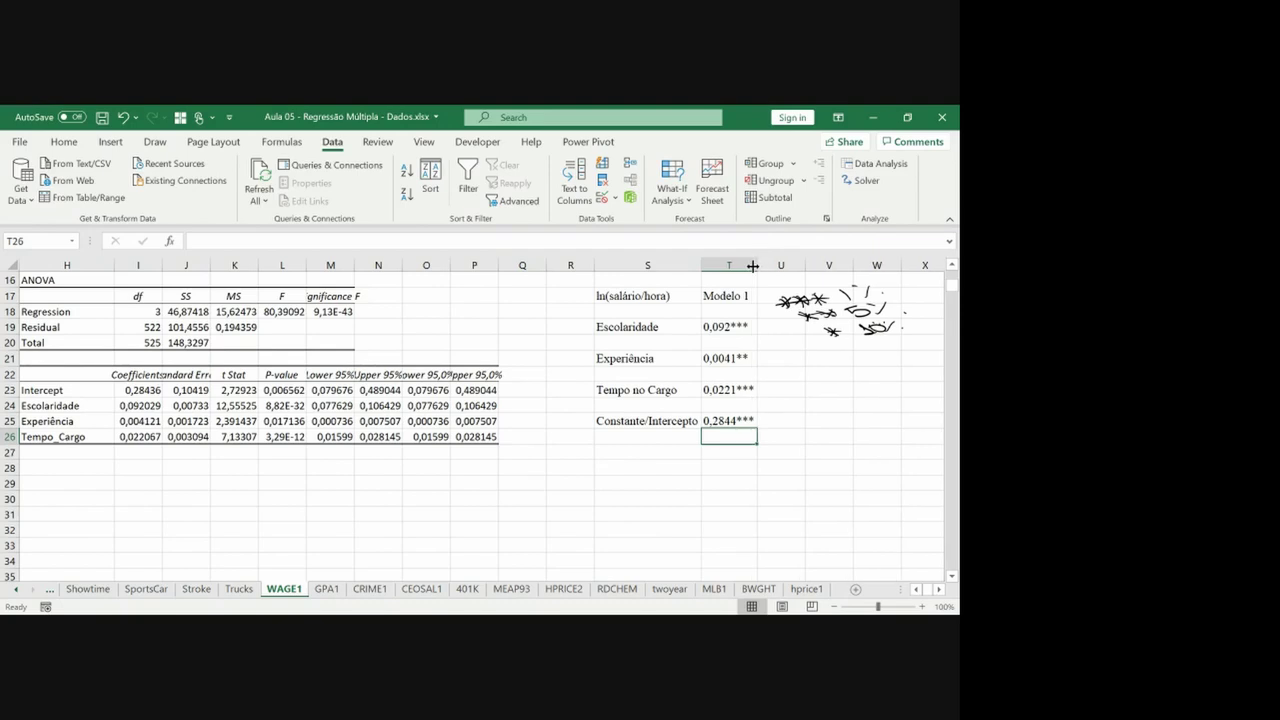
key("Up")
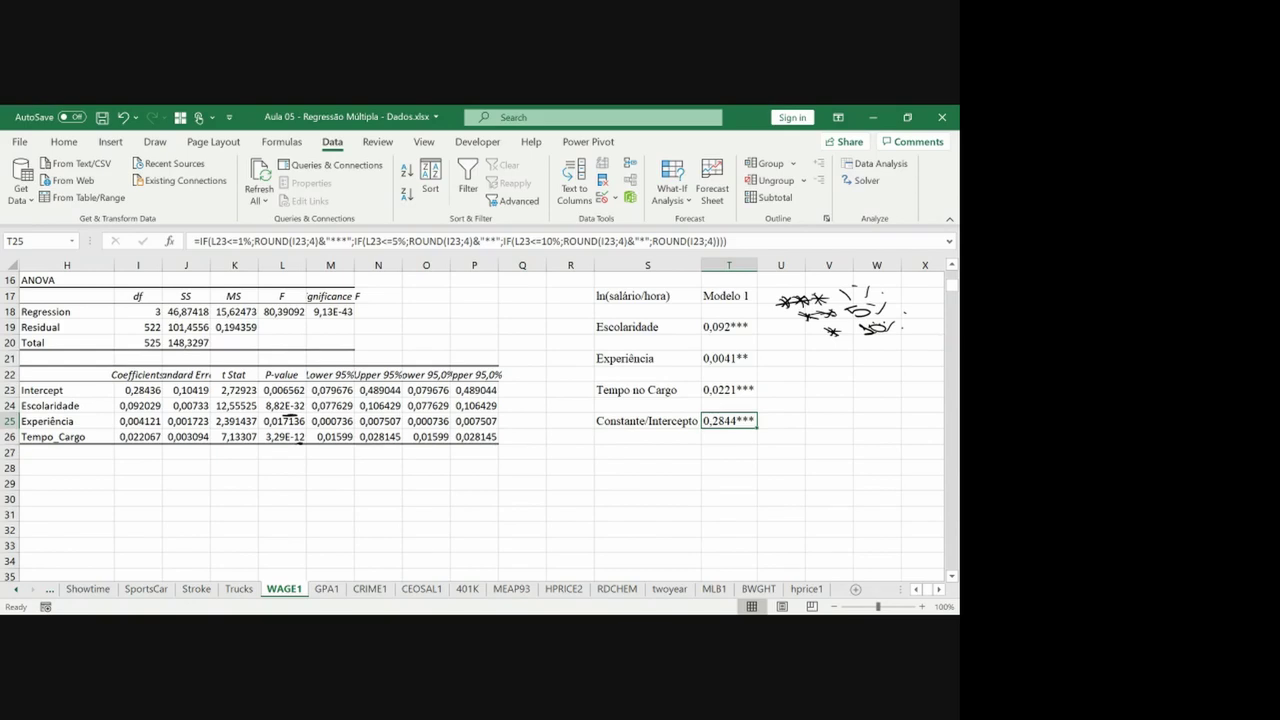
Label cell S27 "R quadrado" below the Constante/Intercepto row.
left_click(729, 452)
left_click(647, 452)
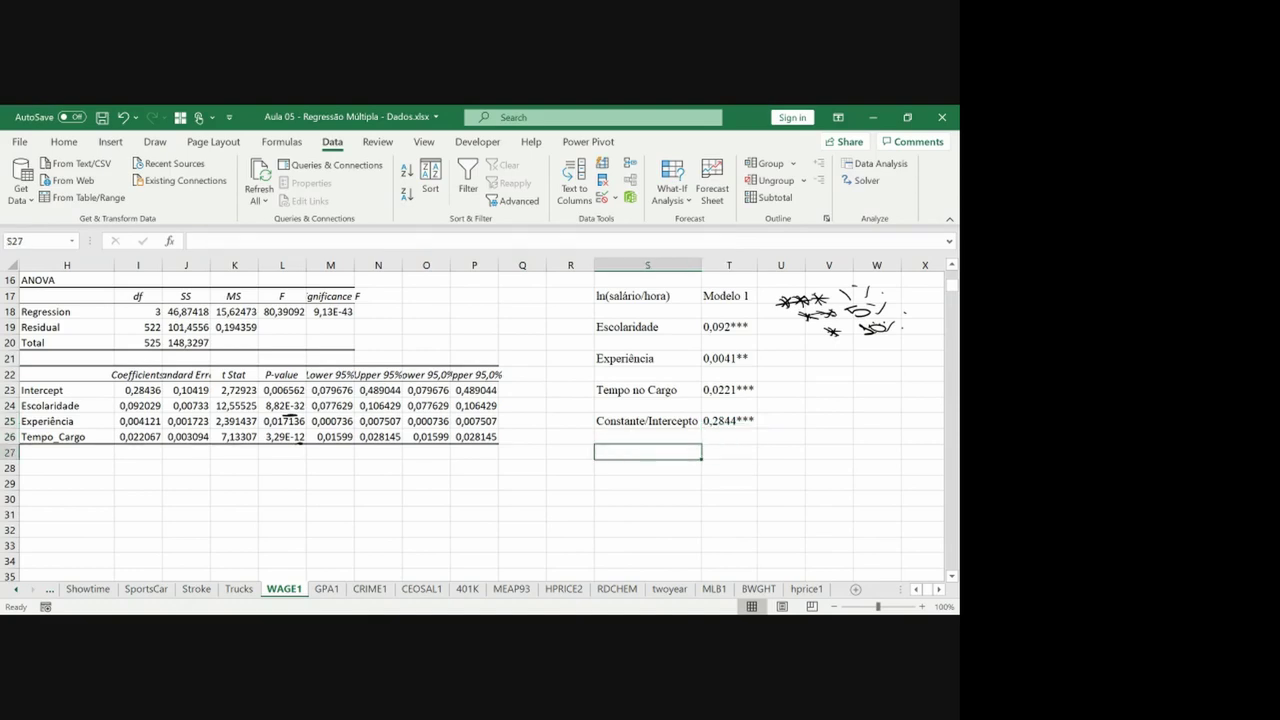
type("R quadrado")
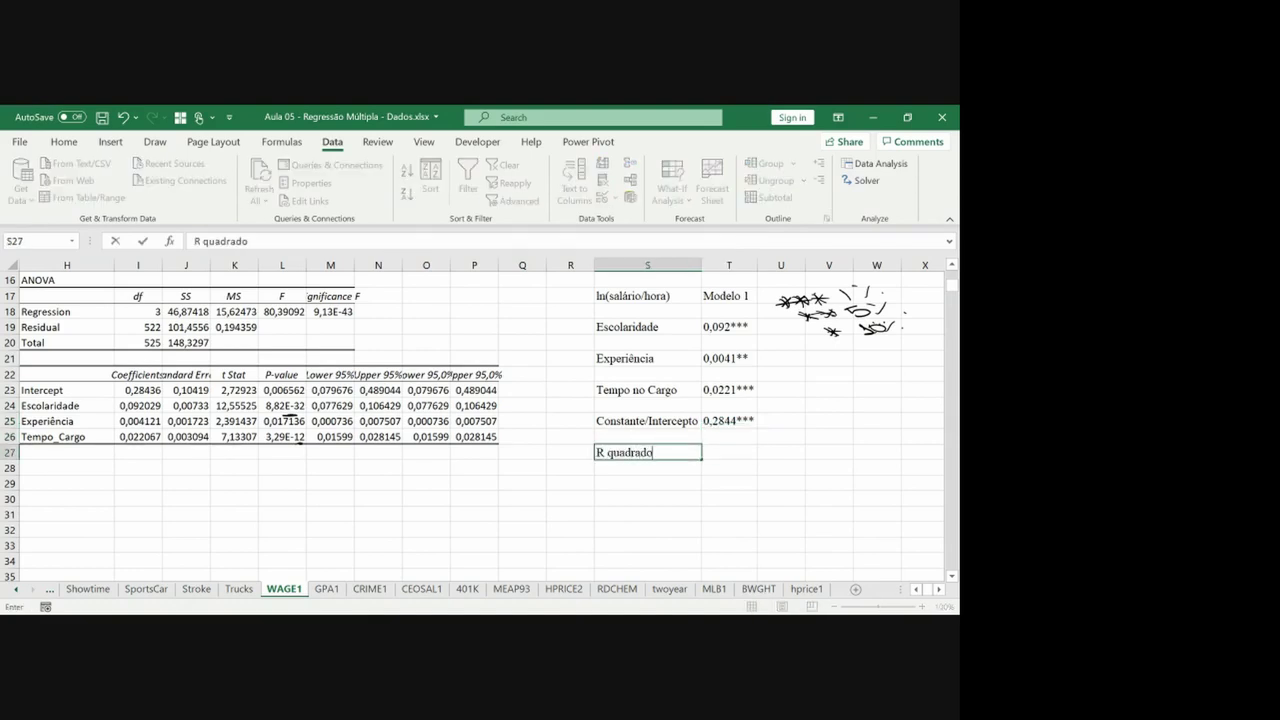
key("ctrl+Return")
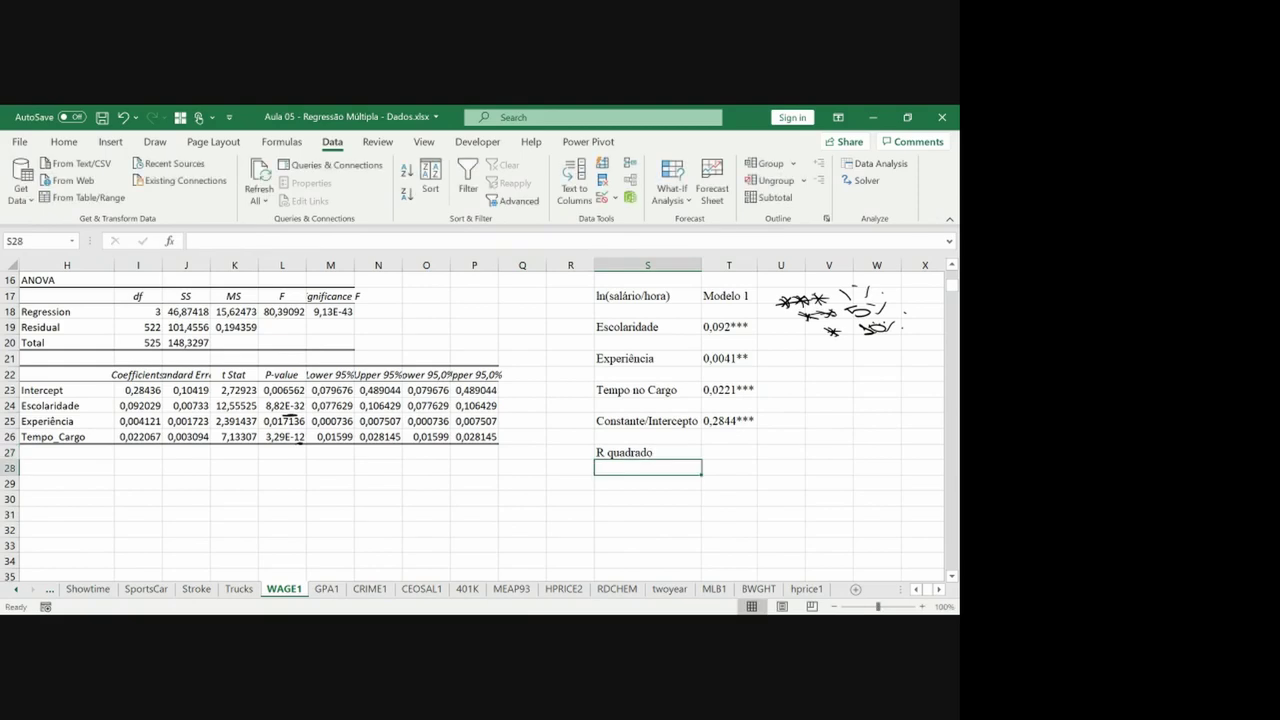
Link T27 to the R Square value in I11 of the regression output.
key("Right")
type("=")
key("Up")
key("Up")
key("Up")
key("Left")
key("Left")
key("Up")
key("Left")
key("Left")
key("Up")
key("Up")
key("Up")
key("Up")
key("Up")
key("Up")
key("Up")
key("Up")
key("Up")
key("Up")
key("Up")
key("Up")
key("Up")
key("Up")
key("Left")
key("Left")
key("Left")
key("Left")
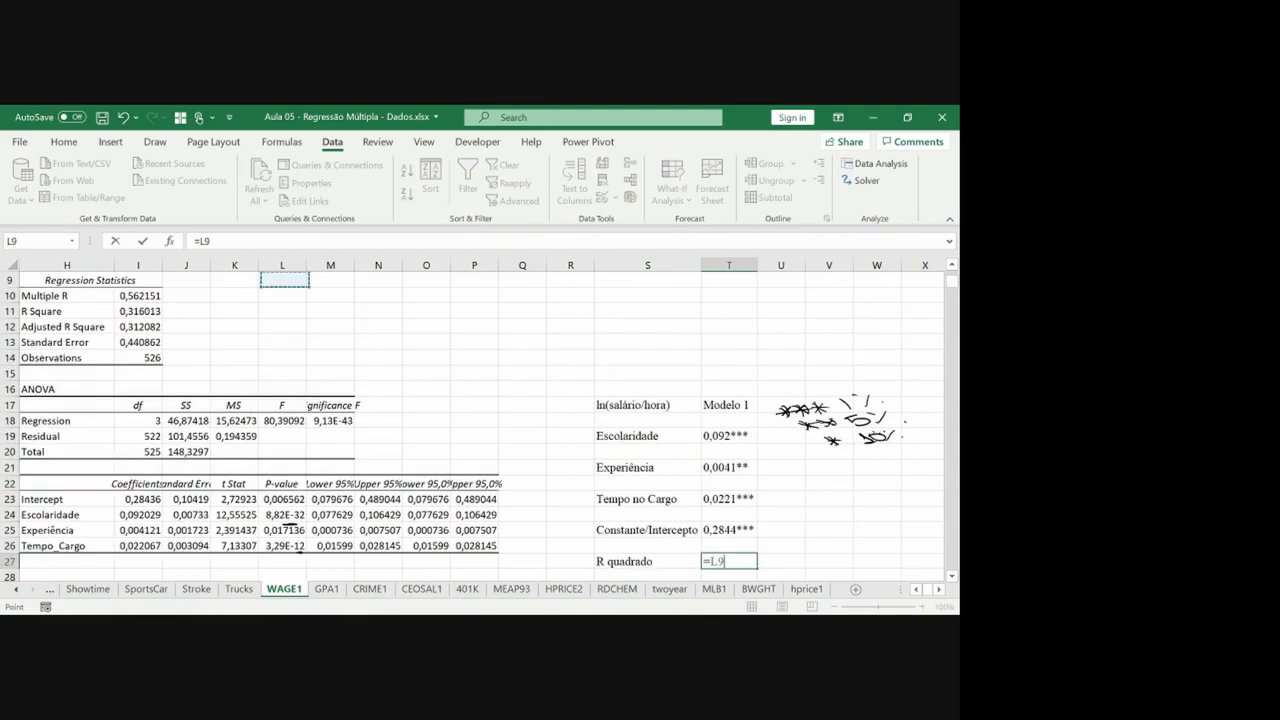
key("Down")
key("Down")
key("Left")
key("Left")
key("Left")
key("Return")
Format the R quadrado value in T27 with four decimal places and center it.
key("Up")
left_click(64, 141)
left_click(526, 195)
left_click(526, 195)
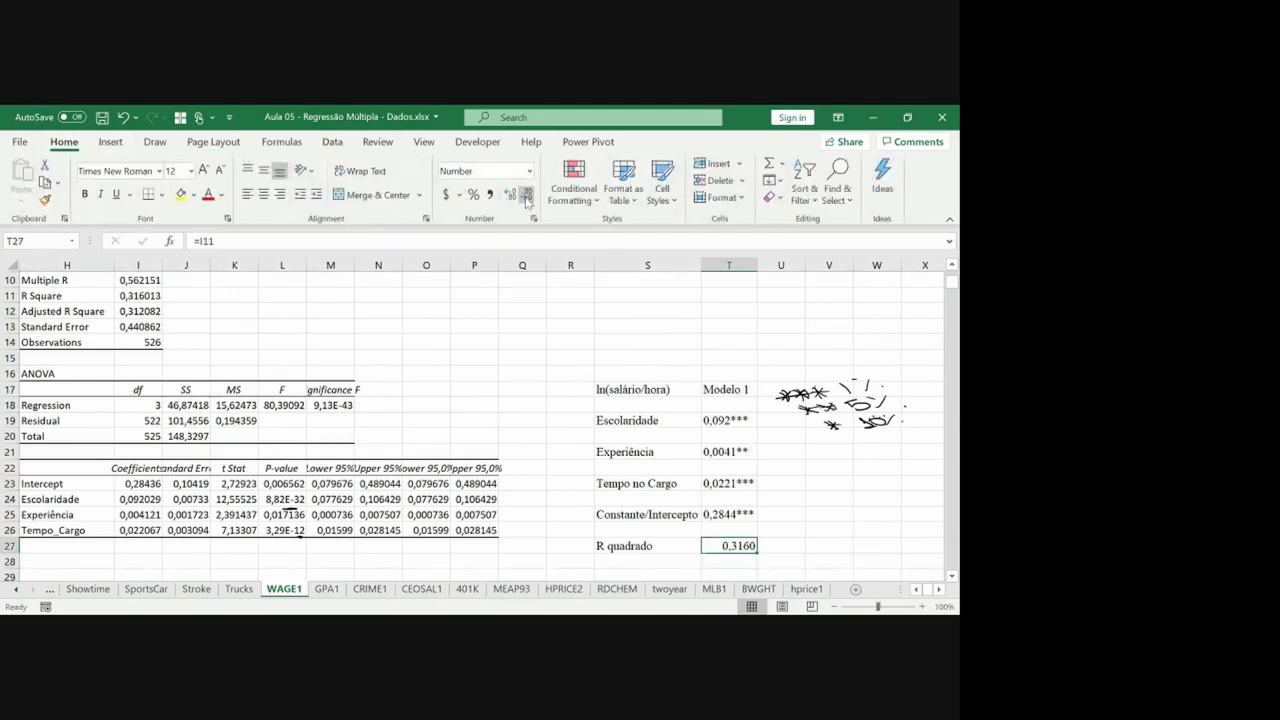
left_click(263, 195)
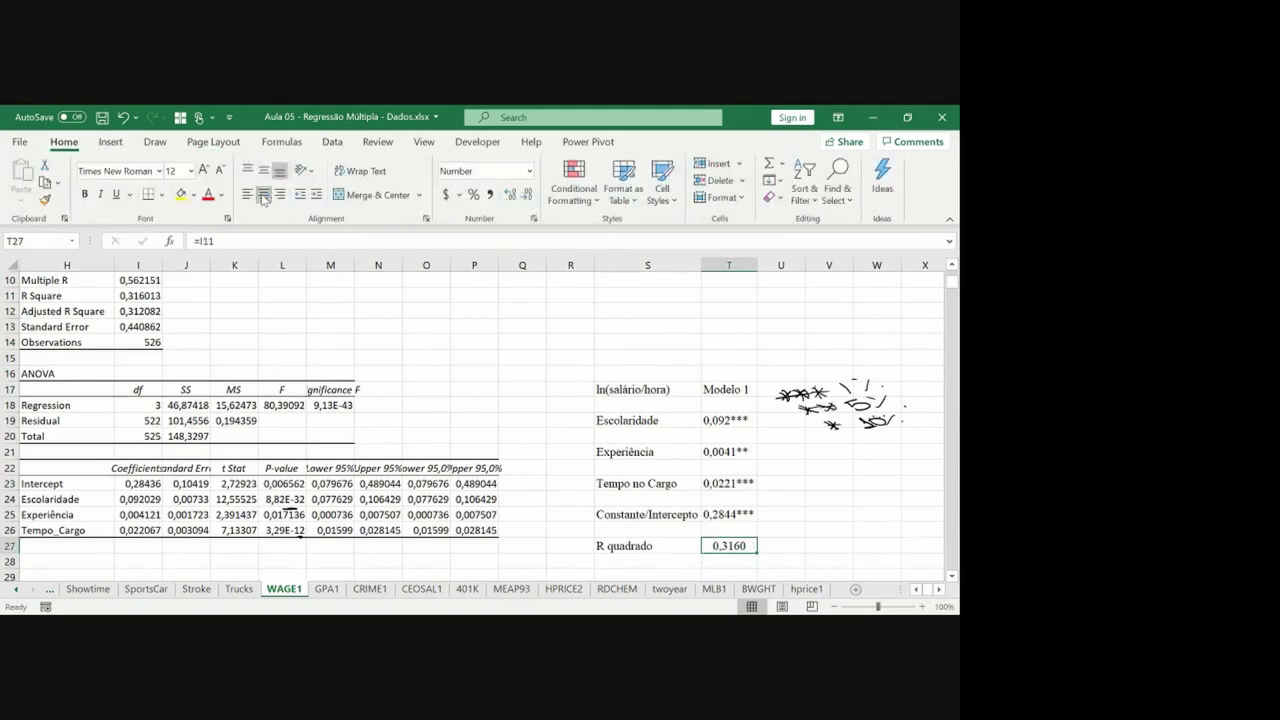
Label cell S28 "n. observações".
key("Left")
key("Down")
type("n. ob")
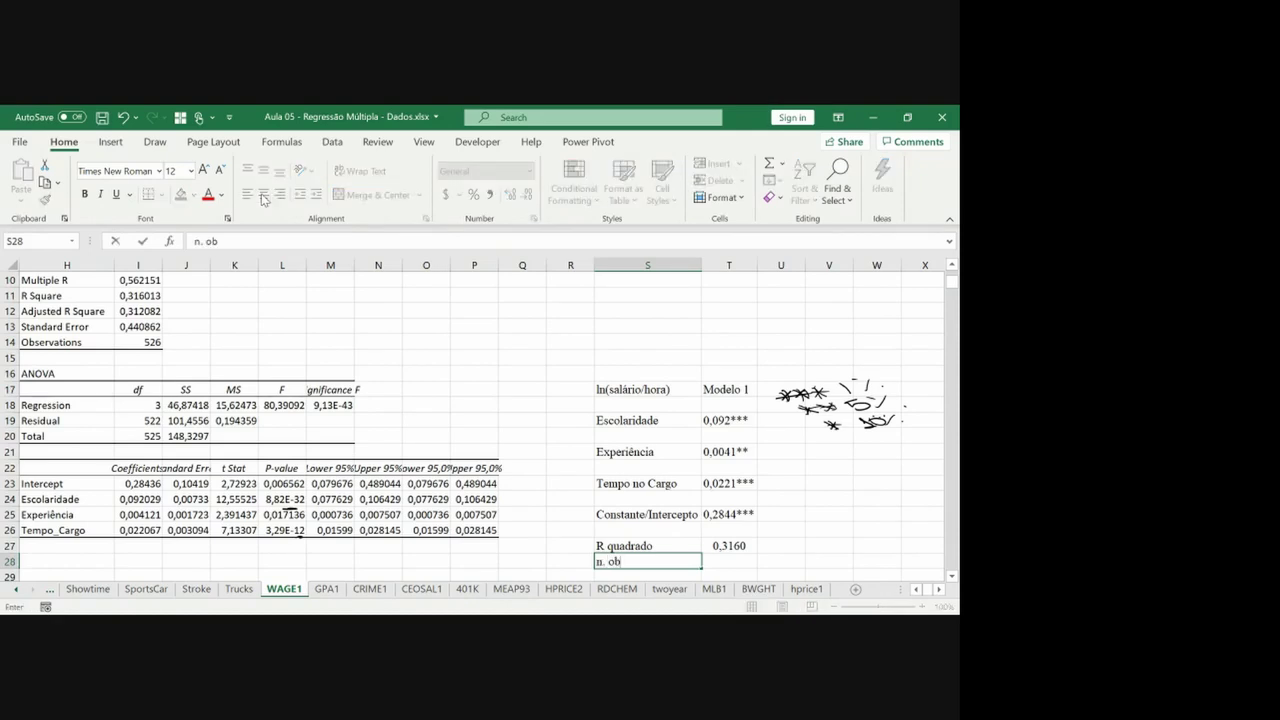
type("serva")
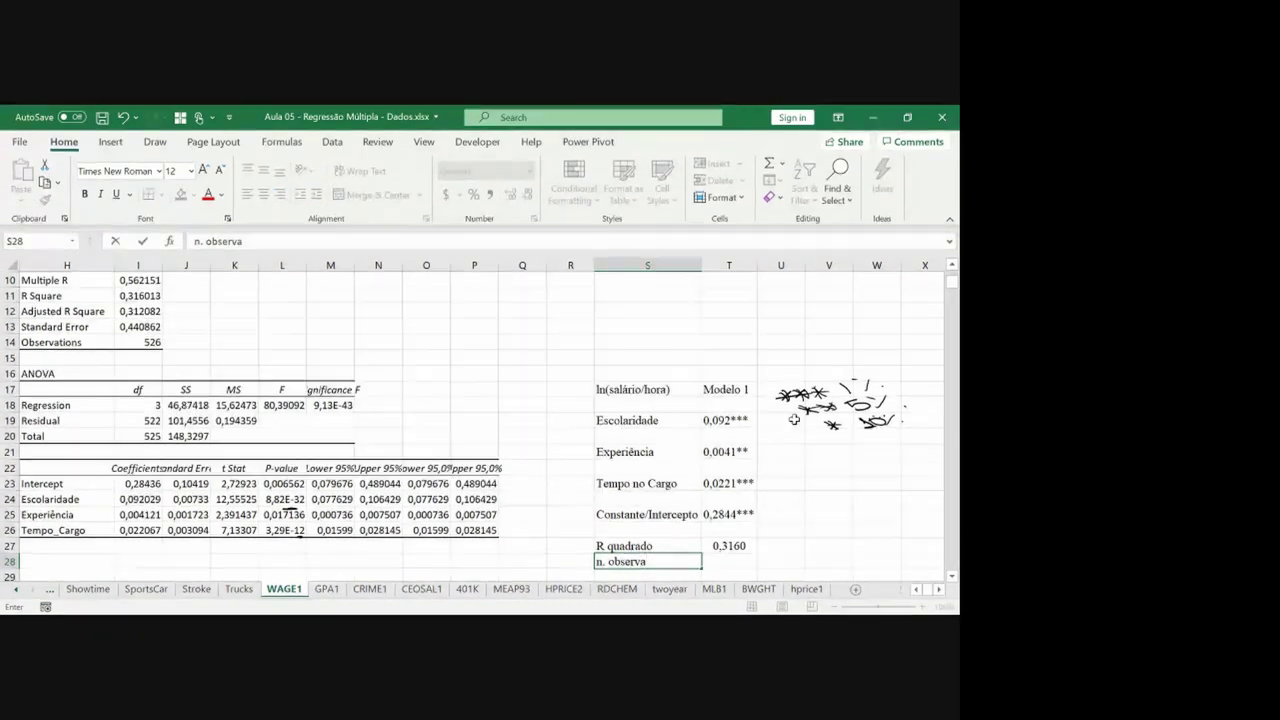
type("ões")
key("Tab")
Link T28 to the Observations value in I14 and center it.
scroll(794, 420, "down", 1)
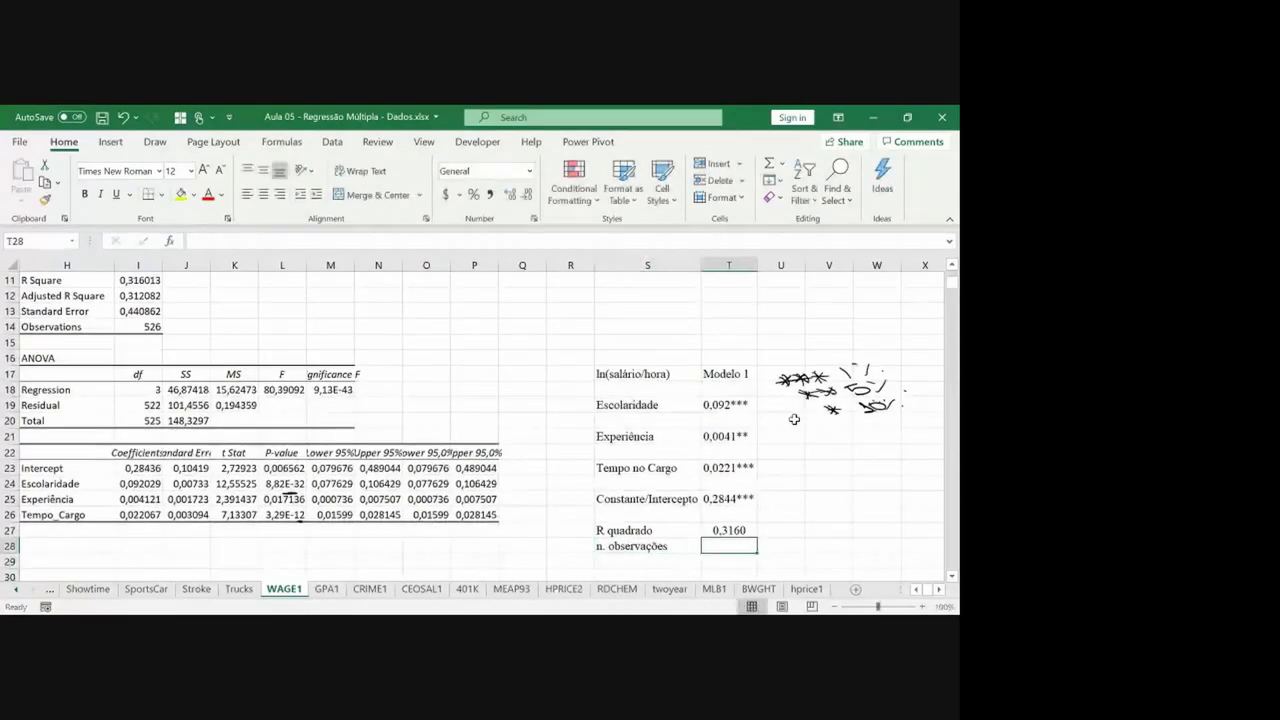
type("=")
key("Up")
key("Up")
key("Up")
key("Up")
key("Up")
key("Up")
key("Up")
key("Up")
key("Left")
key("Left")
key("Left")
key("Left")
key("Left")
key("Left")
key("Left")
key("Left")
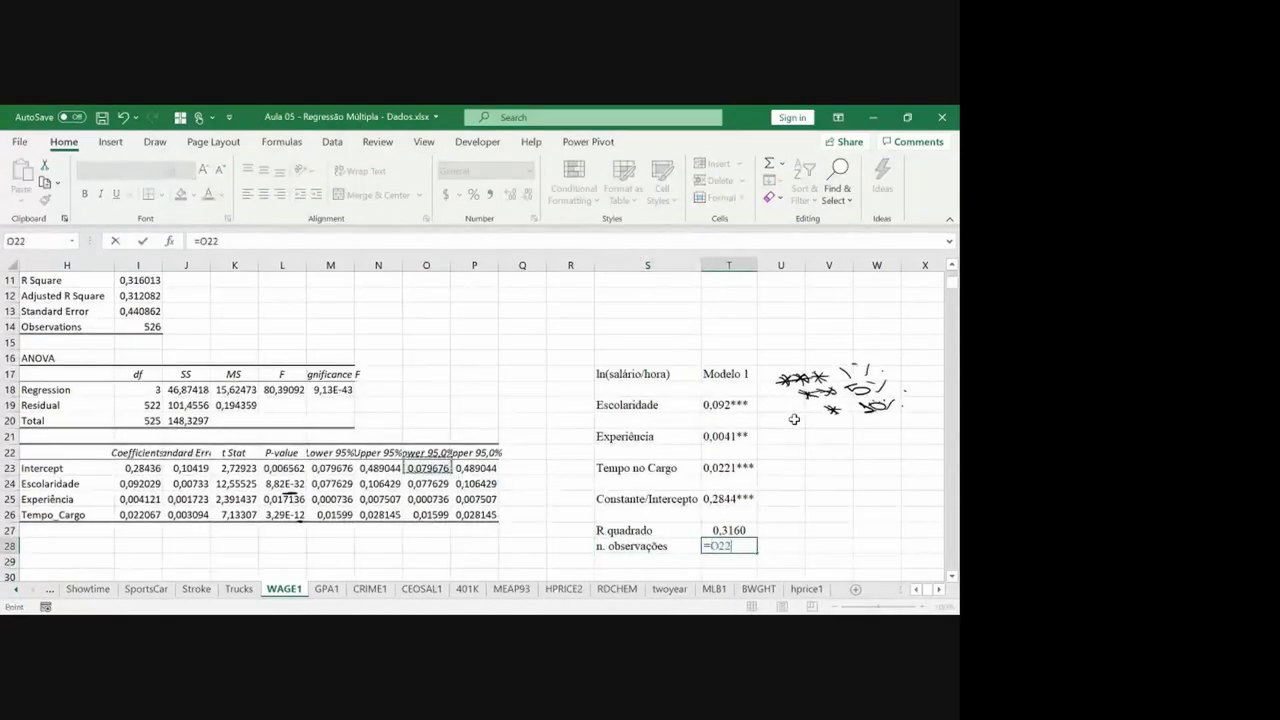
key("Left")
key("Left")
key("Left")
key("Up")
key("Up")
key("Up")
key("Up")
key("Up")
key("Up")
key("ctrl+Return")
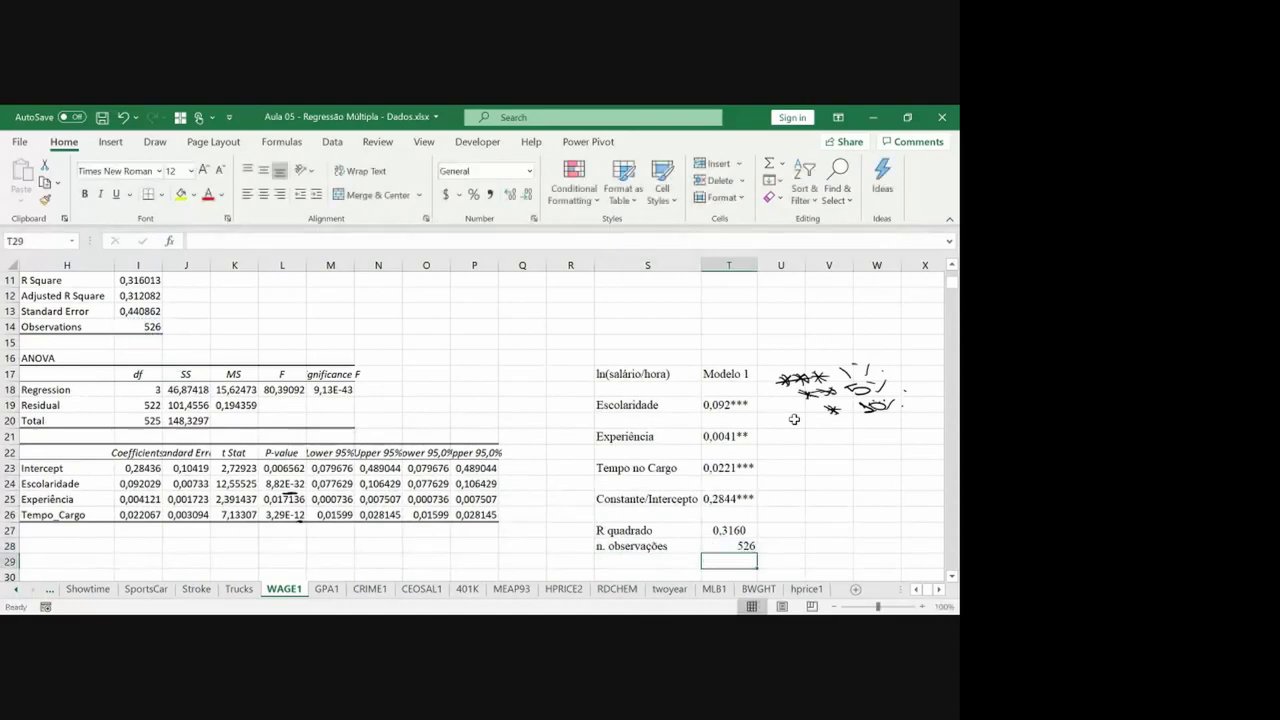
left_click(264, 196)
Add a "Método" label in S29 with the value "OLS" centered in T29.
key("Return")
key("Left")
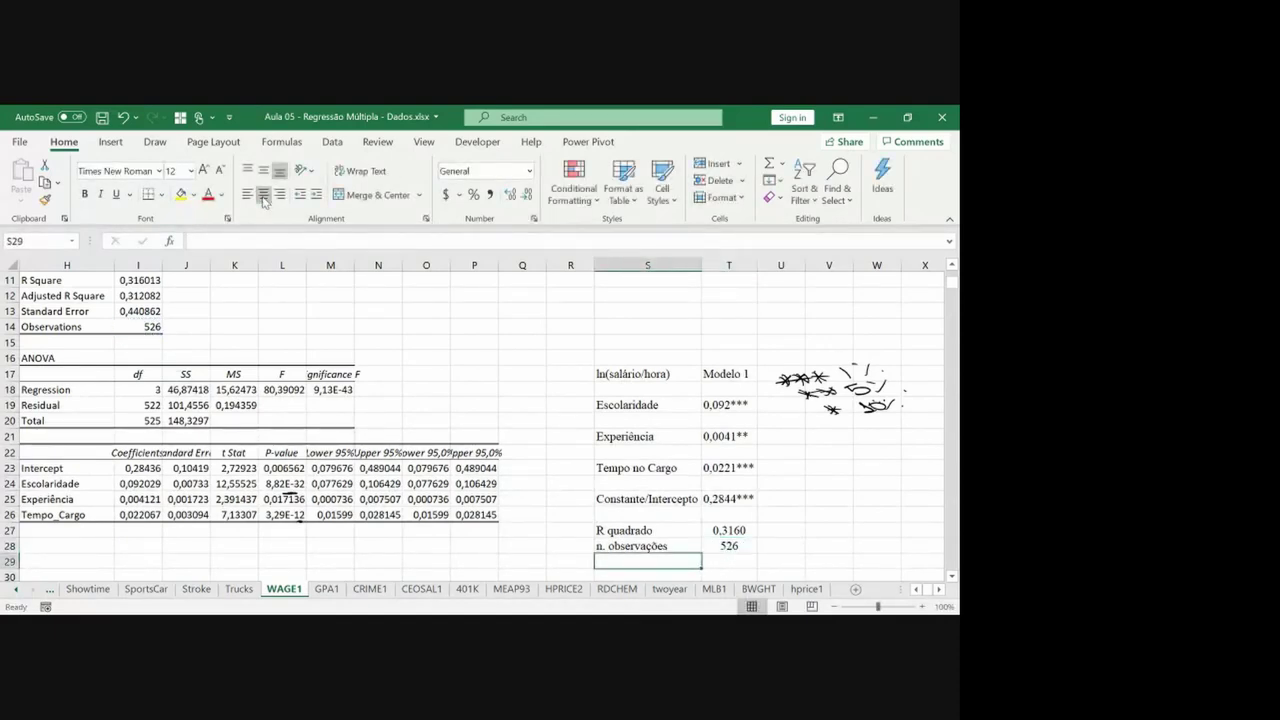
type("Método")
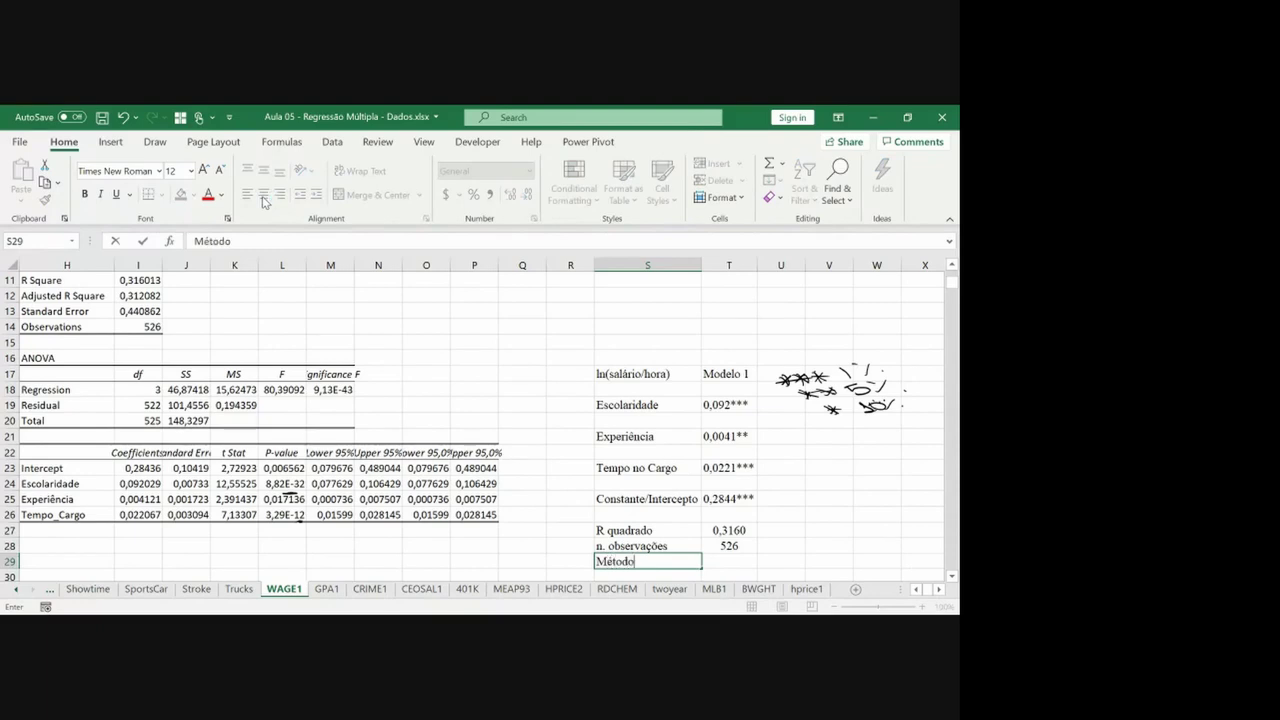
key("Return")
key("Up")
key("Right")
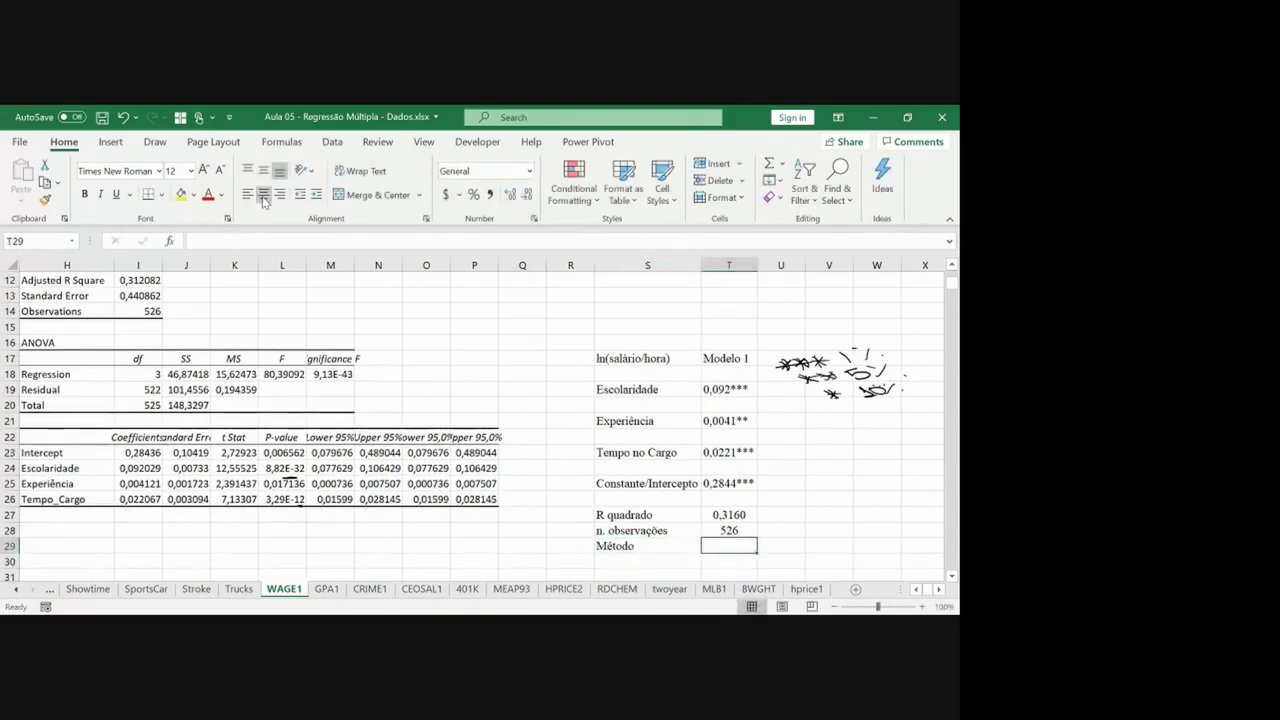
type("OLS")
key("Return")
key("Up")
left_click(264, 196)
Move the R quadrado, n. observações and Método block from S27:T29 down one row to S28:T30.
key("Left")
key("Up")
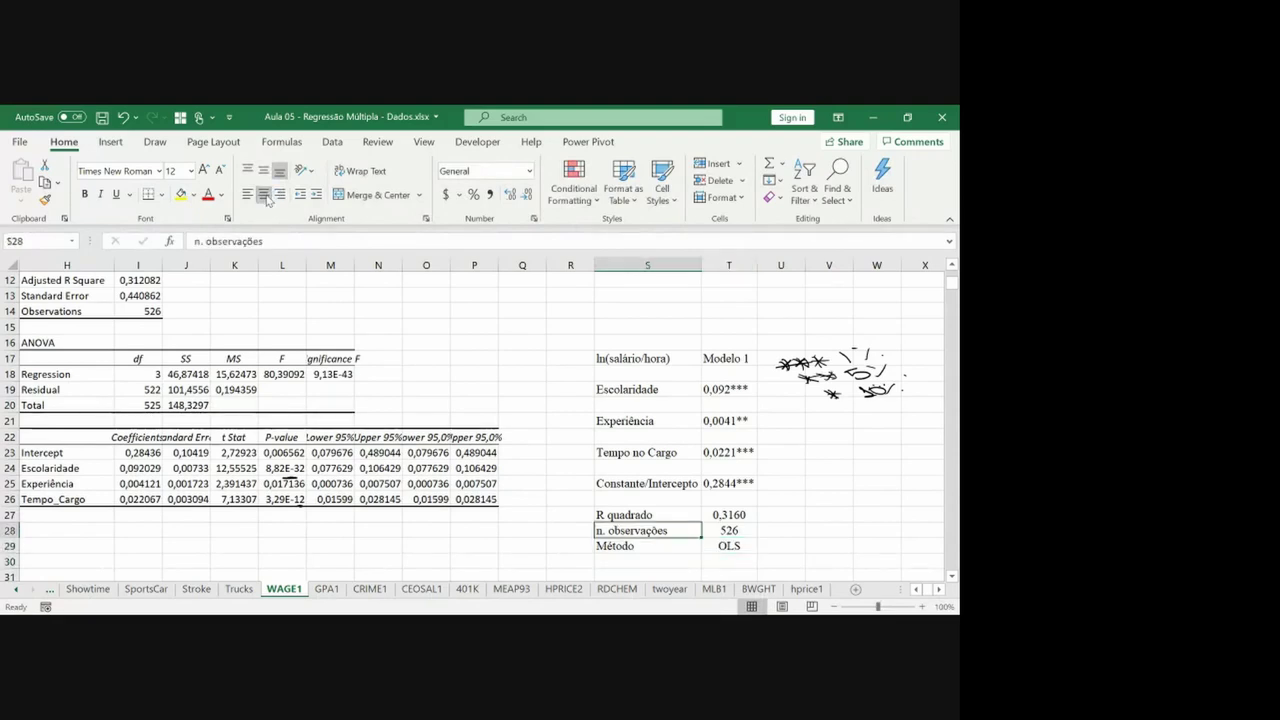
key("Up")
key("shift+Down")
key("shift+Right")
key("shift+Down")
key("ctrl+x")
key("Down")
key("ctrl+v")
key("Up")
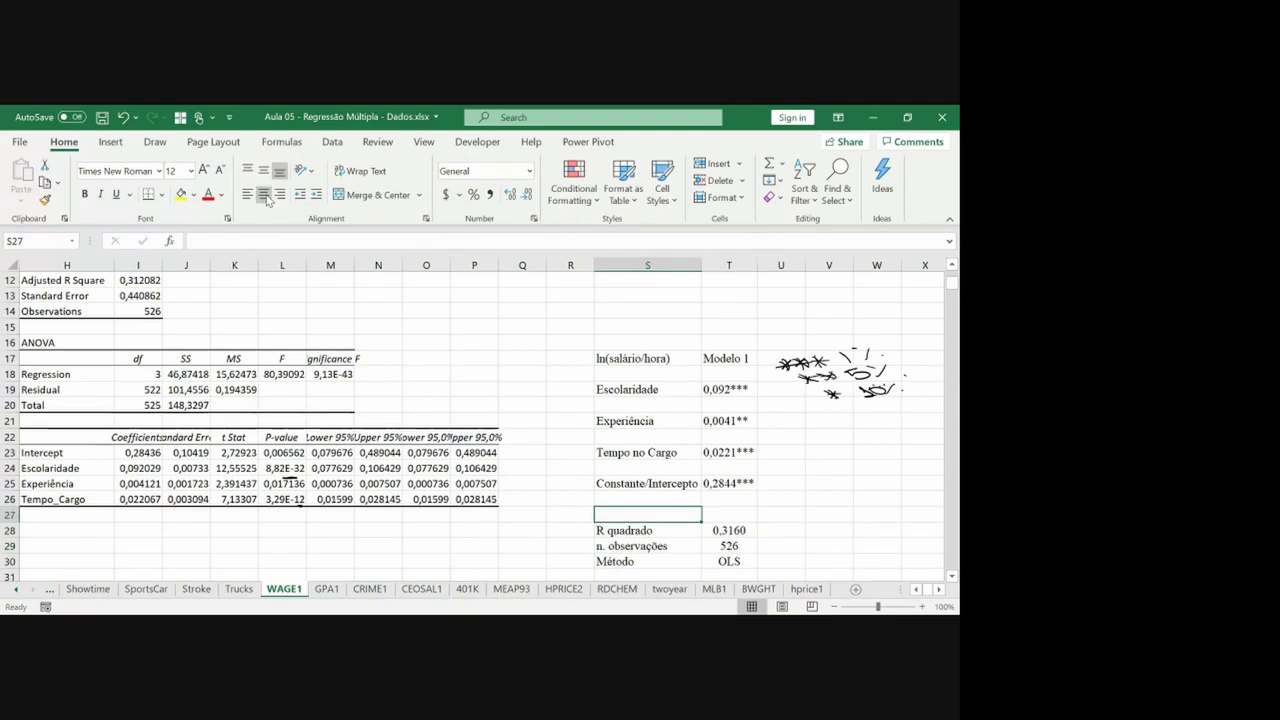
key("Down")
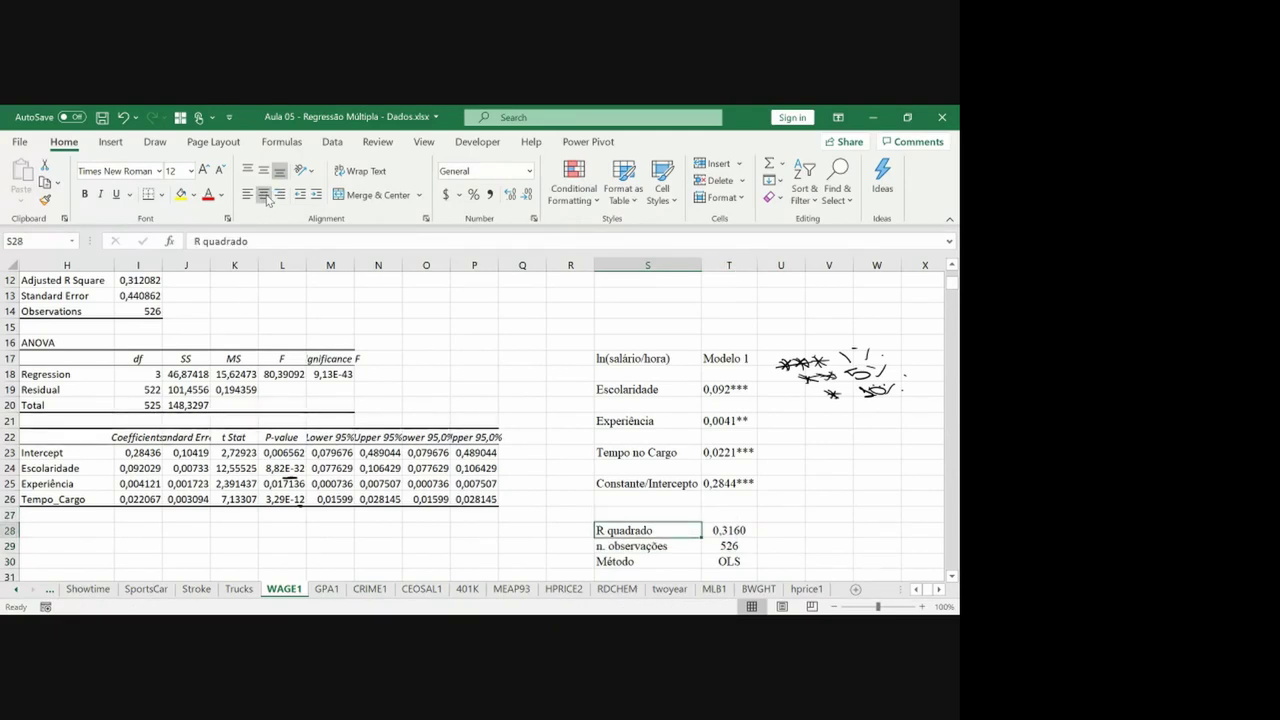
key("Up")
key("Up")
key("Up")
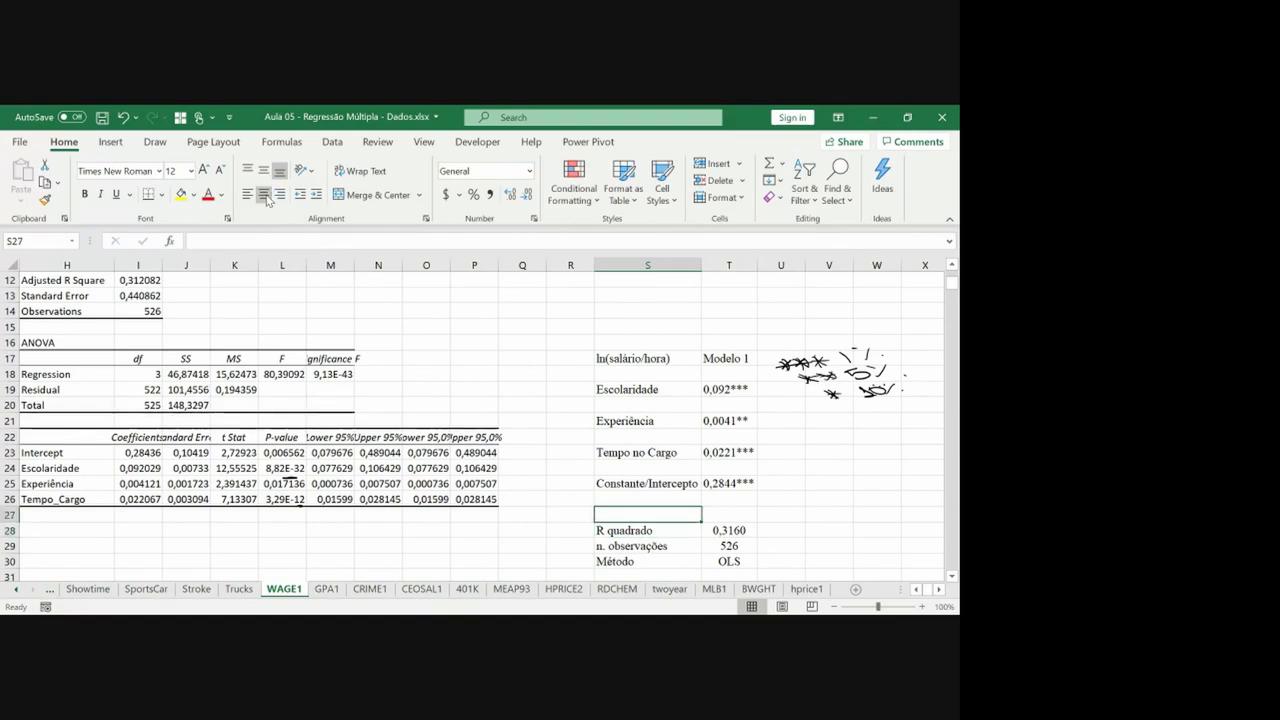
key("Up")
key("Up")
key("Up")
key("Up")
key("Up")
key("Up")
key("Right")
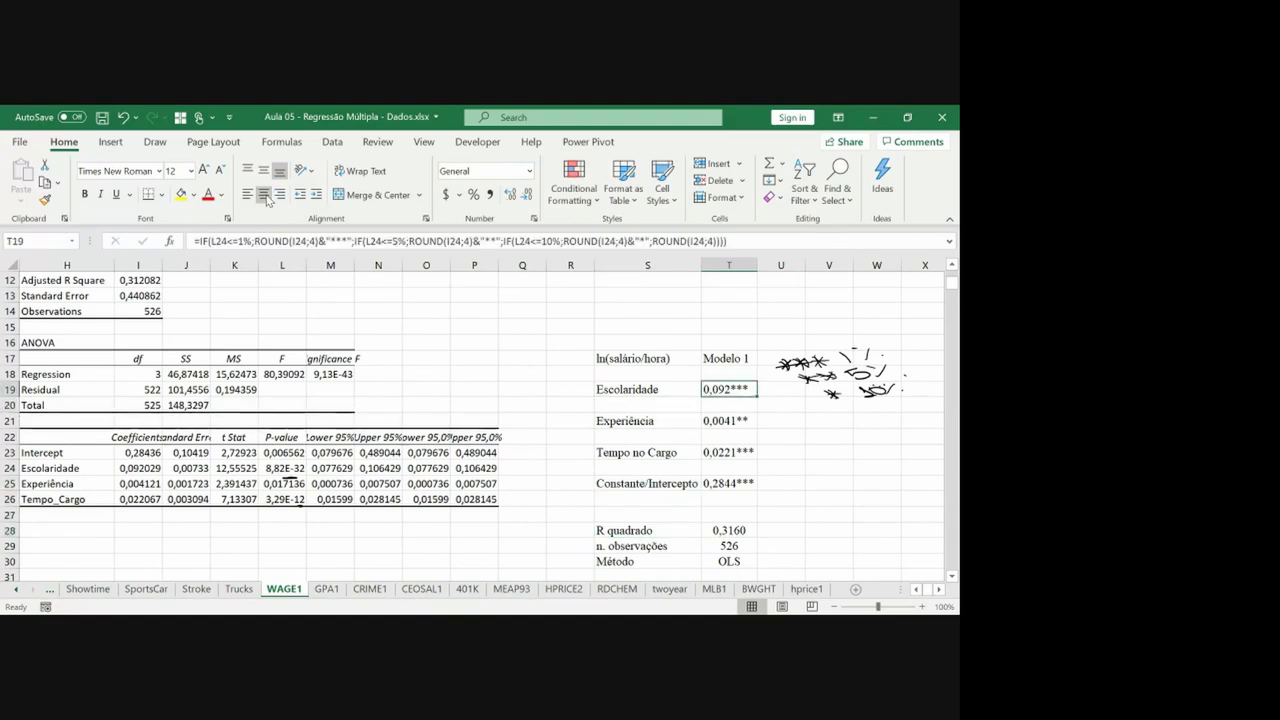
key("Down")
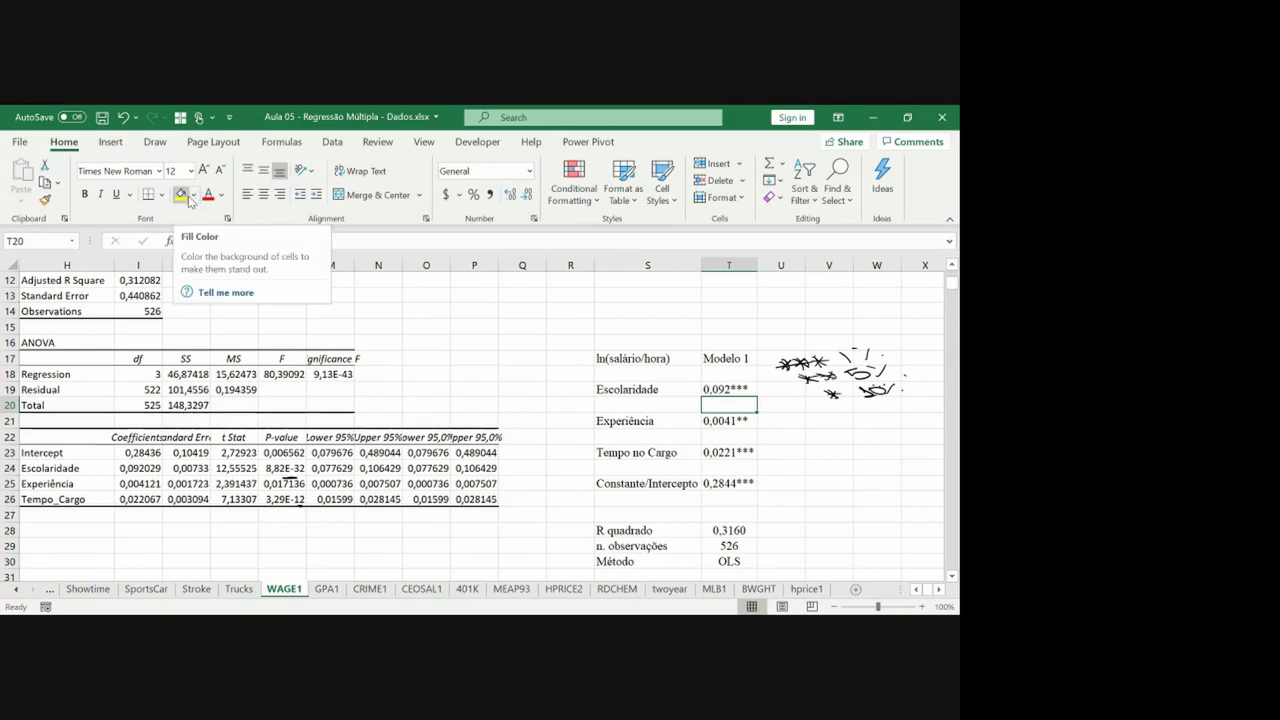
Fit column J so the Standard Error heading shows in full, and collapse the ribbon.
left_click(192, 437)
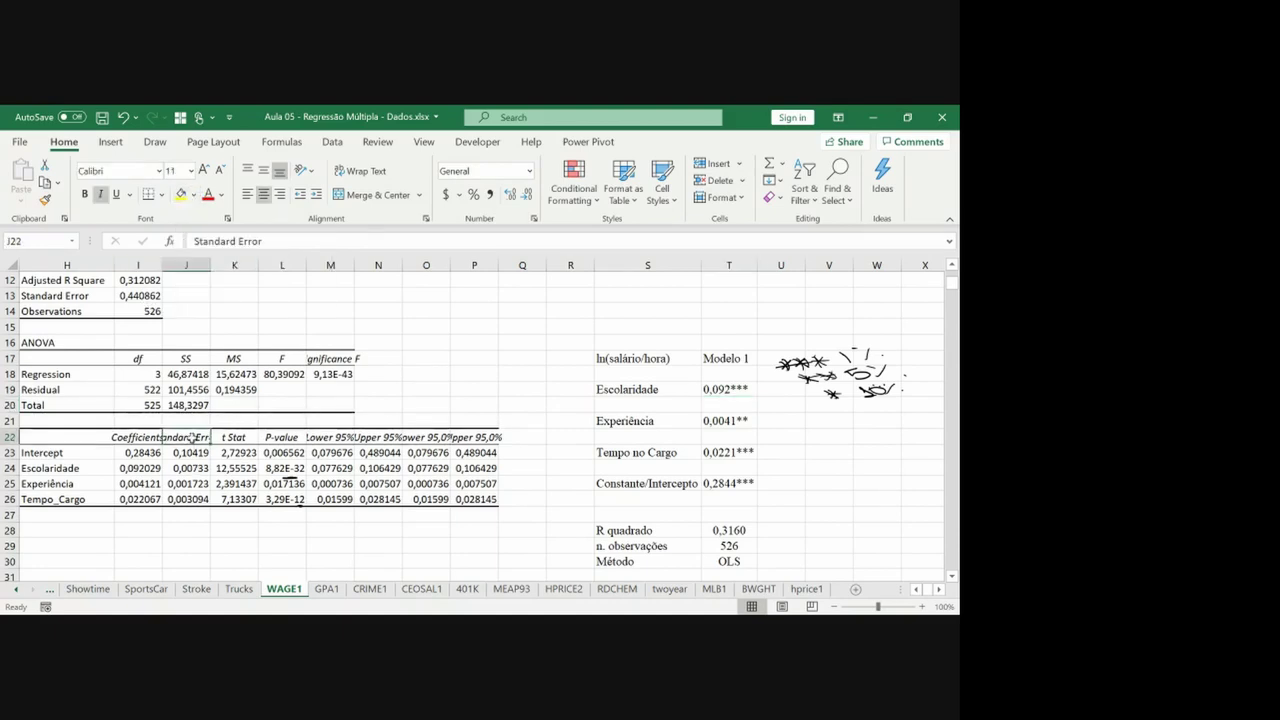
double_click(209, 265)
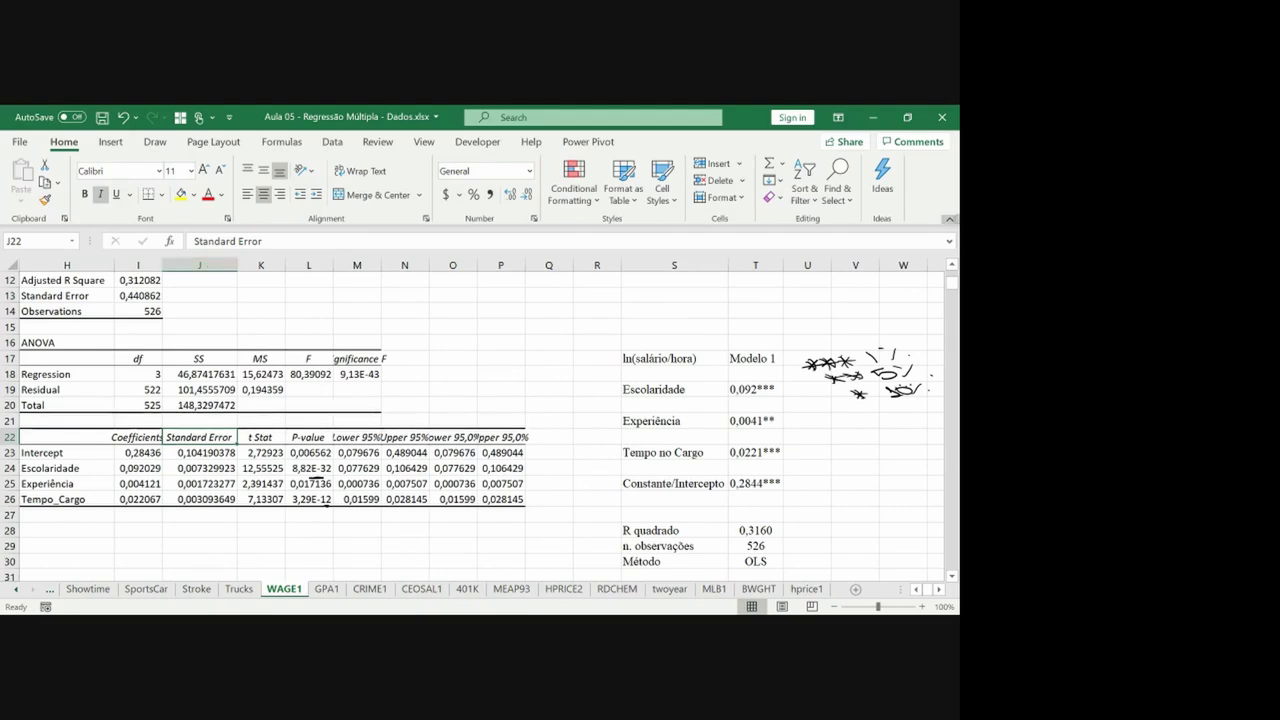
key("ctrl+F1")
mouse_move(200, 355)
left_mouse_down()
mouse_move(230, 371)
mouse_move(165, 358)
left_mouse_up()
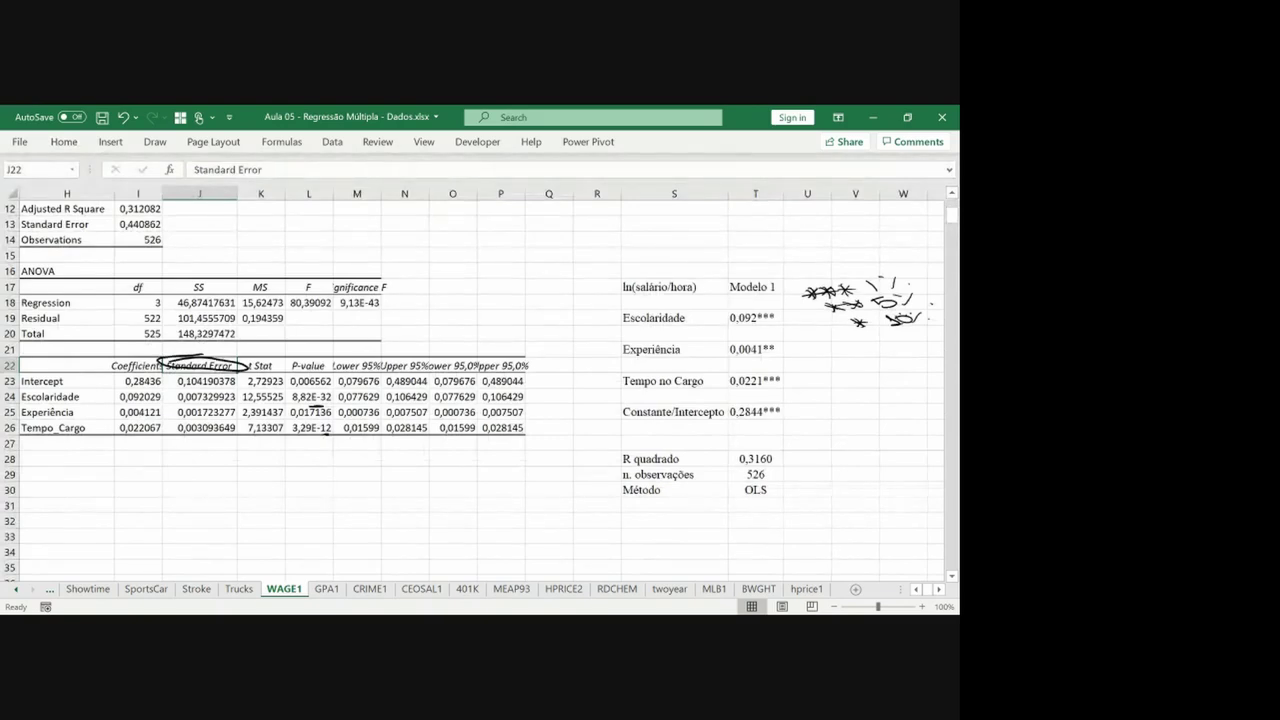
Link T20 to the Escolaridade standard error in J24 and T22 to the Experiência standard error in J25.
left_click(748, 330)
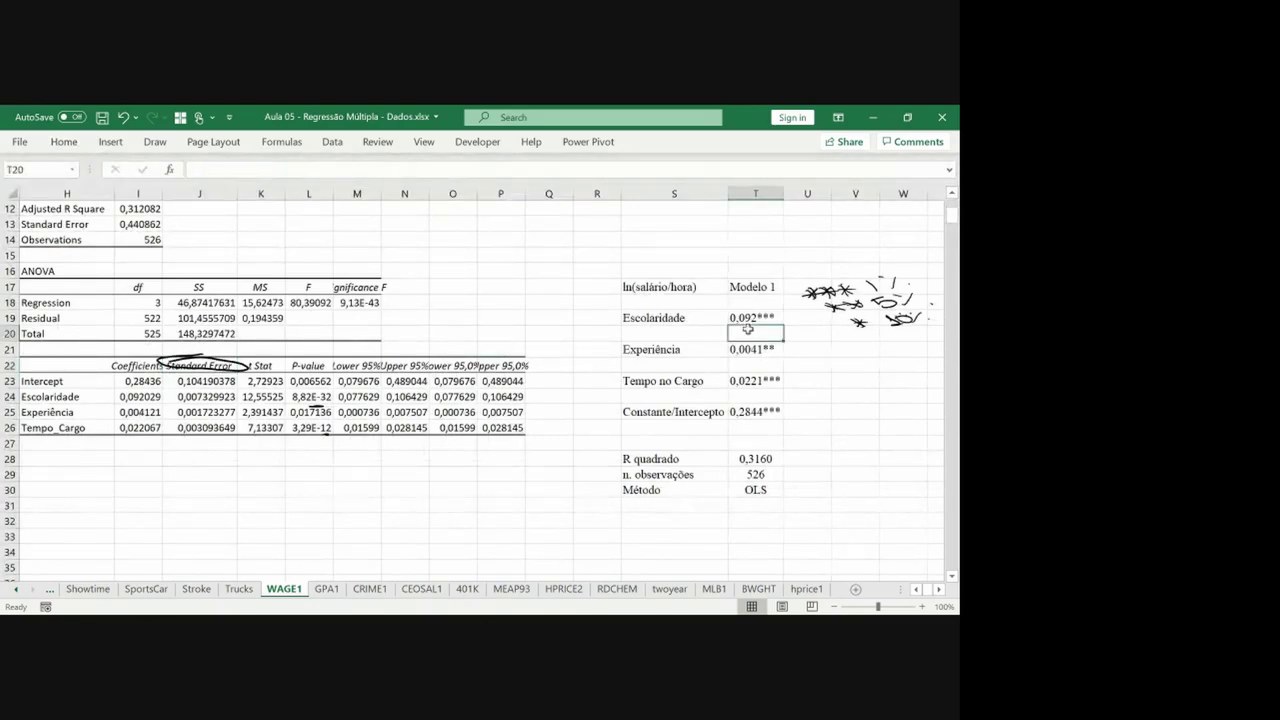
type("=")
left_click(221, 399)
key("Return")
key("Down")
type("=")
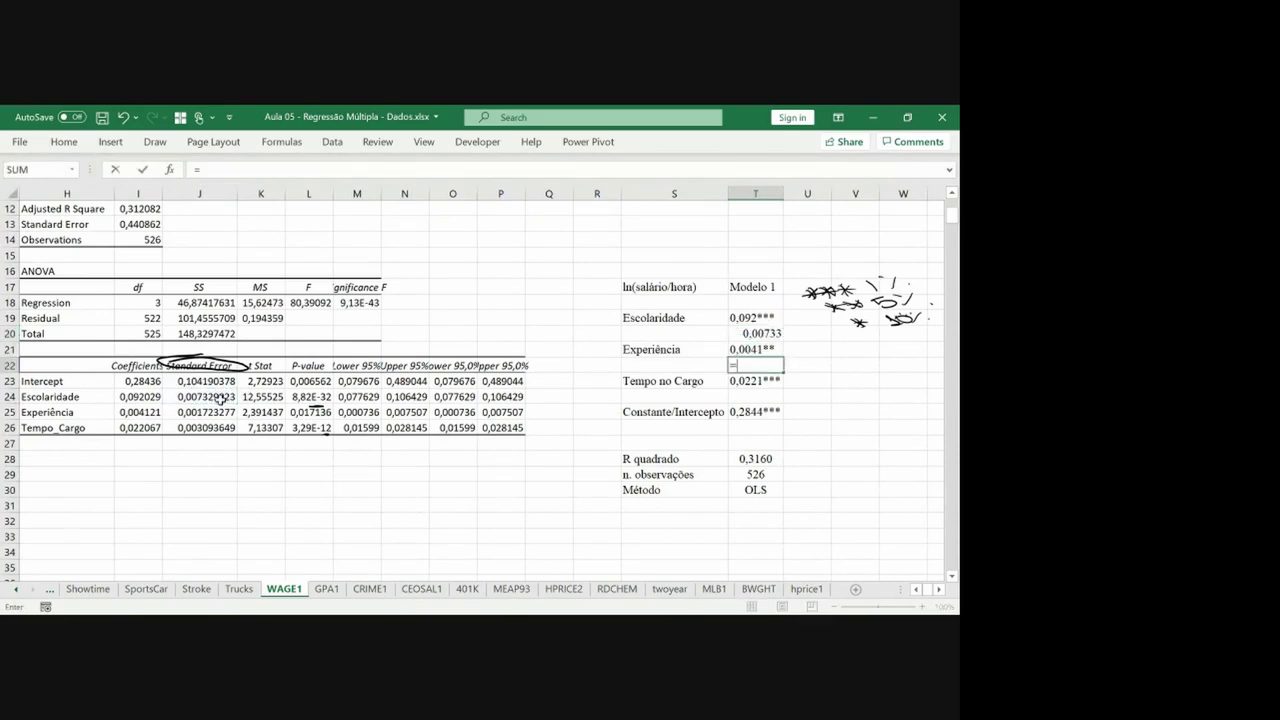
left_click(199, 409)
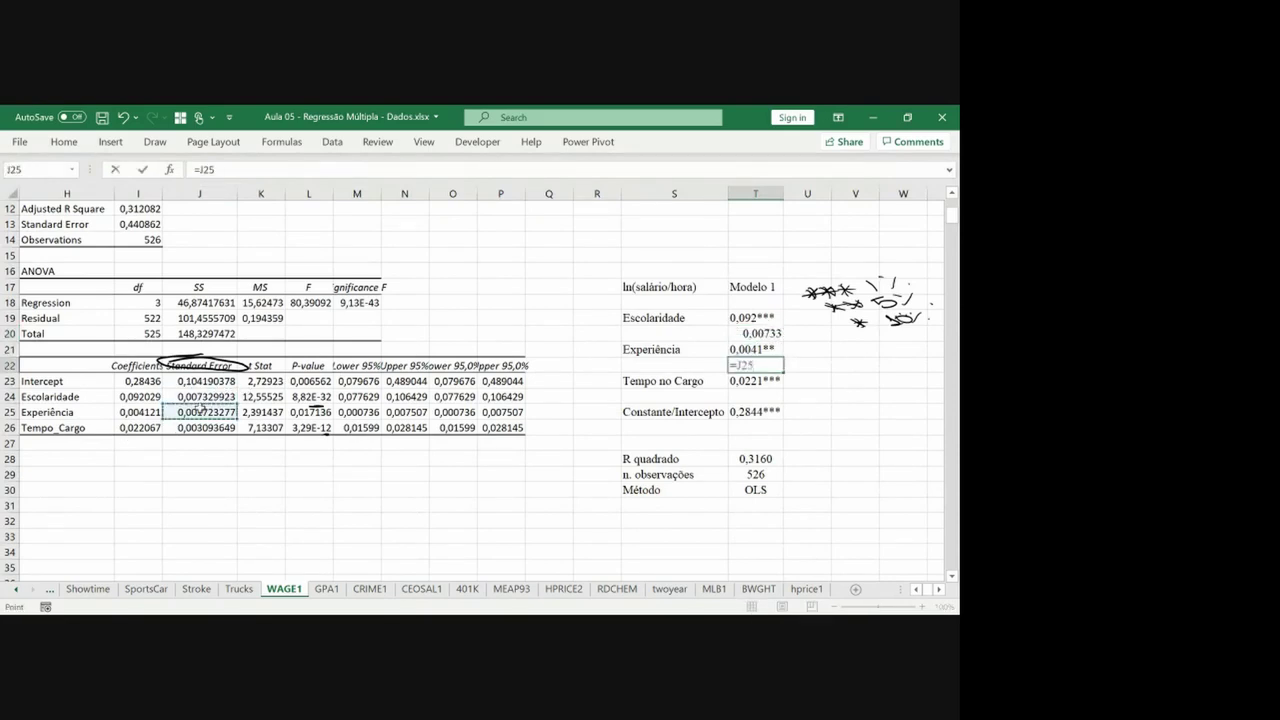
key("Return")
Link T24 to the Tempo_Cargo standard error in J26 and T26 to the Intercept standard error in J23.
key("Down")
type("=")
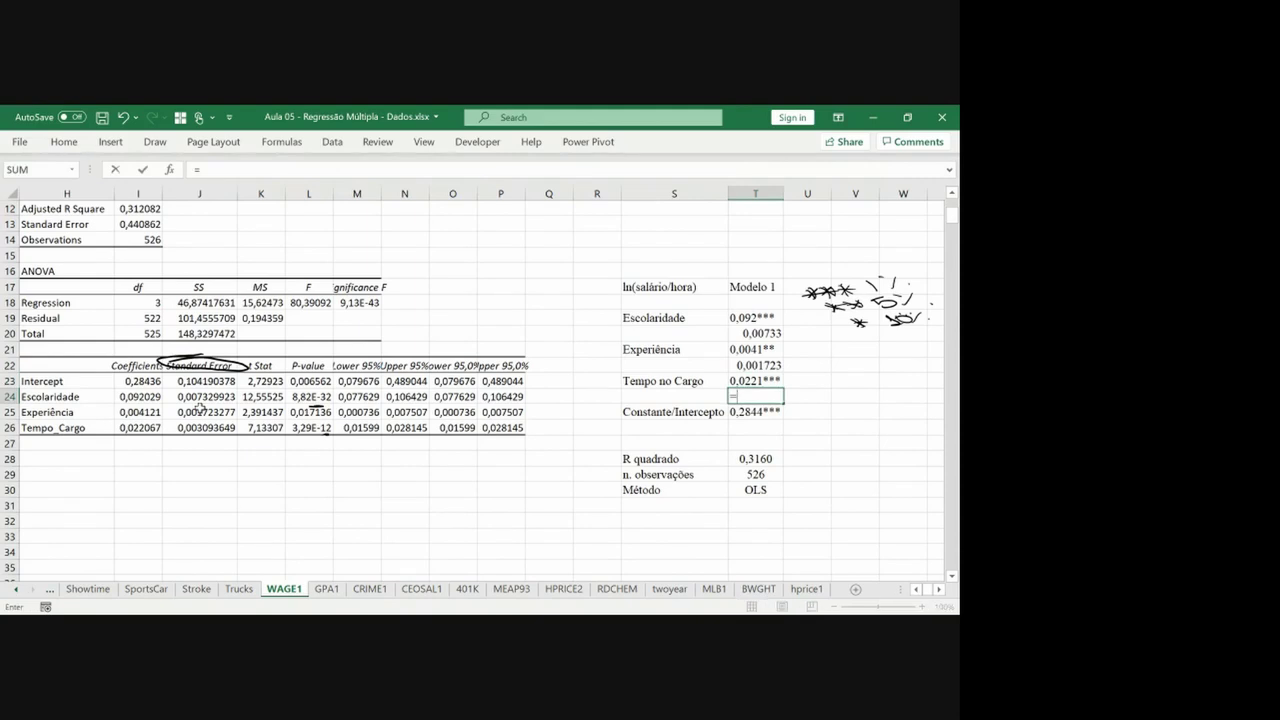
left_click(203, 428)
key("Return")
key("Down")
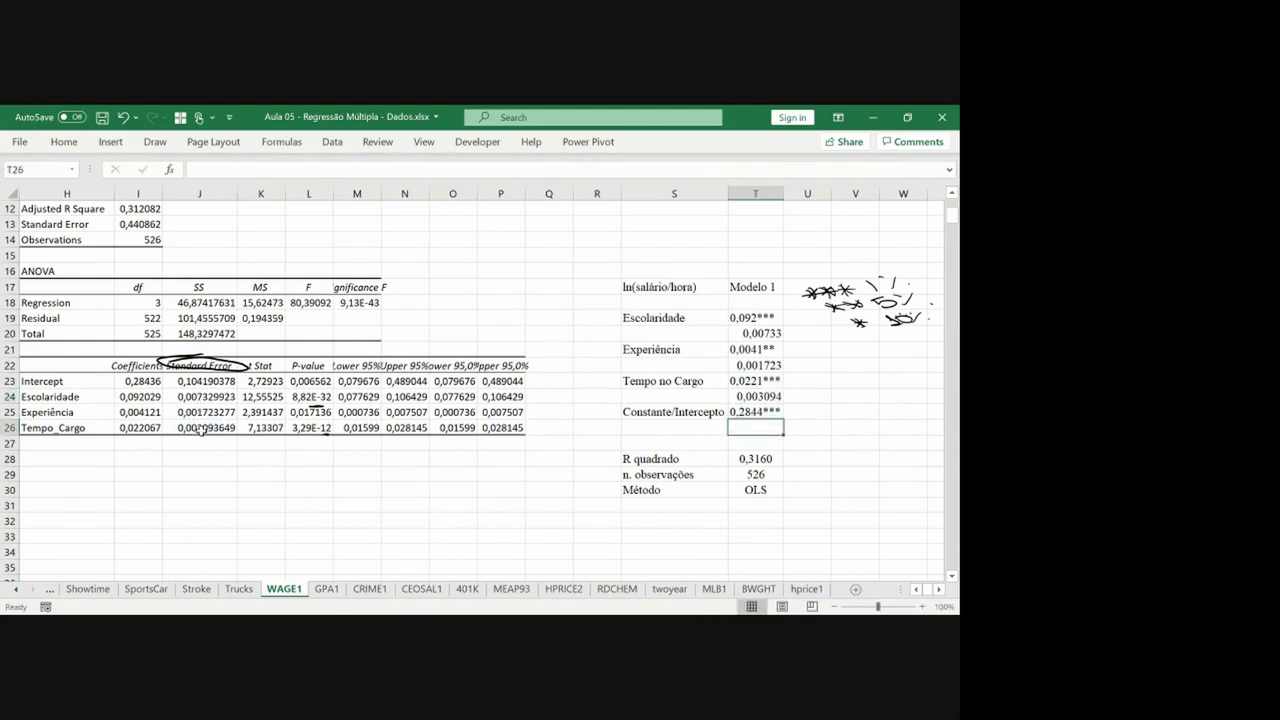
type("=")
left_click(193, 385)
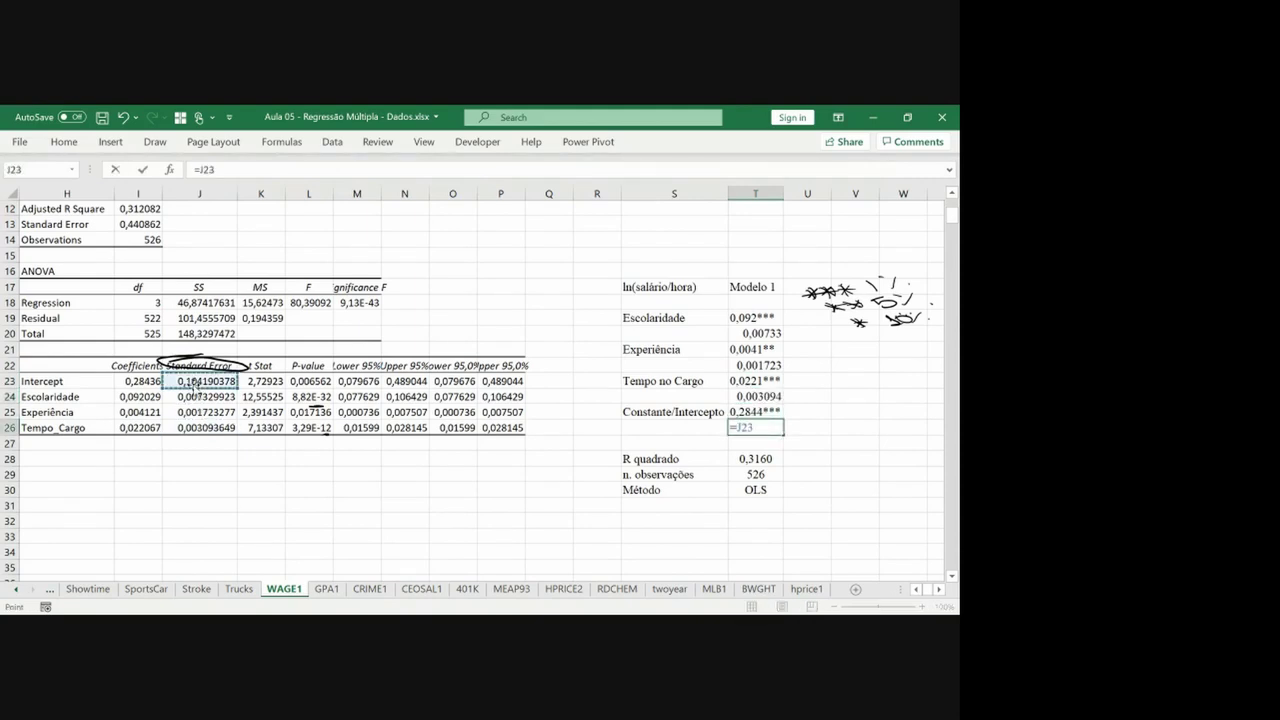
key("ctrl+Return")
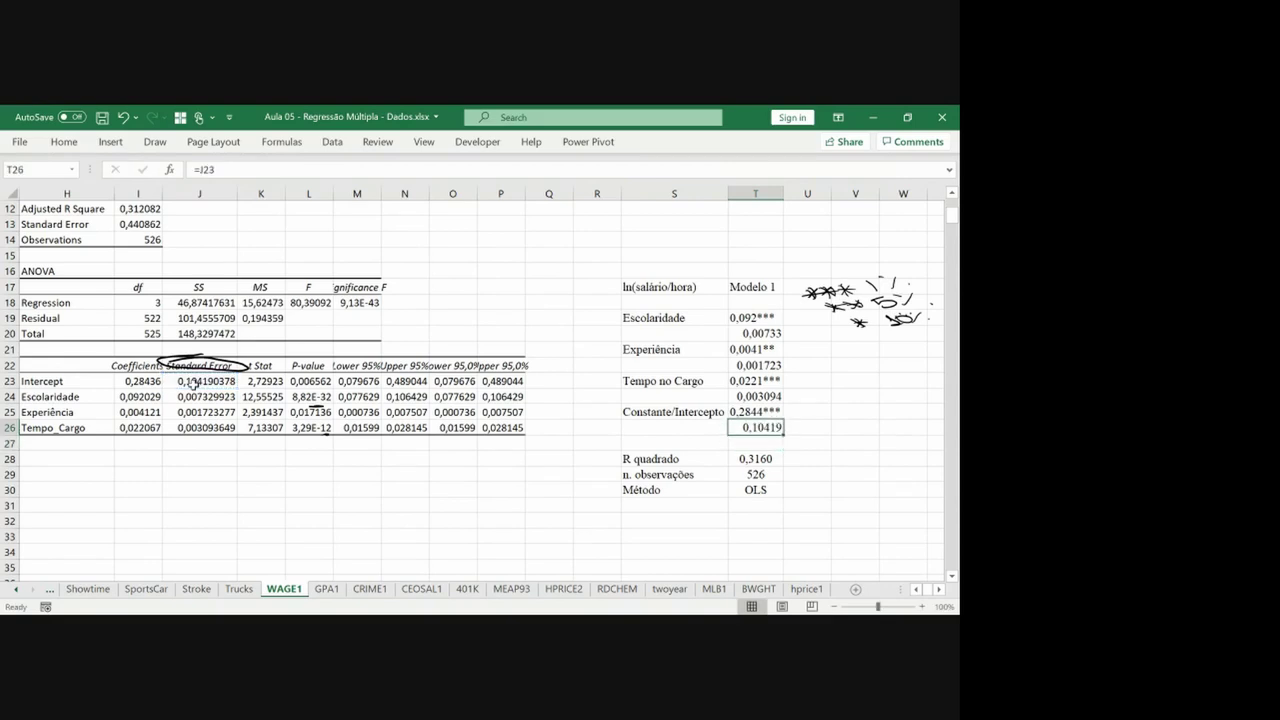
Make the results table header in S17:T17 bold and give it top and bottom borders.
key("alt+w")
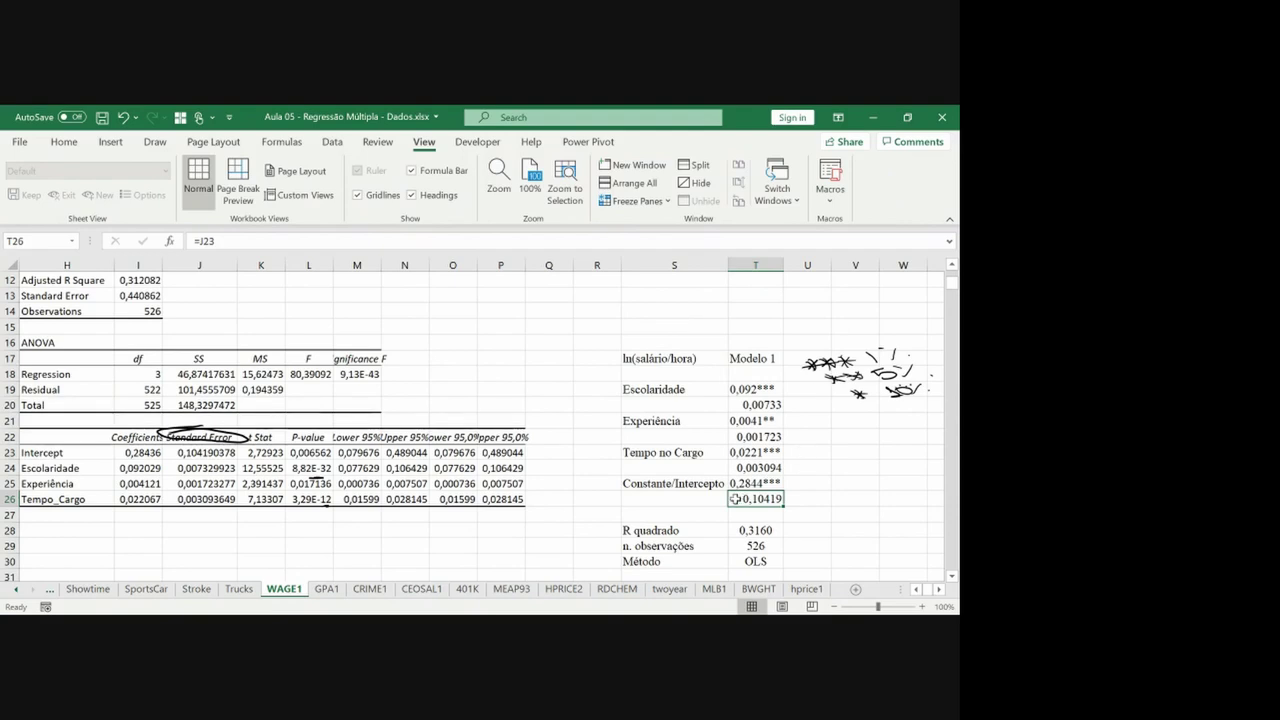
left_click(671, 356)
left_click_drag(671, 356, 755, 358)
key("ctrl+b")
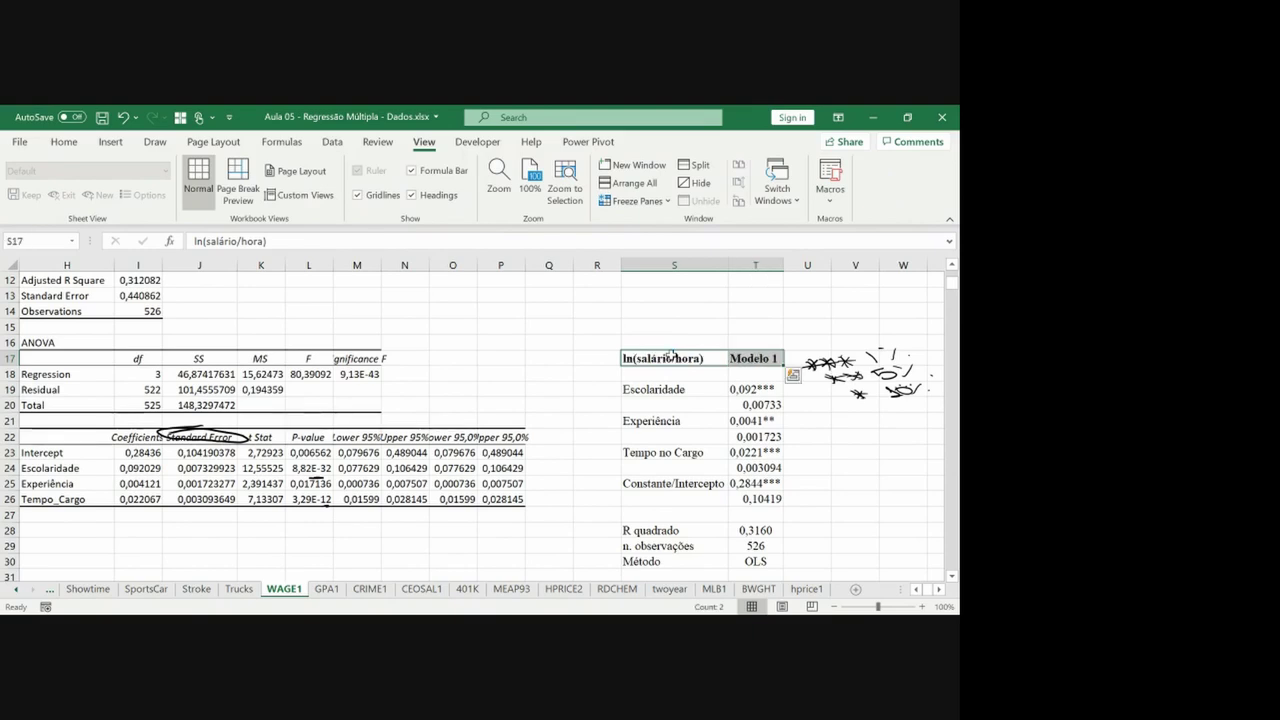
left_click(63, 142)
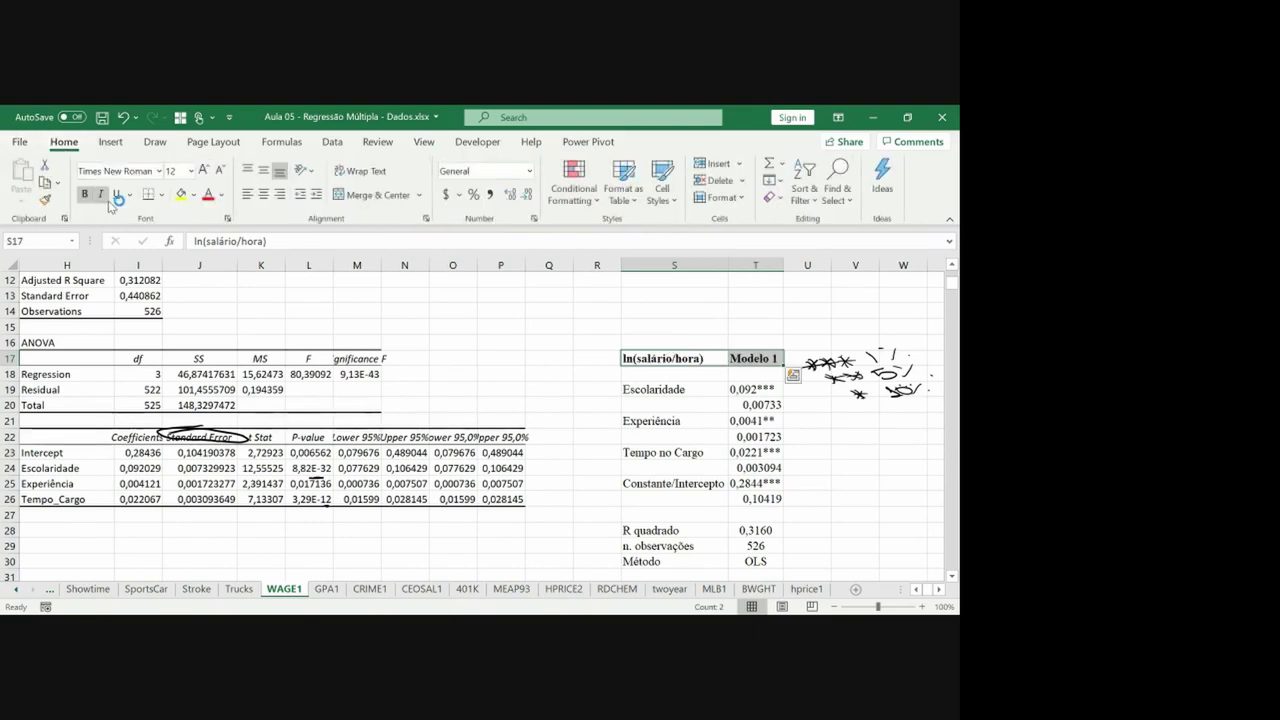
left_click(161, 195)
left_click(158, 262)
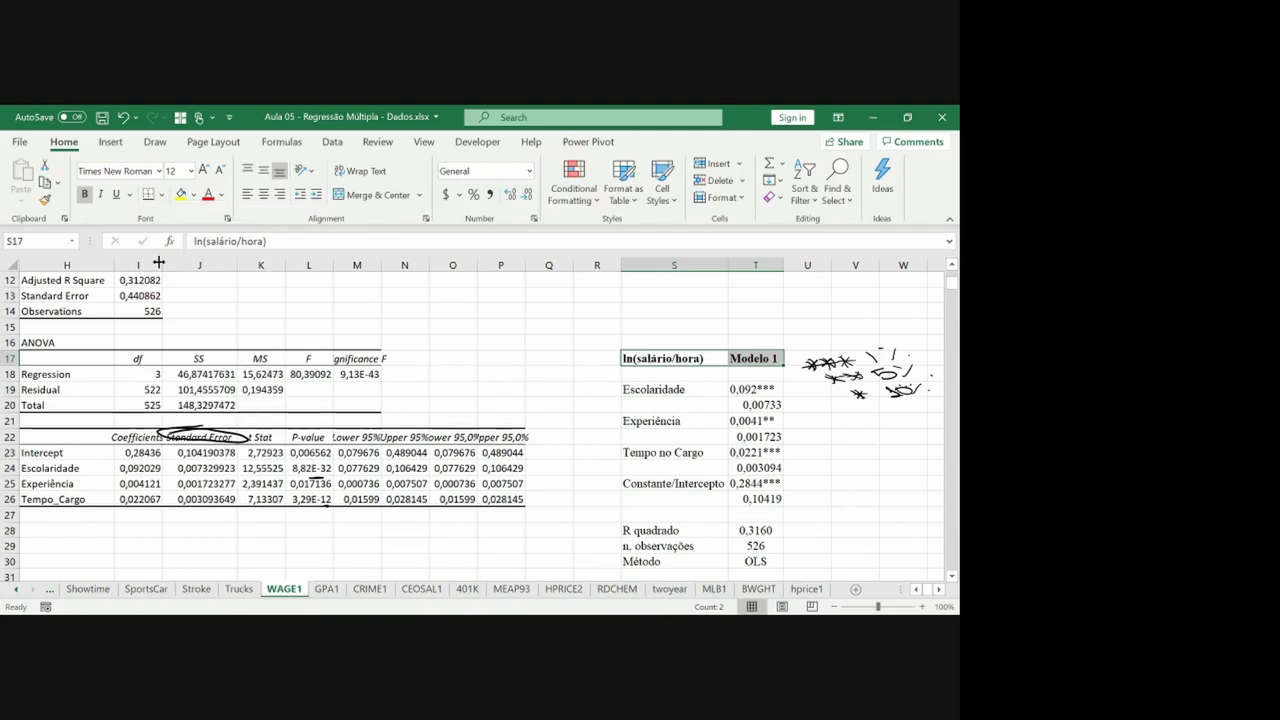
Fit column T to its contents and center the "Modelo 1" heading in T17.
double_click(784, 264)
left_click_drag(668, 358, 760, 358)
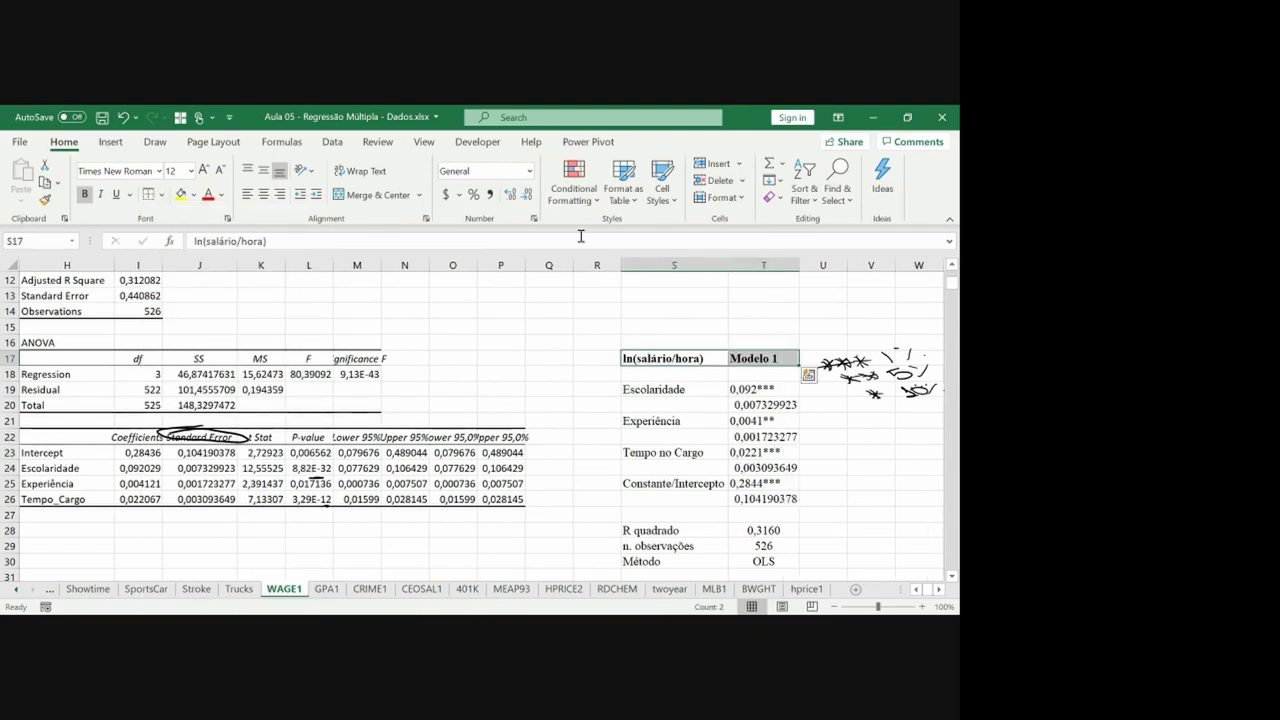
left_click(264, 195)
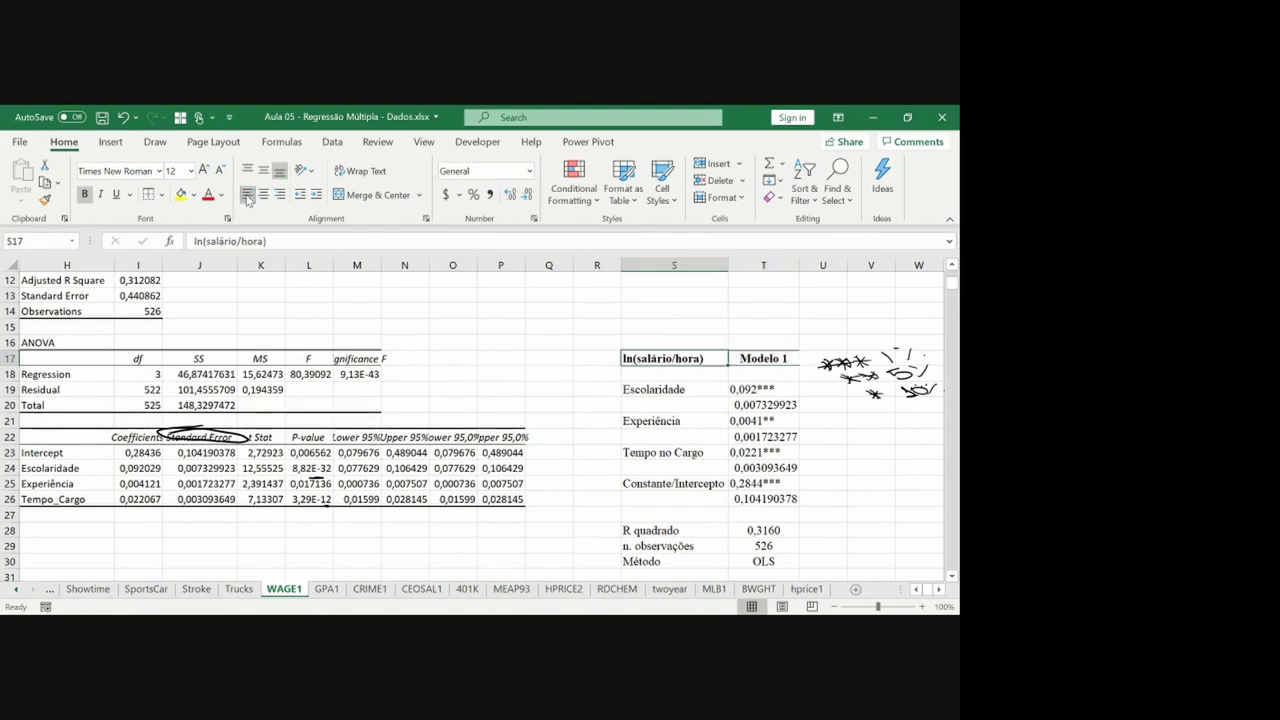
key("Right")
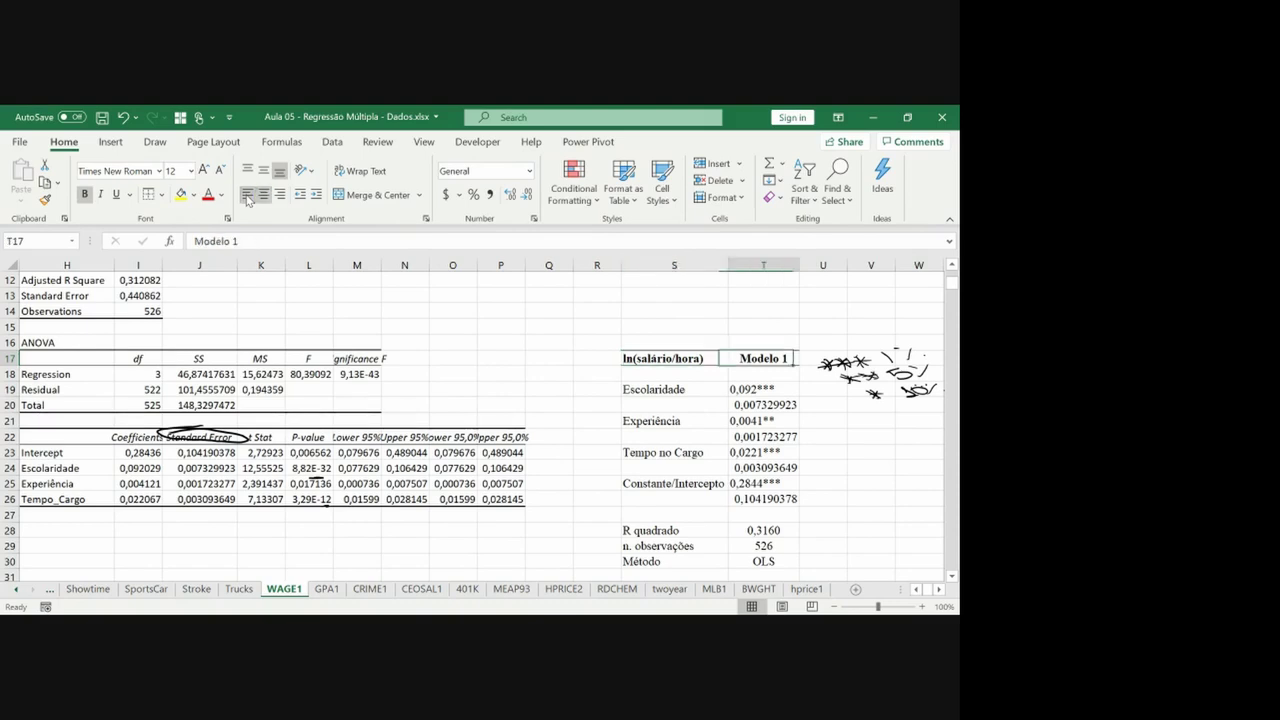
key("Down")
key("Down")
key("Down")
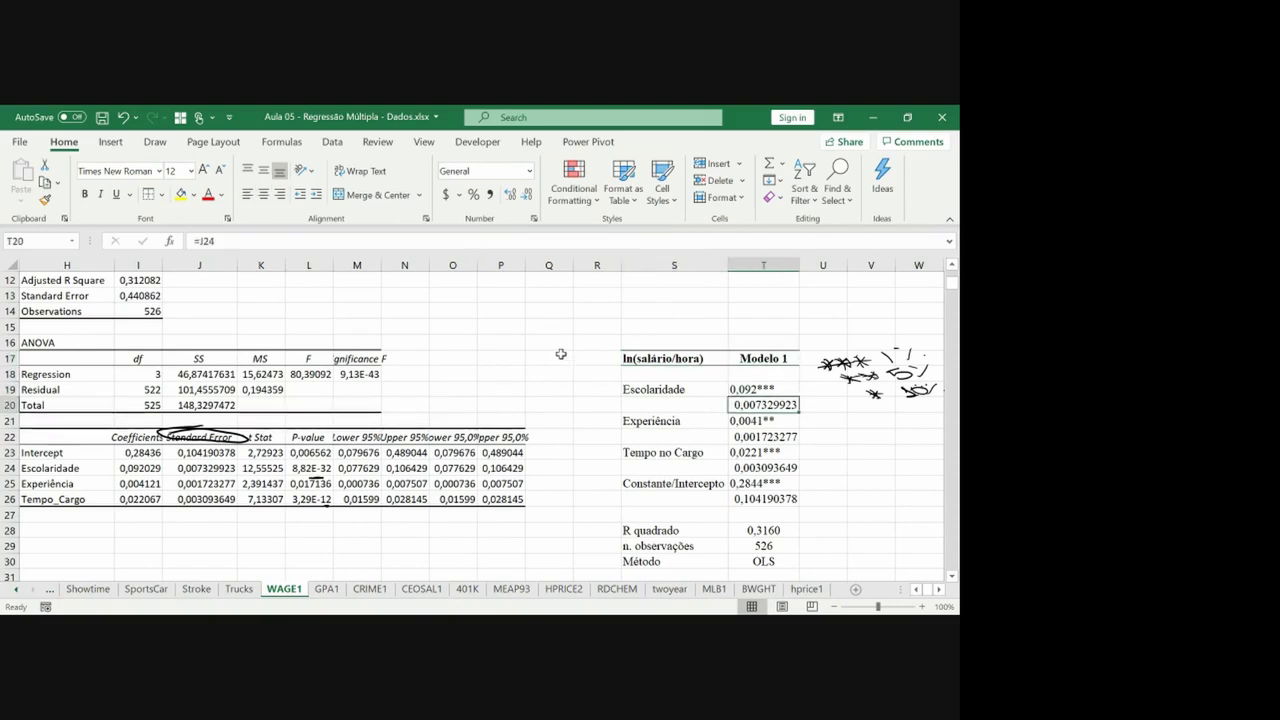
Shrink the empty spacer rows 18 and 27 by setting their font size to 2.
left_click(578, 372)
left_click(10, 374)
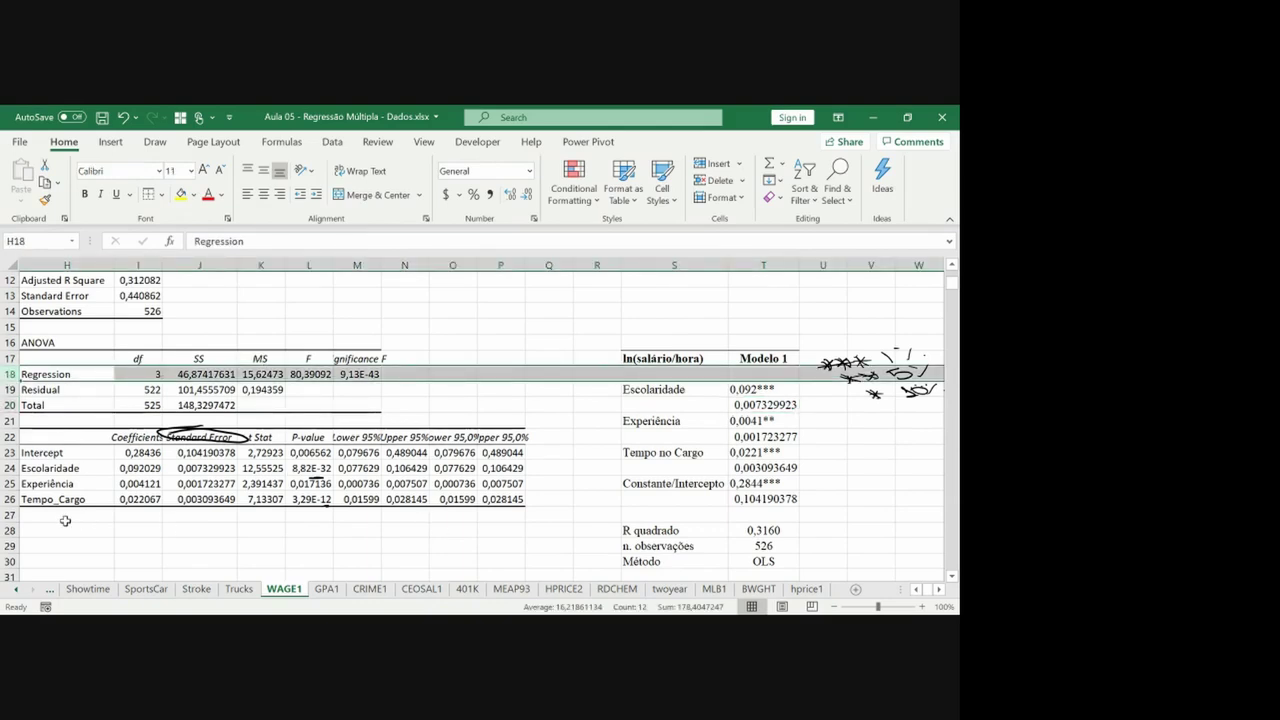
left_click(9, 530)
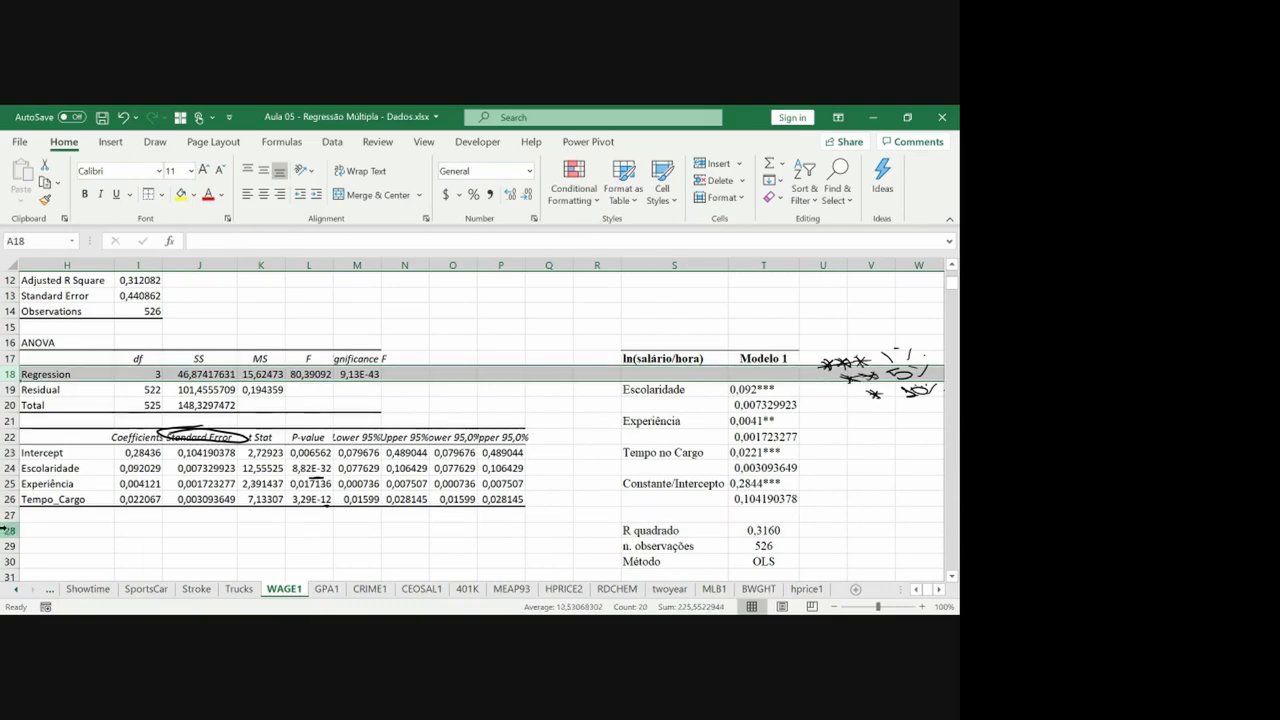
left_click(9, 514)
left_click(175, 171)
type("2")
key("Return")
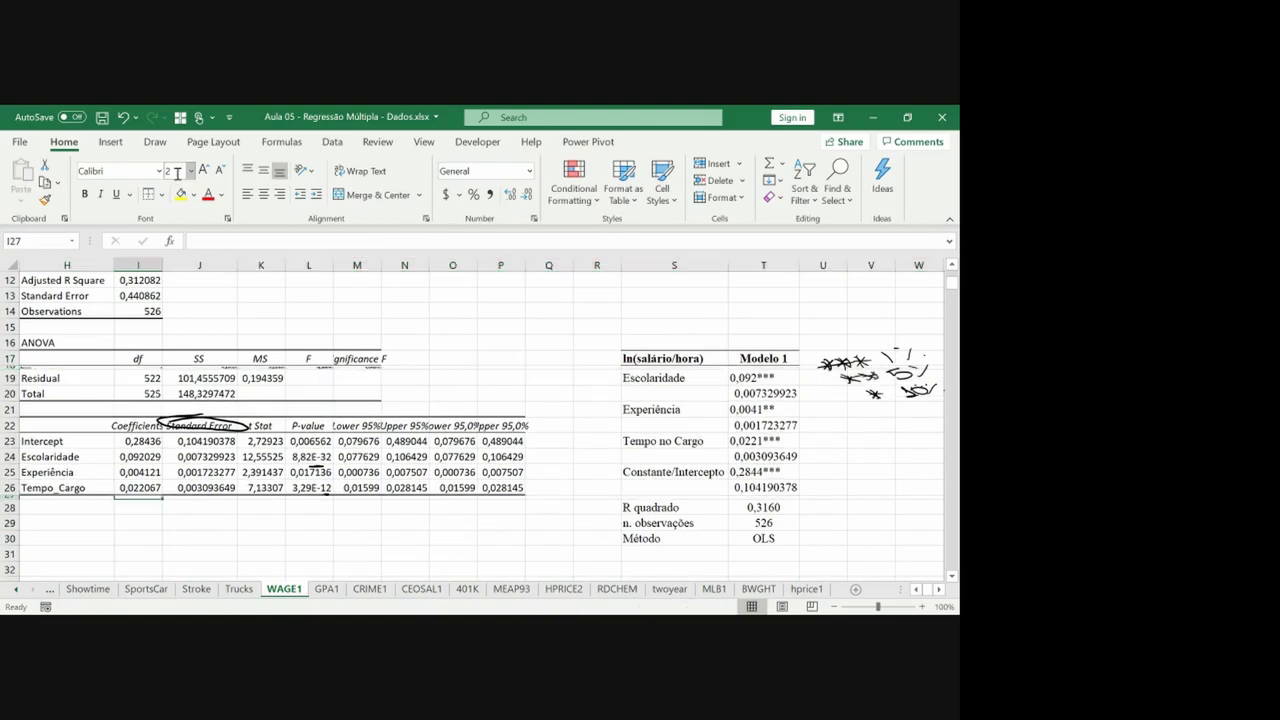
Add a thin top border to the R quadrado row, S28:T28, through the cell formatting dialog.
left_click(646, 507)
key("shift+Right")
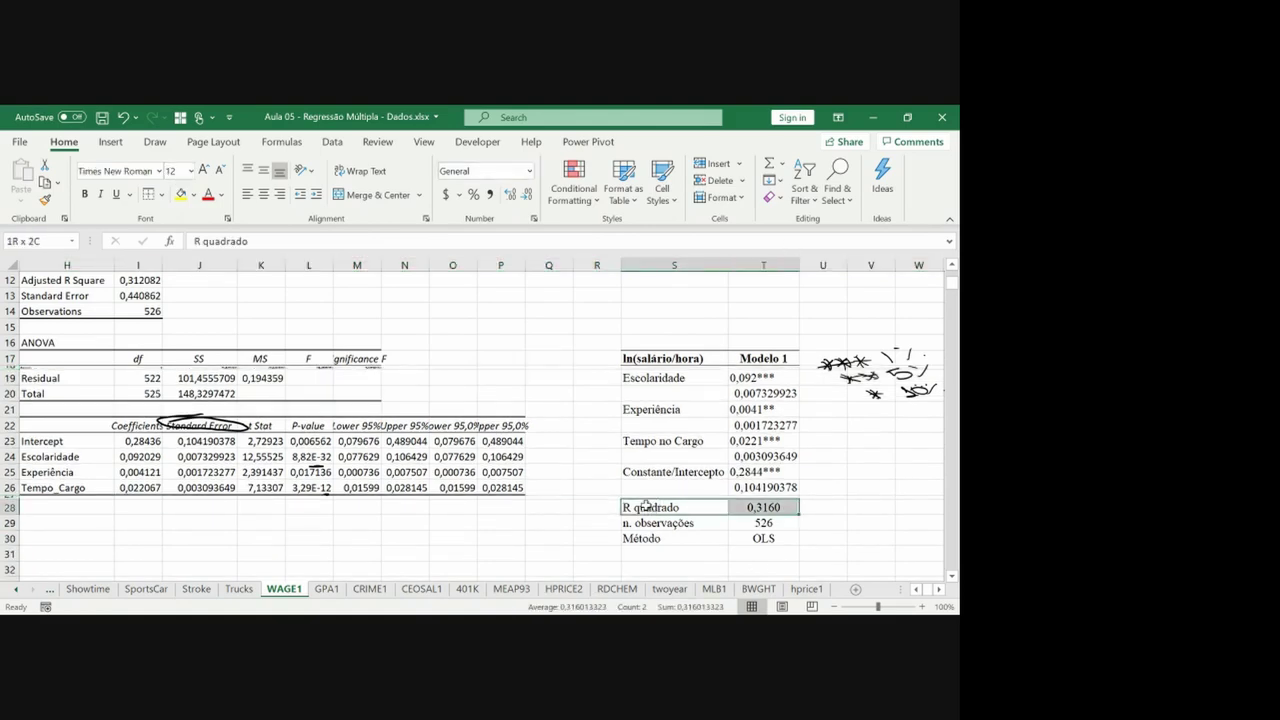
right_click(687, 508)
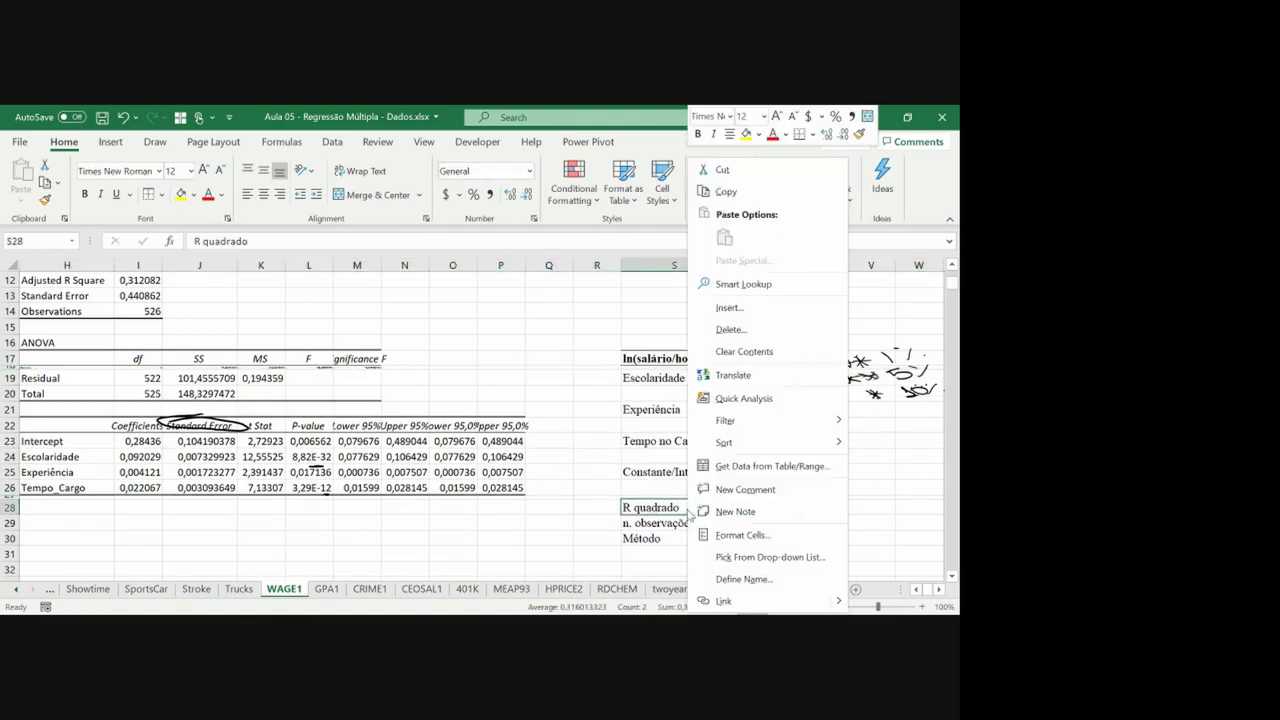
left_click(700, 535)
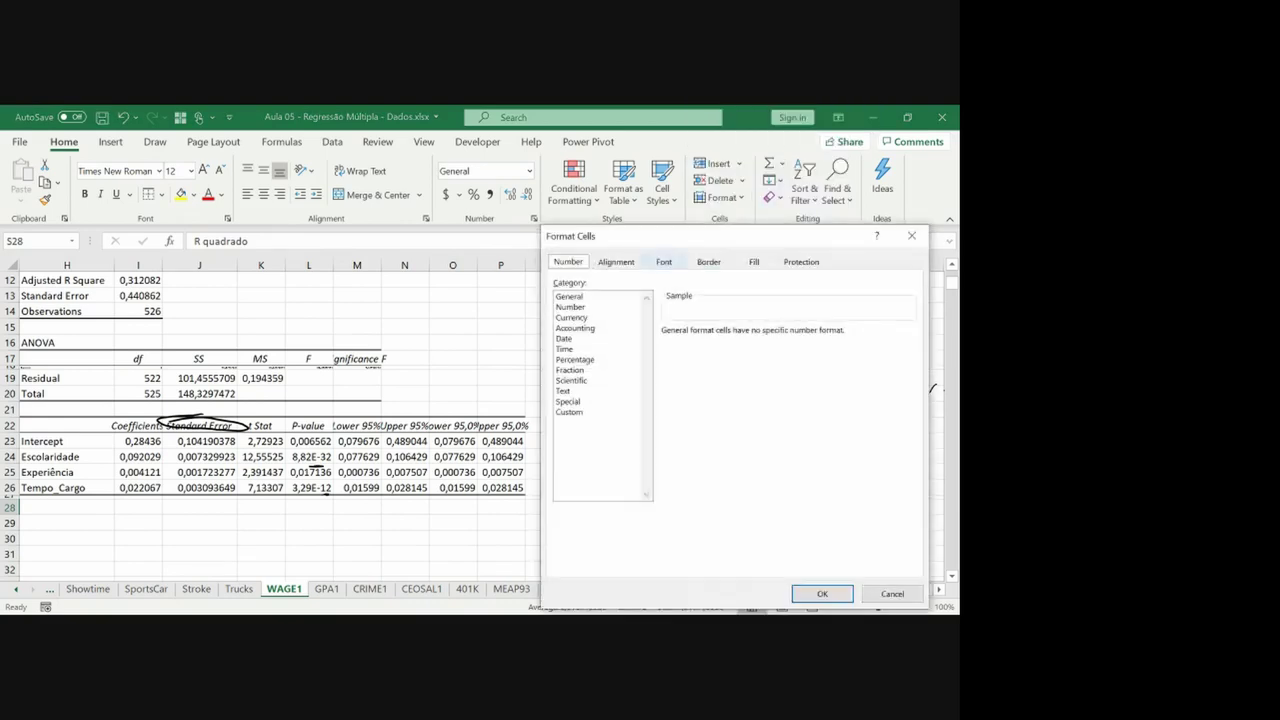
left_click(708, 261)
left_click(582, 340)
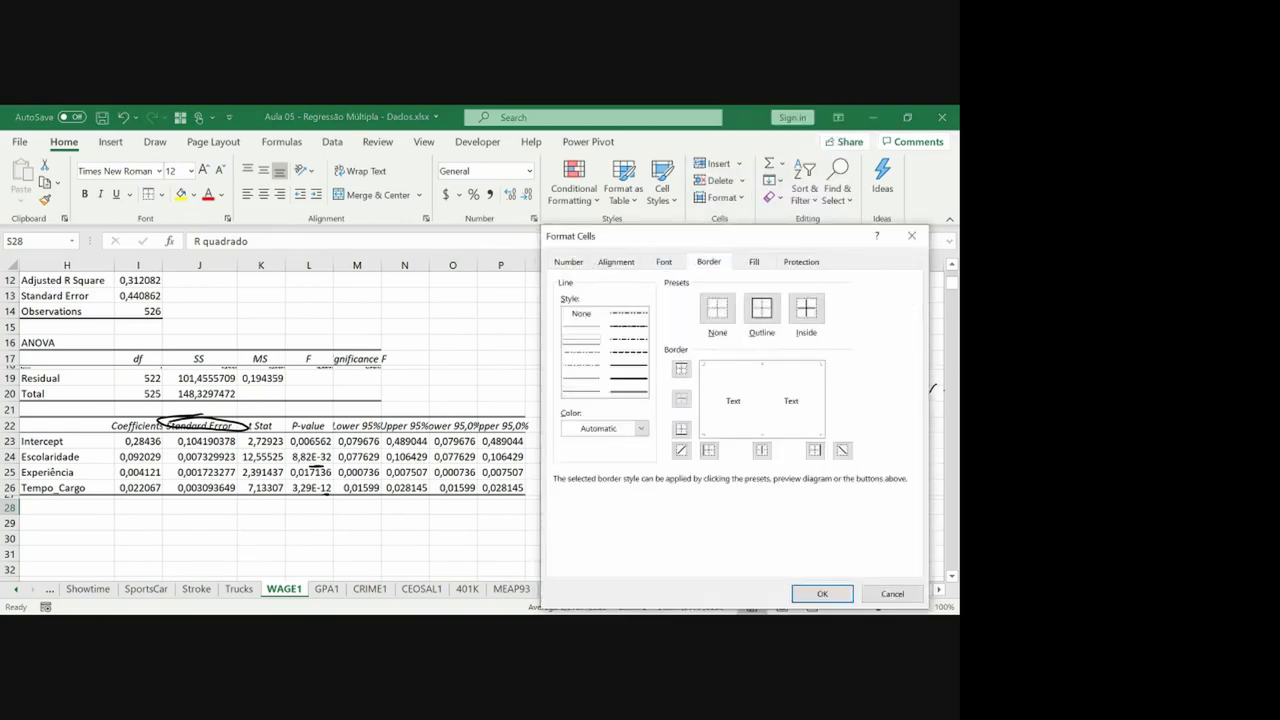
left_click(681, 368)
left_click(822, 593)
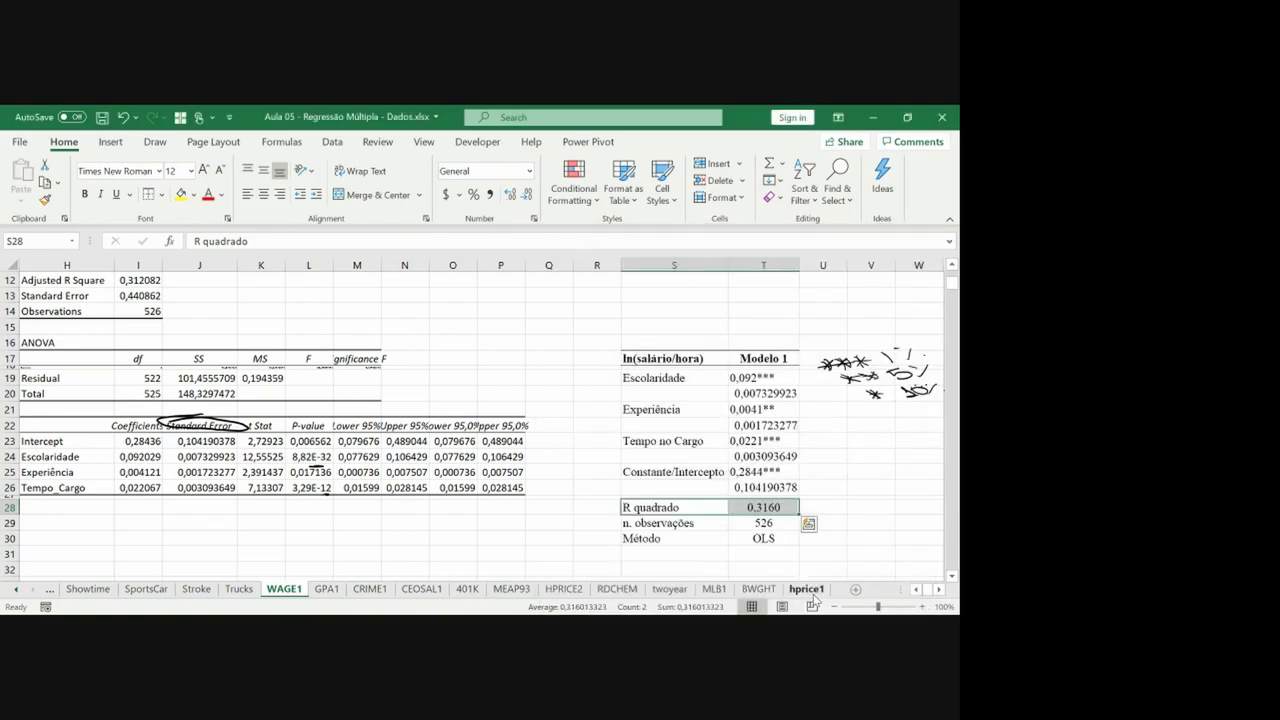
Hide the gridlines on the WAGE1 sheet.
left_click(424, 142)
left_click(358, 195)
left_click(815, 469)
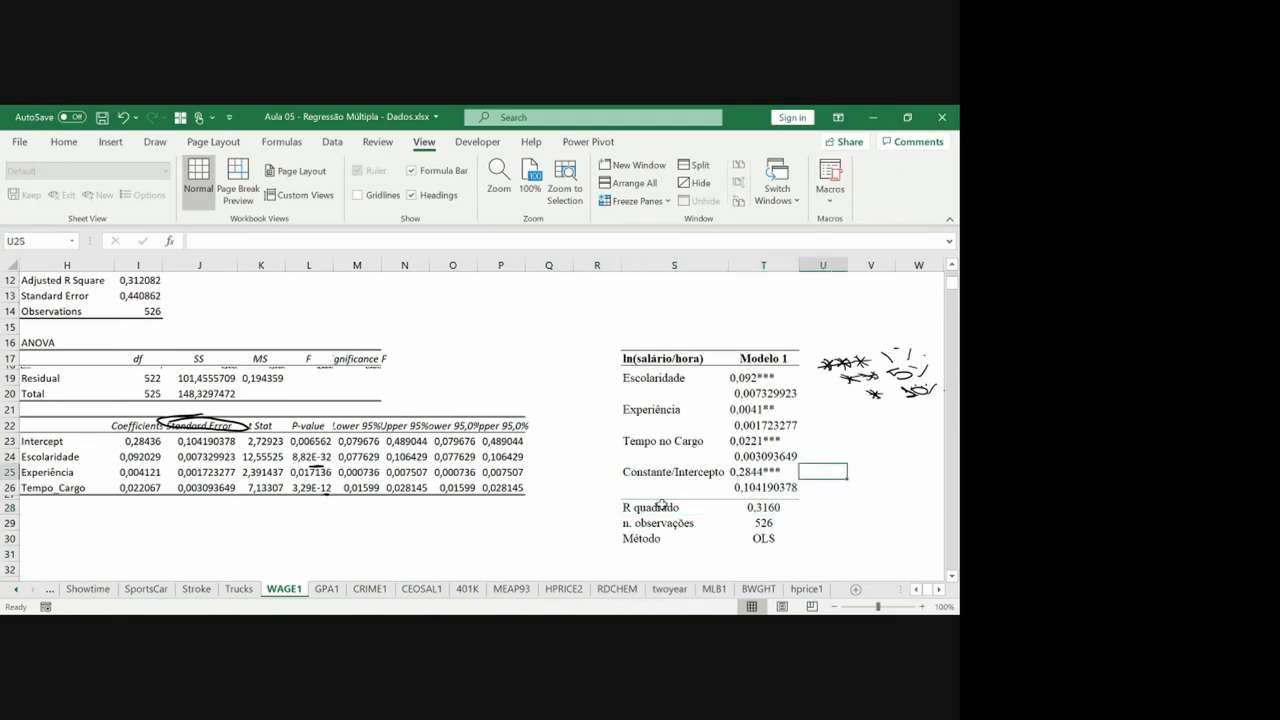
Left-align the coefficients and standard errors in T19:T26.
left_click(775, 379)
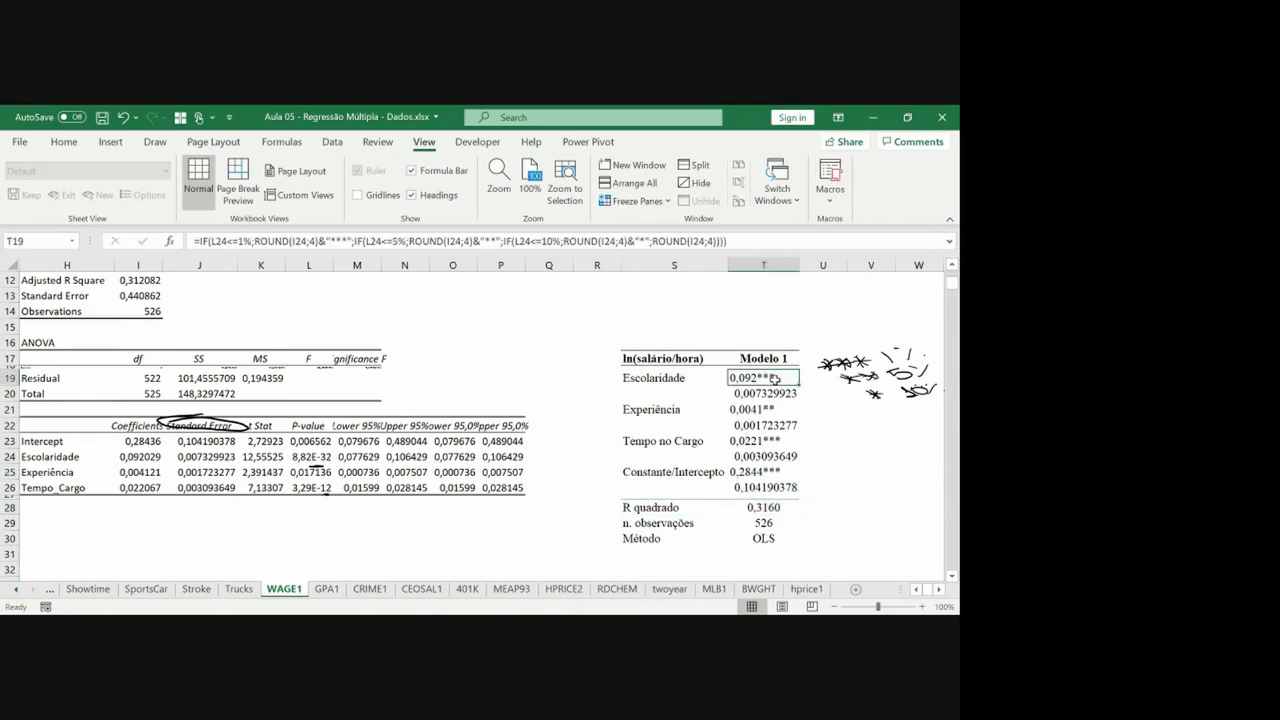
left_click_drag(775, 379, 765, 488)
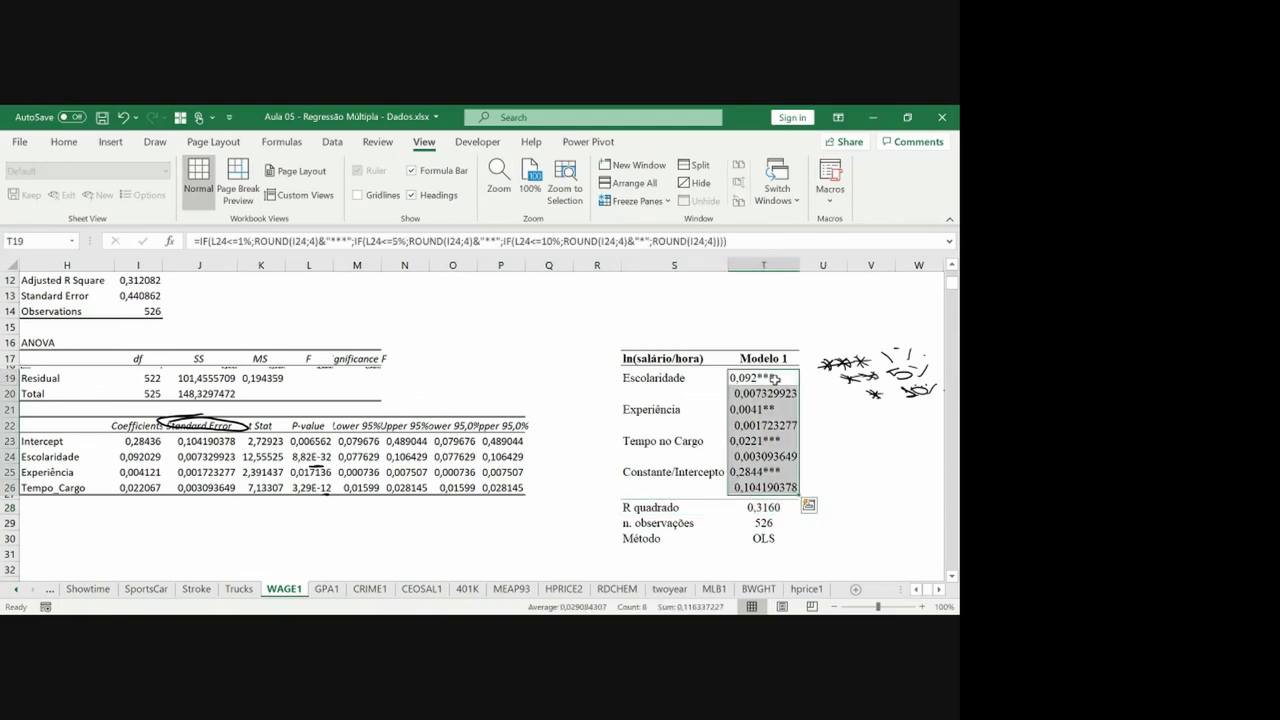
left_click(63, 142)
left_click(247, 194)
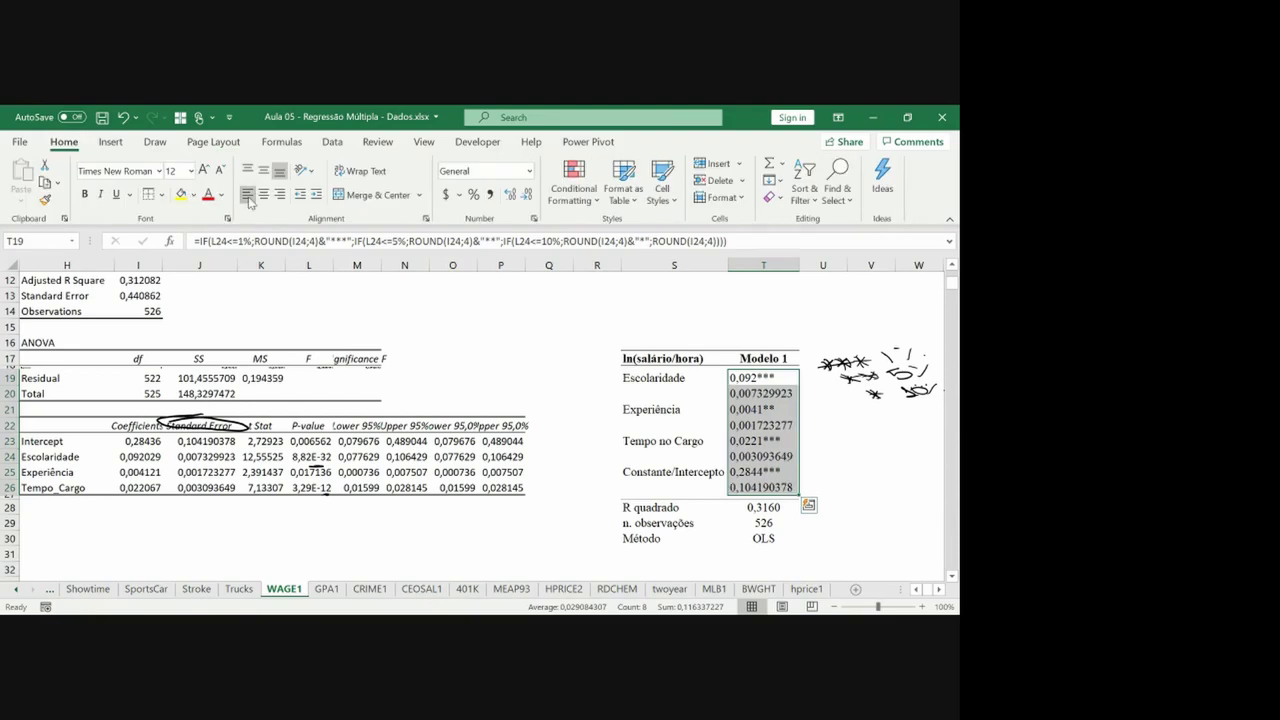
left_click(745, 396)
left_click(755, 425, "ctrl")
left_click(755, 456, "ctrl")
left_click(757, 486, "ctrl")
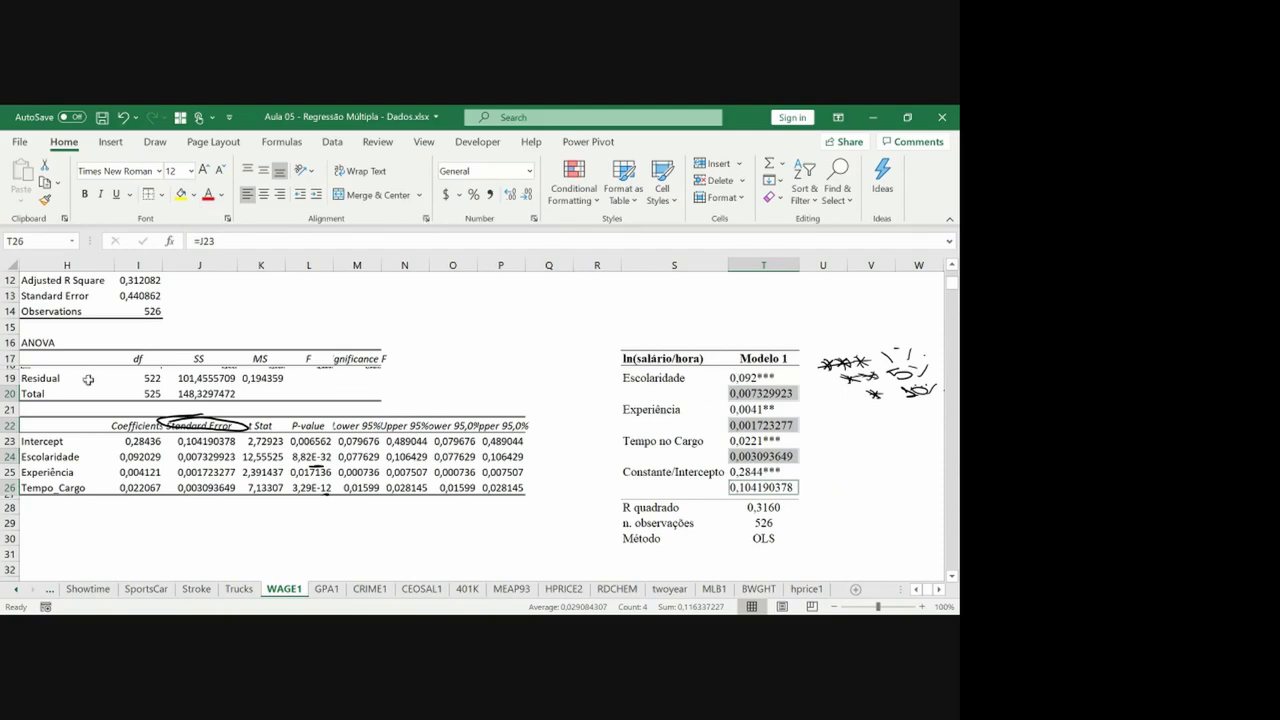
Set the standard error rows 20, 22, 24 and 26 to font size 9 and italic.
left_click(10, 393)
left_click(10, 425, "ctrl")
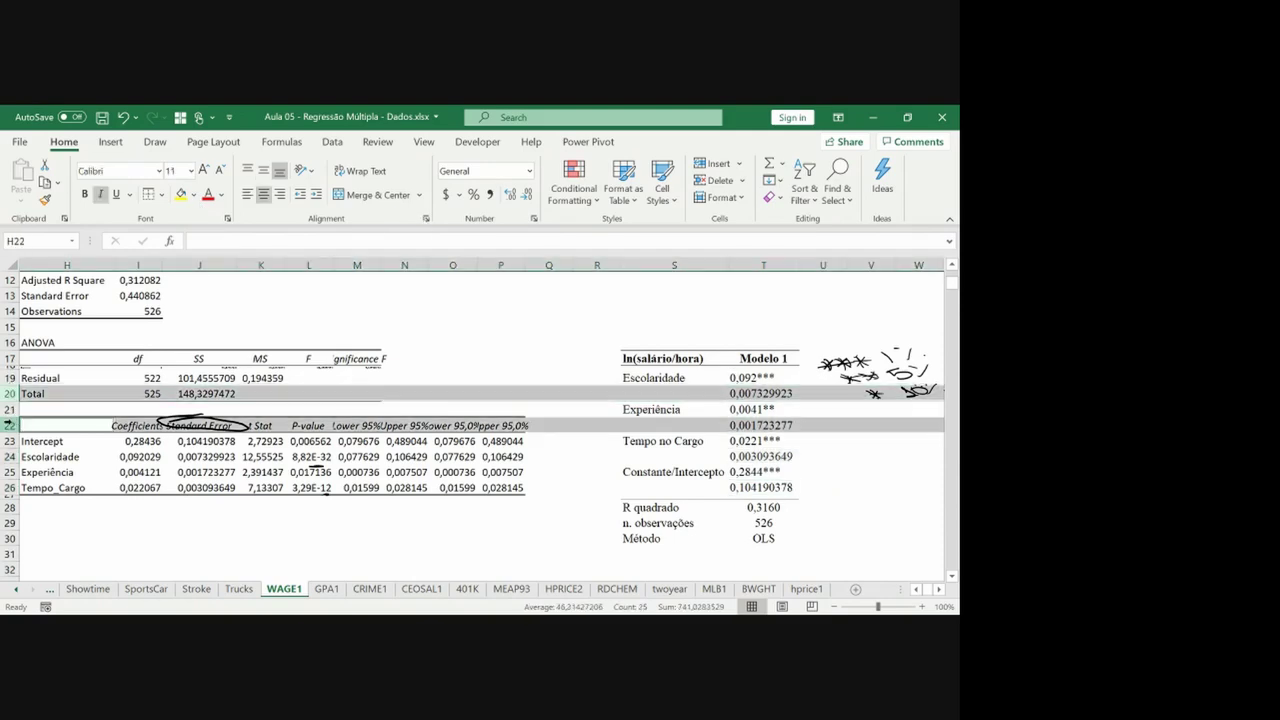
left_click_drag(8, 463, 8, 463)
left_click(8, 471, "ctrl")
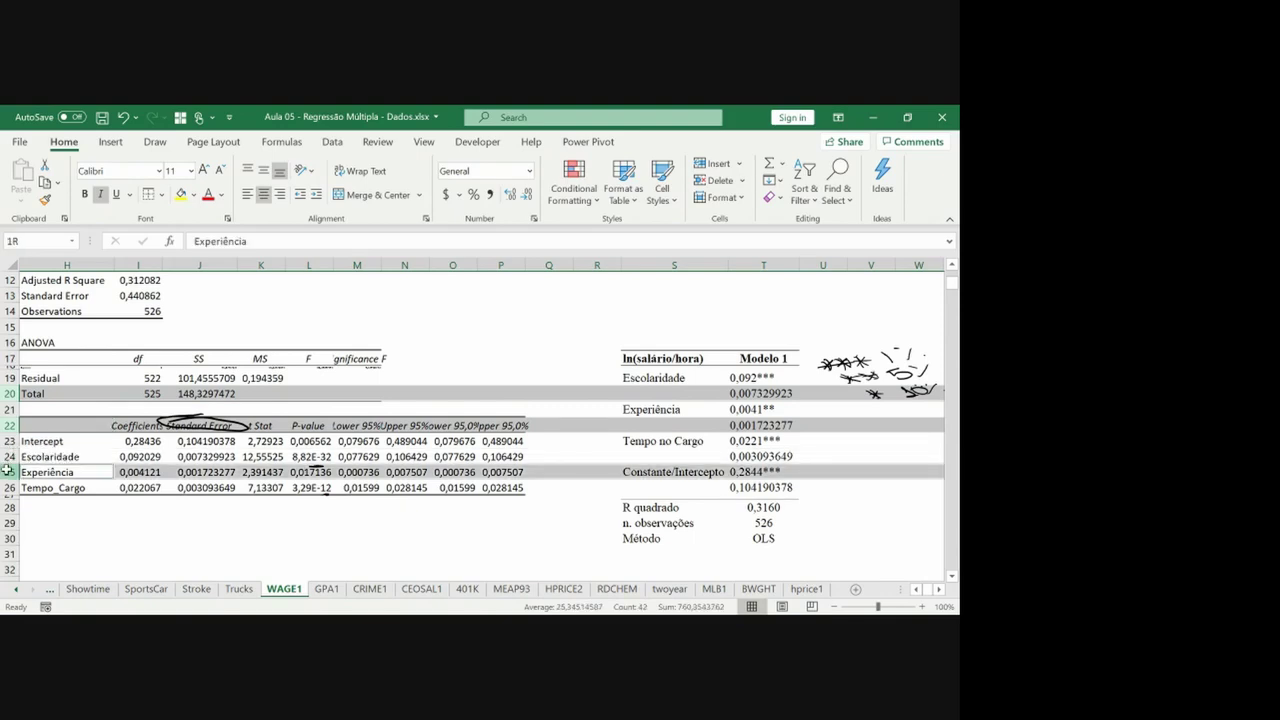
left_click(6, 471, "ctrl")
left_click_drag(6, 462, 6, 462)
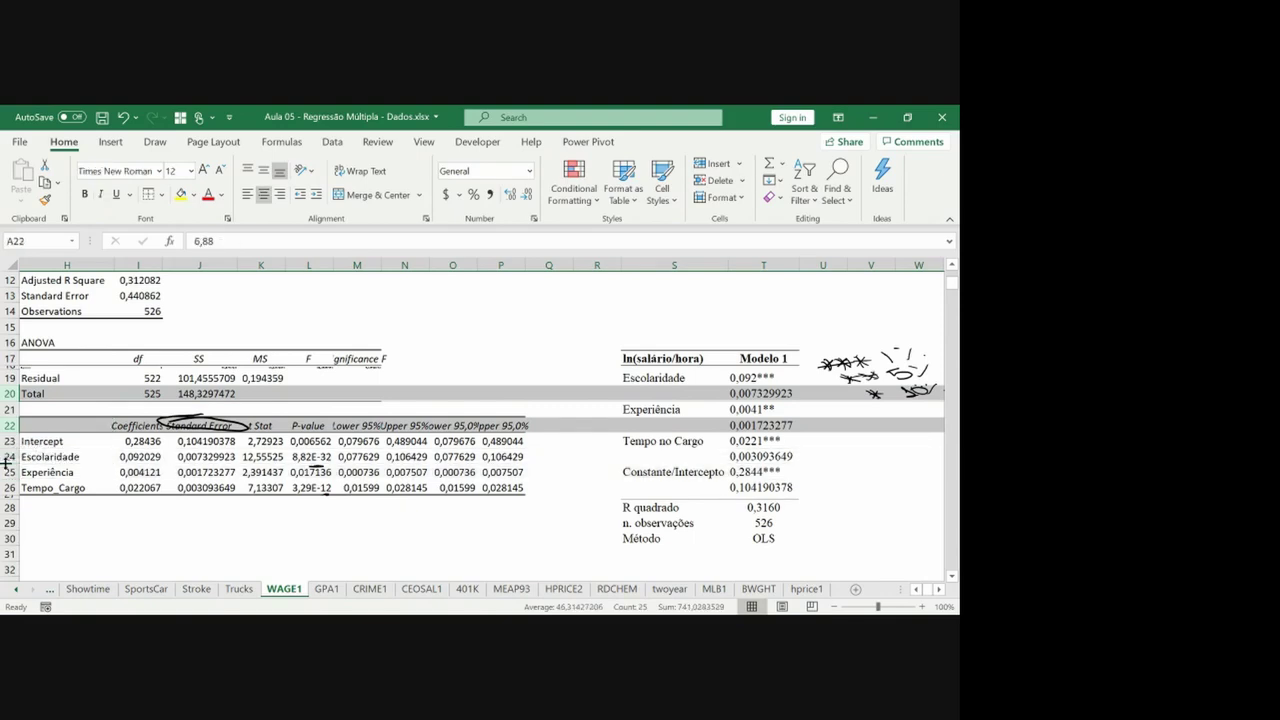
left_click(6, 456)
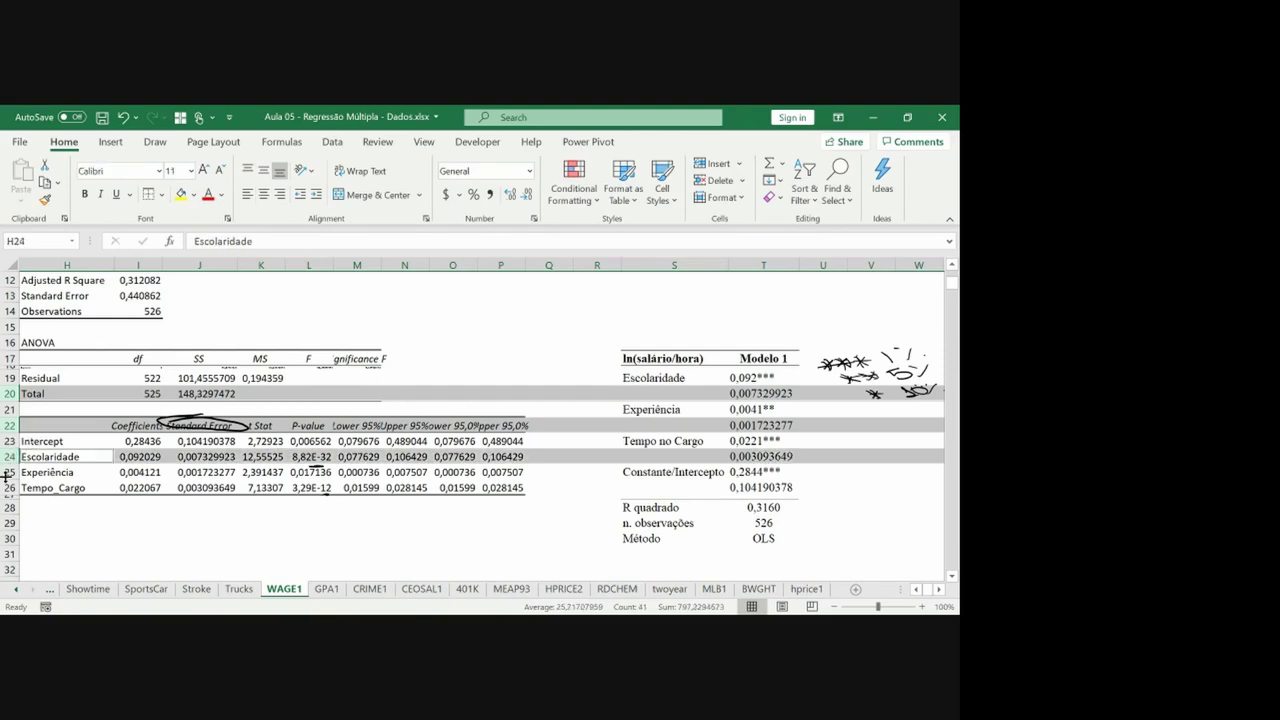
left_click(7, 488, "ctrl")
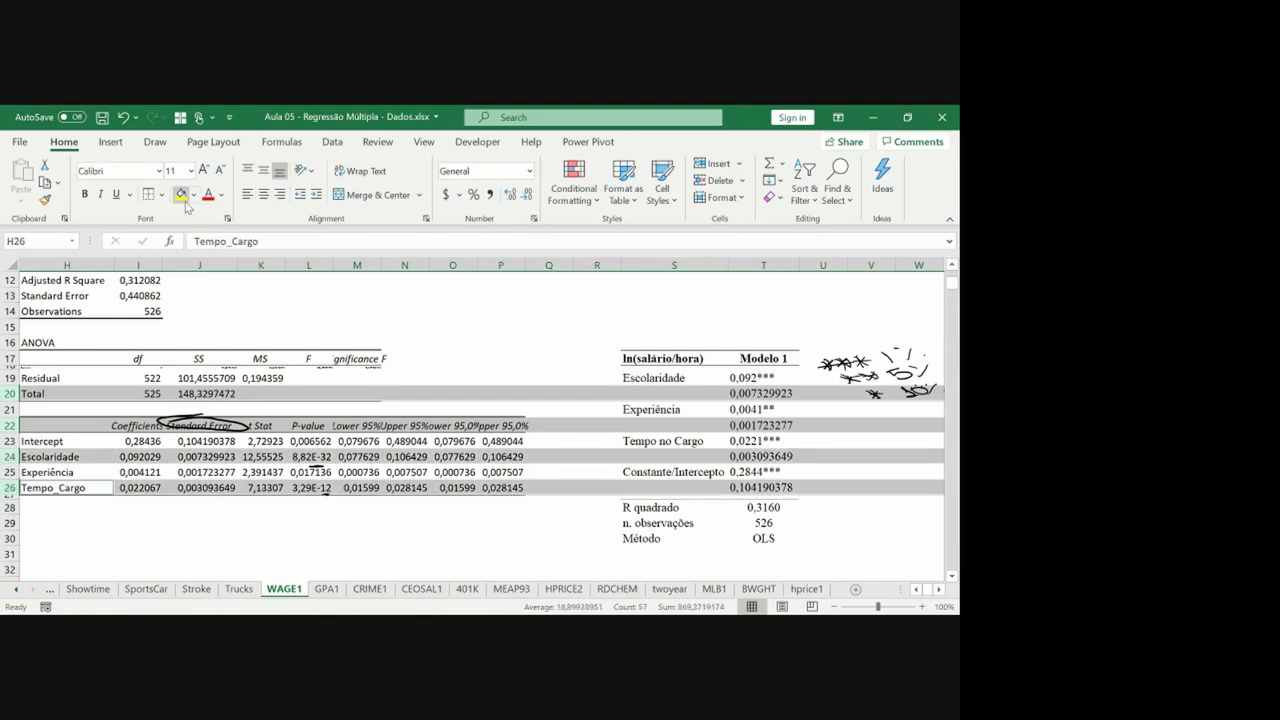
left_click(176, 171)
type("9")
key("Return")
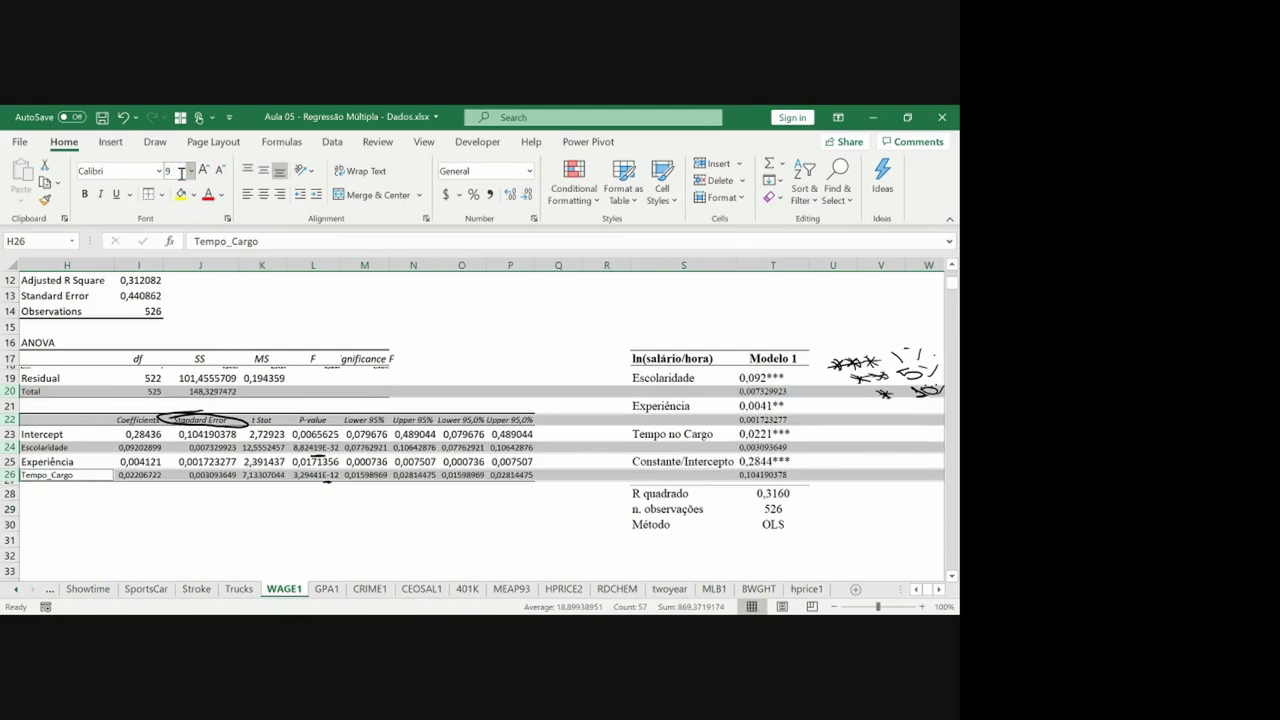
key("ctrl+i")
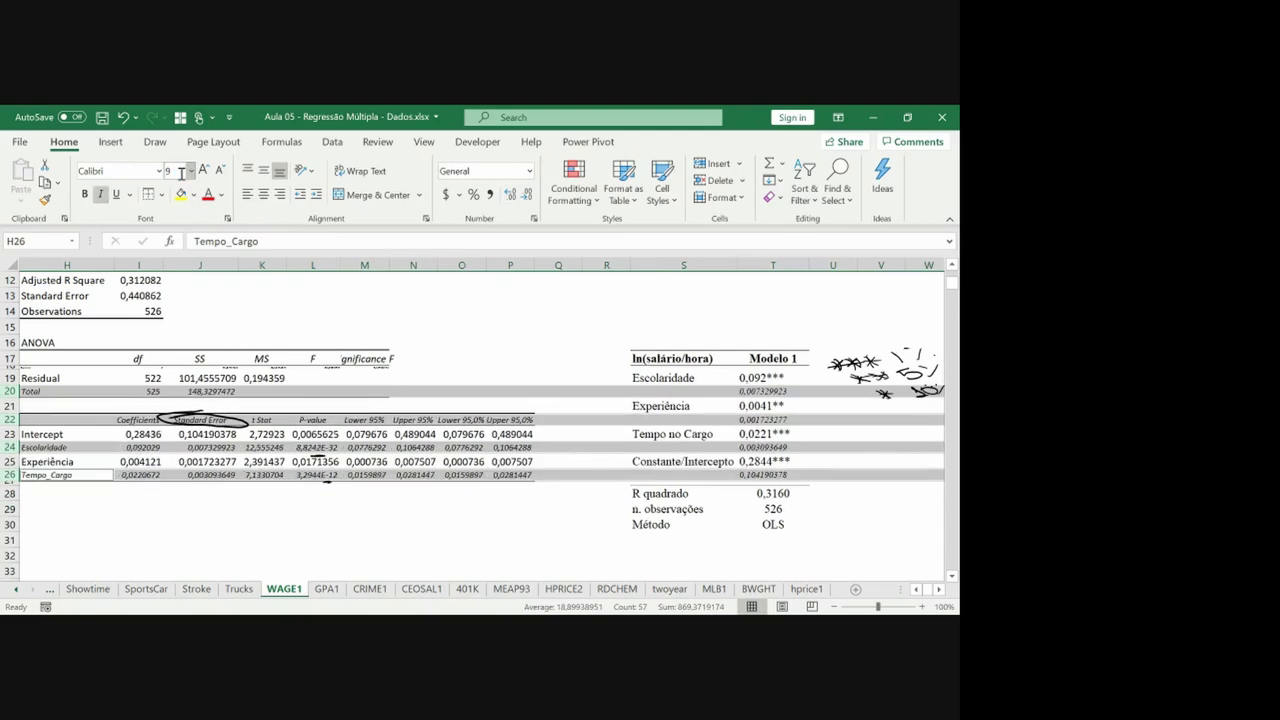
Center the standard errors in T20, T22, T24 and T26 and show them with four decimal places.
left_click(777, 392)
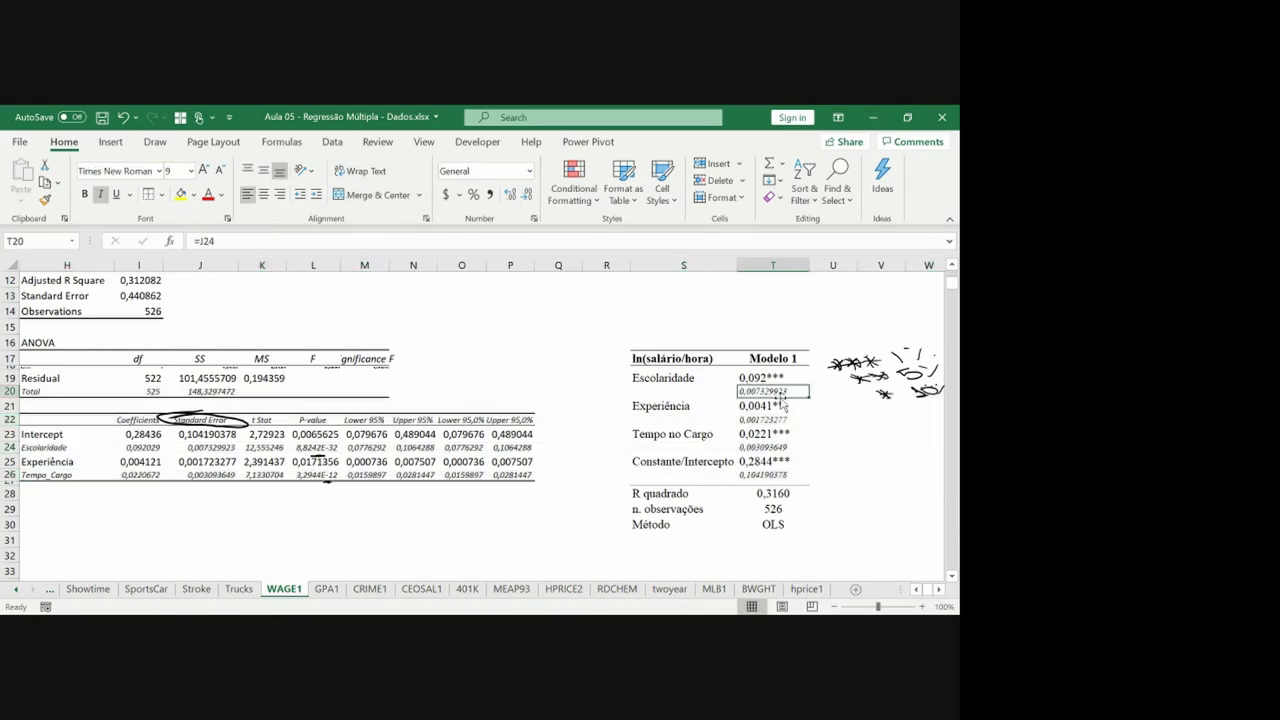
left_click(775, 420, "ctrl")
left_click(765, 449, "ctrl")
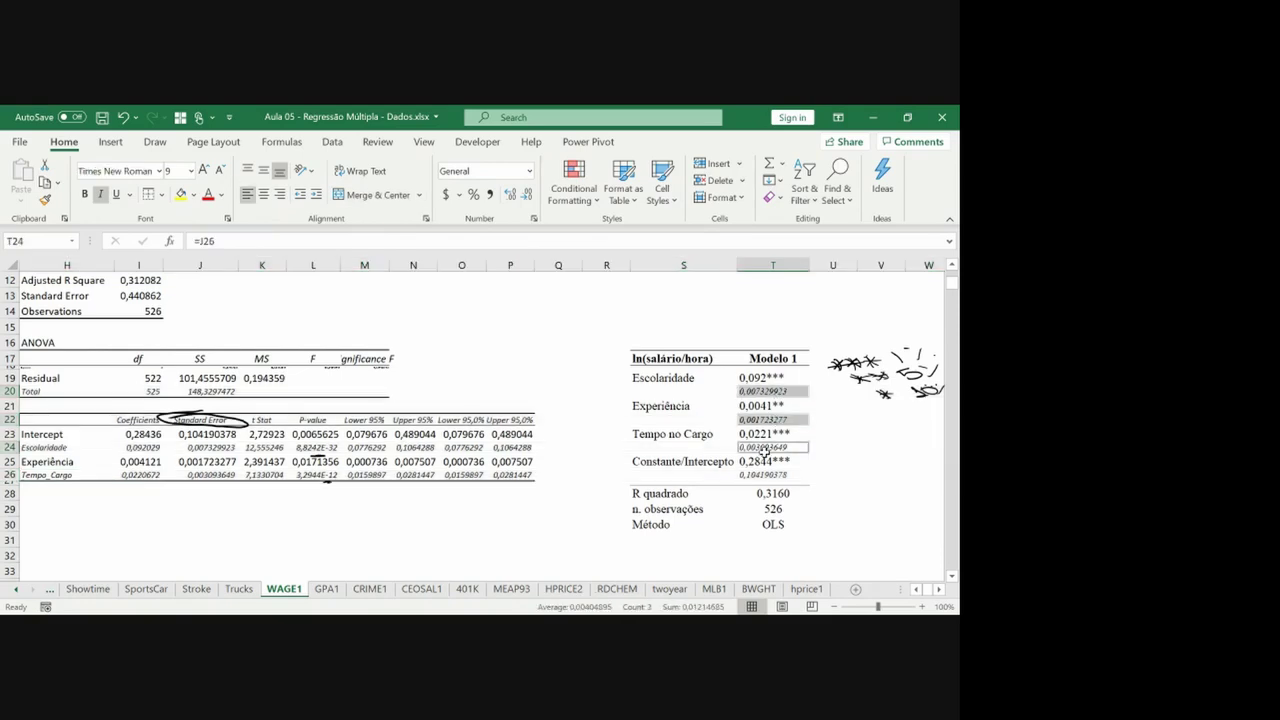
left_click(763, 475, "ctrl")
left_click(263, 194)
left_click(527, 195)
left_click(527, 195)
left_click(527, 195)
left_click(527, 195)
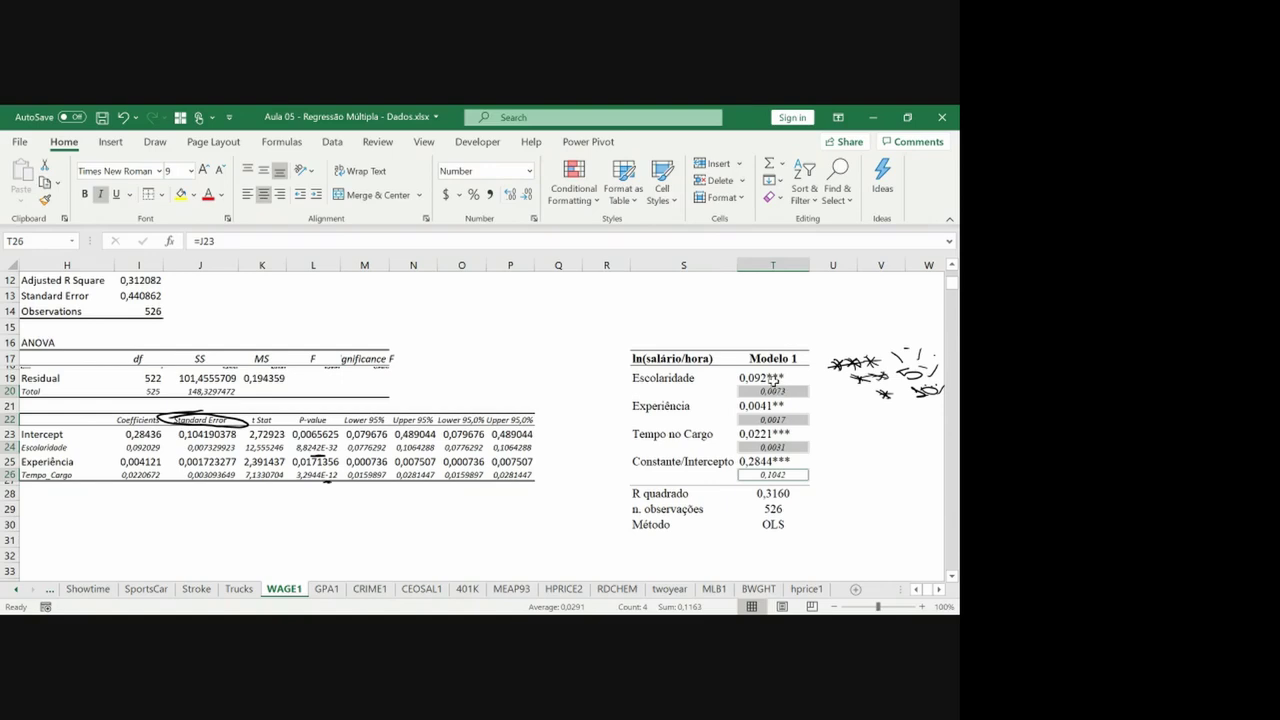
Center the coefficients and standard errors in T19:T26.
left_click(773, 378)
left_click_drag(773, 378, 773, 474)
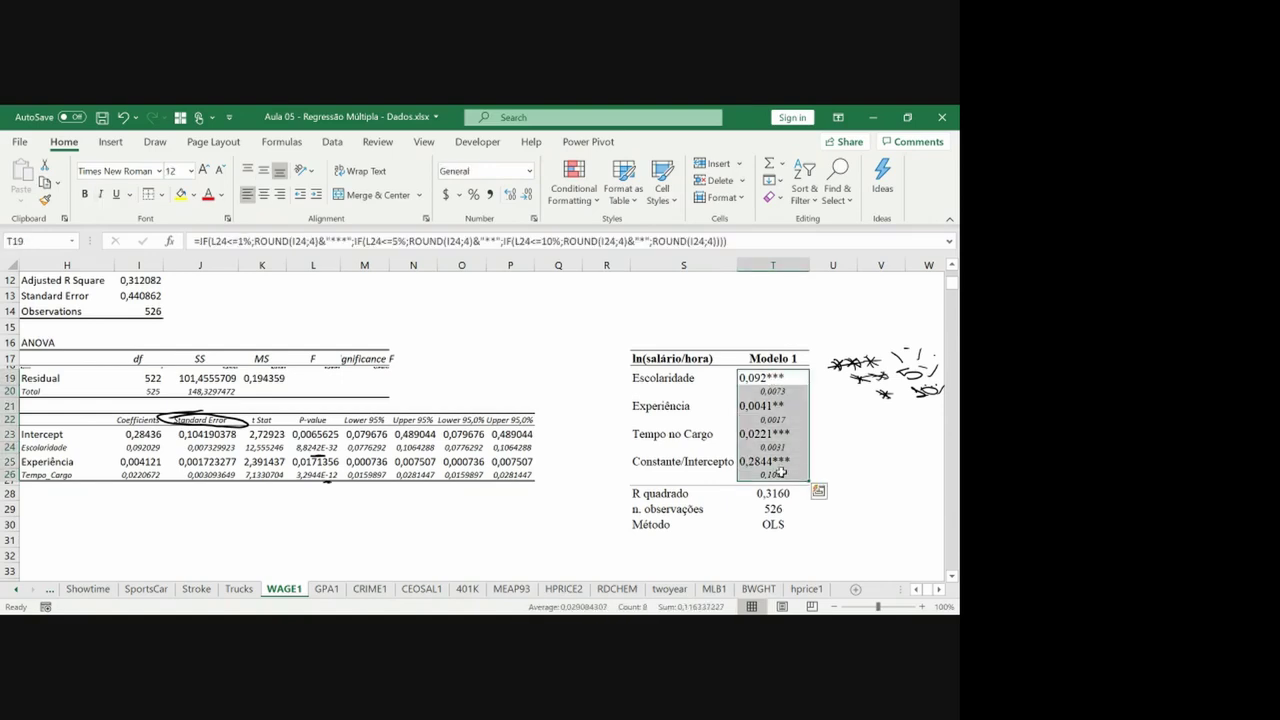
left_click(266, 198)
Show the standard errors in T20, T22, T24 and T26 in parentheses with the custom number format "("#.##0,0000")".
left_click(765, 391)
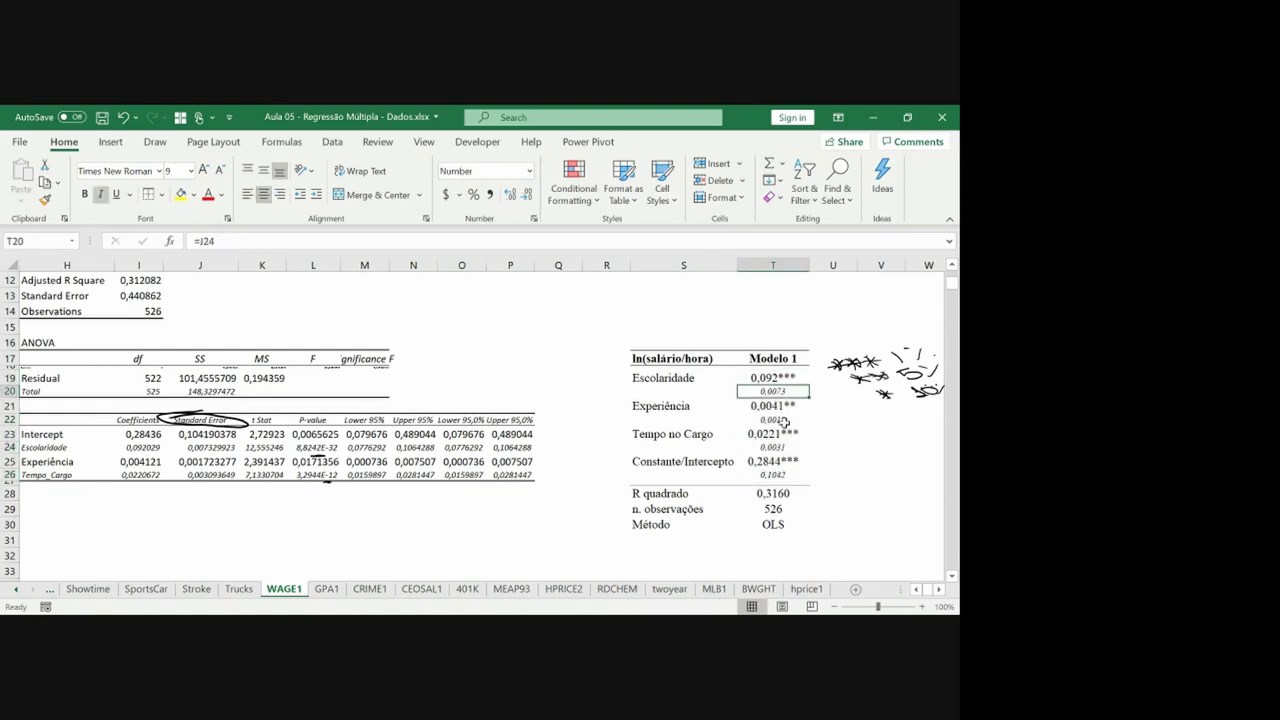
left_click(783, 420, "ctrl")
left_click(778, 446, "ctrl")
left_click(777, 475, "ctrl")
right_click(777, 475)
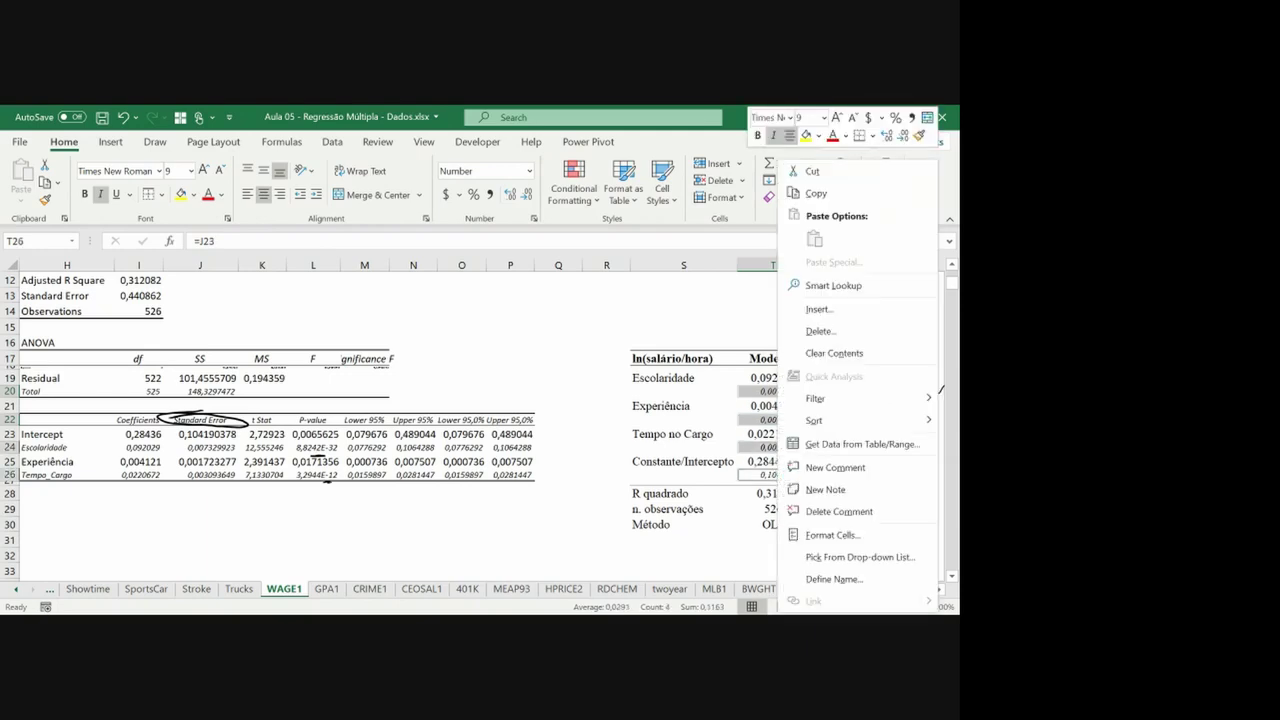
left_click(832, 535)
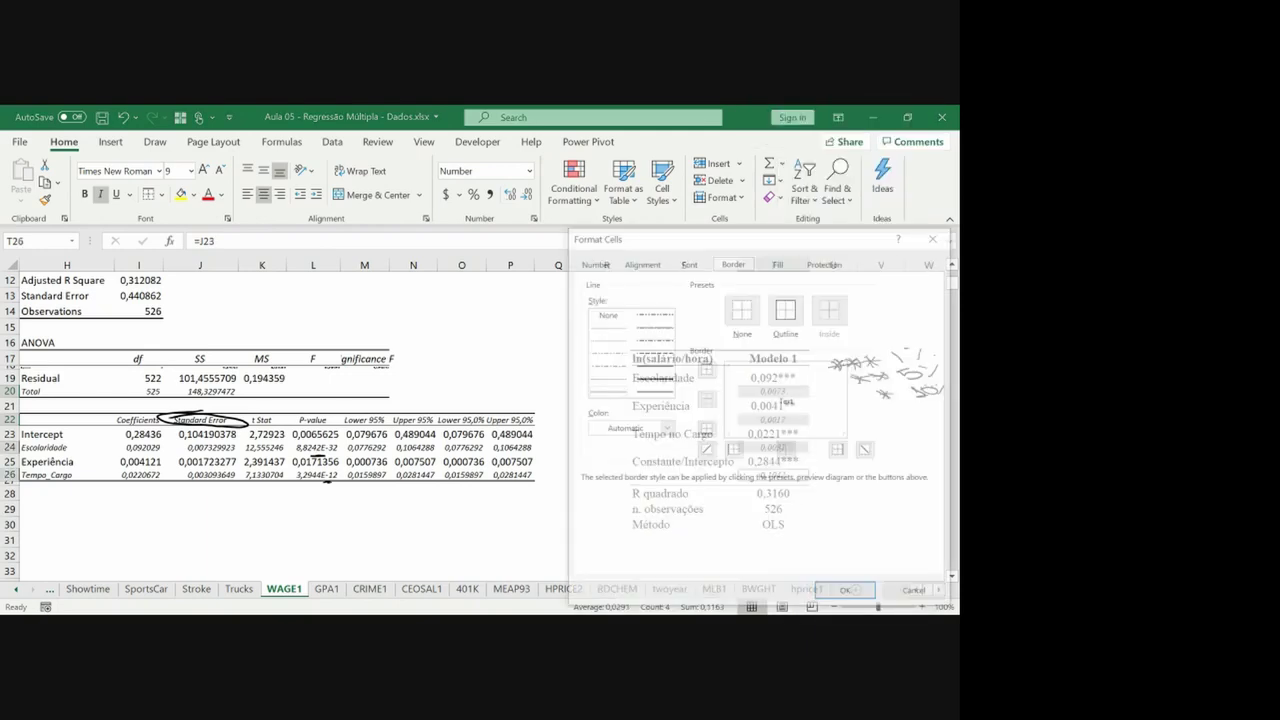
left_click(593, 261)
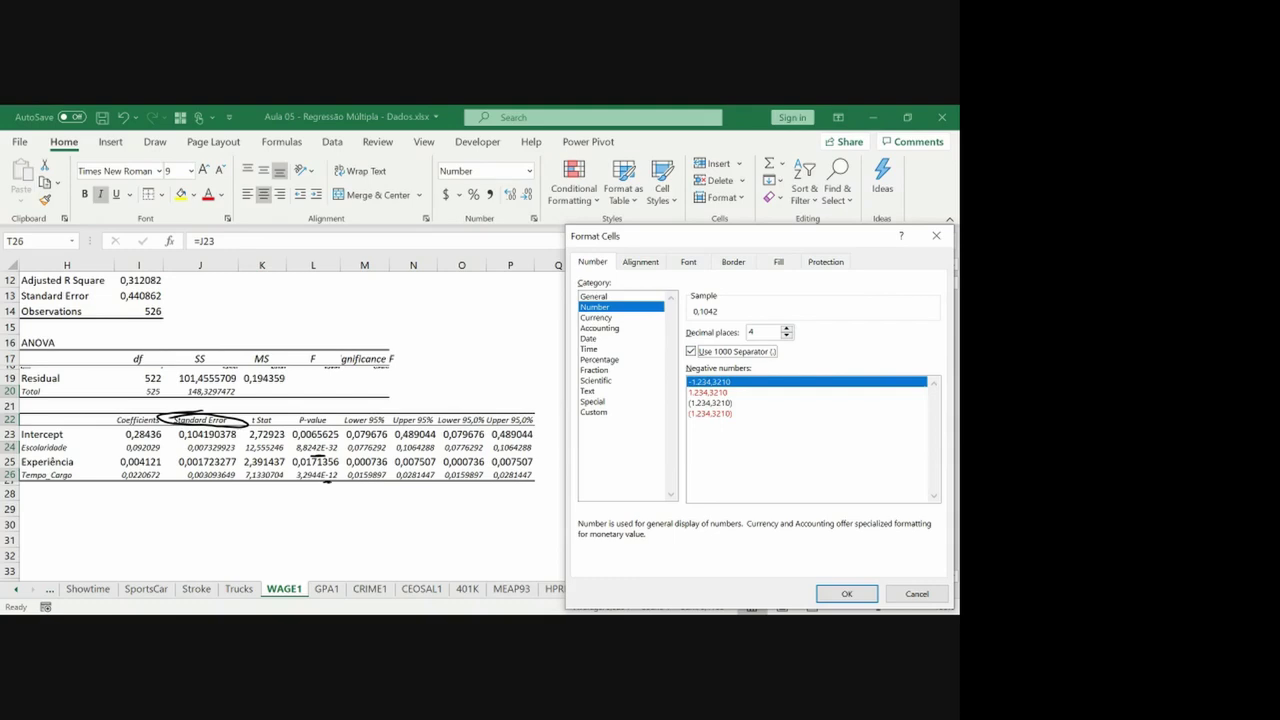
left_click(595, 412)
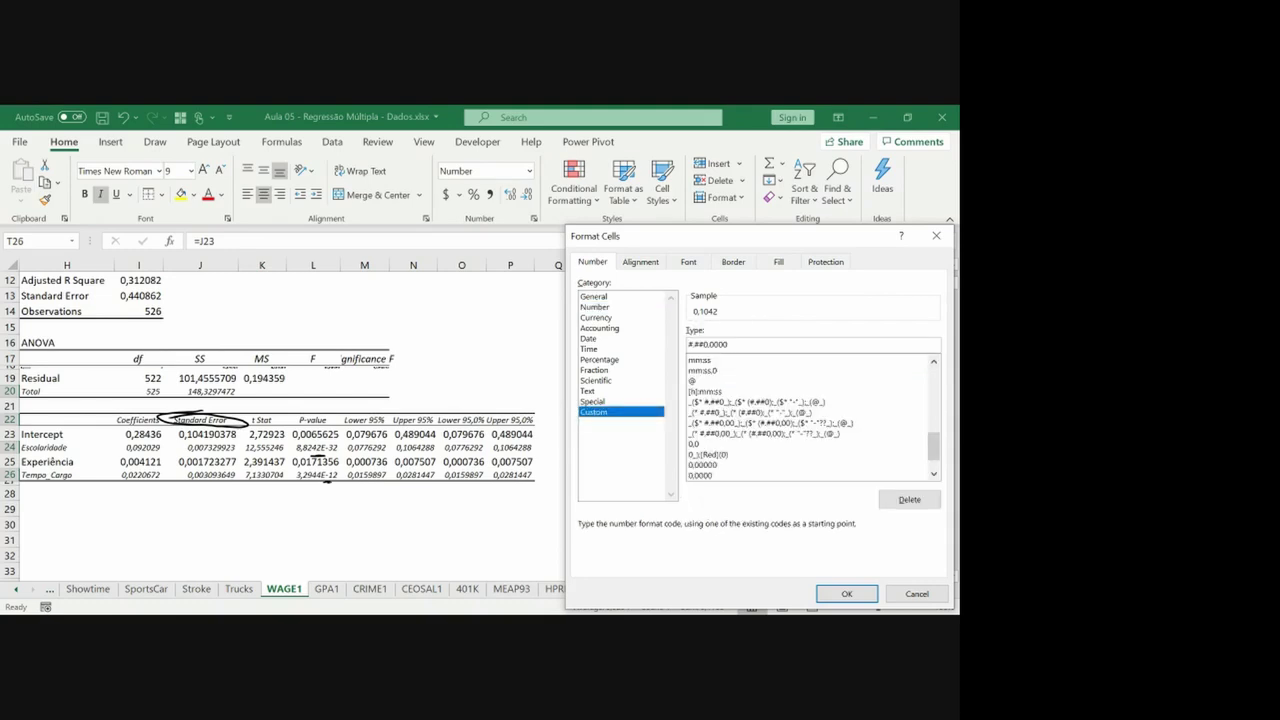
left_click(689, 344)
type("(\"")
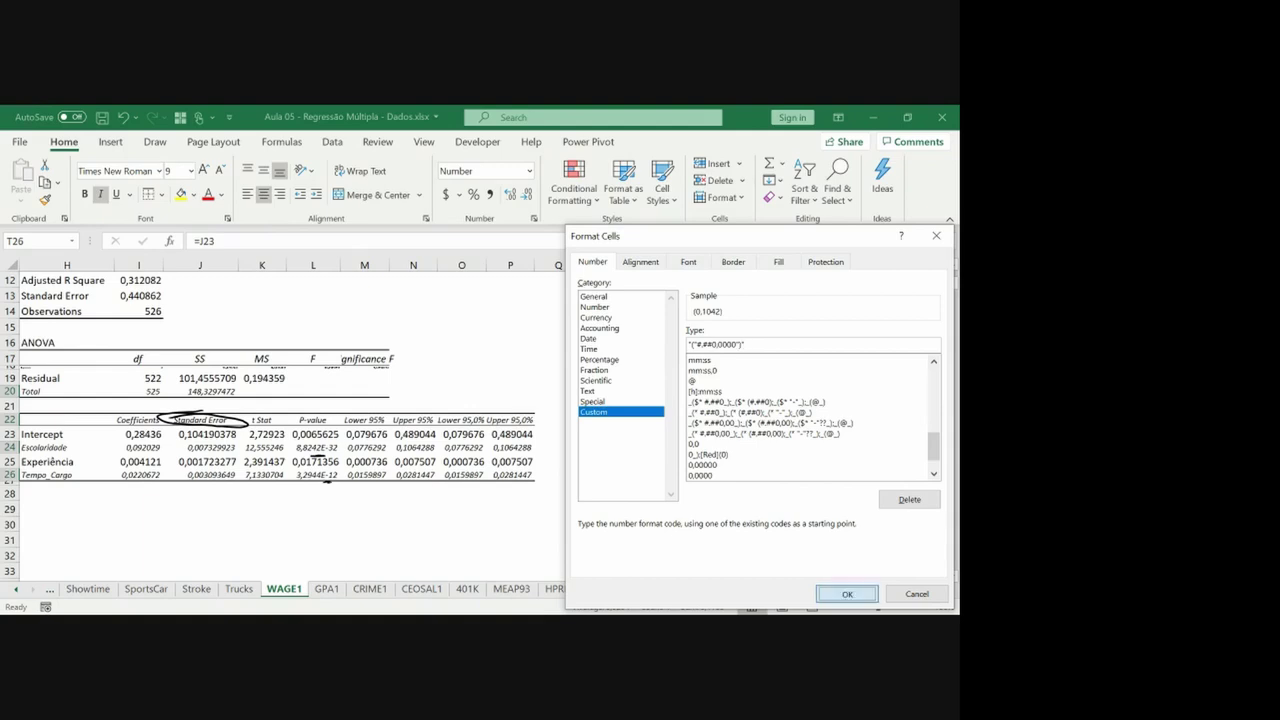
left_click(843, 593)
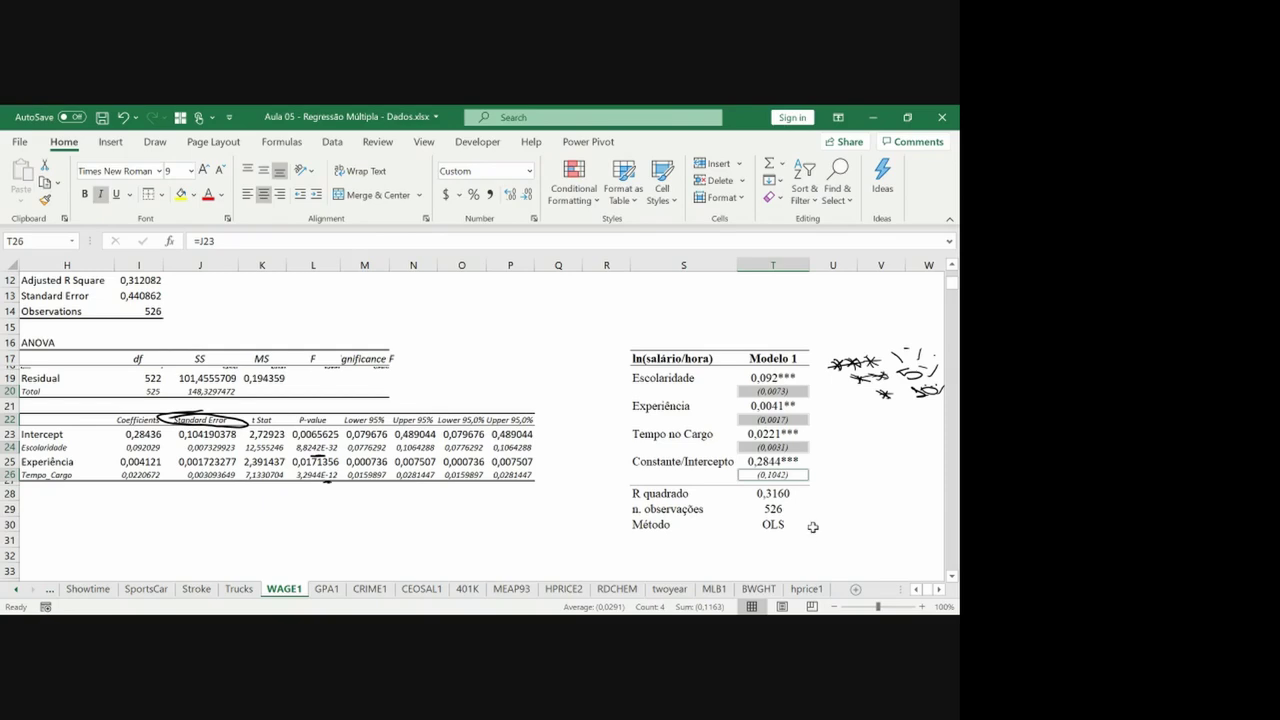
Merge and center S31:T31 below the Método row and give it a top border.
left_click(678, 540)
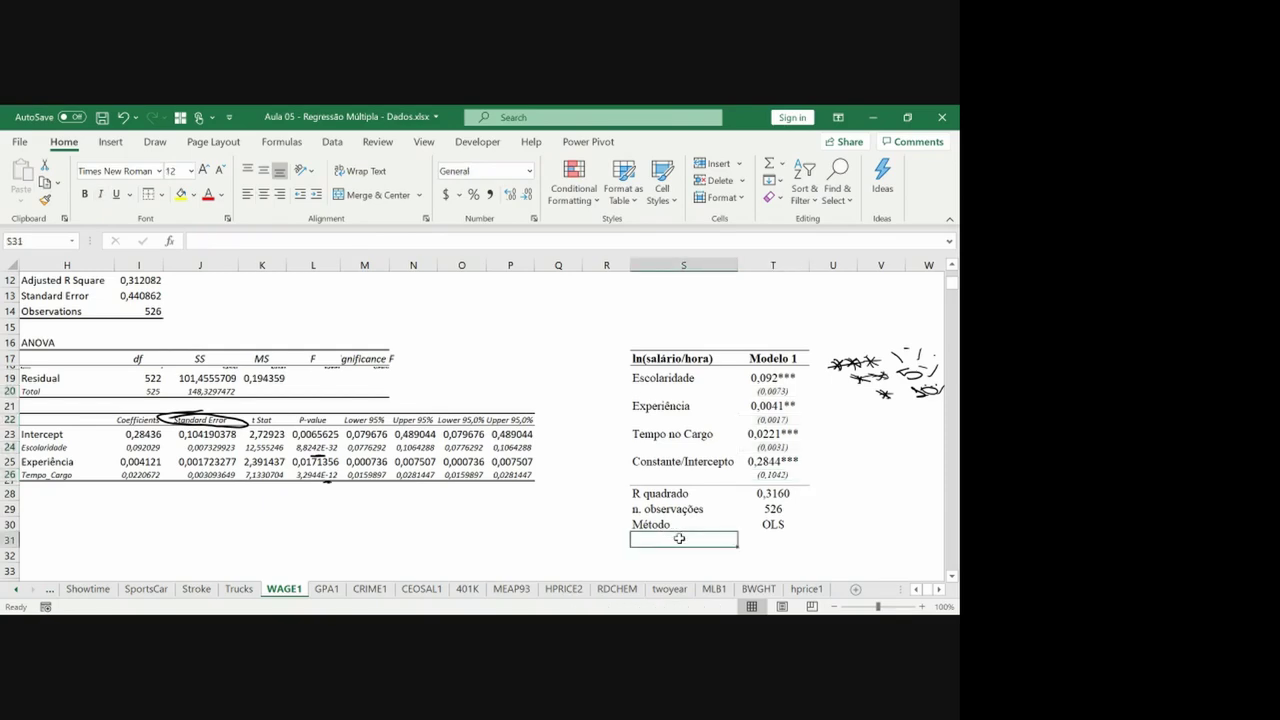
key("shift+Right")
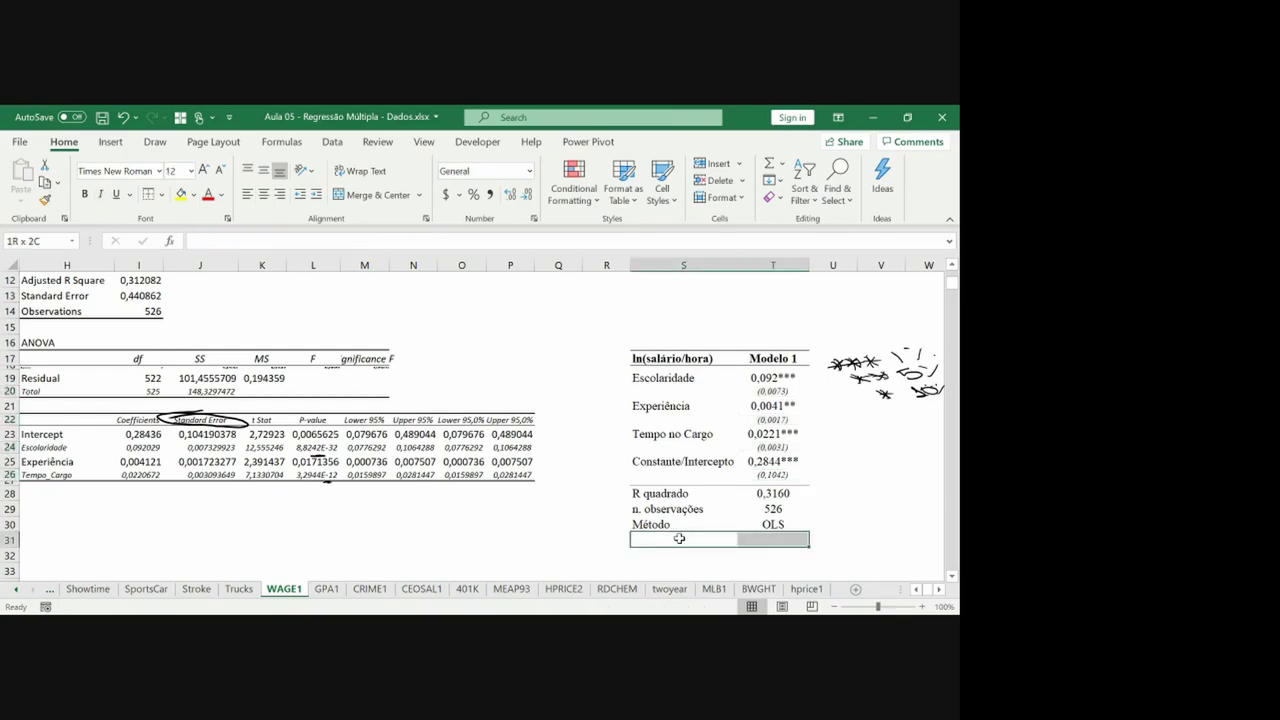
left_click(370, 194)
left_click(161, 194)
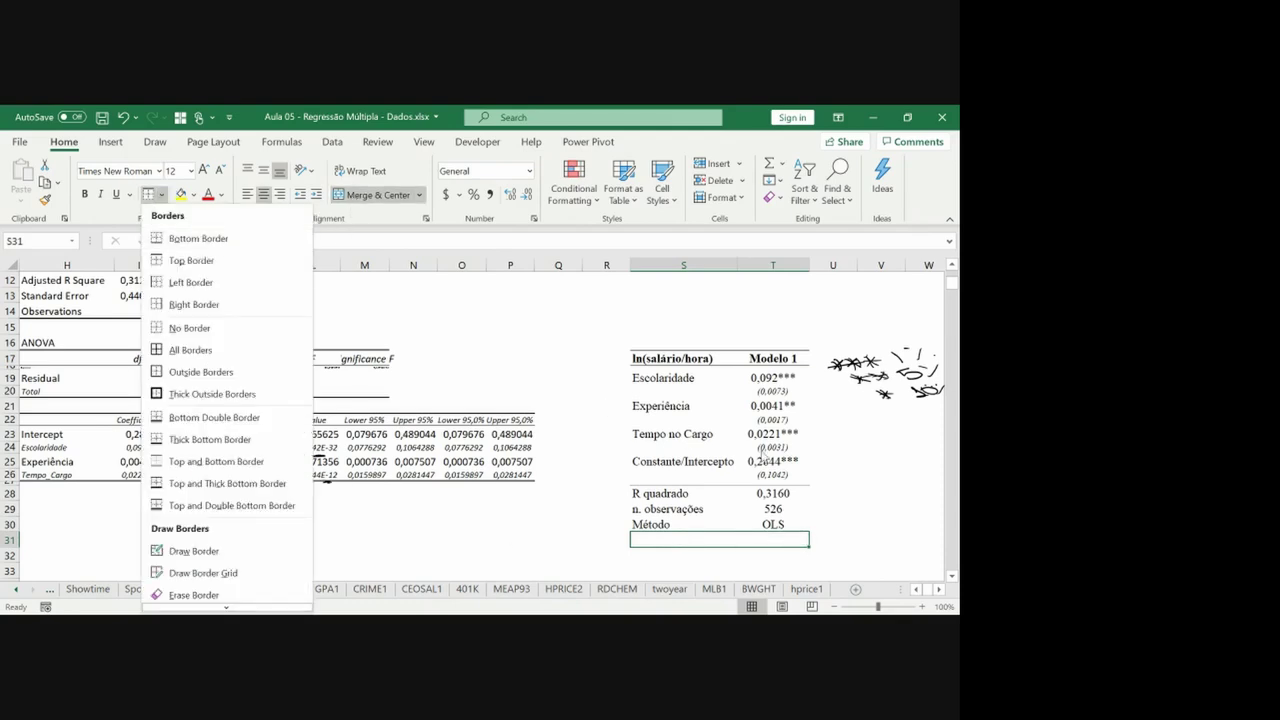
left_click(802, 454)
left_click(716, 558)
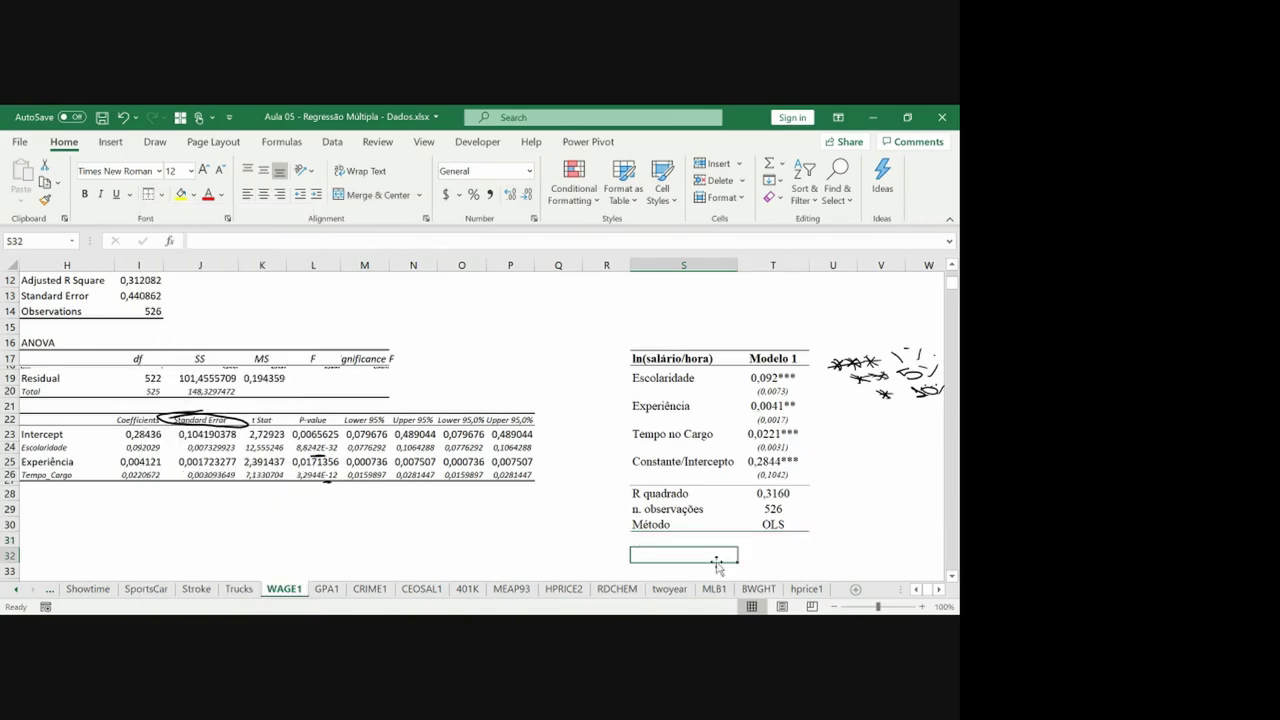
left_click(670, 540)
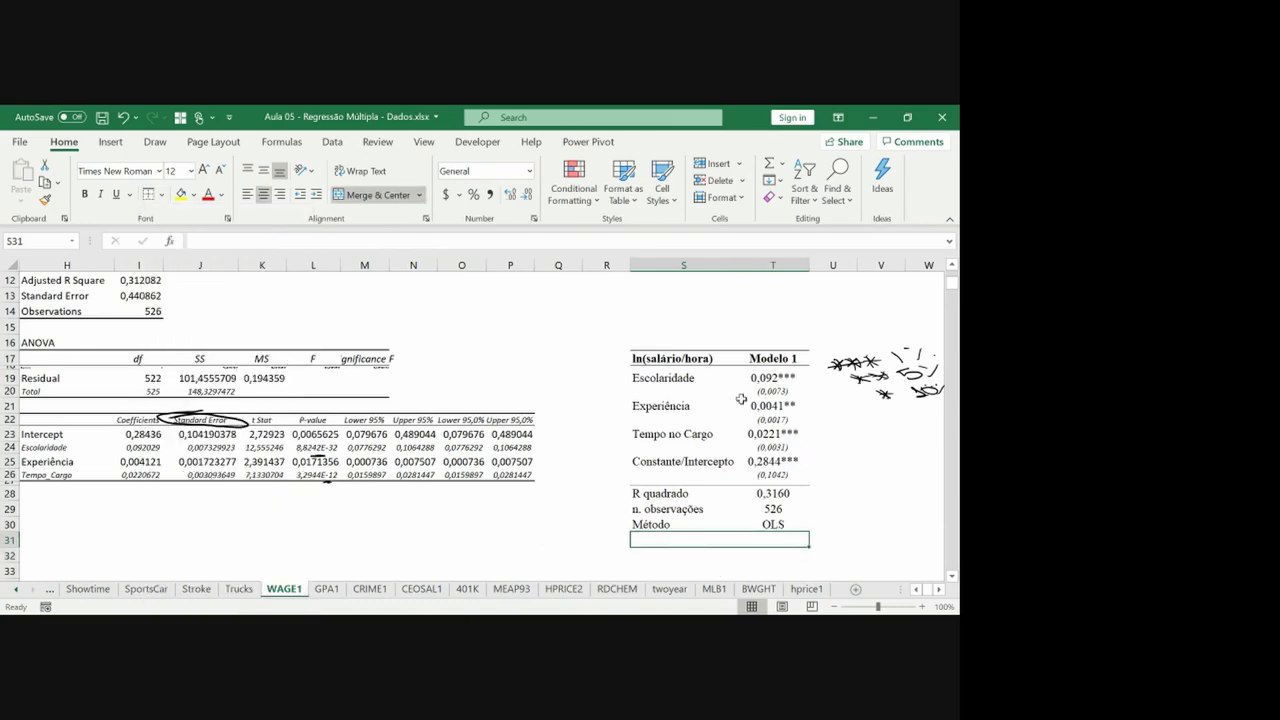
Bold the Escolaridade label, its coefficient and its standard error in S19:T20.
left_click(678, 378)
key("shift+Right")
key("shift+Down")
key("ctrl+b")
left_click(681, 380)
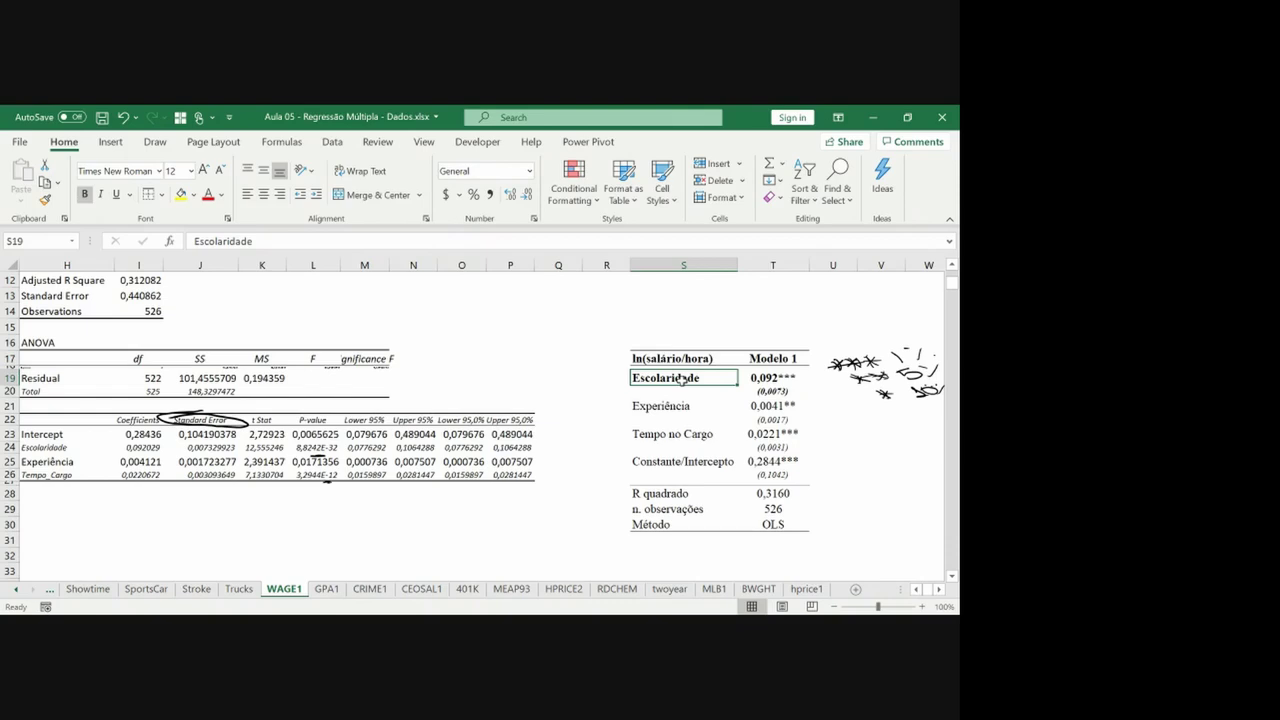
Enter the note "*** Significante a 1%; ** Significante a 5%; * Significante a 10%" in the merged cell S31.
key("Down")
key("Down")
key("Down")
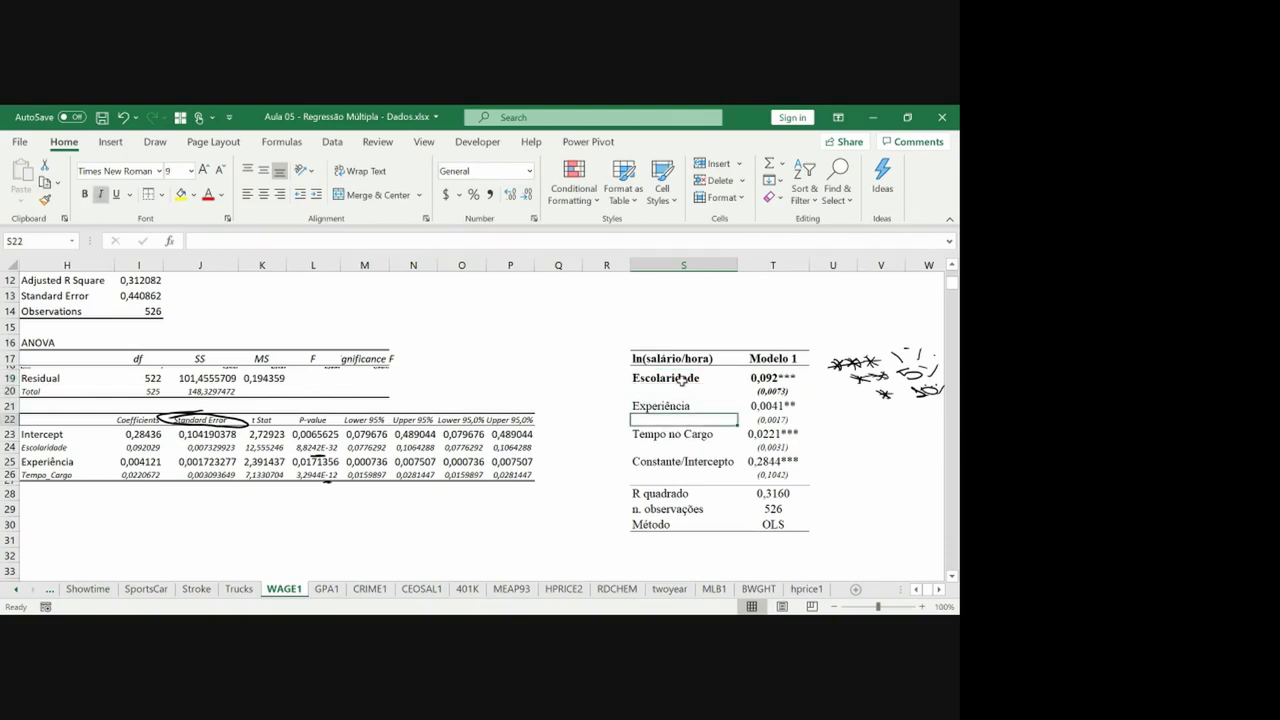
key("Down")
key("Down")
key("Down")
key("Down")
key("Down")
key("Down")
key("Down")
key("Down")
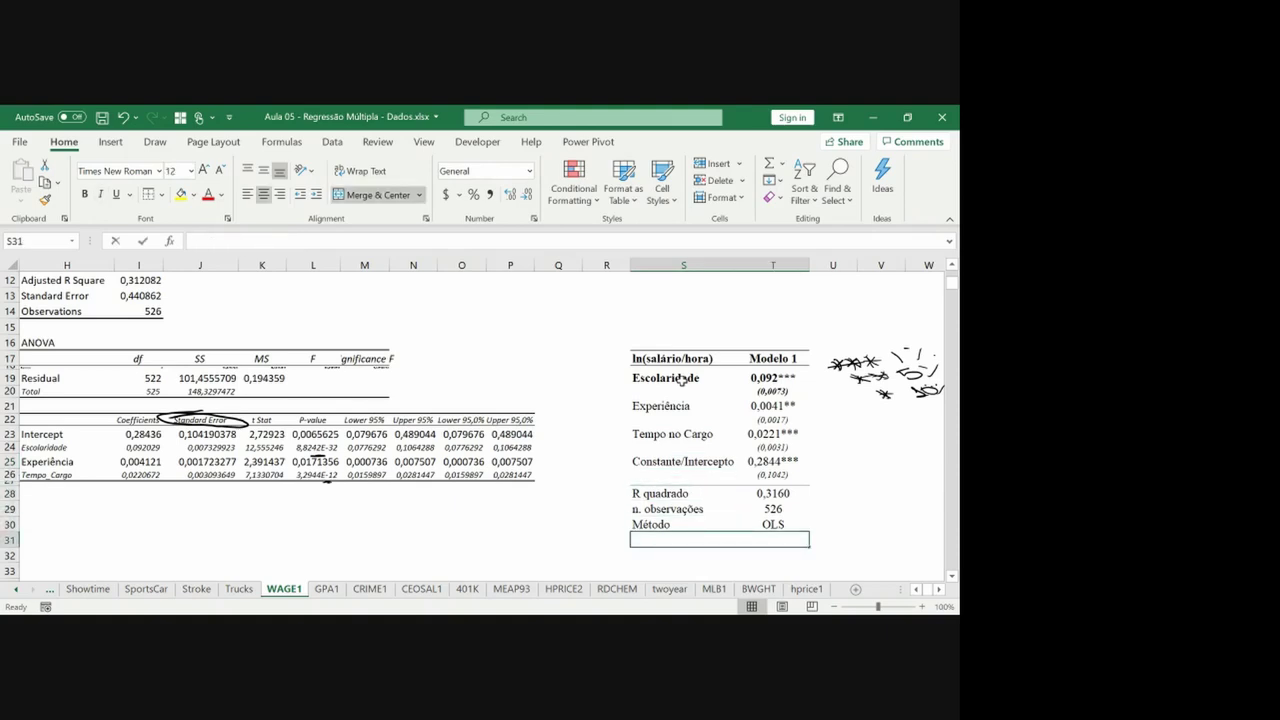
type("**")
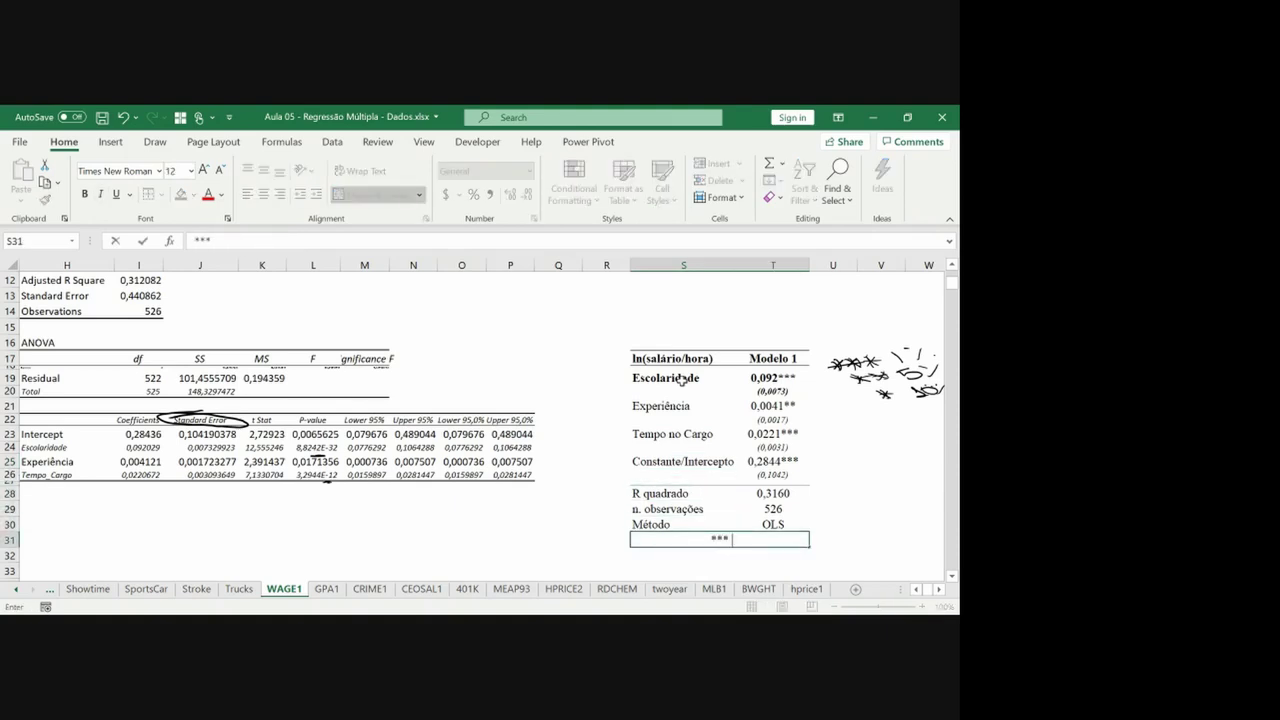
type(" p")
key("BackSpace")
type("Significante a")
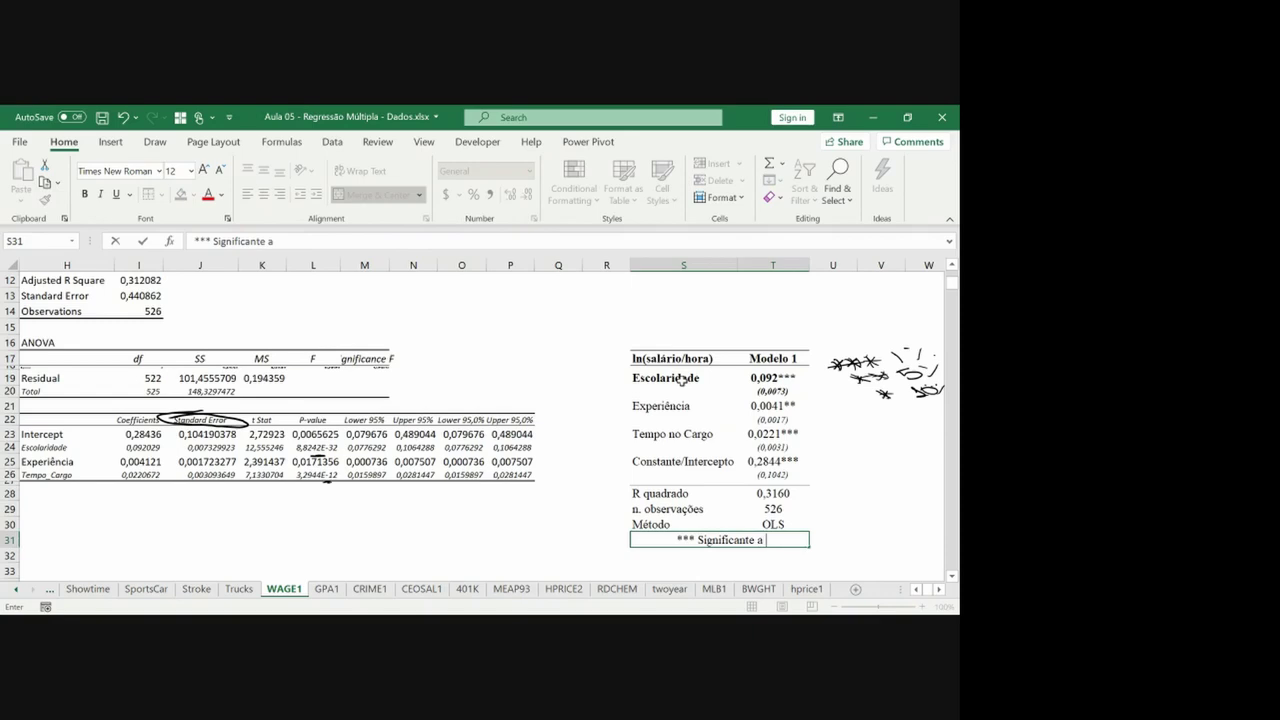
type(" 1%; **")
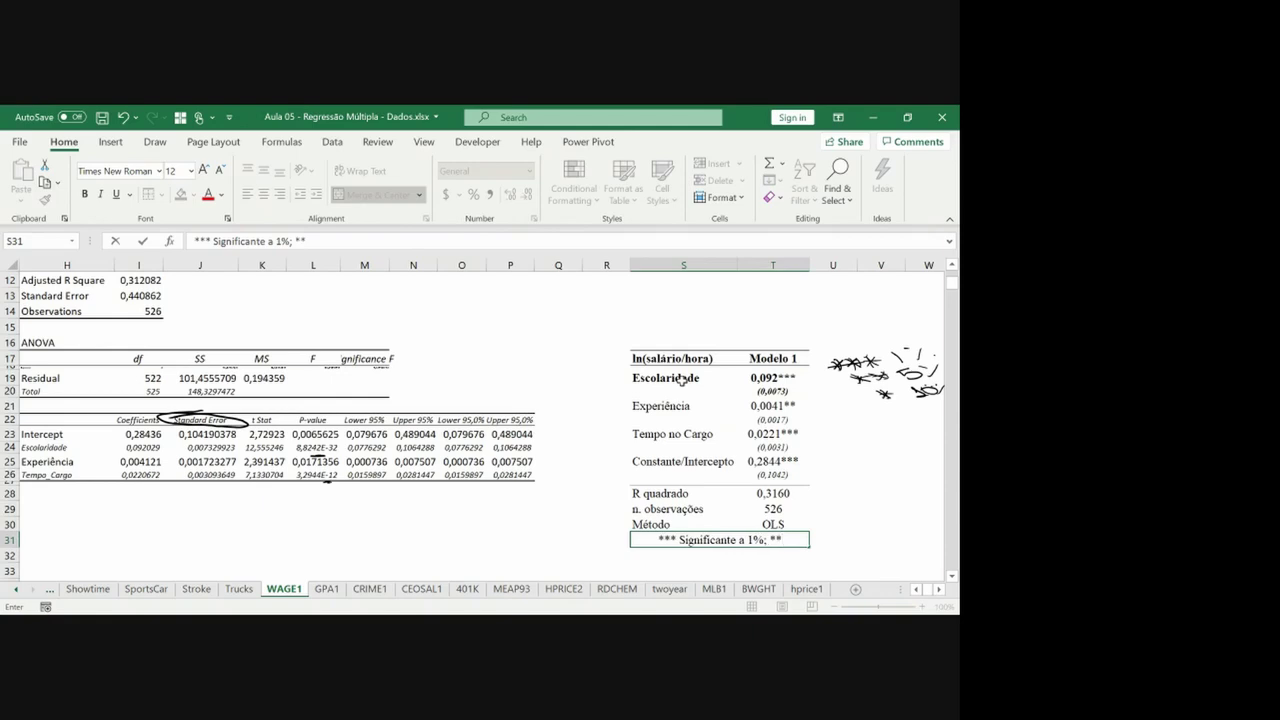
type(" Si")
type("gnificante")
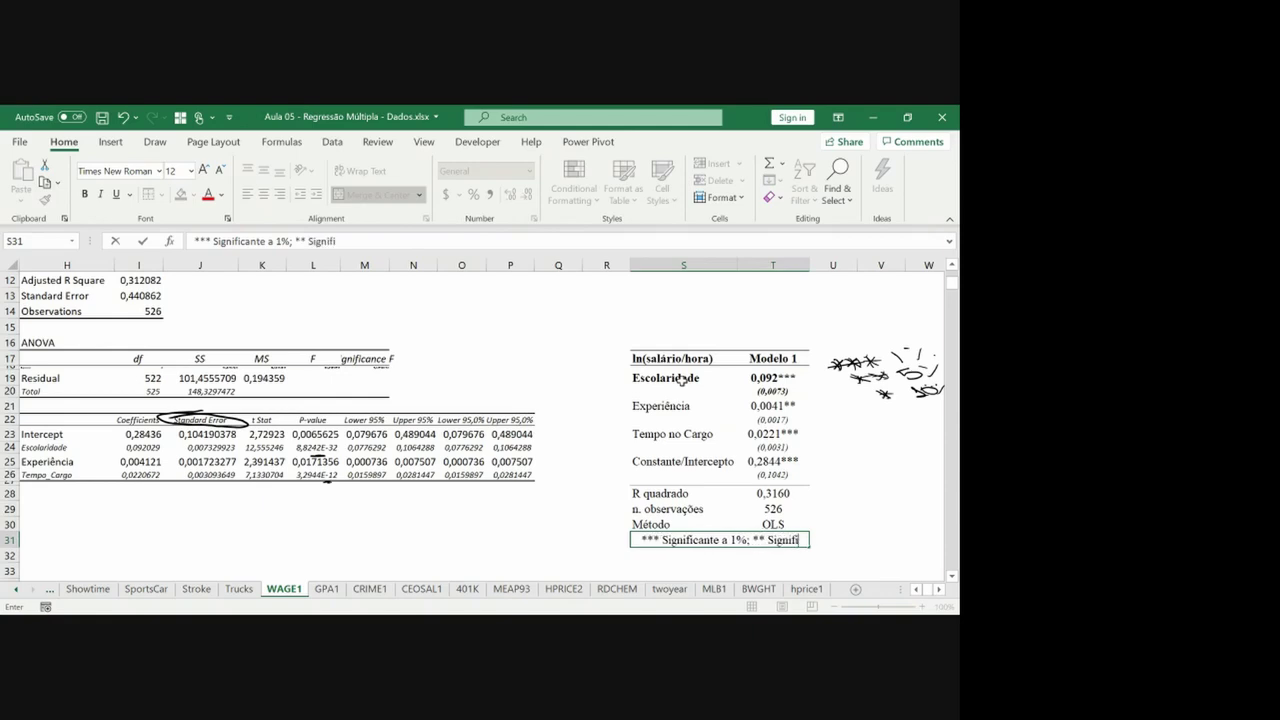
type(" a ")
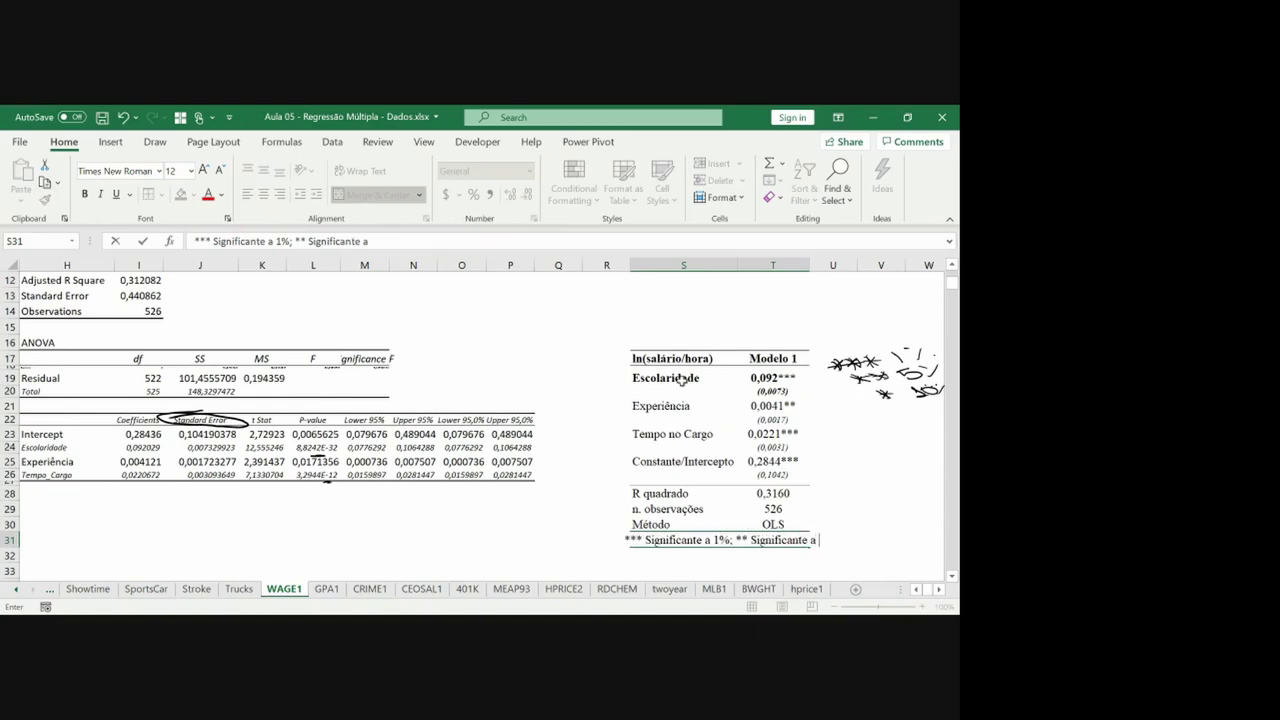
type("5%;")
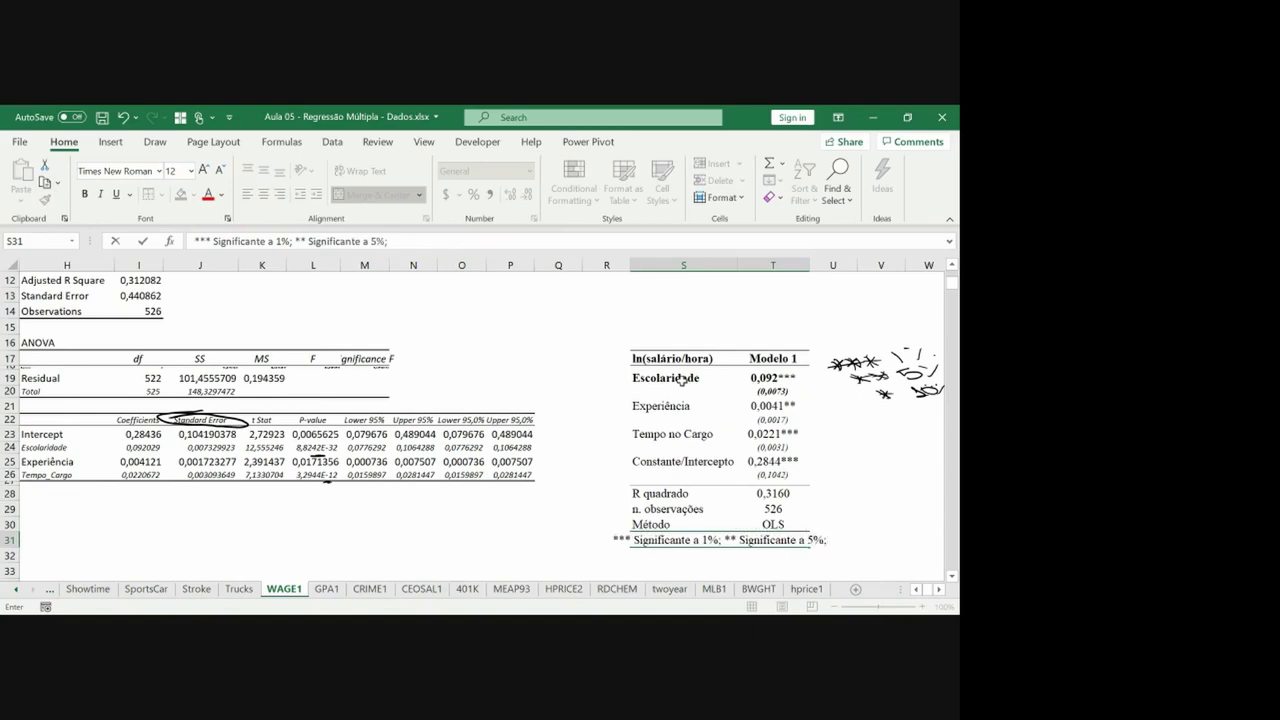
type(" * Signi")
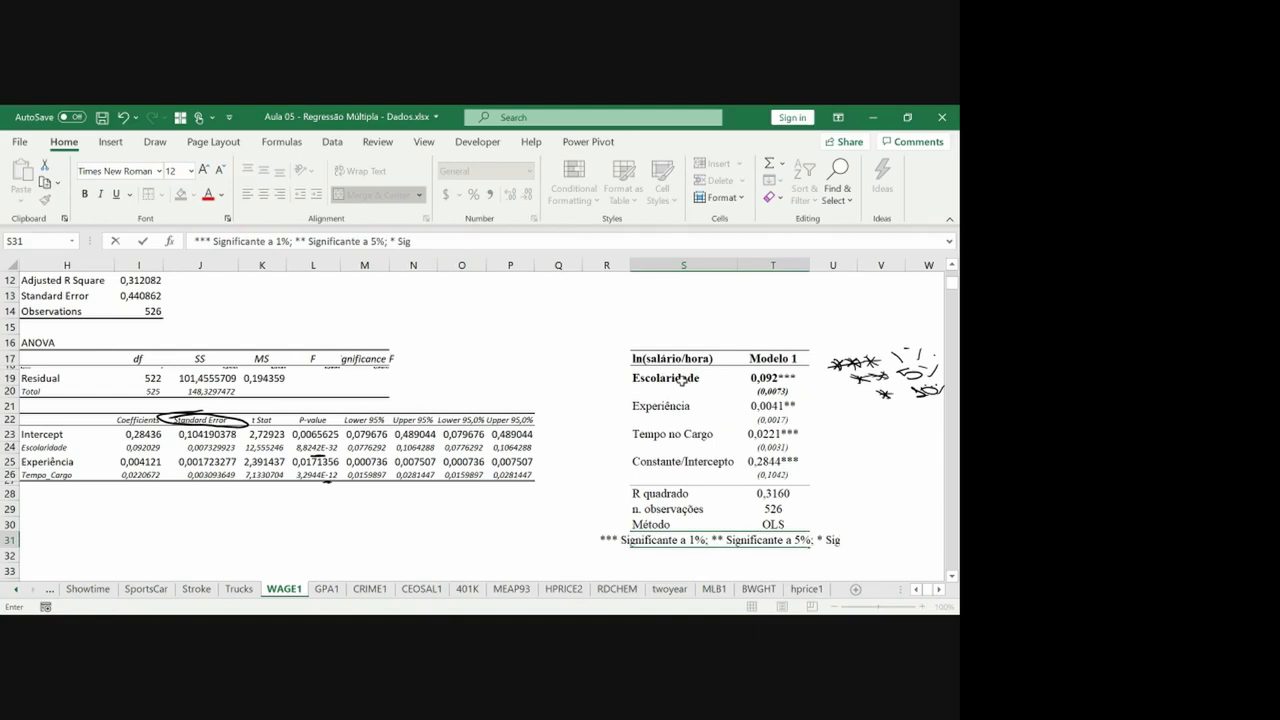
type("nificante")
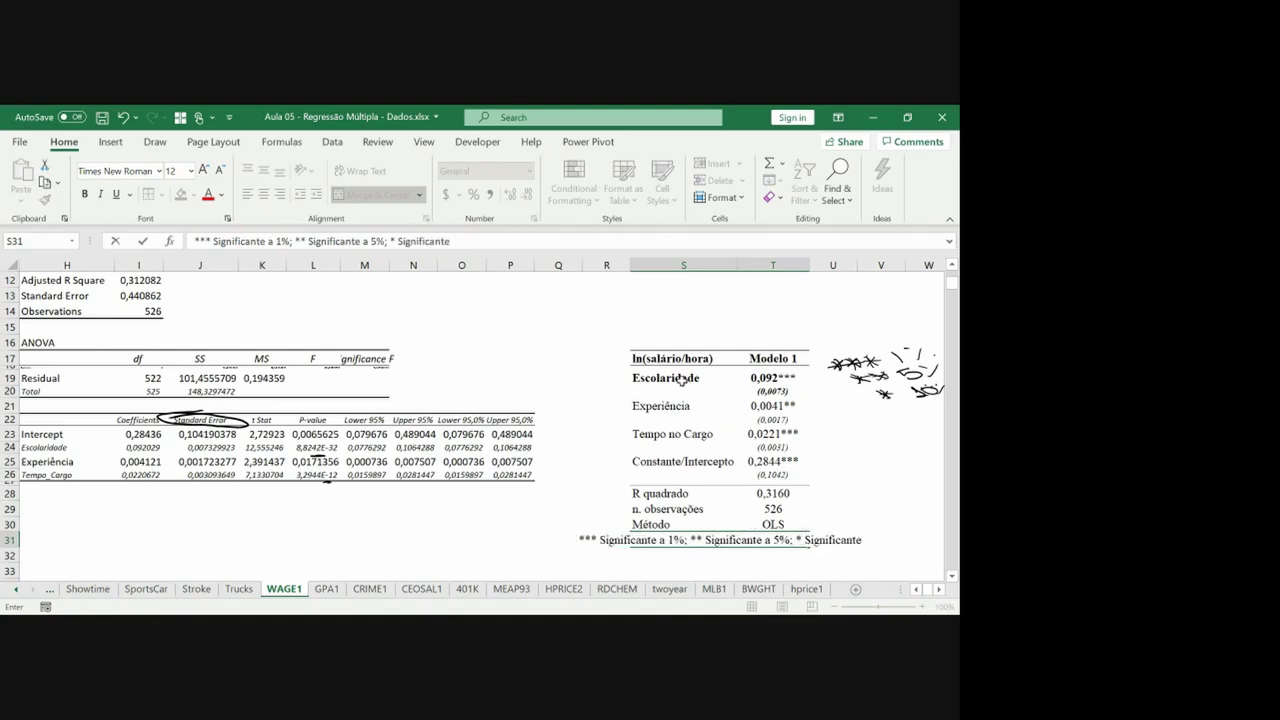
type(" a 10%")
key("ctrl+Return")
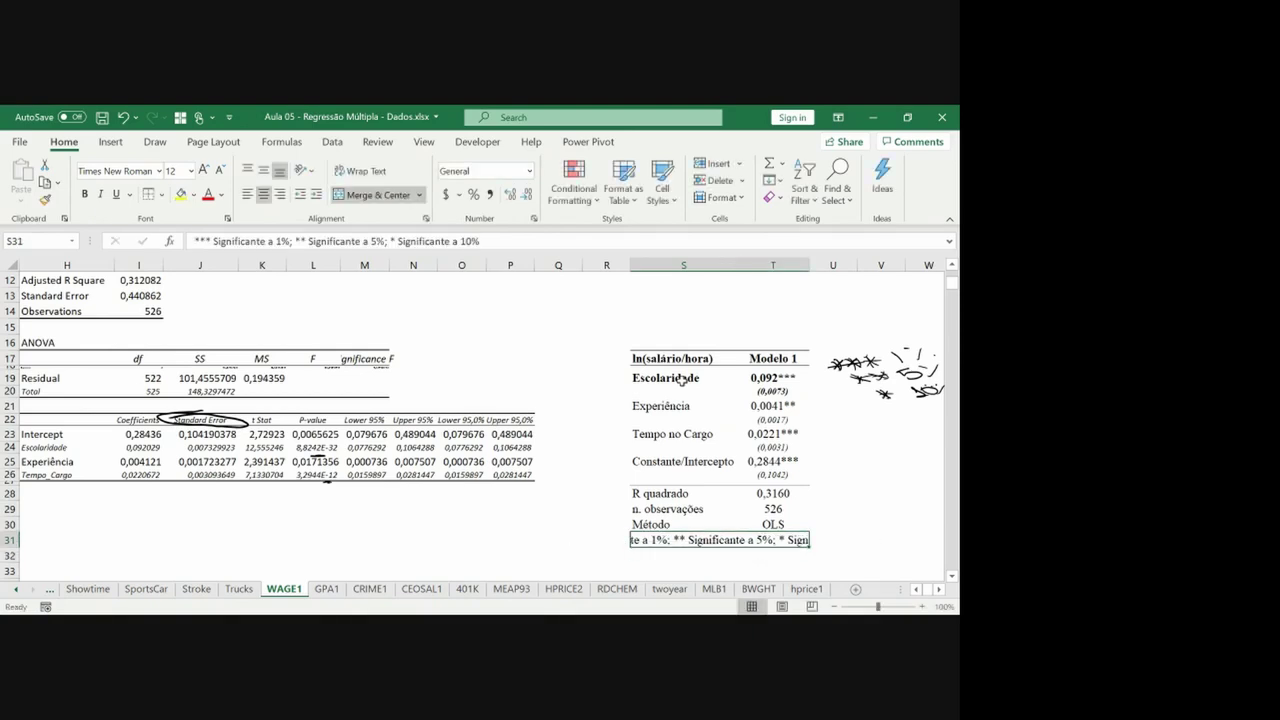
Set rows 31 and 32 to font size 9 and italic.
key("ctrl+i")
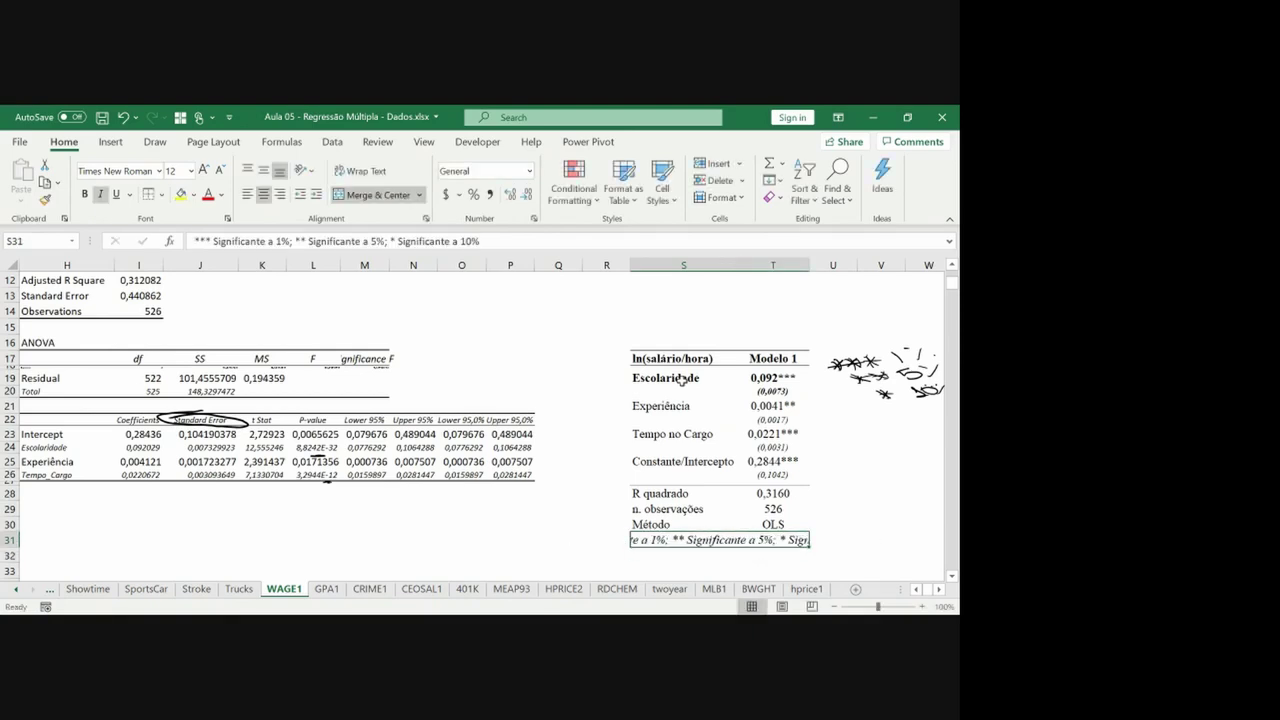
left_click(8, 540)
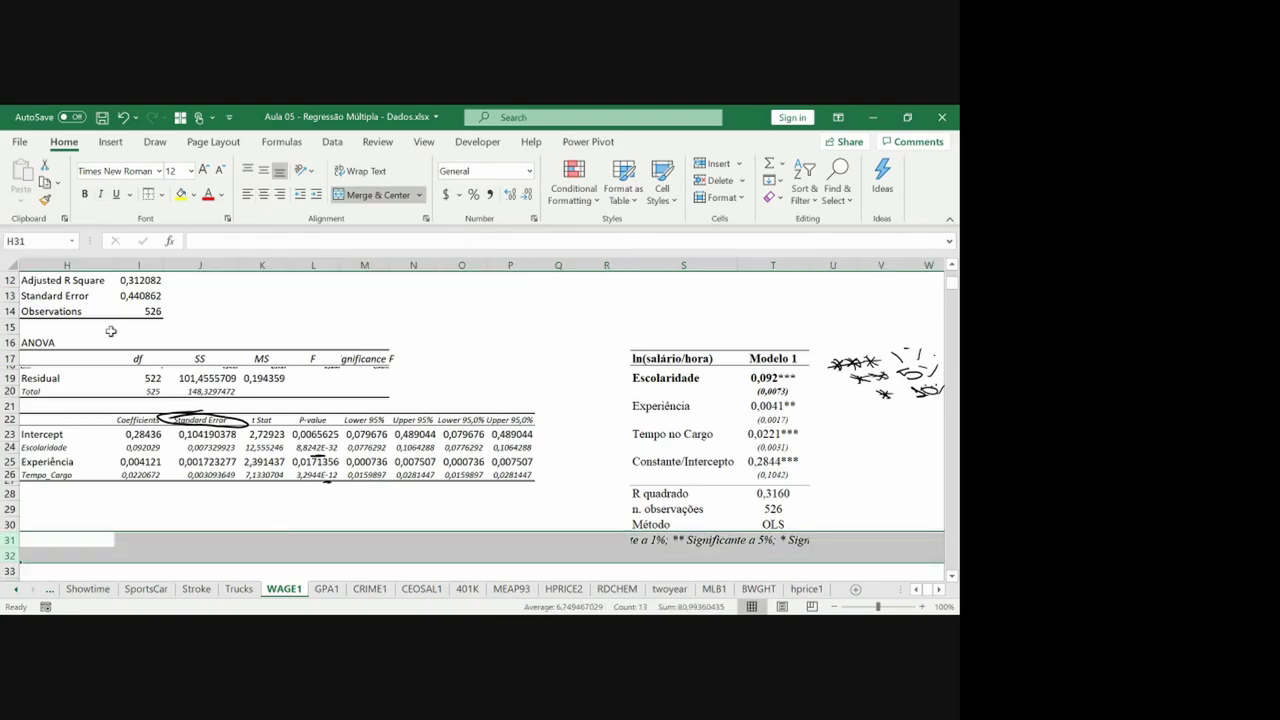
left_click(171, 170)
type("8")
key("Return")
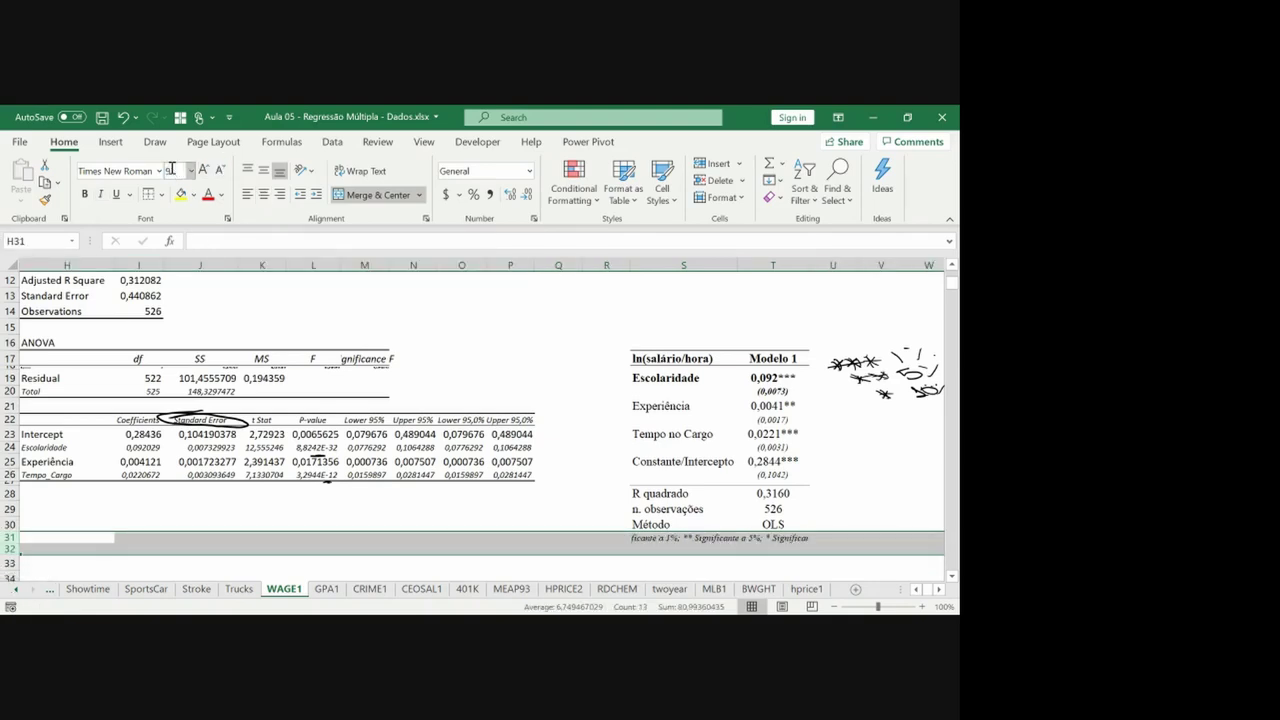
key("ctrl+i")
Remove the italic formatting from the significance note in S31.
key("Right")
key("Right")
key("Right")
key("Right")
key("Right")
key("Right")
key("Right")
key("Right")
key("Right")
key("Right")
key("Right")
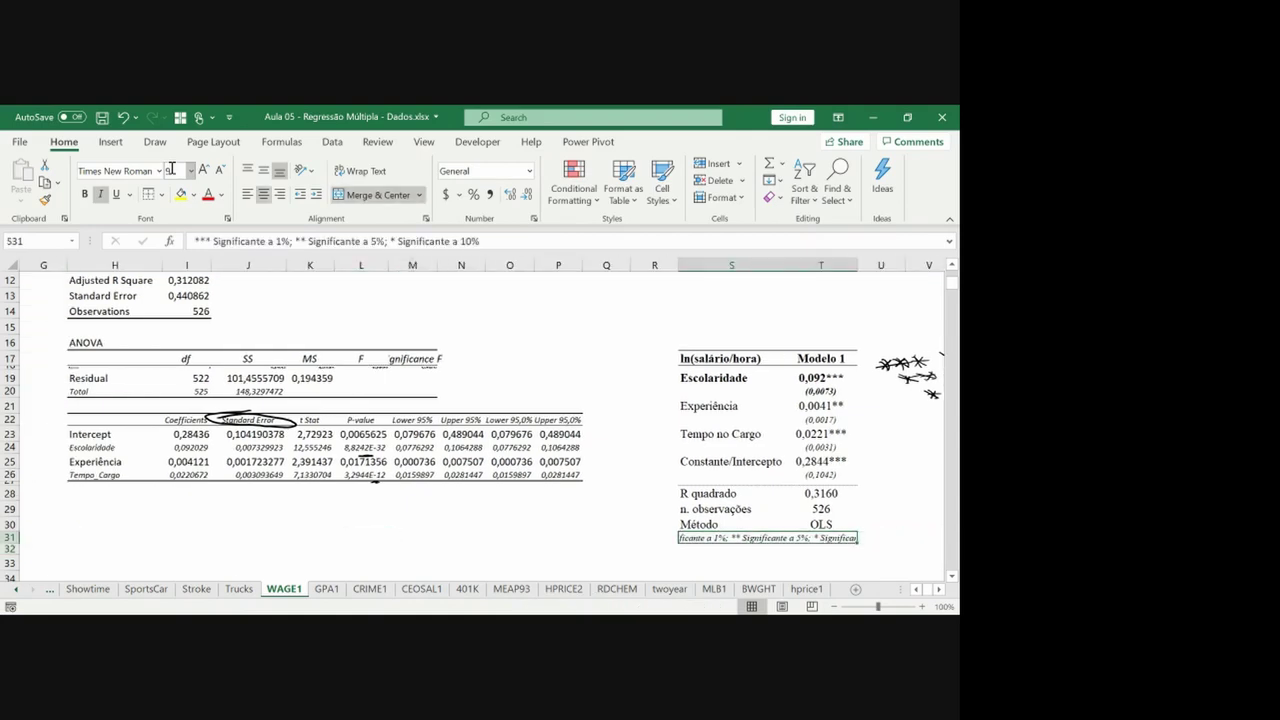
key("ctrl+i")
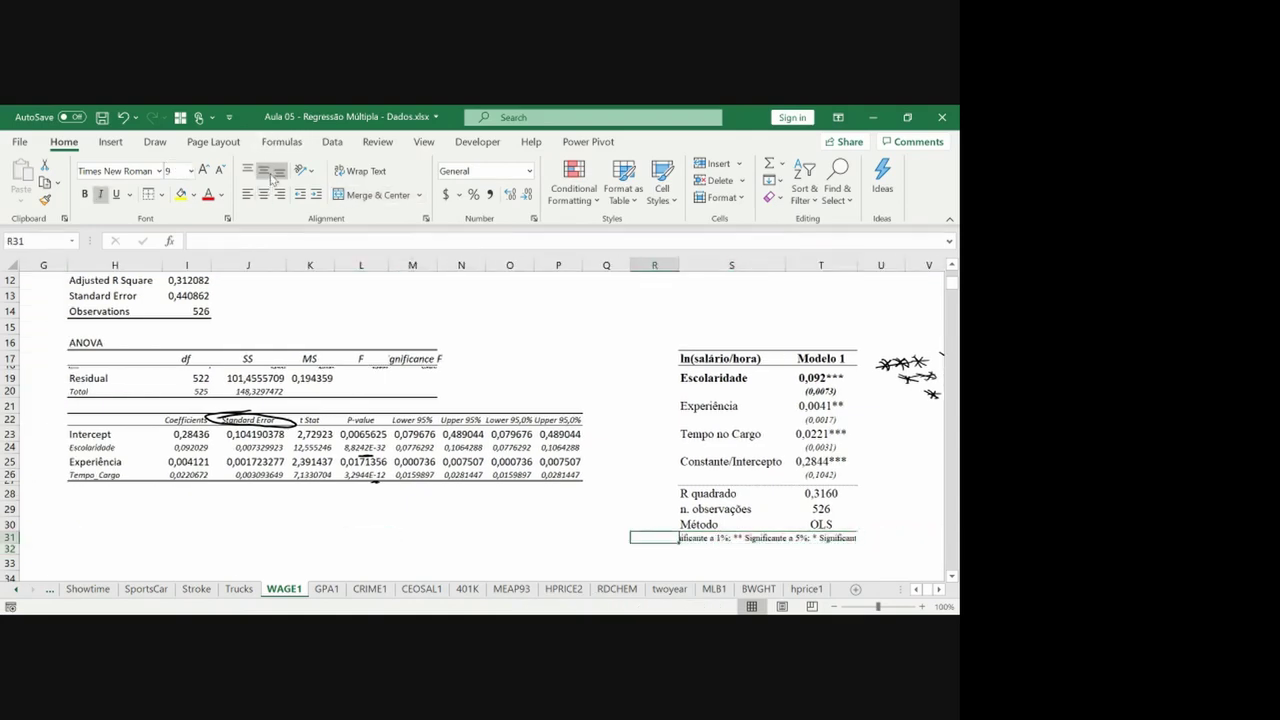
Fill the significance note from row 31 down into row 32 and remove the borders of the merged cell S32.
key("Down")
key("ctrl+d")
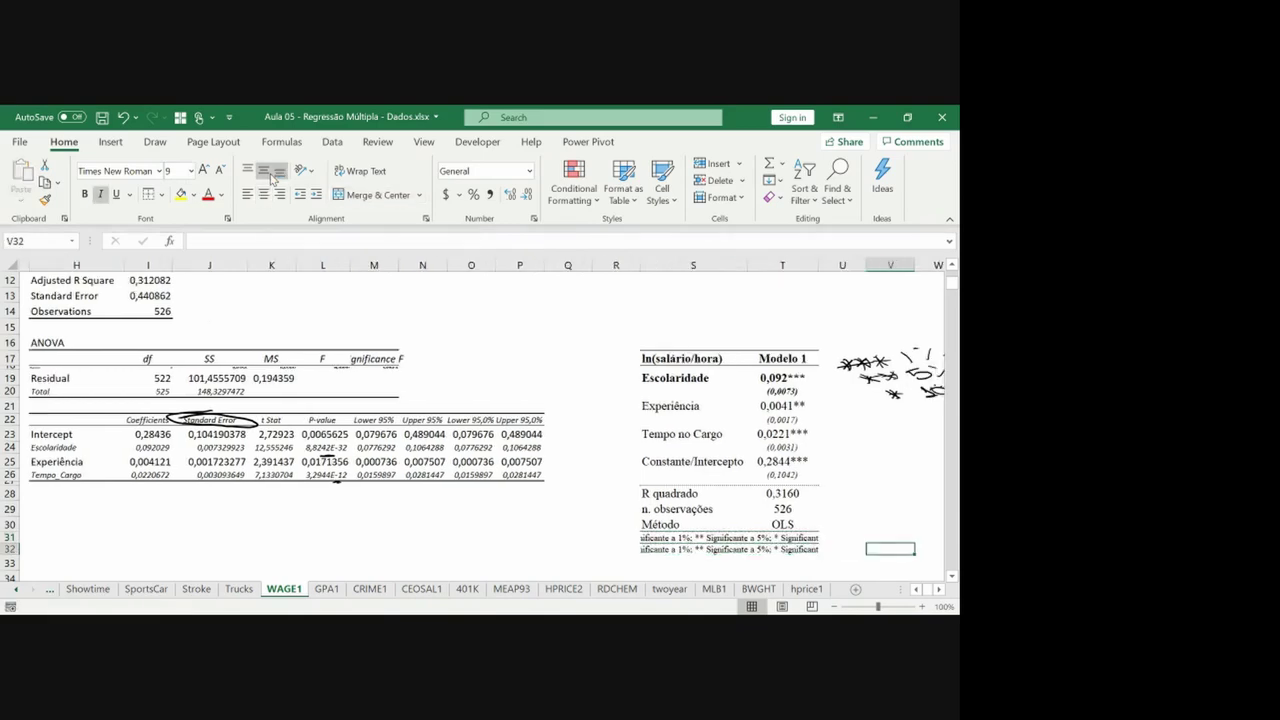
left_click(161, 194)
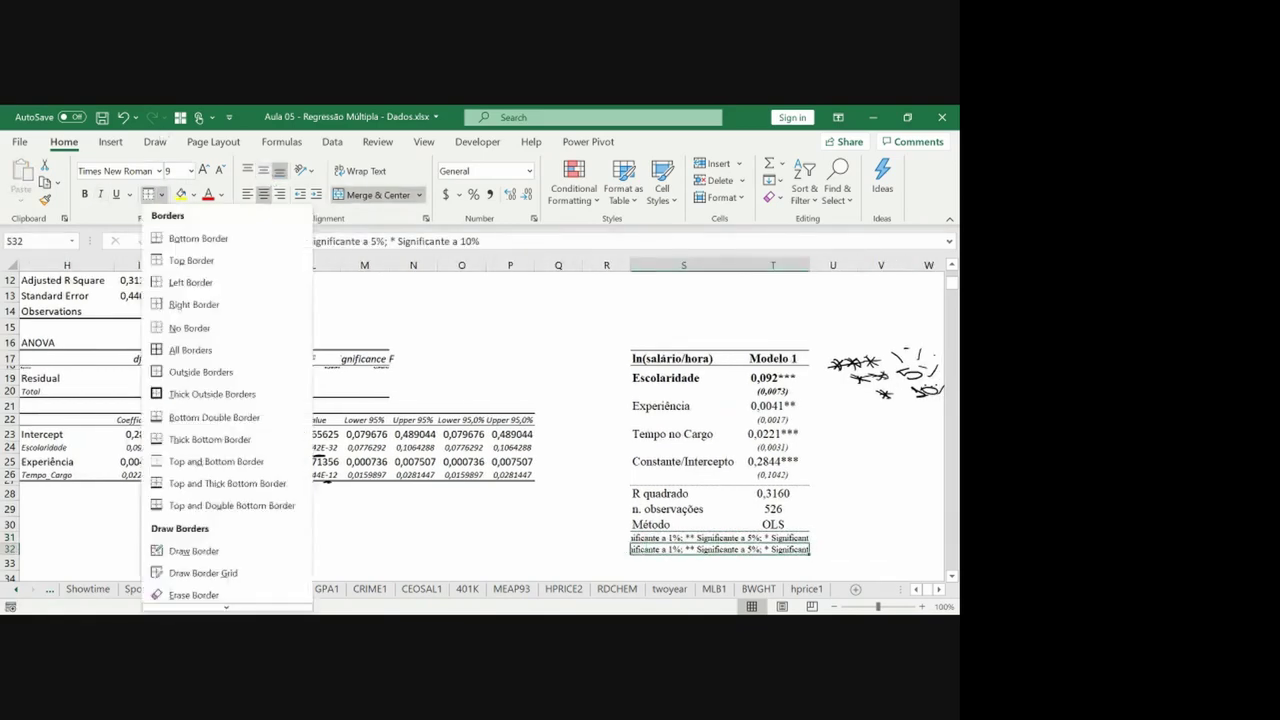
left_click(203, 327)
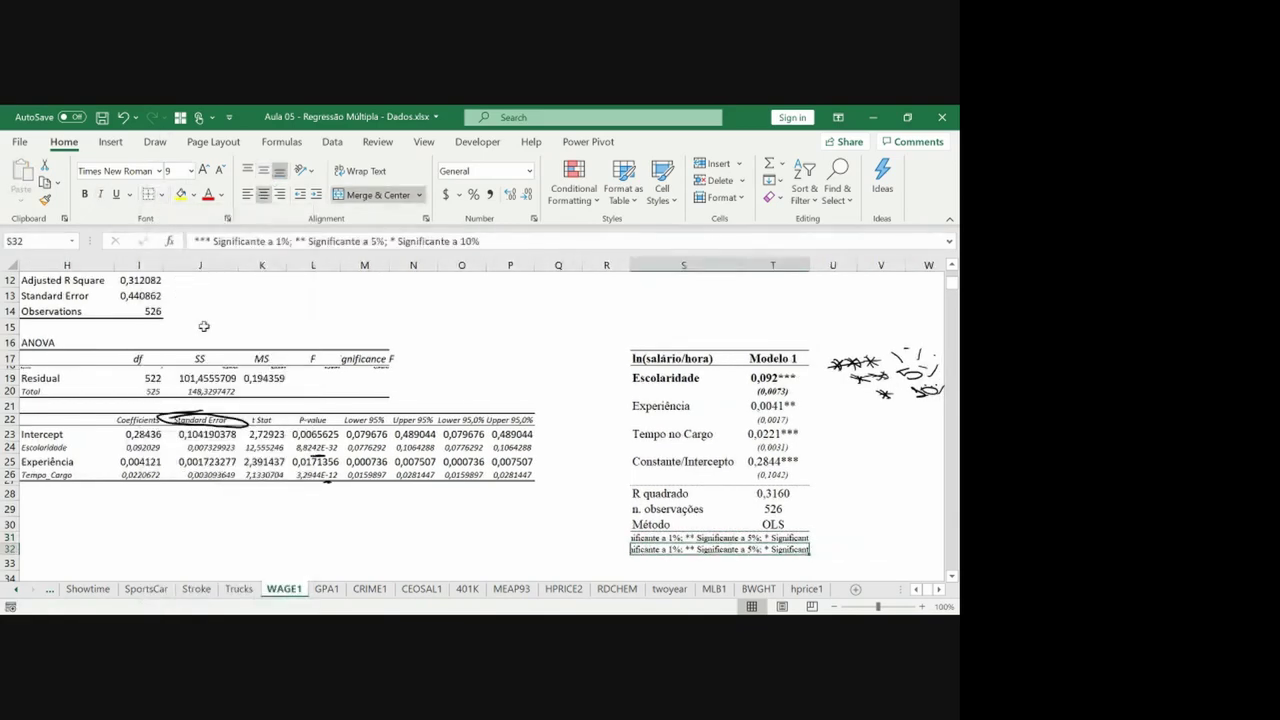
Enter the note "Erro Padrão dos Coeficientes entre Parêntesis" in the merged cell S32 and set the cell's border.
type("E")
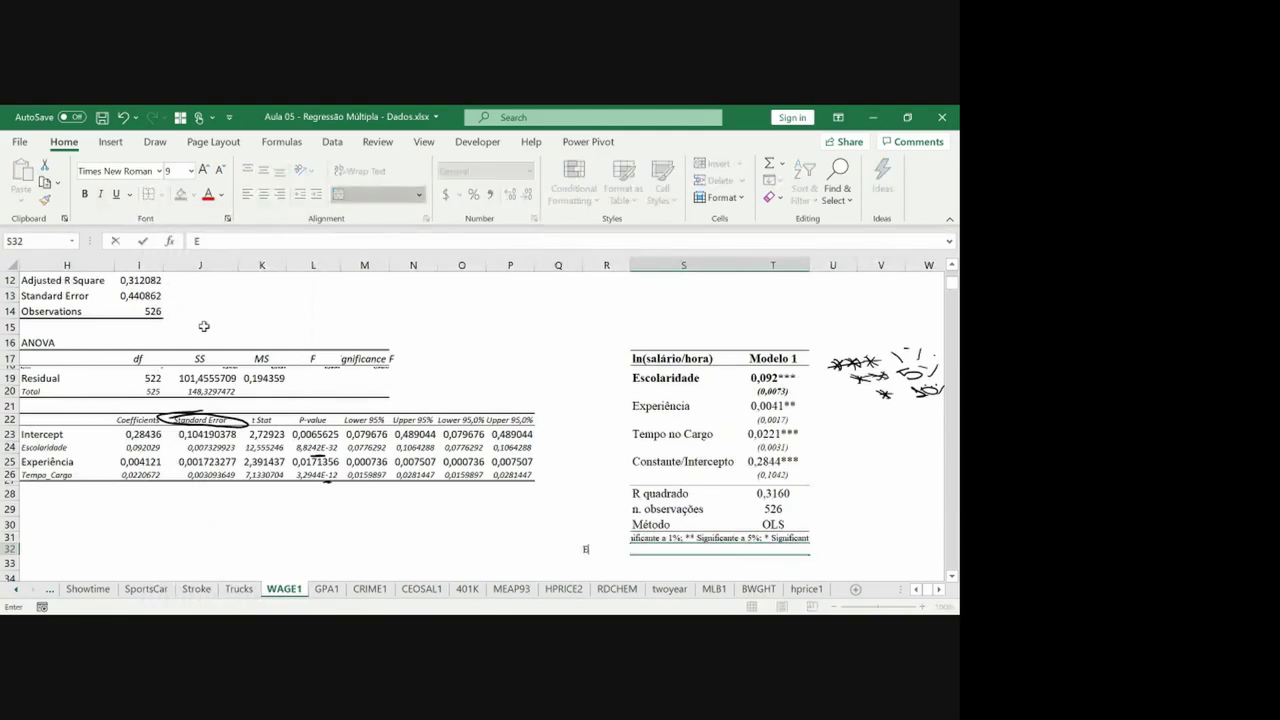
type("rro Padrão dos")
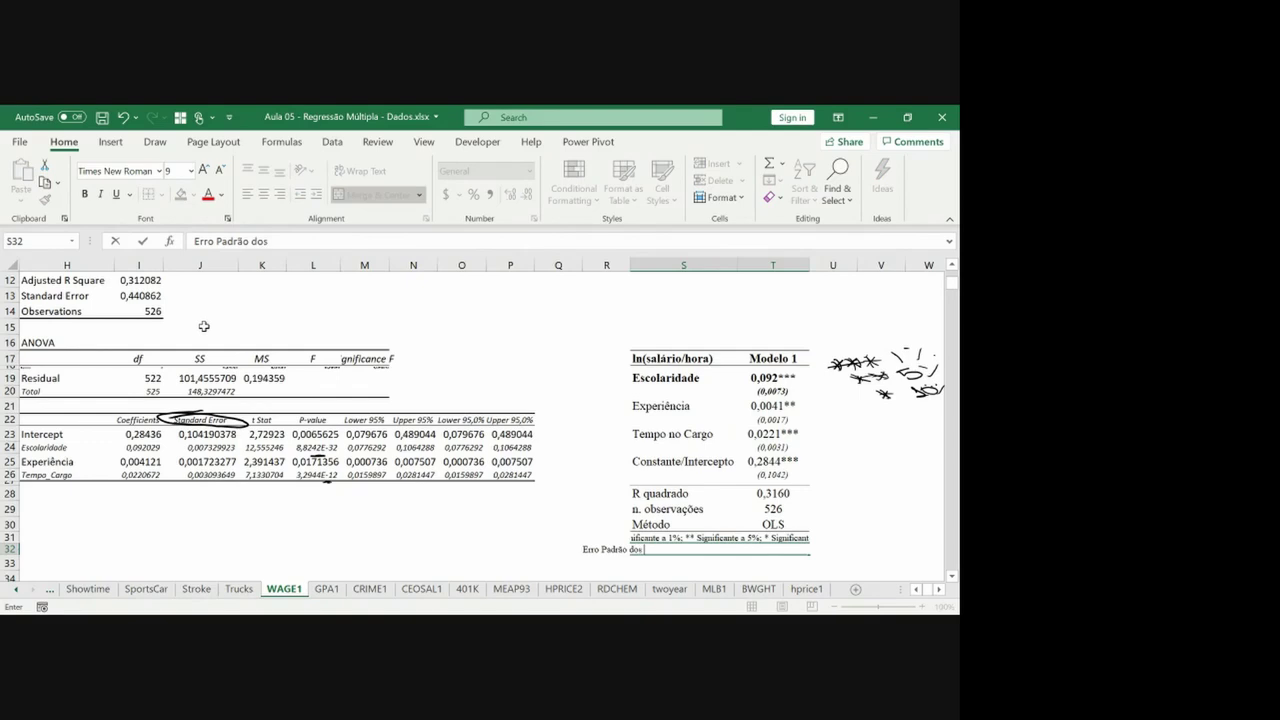
type(" Coeficientes e ntre P")
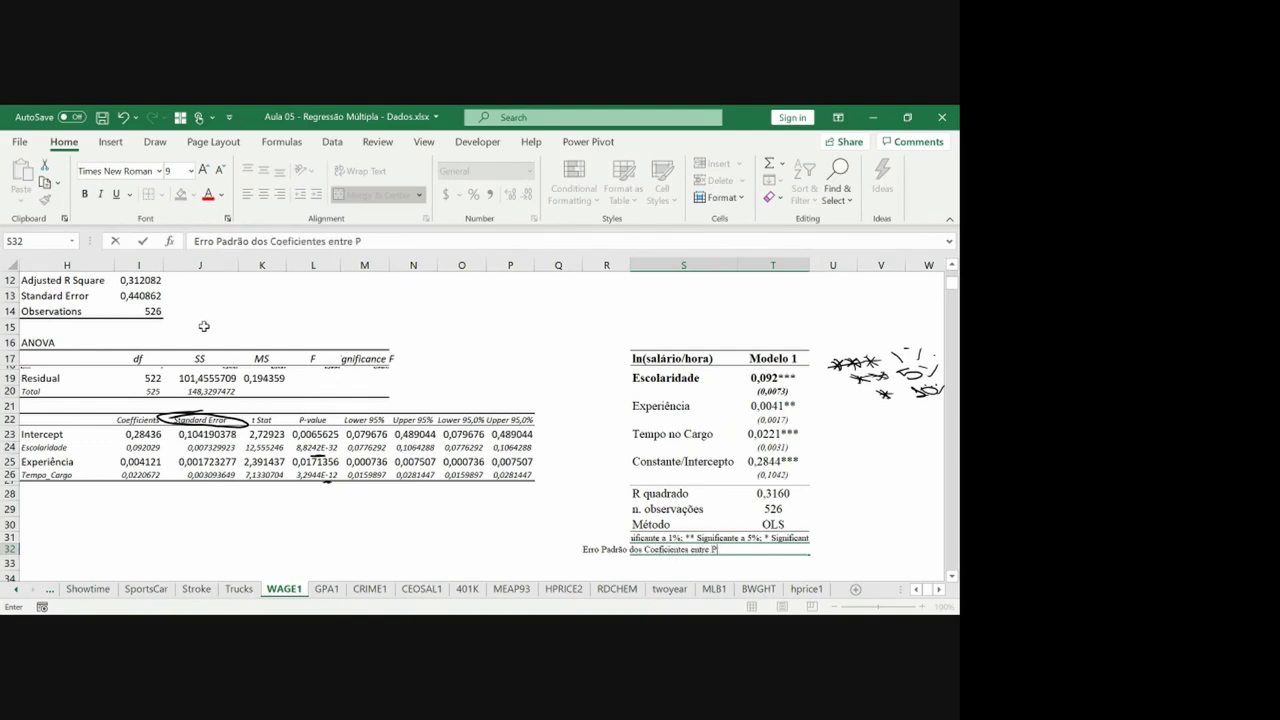
type("arêntesis")
key("Return")
key("Up")
left_click(160, 194)
left_click(164, 241)
Left-align the two notes in S31:S32 and widen columns S and T until the full text of the significance note fits.
key("Up")
key("shift+Down")
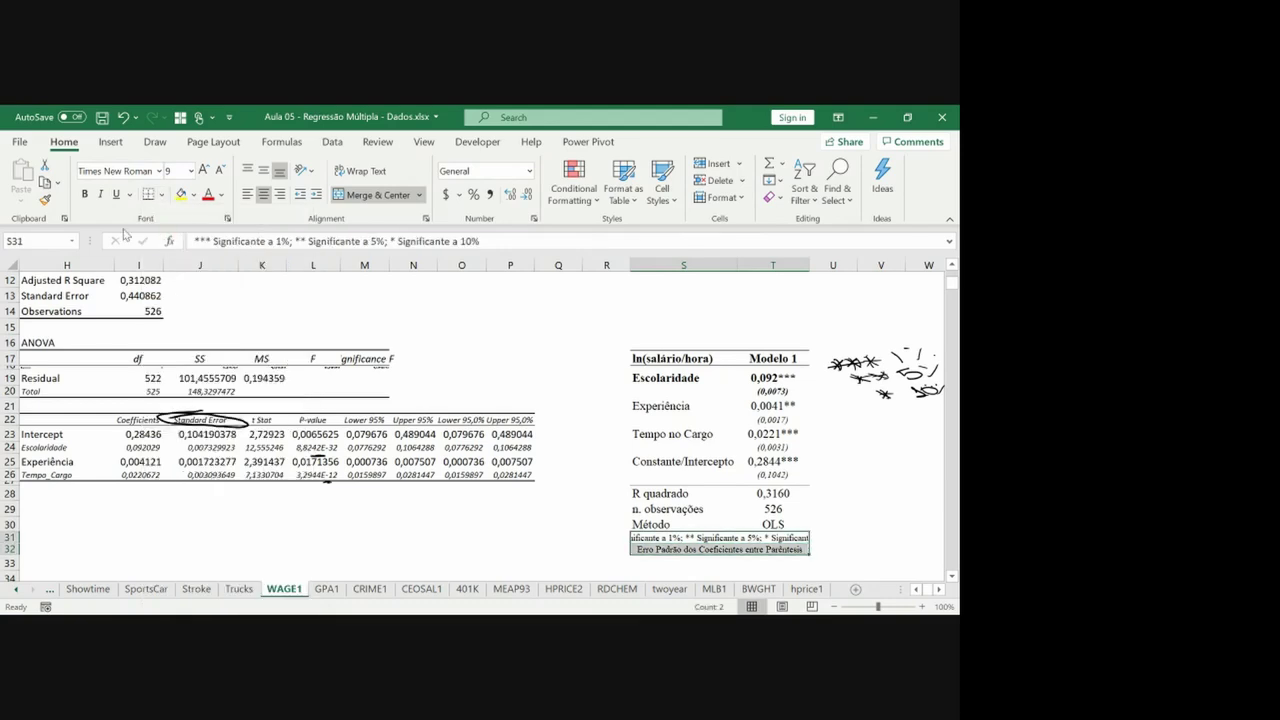
left_click(249, 195)
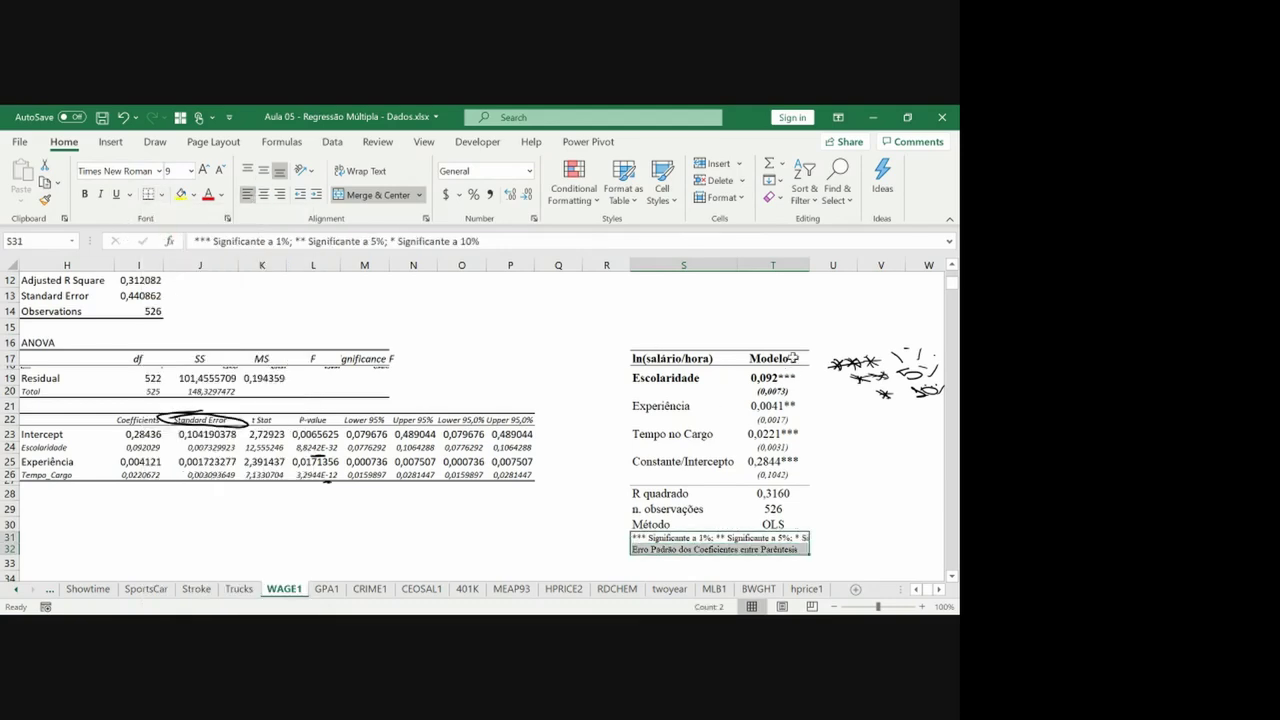
left_click_drag(737, 266, 833, 265)
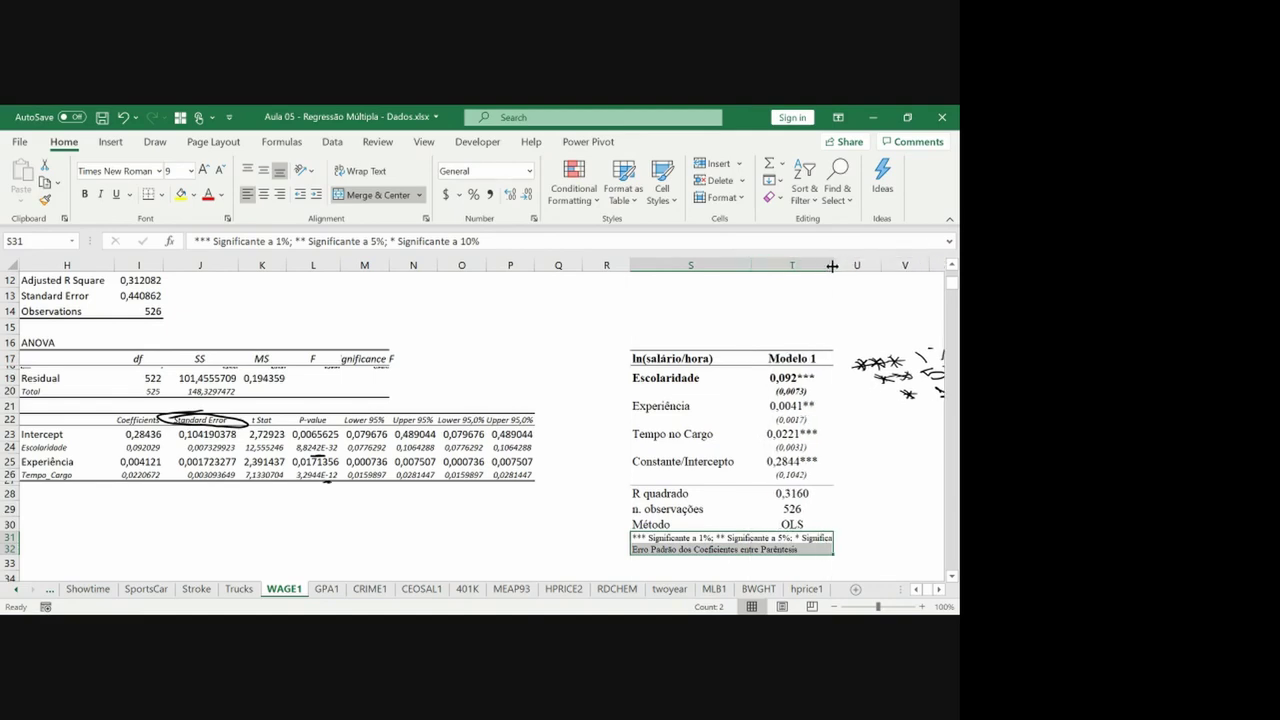
left_click_drag(751, 265, 791, 262)
left_click(759, 445)
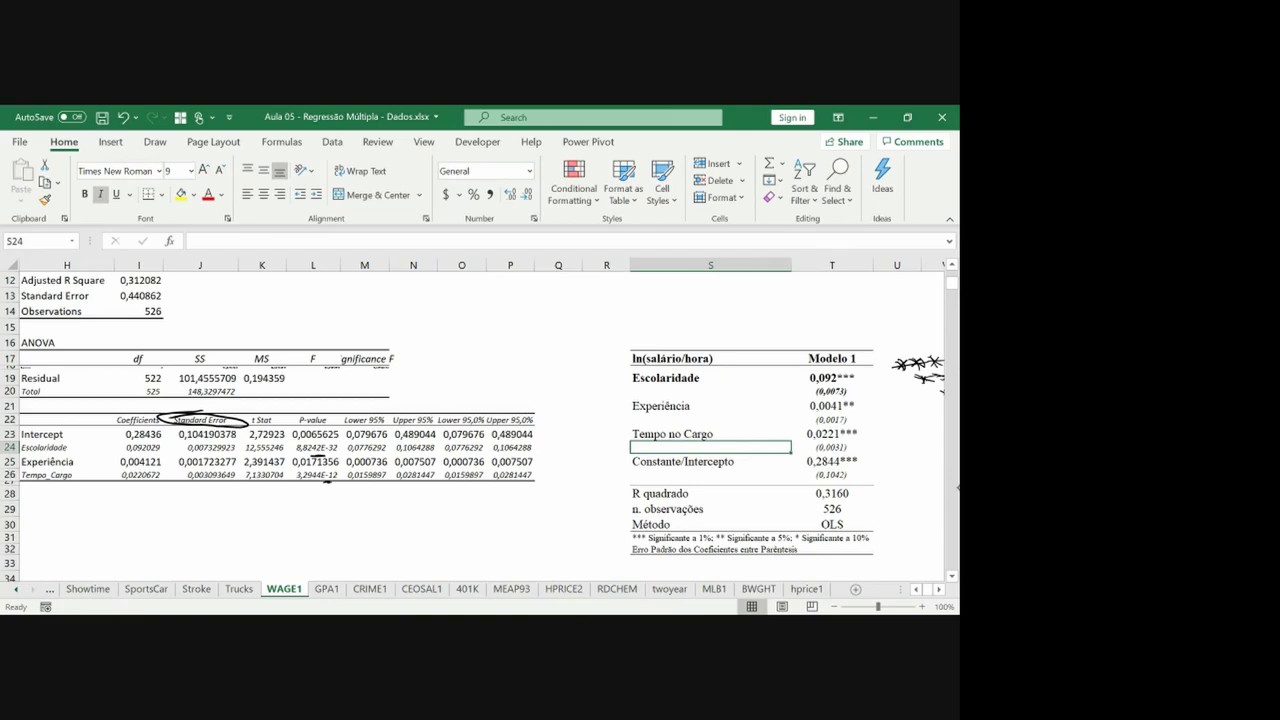
left_click_drag(776, 532, 788, 527)
left_click_drag(857, 380, 866, 378)
left_click_drag(275, 414, 290, 409)
Switch to the slide "Reportando Resultados de Regressões" and underline its title and the dependent and independent variable points with the red pen.
key("alt+Tab")
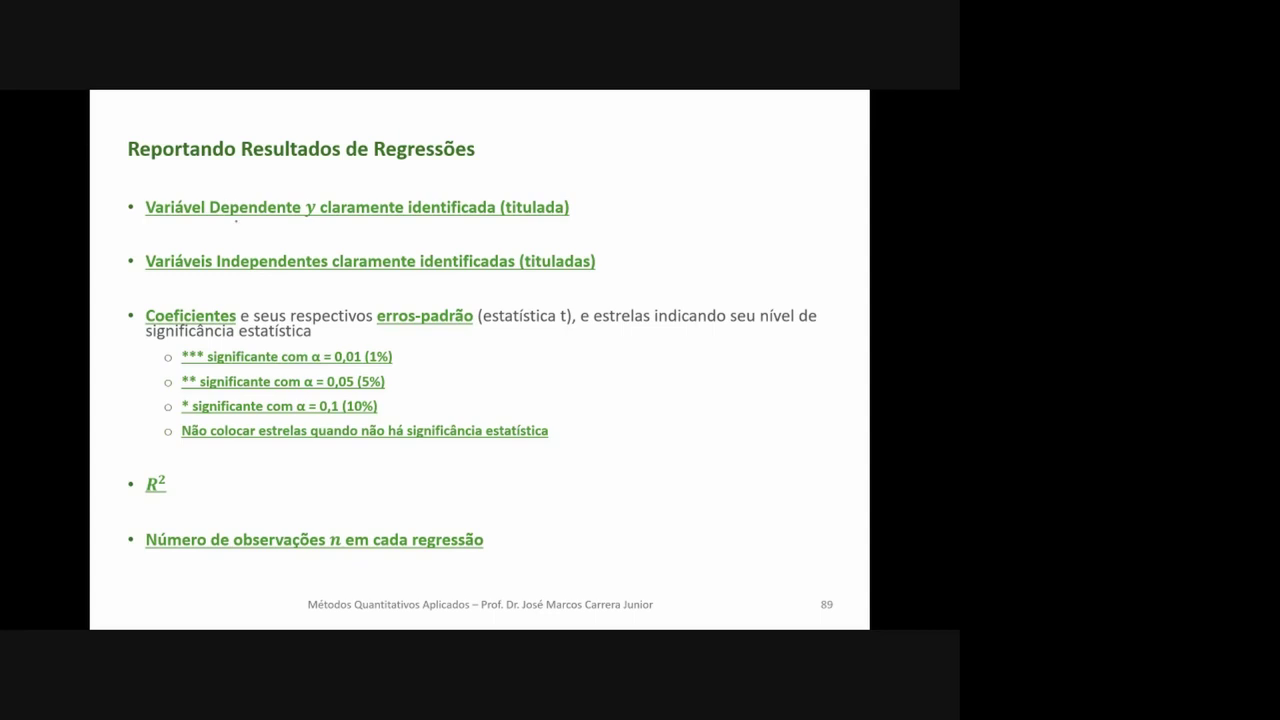
left_click_drag(161, 168, 427, 180)
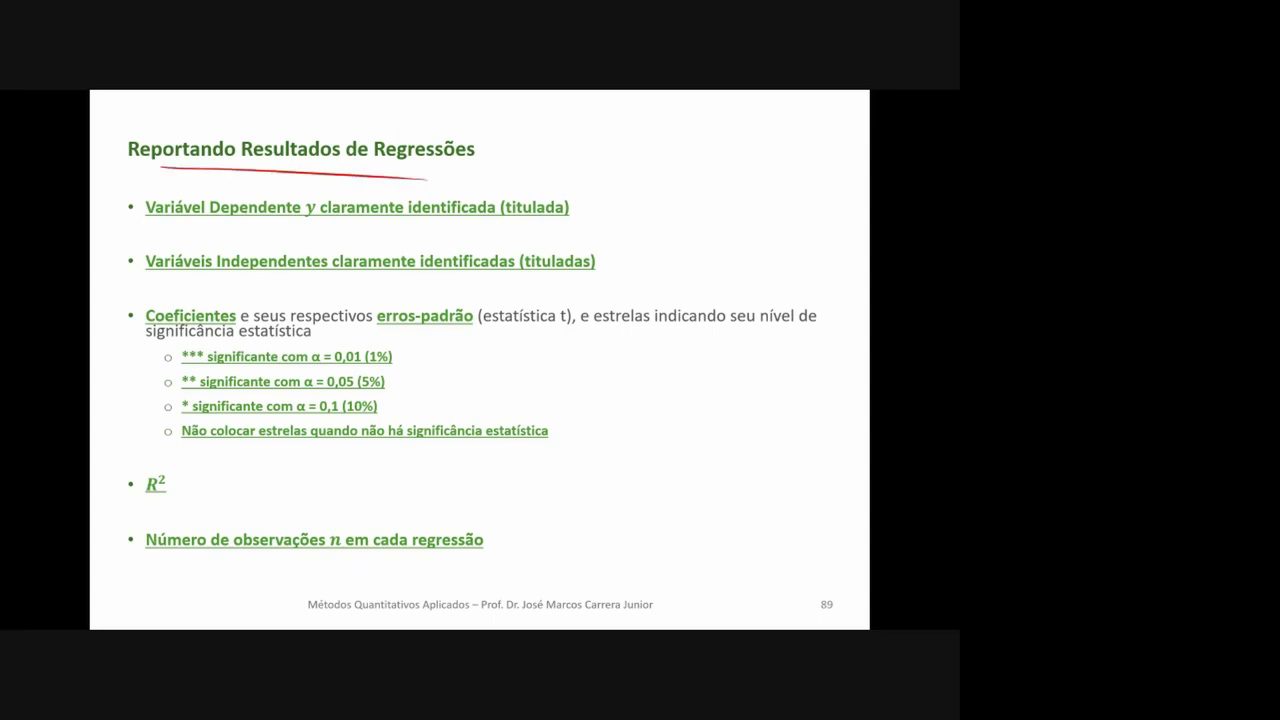
left_click_drag(157, 221, 336, 214)
left_click_drag(566, 214, 585, 217)
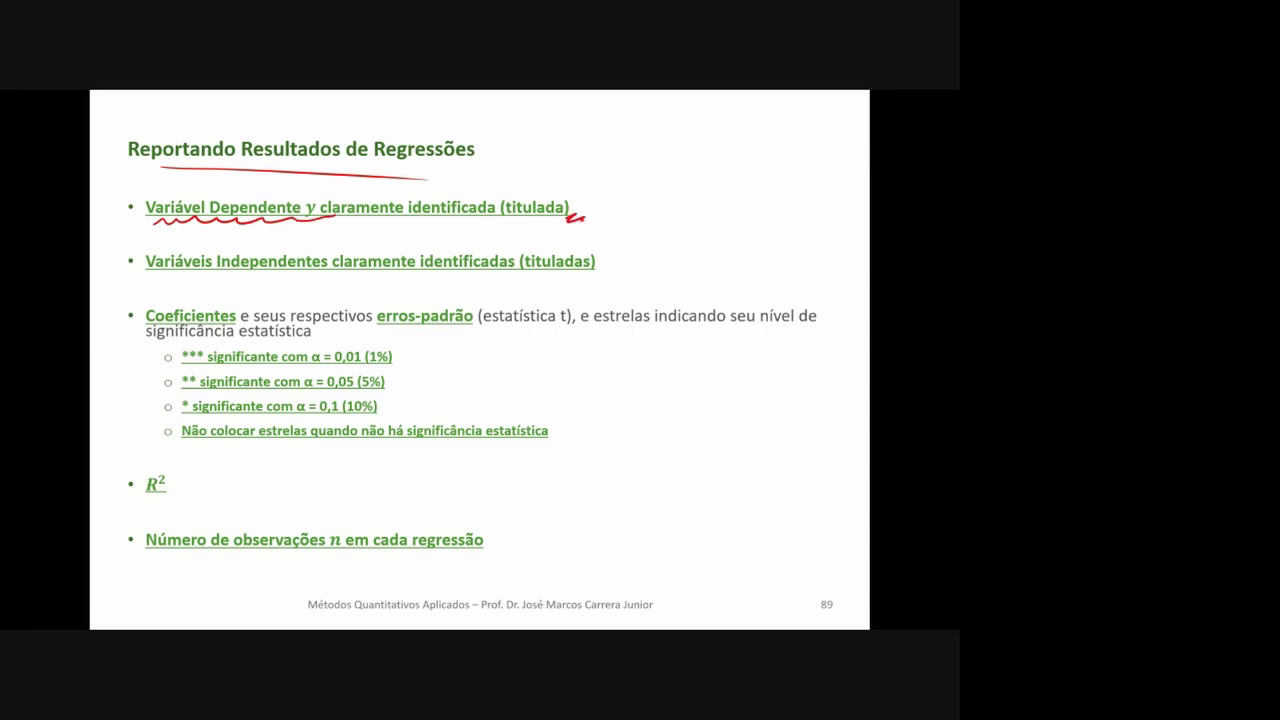
left_click_drag(148, 274, 512, 273)
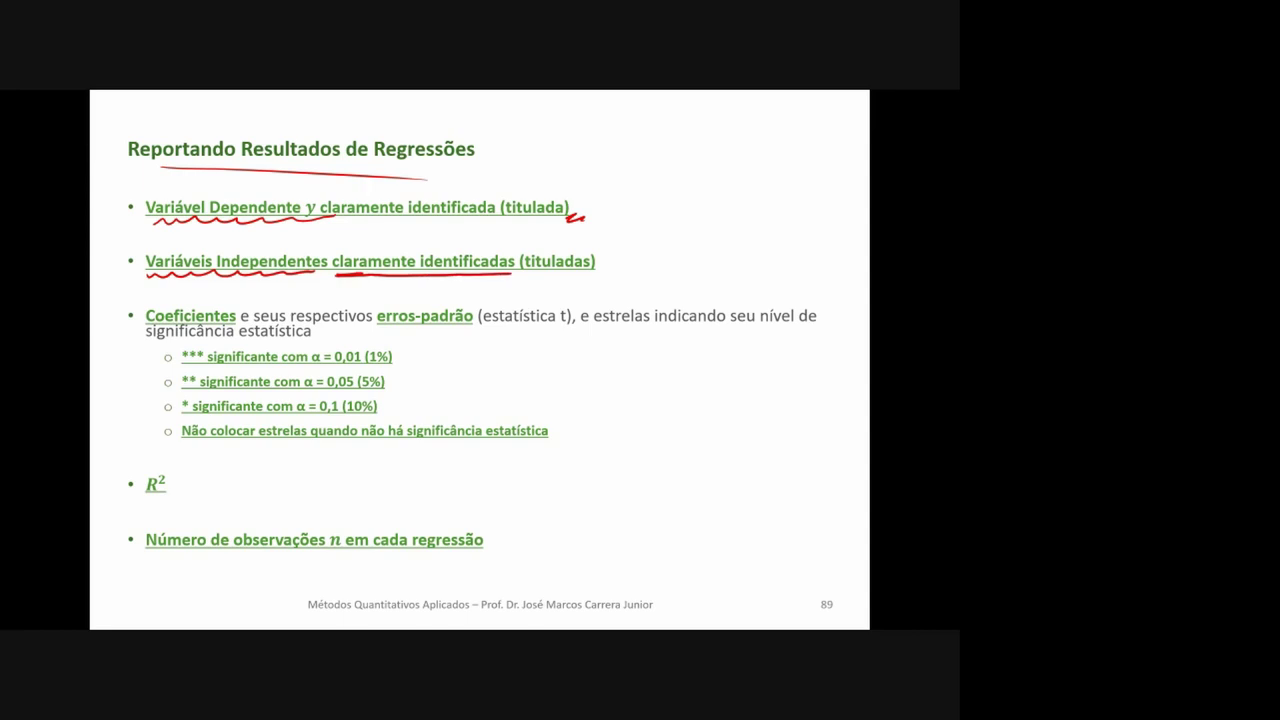
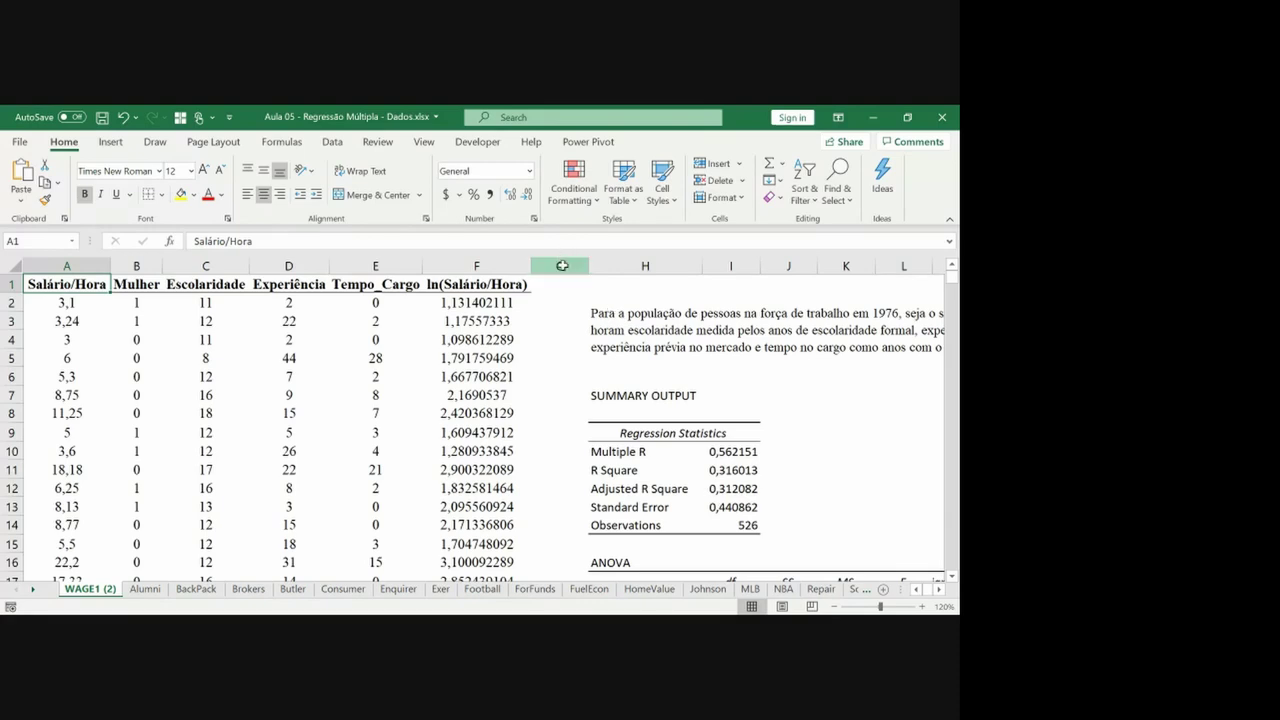
Insert a new column G on the WAGE1 (2) sheet and paste a copy of the ln(Salário/Hora) column into it.
left_click(562, 265)
key("ctrl+shift+plus")
key("Left")
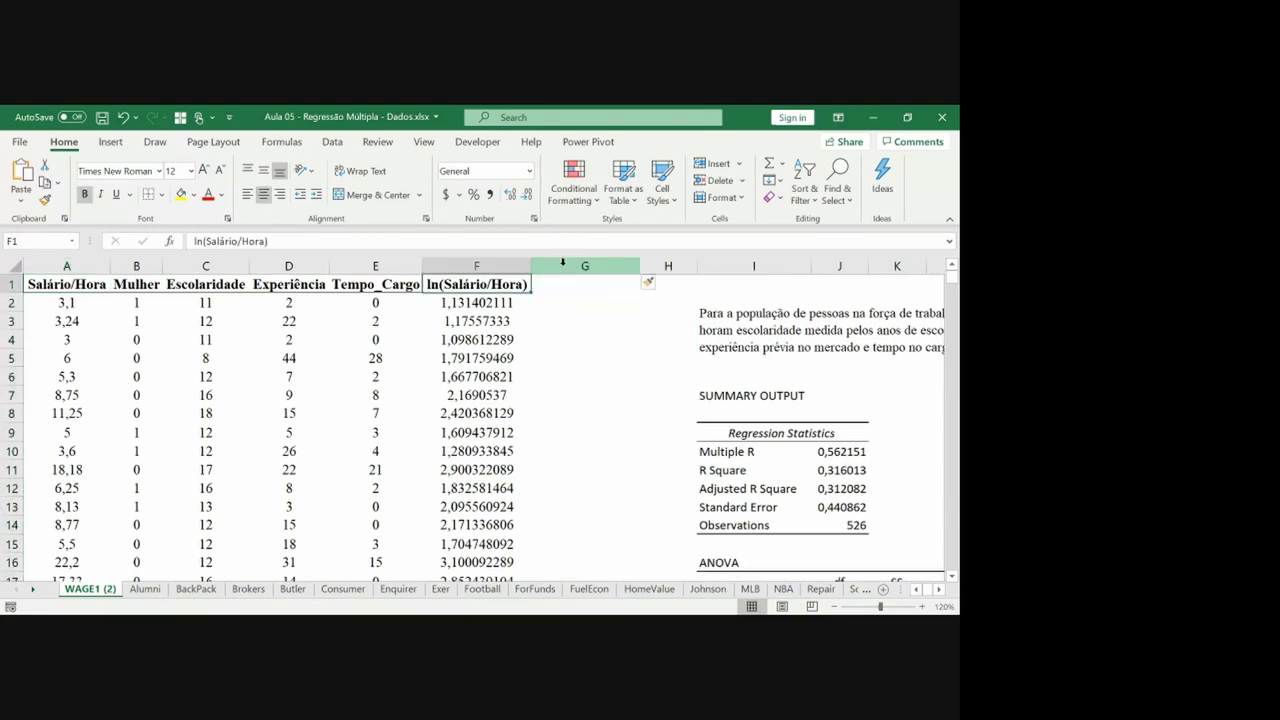
key("ctrl+shift+Down")
key("ctrl+c")
key("ctrl+BackSpace")
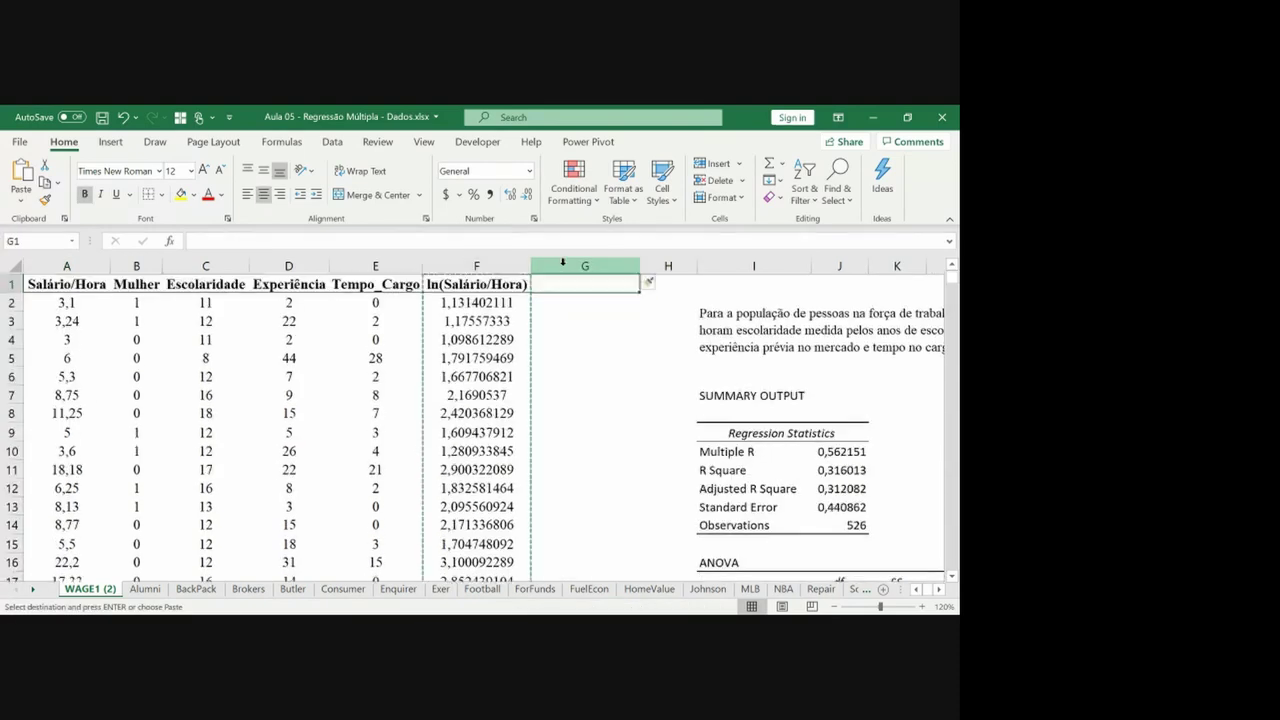
key("Right")
key("ctrl+v")
key("Return")
Change the header in G1 to "y^" and clear the copied formulas beneath it.
type("y")
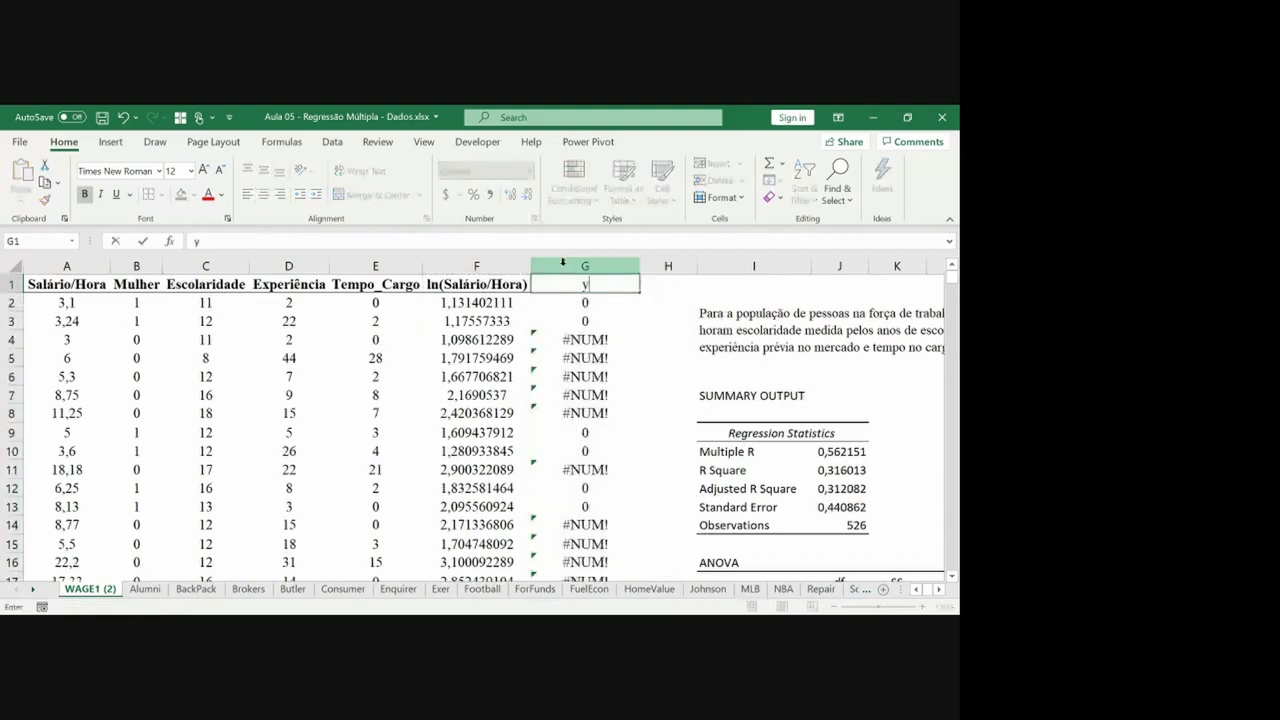
key("Return")
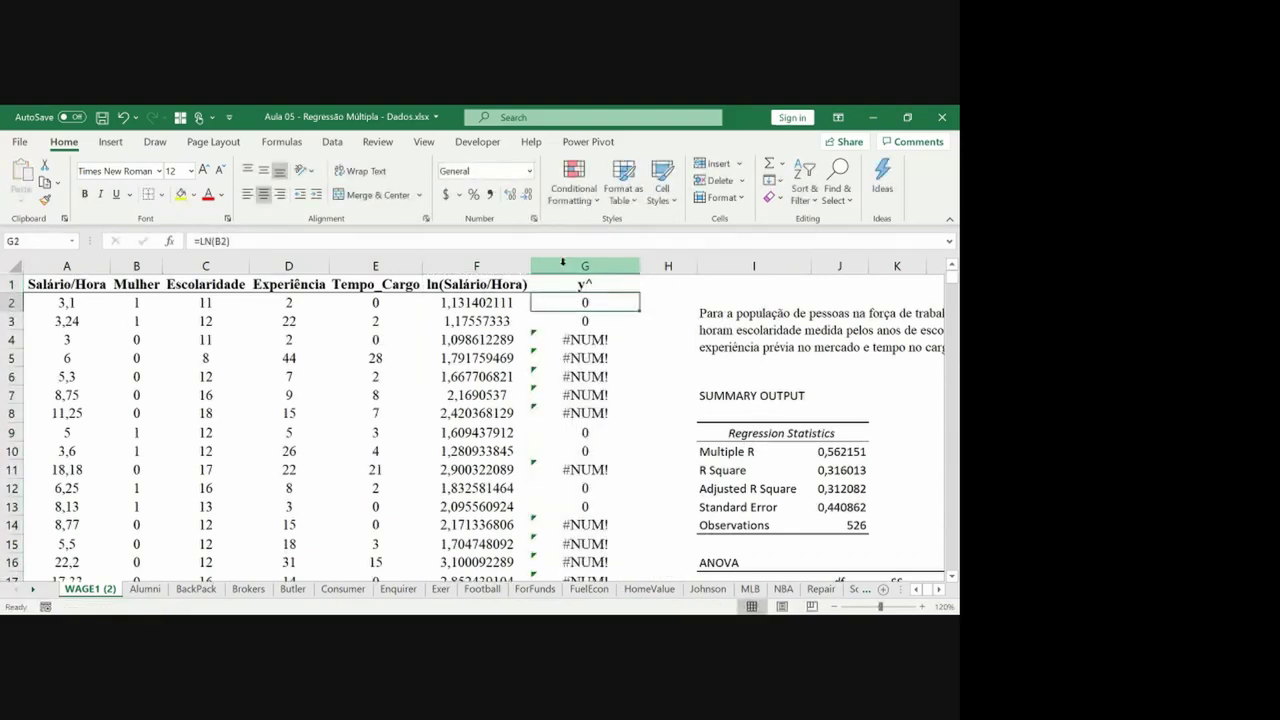
key("ctrl+shift+Down")
key("Delete")
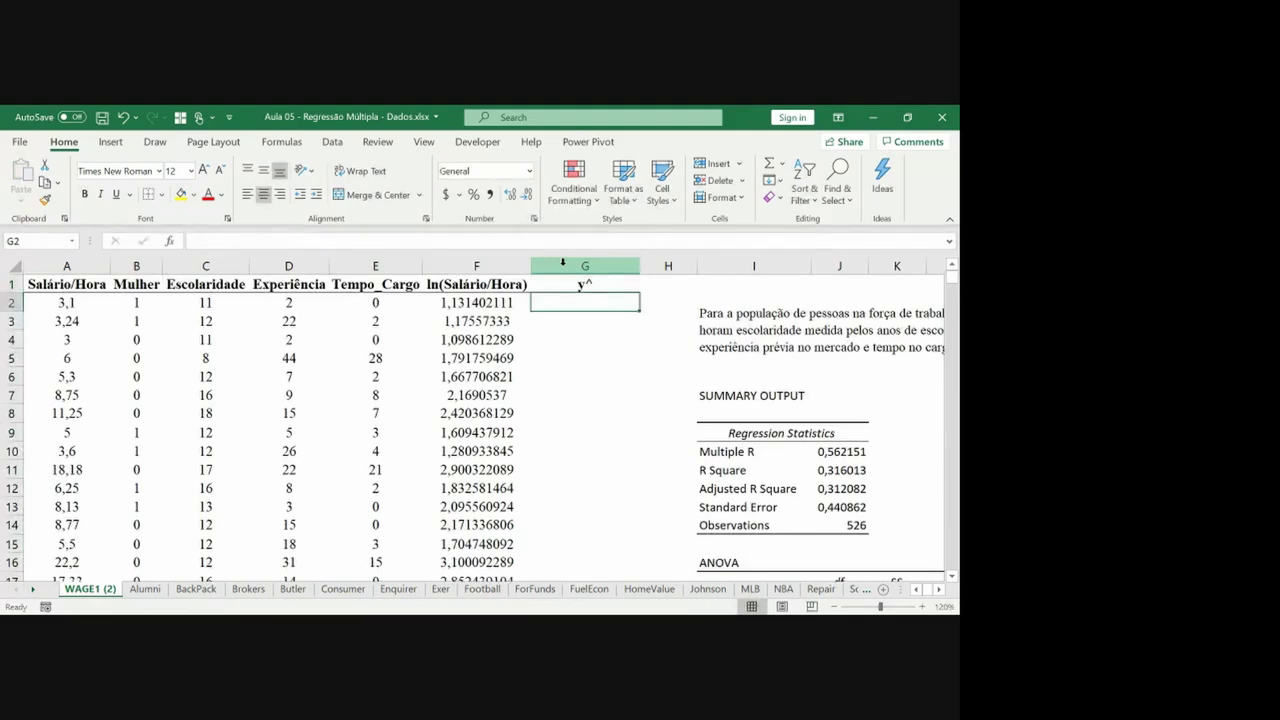
Insert a blank row above the data headers on the WAGE1 (2) sheet.
key("Up")
key("ctrl+Left")
key("ctrl+shift+Right")
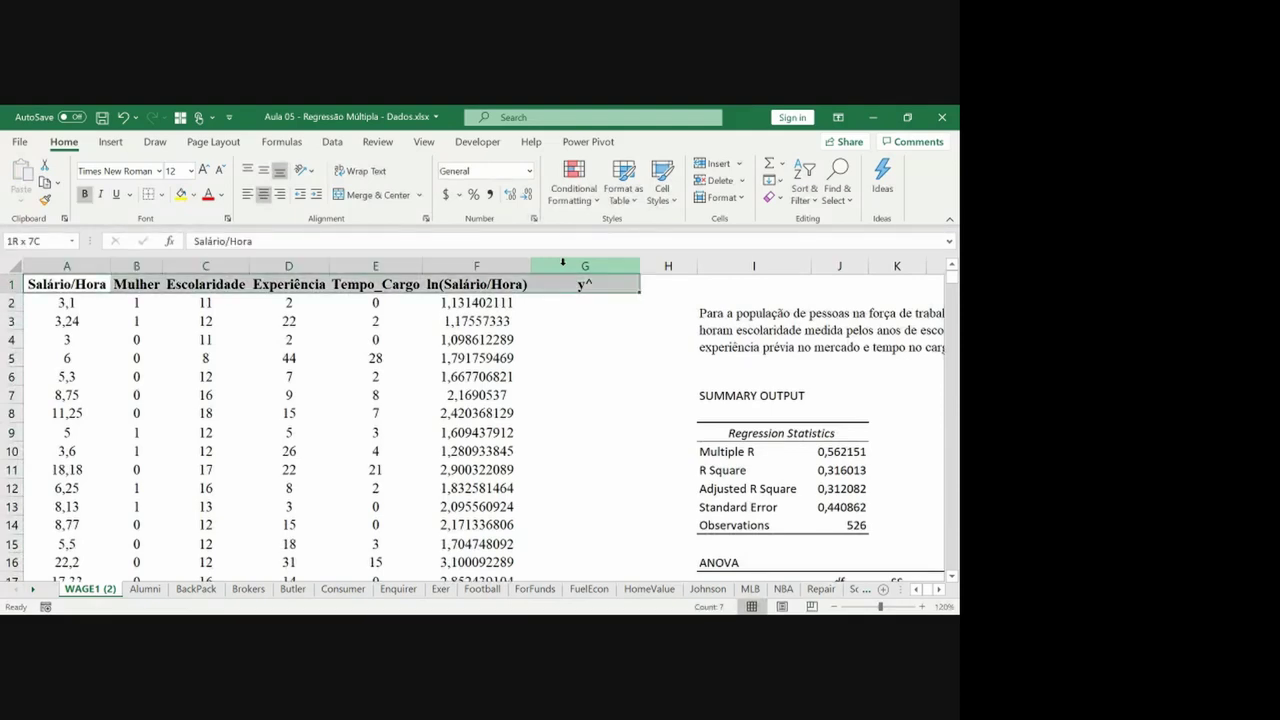
key("shift+space")
key("ctrl+shift+plus")
key("Right")
key("Right")
key("Right")
key("Right")
key("Right")
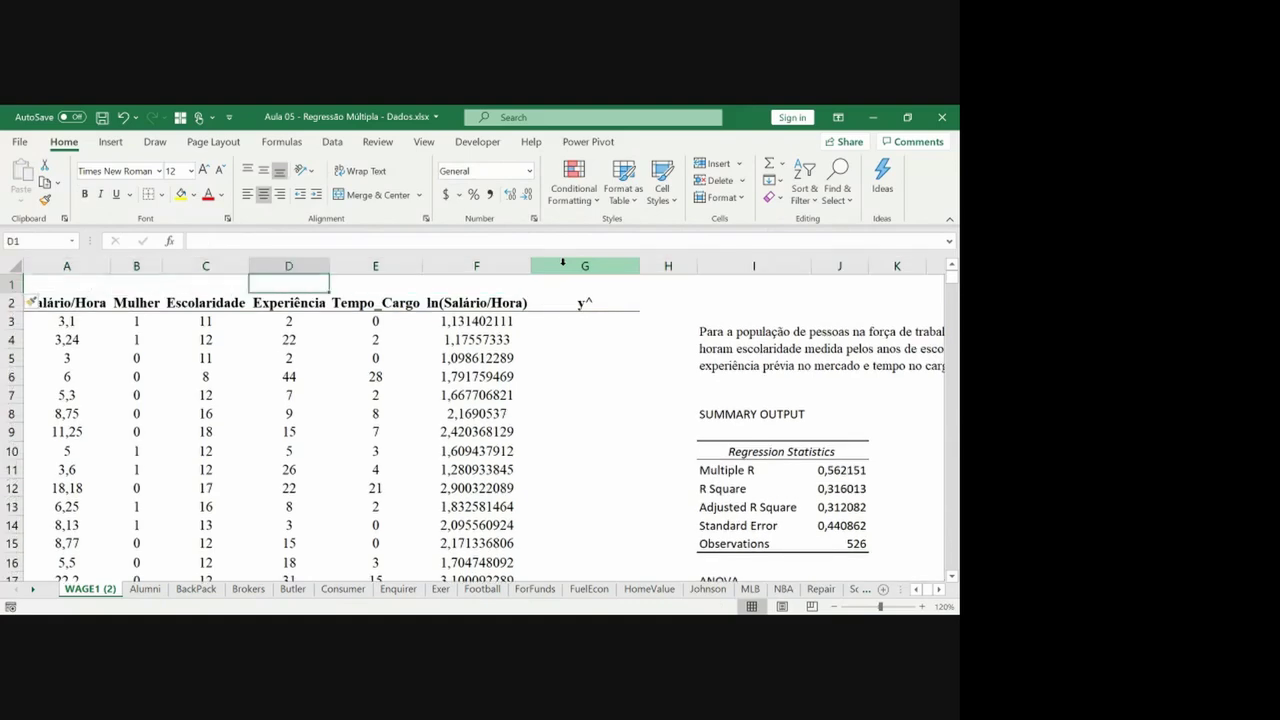
key("Left")
key("Left")
key("Right")
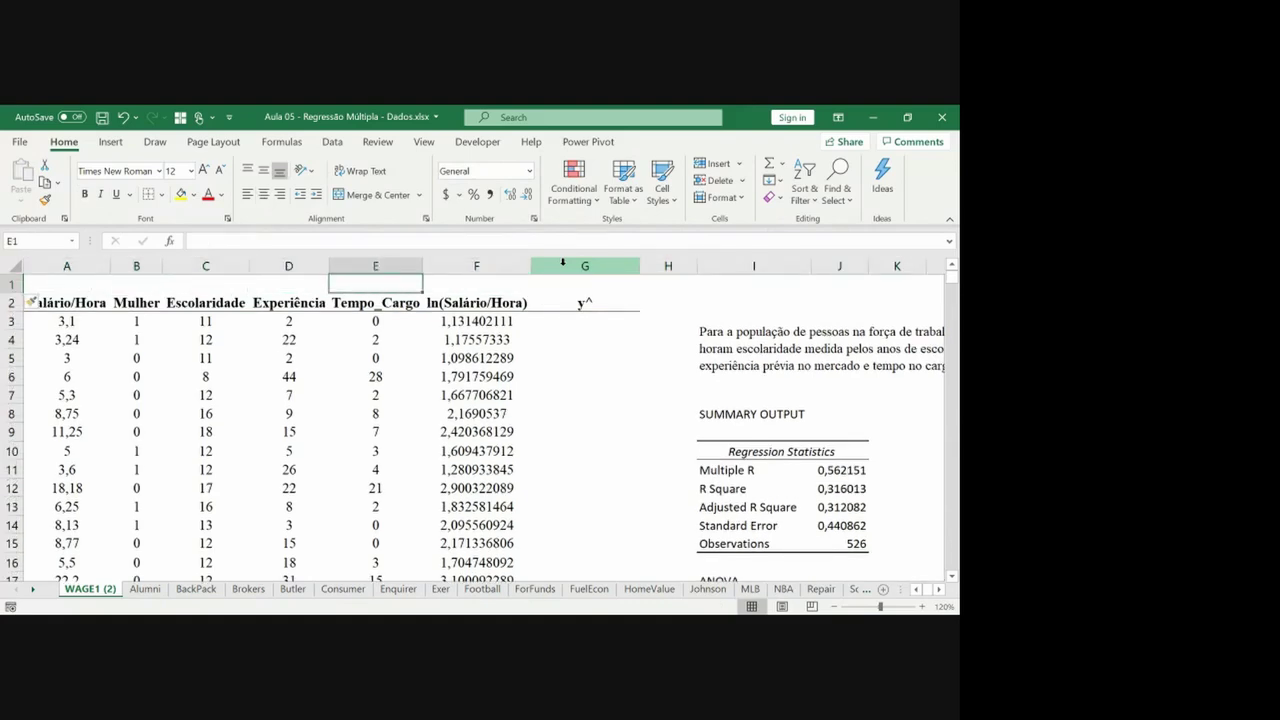
key("Left")
key("Right")
key("Right")
key("Right")
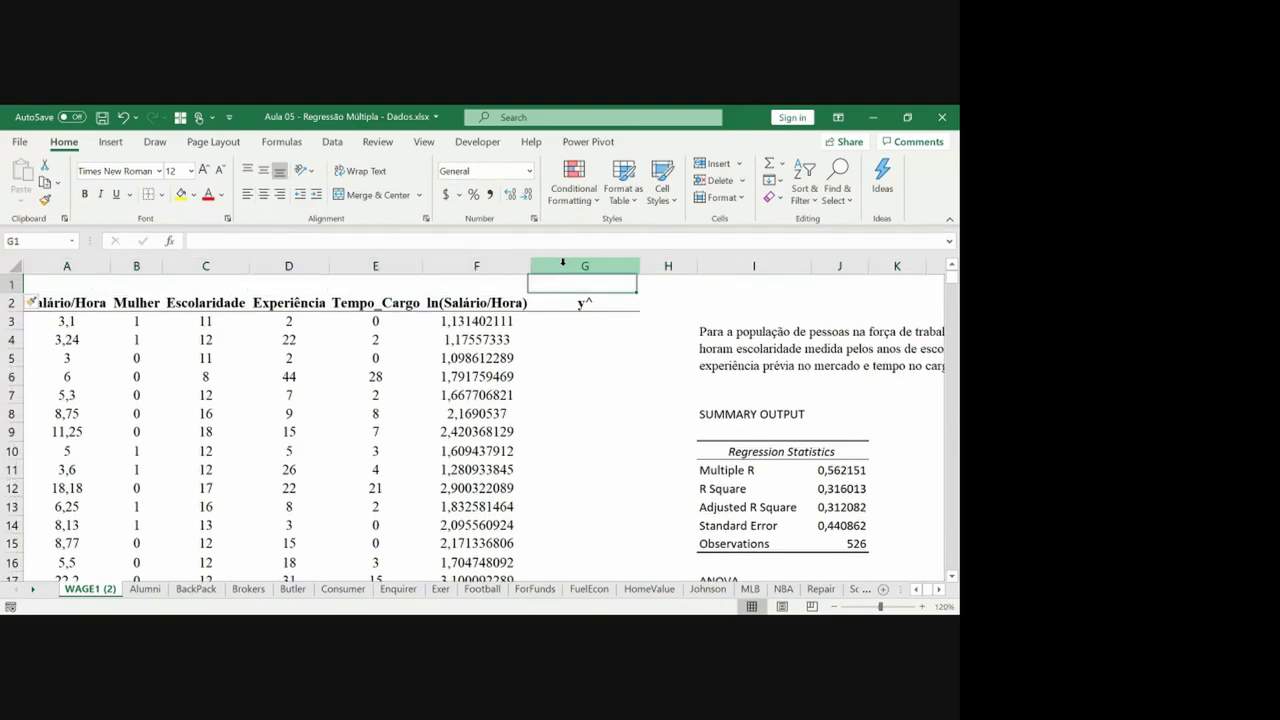
key("Down")
key("Up")
Link cell C1 above the Escolaridade header to the Escolaridade coefficient in J25 of the regression output.
key("Left")
key("Left")
key("Left")
key("Left")
type("=")
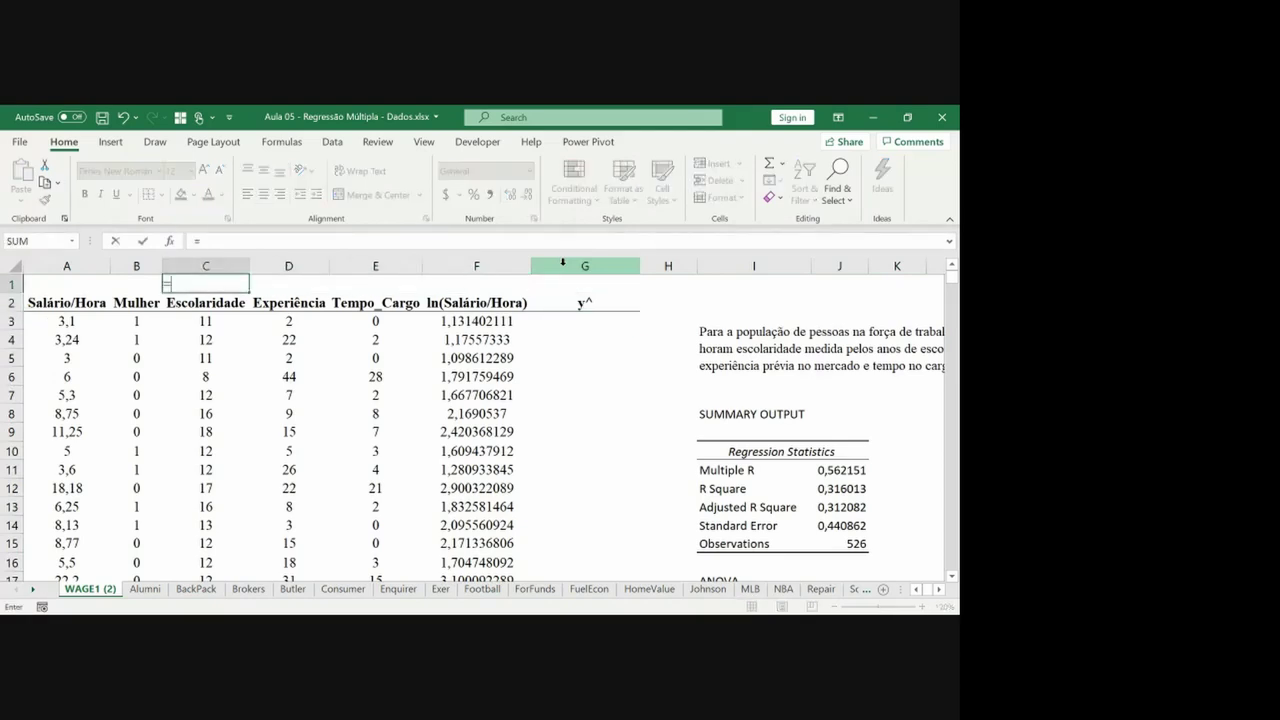
key("Down")
key("Down")
key("Down")
key("Down")
key("Down")
key("Down")
key("Down")
key("Down")
key("Down")
key("Down")
key("Down")
key("Down")
key("Down")
key("Down")
key("Down")
key("Down")
key("Down")
key("Down")
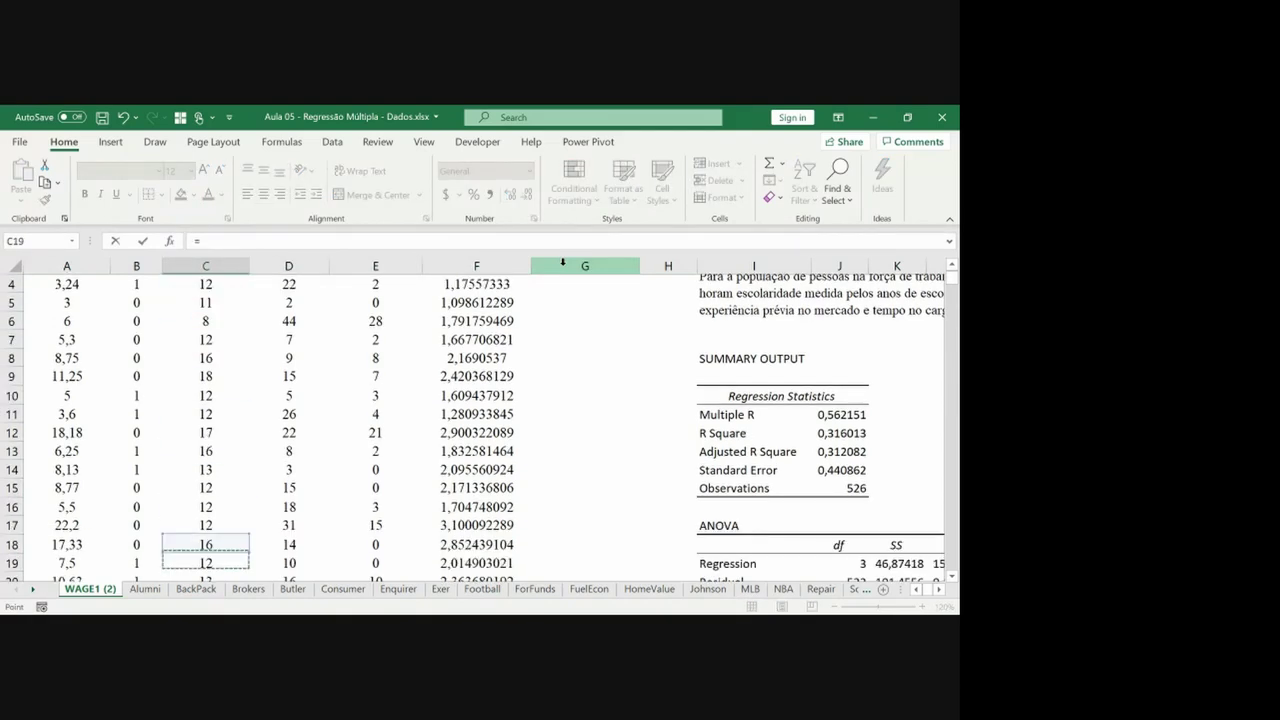
key("Down")
key("Down")
key("Down")
key("Right")
key("Right")
key("Right")
key("Right")
key("Right")
key("Right")
key("Right")
key("Escape")
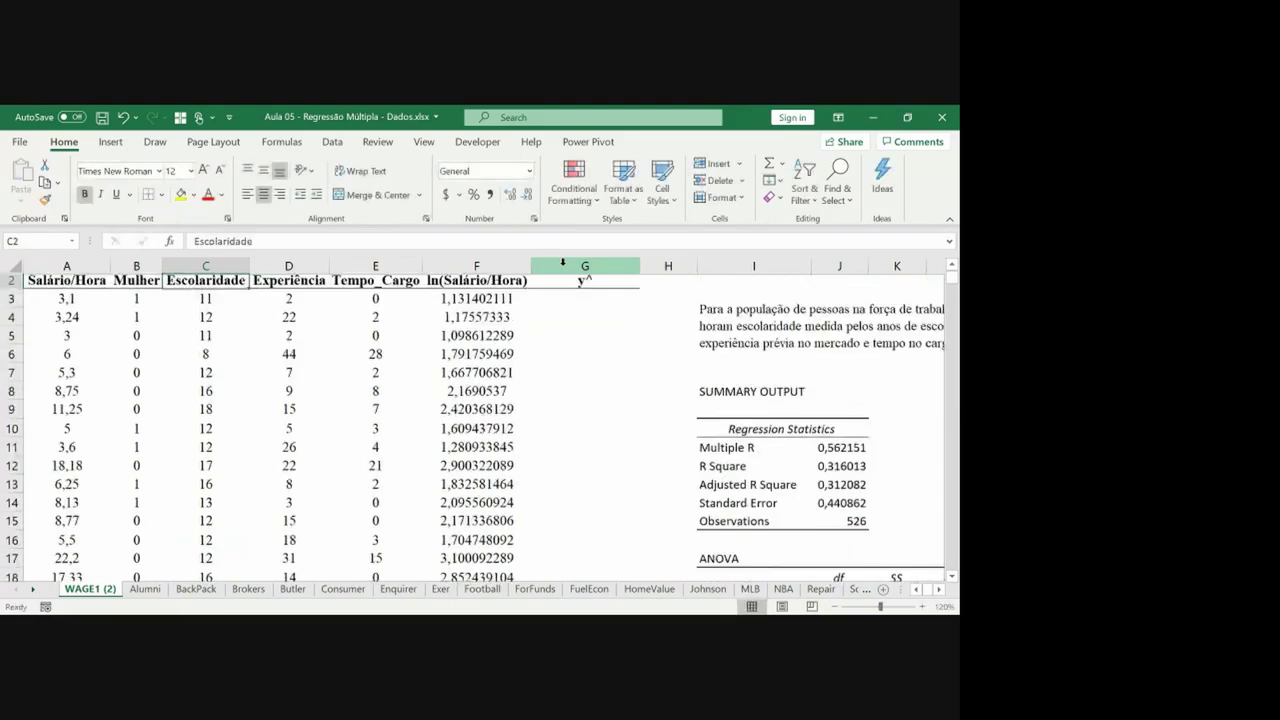
Link cell D1 above the Experiência header to its regression coefficient with the formula =J26.
key("Up")
key("Right")
type("=")
key("Down")
key("Down")
key("Down")
key("Down")
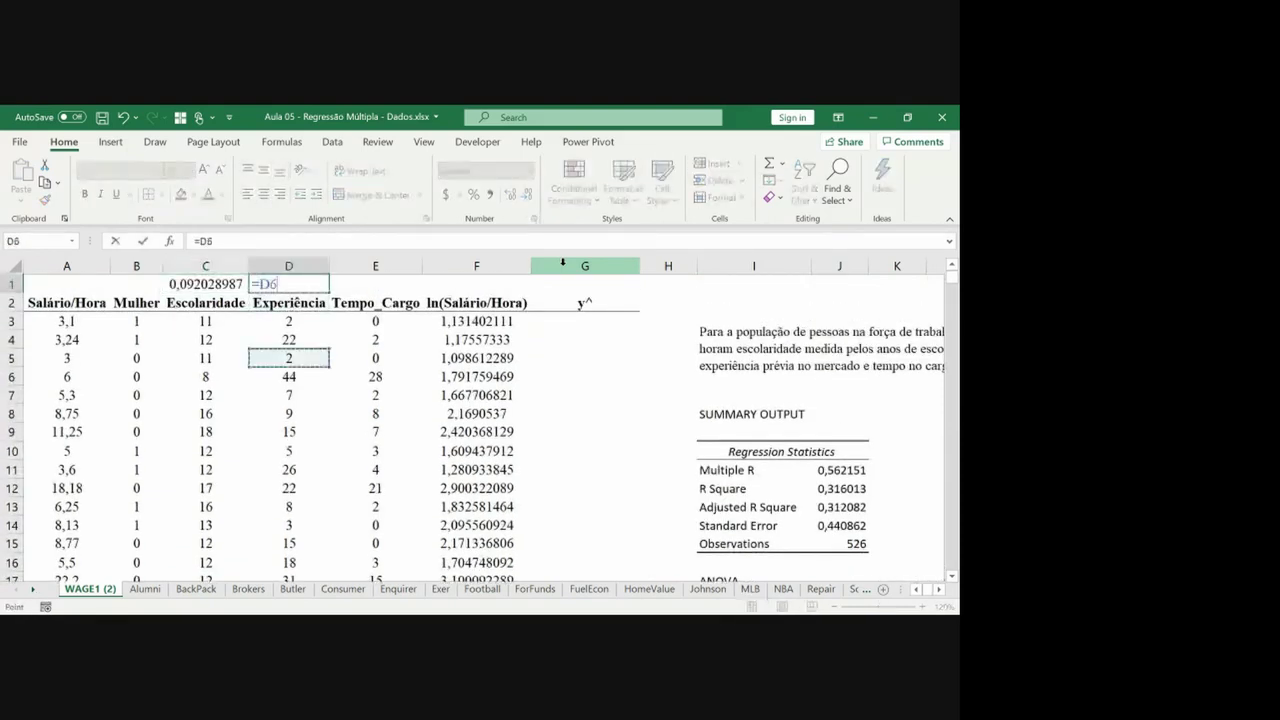
key("Down")
key("Down")
key("Down")
key("Down")
key("Down")
key("Down")
key("Down")
key("Down")
key("Down")
key("Down")
key("Down")
key("Down")
key("Down")
key("Down")
key("Down")
key("Down")
key("Down")
key("Right")
key("Right")
key("Right")
key("Right")
key("Down")
key("Down")
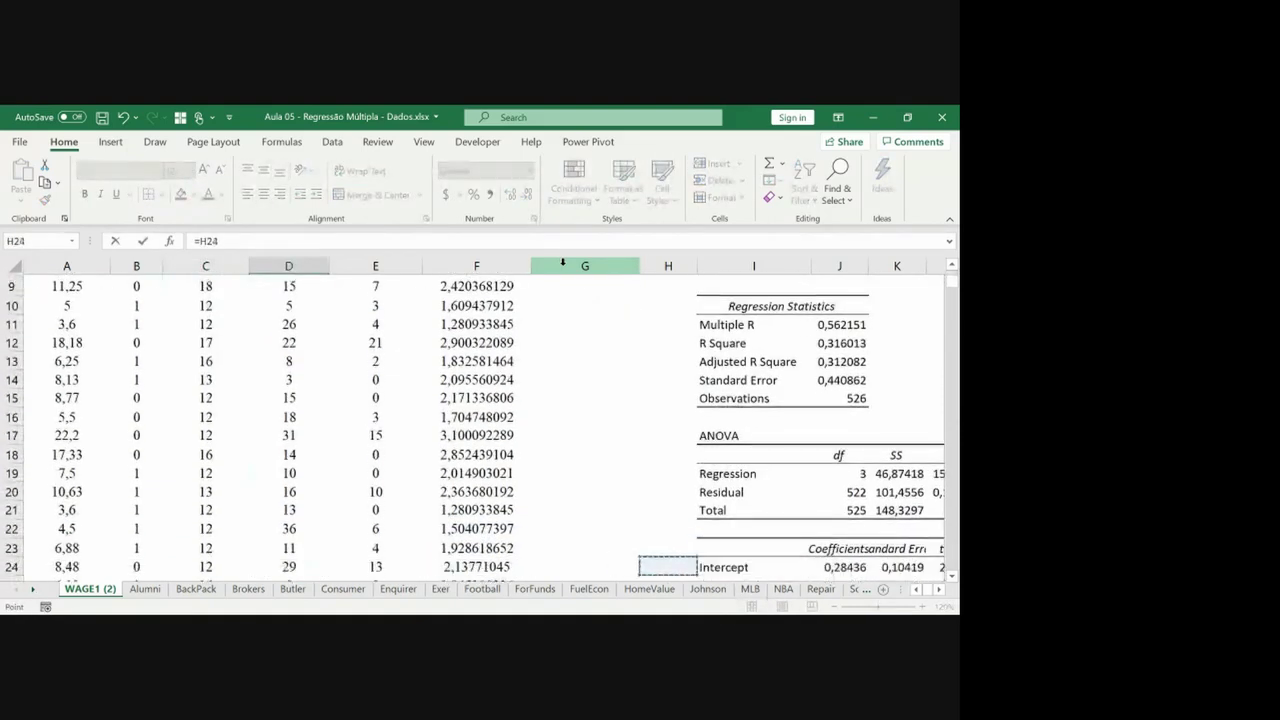
key("Down")
key("Down")
key("Down")
key("Up")
key("Right")
key("Right")
key("ctrl+Return")
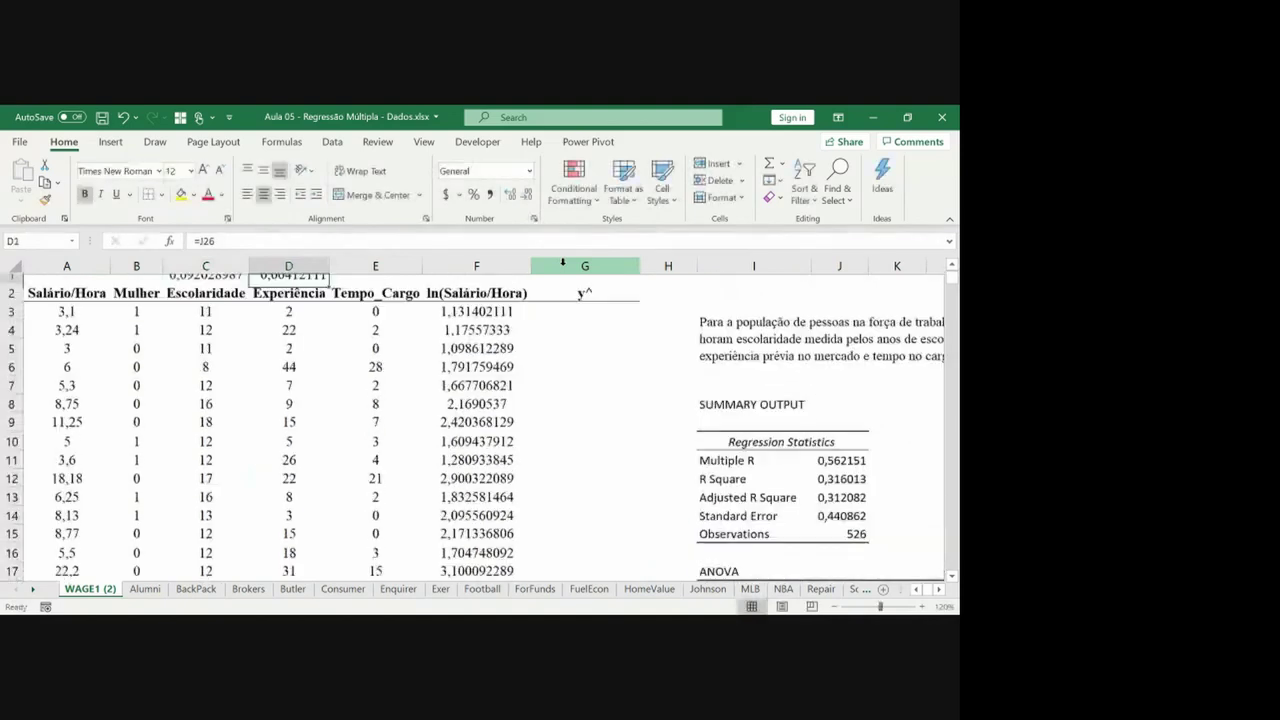
Link cell E1 above the Tempo_Cargo header to its regression coefficient with the formula =J27.
key("Right")
type("=")
key("Down")
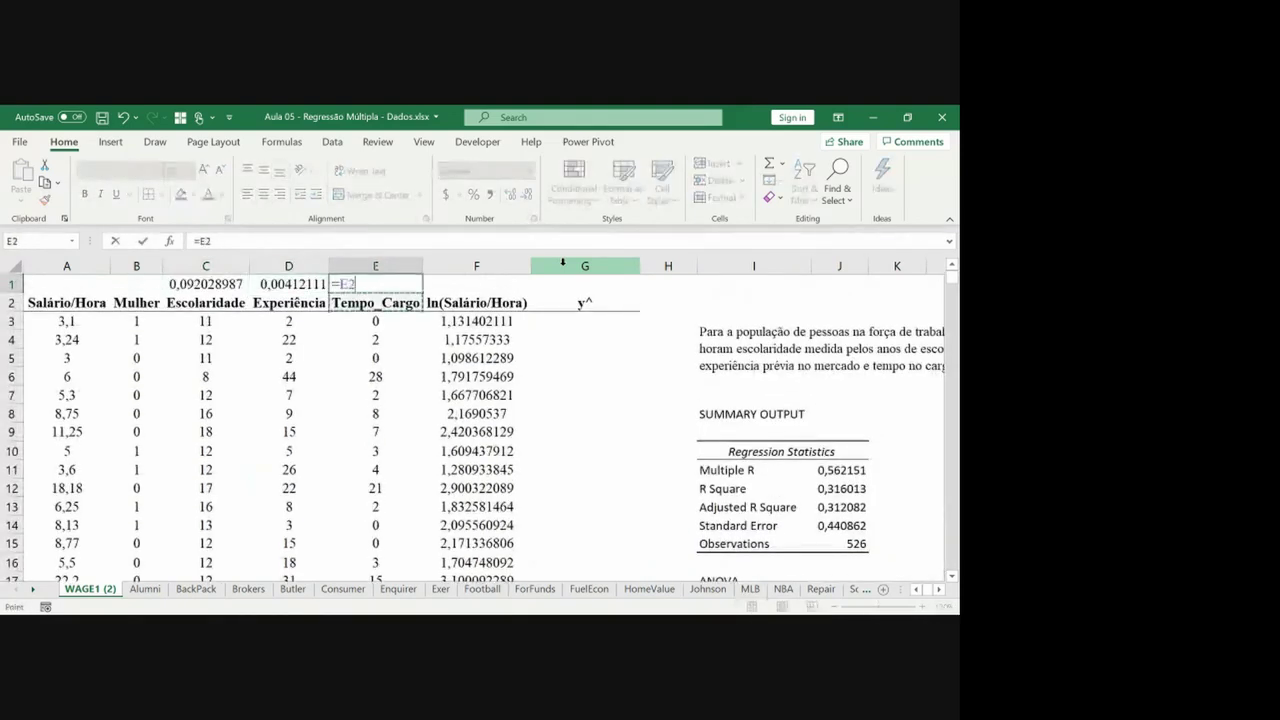
key("Down")
key("Down")
key("Down")
key("Down")
key("Down")
key("Down")
key("Down")
key("Down")
key("Down")
key("Down")
key("Down")
key("Down")
key("Down")
key("Down")
key("Down")
key("Down")
key("Down")
key("Down")
key("Down")
key("Right")
key("Right")
key("Right")
key("Right")
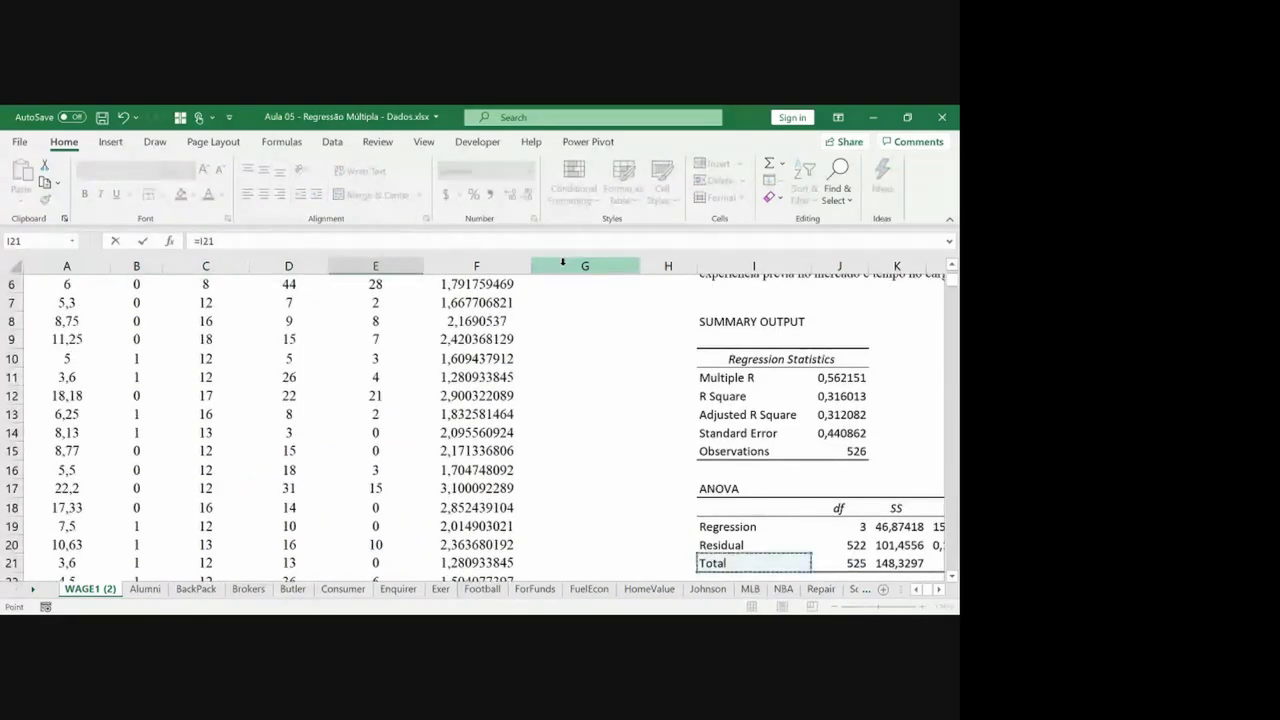
key("Right")
key("Down")
key("Down")
key("Down")
key("Down")
key("Down")
key("Down")
key("ctrl+Return")
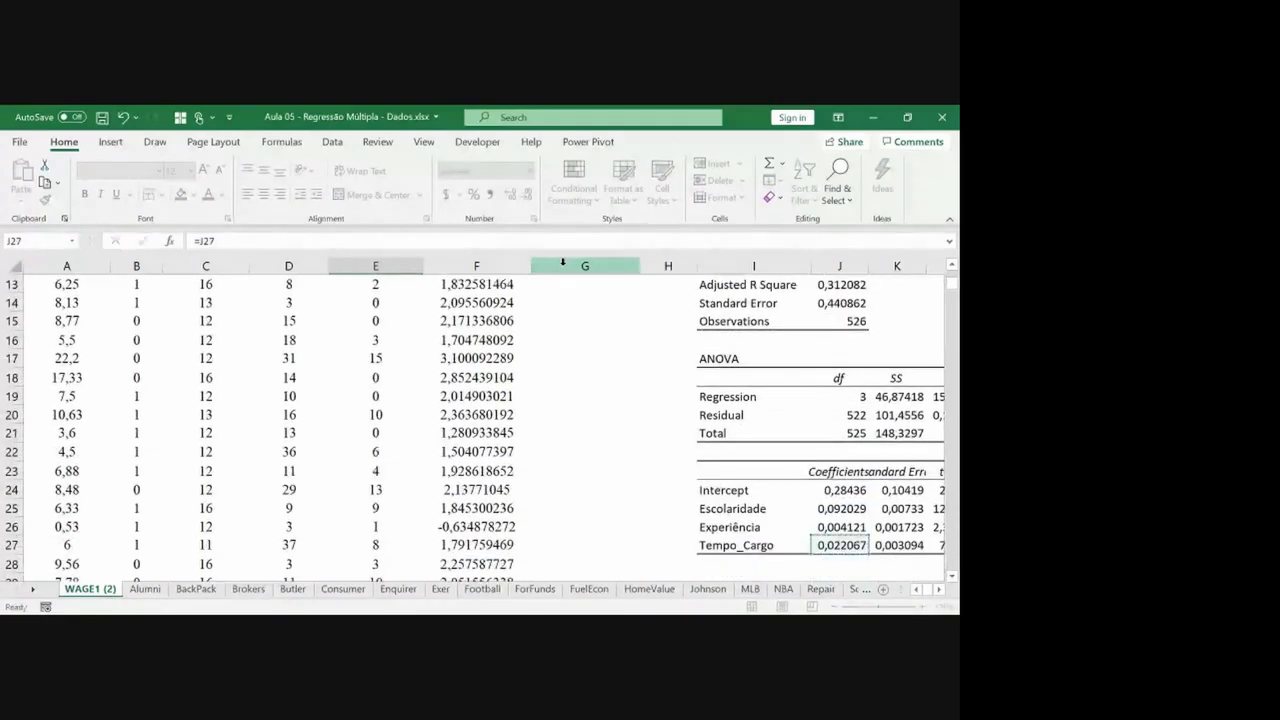
Link cell F1 above ln(Salário/Hora) to the Intercept coefficient with =J24, and center the coefficients in C1:F1.
key("Left")
key("Left")
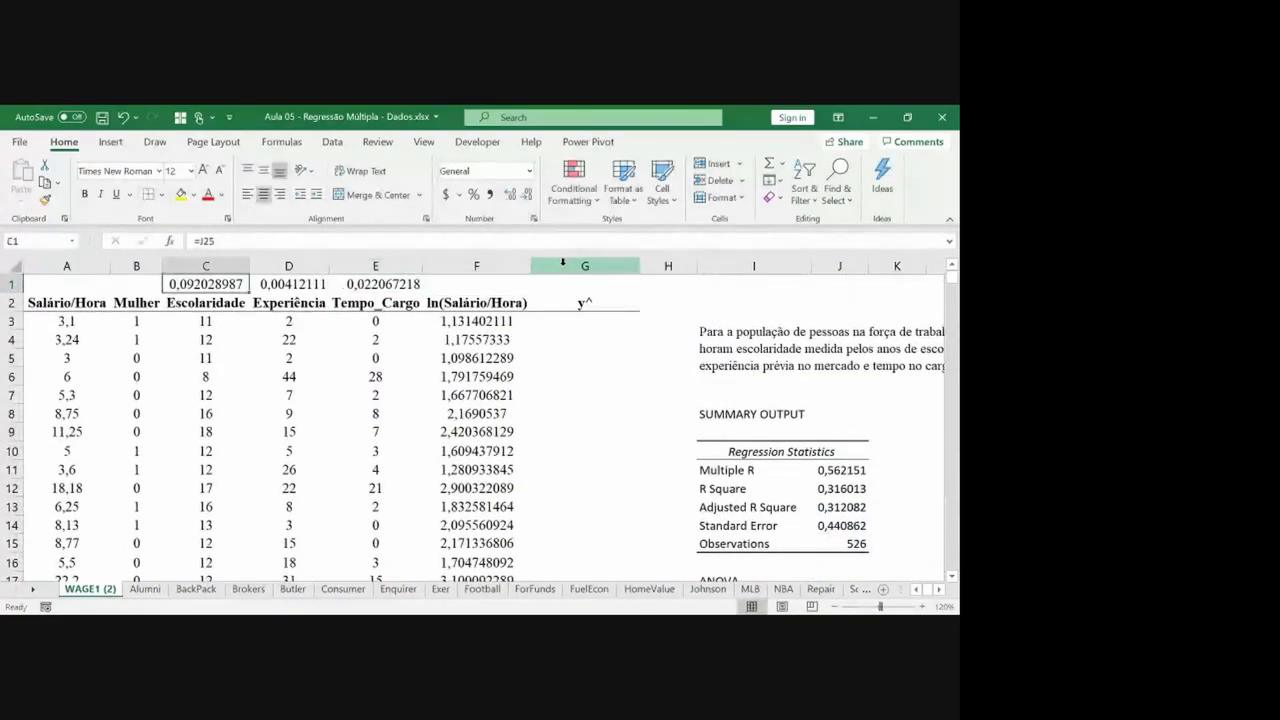
key("Left")
key("Right")
key("Right")
key("Right")
key("Right")
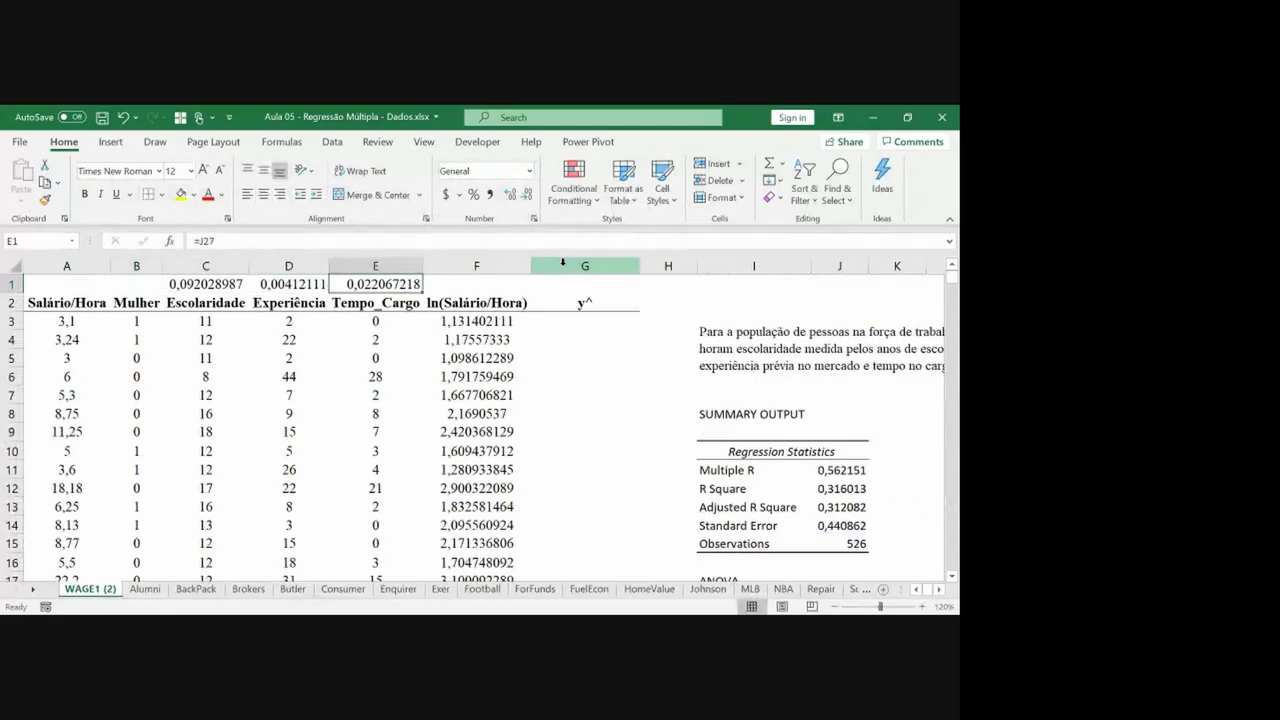
type("=")
key("Right")
key("Right")
key("Down")
key("Down")
key("Down")
key("Down")
key("Down")
key("Down")
key("Down")
key("Down")
key("Down")
key("Down")
key("Down")
key("Down")
key("Down")
key("Down")
key("Down")
key("Down")
key("Down")
key("Down")
key("Down")
key("Down")
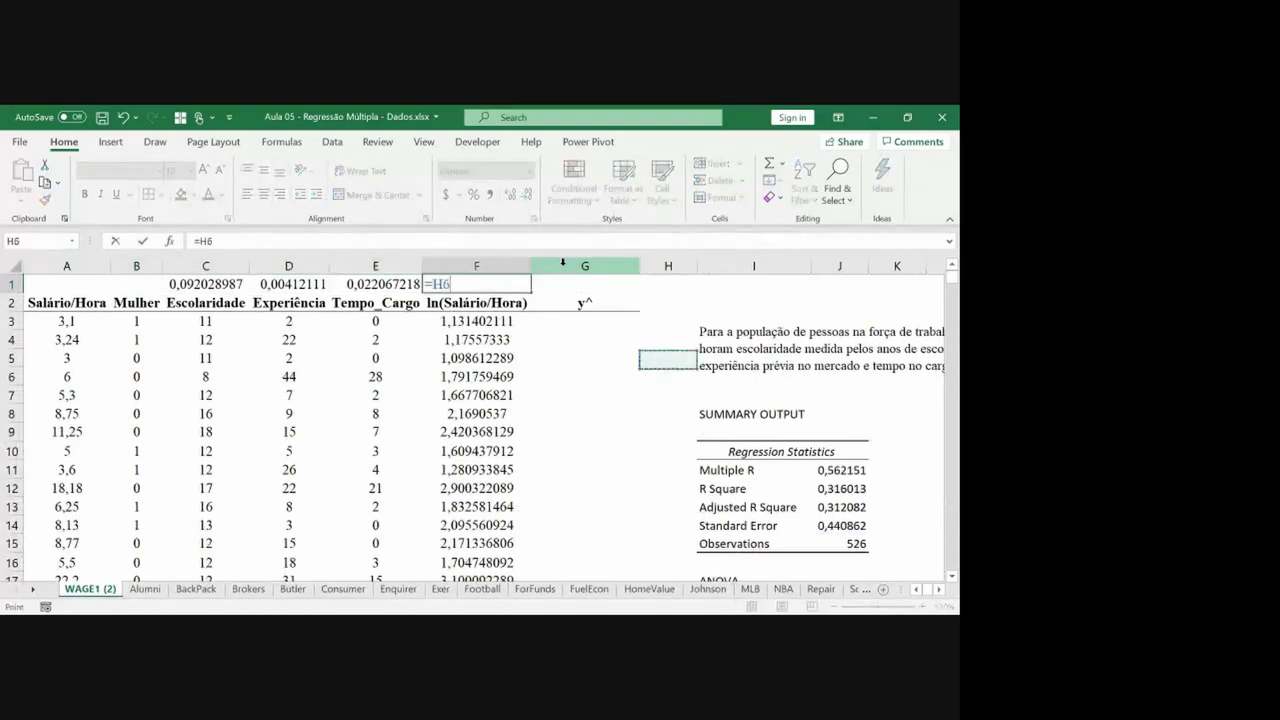
key("Right")
key("Up")
key("Up")
key("Up")
key("Up")
key("Up")
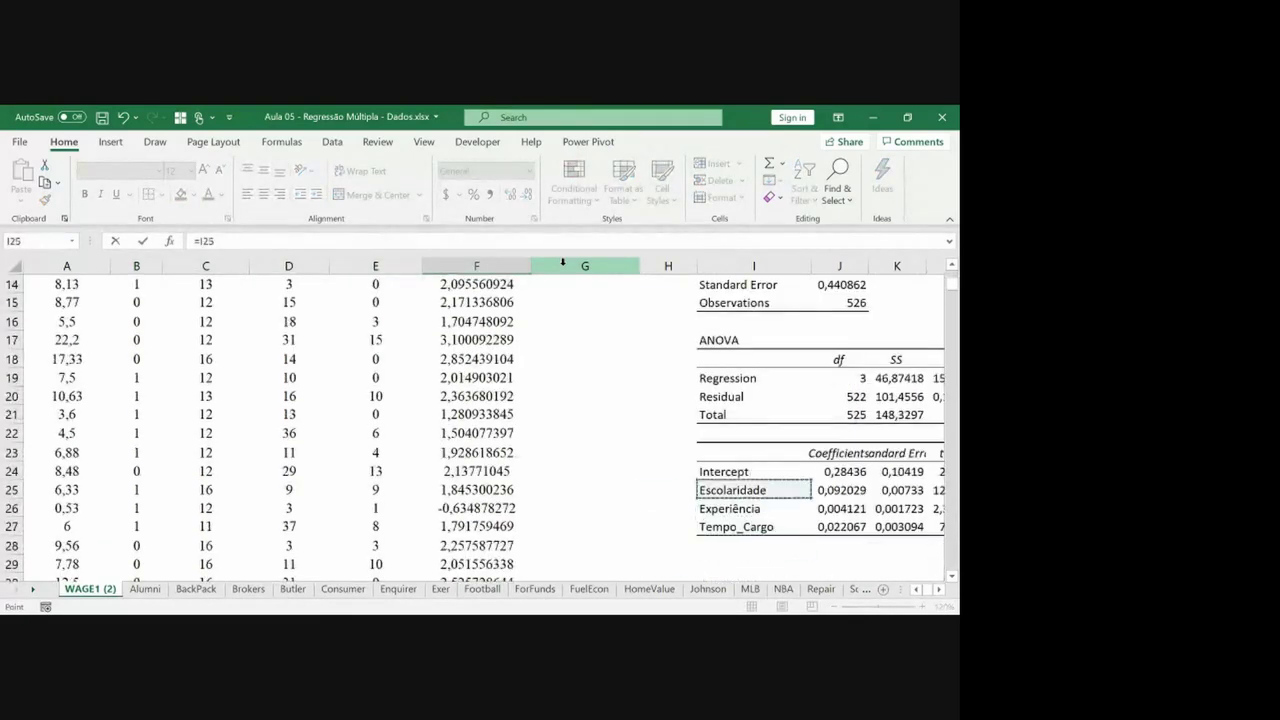
key("Right")
key("ctrl+Return")
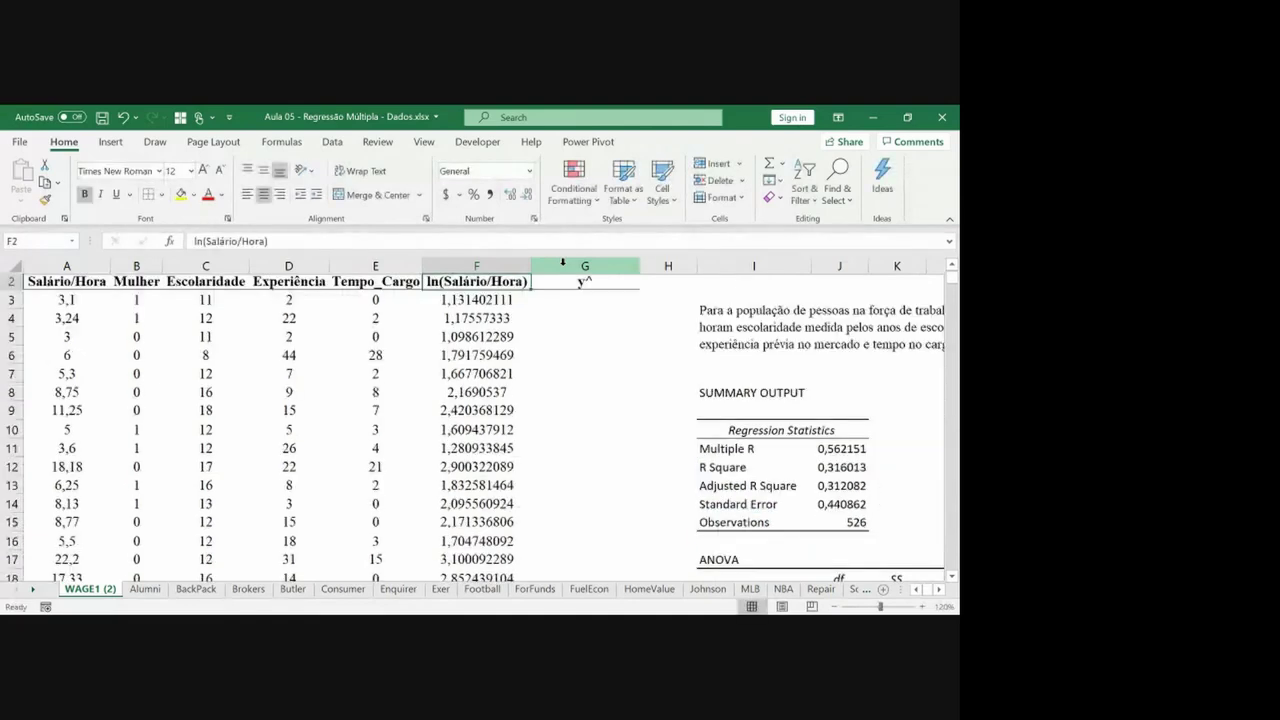
left_click_drag(205, 284, 476, 284)
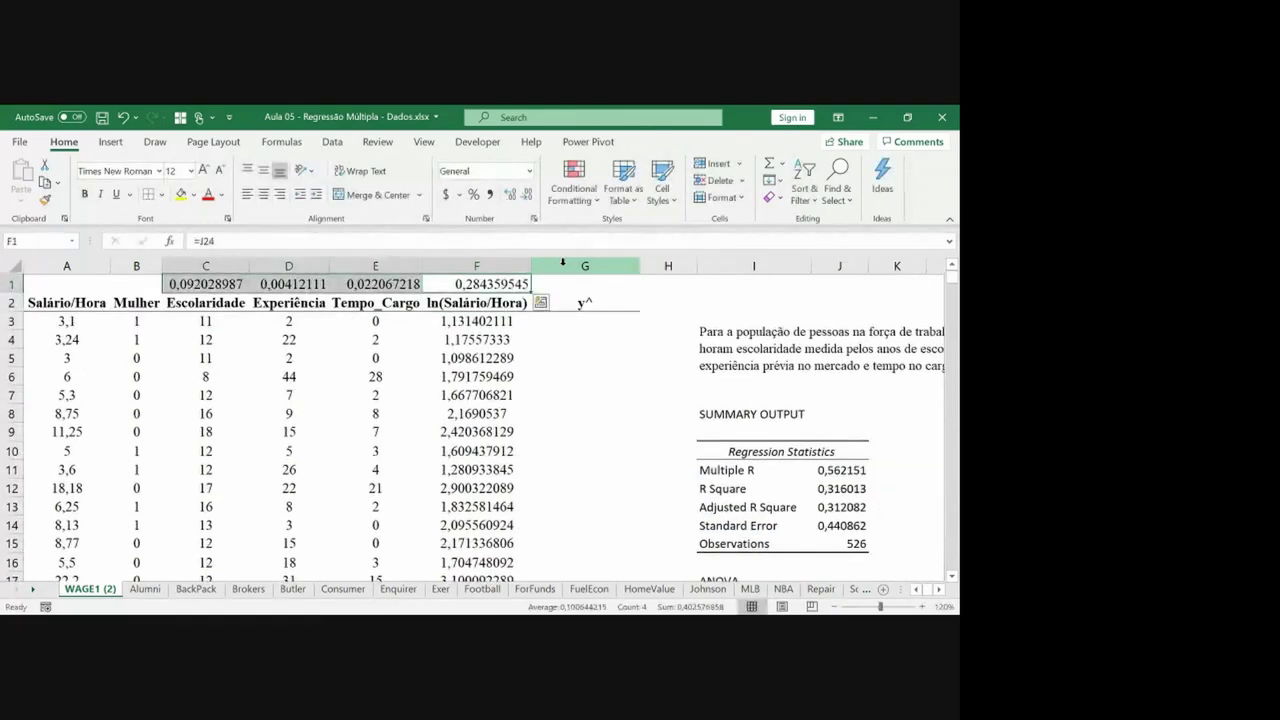
left_click(263, 196)
Begin the y^ formula in G3 with the fixed intercept plus the Escolaridade term: =$F$1+$C$1*C3.
key("Down")
key("Down")
key("Right")
key("Right")
key("Right")
key("Right")
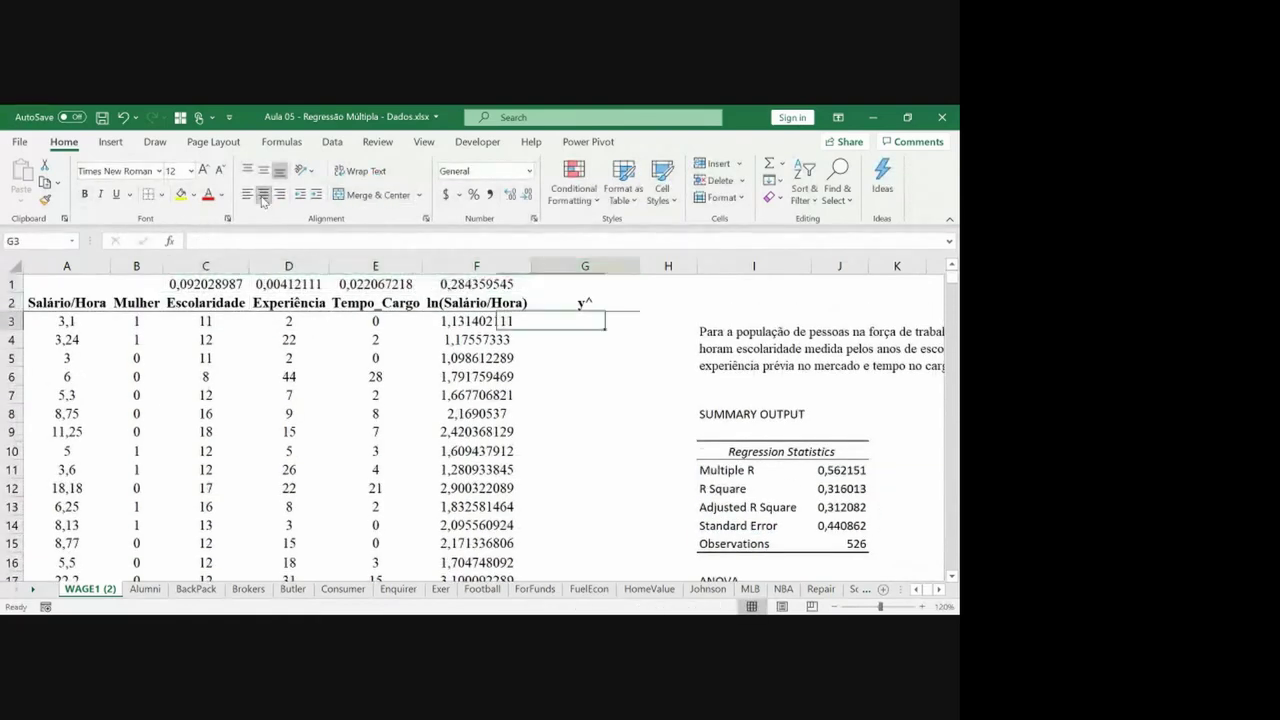
type("=")
key("Up")
key("Up")
key("Left")
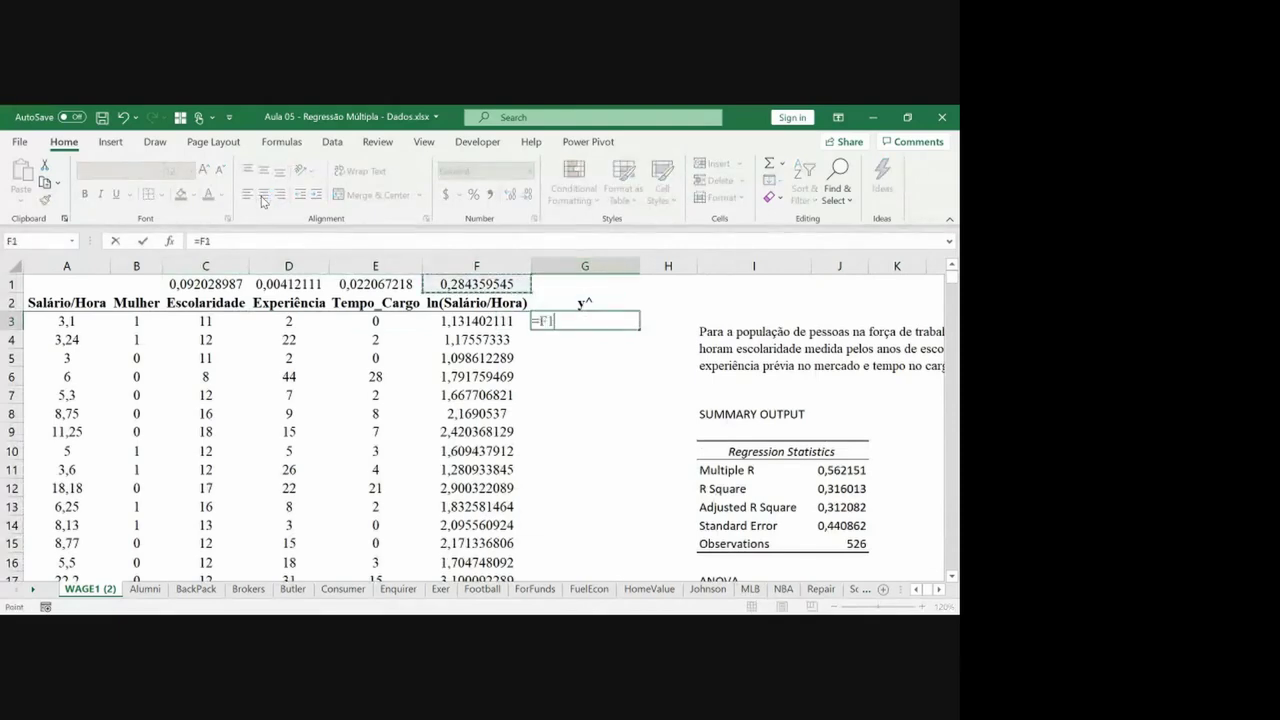
type("+")
key("Up")
key("Up")
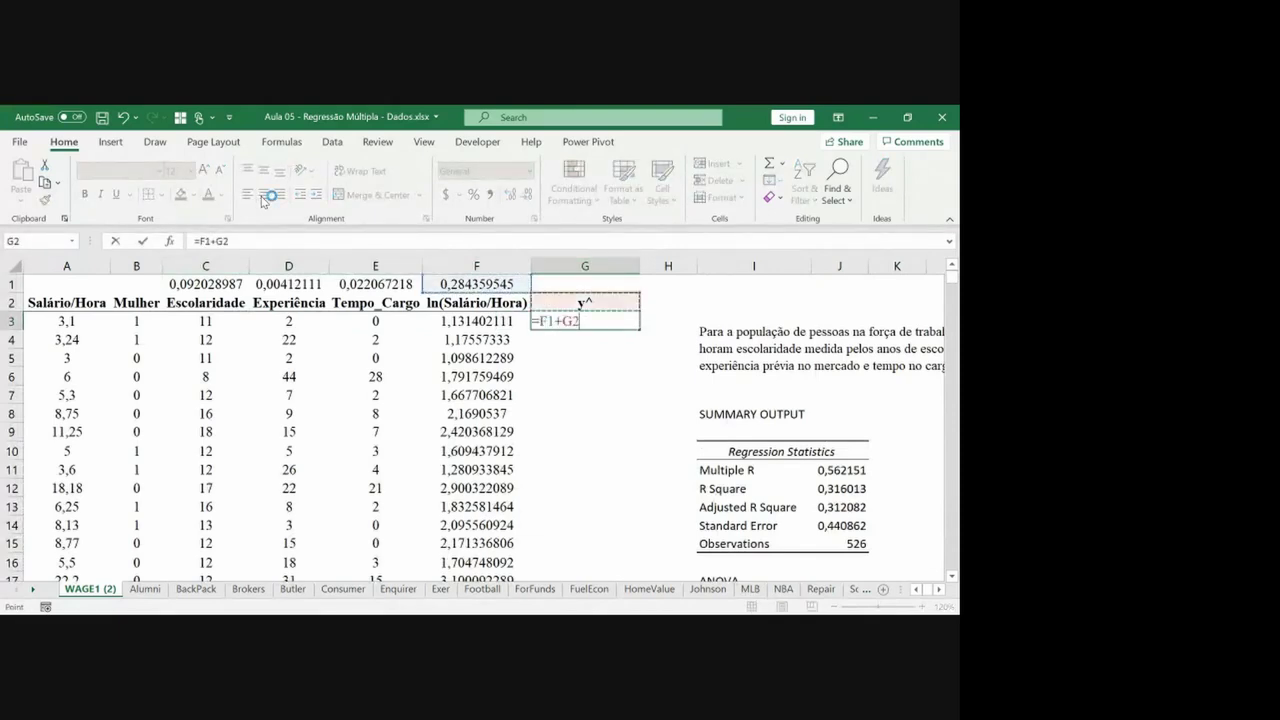
key("Left")
key("Left")
key("Left")
key("Left")
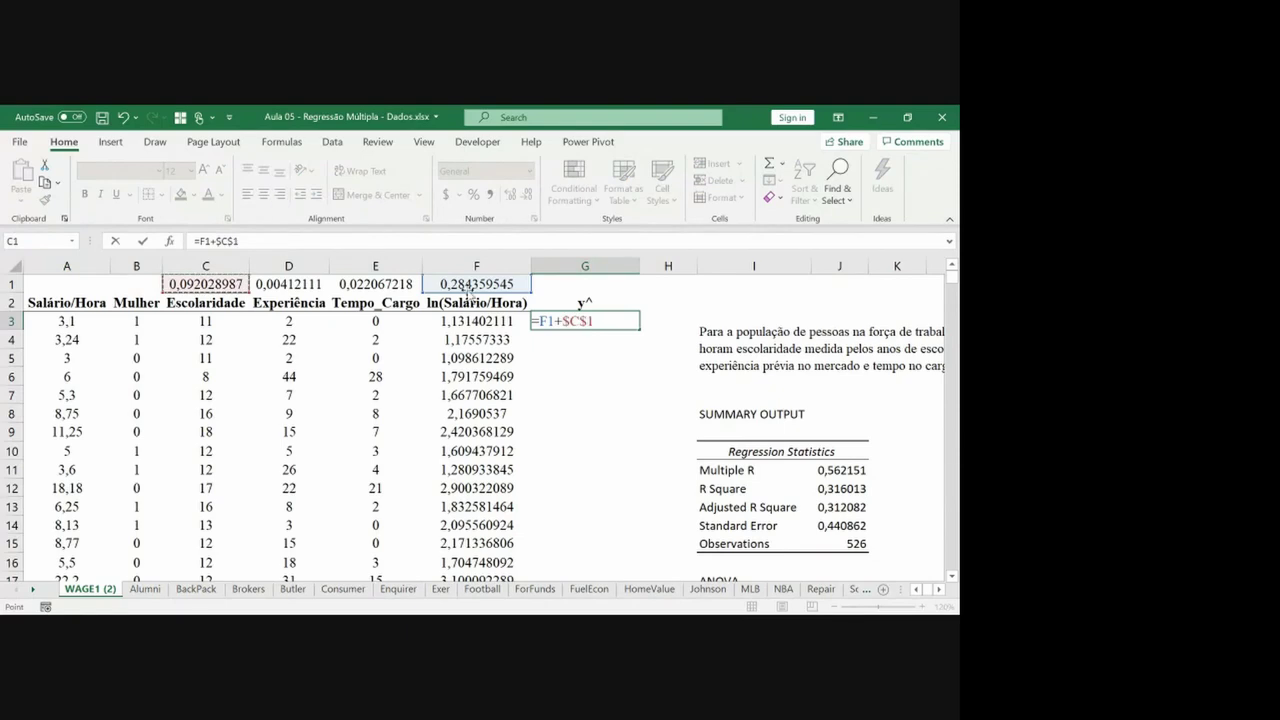
key("F4")
left_click(207, 241)
key("F4")
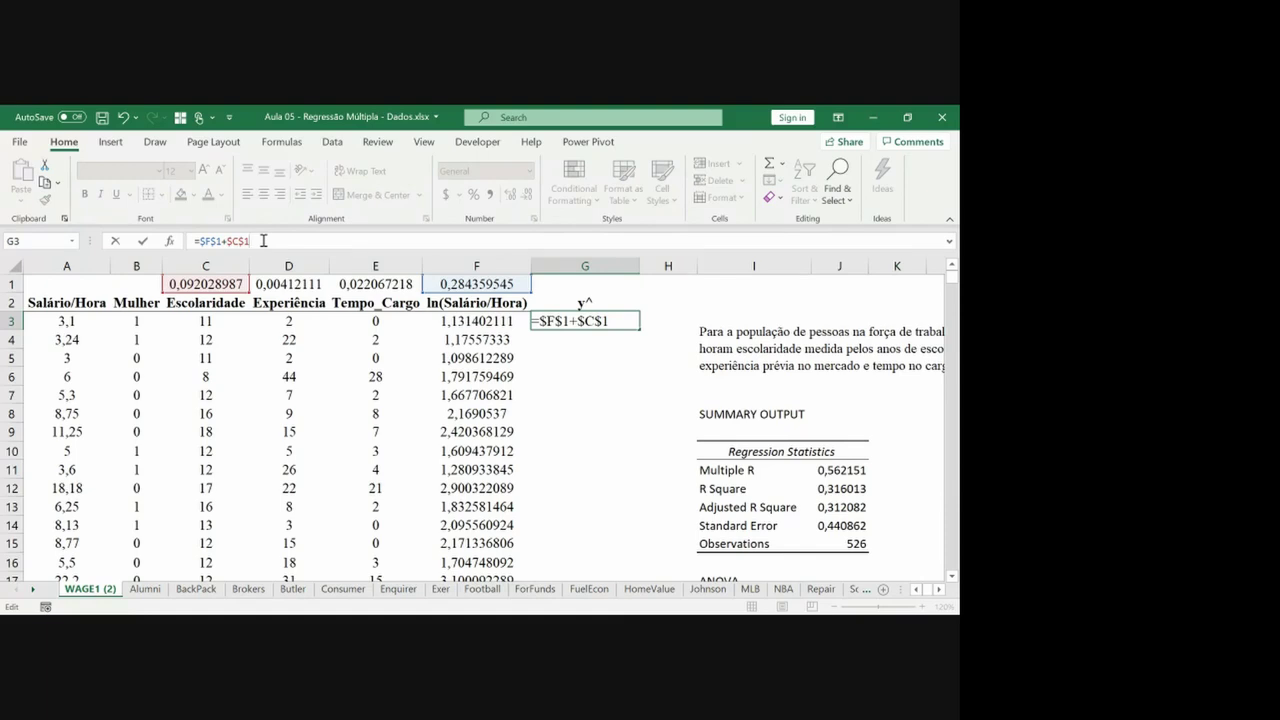
left_click(212, 326)
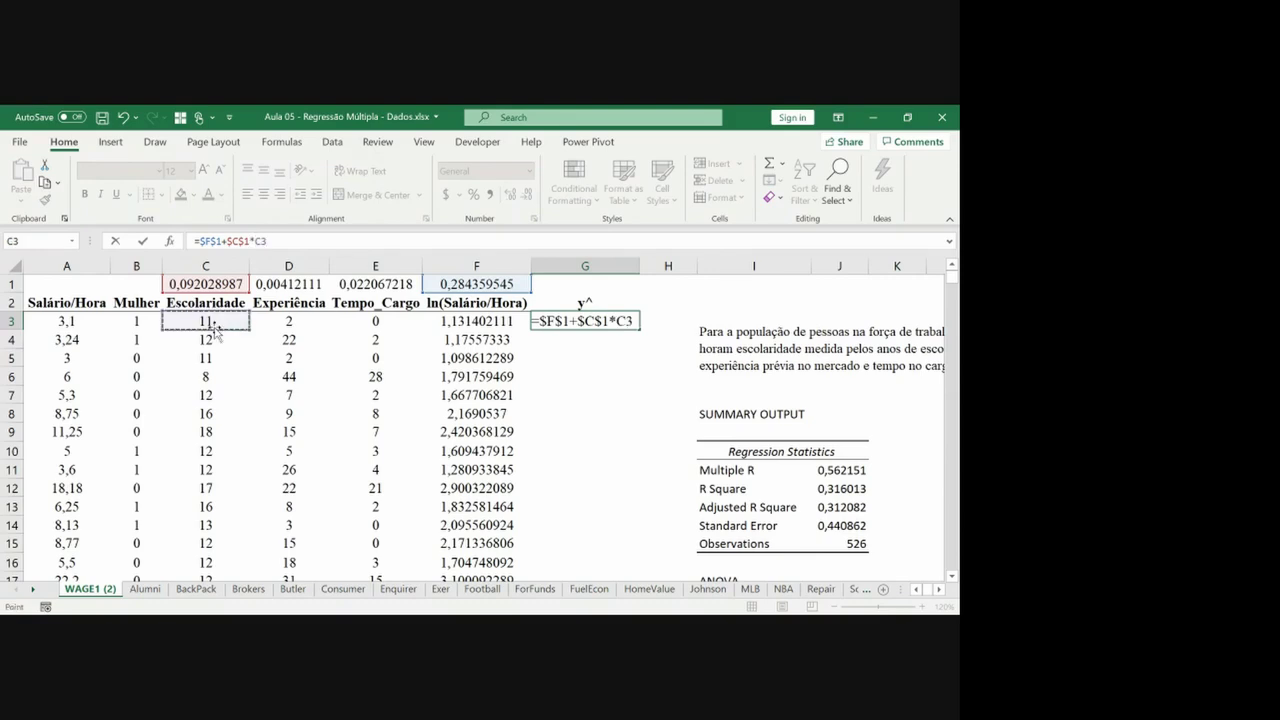
Complete the G3 formula with the Experiência and Tempo_Cargo terms, +$D$1*D3+$E$1*E3.
type("+")
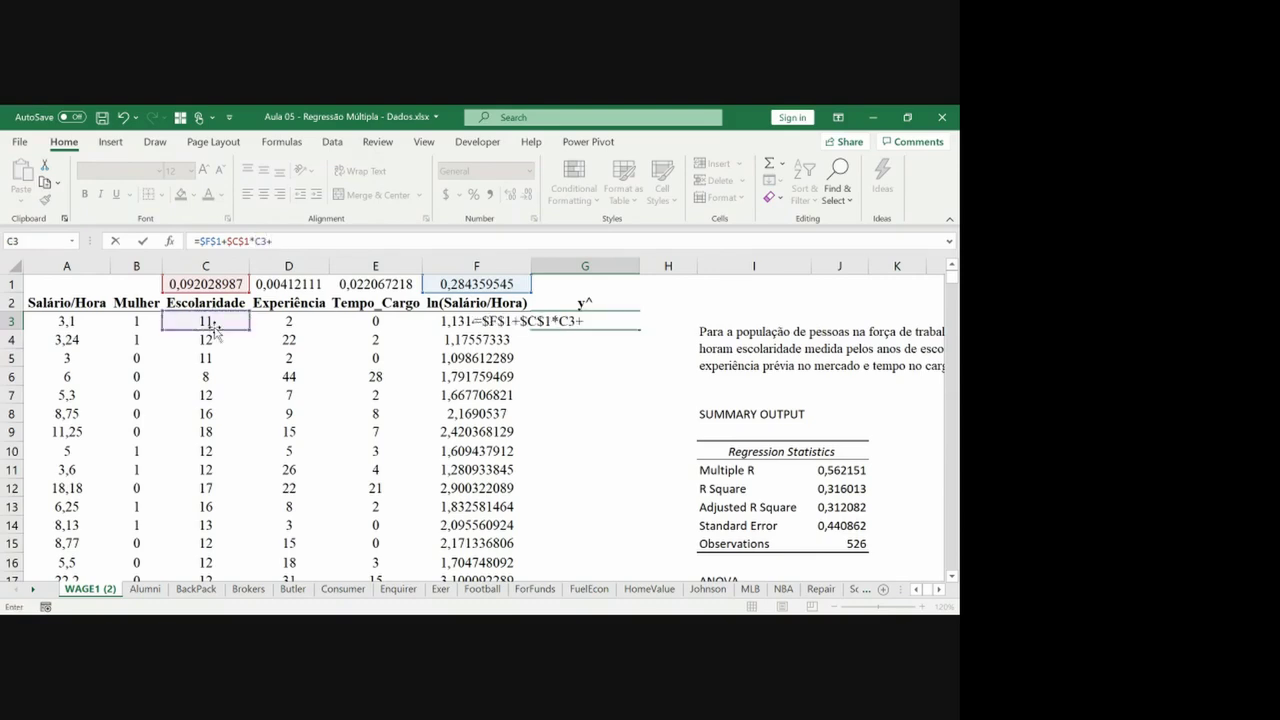
left_click(295, 287)
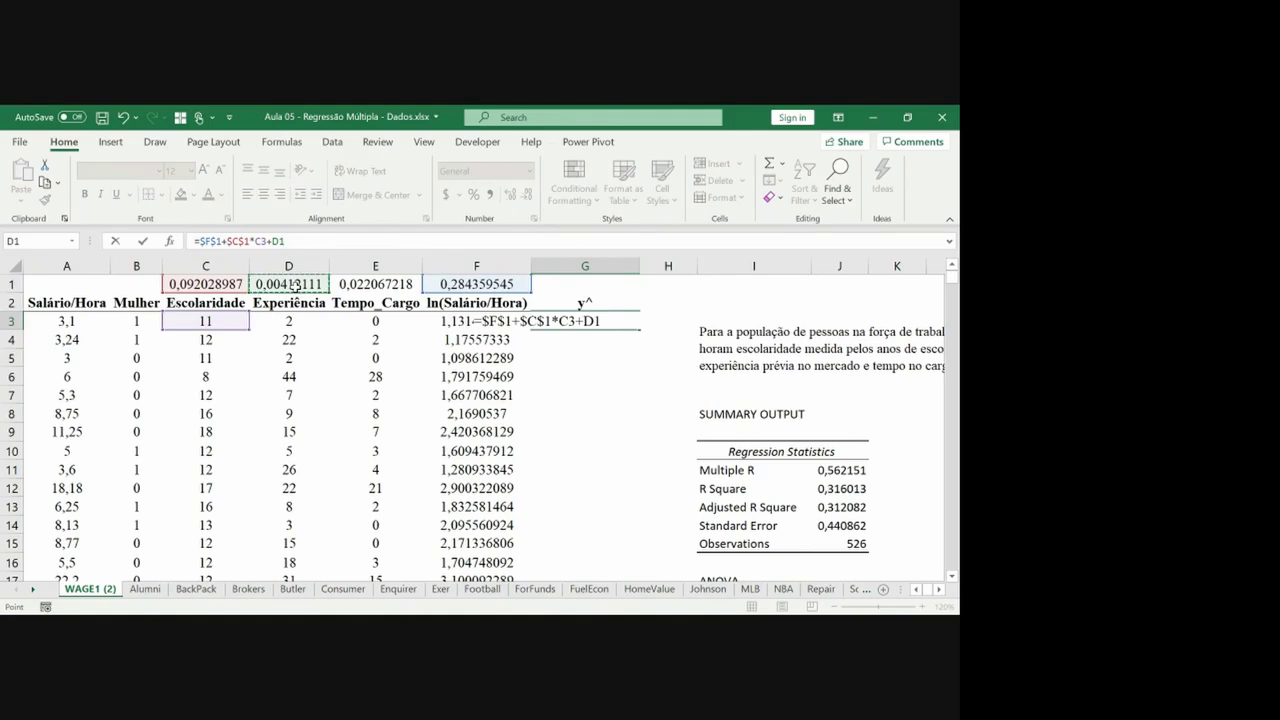
key("F4")
type("*")
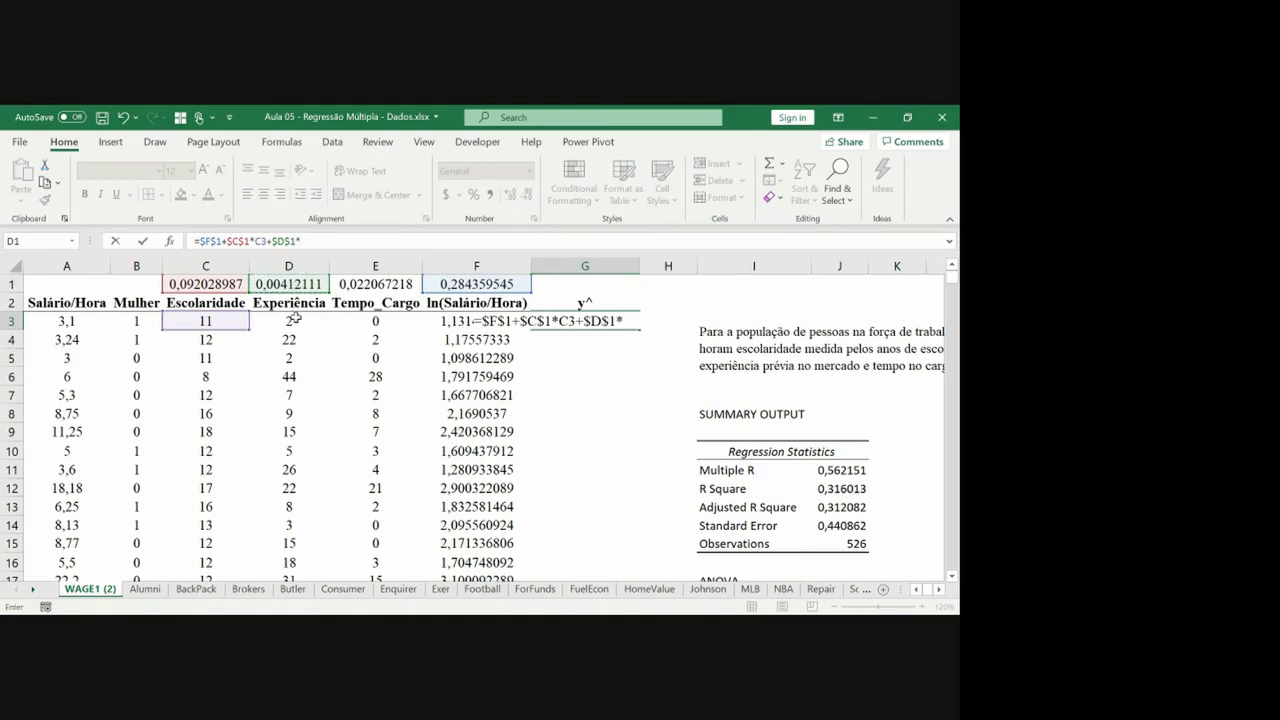
left_click(295, 318)
type("+")
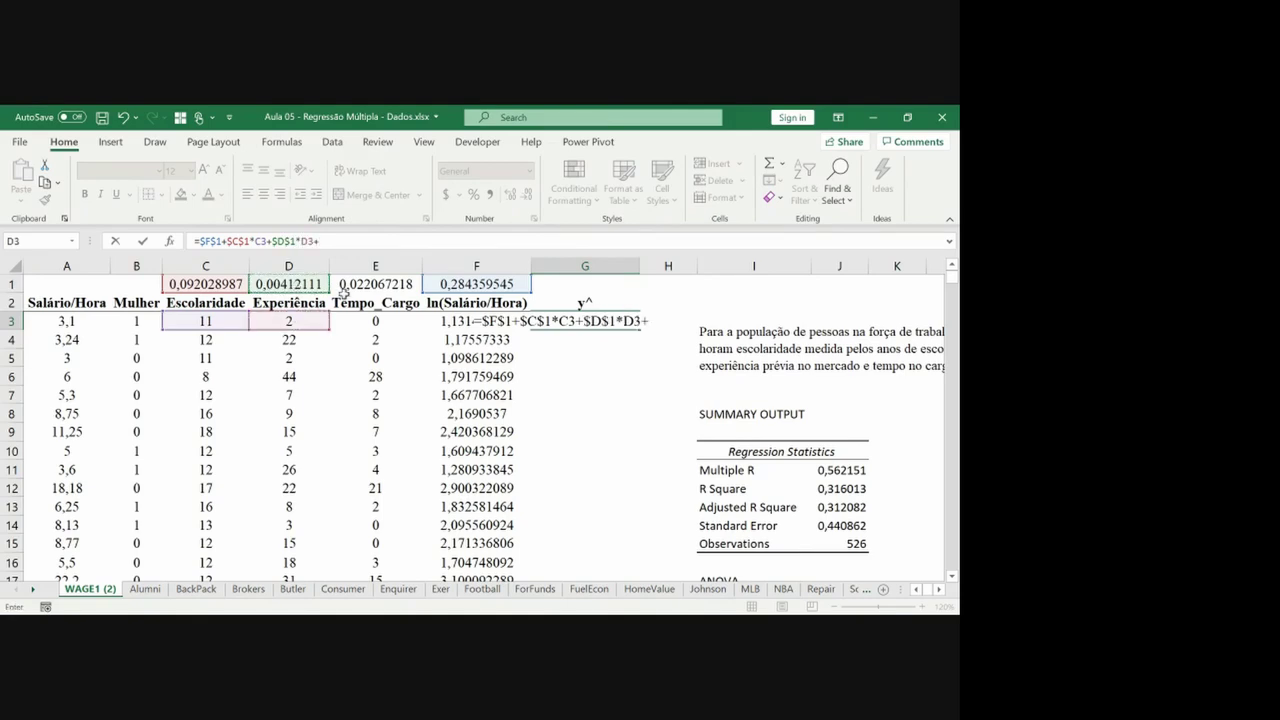
left_click(358, 285)
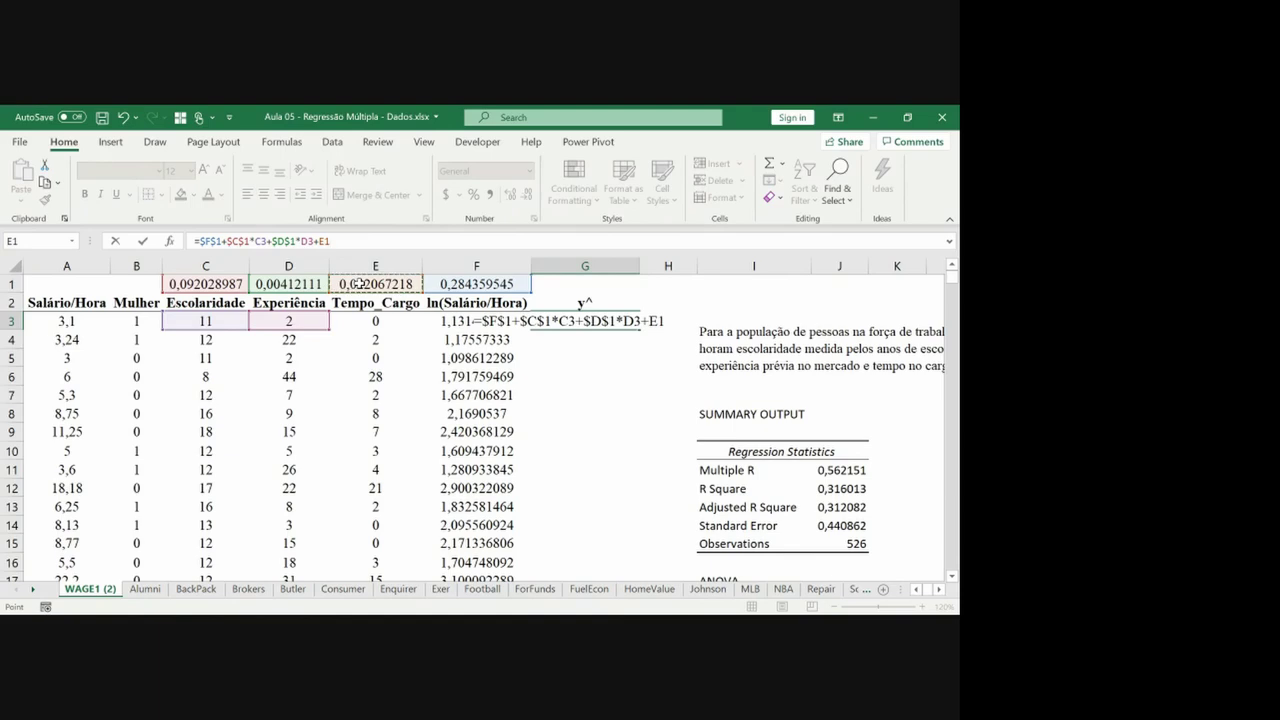
key("F4")
type("*")
left_click(383, 313)
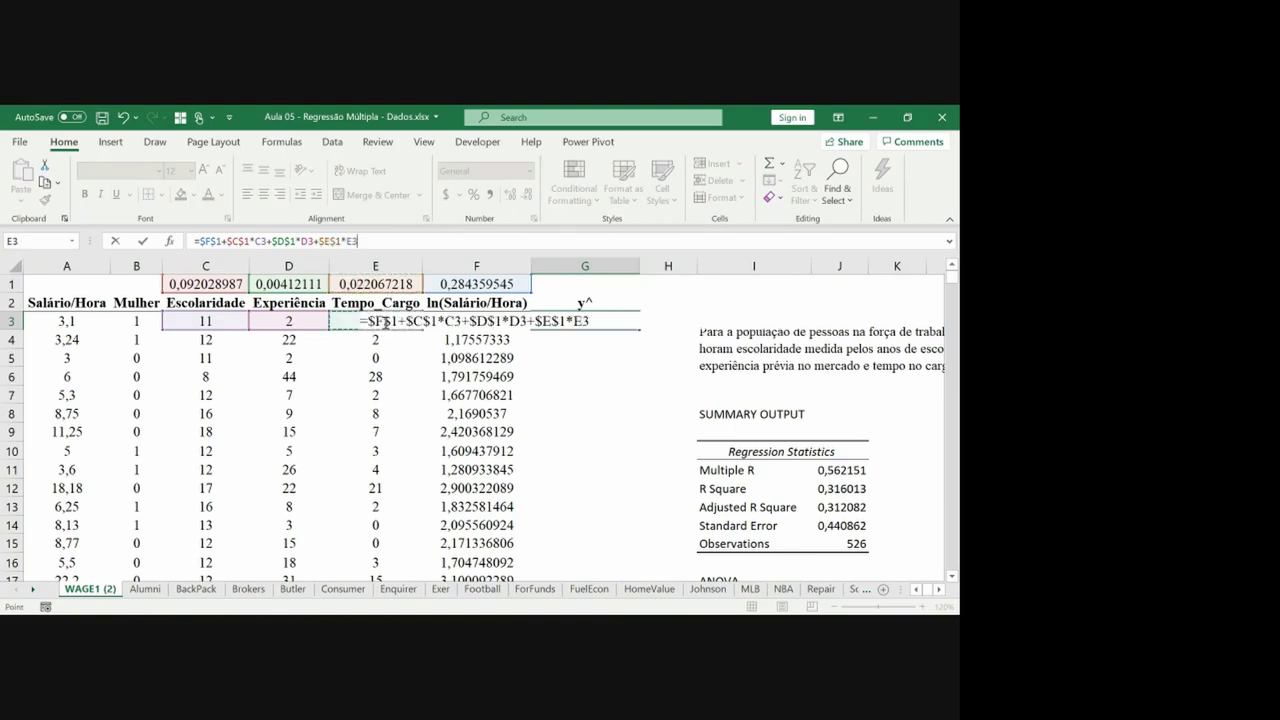
key("Return")
key("Up")
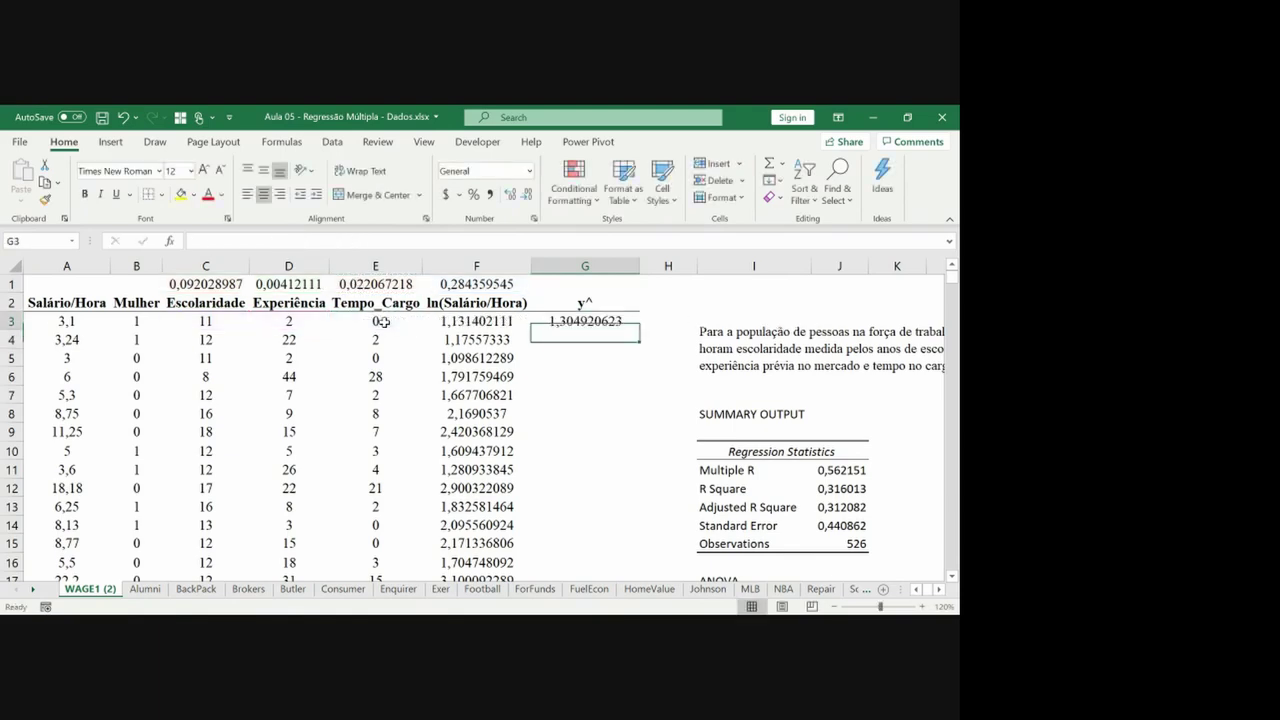
key("F2")
key("Escape")
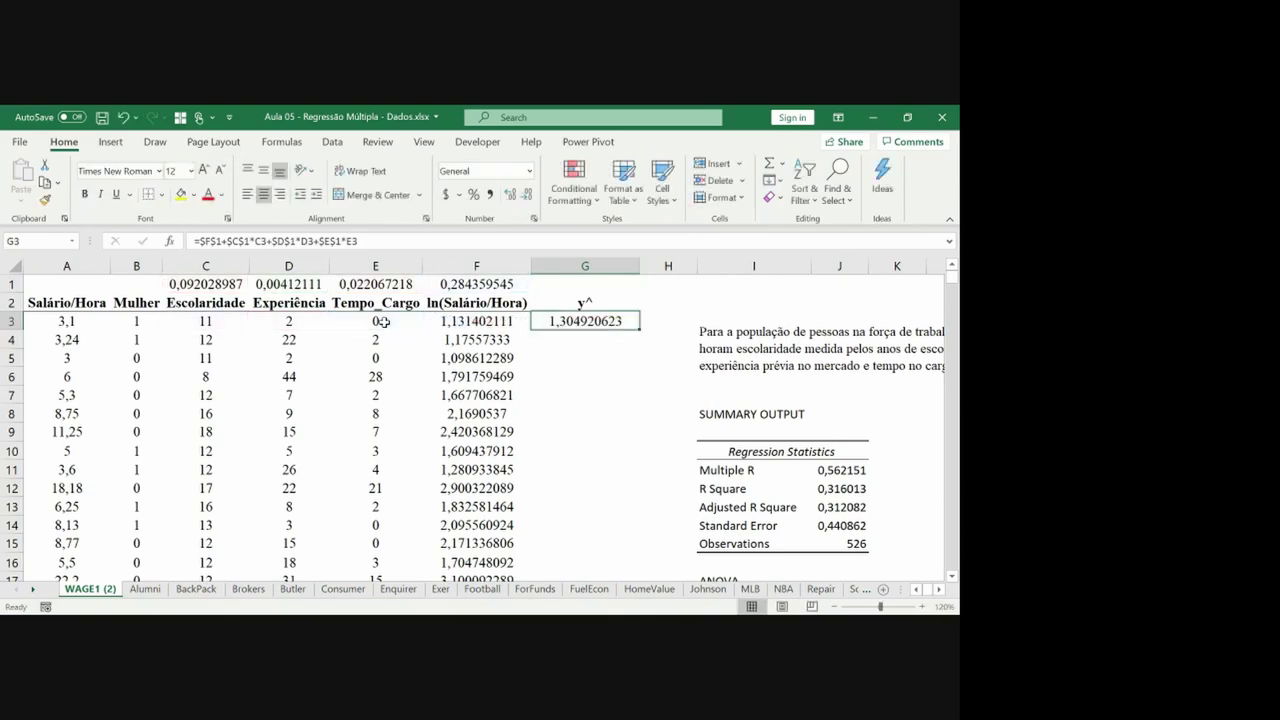
Copy the y^ formula from G3 into G4 and check its cell references.
key("ctrl+c")
key("Down")
key("ctrl+v")
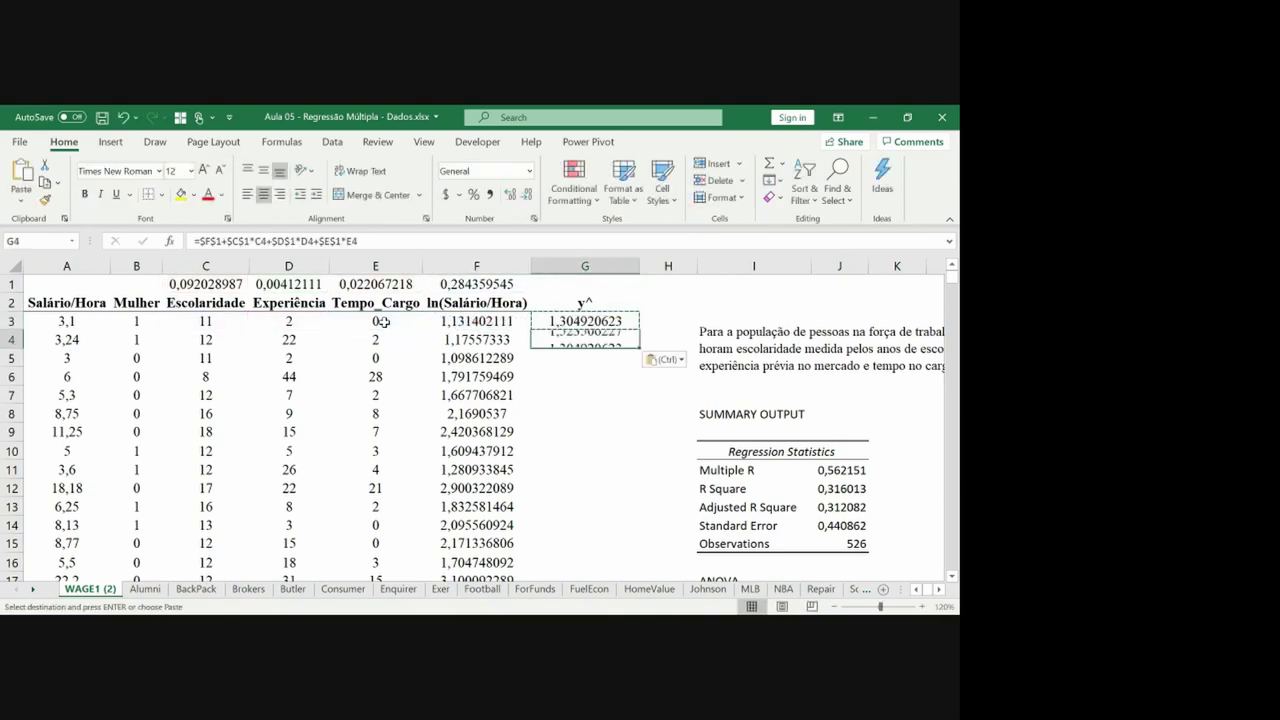
key("F2")
key("Escape")
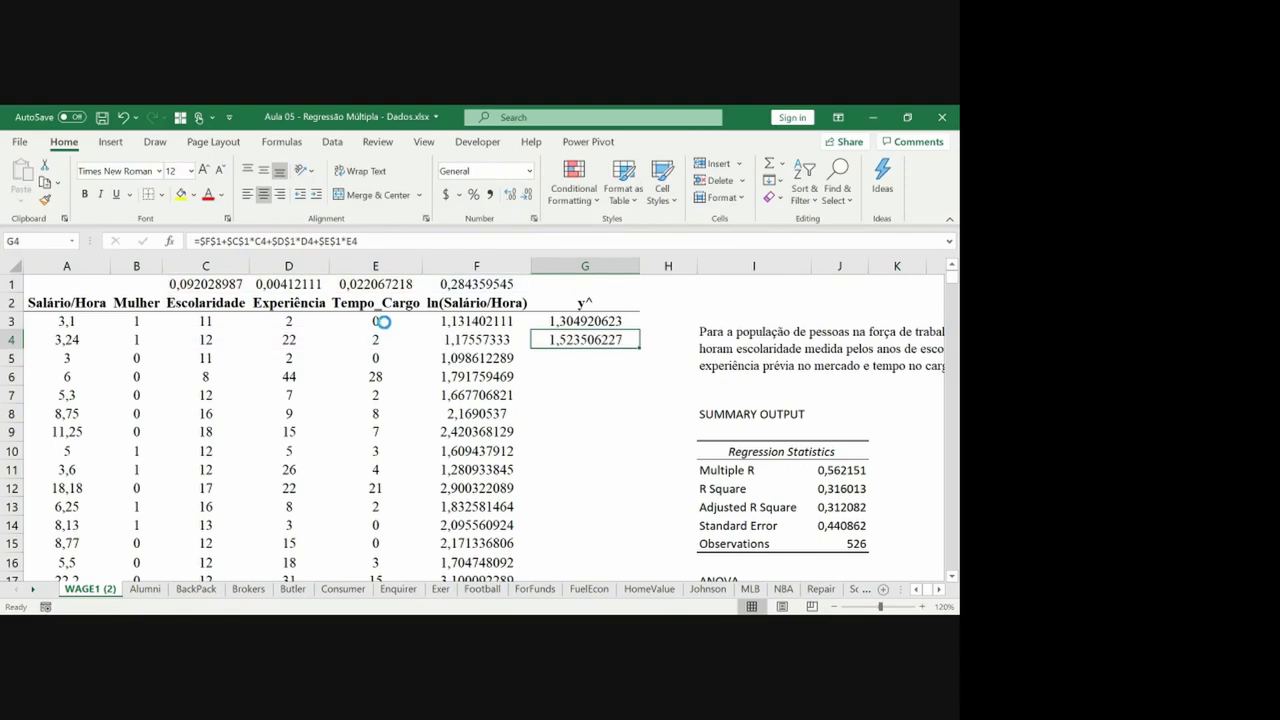
Fill the y^ formula down the rest of column G through the last data row, 528.
key("Down")
key("ctrl+v")
key("Left")
key("ctrl+Down")
key("Right")
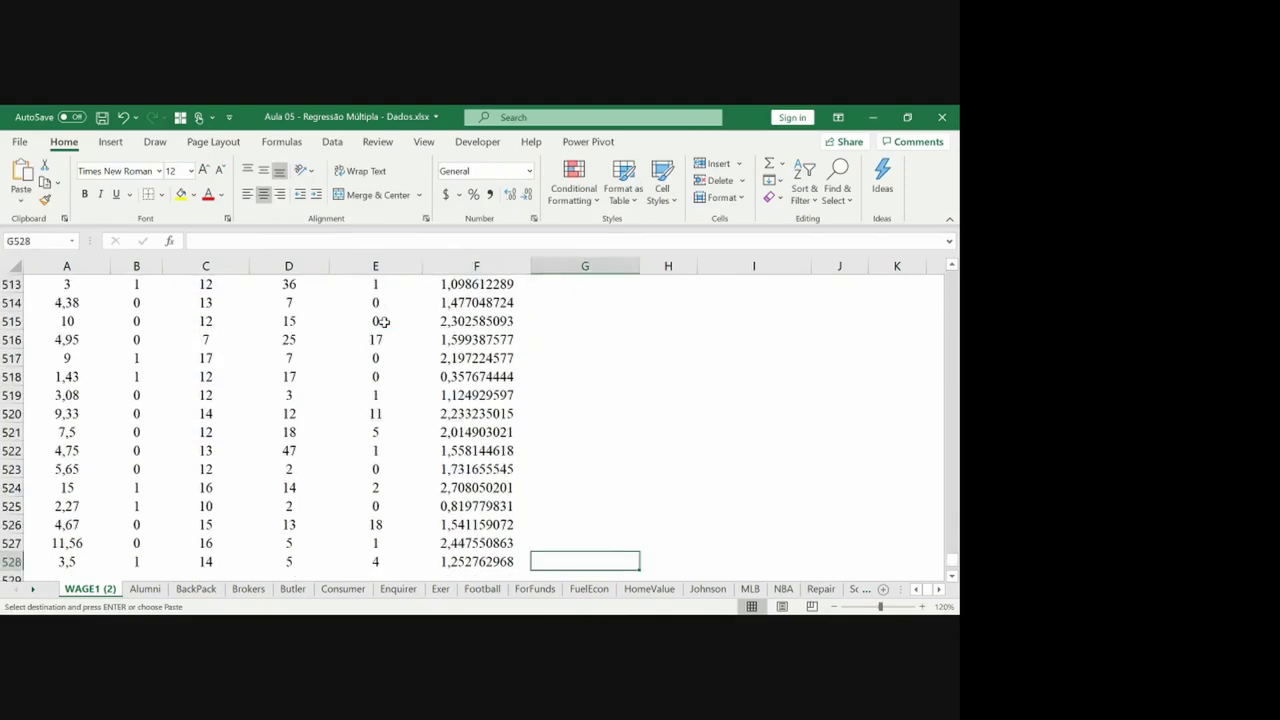
key("ctrl+shift+Up")
key("ctrl+v")
key("ctrl+Up")
key("ctrl+Up")
key("Escape")
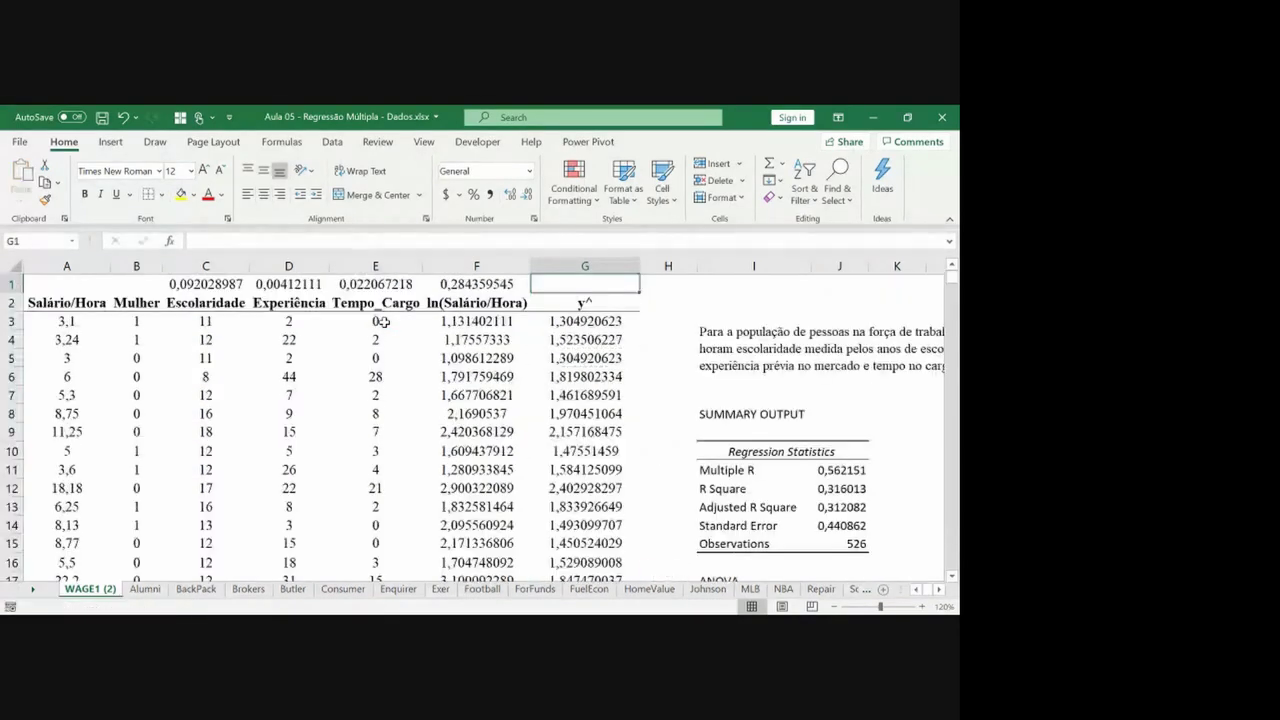
Autofit the width of the y^ column and insert a blank column H after it.
key("Down")
double_click(640, 265)
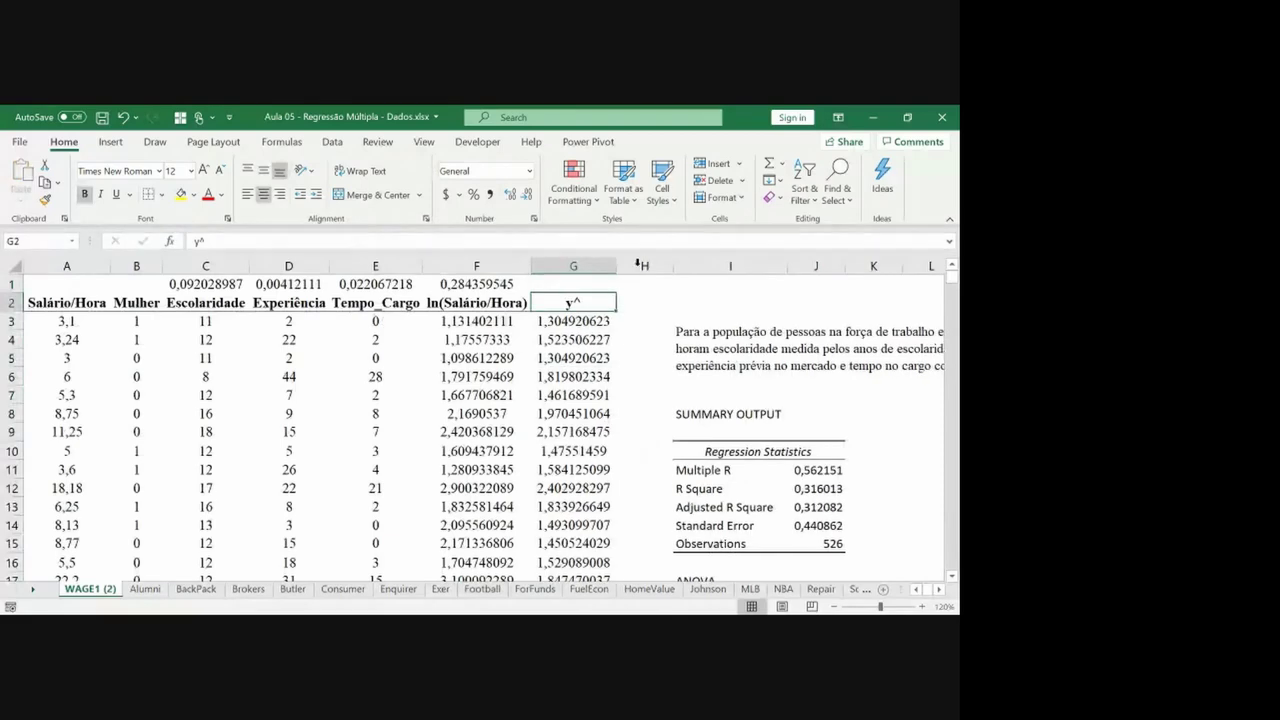
left_click(640, 264)
key("ctrl+plus")
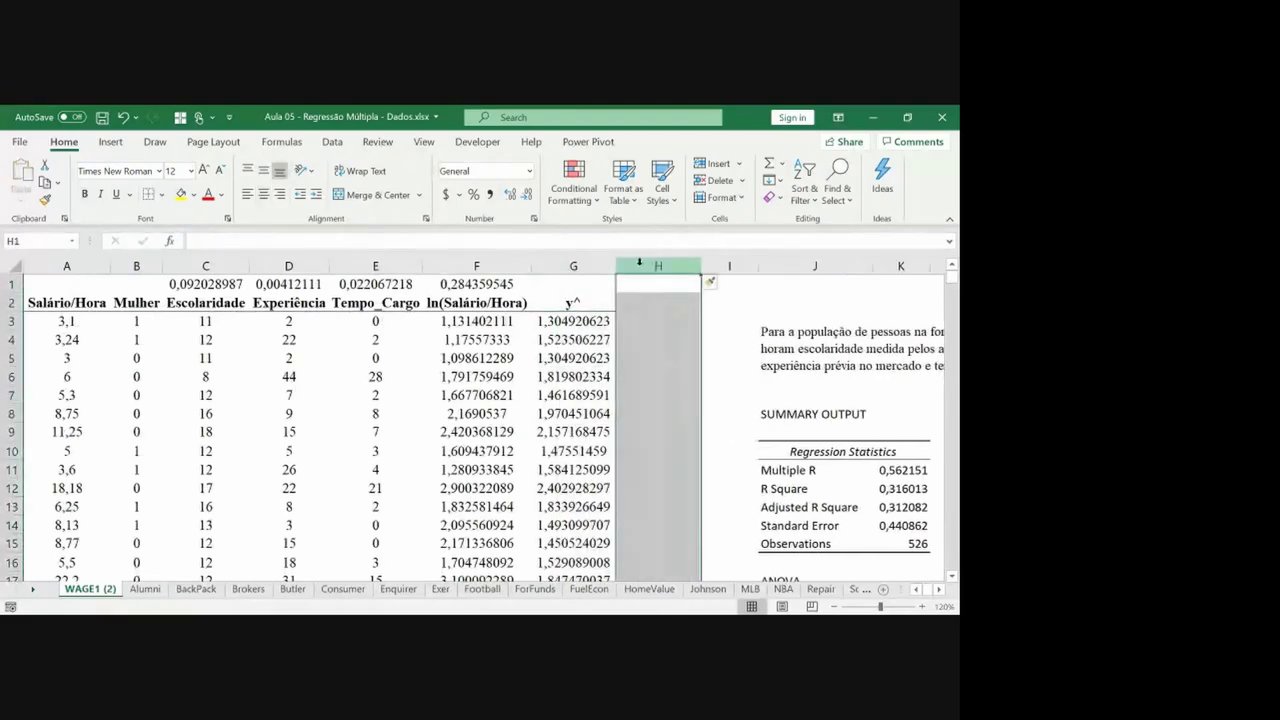
Copy the entire y^ column G into the blank column H.
left_click(585, 264)
key("Down")
key("Down")
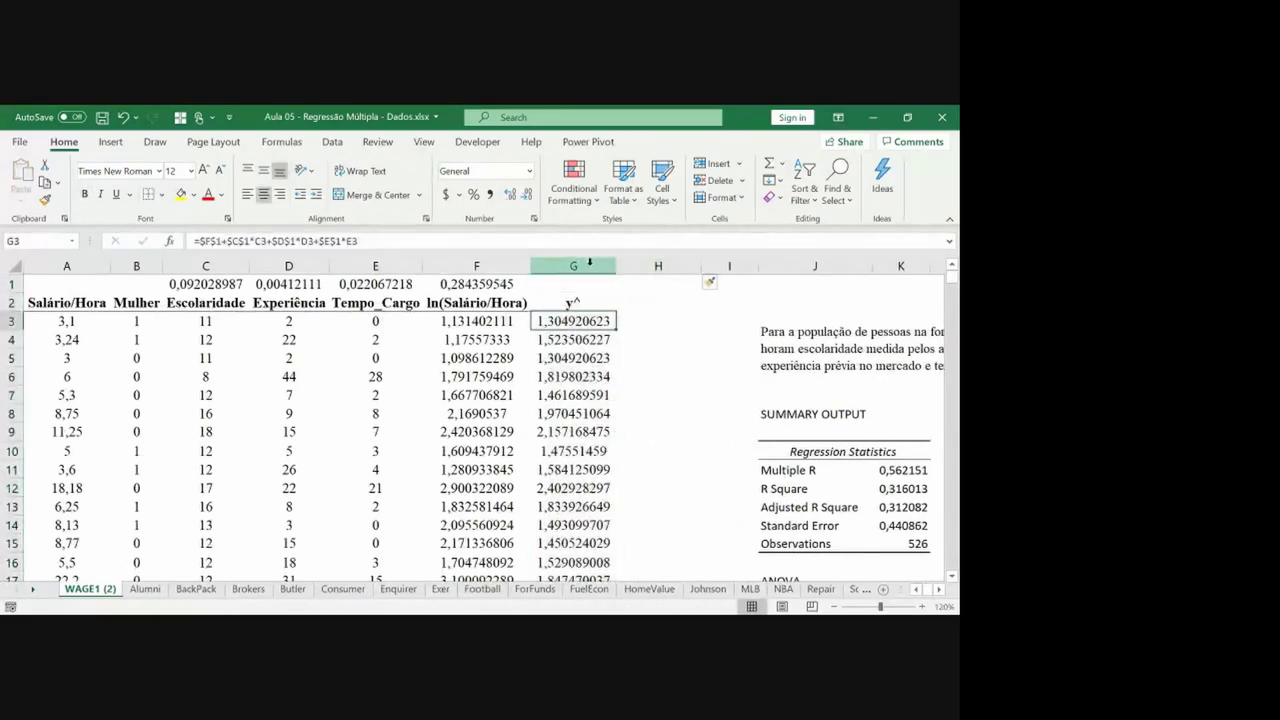
key("Up")
key("Up")
key("ctrl+space")
key("ctrl+c")
key("Right")
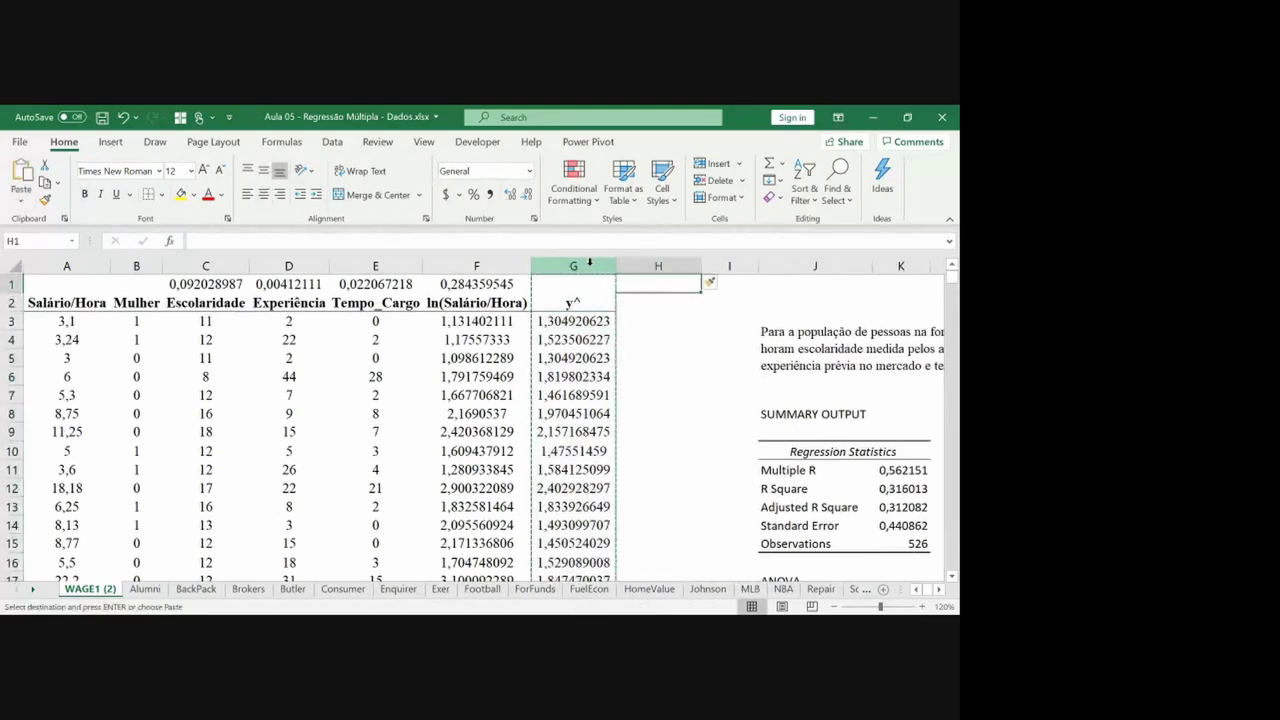
key("ctrl+v")
Change the header in H2 to "Erro (yi - y^)".
key("Down")
type("Erro")
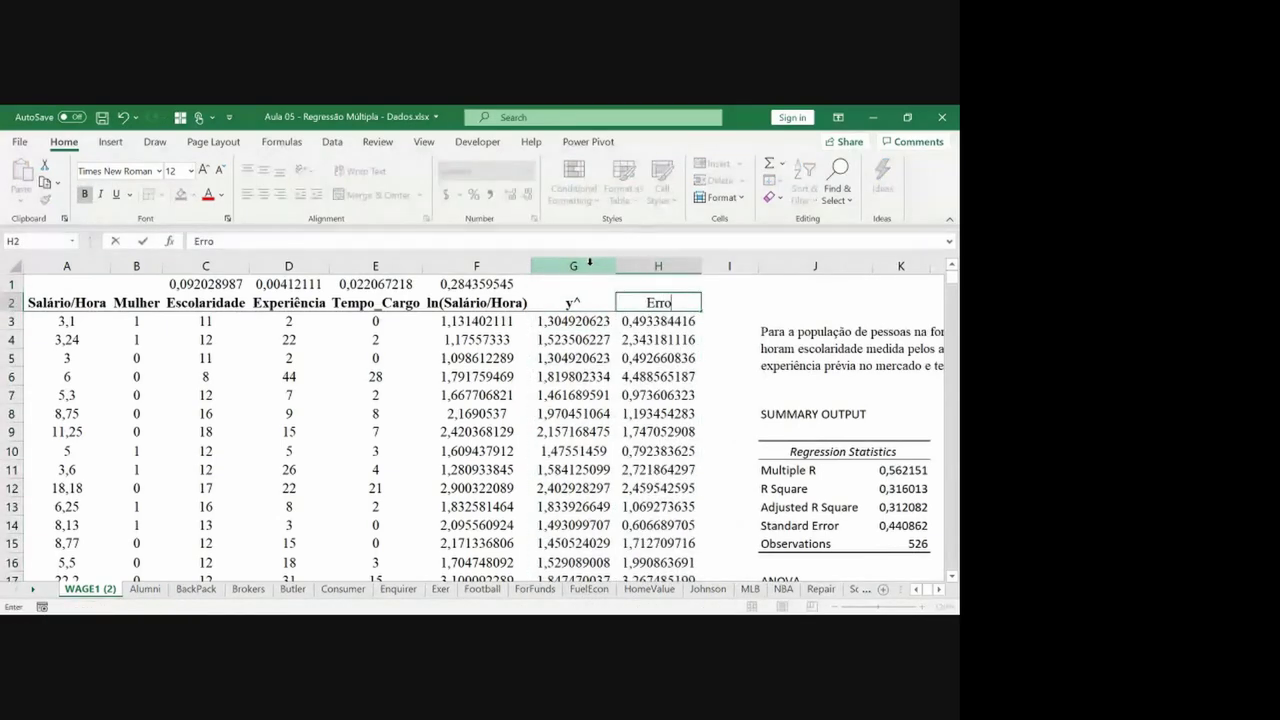
key("Return")
key("Up")
key("F2")
key("Escape")
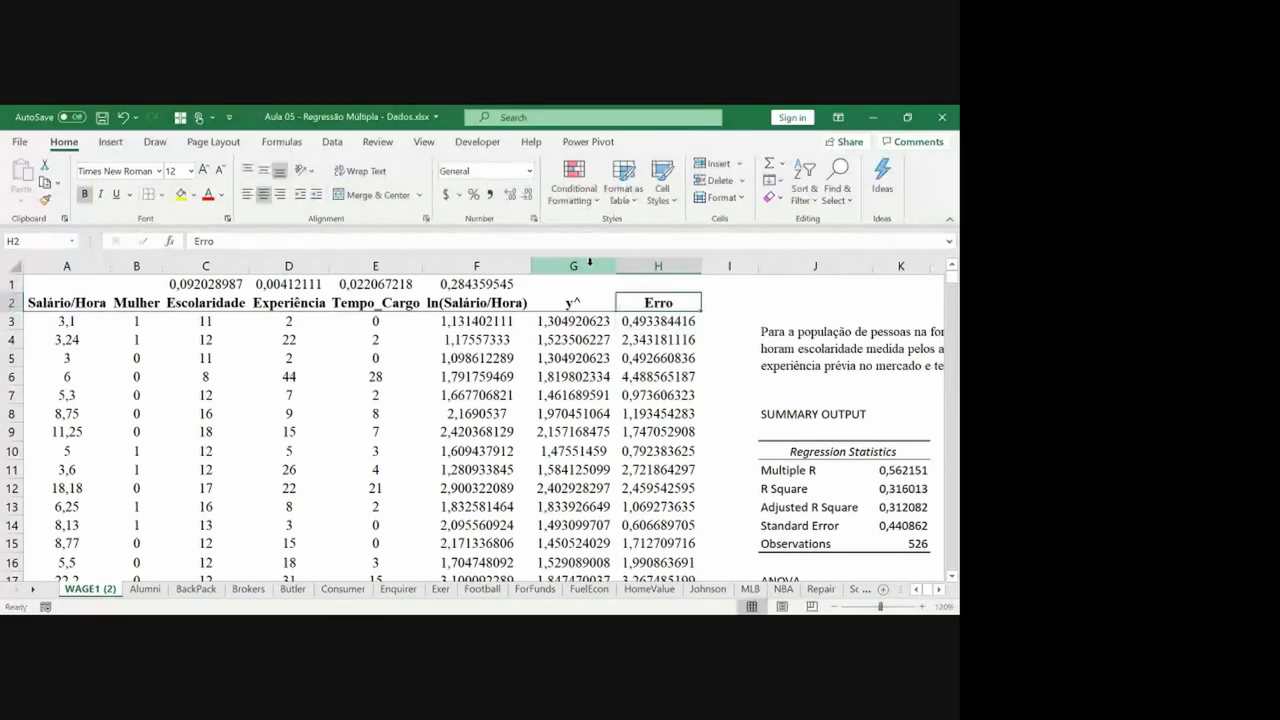
key("F2")
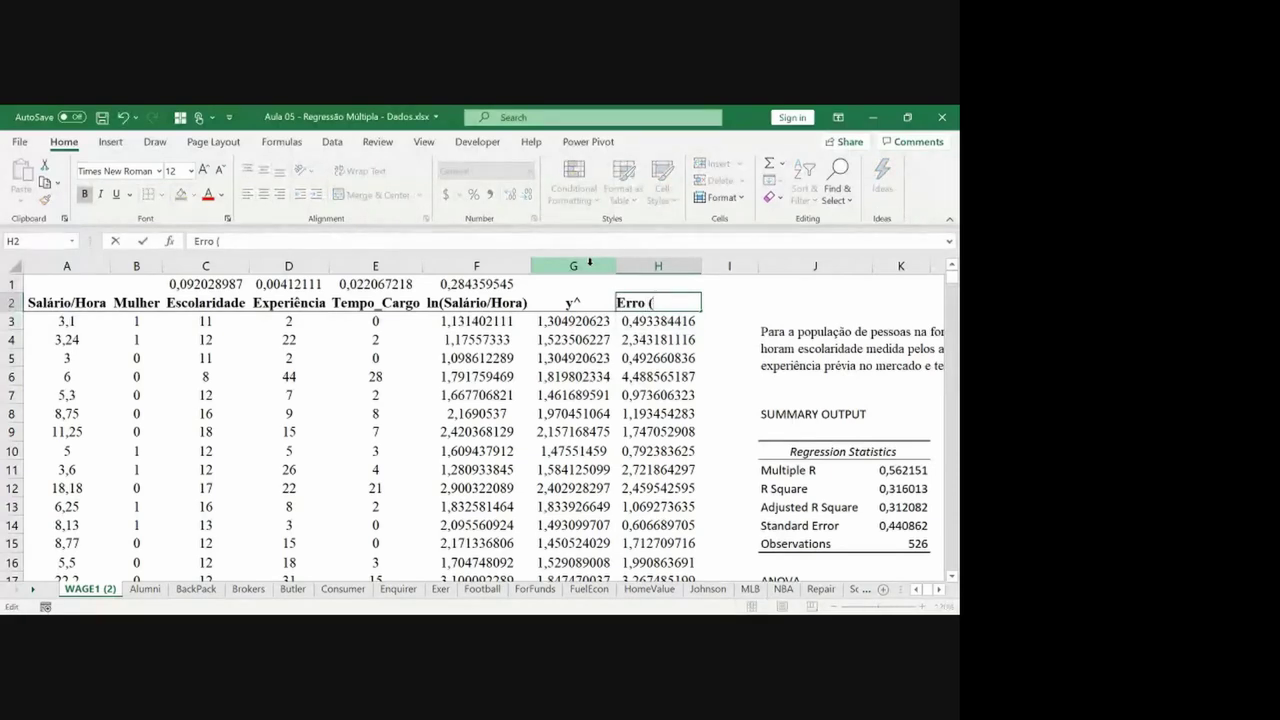
type("(yi - y^)")
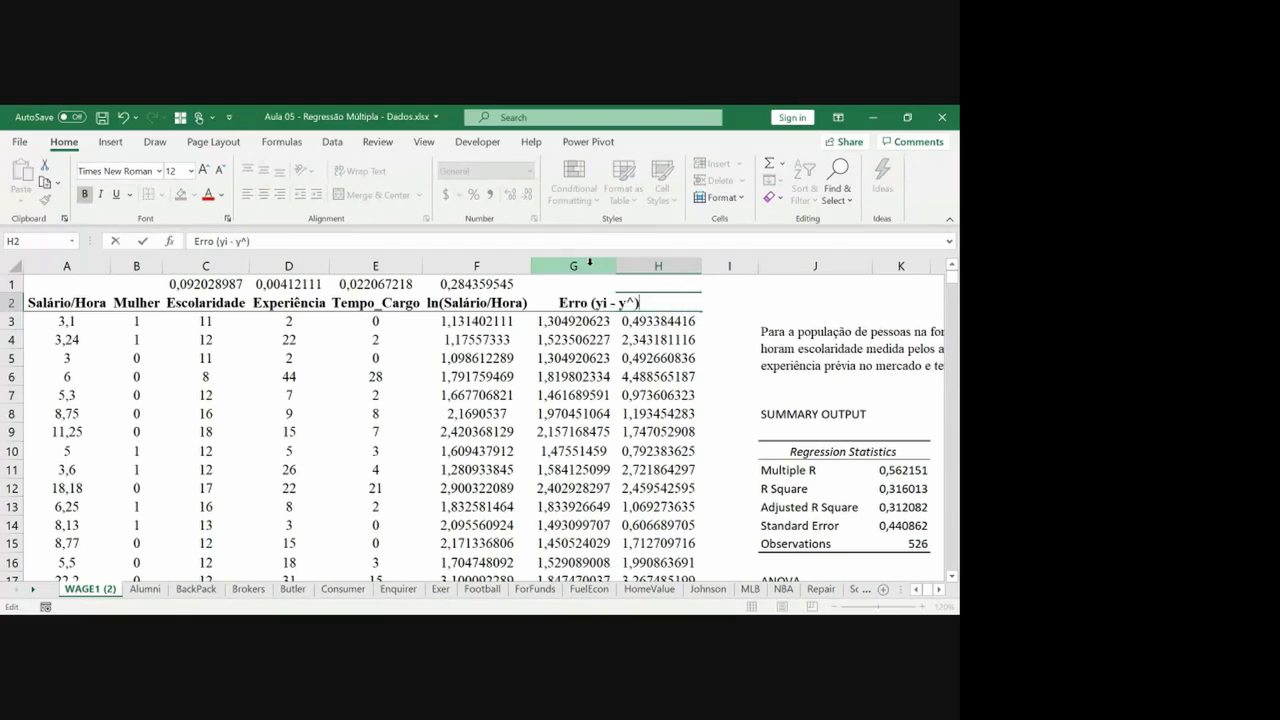
key("Return")
Calculate the first observation's error in H3 with the formula =F3-G3.
type("=")
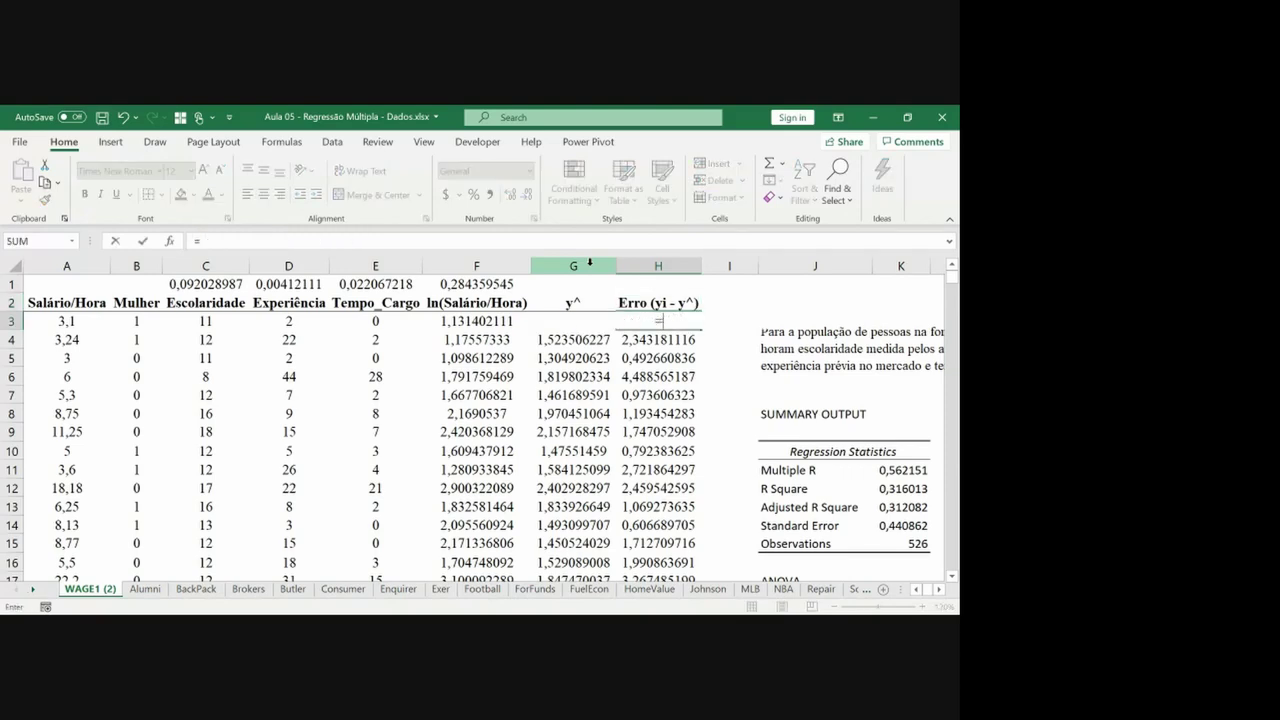
key("Left")
key("Left")
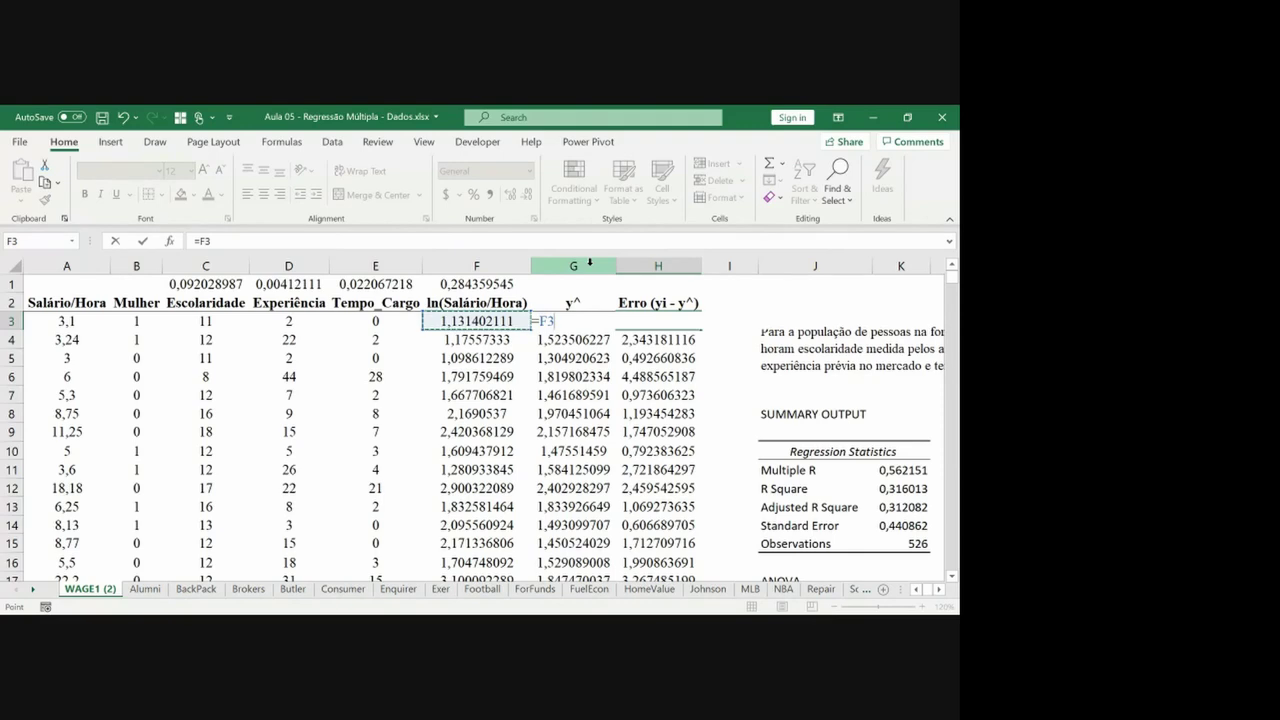
type("-")
key("Left")
key("Return")
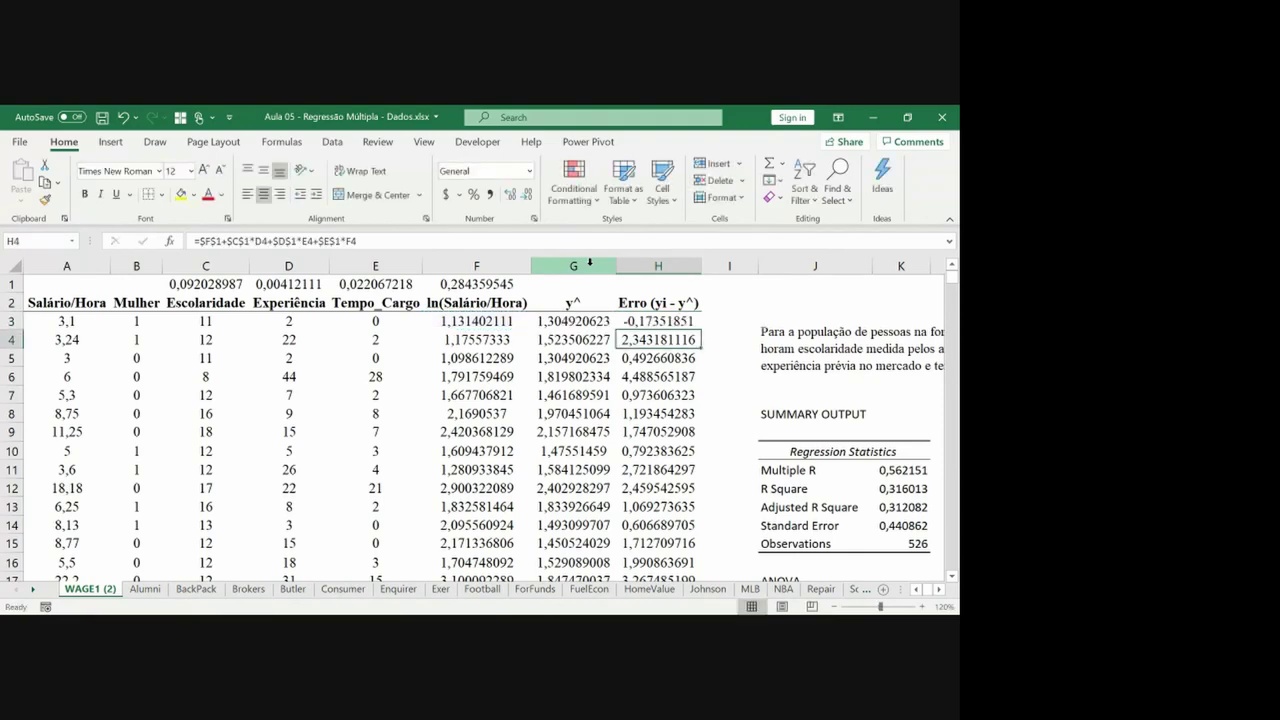
Copy the error formula from H3 down column H to all the remaining observations.
key("Up")
key("ctrl+c")
key("ctrl+shift+Down")
key("Return")
Sum all the errors in H1 with the formula =SUM(H3:H528).
key("ctrl+Up")
key("ctrl+Up")
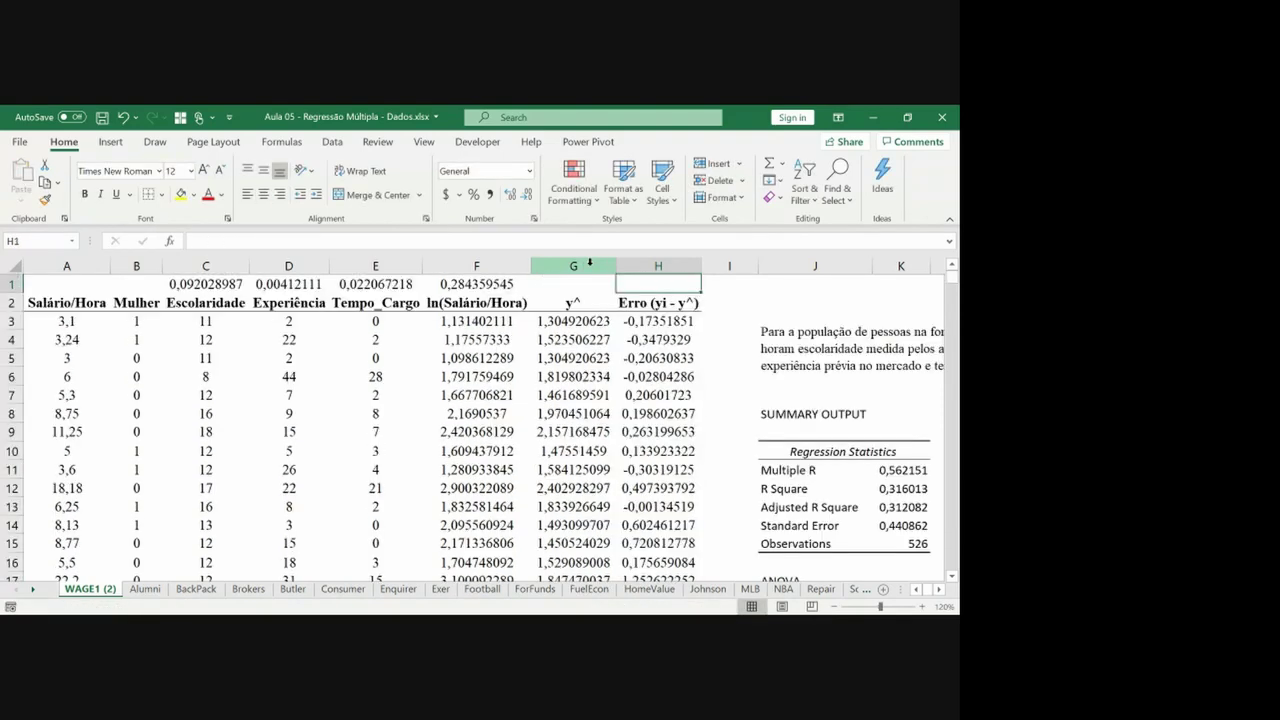
type("=sum")
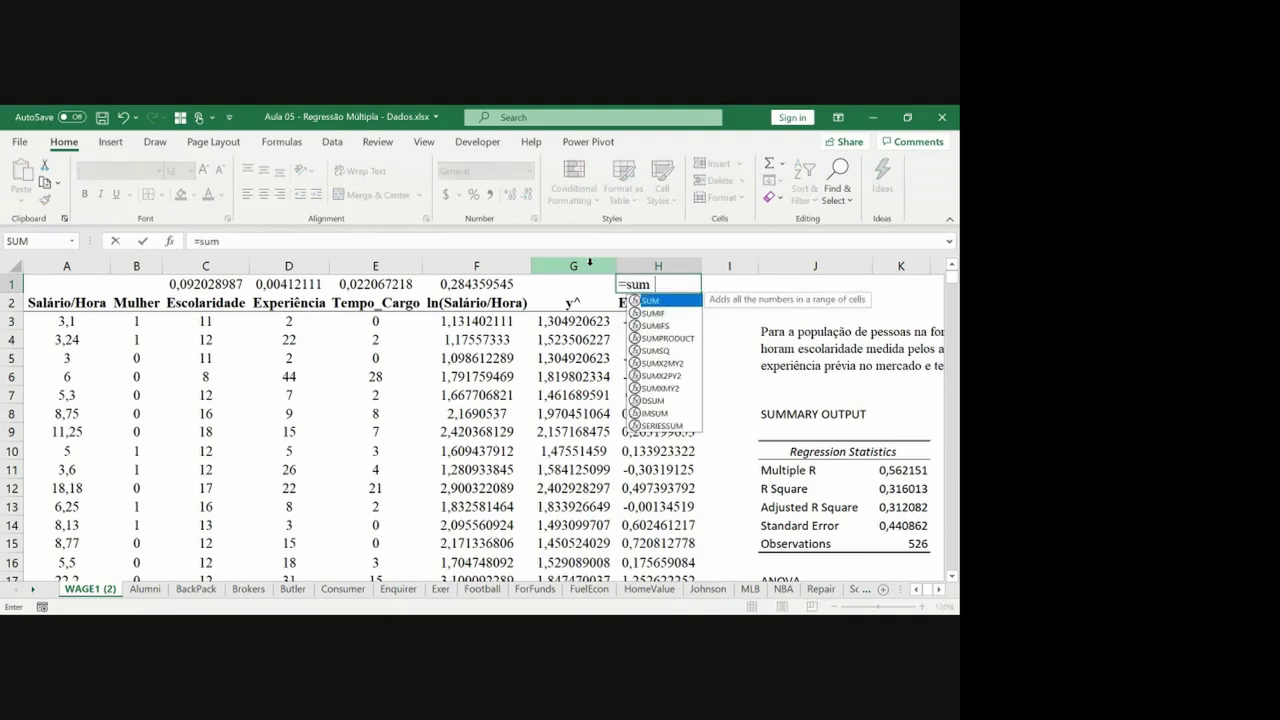
type("(")
key("Down")
key("Down")
key("ctrl+shift+Down")
key("ctrl+Return")
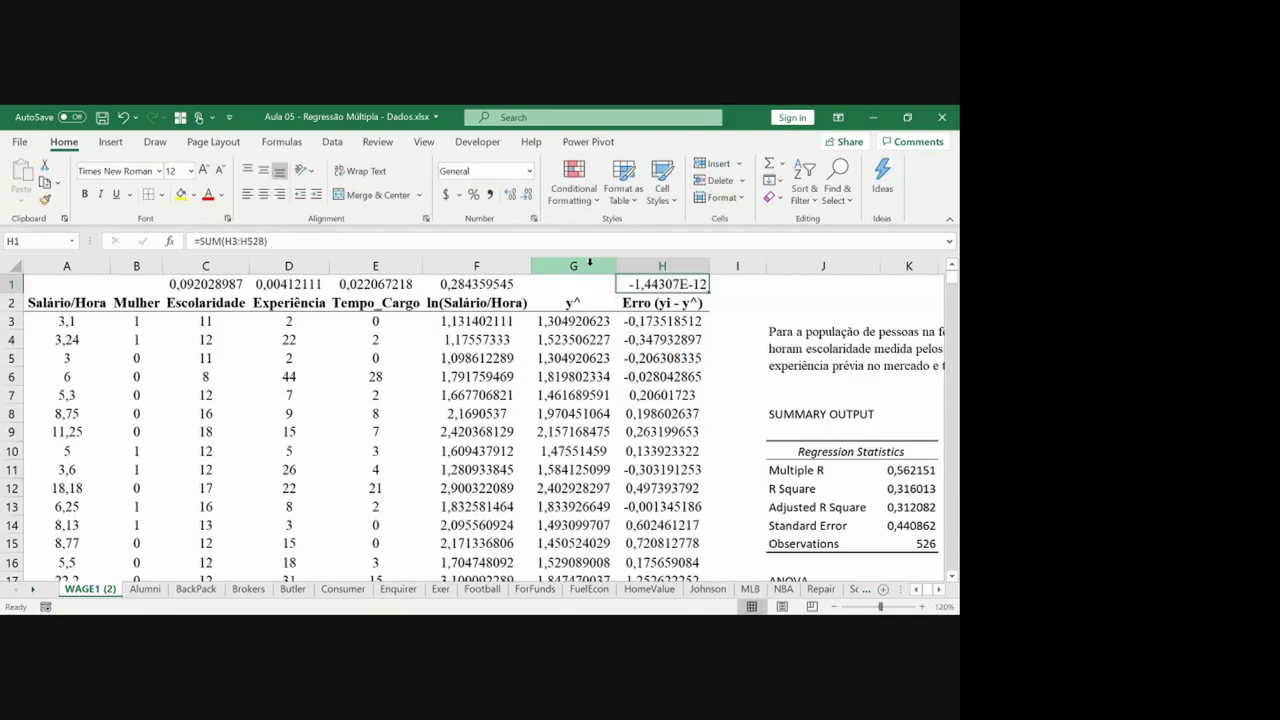
Apply the comma-style Accounting format to the error sum in H1 and clear the cell's contents.
left_click(489, 194)
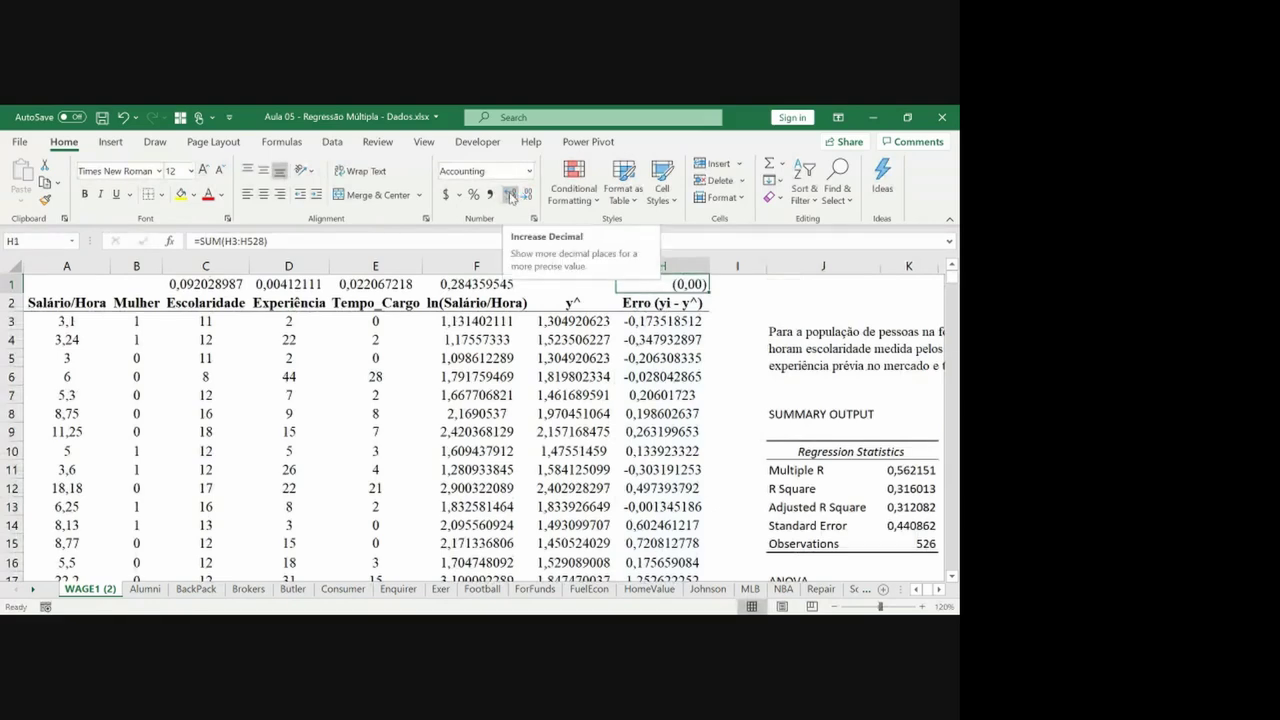
key("Delete")
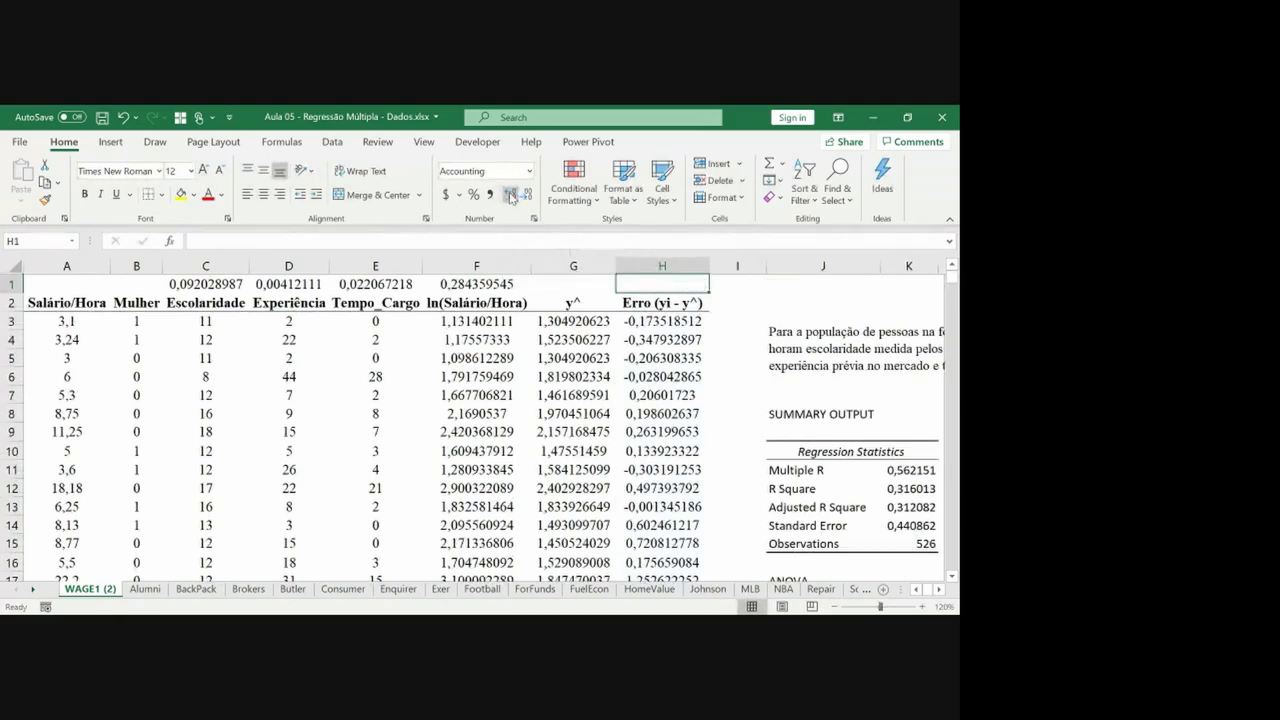
Insert a blank column I after the error column.
key("Down")
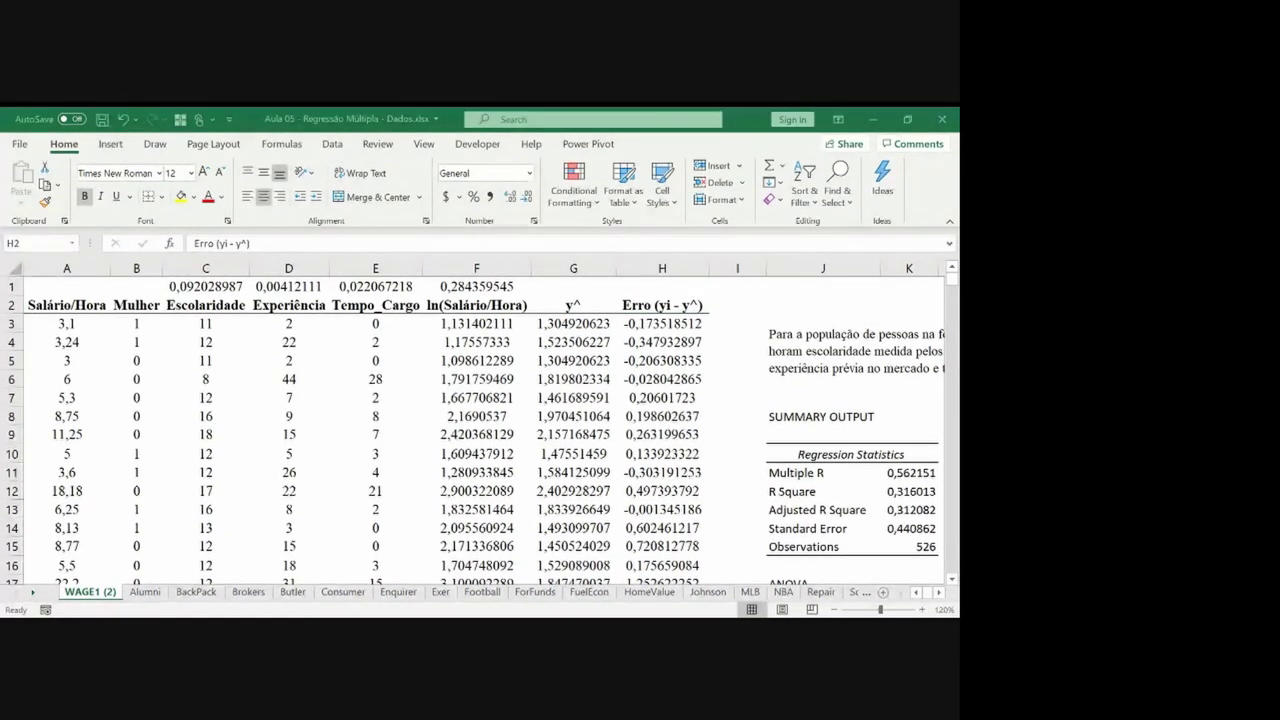
key("Right")
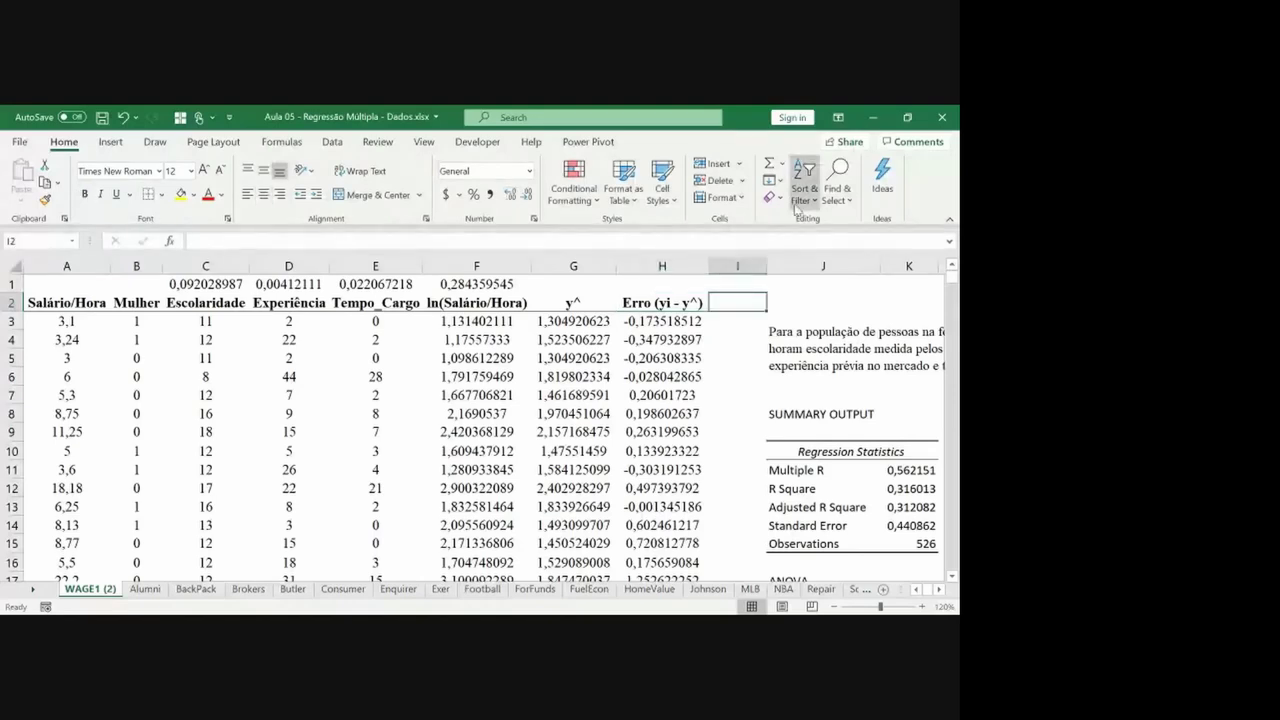
left_click(737, 262)
key("ctrl+v")
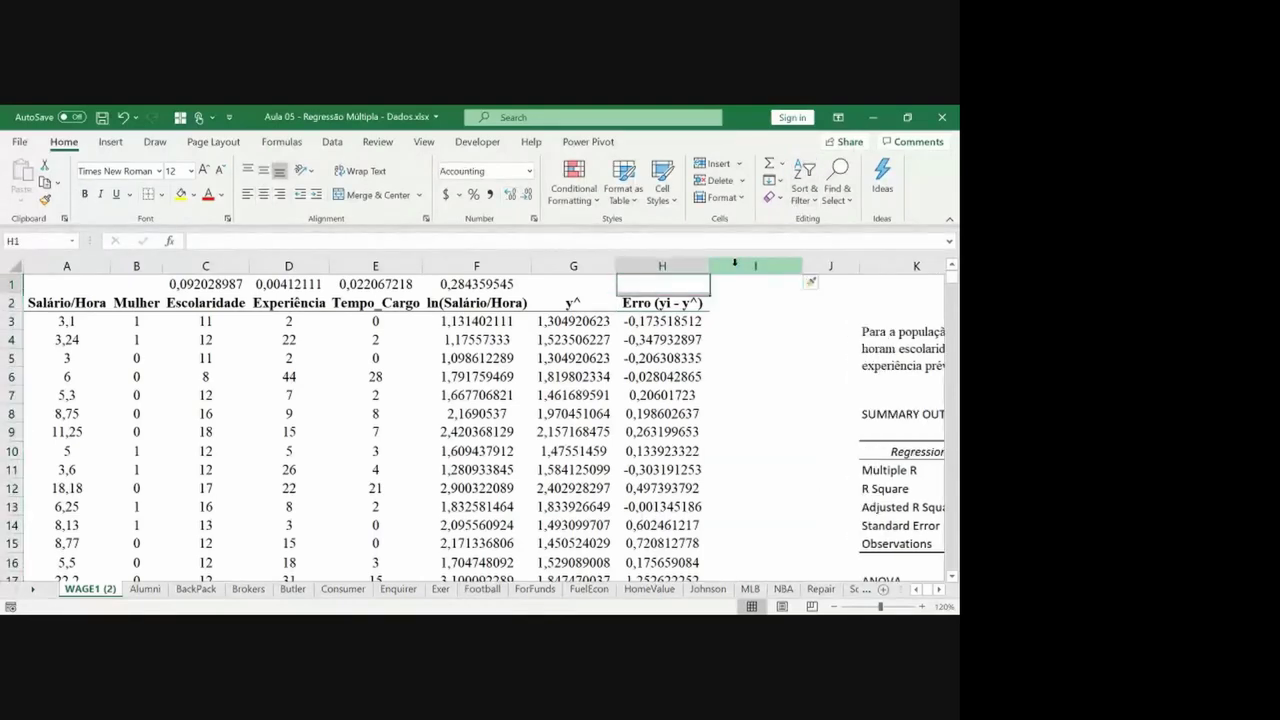
Copy the error header from H2 into I2 and change it to "Erro^2 (yi - y^)^2".
key("Right")
key("ctrl+v")
key("F2")
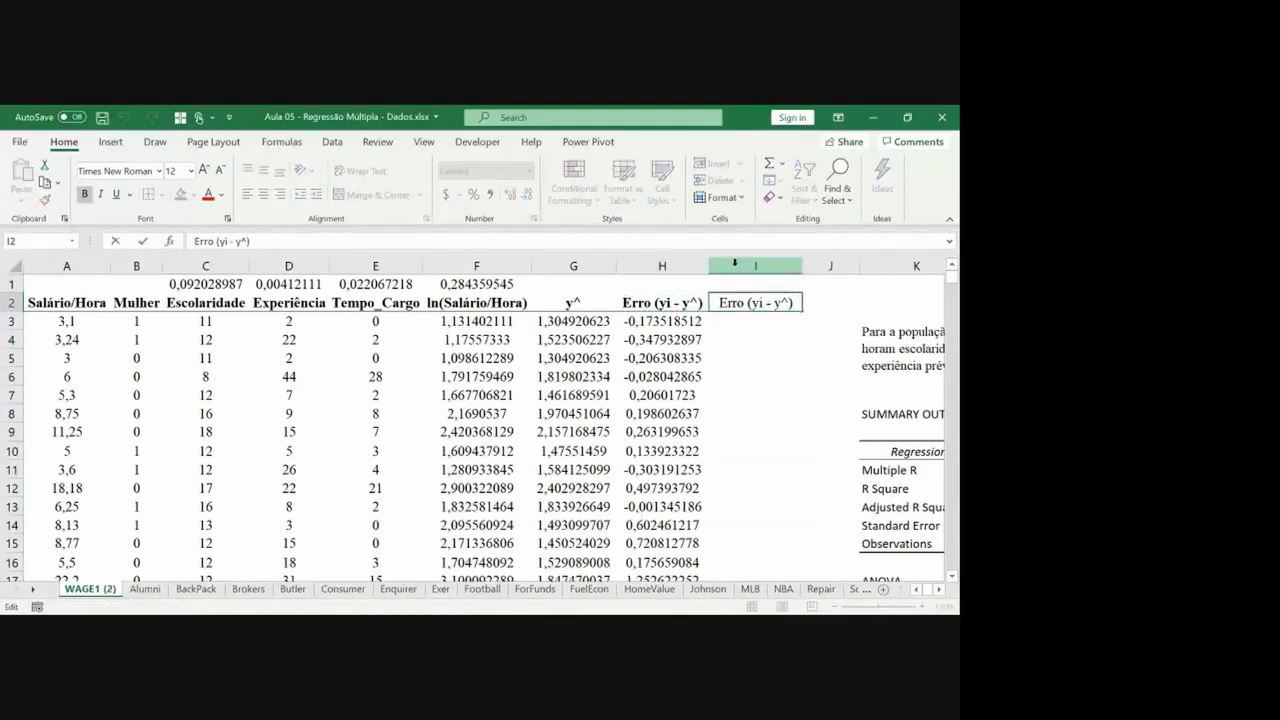
type("^2")
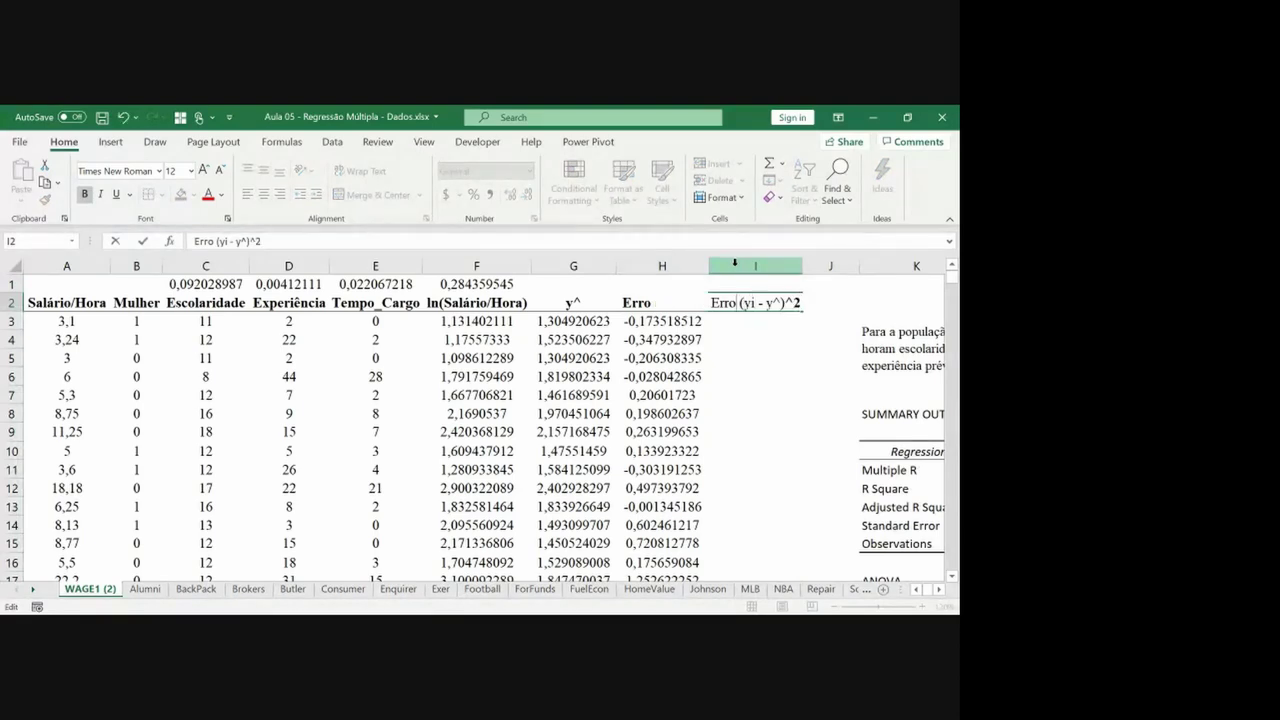
type("^2")
key("Return")
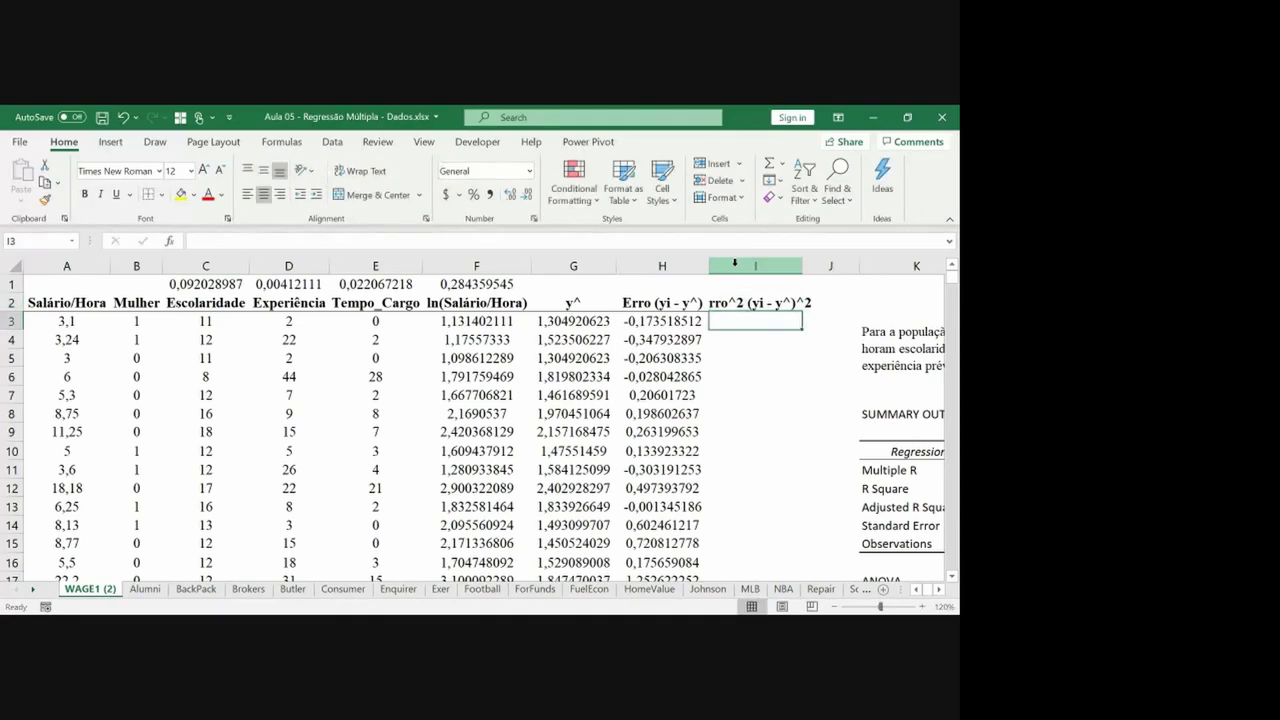
Fit column I to its contents and change the header in H2 to "Erro = (yi - y^)".
double_click(802, 266)
left_click(662, 306)
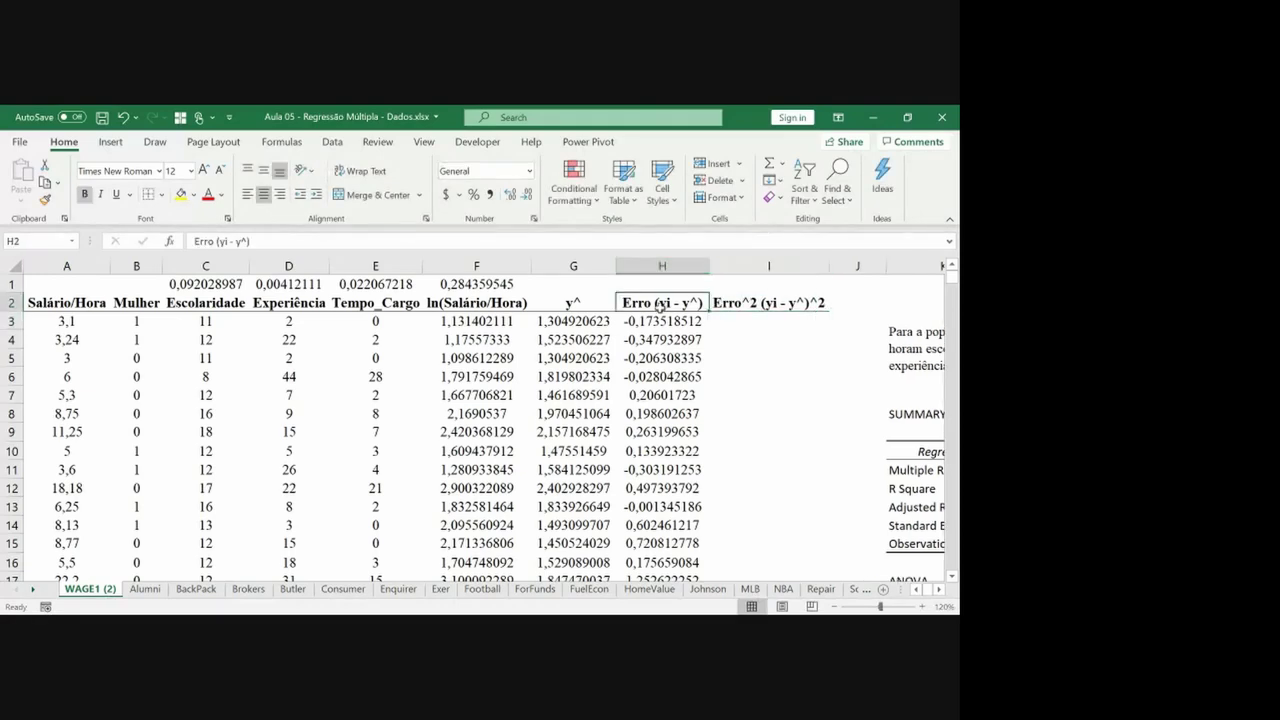
left_click(216, 244)
type("=")
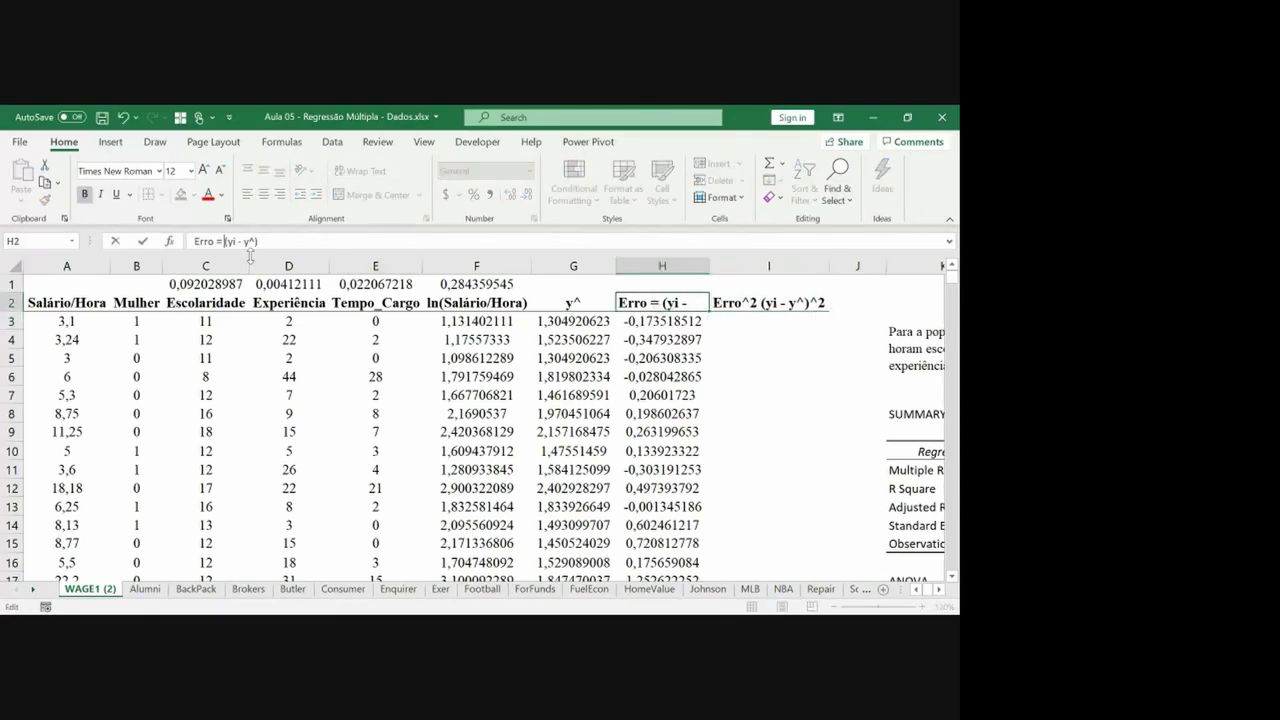
key("Tab")
Change the header in I2 to "Erro^2 = (yi - y^)^2" and fit column I to its width.
key("F2")
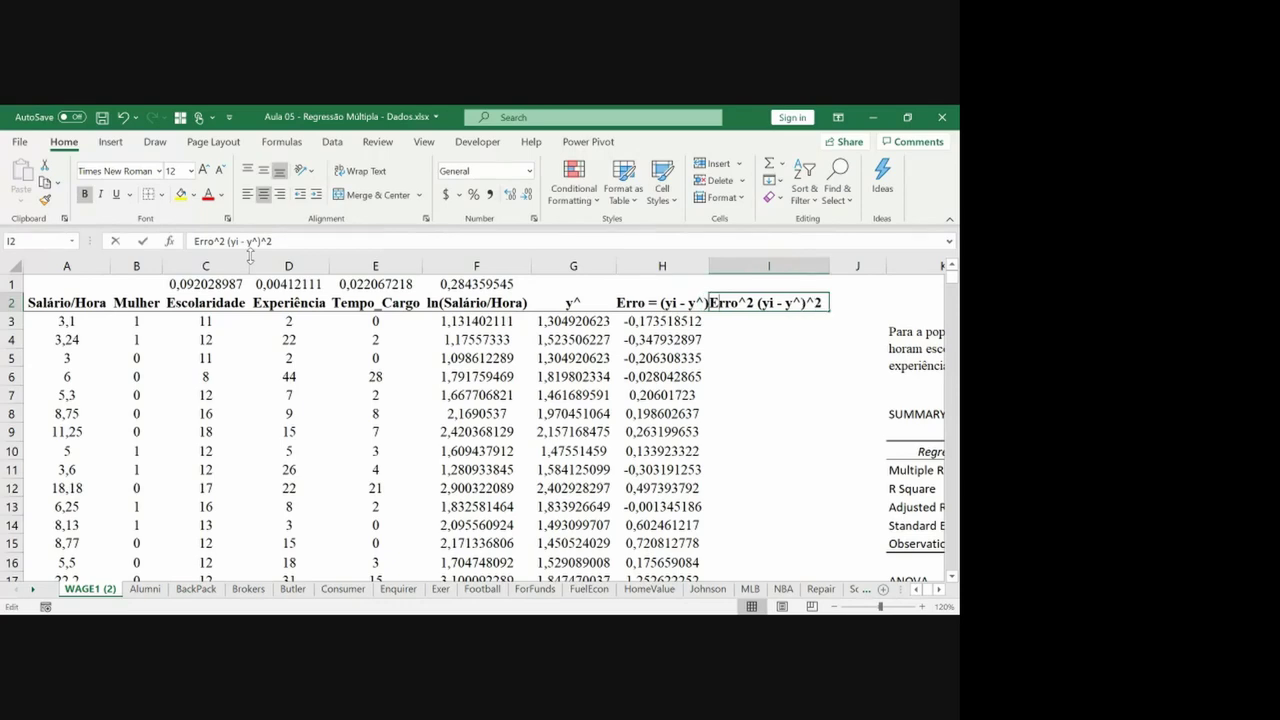
key("Right")
key("Right")
key("Right")
key("Right")
key("Right")
key("Right")
type("=")
key("Return")
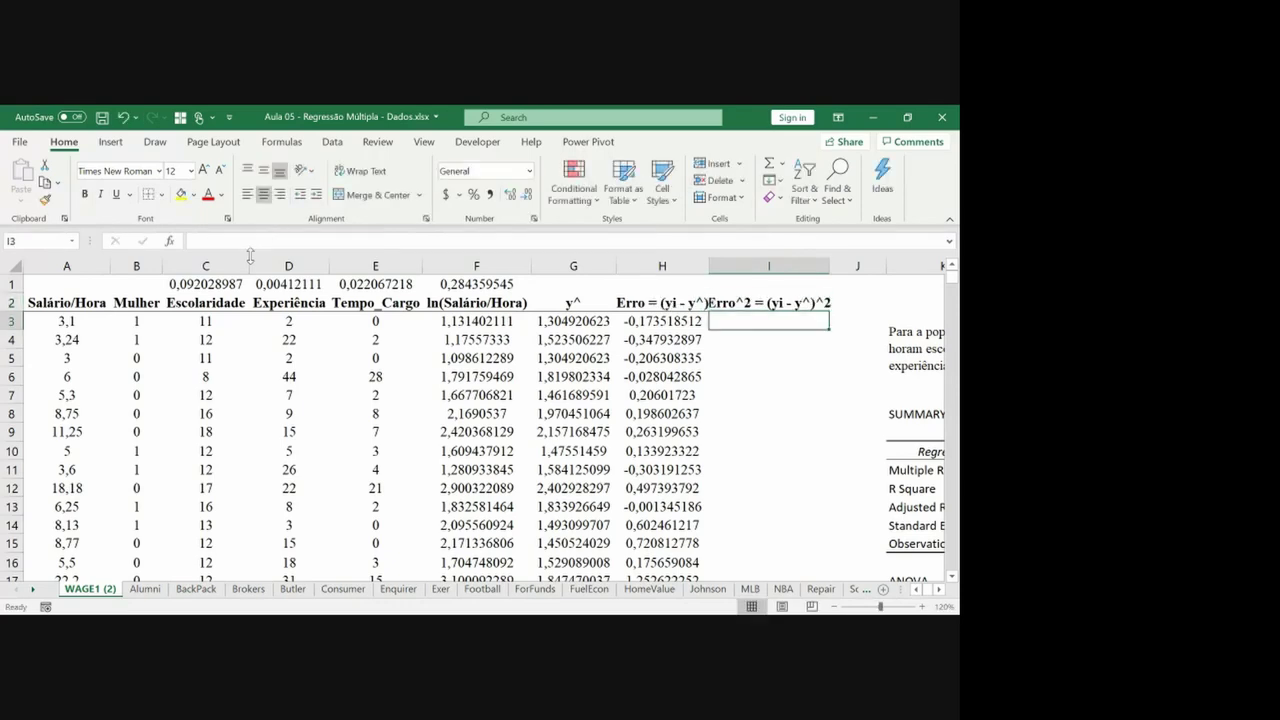
double_click(828, 265)
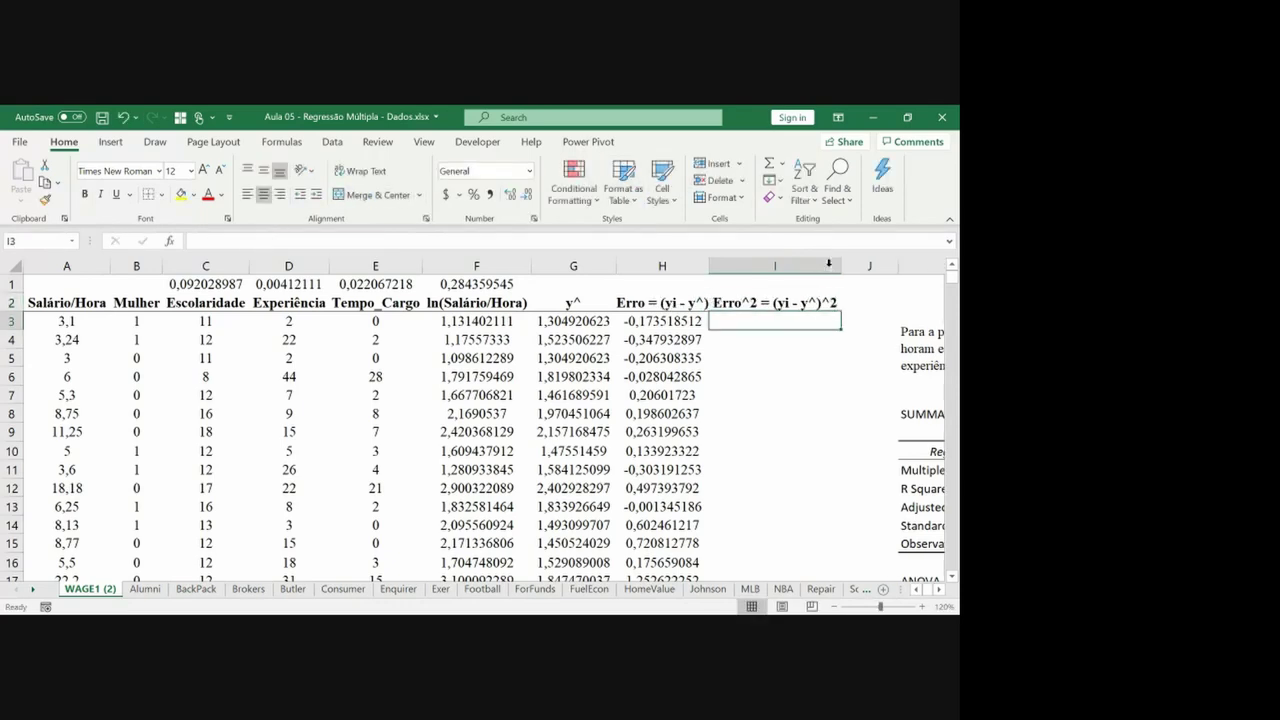
Enter =H3^2 in I3 and copy the formula down the squared-error column to I528.
type("=")
key("Left")
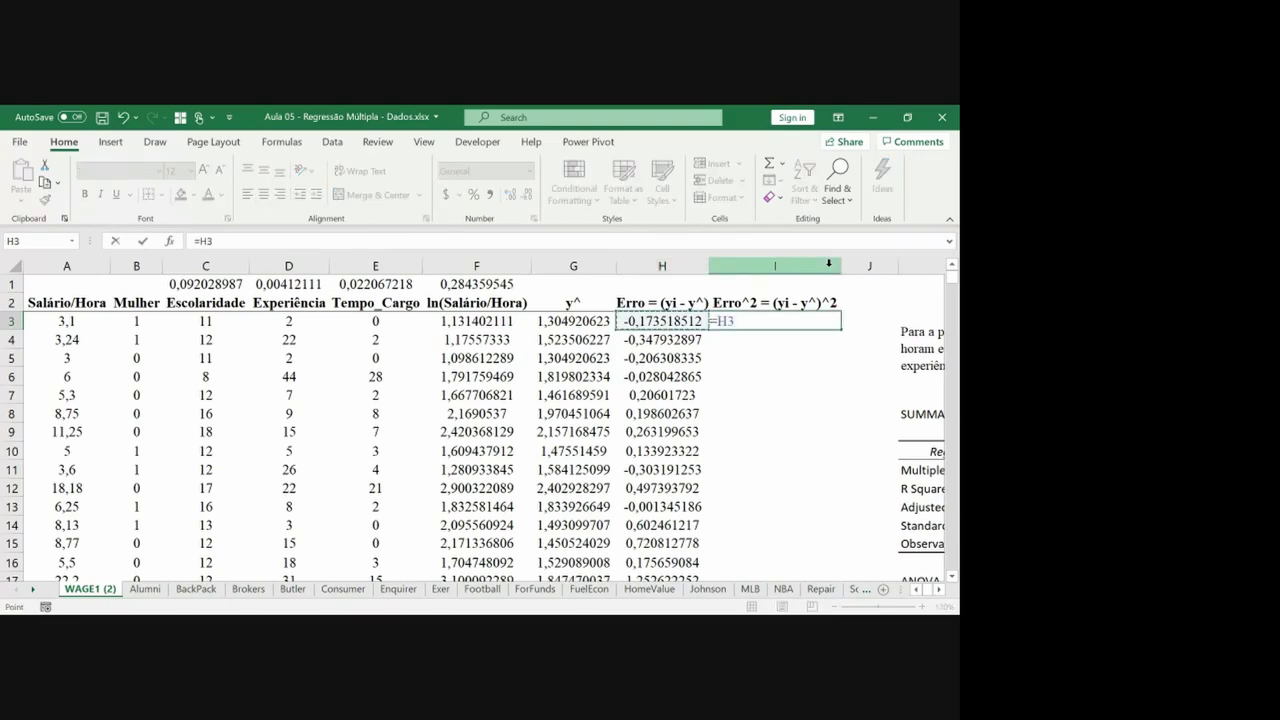
type("^2")
key("ctrl+Return")
key("ctrl+c")
key("Left")
key("ctrl+Down")
key("Right")
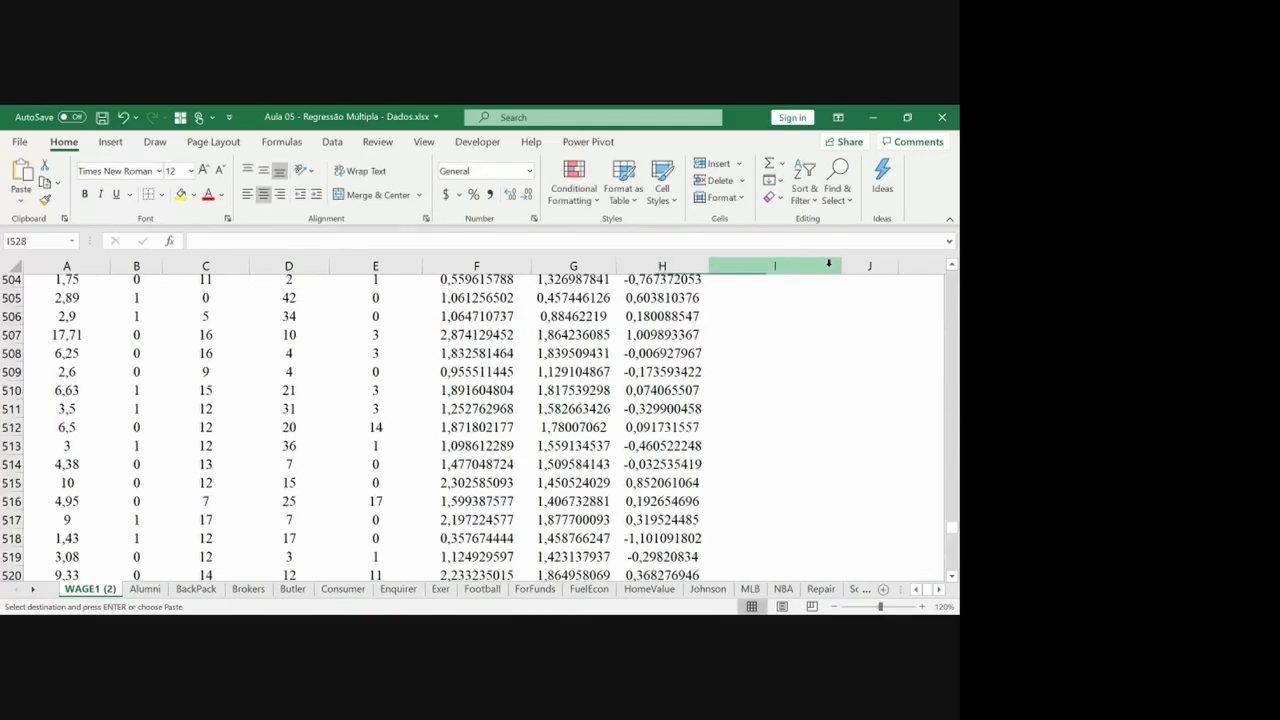
key("ctrl+shift+Up")
key("ctrl+v")
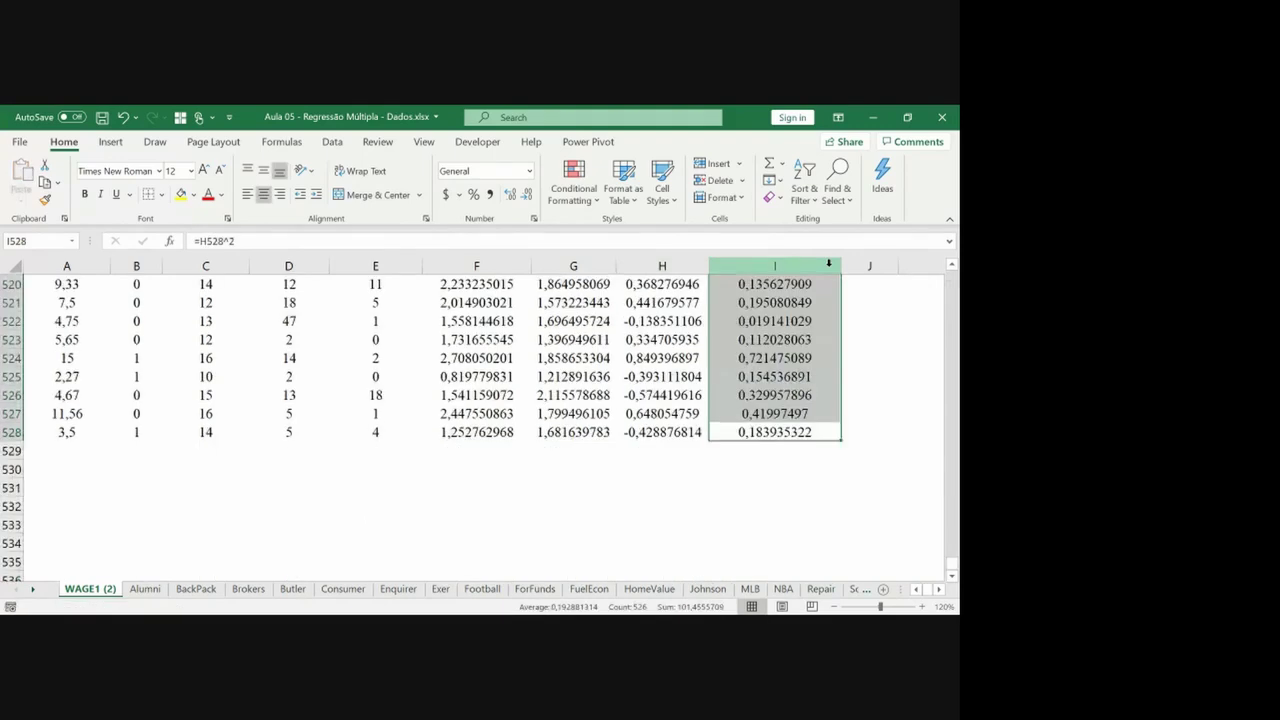
Sum the squared errors in I1 with =SUM(I3:I528).
key("ctrl+Up")
key("Up")
type("=sum(")
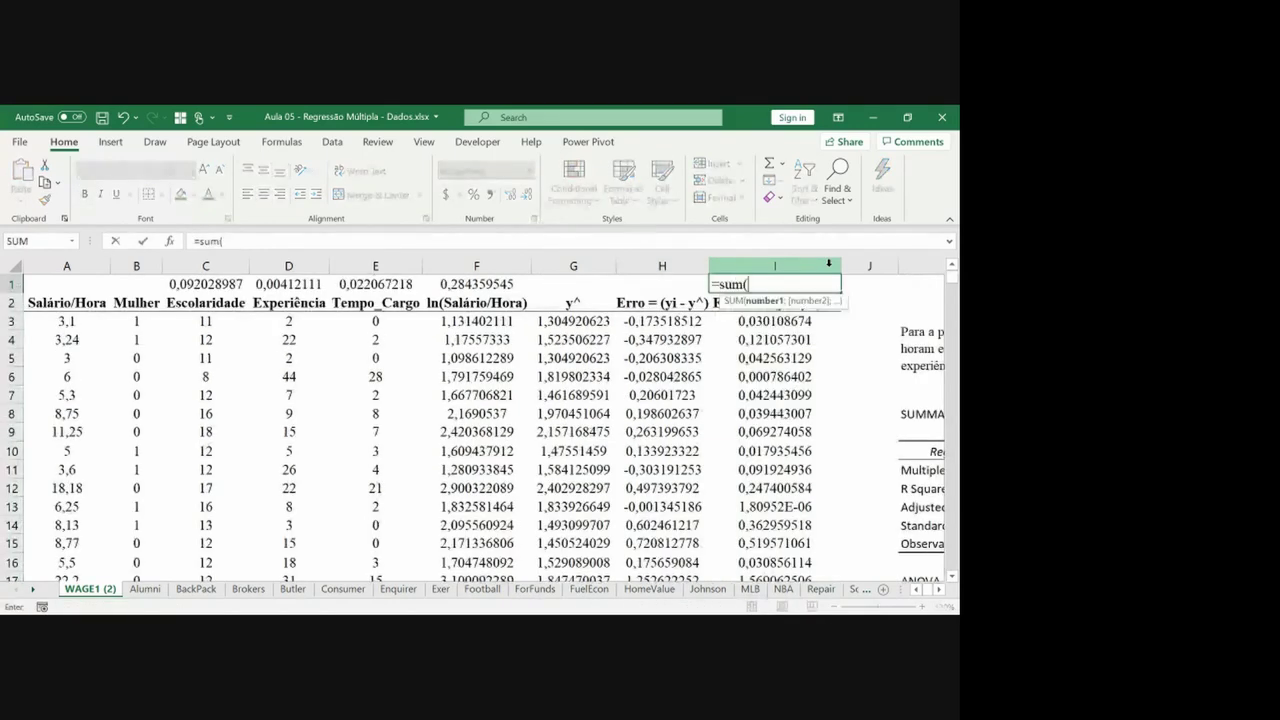
key("Down")
key("Down")
key("ctrl+shift+Down")
key("ctrl+Return")
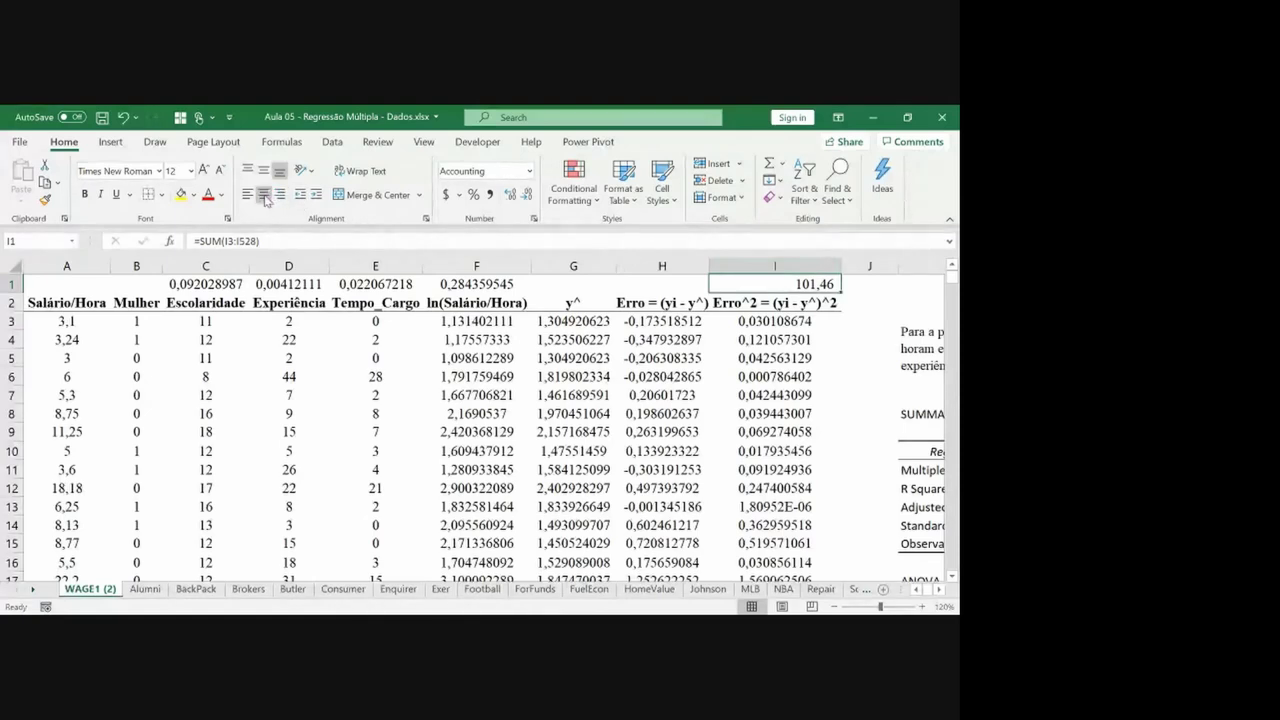
Make the sum in I1 bold and centred, in the Number format with four decimal places.
key("ctrl+b")
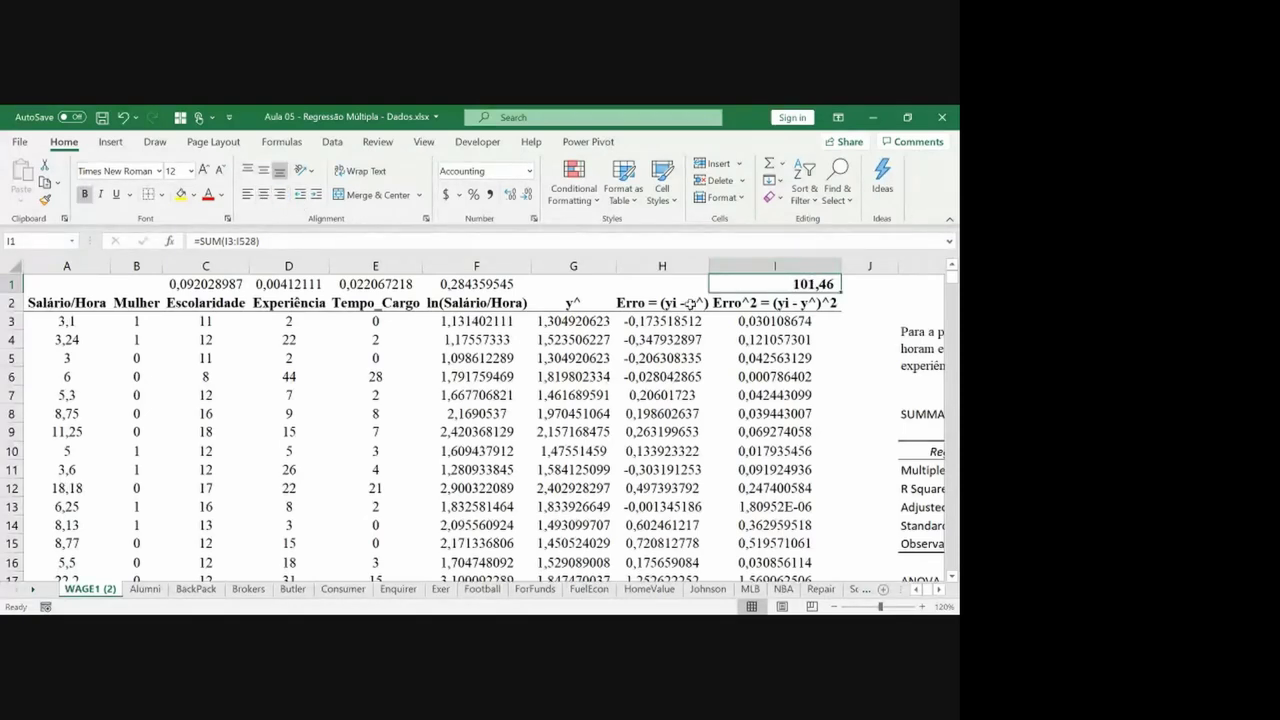
right_click(743, 284)
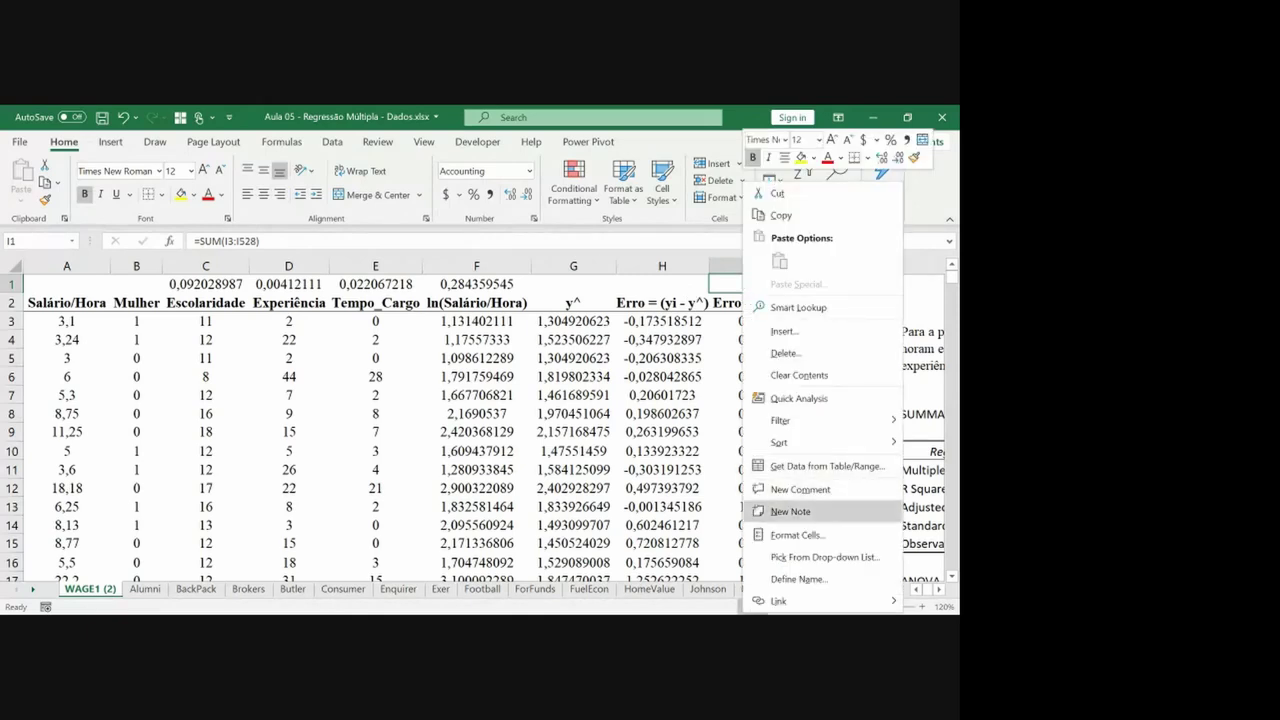
left_click(797, 535)
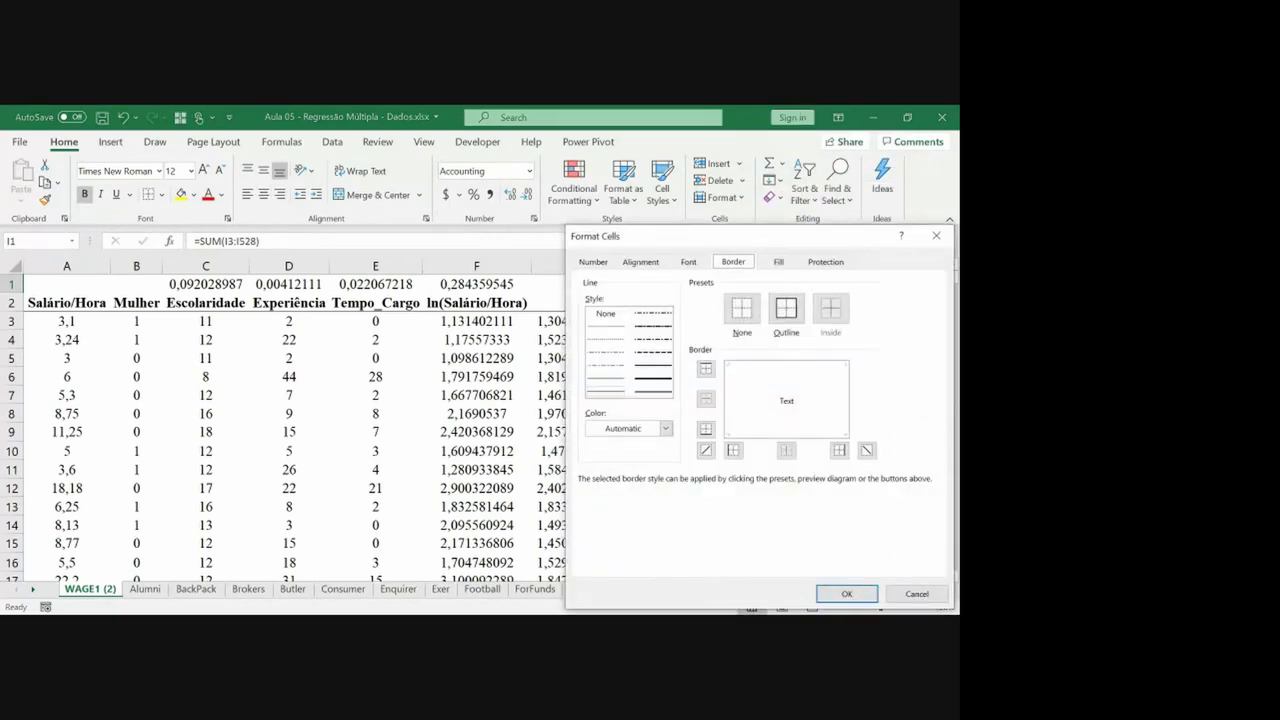
left_click(593, 261)
left_click(600, 306)
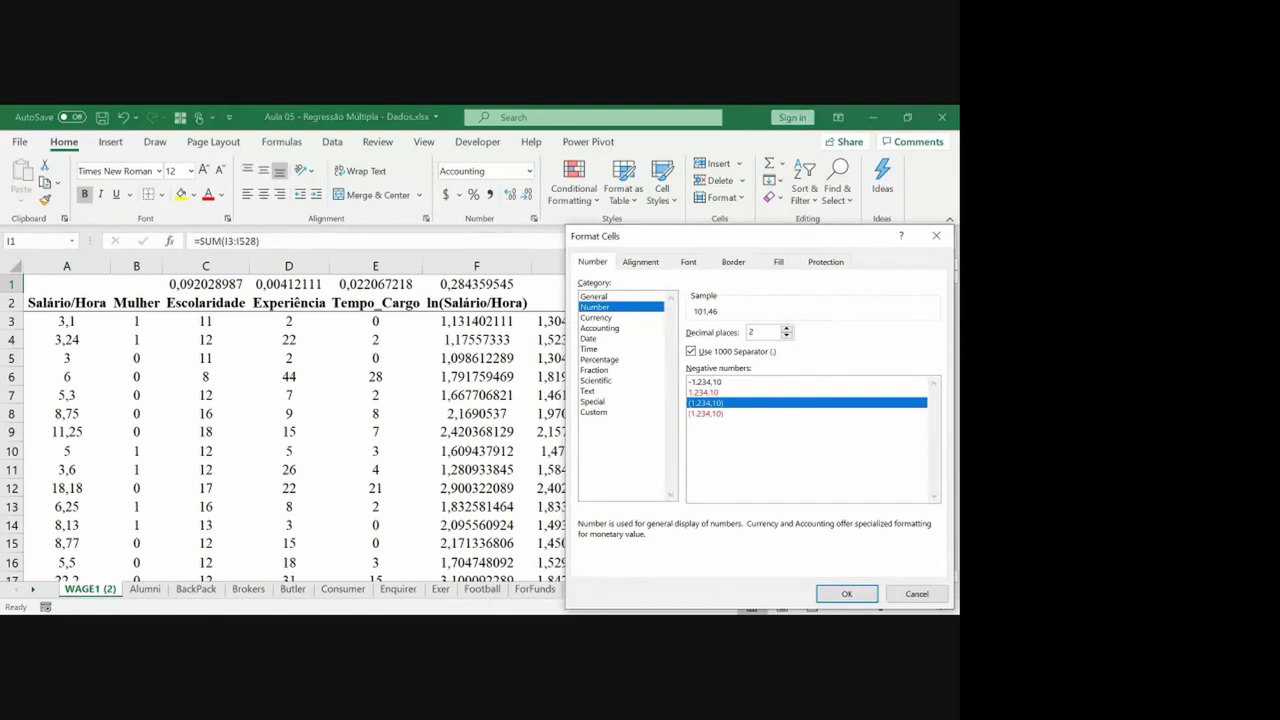
left_click(786, 328)
left_click(786, 328)
left_click(594, 412)
left_click(600, 306)
left_click(840, 594)
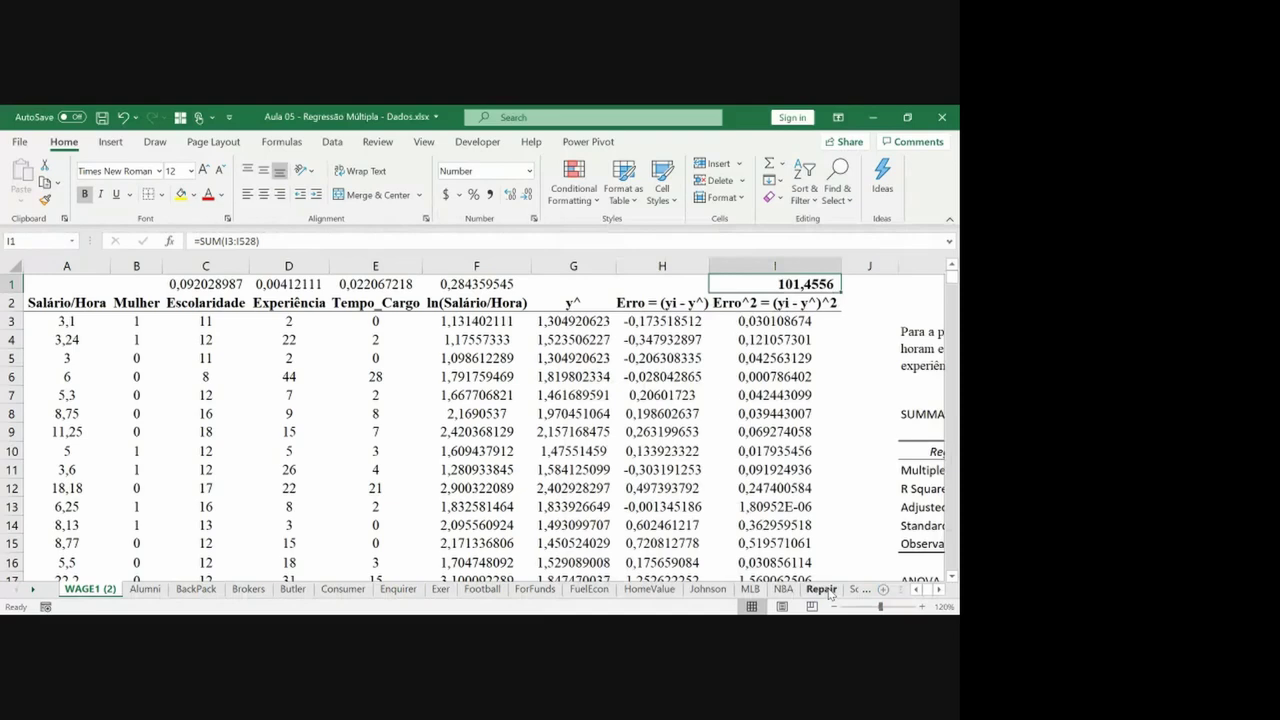
left_click(265, 197)
key("Up")
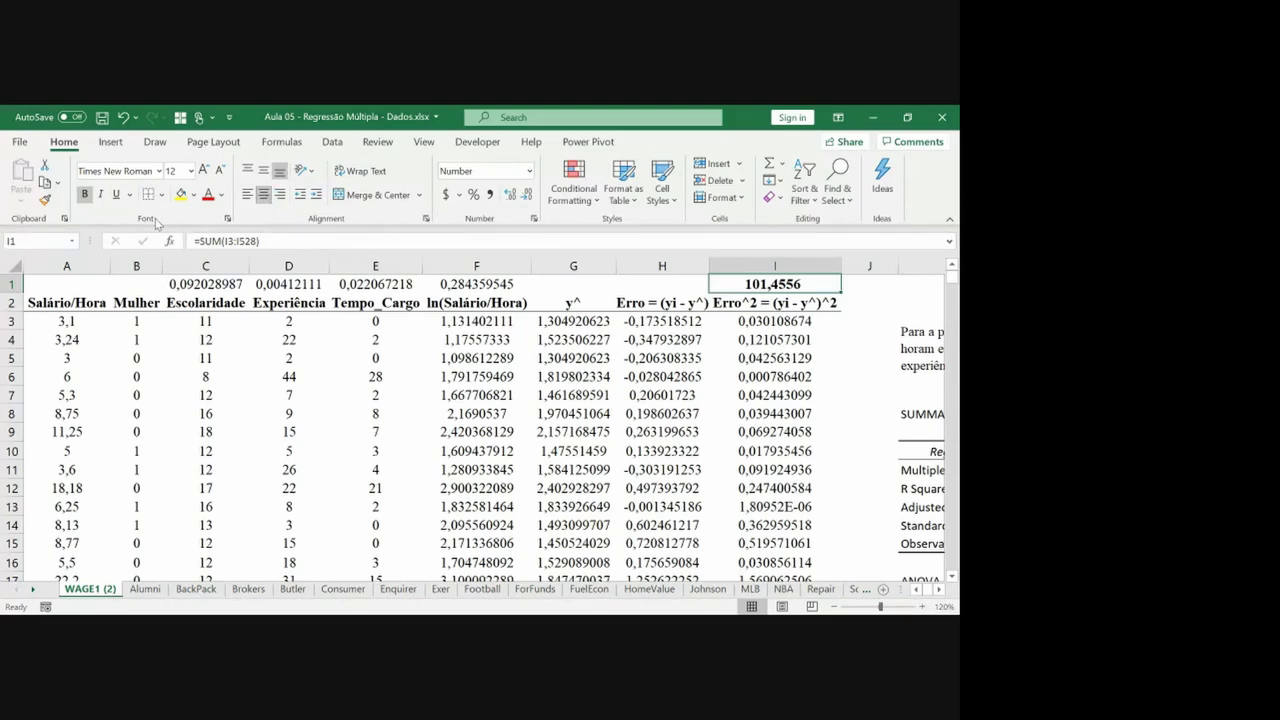
Insert a new column J directly after the squared-error column.
left_click(466, 321)
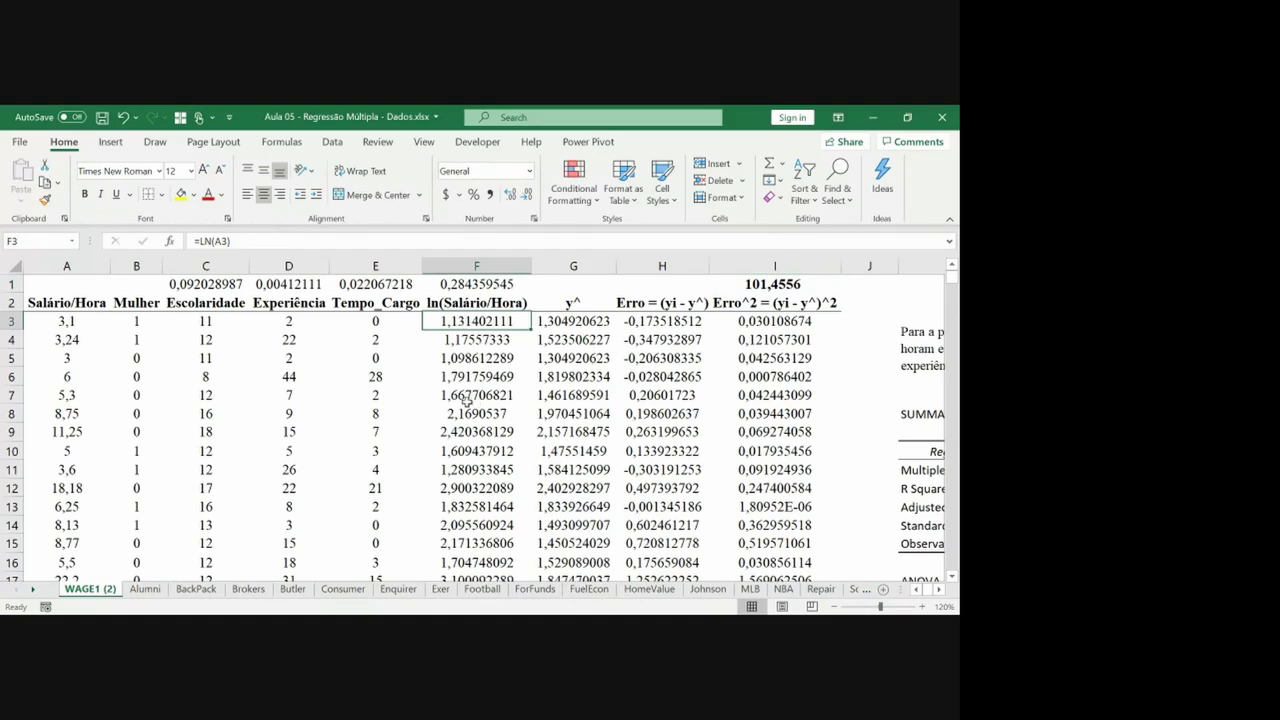
left_click(881, 262)
key("ctrl+plus")
key("Down")
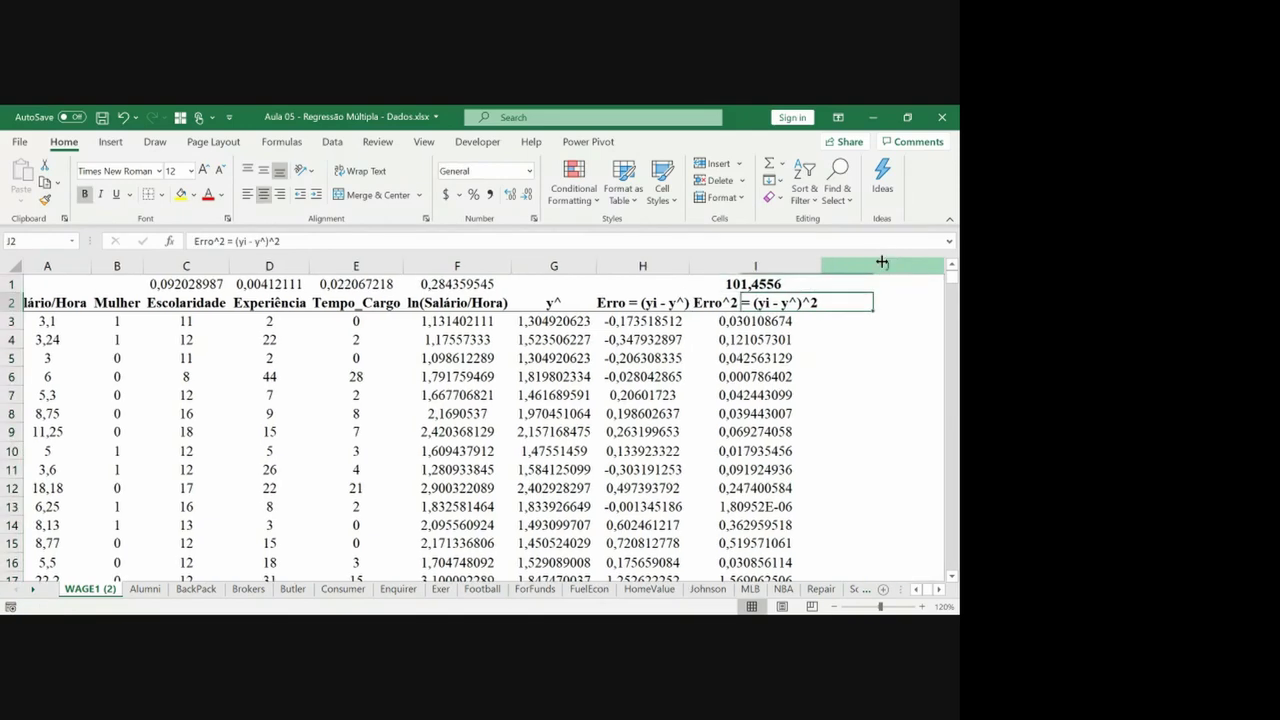
key("Left")
key("Left")
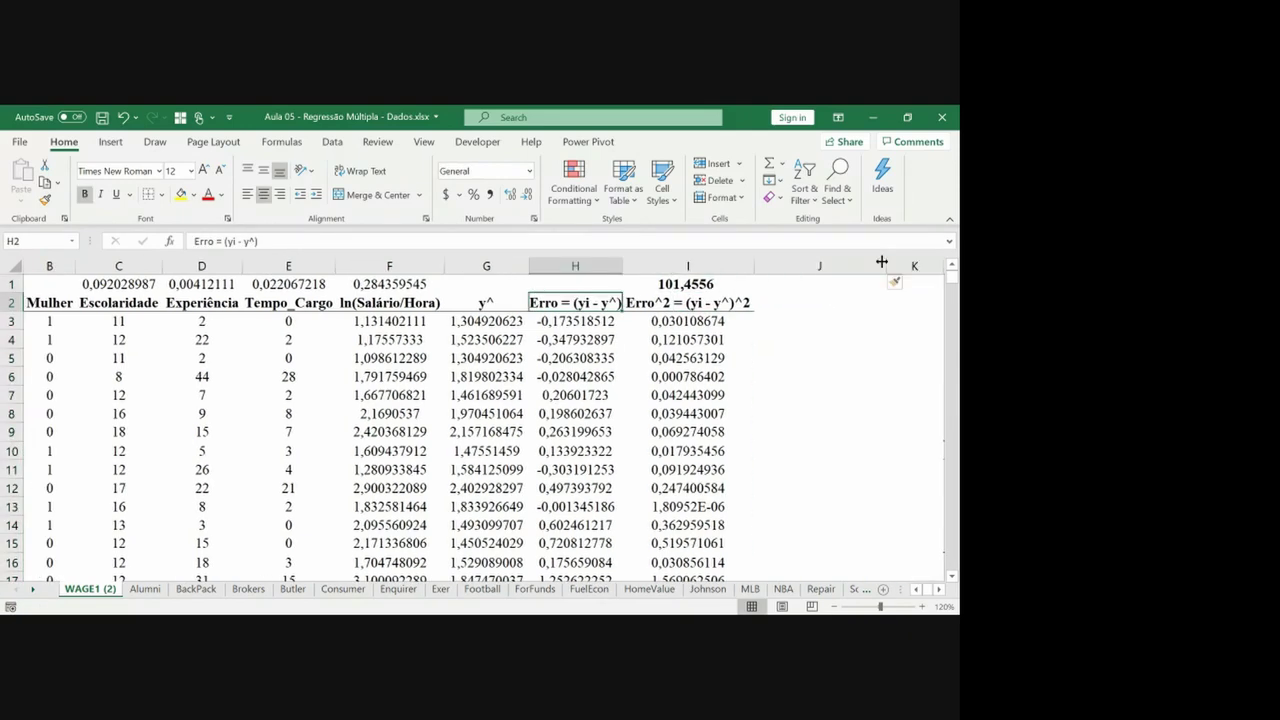
key("Right")
key("Right")
key("Left")
key("Left")
key("Left")
key("ctrl+c")
key("Right")
key("Right")
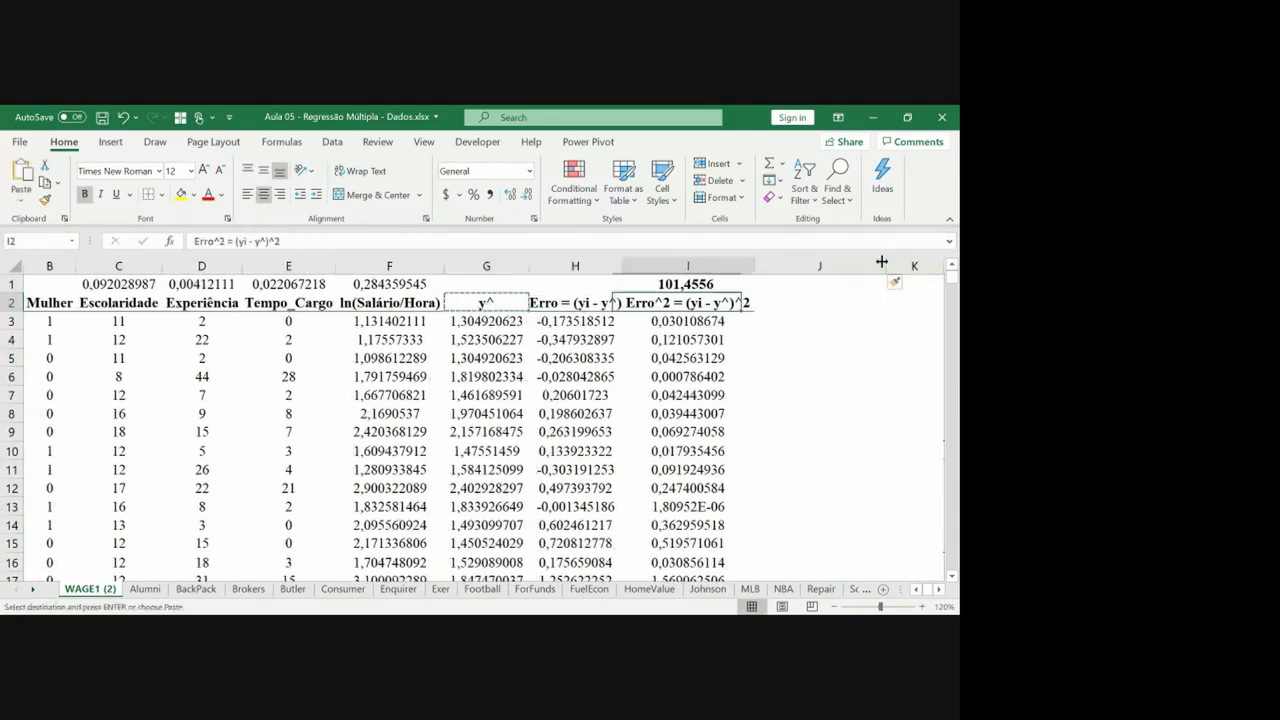
key("Right")
key("Left")
key("ctrl+v")
key("Right")
key("ctrl")
key("Escape")
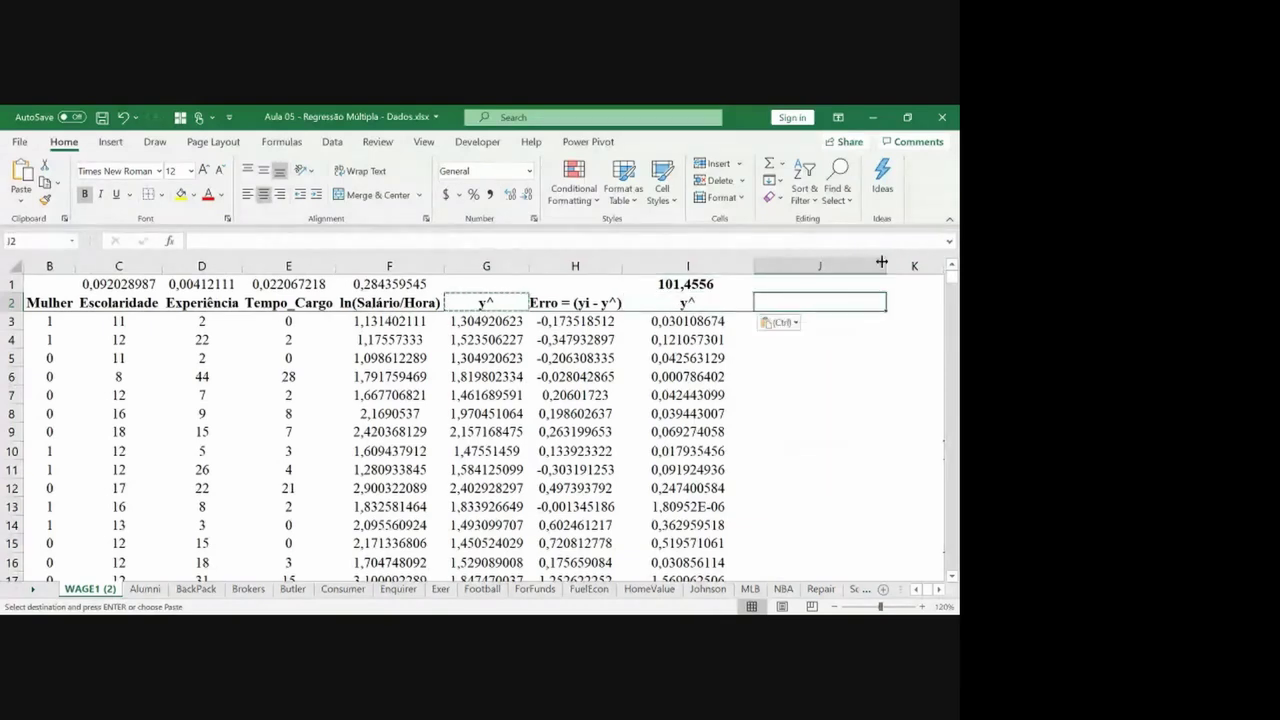
key("ctrl+z")
key("Right")
key("Escape")
Copy the header in H2 to J2 and replace its text with "Desvio y = (yi-ymédio)".
key("Left")
key("Left")
key("ctrl+c")
key("Right")
key("Right")
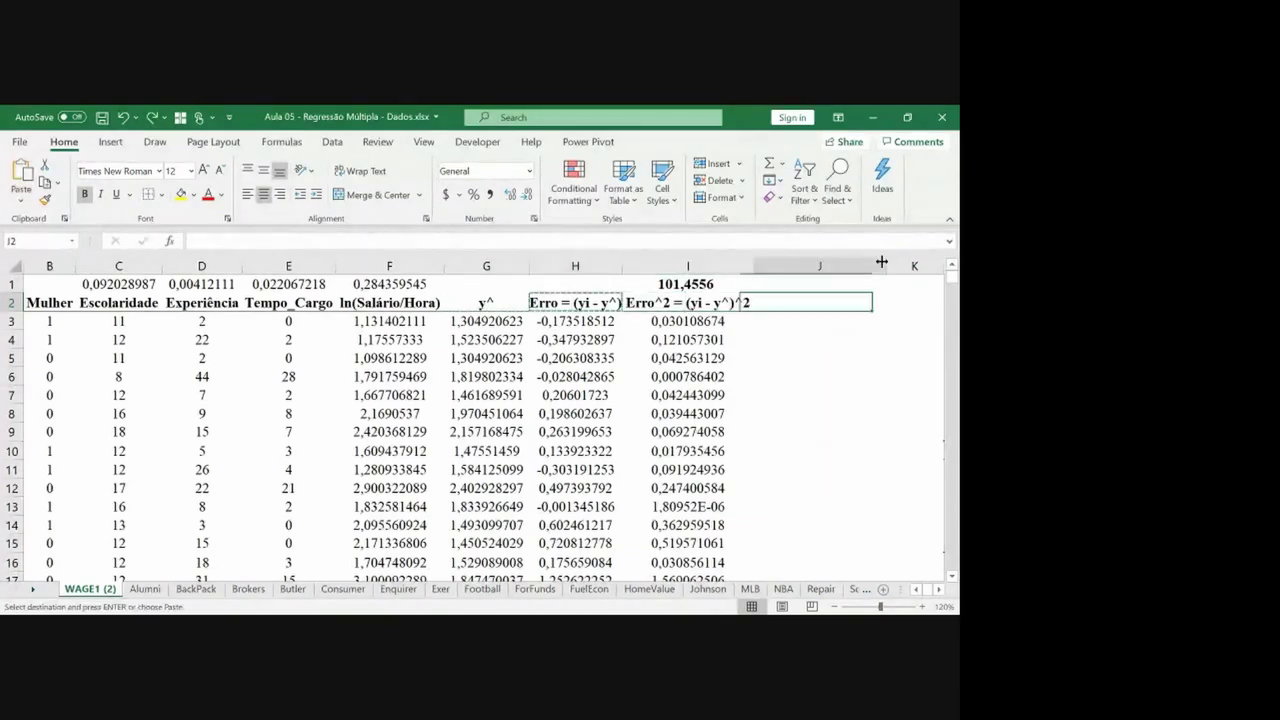
key("Return")
type("Desvi")
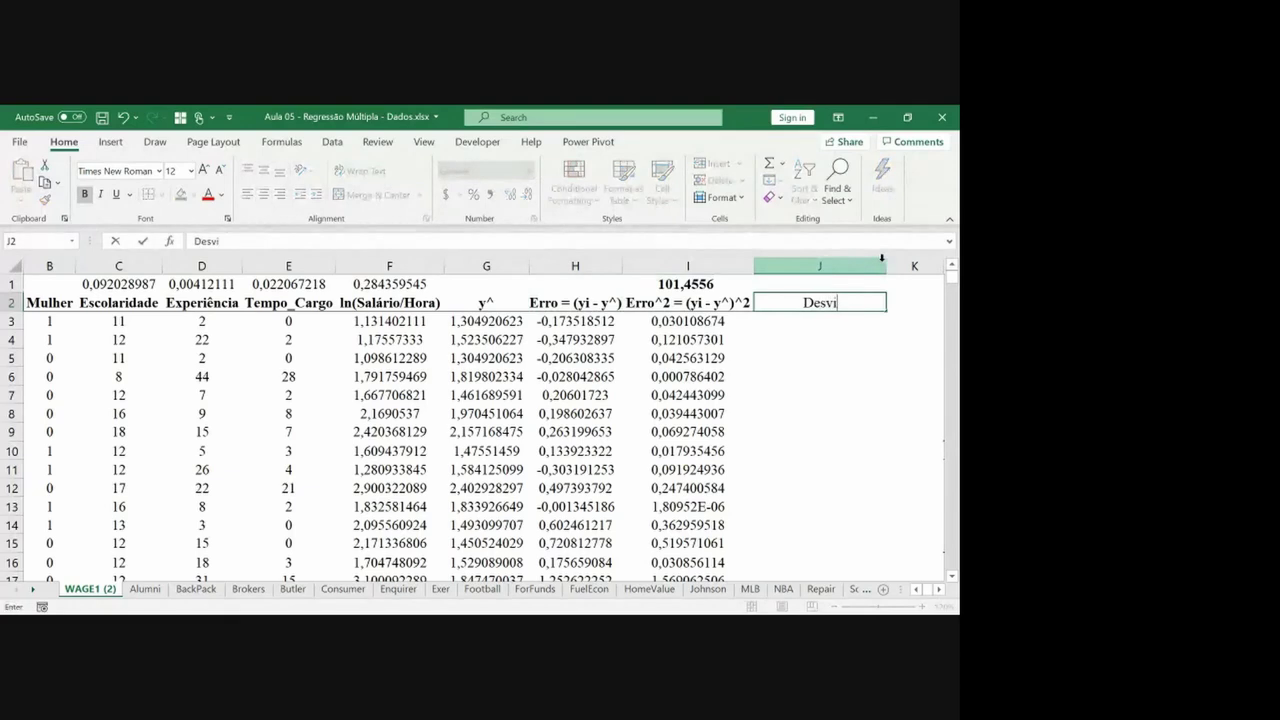
type("o y = (yi-ym")
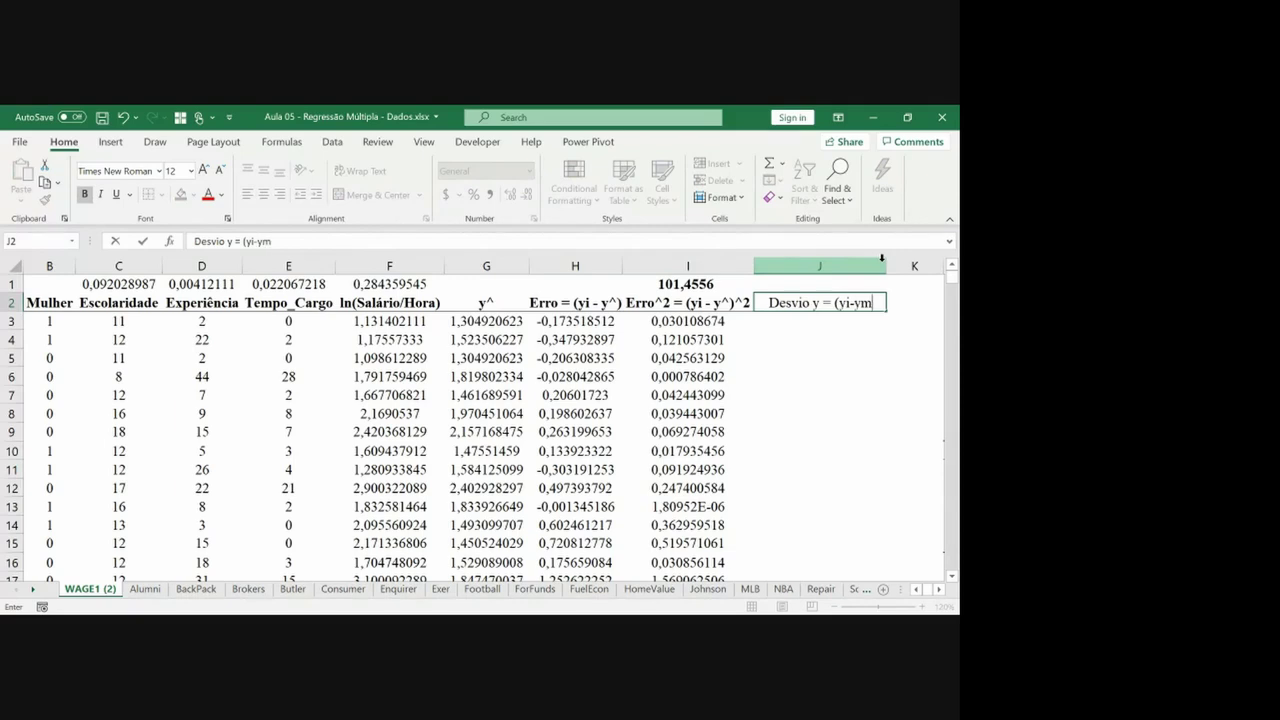
type("édio)")
key("Return")
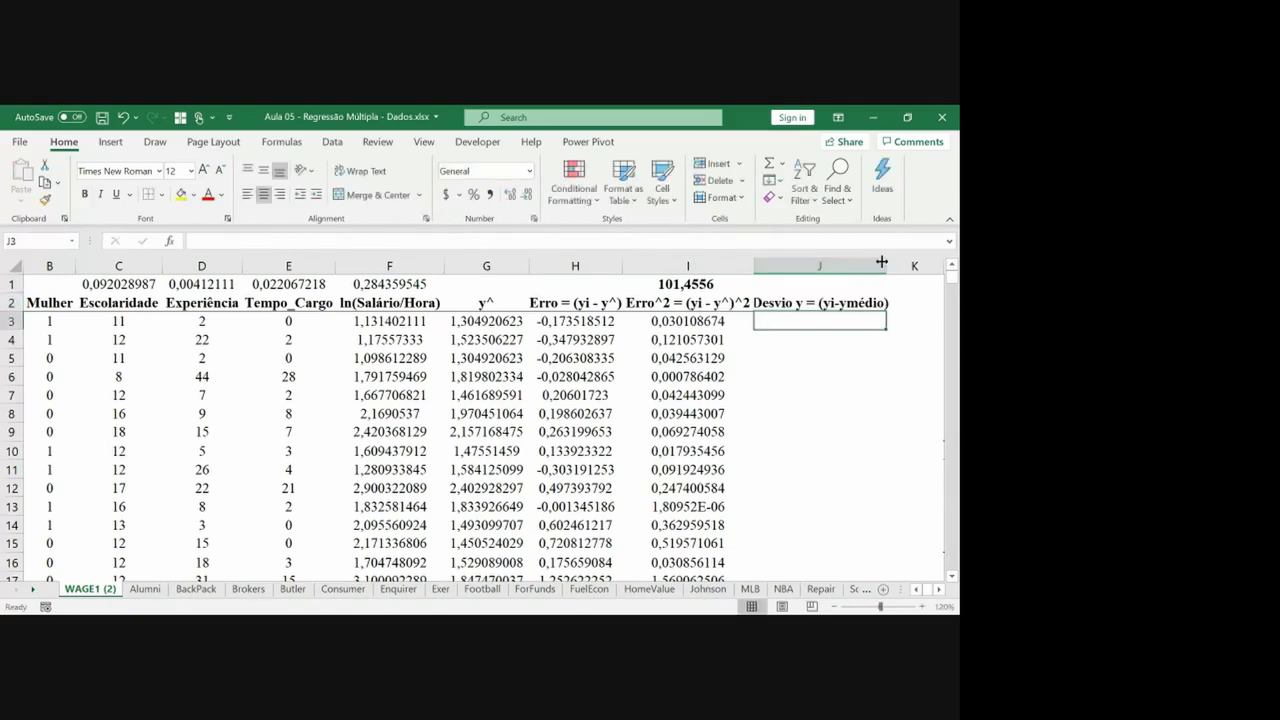
Add spaces around the minus sign in J2 so it reads "Desvio y = (yi - ymédio)", and fit column J to the header.
key("Up")
key("F2")
key("Left")
key("Left")
key("Left")
key("Left")
key("Left")
key("Left")
key("Right")
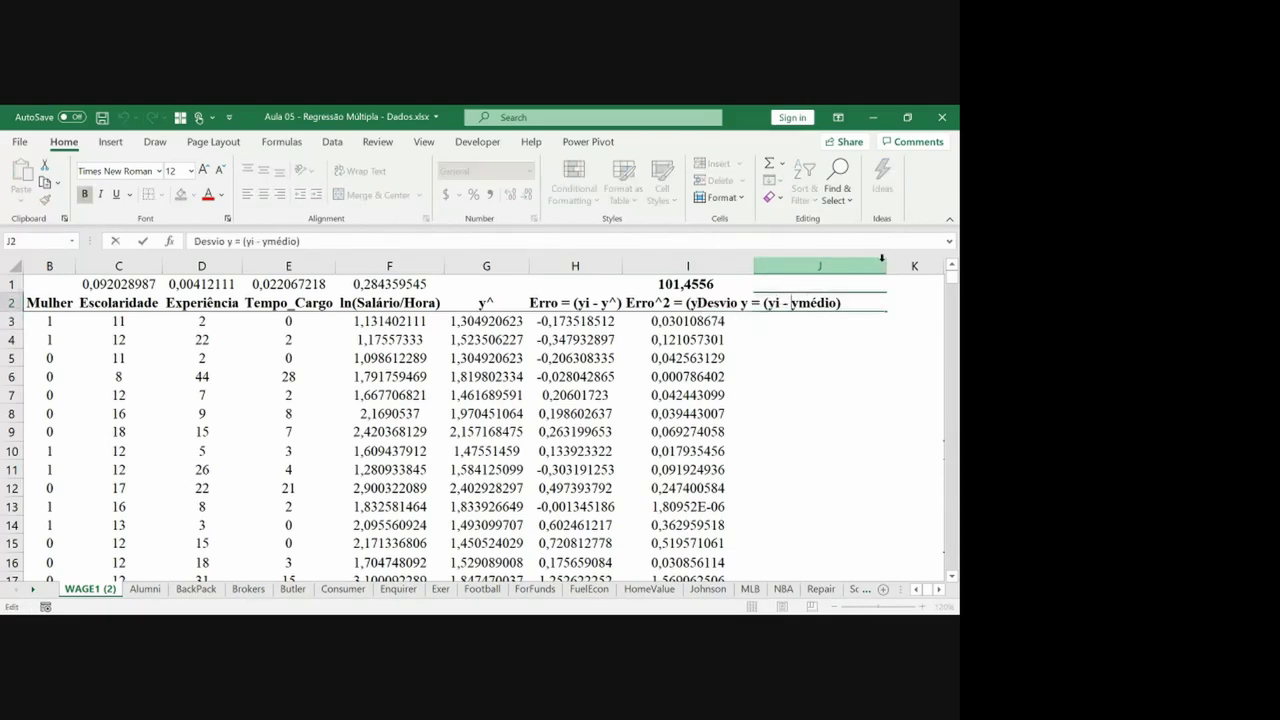
key("Return")
double_click(884, 262)
left_click(881, 258)
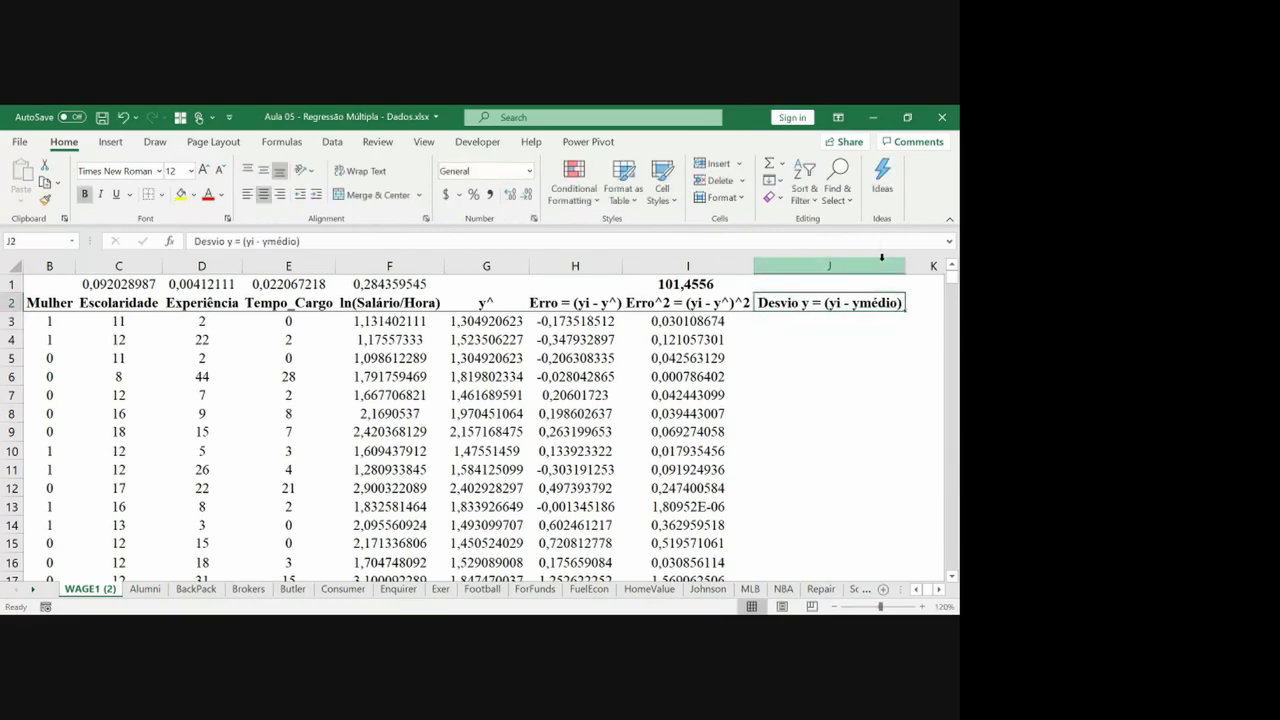
Insert a blank row above row 1 of the sheet.
key("Left")
key("Left")
key("Left")
key("Left")
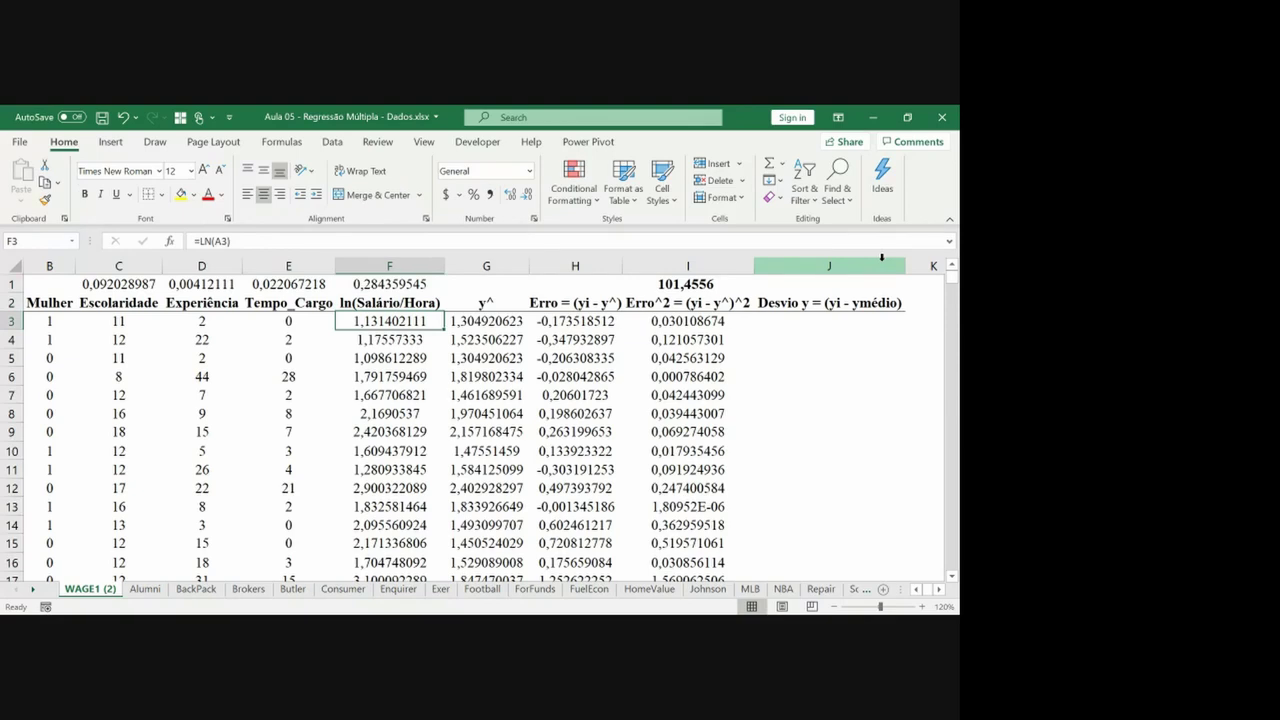
key("ctrl+Home")
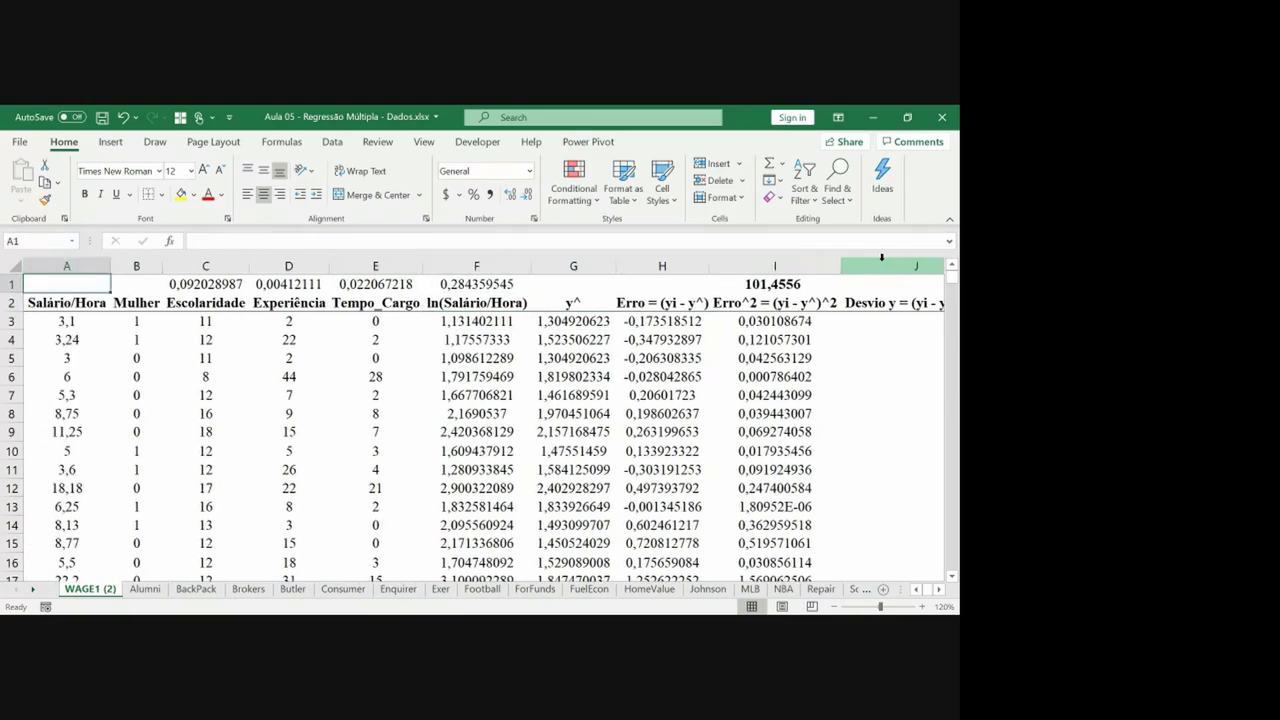
key("shift+space")
key("ctrl+plus")
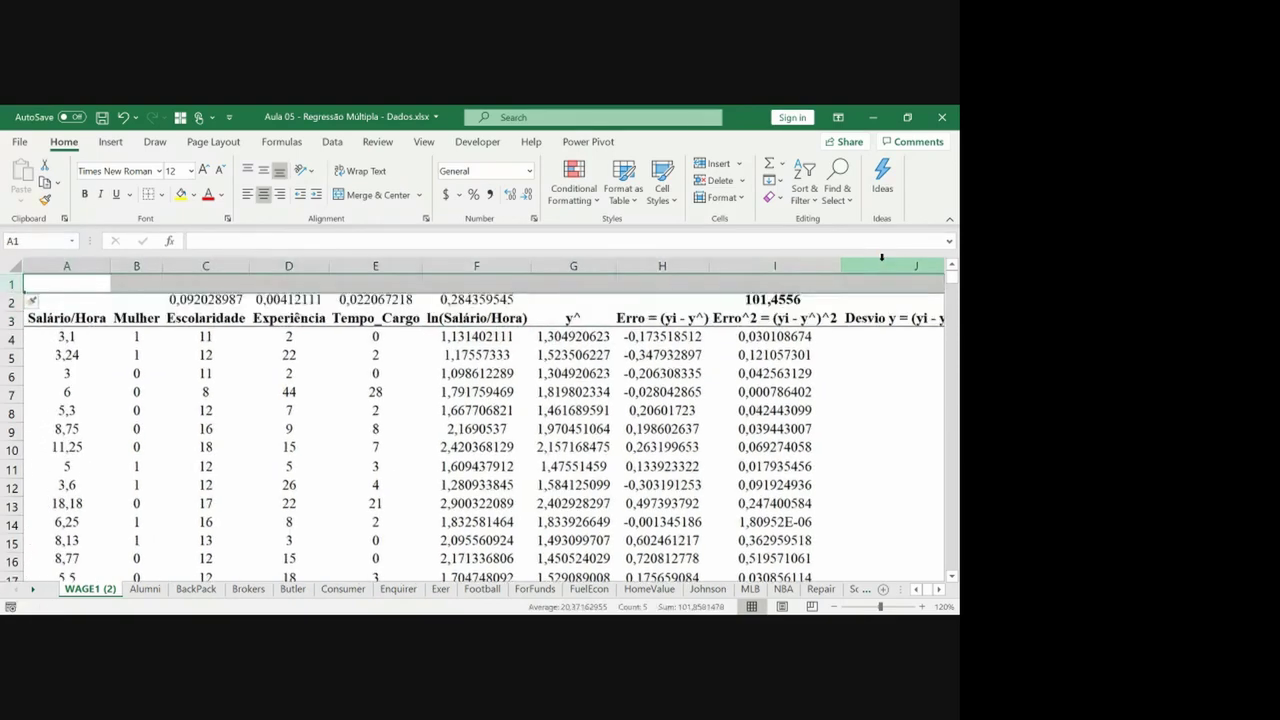
Calculate the mean of ln(Salário/Hora) in F1 with =AVERAGE(F4:F529), then centre and bold the cell.
key("Right")
key("Right")
key("Right")
key("Right")
key("Right")
type("=average(")
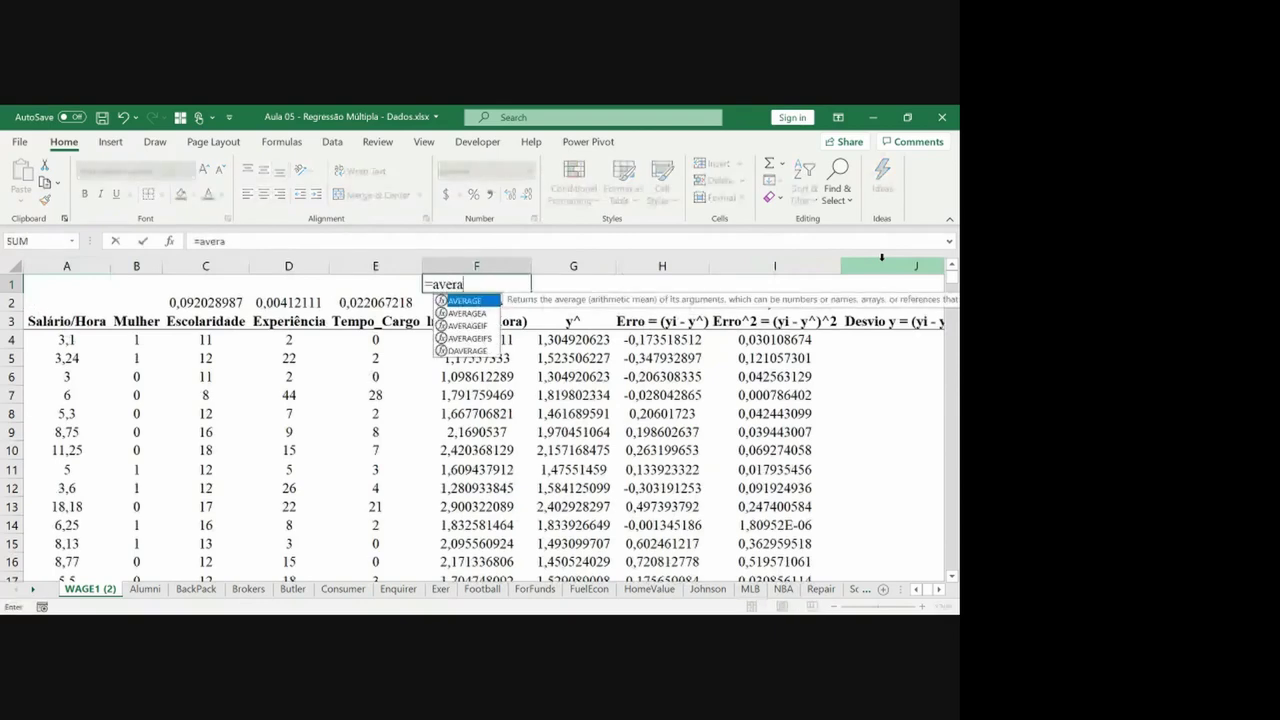
key("Down")
key("Down")
key("Down")
key("ctrl+shift+Down")
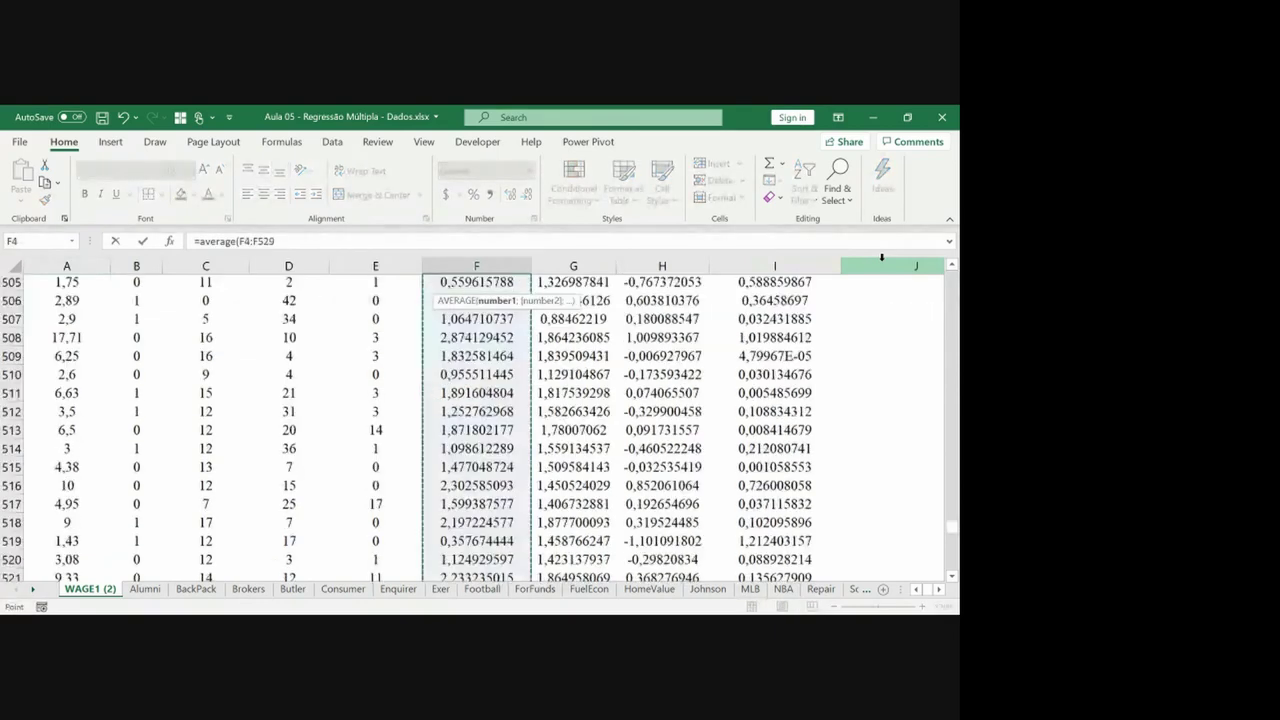
key("ctrl+Return")
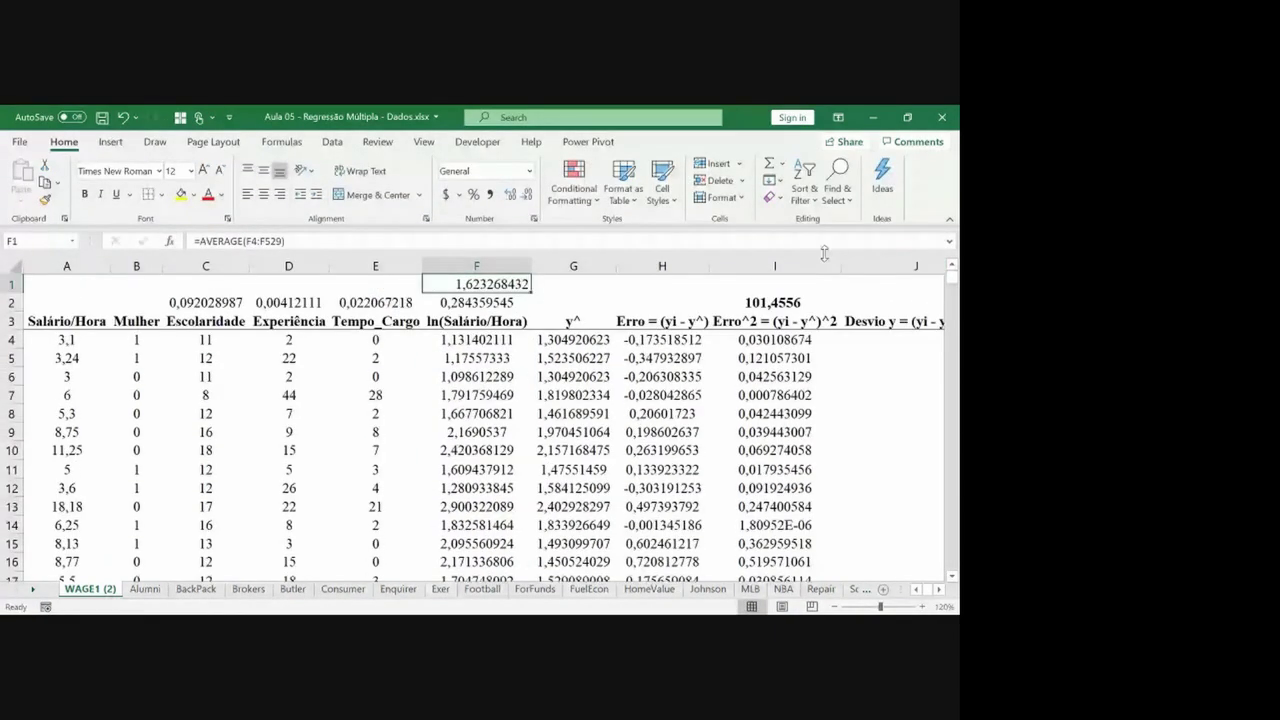
left_click(263, 194)
key("ctrl+b")
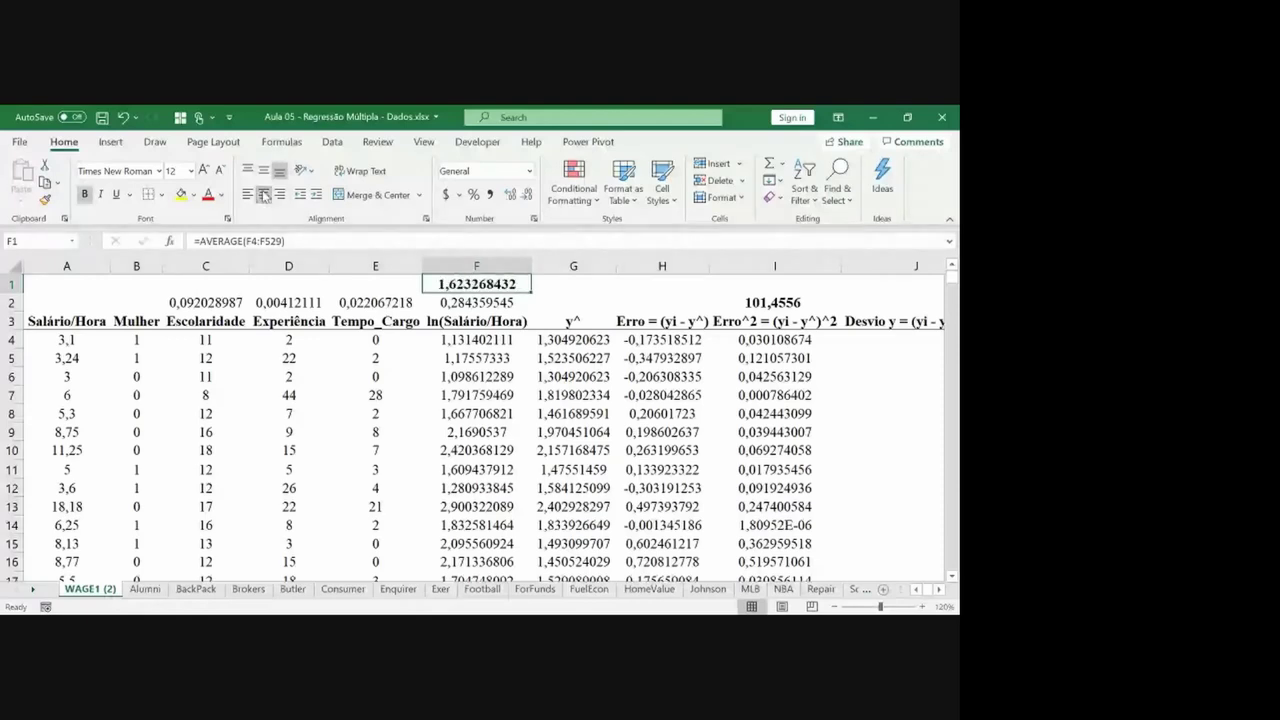
Calculate the first observation's deviation from the mean in J4 with =F4-F1.
key("Right")
key("Right")
key("Right")
key("Right")
key("Down")
key("Down")
key("Down")
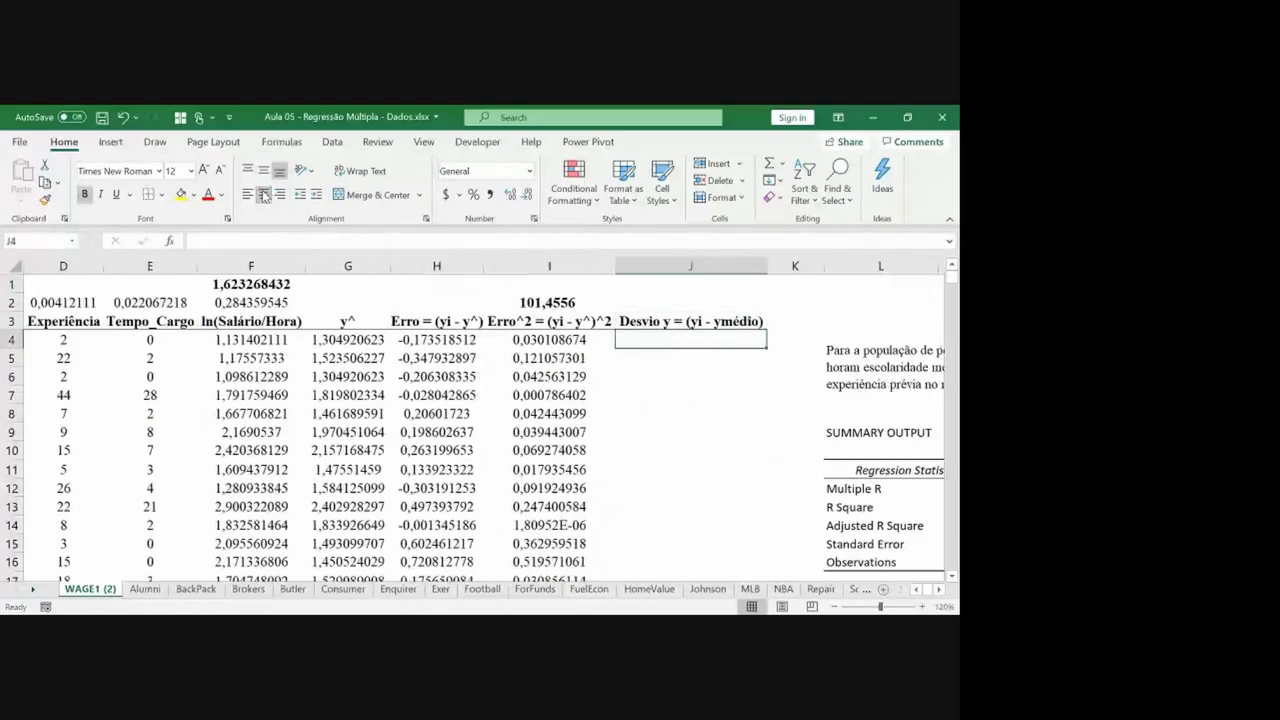
type("=")
key("Left")
key("Left")
key("Left")
key("Left")
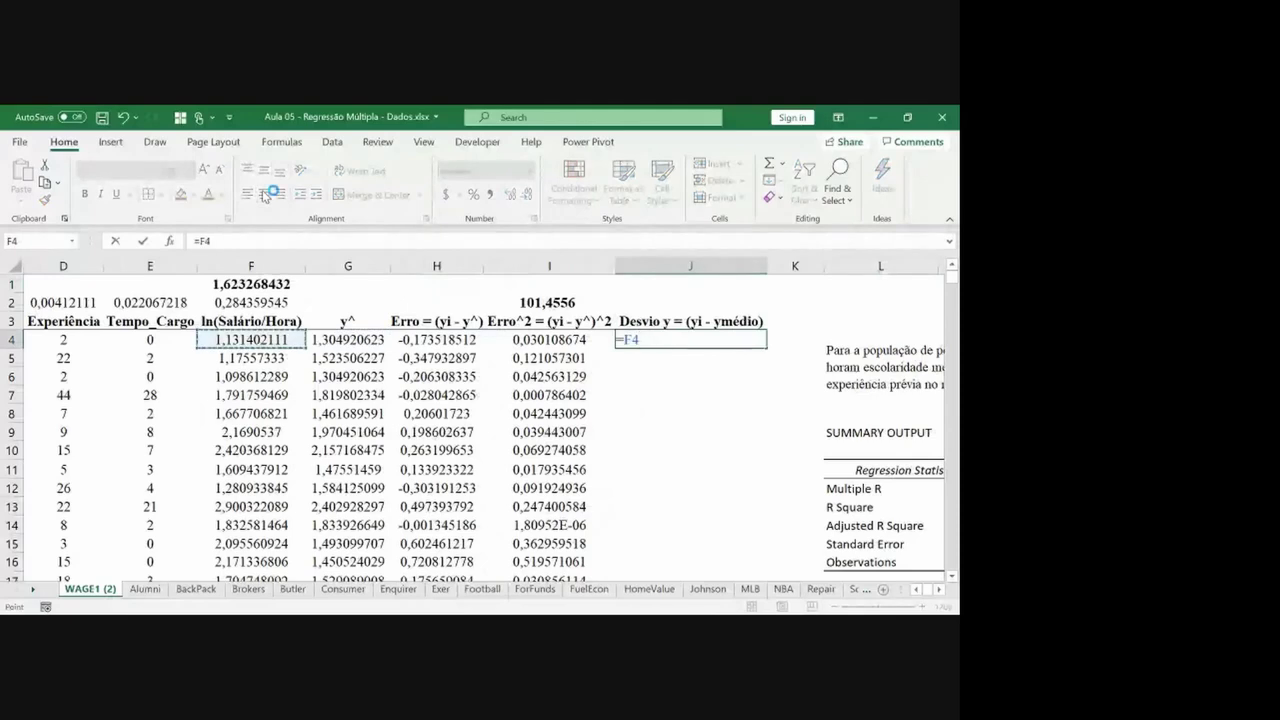
type("-")
key("Up")
key("Up")
key("Up")
key("Left")
key("Left")
key("Left")
key("Left")
key("Return")
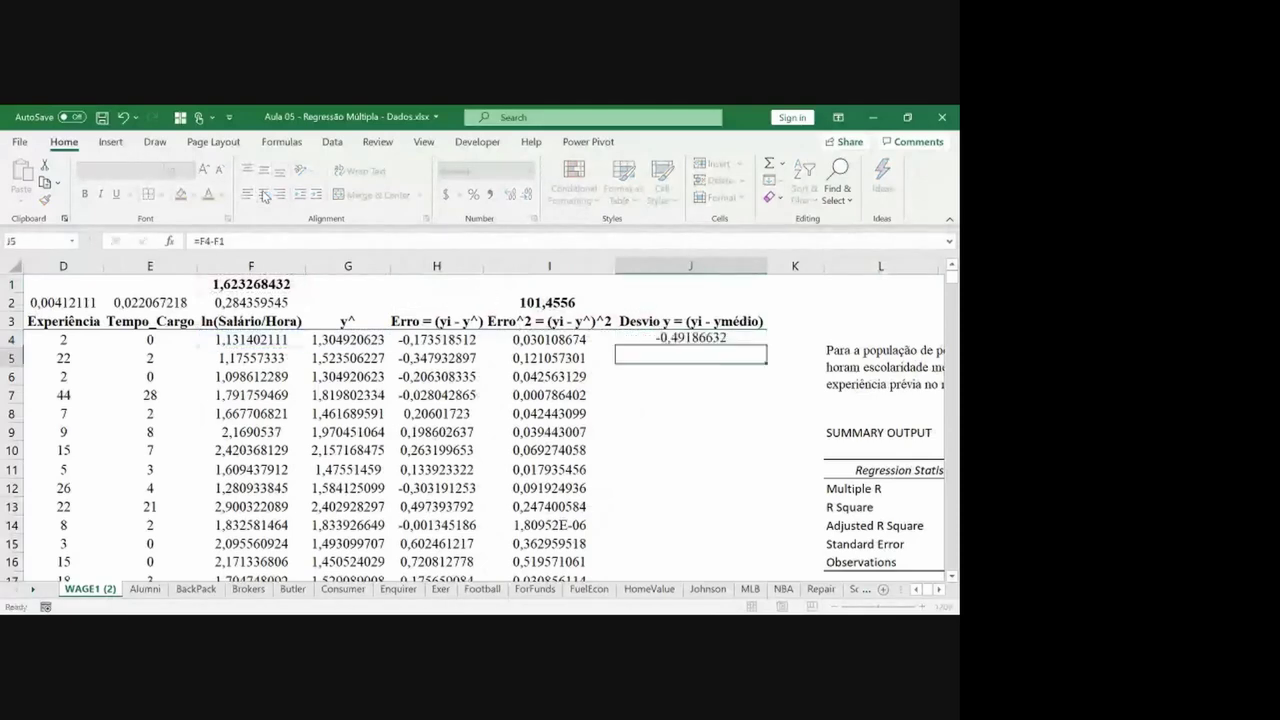
key("Up")
key("ctrl+c")
key("Left")
key("ctrl+Down")
key("Right")
key("ctrl+shift+Up")
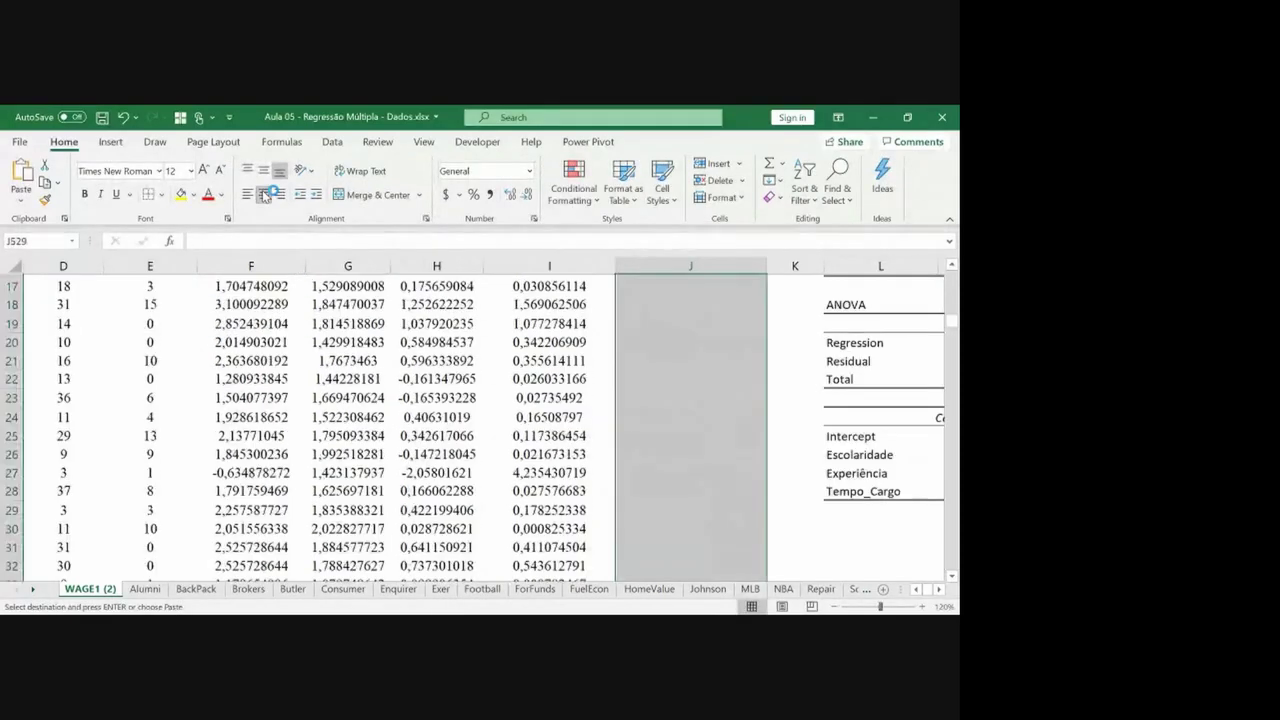
key("Escape")
Make the reference to the mean absolute in J4 so the formula reads =F4-$F$1.
key("ctrl+Up")
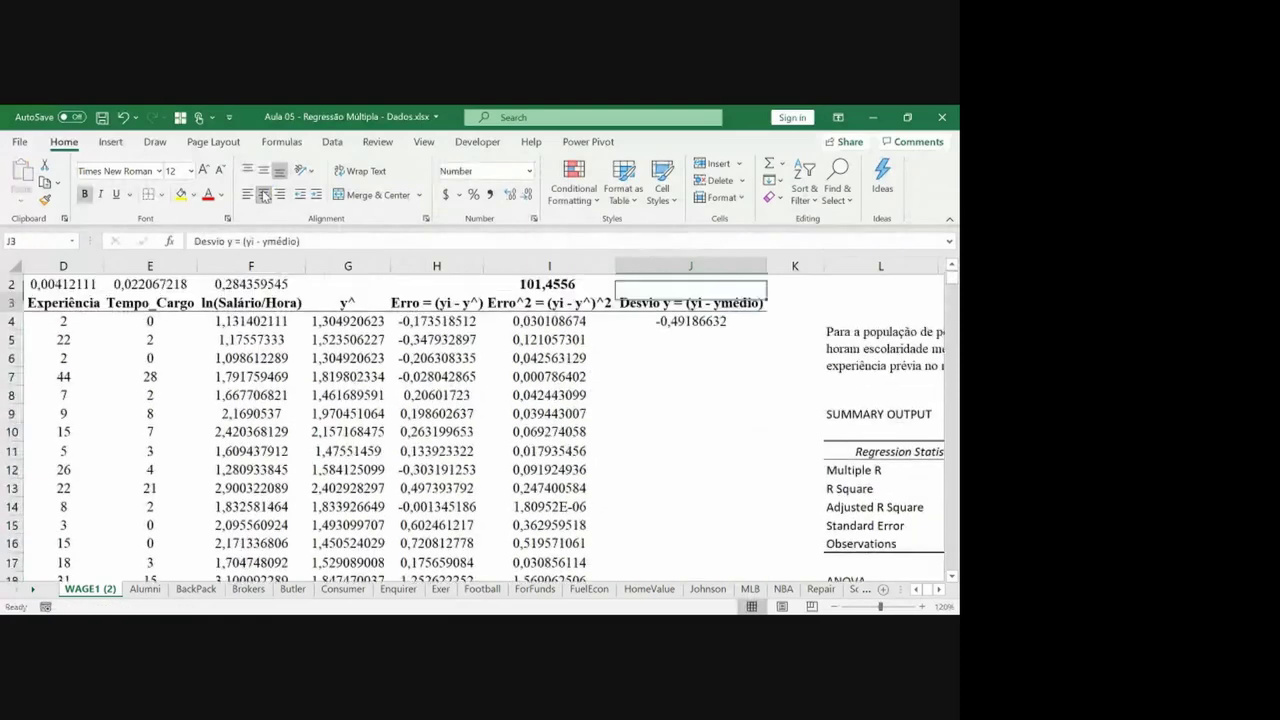
key("F2")
key("F4")
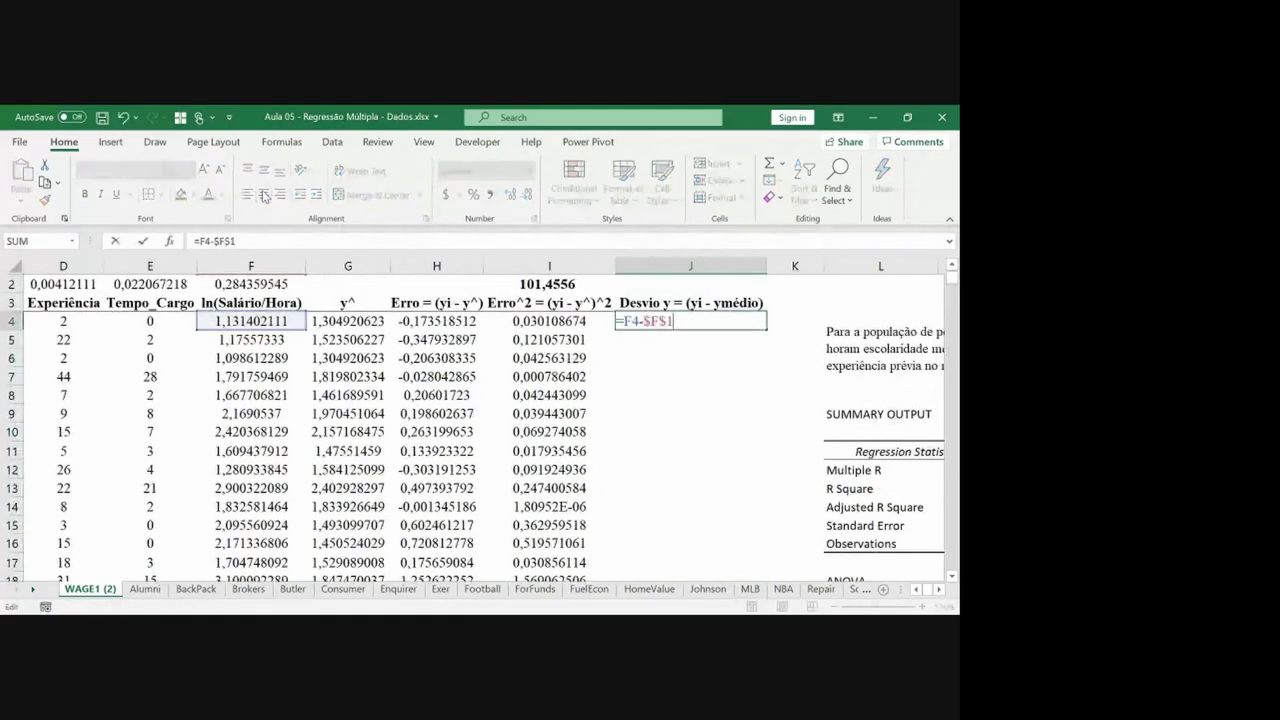
key("Return")
Copy the deviation formula from J4 down the column to J529.
key("Up")
key("ctrl+c")
key("Left")
key("ctrl+Down")
key("Right")
key("ctrl+shift+Up")
key("Return")
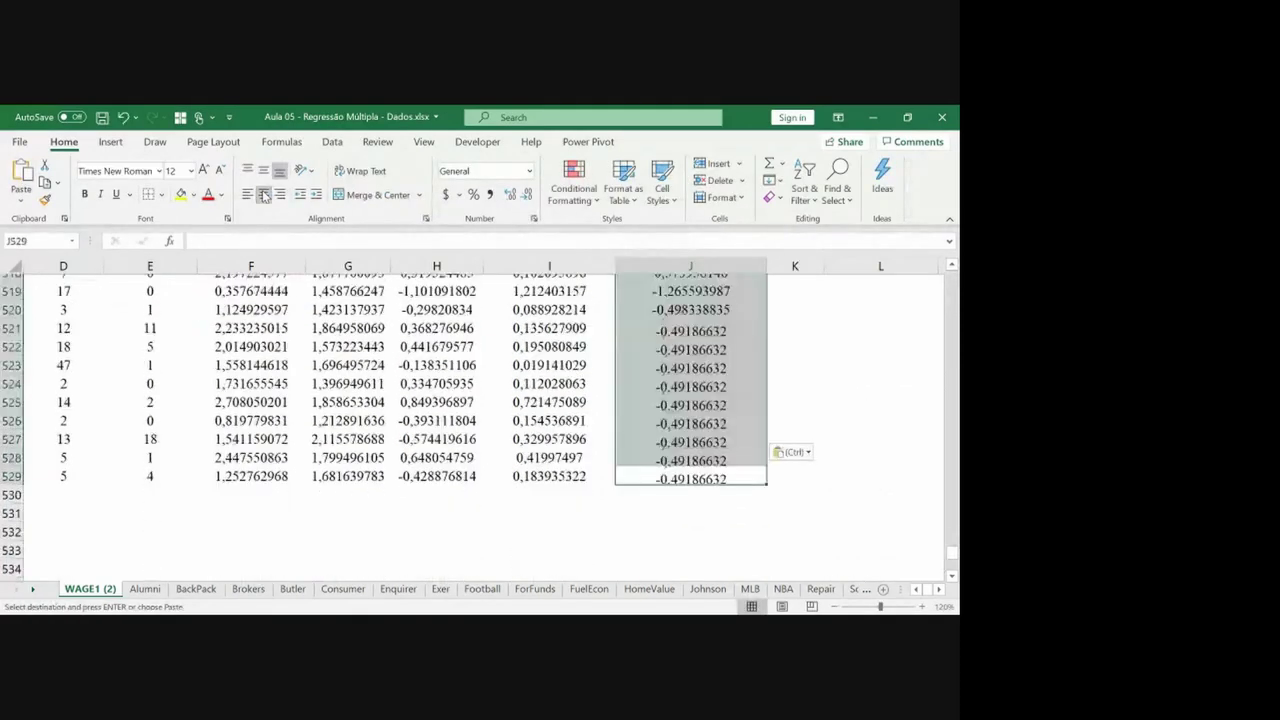
Sum the deviations in J2 with =SUM(J4:J529) as a check, then clear the cell.
key("ctrl+Up")
key("Up")
type("=sum(")
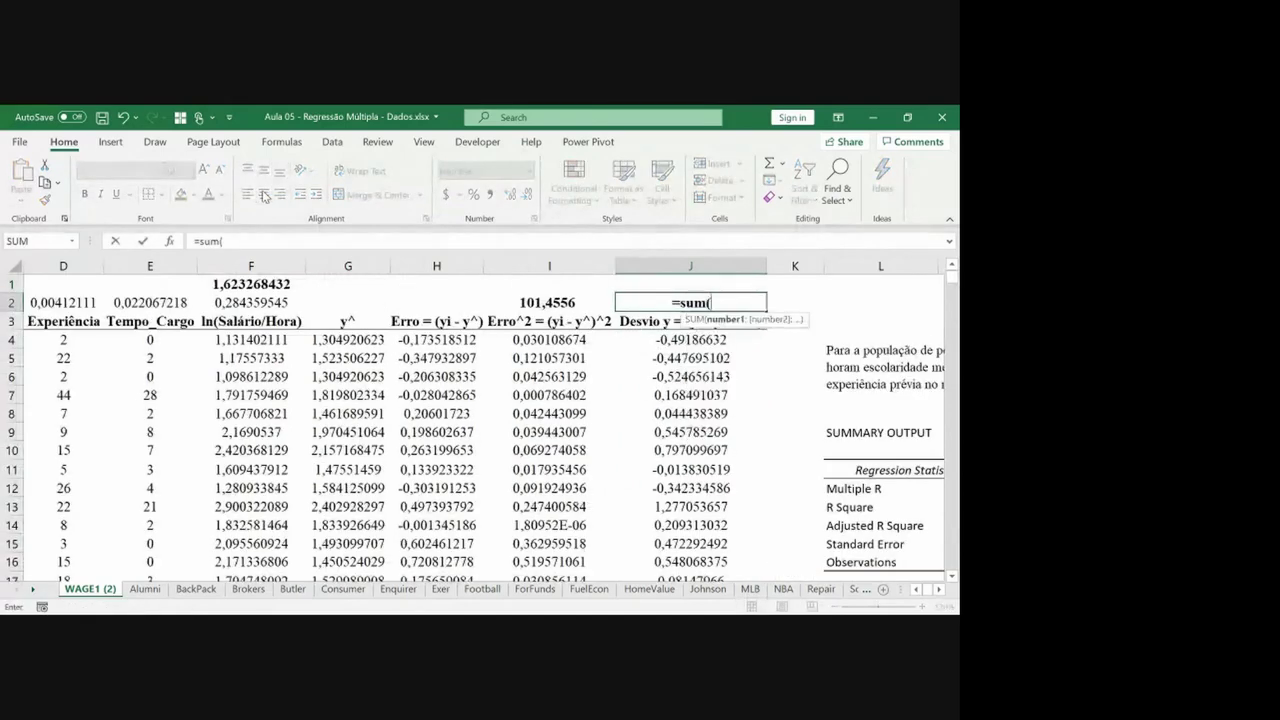
key("Down")
key("Down")
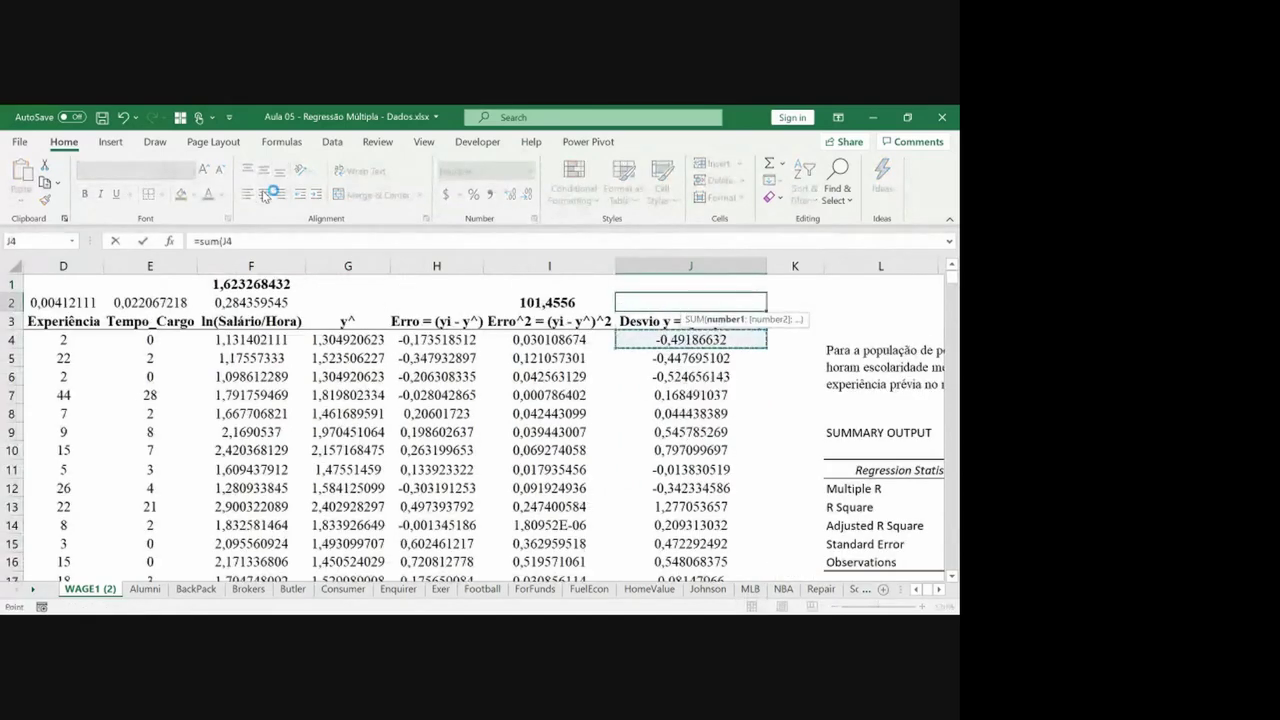
key("ctrl+shift+Down")
key("Return")
key("Up")
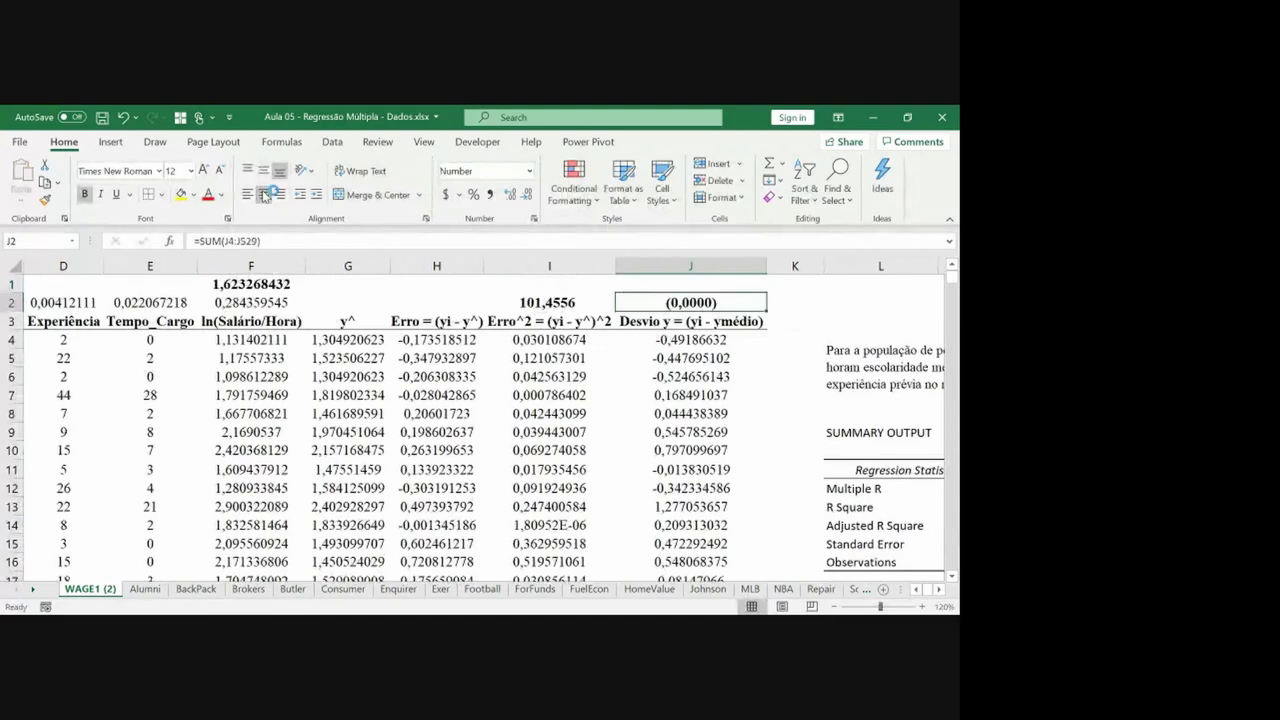
key("Delete")
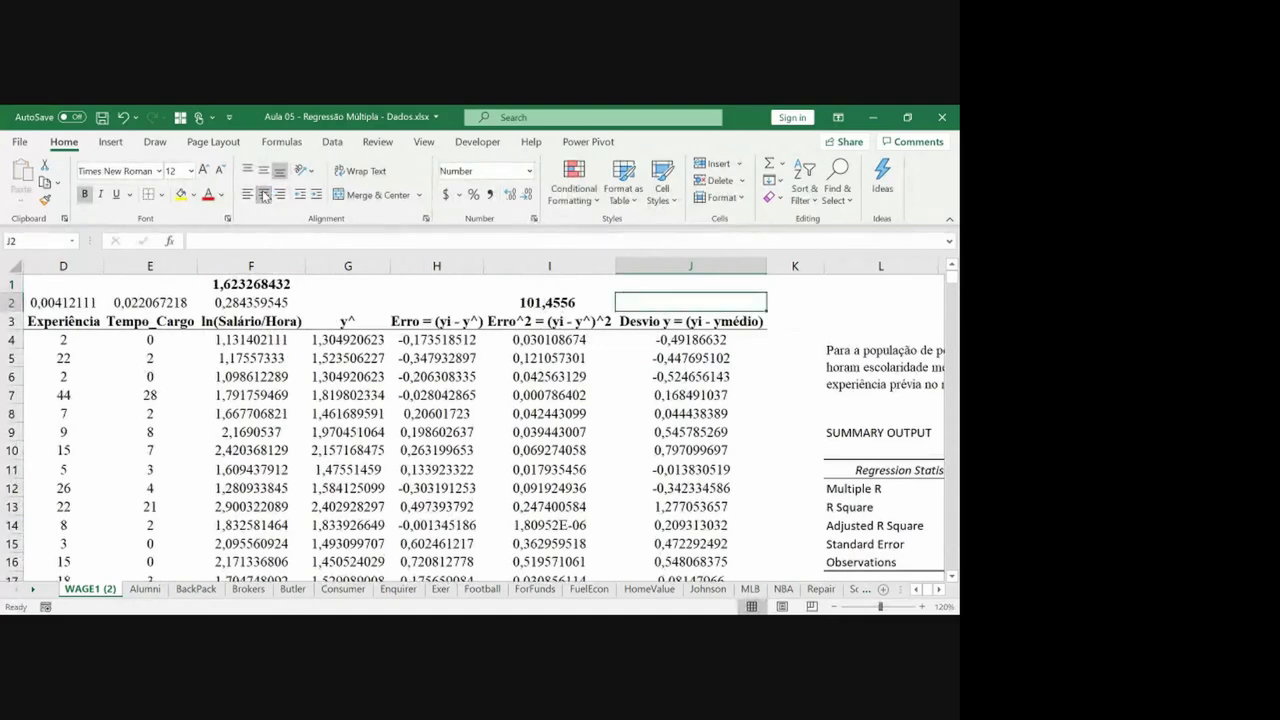
Insert a blank column at K, between the deviations and the regression output.
left_click(690, 265)
left_click(810, 262)
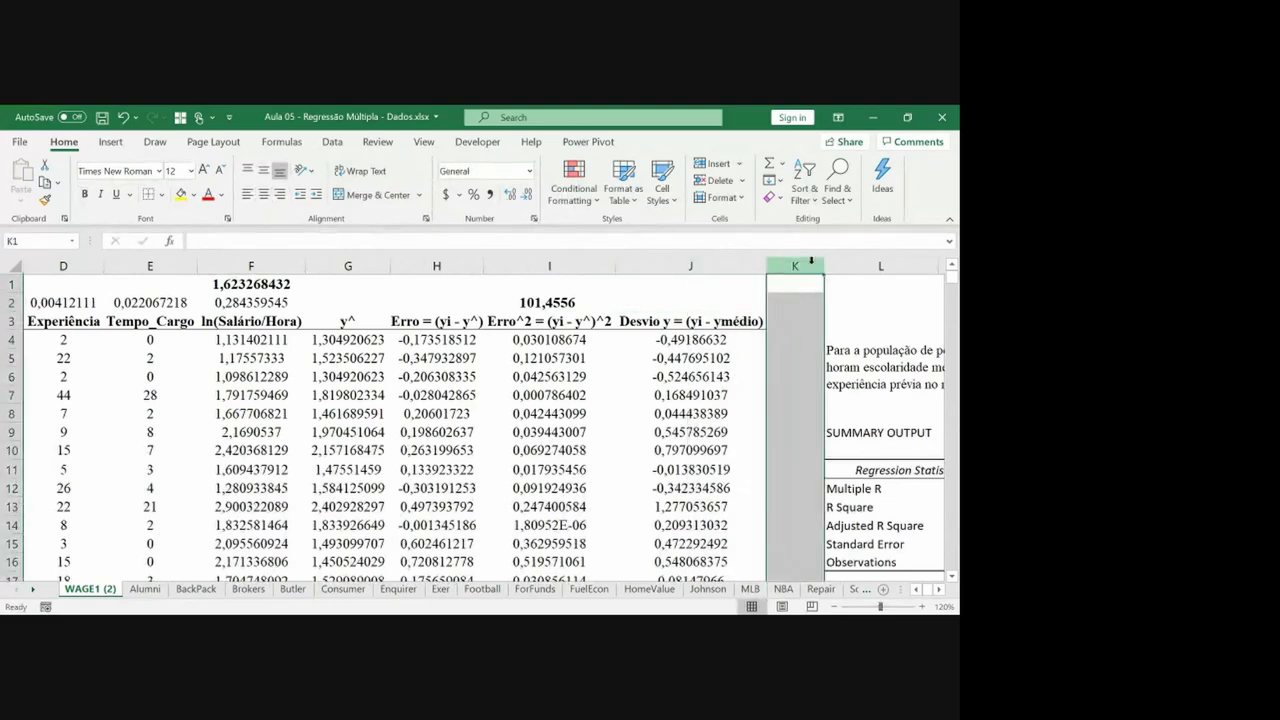
key("ctrl+shift+plus")
Copy the deviation header and its values from J3:J529 into column K, starting at K3.
key("Down")
key("Down")
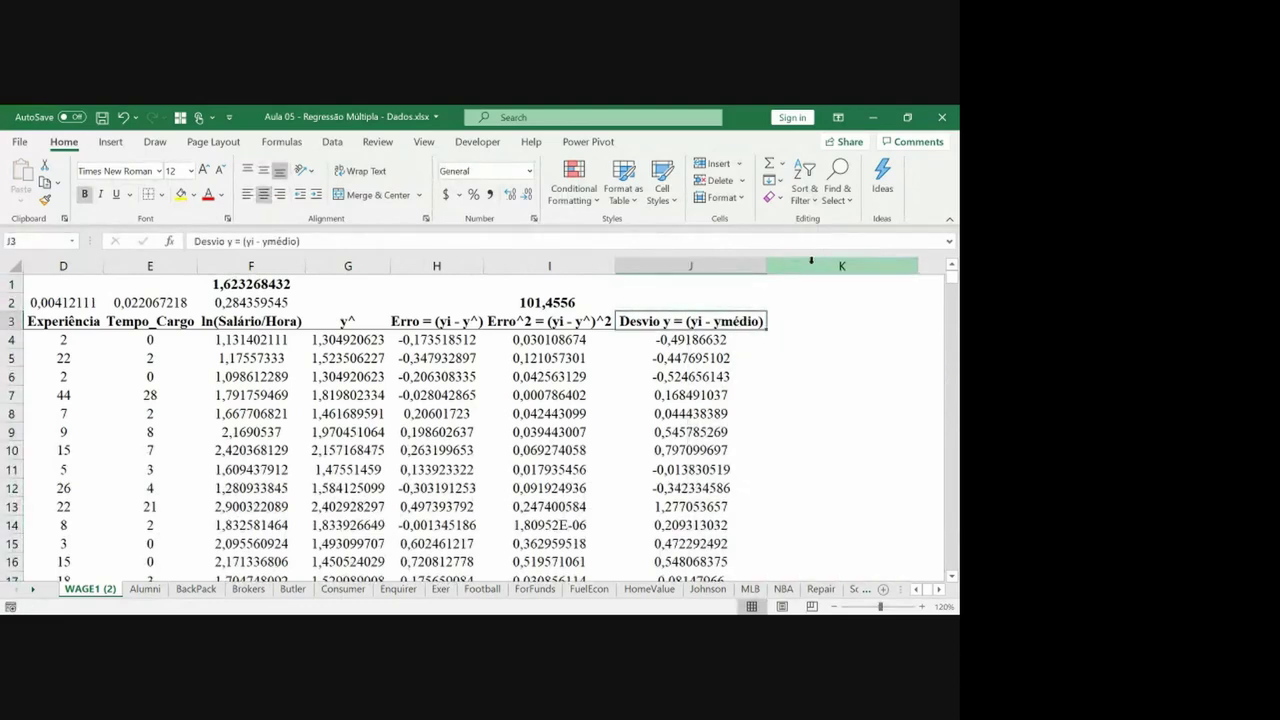
key("ctrl+shift+Down")
key("ctrl+c")
key("Right")
key("ctrl+v")
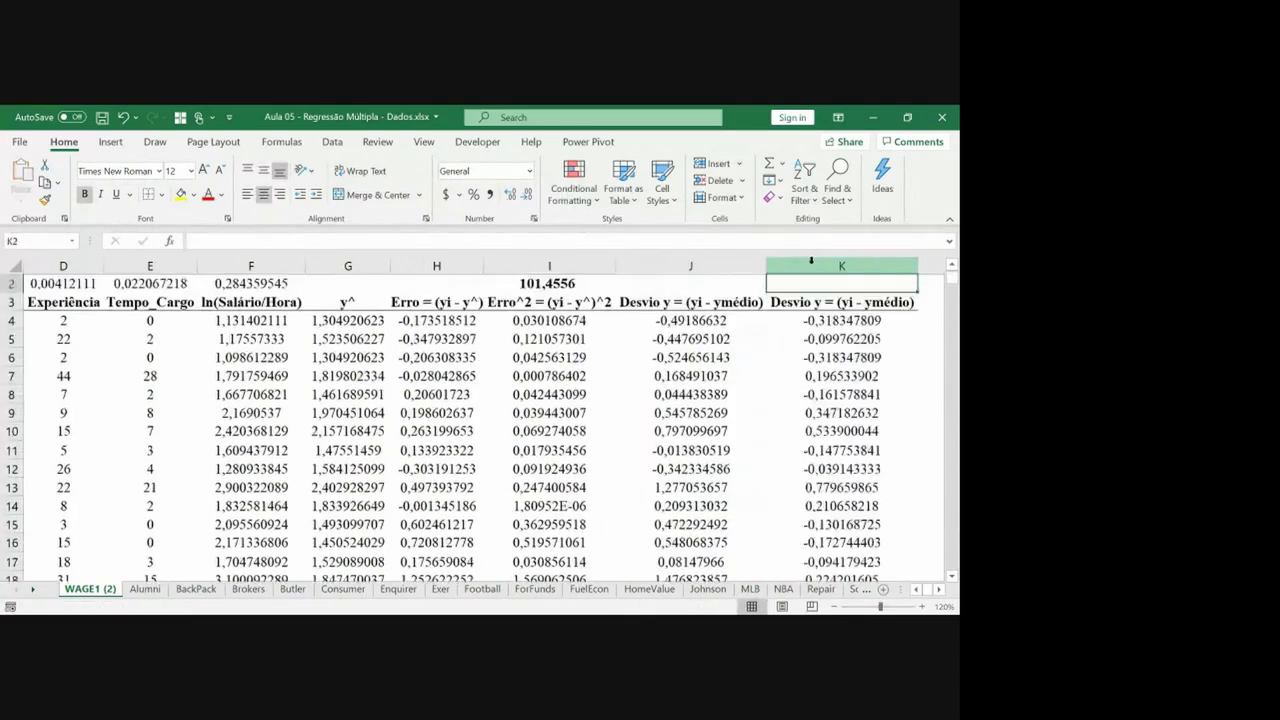
Change the header in K3 to "Desvio y^2 = (yi - ymédio)^2" and fit column K to it.
key("F2")
key("Left")
key("Left")
key("Left")
key("Left")
key("Left")
key("Left")
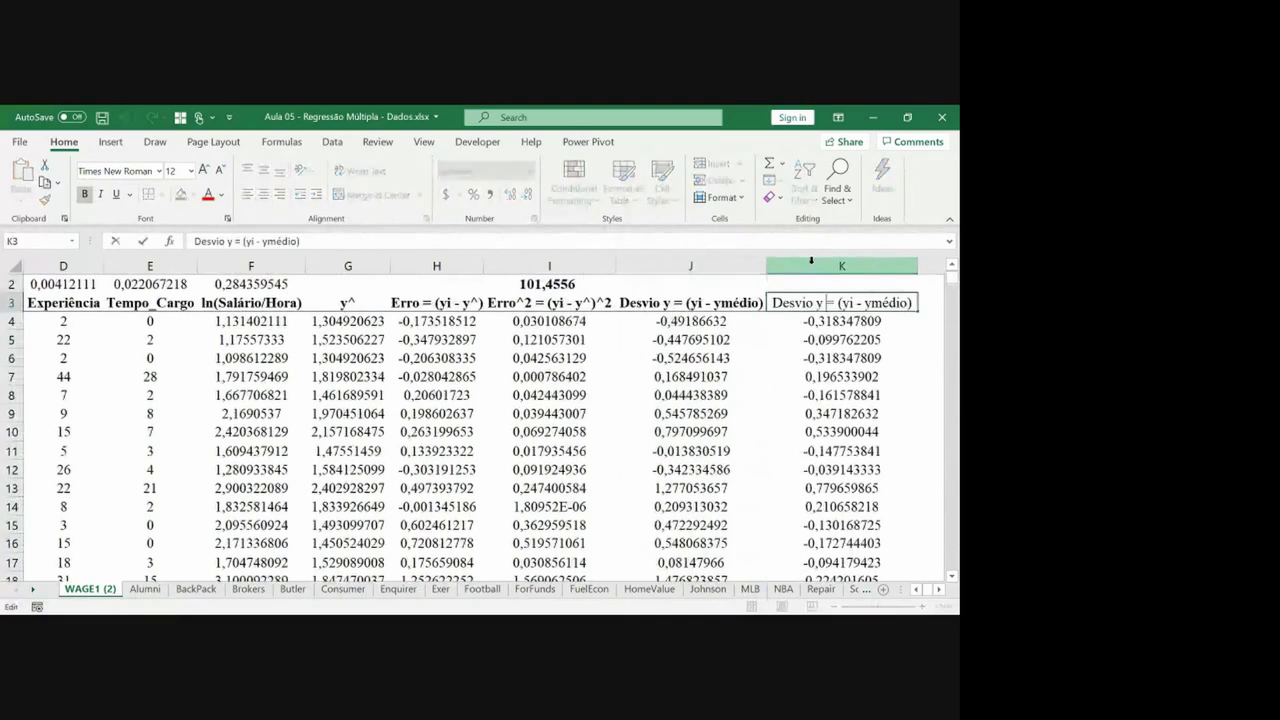
type("^2")
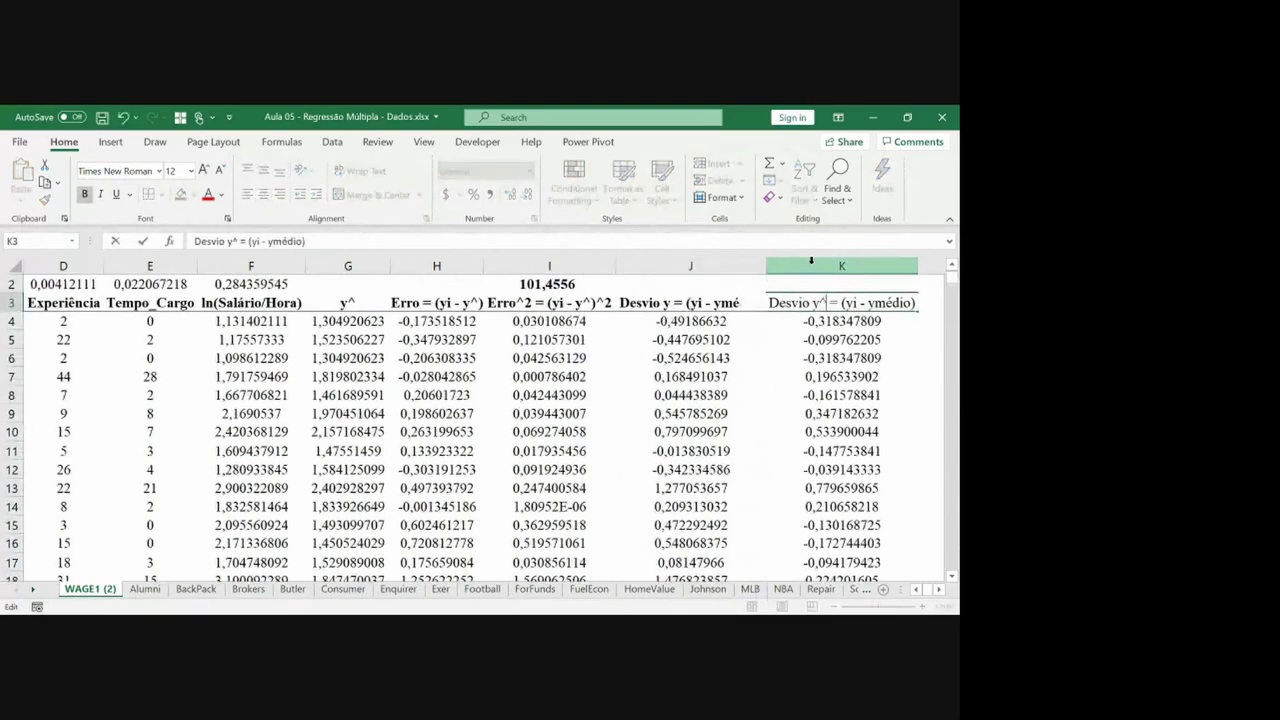
key("Right")
key("Right")
key("Right")
key("Right")
key("Right")
key("Right")
key("Right")
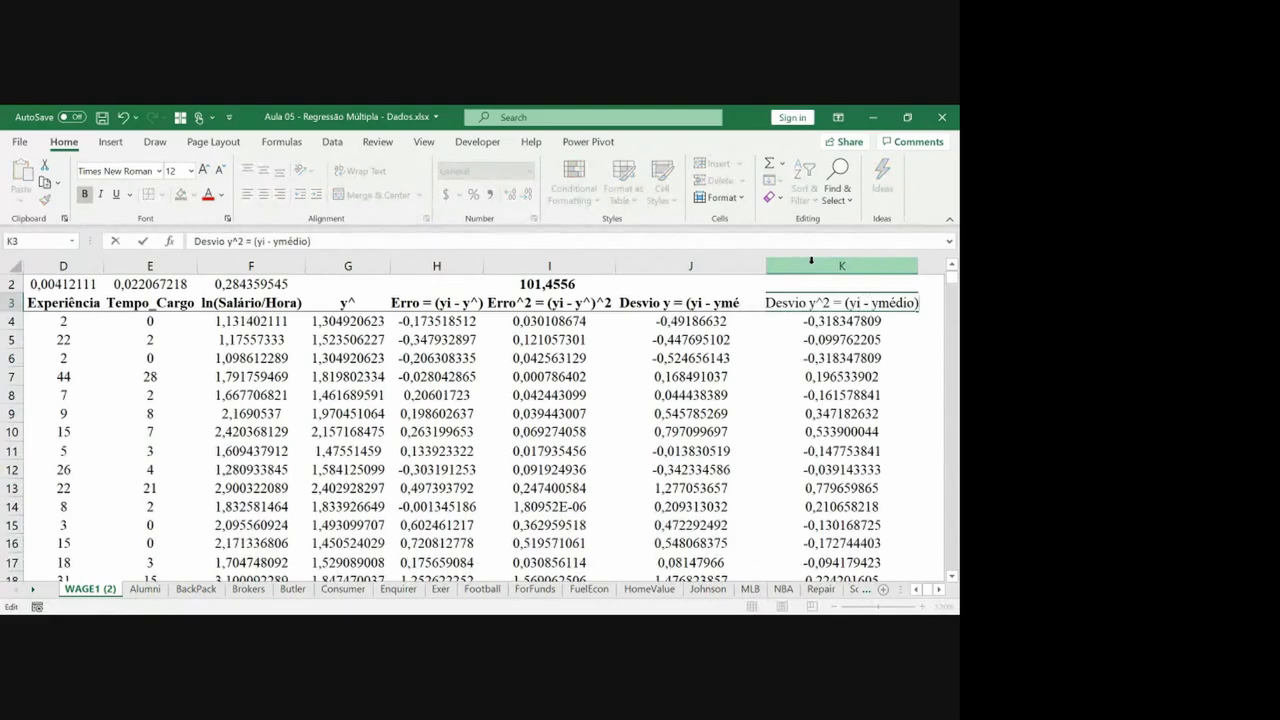
key("End")
type("^2")
key("Return")
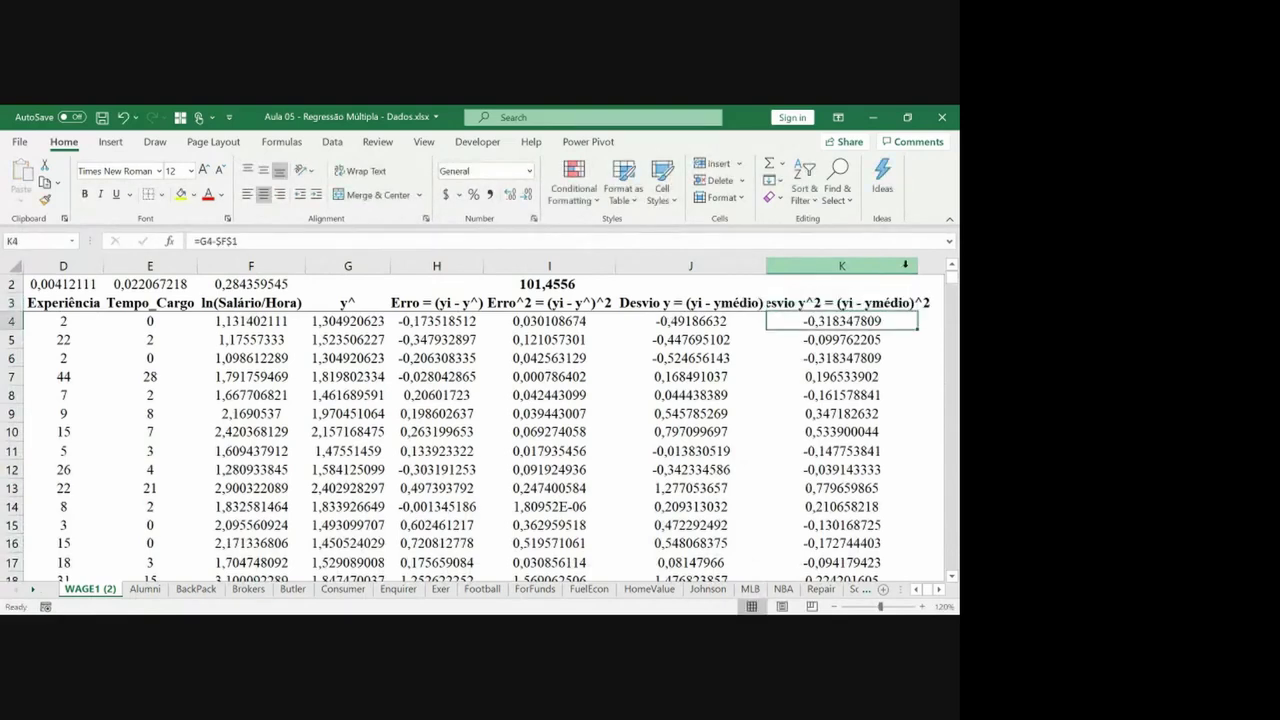
double_click(917, 265)
key("Right")
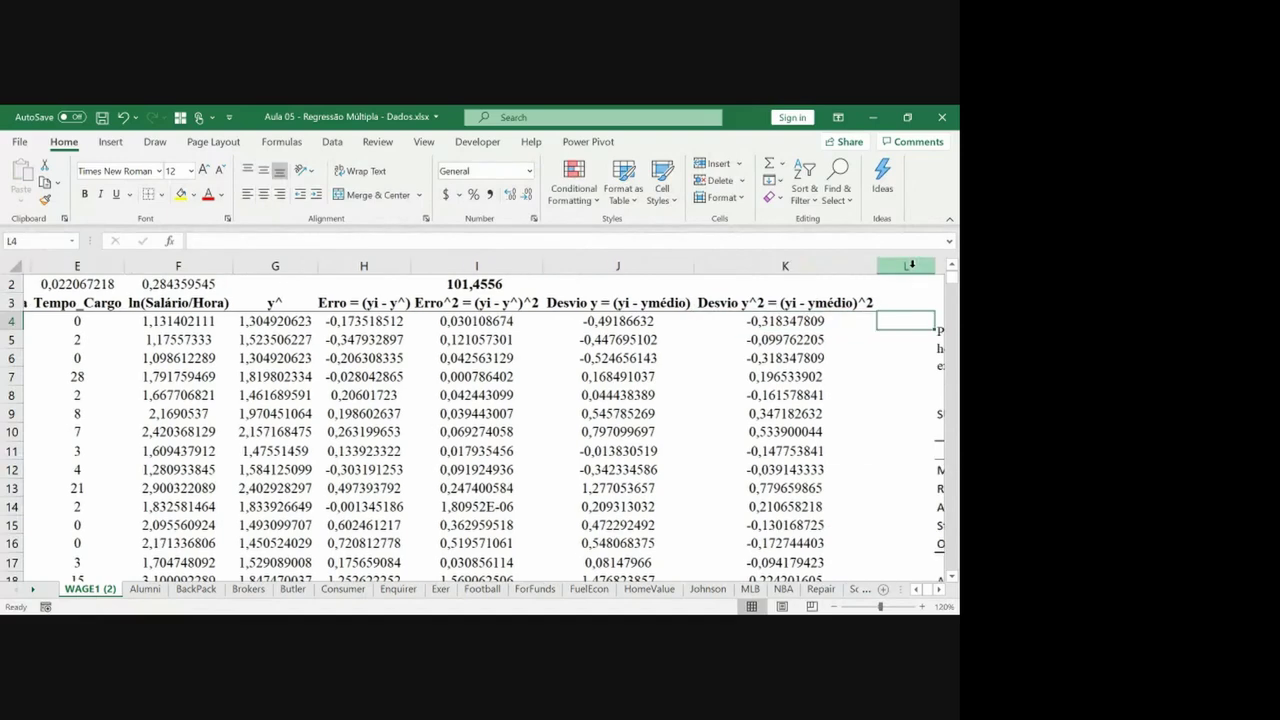
Calculate the squared deviation in K4 with =J4^2 and fill the formula down to K529.
key("Left")
type("=J4^2")
key("ctrl+Return")
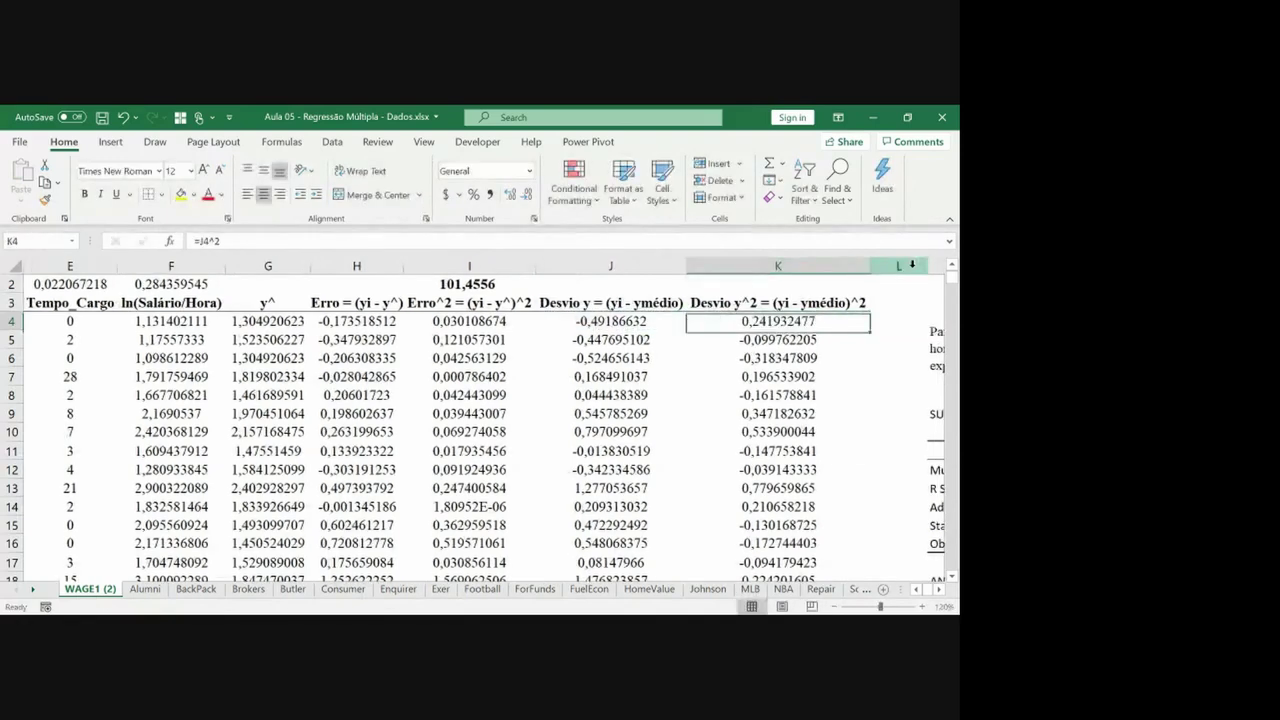
key("ctrl+shift+Down")
key("ctrl+d")
Copy the sum formula from I2 to K2 to total the squared deviations in K4:K529.
key("ctrl+Up")
key("Up")
key("Up")
key("Left")
key("Left")
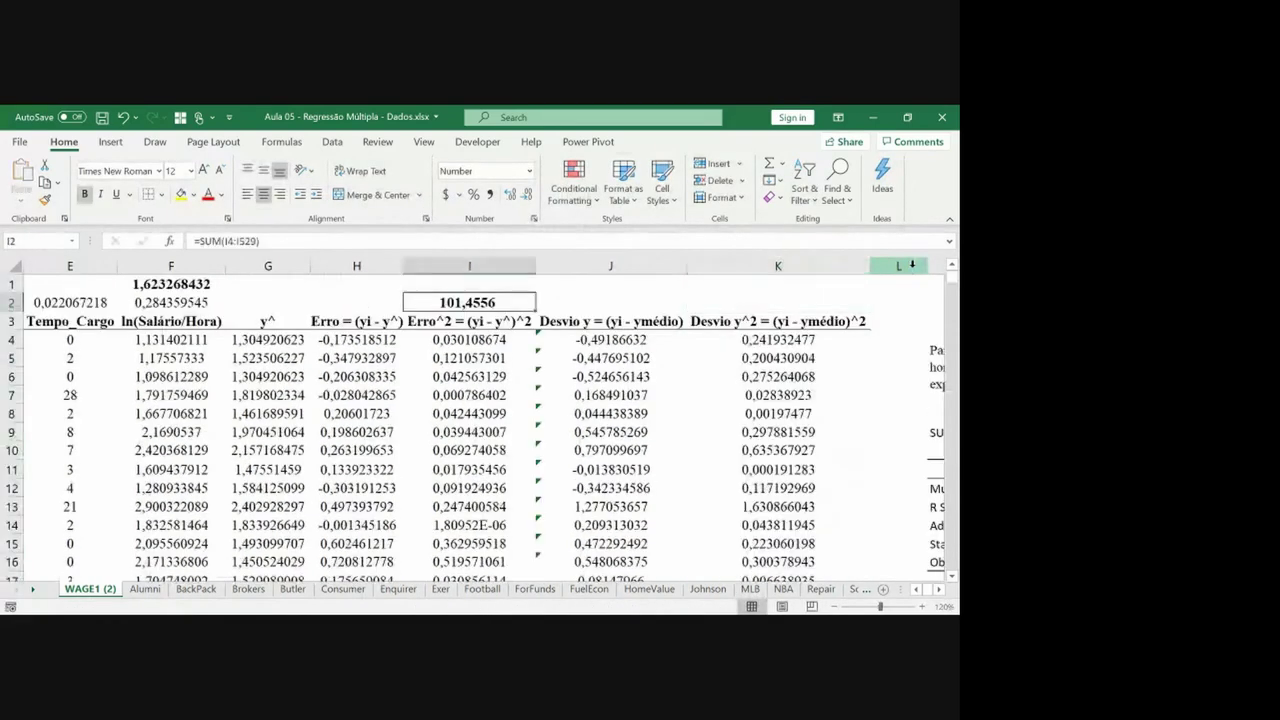
key("ctrl+c")
key("Right")
key("Right")
key("ctrl+v")
key("Escape")
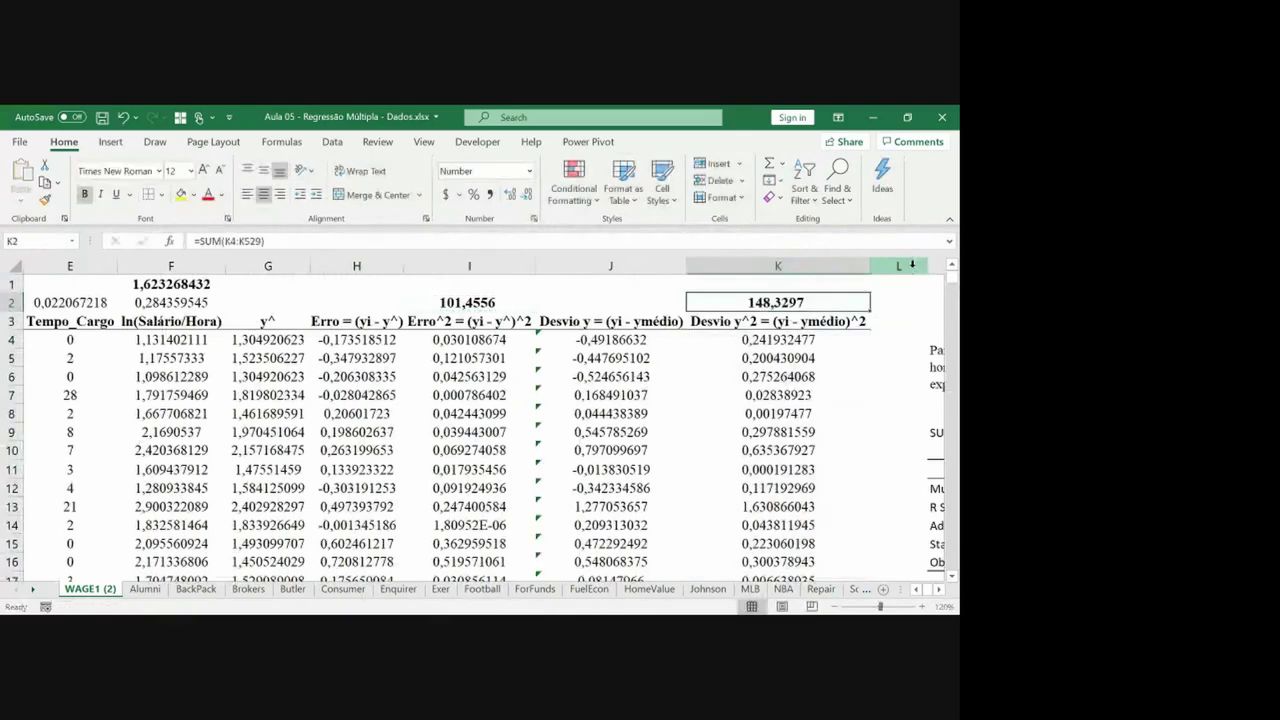
Insert blank columns at L to make free space between the squared deviations and the regression output.
key("Right")
key("Right")
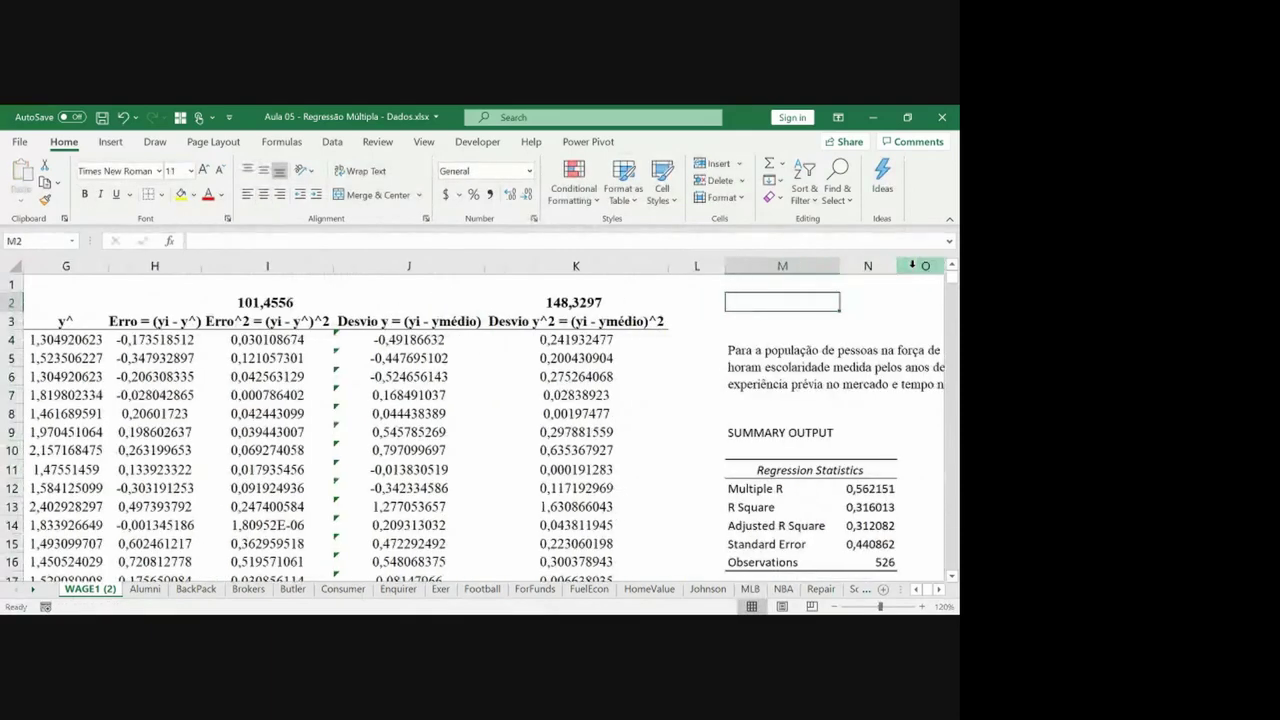
left_click(695, 265)
key("ctrl+shift+plus")
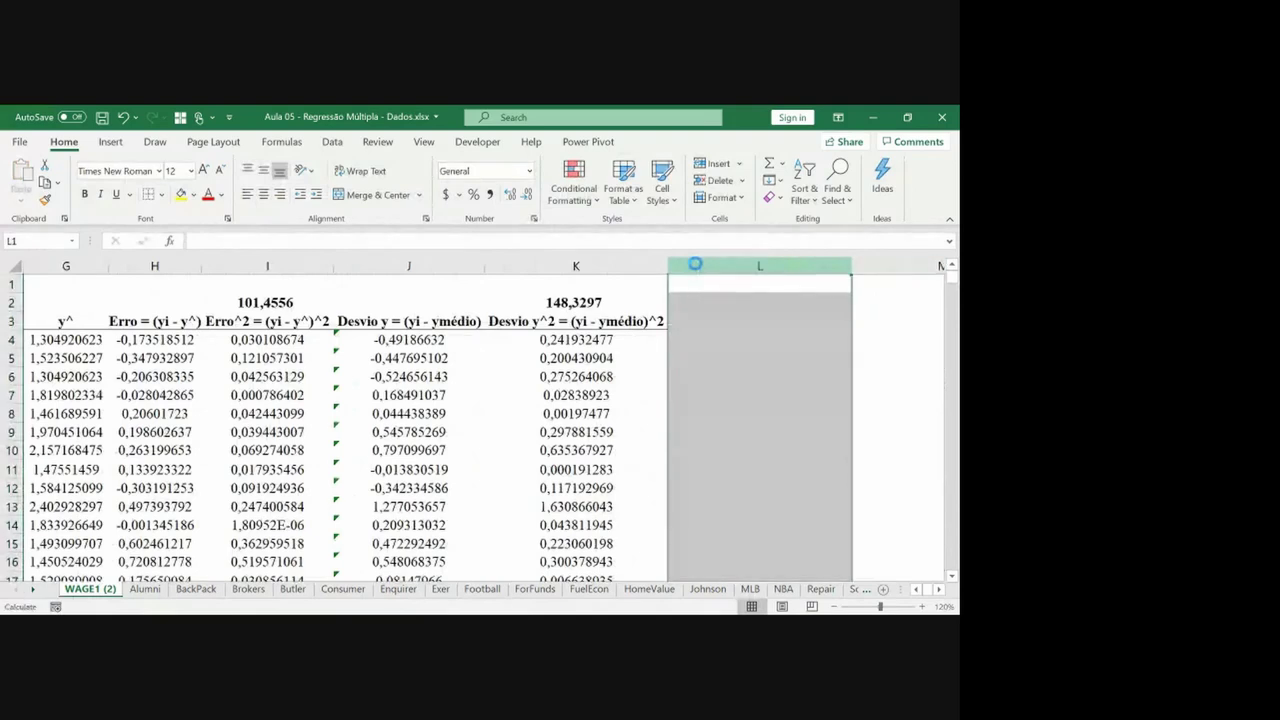
left_click(683, 381)
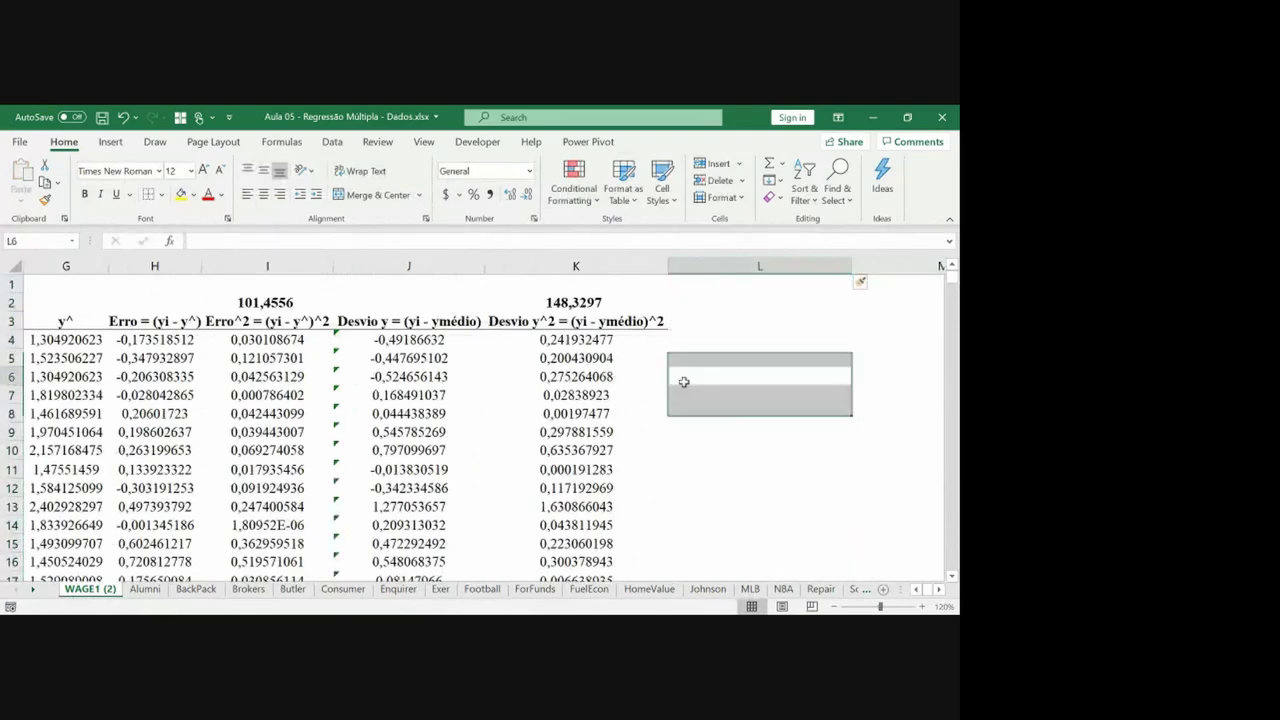
left_click(683, 381)
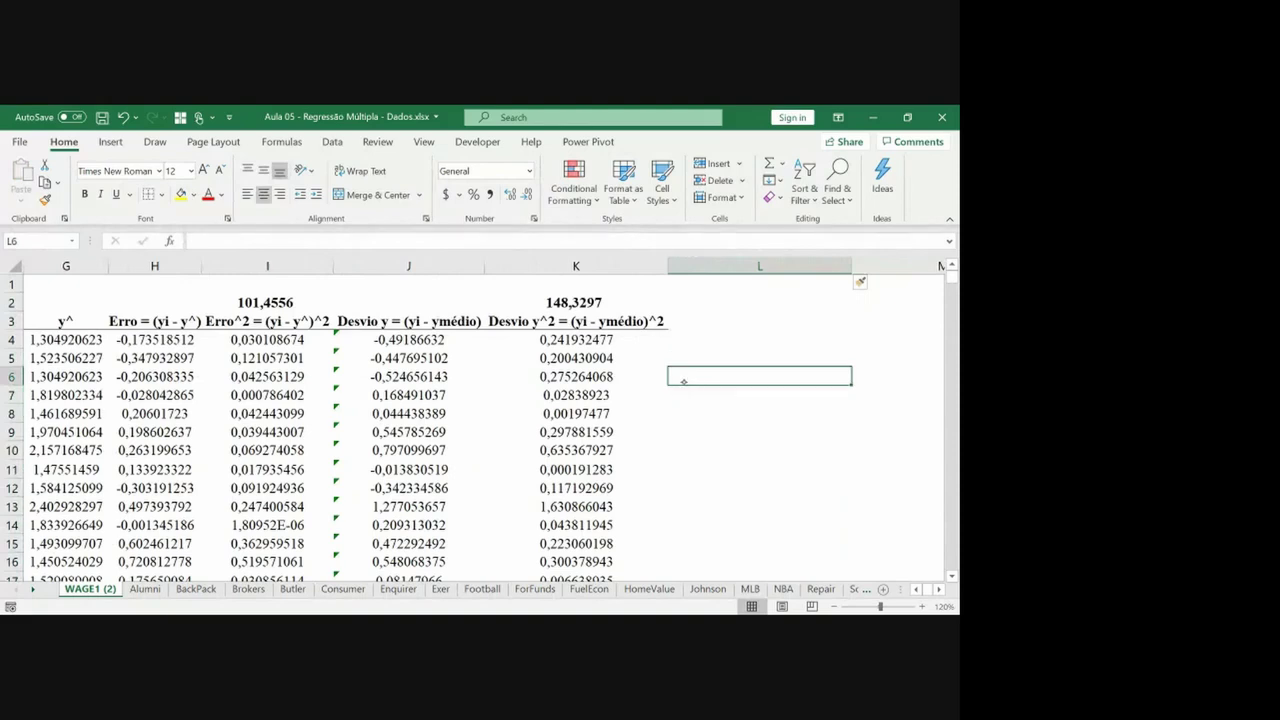
Sketch by hand in column L a box labelled SQT containing 148,33, with the formula Σ(yi-ȳ)^2 above it.
mouse_move(708, 358)
left_mouse_down()
mouse_move(707, 428)
mouse_move(790, 460)
mouse_move(788, 358)
mouse_move(700, 356)
mouse_move(736, 377)
mouse_move(768, 370)
left_mouse_up()
left_click_drag(757, 361, 758, 382)
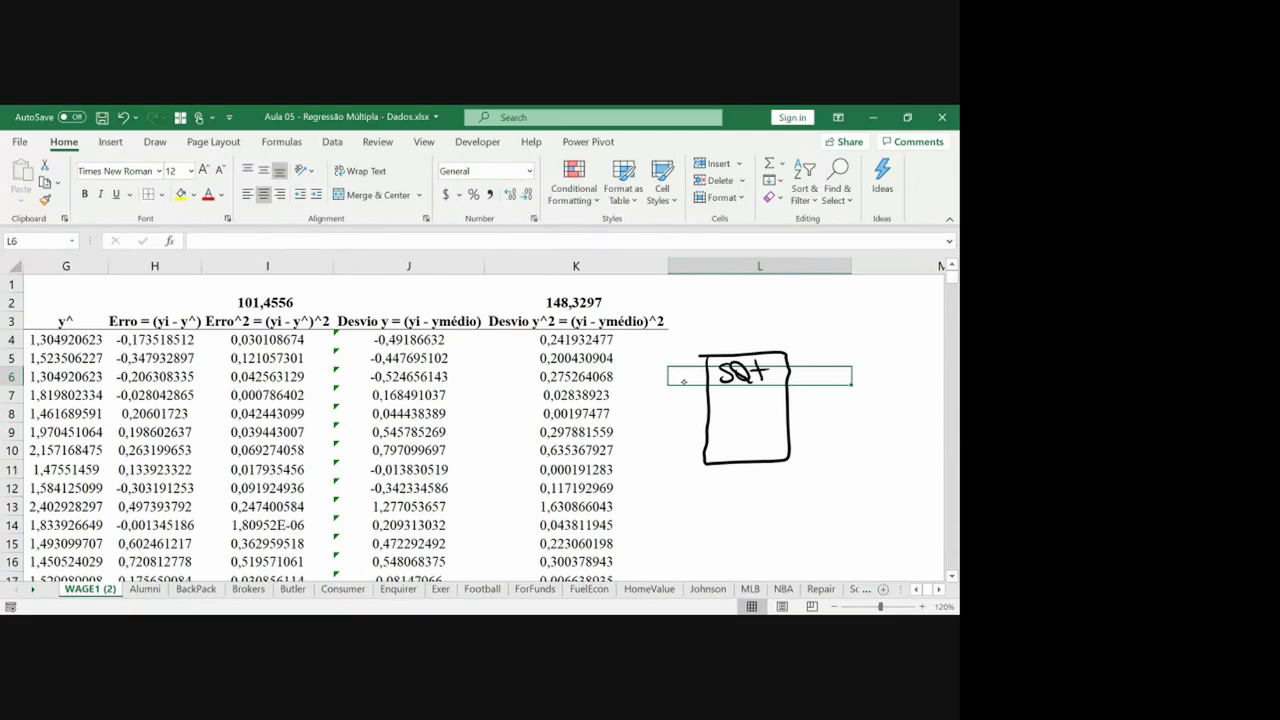
mouse_move(712, 327)
left_mouse_down()
mouse_move(713, 347)
mouse_move(754, 345)
mouse_move(770, 322)
left_mouse_up()
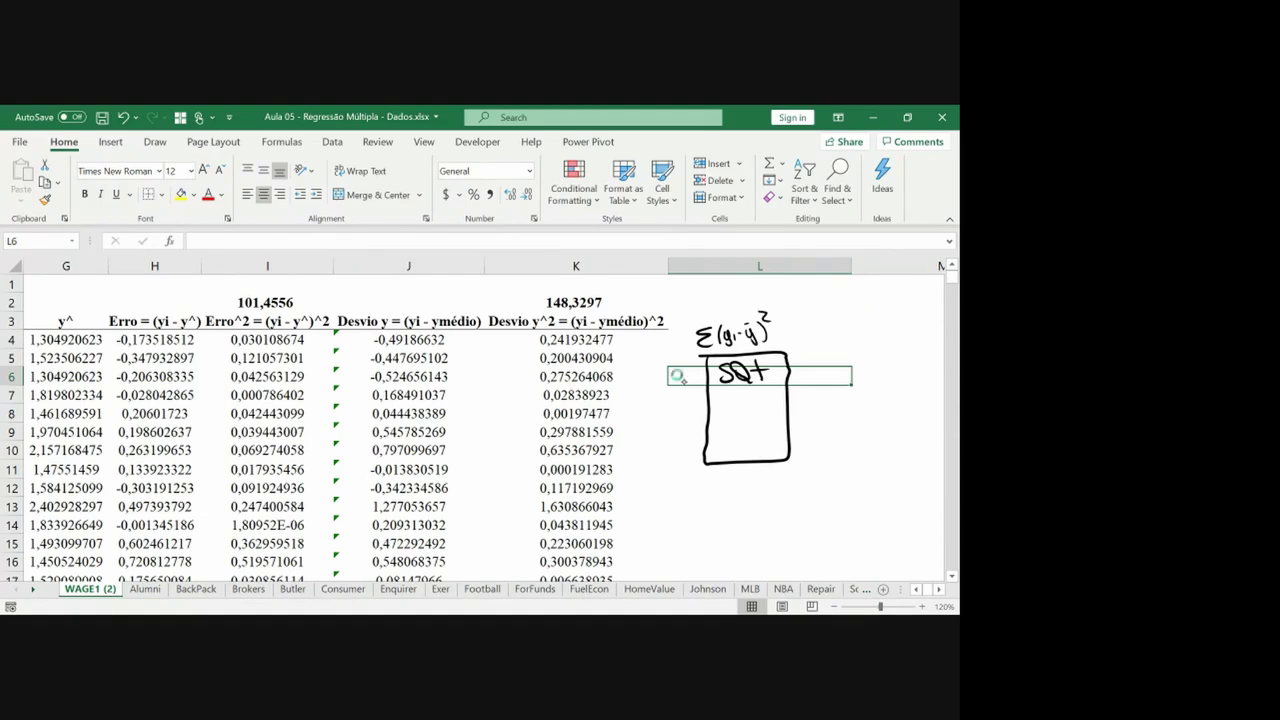
mouse_move(727, 402)
left_mouse_down()
mouse_move(725, 419)
mouse_move(749, 401)
mouse_move(755, 416)
mouse_move(771, 408)
left_mouse_up()
Sketch beside the SQT box a box labelled SQE containing 101,46 and a smaller SQReg box beneath it.
left_click_drag(797, 352, 796, 369)
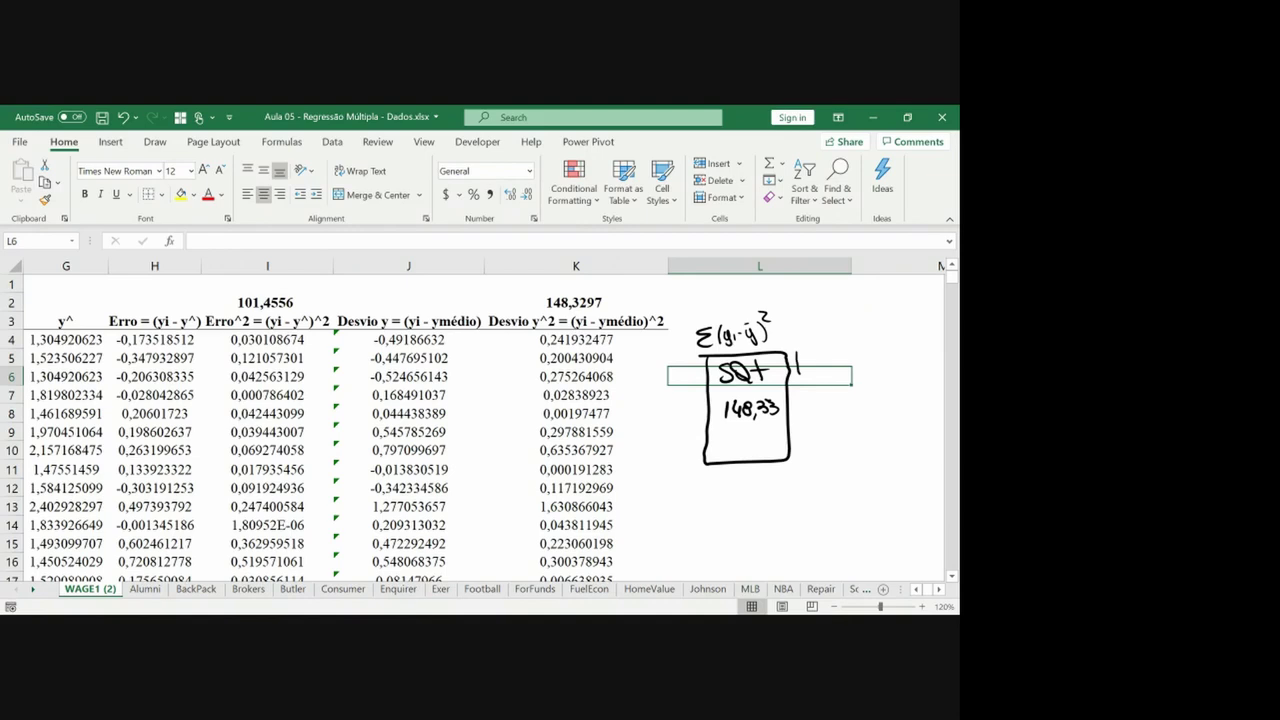
left_click_drag(798, 421, 852, 420)
mouse_move(796, 353)
left_mouse_down()
mouse_move(845, 352)
mouse_move(855, 418)
mouse_move(813, 361)
mouse_move(804, 378)
mouse_move(838, 376)
left_mouse_up()
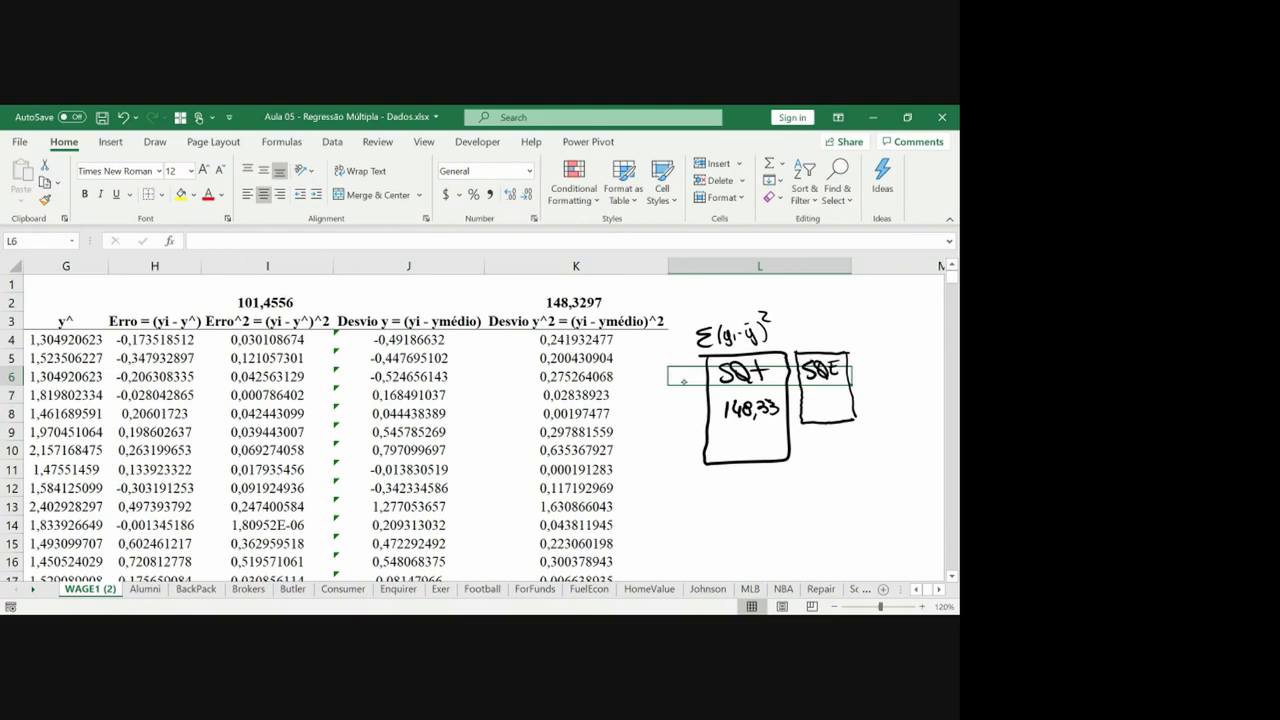
left_click_drag(820, 391, 846, 400)
mouse_move(797, 434)
left_mouse_down()
mouse_move(844, 460)
mouse_move(862, 430)
mouse_move(798, 431)
mouse_move(808, 452)
mouse_move(854, 454)
left_mouse_up()
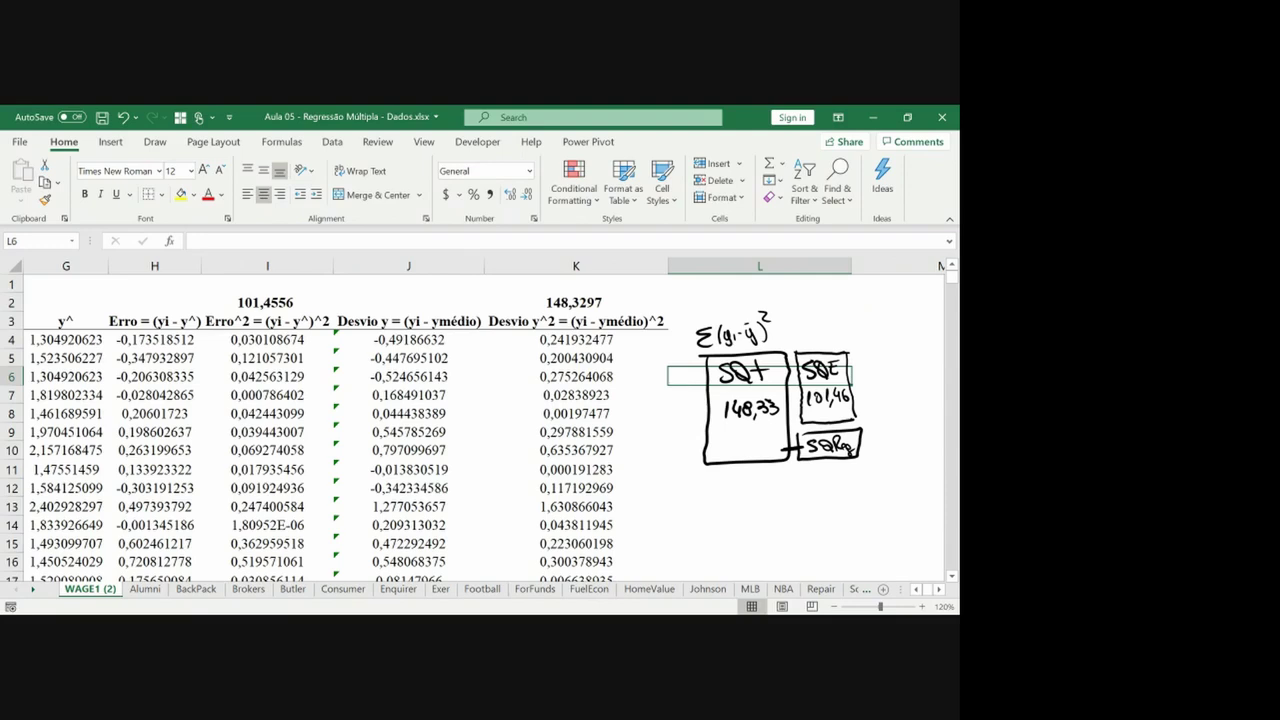
Calculate the regression sum of squares in K1 with =K2-I2.
left_click(588, 285)
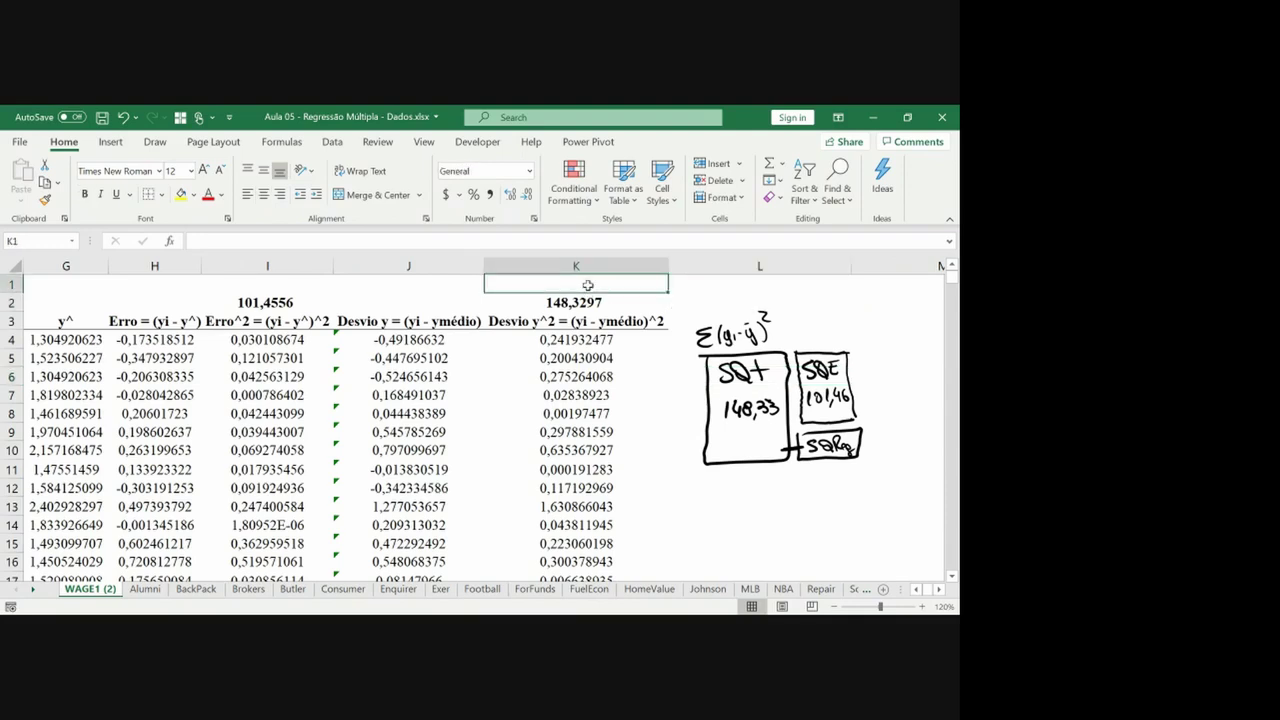
type("=")
key("Down")
type("-")
key("Left")
key("Left")
key("Down")
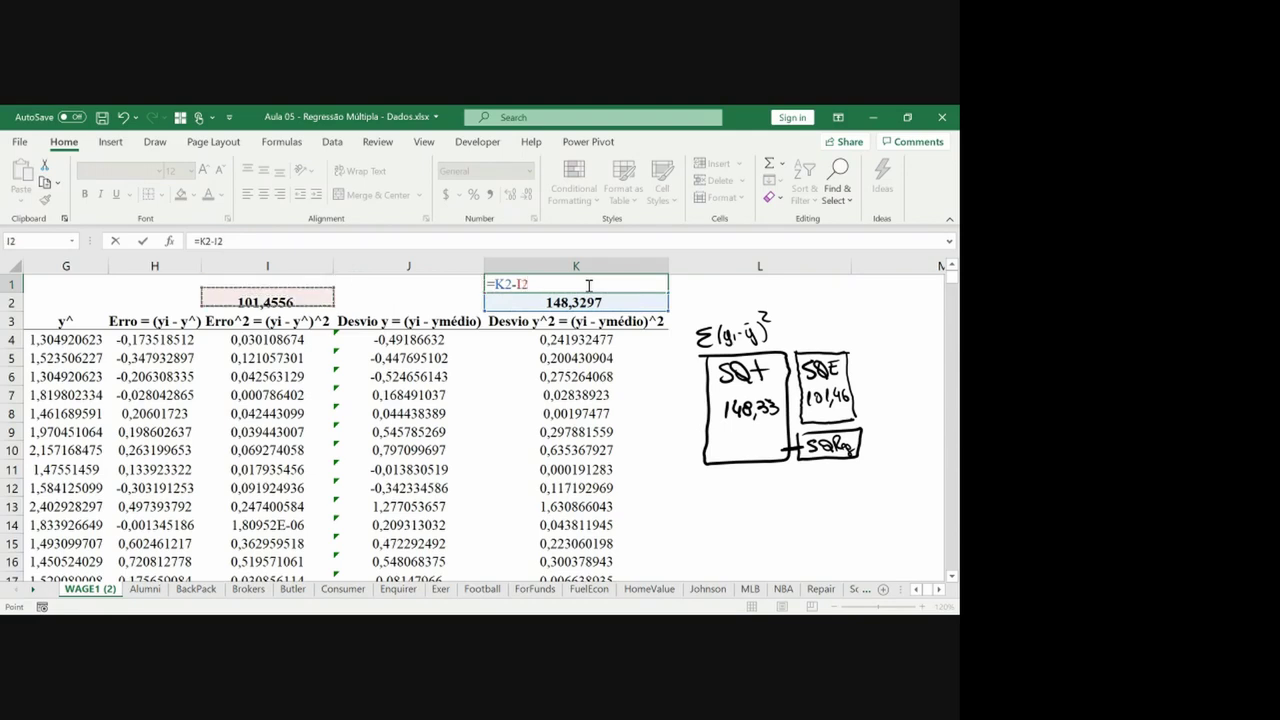
key("Return")
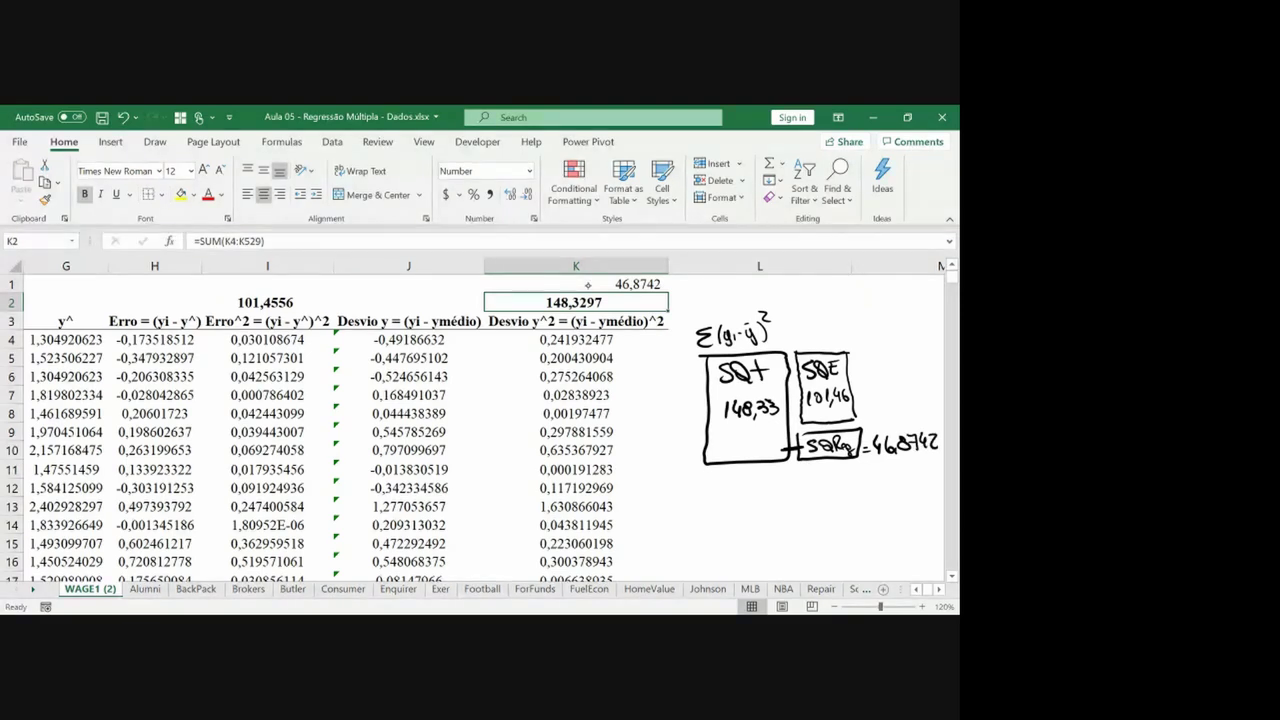
Calculate the coefficient of determination in L1 by dividing the regression sum of squares by the total, =K1/K2.
key("Right")
key("Right")
key("Right")
key("Right")
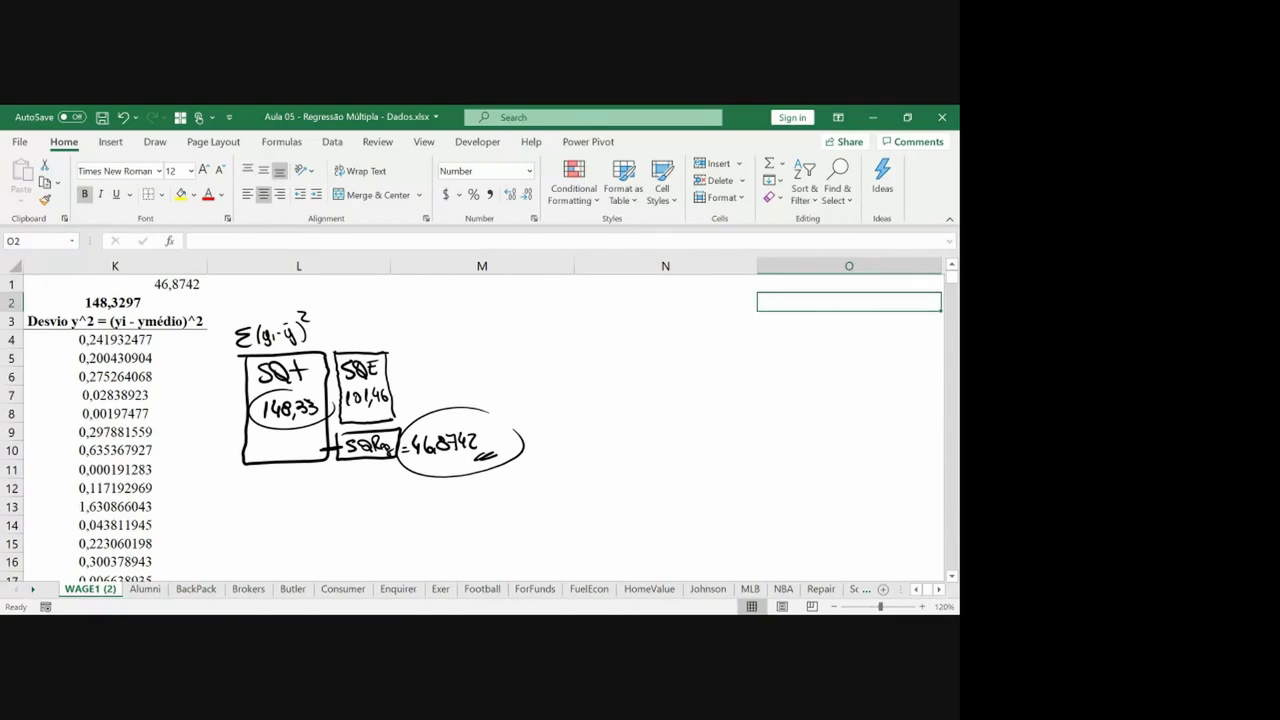
left_click(295, 492)
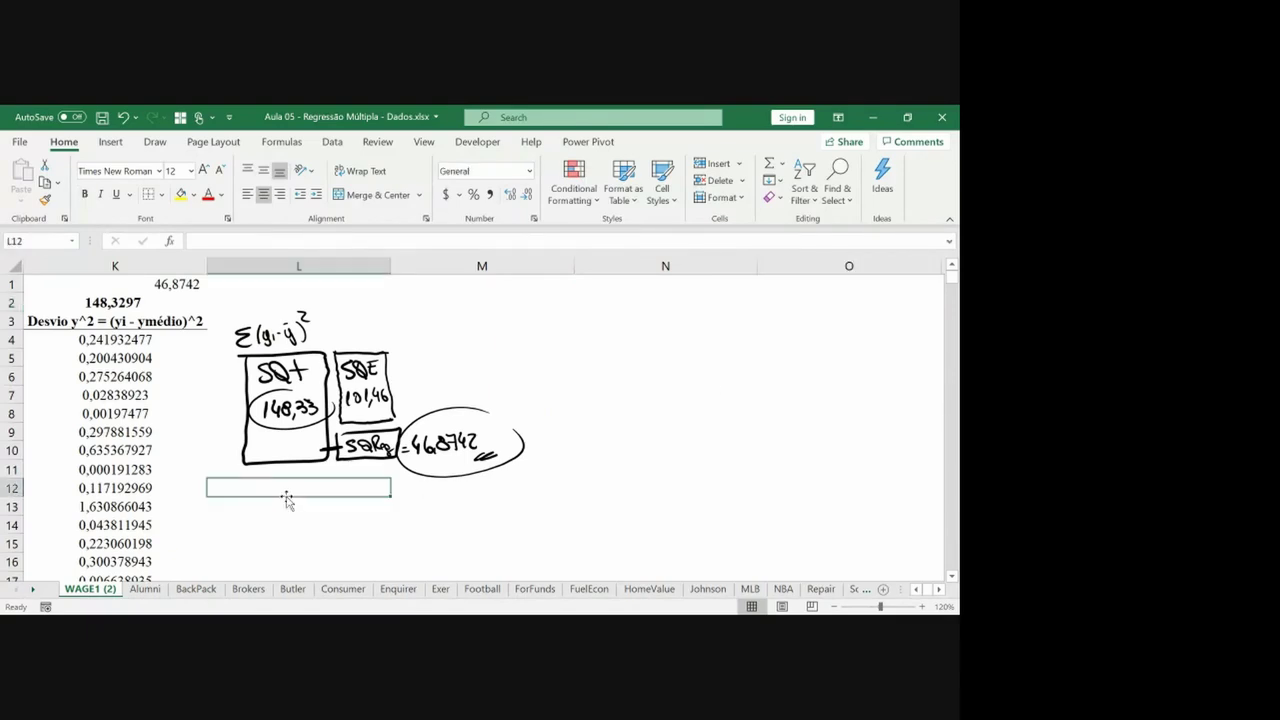
key("Up")
key("ctrl+Up")
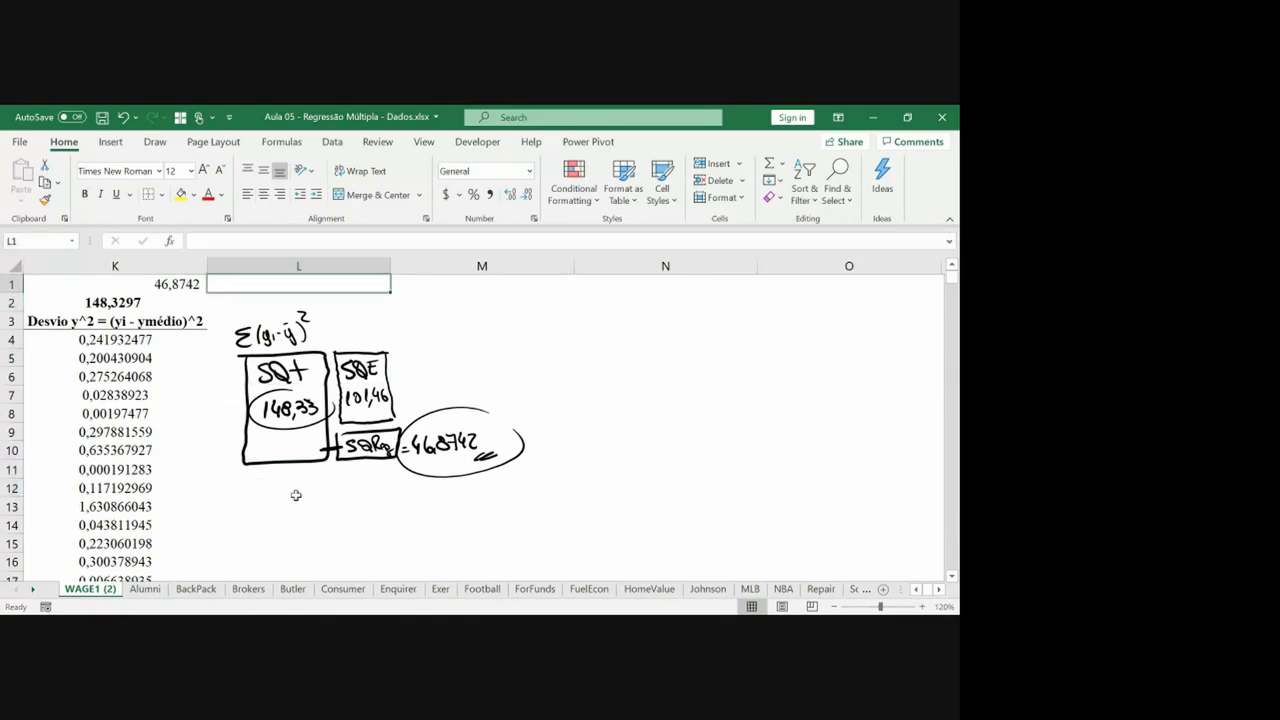
type("=K1/")
type("K2")
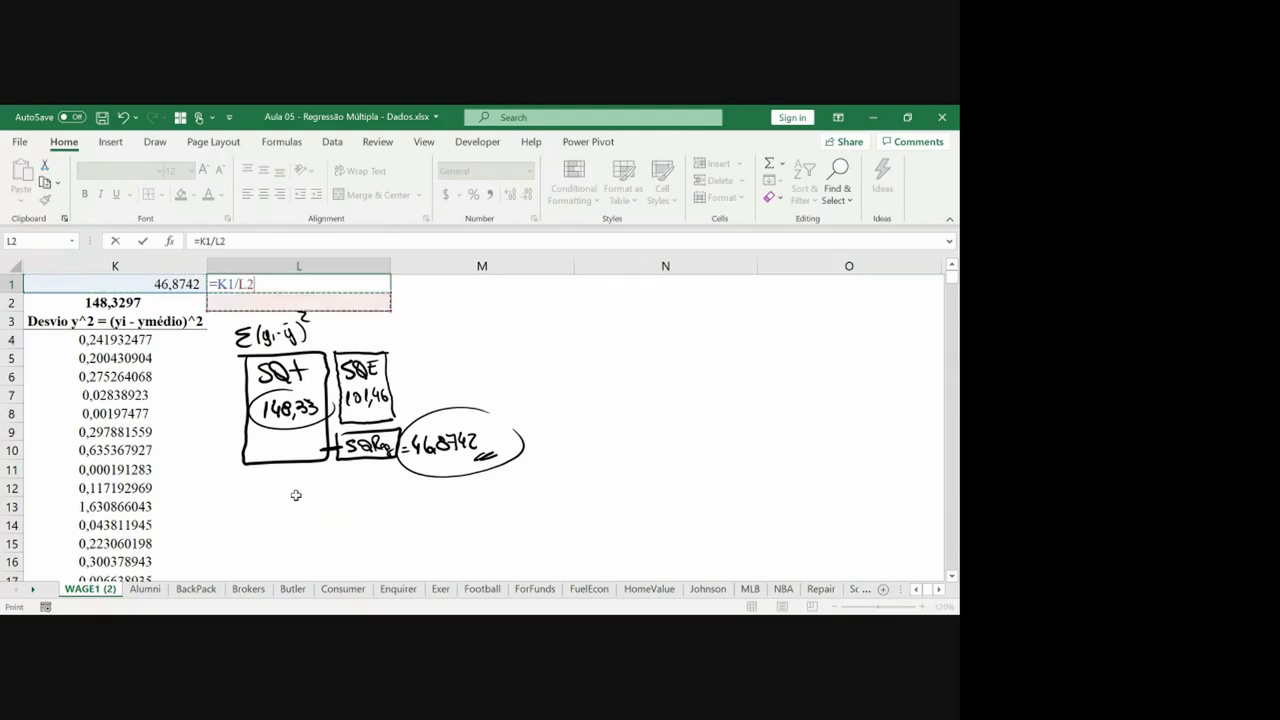
key("ctrl+Return")
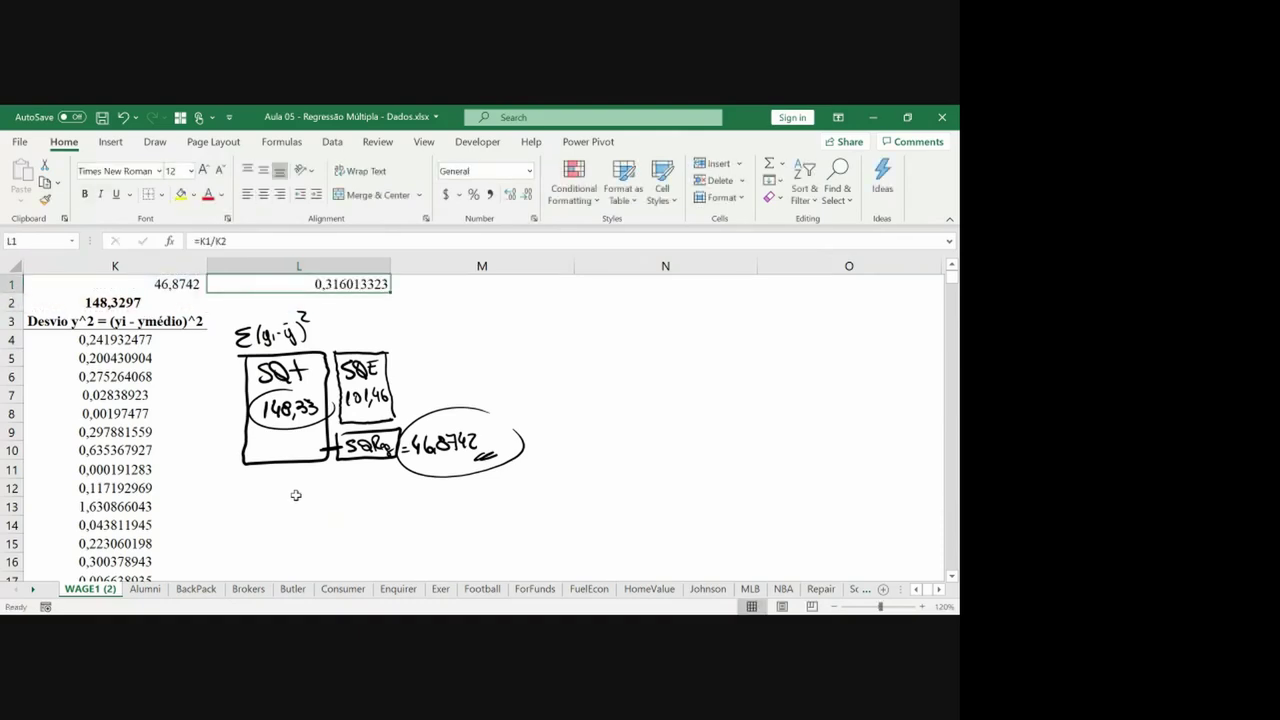
Delete the surplus blank columns N to S between the hand-drawn sketch and the regression output.
left_click(407, 287)
left_click(620, 297)
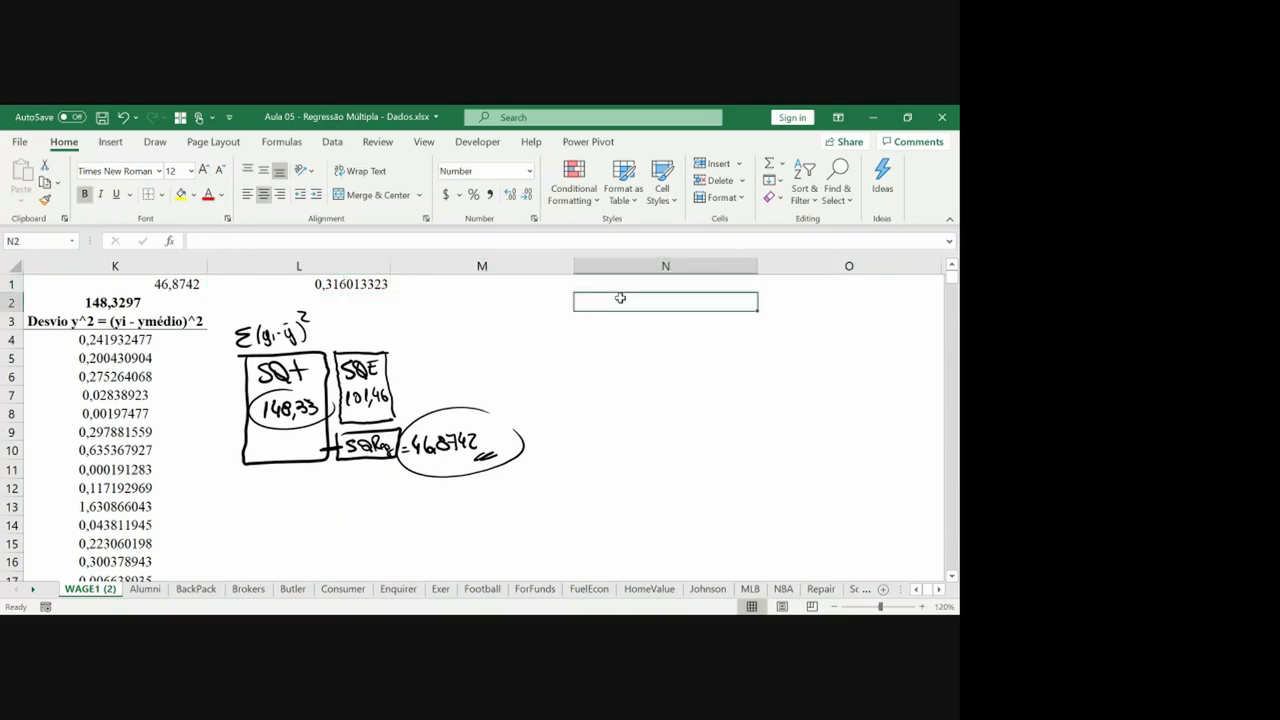
key("Right")
key("Right")
key("Right")
key("ctrl+Down")
key("ctrl+Up")
key("Right")
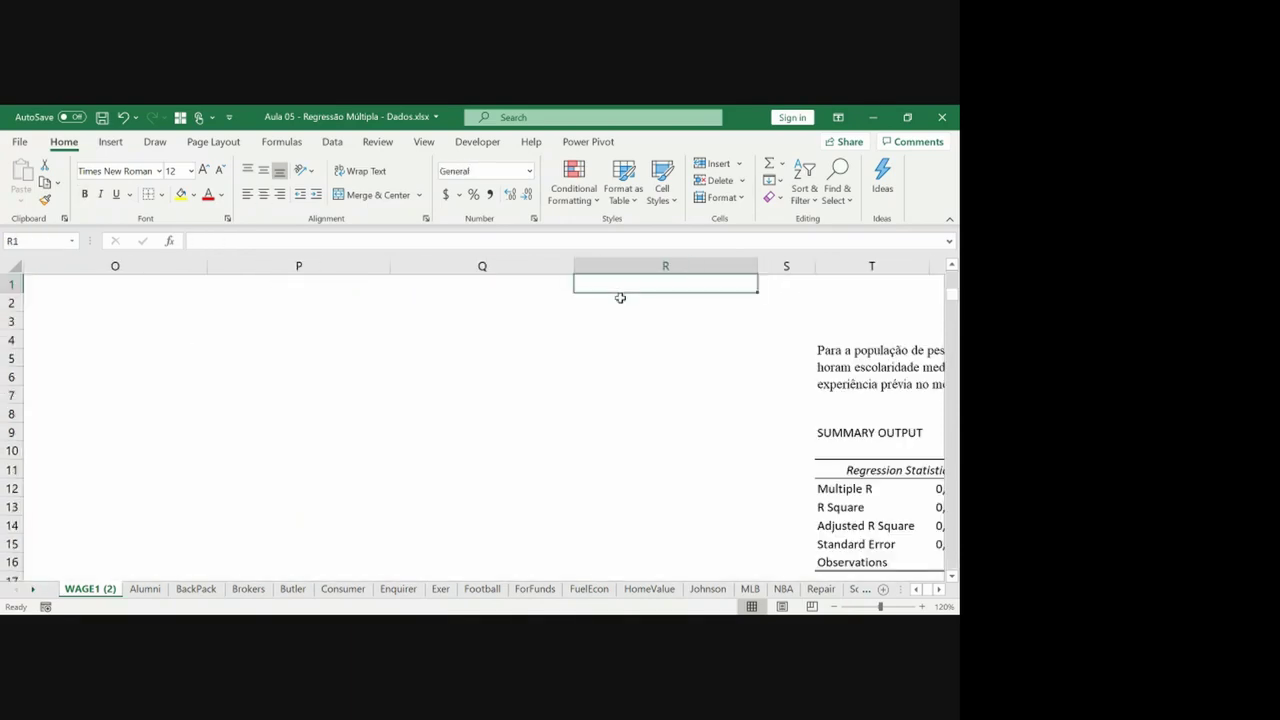
key("Right")
key("shift+Left")
key("shift+Left")
key("shift+Left")
key("shift+Left")
key("shift+Left")
key("shift+Left")
key("shift+Left")
key("shift+Left")
key("shift+Left")
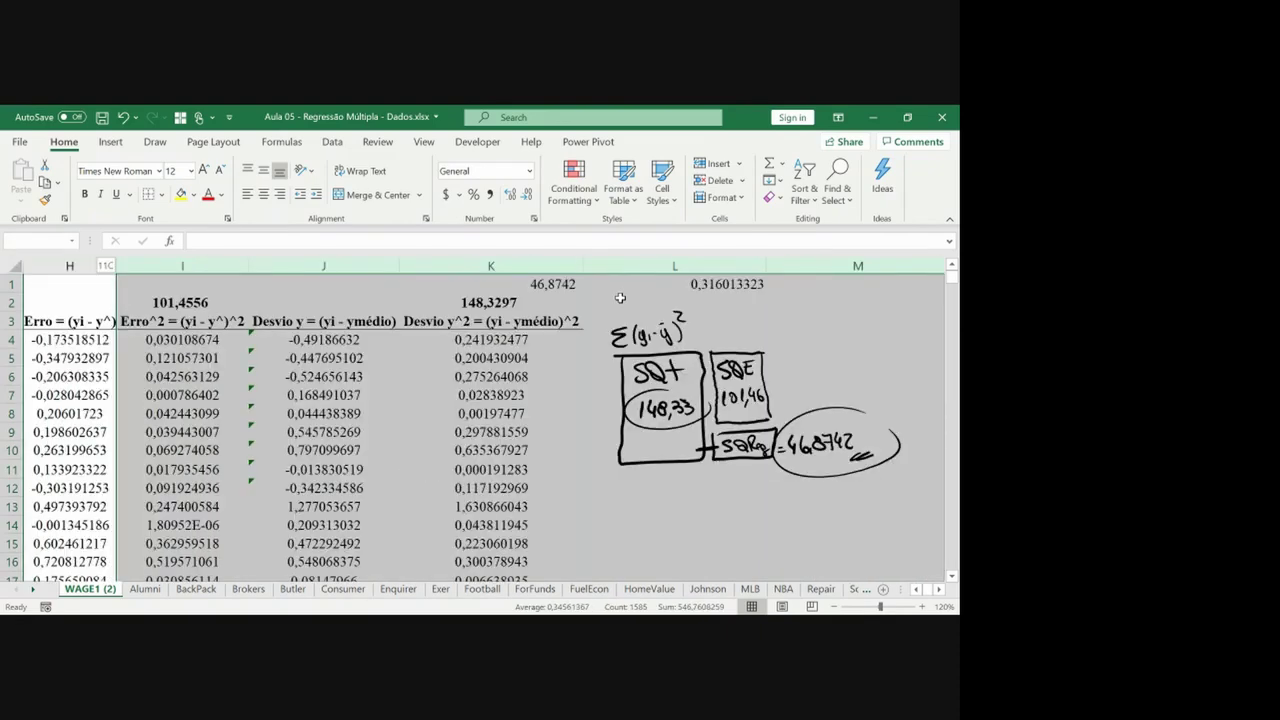
key("shift+Right")
key("shift+Right")
key("shift+Right")
key("shift+Right")
key("shift+Right")
key("shift+Left")
key("shift+Right")
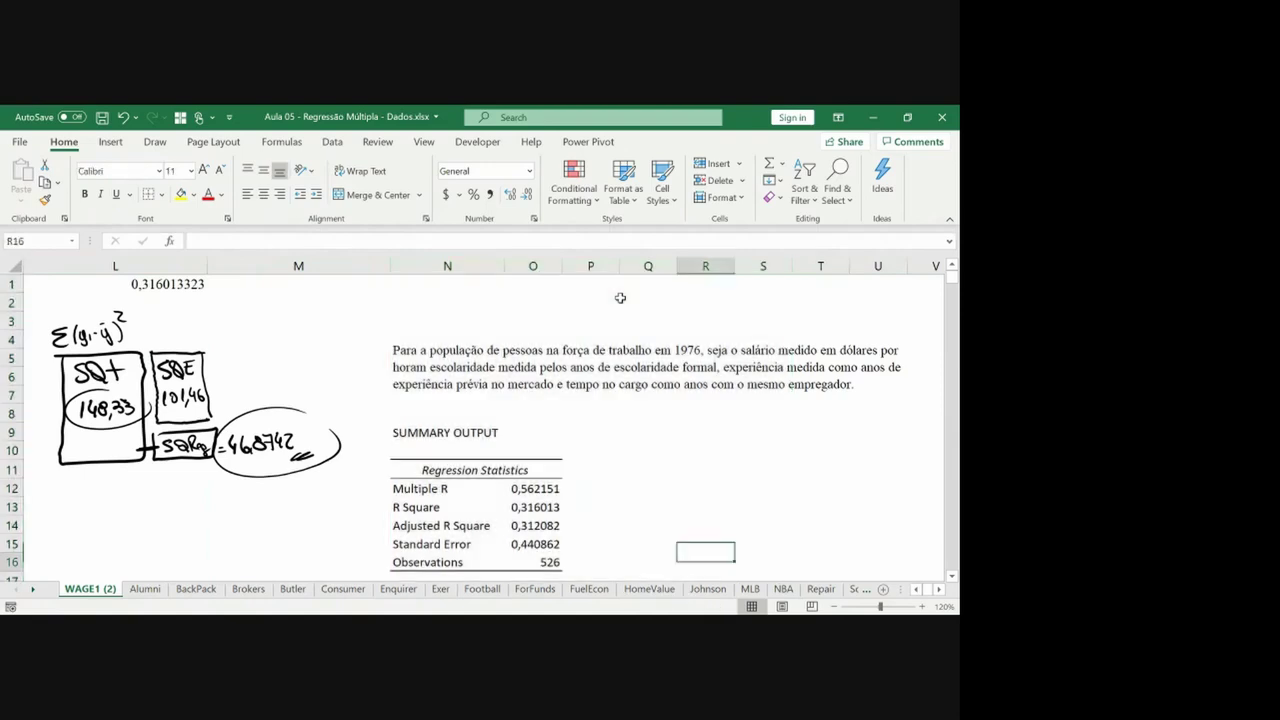
Link cell P13, beside the R Square value in the regression output, to the calculated ratio with =L1.
key("Left")
key("Left")
key("Up")
key("Up")
key("Up")
type("=")
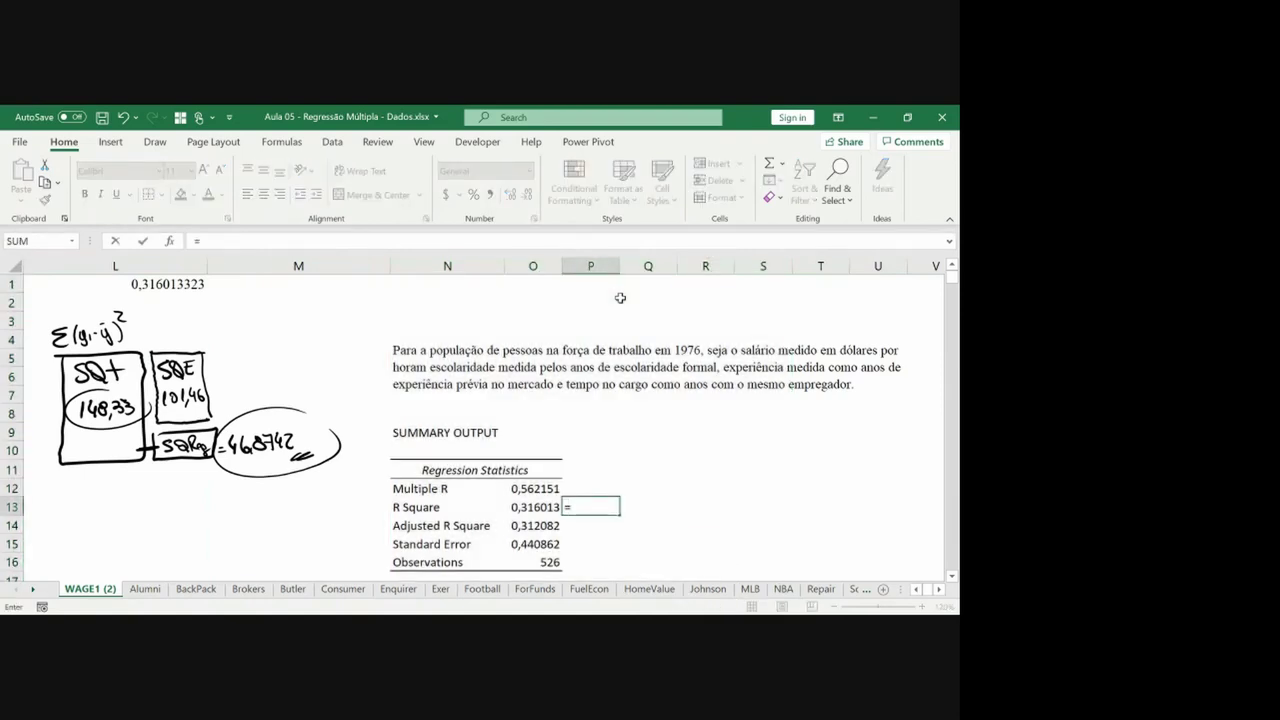
key("ctrl+Up")
key("ctrl+Left")
key("ctrl+Return")
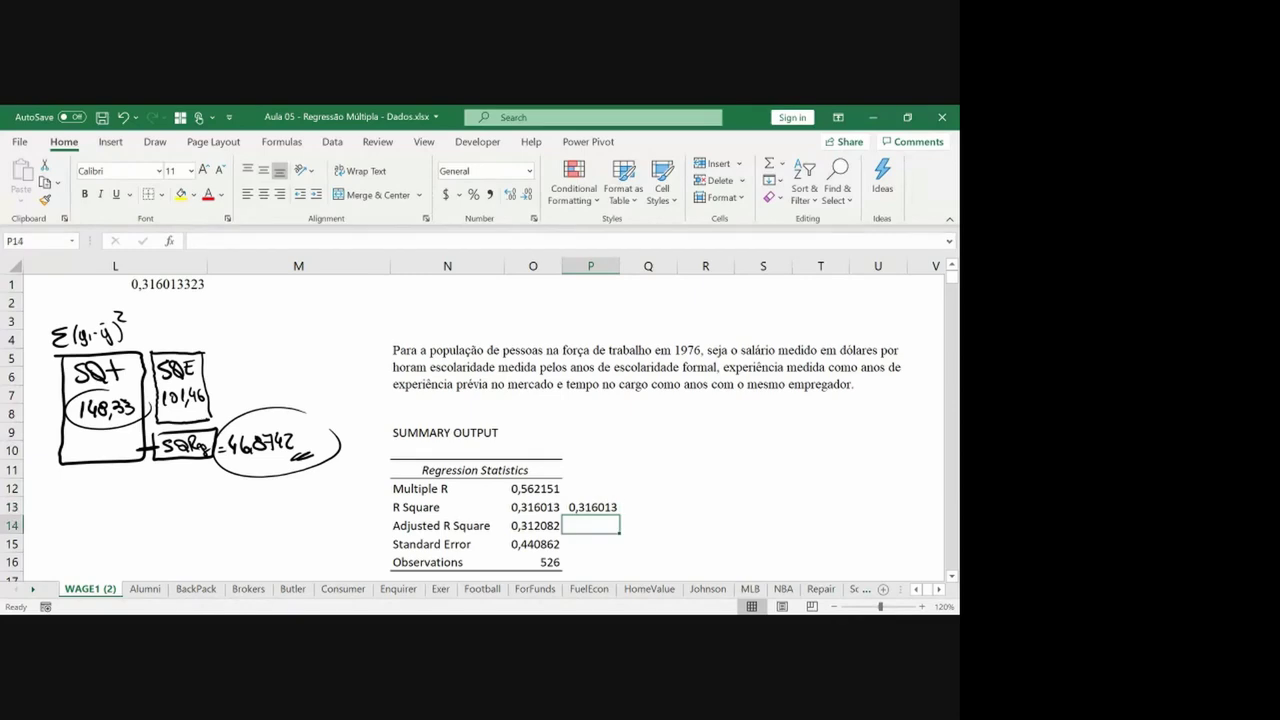
Examine the ANOVA sums of squares and the coefficients table for Escolaridade and Experiência below the regression statistics.
key("Down")
key("Down")
key("Down")
key("Down")
key("Down")
key("Down")
key("Down")
key("Down")
key("Down")
key("Down")
key("Down")
key("Down")
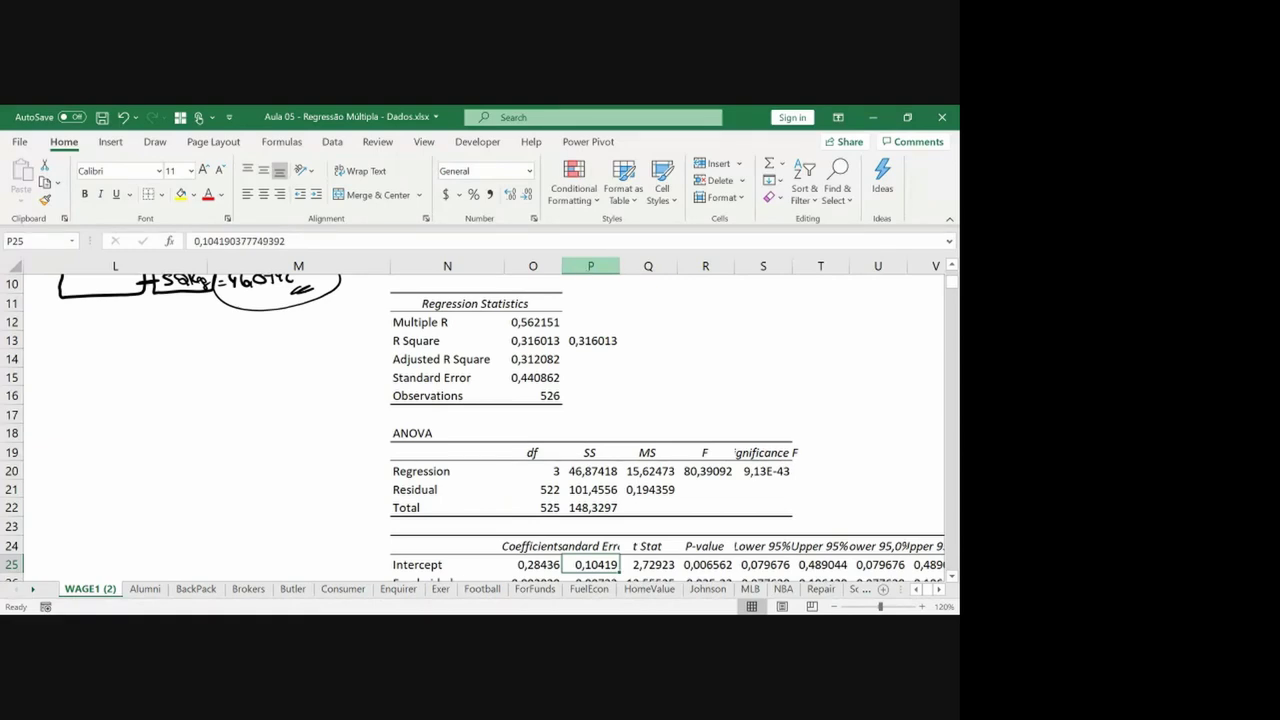
key("Down")
key("Down")
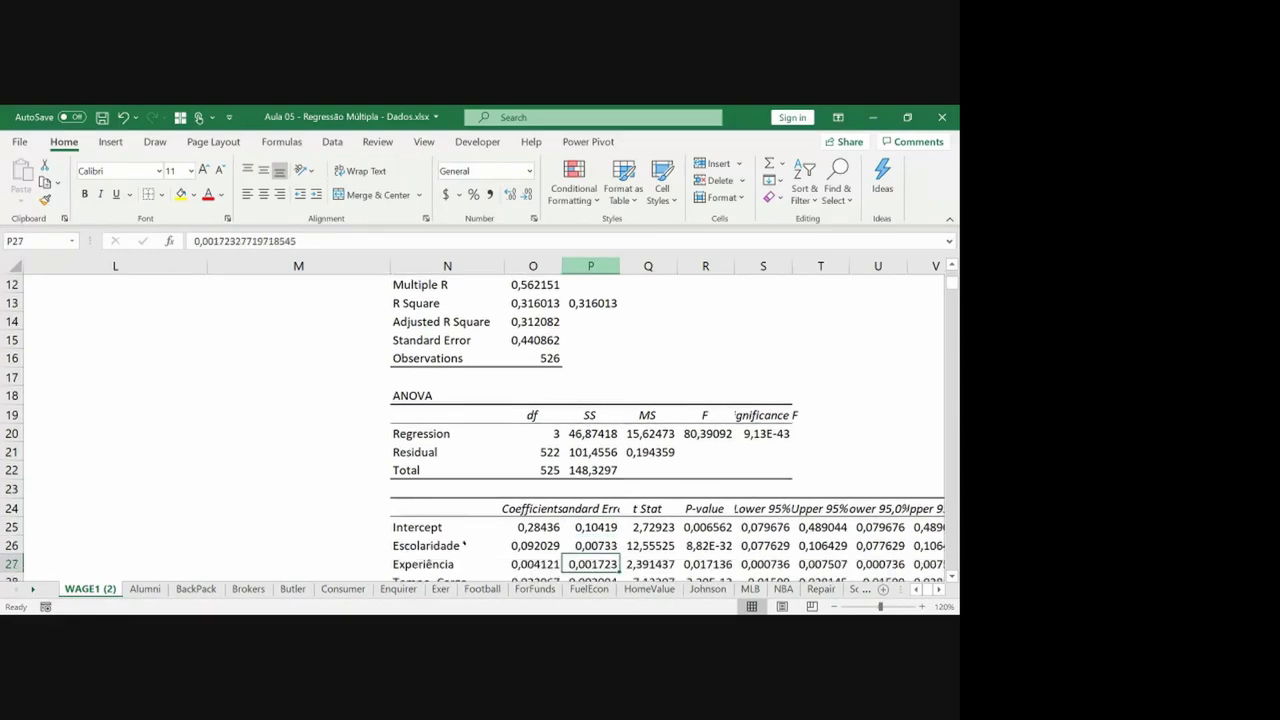
mouse_move(463, 547)
left_mouse_down()
mouse_move(497, 532)
mouse_move(510, 555)
left_mouse_up()
key("Down")
key("Up")
key("Up")
key("Up")
key("Up")
key("Up")
key("Up")
key("Up")
key("Up")
key("Up")
key("Up")
key("Up")
key("Up")
key("Up")
key("Up")
key("Up")
key("Up")
key("Up")
key("Up")
key("Up")
key("Up")
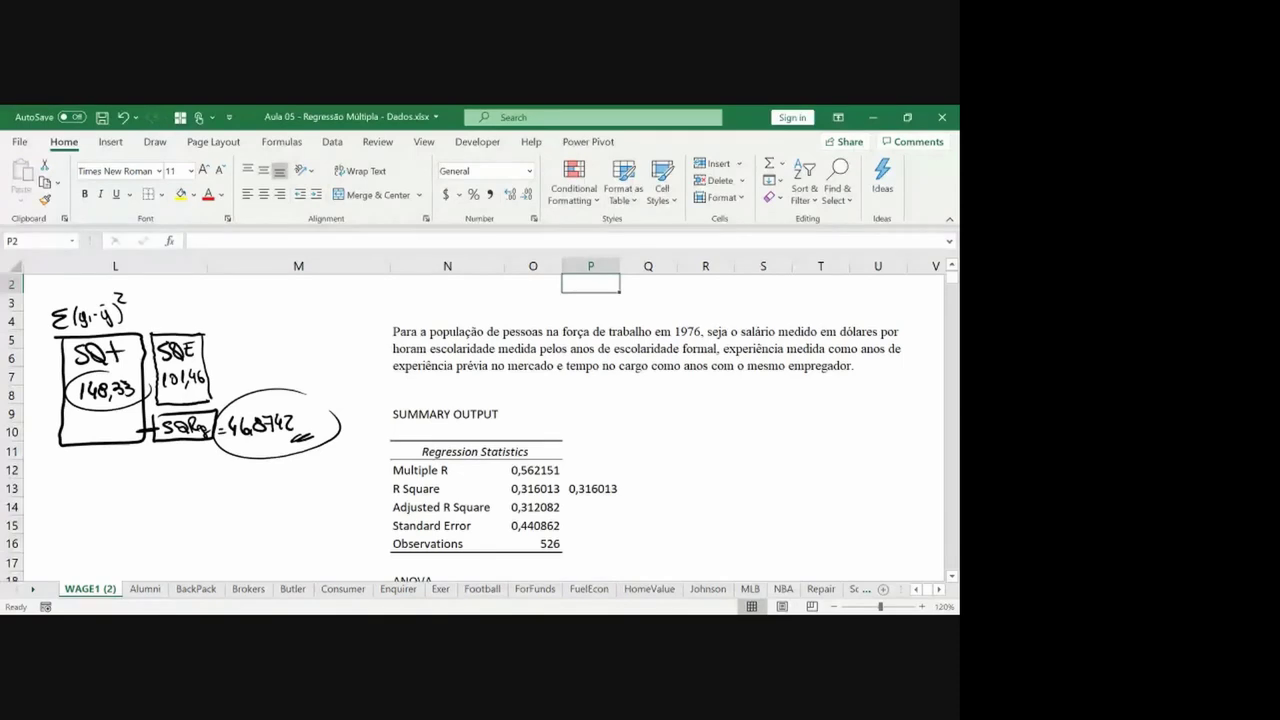
Look over the calculation columns E to K and switch to the slide on Coeficiente de Determinação Ajustado.
key("Left")
key("Left")
key("Left")
key("Left")
key("Left")
key("Left")
key("Left")
key("Left")
key("Left")
key("Left")
key("Left")
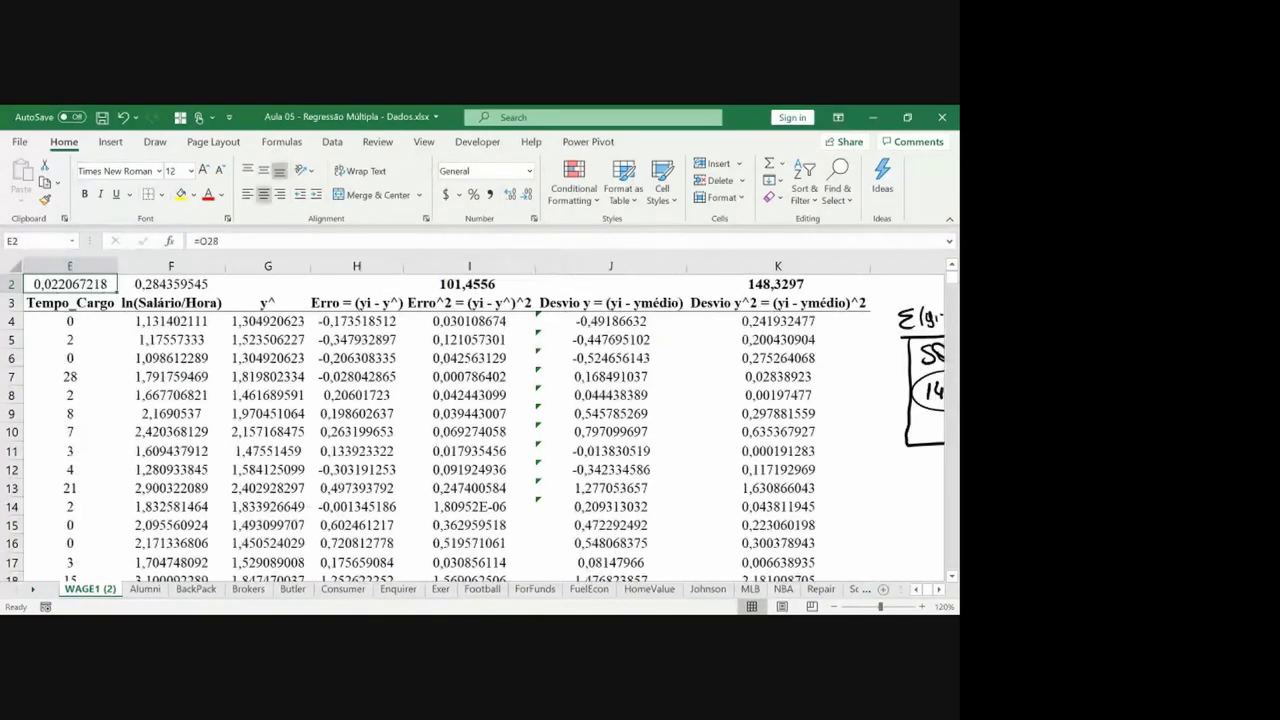
key("Right")
key("Right")
key("Right")
key("Right")
key("Right")
key("Right")
key("Right")
key("Right")
key("Right")
key("Right")
key("Right")
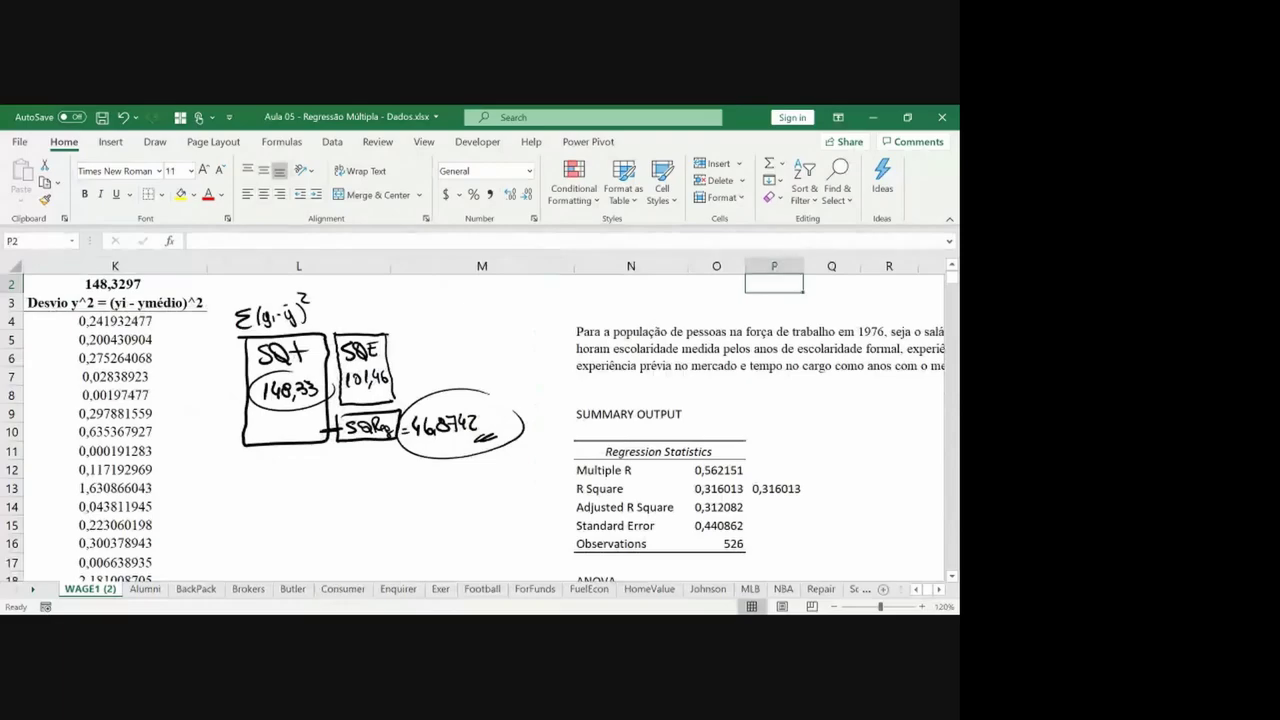
key("alt+Tab")
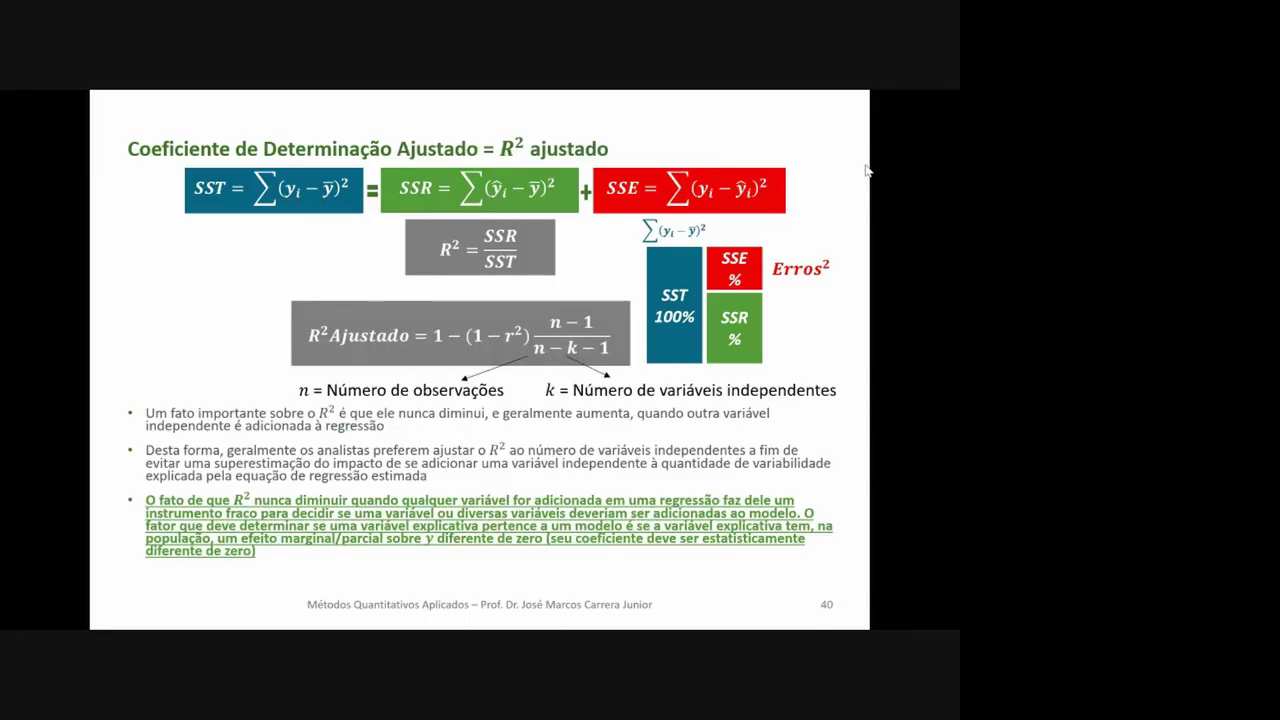
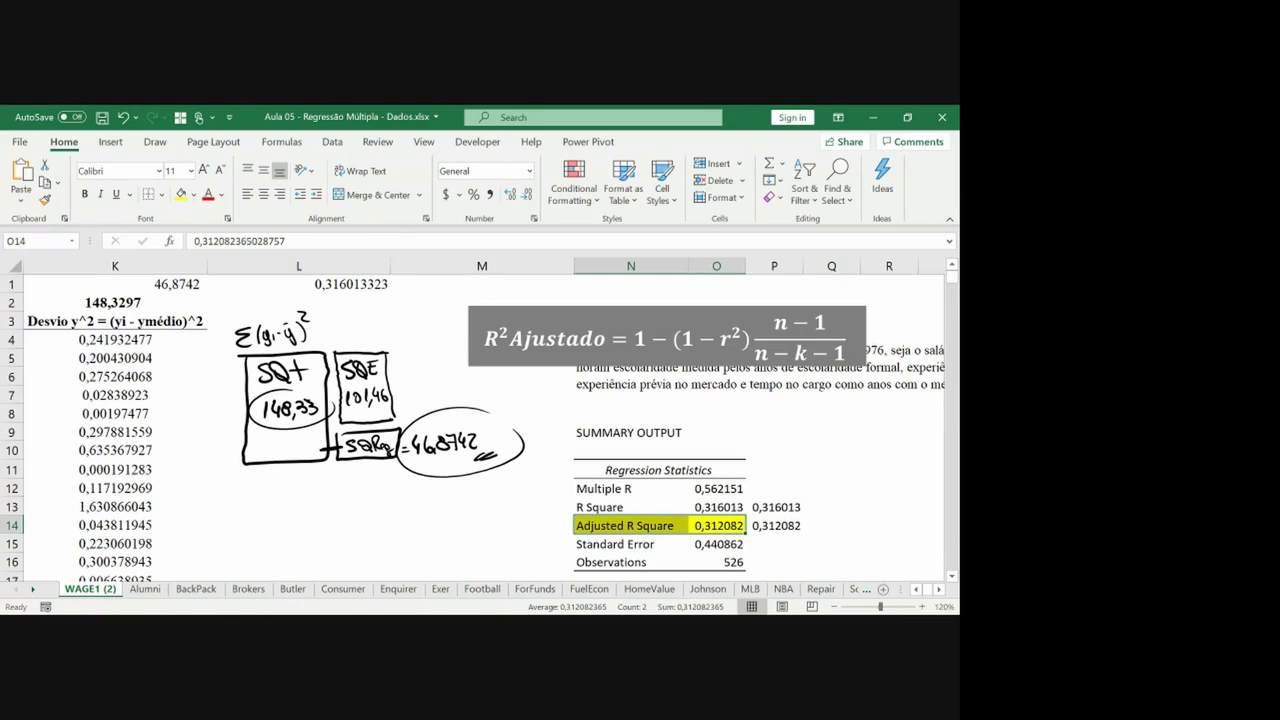
Open the CRIME1 sheet of the workbook.
scroll(472, 588, "down", 5)
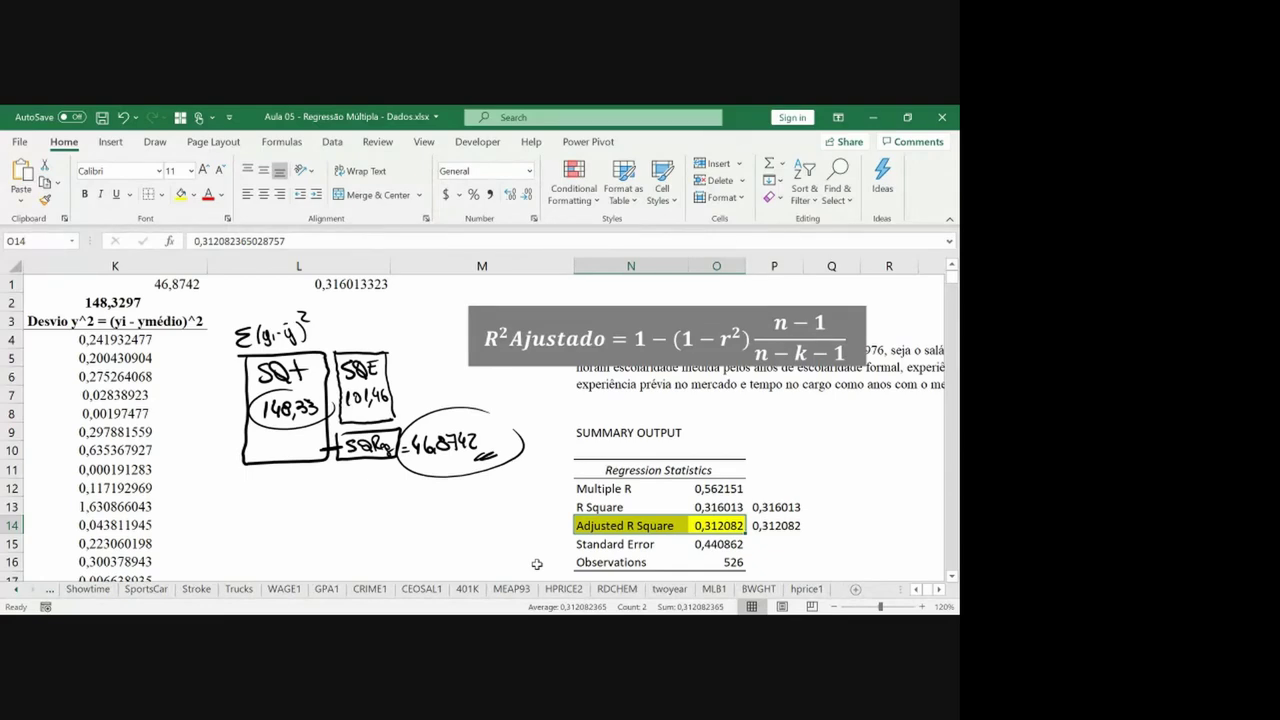
left_click(378, 589)
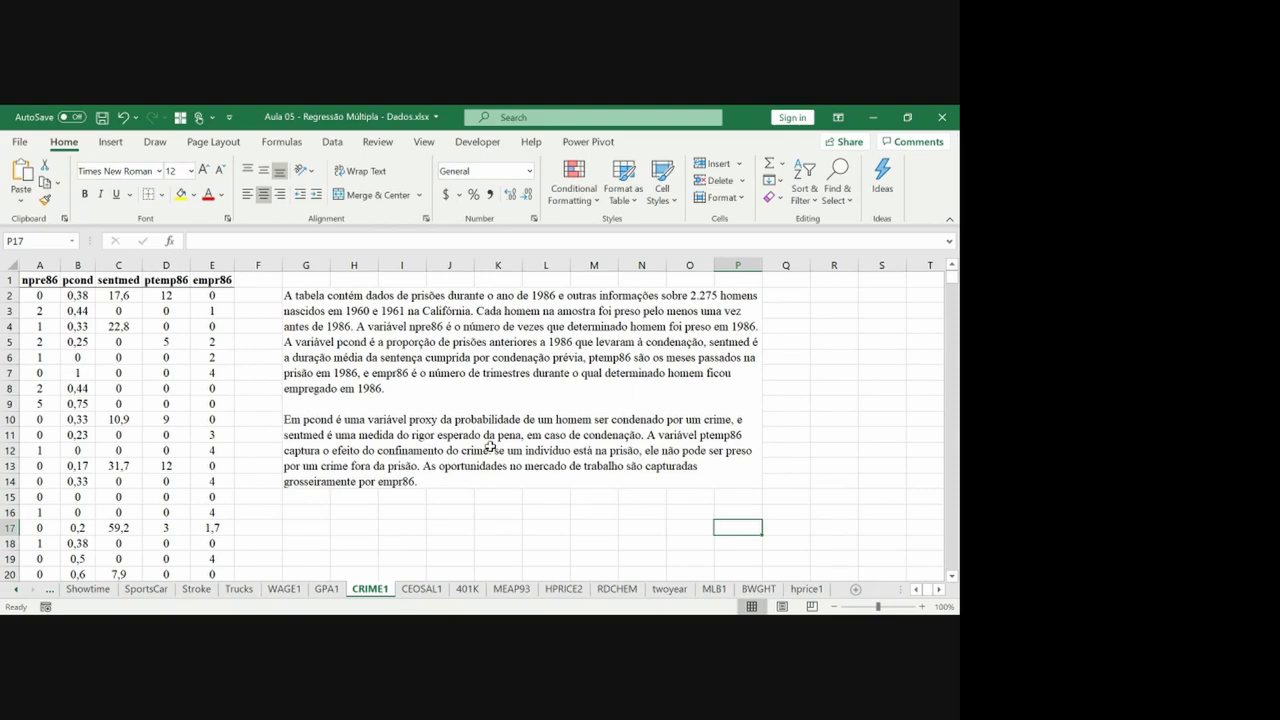
Highlight the npre86 header in A1 yellow and clear its fill again.
left_click(42, 281)
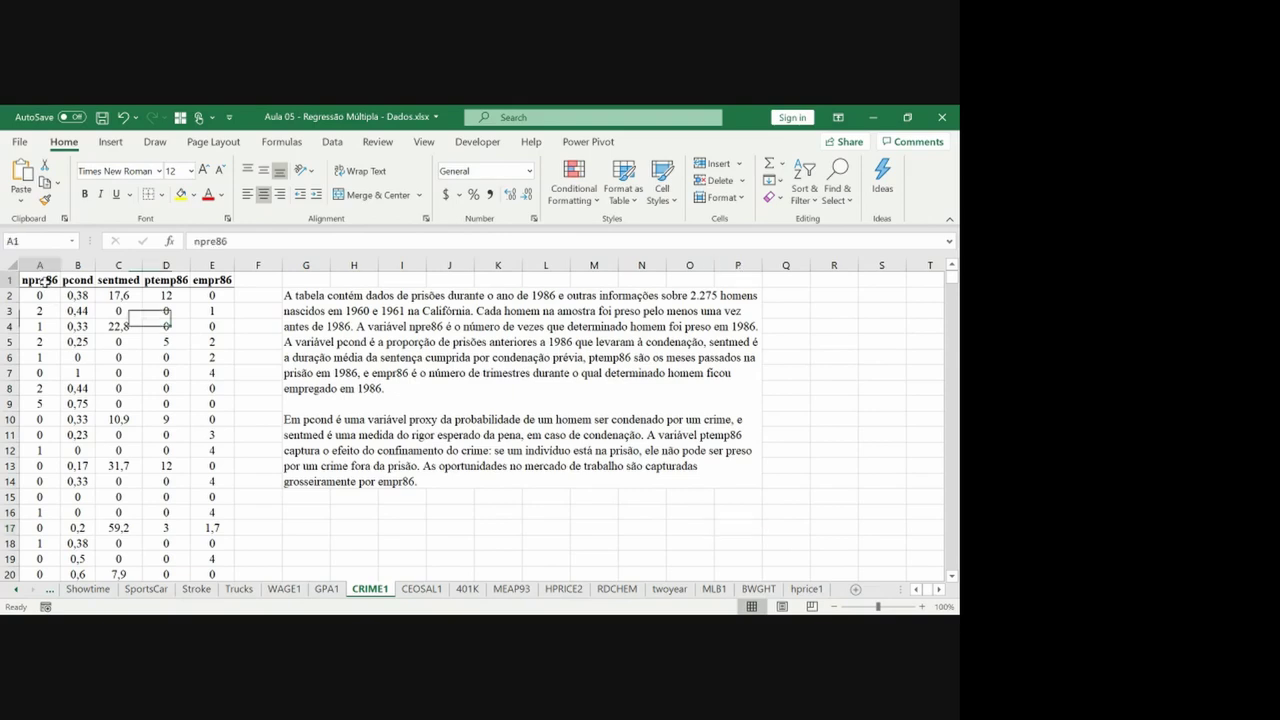
left_click(180, 194)
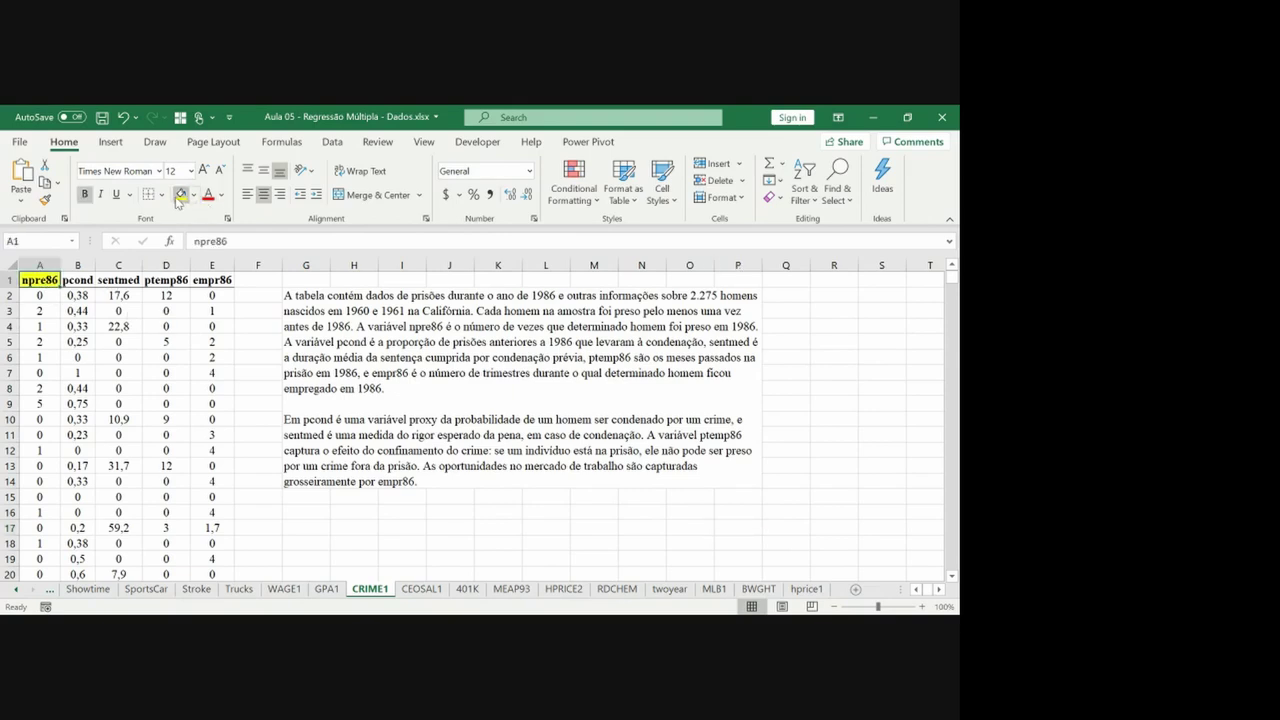
left_click(193, 194)
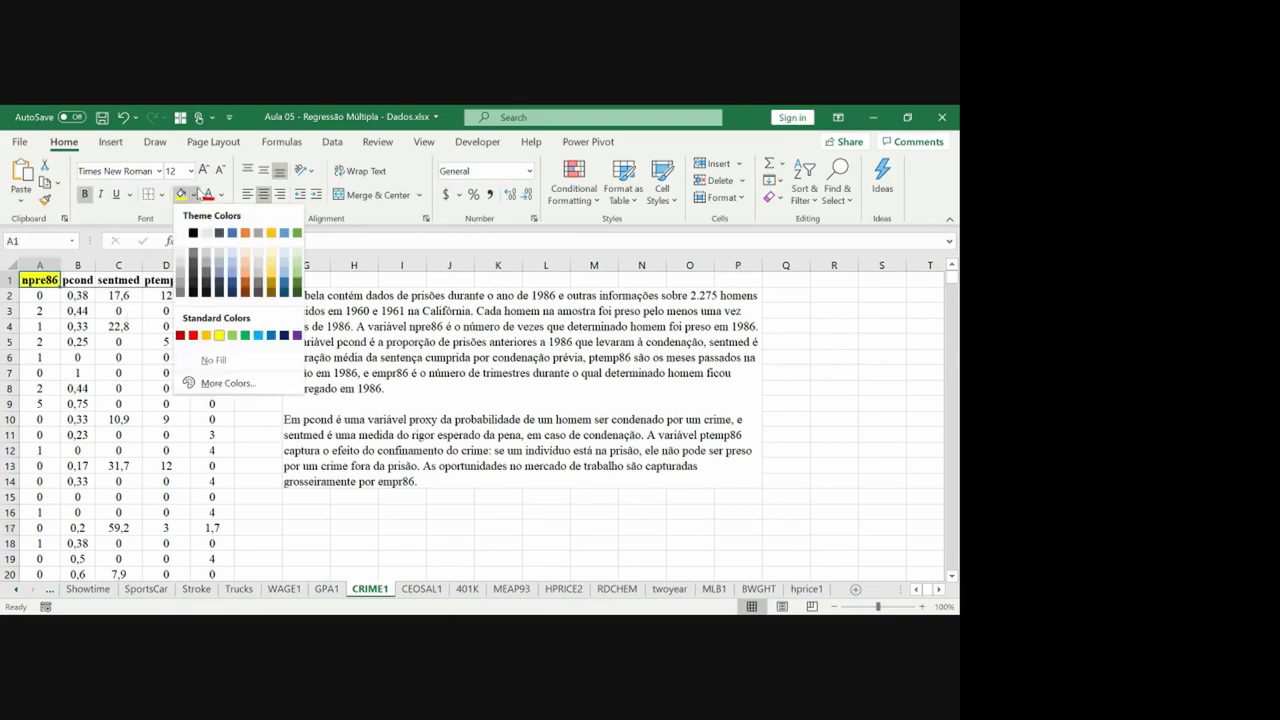
left_click(232, 362)
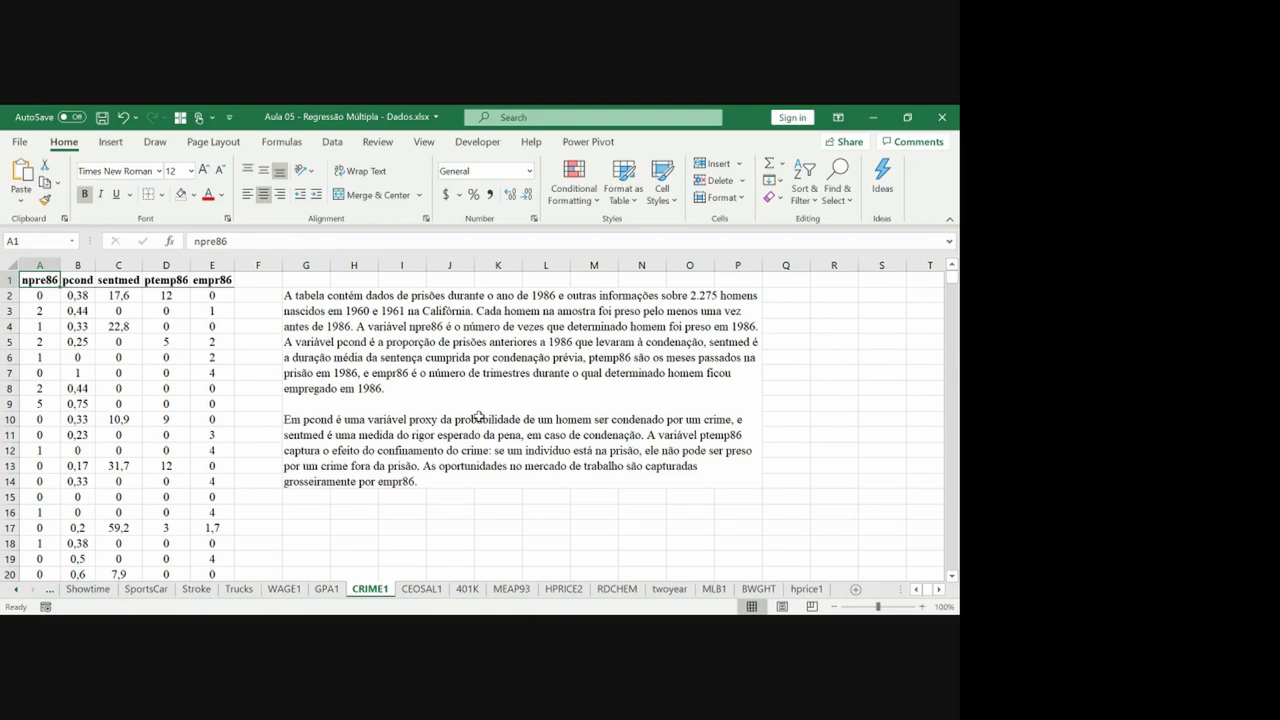
Review the variable headers npre86, pcond, sentmed, ptemp86 and empr86 one by one against the data description.
key("Right")
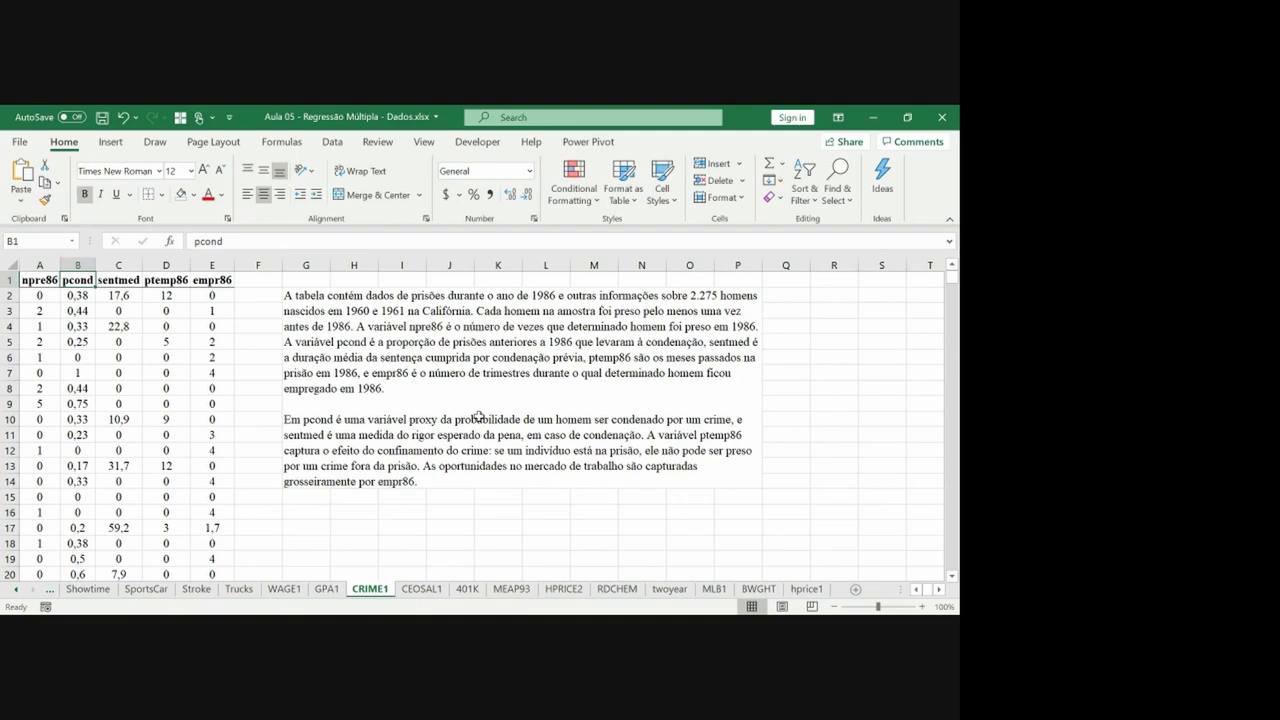
key("Right")
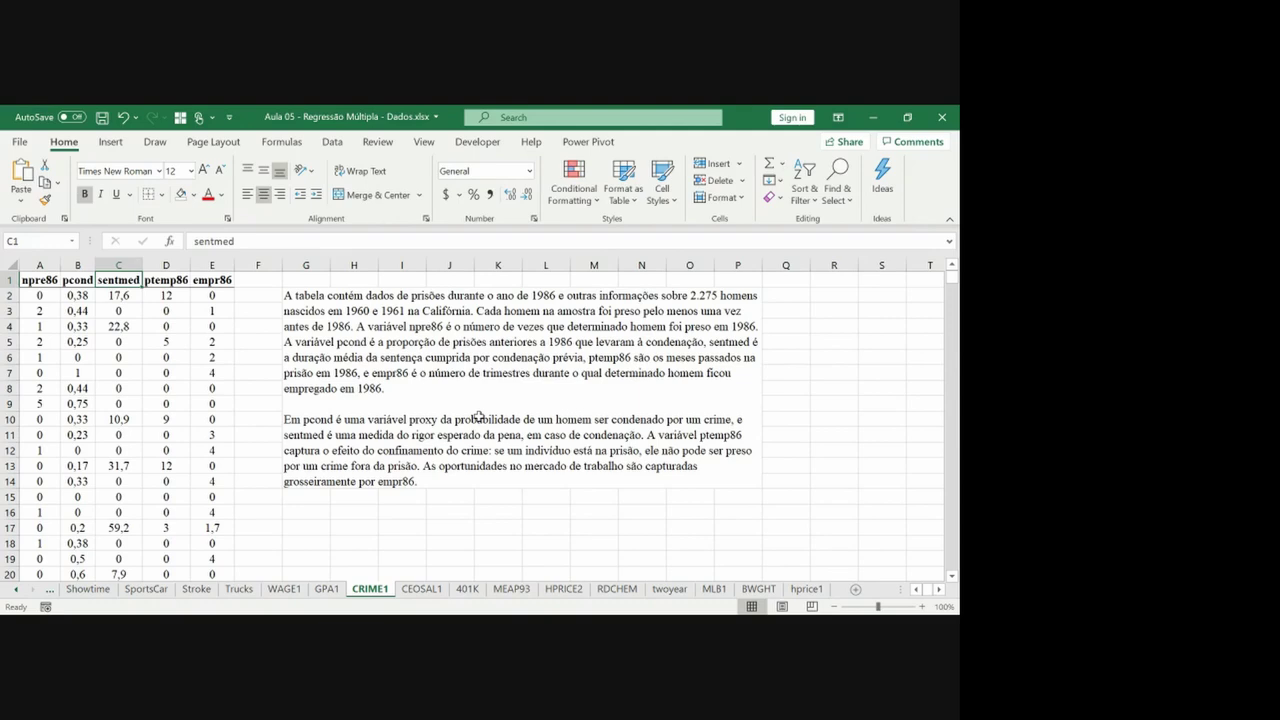
key("Right")
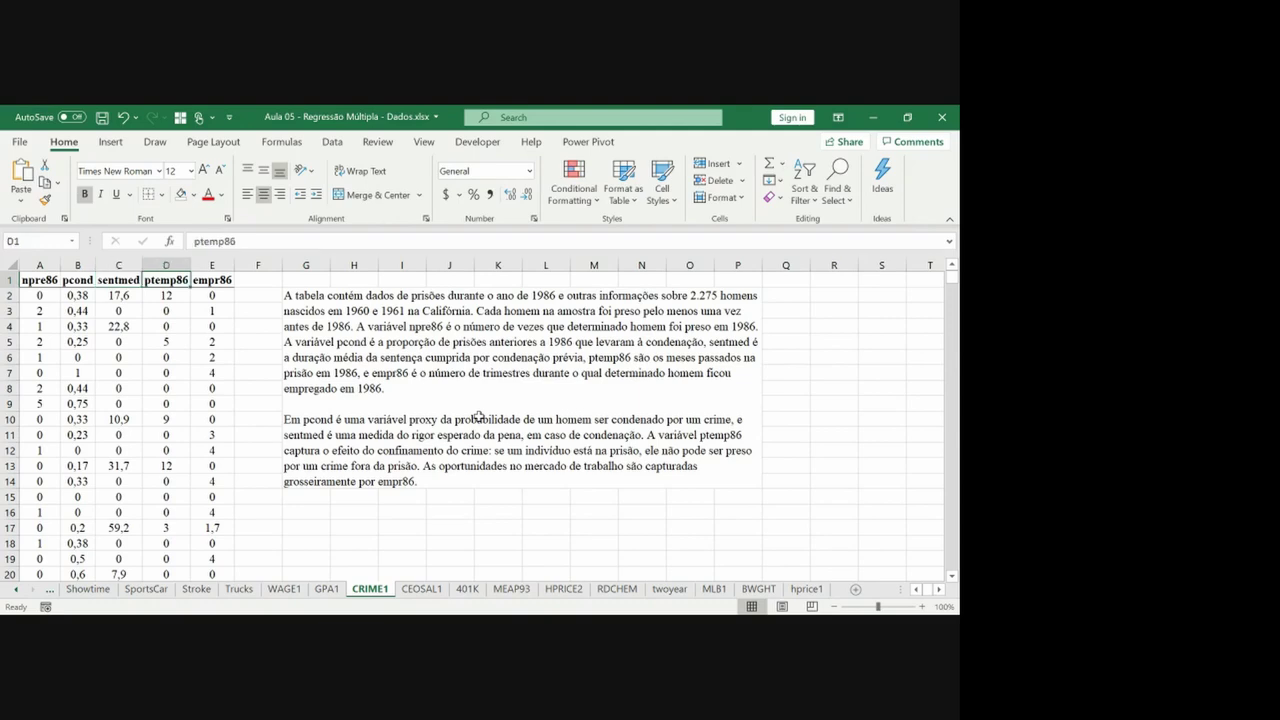
key("Right")
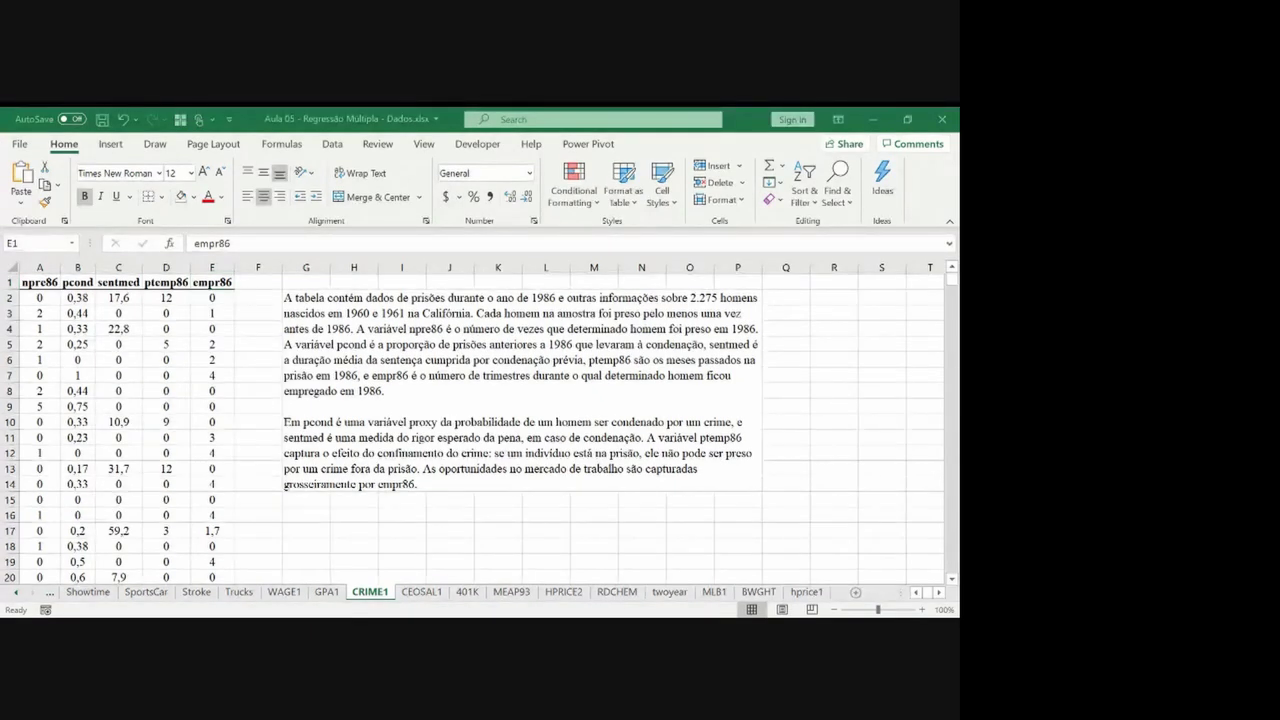
key("Left")
key("Left")
key("Left")
key("Left")
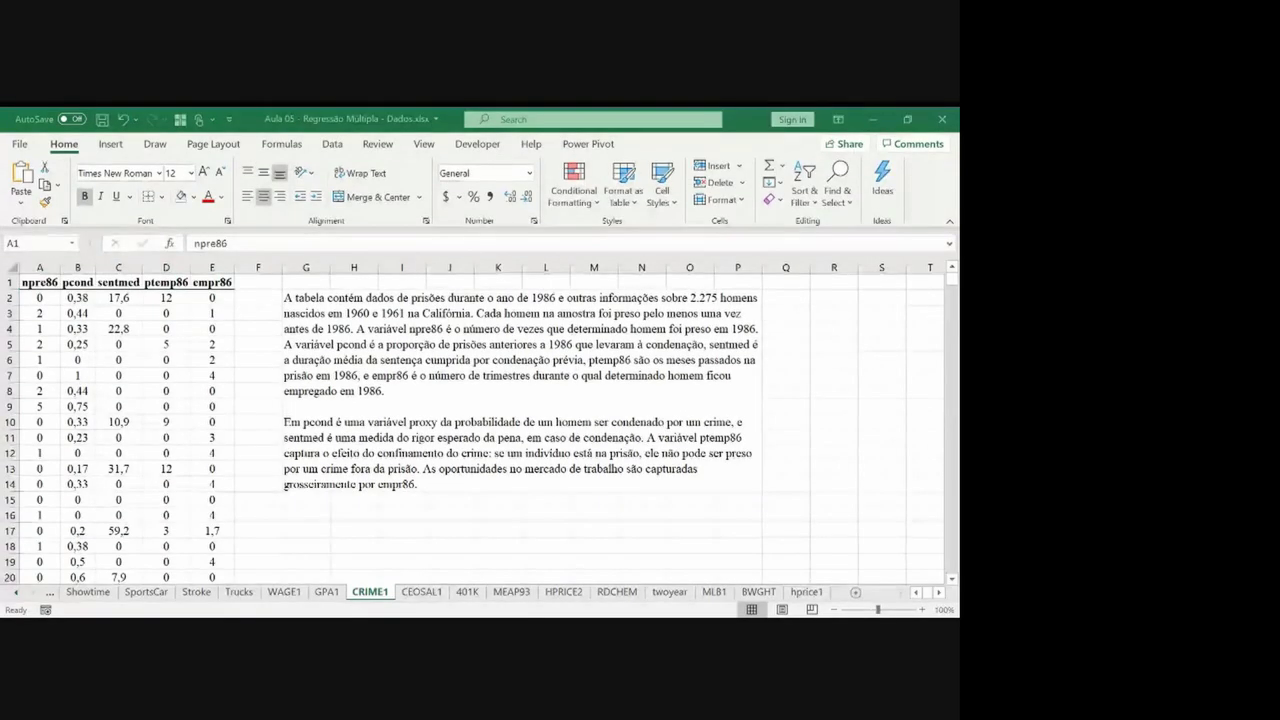
key("Right")
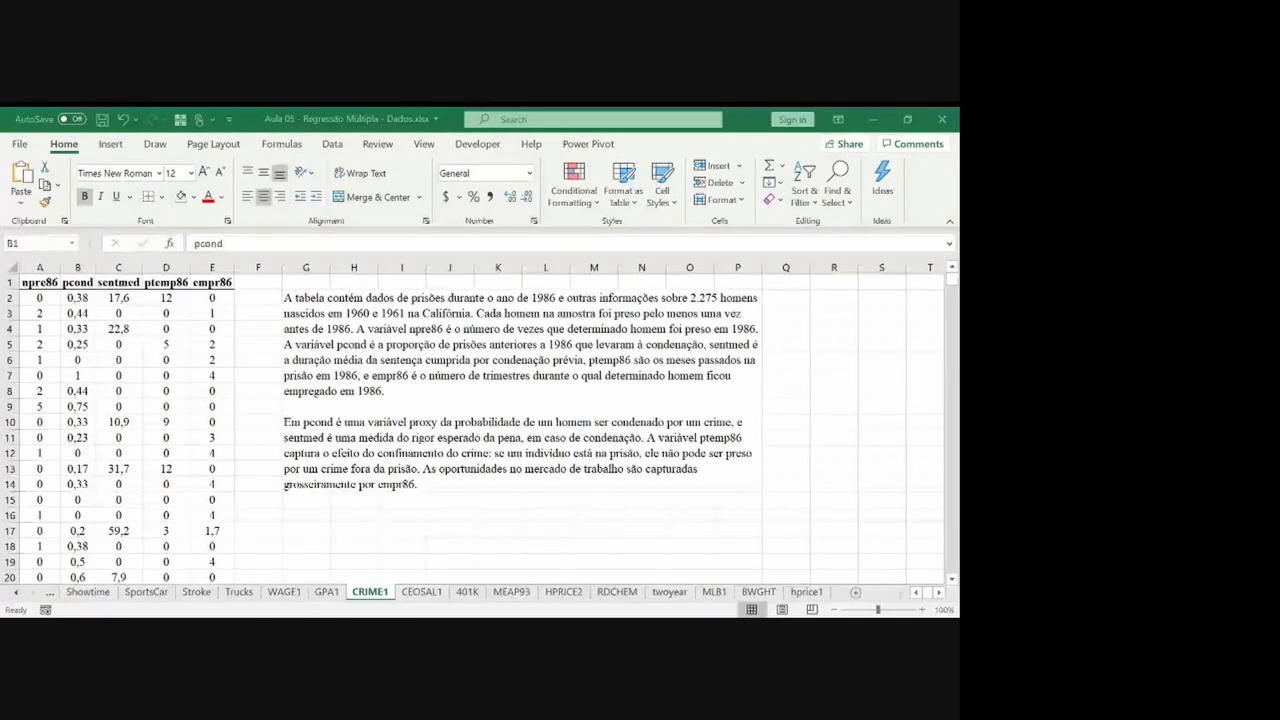
key("Right")
key("Right")
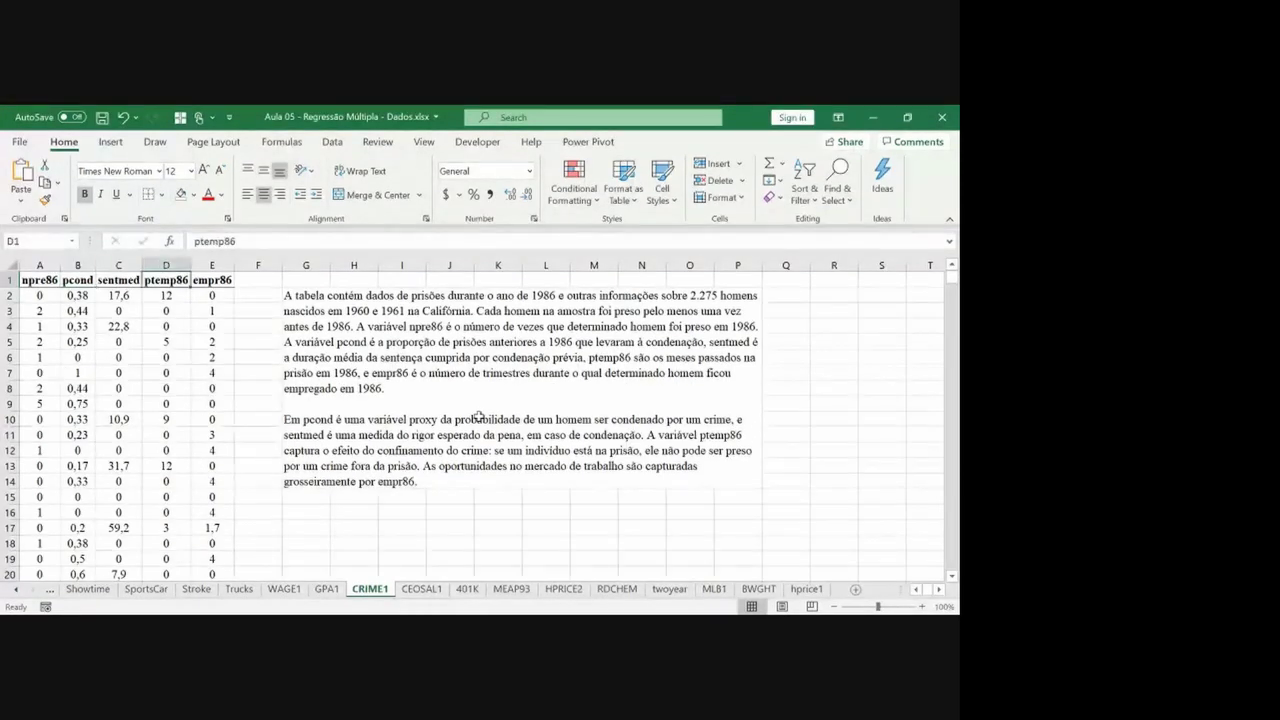
key("Right")
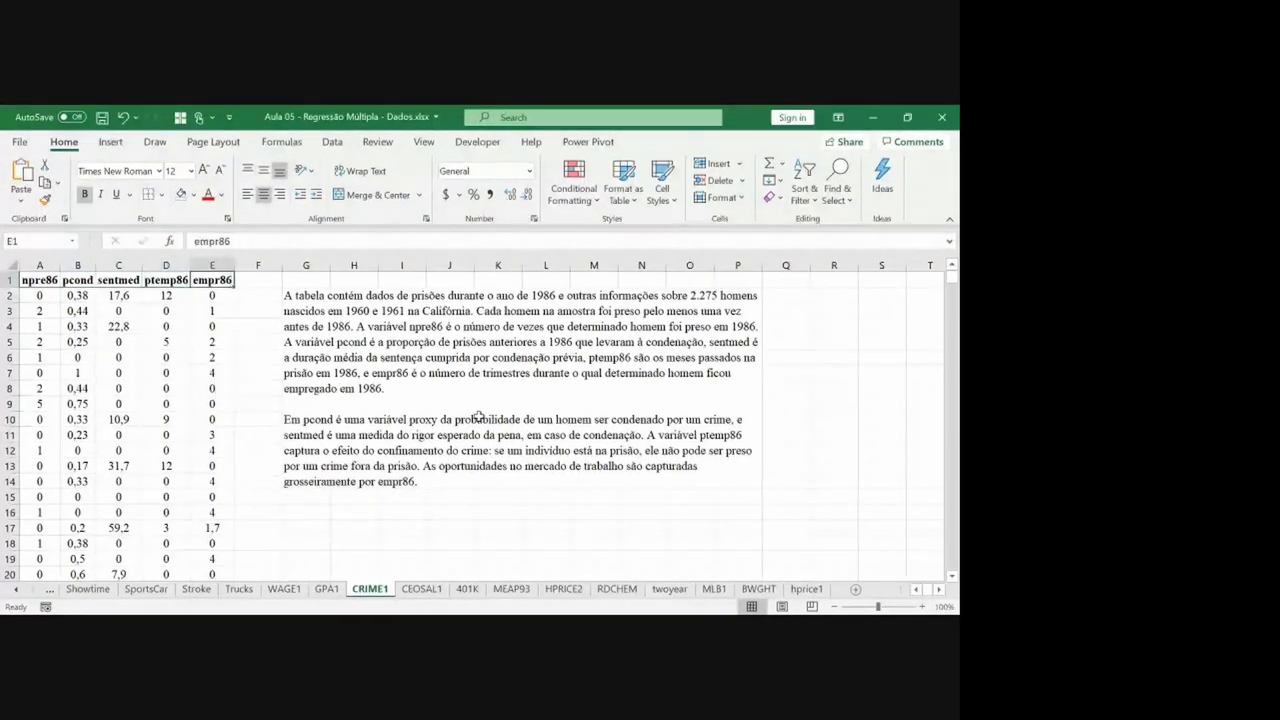
Set the font colour of the sentmed header in C1 to red.
key("Left")
key("Left")
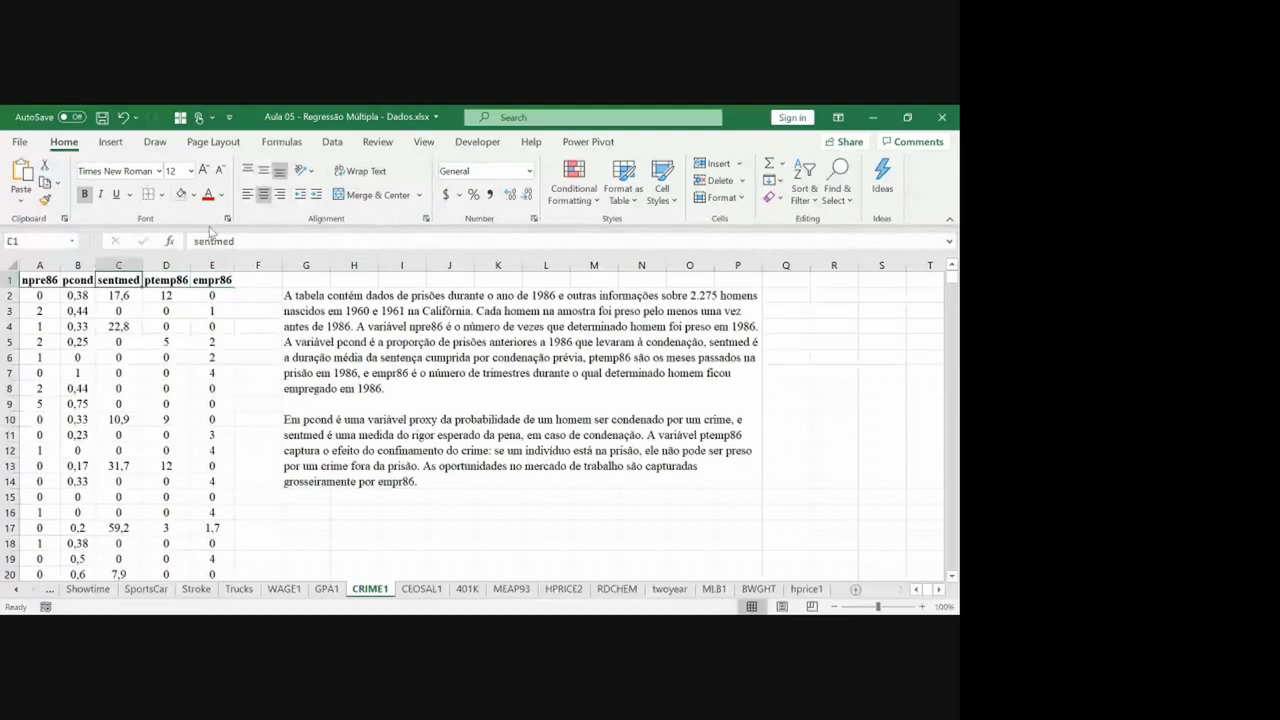
left_click(207, 194)
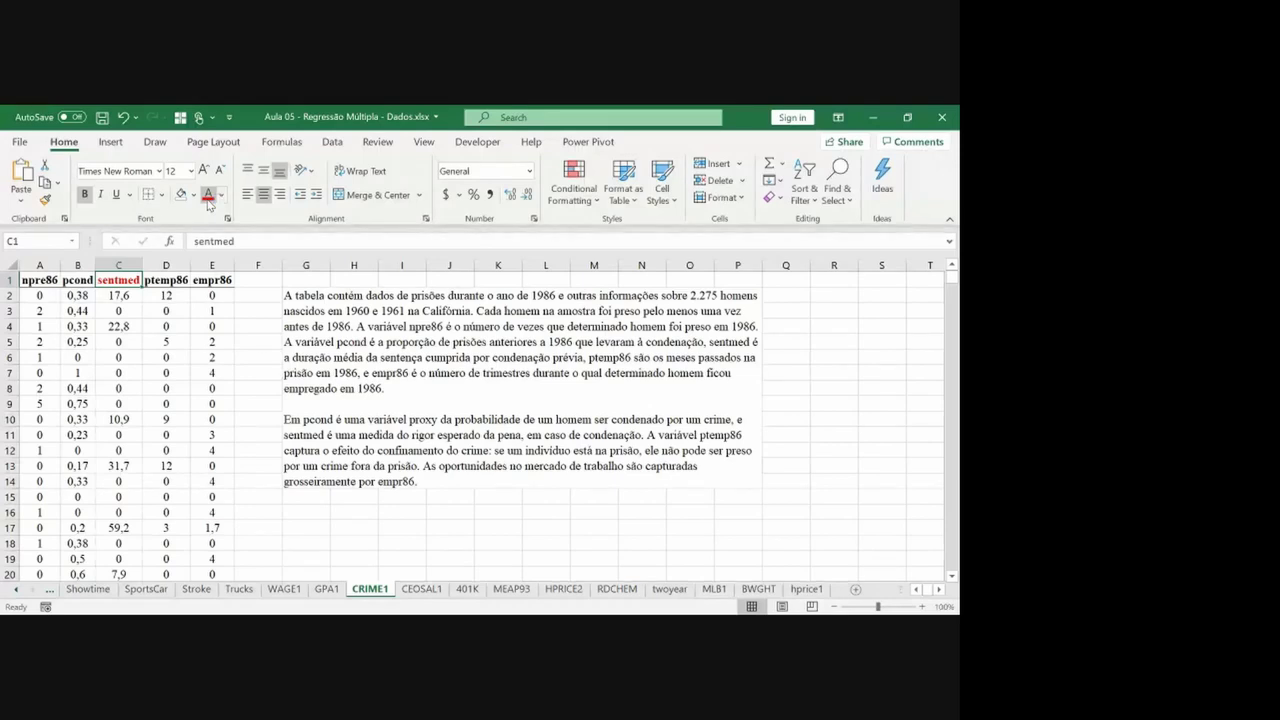
Insert a blank column between the sentmed and ptemp86 columns.
left_click(155, 264)
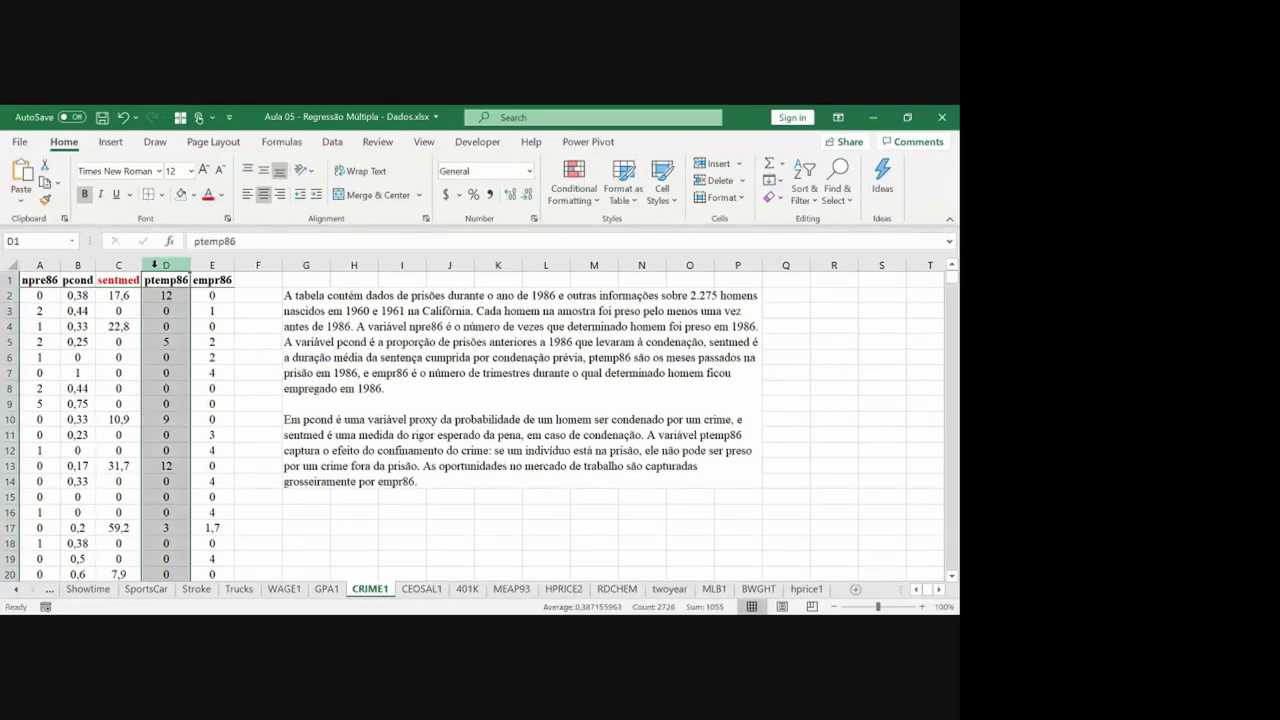
left_click(110, 280)
left_click(158, 263)
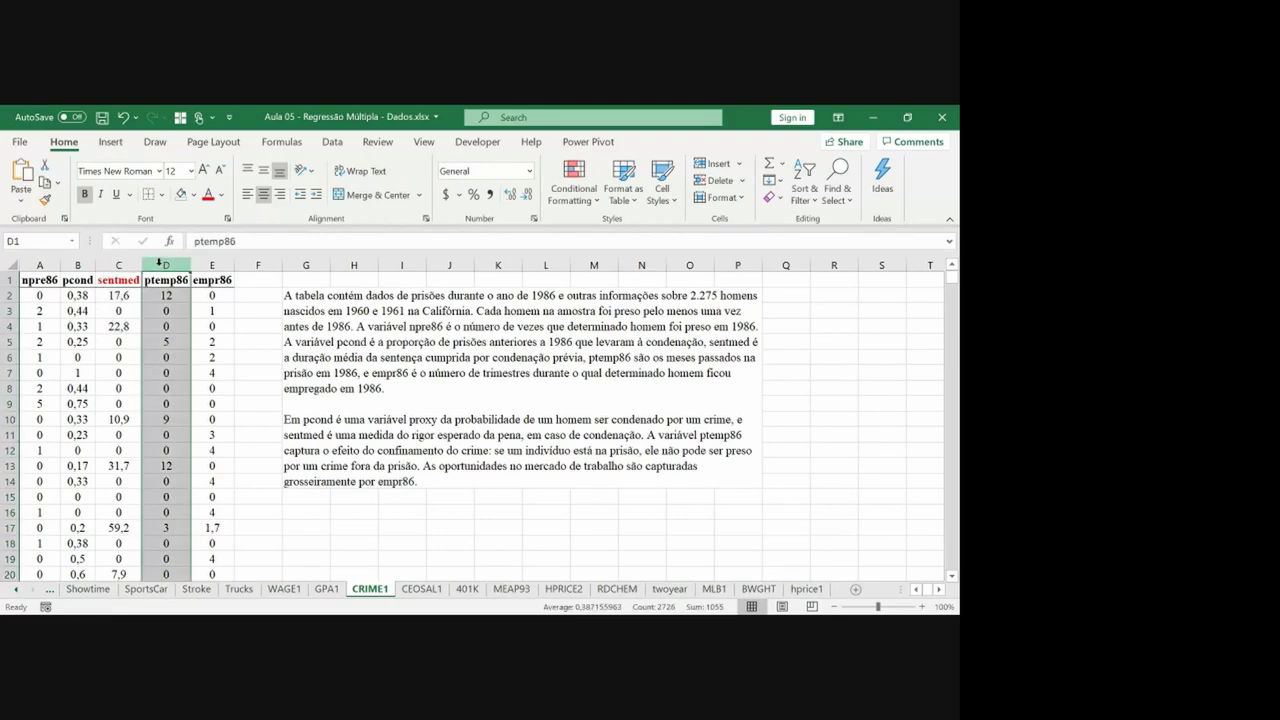
left_click(159, 263)
key("ctrl+shift+plus")
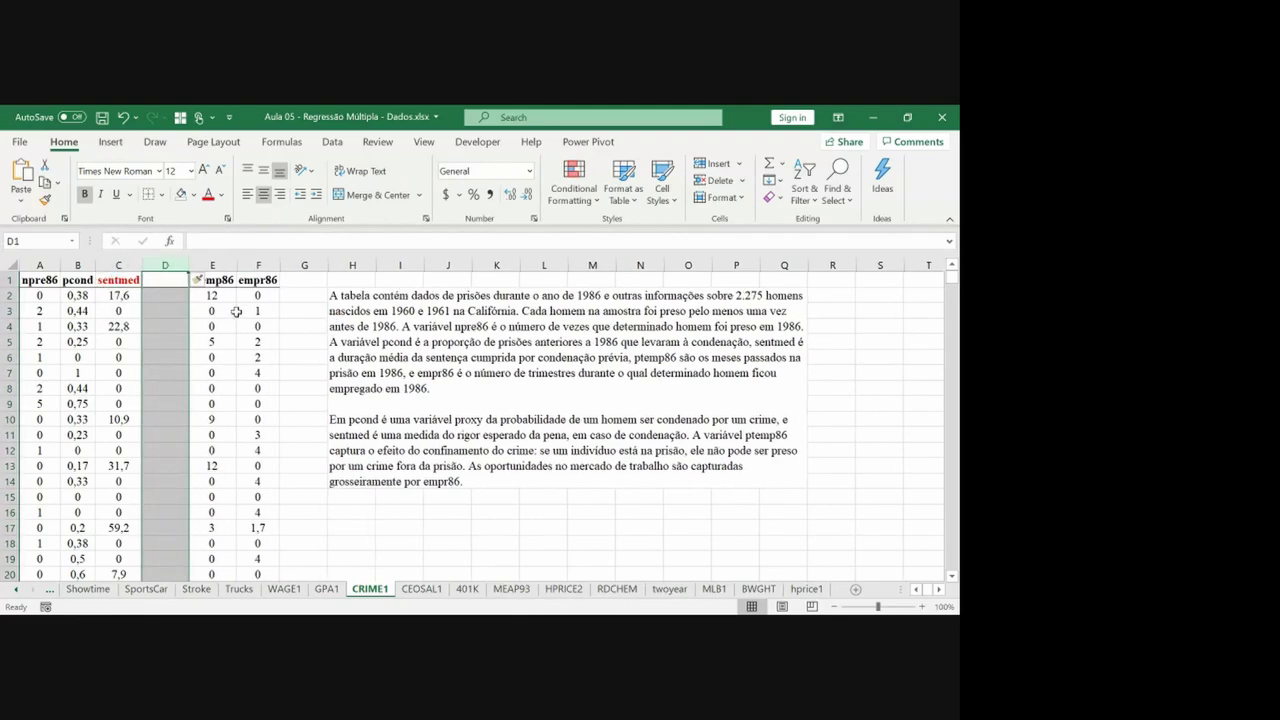
Place a copy of the pcond column in the empty column D, keeping the original in column B.
left_click(82, 265)
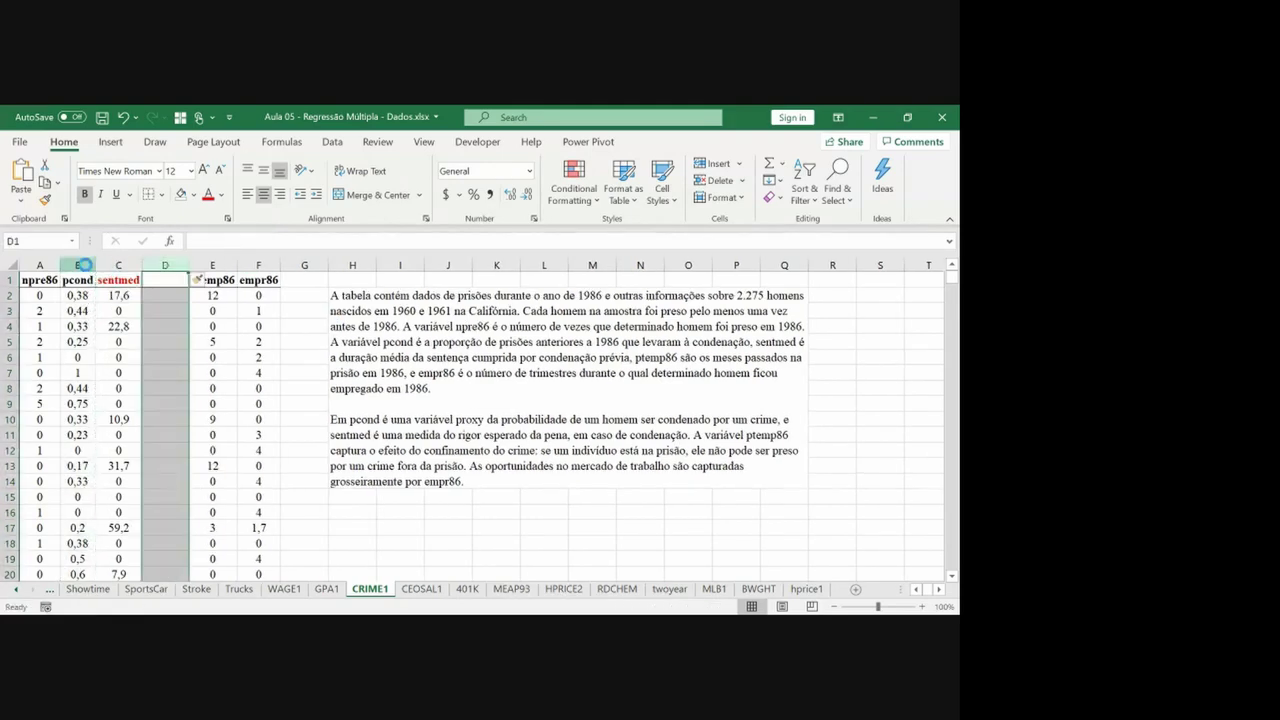
left_click_drag(82, 265, 176, 292)
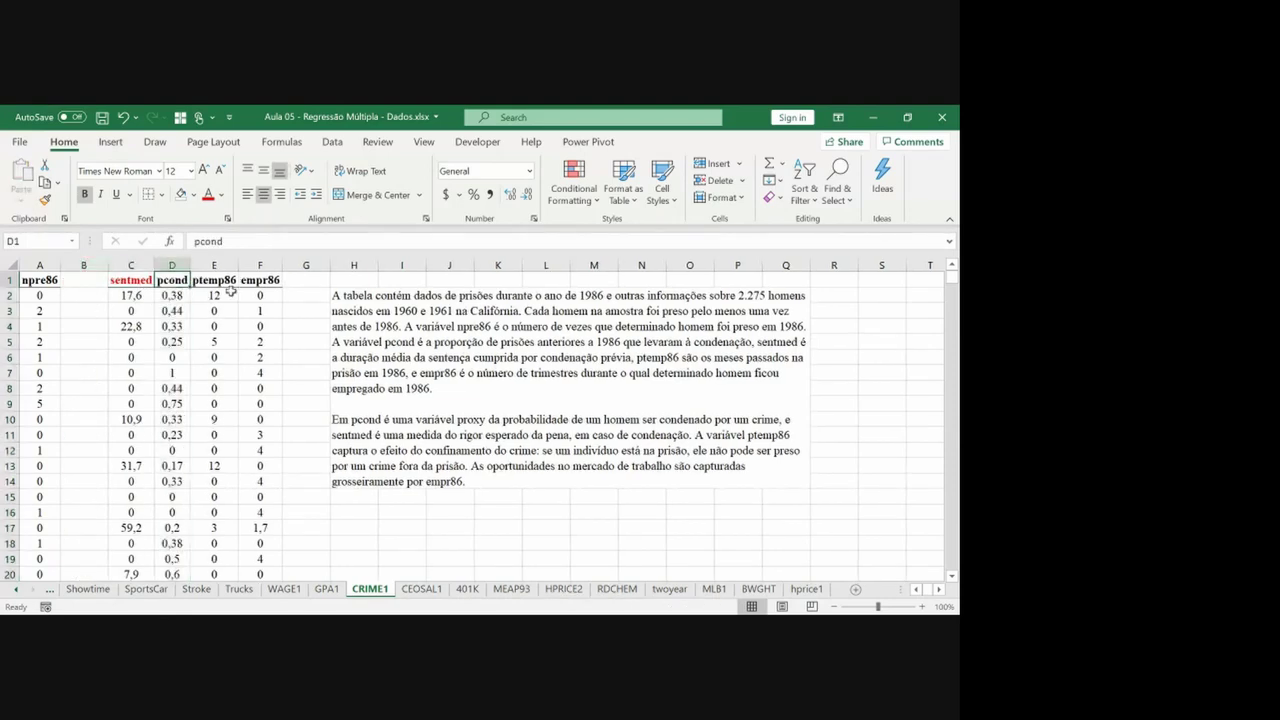
key("ctrl+z")
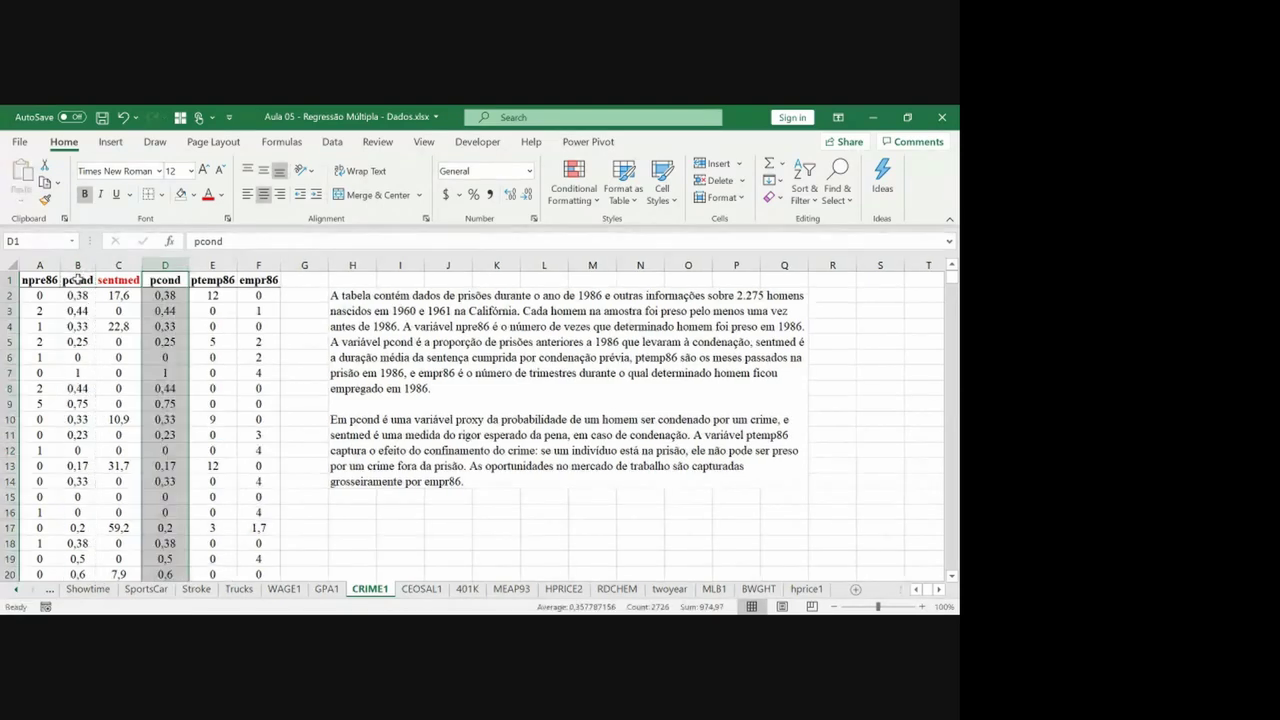
left_click(80, 279)
key("ctrl+shift+Down")
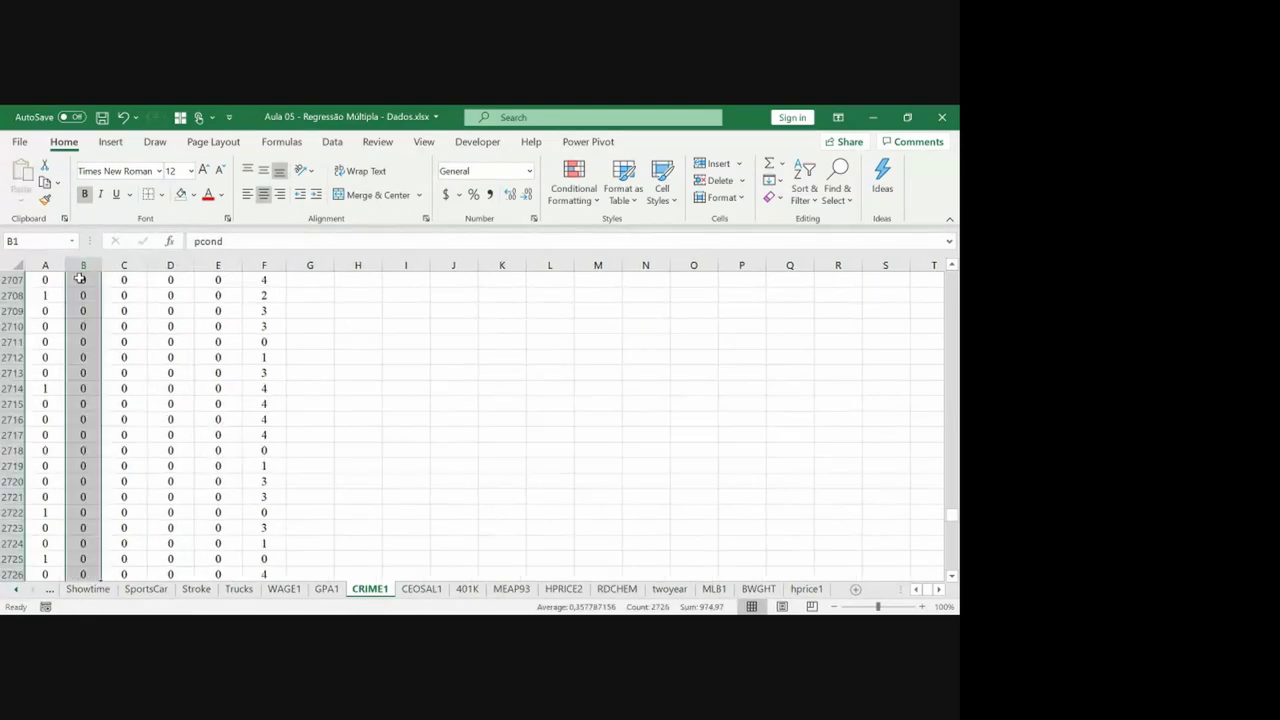
key("ctrl+Up")
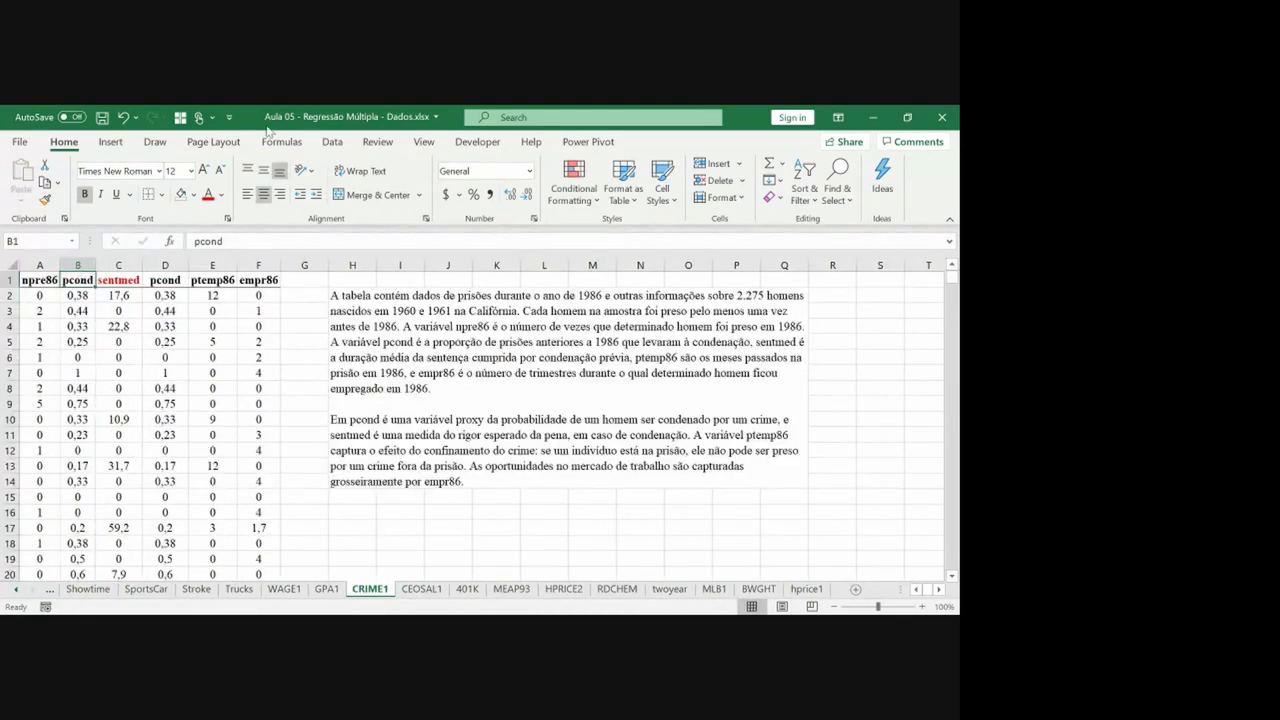
Start a Regression analysis and set its Y range to the npre86 data in $A$1:$A$2726, header included.
left_click(334, 142)
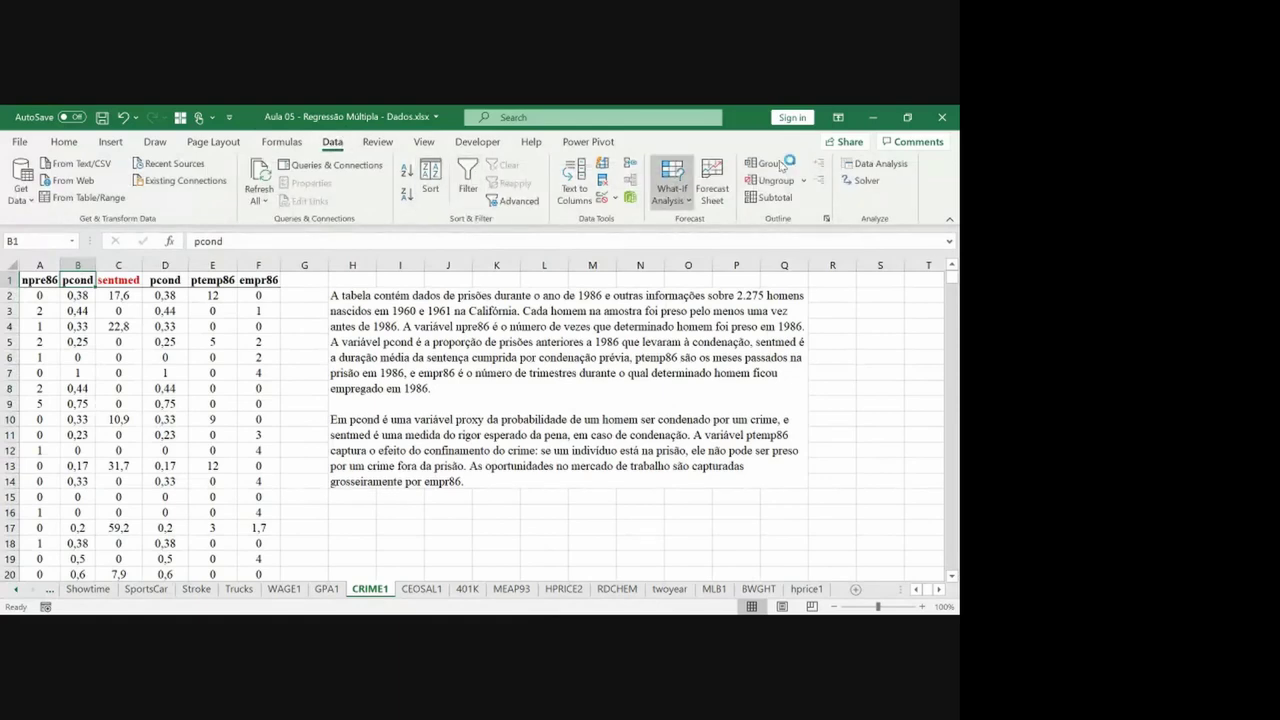
left_click(878, 165)
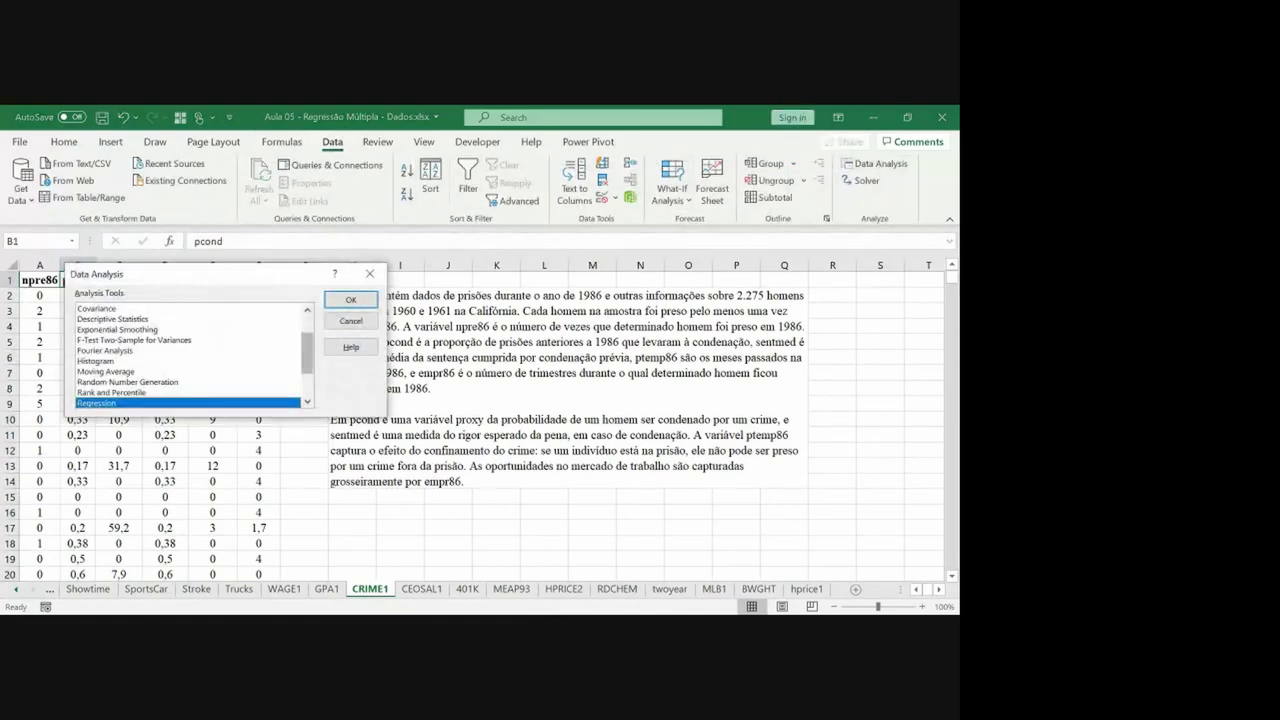
key("Return")
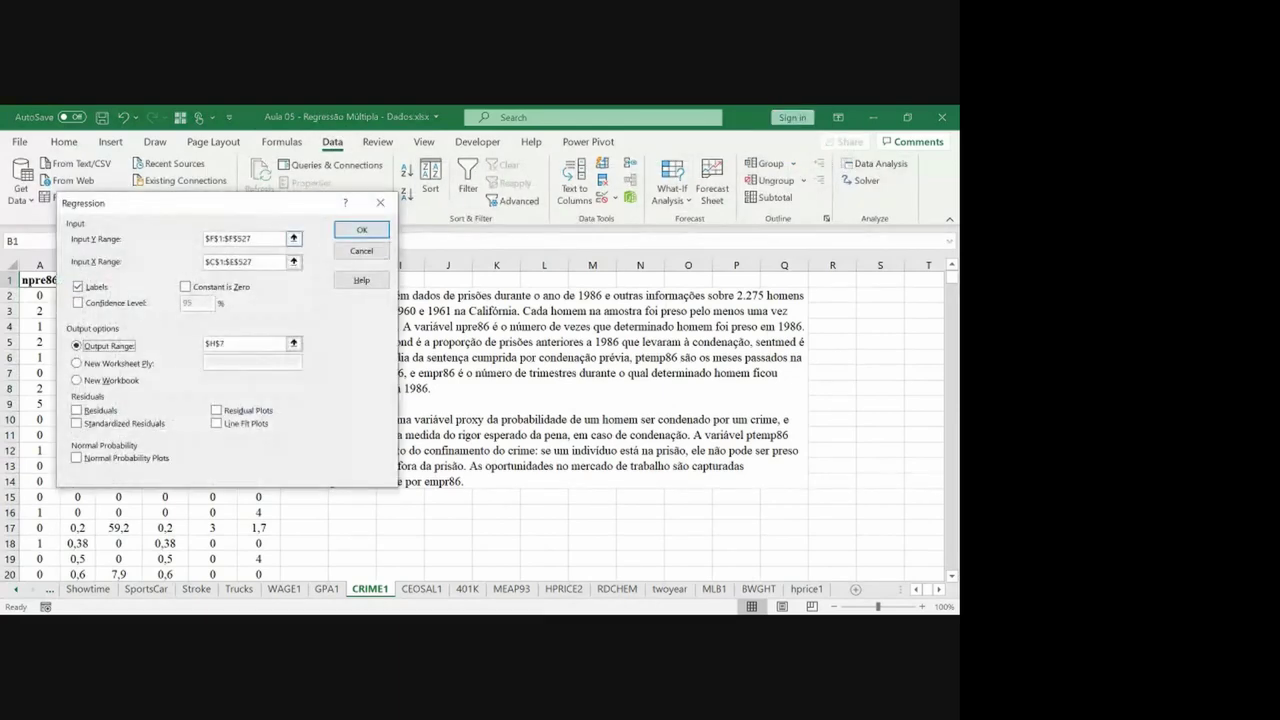
left_click(294, 238)
left_click(33, 281)
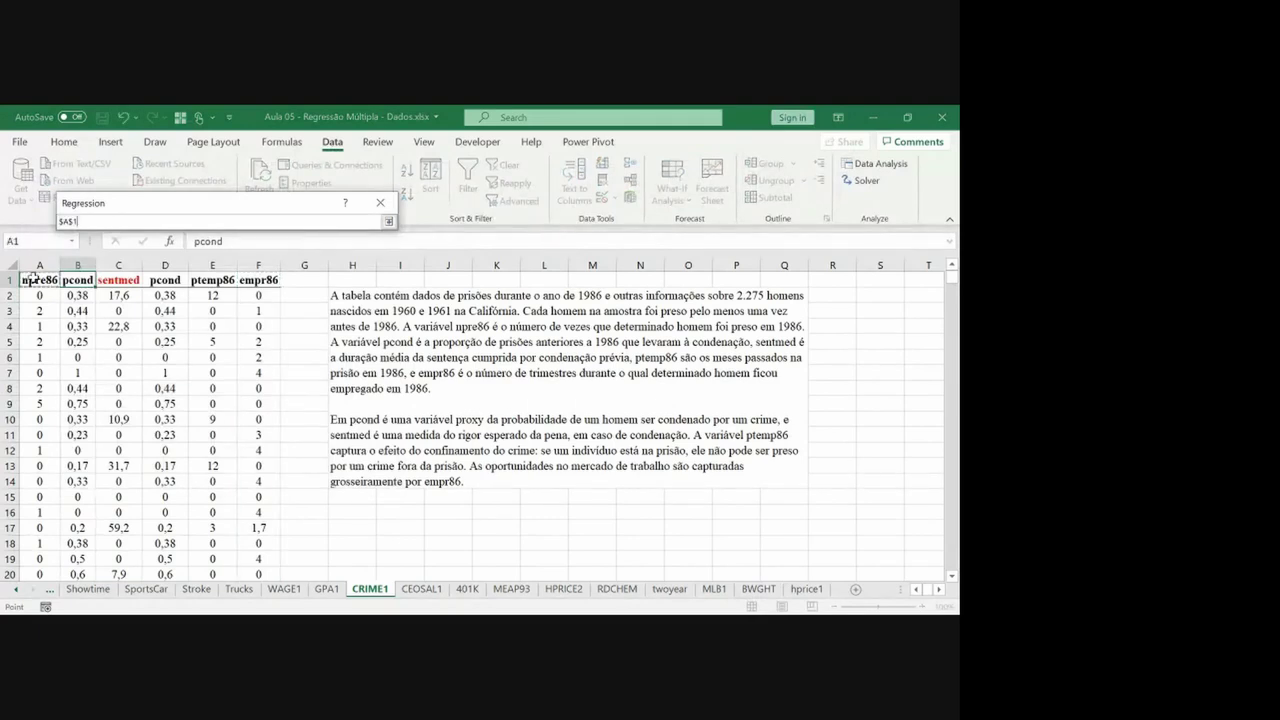
key("ctrl+shift+Down")
key("Return")
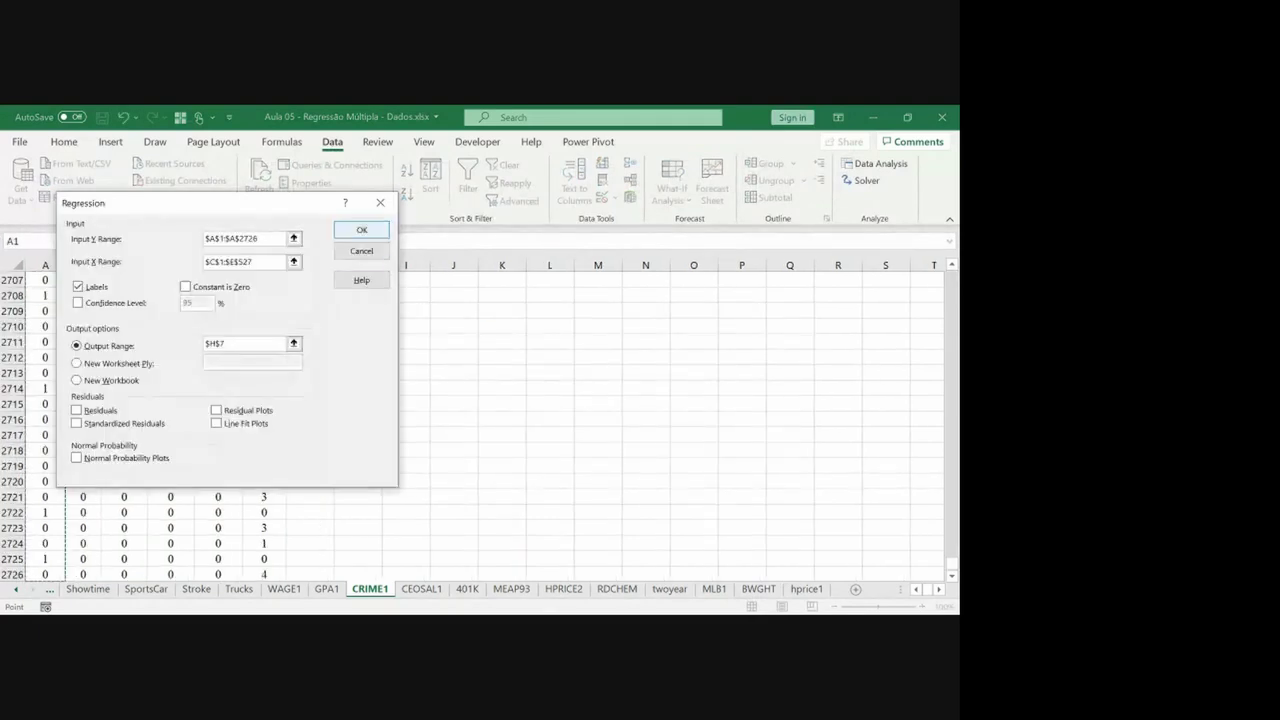
Set the regression's X range to the adjacent pcond, ptemp86 and empr86 columns, $D$1:$F$2726.
left_click(294, 261)
left_click(167, 280)
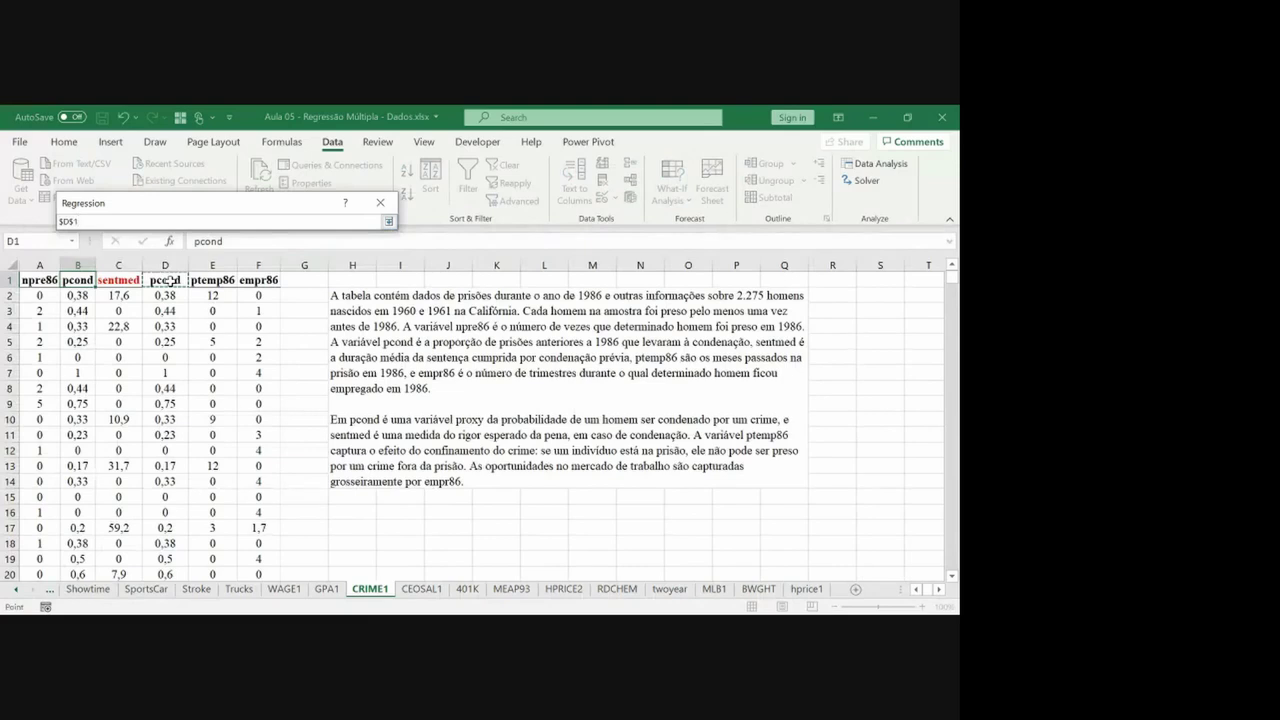
key("shift+Right")
key("shift+Right")
key("ctrl+shift+Down")
key("Return")
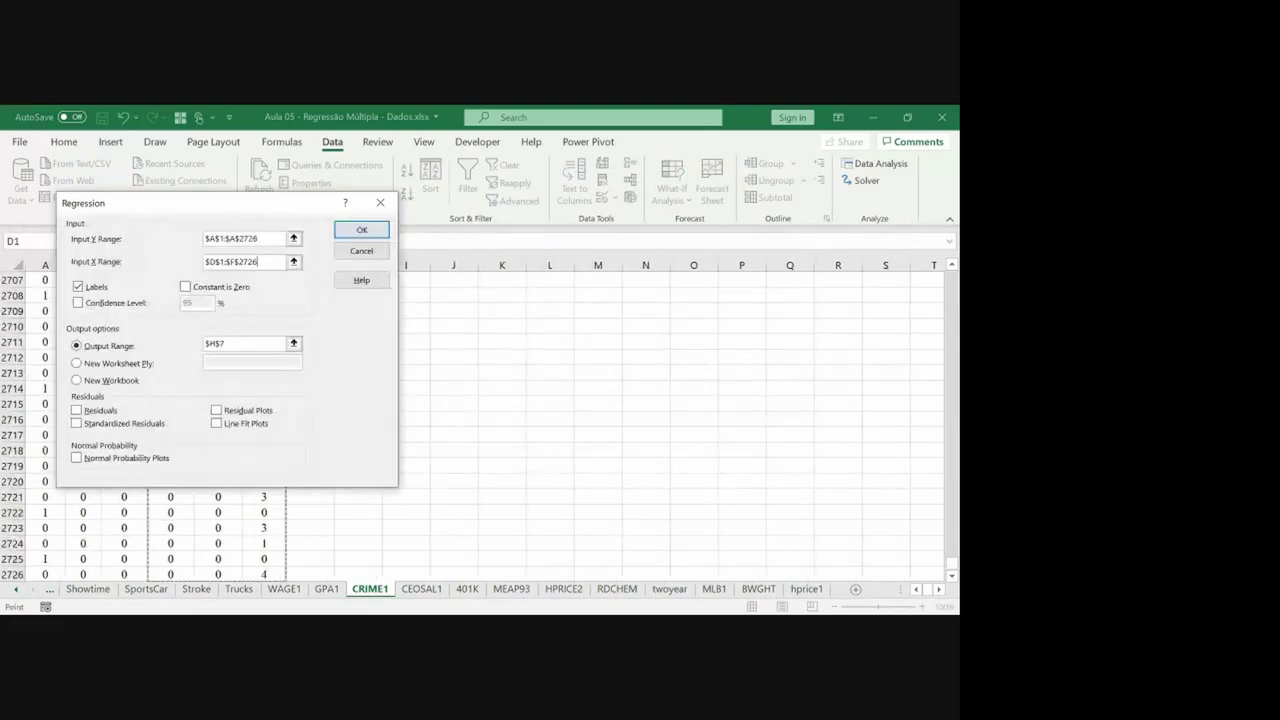
Set the regression's output range to $H$16 below the data description and run the analysis.
left_click(293, 343)
left_click(365, 497)
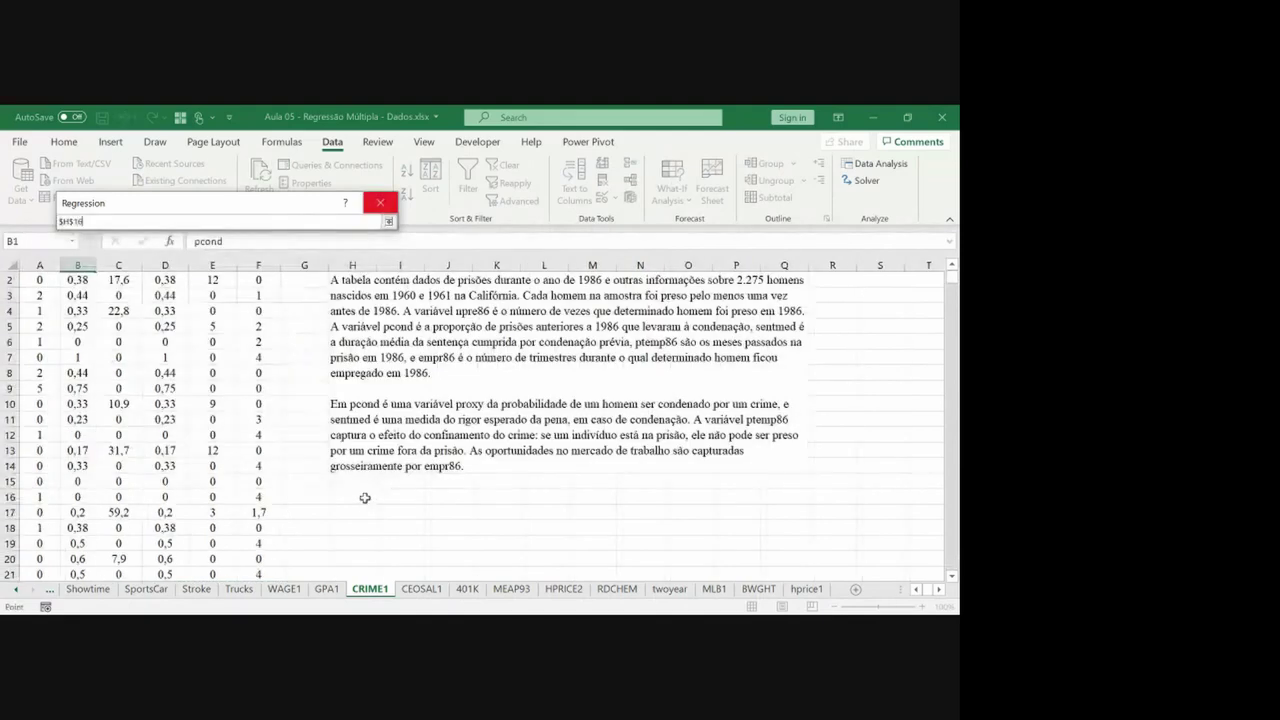
key("Return")
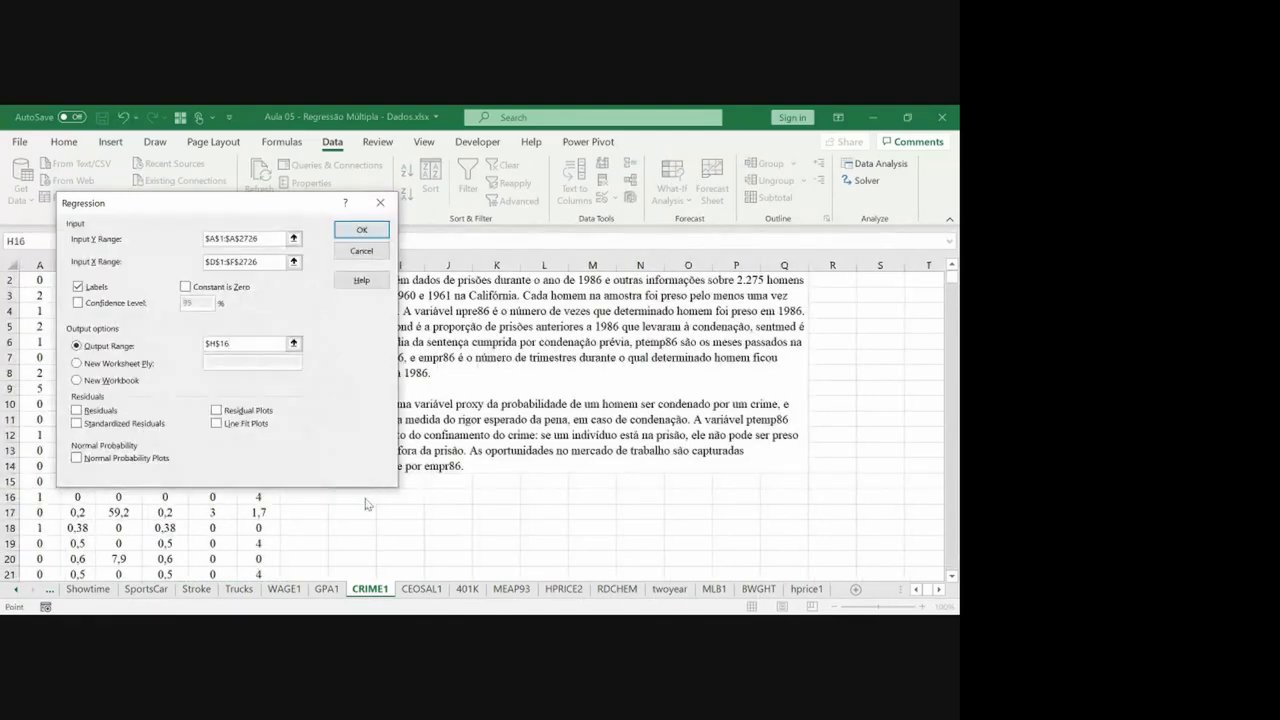
key("Return")
Examine the CRIME1 regression output from the summary statistics down to the ANOVA and coefficients tables.
key("Down")
key("Down")
key("Down")
key("Down")
key("Down")
key("Down")
key("Down")
key("Down")
key("Down")
key("Down")
key("Down")
key("Down")
key("Down")
key("Down")
key("Down")
key("Down")
key("Down")
key("Down")
key("Down")
key("Down")
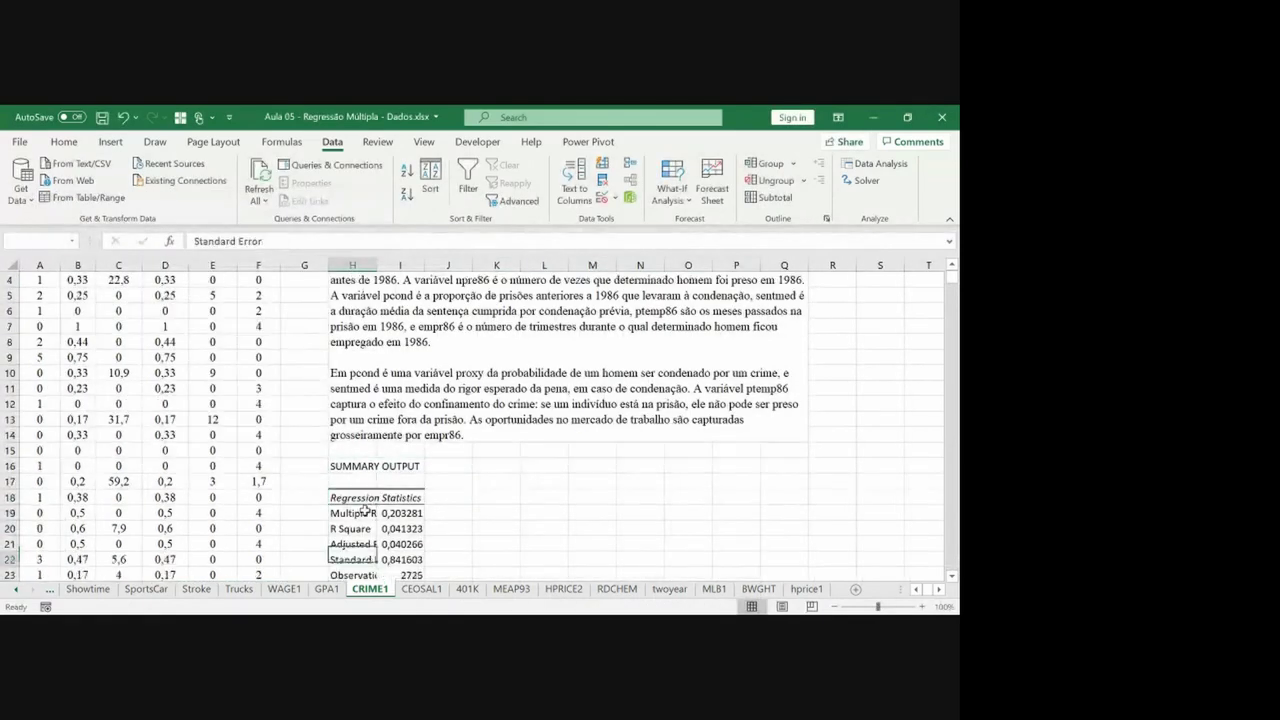
scroll(365, 508, "down", 1)
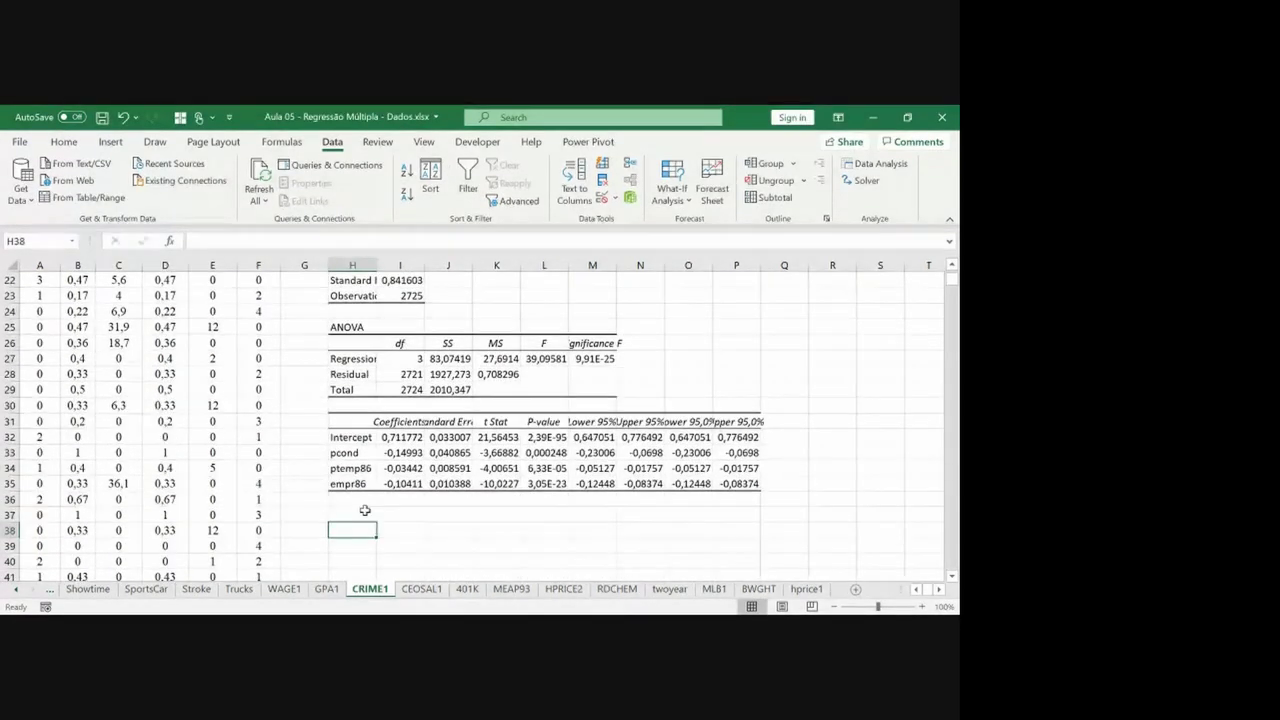
Highlight the R Square value of the CRIME1 regression in I20 with a yellow fill.
left_click(418, 326)
key("Up")
key("Up")
key("Up")
key("Up")
key("Up")
key("Up")
key("Up")
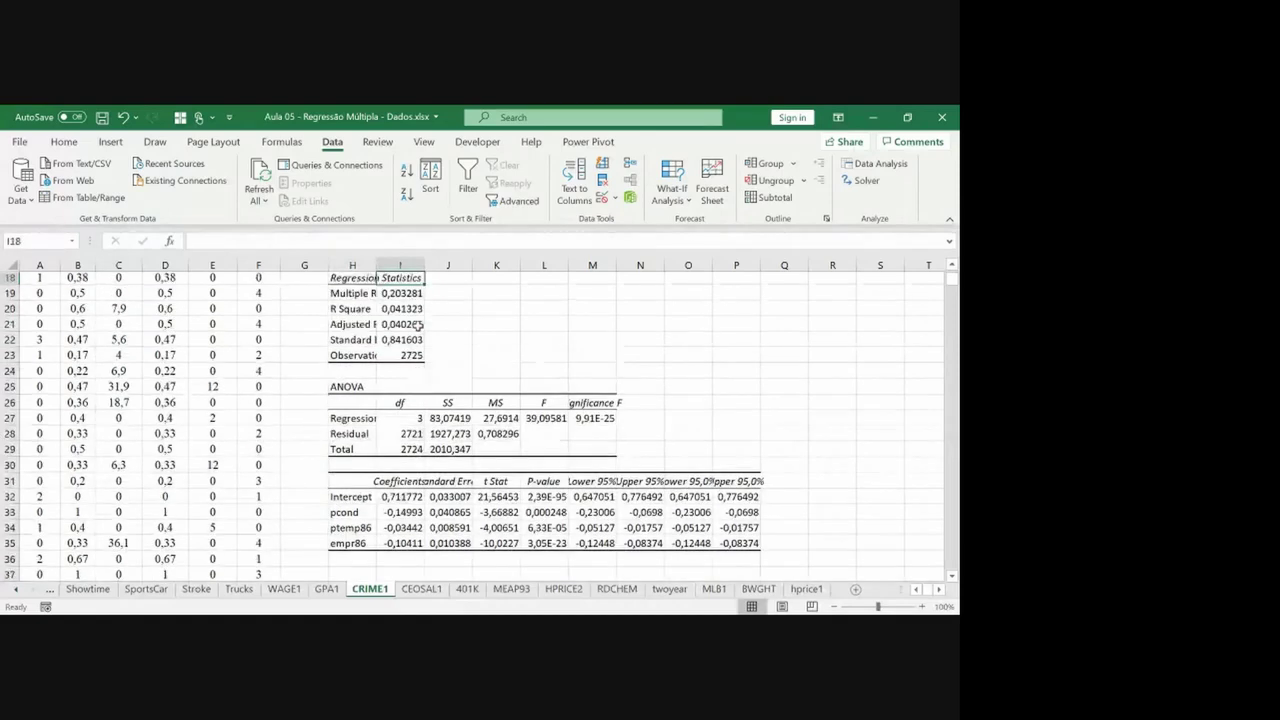
scroll(418, 326, "up", 1)
left_click(418, 326)
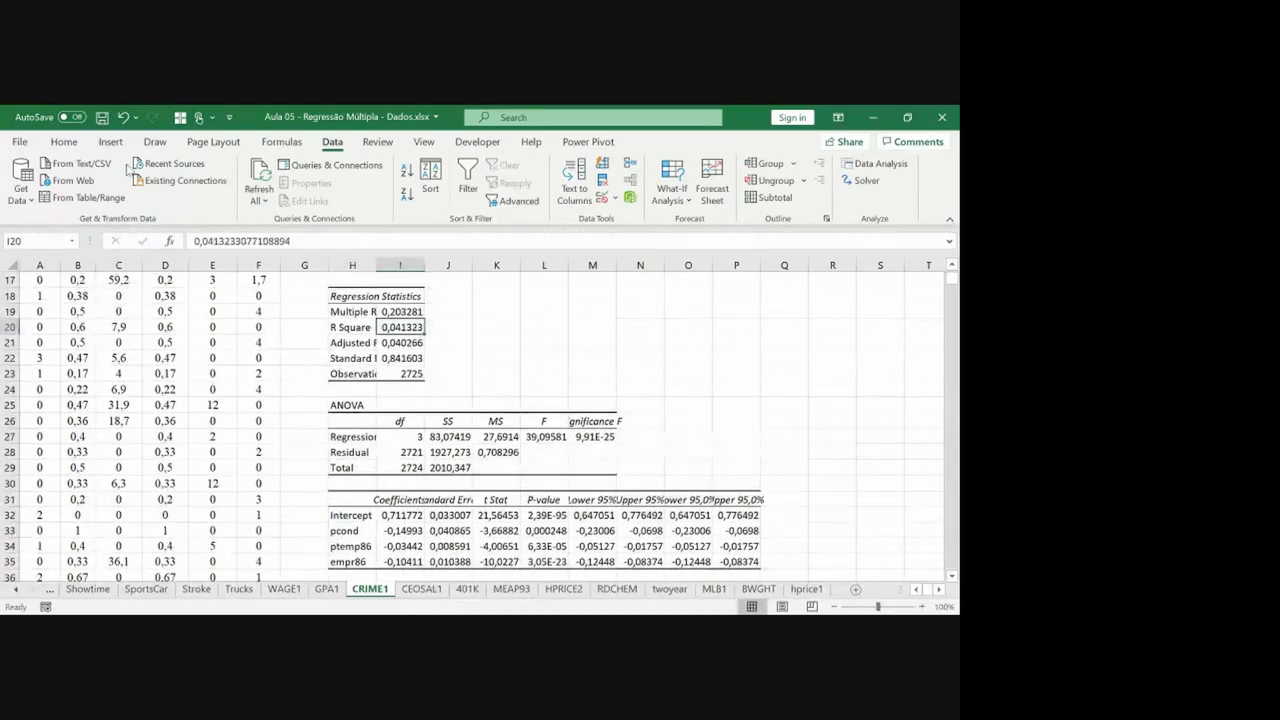
left_click(63, 142)
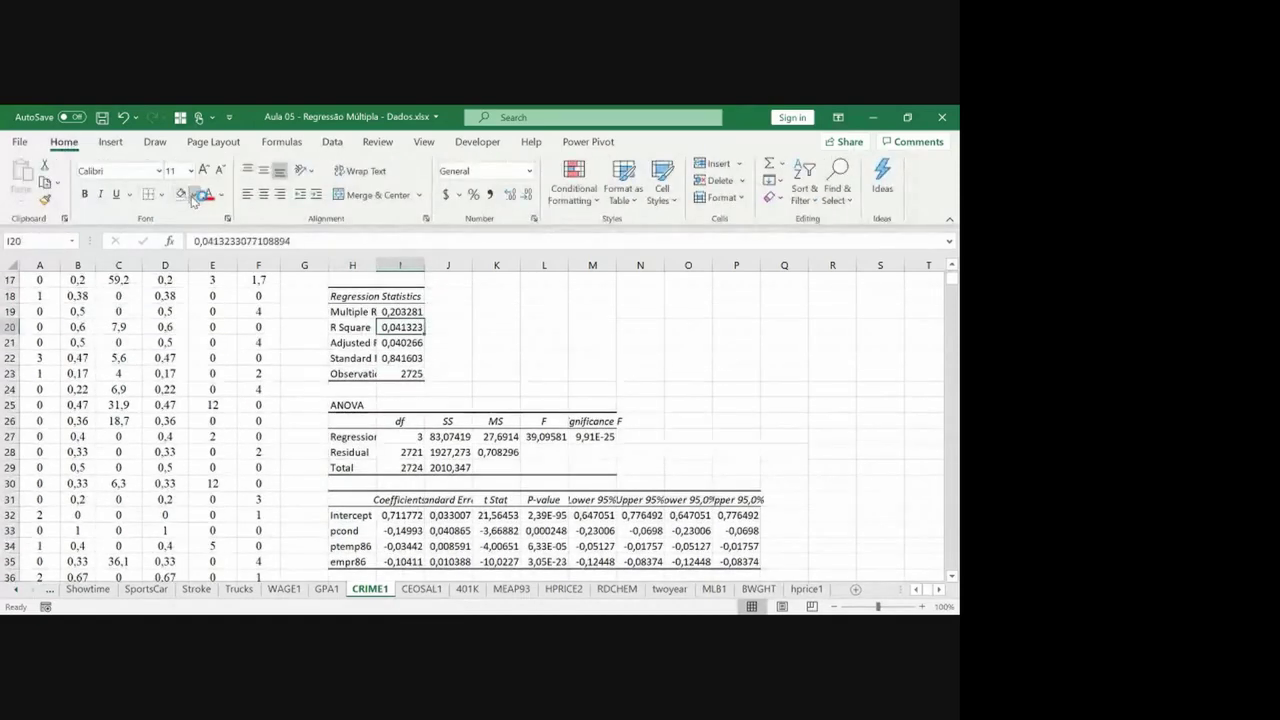
left_click(194, 197)
left_click(217, 330)
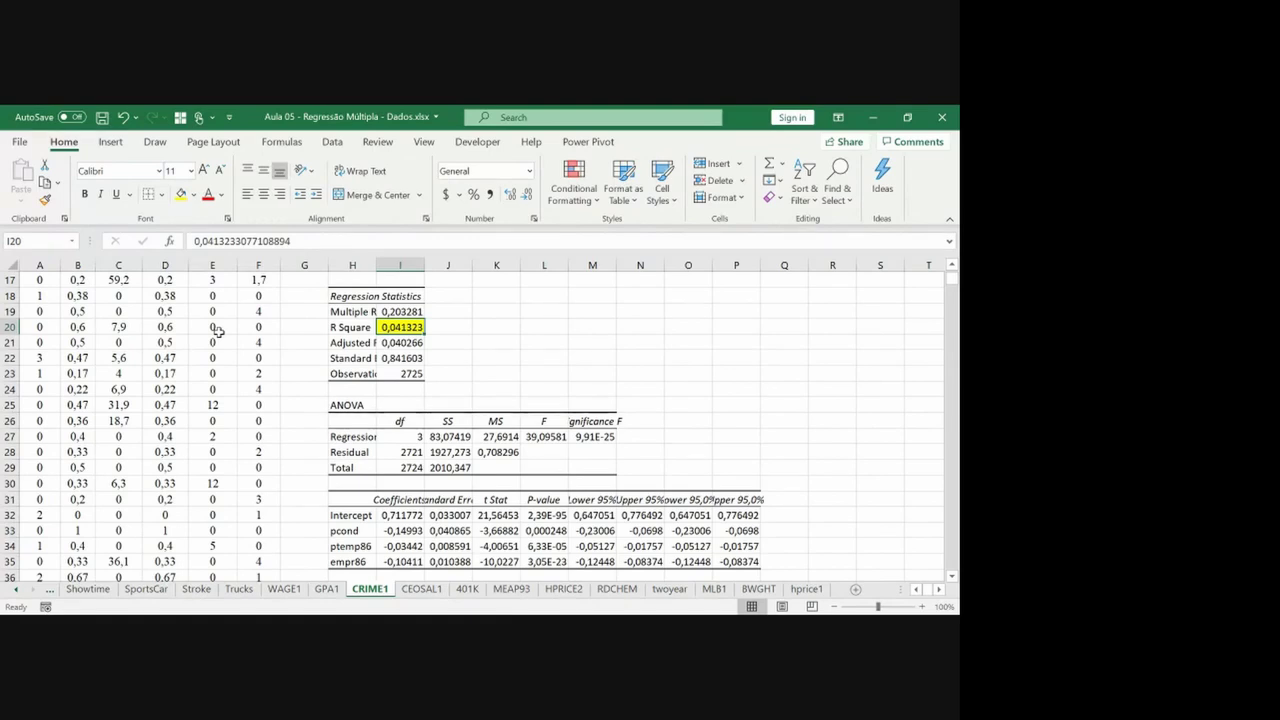
Highlight the pcond coefficient in I33 with a yellow fill.
key("Down")
key("Down")
key("Down")
key("Down")
key("Down")
key("Down")
key("Down")
key("Down")
key("Down")
key("Down")
key("Down")
key("Down")
key("Down")
key("Down")
key("Down")
key("Down")
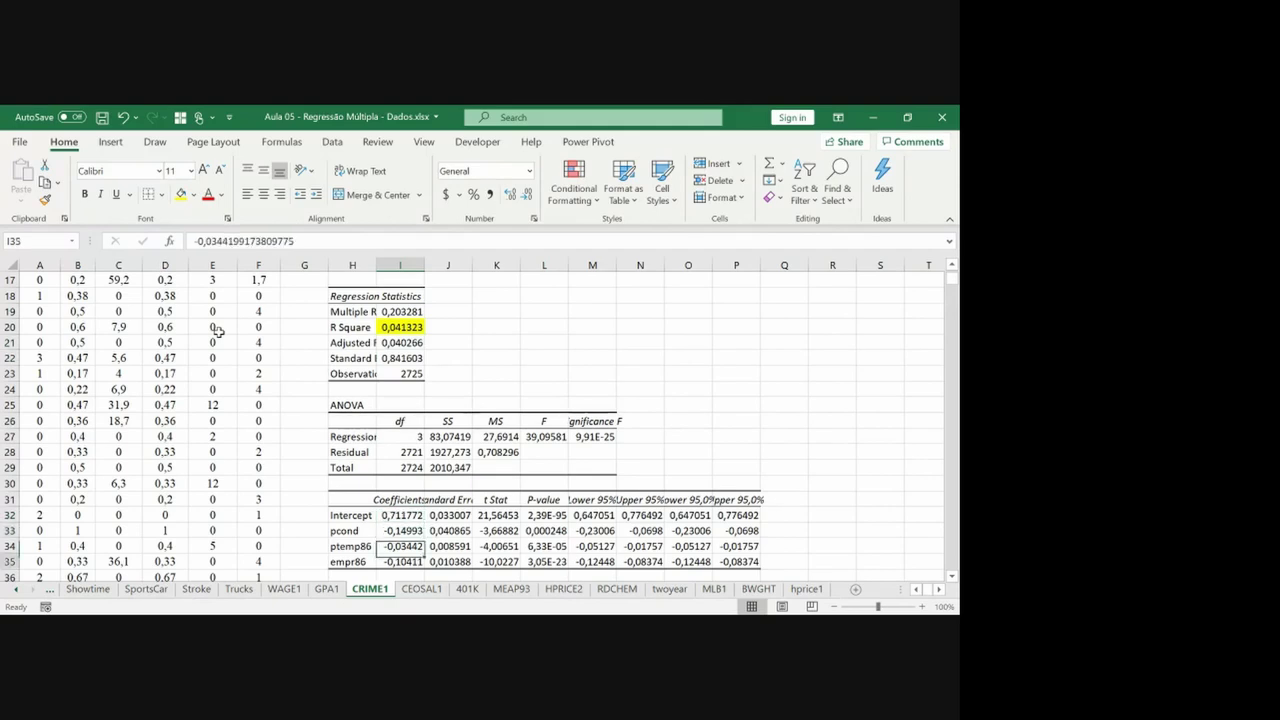
key("Up")
key("Up")
key("Up")
key("Left")
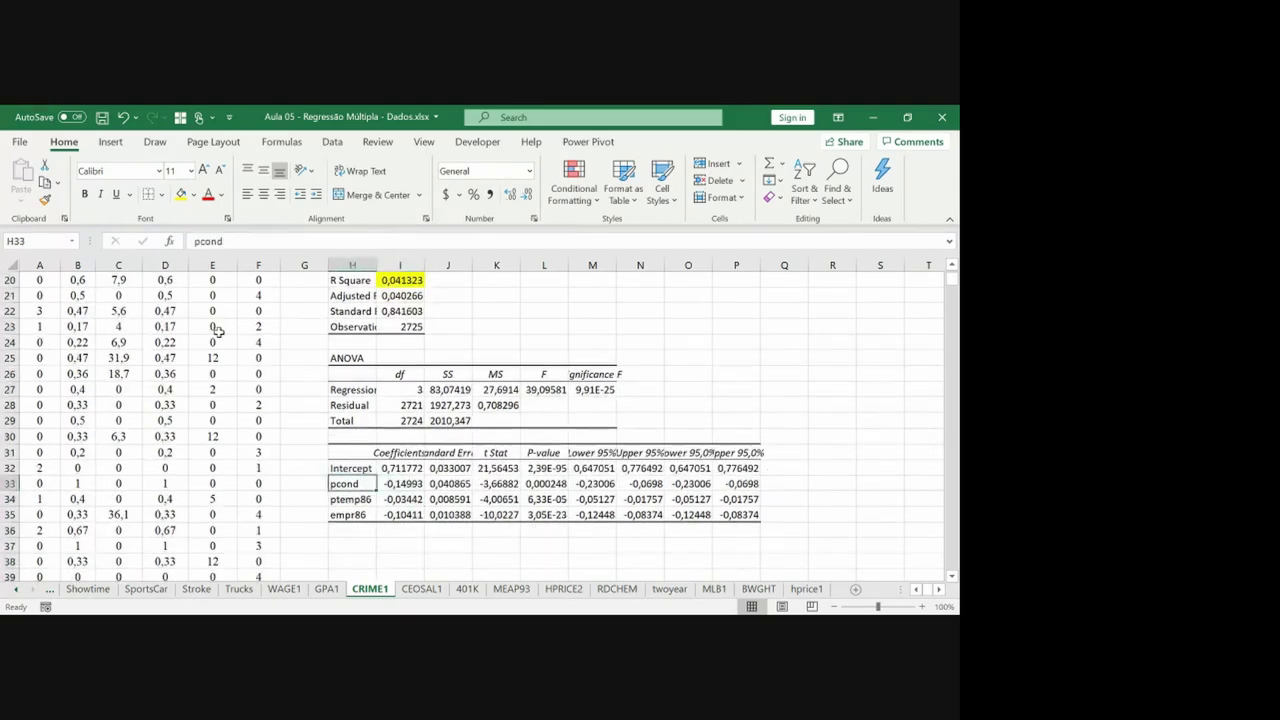
key("Right")
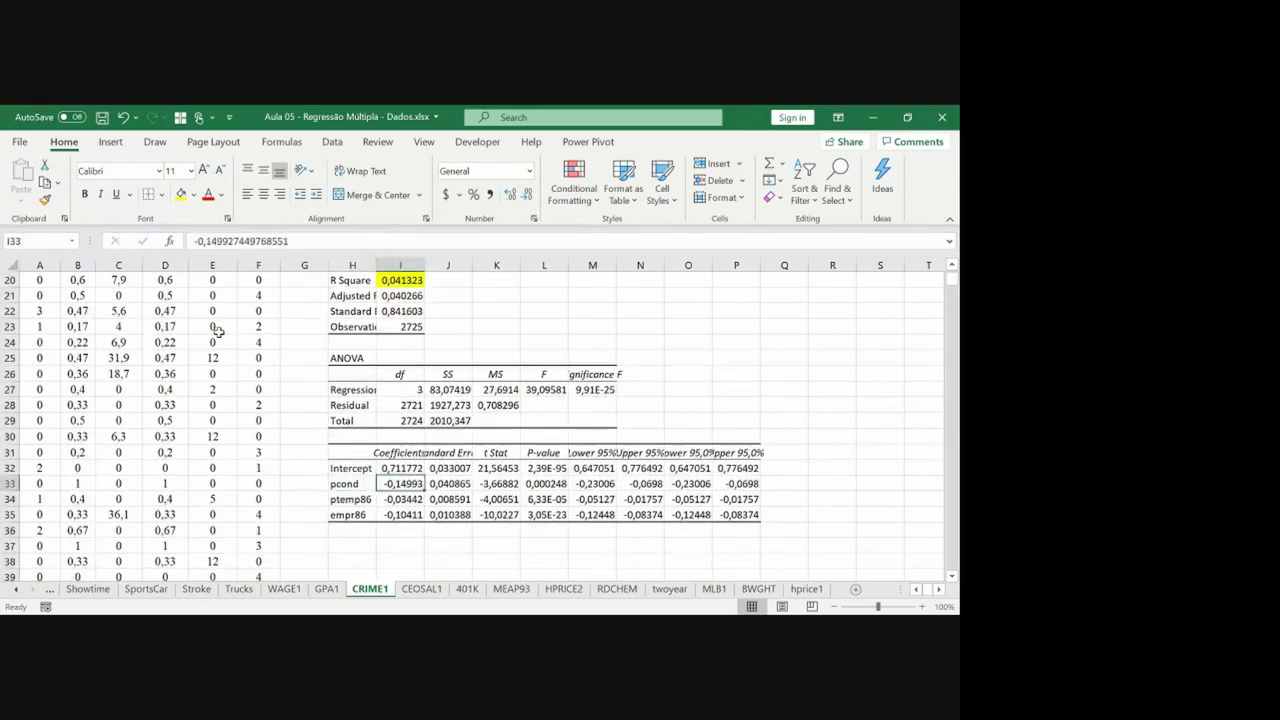
left_click(182, 196)
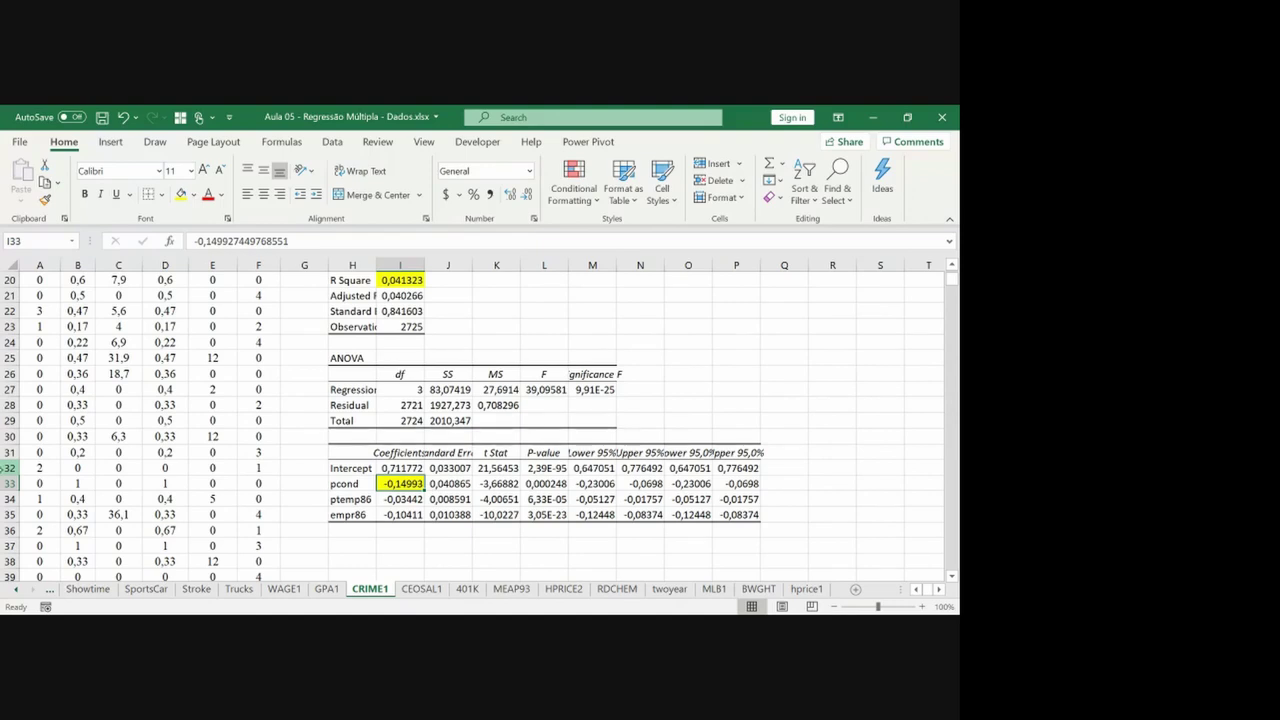
Highlight the ptemp86 coefficient in I34 with a yellow fill.
key("ctrl+c")
left_click_drag(362, 476, 358, 475)
key("Down")
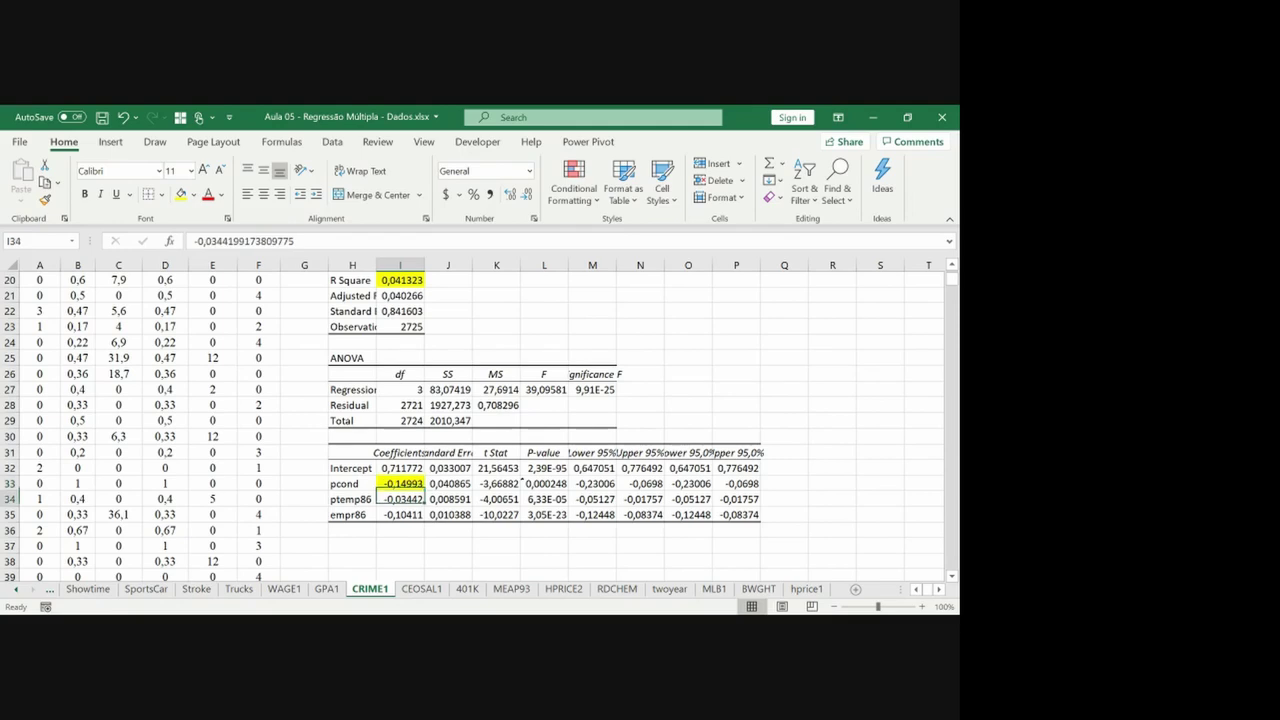
left_click(182, 194)
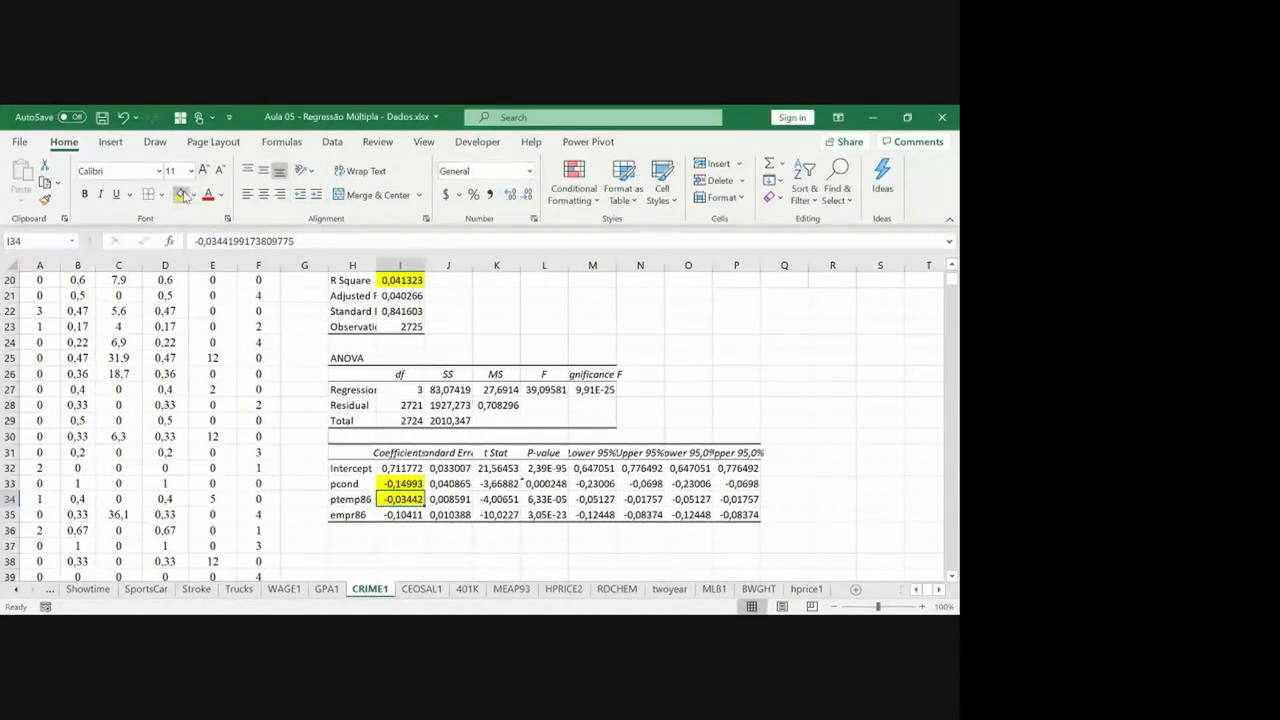
Highlight the empr86 coefficient in I35 with a yellow fill.
key("Up")
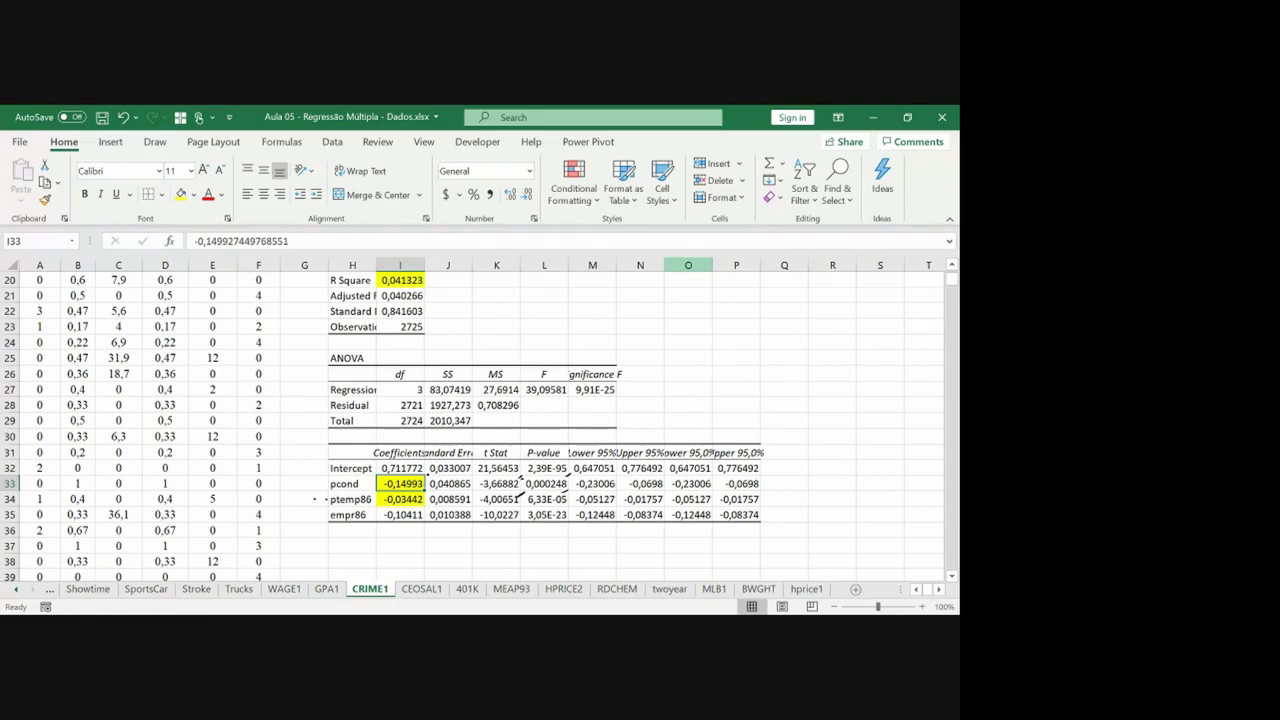
left_click(505, 576)
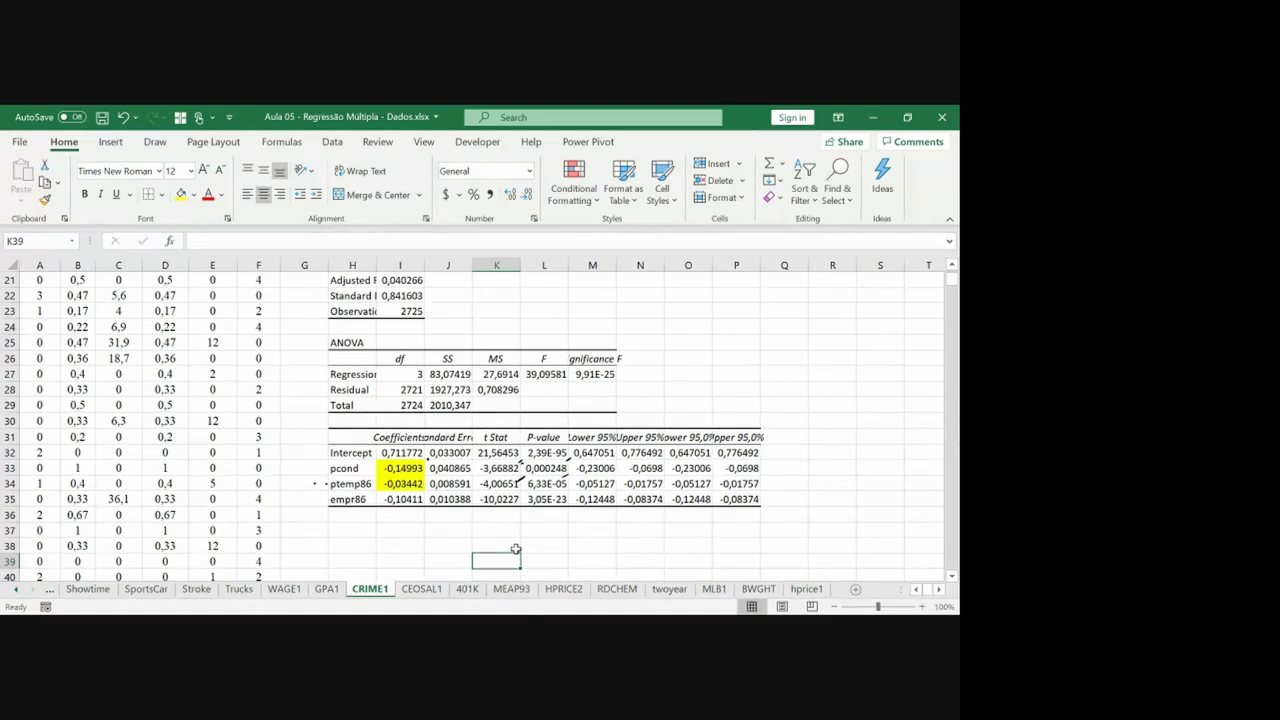
key("Left")
key("Left")
key("Left")
key("Up")
key("Up")
key("Up")
key("Up")
key("Right")
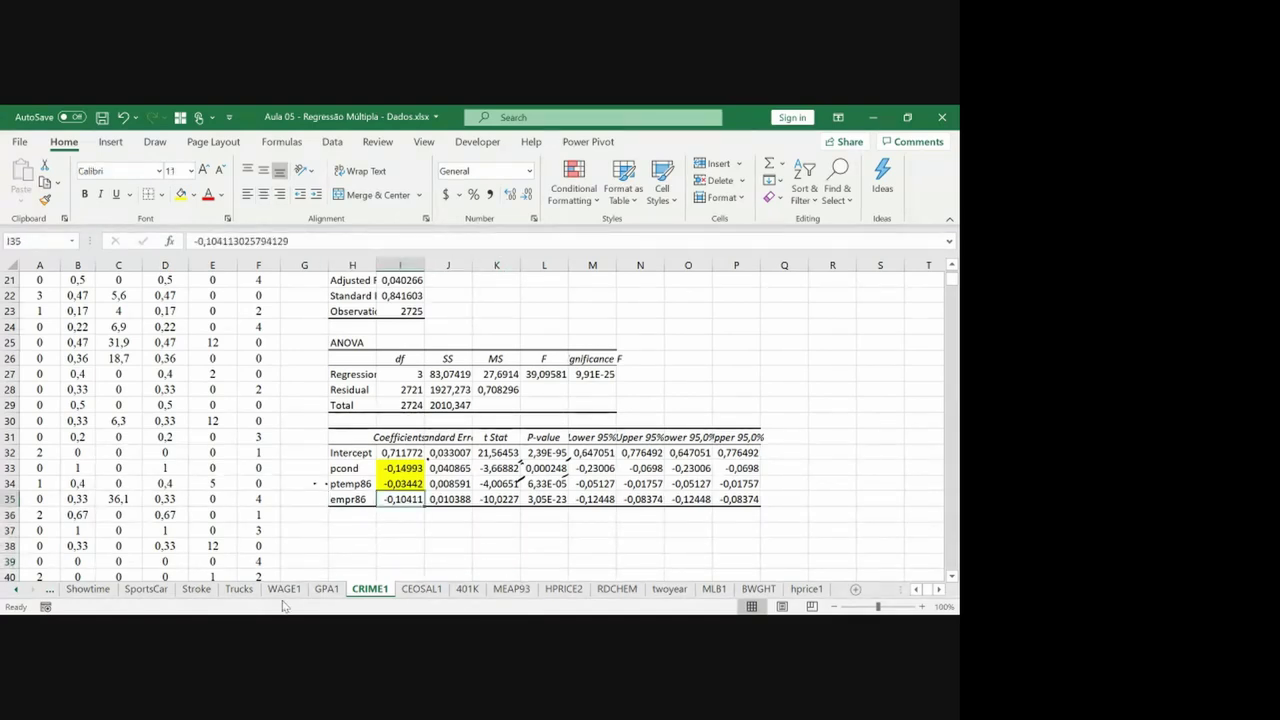
left_click(181, 195)
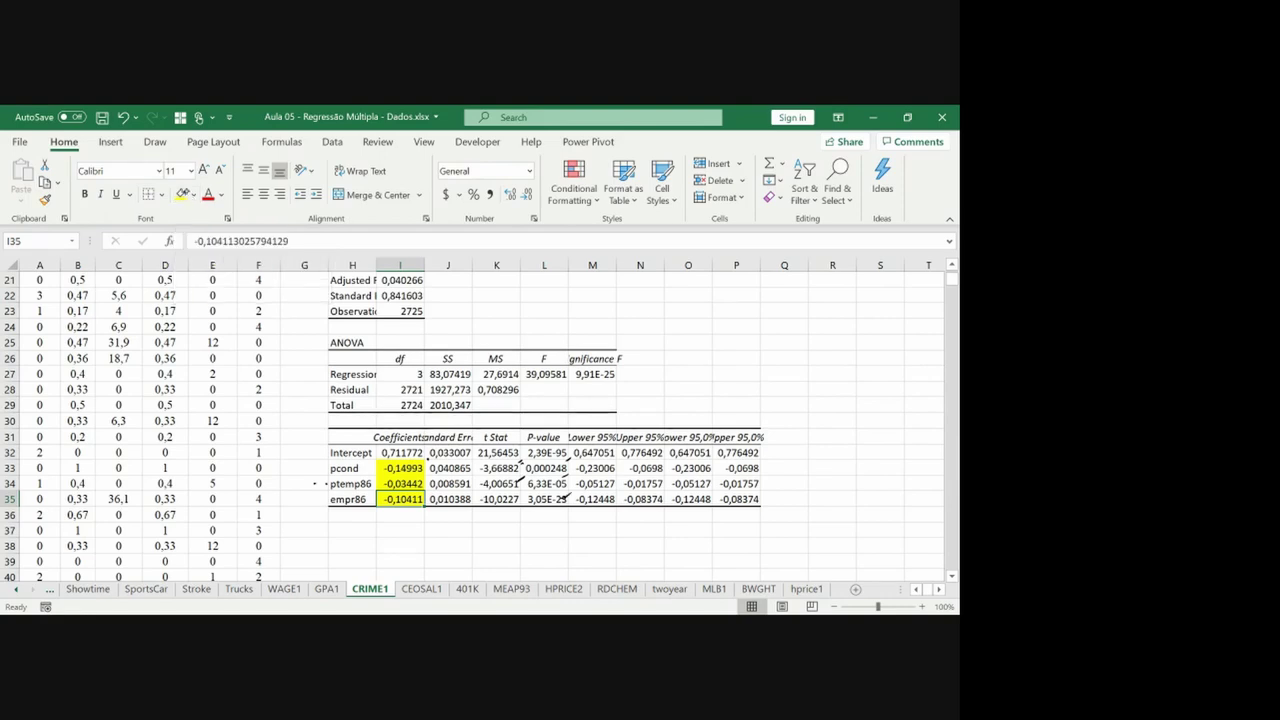
Circle the coefficients' Lower 95% and Upper 95% bounds in ink and return to the data description above the output.
mouse_move(622, 422)
left_mouse_down()
mouse_move(612, 530)
mouse_move(640, 420)
left_mouse_up()
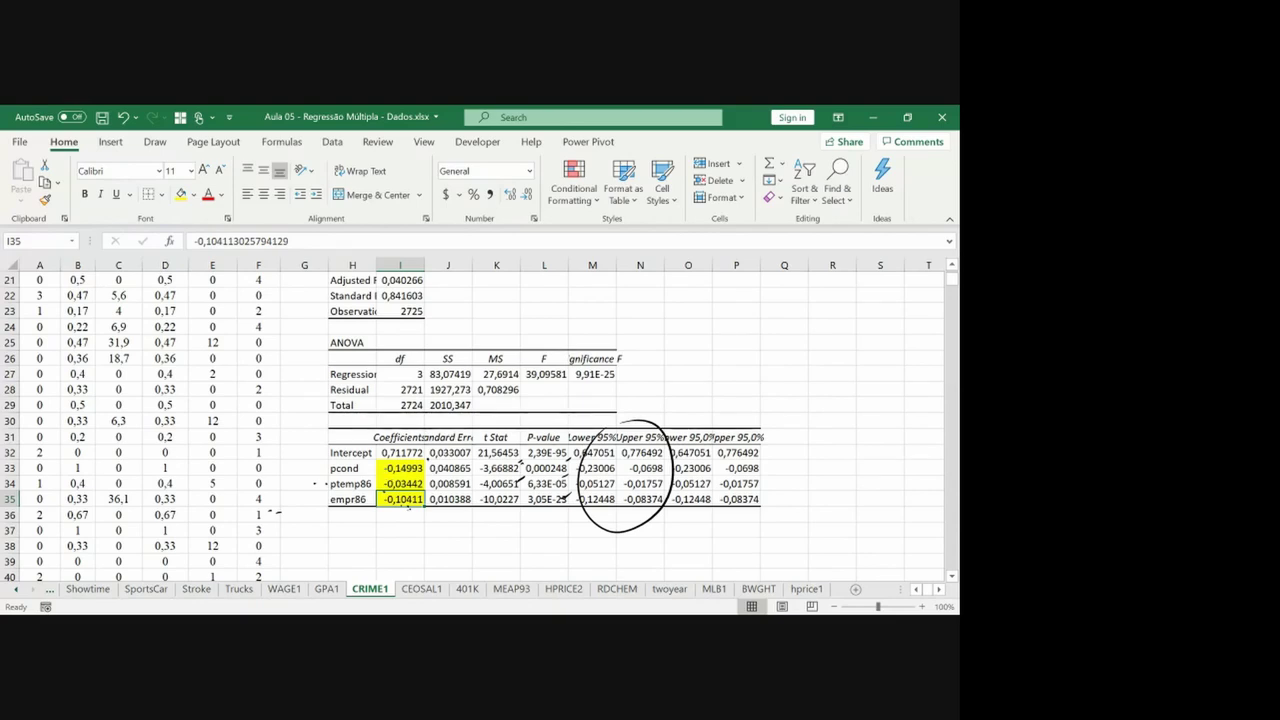
left_click(305, 327)
key("ctrl+Up")
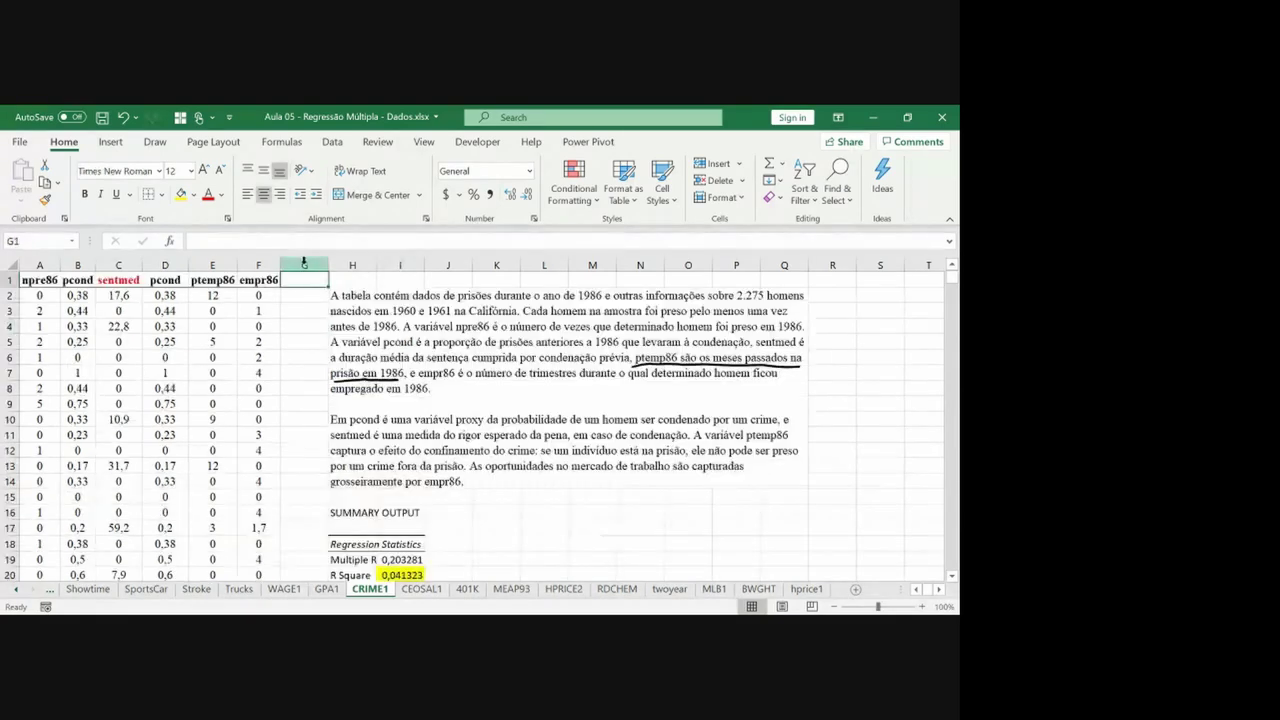
left_click(145, 283)
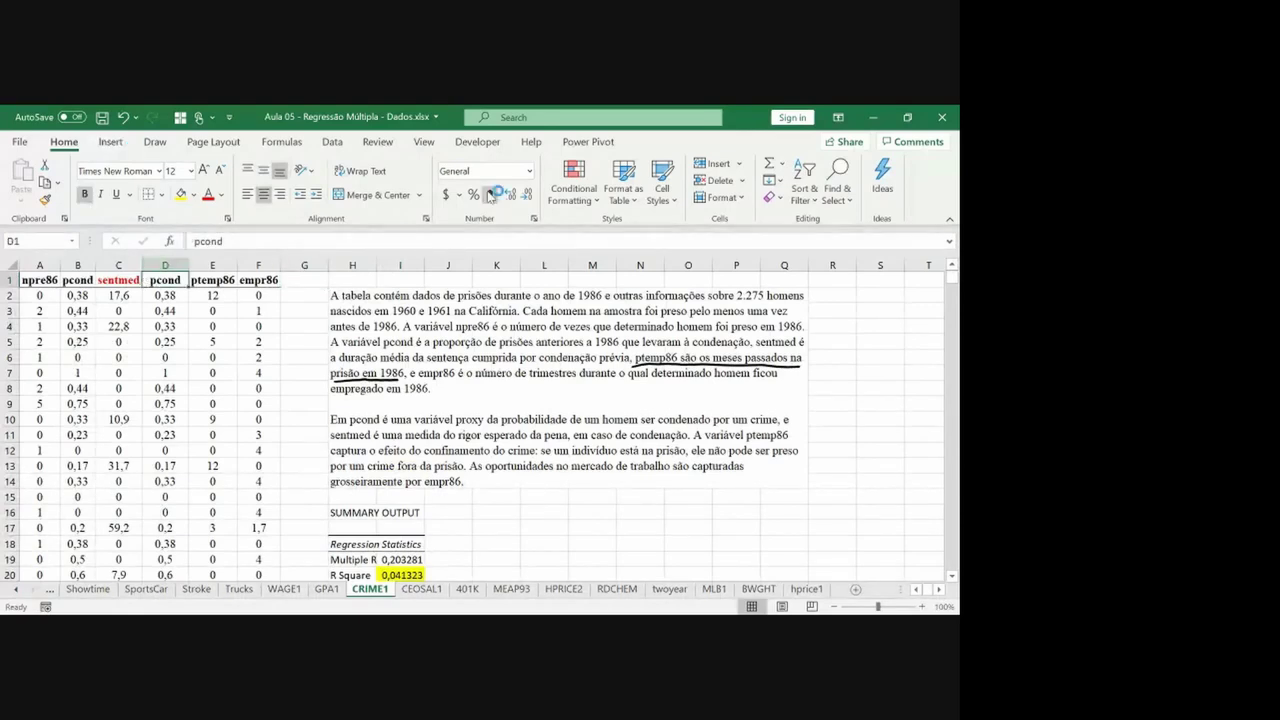
left_click(331, 144)
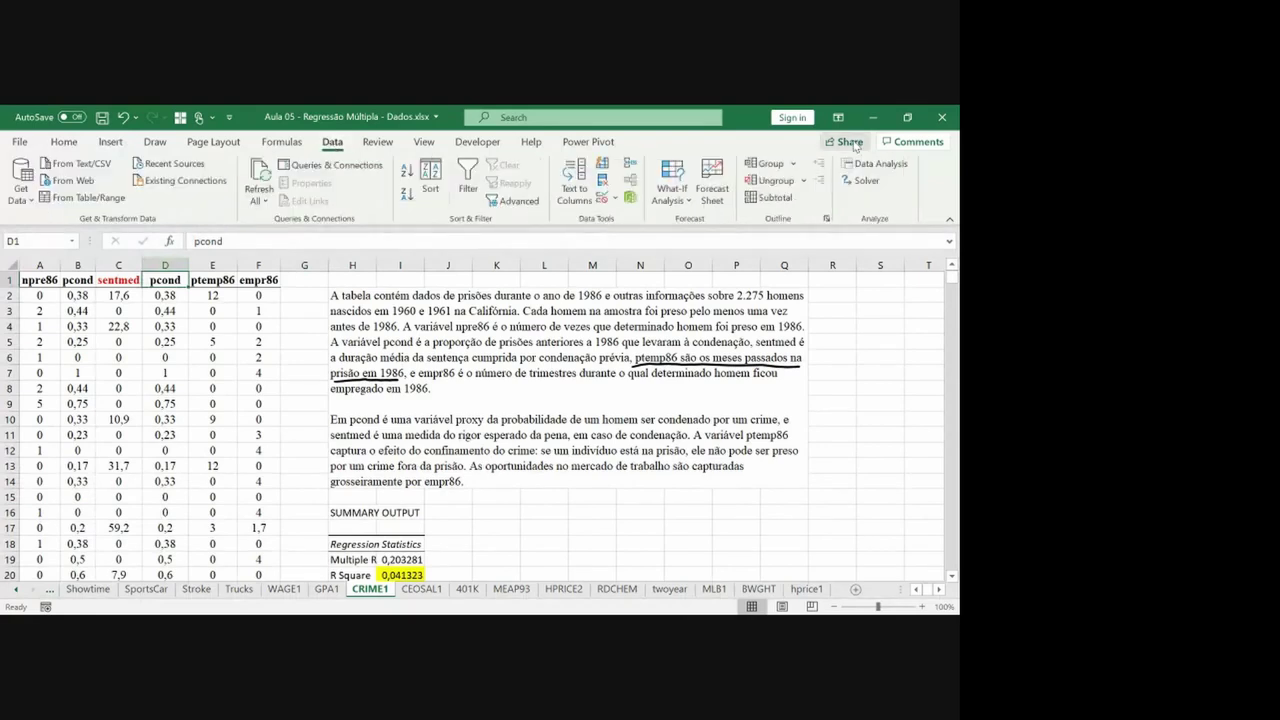
left_click(856, 166)
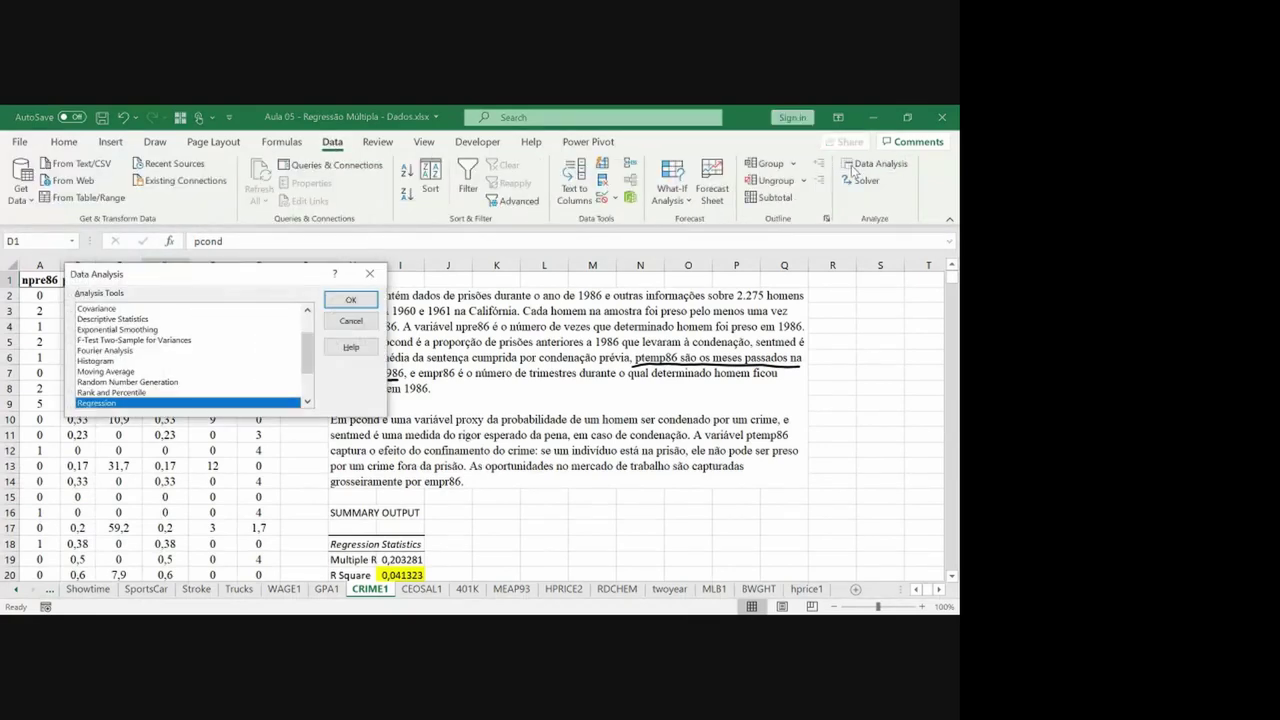
left_click(351, 299)
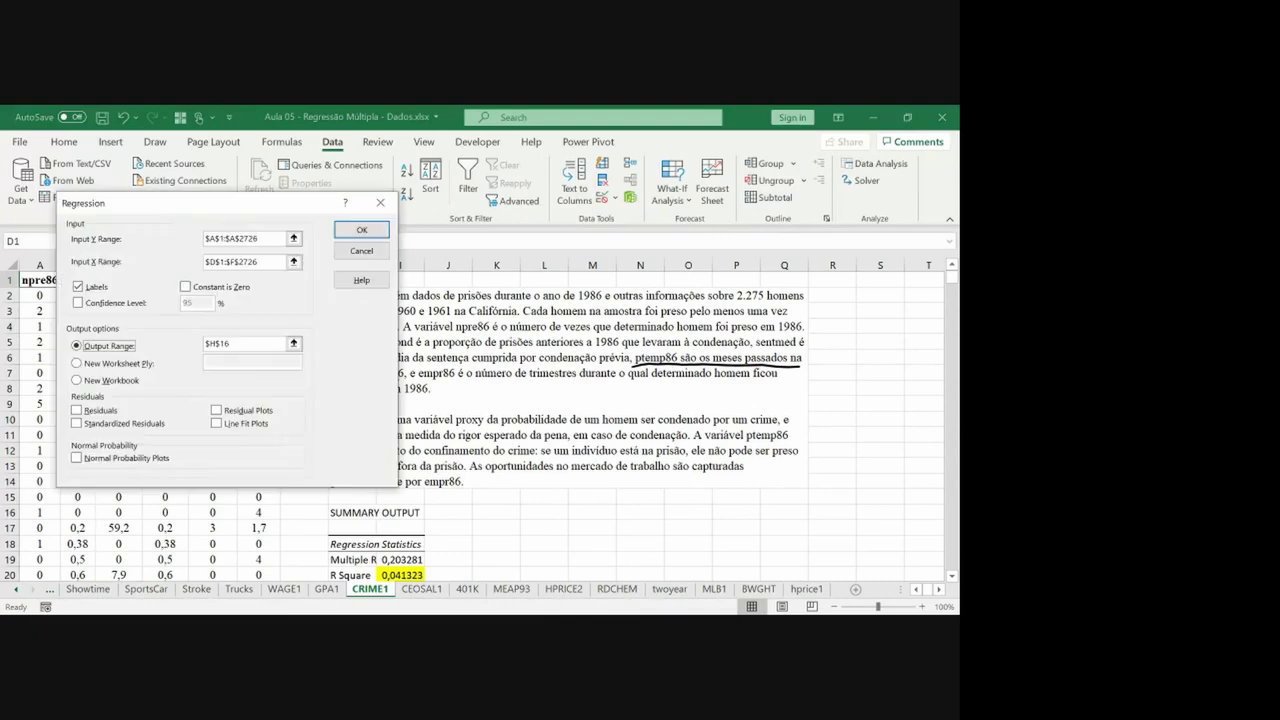
left_click(293, 238)
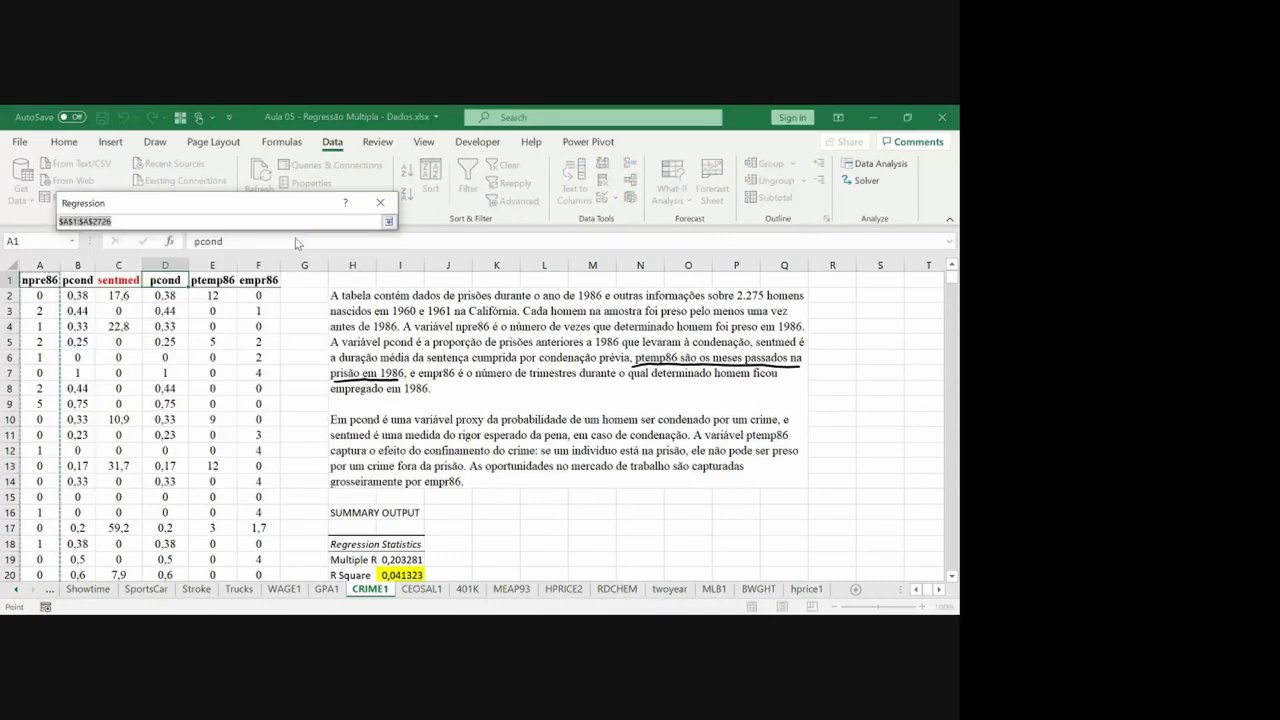
key("Return")
left_click(294, 261)
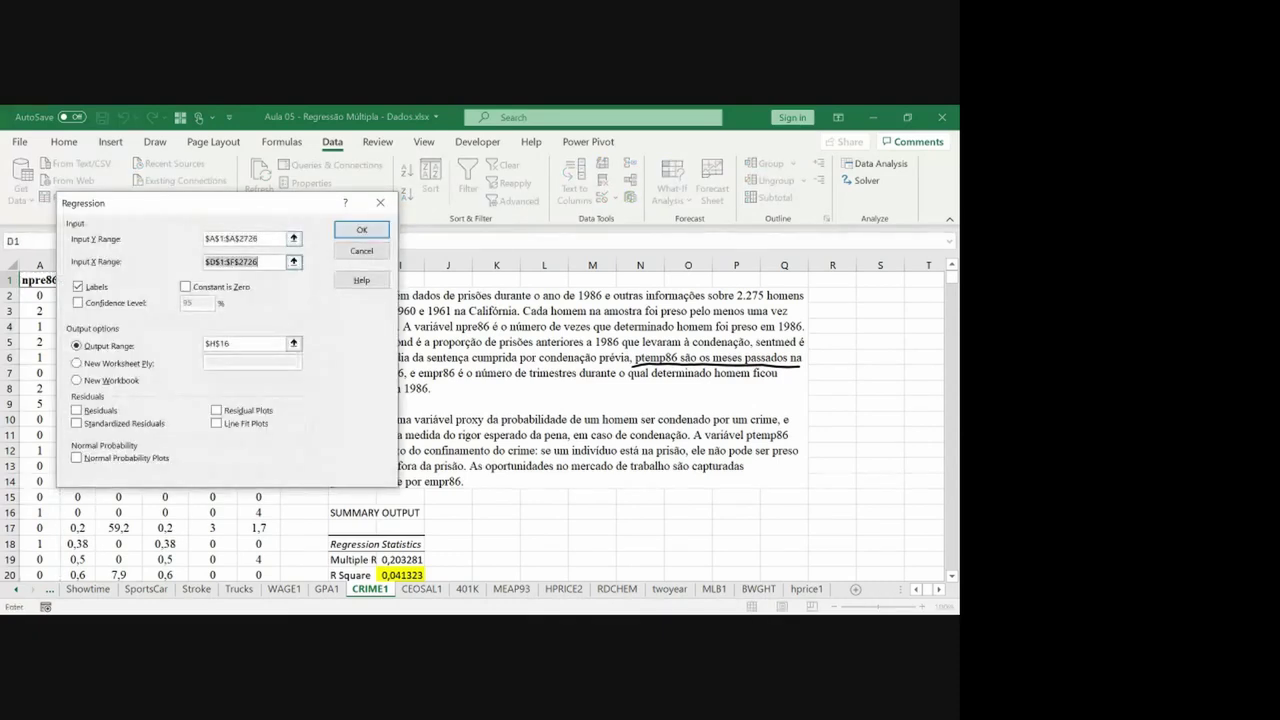
left_click(78, 283)
key("shift+Right")
key("shift+Right")
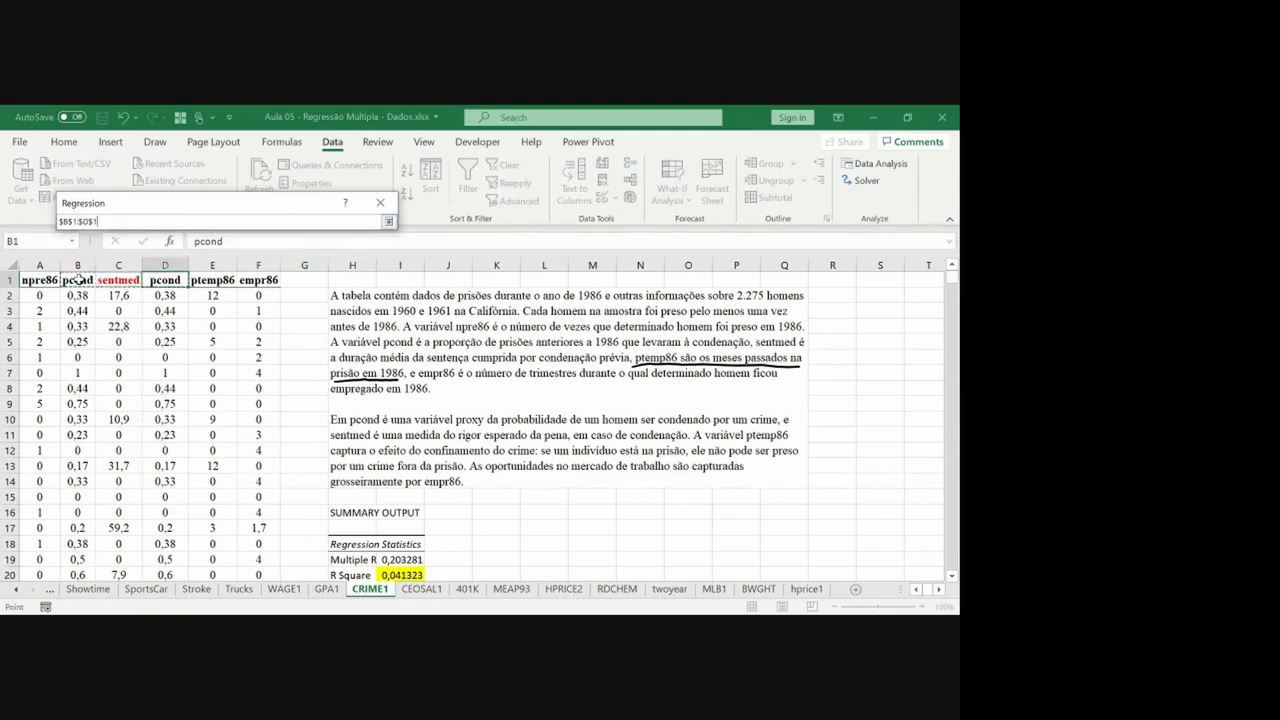
key("shift+Right")
key("shift+Left")
key("Return")
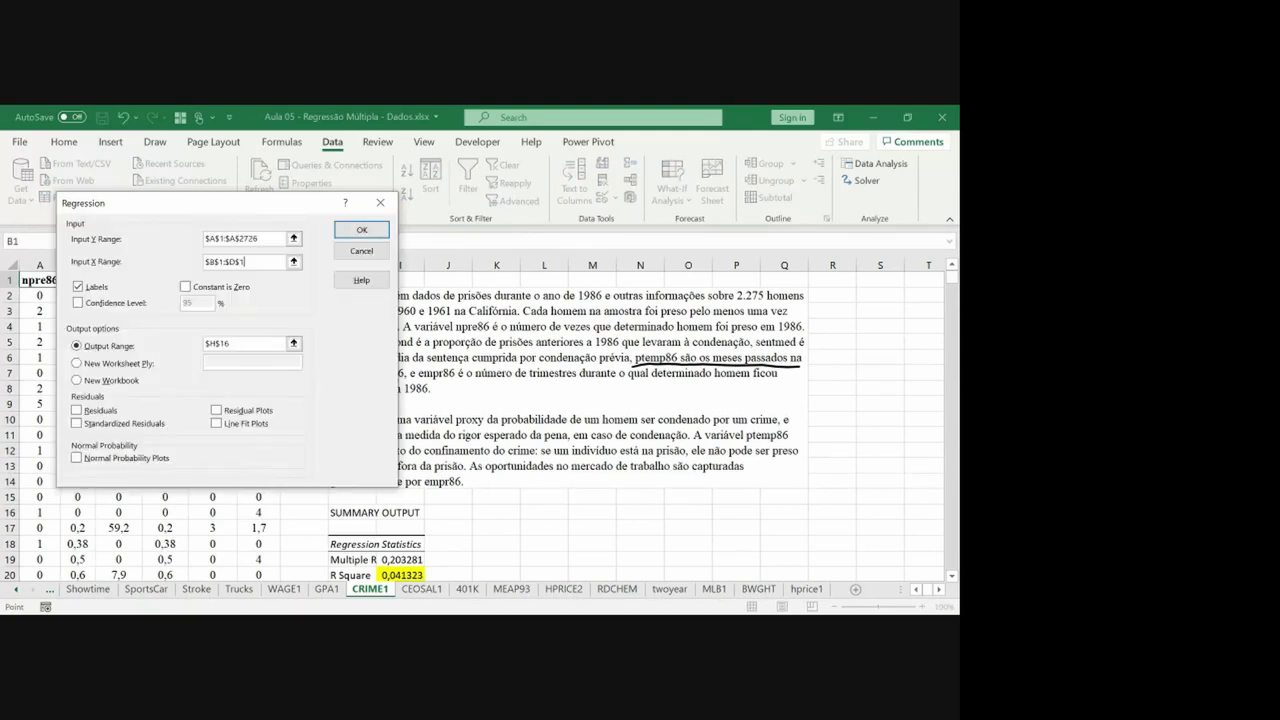
key("Escape")
Delete the duplicate pcond column D and set the Regression tool's Input X Range to B1:E2726.
left_click(167, 265)
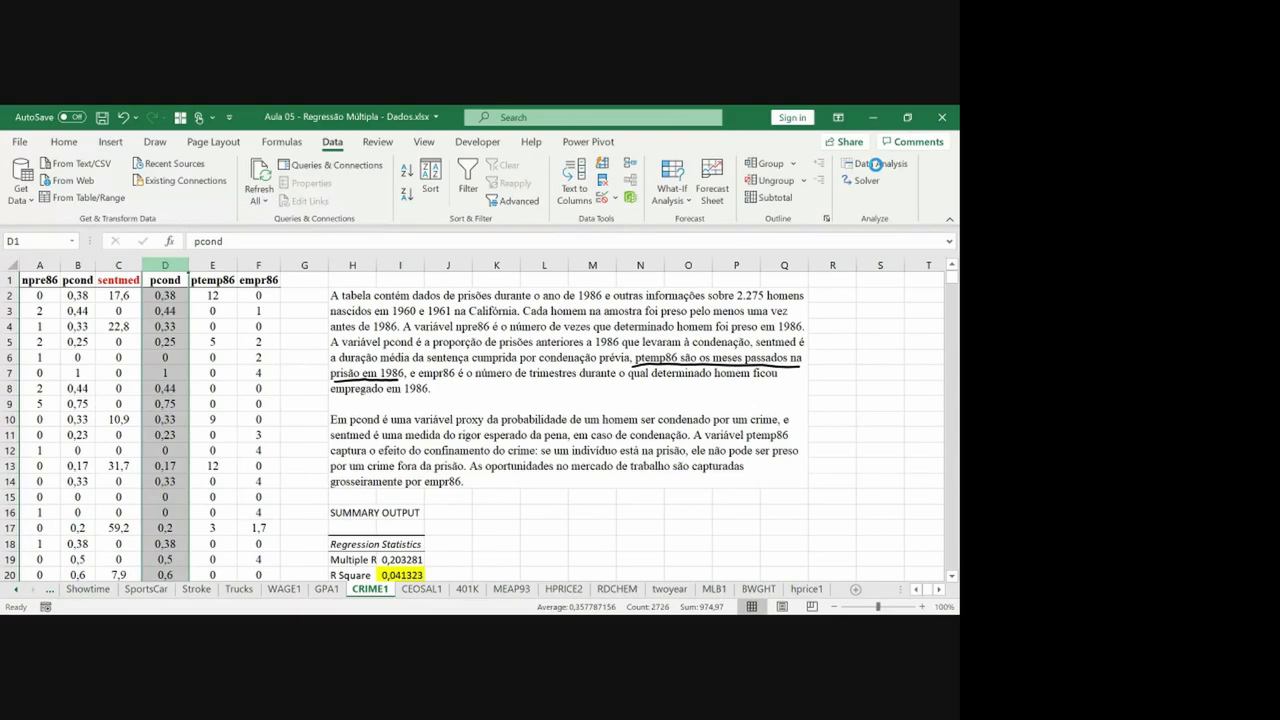
key("ctrl+minus")
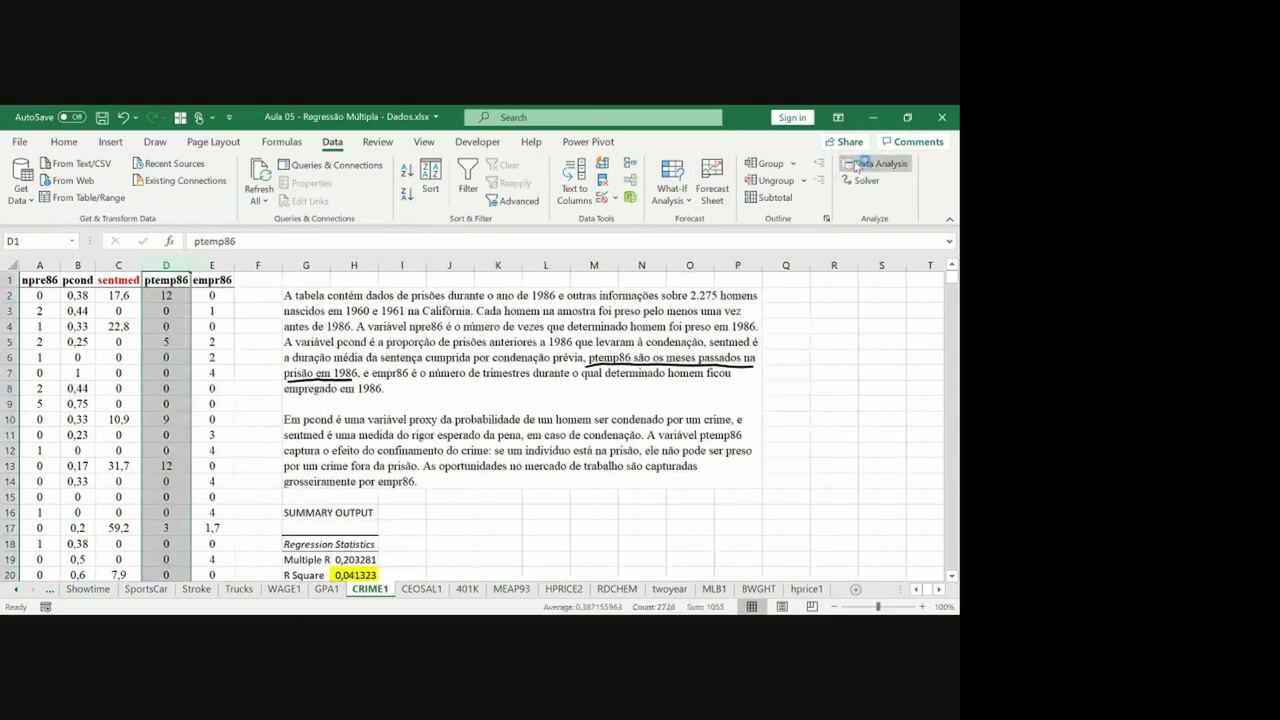
left_click(855, 165)
left_click(150, 403)
left_click(350, 299)
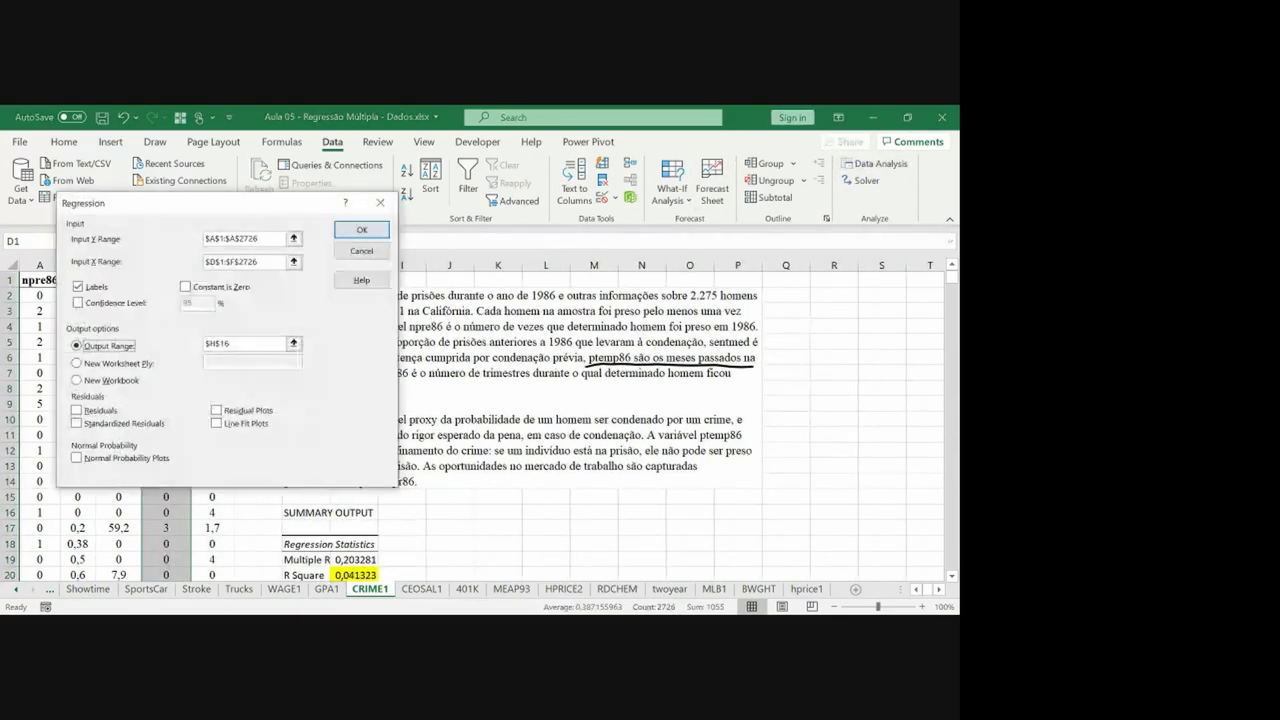
left_click(293, 261)
left_click_drag(212, 280, 87, 286)
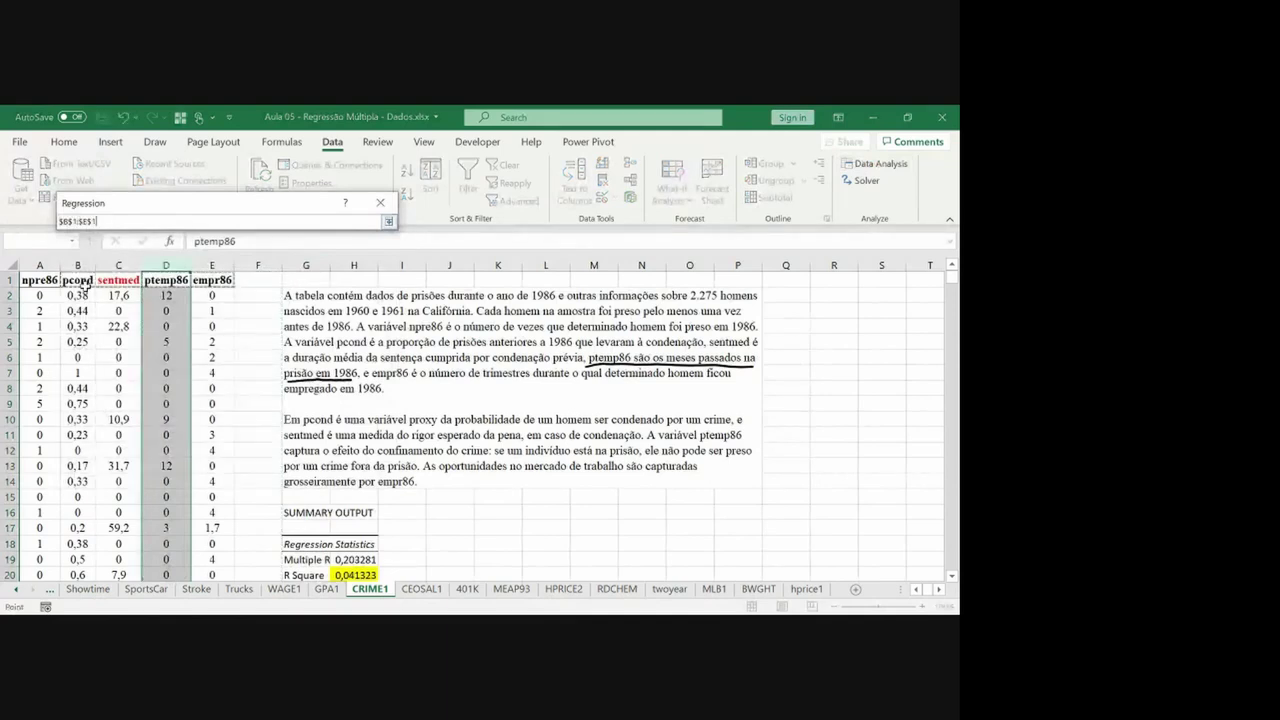
key("ctrl+shift+Down")
key("Return")
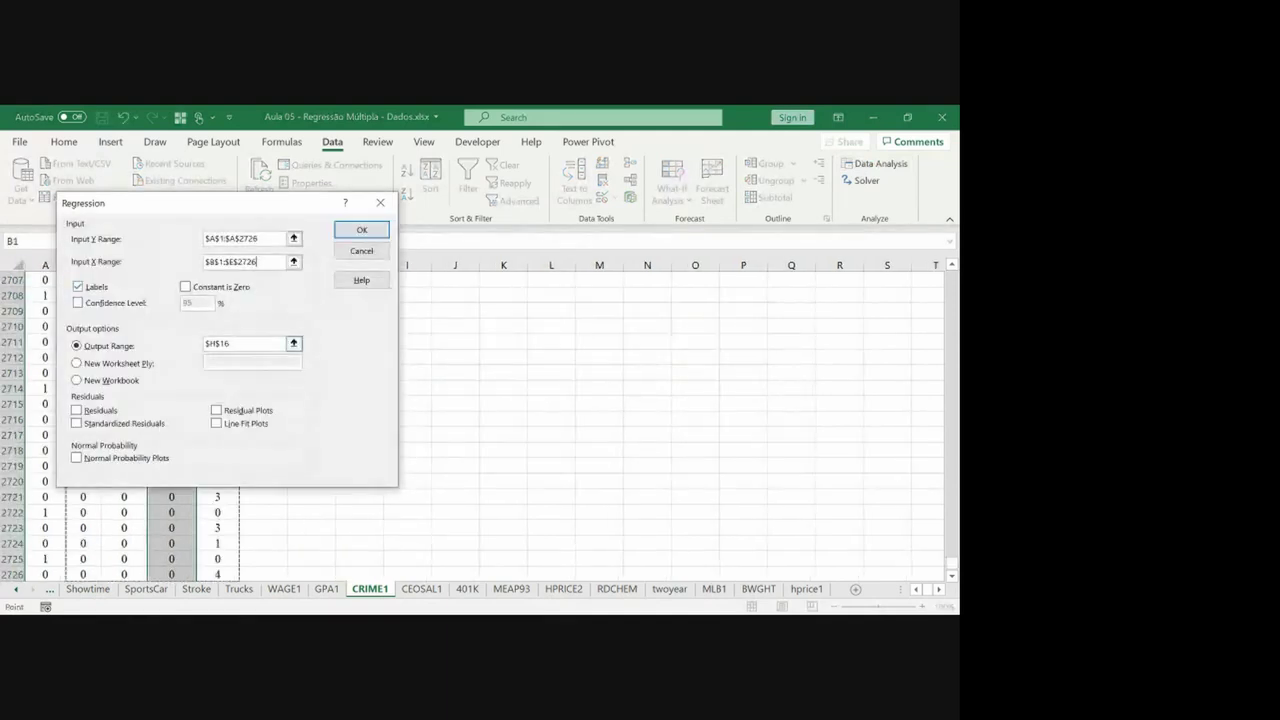
Set the regression's output range to G37, below the first summary output, and run the regression.
left_click(293, 343)
left_click(340, 498)
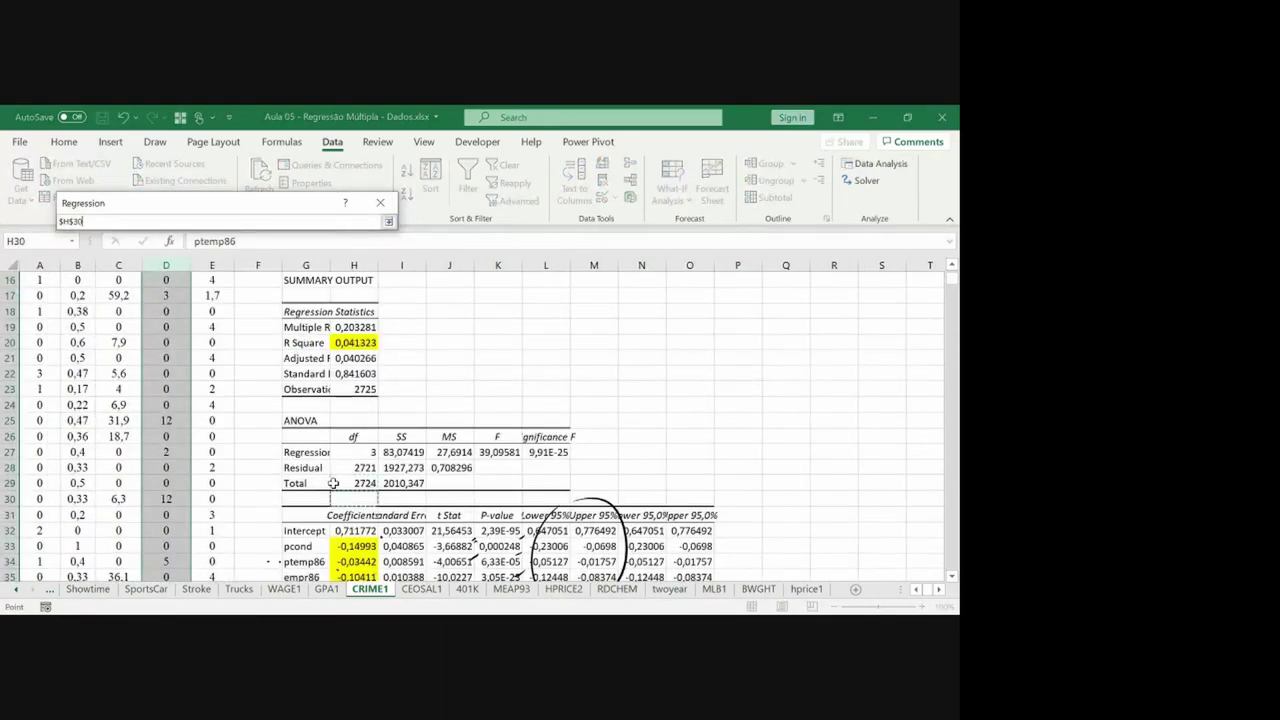
scroll(333, 483, "down", 3)
left_click(328, 494)
key("Return")
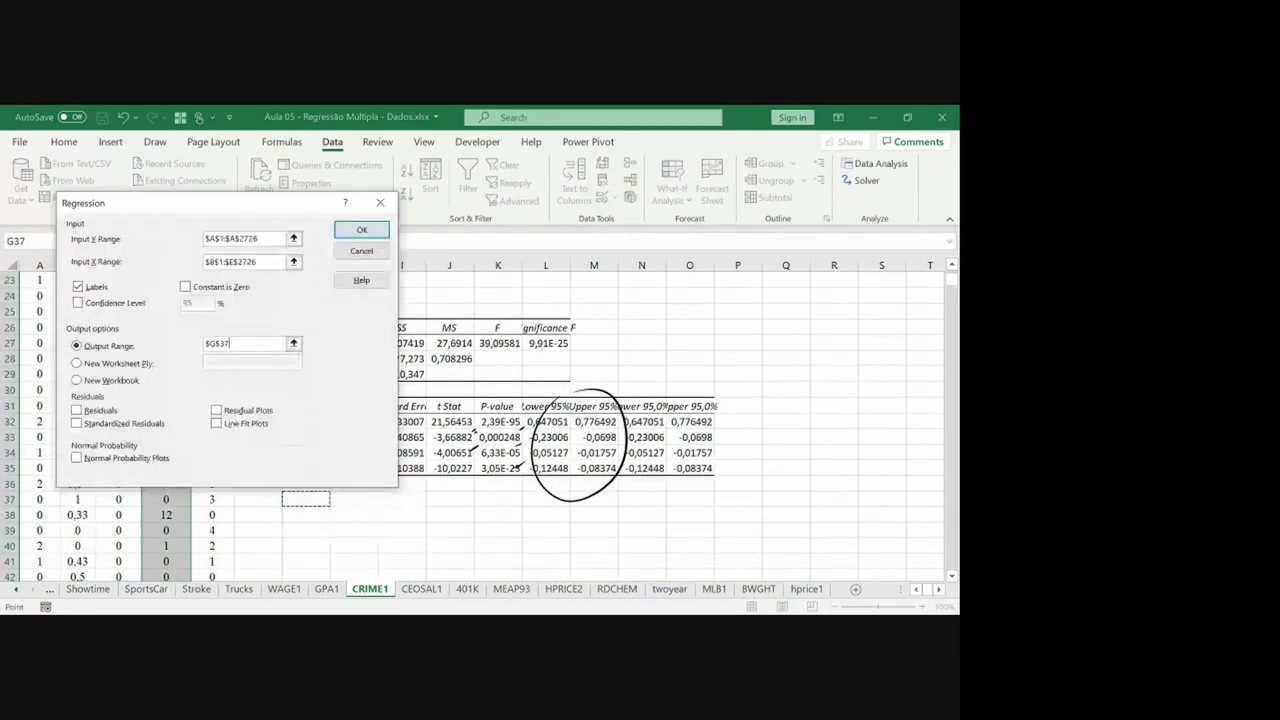
key("Return")
Enter =H20 in I41 to show the first model's R Square beside the new model's R Square.
key("Down")
key("Down")
key("Down")
key("Down")
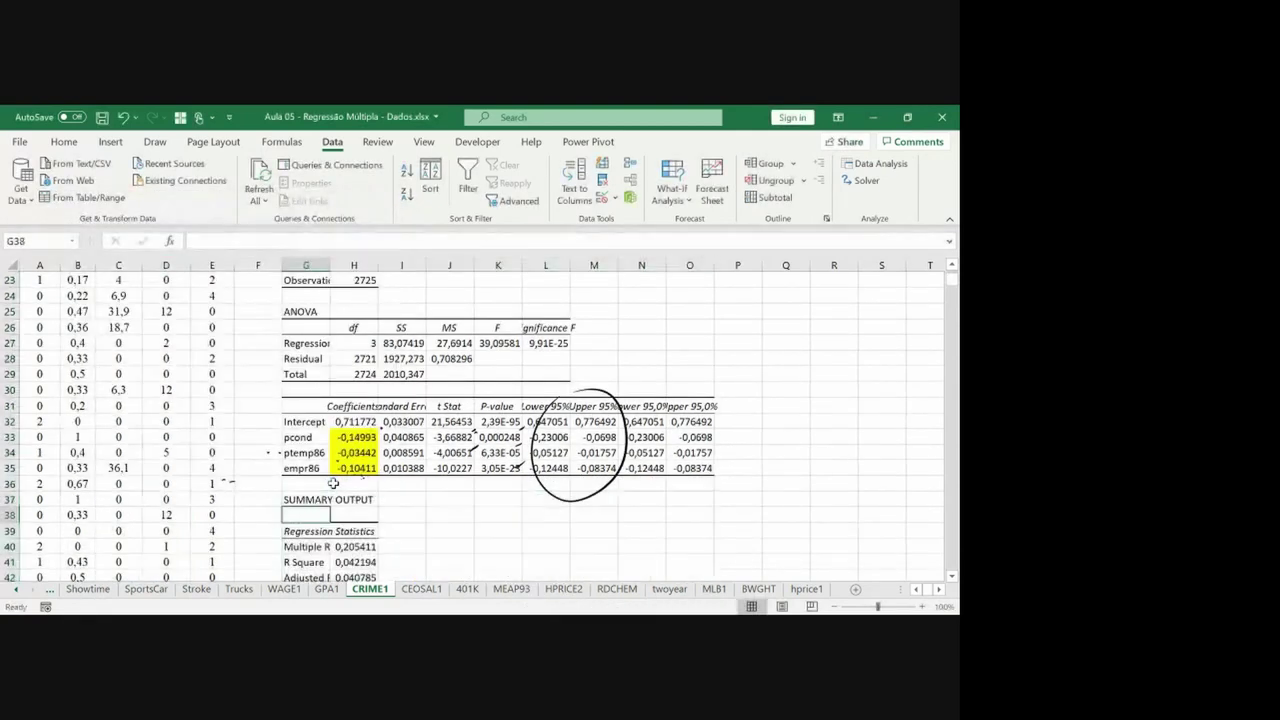
key("Right")
key("Right")
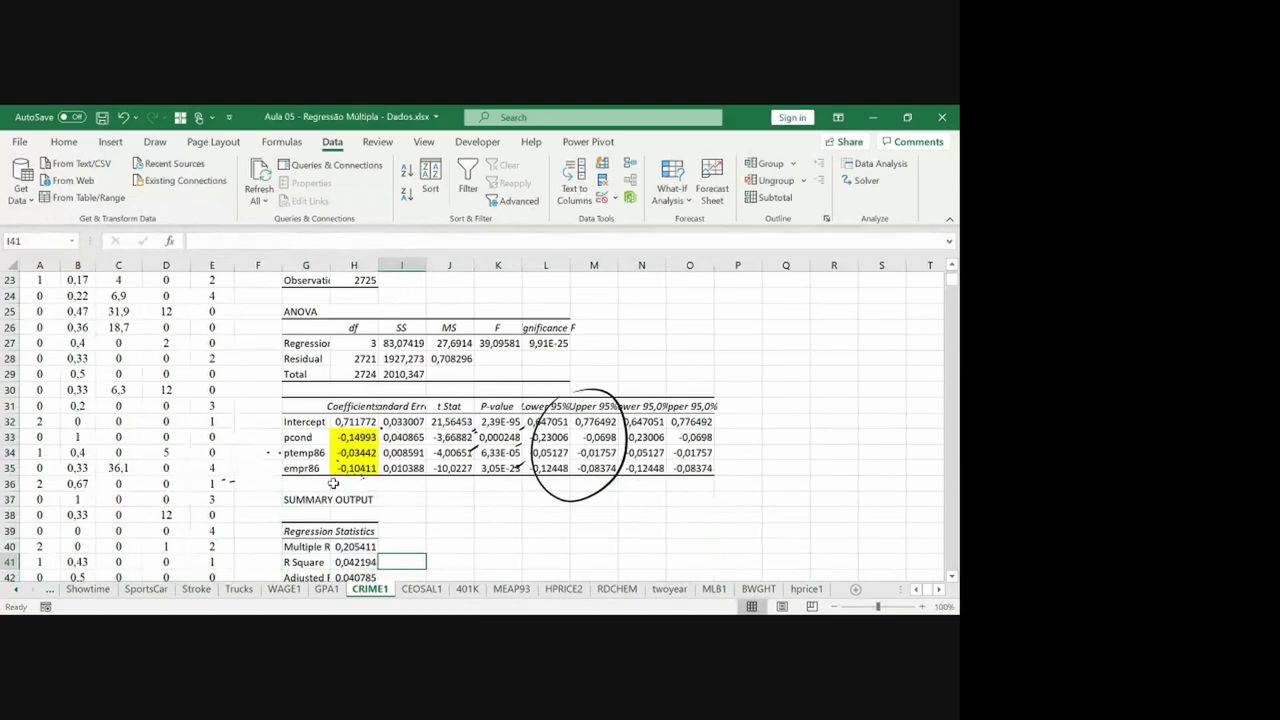
key("Left")
key("Right")
type("=")
key("Up")
key("Up")
key("Up")
key("Up")
key("Up")
key("Up")
key("Up")
key("Up")
key("Up")
key("Up")
key("Up")
key("Up")
key("Up")
key("Up")
key("Up")
key("Up")
key("Up")
key("Up")
key("Up")
key("Up")
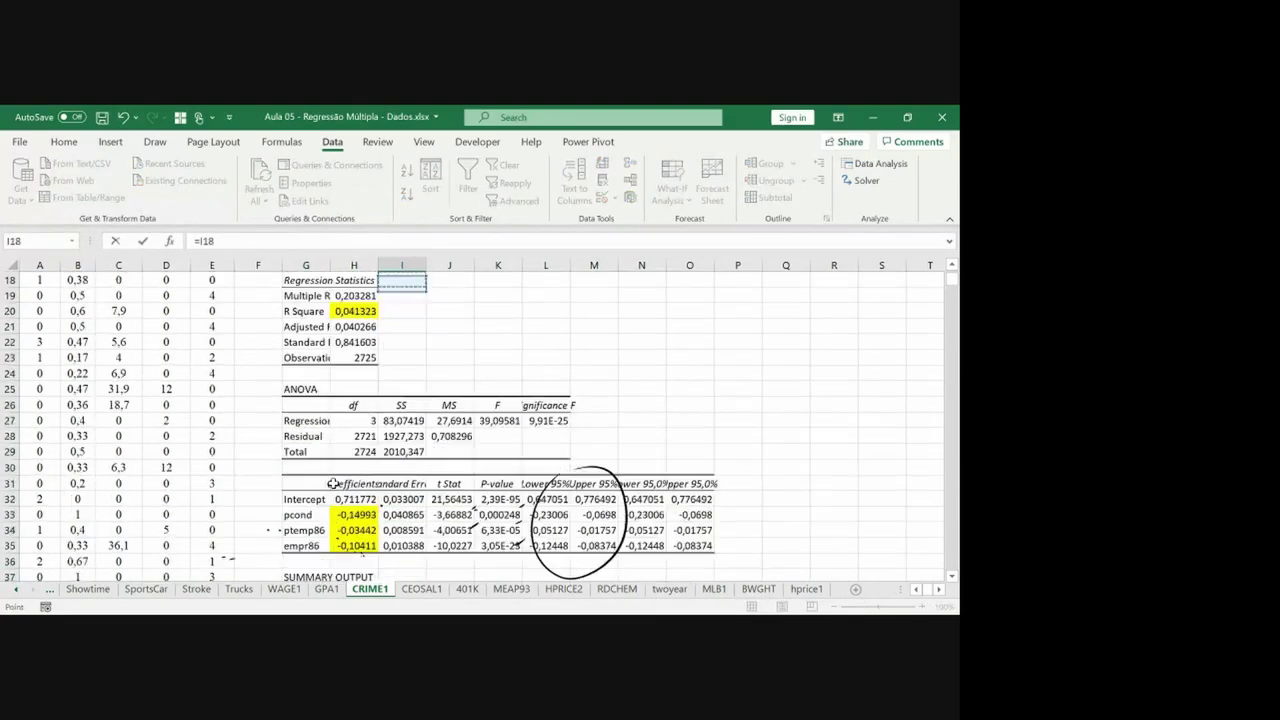
key("Left")
key("Return")
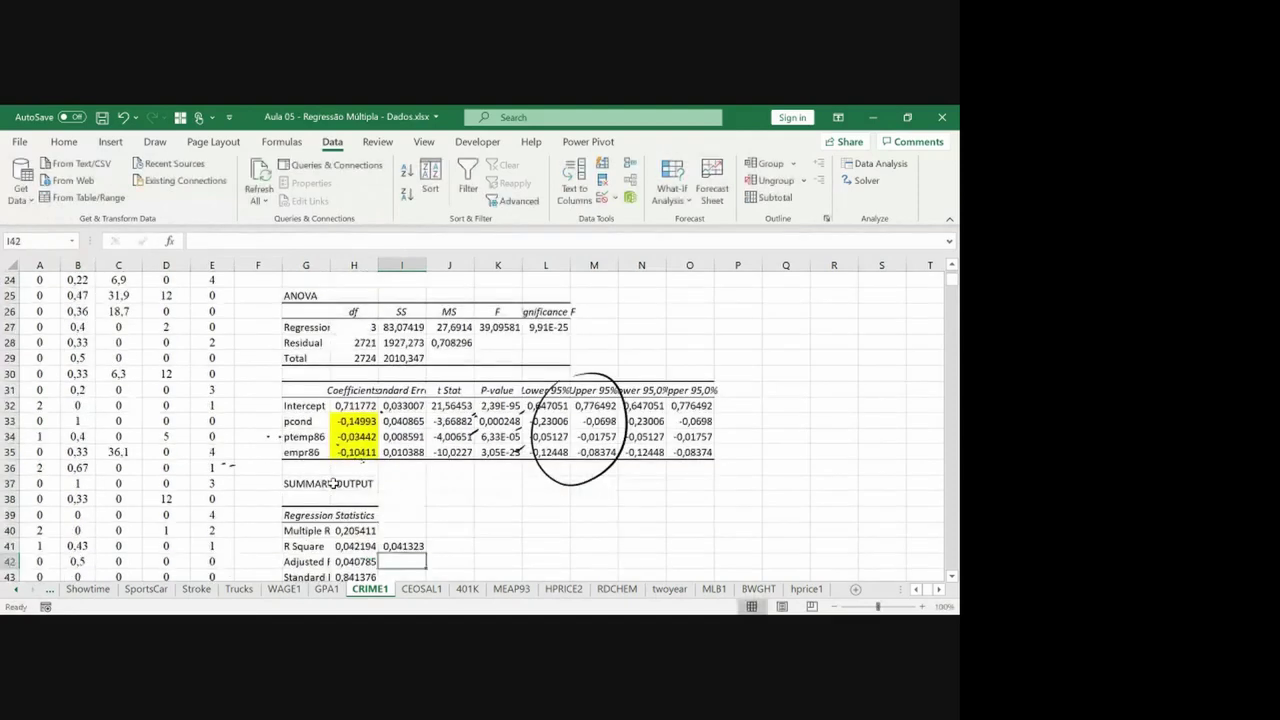
Copy the formula in I41 down to I42 to bring in the first model's Adjusted R Square.
key("Up")
key("ctrl+c")
key("Down")
key("ctrl+v")
key("Escape")
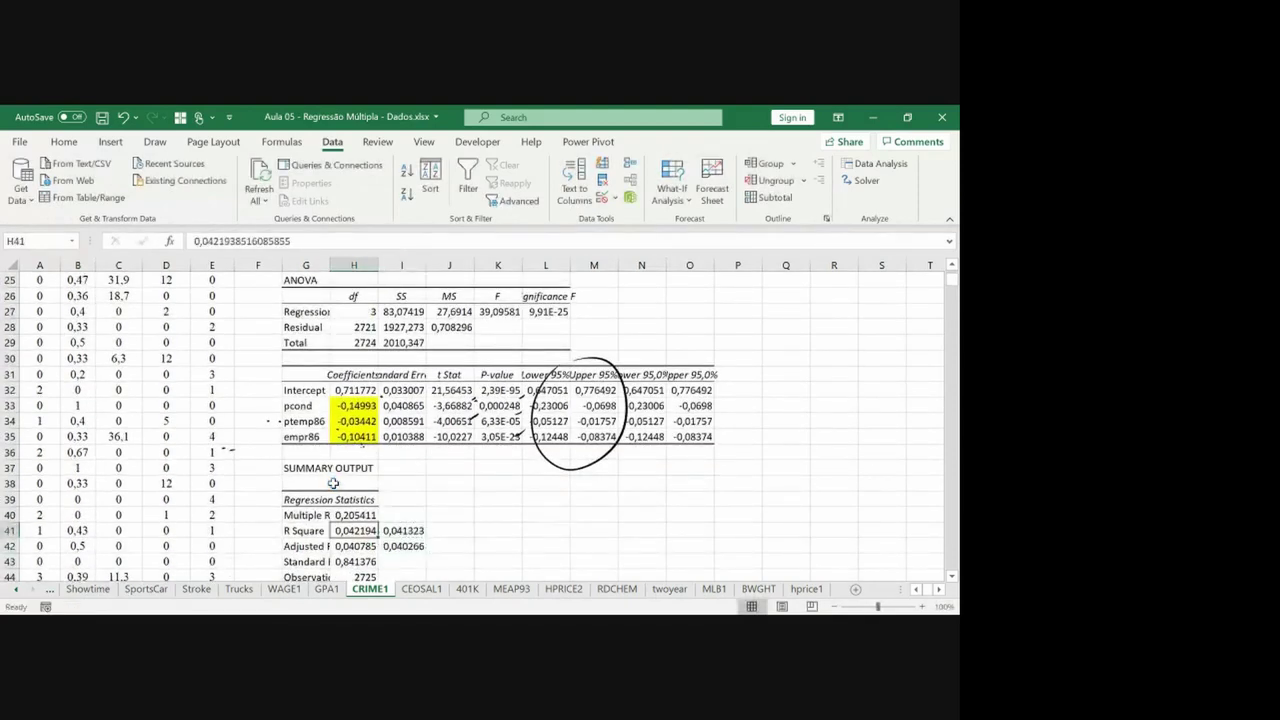
Highlight the R Square comparison row G41:I41 with a yellow fill.
key("Up")
key("Left")
key("Left")
key("shift+Right")
key("shift+Right")
key("shift+Down")
key("shift+Down")
key("shift+Down")
key("shift+Up")
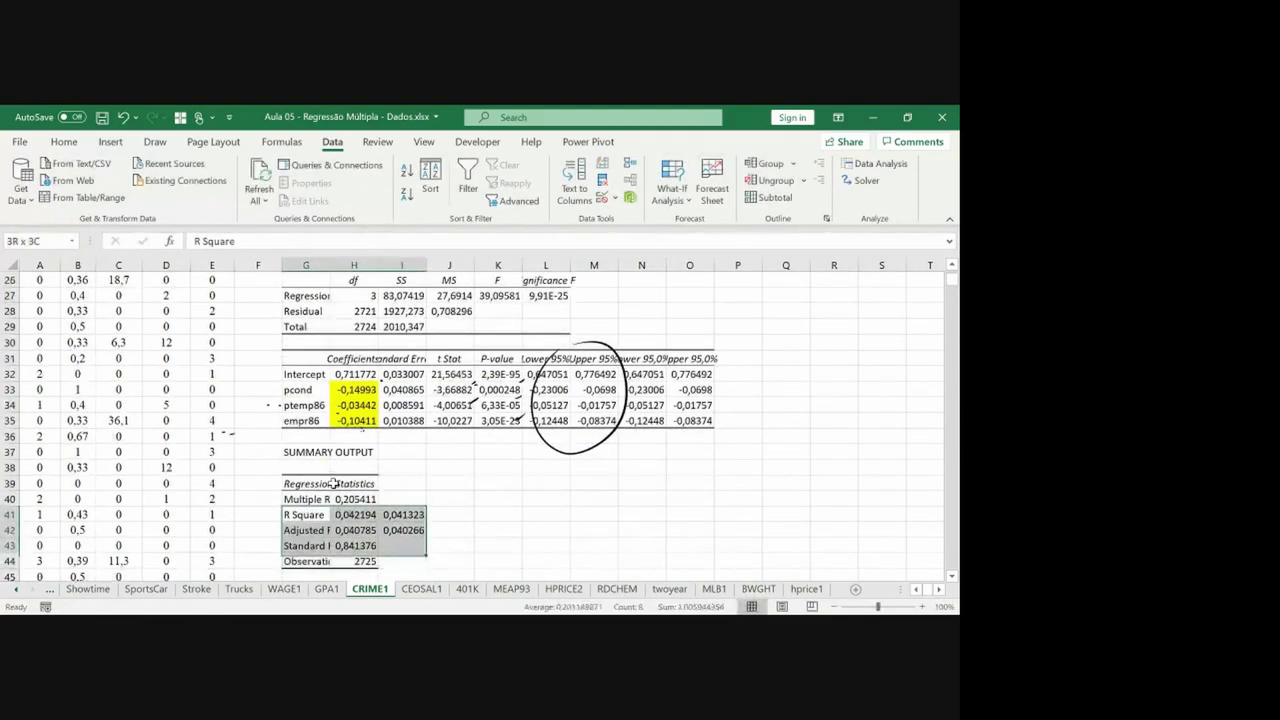
key("shift+Up")
key("shift+Up")
key("shift+Up")
key("shift+Down")
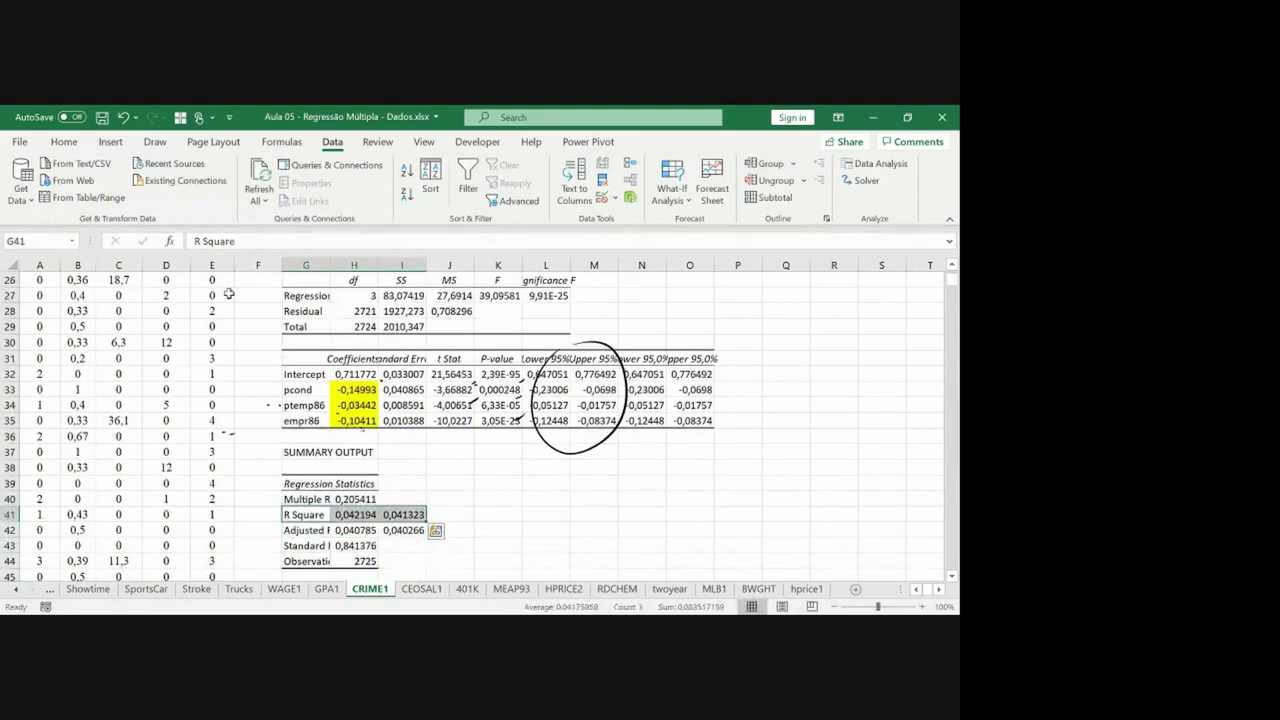
left_click(64, 141)
left_click(181, 196)
key("Down")
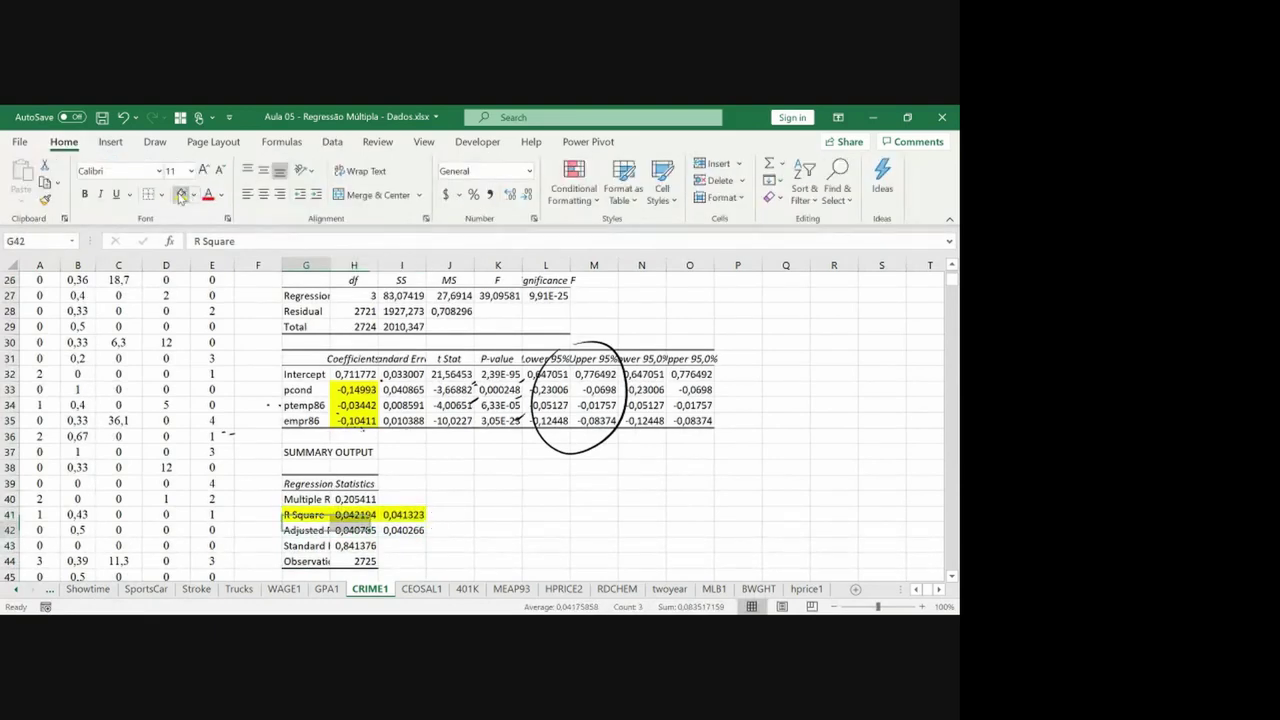
Highlight the Adjusted R Square comparison row G42:I42 with a yellow fill.
key("Right")
key("Right")
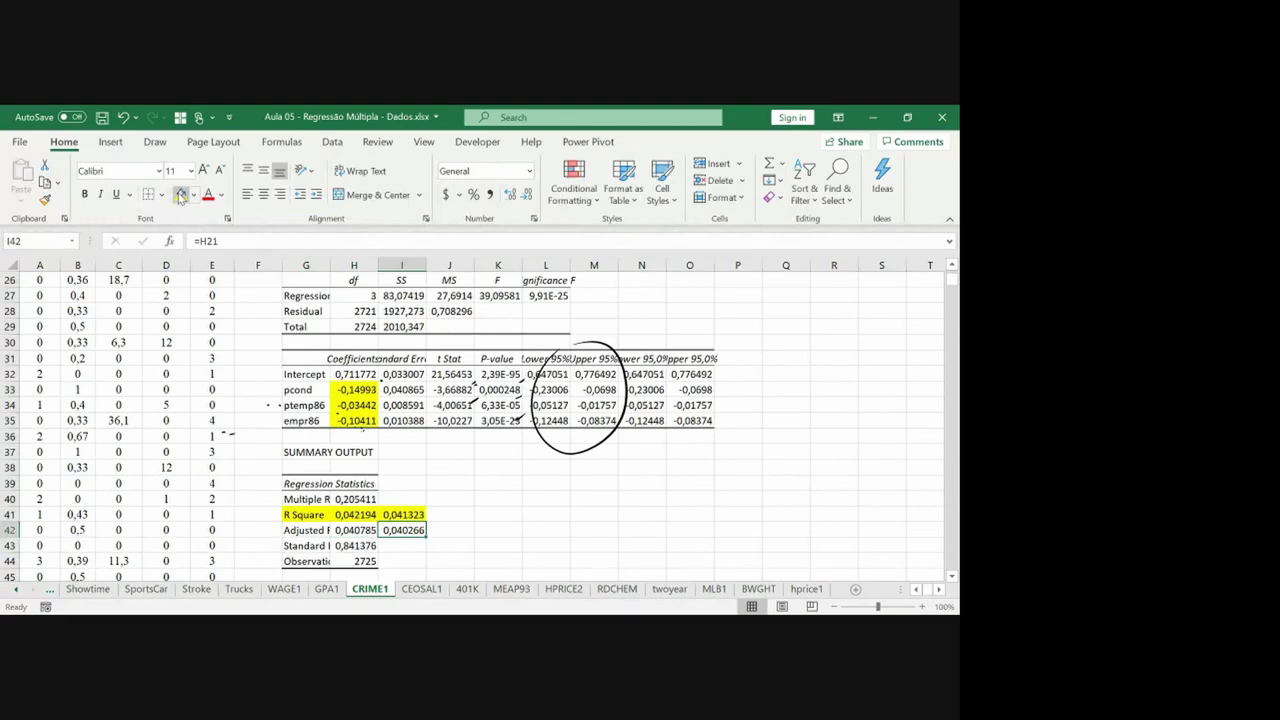
key("Up")
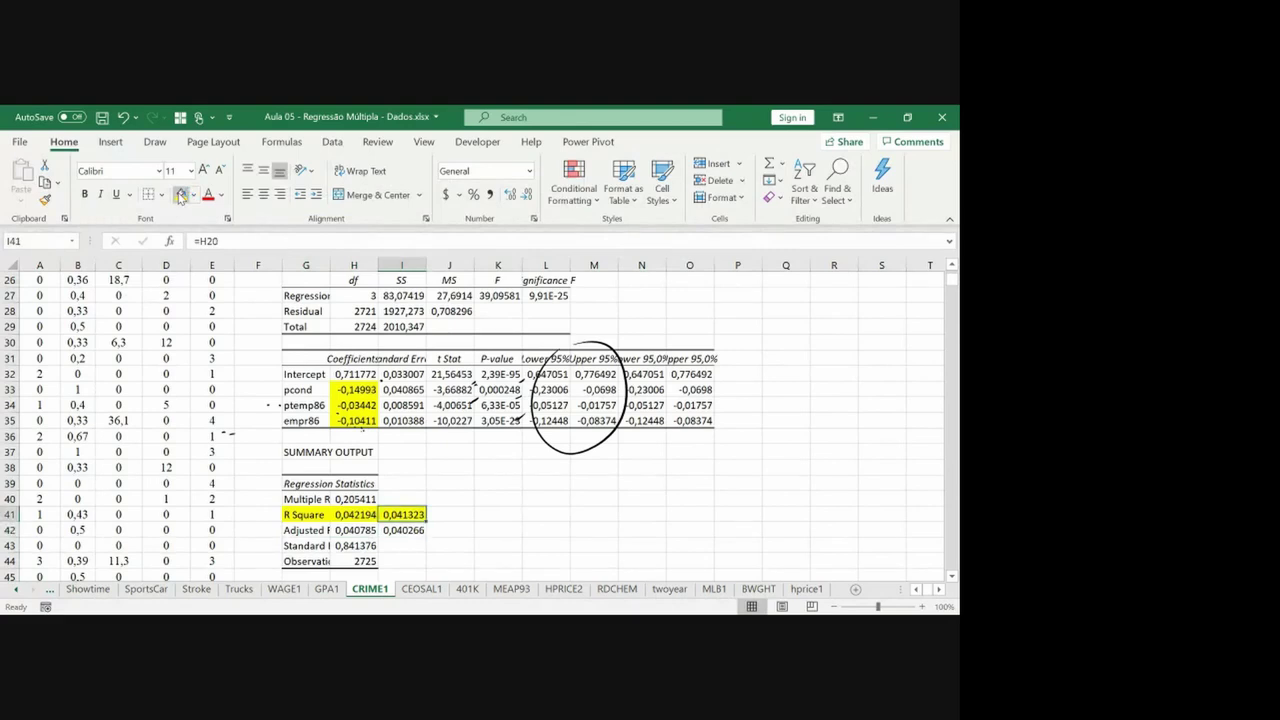
key("Left")
key("Down")
key("shift+Left")
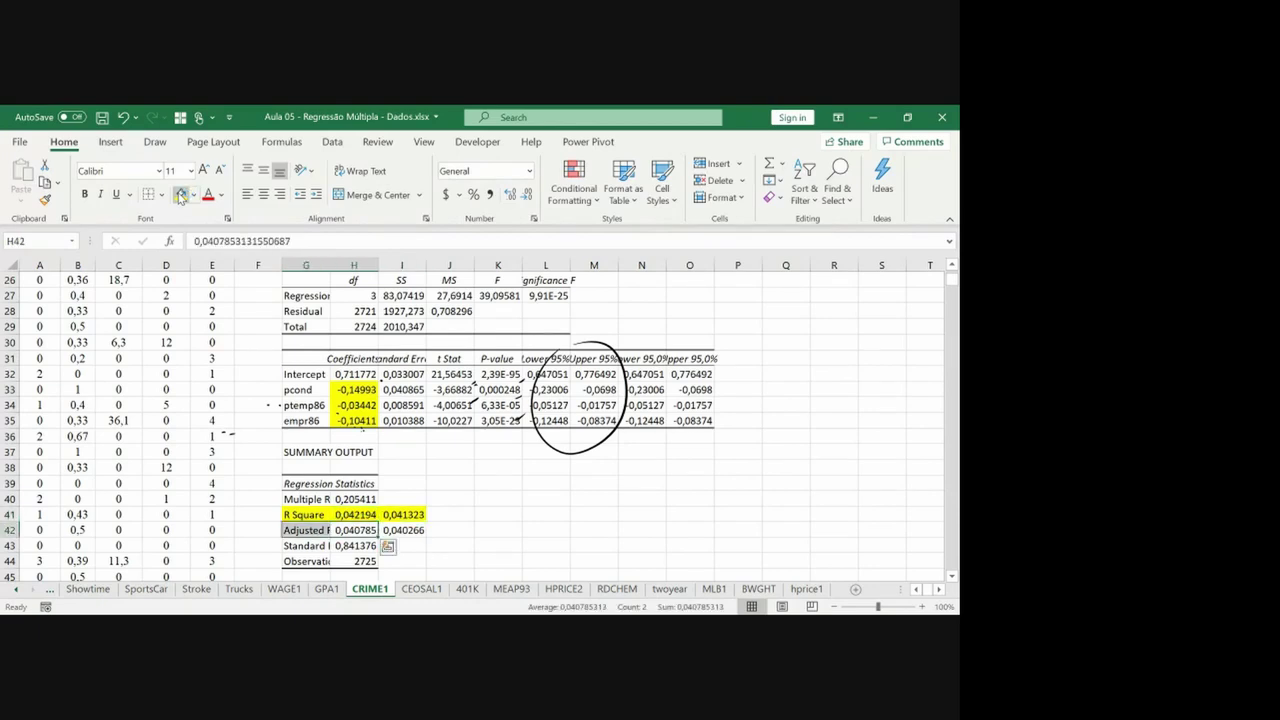
left_click(180, 195)
key("Right")
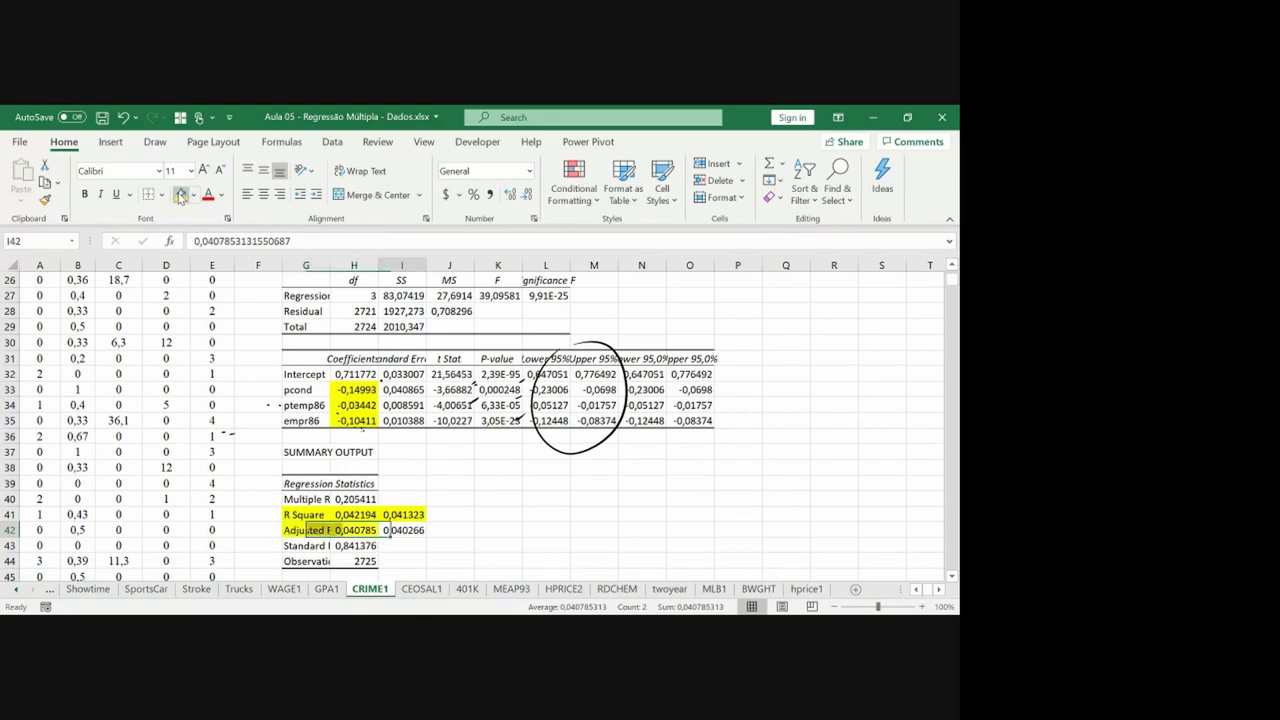
key("shift+Left")
key("shift+Left")
left_click(180, 195)
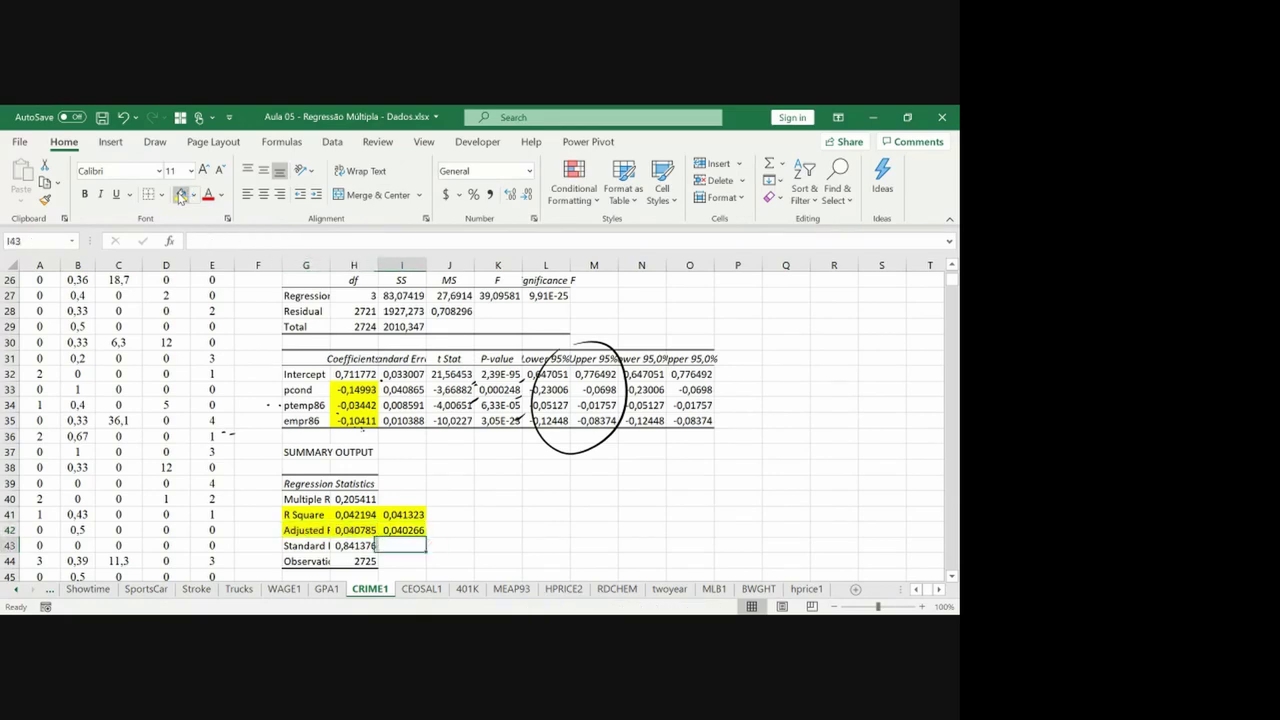
Highlight the sentmed label and its coefficient in G55:H55 of the second output with a yellow fill.
key("Down")
key("Down")
key("Down")
key("Down")
key("Down")
key("Down")
key("Down")
key("Down")
key("Down")
key("Down")
key("Down")
key("Down")
key("Down")
key("Down")
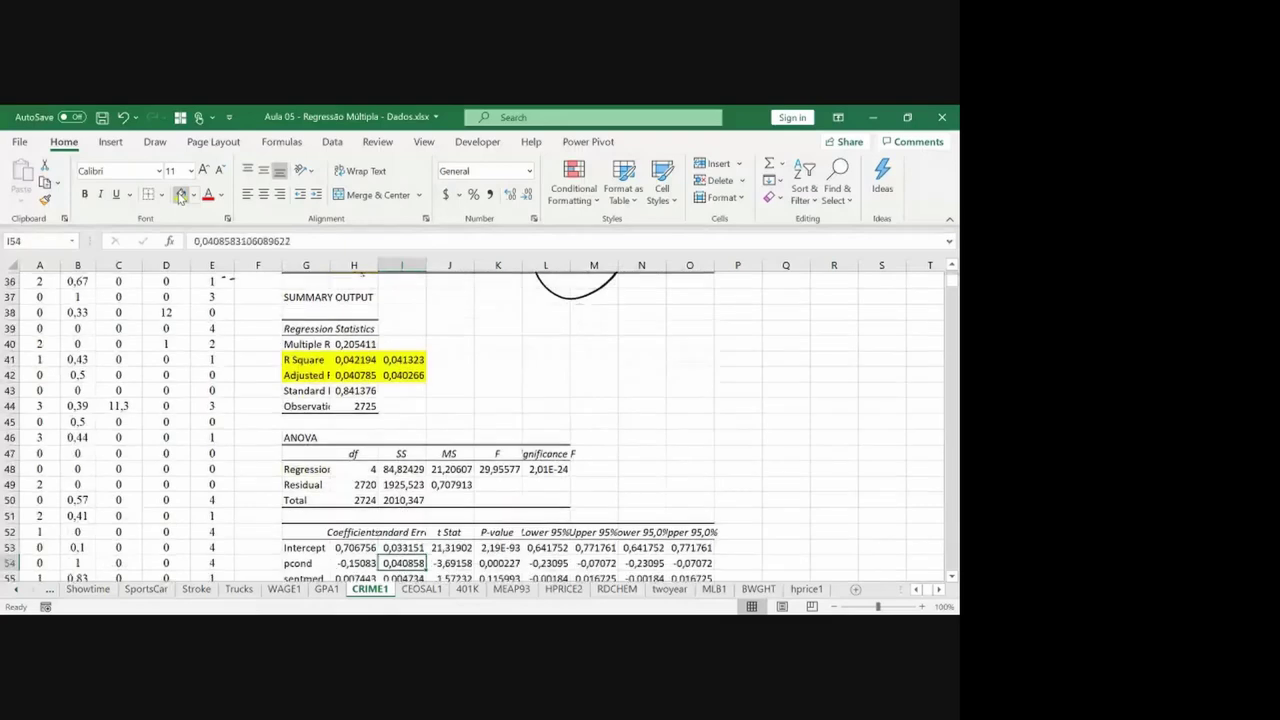
key("Left")
key("Up")
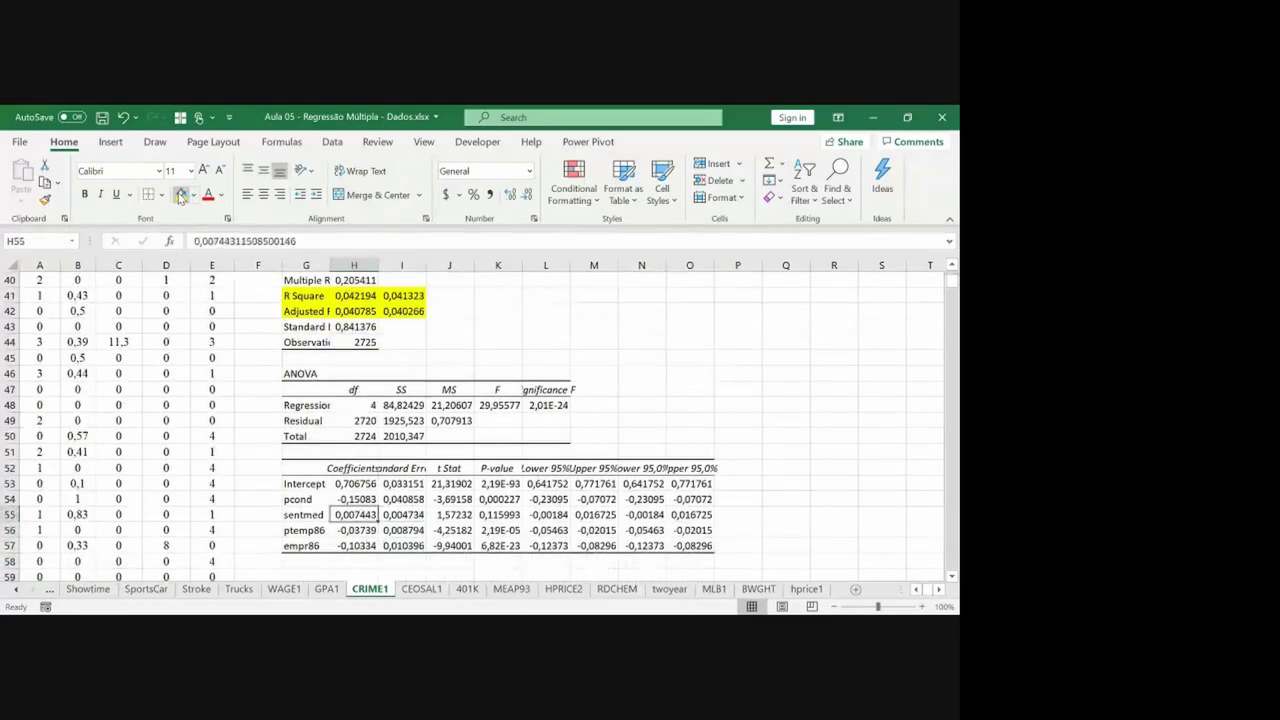
key("Up")
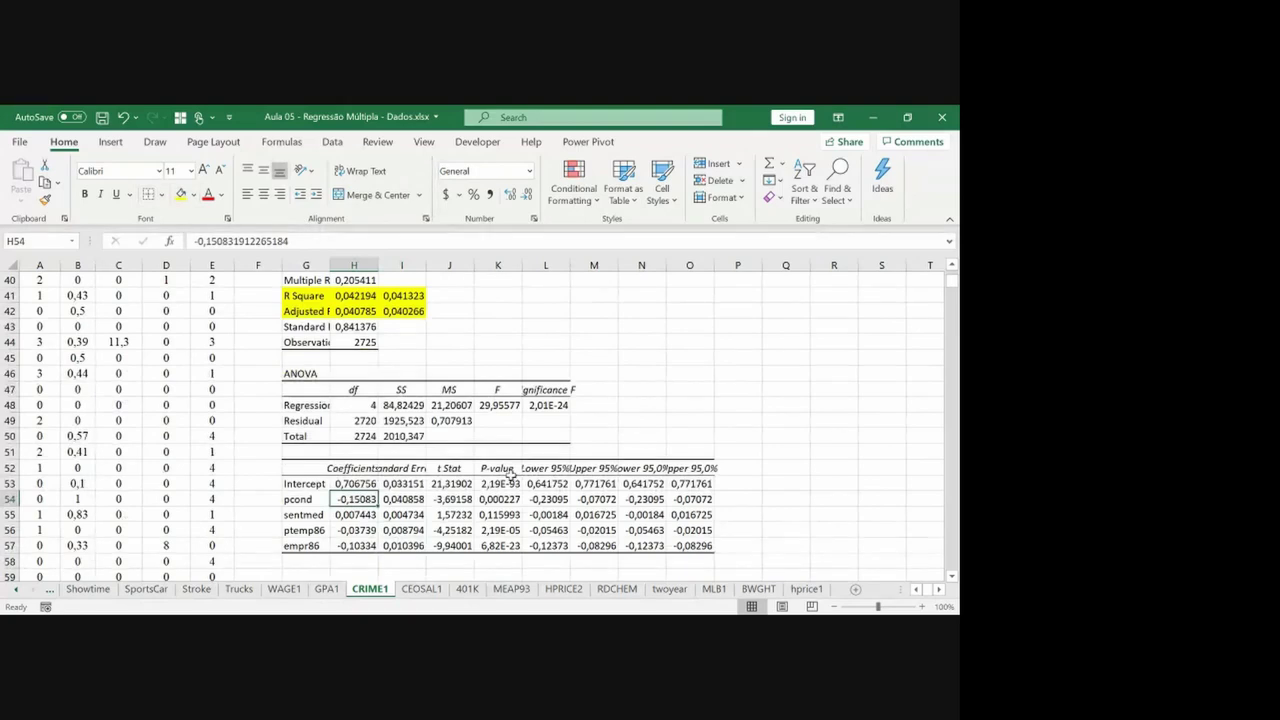
left_click_drag(296, 516, 345, 520)
left_click(181, 195)
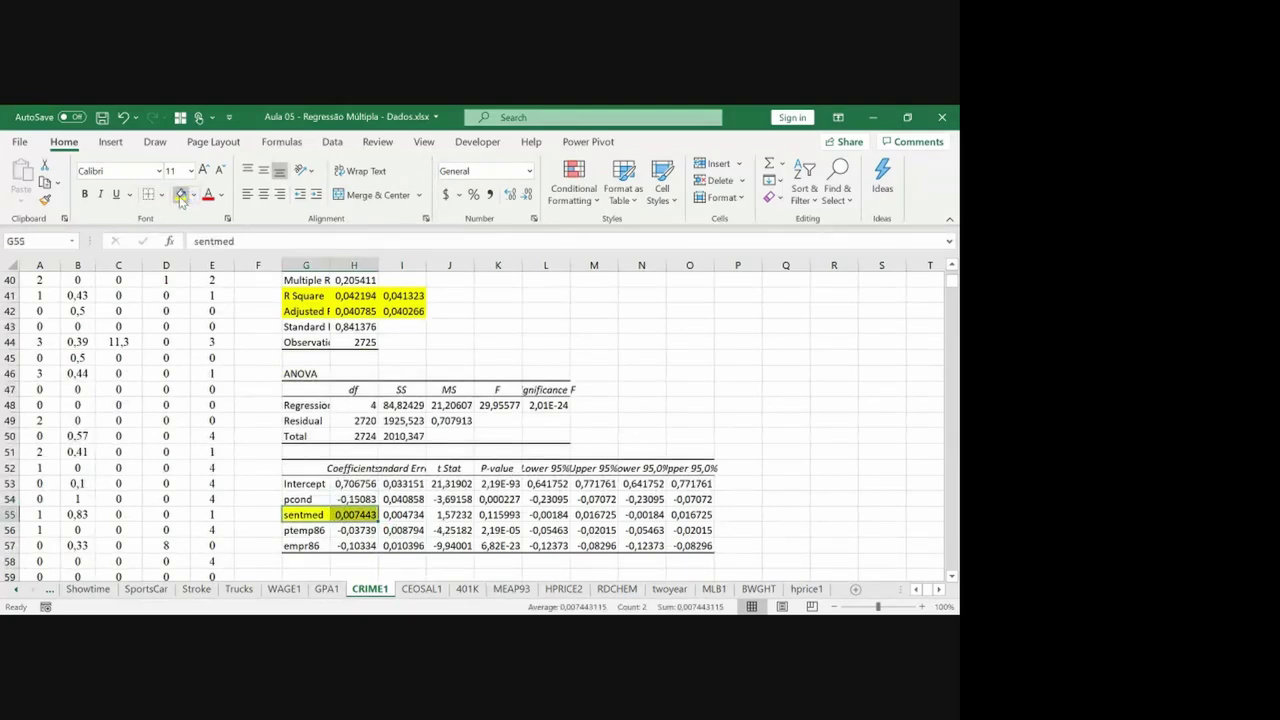
Highlight the sentmed P-value in K55 with a yellow fill and return to the sentmed coefficient.
key("Tab")
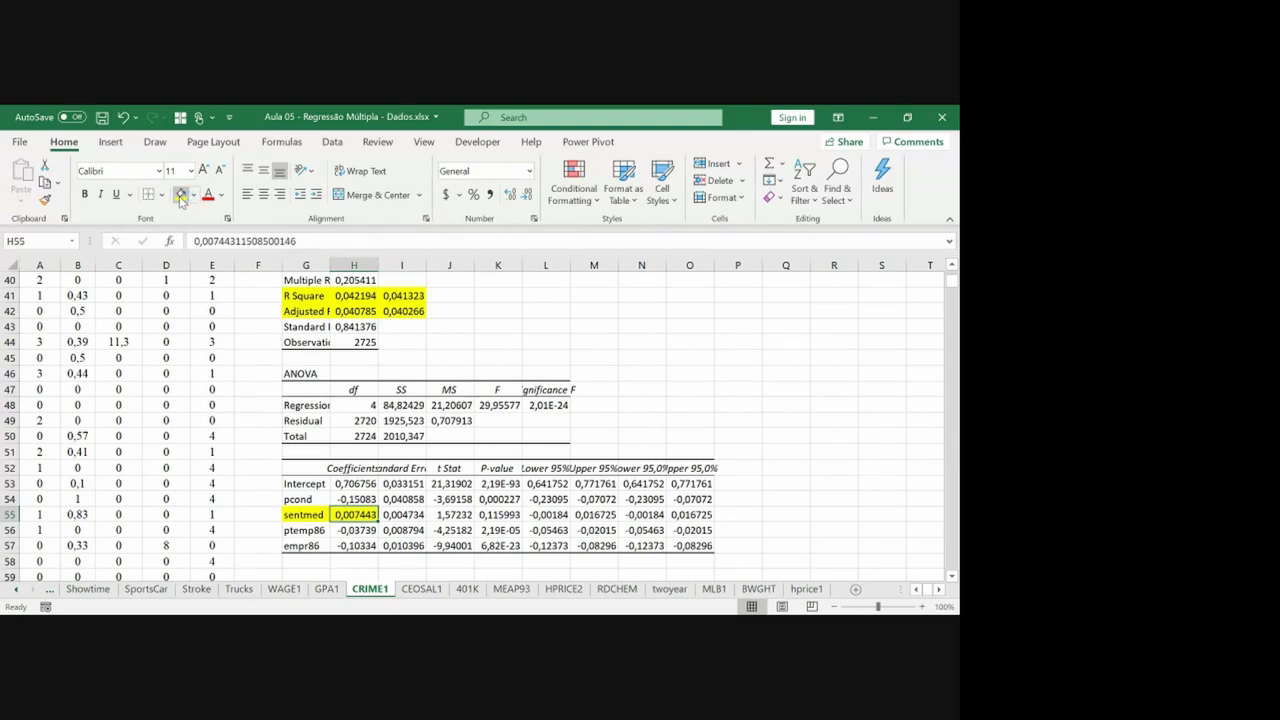
key("Tab")
key("Tab")
key("Tab")
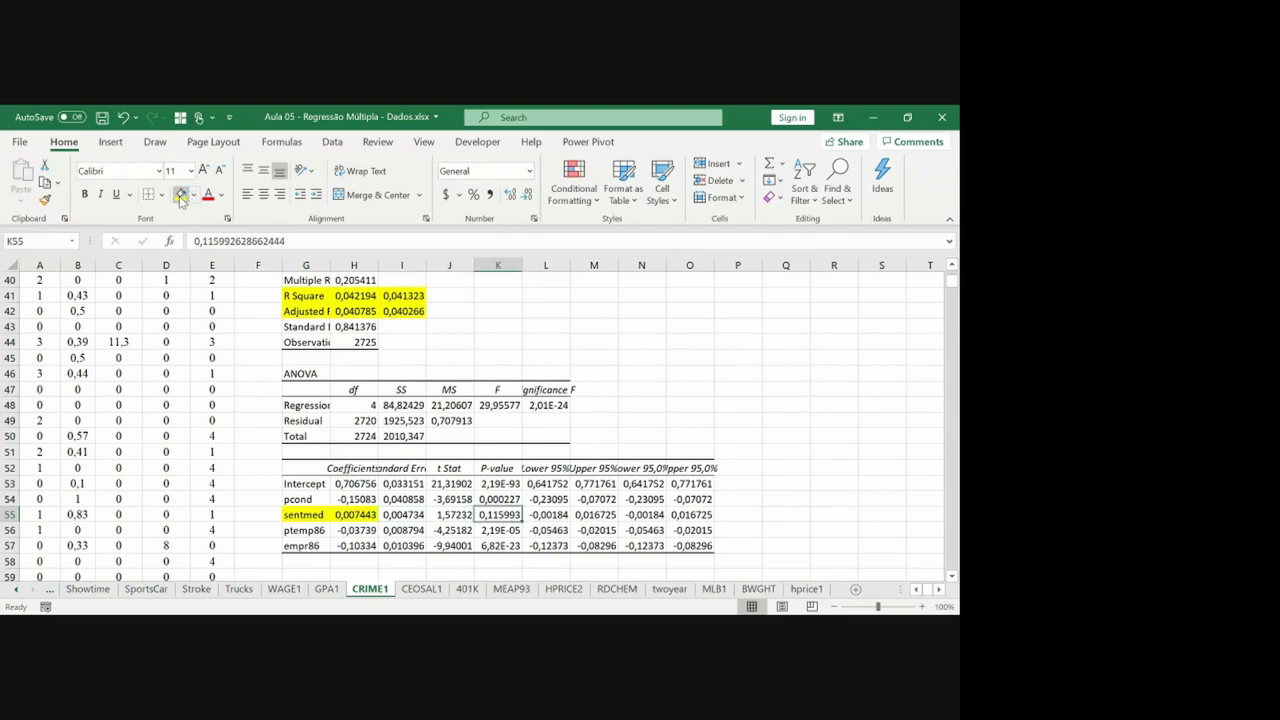
left_click(182, 196)
key("shift+Tab")
key("shift+Tab")
key("shift+Tab")
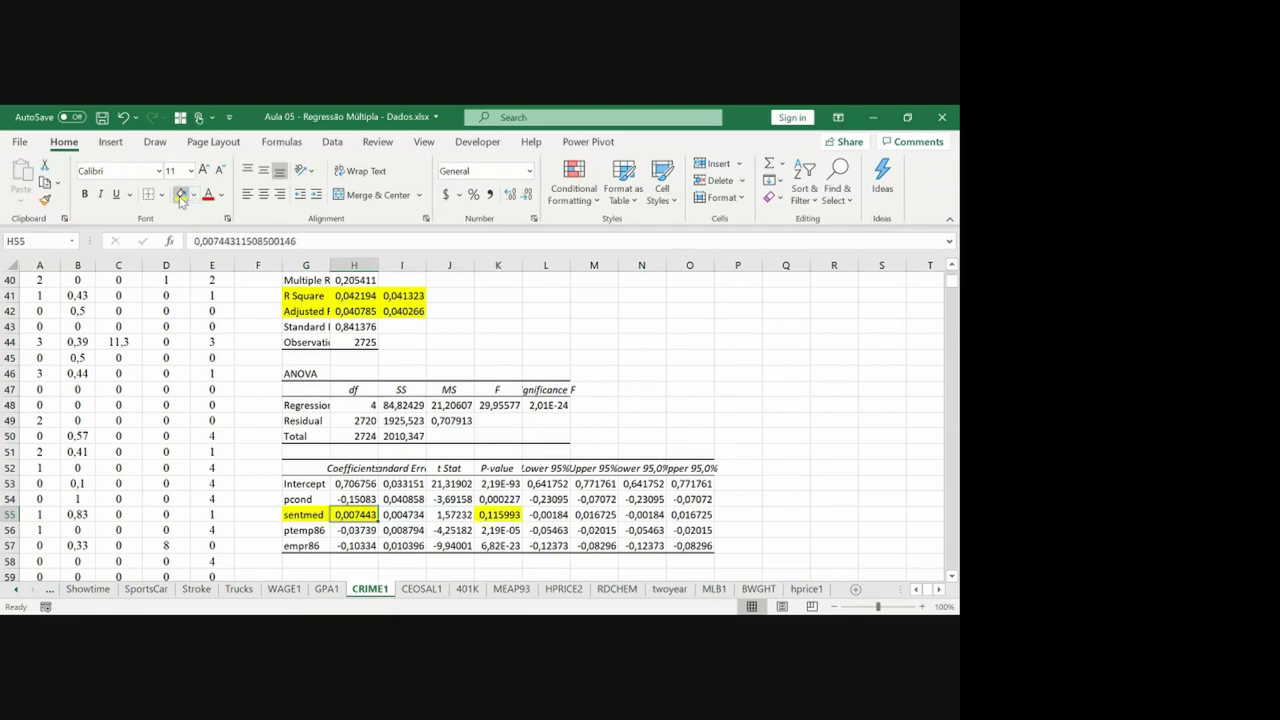
left_click(183, 197)
left_click(183, 197)
left_click(183, 197)
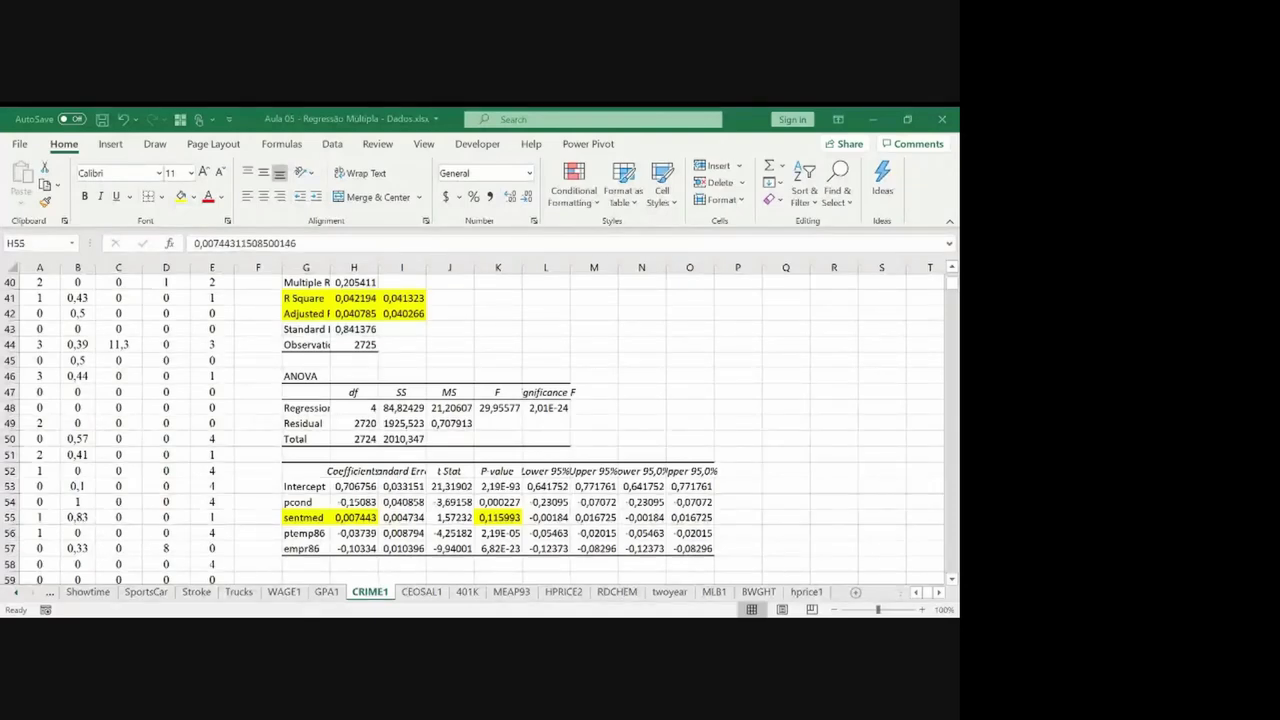
Switch to the results slide in the slide show and underline the R² and adjusted R² values with the red pen.
key("alt+Tab")
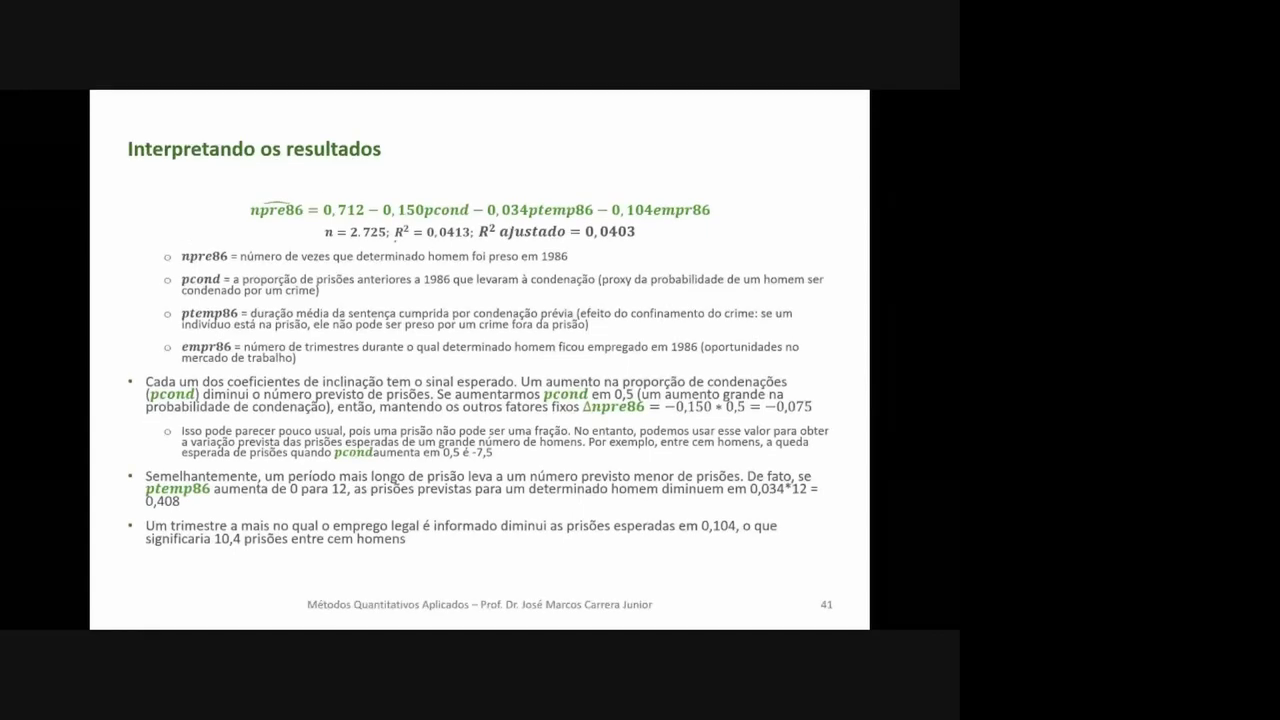
left_click_drag(389, 241, 647, 255)
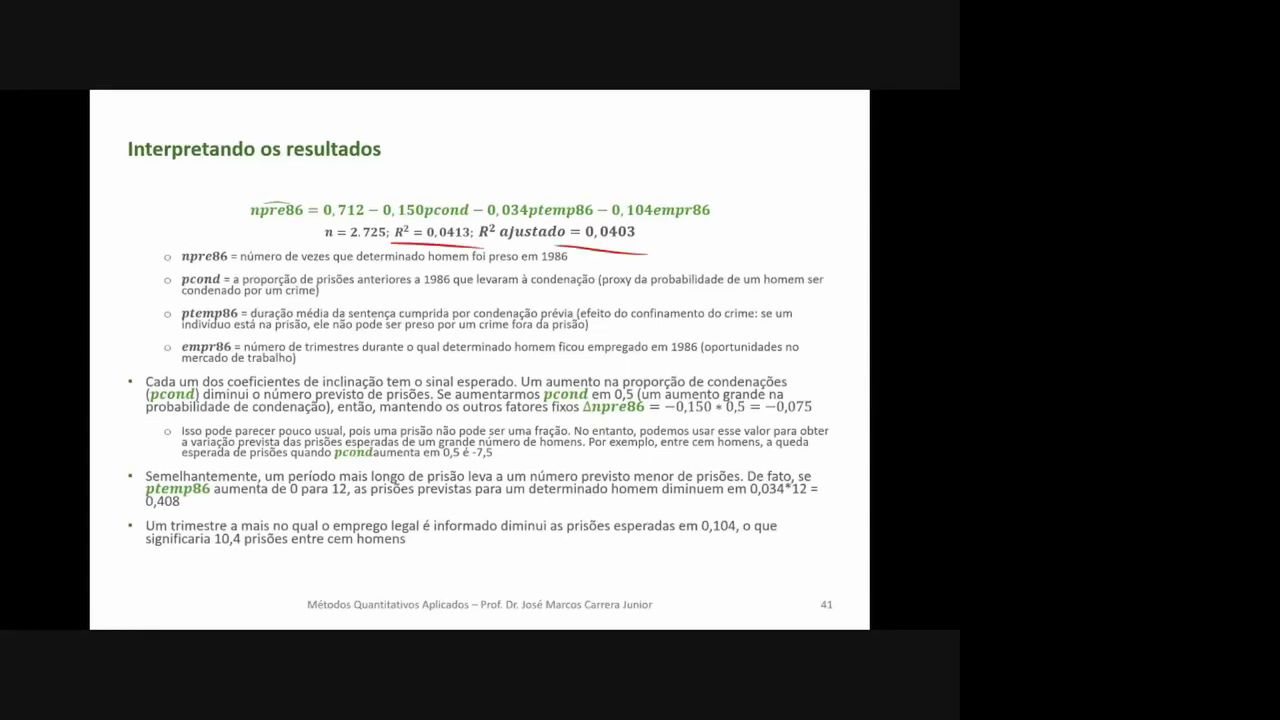
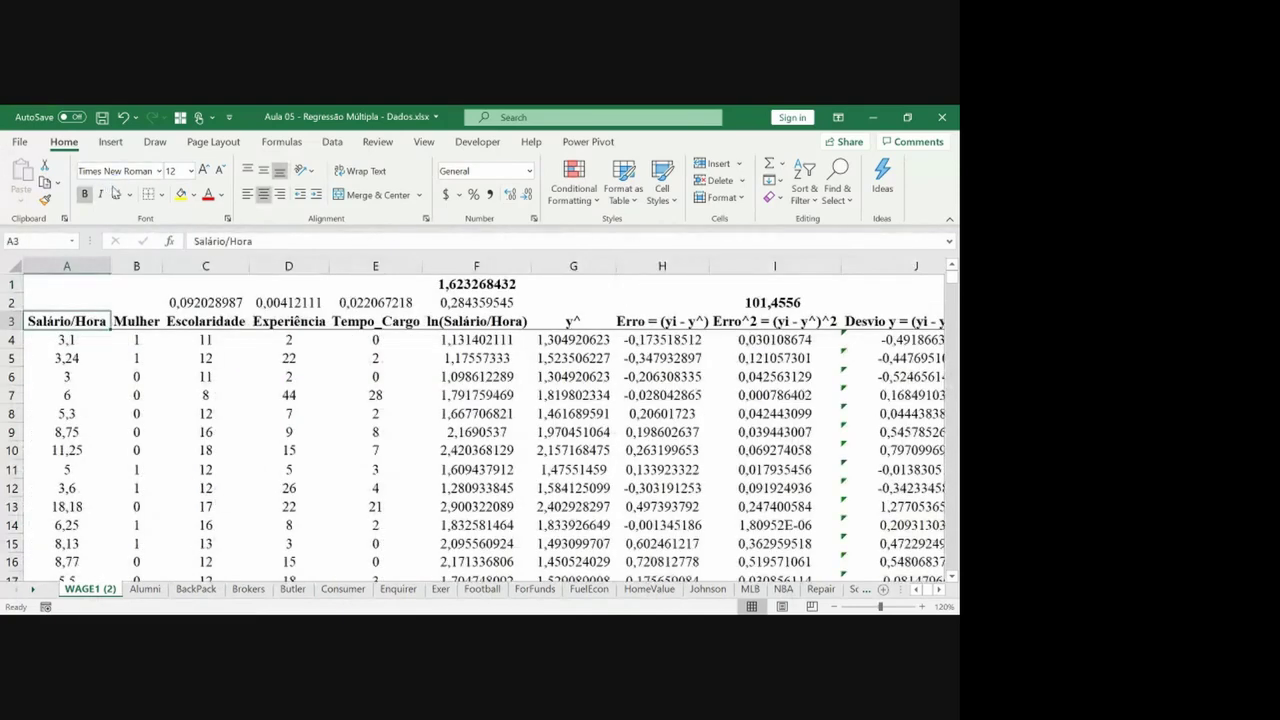
Open the Regression analysis for the WAGE1 (2) data and set the Y range to the ln(Salário/Hora) column, F3:F529.
left_click(332, 143)
left_click(858, 165)
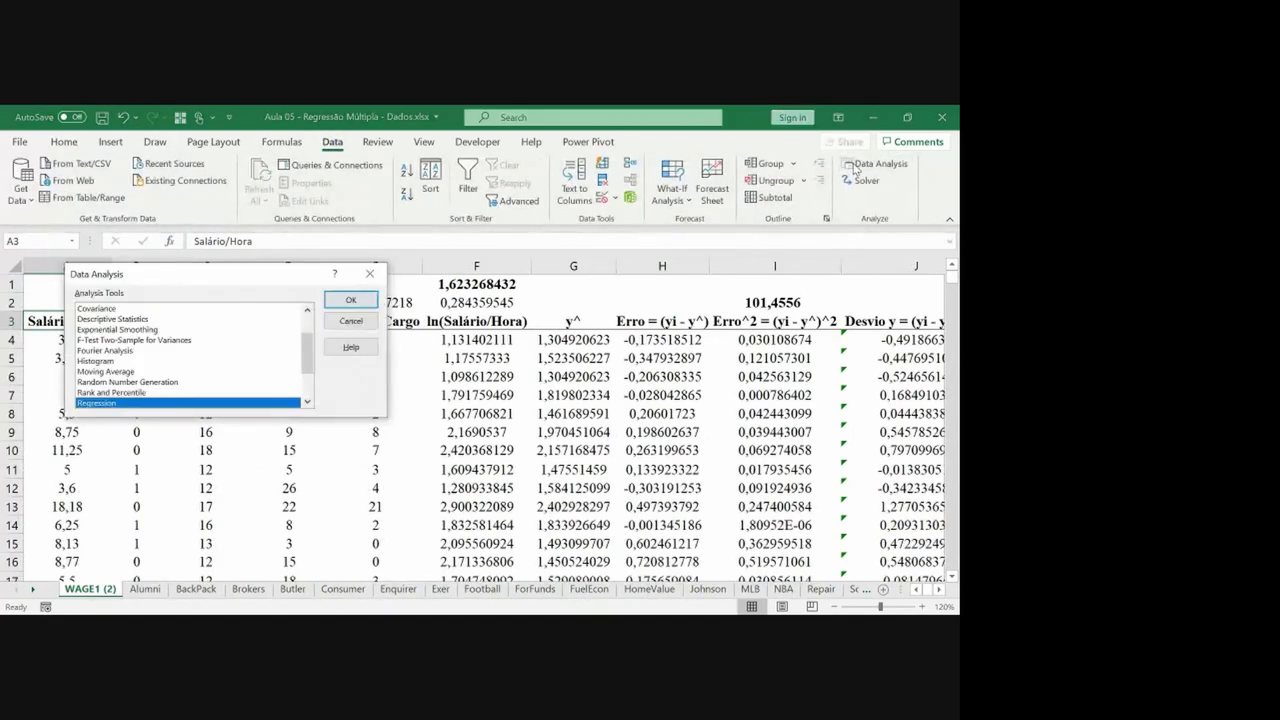
left_click(350, 300)
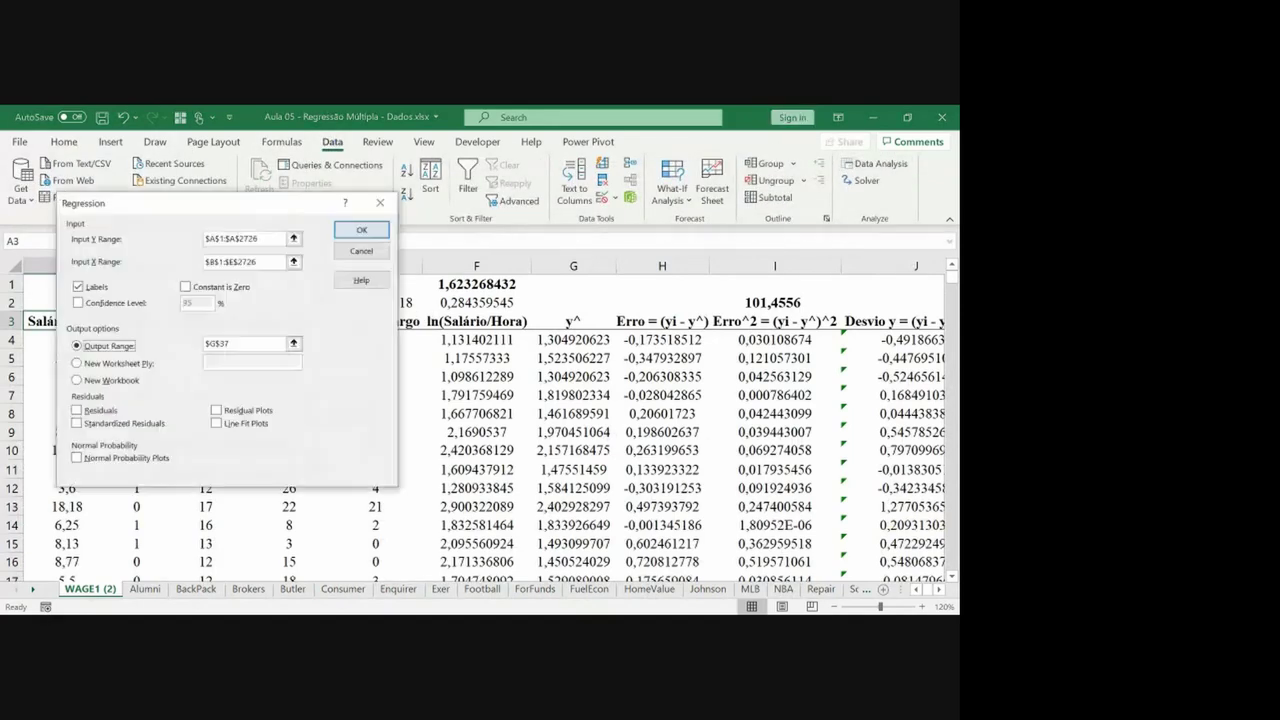
left_click(293, 238)
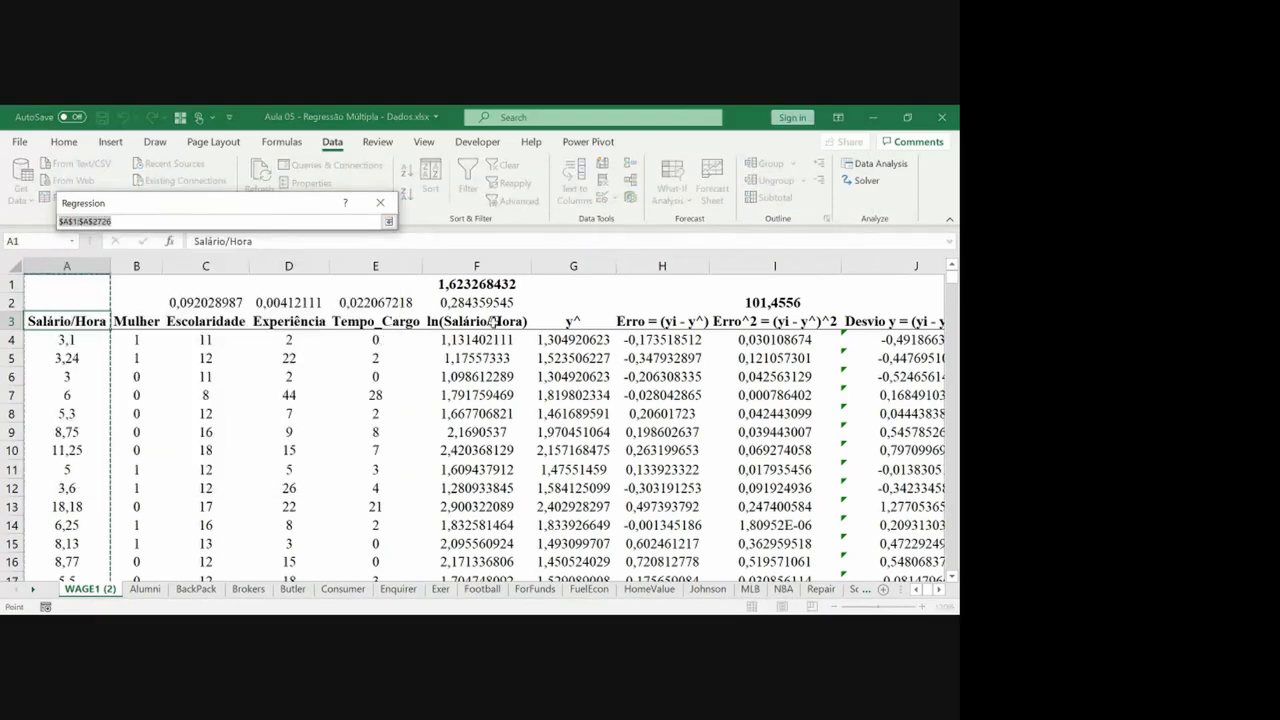
left_click(493, 321)
key("ctrl+shift+Down")
key("Return")
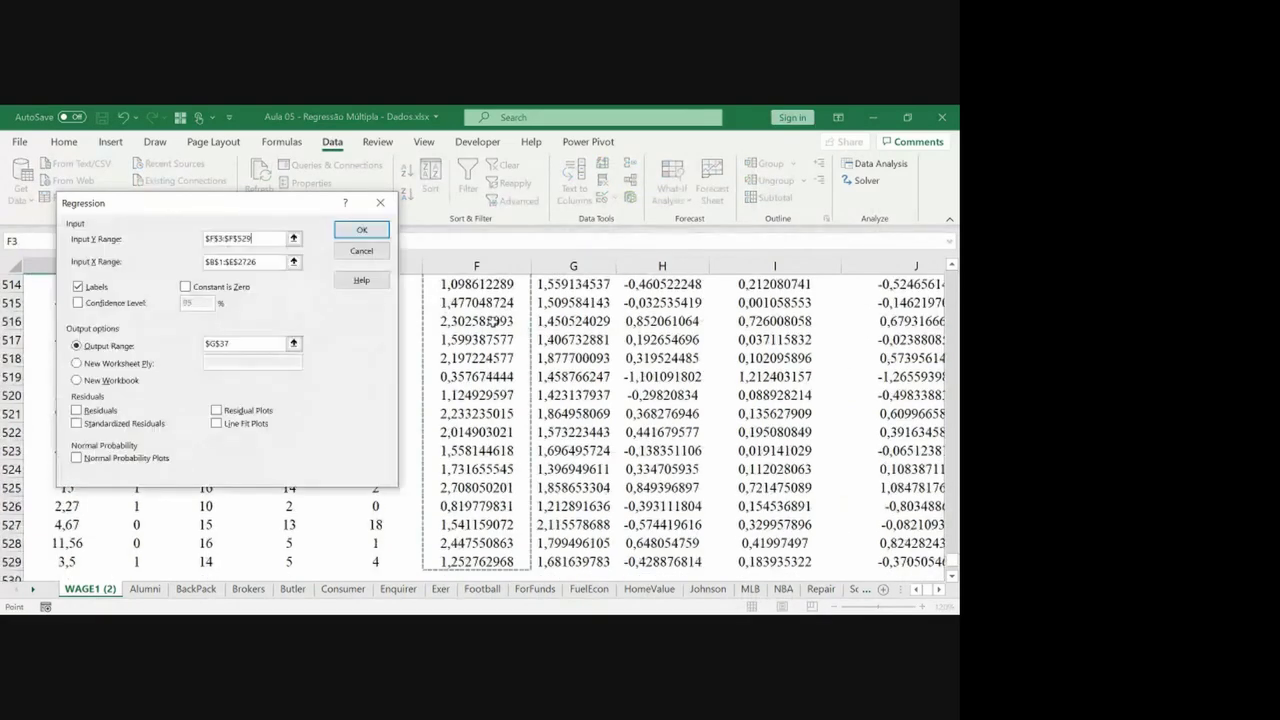
Set the regression's X range to the Escolaridade, Experiência and Tempo_Cargo columns, C3:E529.
left_click(291, 259)
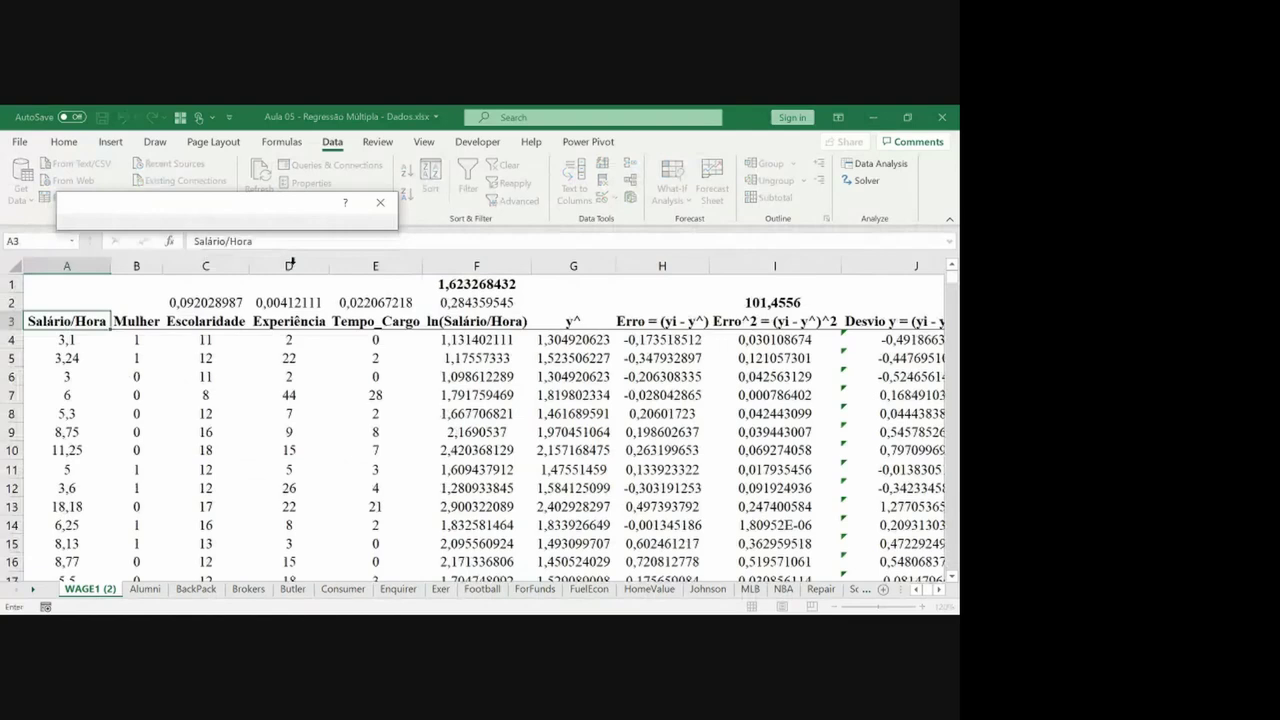
left_click(170, 321)
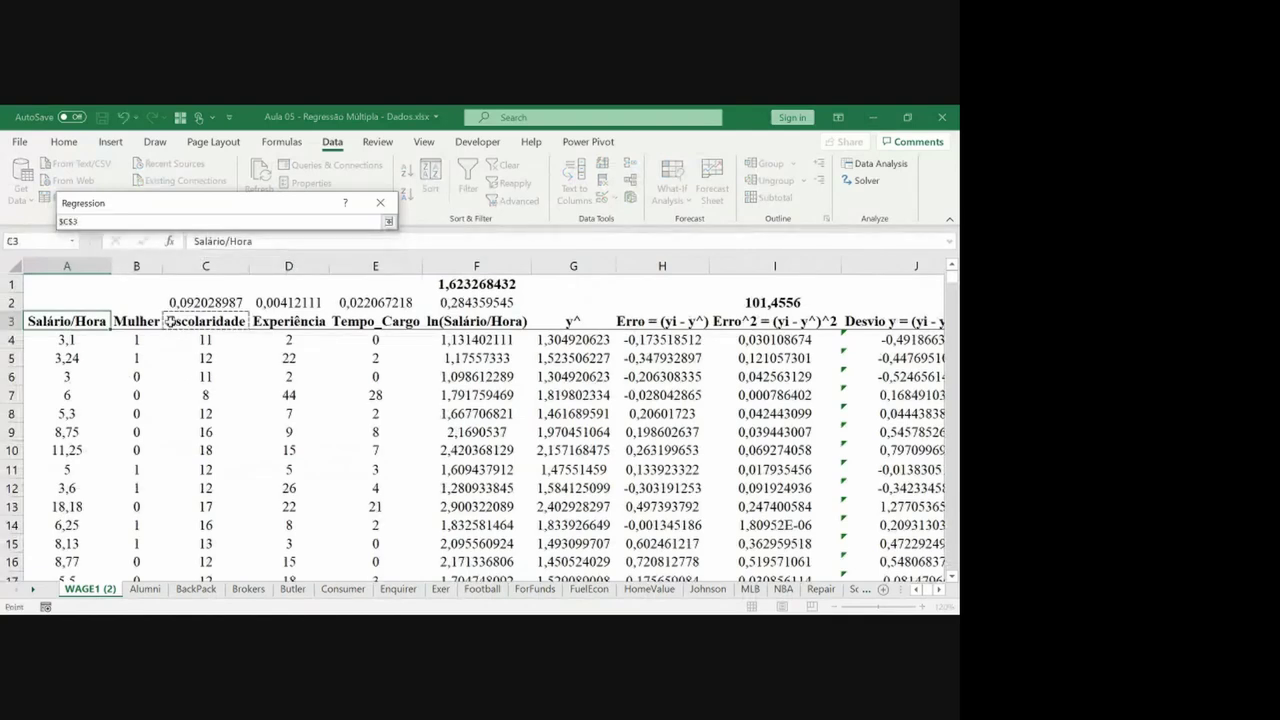
key("shift+Right")
key("shift+Right")
key("ctrl+shift+Down")
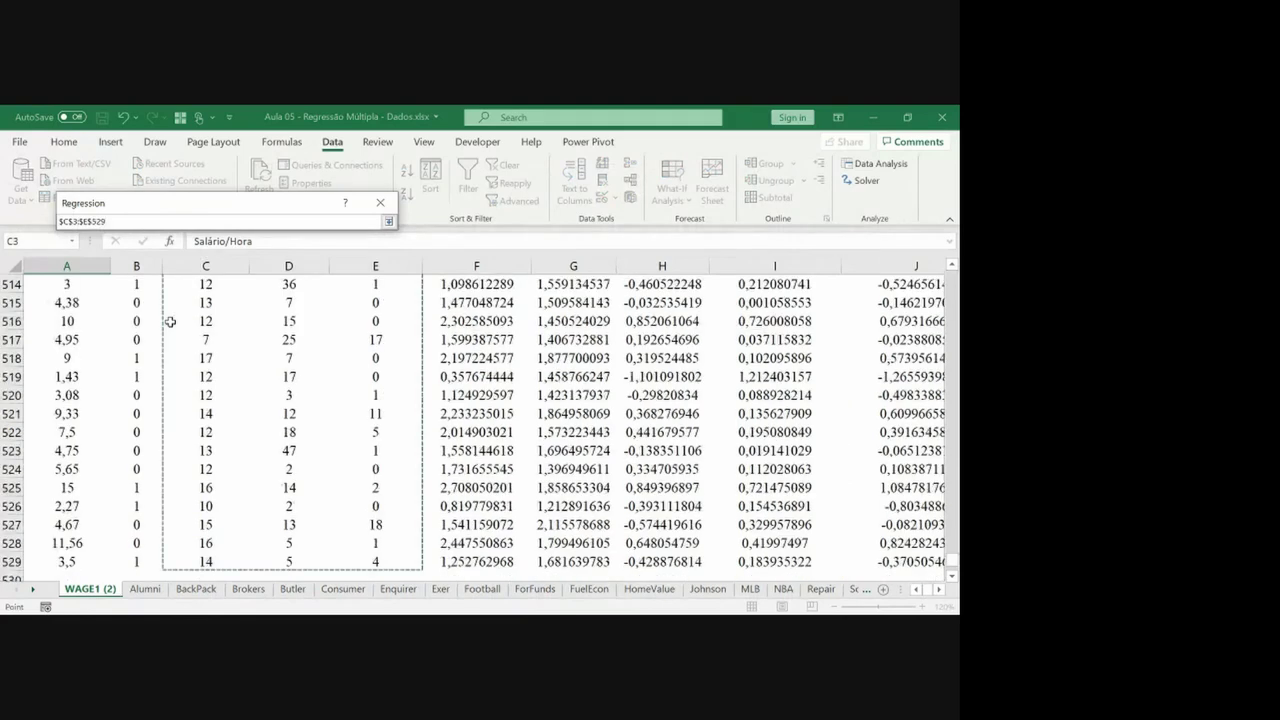
key("Return")
Send the regression output to a new worksheet with residuals and residual plots included, and run it.
left_click(76, 363)
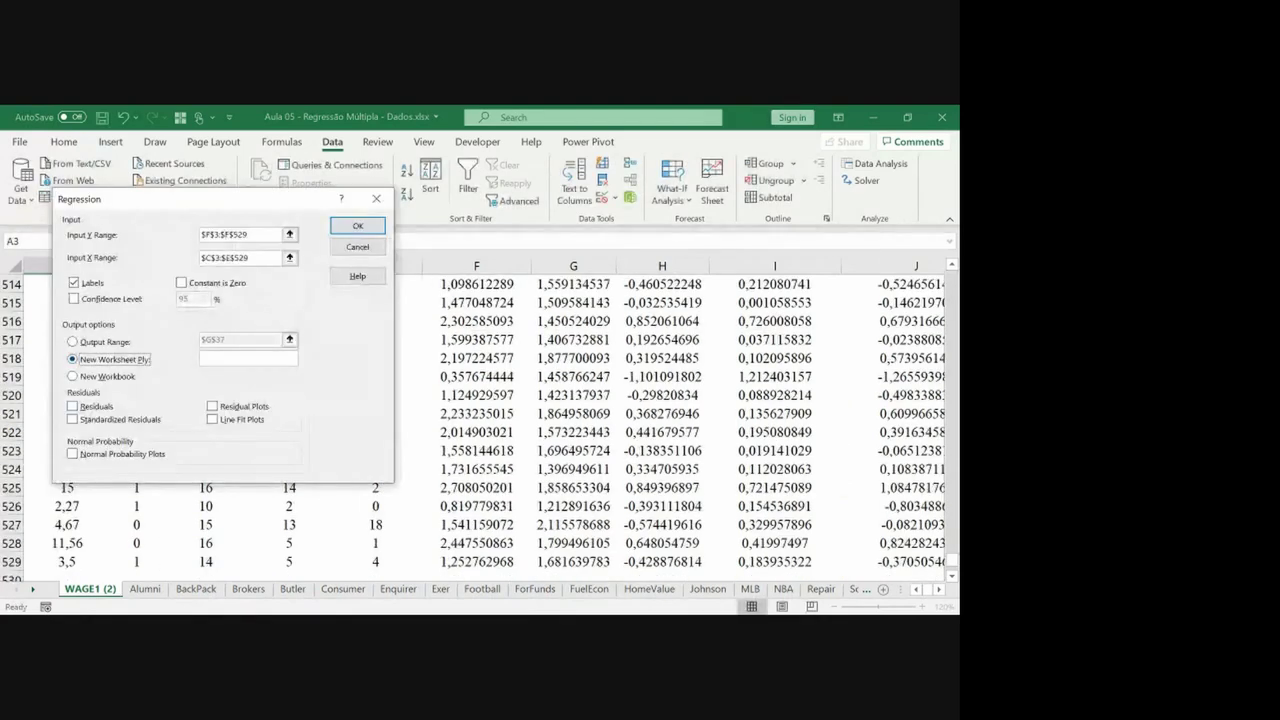
left_click(72, 406)
left_click(212, 406)
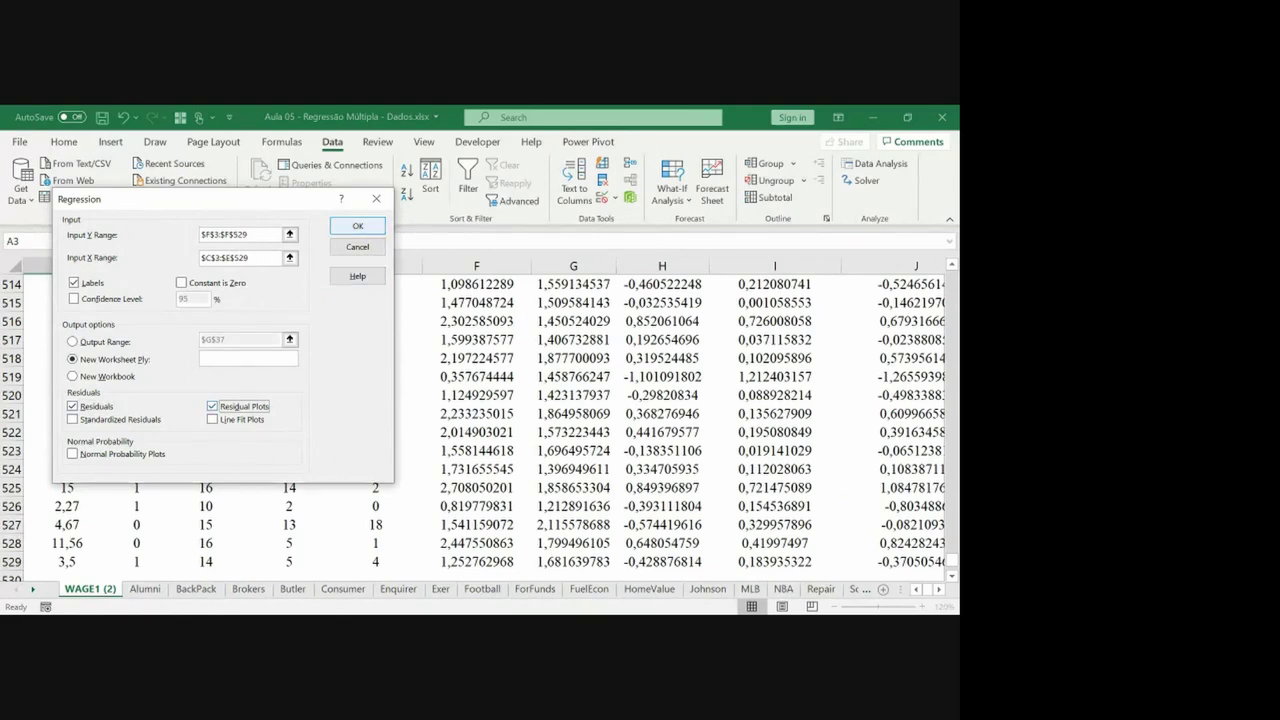
left_click(345, 225)
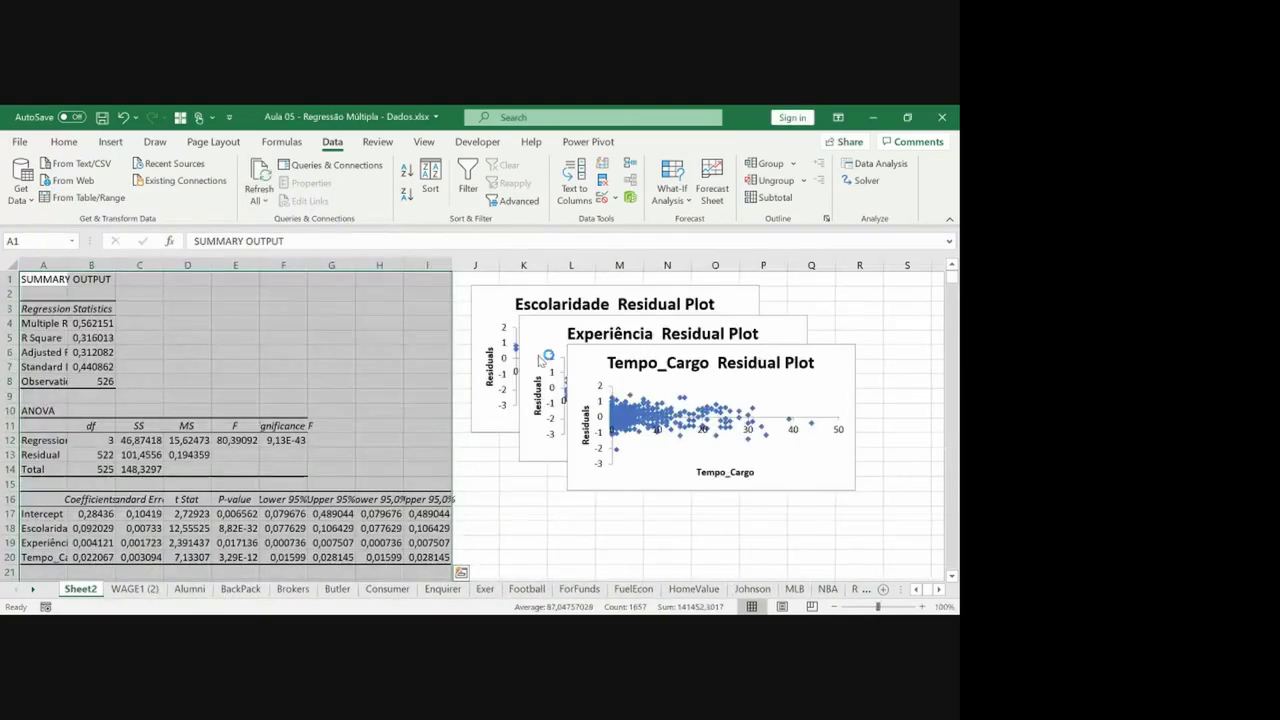
Separate the overlapping residual plots, moving Tempo_Cargo below Escolaridade and Experiência below Tempo_Cargo.
left_click_drag(660, 495, 600, 508)
left_click_drag(727, 356, 720, 565)
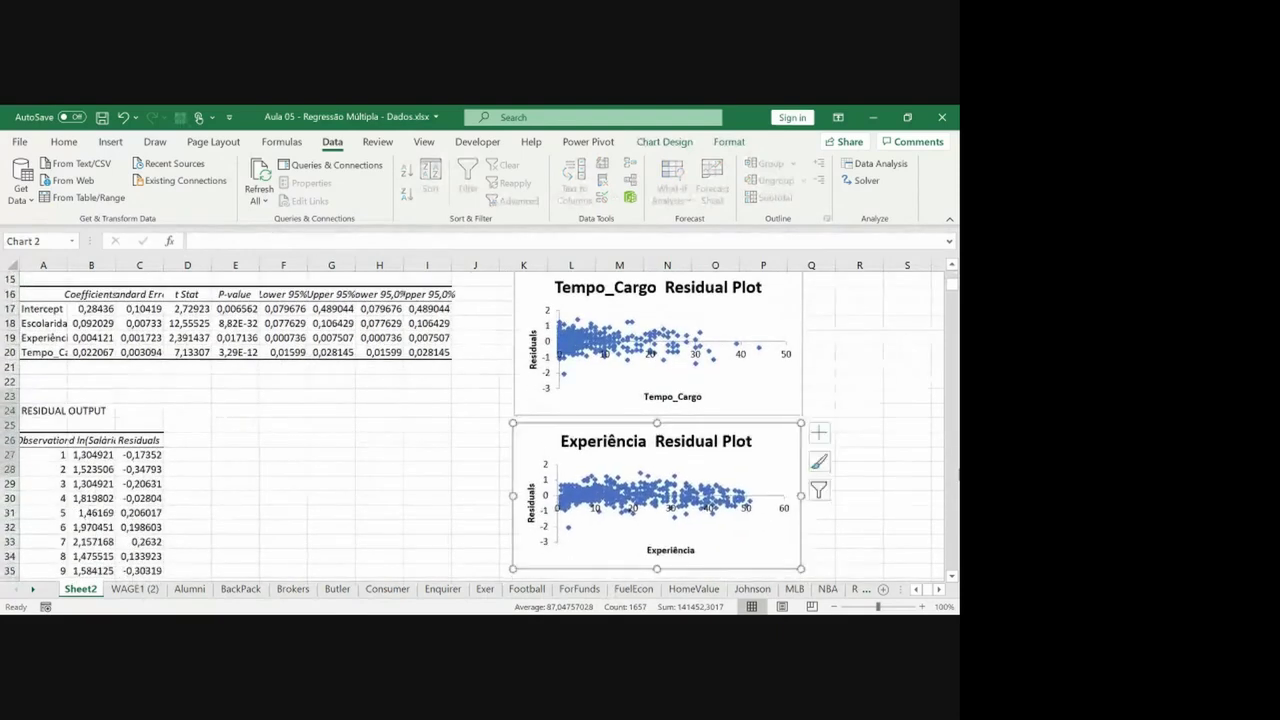
Label the Residuals column of the residual output by entering Erro in C25.
left_click(110, 469)
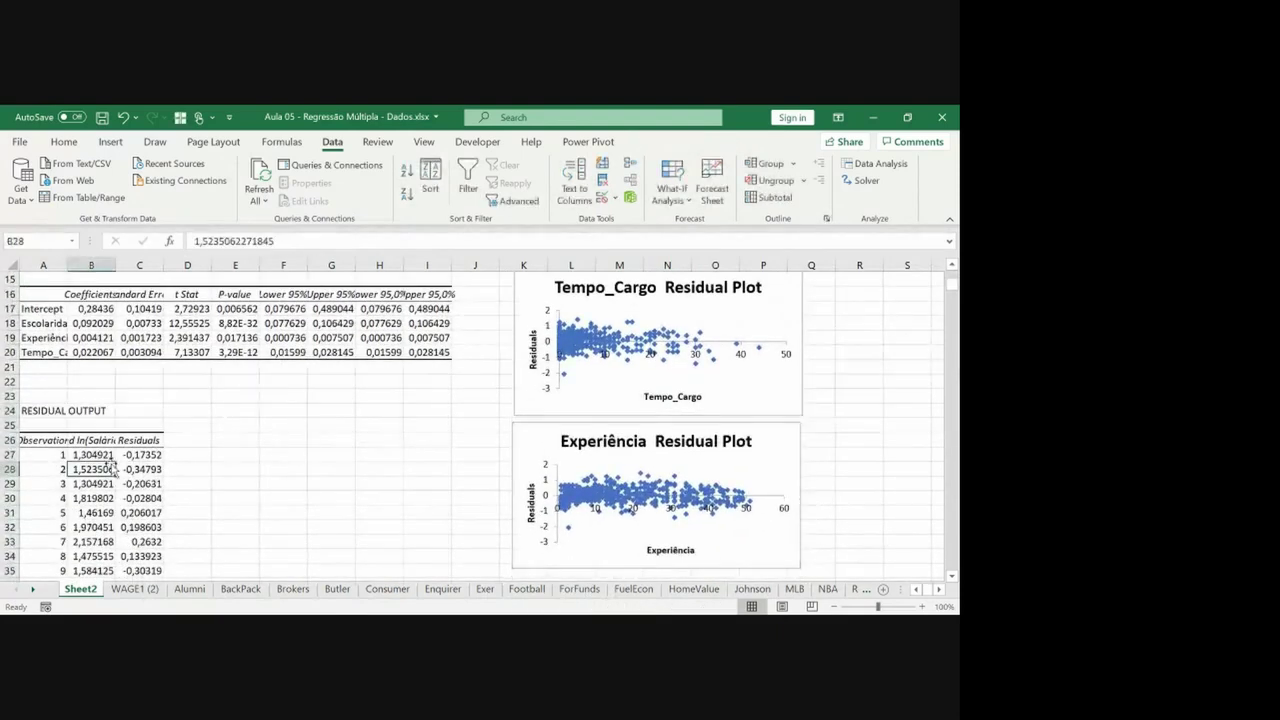
left_click(110, 458)
key("Right")
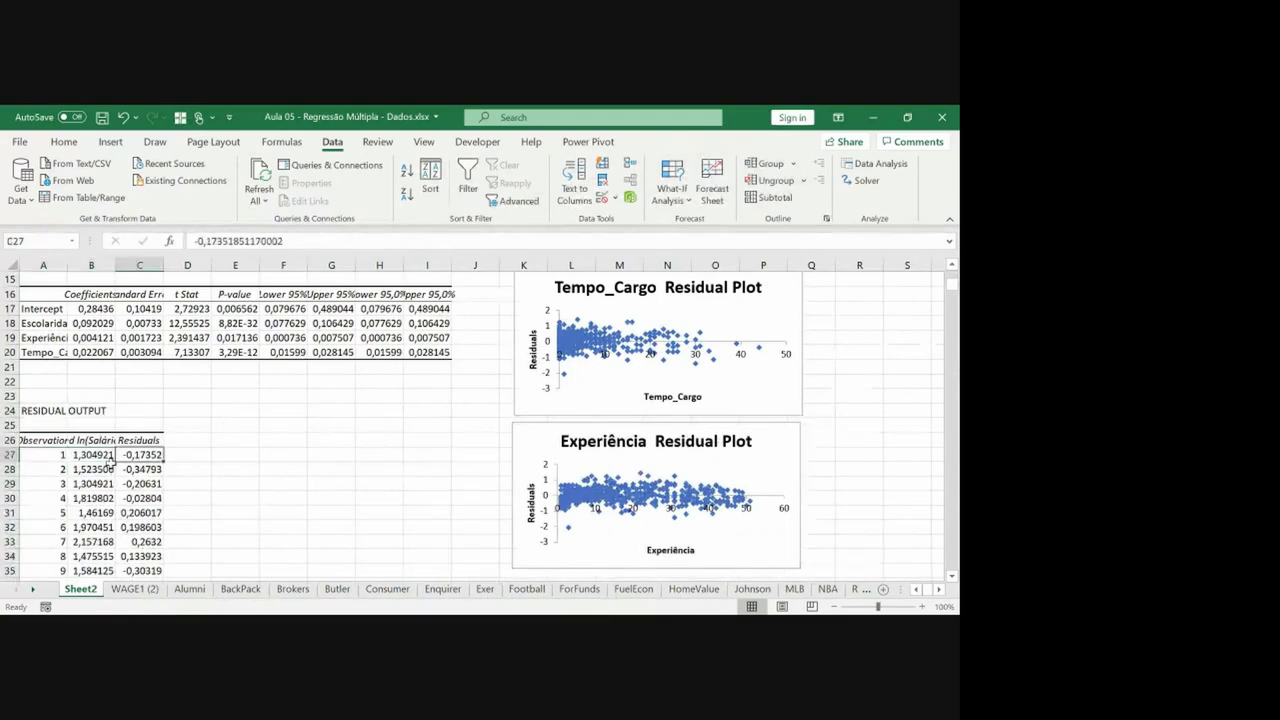
key("ctrl+Down")
key("ctrl+Up")
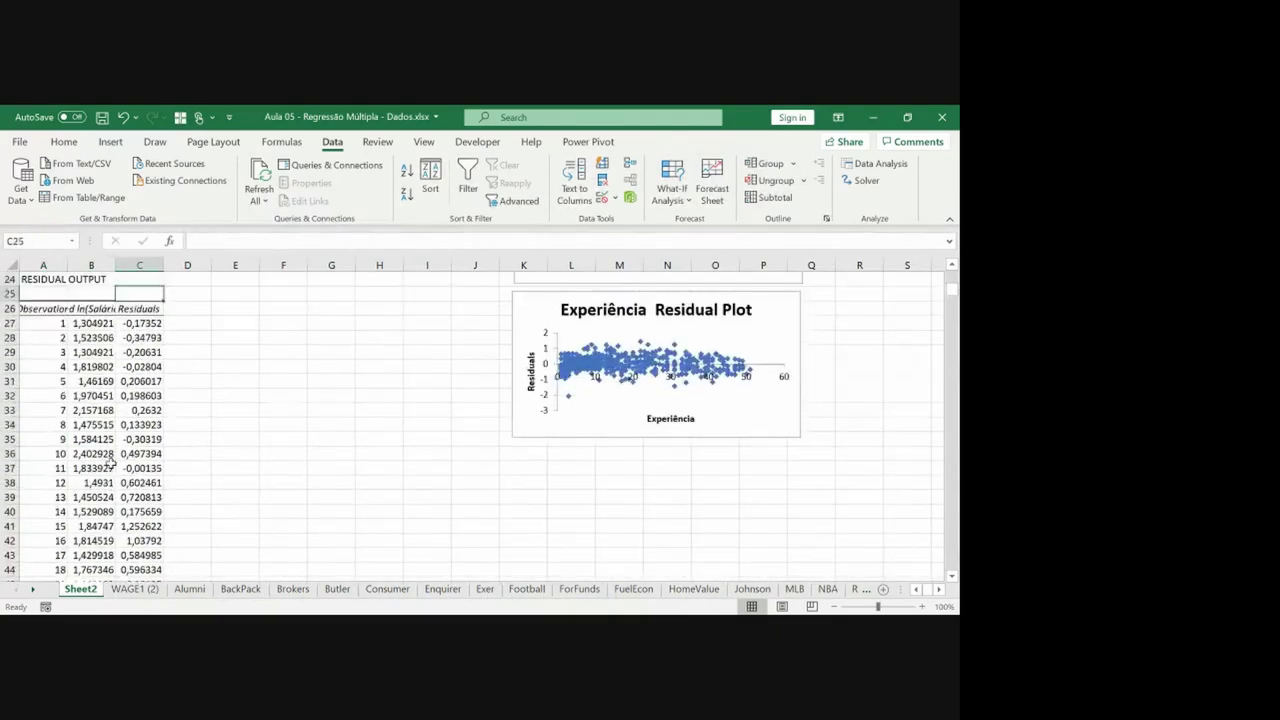
key("ctrl+Up")
key("Down")
key("Down")
key("Down")
key("Down")
key("Down")
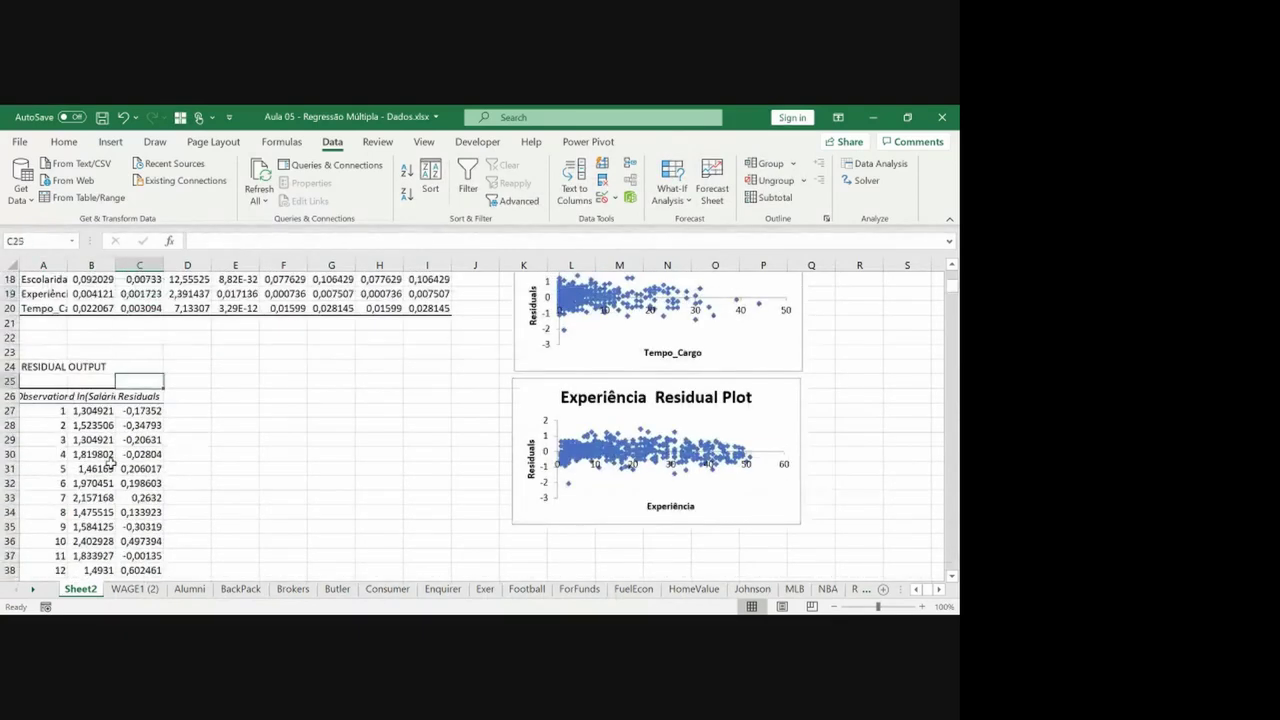
type("Eroo")
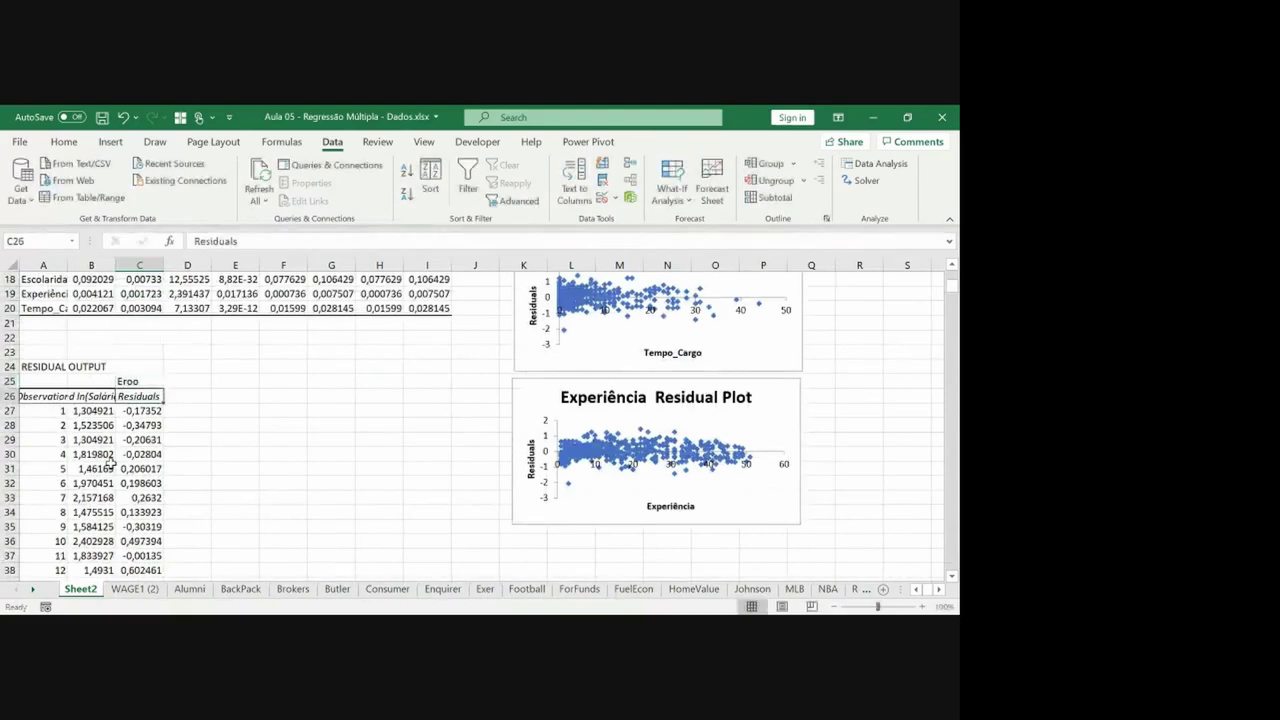
key("BackSpace")
key("BackSpace")
type("ro")
key("Return")
key("Up")
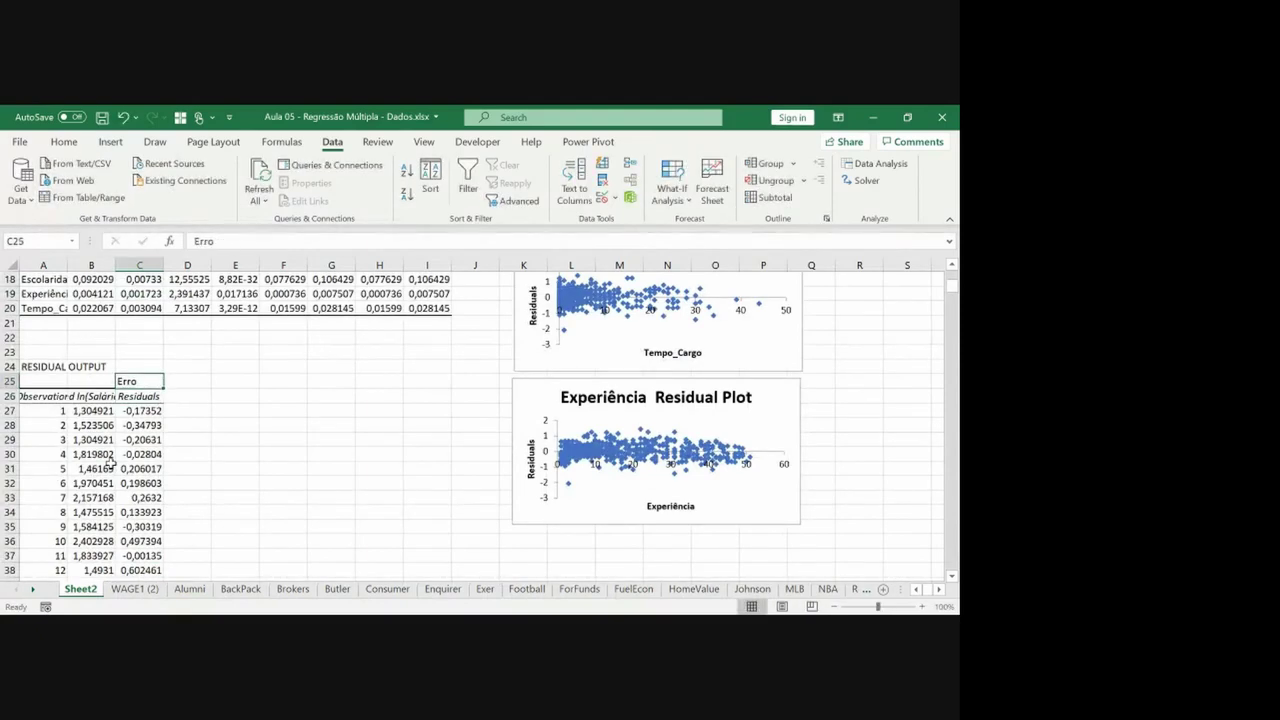
Move the Escolaridade residual plot directly above the Tempo_Cargo plot, aligned with it.
key("Up")
key("Up")
key("Up")
key("Up")
key("Up")
key("Up")
key("Up")
key("Up")
key("Up")
key("Up")
key("Up")
key("Up")
key("Up")
key("Up")
key("Up")
key("Up")
key("Up")
key("Up")
key("Up")
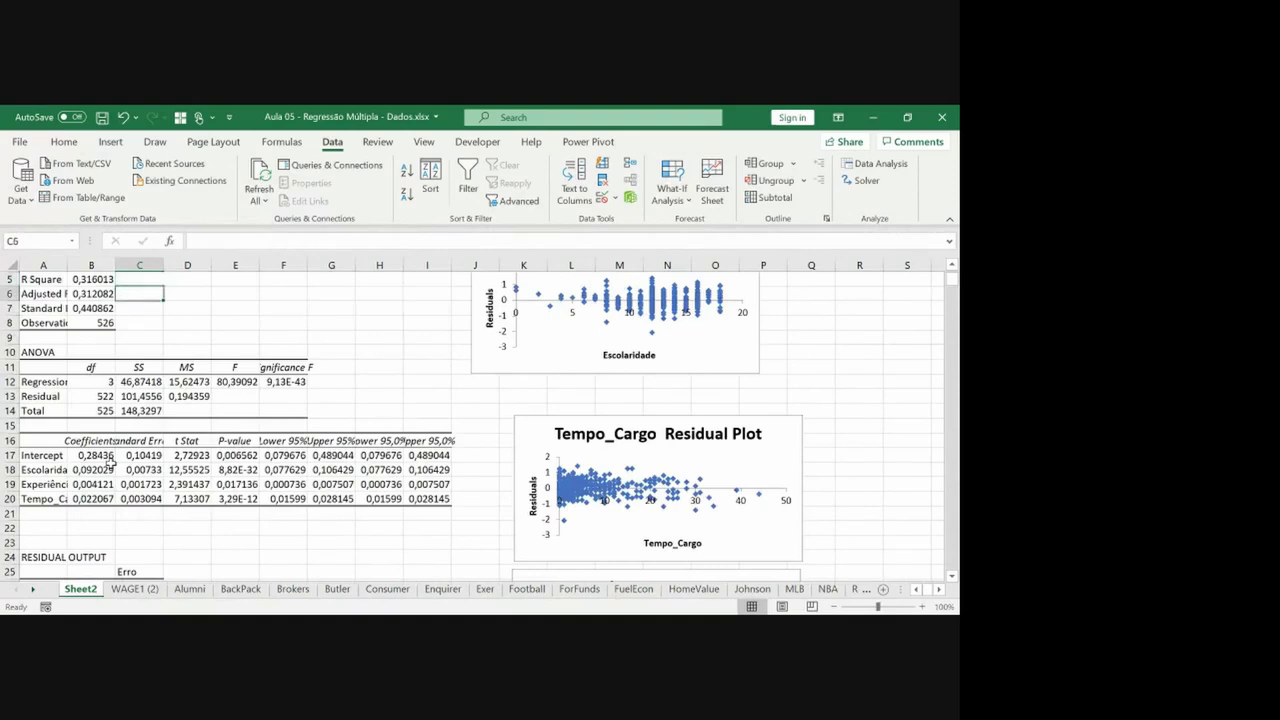
key("Right")
key("Right")
key("Right")
key("Right")
key("Right")
key("Up")
key("Up")
key("Up")
key("Up")
key("Up")
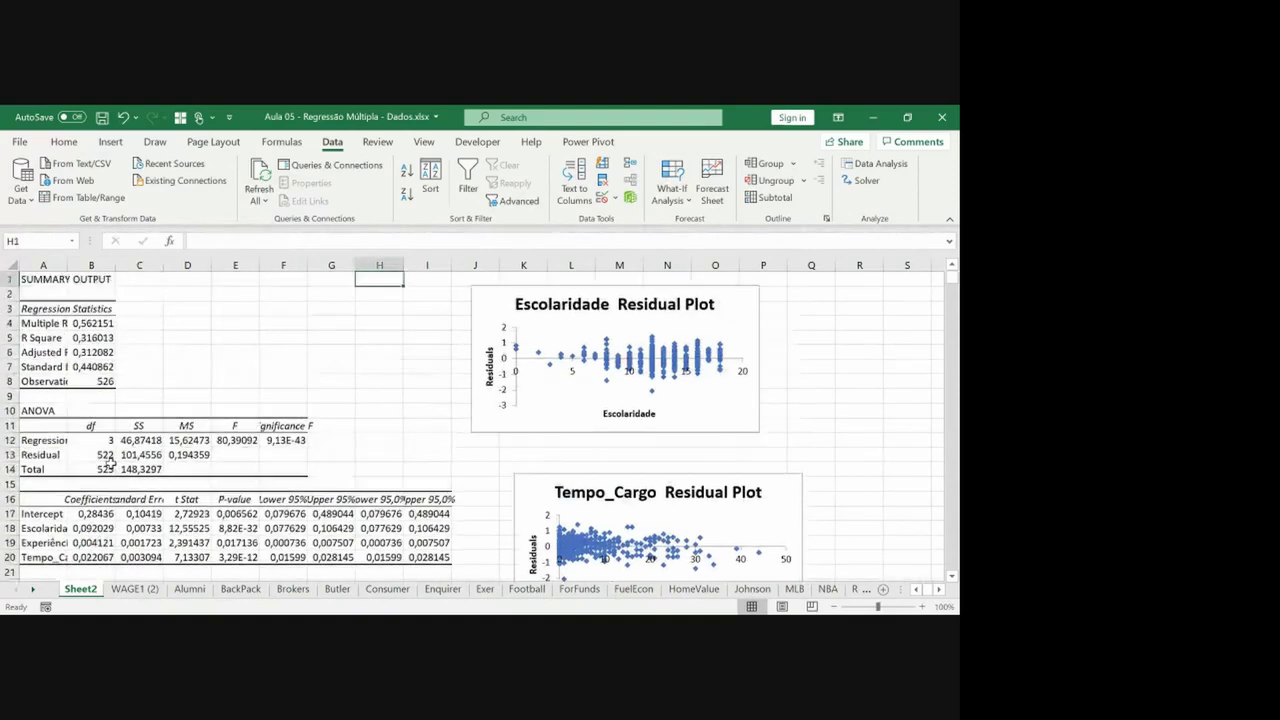
left_click_drag(664, 424, 707, 459)
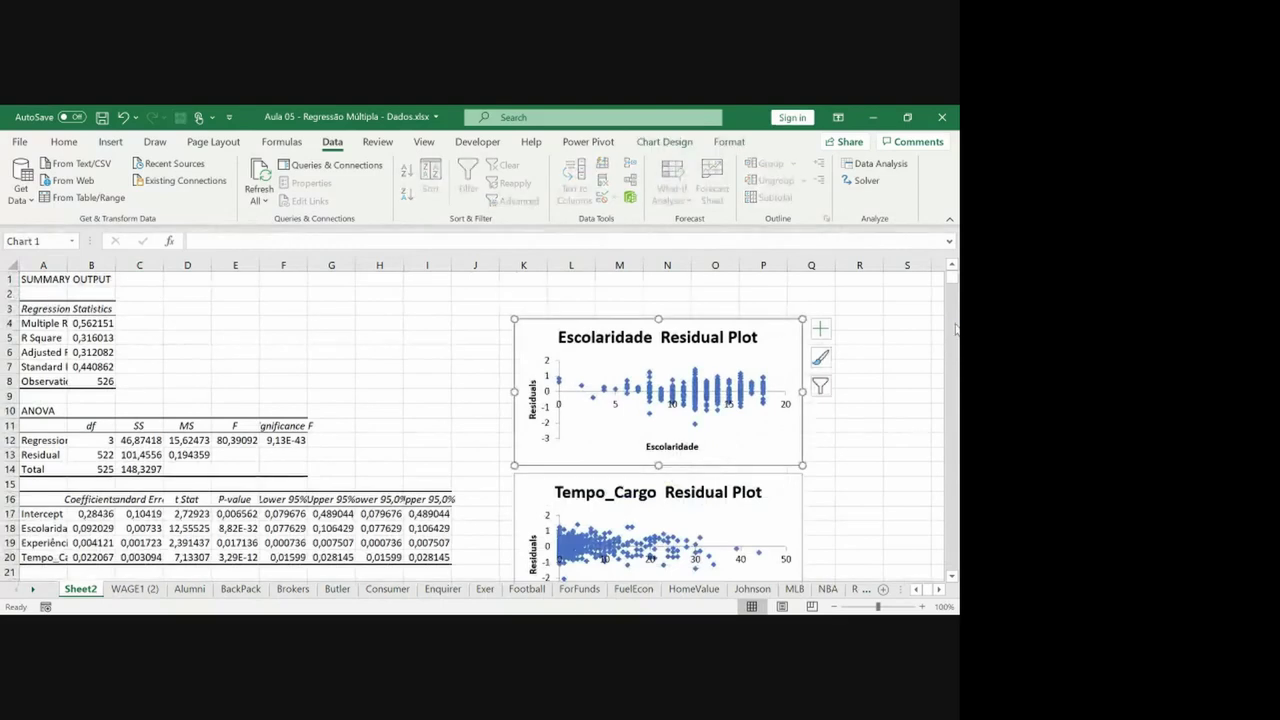
Draw two converging black ink lines along the upper and lower edges of the points in the Tempo_Cargo residual plot.
left_click(882, 367)
key("Down")
key("Down")
key("Down")
key("Down")
key("Down")
key("Down")
key("Down")
key("Down")
key("Down")
key("Down")
key("Down")
key("Down")
key("Down")
key("Down")
key("Down")
key("Down")
key("Down")
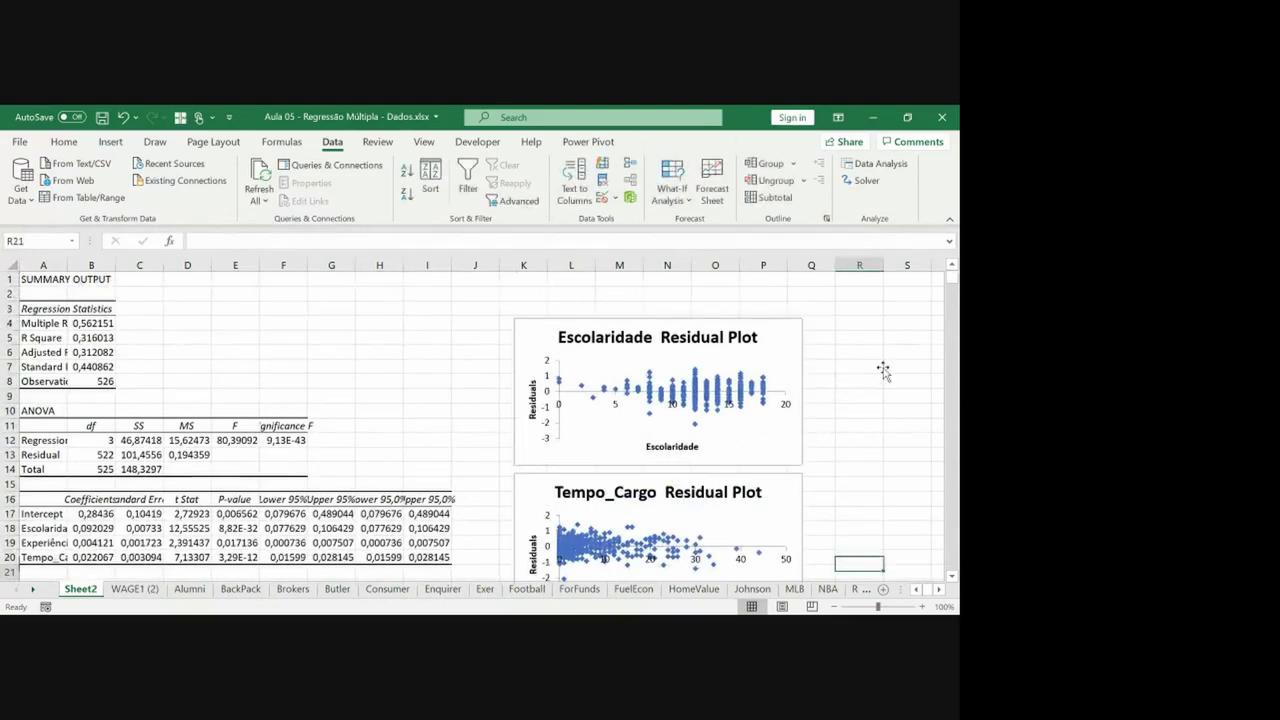
key("Down")
key("Down")
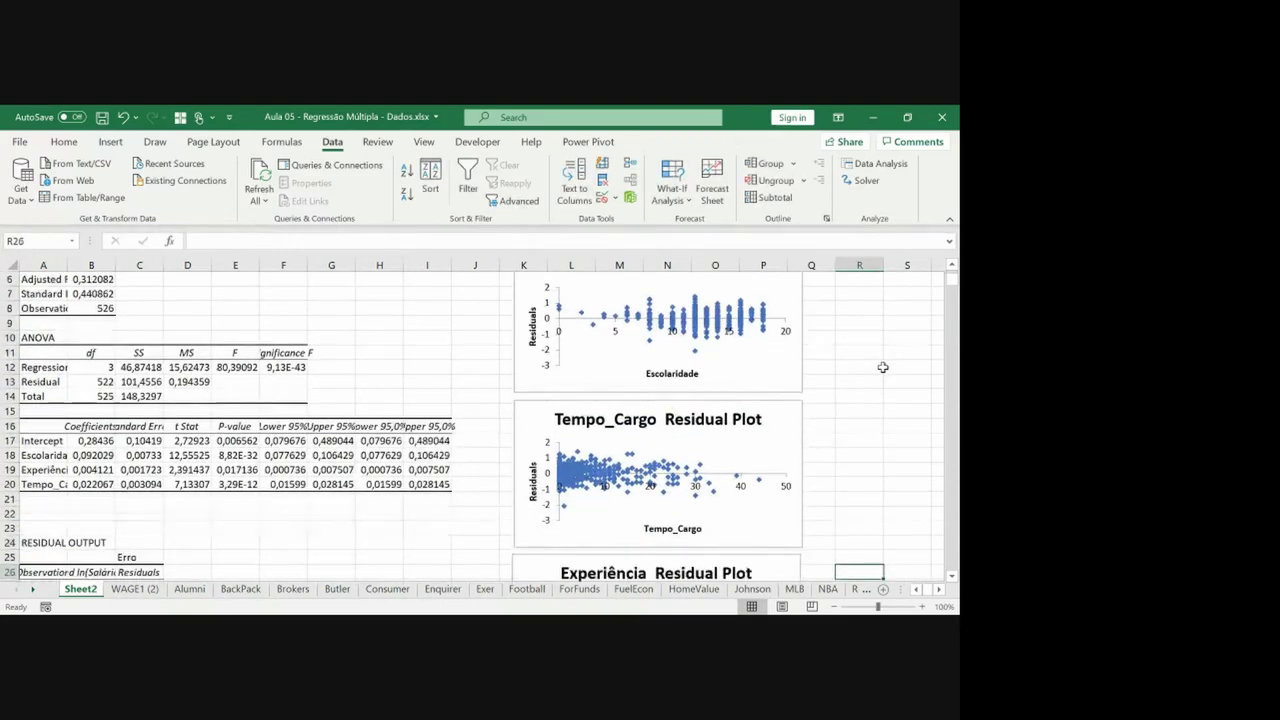
left_click_drag(554, 451, 716, 472)
left_click_drag(552, 501, 703, 477)
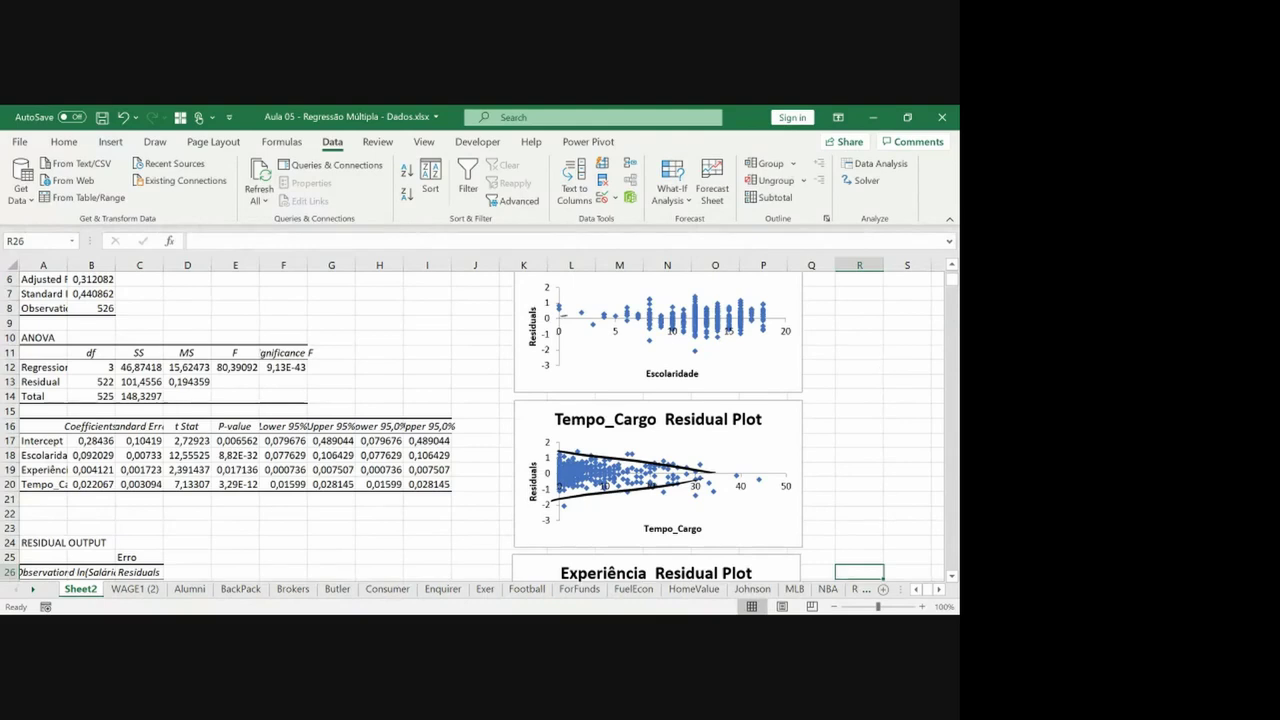
Draw two diverging black ink lines along the upper and lower edges of the points in the Escolaridade residual plot.
left_click_drag(559, 314, 745, 299)
left_click_drag(559, 327, 760, 348)
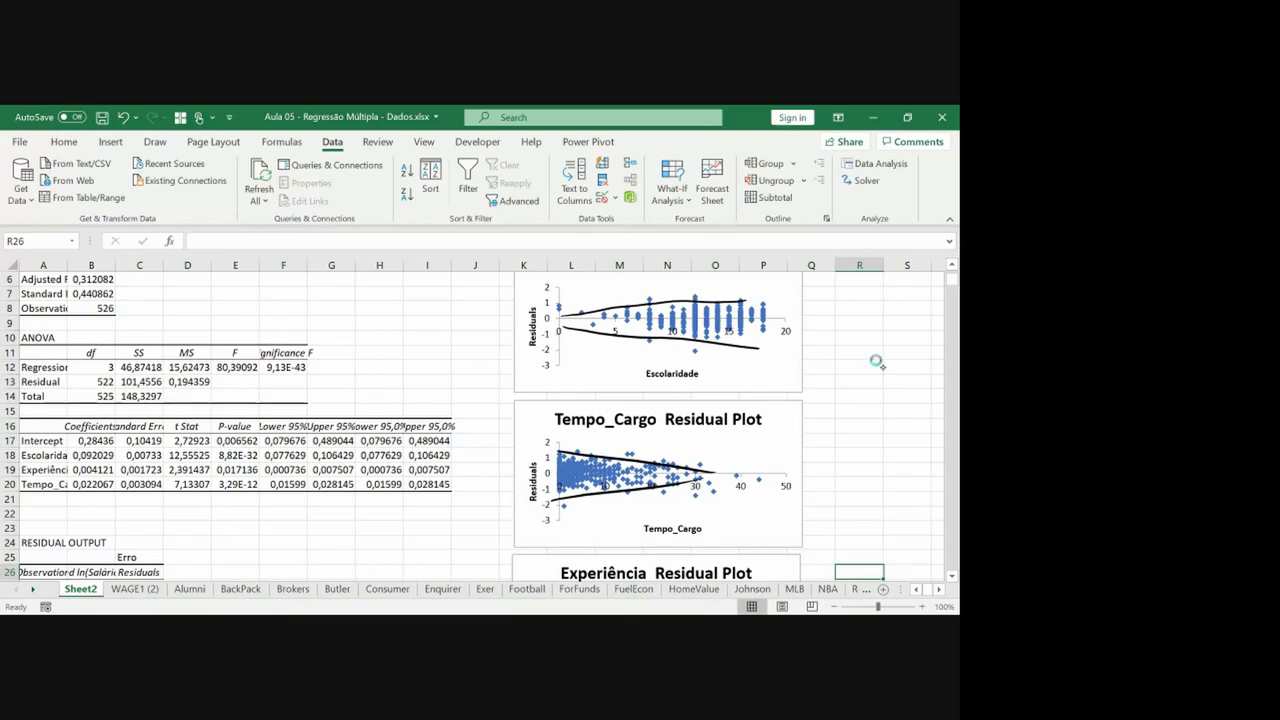
left_click_drag(701, 382, 709, 383)
Draw two nearly parallel black ink lines above and below the points in the Experiência residual plot.
left_click(798, 471)
left_click(859, 500)
key("Right")
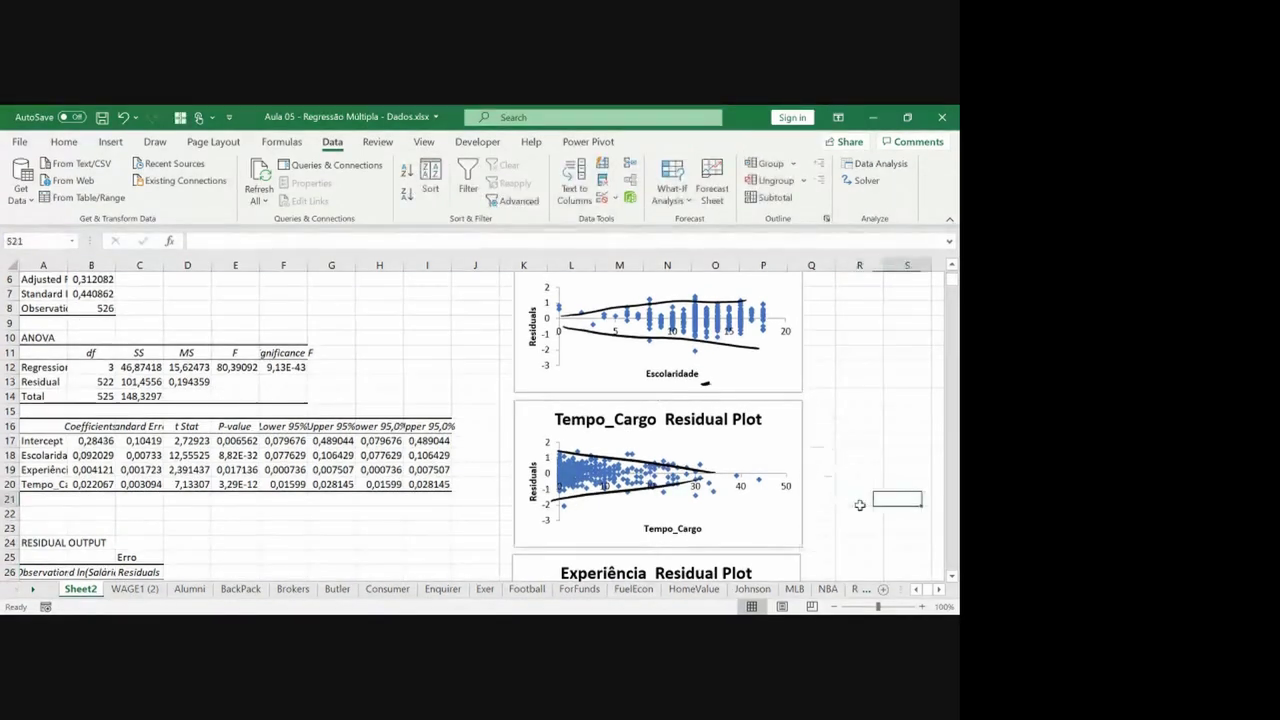
key("Down")
key("Down")
key("Down")
key("Down")
key("Down")
key("Down")
key("Down")
key("Down")
key("Down")
key("Down")
key("Down")
key("Down")
key("Down")
key("Down")
key("Down")
key("Down")
key("Down")
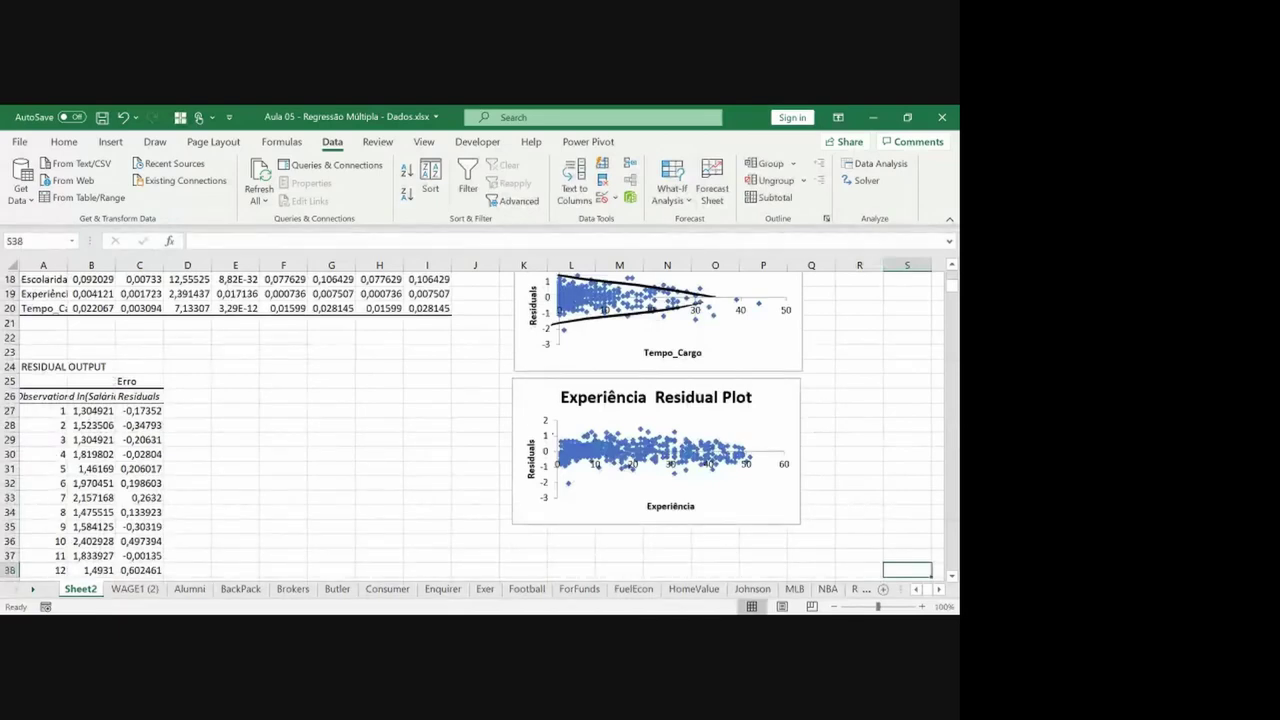
left_click_drag(552, 435, 750, 437)
left_click_drag(555, 477, 710, 472)
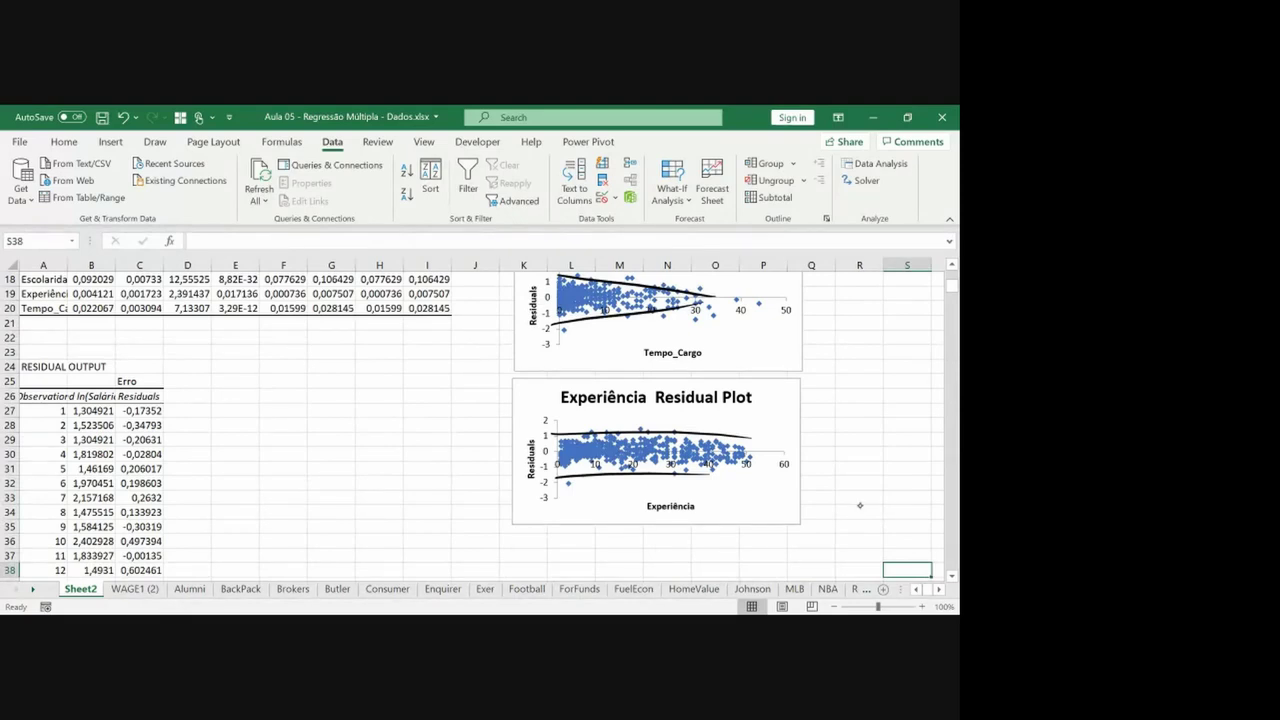
Sketch a framed pair of axes beside the residual output, with ERRO on the vertical axis and ŷ on the horizontal.
mouse_move(246, 365)
left_mouse_down()
mouse_move(417, 482)
mouse_move(270, 362)
mouse_move(273, 458)
mouse_move(374, 443)
left_mouse_up()
left_click_drag(270, 375, 292, 376)
left_click_drag(298, 372, 302, 378)
left_click_drag(377, 432, 378, 457)
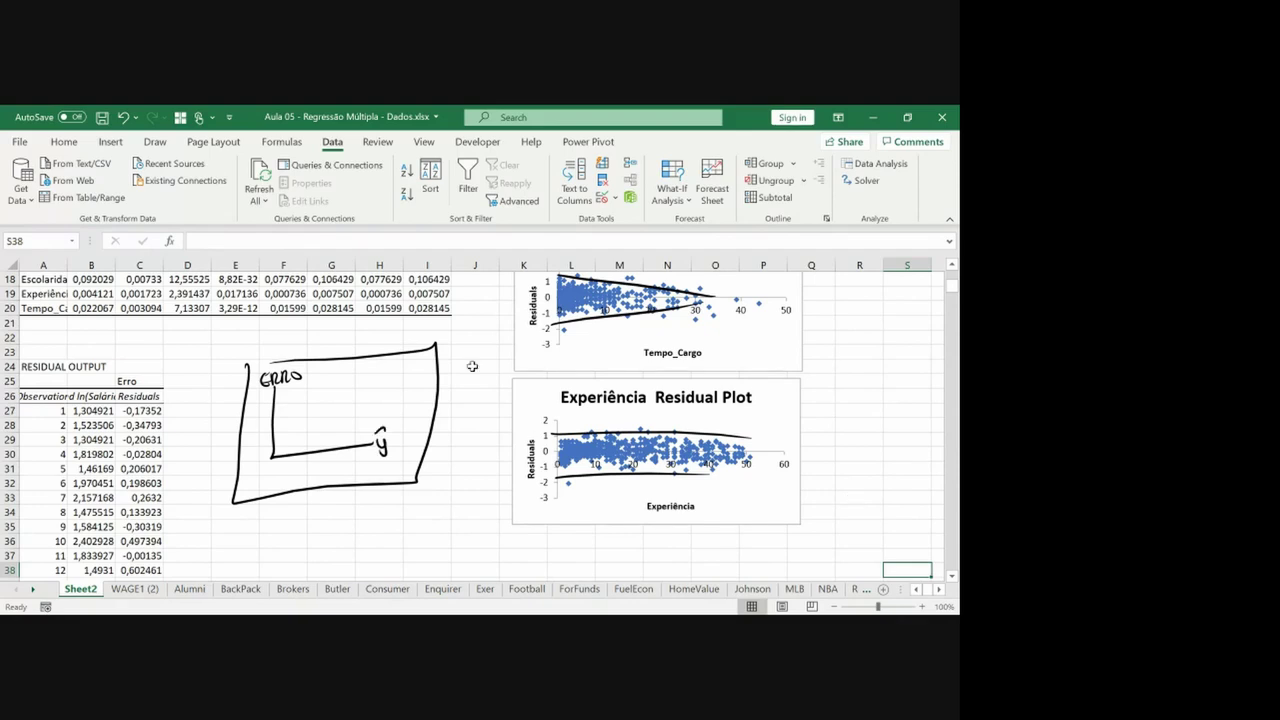
Fit the width of the Predicted ln(Salário/Hora) column to its contents and label it y^ in the cell above its header.
double_click(115, 264)
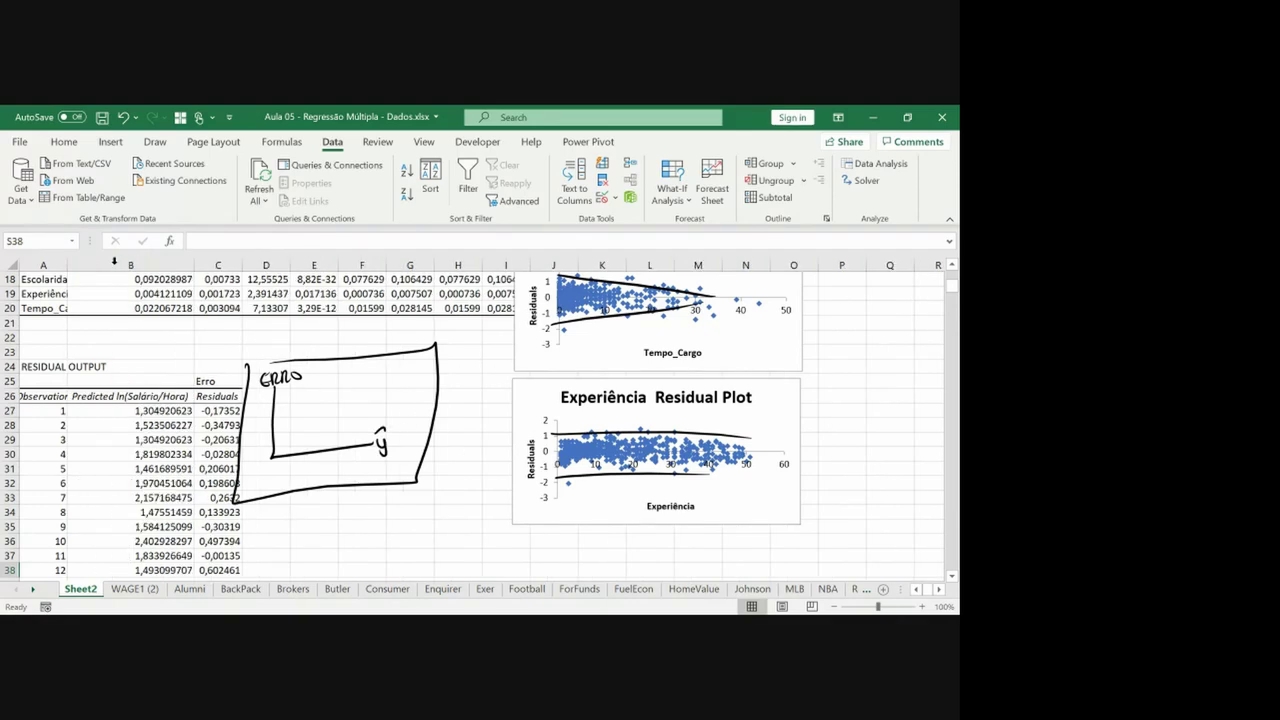
left_click(159, 413)
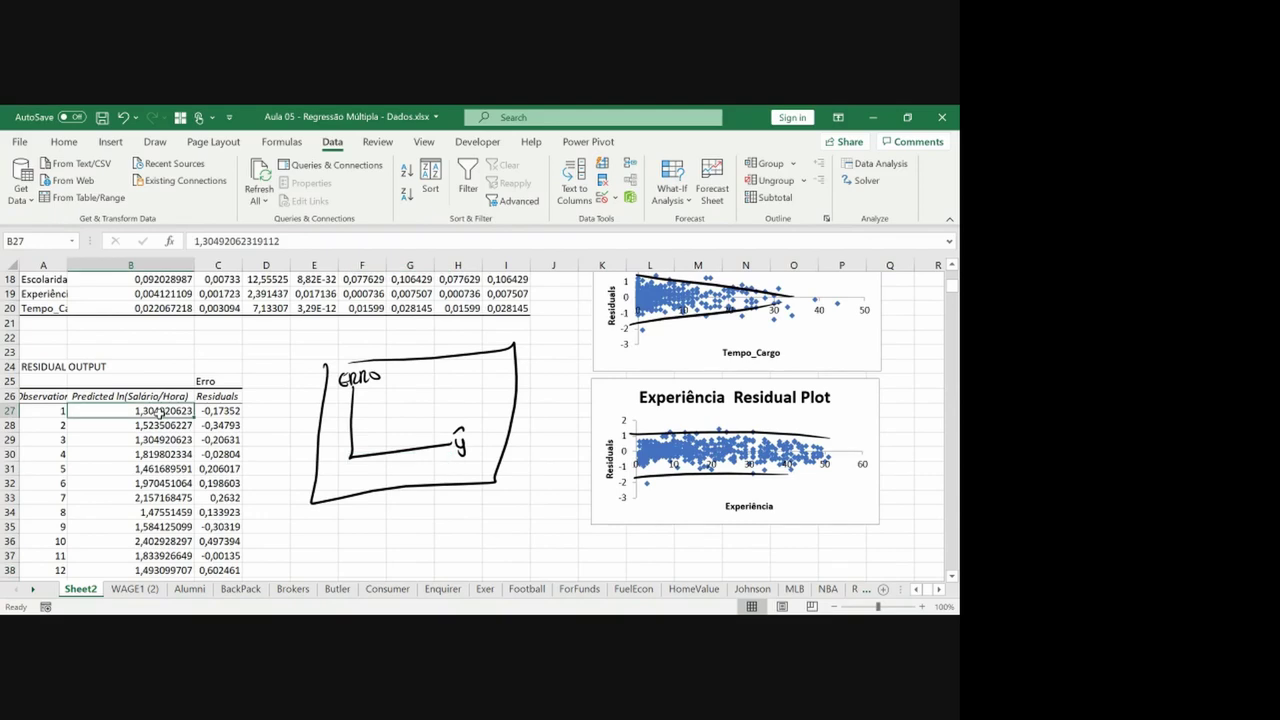
key("Up")
key("Up")
type("y")
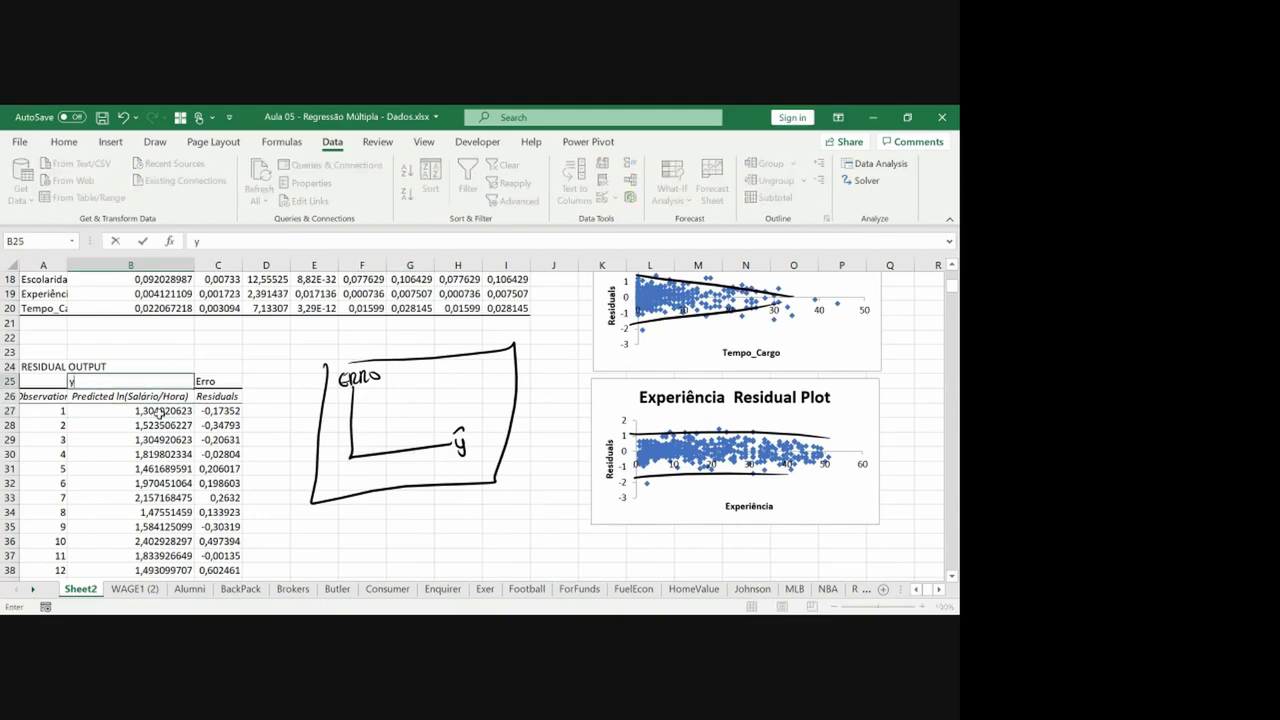
type("^")
key("Return")
key("Right")
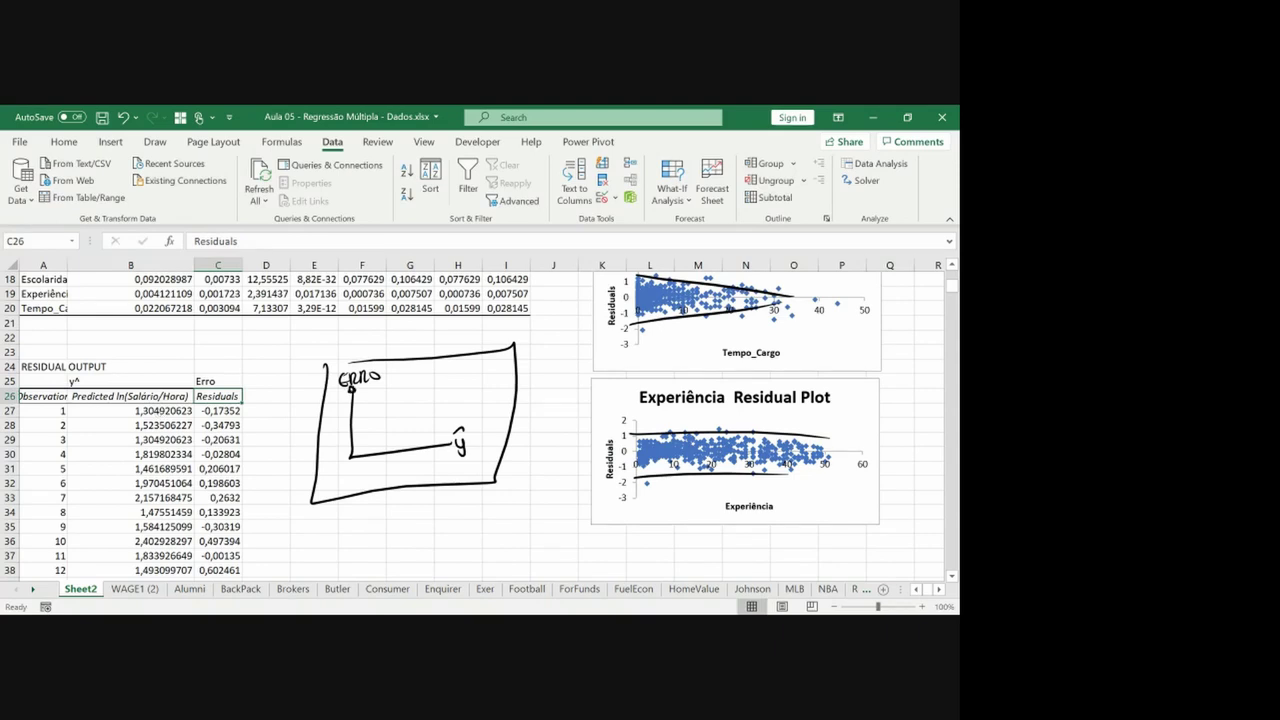
Insert a markers-only scatter chart from the residual output and remove both of its automatically plotted data series.
left_click(110, 141)
left_click(417, 198)
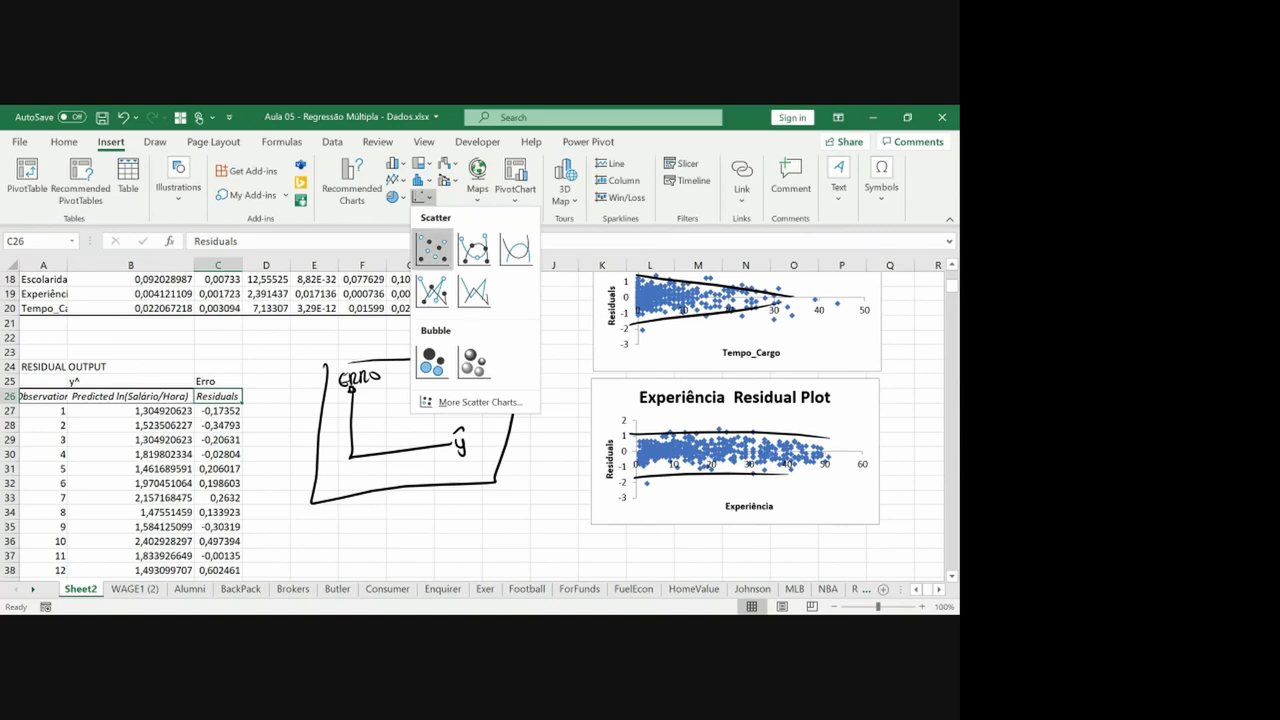
left_click(431, 250)
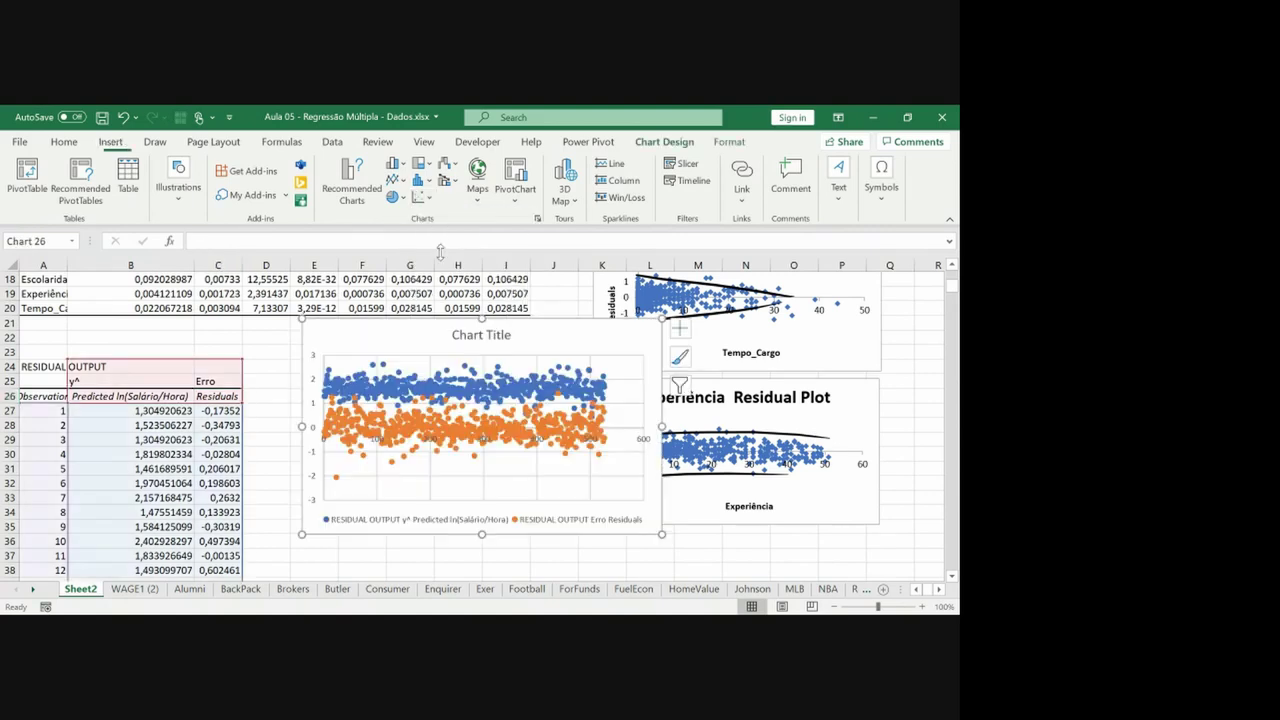
right_click(525, 346)
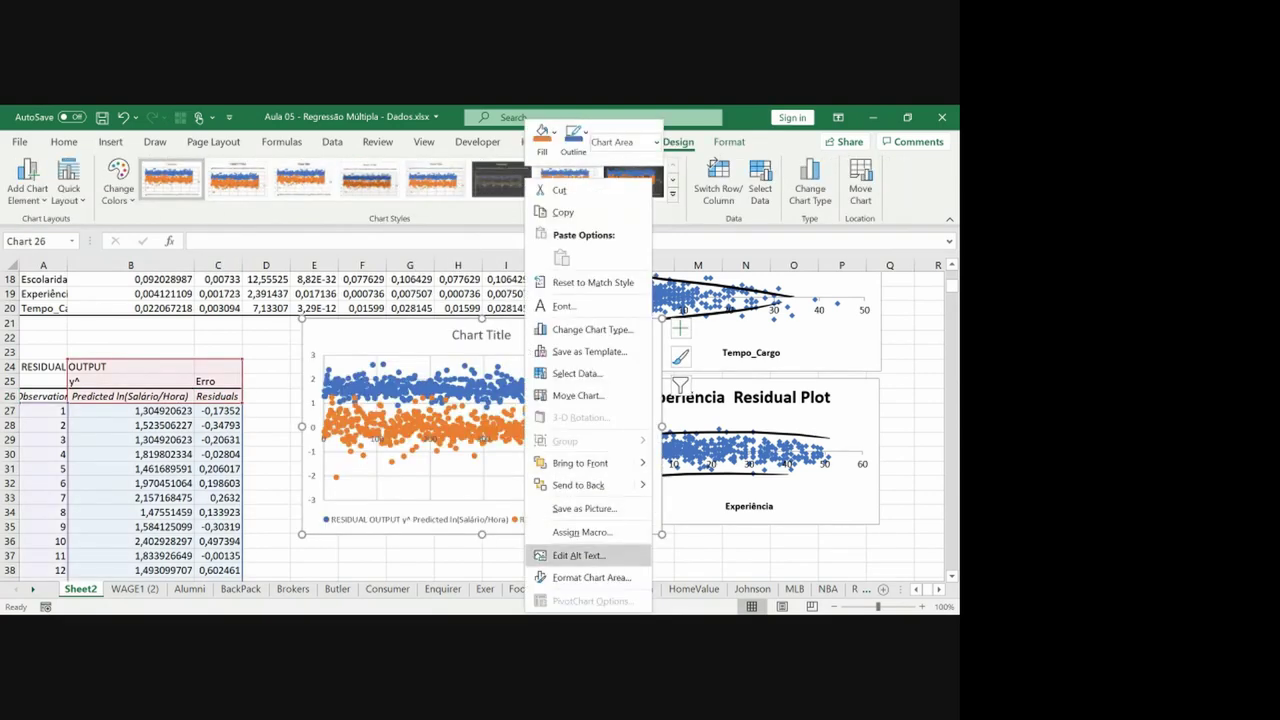
left_click(577, 373)
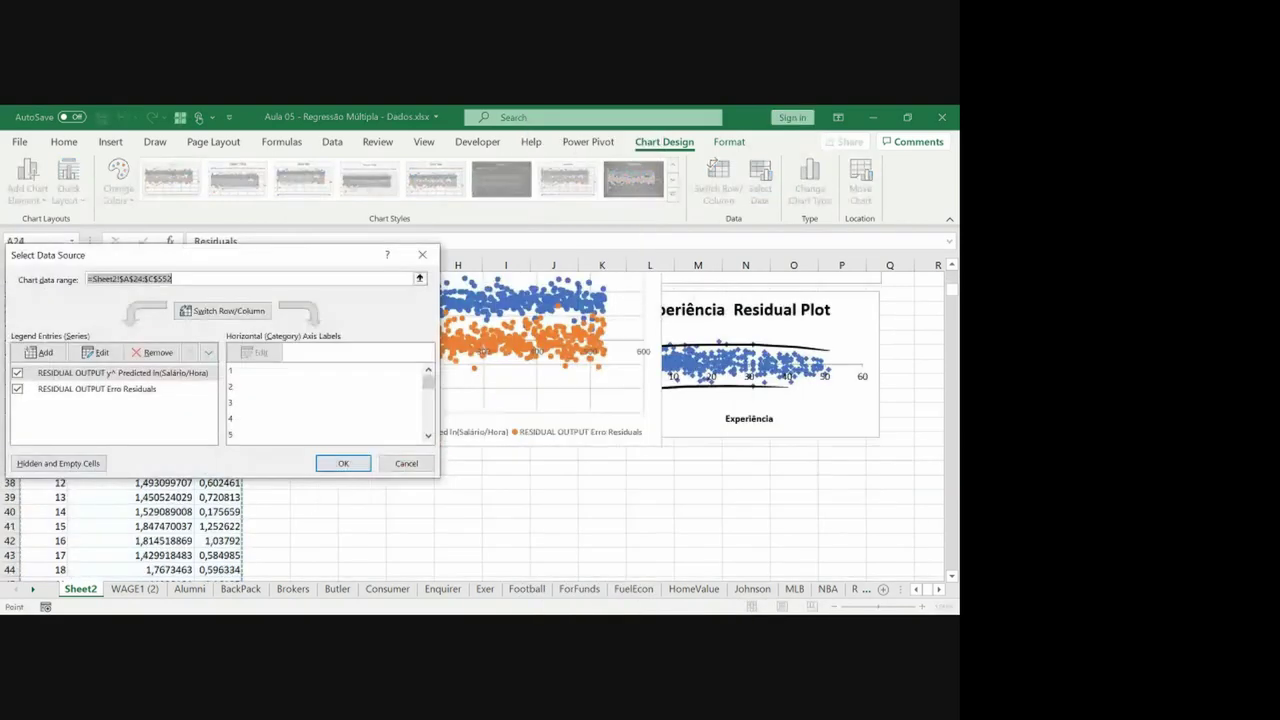
double_click(152, 352)
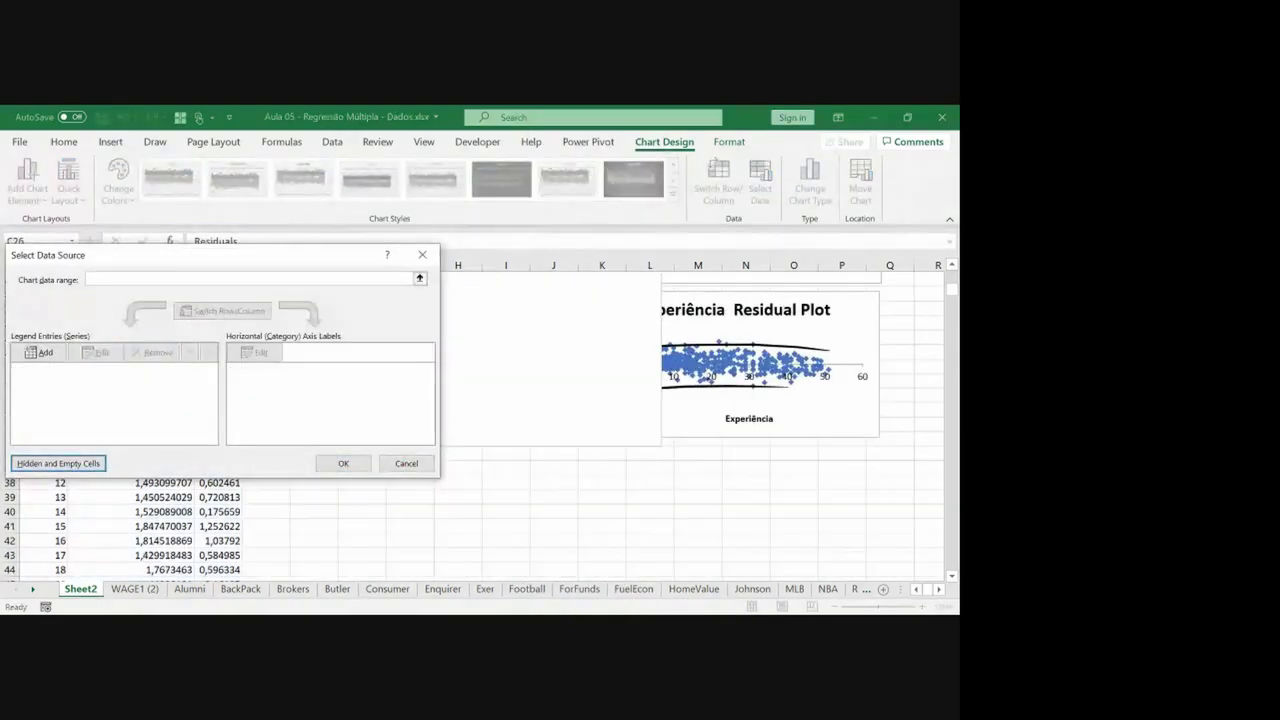
Add a new series to the scatter chart with the predicted values B27:B552 as its X values.
left_click(40, 352)
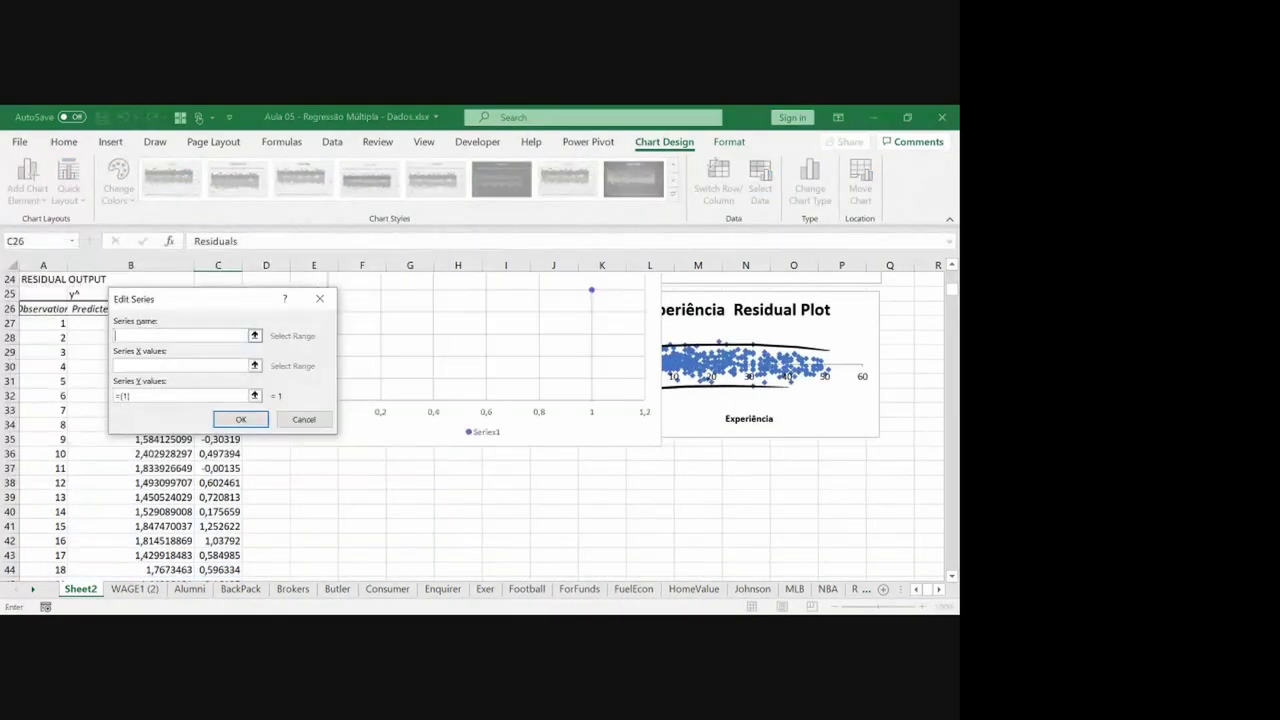
left_click(254, 365)
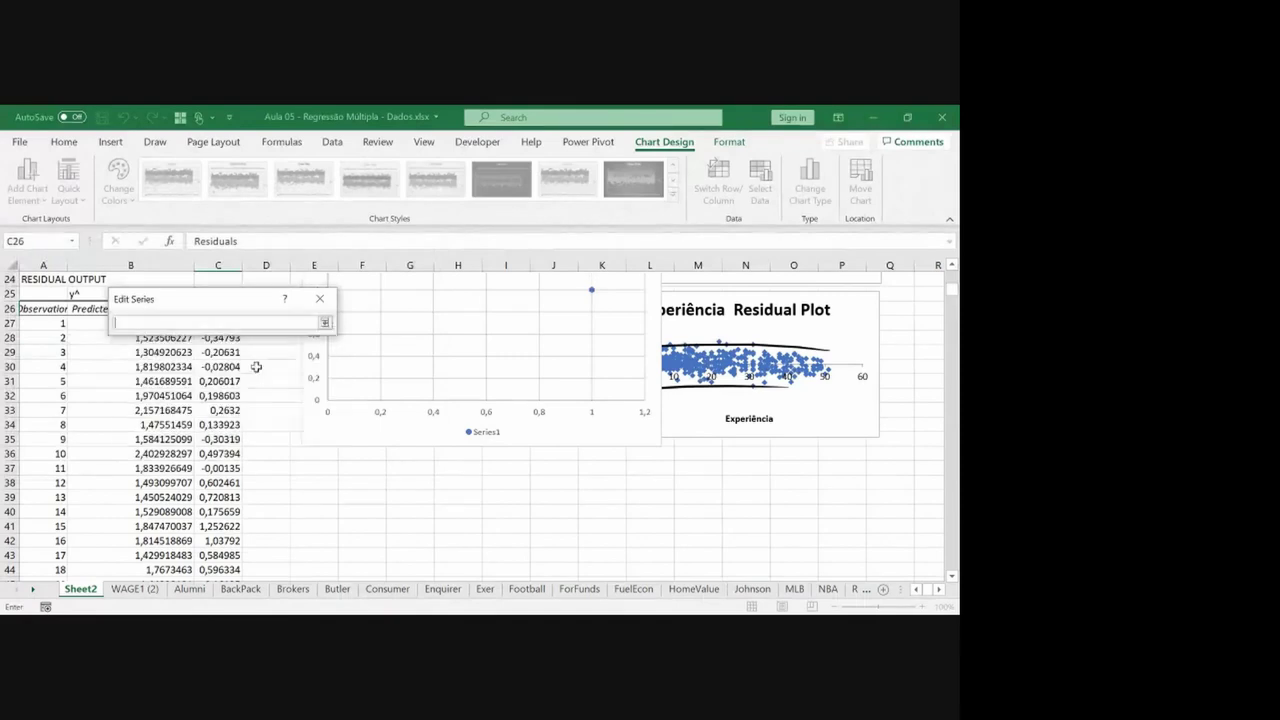
left_click(93, 311)
left_click(93, 323)
key("ctrl+shift+Down")
key("Return")
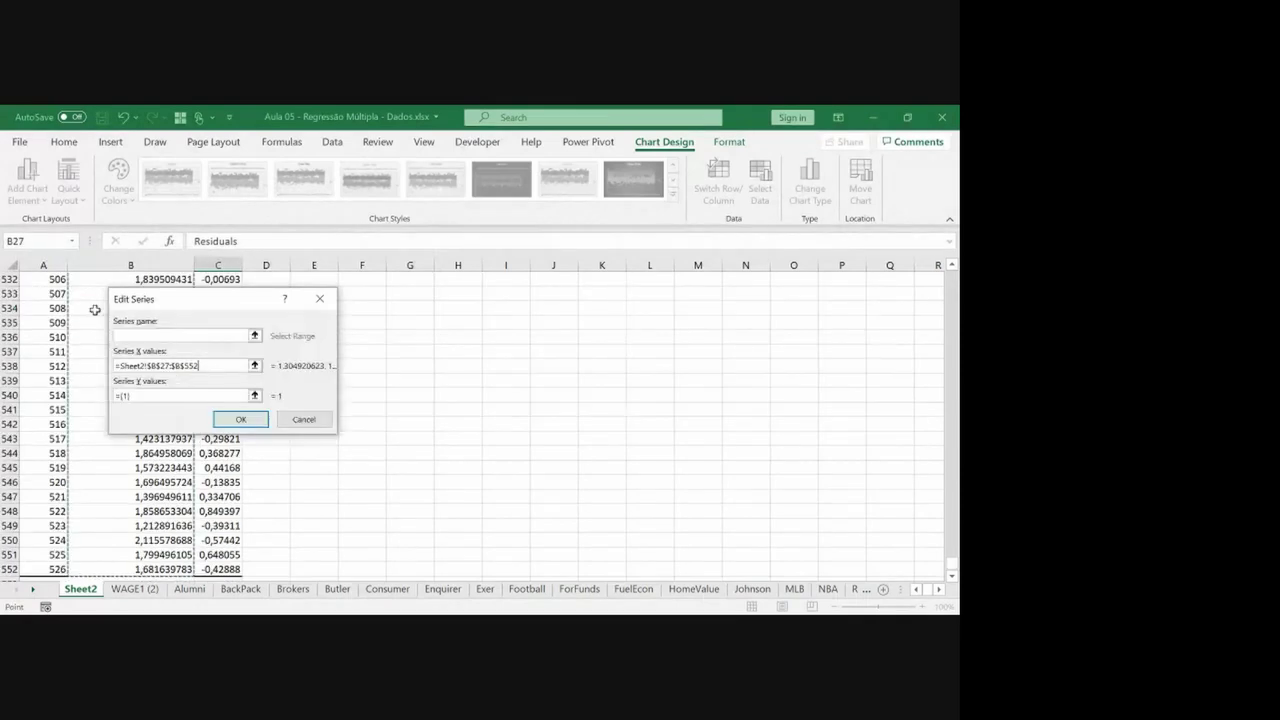
Set the series' Y values to the residuals in C27:C552 and apply the new chart data.
left_click(254, 395)
left_click(150, 451)
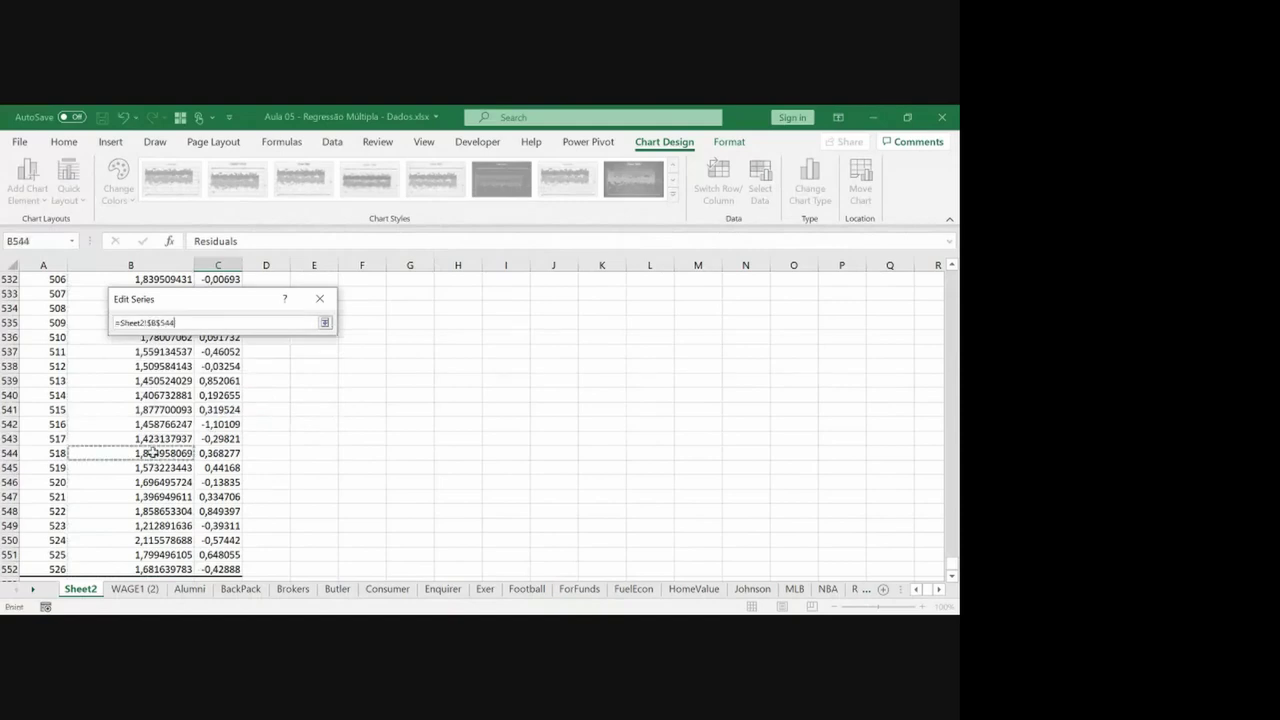
key("ctrl+shift+Up")
key("Right")
key("Down")
key("Down")
key("Down")
key("ctrl+shift+Down")
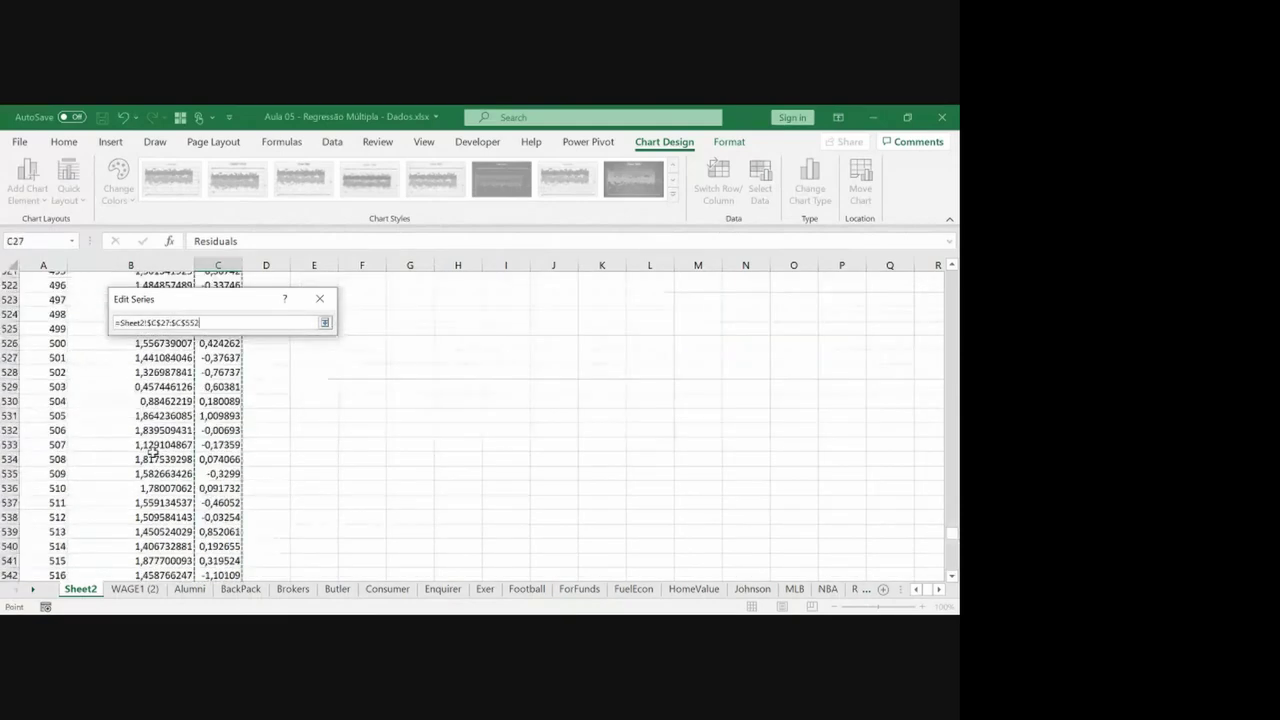
key("Return")
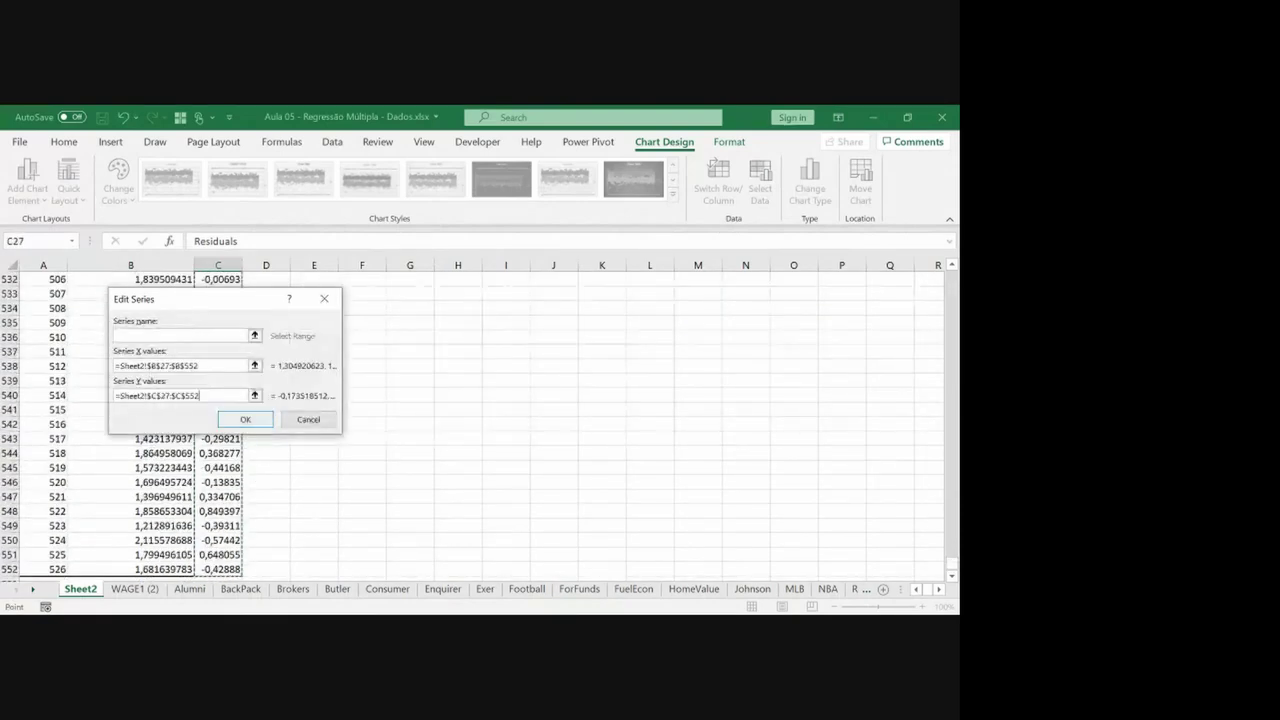
key("Return")
left_click(343, 463)
left_click(342, 437)
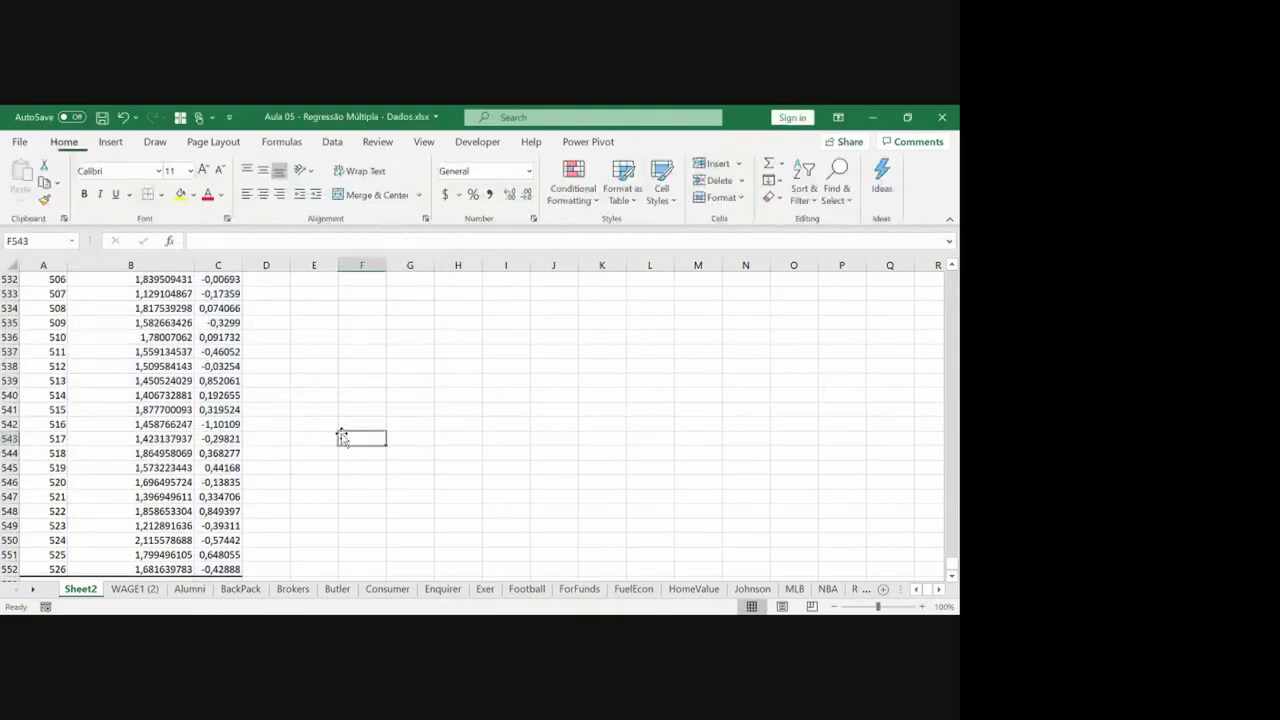
Return to the new scatter chart of residuals against y^ and delete its chart title.
key("ctrl+Up")
key("Down")
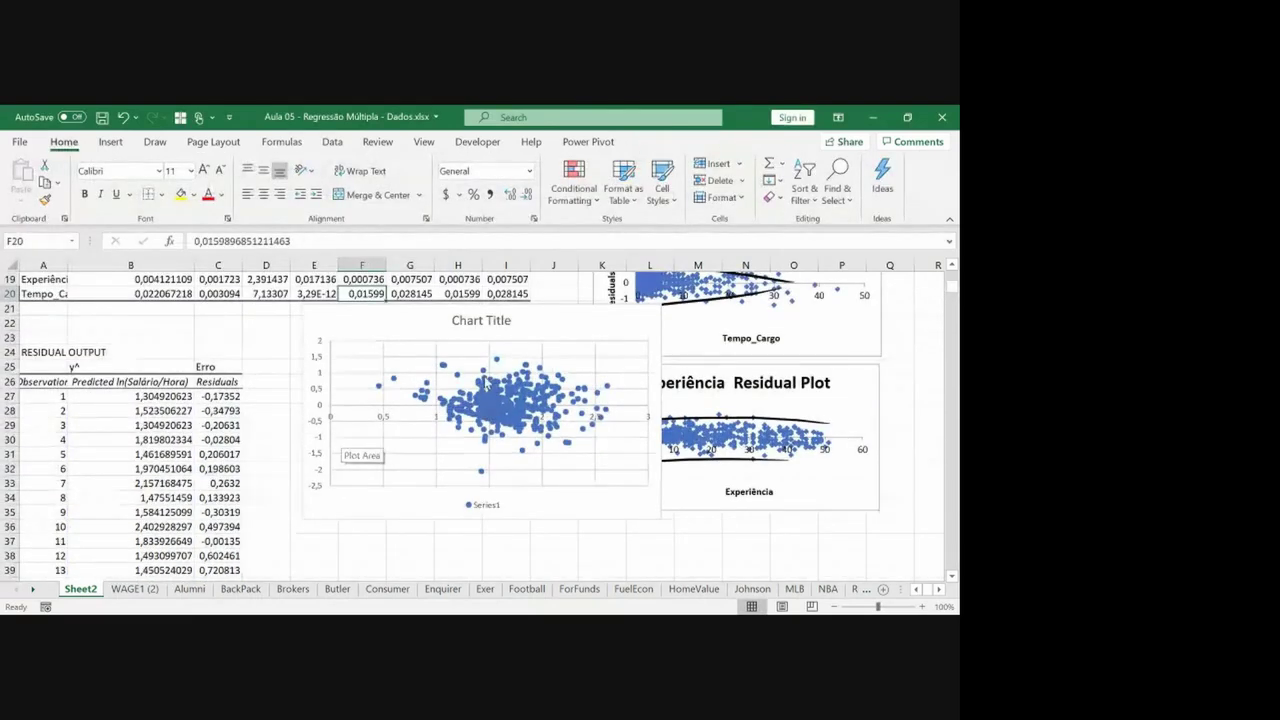
left_click(470, 322)
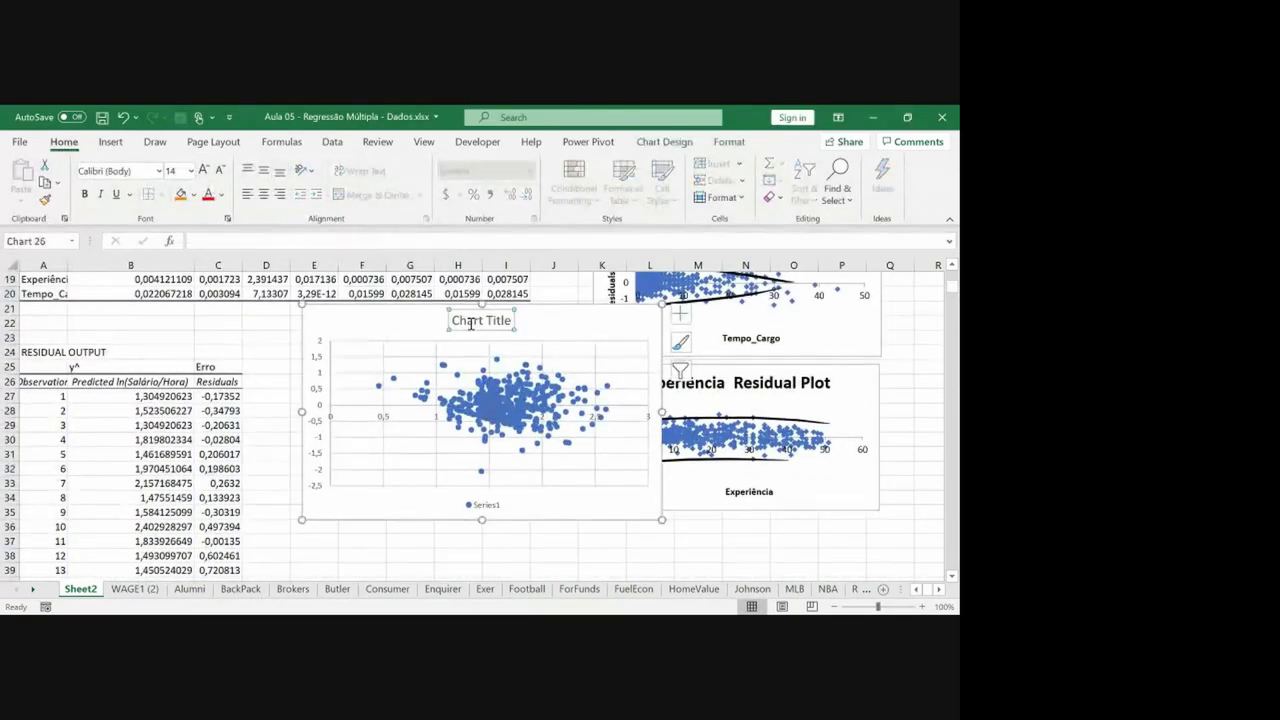
key("Delete")
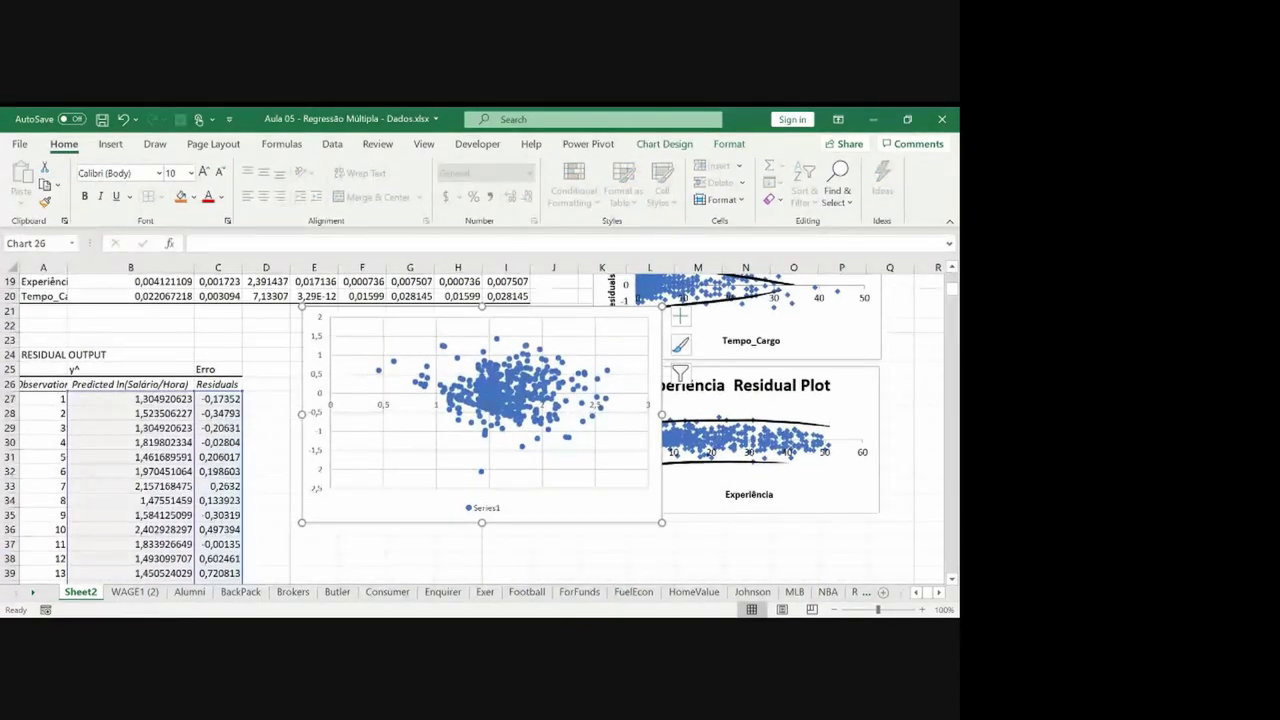
Draw two diverging black ink lines along the upper and lower edges of the points in the residuals versus y^ chart.
left_click(362, 294)
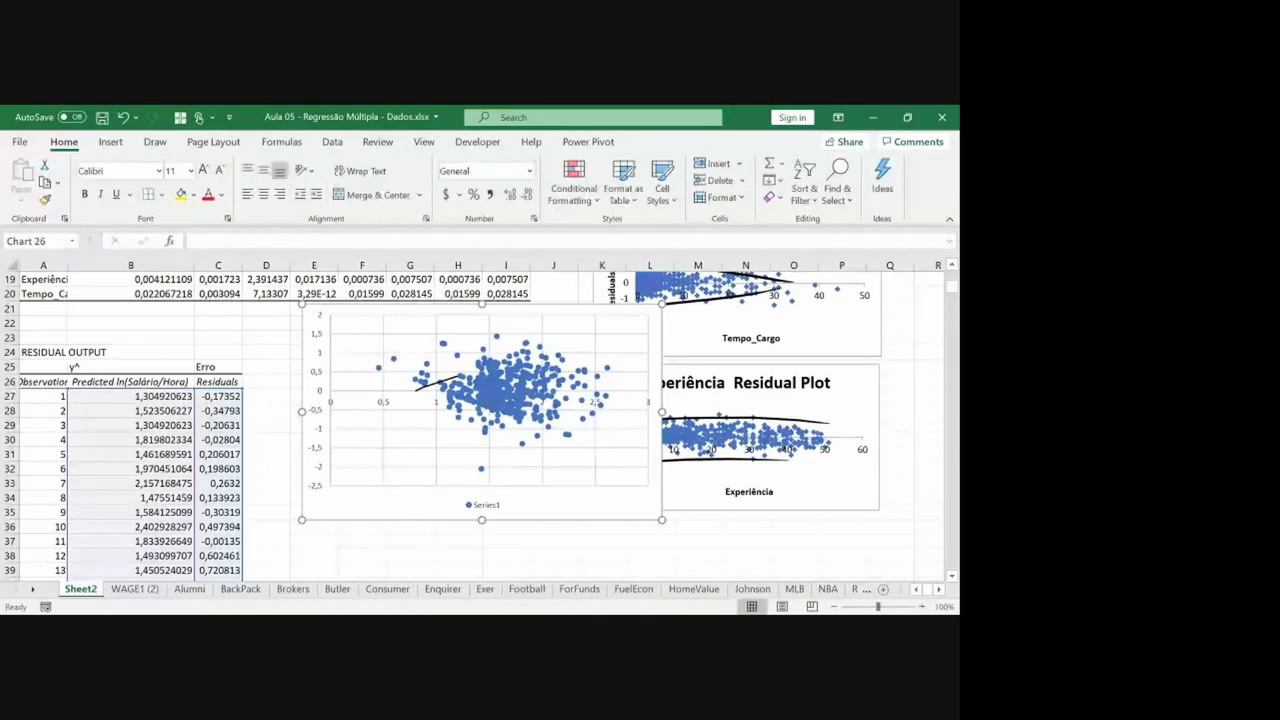
left_click_drag(413, 388, 583, 350)
left_click_drag(430, 408, 585, 446)
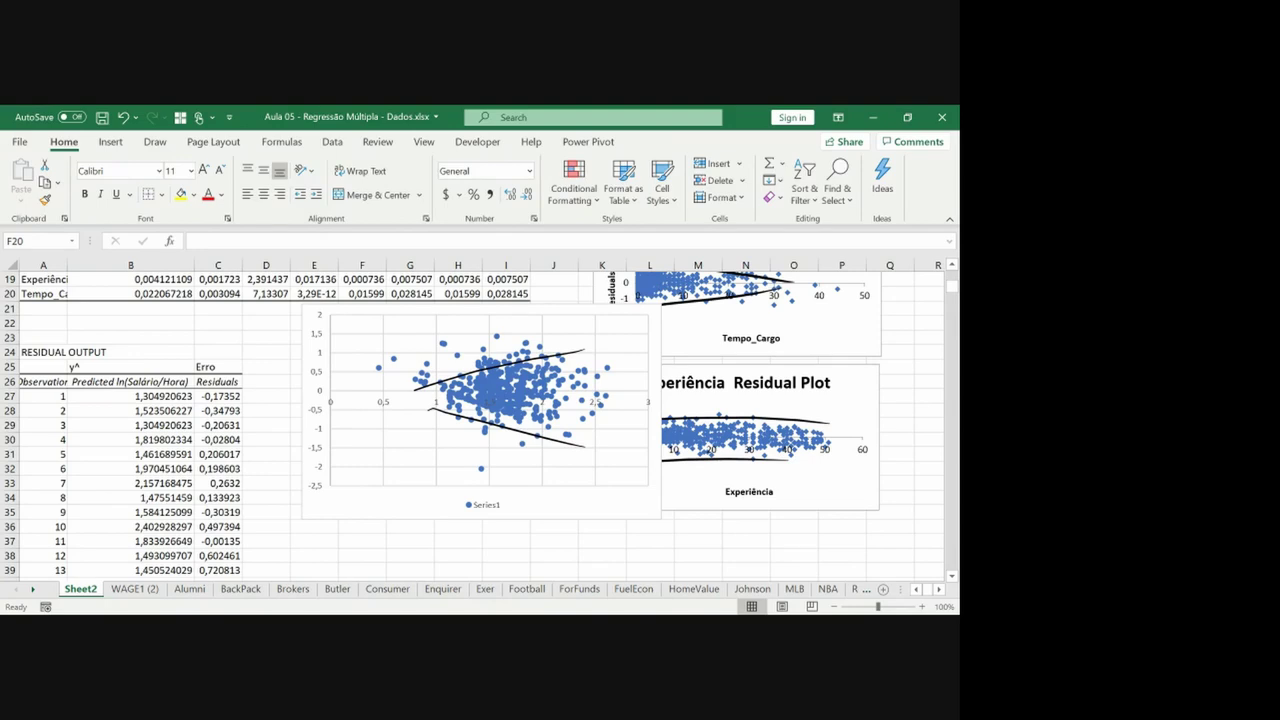
Fit the Standard Error column's width to its contents and fill its header and values, C16:C20, with yellow.
left_click(245, 295)
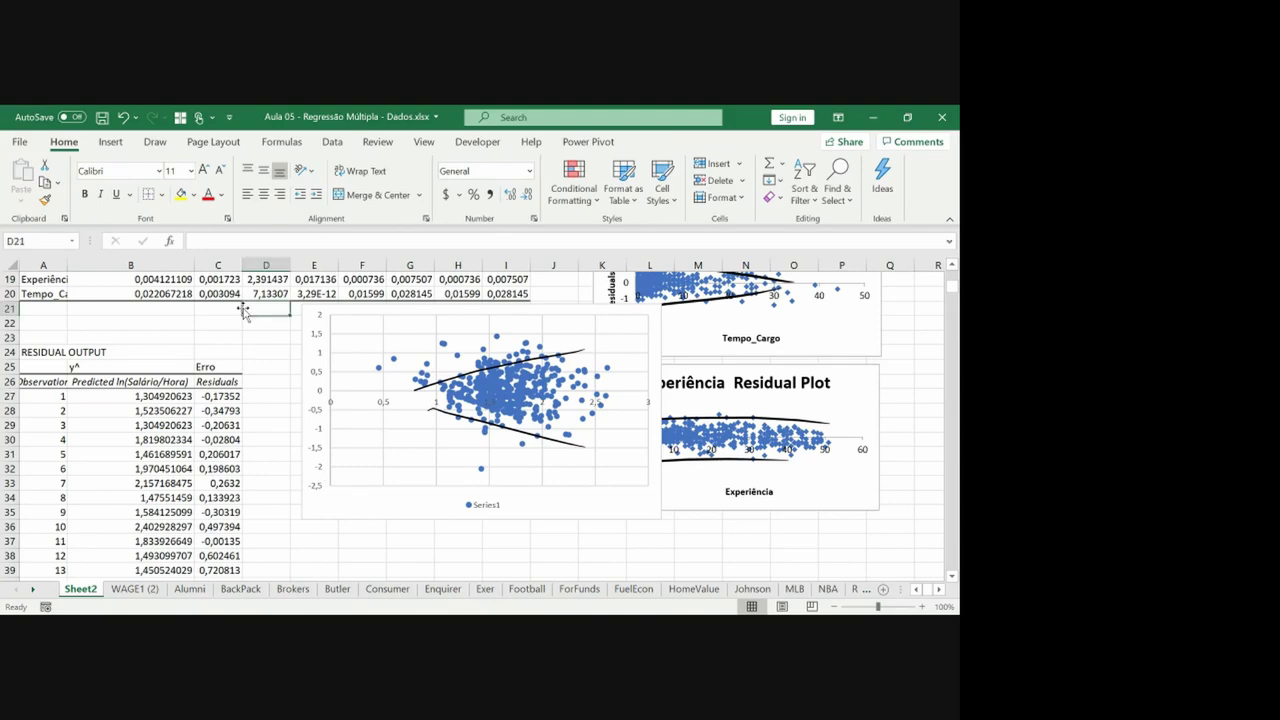
key("Up")
key("Up")
key("Up")
key("Up")
key("Up")
key("Up")
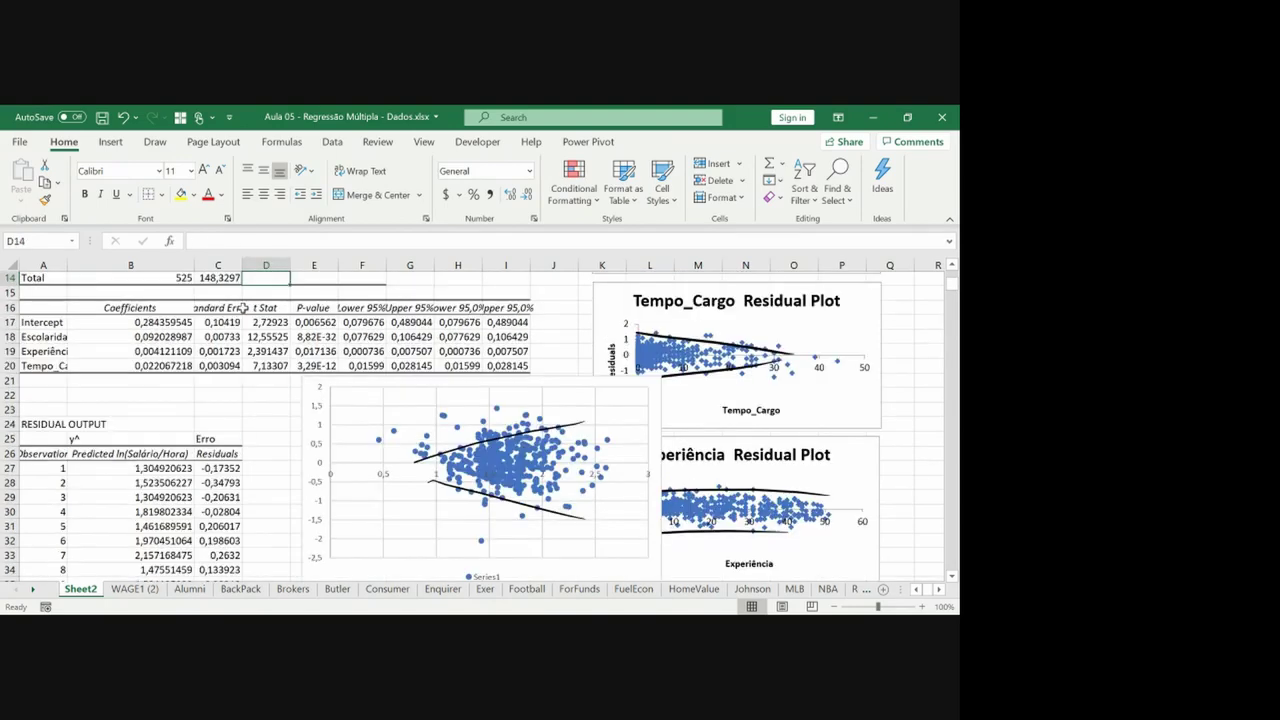
left_click(243, 308)
key("ctrl+shift+Down")
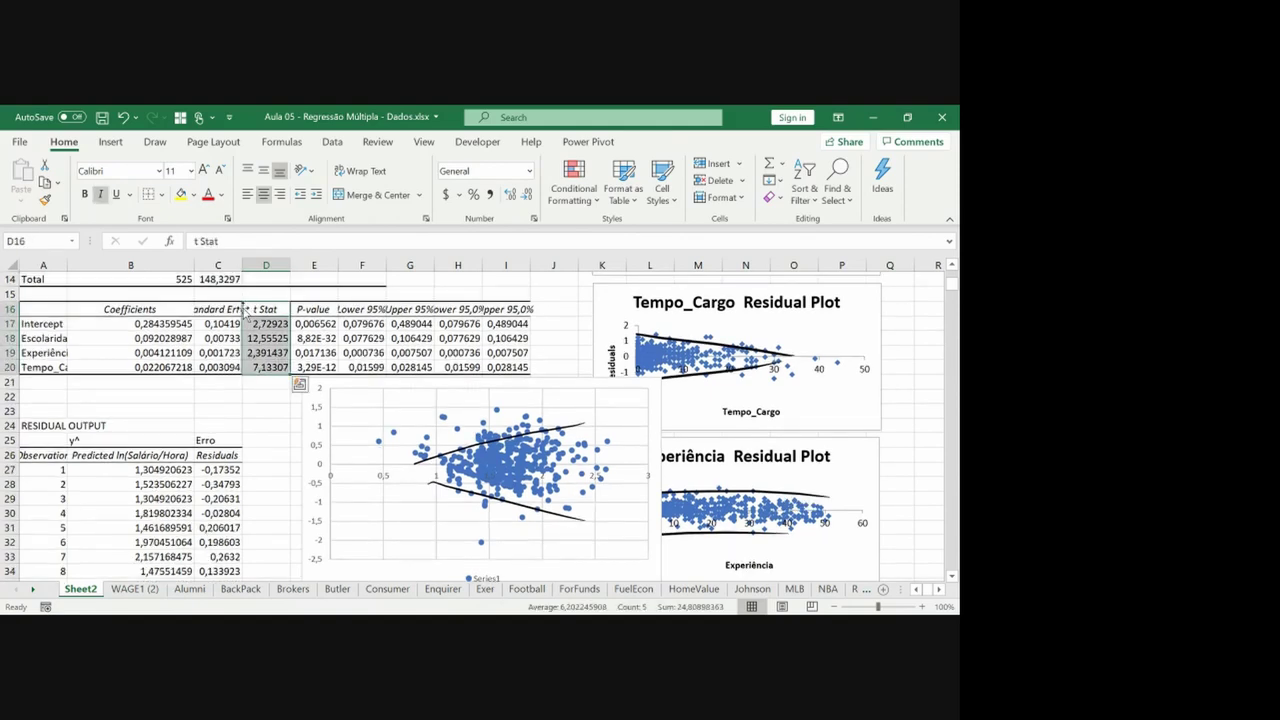
left_click(240, 309)
key("ctrl+shift+Down")
left_click(240, 309)
key("Up")
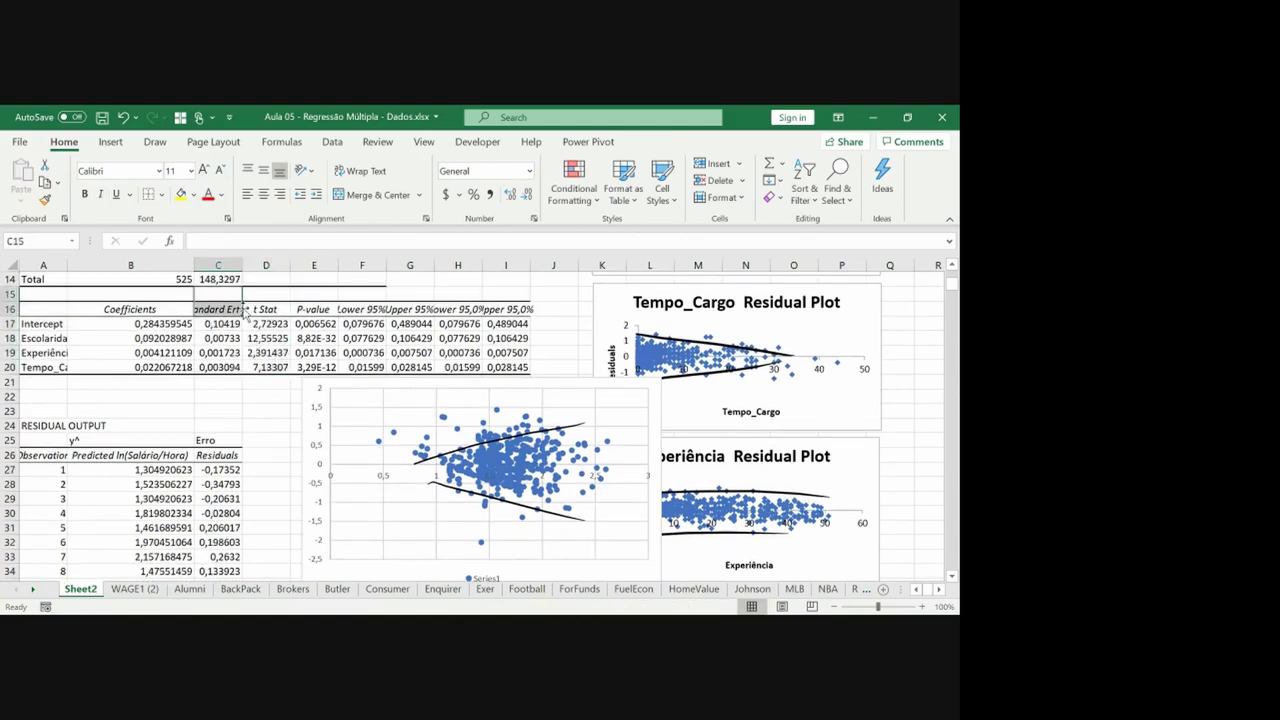
left_click(240, 309)
key("ctrl+shift+Down")
double_click(242, 265)
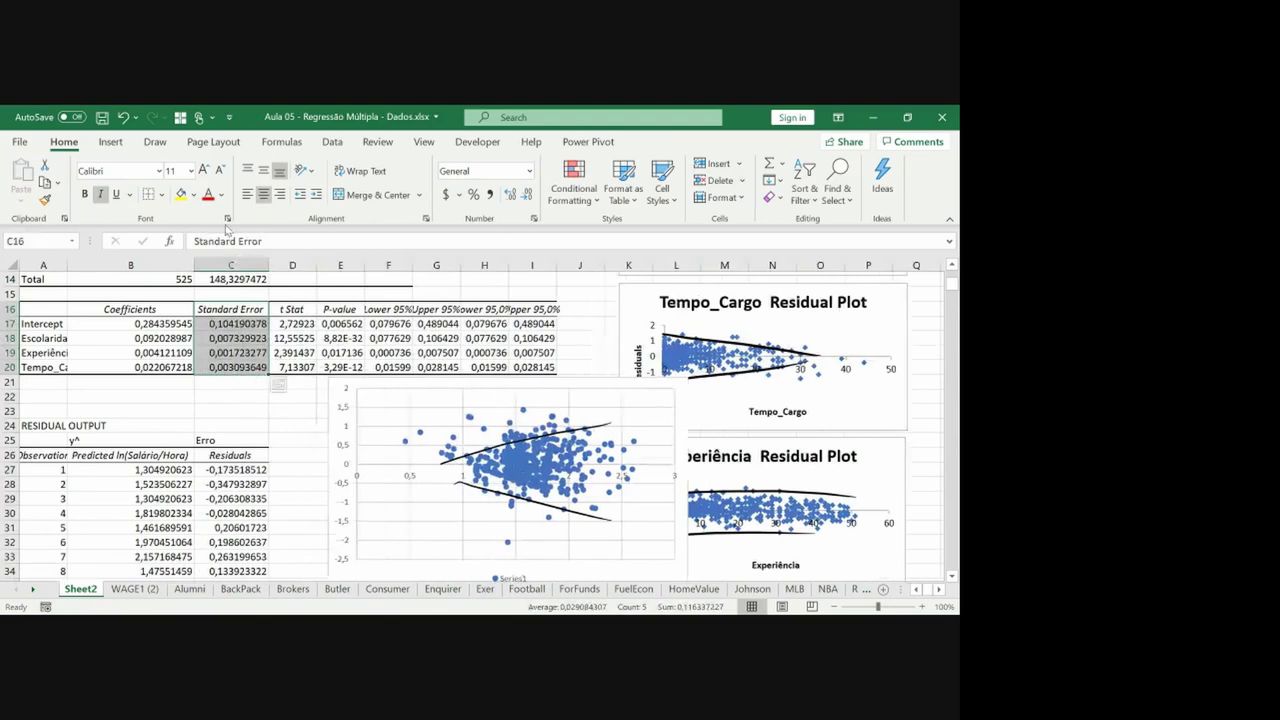
left_click(181, 195)
Switch to the slide presentation and advance to the slide "Heterocedasticidade causa viés?".
key("alt+a")
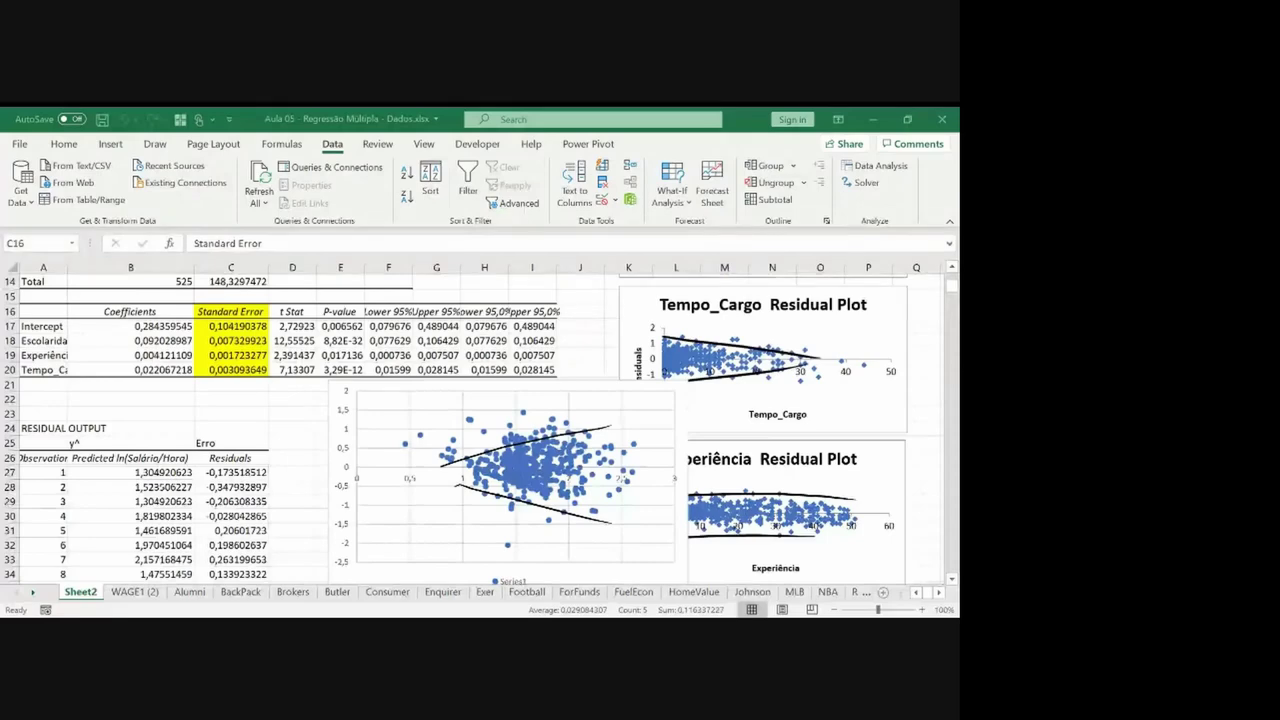
key("alt+Tab")
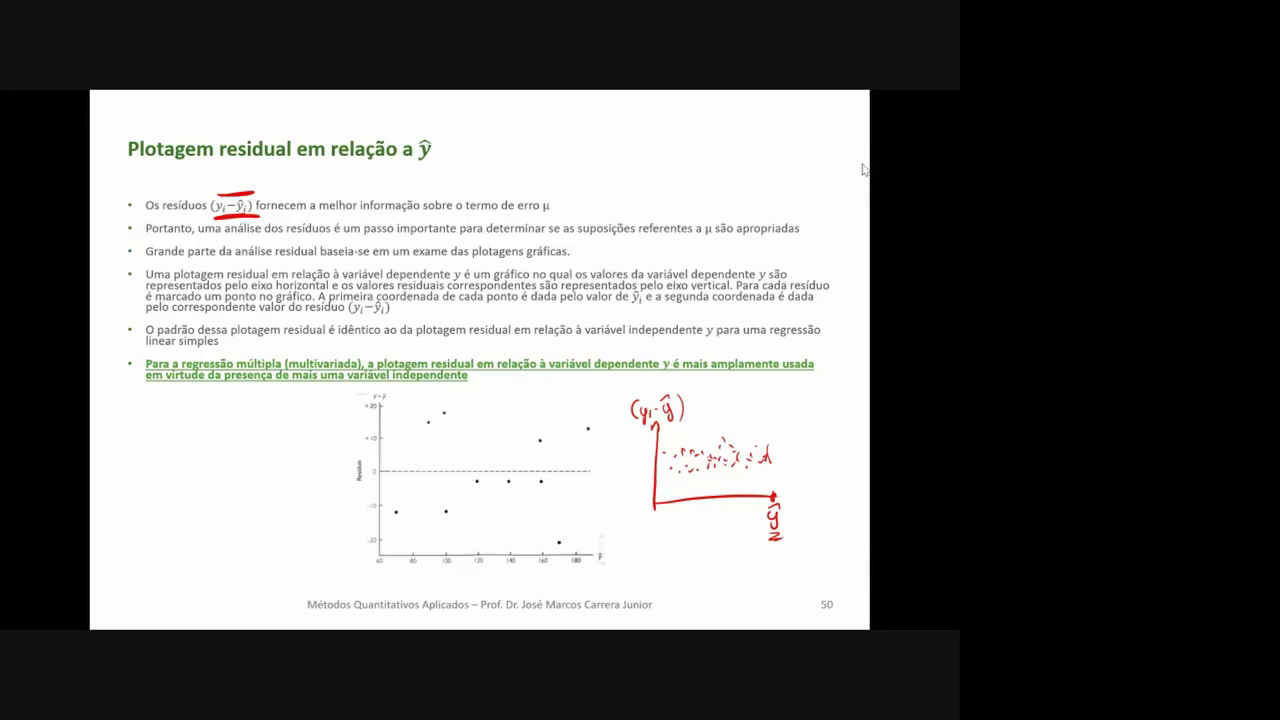
left_click_drag(488, 173, 578, 137)
key("Right")
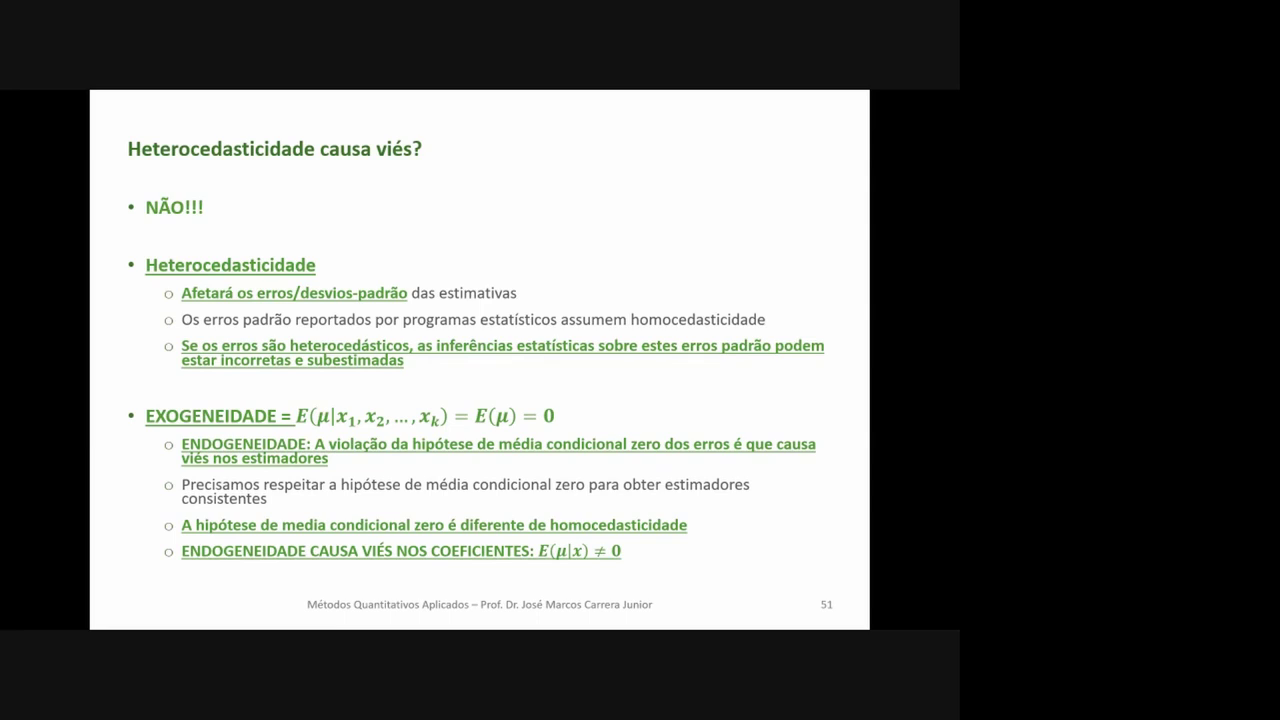
Mark the slide in red ink: circle "NÃO!!!", draw an arrow from Heterocedasticidade to the line below and underline "erros/desvios".
left_click_drag(201, 181, 89, 190)
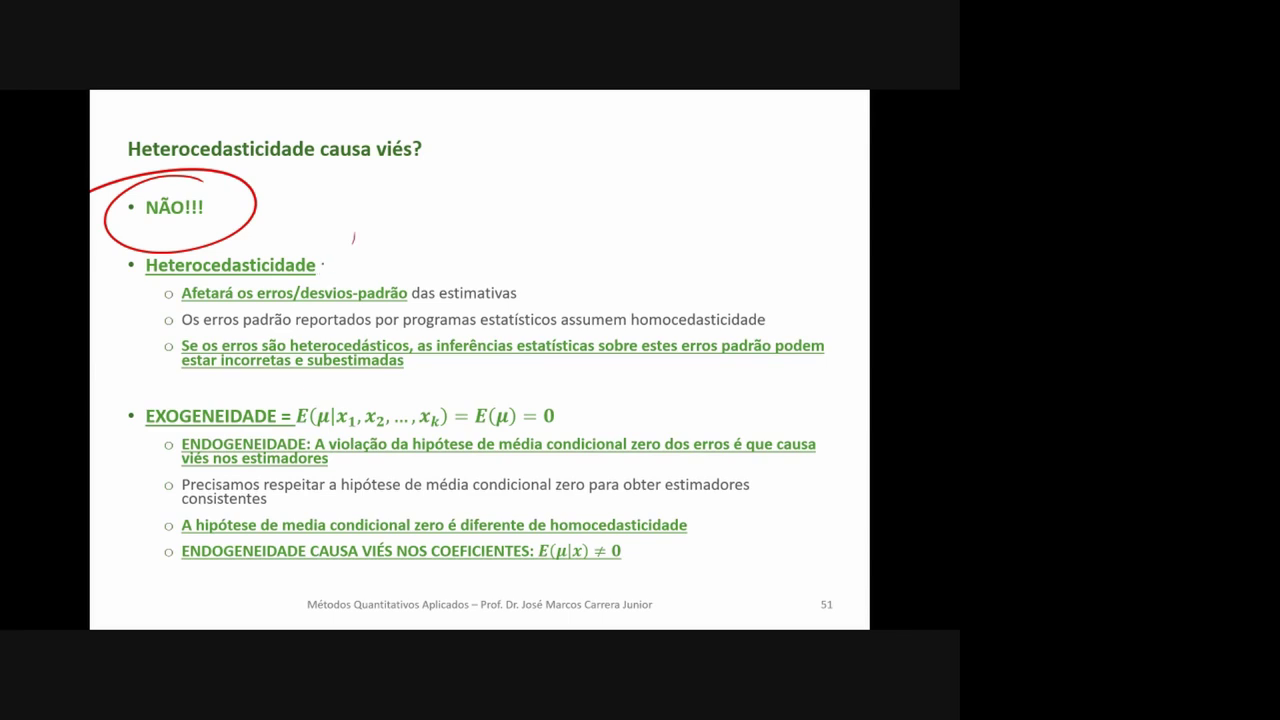
left_click_drag(321, 265, 346, 288)
left_click_drag(256, 303, 332, 302)
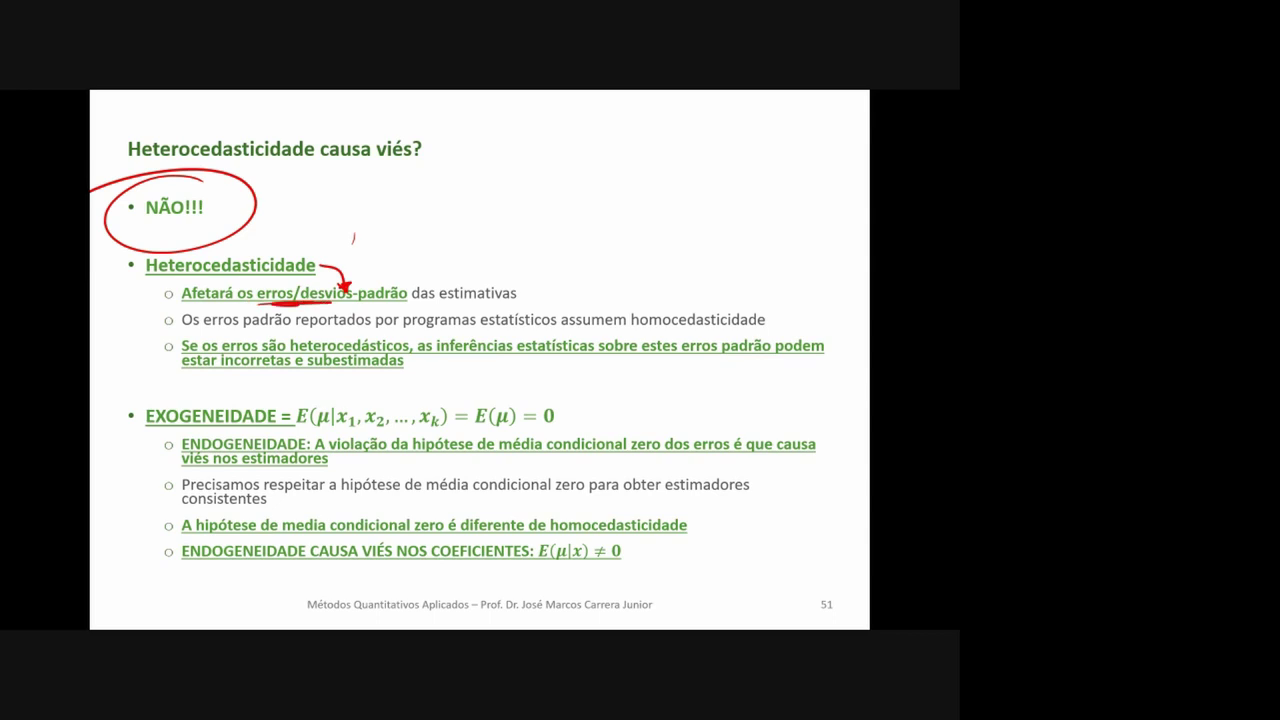
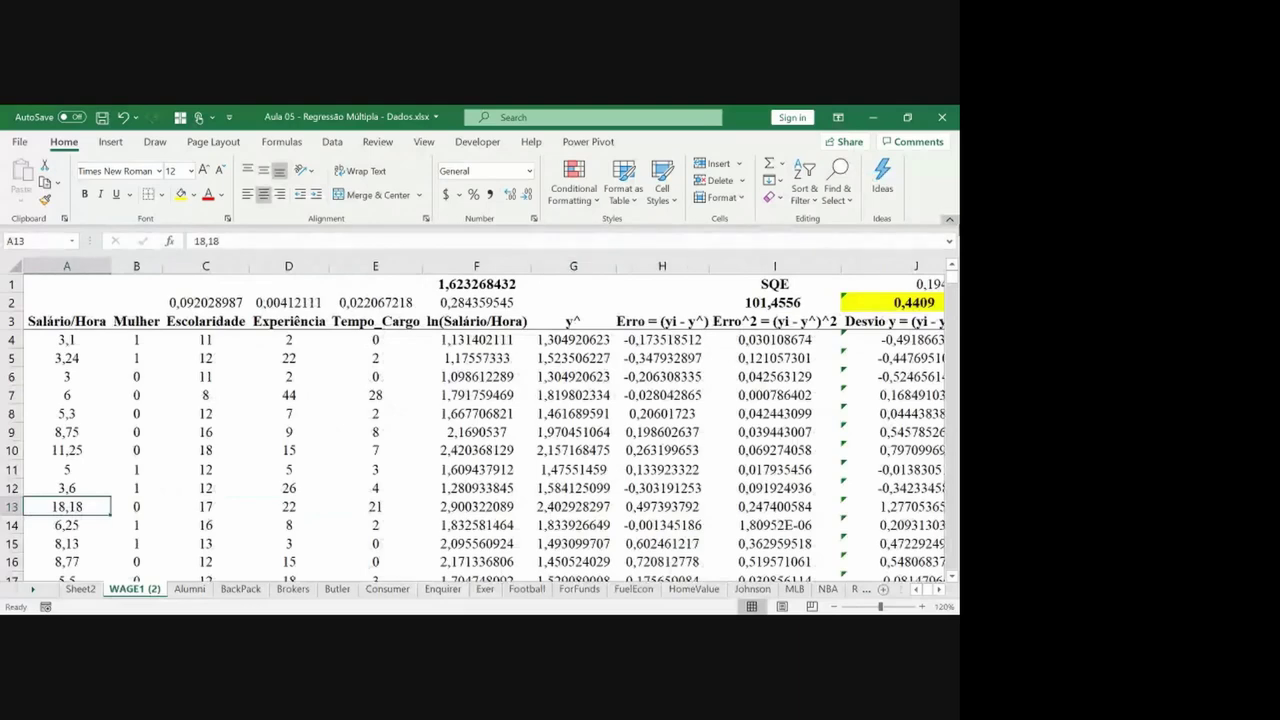
Go to the regression coefficients table on the WAGE1 (2) sheet and fit its Standard Error column's width to the contents.
key("Right")
key("Right")
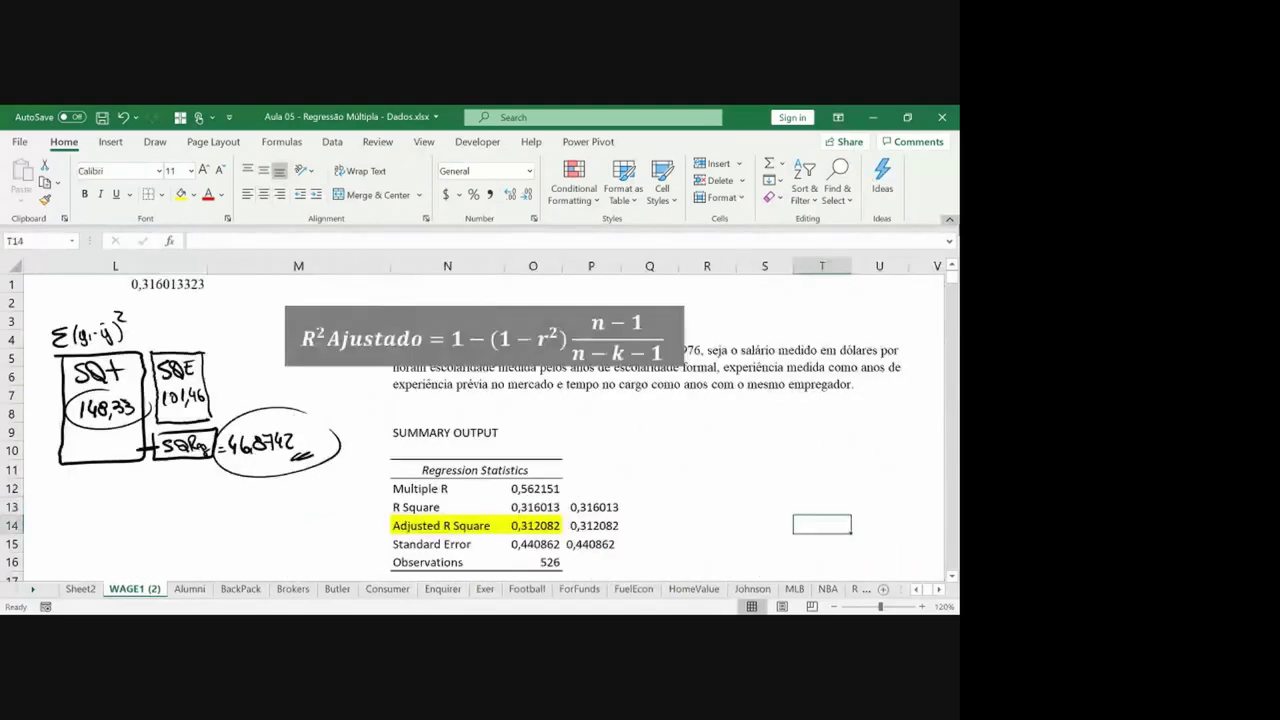
key("Down")
key("Down")
key("Down")
key("Down")
key("Down")
key("Down")
key("Down")
key("Down")
key("Down")
key("Down")
key("Down")
key("Down")
key("Down")
key("Down")
key("Down")
key("Down")
key("Down")
key("Down")
key("Down")
key("Down")
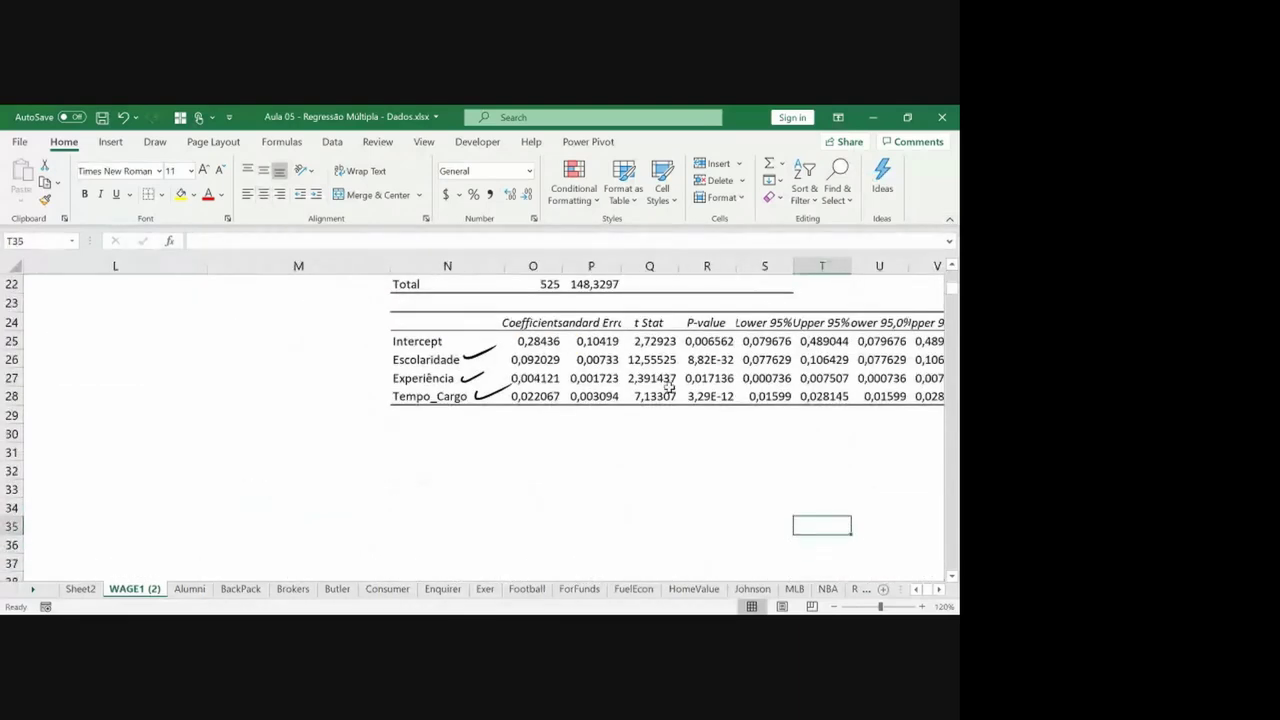
left_click_drag(620, 264, 620, 264)
double_click(620, 264)
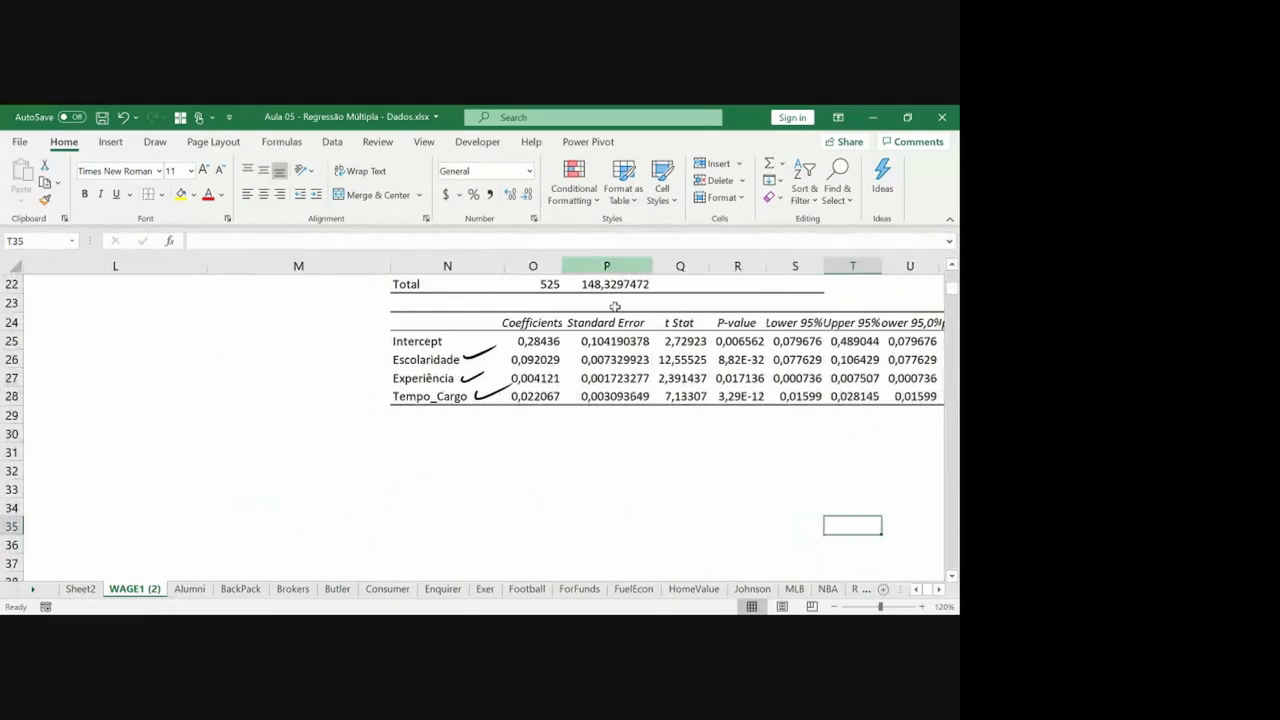
Fill the Escolaridade coefficient and standard error, O26:P26, with yellow and give them a thick outside border.
left_click(606, 360)
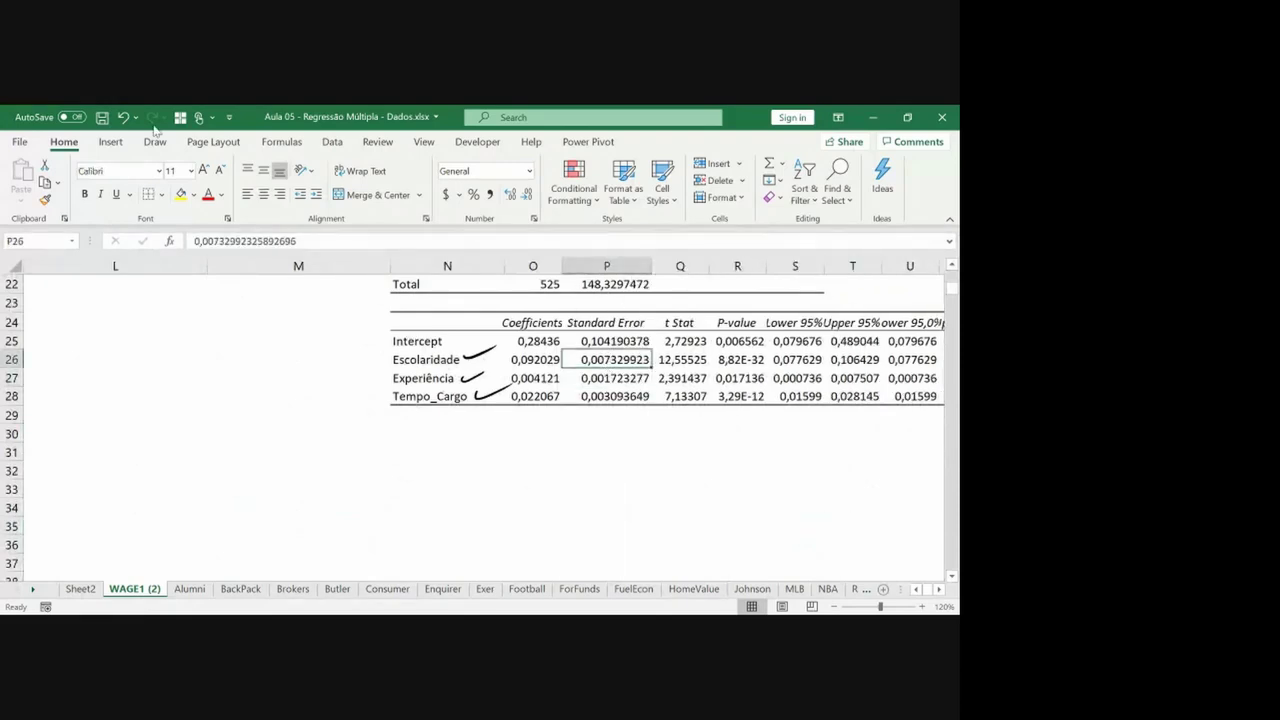
left_click(181, 195)
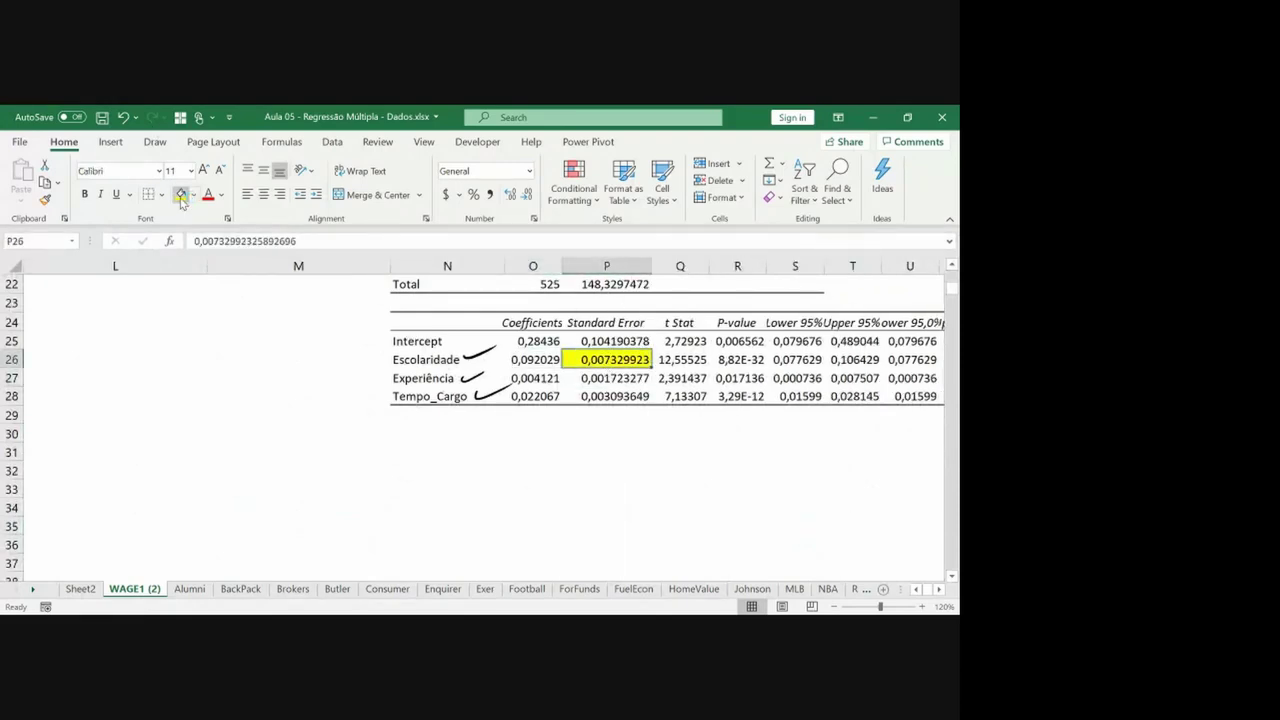
key("Left")
key("shift+Right")
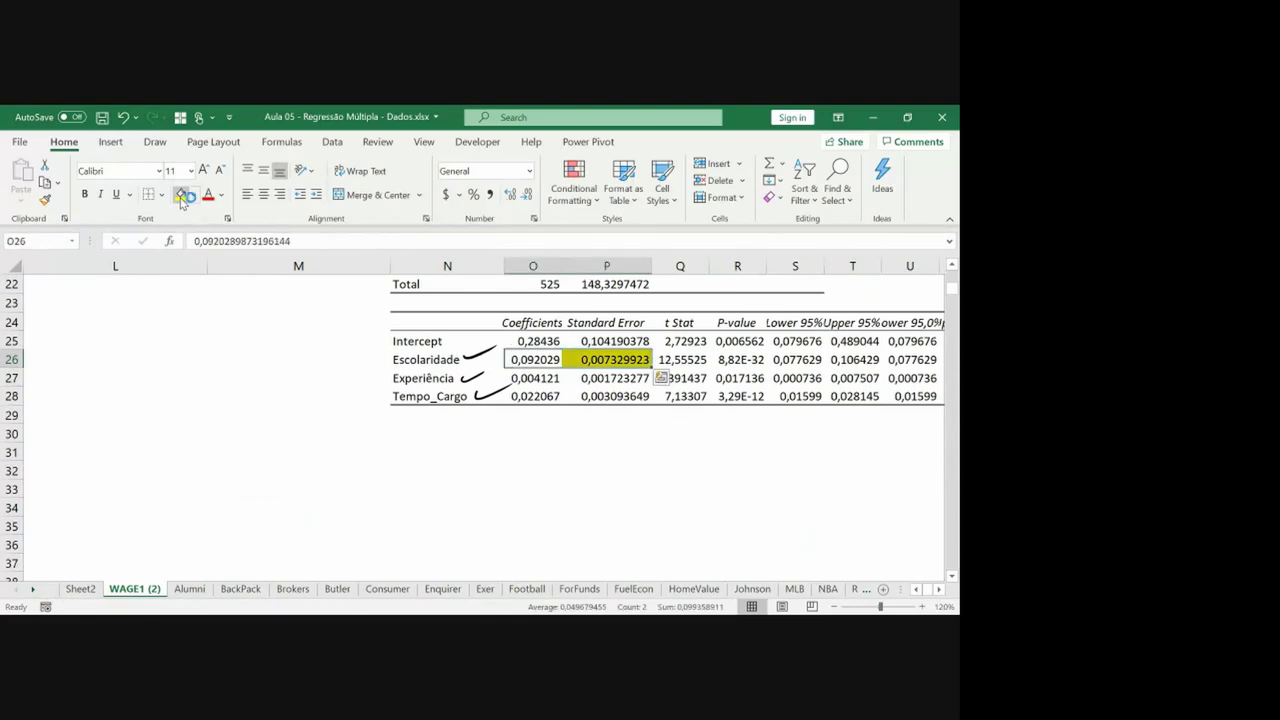
left_click(181, 195)
left_click(162, 195)
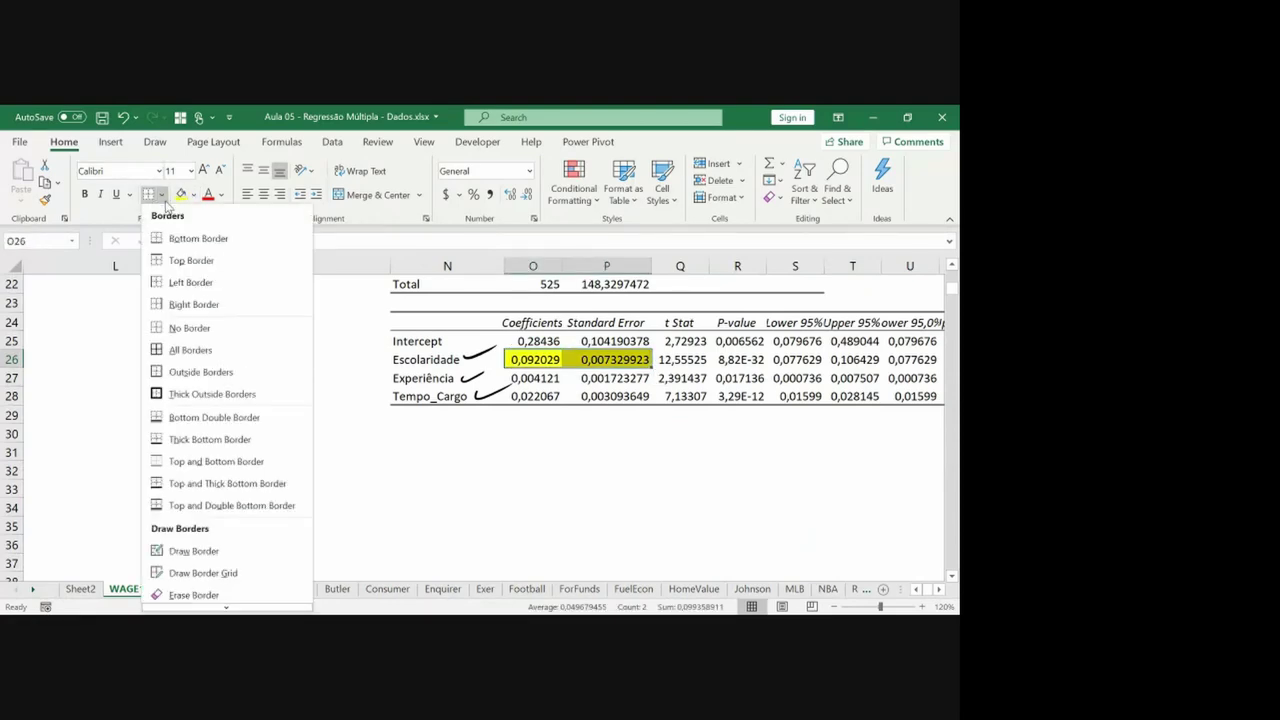
left_click(178, 398)
Place the Var(β̂j) formula box below the coefficients table and calculate its numerator σ² in P30 as =P15^2.
left_click(505, 444)
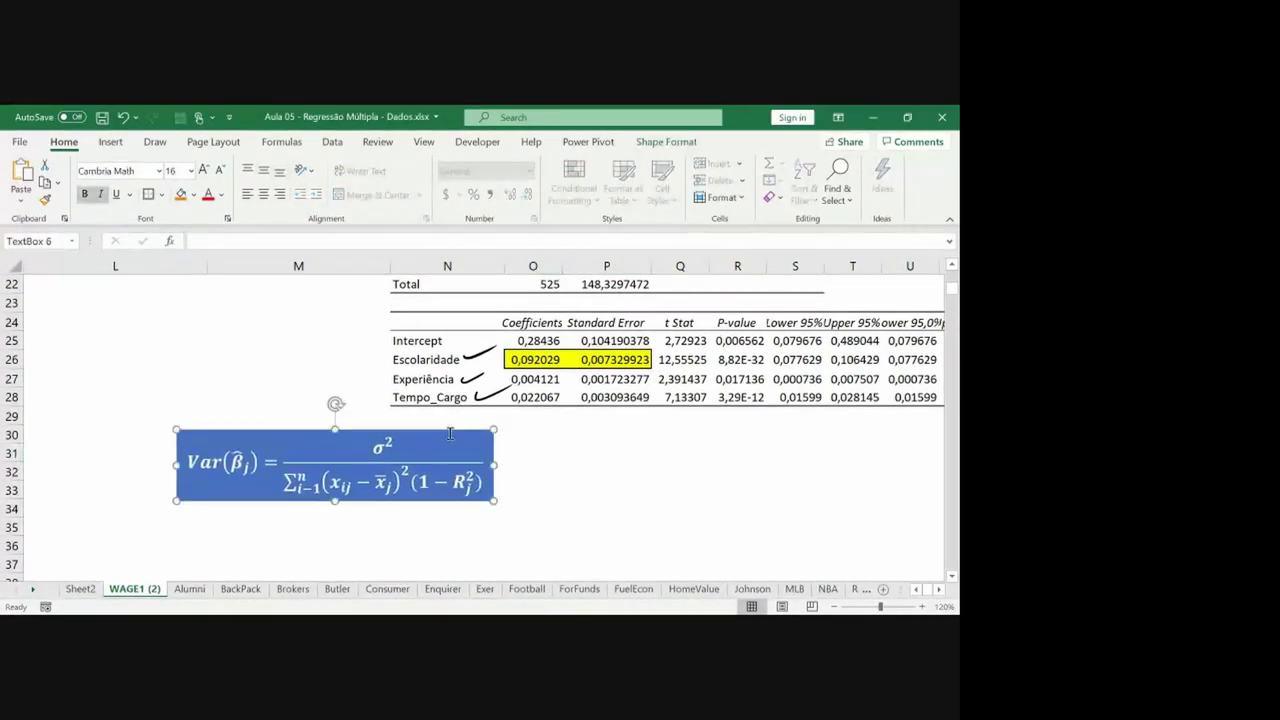
left_click(585, 436)
type("=")
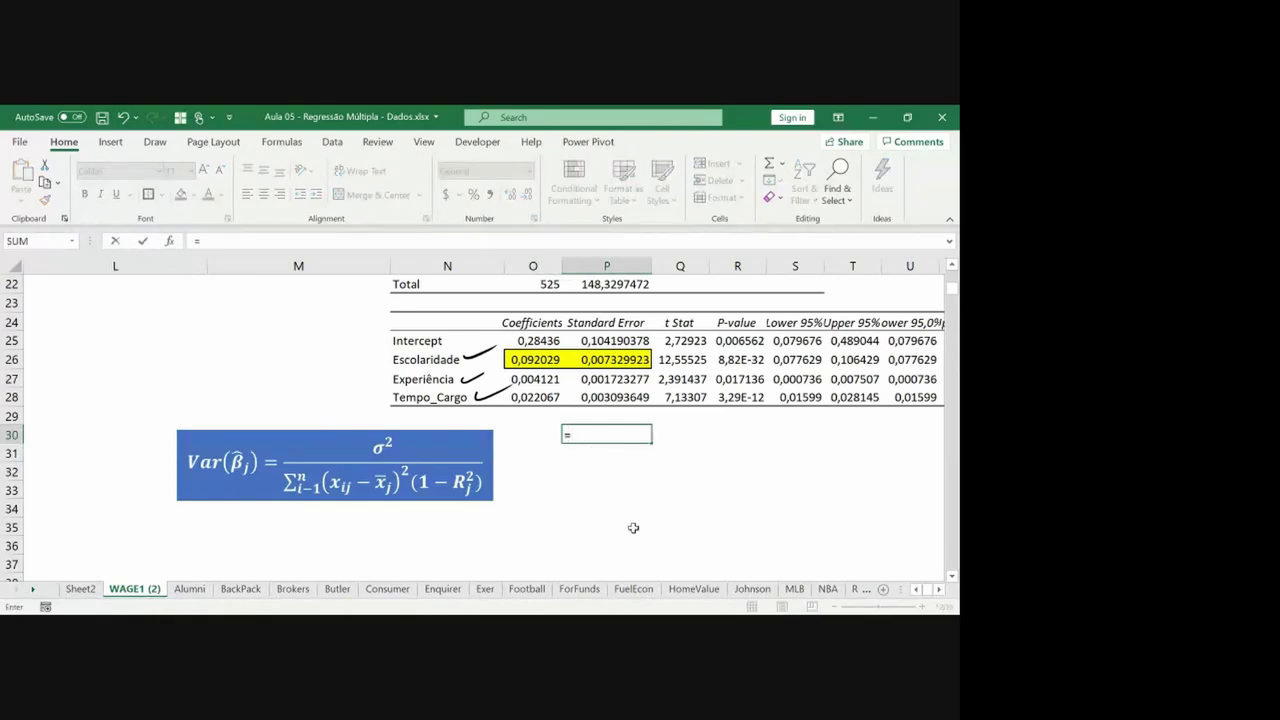
key("Up")
key("Up")
key("Up")
key("Up")
key("Up")
key("Up")
key("Up")
key("Up")
key("Up")
key("Up")
key("Up")
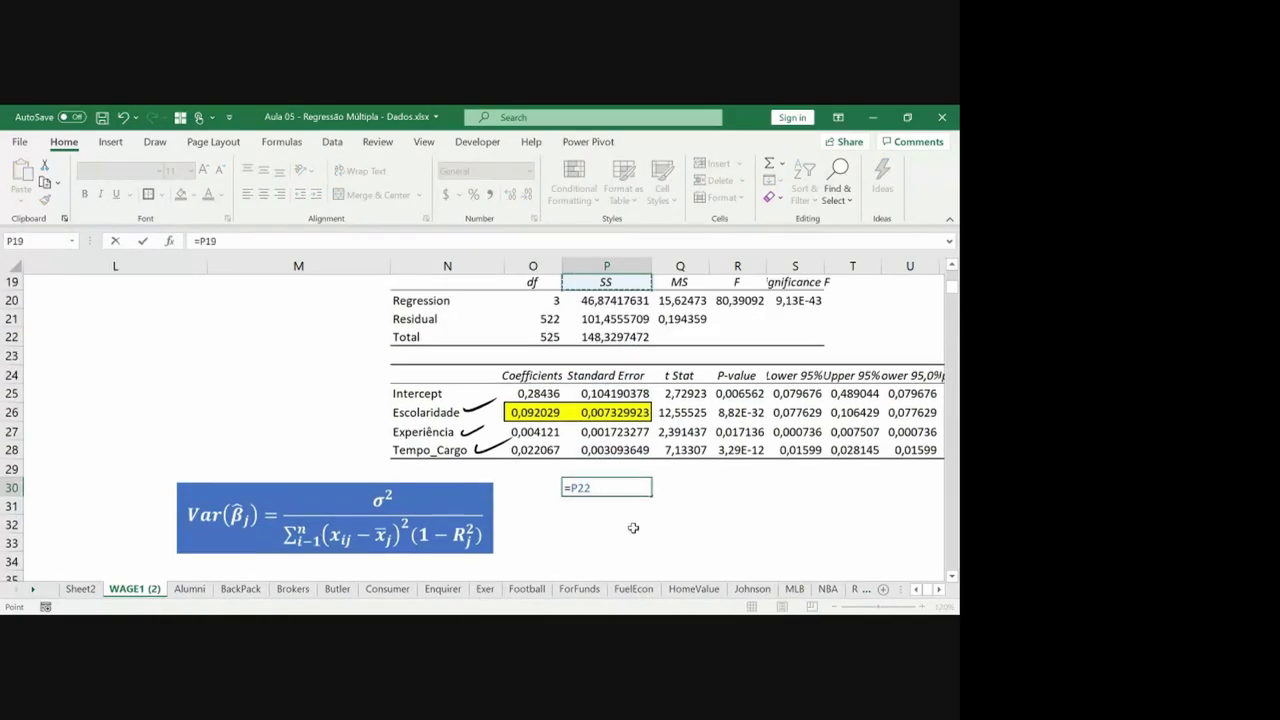
key("Up")
key("Up")
key("Up")
key("Up")
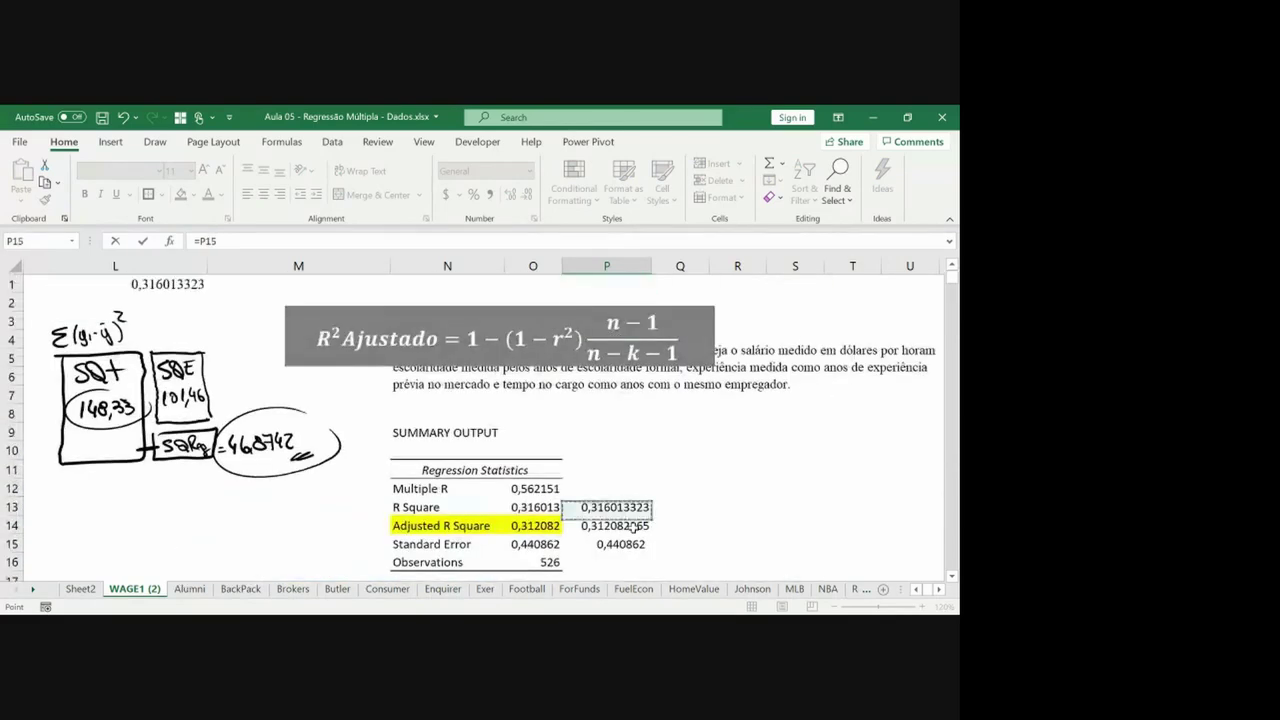
key("Left")
key("Right")
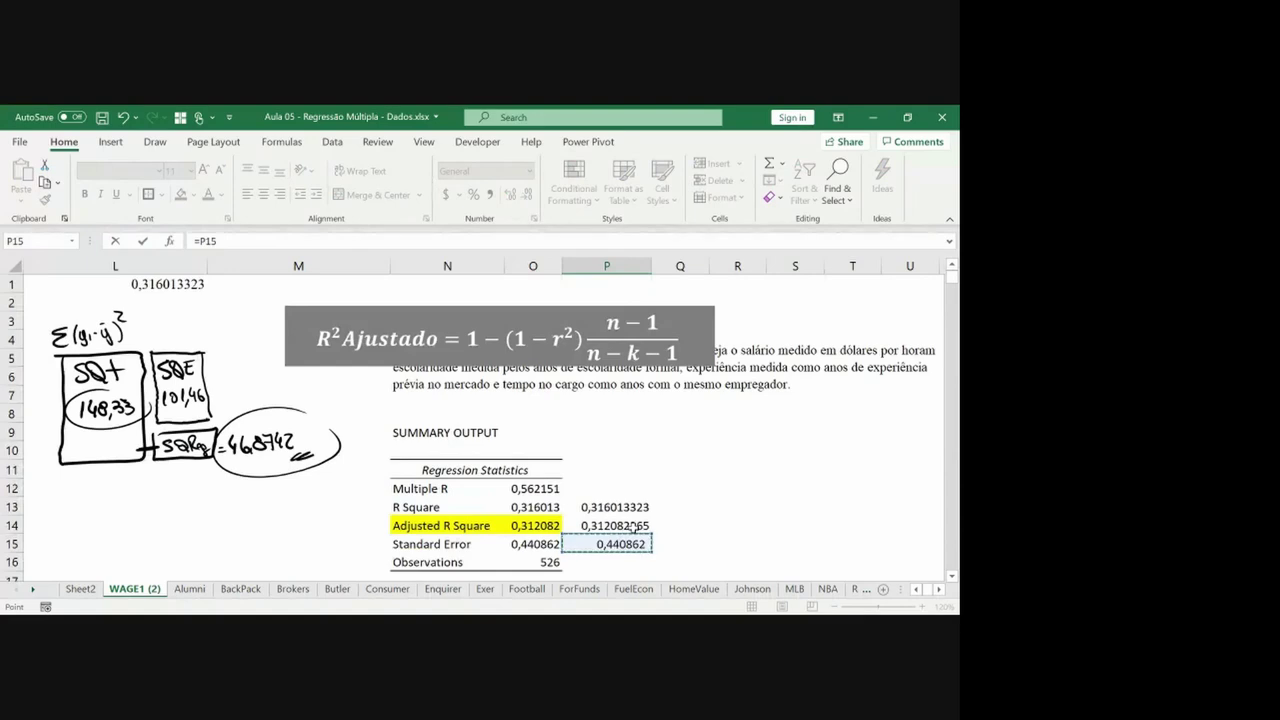
type("^2")
key("Return")
scroll(633, 527, "down", 1)
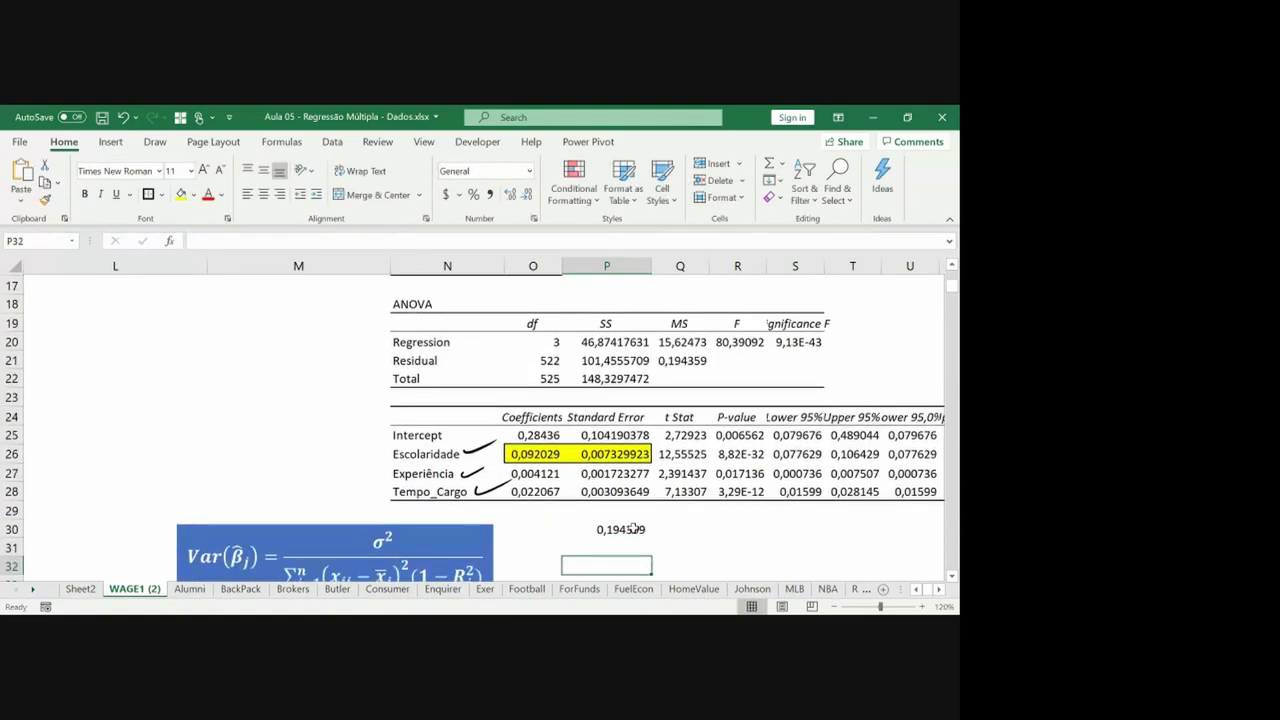
Label O30 "numerador" and O31 "denominador".
key("Up")
key("Left")
key("Right")
key("Left")
type("numerado")
key("Return")
key("Right")
key("Left")
type("den")
key("BackSpace")
type("ominador")
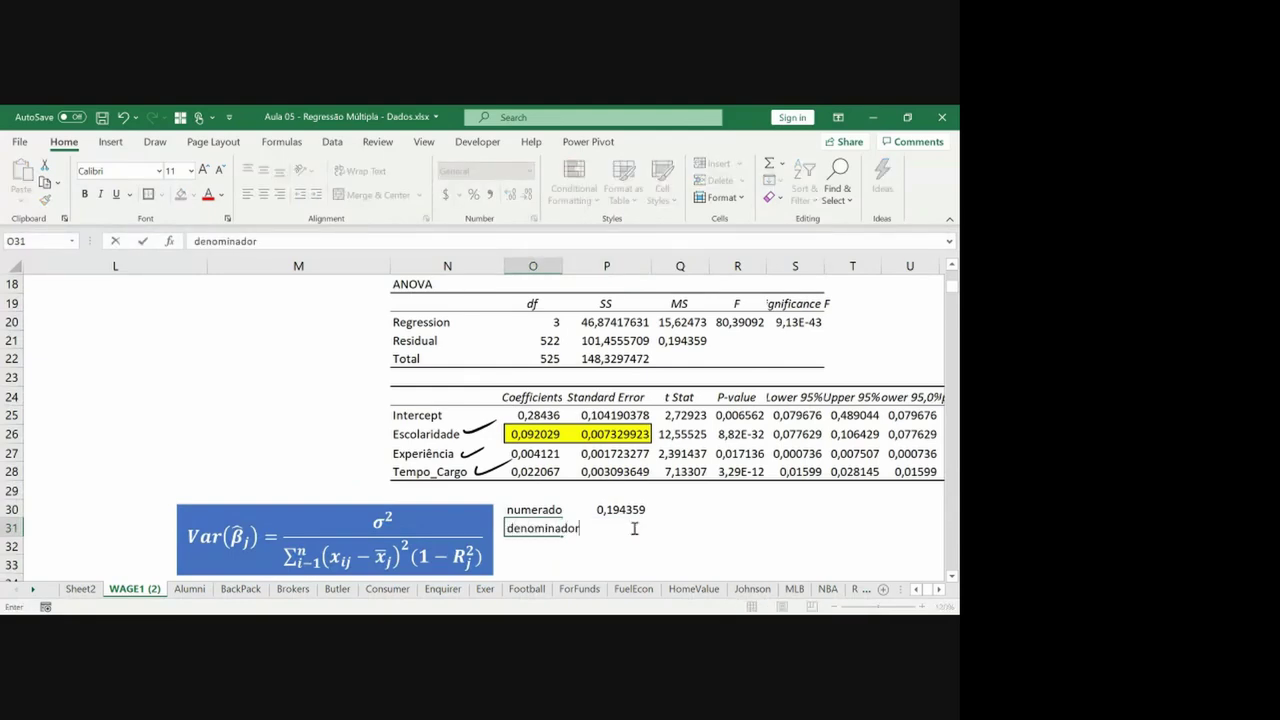
key("Right")
key("Right")
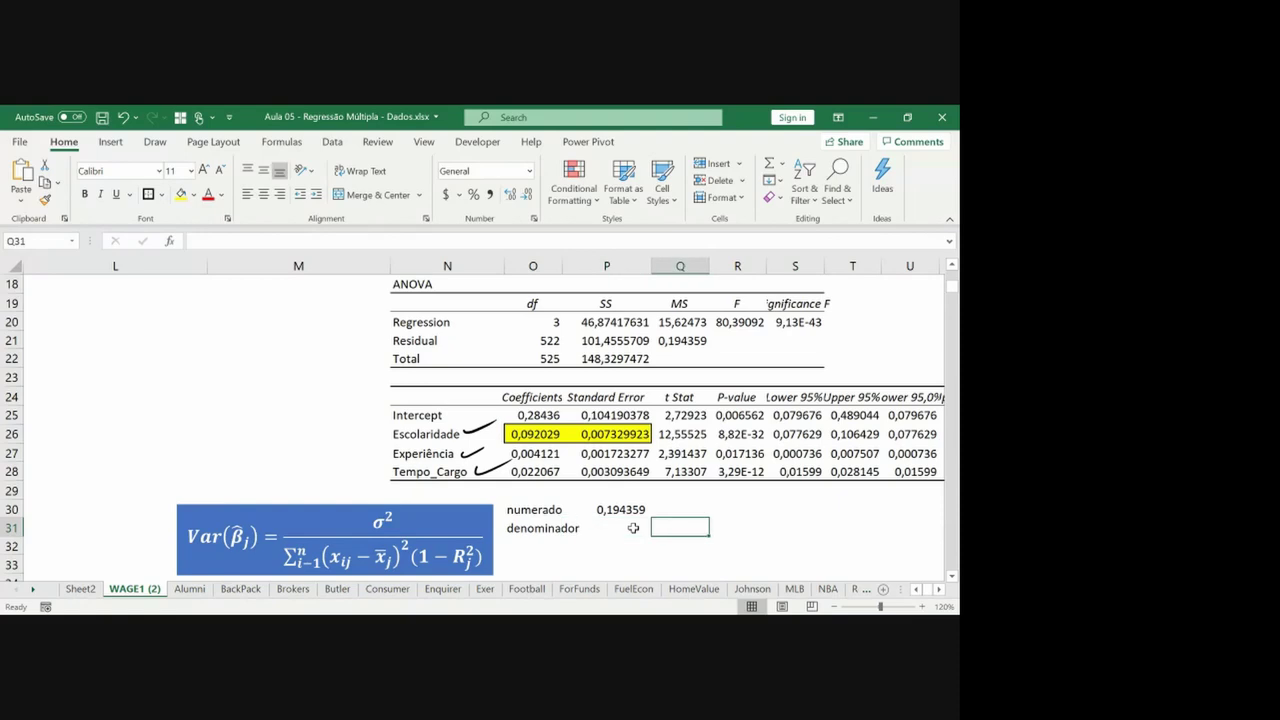
Move the "denominador" label from O31 down to O32.
key("Up")
key("Left")
key("Down")
key("Left")
key("ctrl+x")
key("Down")
key("ctrl+v")
Enter the headings "SQT" in Q31 and "(1-Rquad)" in R31 for the denominator's two factors.
key("Right")
key("Right")
key("Up")
key("Up")
key("Down")
key("F2")
type("SQT")
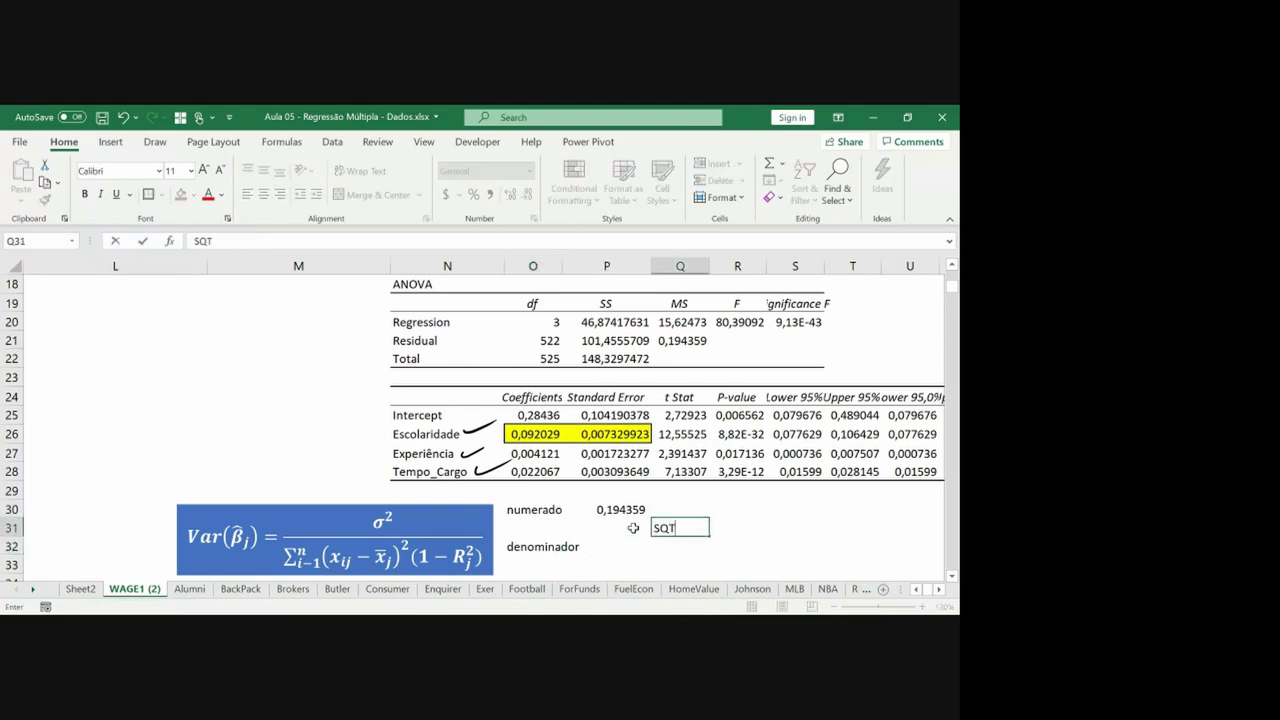
key("Tab")
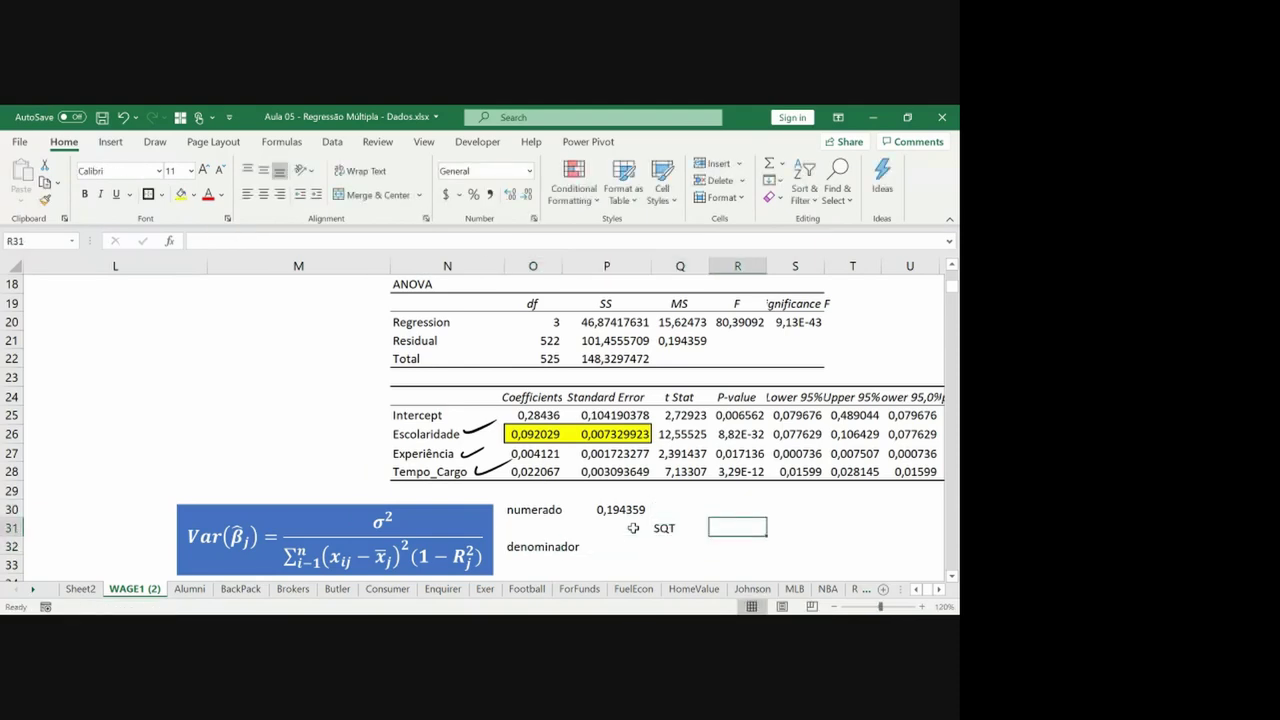
type("(1-R2")
key("BackSpace")
type("qu")
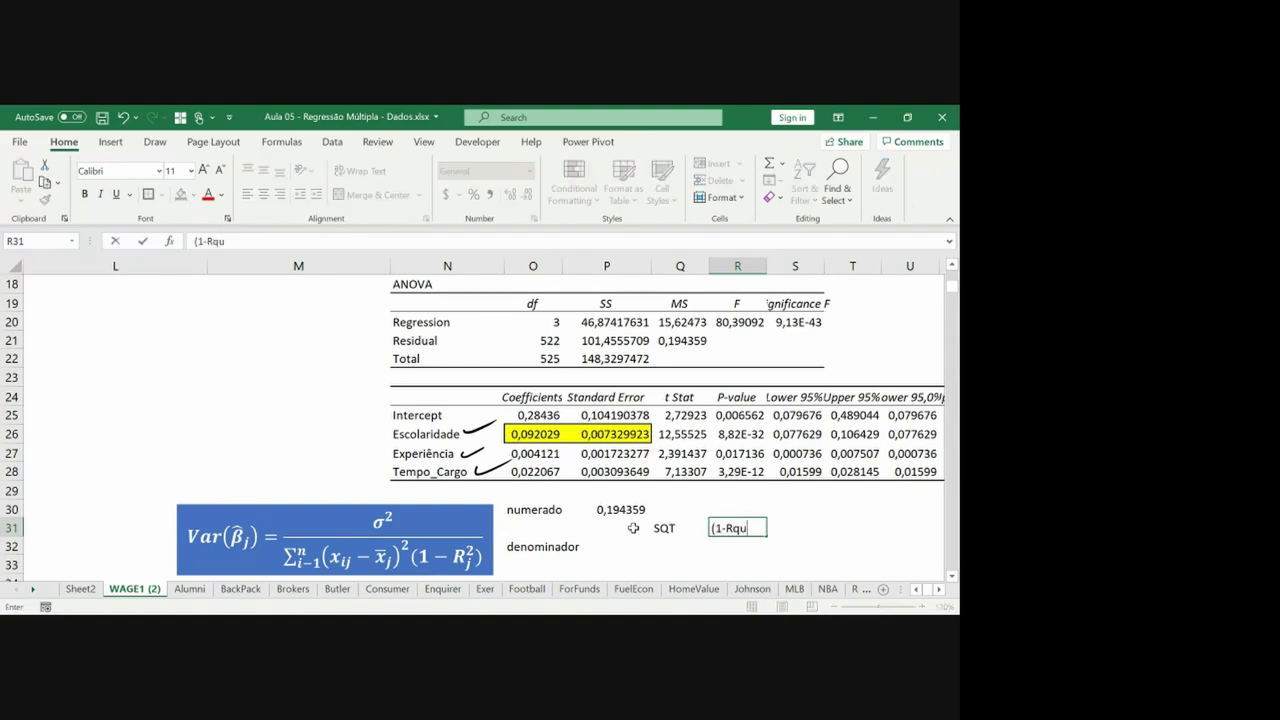
type("ad)")
key("Return")
Calculate the denominator in P32 as =Q32*R32 and fit column O's width to its contents.
key("Left")
key("Left")
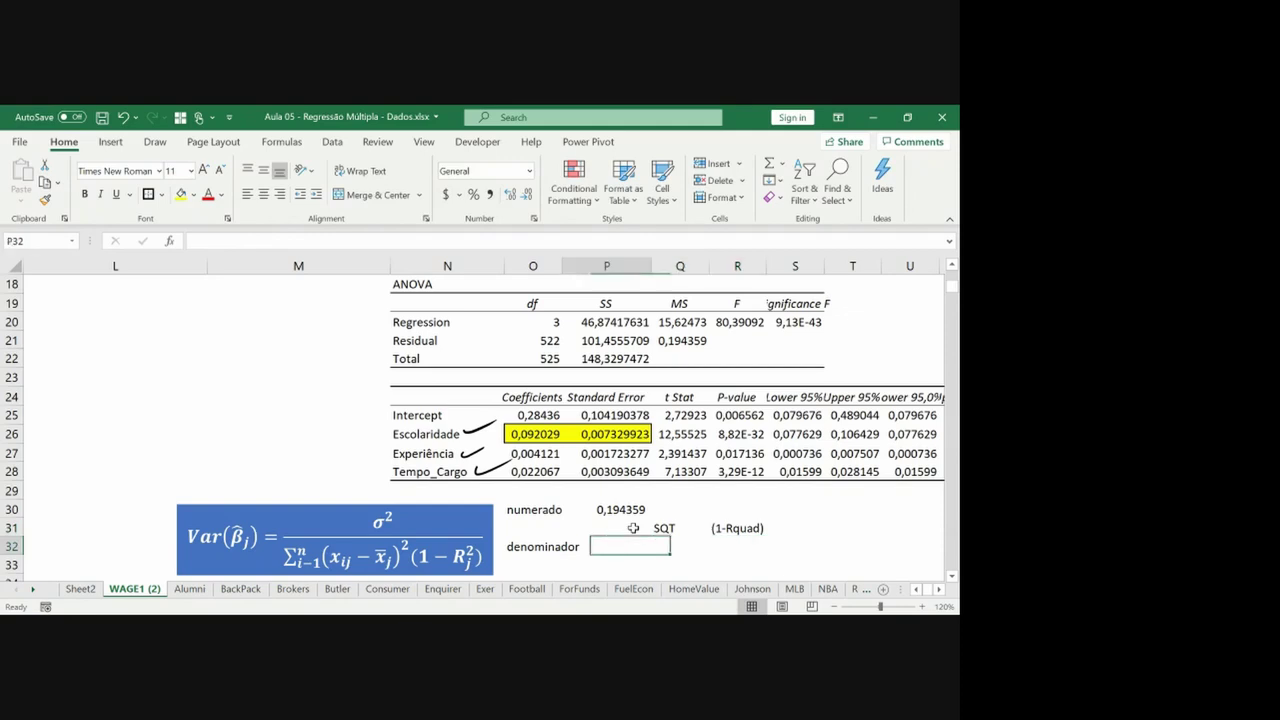
type("=")
key("Right")
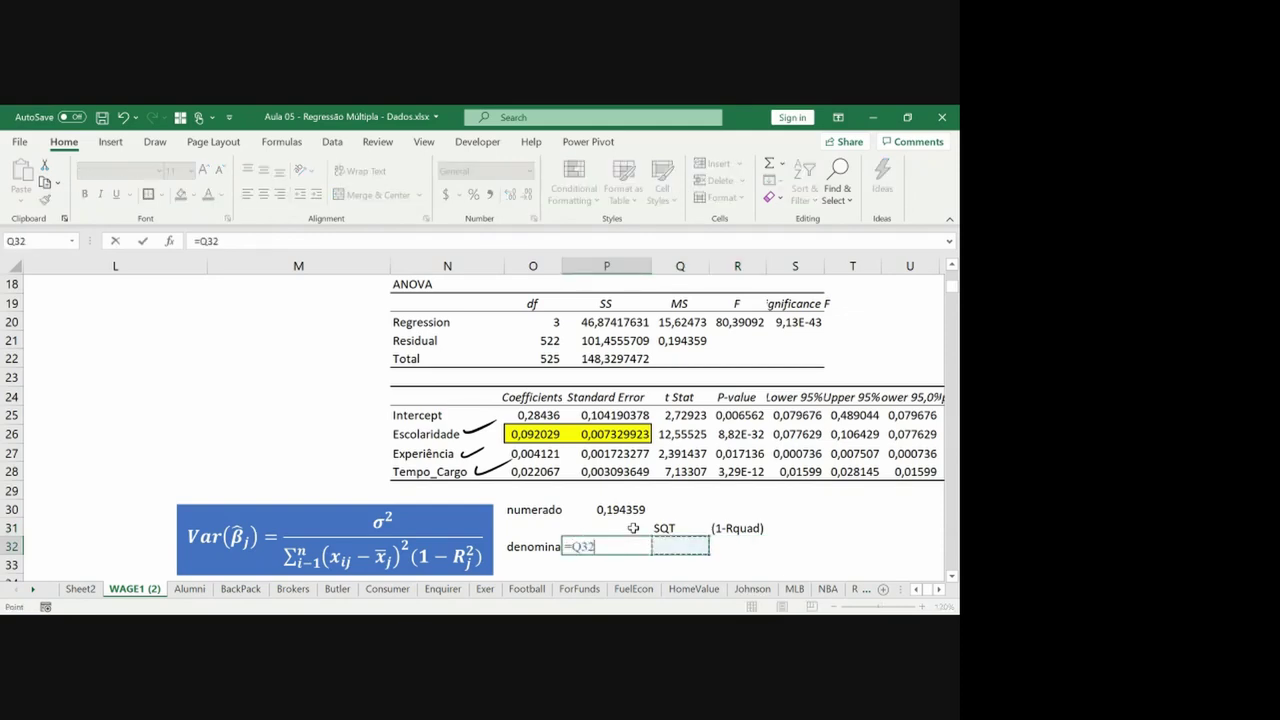
type("*")
key("Right")
key("Right")
key("Return")
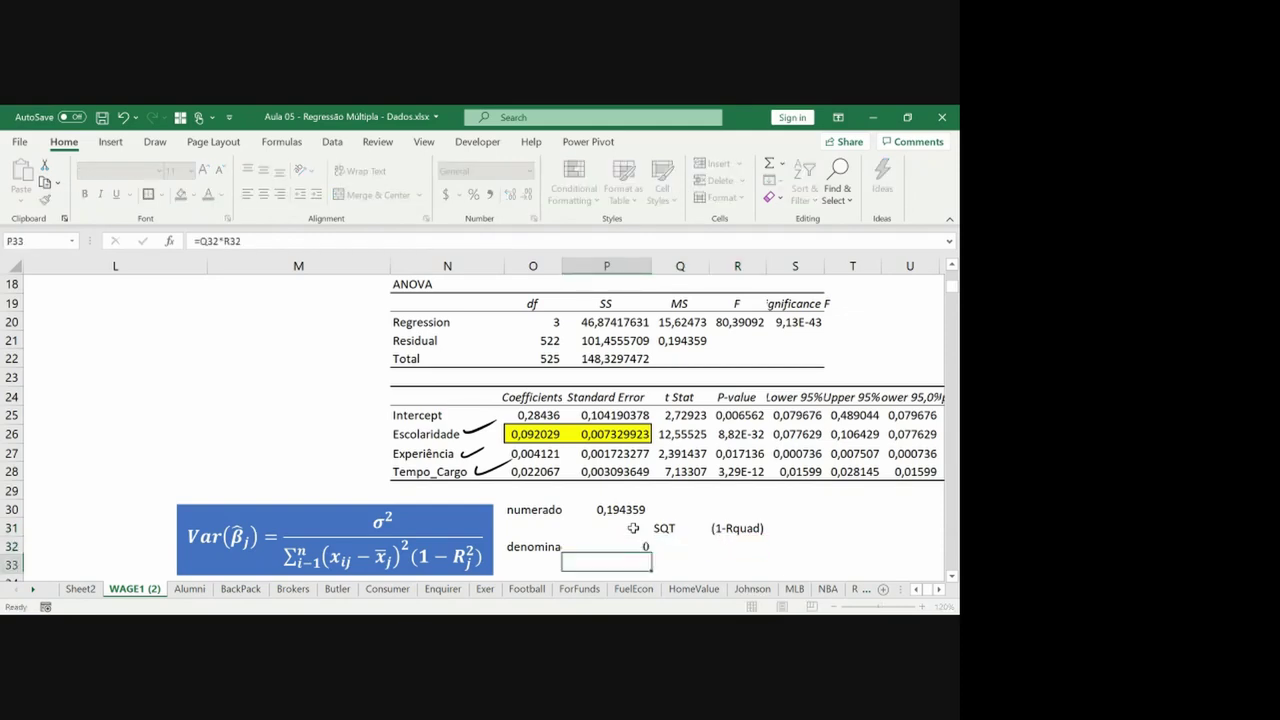
double_click(561, 265)
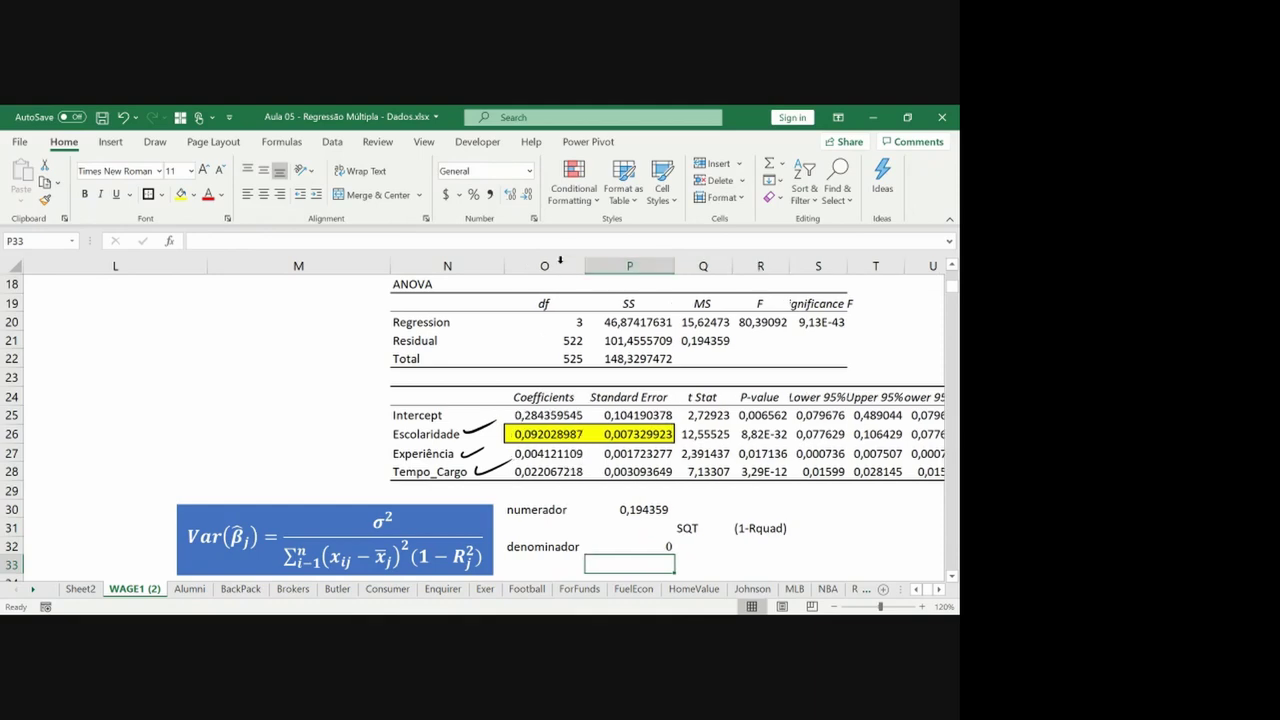
Insert a new column D after Escolaridade in the data table and head it "xi - xmédia" in D3.
left_click(668, 541)
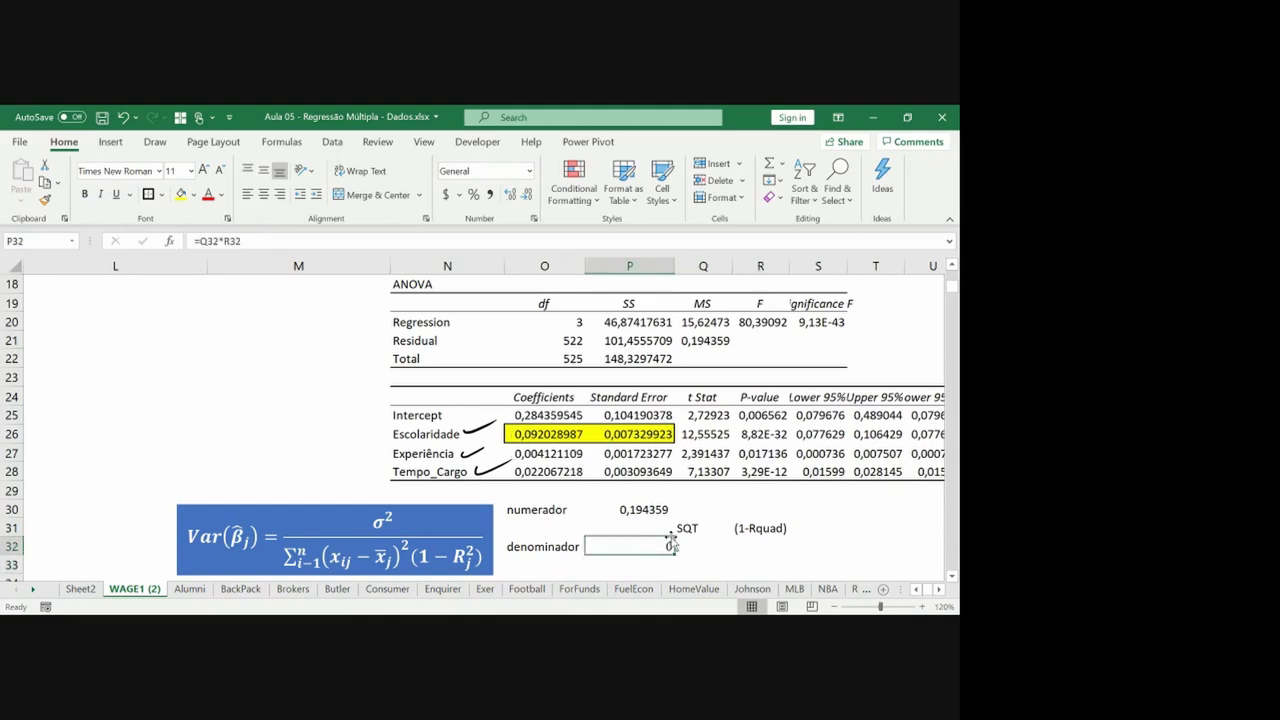
key("Right")
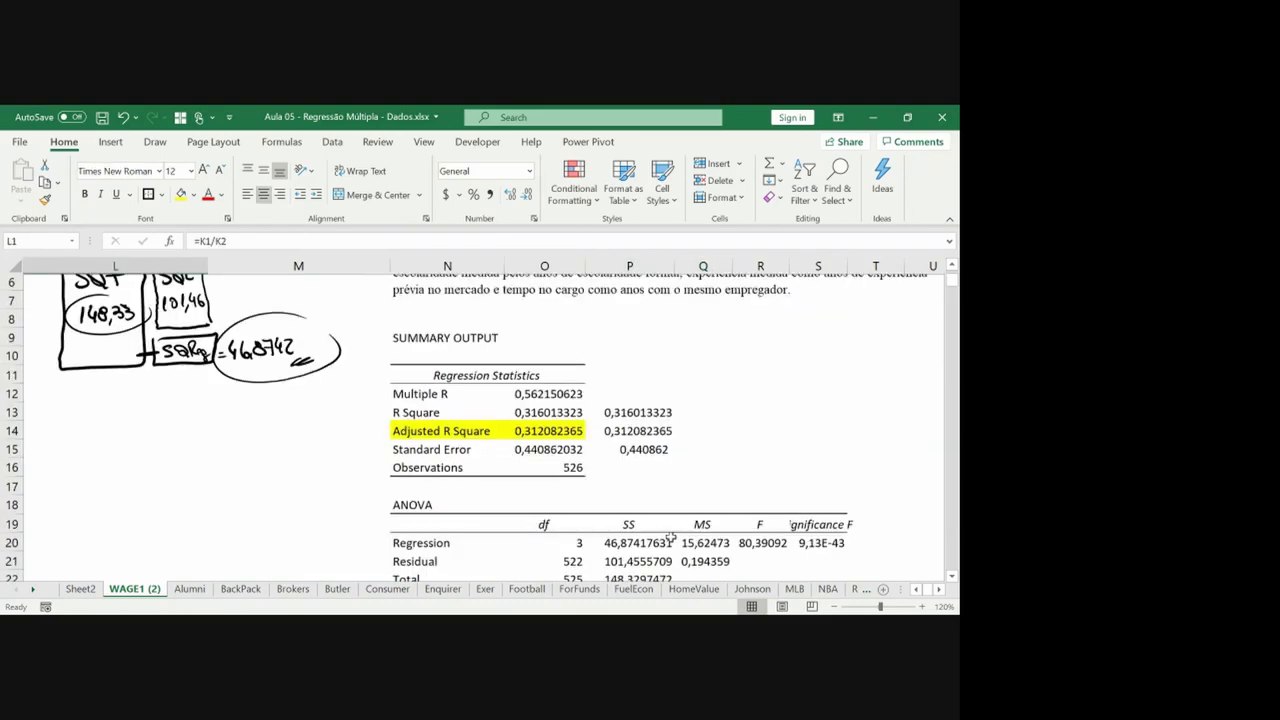
key("ctrl+Home")
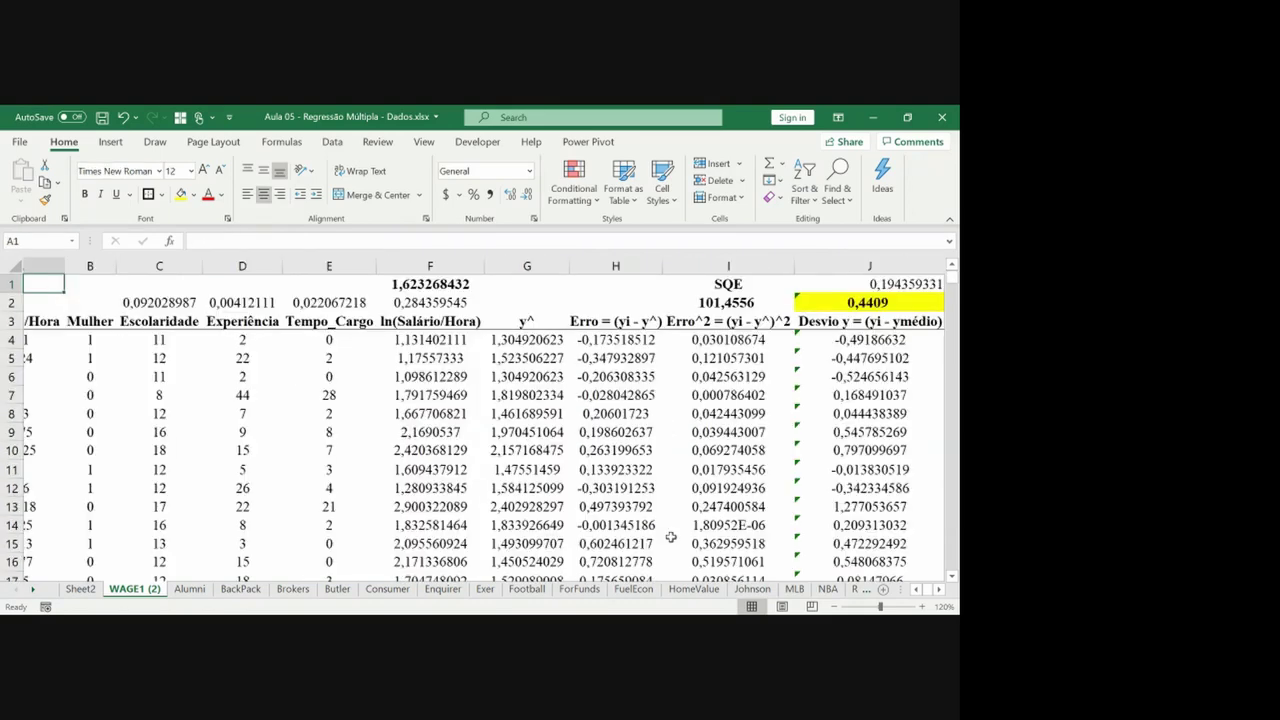
left_click(293, 263)
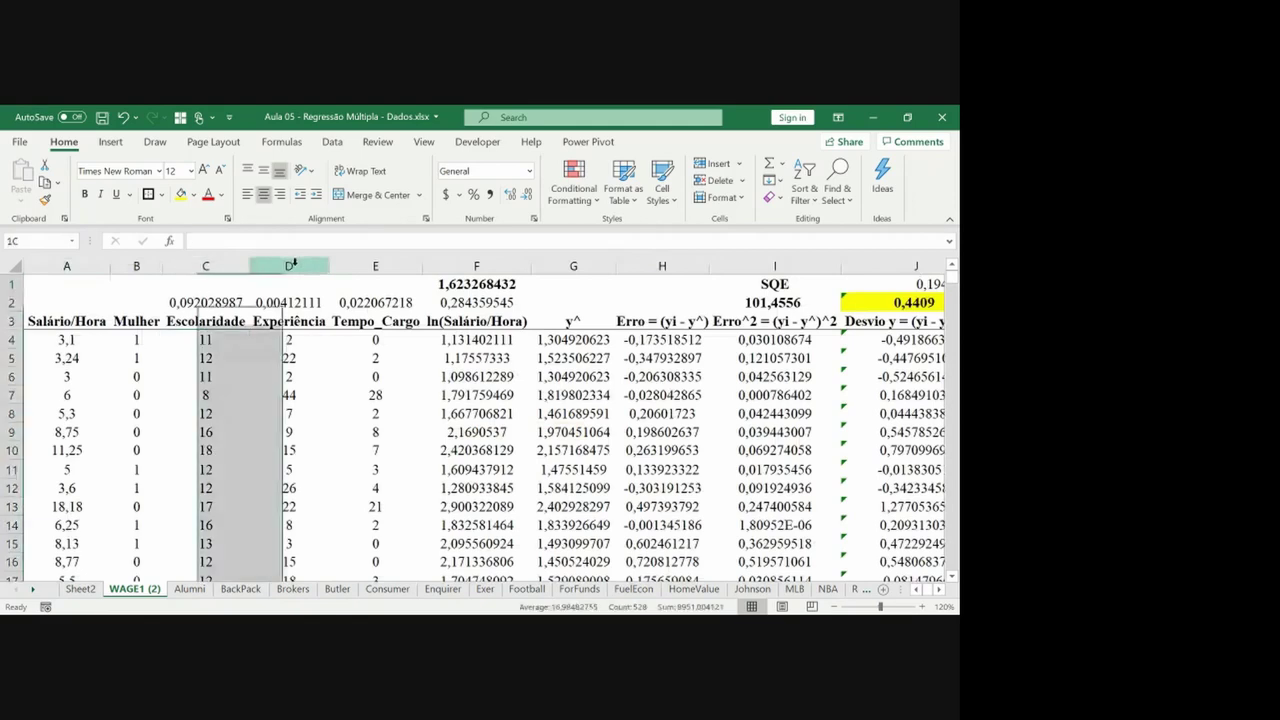
key("ctrl+shift+plus")
key("Down")
key("Down")
type("xi - xmédios")
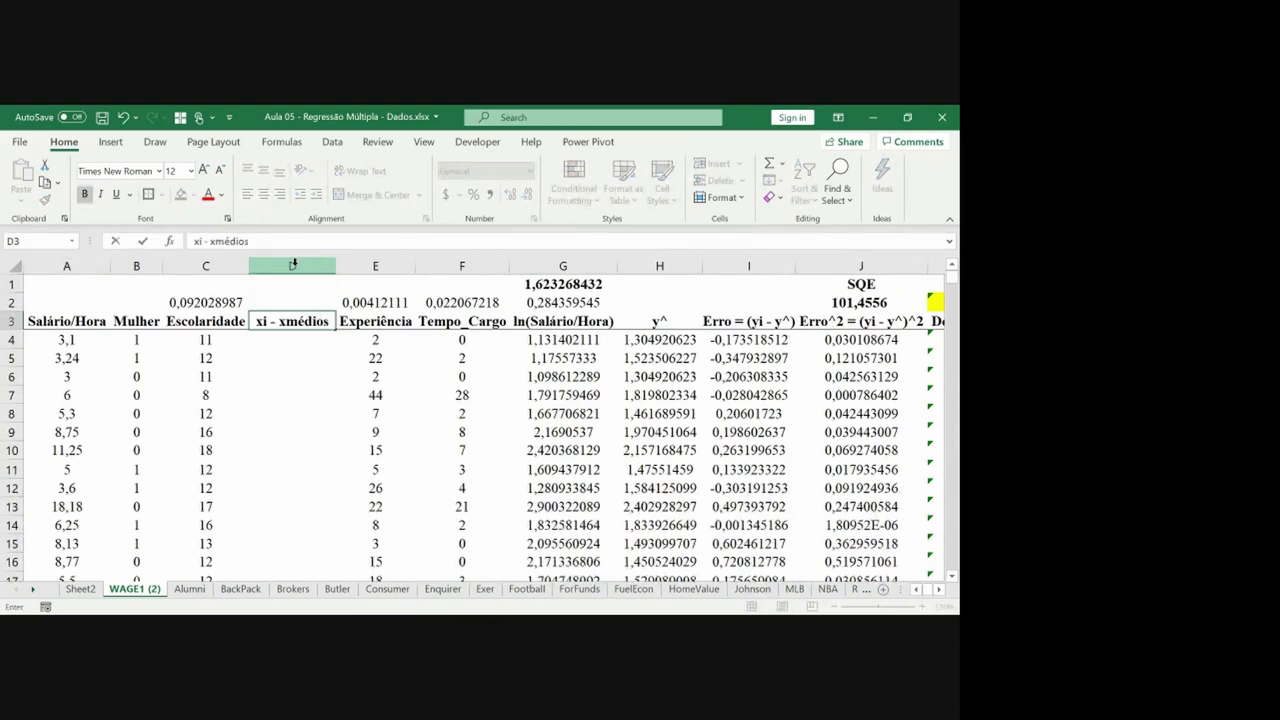
key("Return")
key("Up")
key("F2")
key("BackSpace")
key("BackSpace")
type("a")
key("Return")
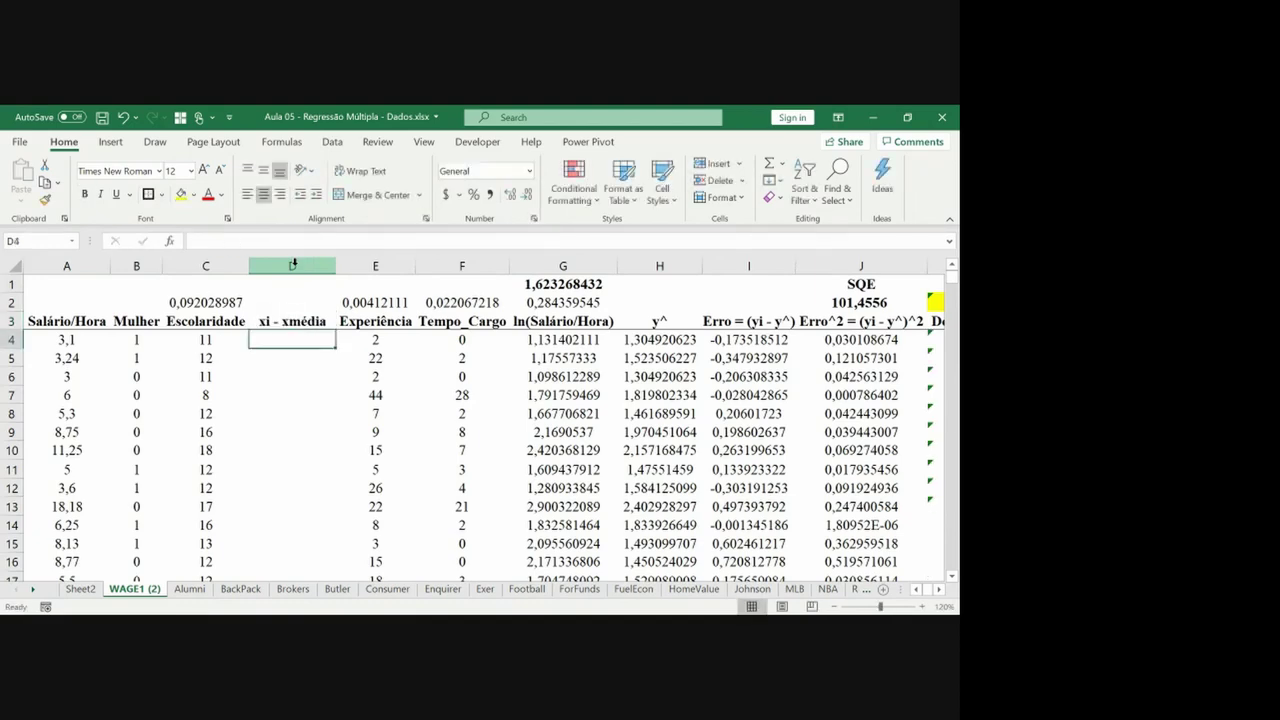
Insert a column E before Experiência, head it "(xi - xmédia)^2" in E3 and fit its width to the contents.
left_click(362, 264)
key("ctrl+plus")
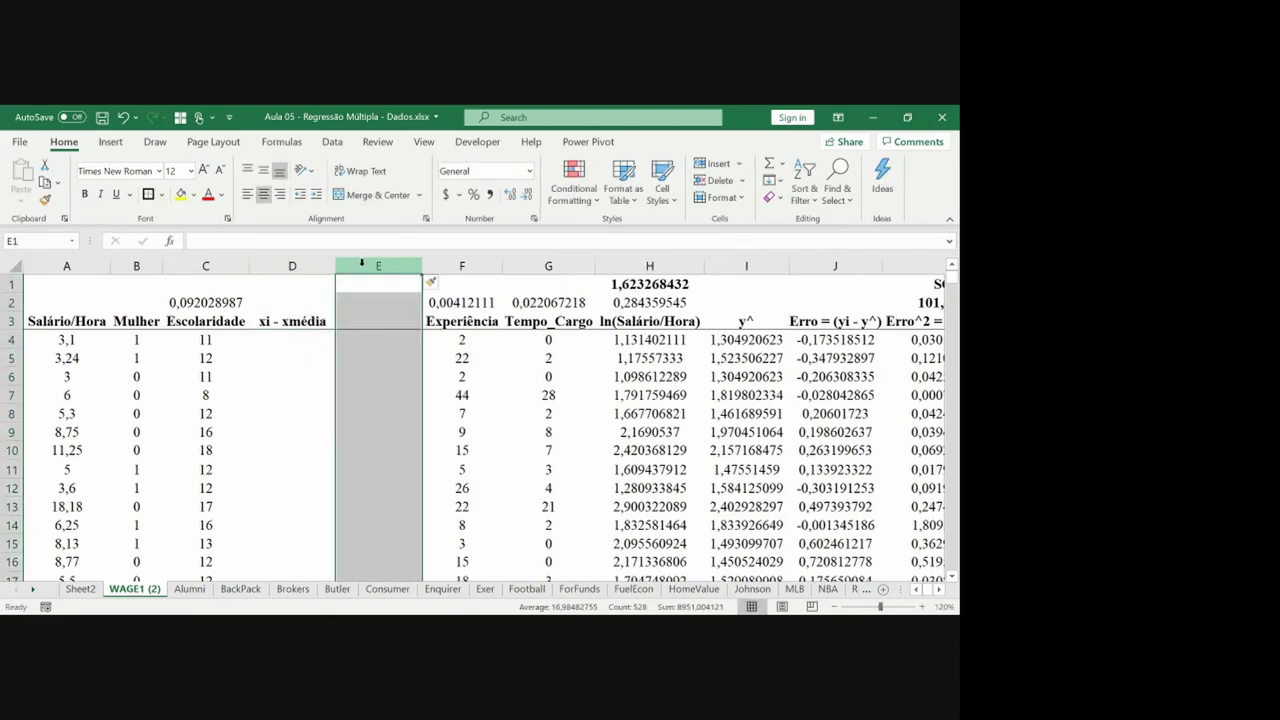
key("Down")
key("Down")
key("Left")
key("ctrl+c")
key("Right")
key("ctrl+v")
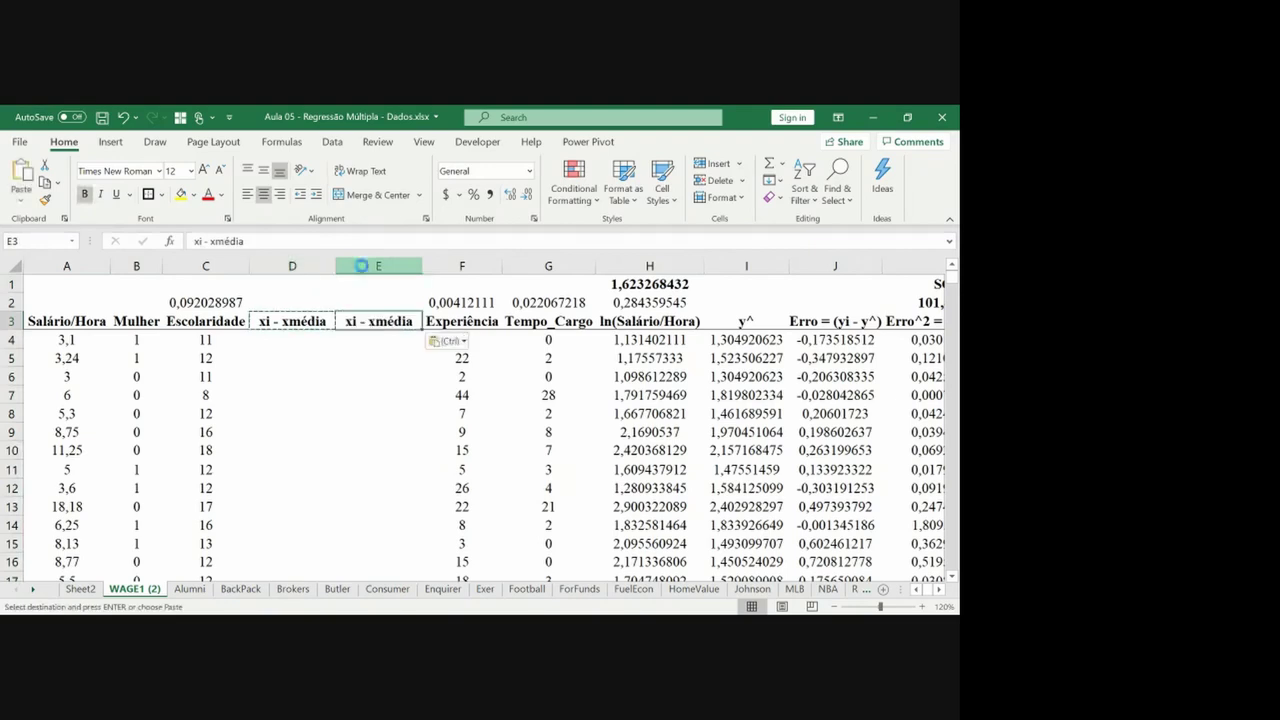
key("F2")
key("Home")
type("(")
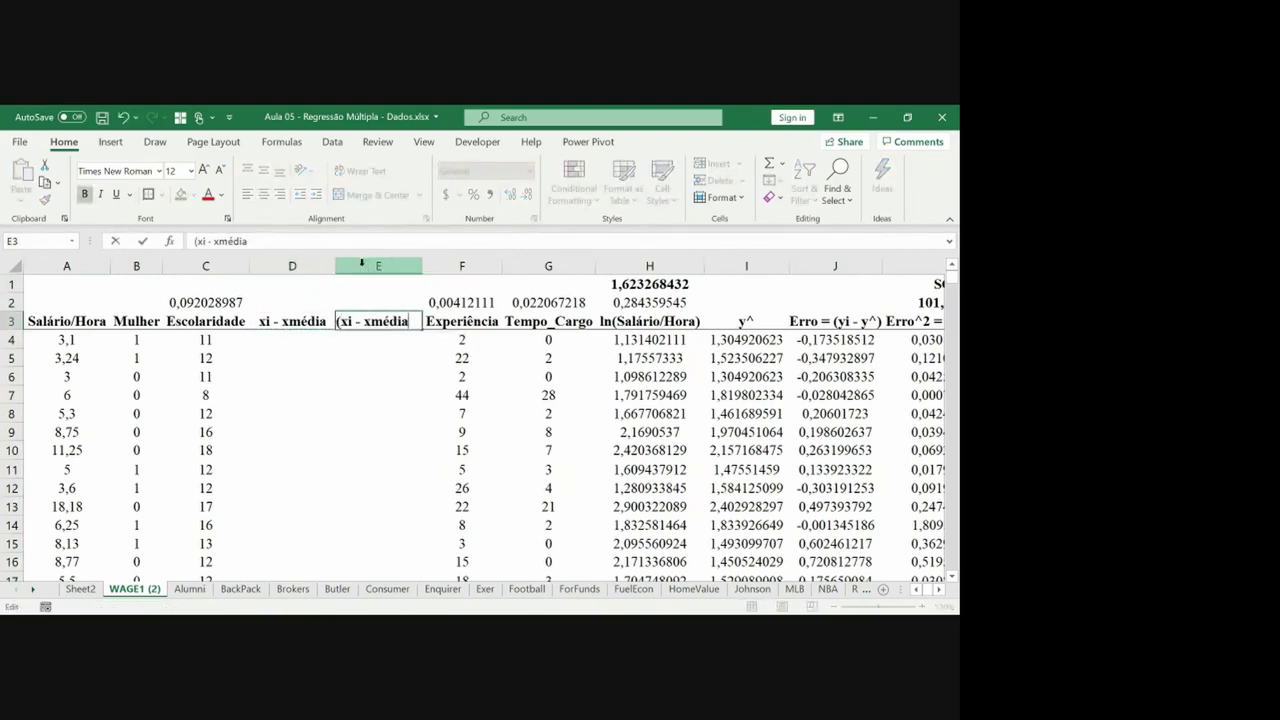
type(")^2")
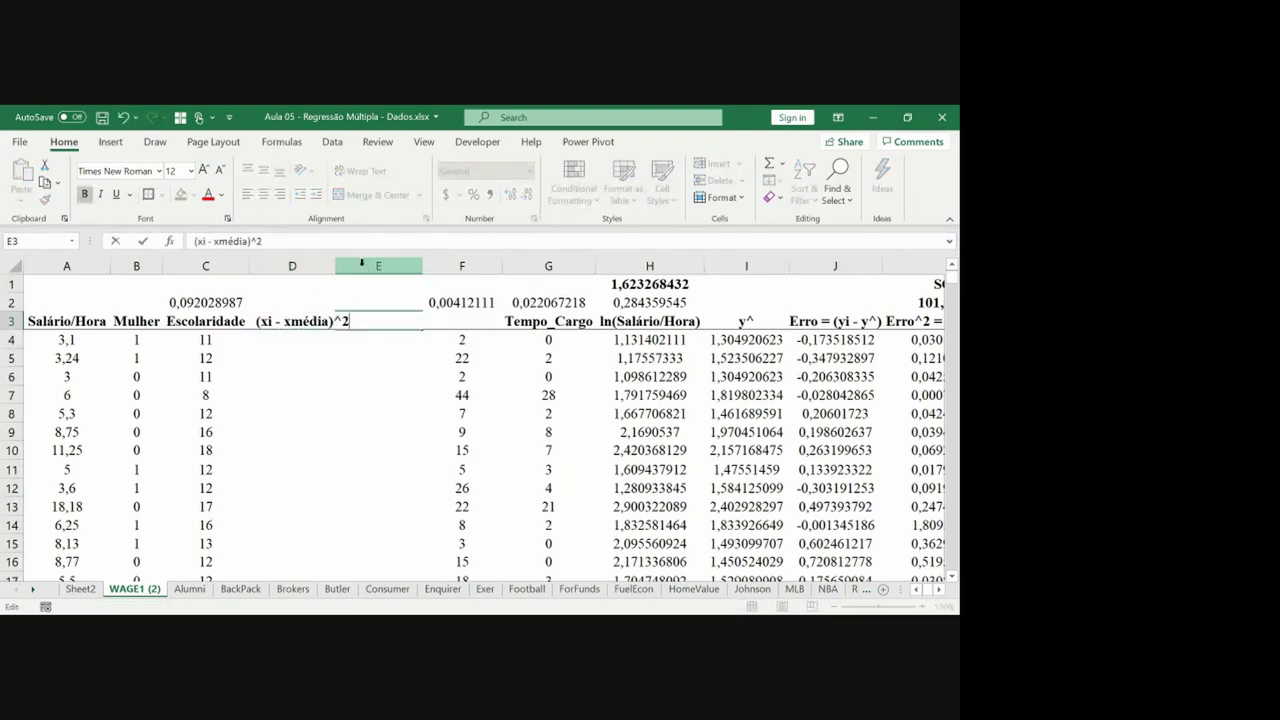
key("Return")
key("Left")
double_click(427, 268)
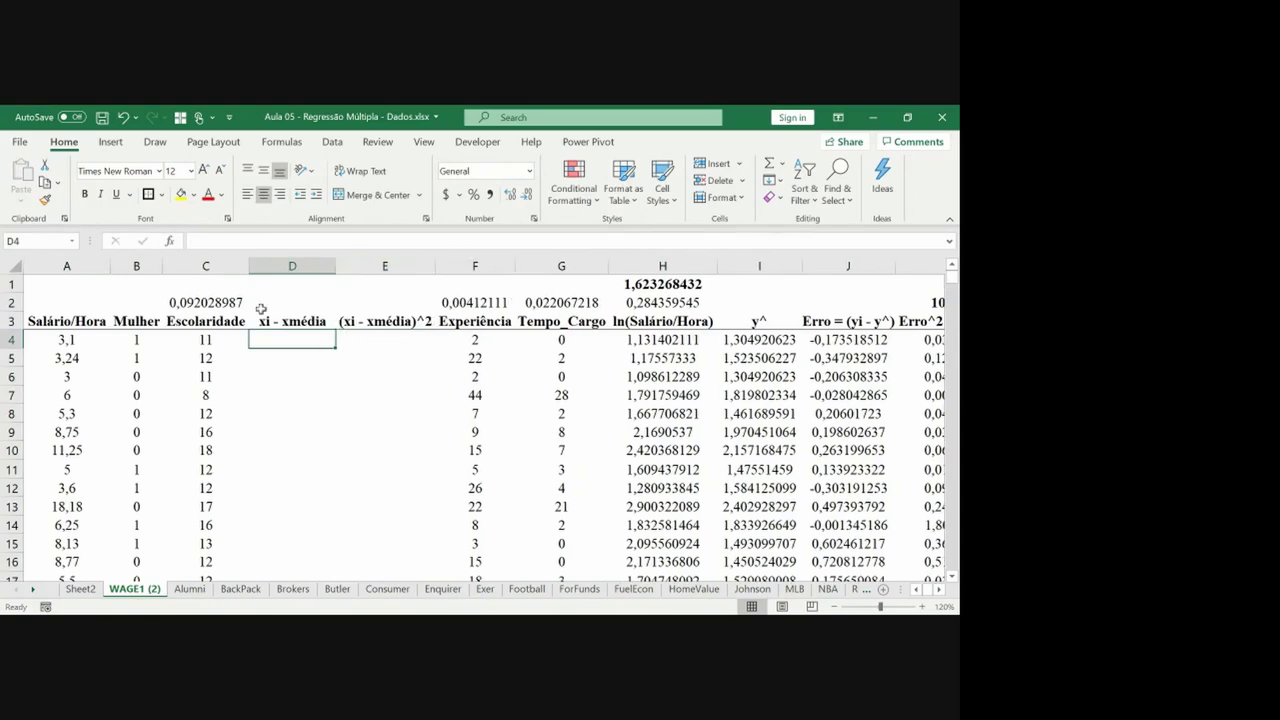
Calculate the mean of Escolaridade in C1 as =AVERAGE(C4:C529) and make it bold.
left_click(188, 284)
type("=")
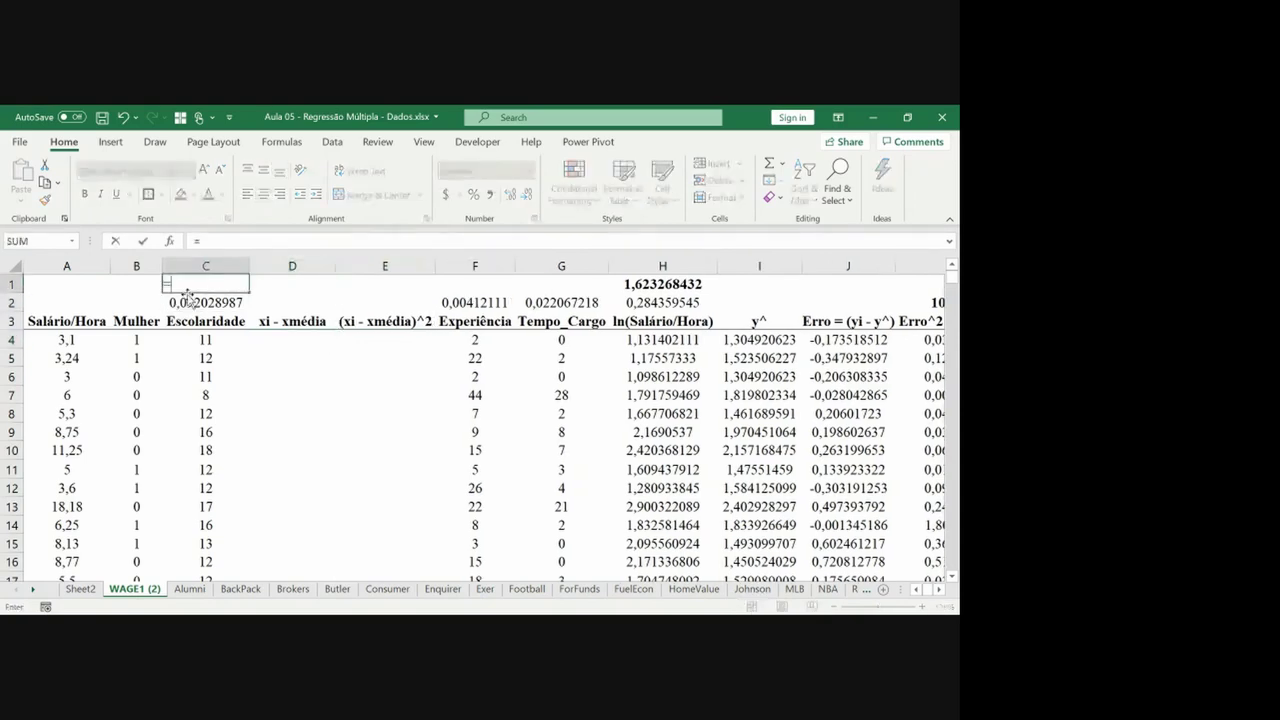
type("average(")
key("Down")
key("Down")
key("Down")
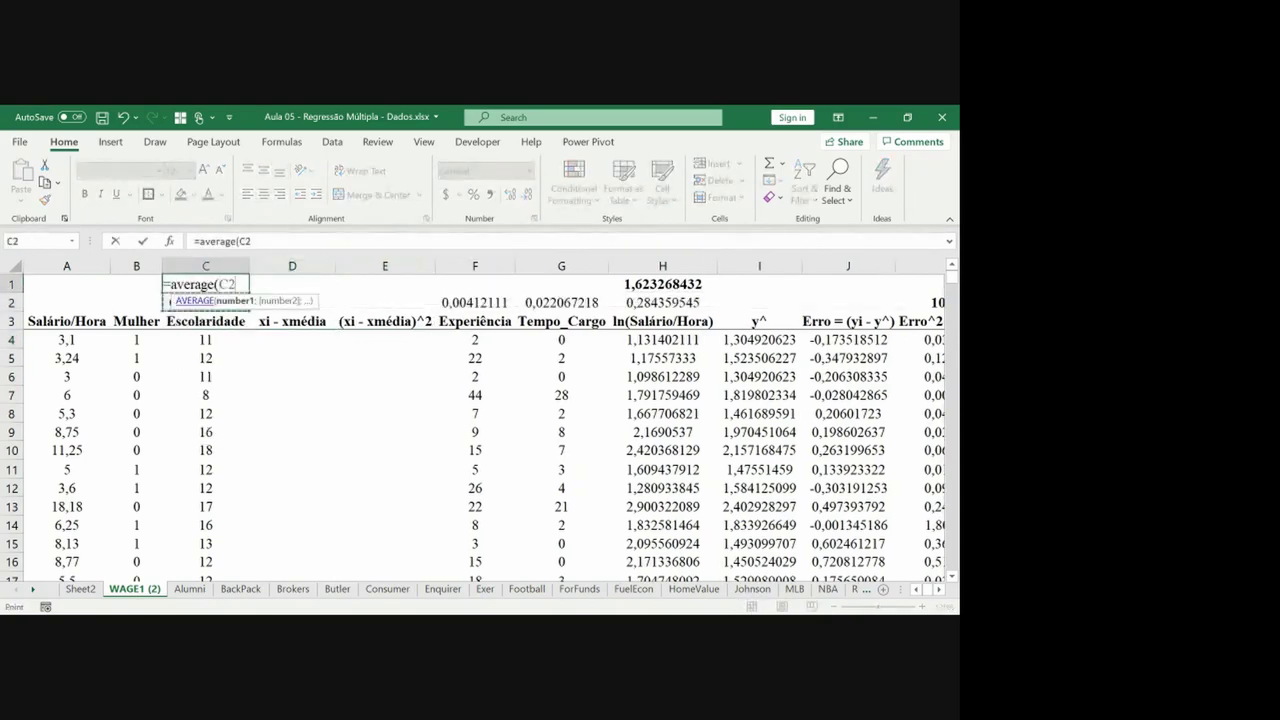
key("ctrl+shift+Down")
key("ctrl+Return")
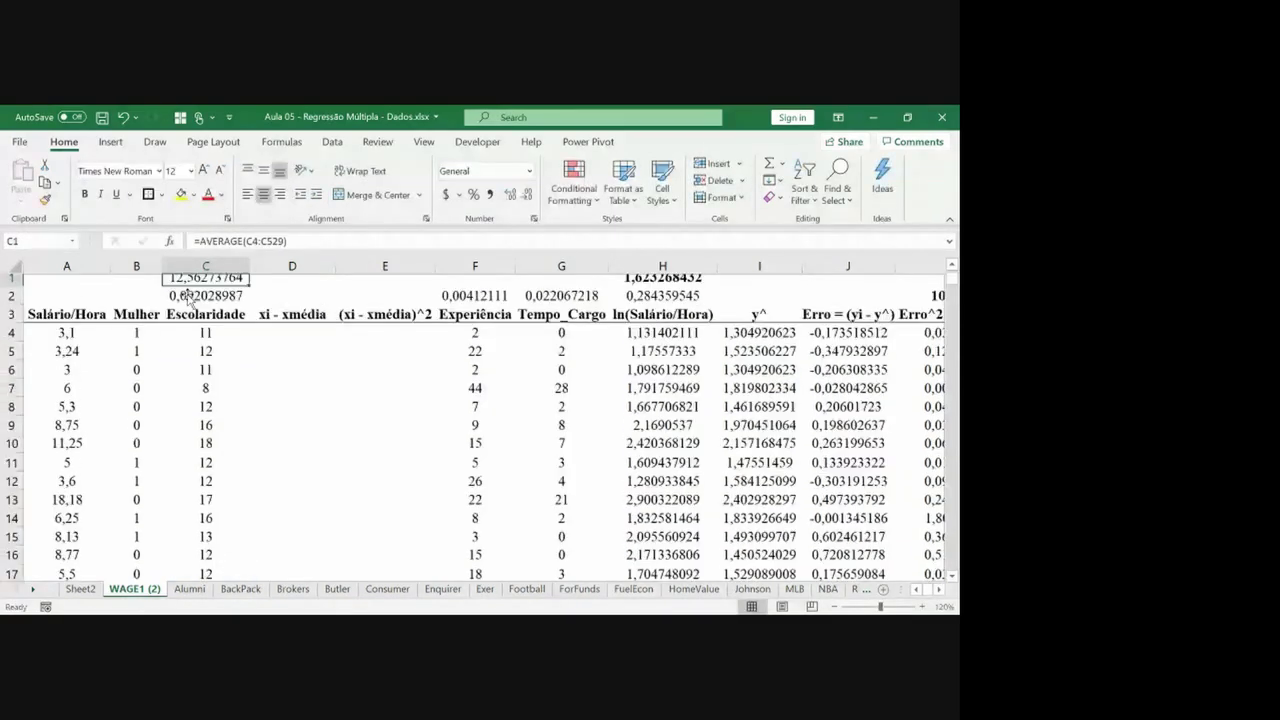
left_click(85, 194)
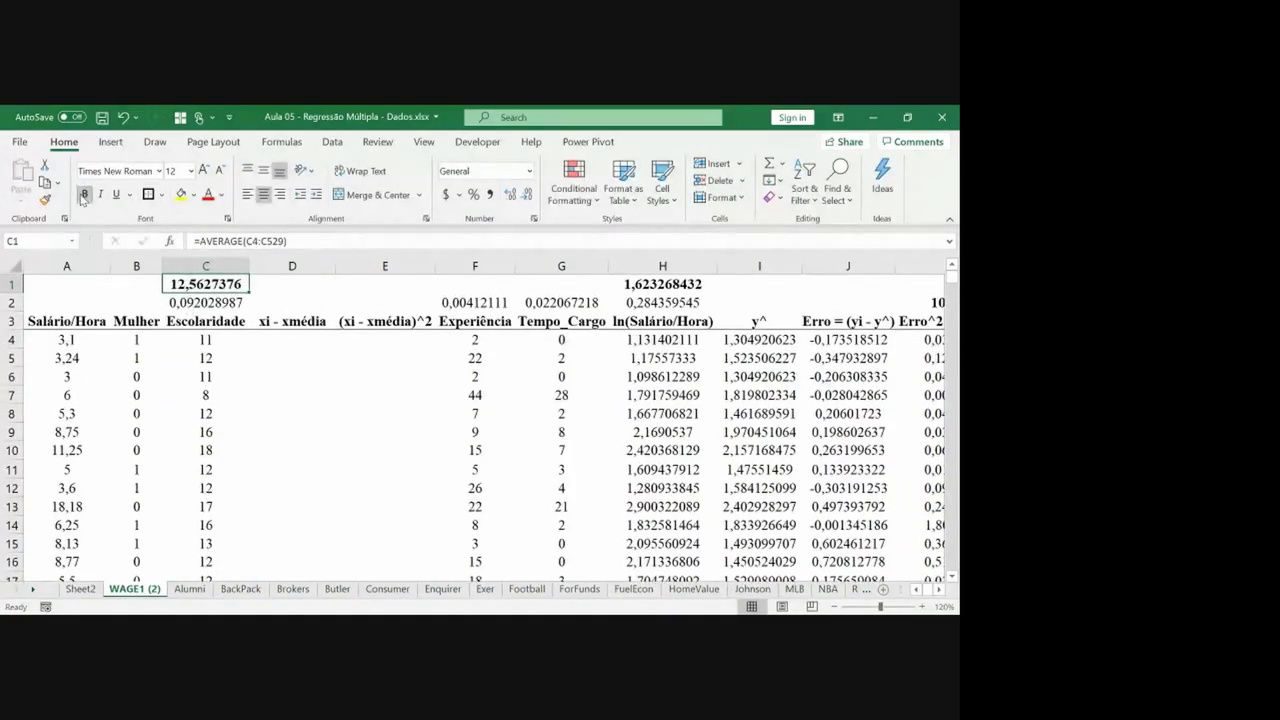
Calculate the first deviation of Escolaridade from its mean in D4 as =C4-$C$1.
key("Down")
key("Right")
key("Down")
key("Down")
type("=")
key("Left")
type("-")
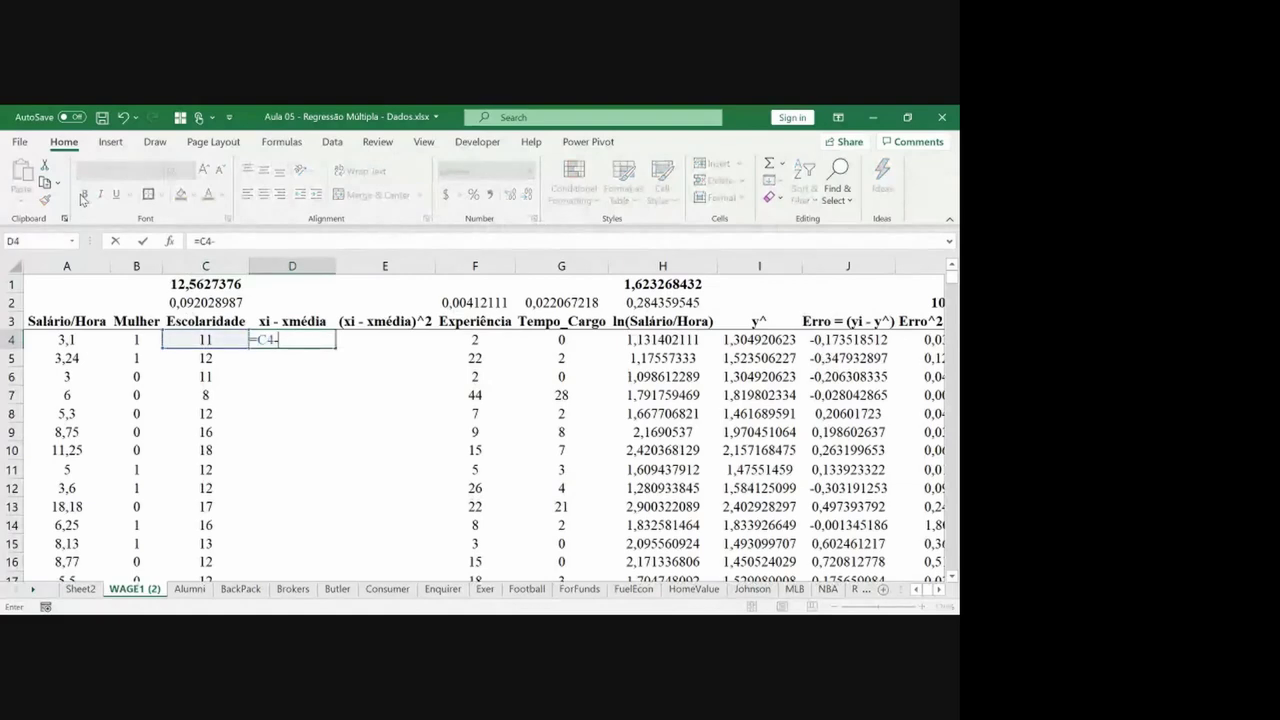
key("Left")
key("Up")
key("Up")
key("Up")
key("F4")
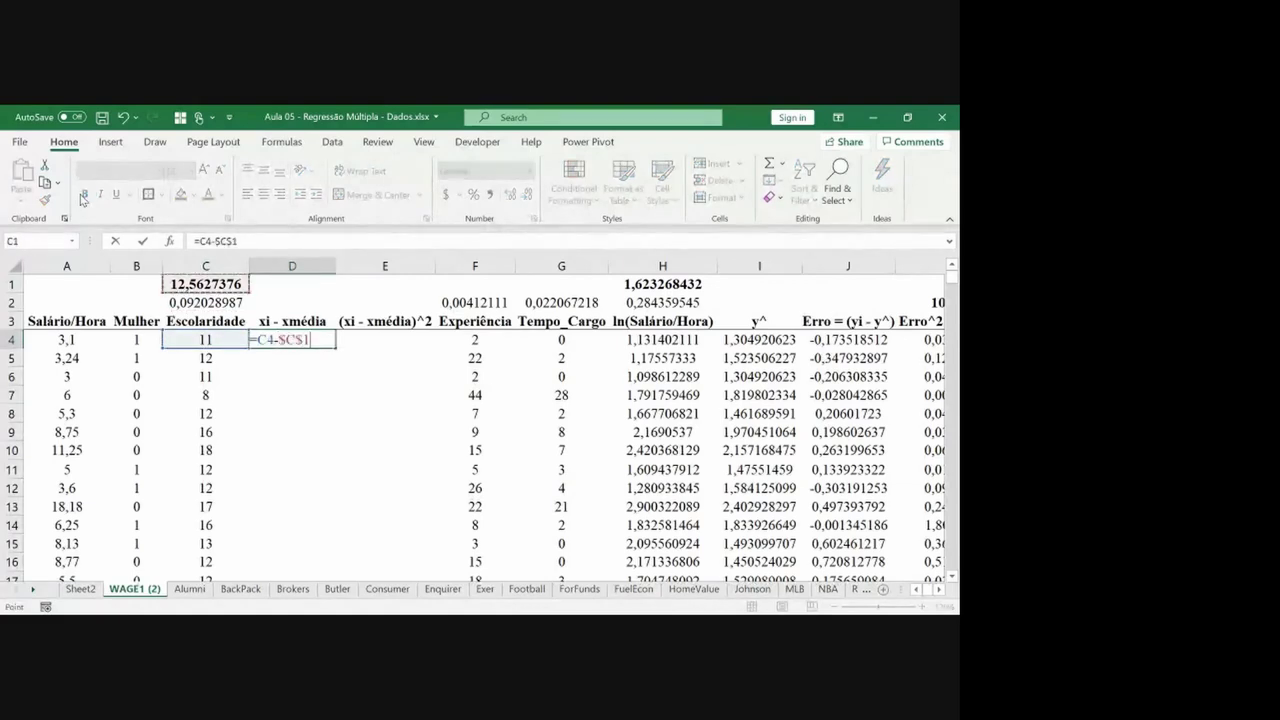
key("Tab")
Calculate the first squared deviation in E4 as =D4^2.
type("=")
key("Left")
type("^2")
key("Return")
Copy the deviation and squared deviation formulas from D4:E4 down to row 529.
key("Up")
key("shift+Left")
key("ctrl+c")
key("Left")
key("ctrl+Down")
key("Right")
key("ctrl+shift+Up")
key("Return")
Sum the squared deviations in E2 as =SUM(E4:E529) and make the total bold.
key("Right")
key("ctrl+Up")
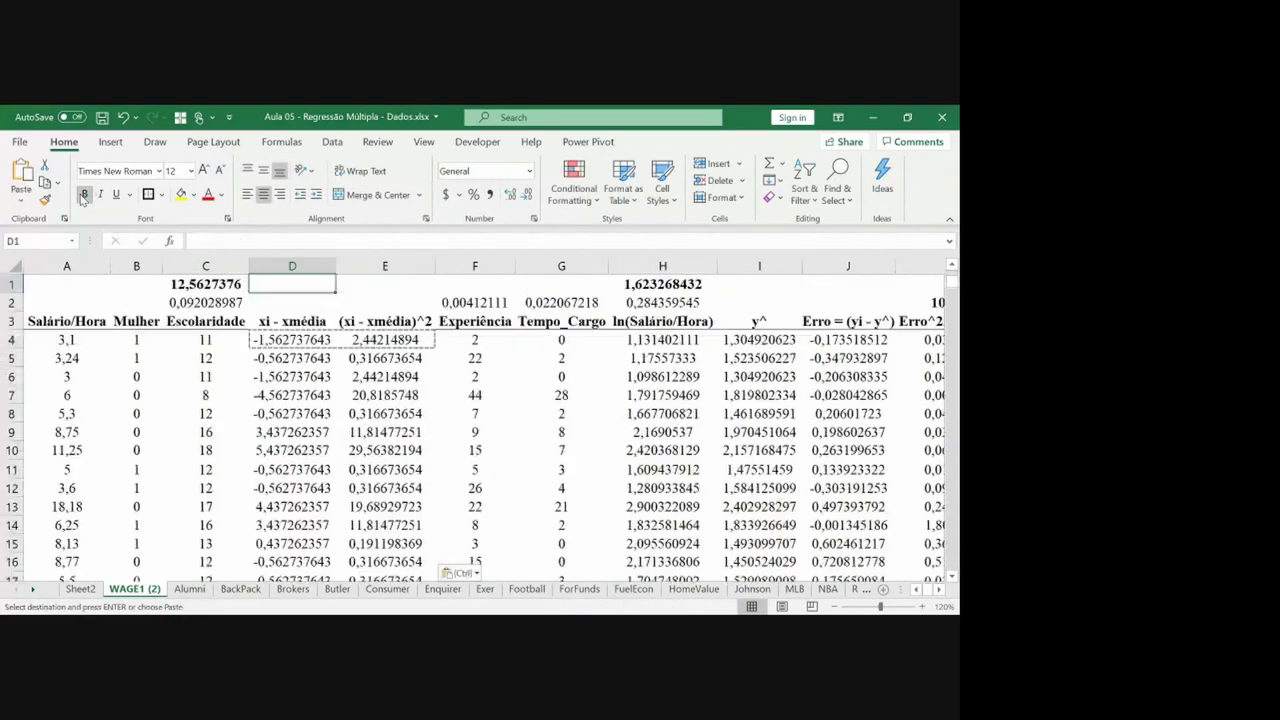
key("Up")
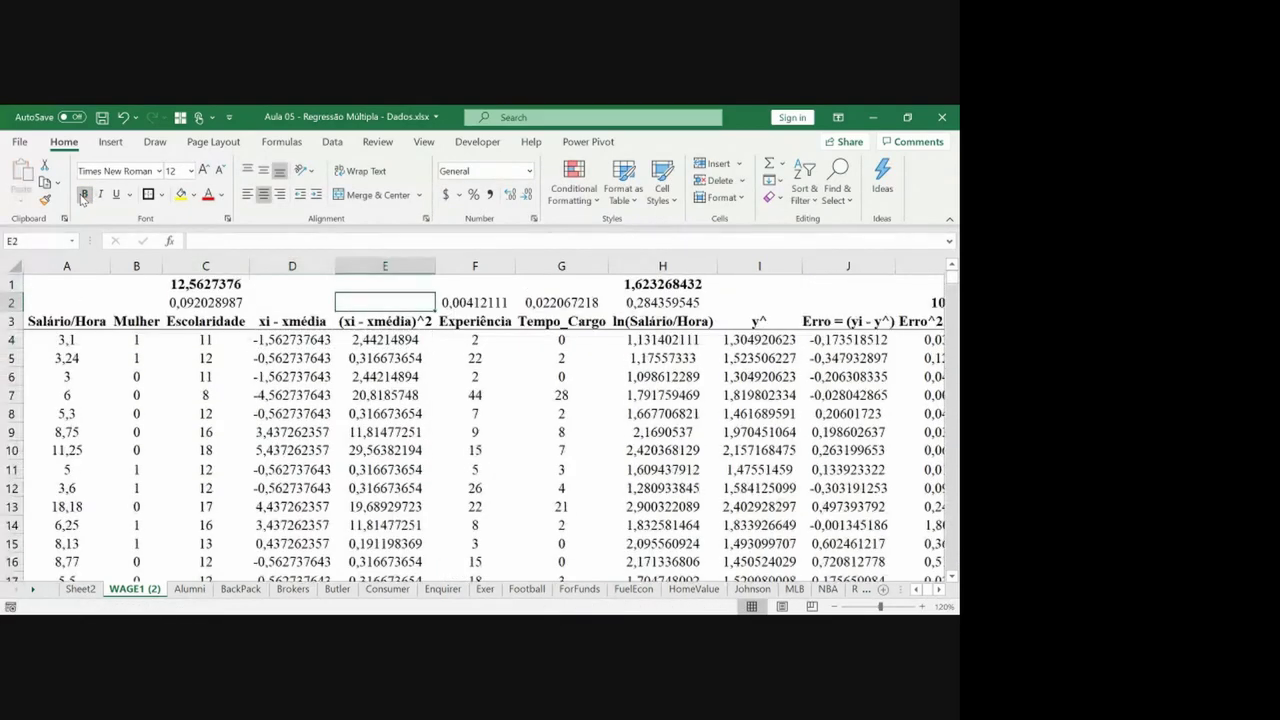
type("=sum(")
key("Down")
key("Down")
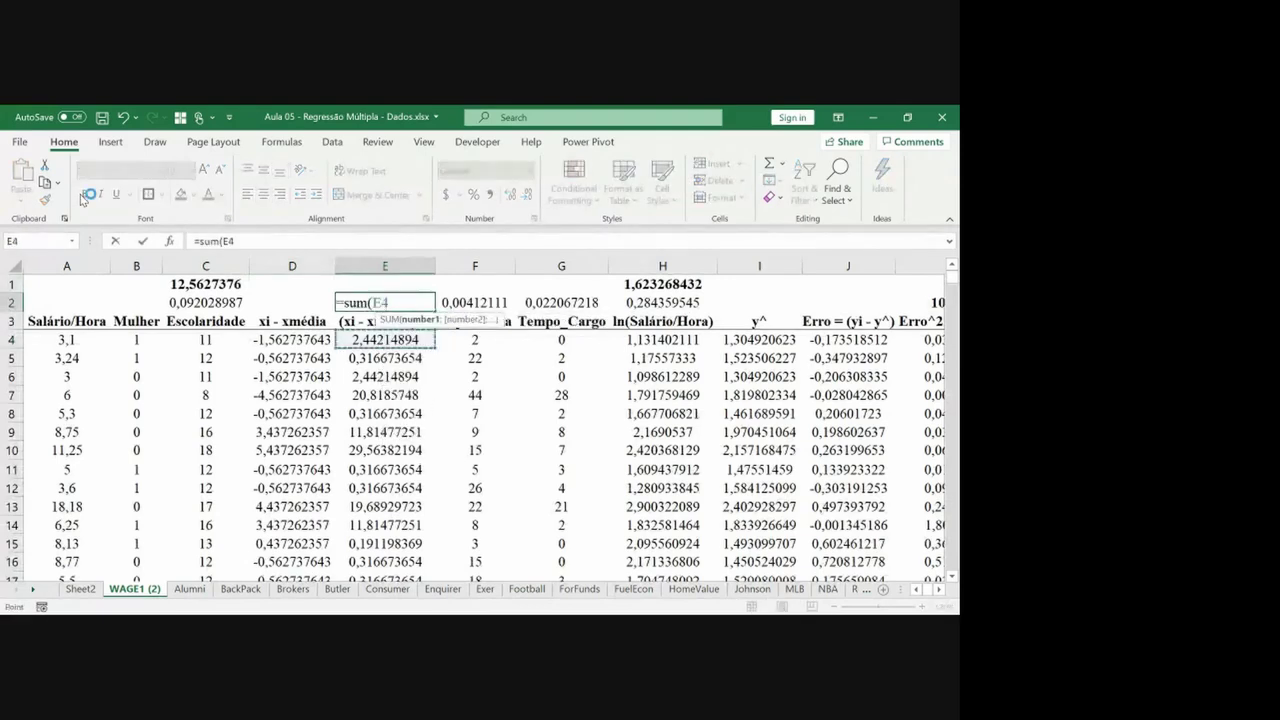
key("ctrl+shift+Down")
key("Return")
key("Up")
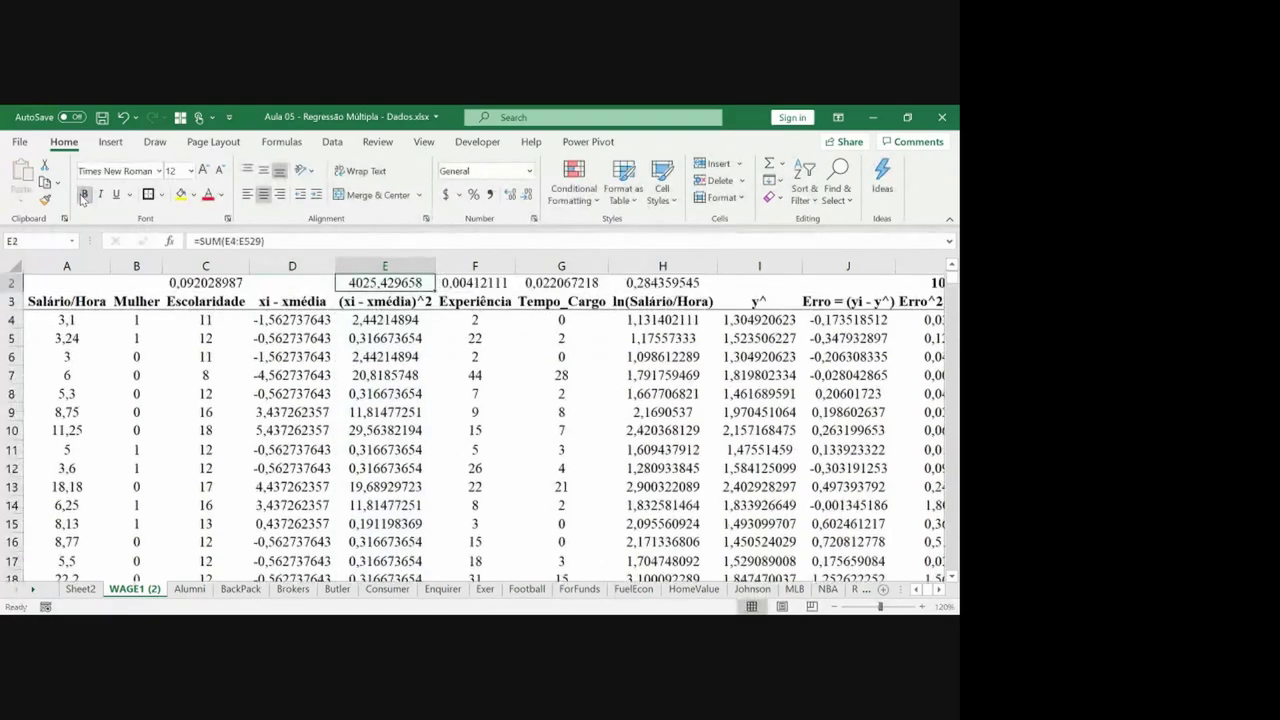
left_click(84, 195)
Link the SQT value in S32 to the sum of squared deviations with =E2.
key("Down")
key("Down")
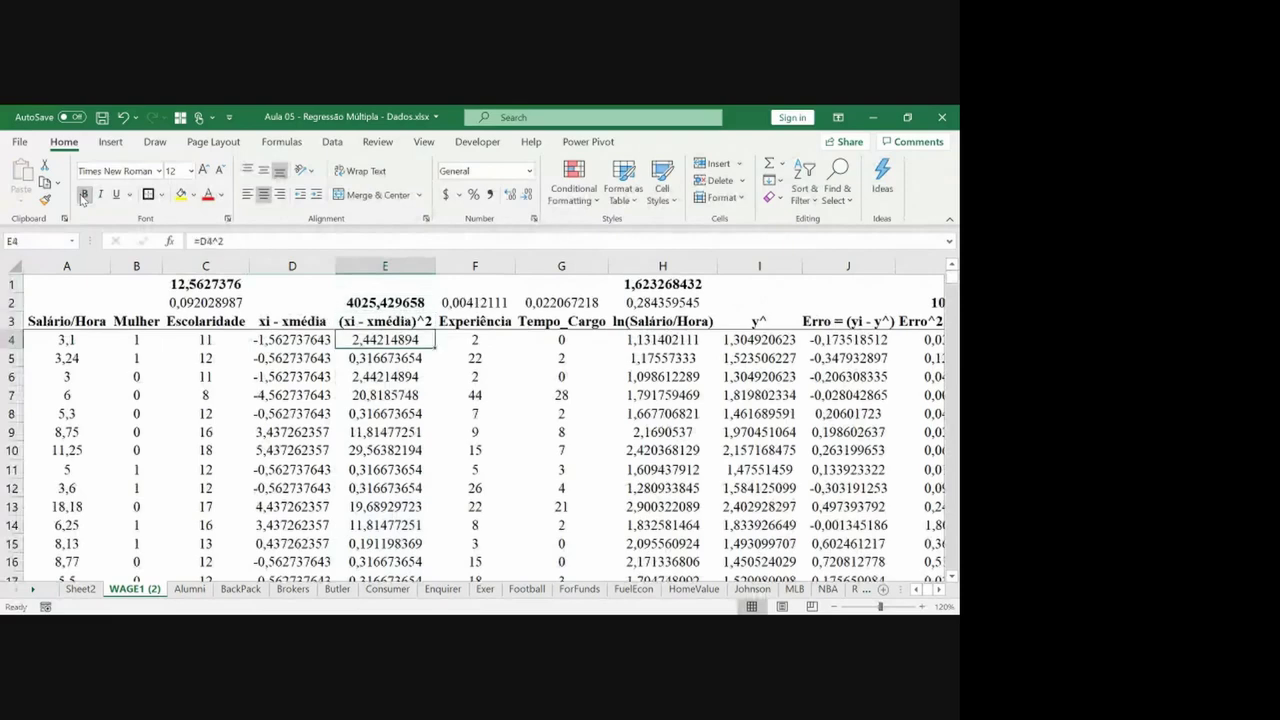
key("ctrl+End")
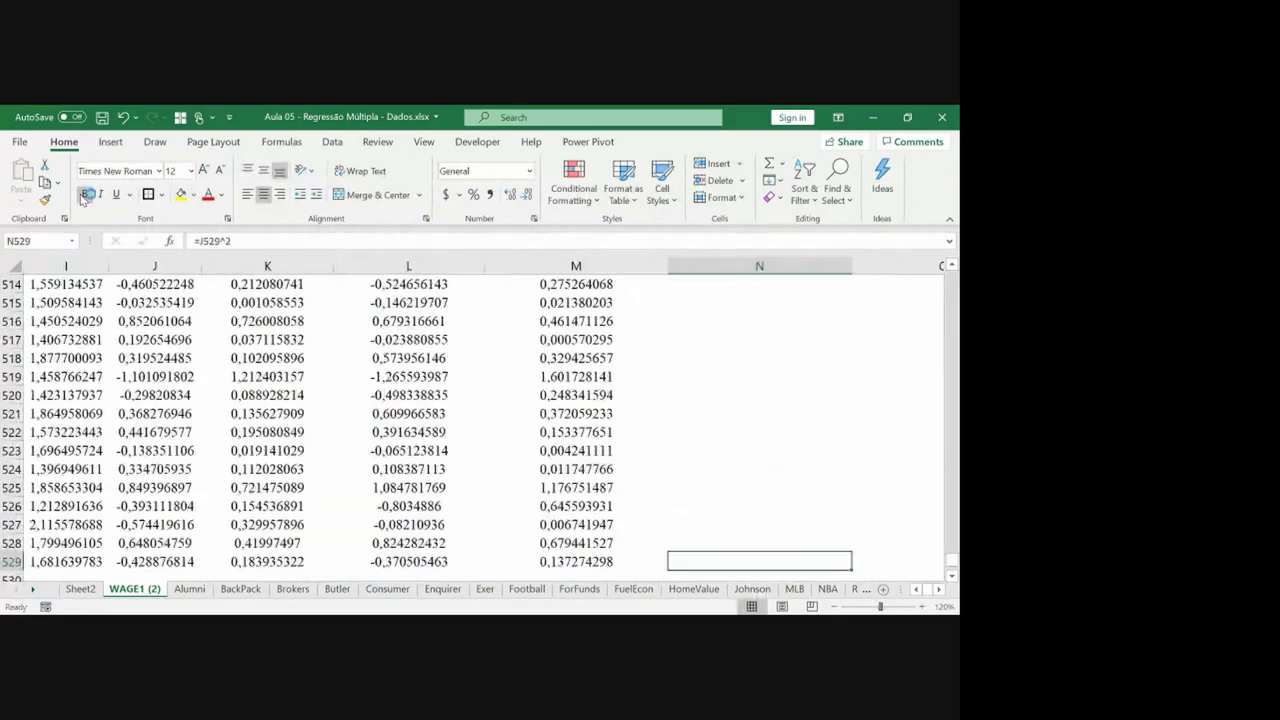
key("Right")
key("Right")
key("Right")
key("Right")
key("ctrl+Up")
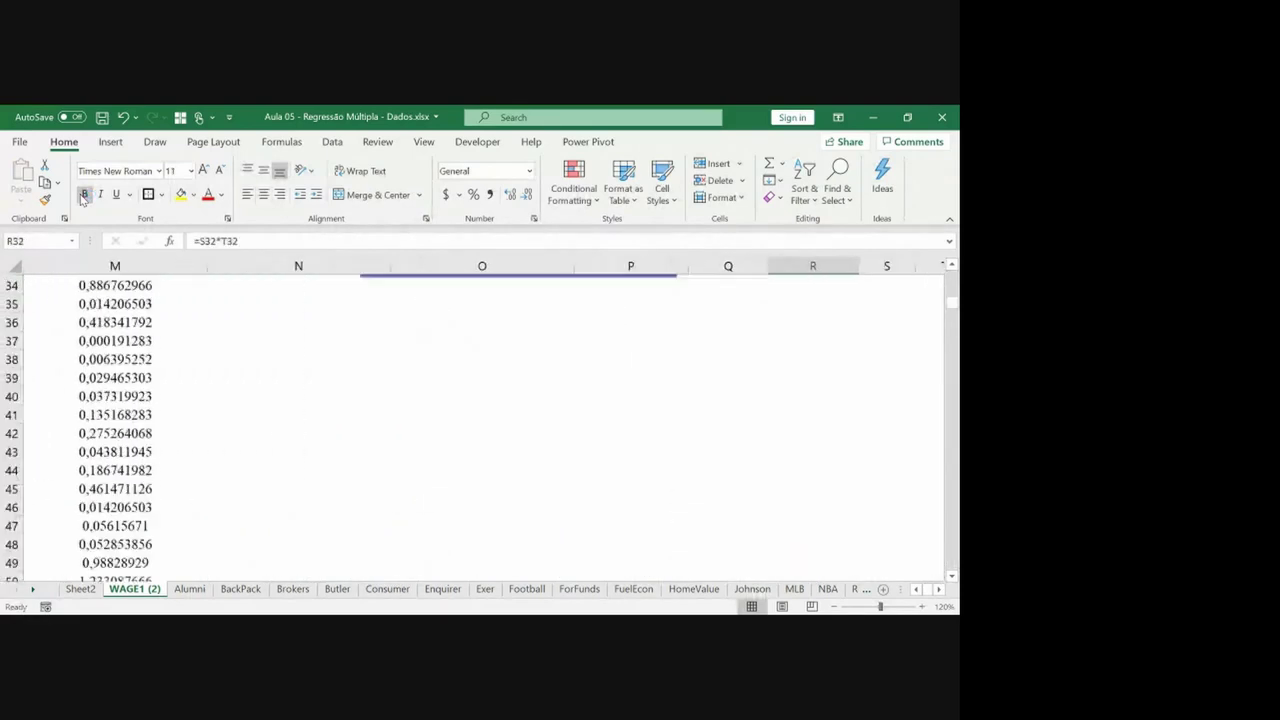
key("Left")
key("Up")
key("Up")
key("Right")
key("Right")
key("Down")
key("Down")
type("=")
key("ctrl+Left")
key("ctrl+Left")
key("ctrl+Left")
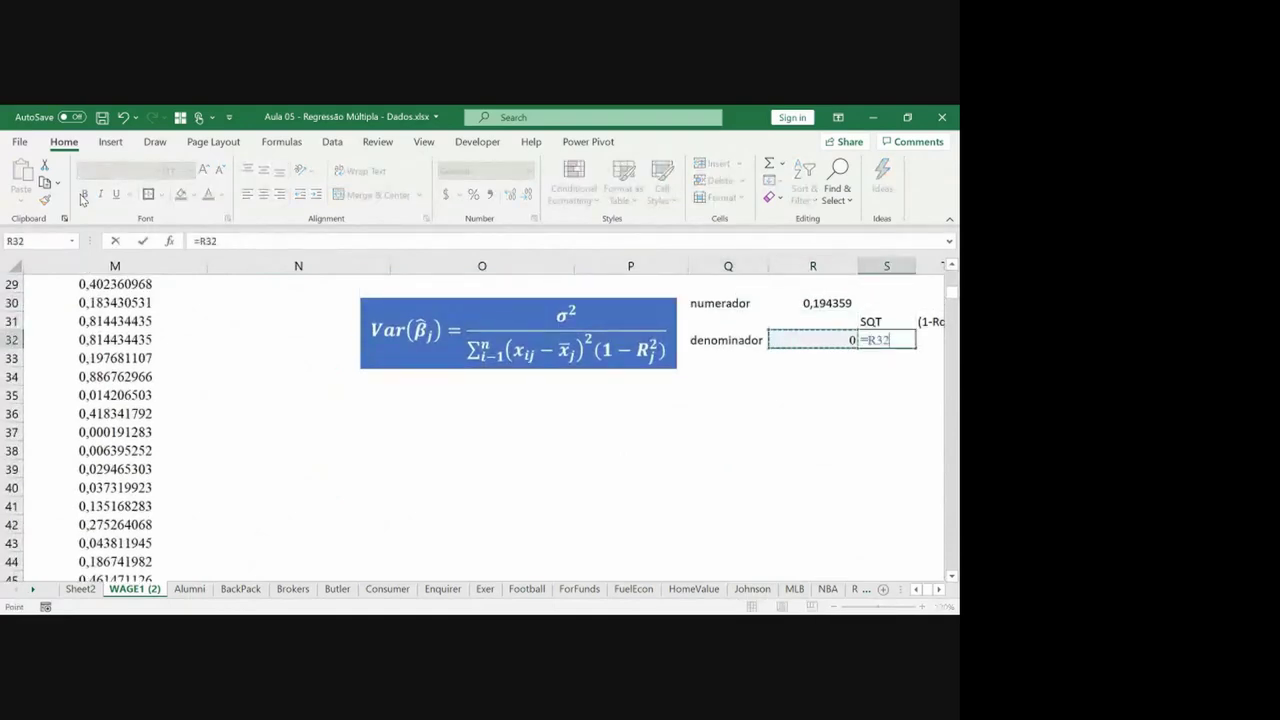
key("ctrl+Left")
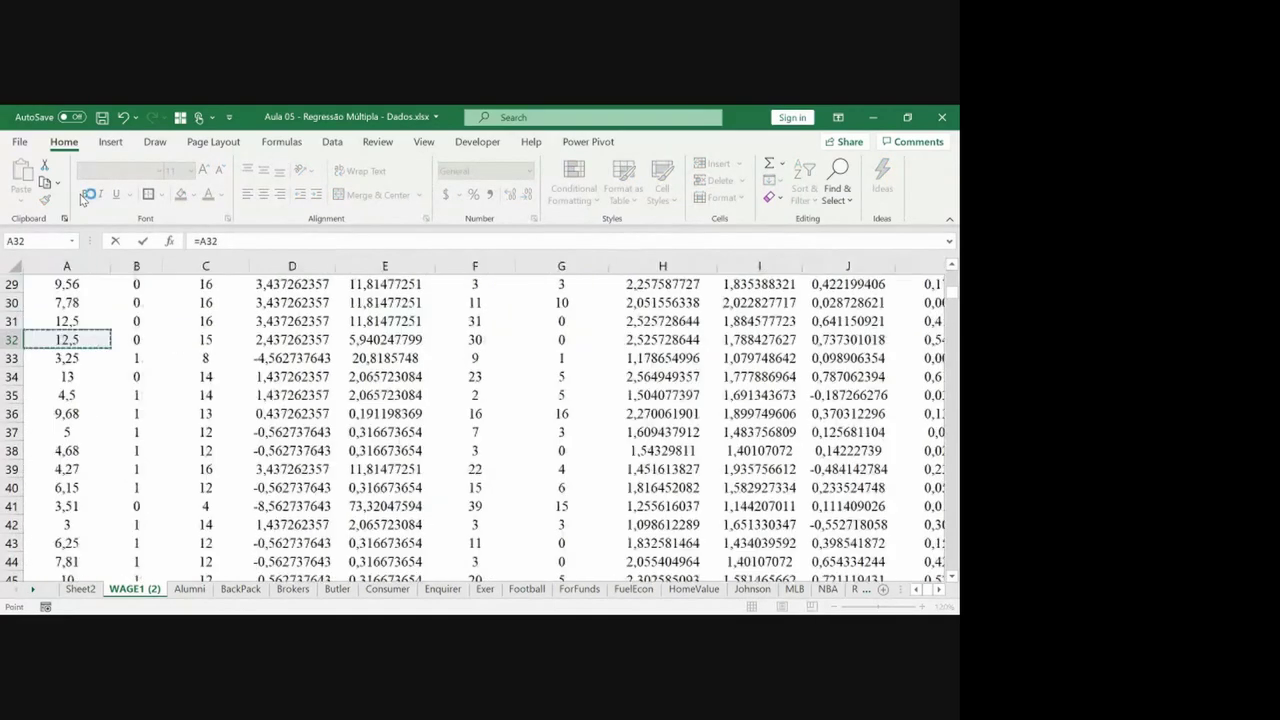
key("ctrl+Up")
key("ctrl+Right")
key("Left")
key("Left")
key("Left")
key("Left")
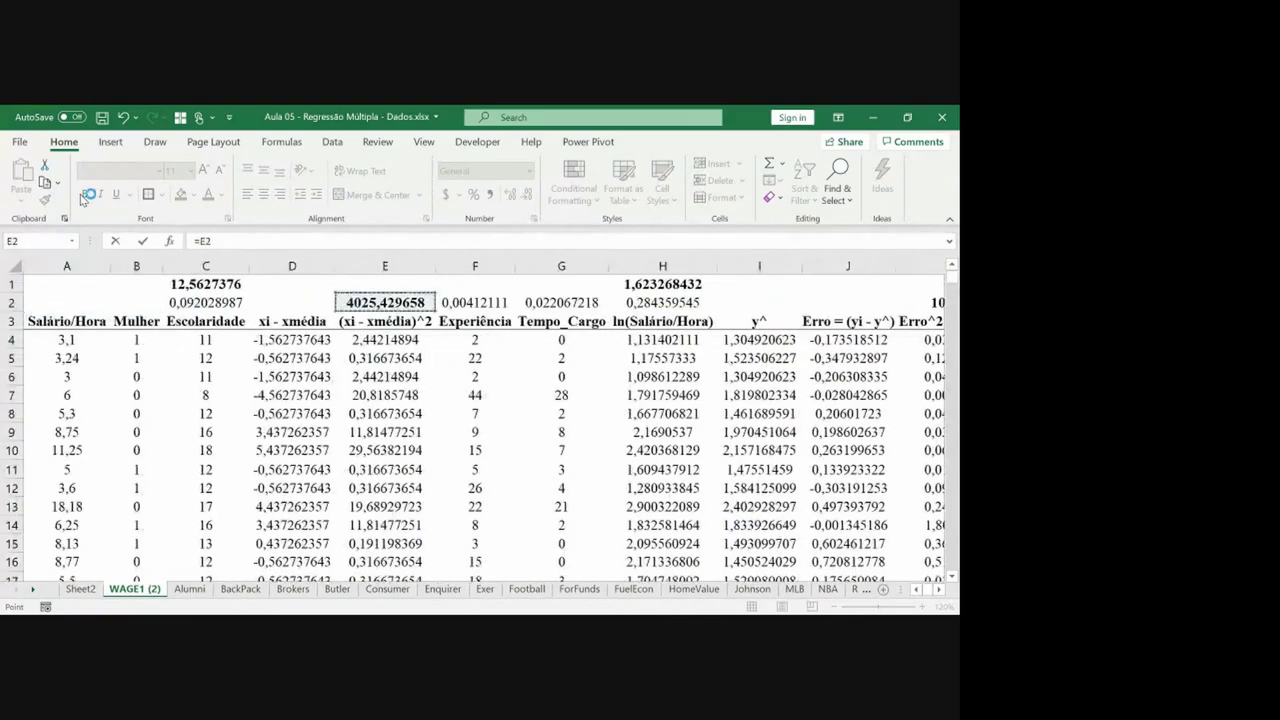
key("Tab")
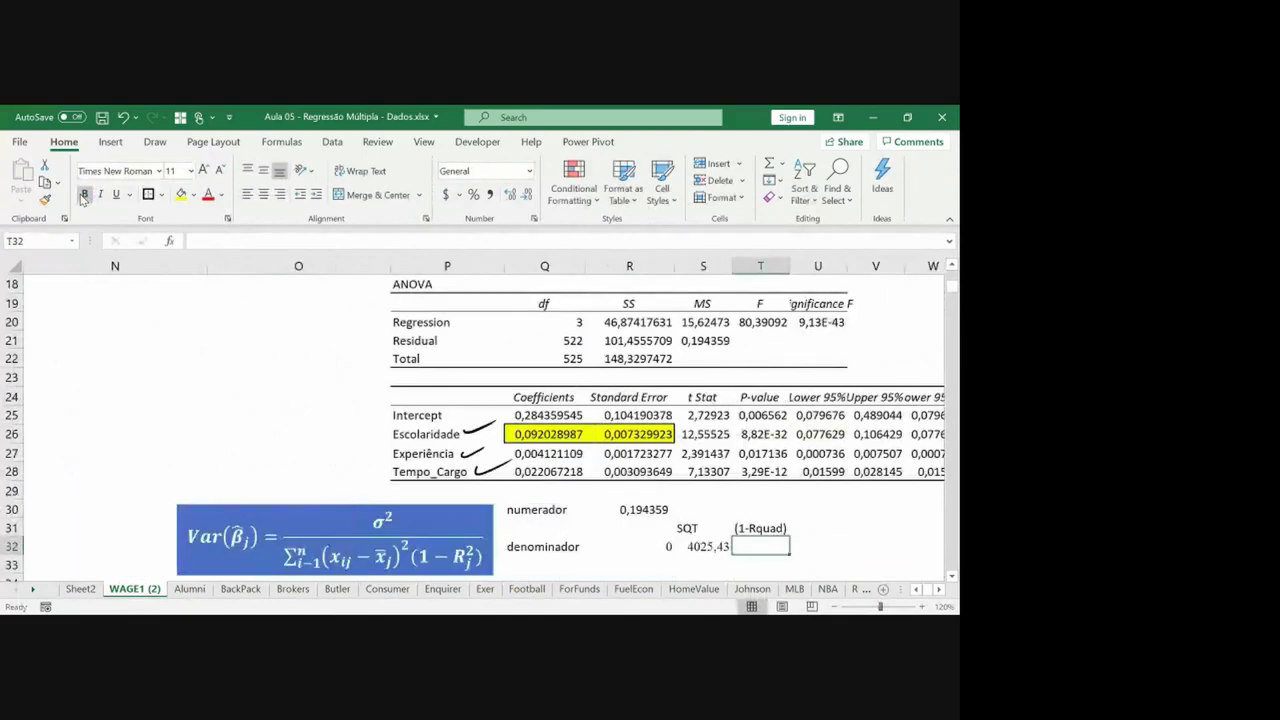
Center the denominator row cells R32:T32 horizontally.
key("Left")
key("Left")
key("shift+Right")
key("shift+Right")
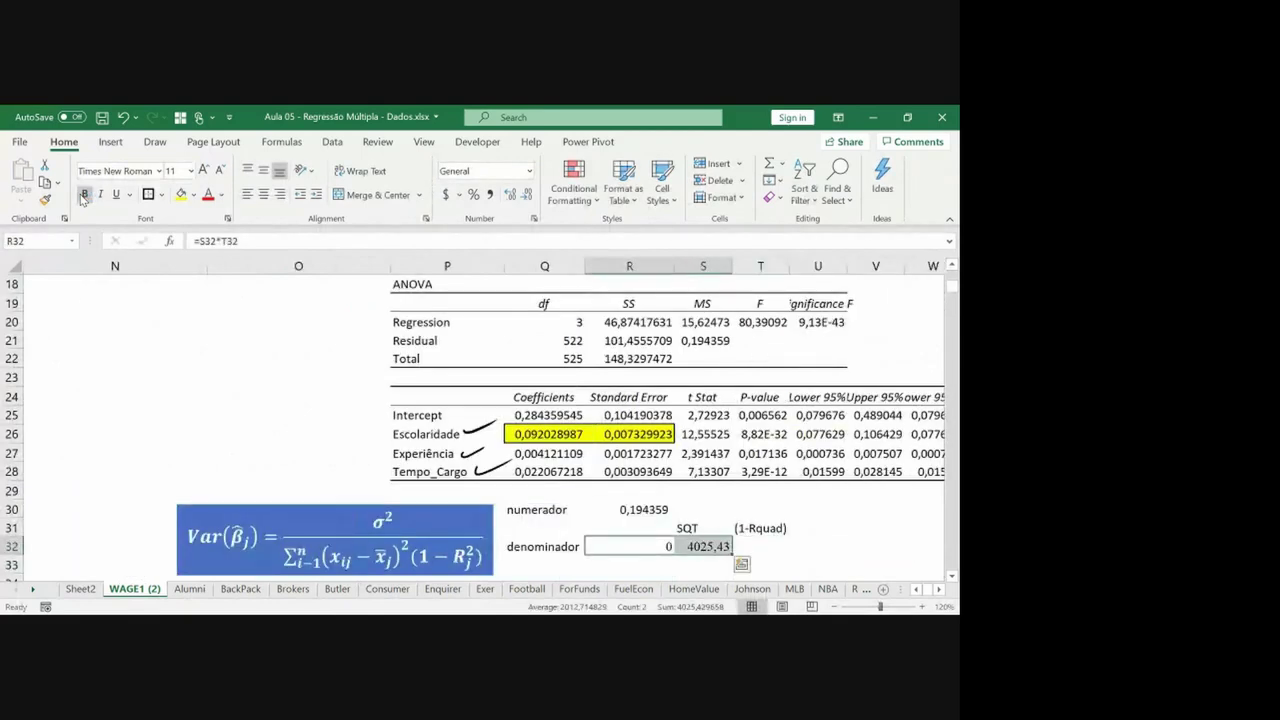
left_click(265, 196)
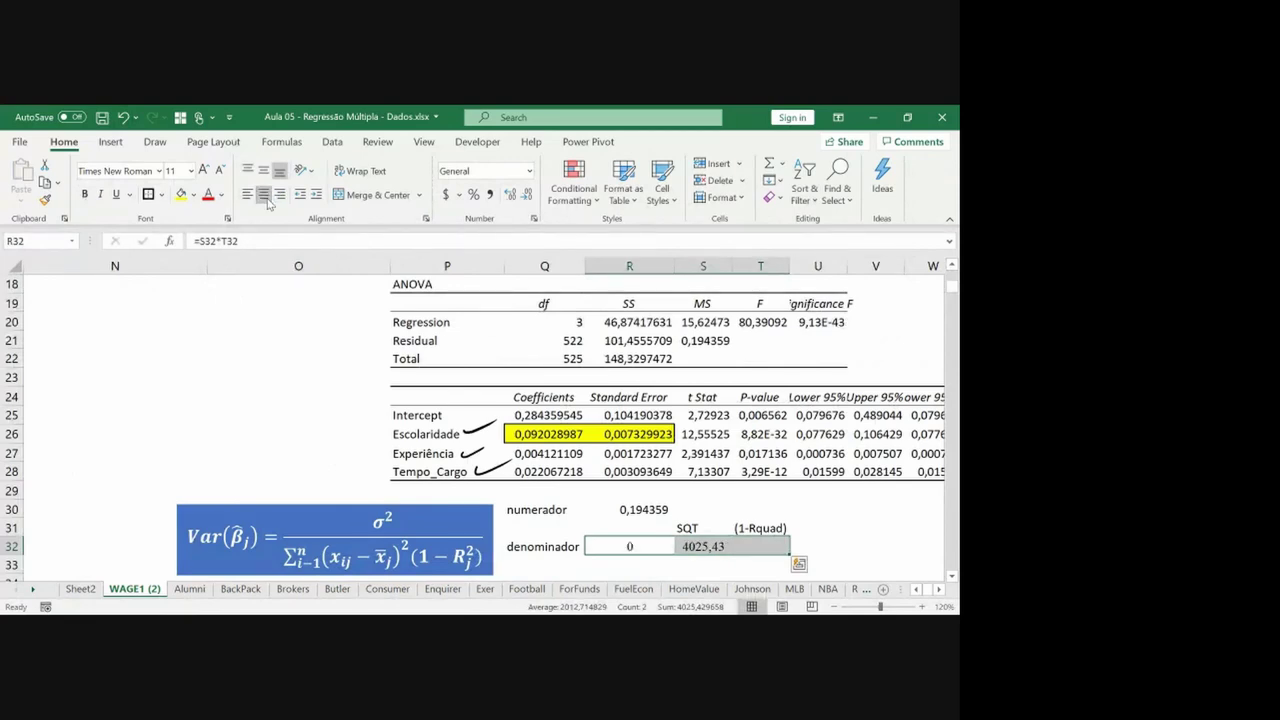
Handwrite an equation starting with "Escolaridade =" below the denominator row and continue its right-hand side.
key("Down")
key("Down")
key("Down")
key("Down")
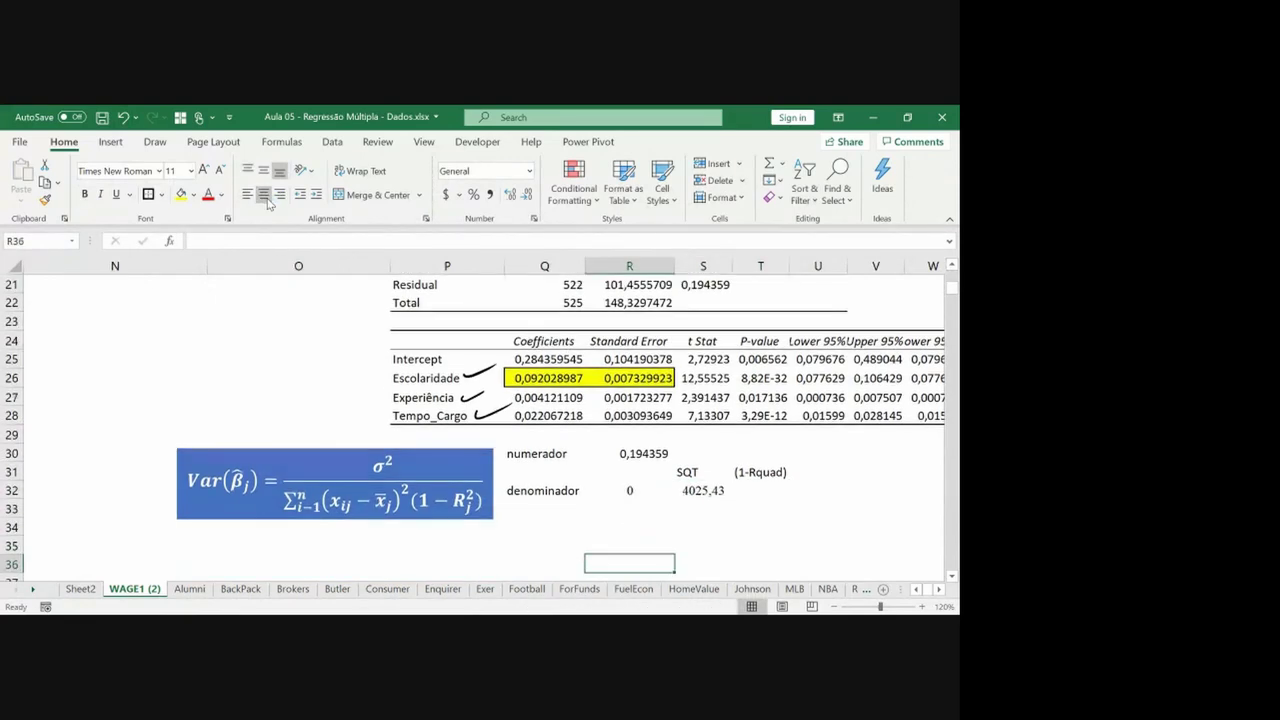
mouse_move(724, 517)
left_mouse_down()
mouse_move(723, 535)
mouse_move(845, 524)
left_mouse_up()
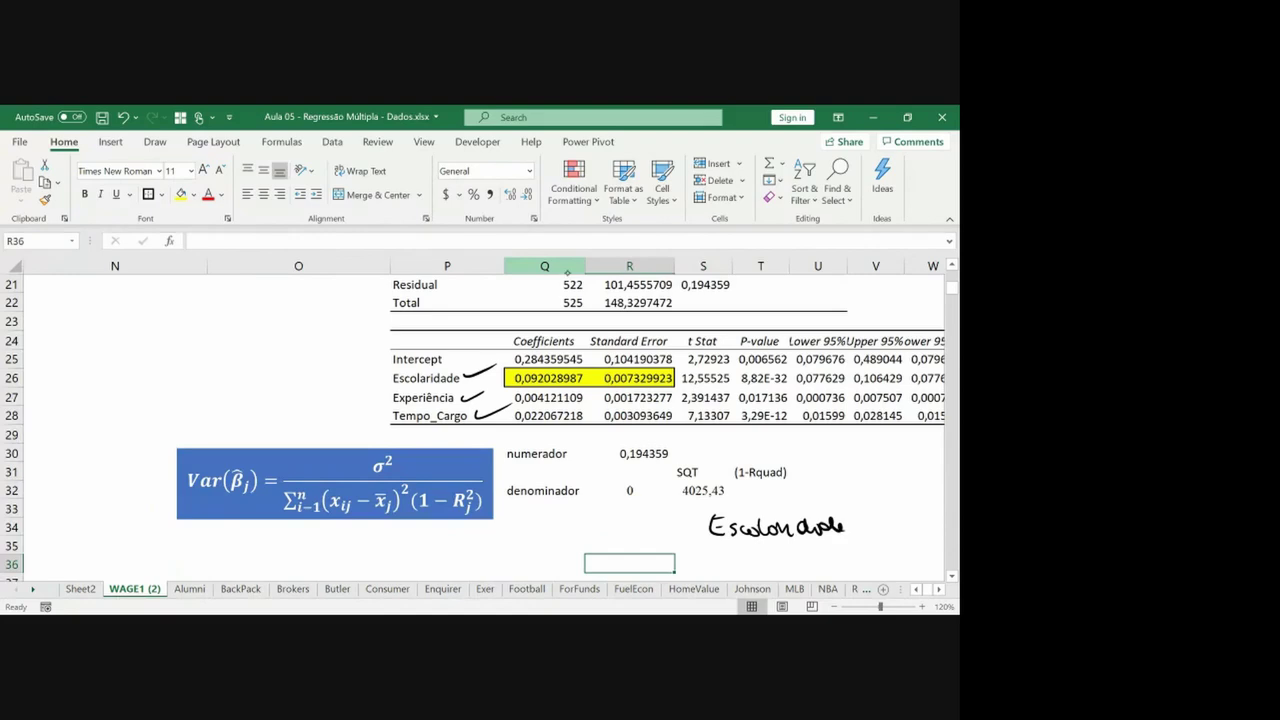
key("Right")
key("Right")
key("Right")
key("Right")
key("Right")
key("Right")
key("Right")
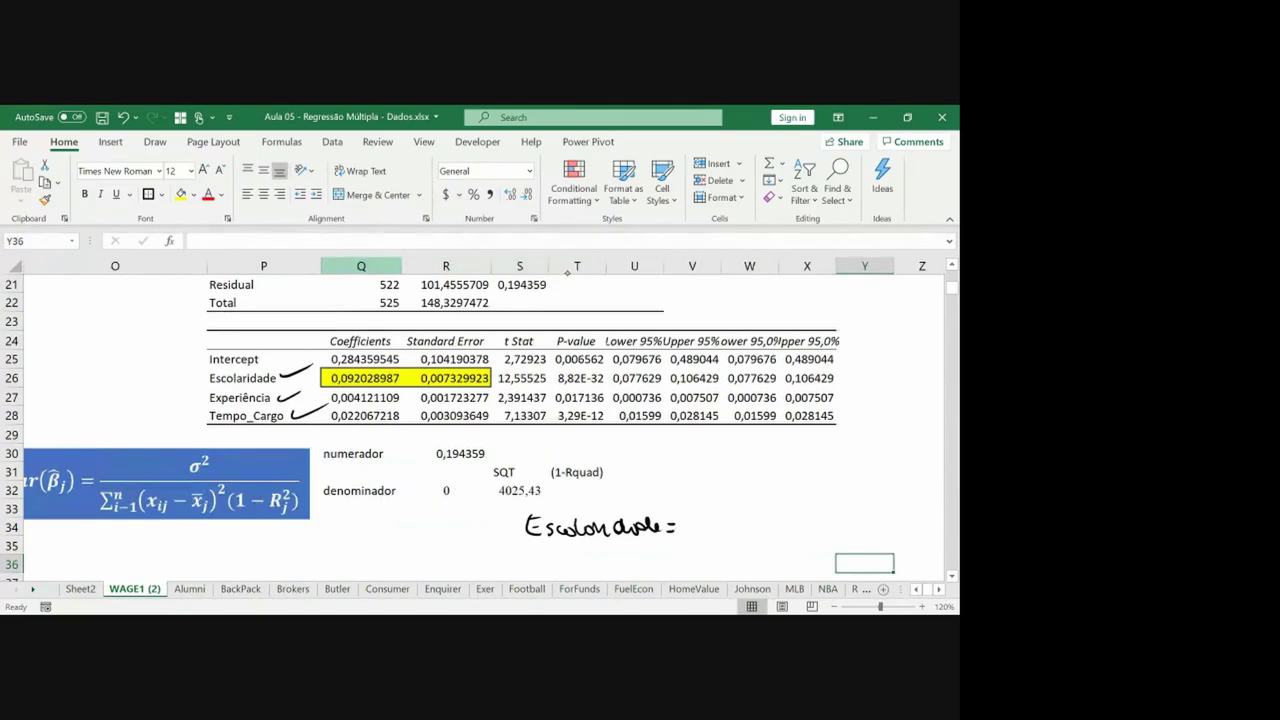
mouse_move(682, 510)
left_mouse_down()
mouse_move(714, 532)
mouse_move(926, 518)
mouse_move(904, 540)
mouse_move(918, 546)
left_mouse_up()
left_click_drag(677, 560, 692, 568)
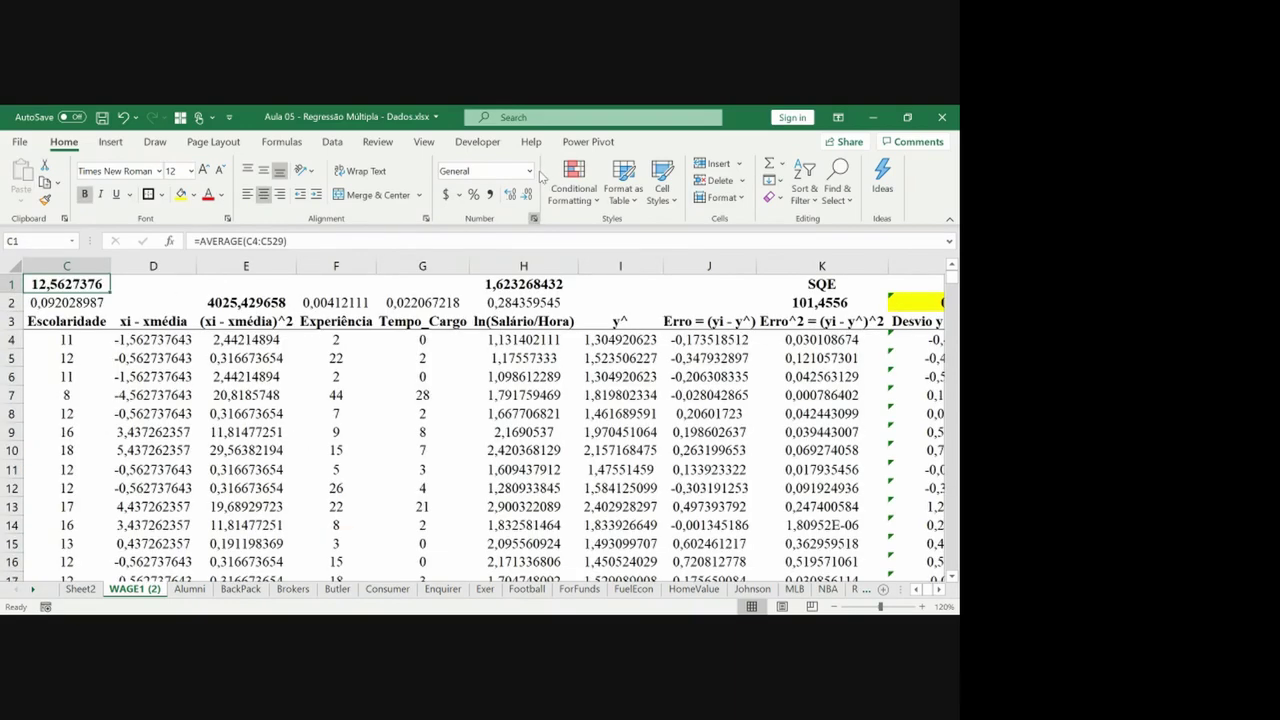
Start a Regression from the data analysis tools with the Escolaridade column $C$3:$C$529 as the Y range.
left_click(333, 142)
left_click(876, 163)
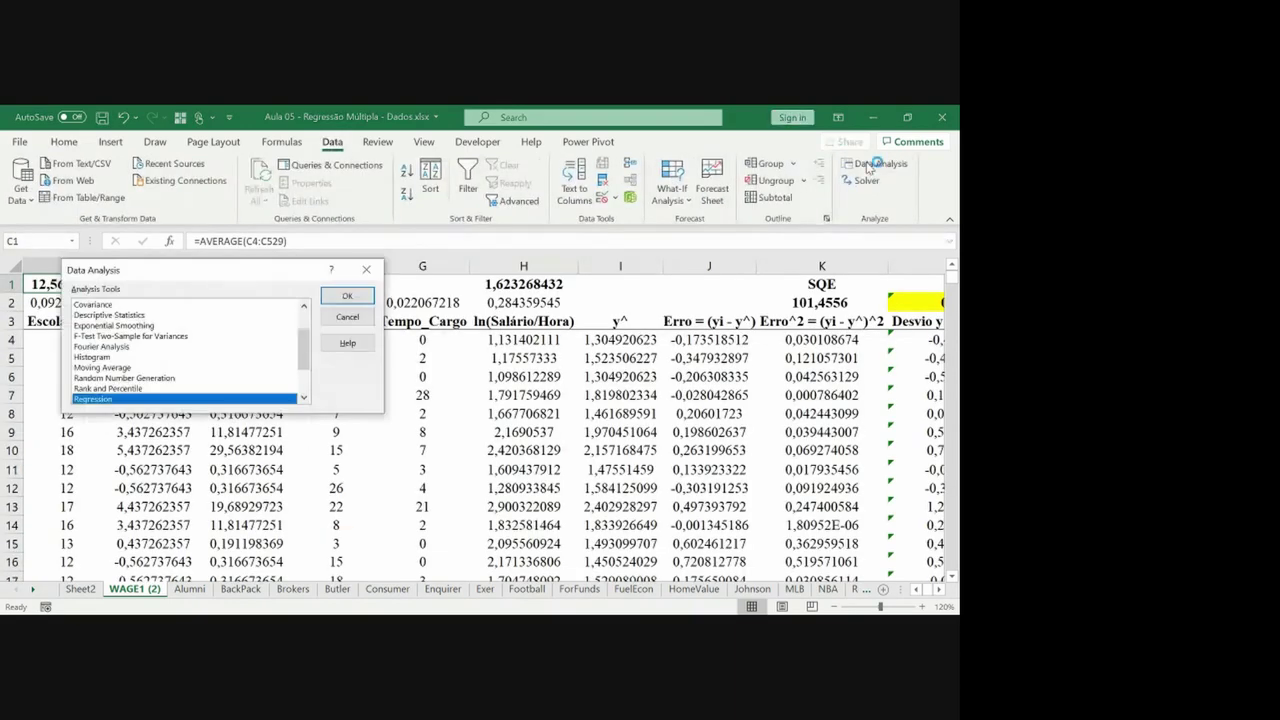
key("Return")
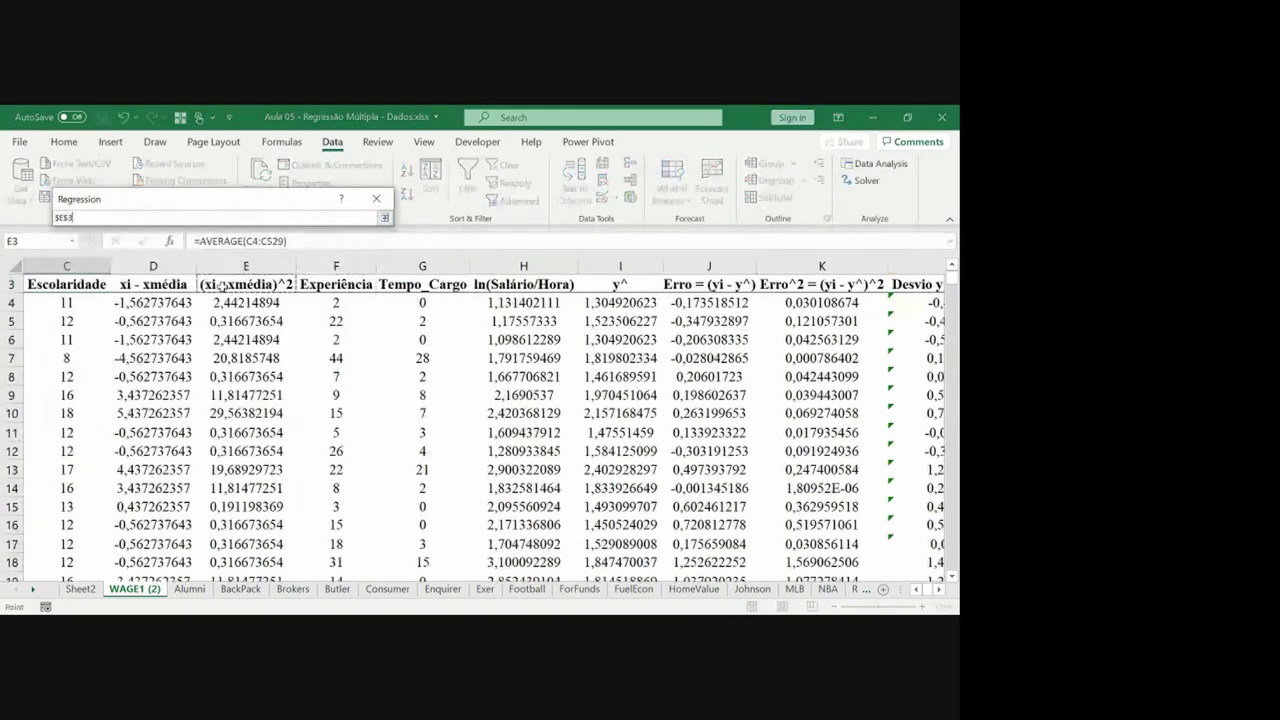
left_click(222, 284)
key("ctrl+shift+Down")
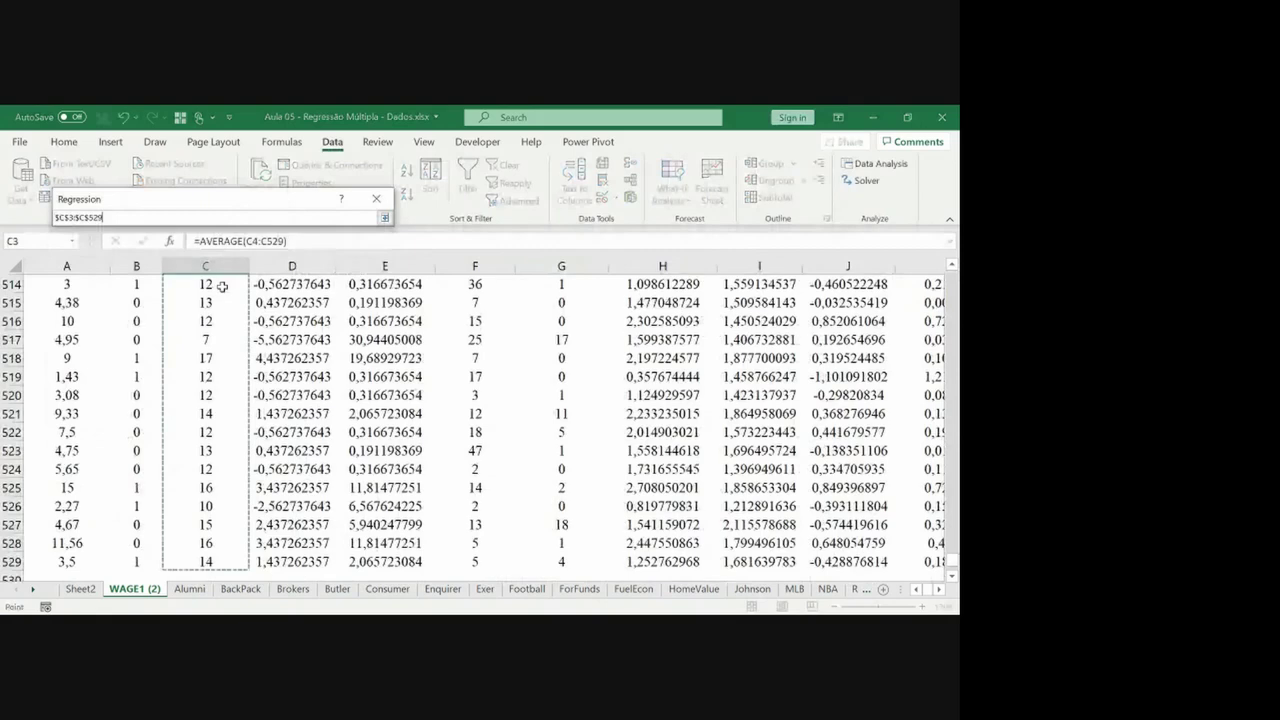
key("Return")
Set the regression's X range to the Experiência and Tempo_Cargo columns, $F$3:$G$529.
key("Right")
key("Right")
key("Right")
key("Up")
key("Up")
key("Up")
key("Left")
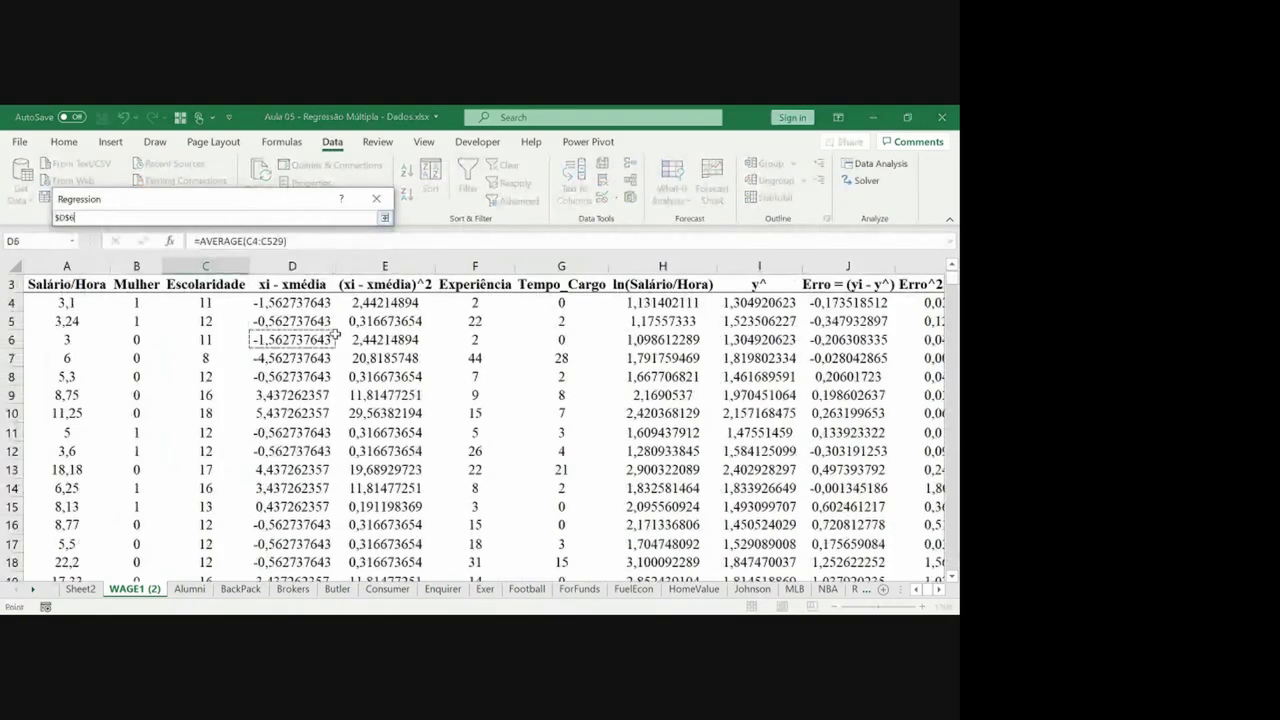
key("shift+Right")
key("ctrl+shift+Down")
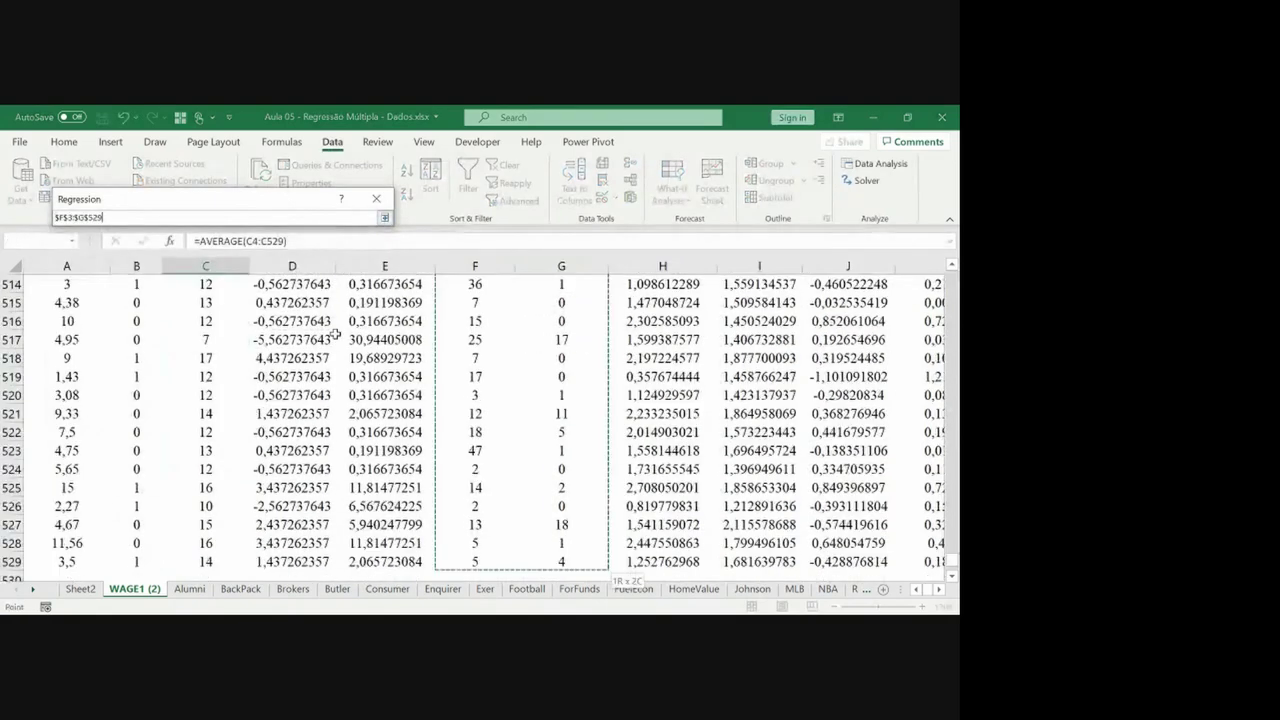
key("Return")
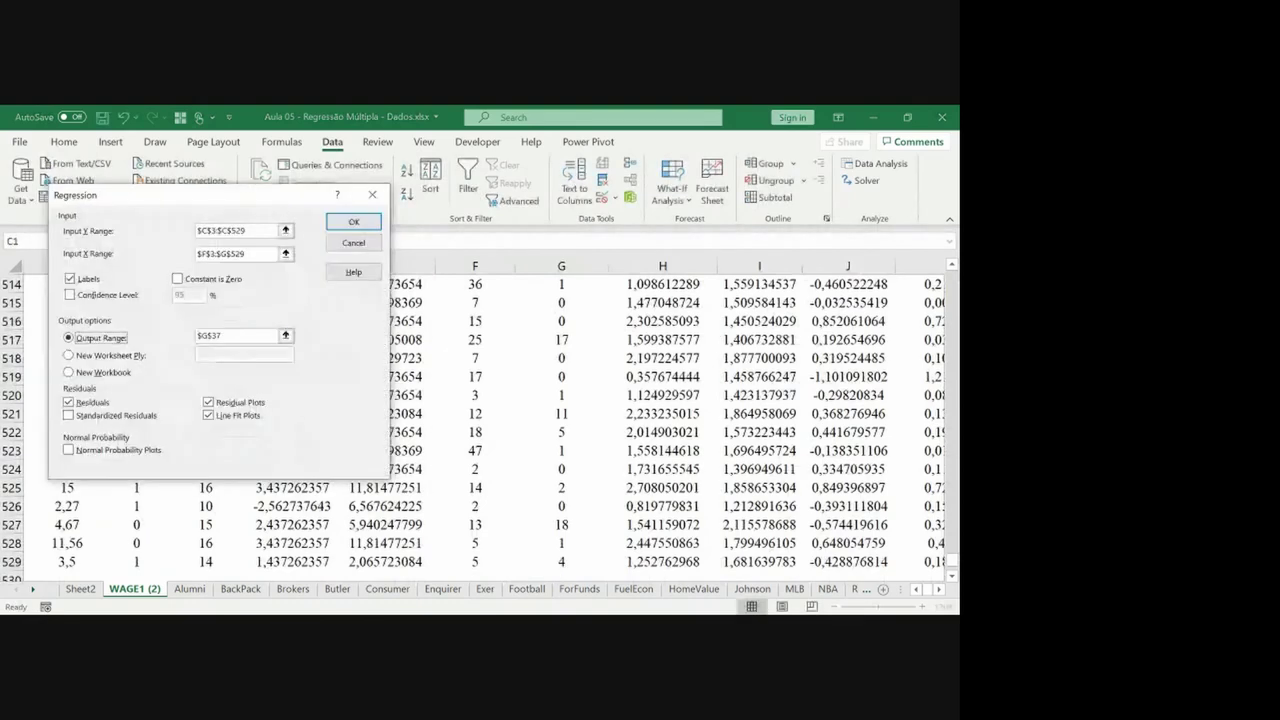
Choose a new output range cell on the sheet for the regression of Escolaridade.
left_click(285, 337)
left_click(840, 450)
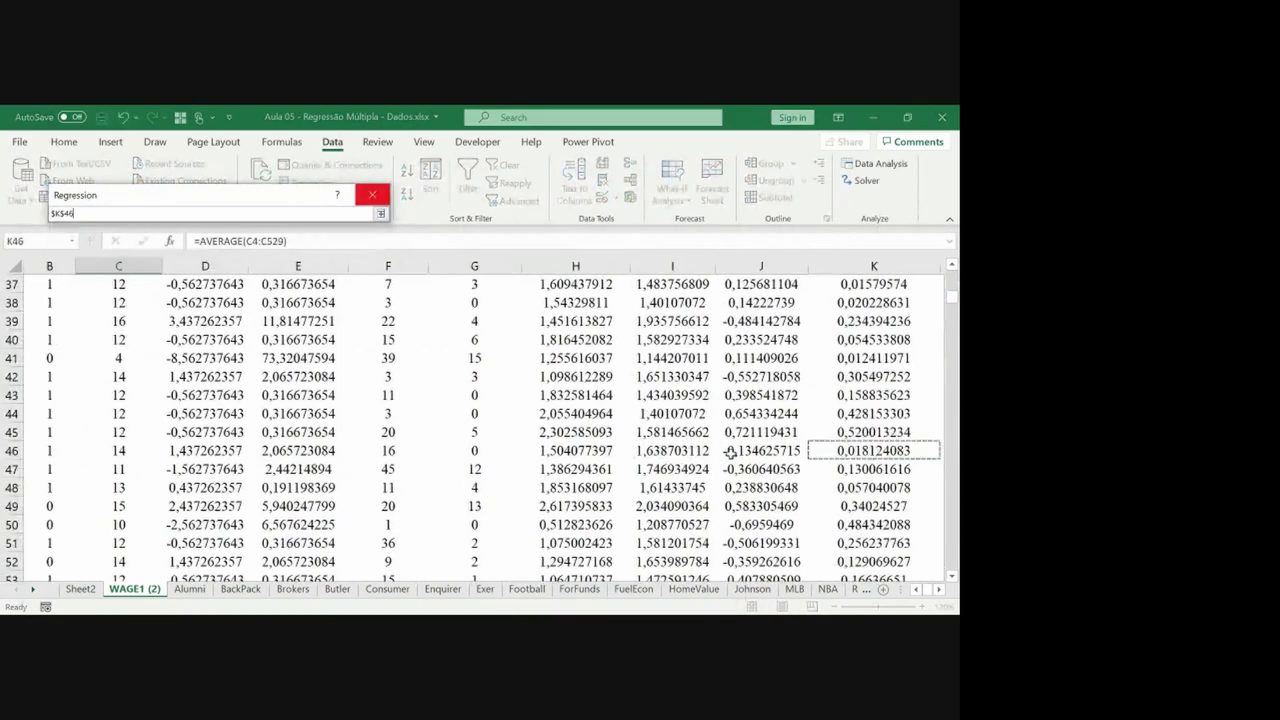
Set the regression's output range to cell Q35, beneath the denominador row, and run the regression.
key("Right")
key("Right")
key("Right")
key("Right")
key("Right")
key("Right")
key("Right")
key("Up")
key("Up")
key("Up")
key("Up")
key("Up")
key("Up")
key("Up")
key("Up")
key("Up")
key("Up")
key("Up")
key("Up")
key("Up")
key("Up")
key("Down")
key("Down")
key("Down")
key("Left")
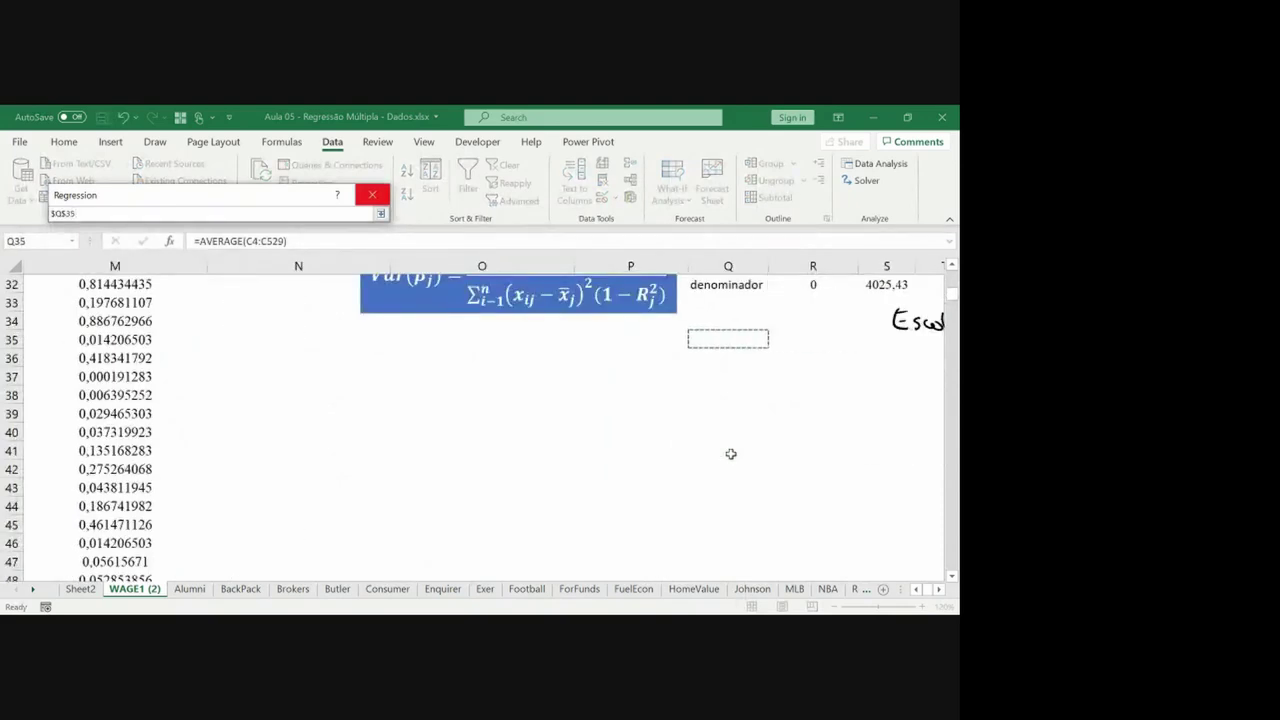
key("Return")
key("Return")
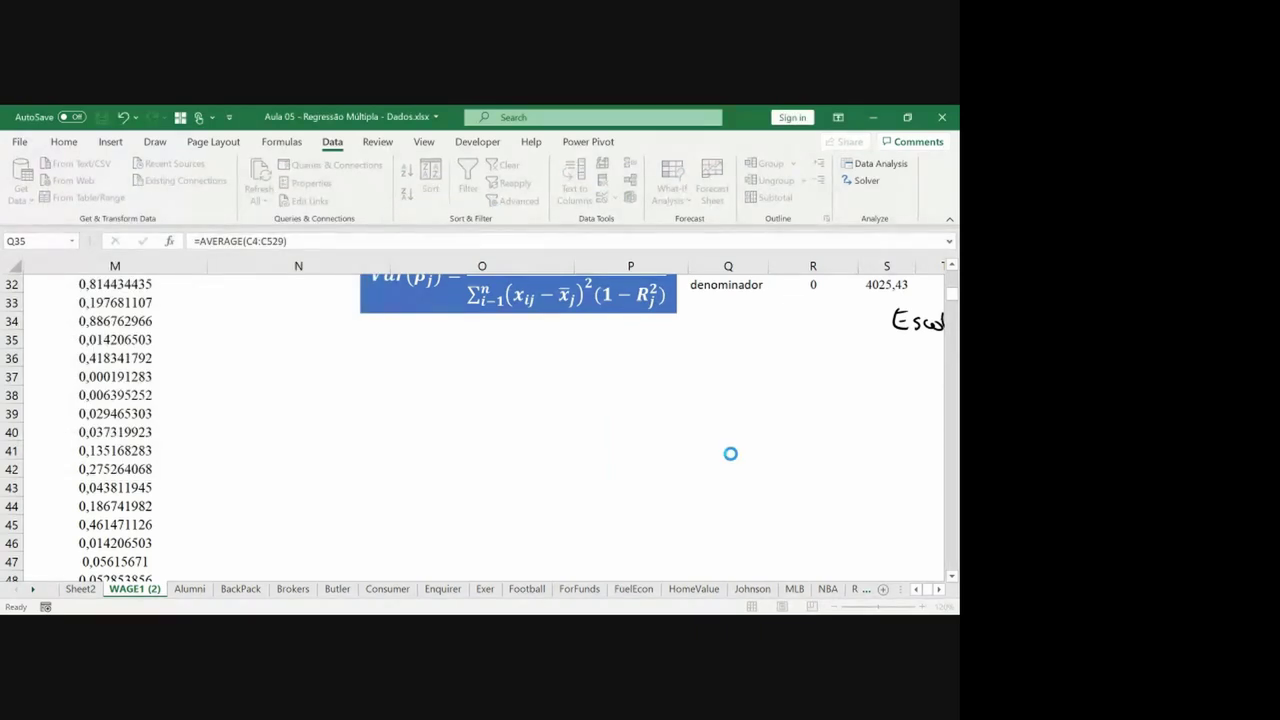
Fill the R Square label and value (Q39:R39) of the new summary output in yellow.
key("Right")
key("Right")
key("Right")
key("Right")
key("Right")
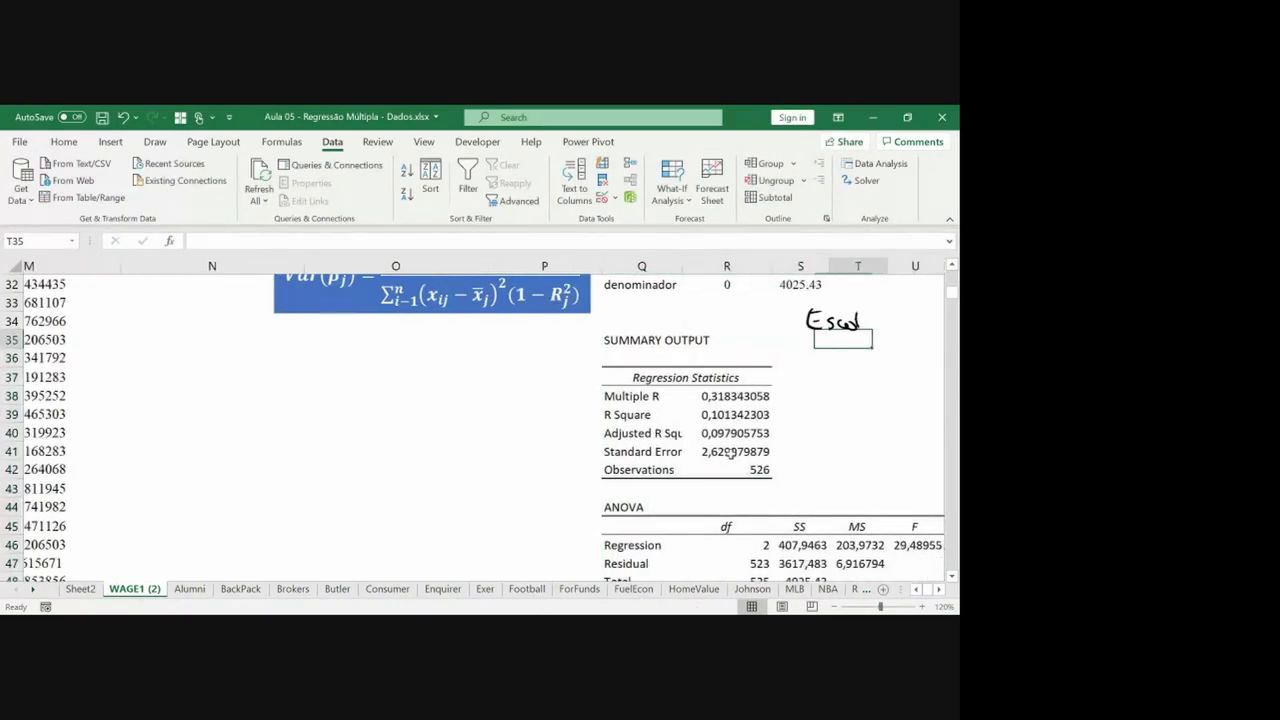
key("Left")
key("Left")
key("Left")
key("Up")
key("Up")
key("Up")
key("Up")
key("Up")
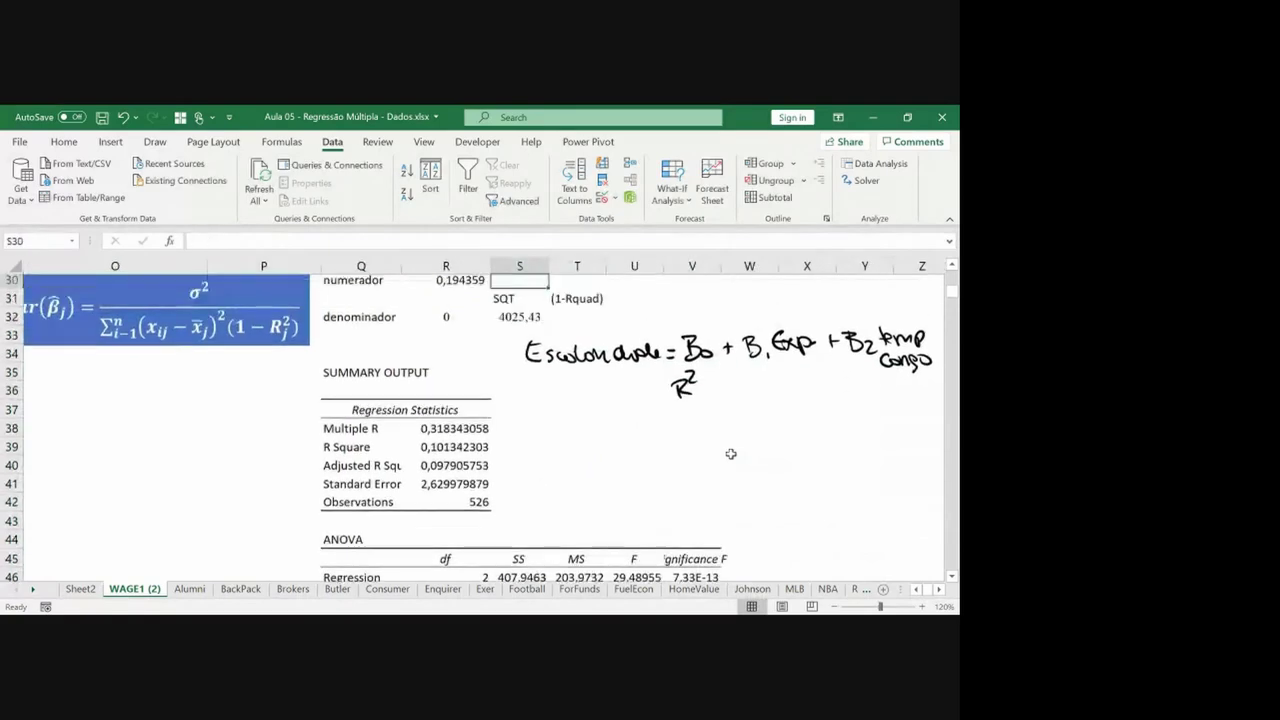
left_click_drag(360, 470, 450, 470)
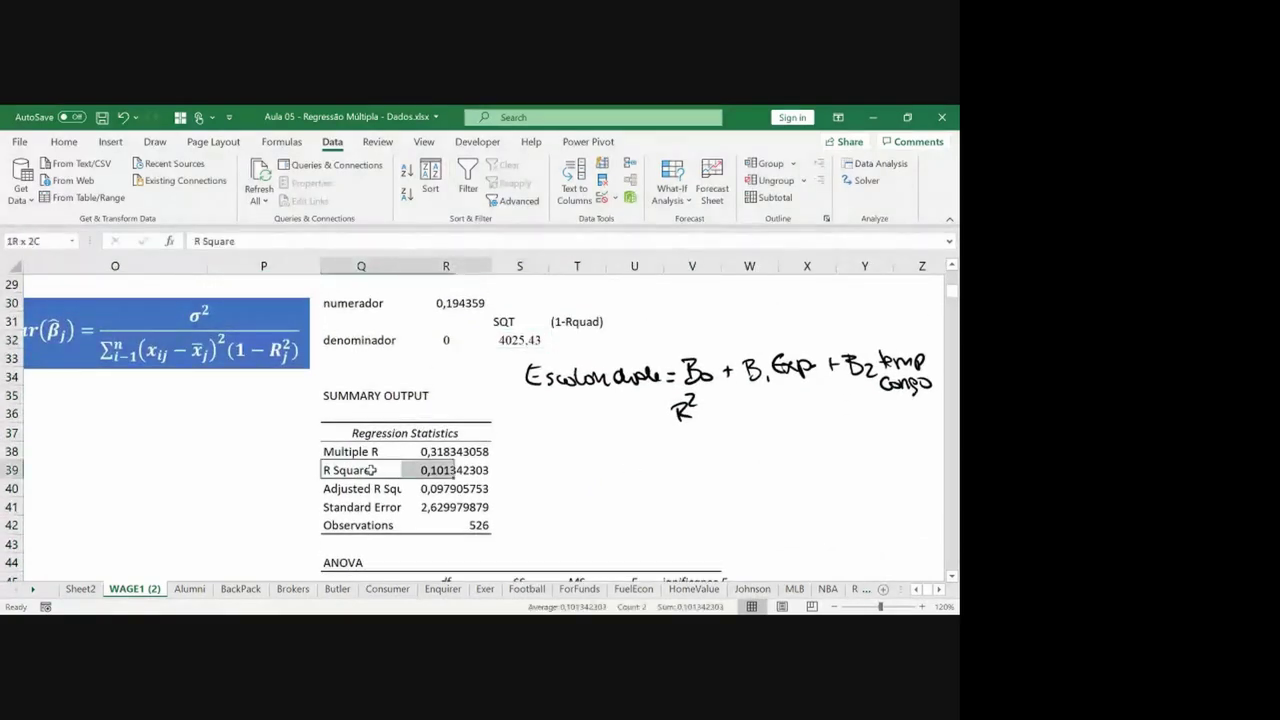
left_click(64, 141)
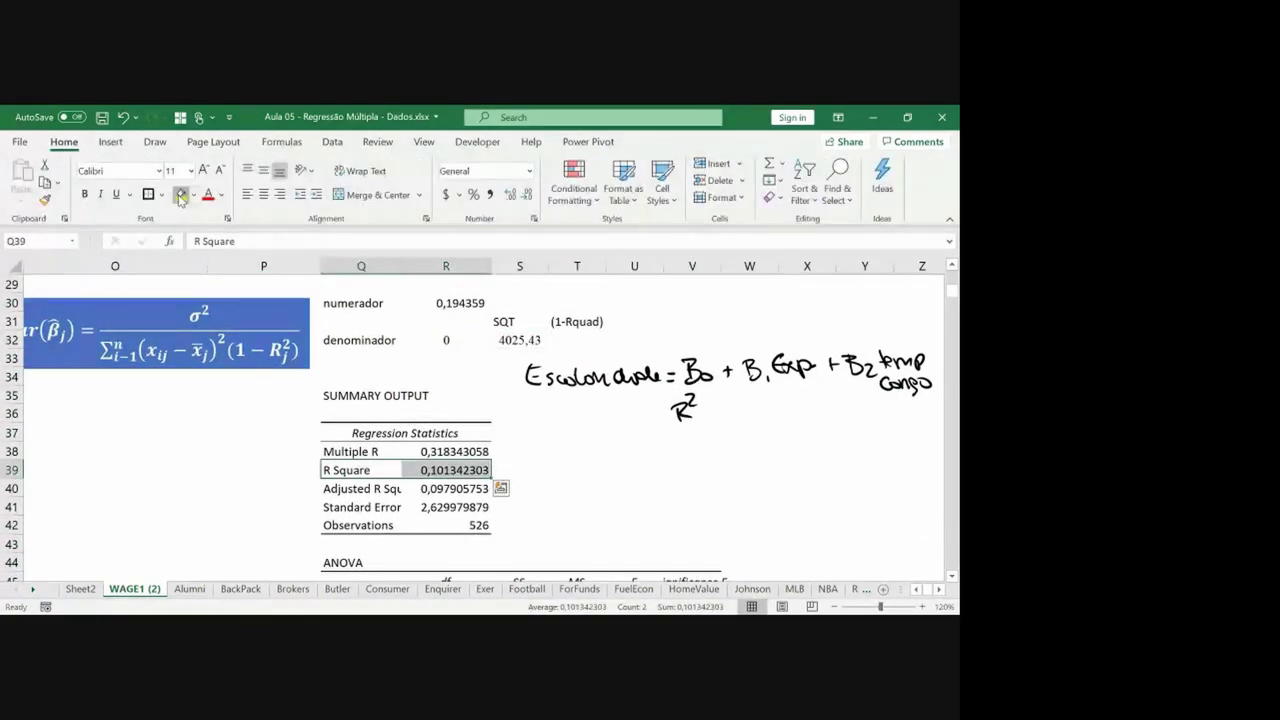
left_click(181, 195)
key("Right")
key("Right")
key("Right")
key("Up")
key("Up")
key("Up")
key("Up")
key("Up")
key("Up")
key("Up")
key("Up")
key("Down")
type("1-")
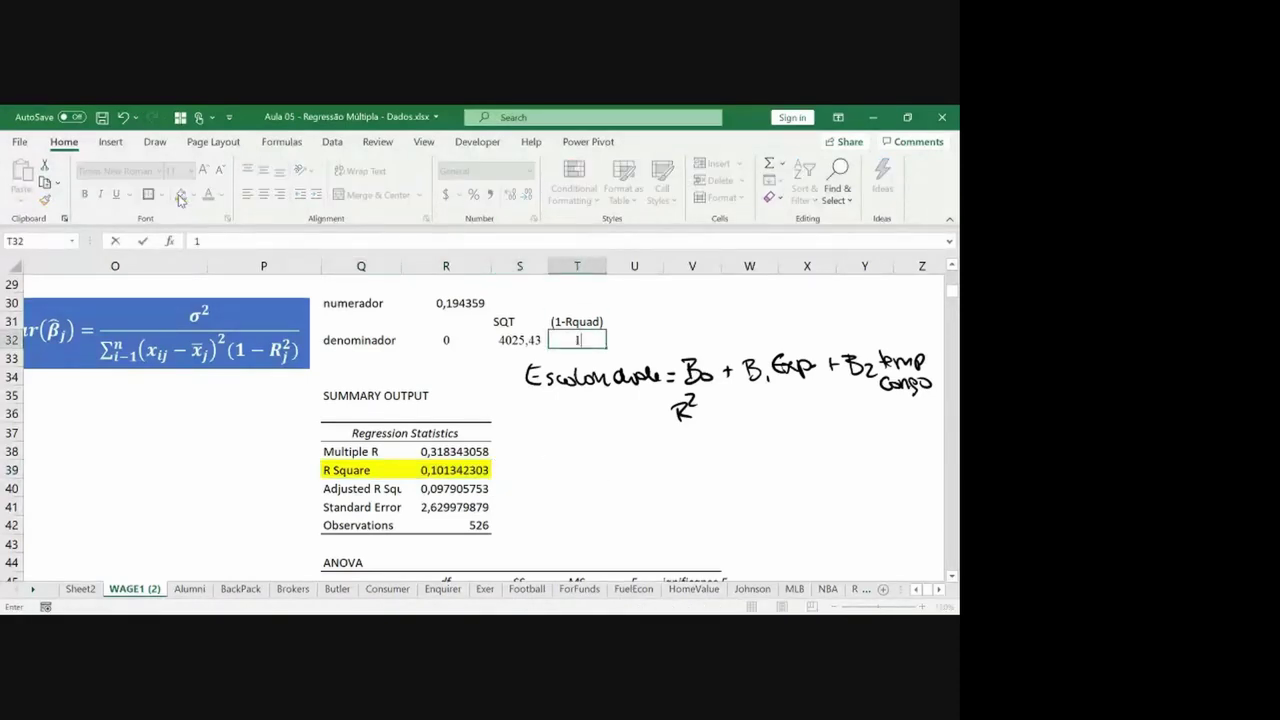
key("Return")
key("Down")
key("Down")
key("Down")
key("Down")
key("Left")
key("Left")
key("Down")
key("Down")
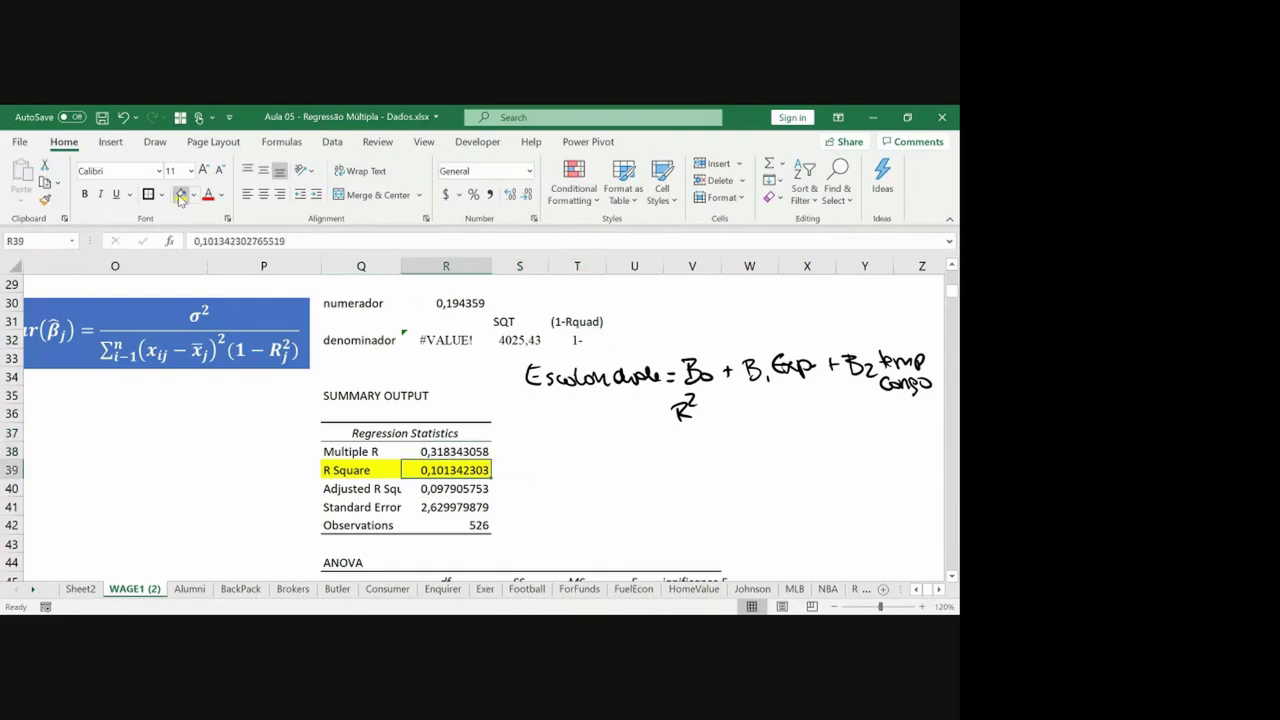
key("Up")
key("Up")
key("Up")
key("Up")
key("Up")
key("Up")
key("Up")
key("Up")
key("Right")
key("Right")
key("Down")
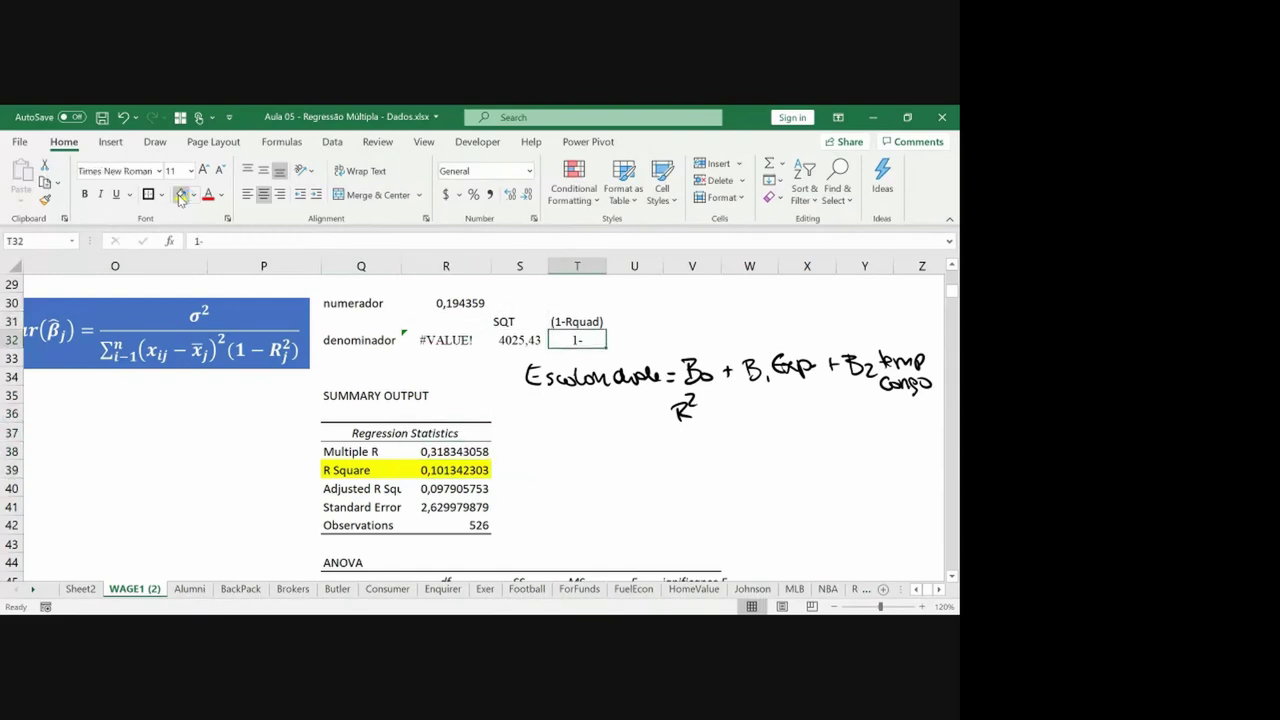
Compute the (1-Rquad) term in T32 as 1 minus the R Square value, using =1-R39.
type("=1-")
key("Down")
key("Down")
key("Down")
key("Left")
key("Down")
key("Down")
key("Down")
key("Down")
key("Left")
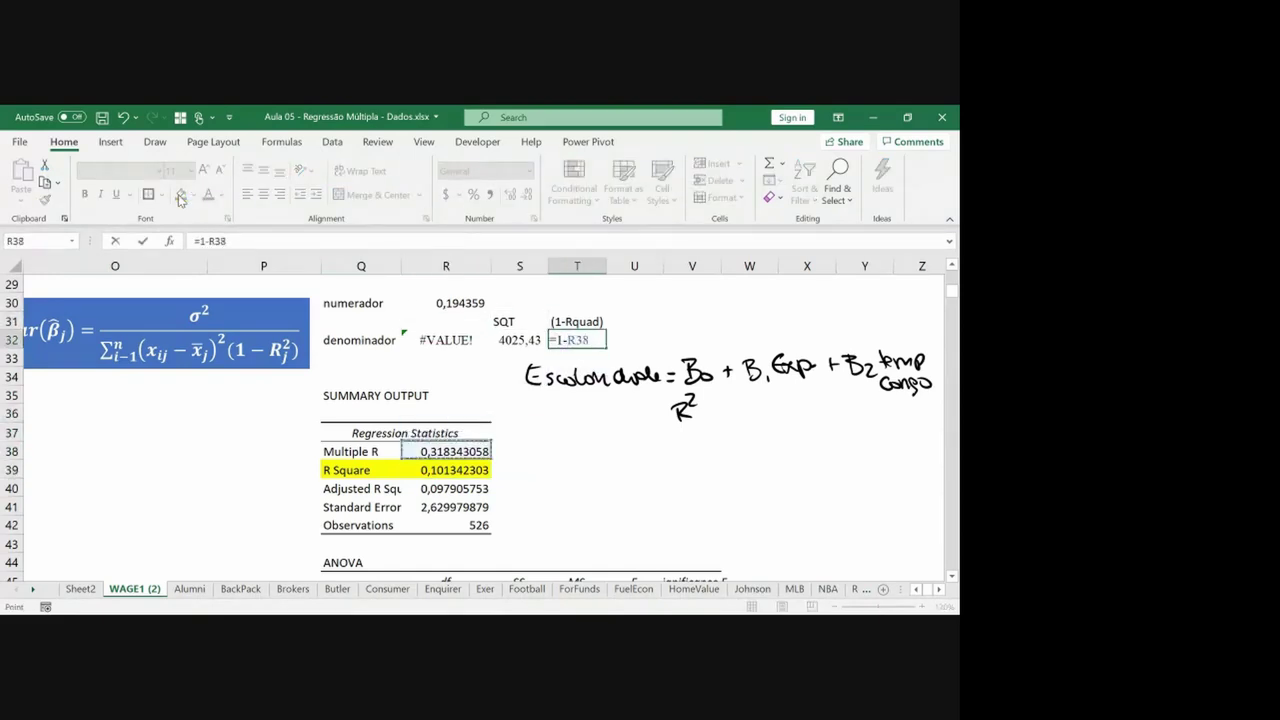
key("Return")
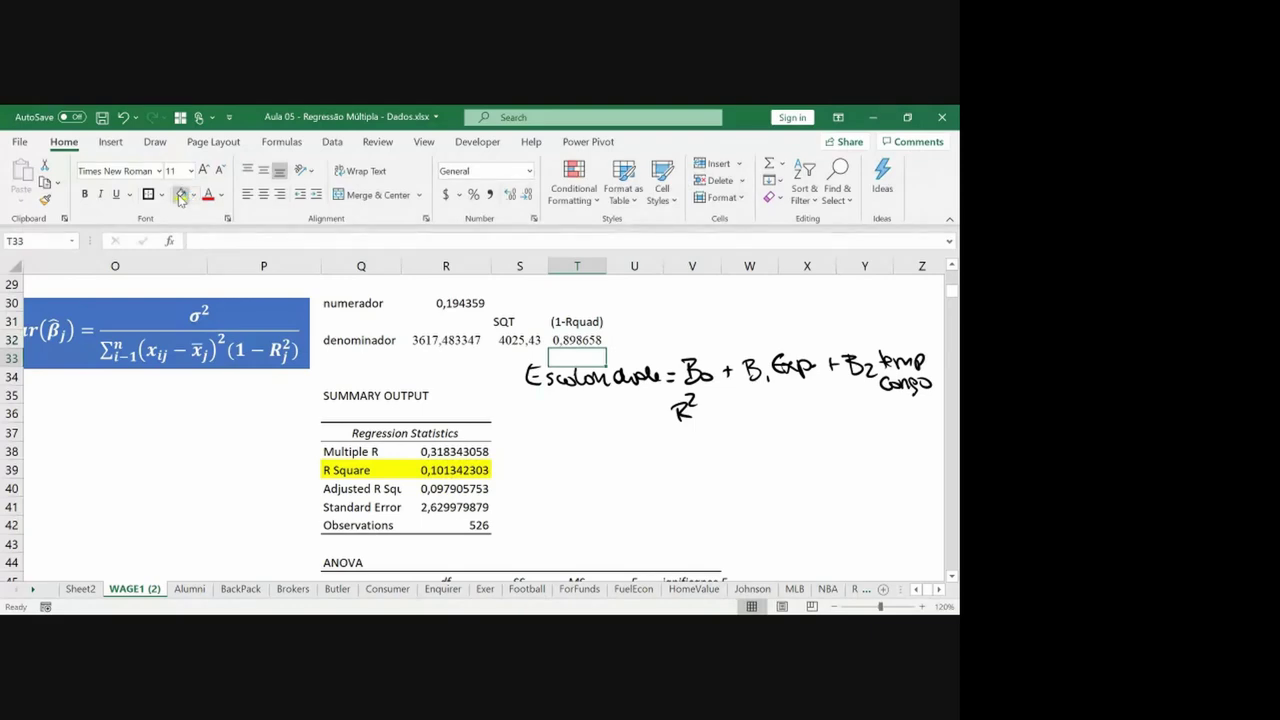
key("Left")
key("Left")
type("=")
key("Up")
key("Up")
key("Up")
key("Escape")
Label Q33 "Variância" and compute it in R33 as numerador divided by denominador with =R30/R32.
key("Left")
type("Var")
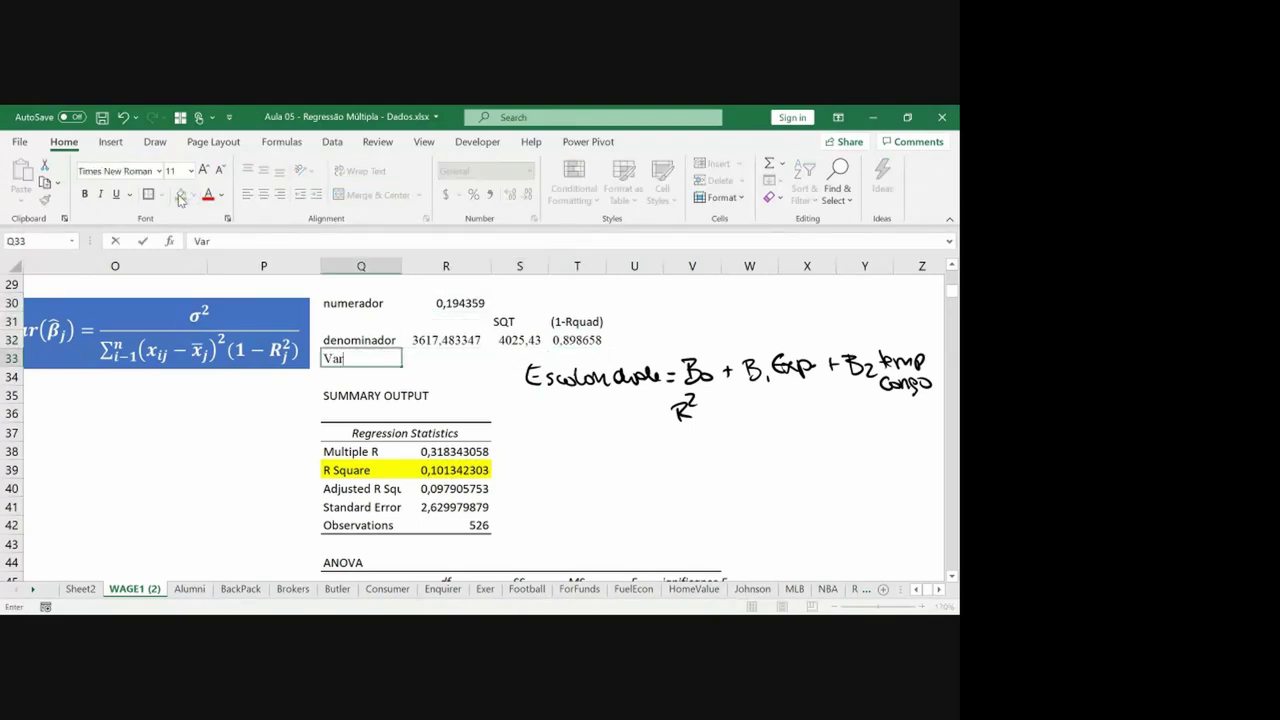
type("iância")
key("Tab")
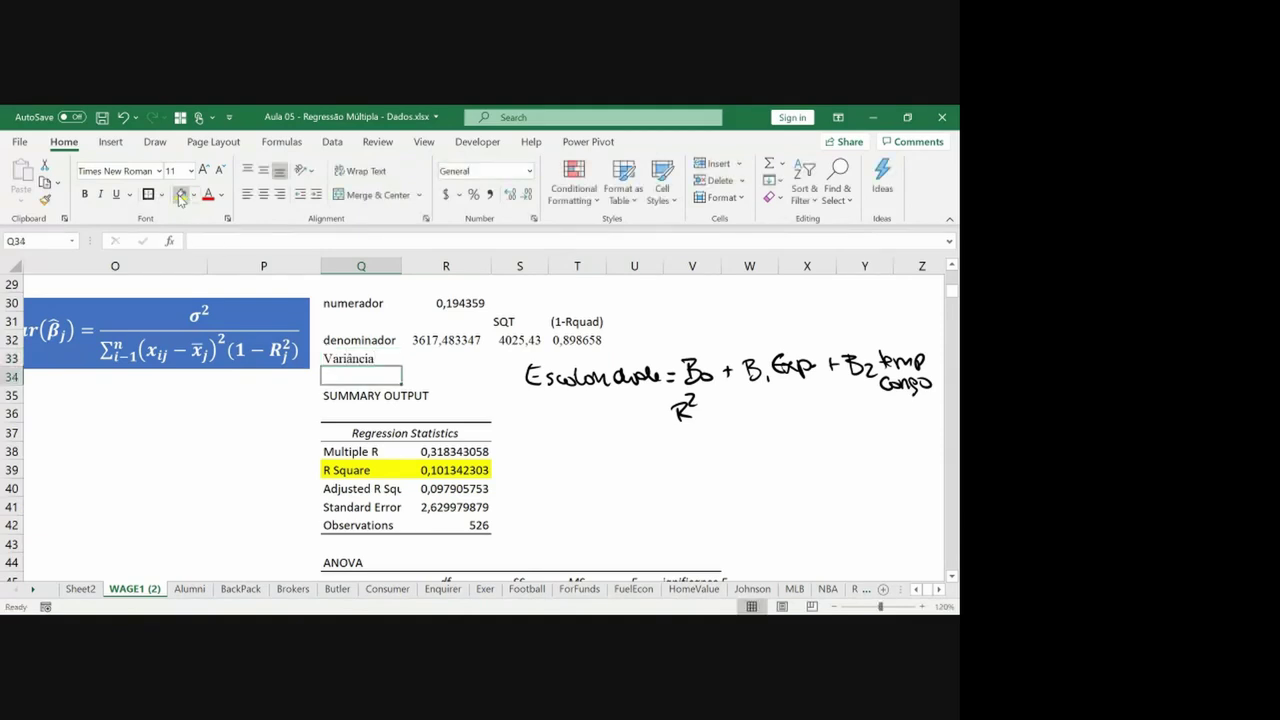
type("=")
key("Up")
key("Up")
key("Up")
type("/")
key("Up")
key("Return")
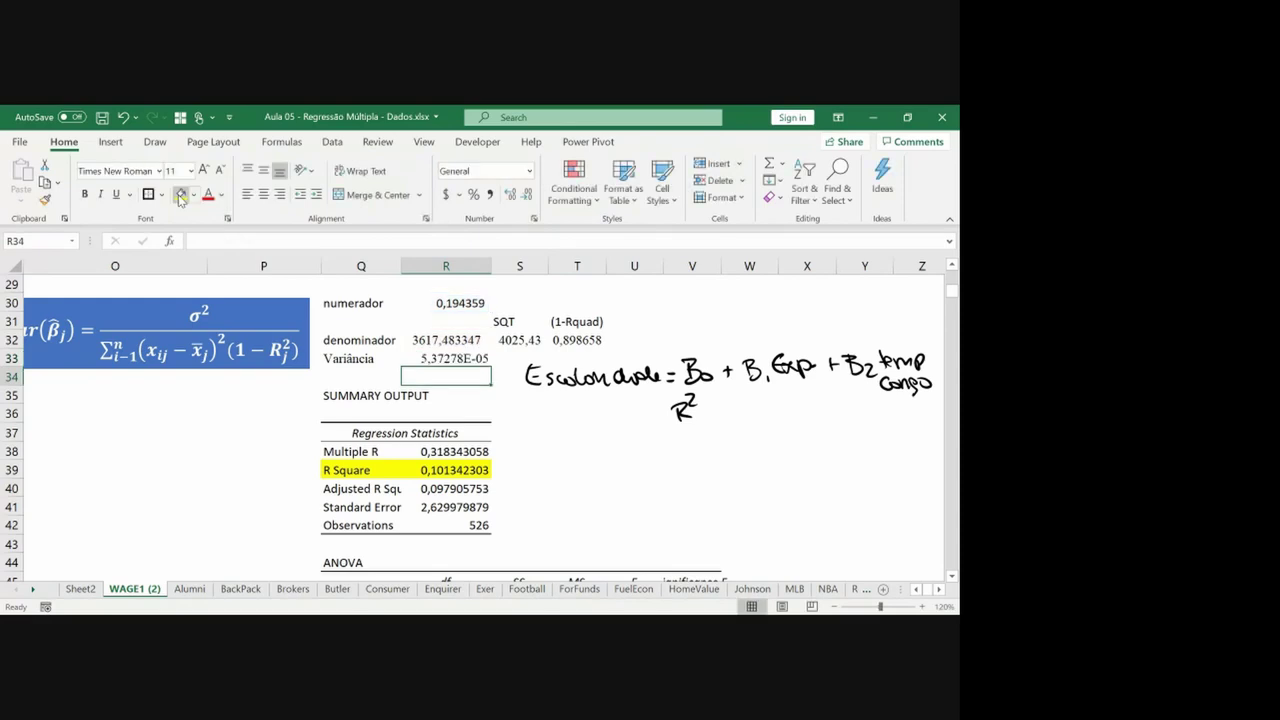
Label Q34 "Desvio-Padrão" and compute it in R34 as the square root of the variance in R33.
key("Left")
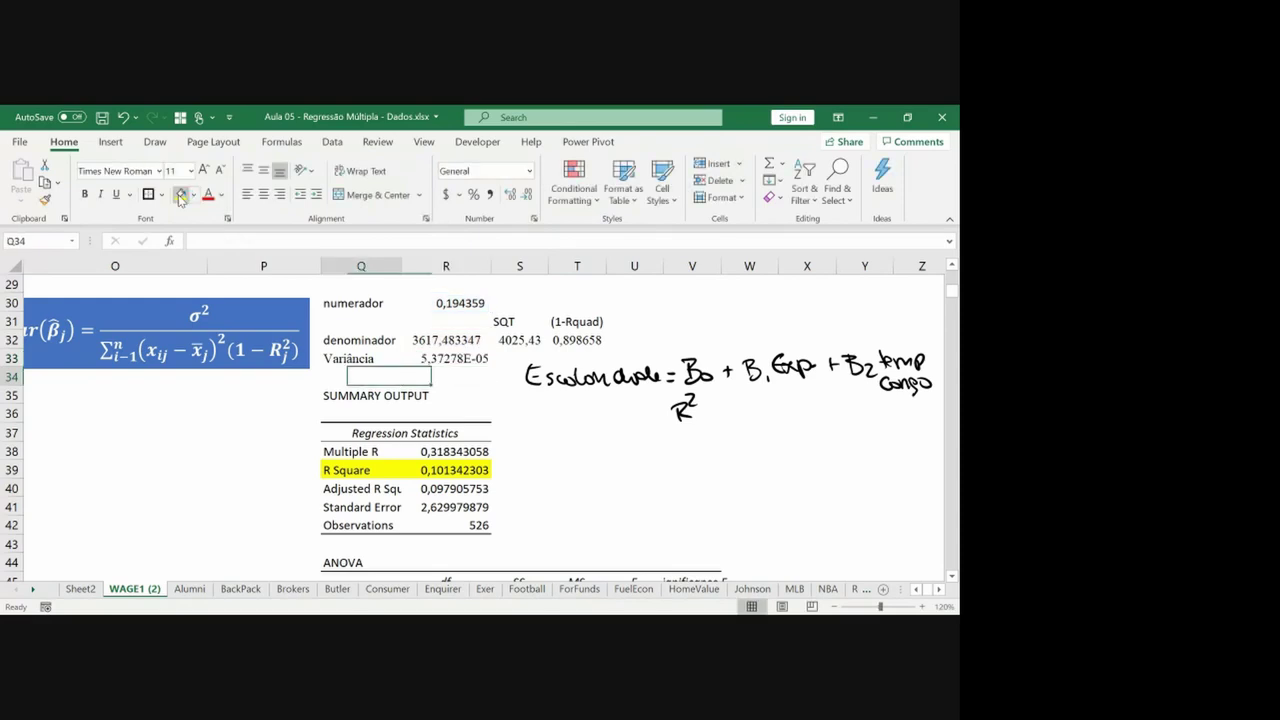
type("Desvio")
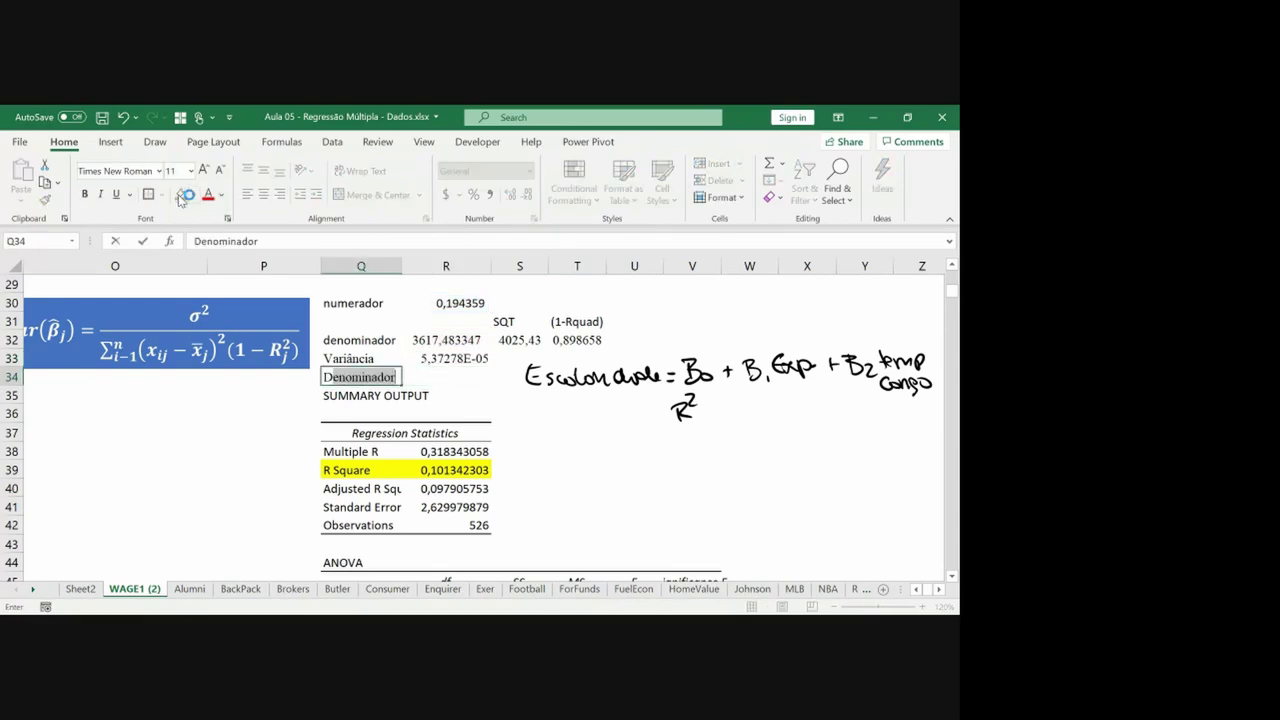
type("-Padrão")
key("Right")
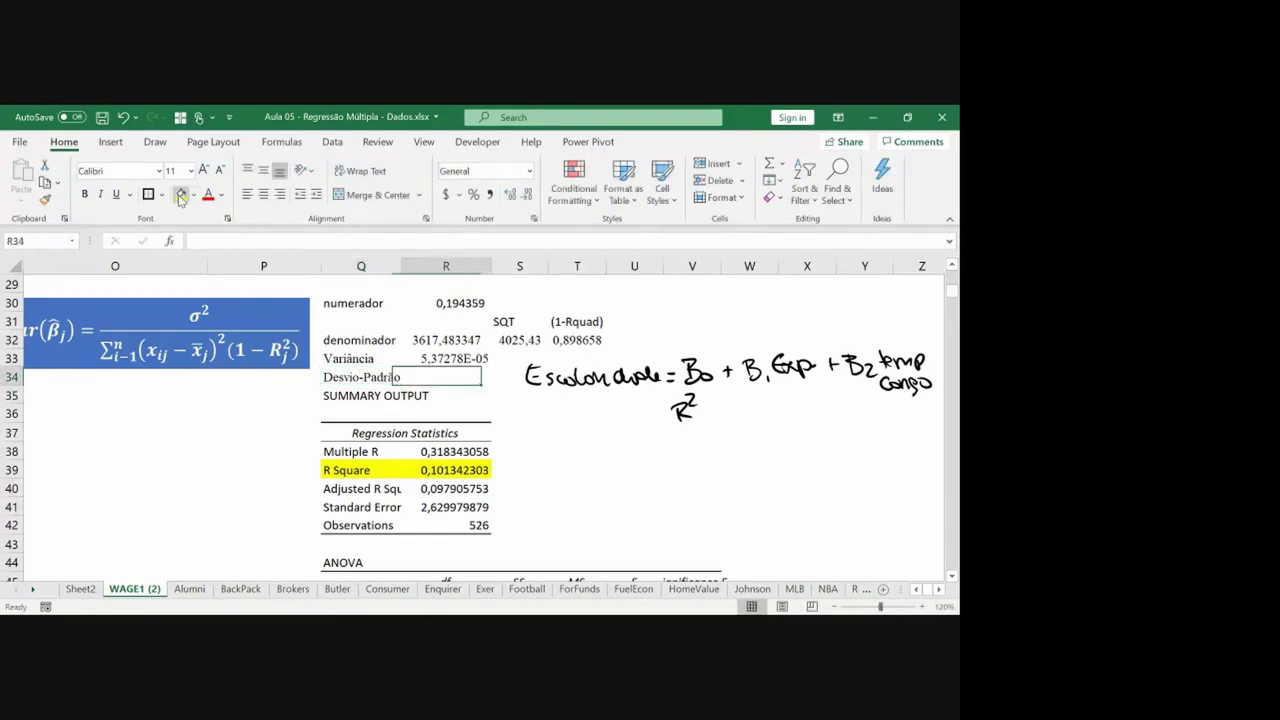
type("=sq")
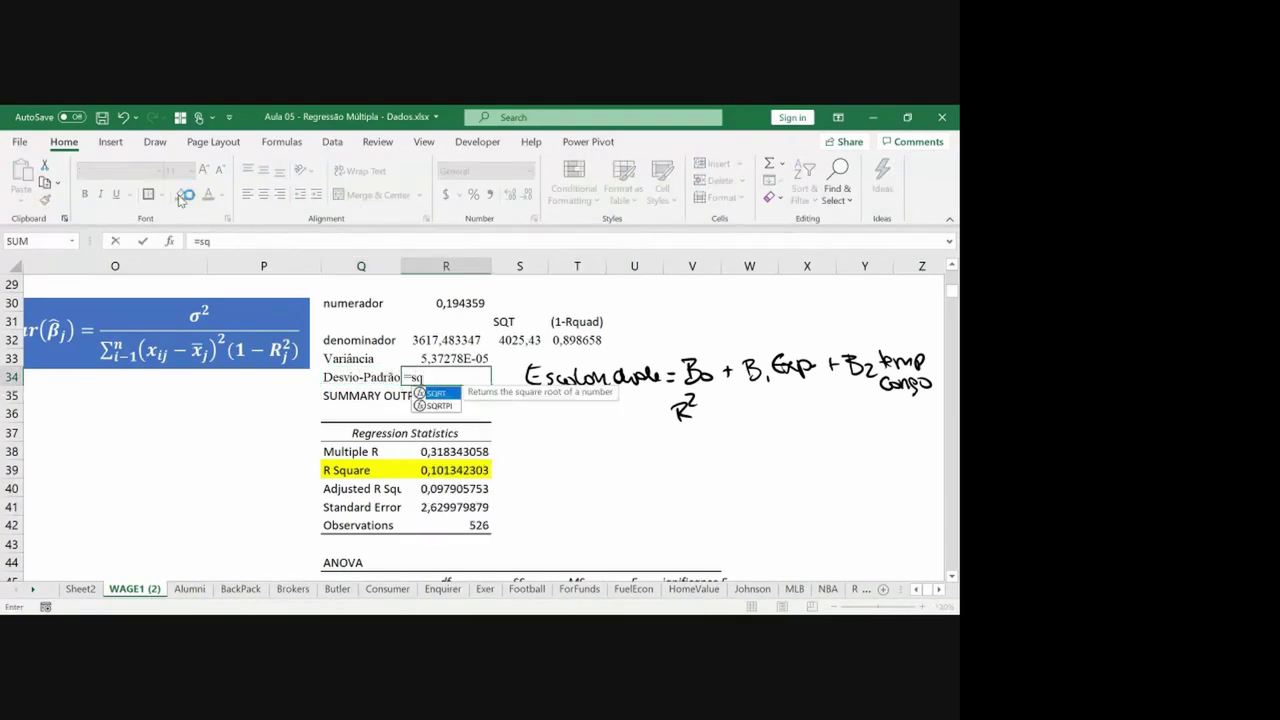
type("rt(")
key("Up")
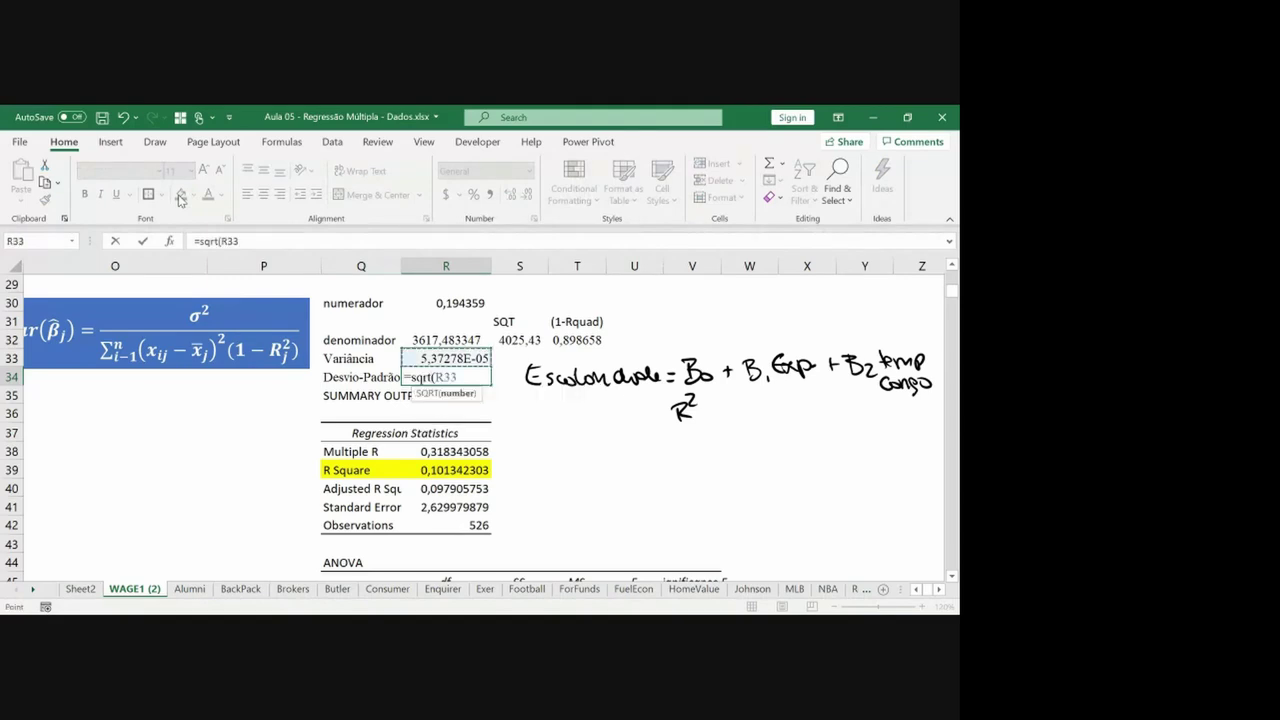
key("Return")
key("Up")
key("Up")
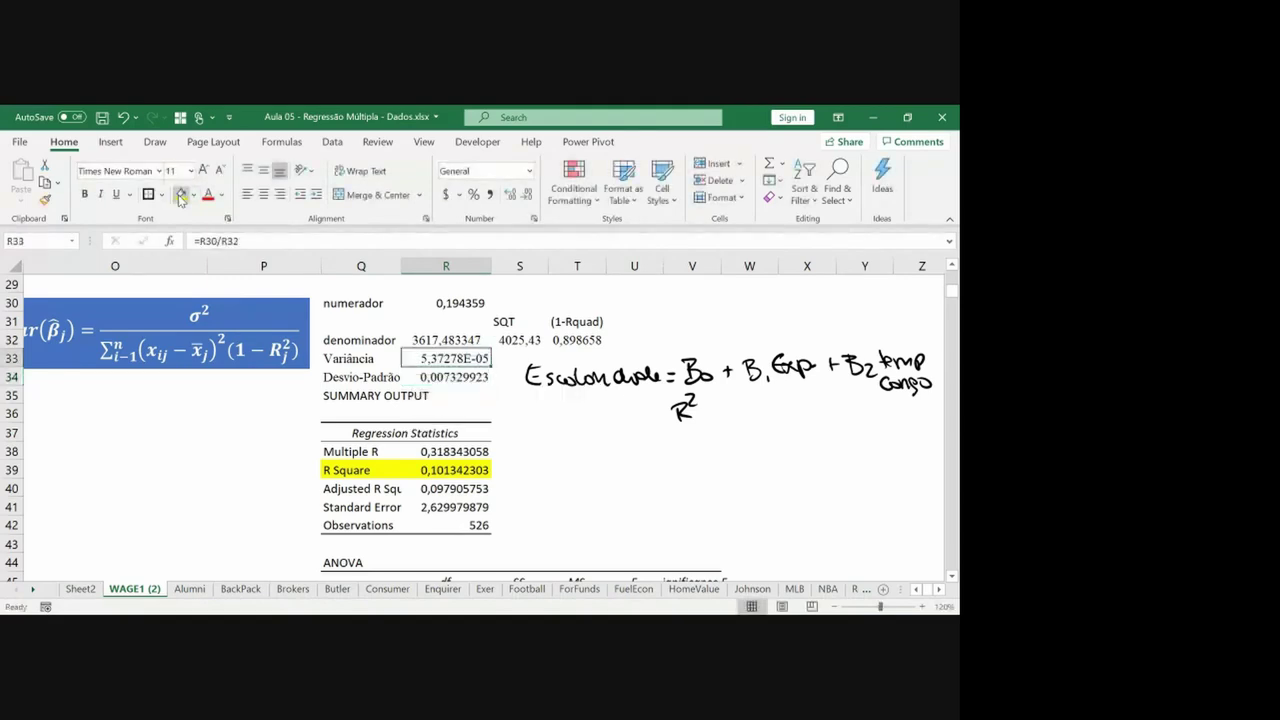
key("Up")
key("Up")
key("Up")
key("Up")
key("Up")
key("Up")
key("Up")
key("Up")
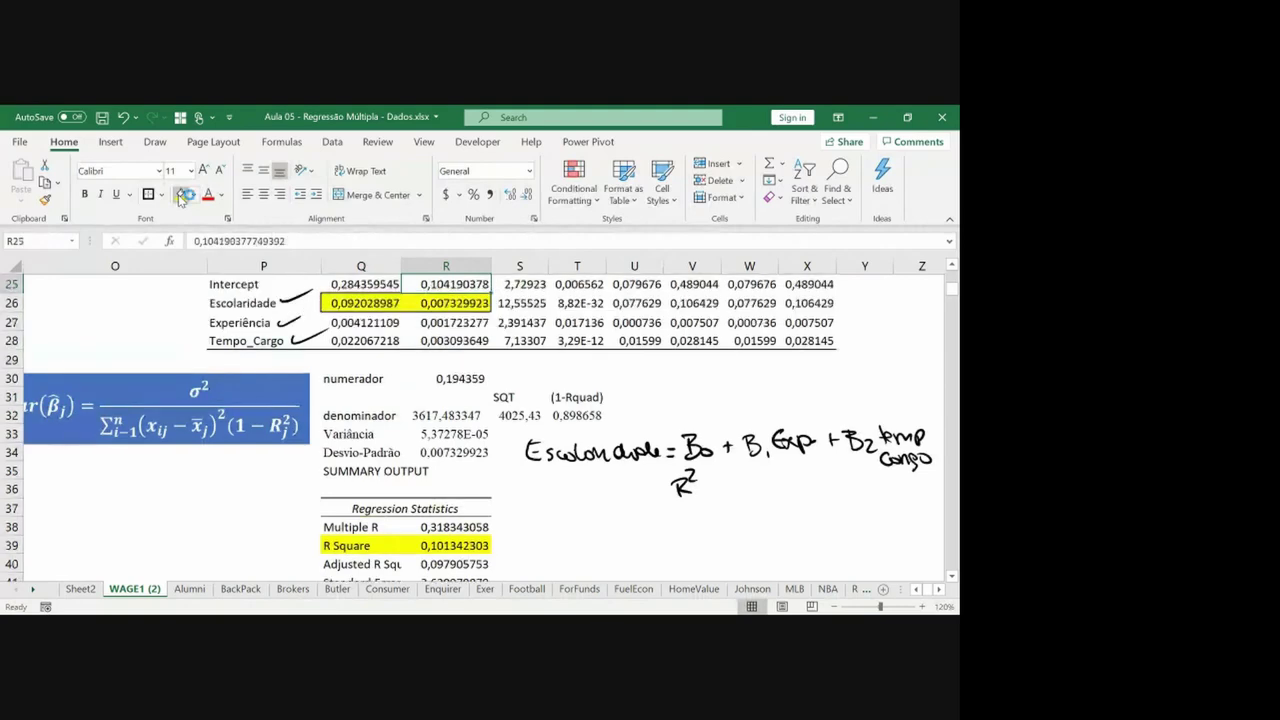
key("Down")
key("Down")
key("Down")
key("Down")
type("=")
key("Up")
key("Up")
key("Up")
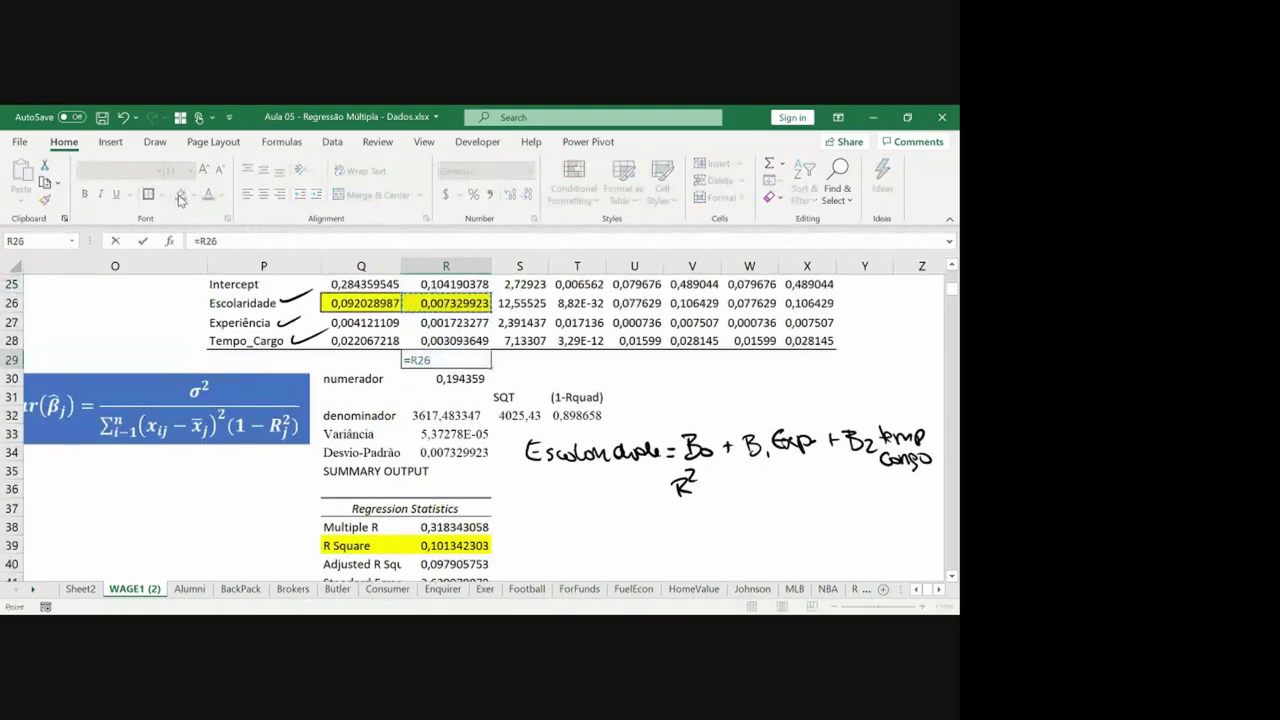
key("Escape")
Link R29, beneath the Standard Error column, to the Desvio-Padrão value with =R34 and fill the cell yellow.
type("=")
key("Down")
key("Down")
key("Down")
key("Down")
key("Down")
key("Return")
key("Up")
left_click(181, 194)
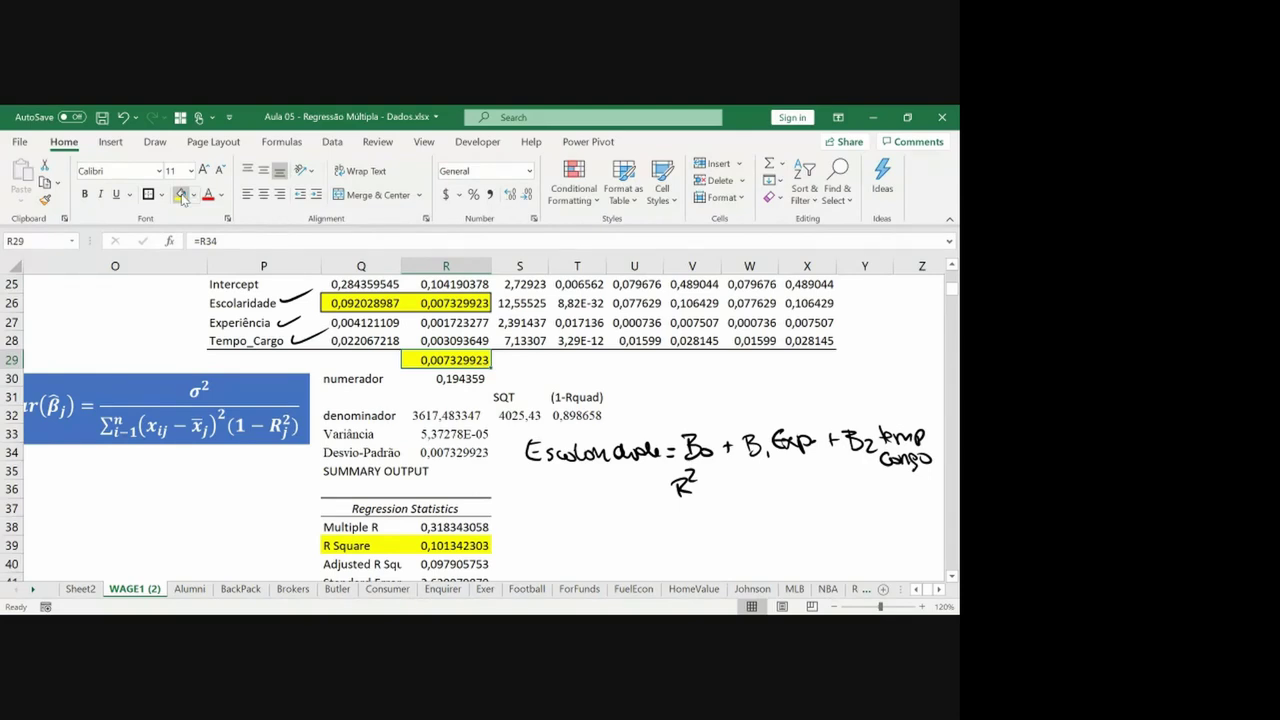
Circle the Escolaridade standard error in ink and underline its coefficient.
mouse_move(412, 296)
left_mouse_down()
mouse_move(486, 296)
mouse_move(414, 302)
mouse_move(440, 316)
mouse_move(496, 296)
left_mouse_up()
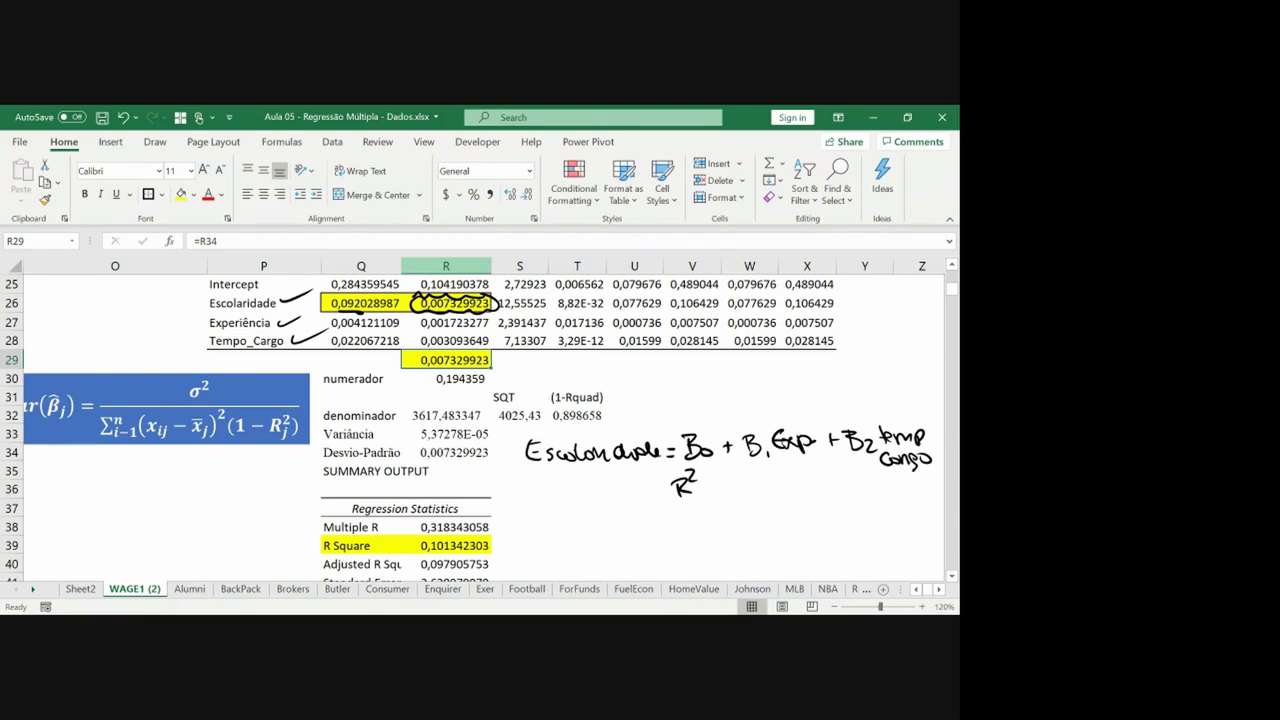
Examine the coefficients table, focusing on the standard error in the Escolaridade row.
key("Up")
key("Up")
key("Up")
key("Up")
key("Up")
key("Up")
key("Up")
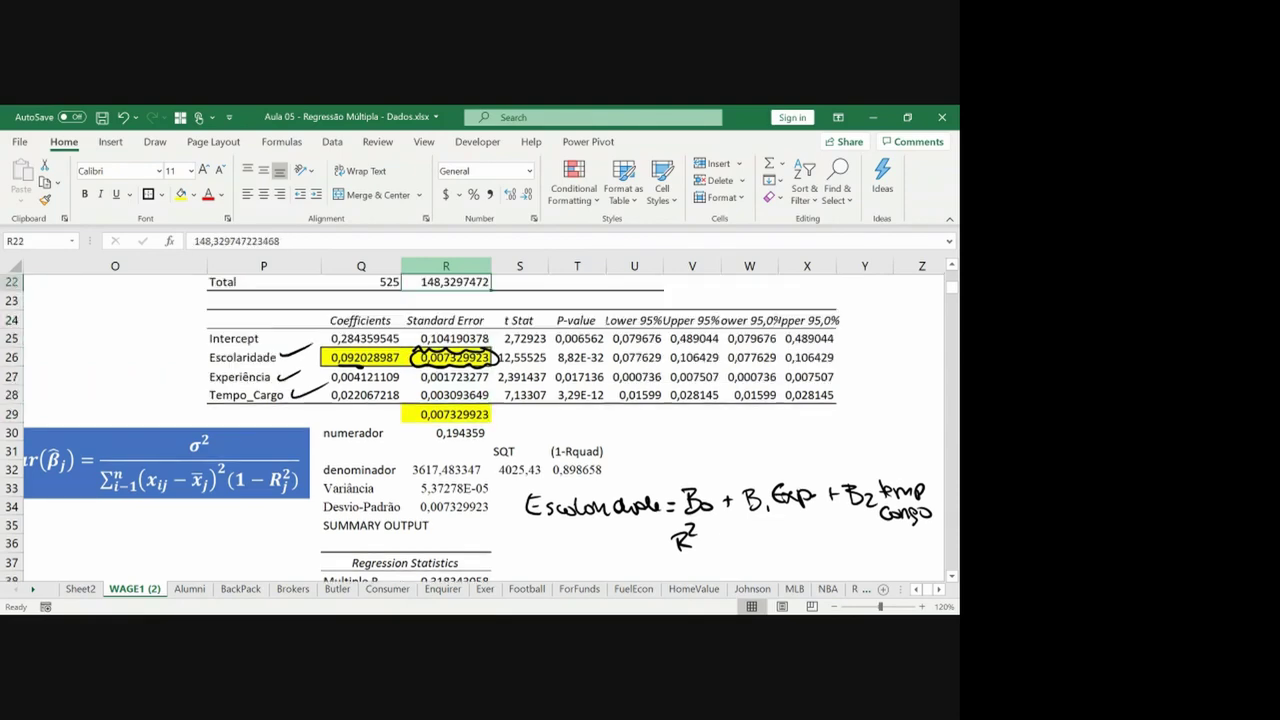
left_click(446, 359)
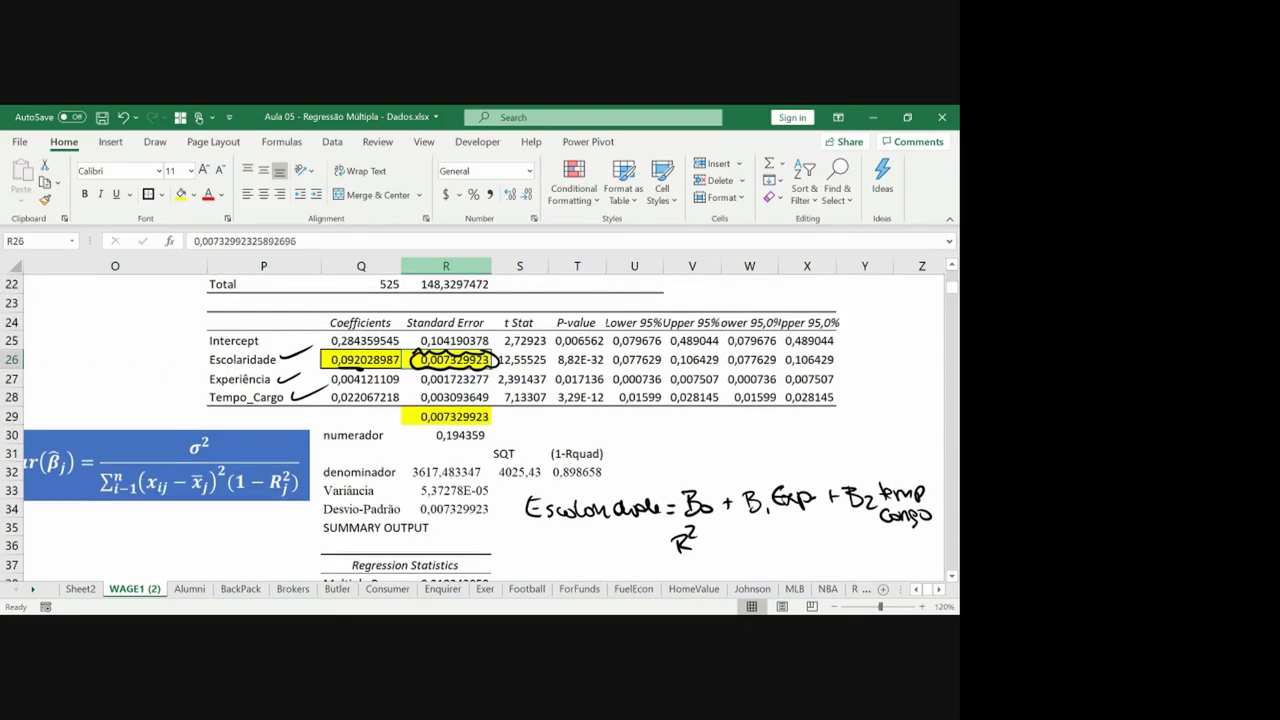
key("Left")
key("Left")
key("Left")
key("Left")
key("Left")
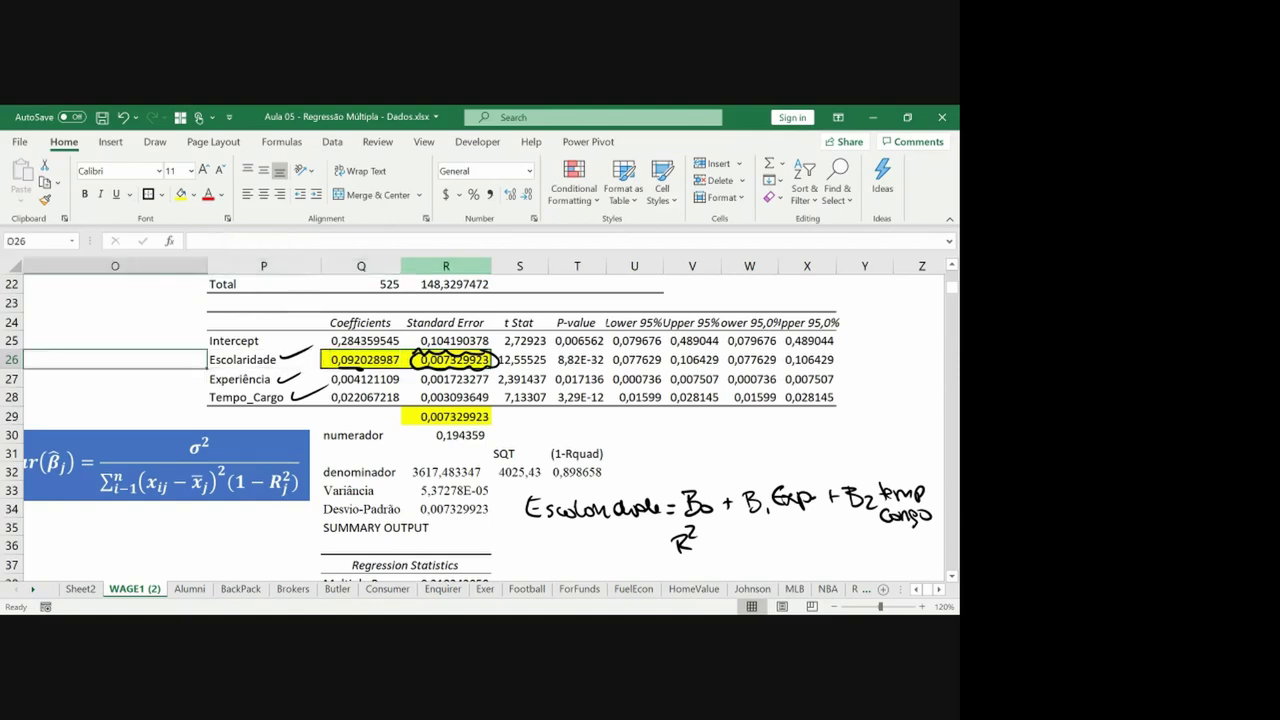
Ink-mark the coefficient variance formula: underline Var(β̂j), circle σ², bracket the squared-deviation term and underline R²j.
key("Right")
key("Right")
key("Right")
key("Right")
key("Right")
key("Right")
key("Right")
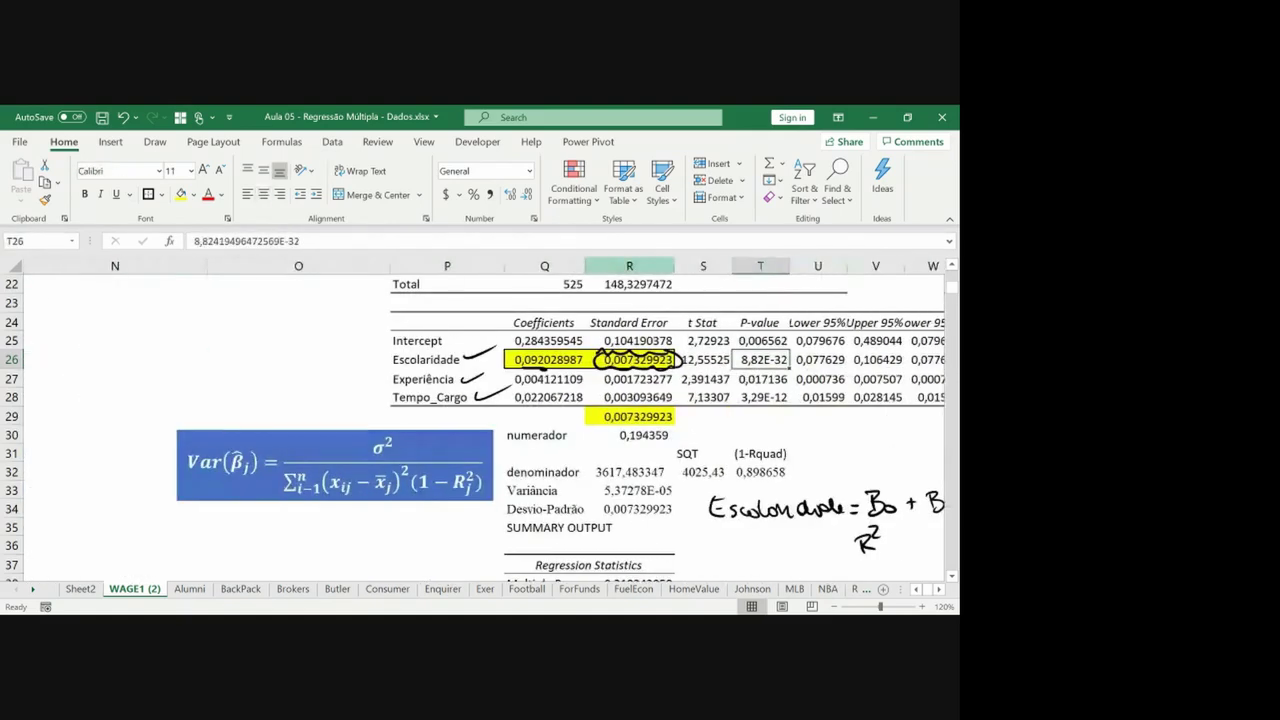
left_click_drag(193, 486, 250, 480)
left_click_drag(392, 430, 376, 428)
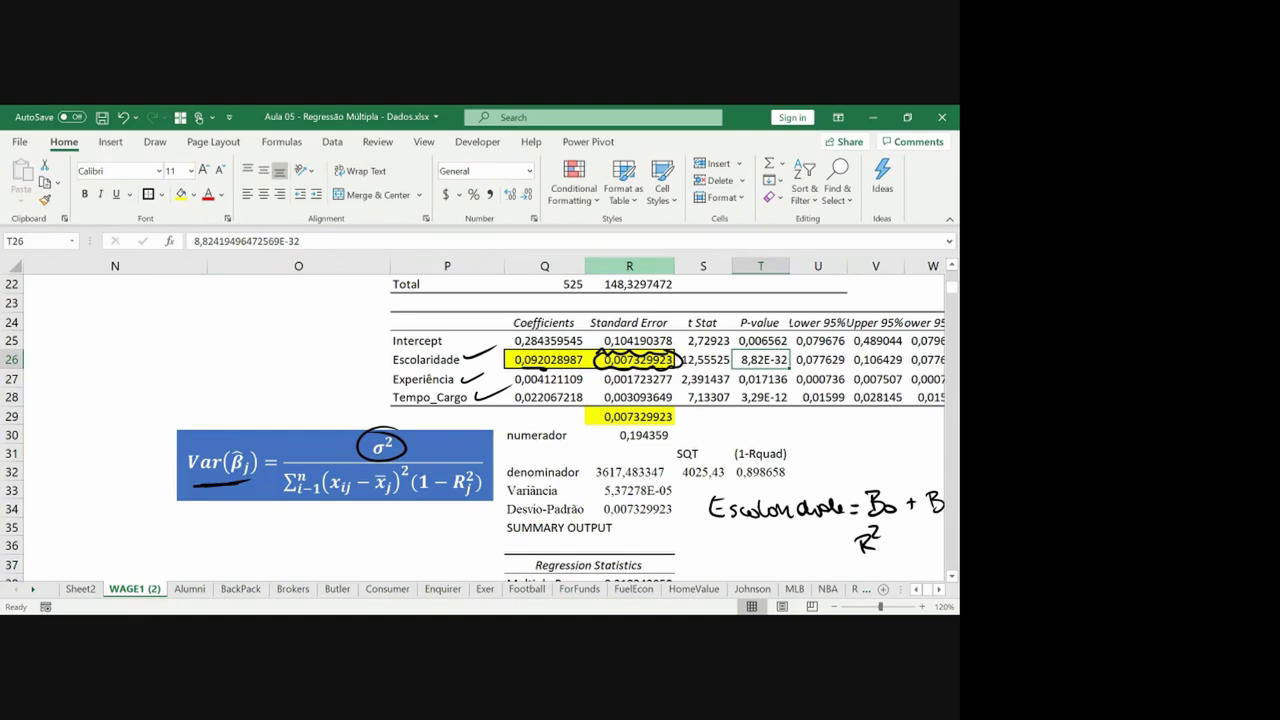
mouse_move(310, 501)
left_mouse_down()
mouse_move(314, 514)
mouse_move(396, 500)
left_mouse_up()
mouse_move(460, 503)
left_mouse_down()
mouse_move(477, 501)
mouse_move(458, 504)
left_mouse_up()
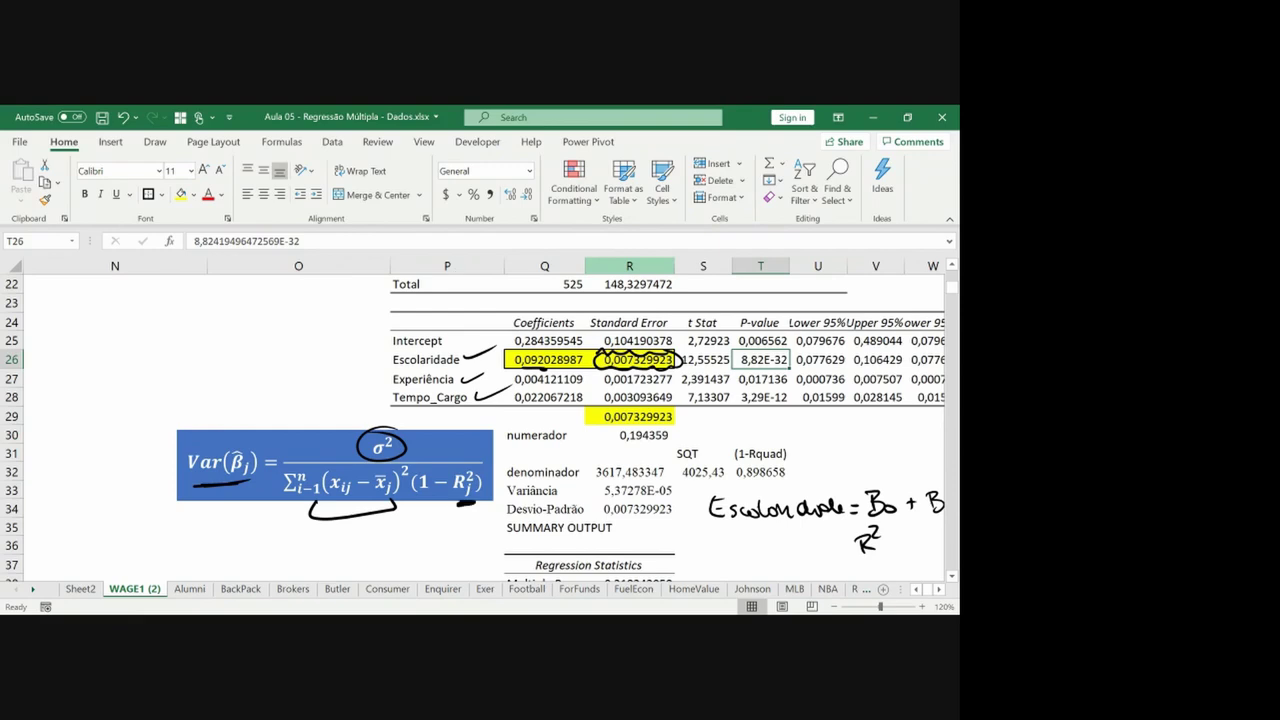
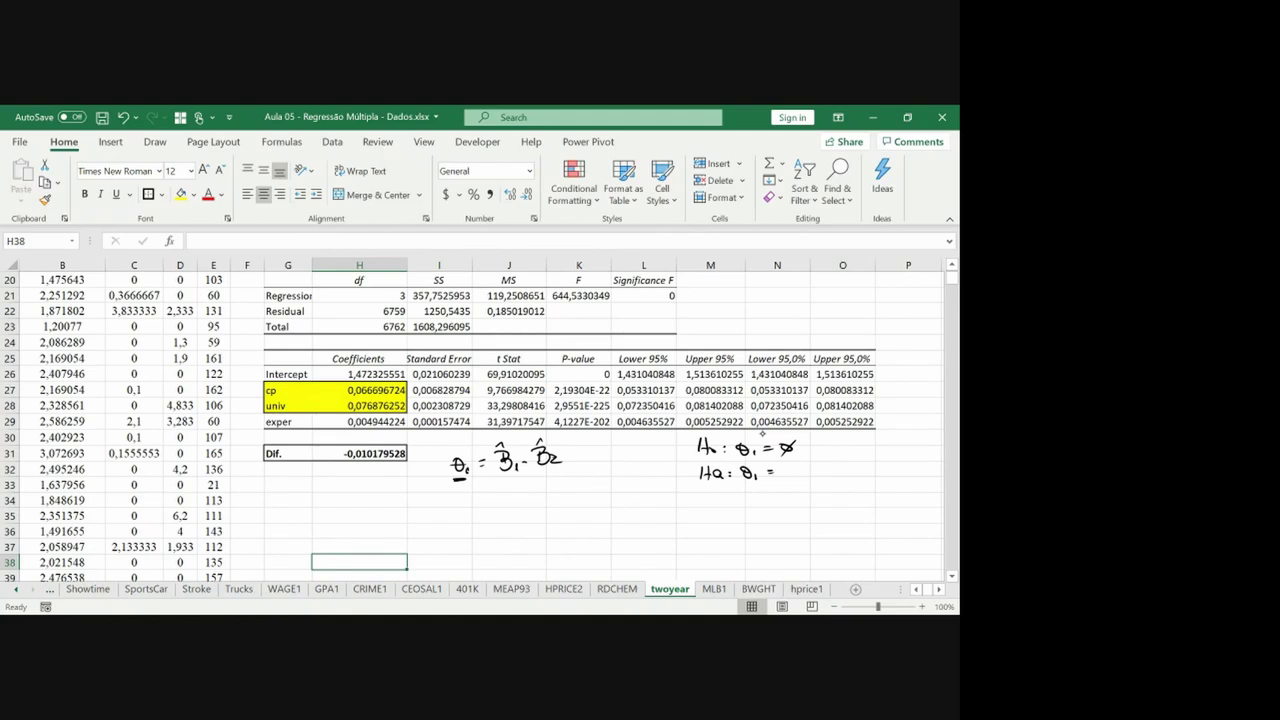
Complete the handwritten alternative hypothesis as Ha: θ1 ≠ 0 and write B̂1 = θ1 + B̂2 beneath the θ1 definition.
left_click_drag(793, 465, 792, 466)
left_click_drag(801, 462, 785, 480)
mouse_move(457, 498)
left_mouse_down()
mouse_move(460, 515)
mouse_move(519, 510)
left_mouse_up()
left_click_drag(542, 494, 568, 508)
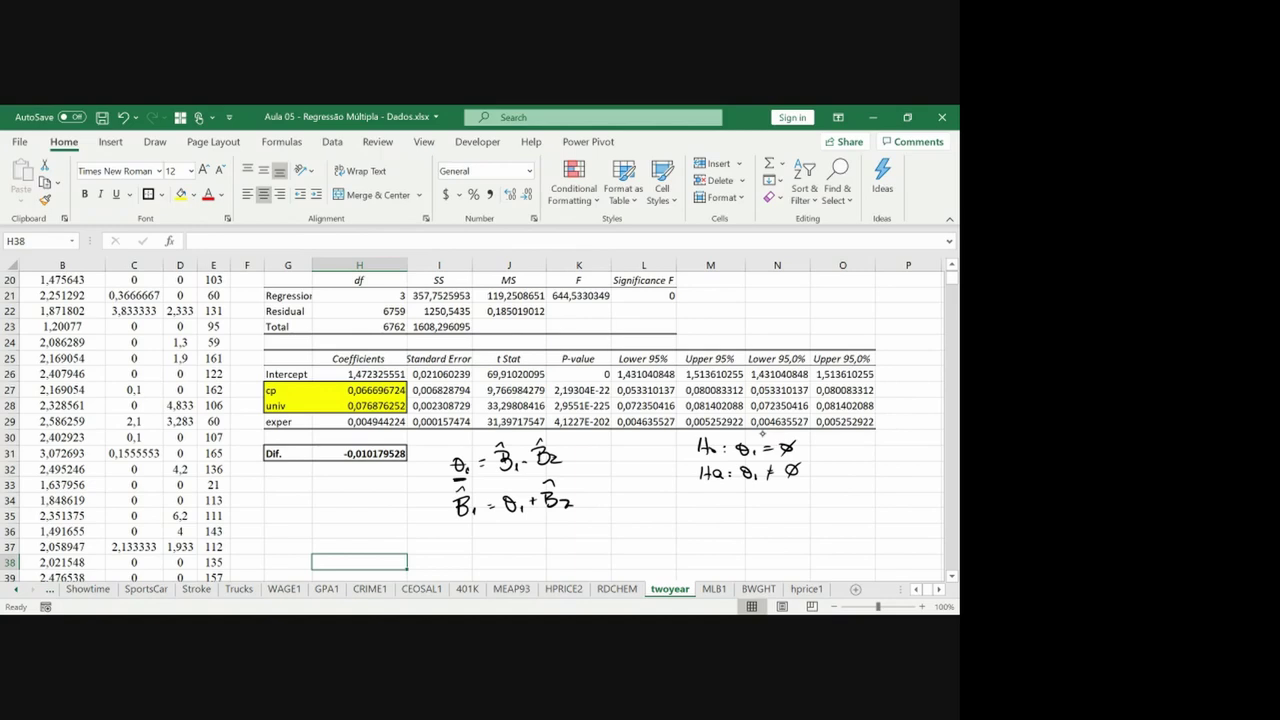
Handwrite the model ln(sal/hora) = B̂0 + B̂1cp + B̂2univ + B̂3exp beneath the B̂1 expression.
left_click_drag(417, 551, 466, 552)
mouse_move(468, 537)
left_mouse_down()
mouse_move(468, 550)
mouse_move(518, 552)
left_mouse_up()
left_click_drag(532, 542, 557, 549)
mouse_move(557, 535)
left_mouse_down()
mouse_move(562, 549)
mouse_move(620, 545)
left_mouse_up()
left_click_drag(628, 536, 652, 548)
left_click_drag(653, 535, 682, 536)
mouse_move(677, 528)
left_mouse_down()
mouse_move(677, 543)
mouse_move(694, 541)
left_mouse_up()
mouse_move(688, 516)
left_mouse_down()
mouse_move(696, 509)
mouse_move(721, 542)
mouse_move(786, 530)
left_mouse_up()
mouse_move(780, 524)
left_mouse_down()
mouse_move(780, 536)
mouse_move(806, 536)
mouse_move(802, 511)
mouse_move(816, 542)
mouse_move(845, 538)
left_mouse_up()
mouse_move(845, 527)
left_mouse_down()
mouse_move(836, 538)
mouse_move(849, 543)
left_mouse_up()
left_click_drag(849, 529, 850, 535)
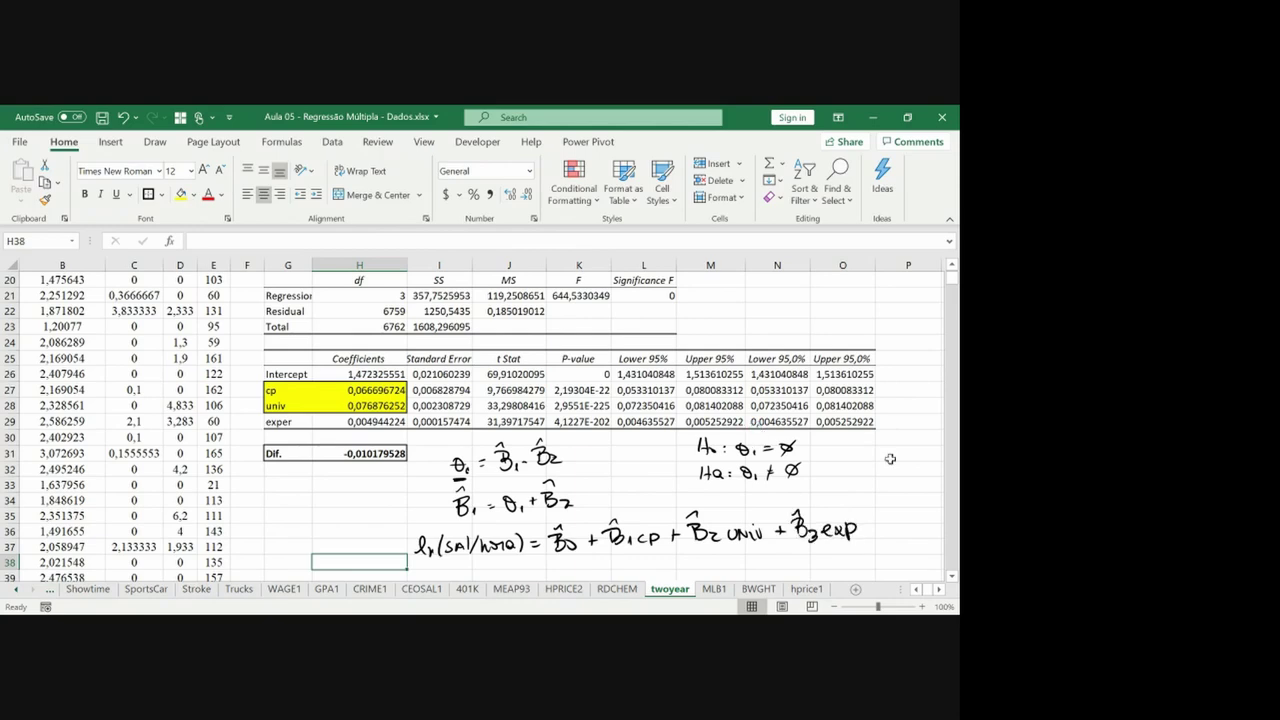
Underline B̂1 in the model, box θ1 + B̂2 and link the two with an arrow.
scroll(953, 576, "down", 3)
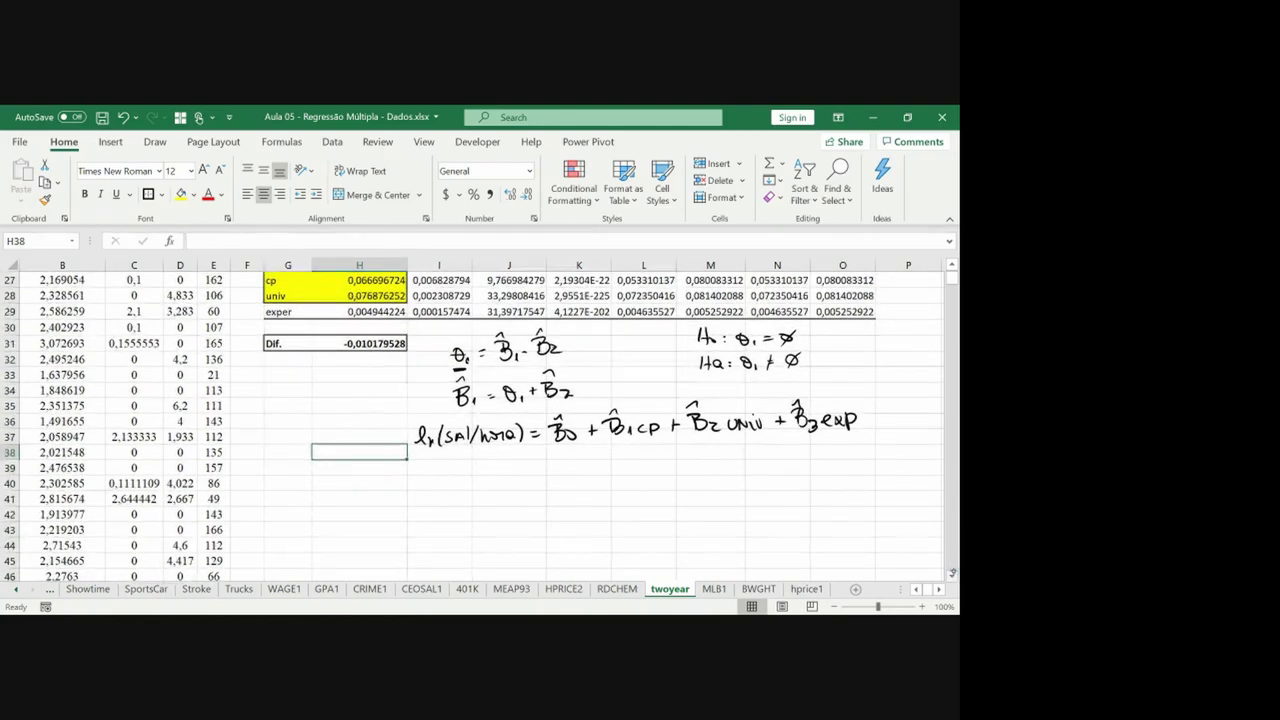
mouse_move(632, 442)
left_mouse_down()
mouse_move(610, 444)
mouse_move(637, 444)
left_mouse_up()
mouse_move(497, 403)
left_mouse_down()
mouse_move(572, 362)
mouse_move(496, 402)
left_mouse_up()
left_click_drag(580, 404, 601, 411)
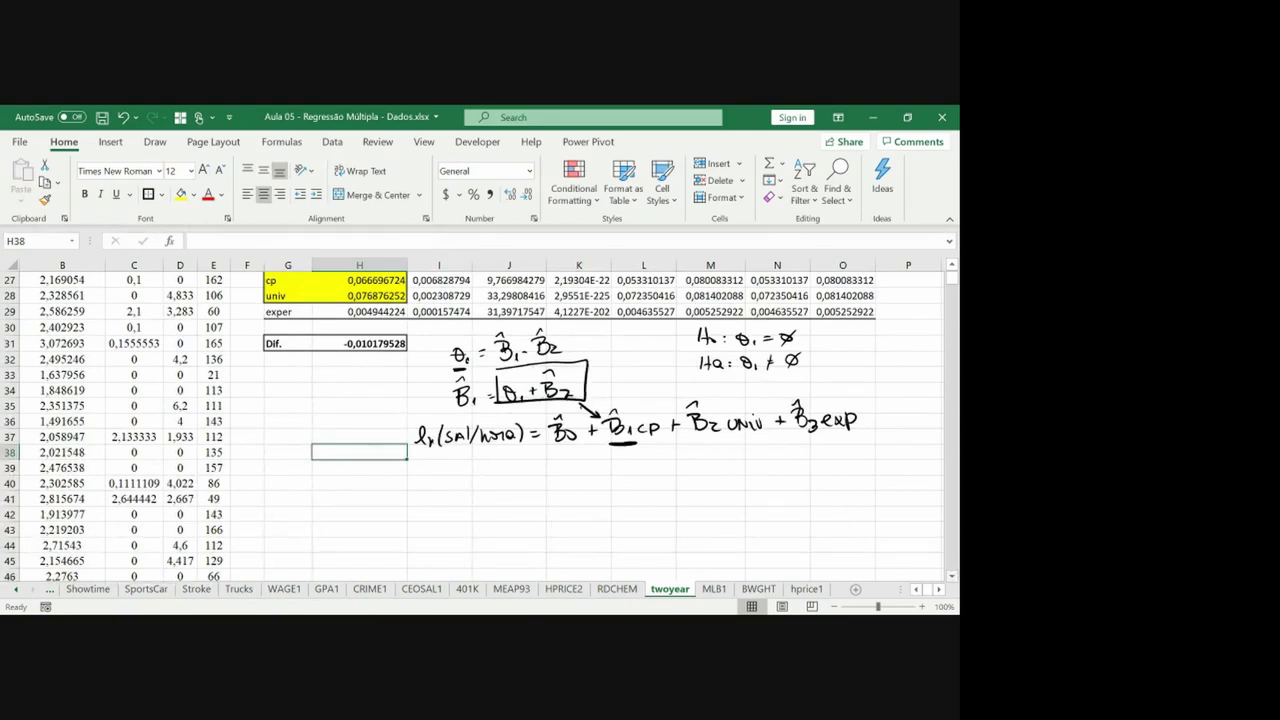
Handwrite the substituted model ln(sal/hora) = B̂0 + (θ1 + B̂2)cp + B̂2univ + B̂3exp below the original equation.
left_click_drag(413, 484, 437, 489)
left_click_drag(447, 468, 446, 490)
left_click_drag(452, 484, 478, 492)
mouse_move(492, 472)
left_mouse_down()
mouse_move(482, 496)
mouse_move(512, 494)
left_mouse_up()
left_click_drag(490, 480, 530, 494)
left_click_drag(540, 485, 558, 490)
left_click_drag(557, 473, 575, 490)
mouse_move(553, 470)
left_mouse_down()
mouse_move(564, 462)
mouse_move(576, 488)
mouse_move(604, 487)
left_mouse_up()
mouse_move(597, 480)
left_mouse_down()
mouse_move(597, 494)
mouse_move(617, 497)
mouse_move(626, 480)
left_mouse_up()
left_click_drag(621, 485, 634, 485)
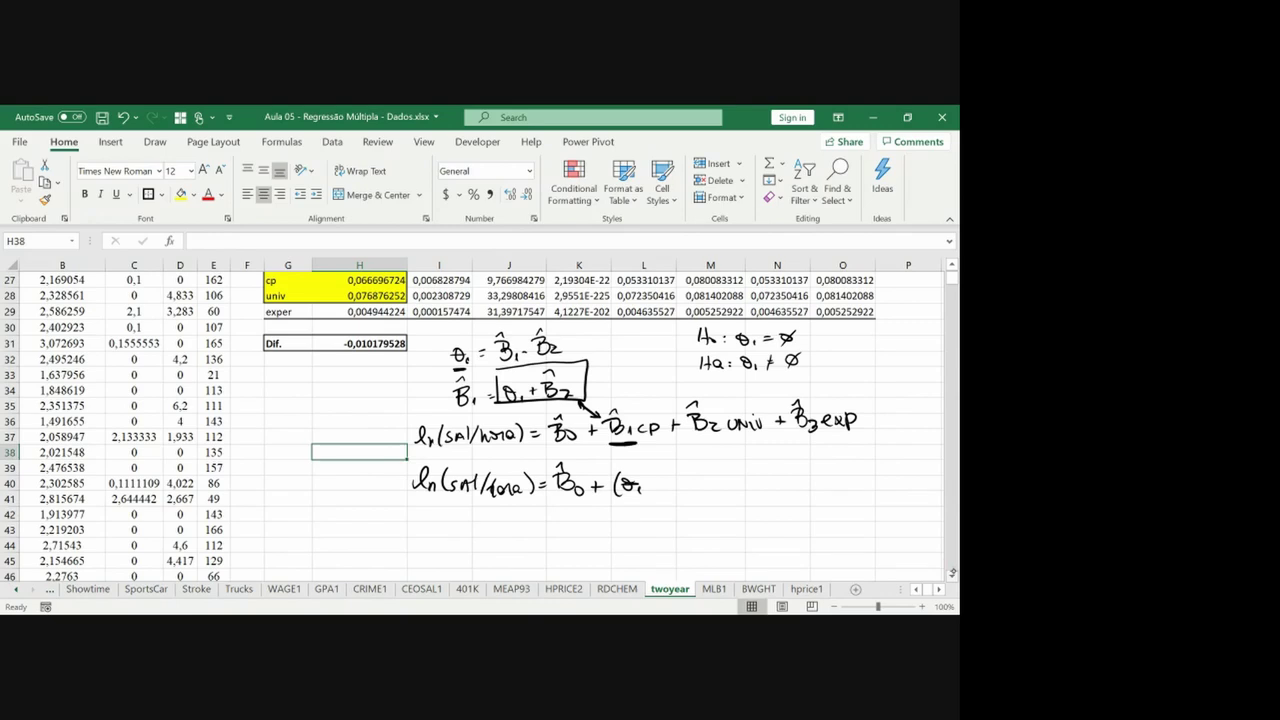
left_click_drag(645, 486, 651, 493)
left_click_drag(661, 478, 663, 492)
mouse_move(675, 484)
left_mouse_down()
mouse_move(682, 492)
mouse_move(665, 462)
mouse_move(687, 493)
mouse_move(741, 491)
left_mouse_up()
left_click_drag(735, 469, 746, 472)
mouse_move(757, 483)
left_mouse_down()
mouse_move(848, 476)
mouse_move(848, 492)
left_mouse_up()
mouse_move(829, 467)
left_mouse_down()
mouse_move(839, 459)
mouse_move(858, 498)
left_mouse_up()
left_click_drag(865, 486, 902, 488)
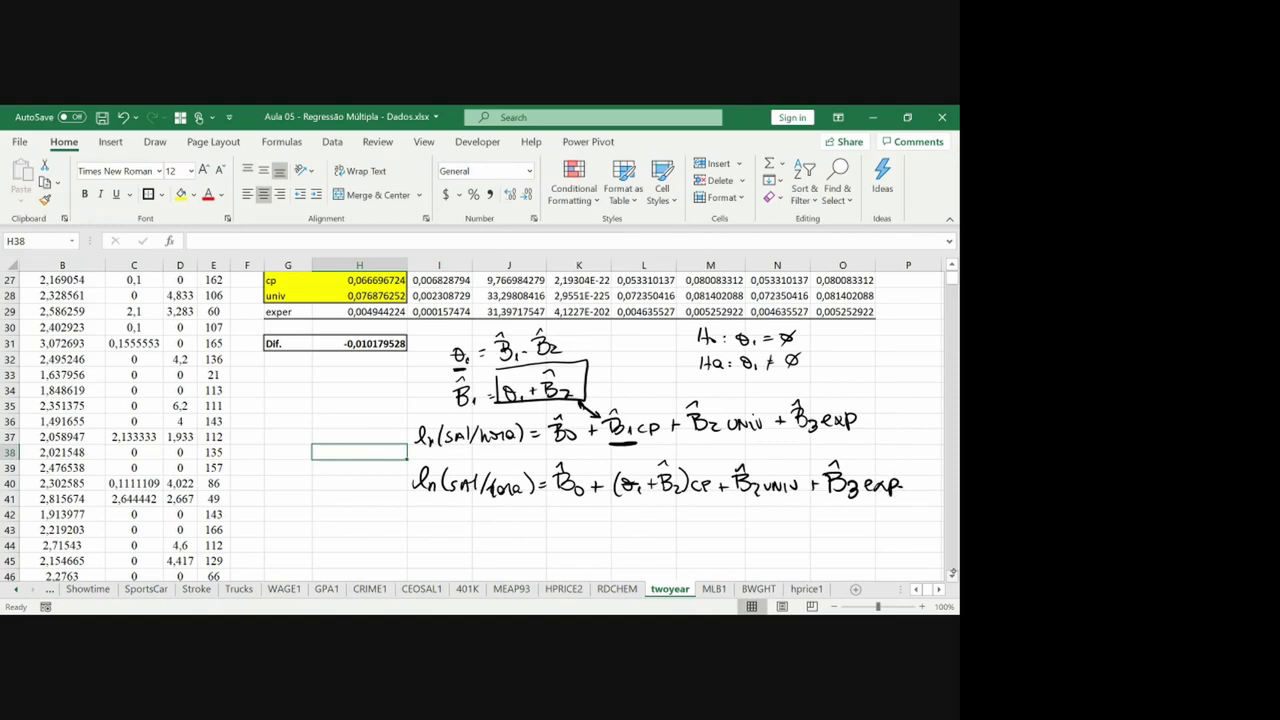
Handwrite the expanded model ln(sal/hora) = B̂0 + θ1cp + B̂2cp + B̂2univ + B̂3exp on a third line.
mouse_move(430, 515)
left_mouse_down()
mouse_move(426, 540)
mouse_move(446, 540)
left_mouse_up()
mouse_move(464, 528)
left_mouse_down()
mouse_move(454, 538)
mouse_move(472, 538)
left_mouse_up()
mouse_move(478, 520)
left_mouse_down()
mouse_move(478, 538)
mouse_move(494, 538)
left_mouse_up()
left_click_drag(495, 532, 512, 538)
left_click_drag(518, 538, 530, 538)
mouse_move(535, 513)
left_mouse_down()
mouse_move(537, 540)
mouse_move(558, 527)
left_mouse_up()
mouse_move(548, 533)
left_mouse_down()
mouse_move(568, 536)
mouse_move(575, 506)
left_mouse_up()
left_click_drag(586, 528, 637, 540)
mouse_move(654, 528)
left_mouse_down()
mouse_move(658, 542)
mouse_move(693, 542)
mouse_move(701, 519)
mouse_move(720, 542)
left_mouse_up()
mouse_move(723, 531)
left_mouse_down()
mouse_move(736, 542)
mouse_move(764, 532)
left_mouse_up()
mouse_move(758, 526)
left_mouse_down()
mouse_move(758, 538)
mouse_move(792, 517)
left_mouse_up()
mouse_move(776, 519)
left_mouse_down()
mouse_move(778, 540)
mouse_move(784, 517)
mouse_move(812, 540)
left_mouse_up()
left_click_drag(814, 531, 860, 536)
left_click_drag(855, 530, 869, 540)
mouse_move(870, 522)
left_mouse_down()
mouse_move(884, 538)
mouse_move(880, 512)
mouse_move(898, 542)
left_mouse_up()
left_click_drag(906, 532, 935, 542)
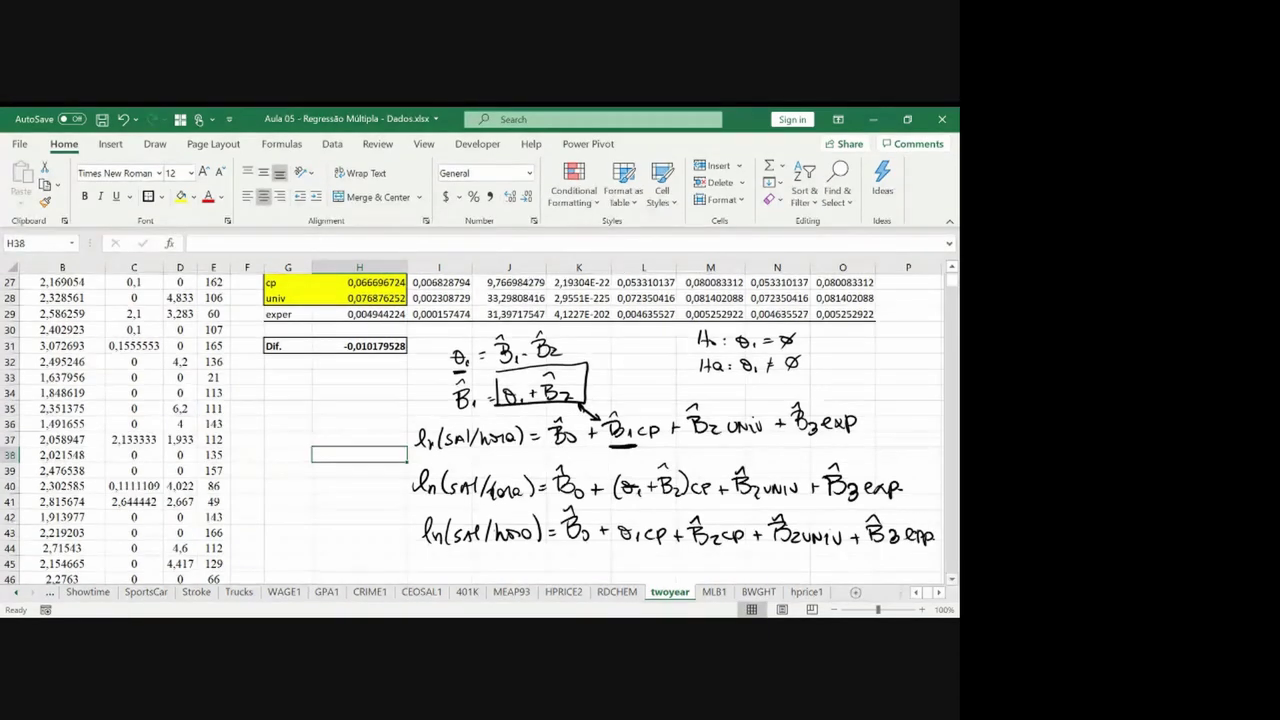
Undo the last ink strokes of the expanded equation and underline its two B̂2 coefficients.
key("ctrl+z")
key("ctrl+z")
key("ctrl+z")
scroll(953, 578, "down", 2)
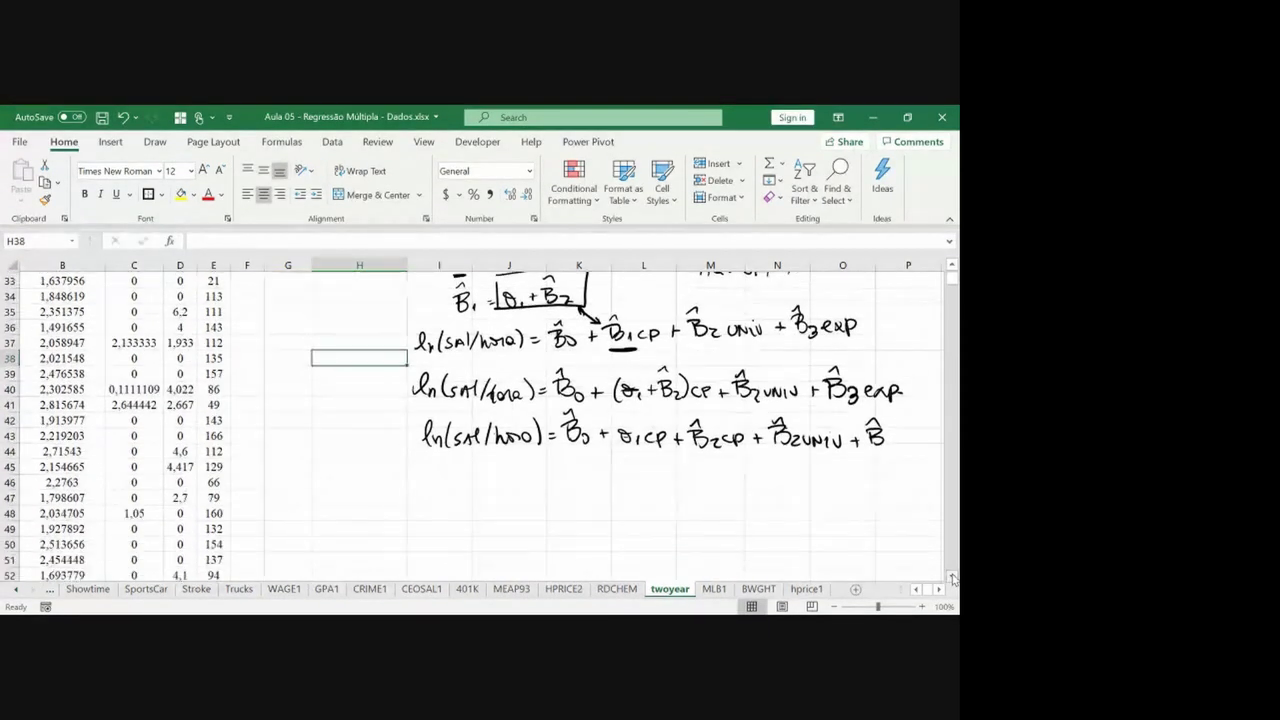
left_click_drag(698, 453, 793, 454)
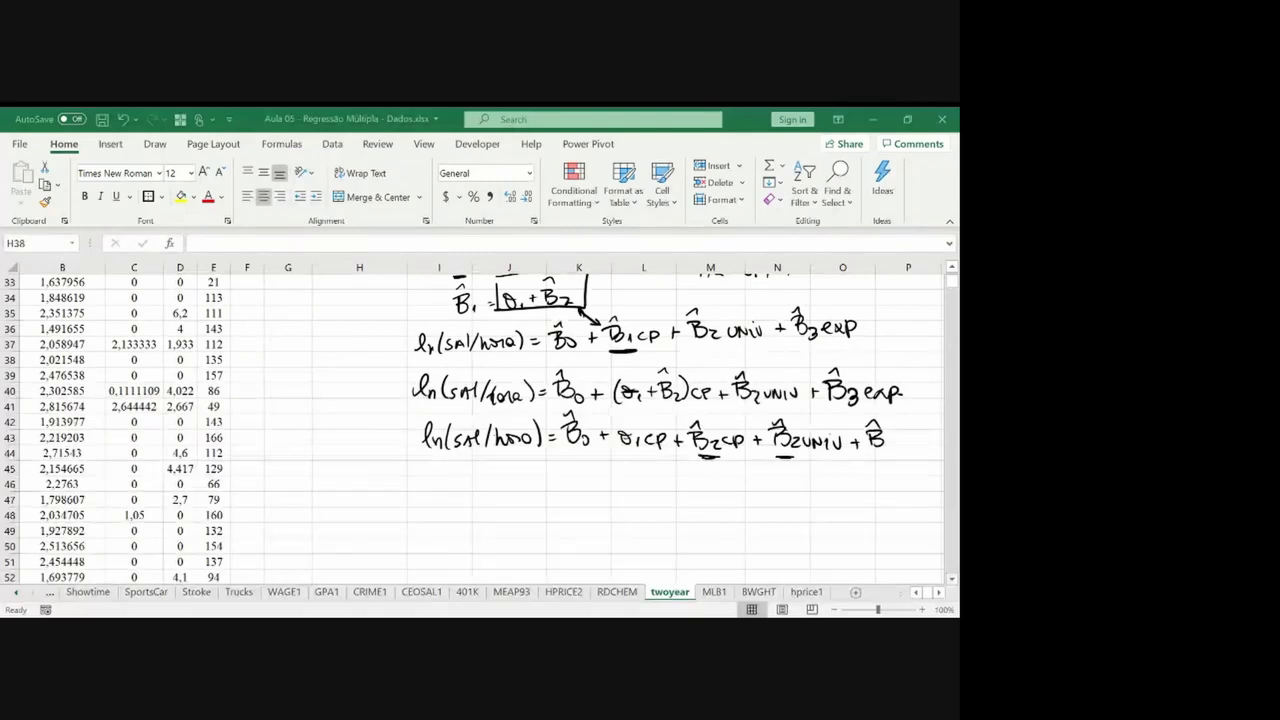
Handwrite the factored model ln(sal/hora) = B̂0 + θ1cp + B̂2(cp + univ) + B̂3exp and restore the final term of the line above.
mouse_move(432, 470)
left_mouse_down()
mouse_move(436, 492)
mouse_move(461, 494)
left_mouse_up()
mouse_move(473, 482)
left_mouse_down()
mouse_move(467, 494)
mouse_move(538, 492)
left_mouse_up()
mouse_move(540, 470)
left_mouse_down()
mouse_move(542, 494)
mouse_move(584, 488)
left_mouse_up()
mouse_move(574, 476)
left_mouse_down()
mouse_move(592, 470)
mouse_move(598, 490)
left_mouse_up()
mouse_move(574, 468)
left_mouse_down()
mouse_move(590, 462)
mouse_move(602, 492)
mouse_move(620, 484)
left_mouse_up()
mouse_move(634, 477)
left_mouse_down()
mouse_move(628, 492)
mouse_move(668, 486)
left_mouse_up()
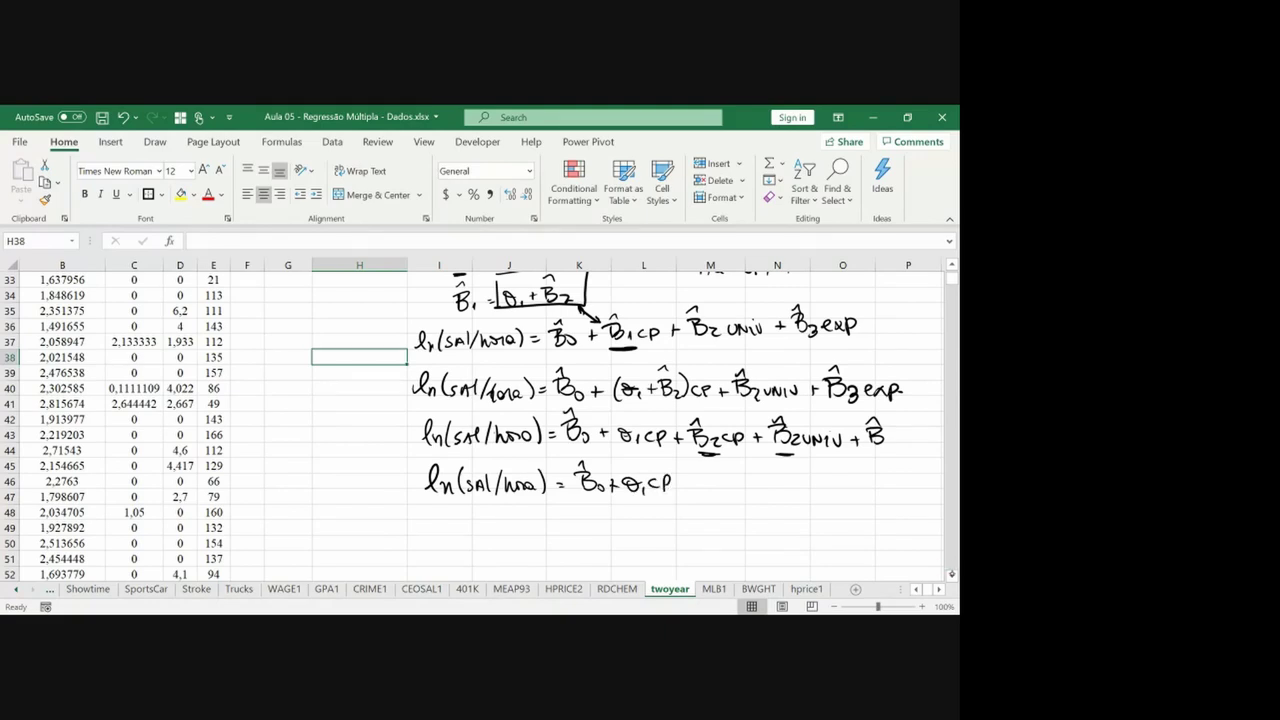
mouse_move(681, 484)
left_mouse_down()
mouse_move(708, 491)
mouse_move(712, 466)
left_mouse_up()
left_click_drag(713, 482, 746, 489)
mouse_move(752, 477)
left_mouse_down()
mouse_move(752, 492)
mouse_move(777, 483)
left_mouse_up()
mouse_move(771, 476)
left_mouse_down()
mouse_move(771, 490)
mouse_move(796, 478)
left_mouse_up()
mouse_move(799, 490)
left_mouse_down()
mouse_move(825, 472)
mouse_move(832, 493)
left_mouse_up()
mouse_move(880, 437)
left_mouse_down()
mouse_move(886, 453)
mouse_move(905, 443)
left_mouse_up()
mouse_move(908, 436)
left_mouse_down()
mouse_move(922, 452)
mouse_move(863, 486)
mouse_move(874, 487)
mouse_move(874, 462)
mouse_move(880, 491)
mouse_move(922, 485)
left_mouse_up()
Draw a box around the factored model, bracket its cp + univ term and circle both variables.
left_click_drag(396, 460, 397, 498)
mouse_move(392, 463)
left_mouse_down()
mouse_move(878, 453)
mouse_move(942, 478)
mouse_move(775, 500)
mouse_move(450, 508)
left_mouse_up()
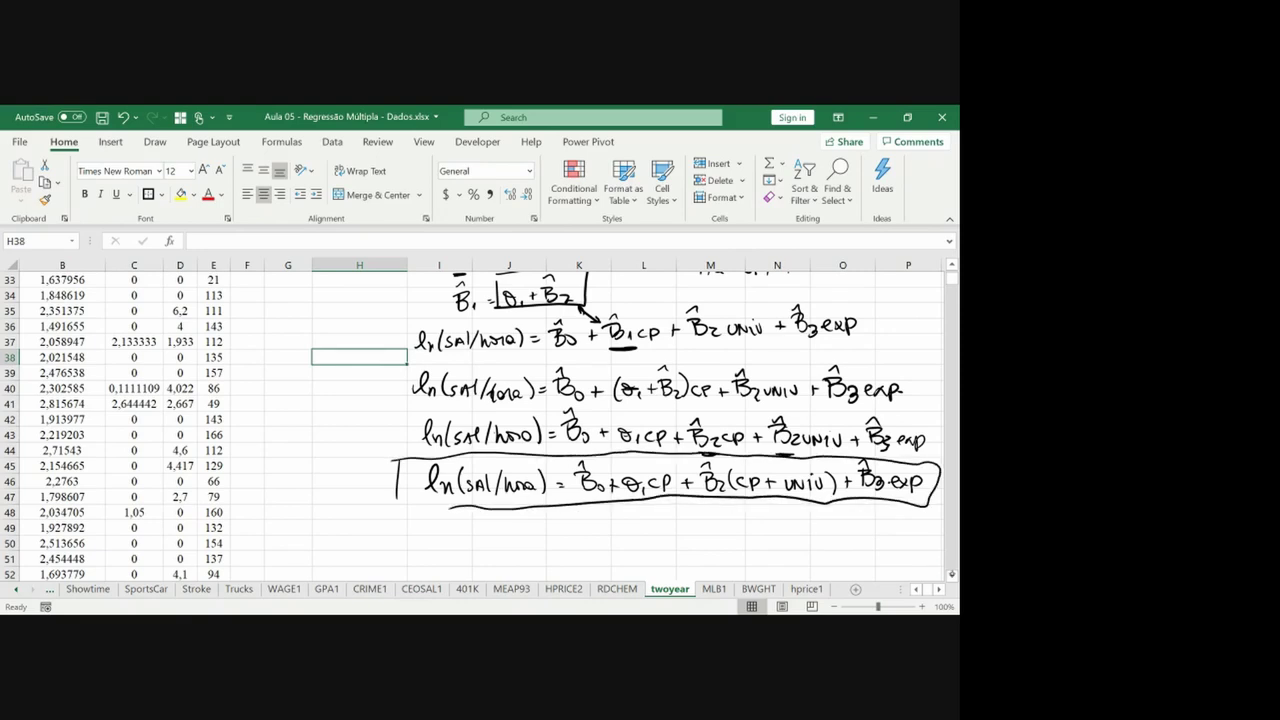
mouse_move(741, 499)
left_mouse_down()
mouse_move(782, 513)
mouse_move(830, 506)
left_mouse_up()
mouse_move(752, 468)
left_mouse_down()
mouse_move(733, 490)
mouse_move(800, 468)
left_mouse_up()
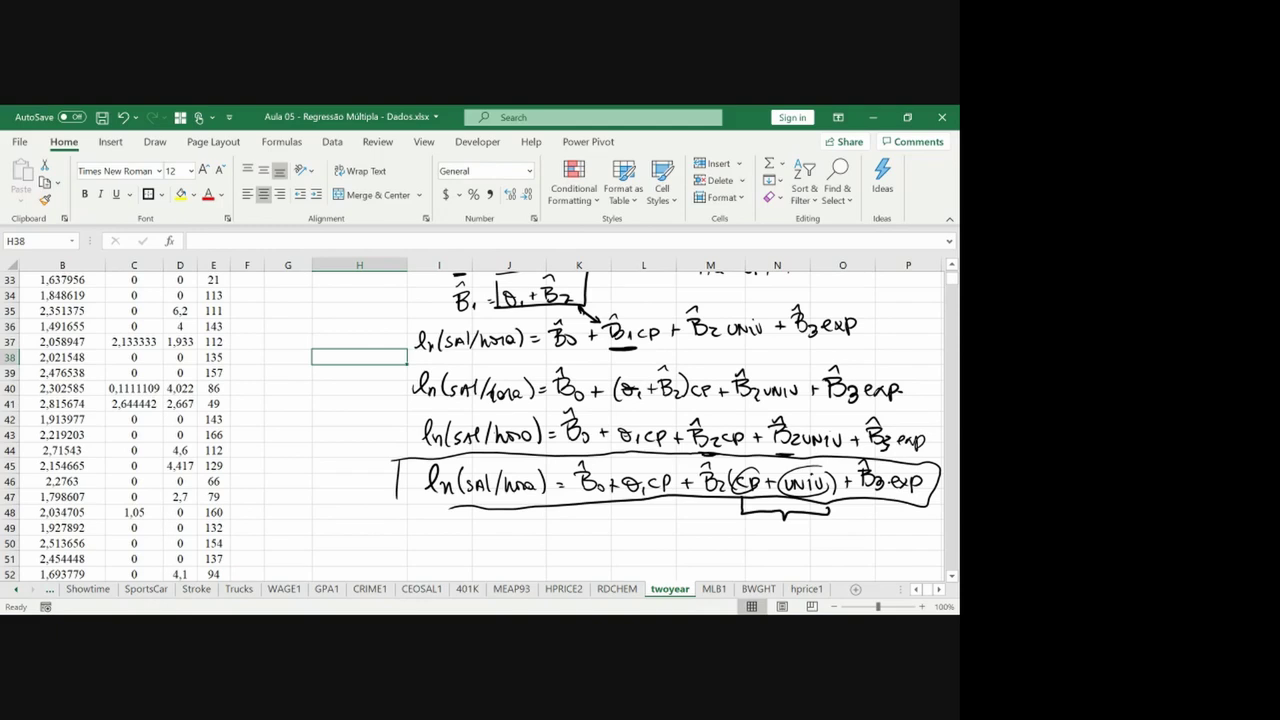
Insert three blank columns between the univ and exper data columns.
scroll(470, 425, "up", 11)
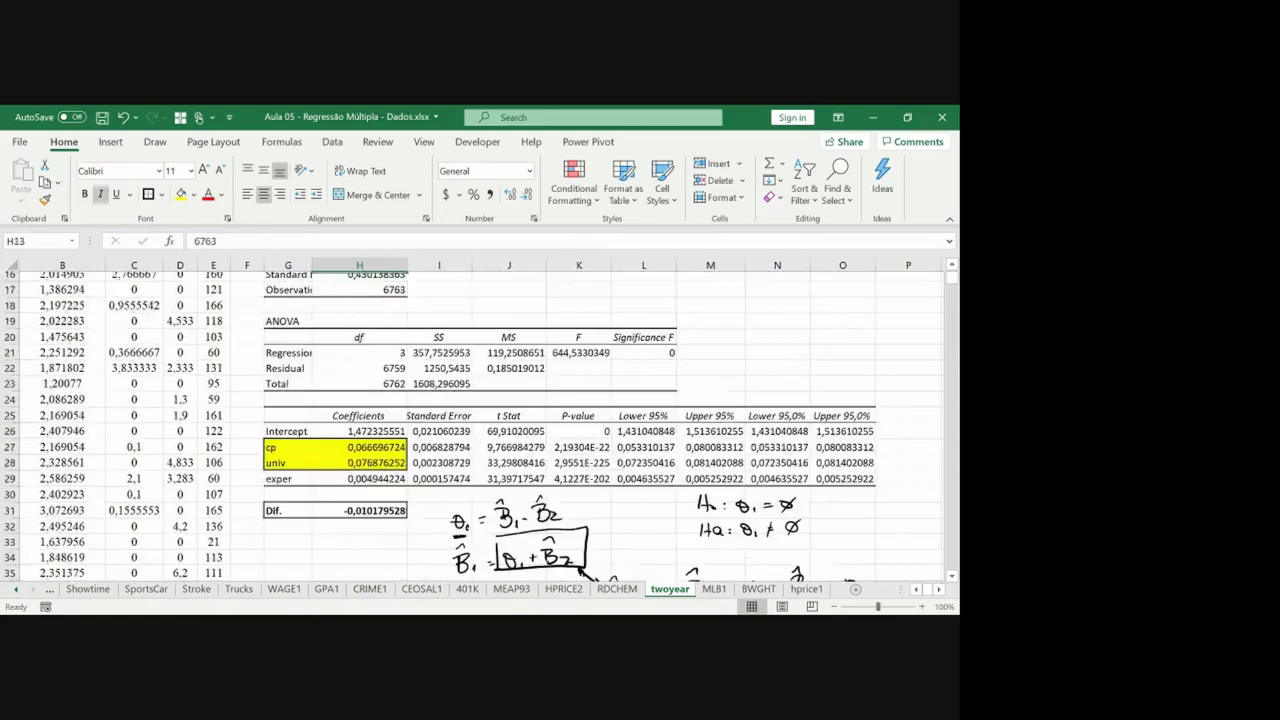
left_click(359, 279)
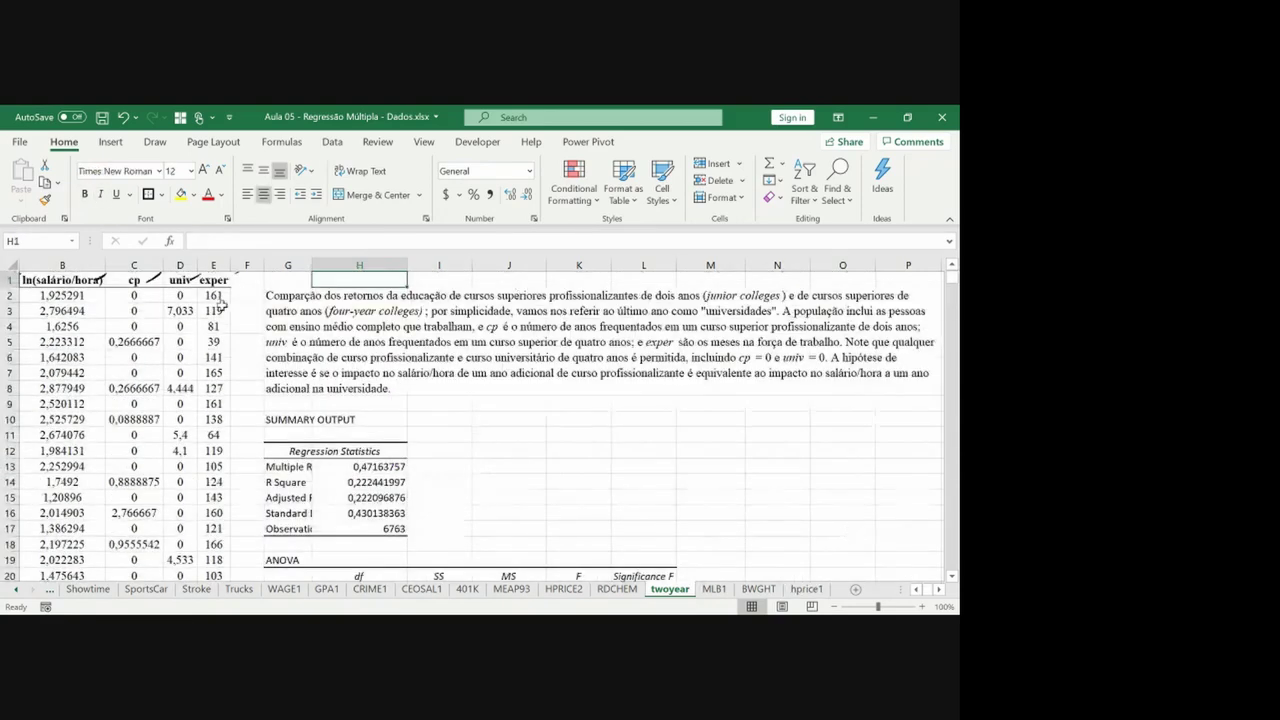
left_click(219, 262)
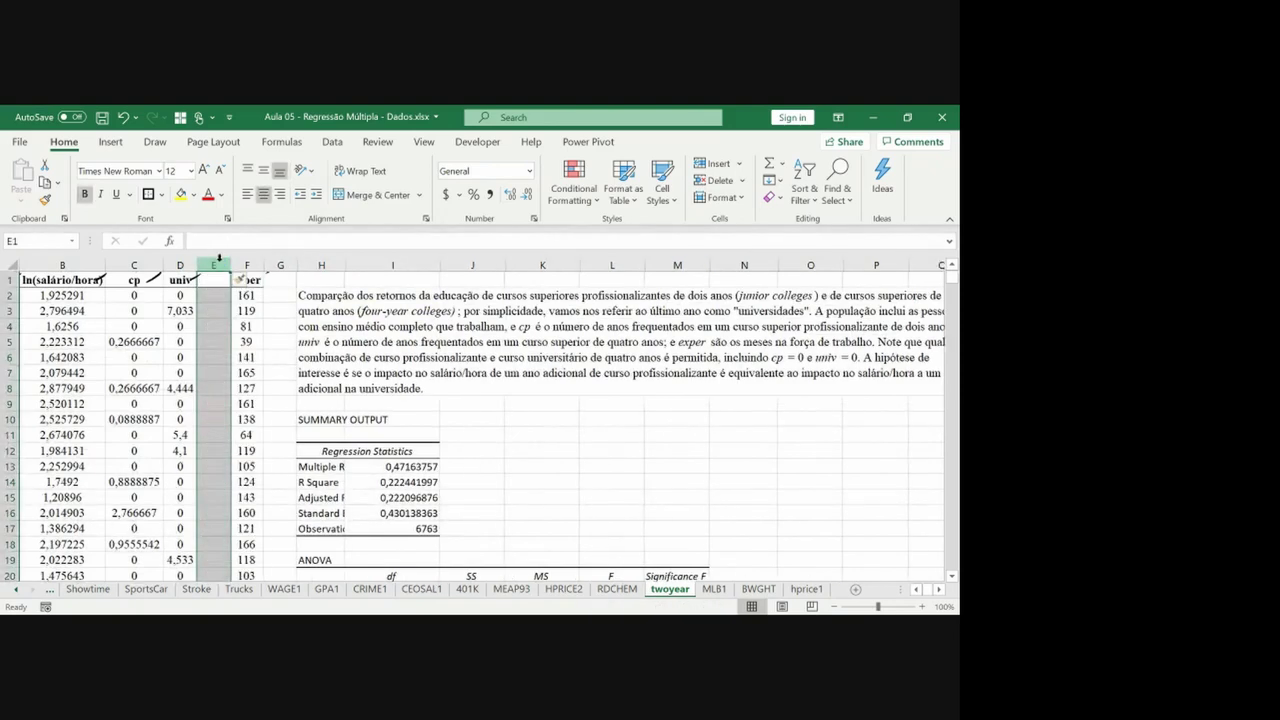
key("ctrl+shift+plus")
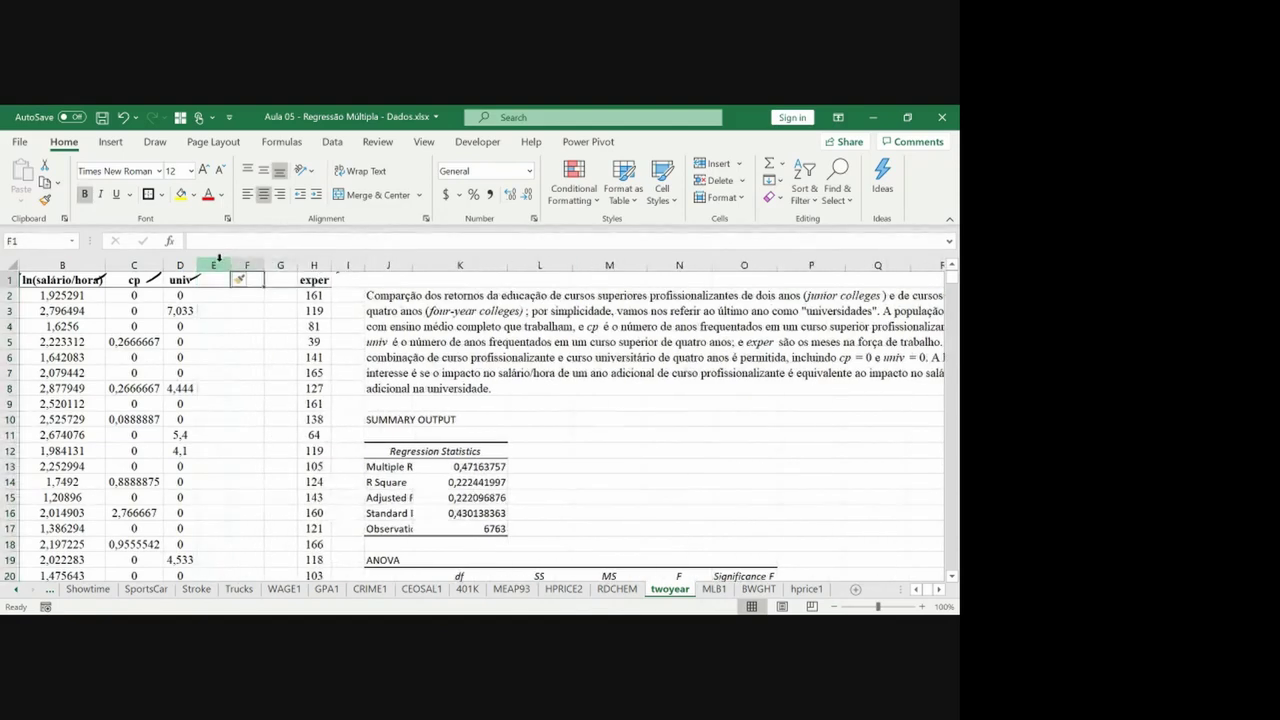
Head column F "cp" and link F2 to the original cp value with =C2.
key("Right")
type("cp")
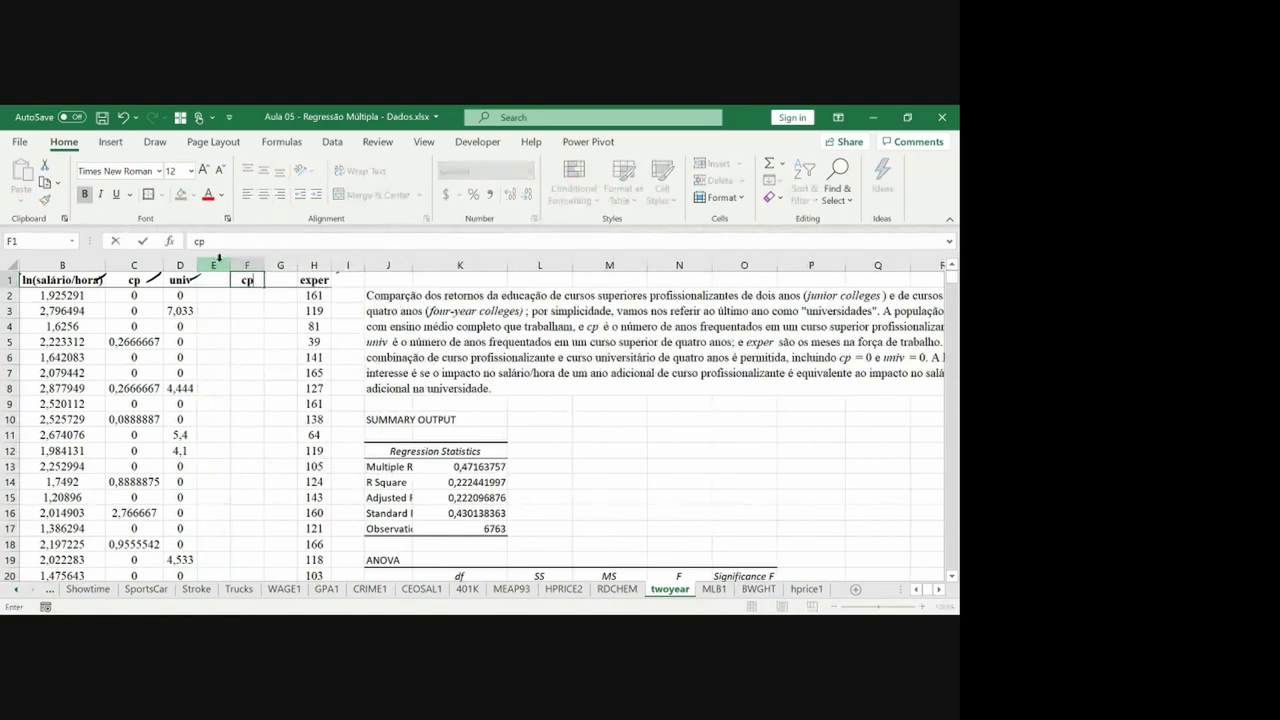
key("Return")
type("=")
key("Left")
key("Left")
key("Left")
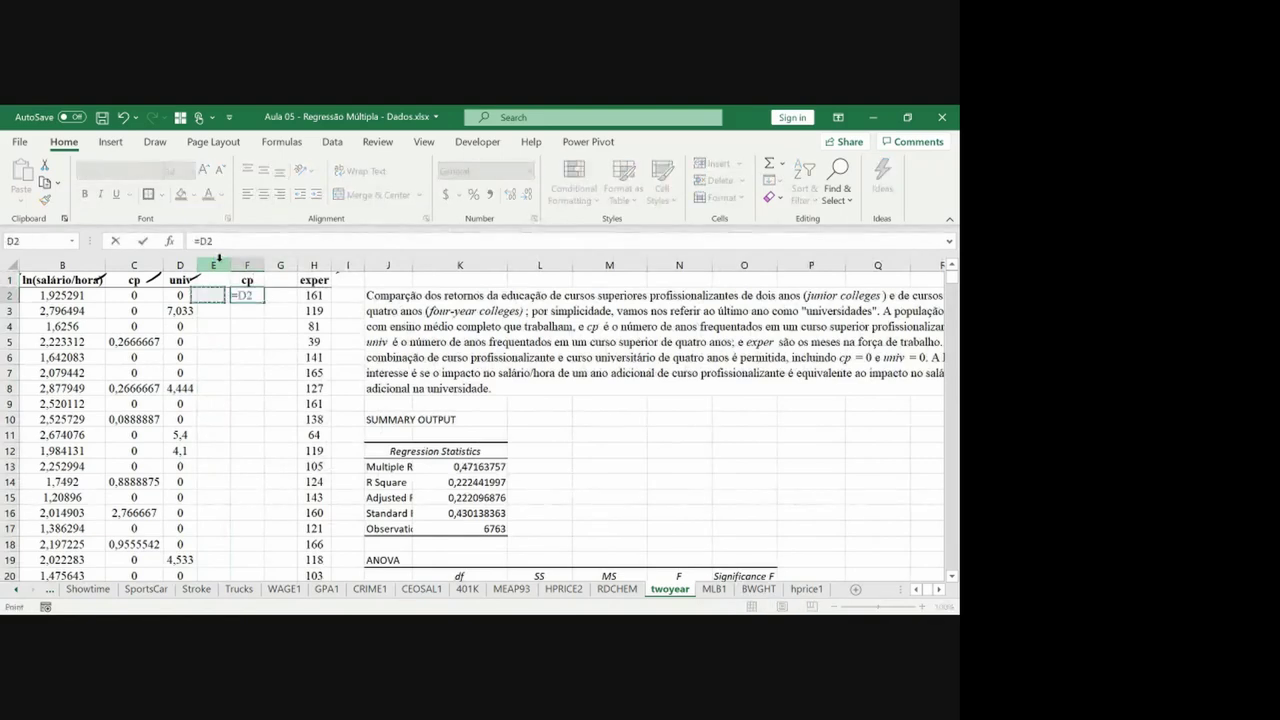
key("Return")
Copy the F2 formula down the new cp column to row 6764.
key("Up")
key("ctrl+c")
key("Left")
key("Left")
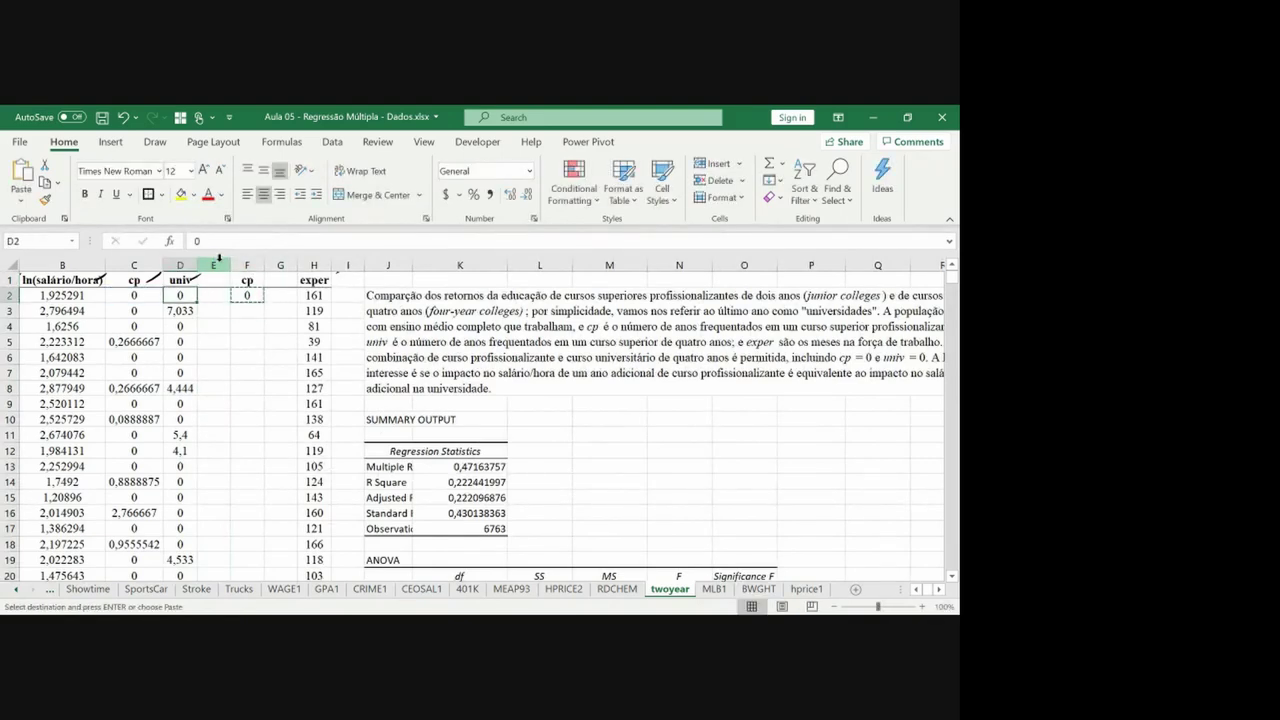
key("ctrl+Down")
key("Right")
key("Right")
key("ctrl+shift+Up")
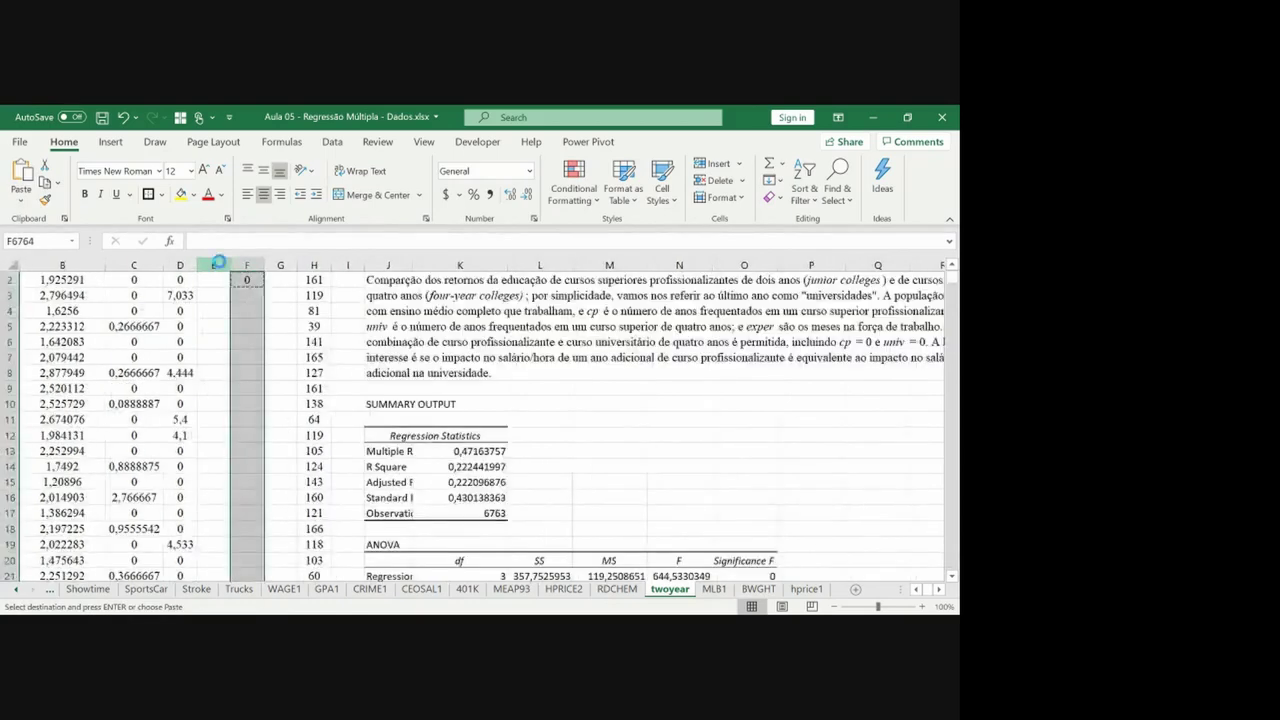
key("ctrl+v")
Head column G "cp + univ" and fit the column width to the heading.
key("ctrl+Up")
key("Up")
key("Right")
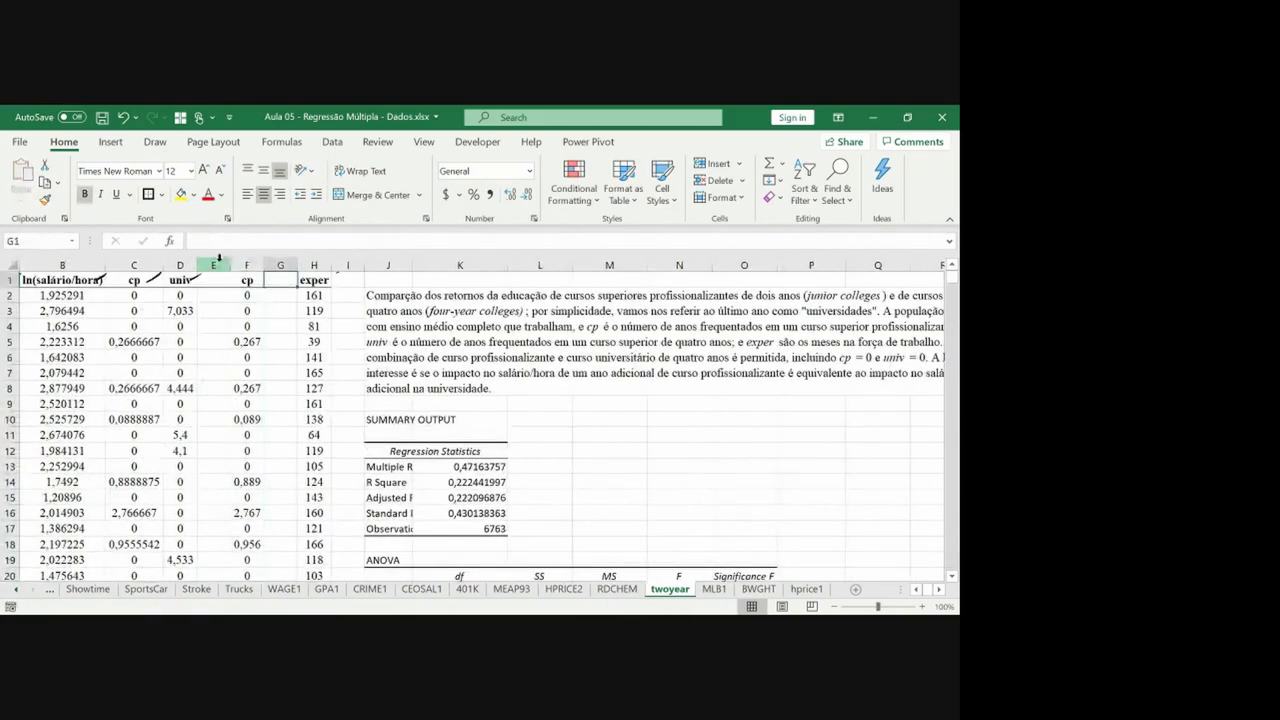
type("cp")
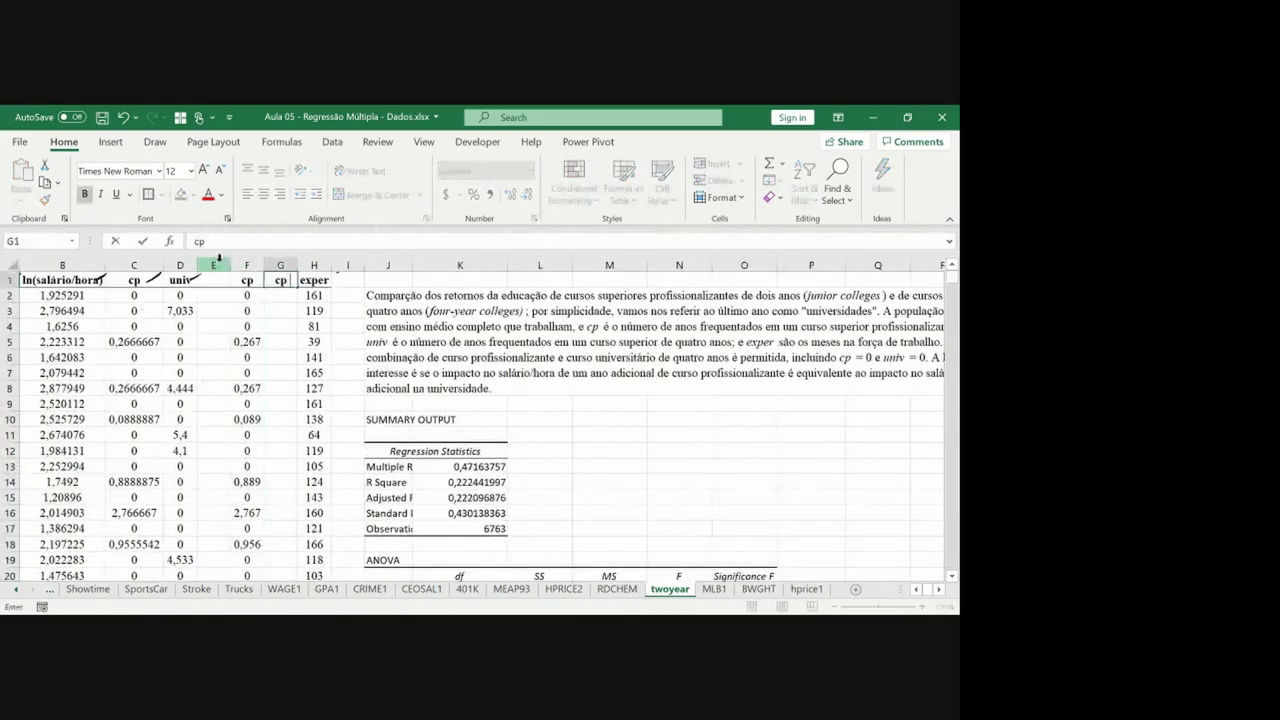
type(" + univ")
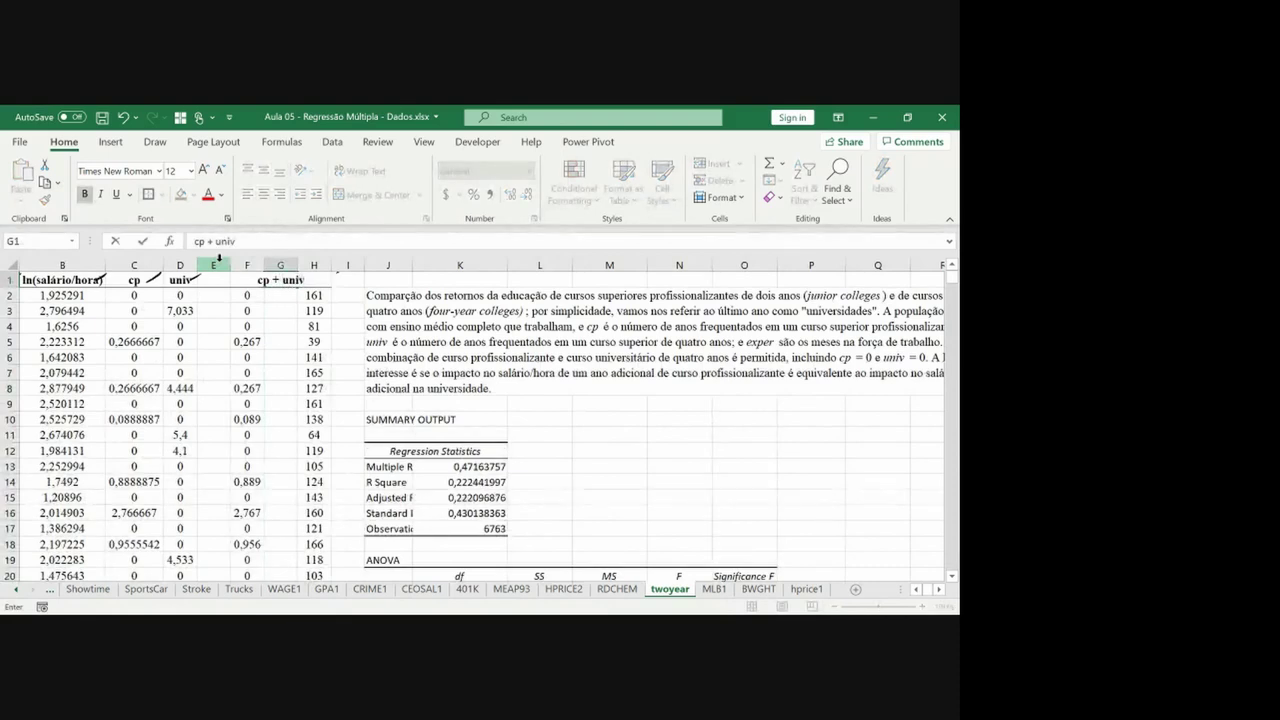
key("Return")
double_click(297, 265)
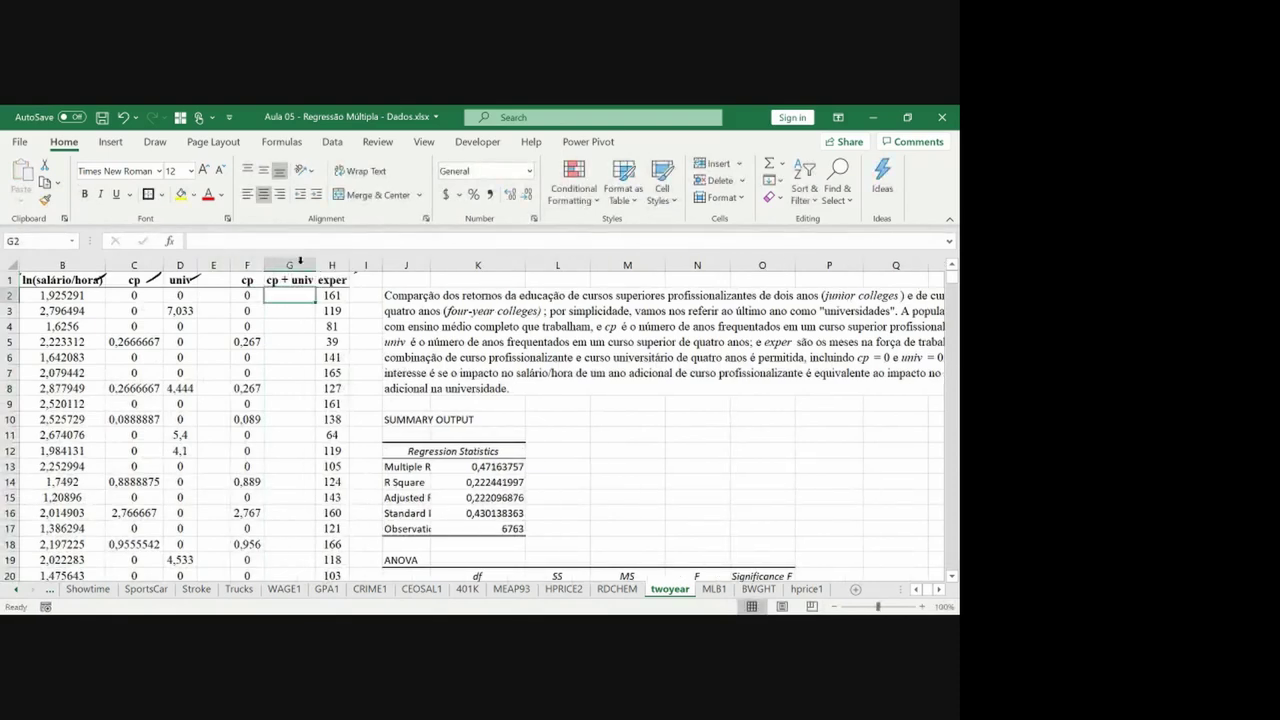
Enter =C2+D2 in G2 to sum the cp and univ values.
type("=")
key("Left")
key("Left")
key("Left")
key("Left")
type("+")
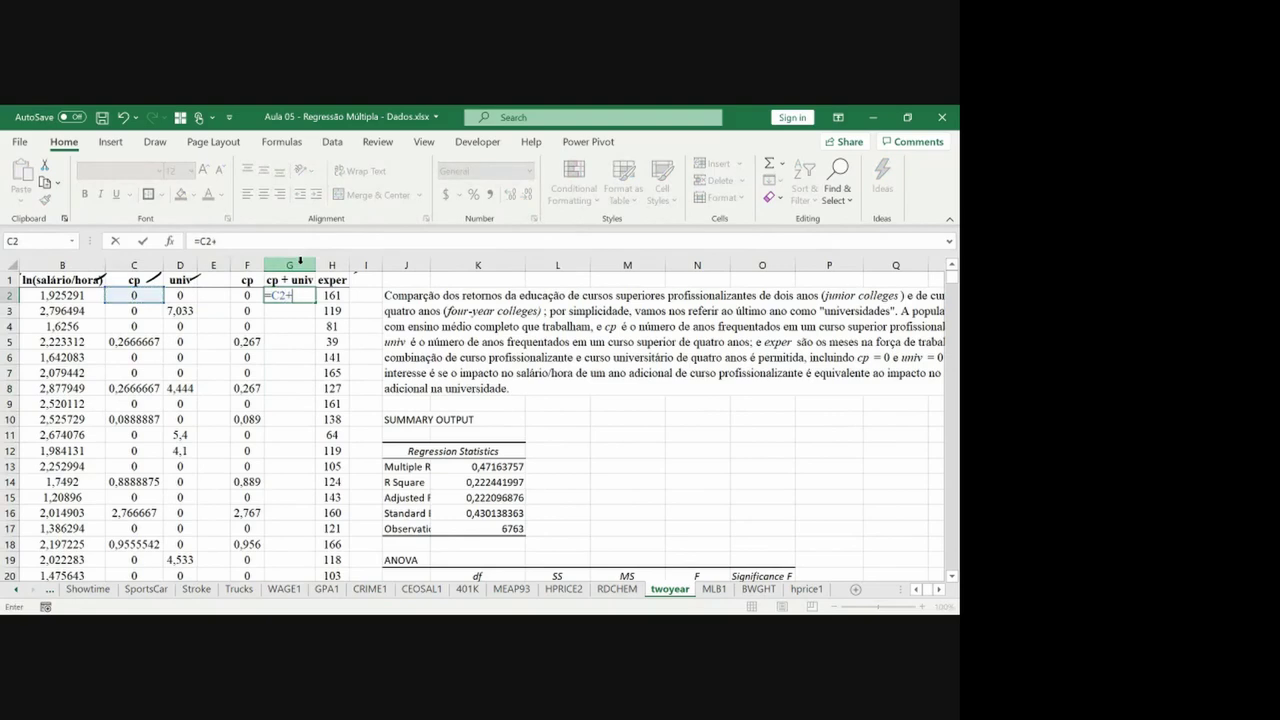
key("Left")
key("Left")
key("ctrl+Return")
Copy the G2 sum formula down the cp + univ column to row 6764.
key("ctrl+c")
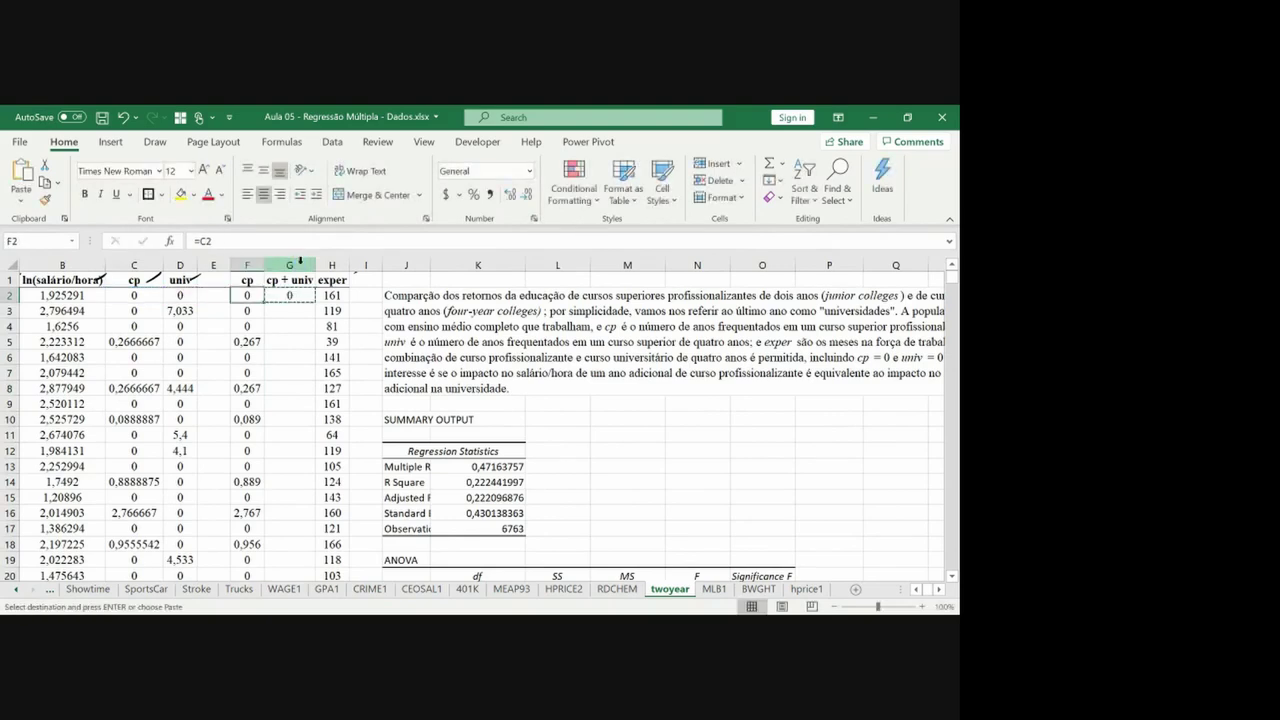
key("Left")
key("ctrl+Down")
key("Right")
key("ctrl+shift+Up")
key("ctrl+v")
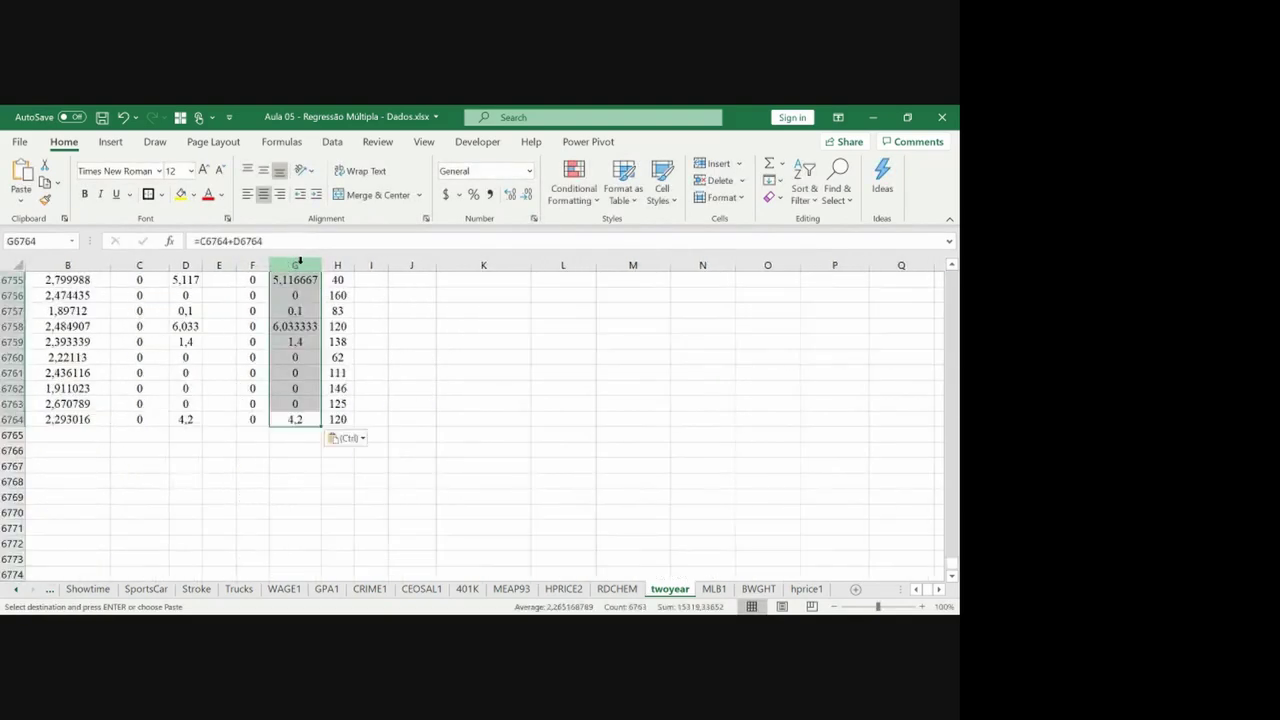
key("ctrl+Up")
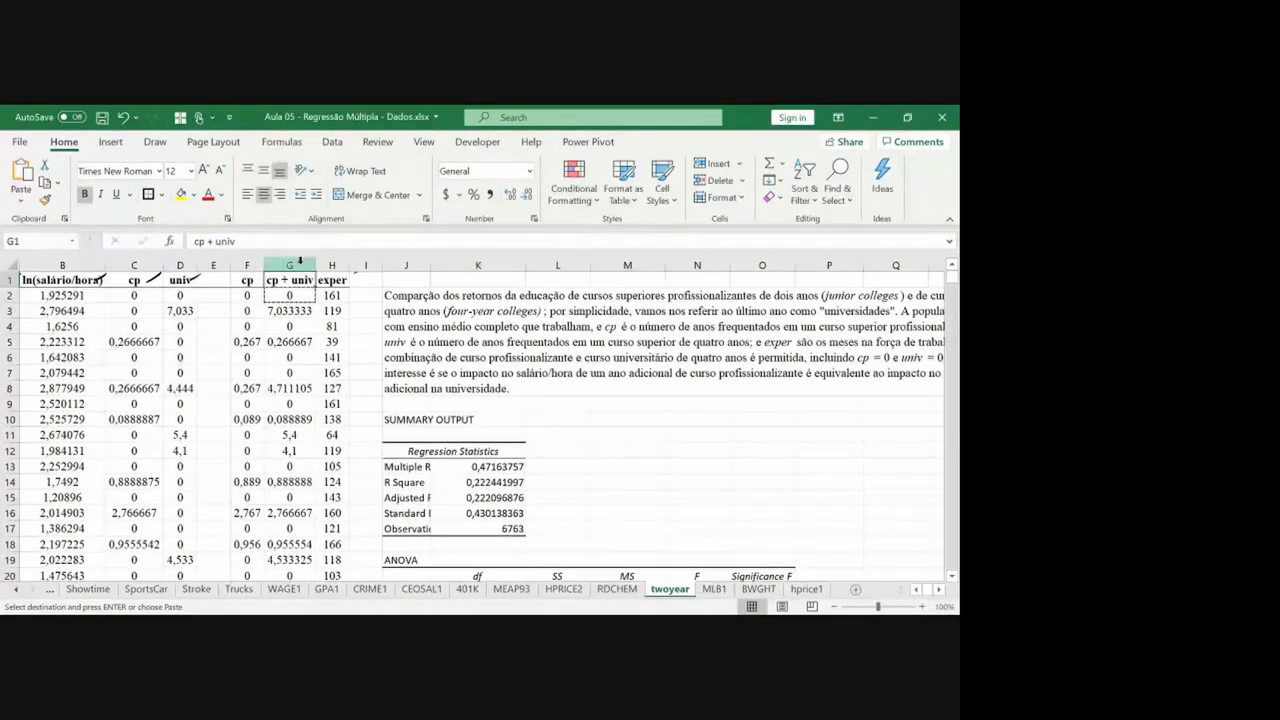
Insert two blank rows above the headings and handwrite θ1, B̂2 and B̂3 above cp, cp + univ and exper.
key("ctrl+Home")
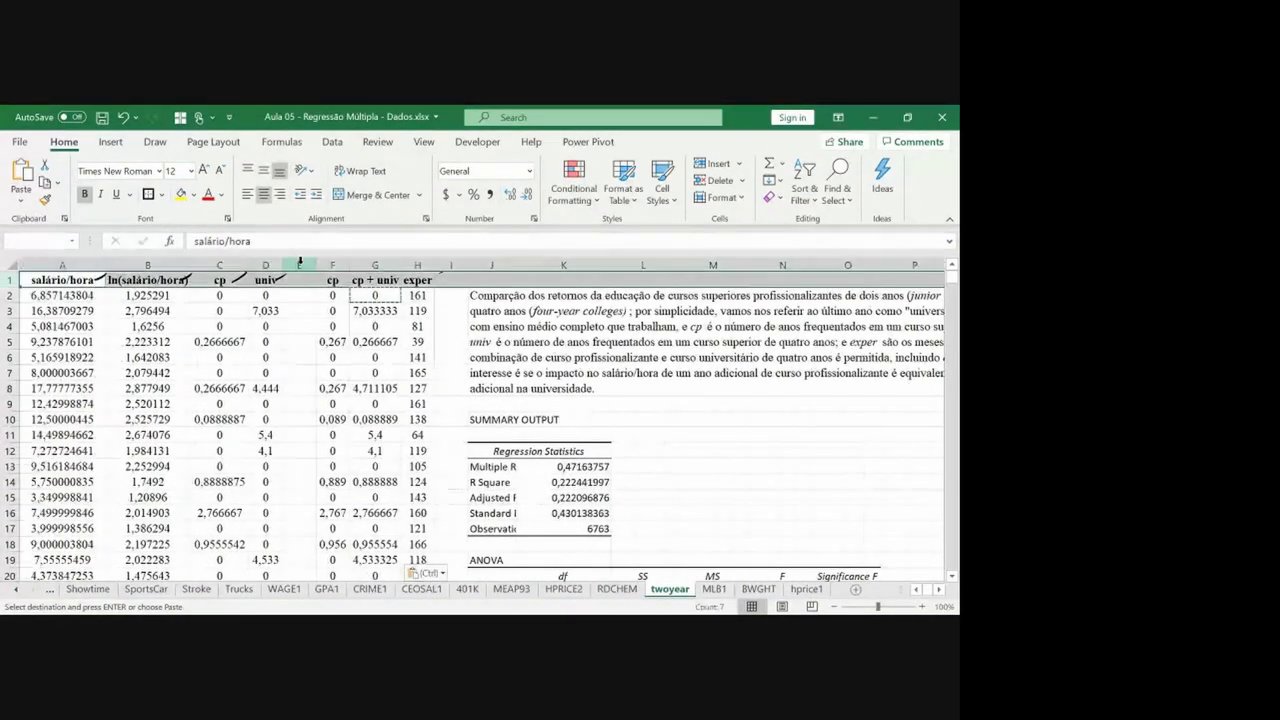
key("Escape")
left_click(299, 263)
key("ctrl+shift+plus")
key("ctrl+shift+plus")
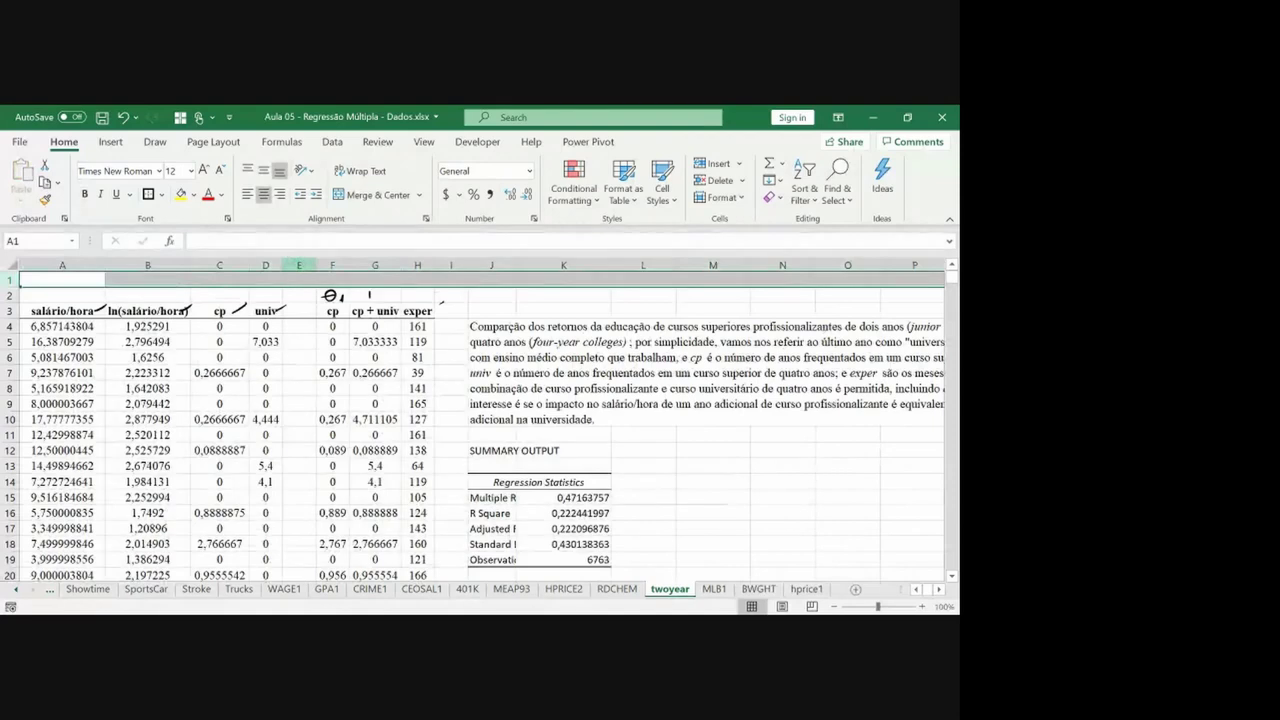
mouse_move(367, 283)
left_mouse_down()
mouse_move(372, 300)
mouse_move(436, 302)
left_mouse_up()
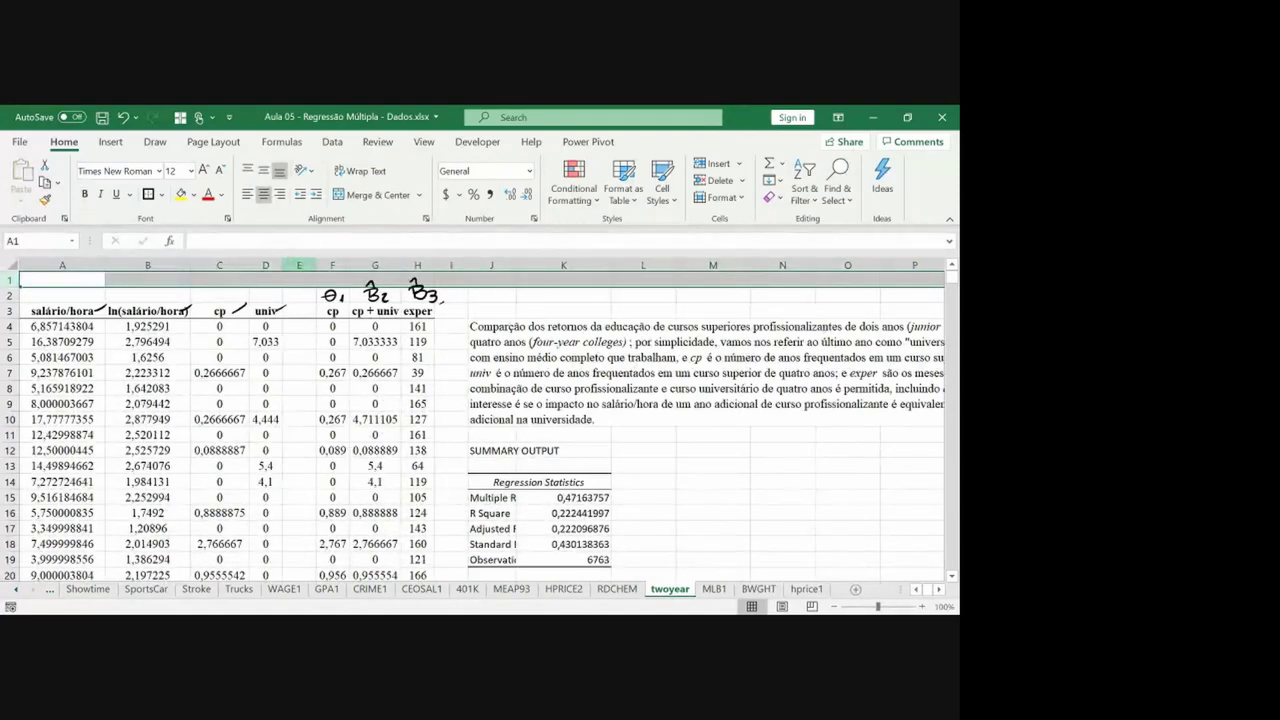
Start a Data Analysis regression and set its Y range to the ln(salário/hora) column, $B$3:$B$6766.
left_click(455, 328)
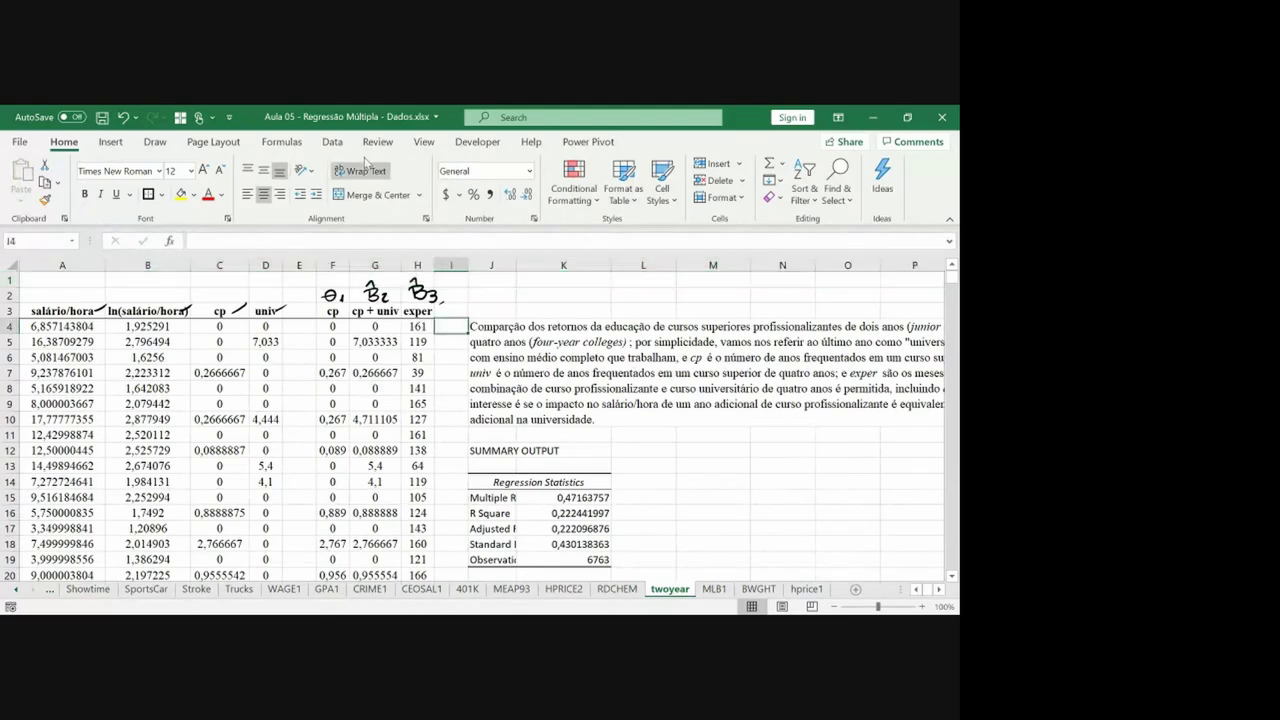
left_click(324, 143)
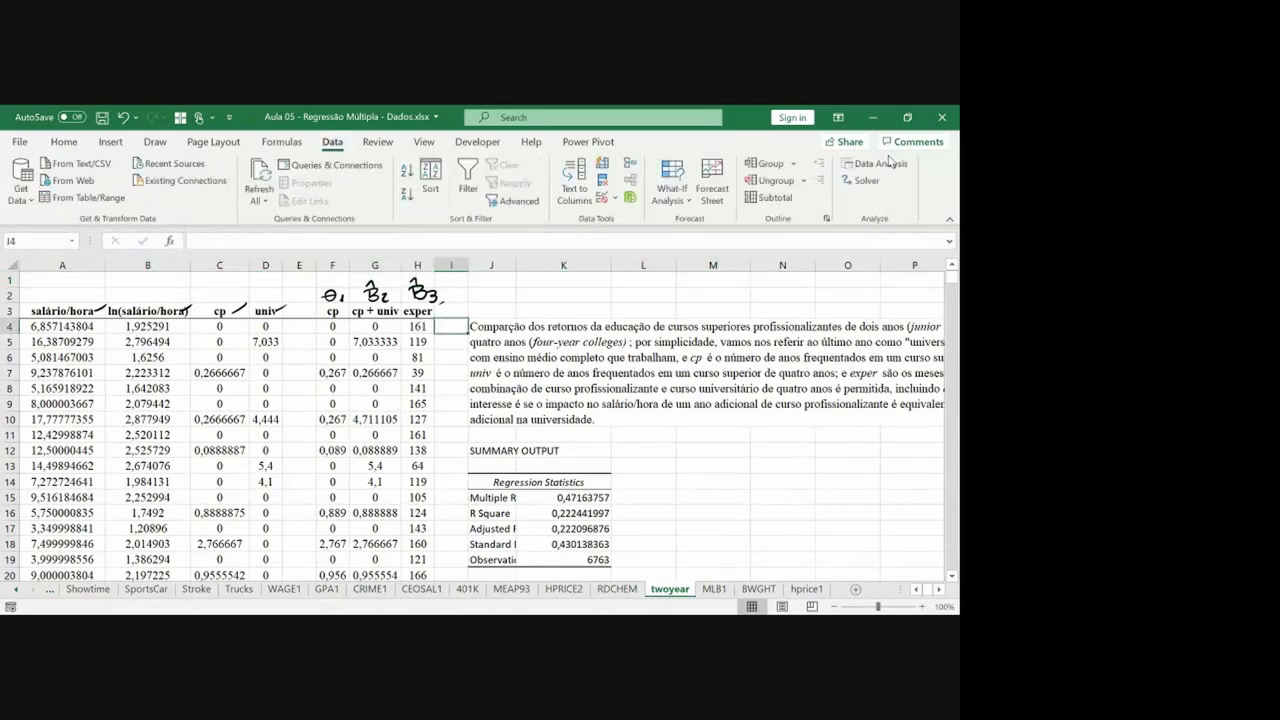
left_click(880, 164)
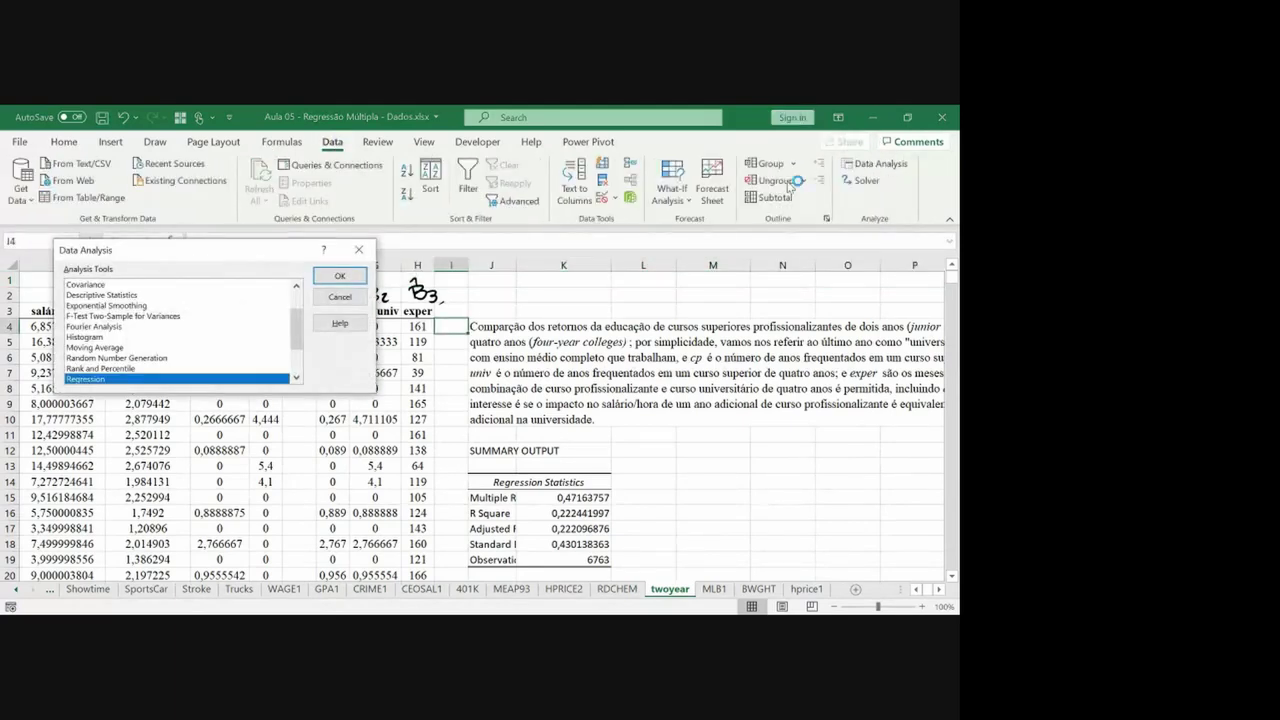
left_click(340, 276)
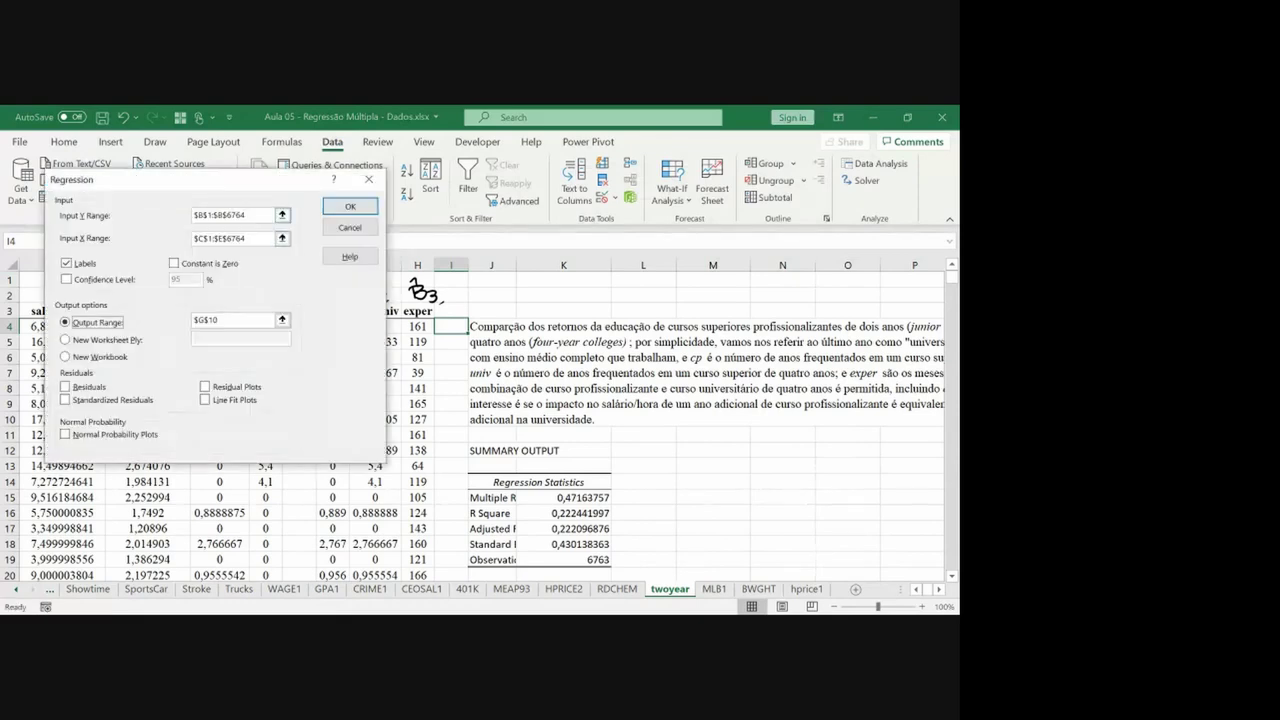
left_click(282, 238)
left_click(133, 312)
key("ctrl+shift+Down")
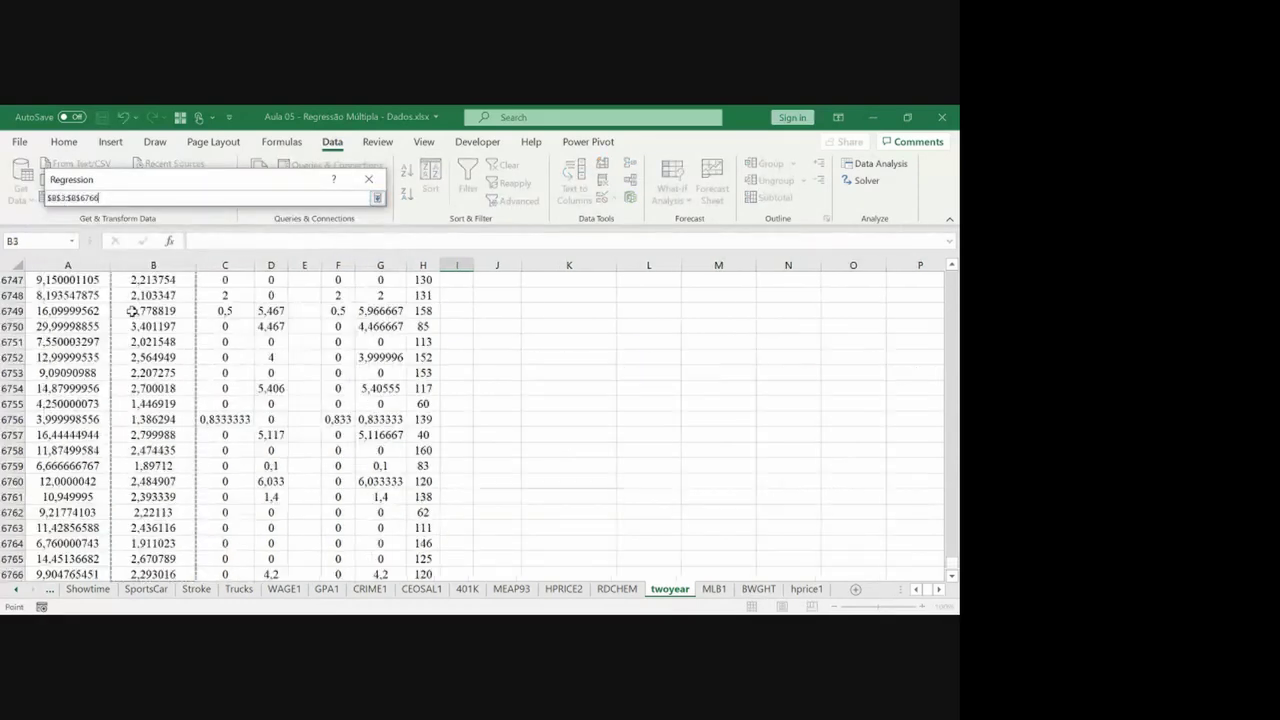
key("Return")
Set the regression's X range to the cp, cp + univ and exper columns, $F$3:$H$6766.
left_click(282, 238)
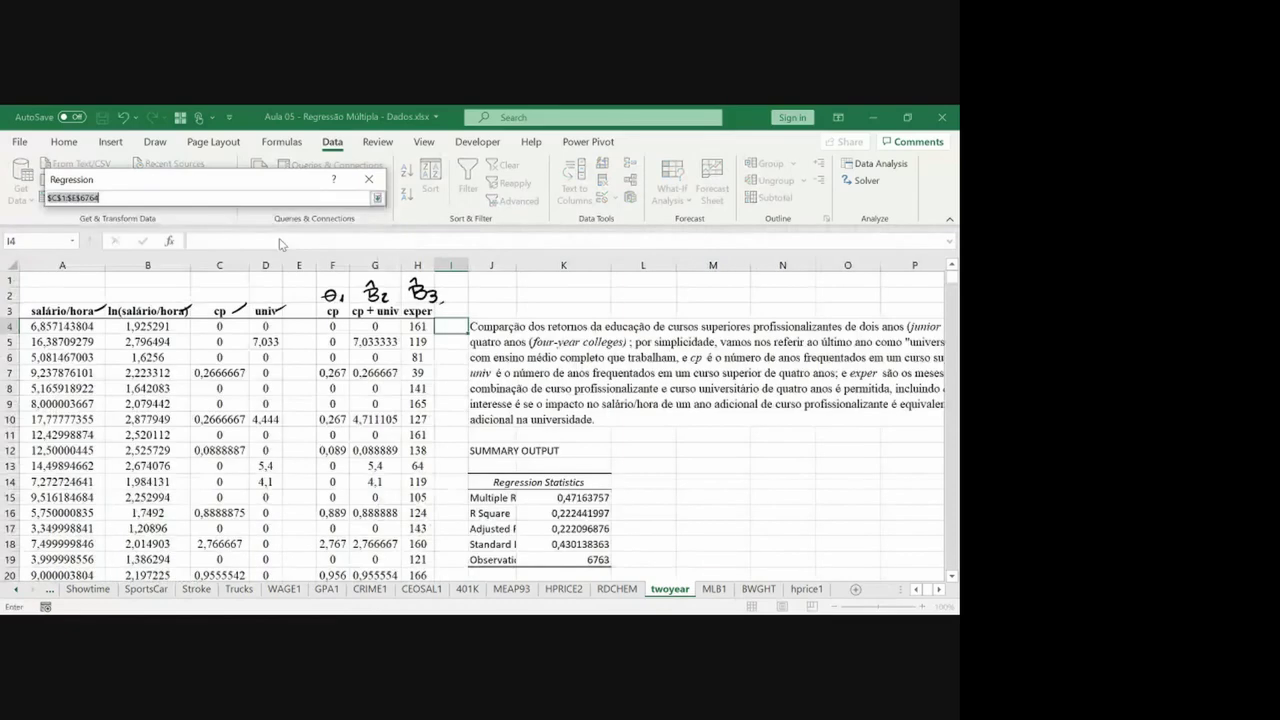
left_click(332, 311)
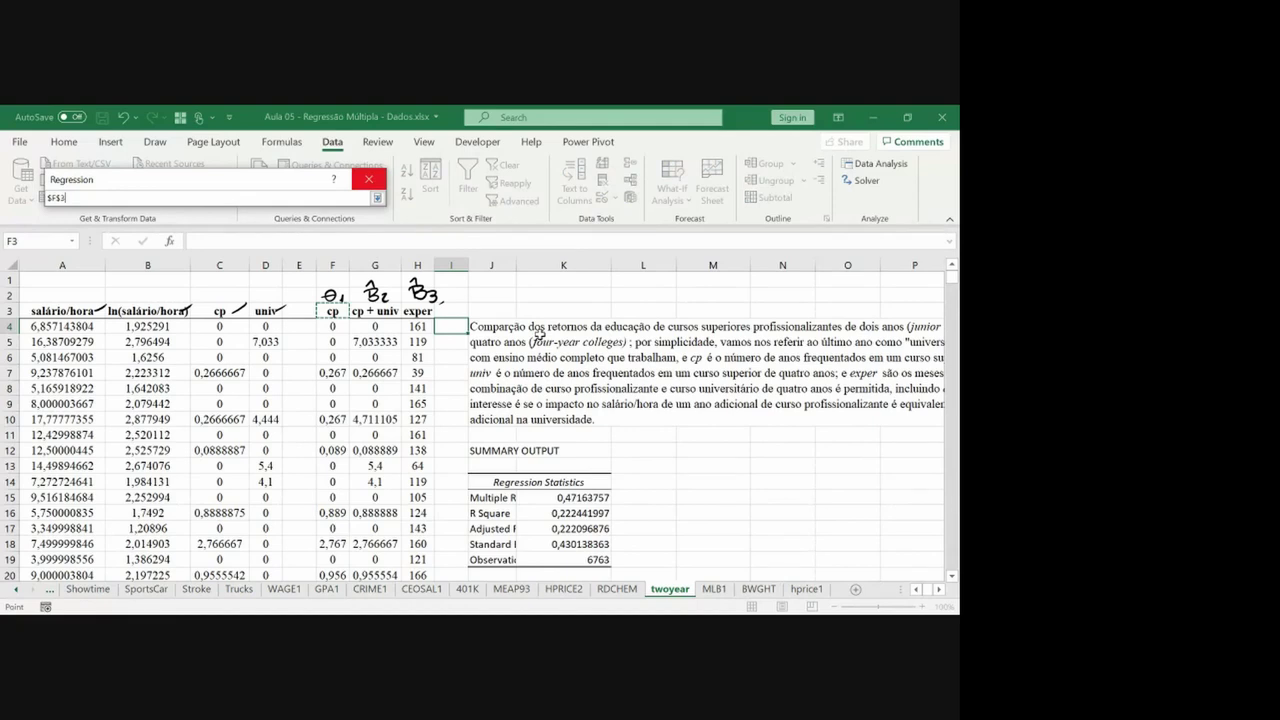
key("ctrl+shift+Right")
key("ctrl+shift+Down")
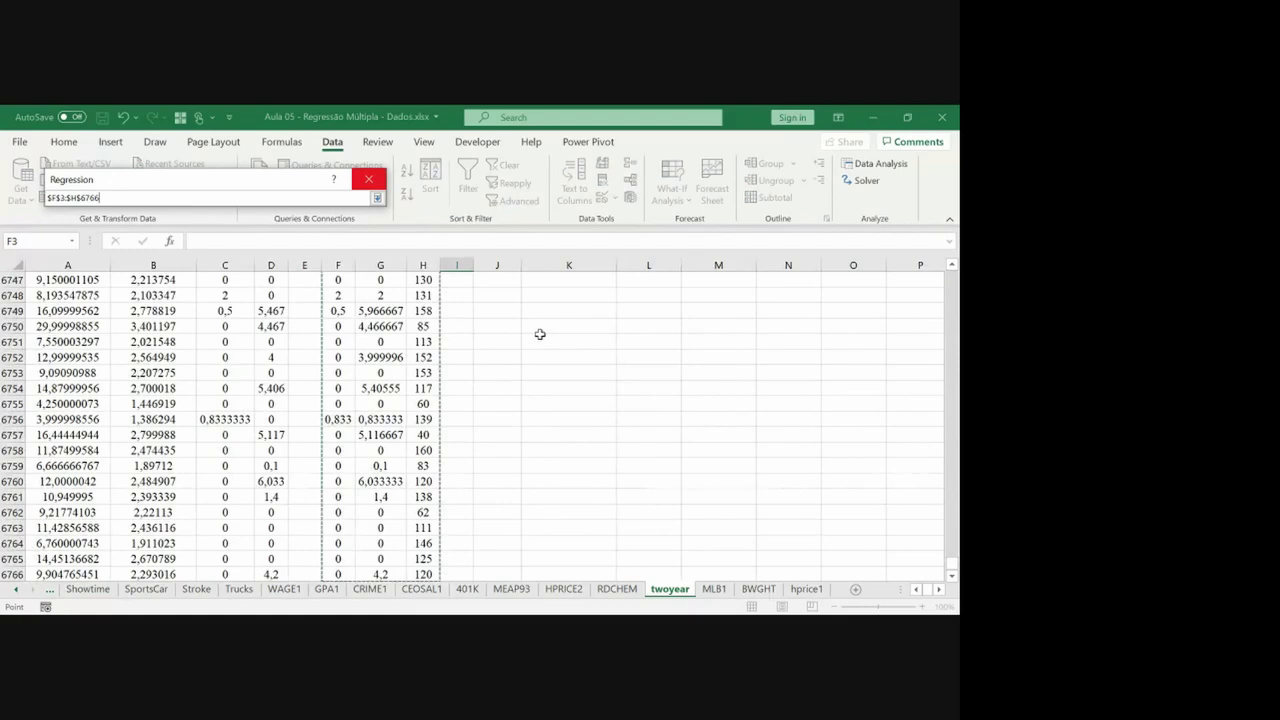
key("Return")
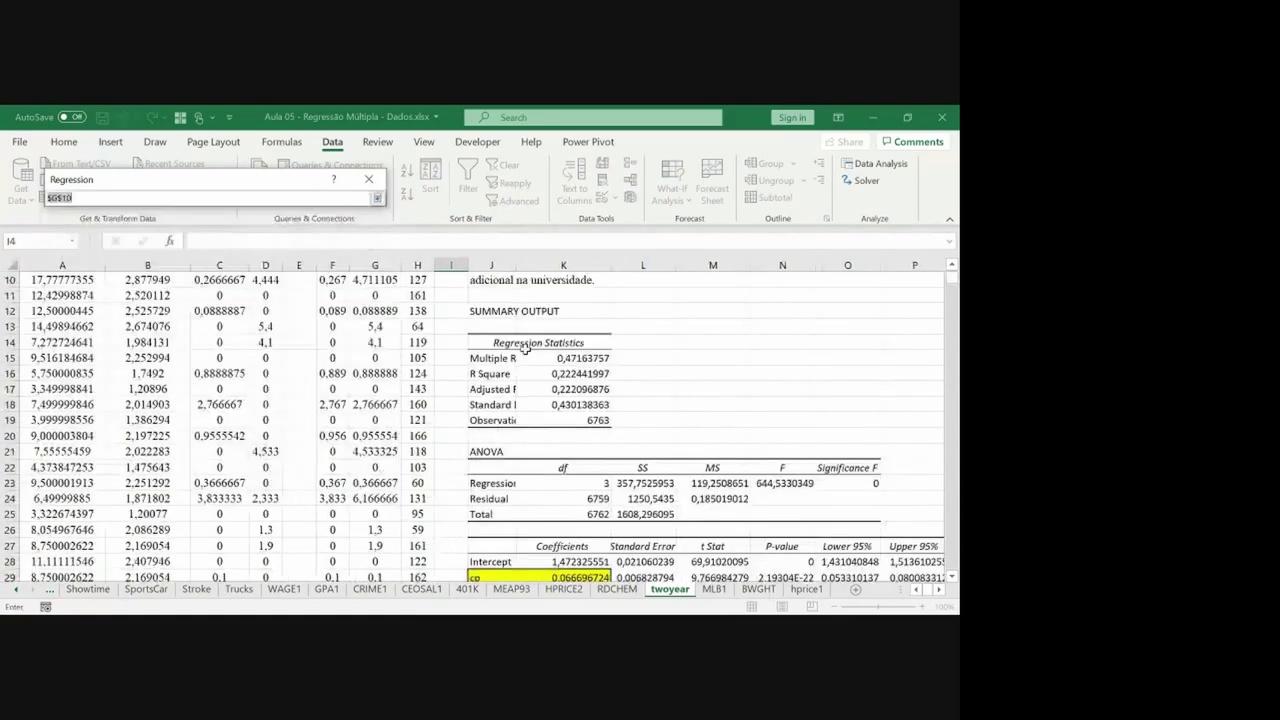
Set the regression's output range to $J$51, below the handwritten derivation, and run the regression.
left_click(546, 497)
key("Down")
key("Down")
key("Down")
key("Down")
key("Down")
key("Down")
key("Down")
key("Down")
key("Down")
key("Down")
key("Down")
key("Down")
key("Down")
key("Down")
key("Down")
key("Down")
key("Down")
key("Down")
key("Down")
key("Down")
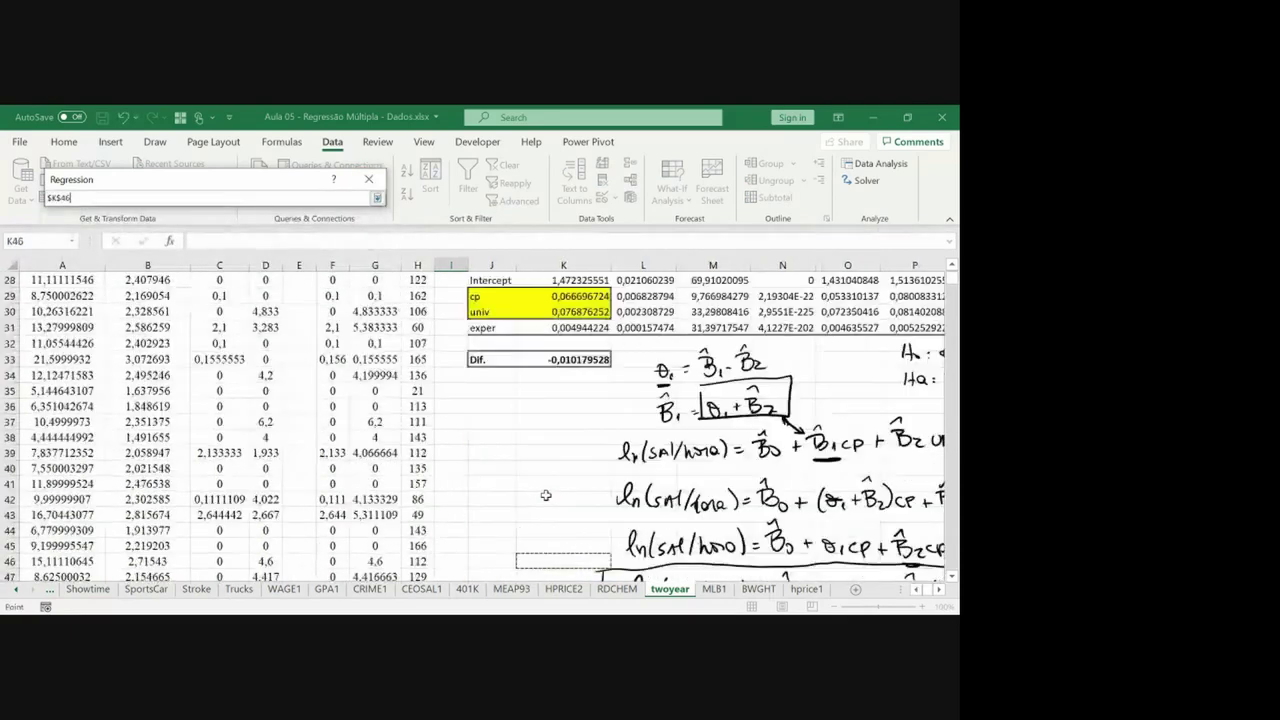
key("Down")
key("Down")
key("Down")
key("Down")
key("Down")
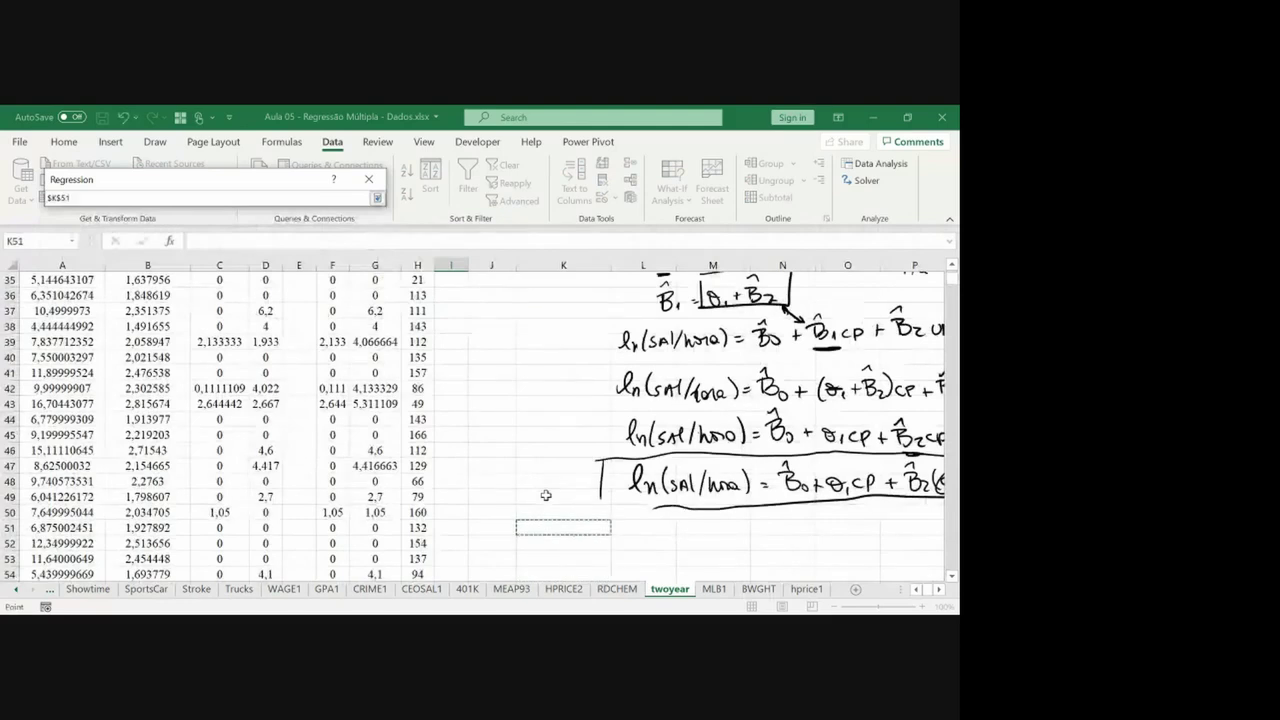
key("ctrl+Up")
key("Left")
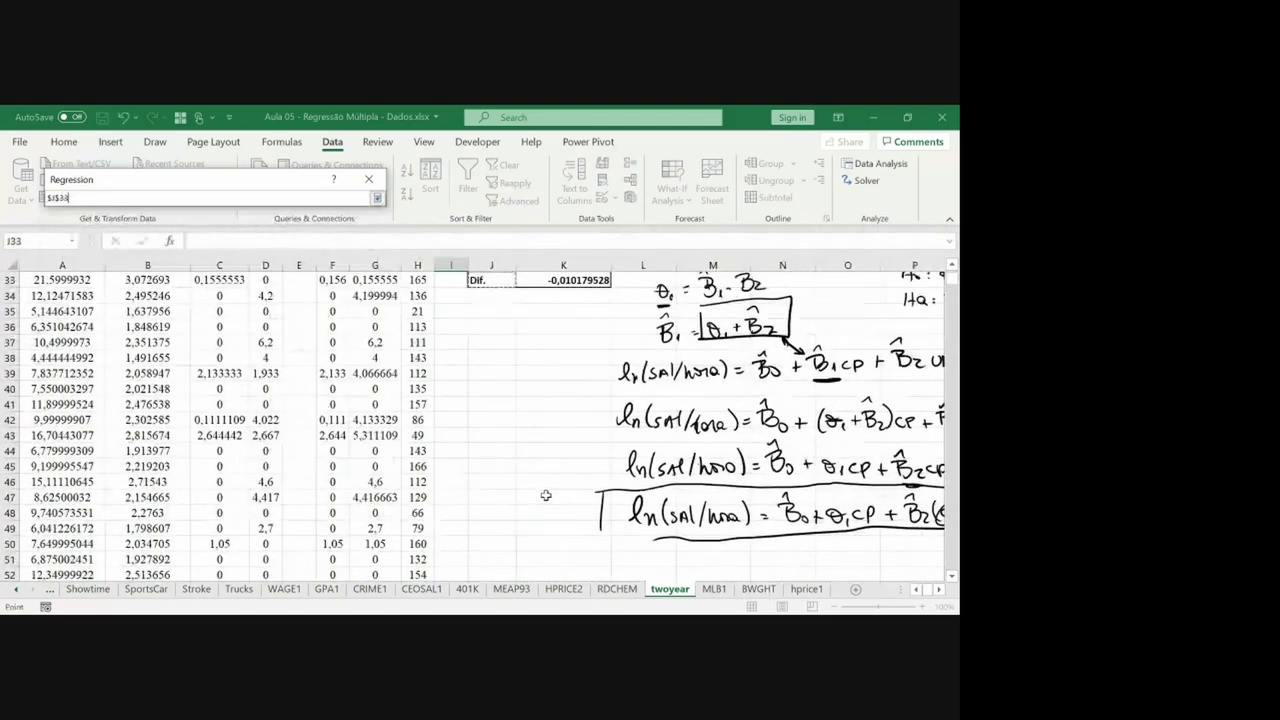
scroll(546, 495, "up", 1)
key("Down")
key("Down")
key("Down")
key("Down")
key("Down")
key("Down")
key("Down")
key("Down")
key("Down")
key("Down")
key("Down")
key("Down")
key("Down")
key("Down")
key("Down")
key("Down")
key("Down")
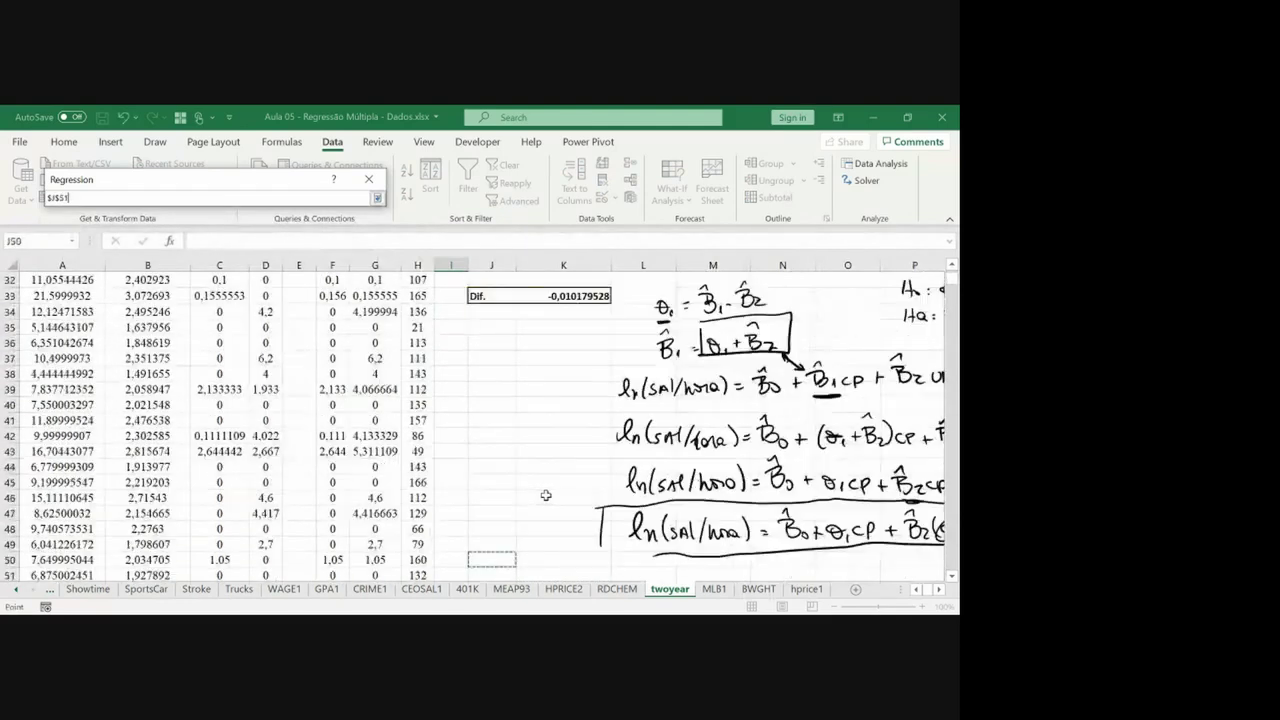
scroll(546, 495, "down", 1)
key("Down")
key("Return")
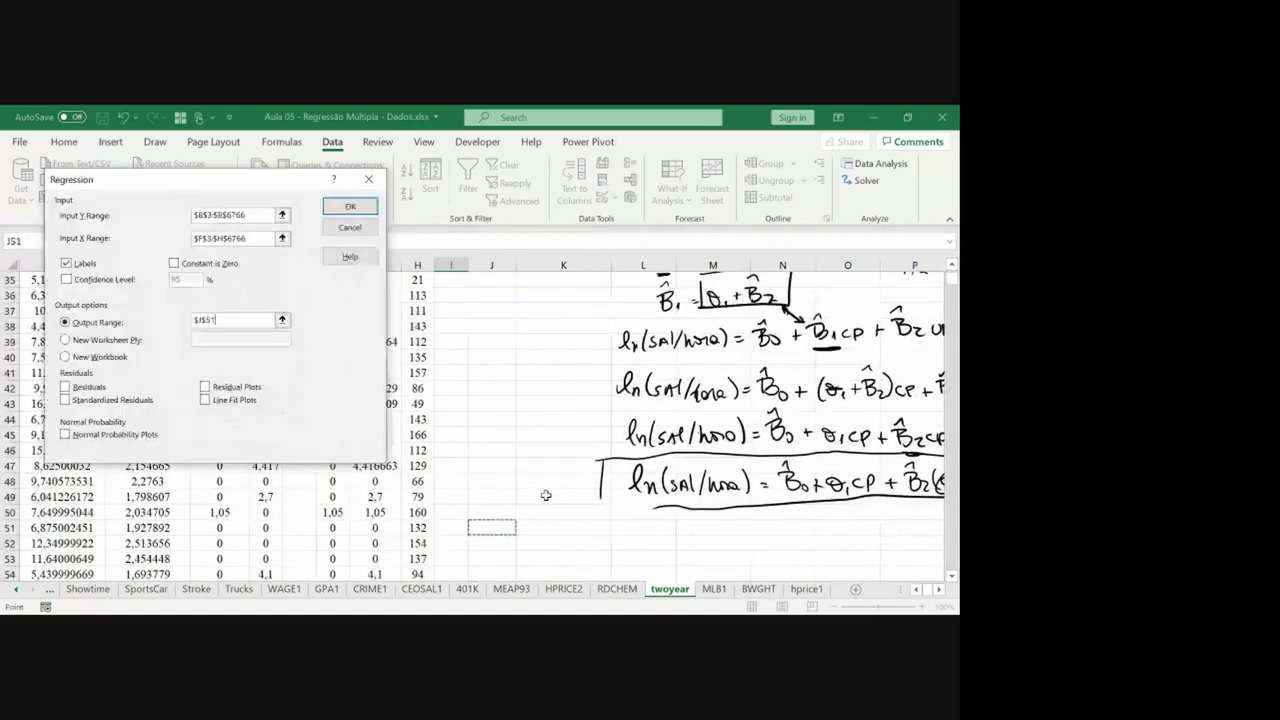
key("Return")
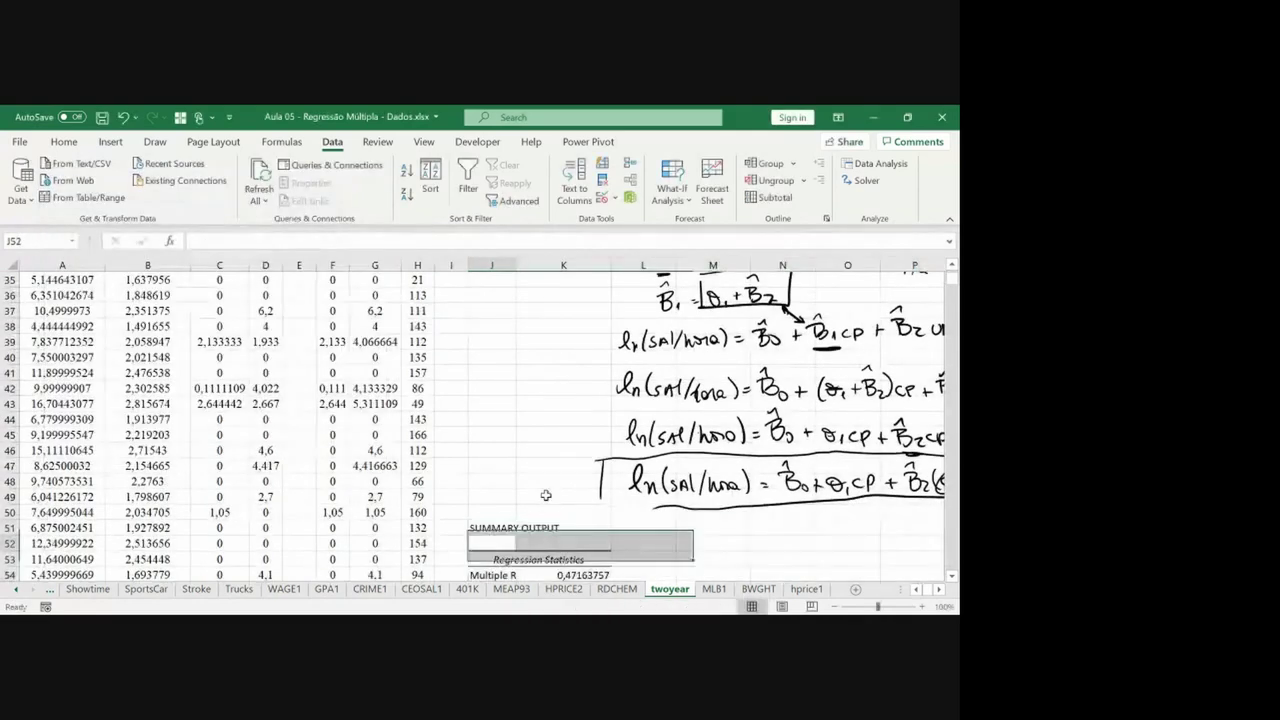
Handwrite B̂0, θ1, B̂2 and B̂3 beside the Intercept, cp, cp + univ and exper rows of the new coefficient table.
key("Down")
key("Down")
key("Down")
key("Down")
key("Down")
key("Down")
key("Down")
key("Down")
key("Down")
key("Down")
key("Down")
key("Down")
key("Down")
key("Down")
key("Down")
key("Down")
key("Down")
key("Down")
key("Down")
key("Down")
key("Down")
key("Down")
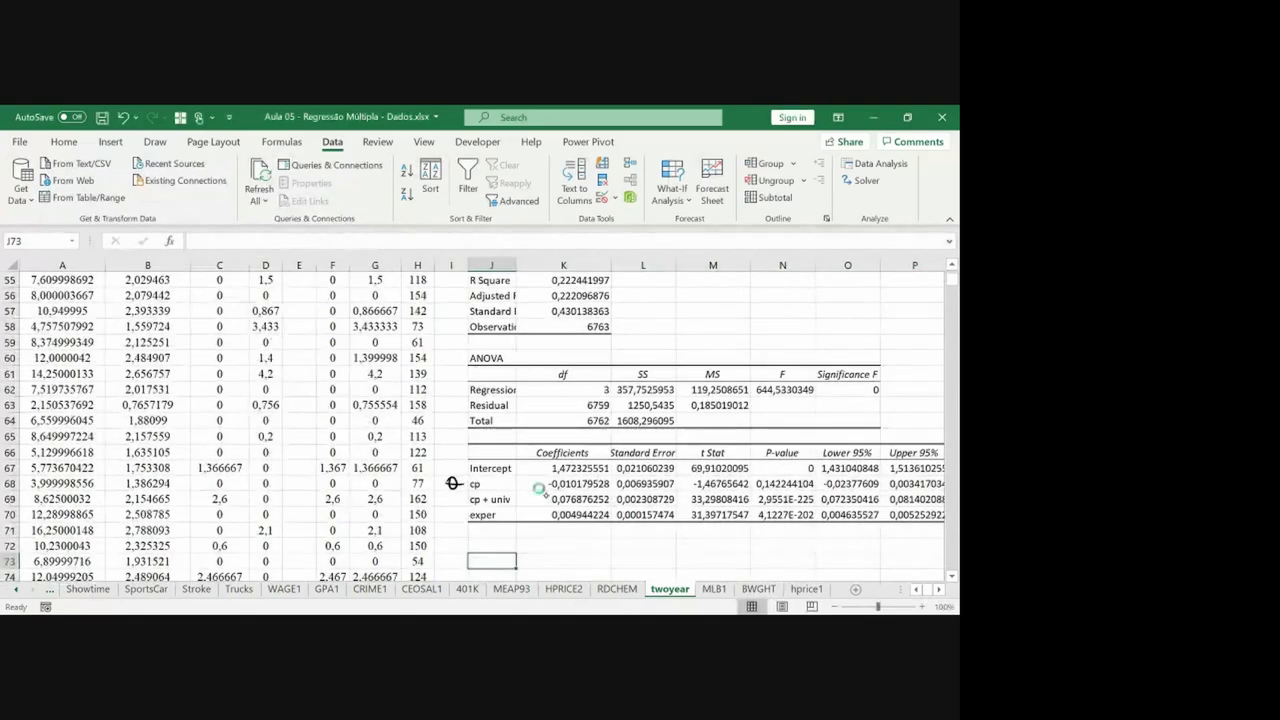
mouse_move(449, 497)
left_mouse_down()
mouse_move(463, 509)
mouse_move(456, 497)
mouse_move(450, 527)
left_mouse_up()
left_click_drag(454, 516, 458, 527)
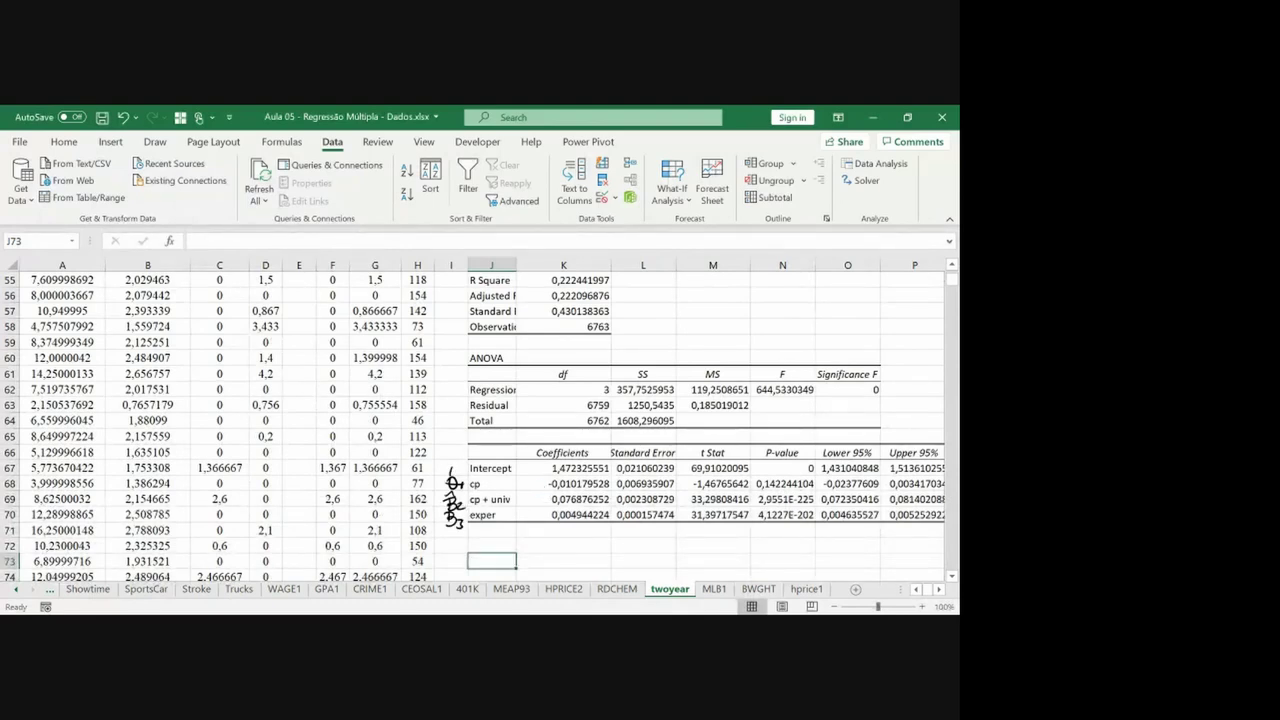
left_click_drag(446, 460, 462, 477)
Enter =J28 in J72, below the new output, to link to the original regression's Intercept label.
left_click(491, 545)
type("=")
key("Up")
key("Up")
key("Up")
key("Up")
key("Up")
key("Up")
key("Up")
key("Up")
key("Up")
key("Up")
key("Up")
key("Up")
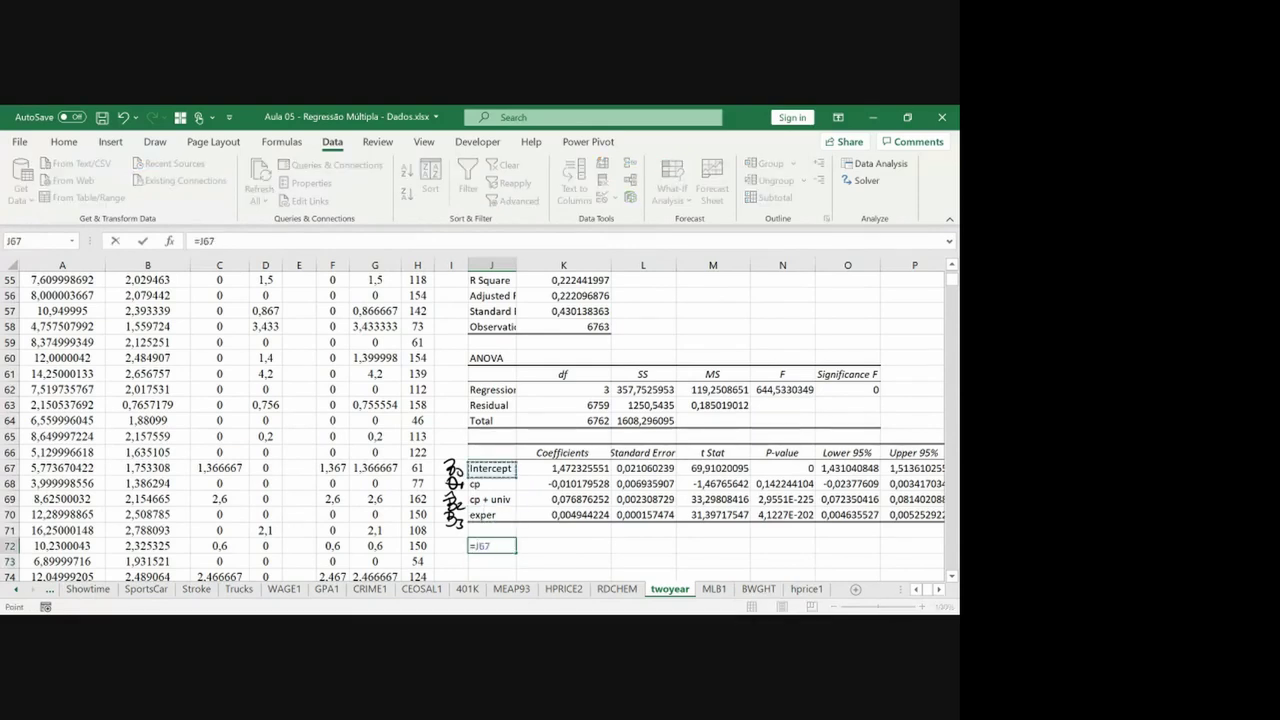
key("Up")
key("Up")
key("Up")
key("Up")
key("Up")
key("Up")
key("Up")
key("Up")
key("Up")
key("Up")
key("Up")
key("Up")
key("Up")
key("Up")
key("Up")
key("Up")
key("Up")
key("Up")
key("Up")
key("Up")
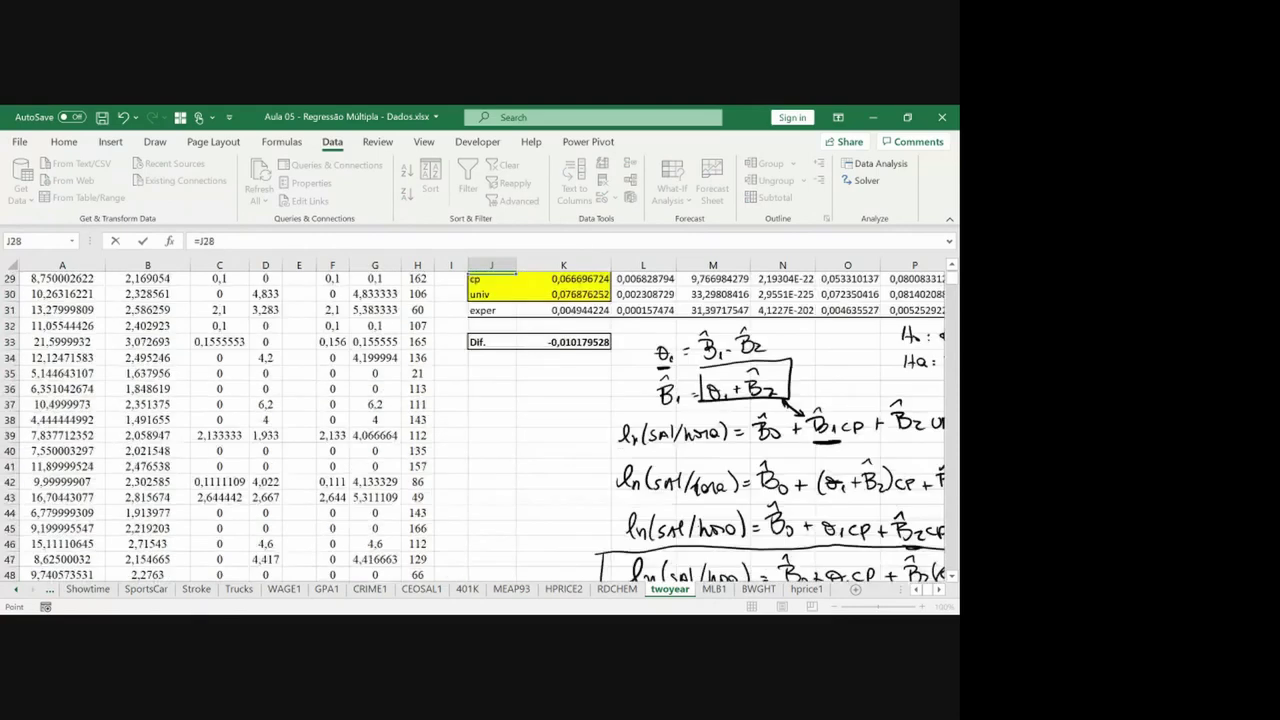
key("Down")
key("Down")
key("Down")
key("Return")
key("Up")
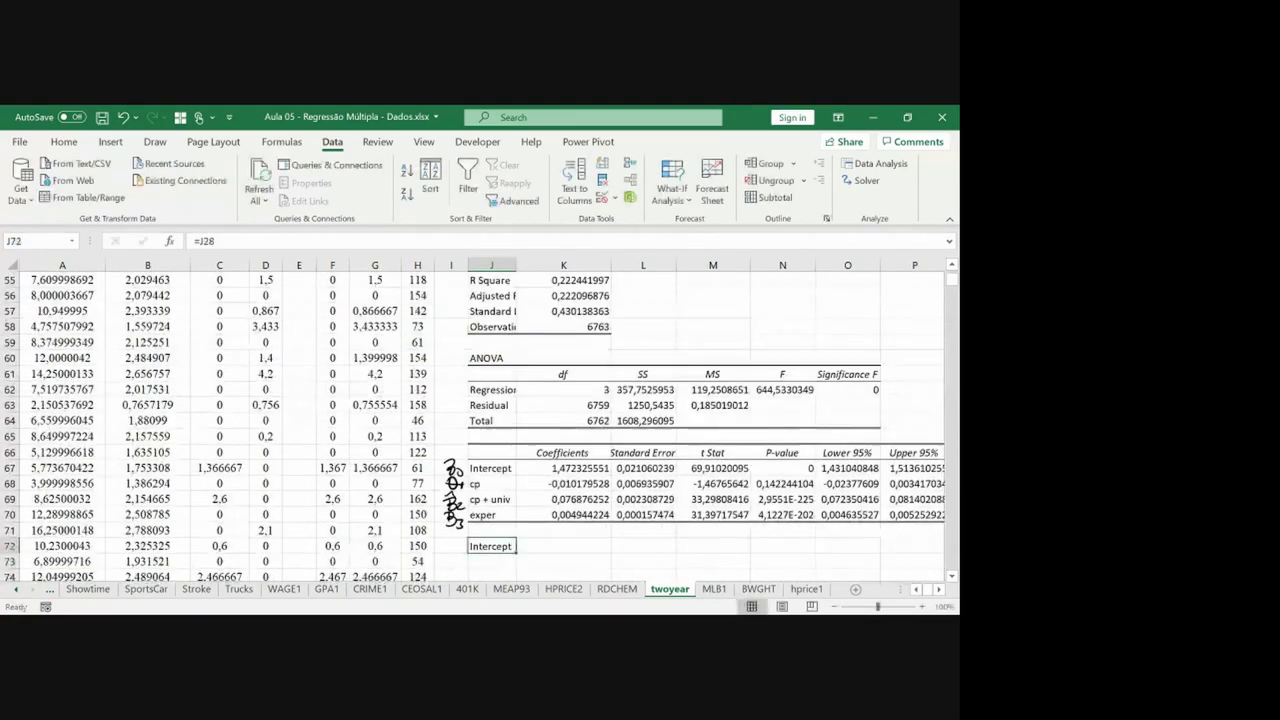
Copy the J72 link formula across J72:K75 to bring in the original model's labels and coefficients.
key("ctrl+c")
key("shift+Down")
key("shift+Down")
key("shift+Down")
key("shift+Right")
key("ctrl+v")
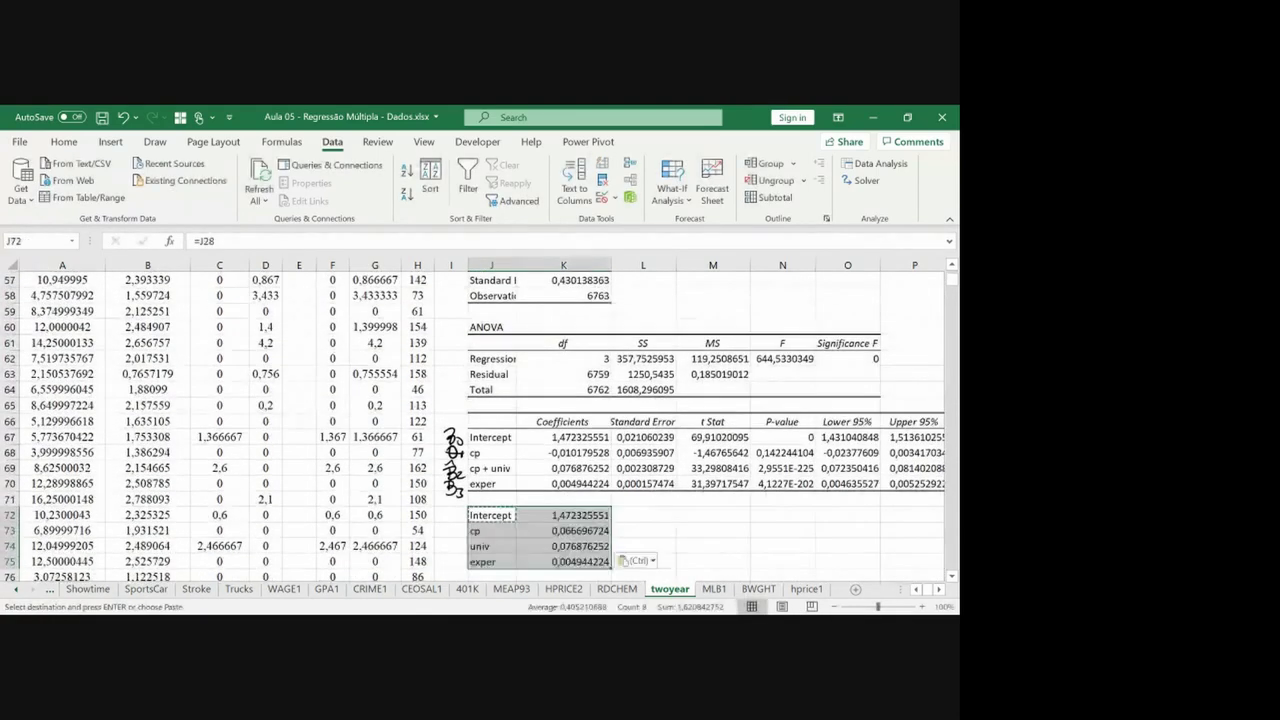
key("Down")
key("Escape")
key("Up")
key("Right")
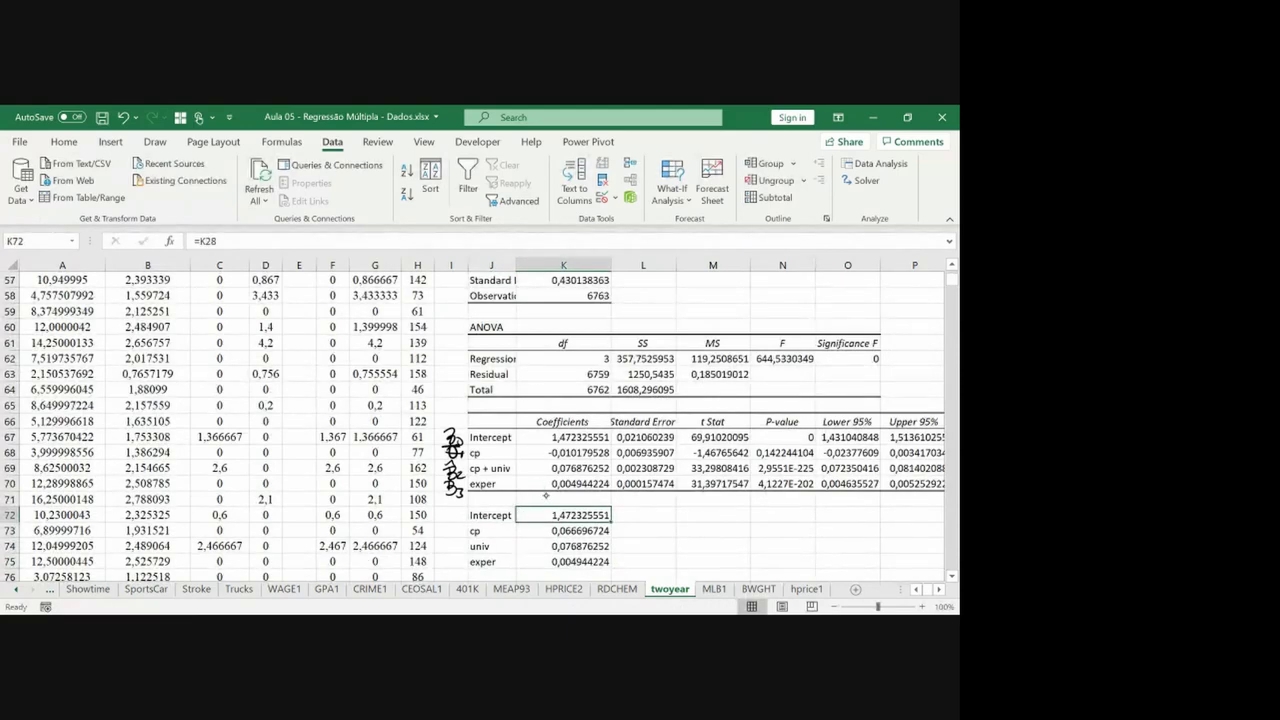
Handwrite B̂0 and B̂3 beside the linked Intercept and exper rows, dot the matching coefficients, and write θ1 = B̂1 − B̂2.
mouse_move(441, 510)
left_mouse_down()
mouse_move(460, 521)
mouse_move(448, 568)
mouse_move(462, 566)
left_mouse_up()
left_click(541, 484)
mouse_move(650, 516)
left_mouse_down()
mouse_move(656, 534)
mouse_move(684, 524)
left_mouse_up()
mouse_move(678, 529)
left_mouse_down()
mouse_move(706, 534)
mouse_move(706, 506)
left_mouse_up()
left_click_drag(708, 528, 736, 514)
left_click_drag(741, 525, 749, 533)
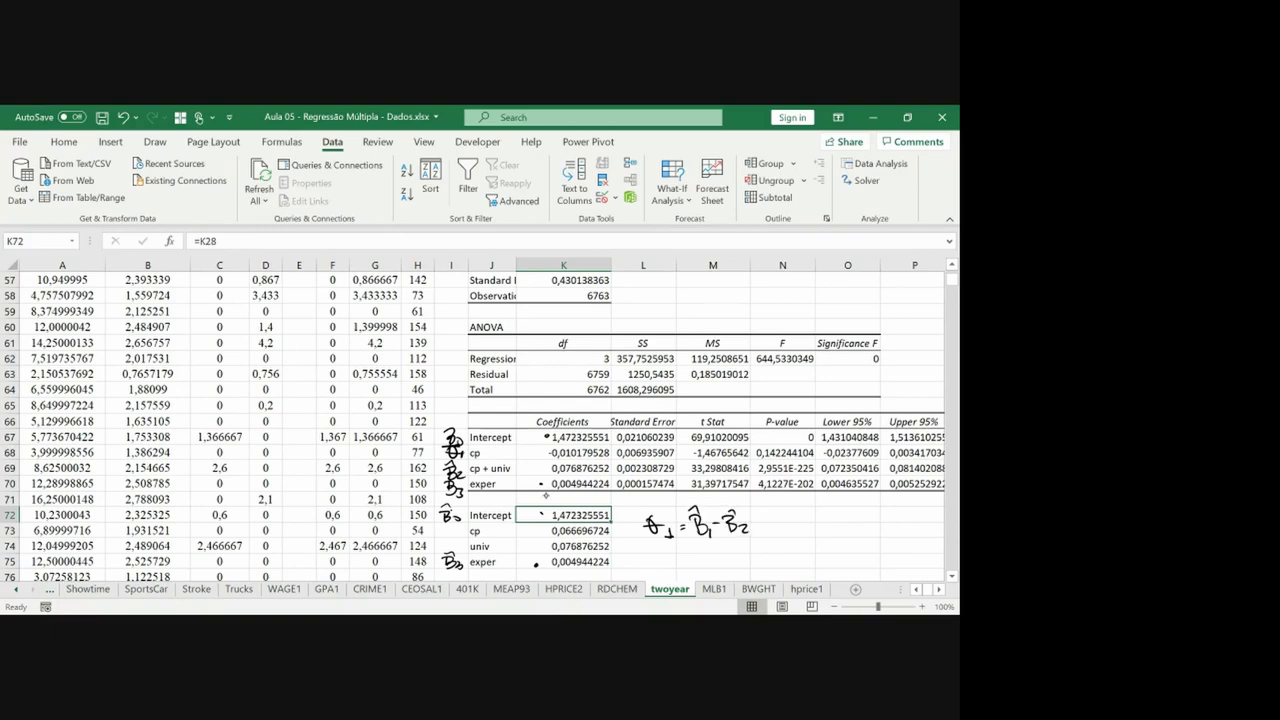
Highlight the cp label and coefficient in J68:K68 with yellow fill and an outside border.
left_click_drag(500, 451, 565, 452)
left_click(64, 141)
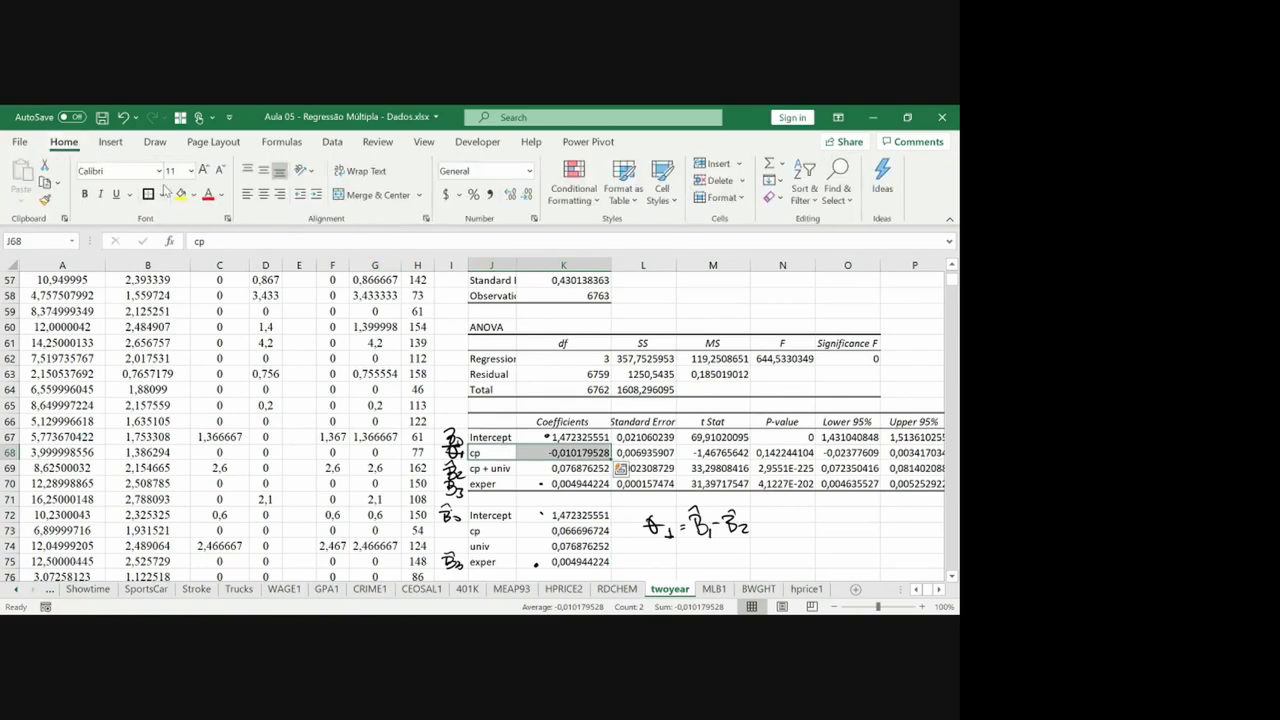
left_click(180, 194)
left_click(148, 194)
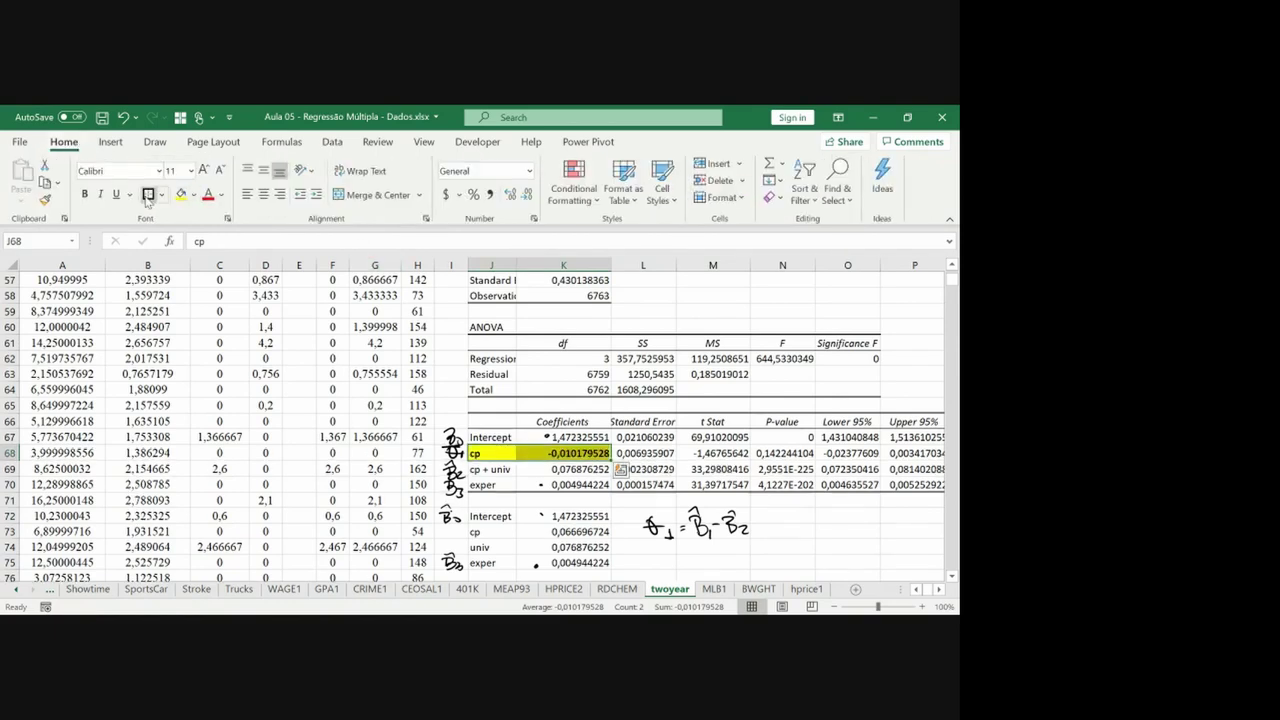
key("Right")
key("Right")
key("Right")
key("Right")
key("Down")
key("Down")
key("Down")
key("Down")
key("Down")
key("Down")
key("Down")
key("Down")
key("Down")
key("Down")
key("Down")
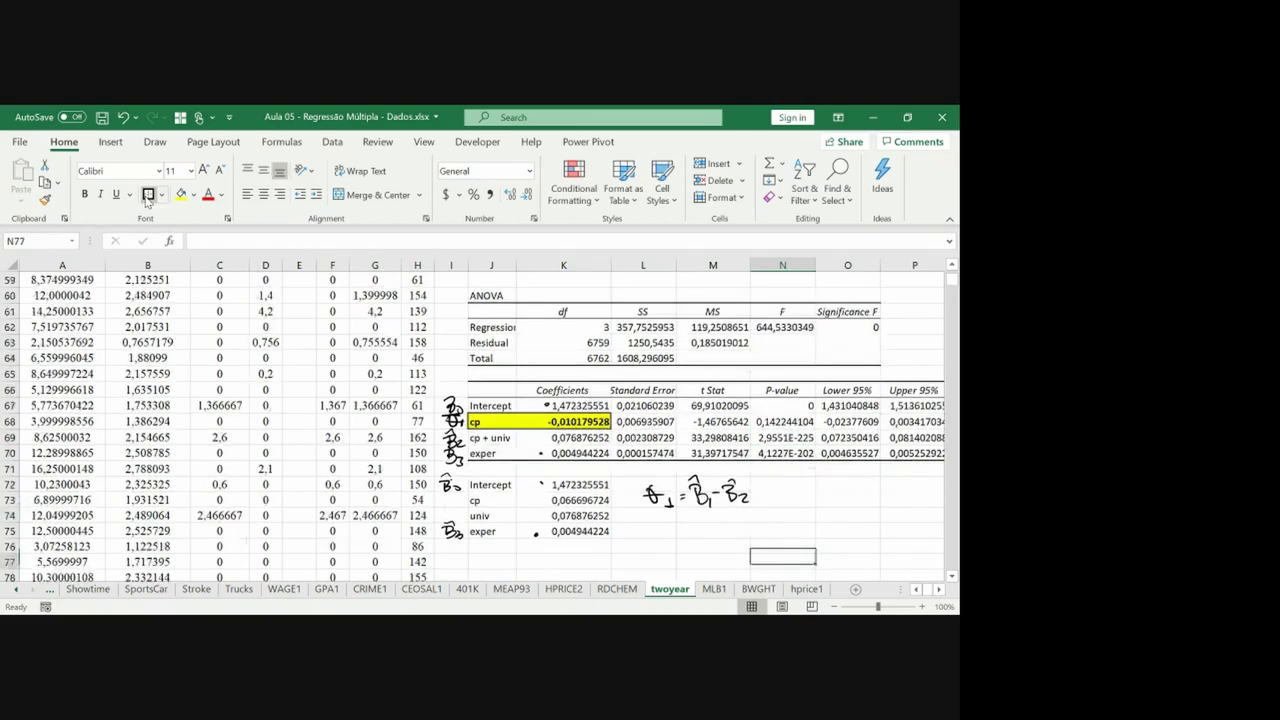
Insert a row of blank cells across I71:R71 below the second regression output, shifting the linked coefficients down.
key("Up")
key("Up")
key("Up")
key("Up")
key("Up")
key("Up")
key("Left")
key("Left")
key("Left")
key("Left")
key("Left")
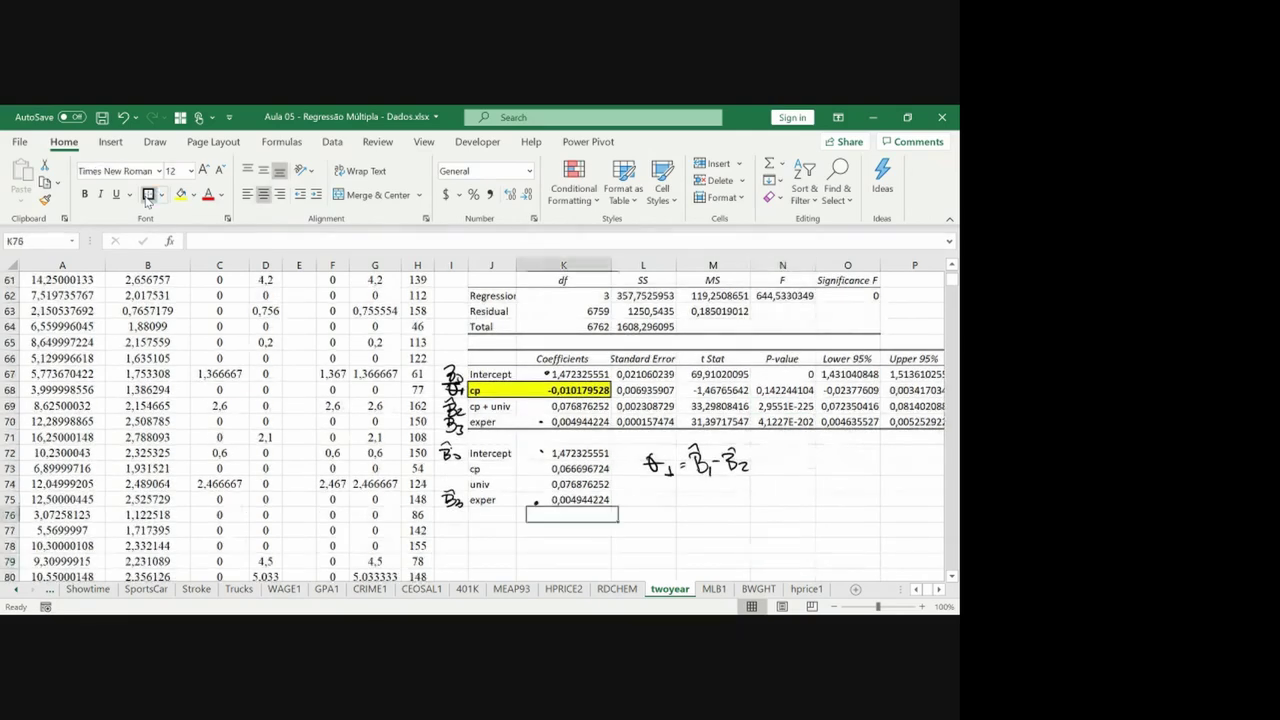
key("Up")
key("Up")
key("shift+Right")
key("shift+Right")
key("shift+Right")
key("shift+Right")
key("shift+Right")
key("shift+Right")
key("shift+Right")
key("shift+Right")
key("shift+Right")
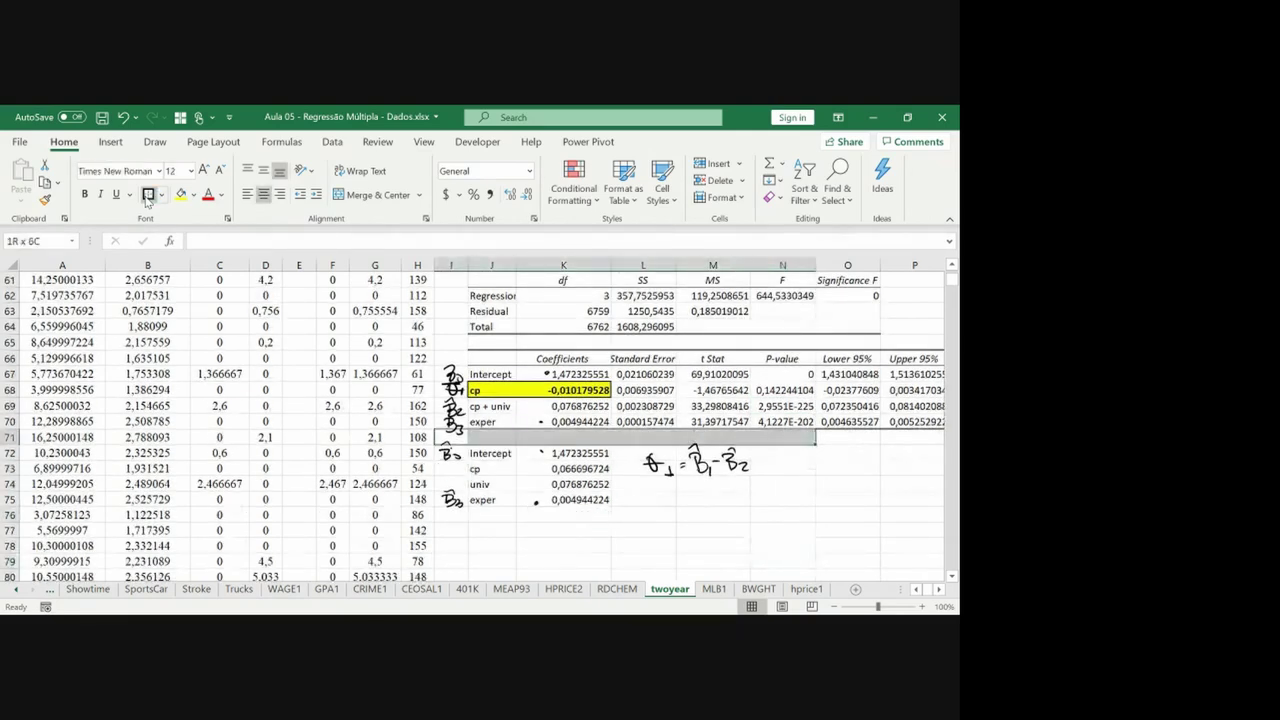
left_click(157, 195)
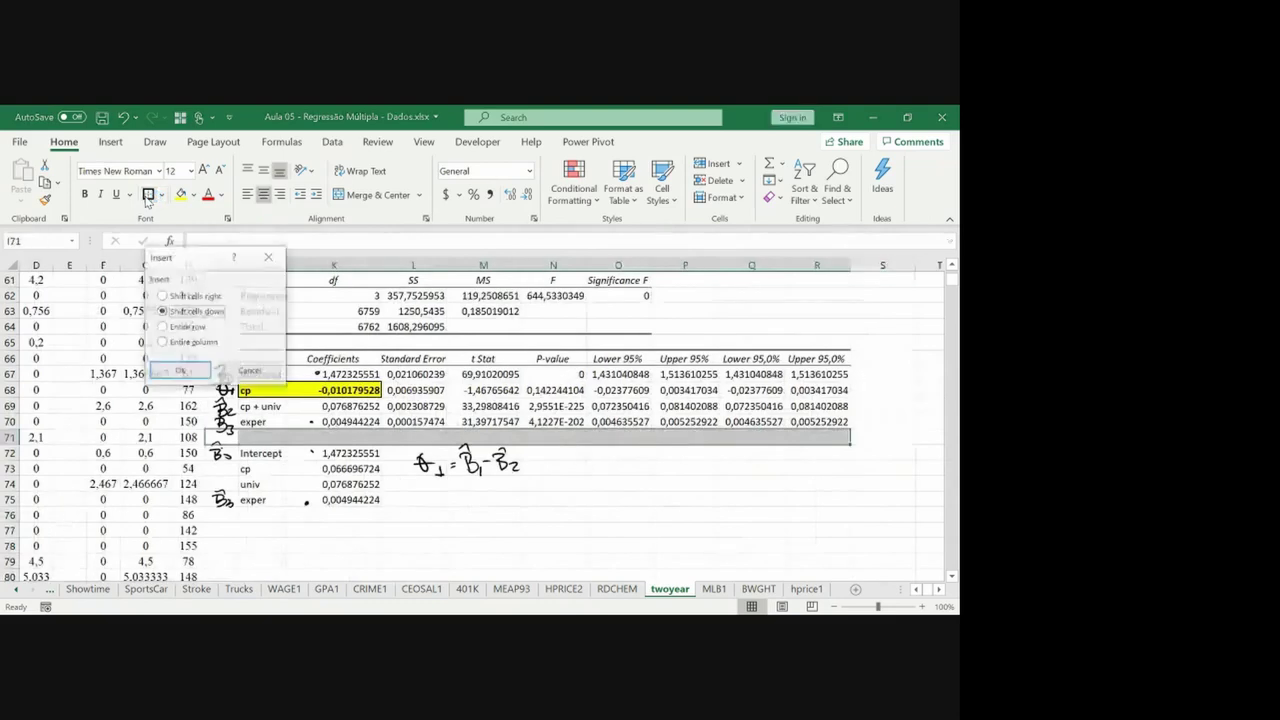
left_click(147, 194)
key("ctrl+plus")
key("Return")
Enter =J33 in J71, directly below the exper row, to link to the original model's difference label.
left_click(261, 437)
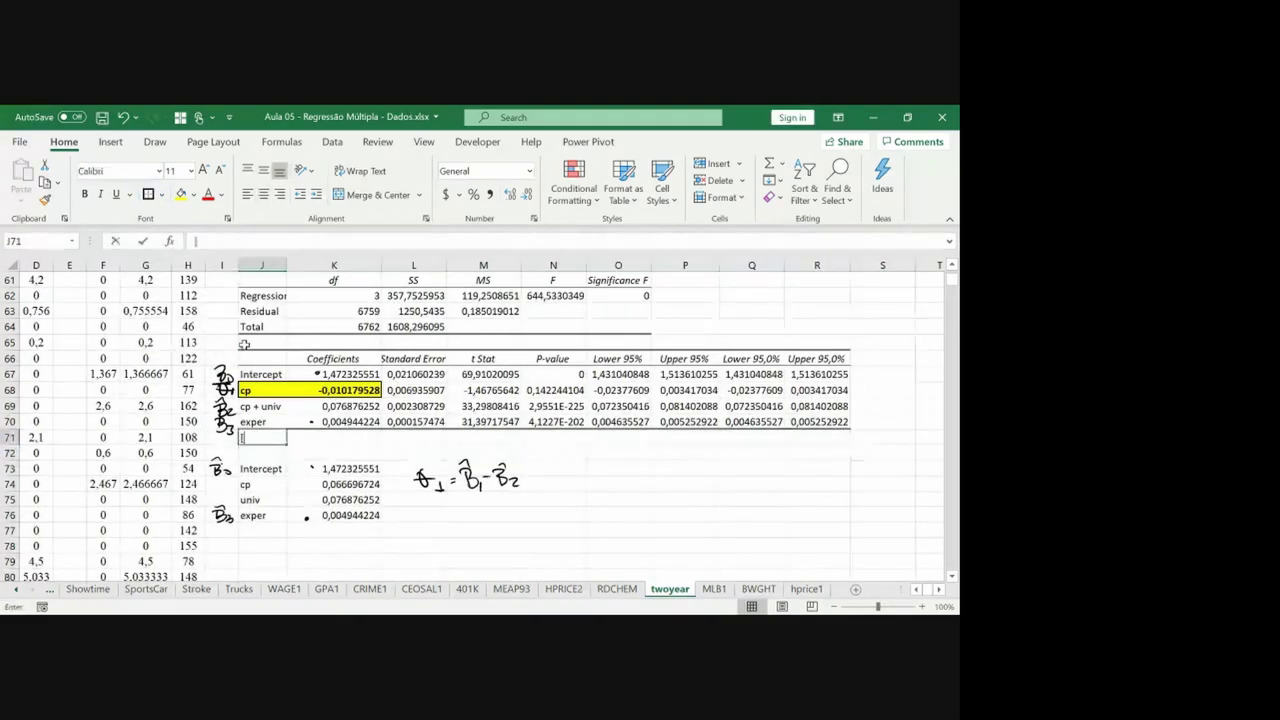
type("=")
key("Up")
key("Up")
key("Up")
key("Up")
key("Up")
key("Up")
key("Up")
key("Up")
key("Up")
key("Up")
key("Up")
key("Up")
key("Up")
key("Up")
key("Up")
key("Up")
key("Up")
key("Up")
key("Up")
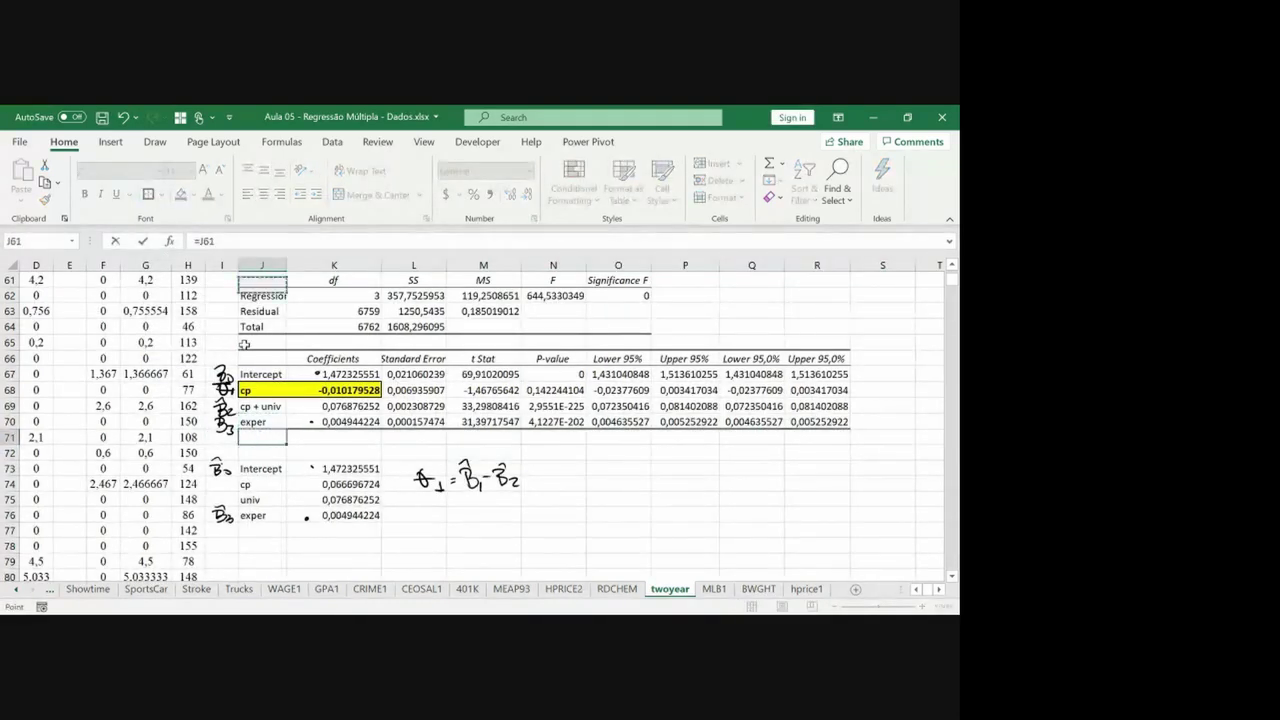
key("Up")
key("Up")
key("Up")
key("Up")
key("Up")
key("Up")
key("Up")
key("Up")
key("Up")
key("Up")
key("Up")
key("Up")
key("Up")
key("Up")
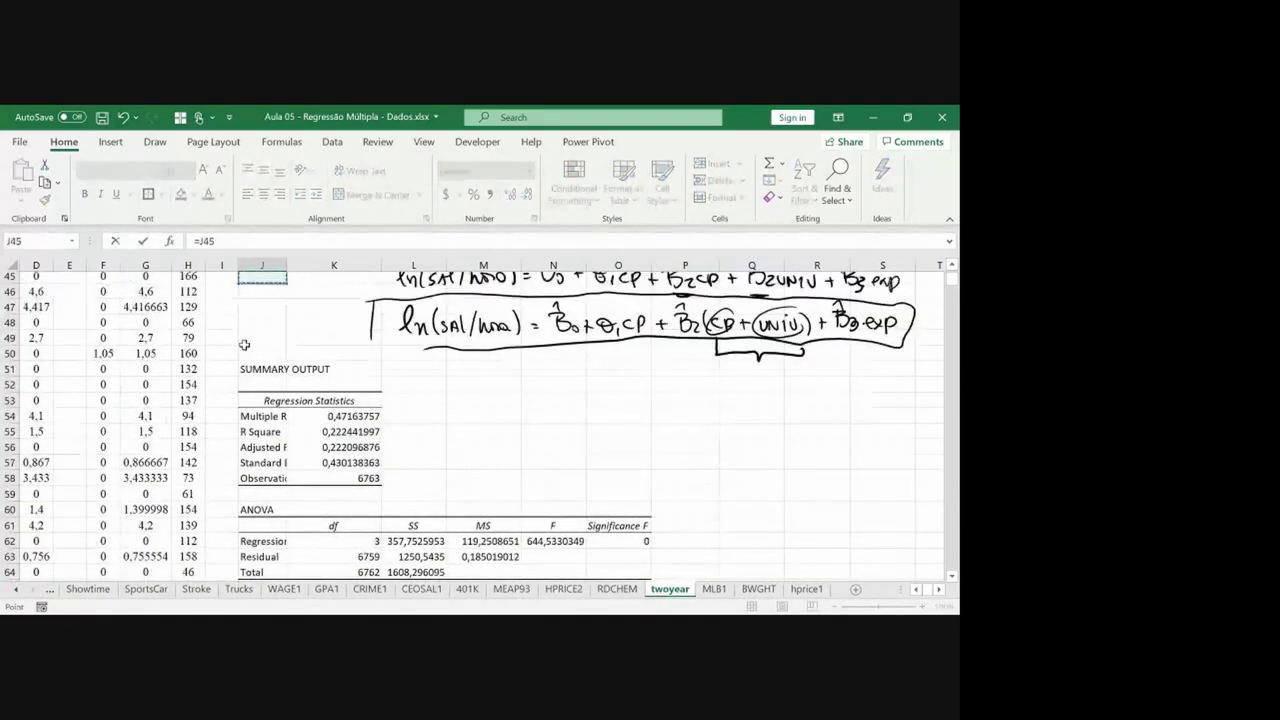
key("Up")
key("Up")
key("Up")
key("Up")
key("Up")
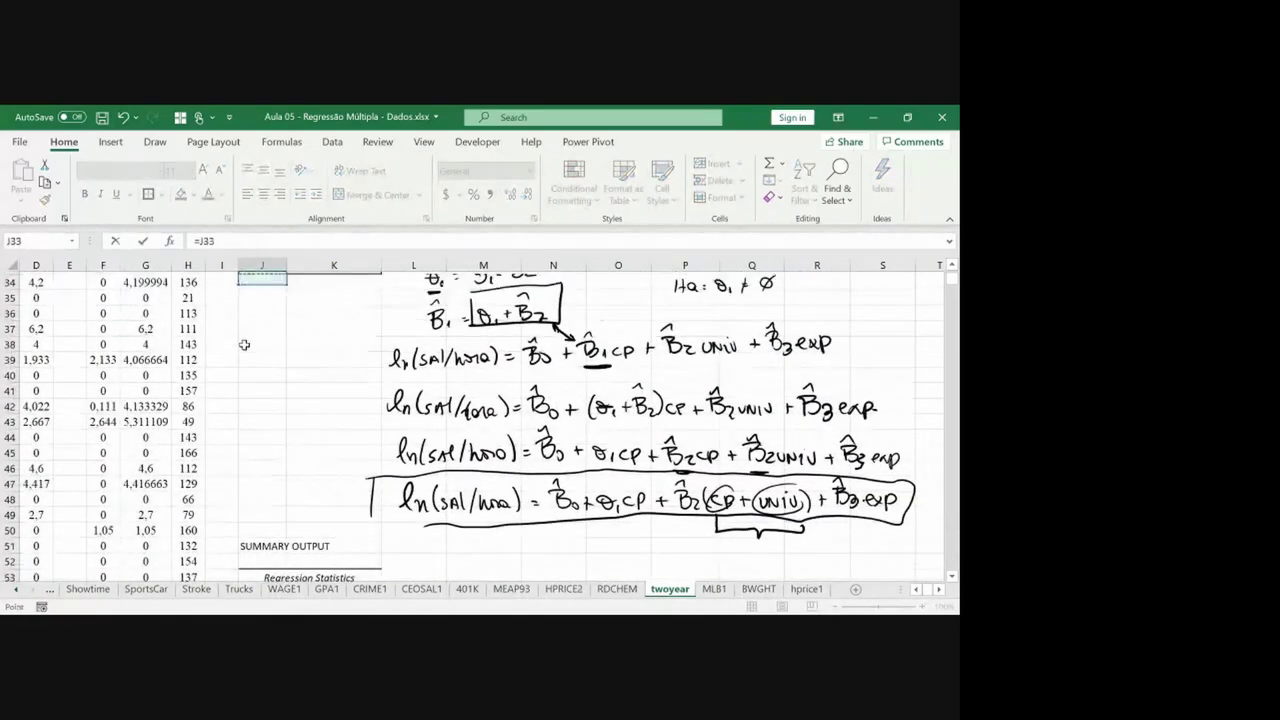
key("ctrl+Return")
Copy the J71 link formula into K71 to bring in the original difference between the coefficients.
key("ctrl+c")
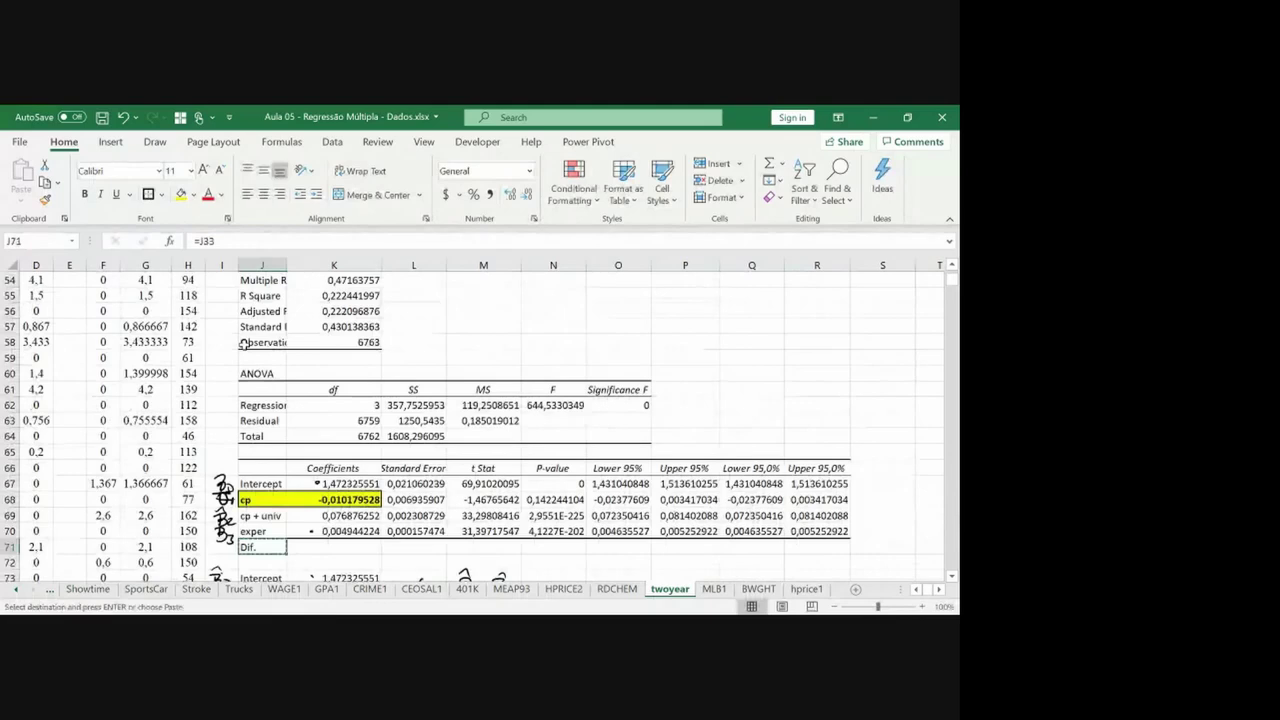
key("Right")
key("shift+Left")
key("ctrl+v")
key("Escape")
Format J71:K71 in bold with yellow fill and an outside border, and draw stars beside the cp and Dif. values.
key("ctrl+b")
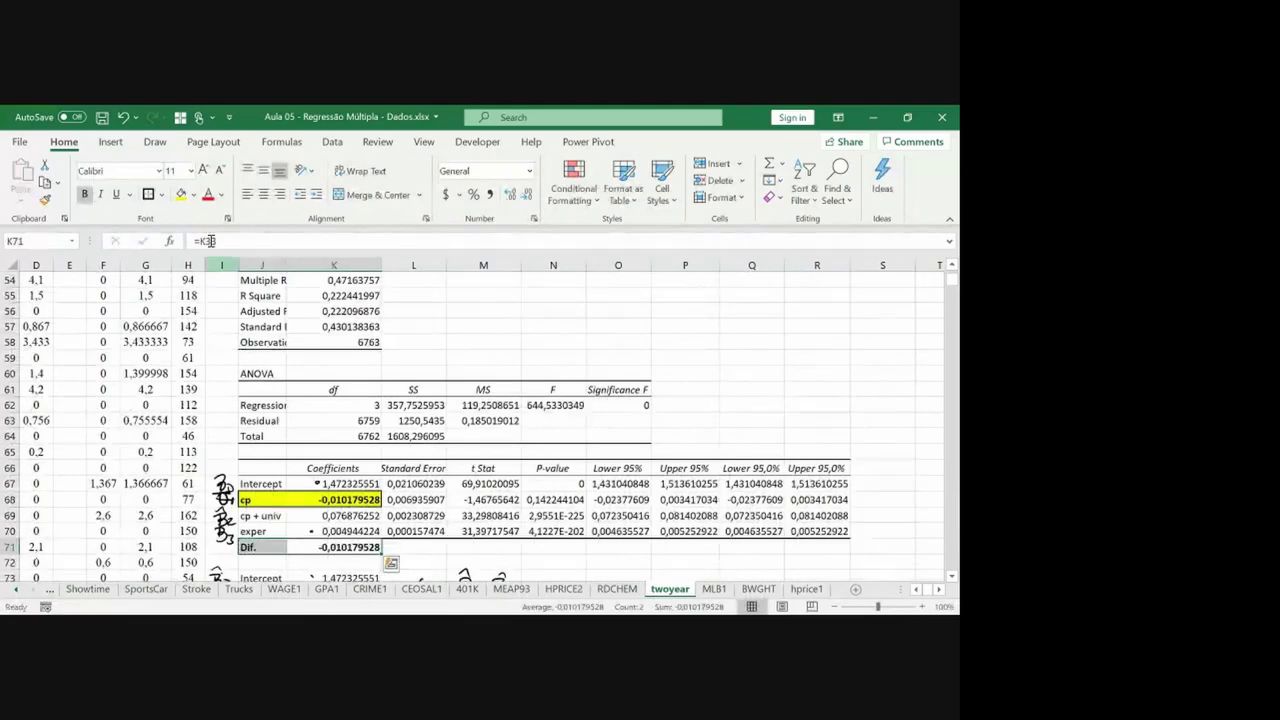
left_click(181, 194)
left_click_drag(298, 503, 309, 495)
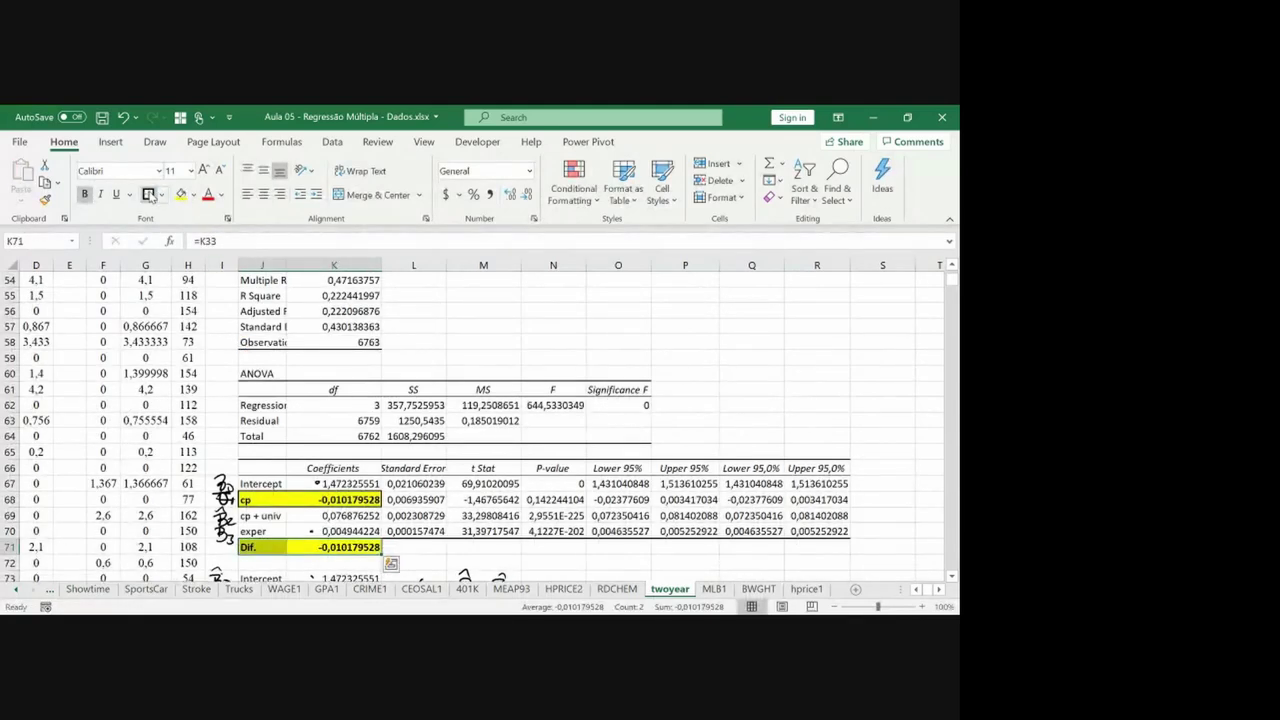
left_click_drag(298, 551, 309, 543)
Handwrite B̂2 beside the linked univ row, dot its coefficient, underline θ1 and circle the equation θ1 = B̂1 − B̂2.
key("Down")
key("Down")
key("Down")
key("Down")
key("Down")
key("Down")
key("Down")
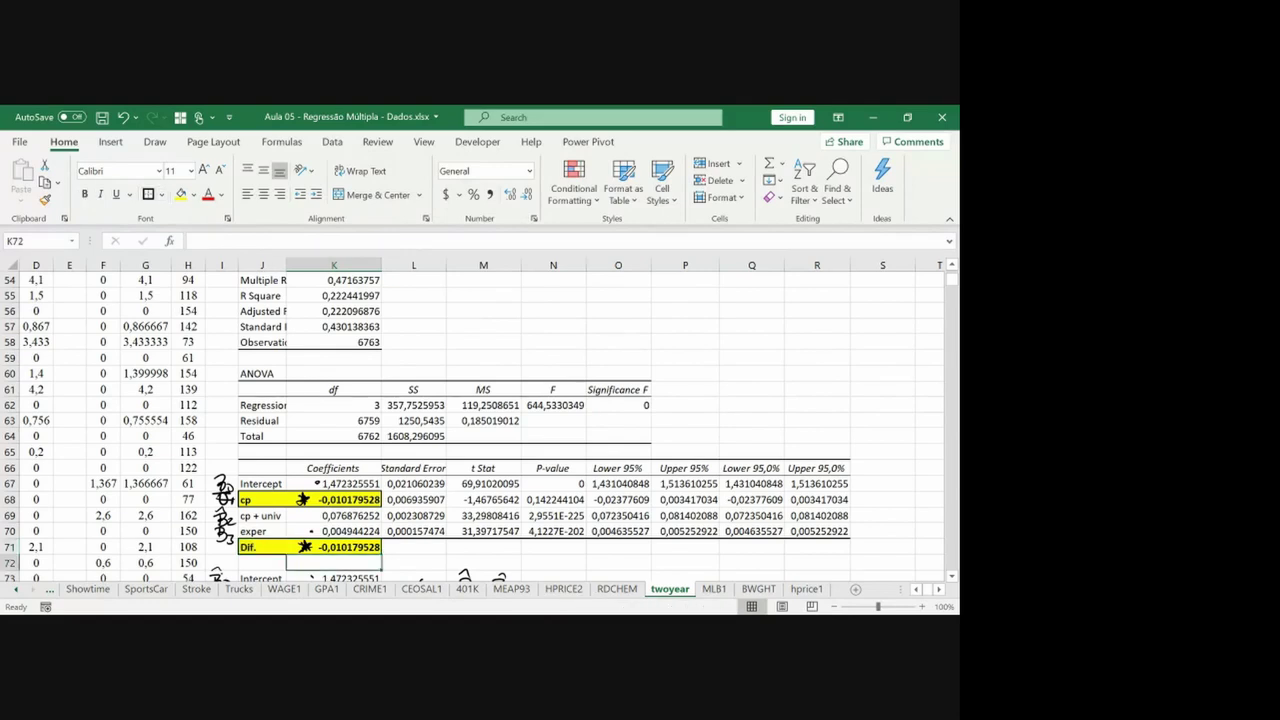
key("Down")
key("Down")
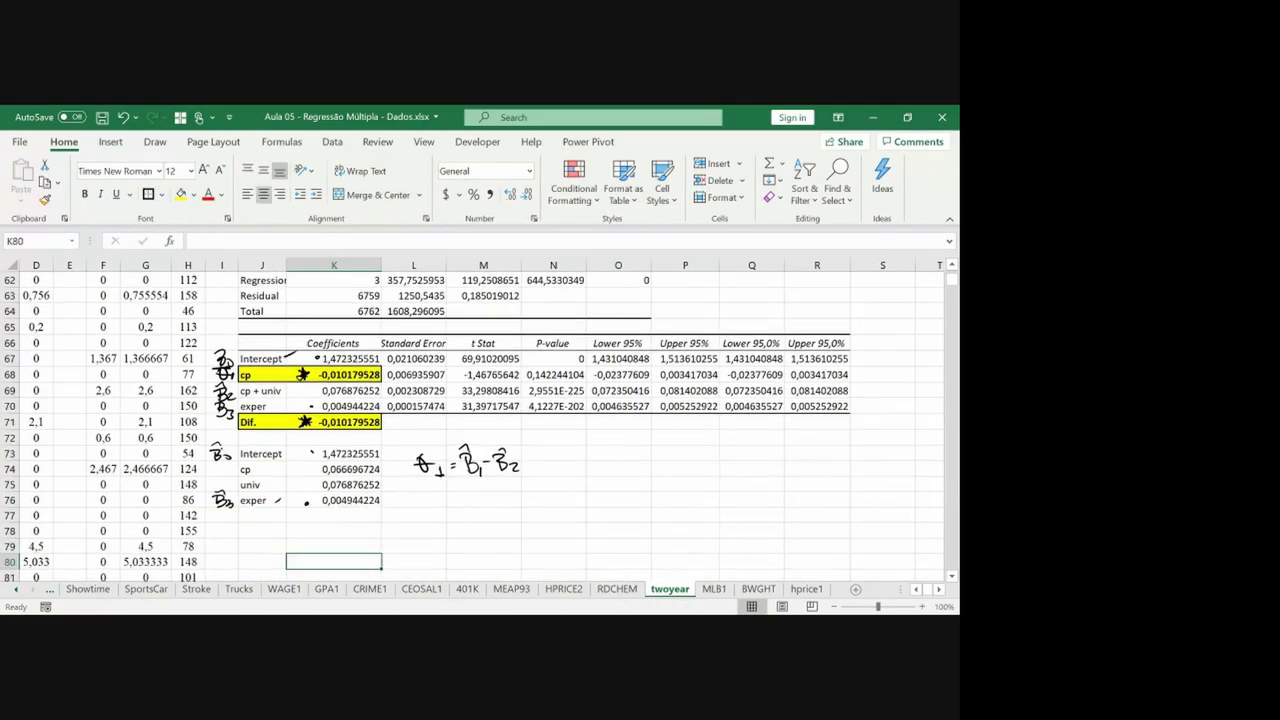
left_click_drag(418, 484, 448, 487)
left_click_drag(383, 430, 388, 427)
left_click_drag(210, 476, 220, 484)
left_click_drag(305, 484, 306, 490)
left_click_drag(525, 428, 470, 418)
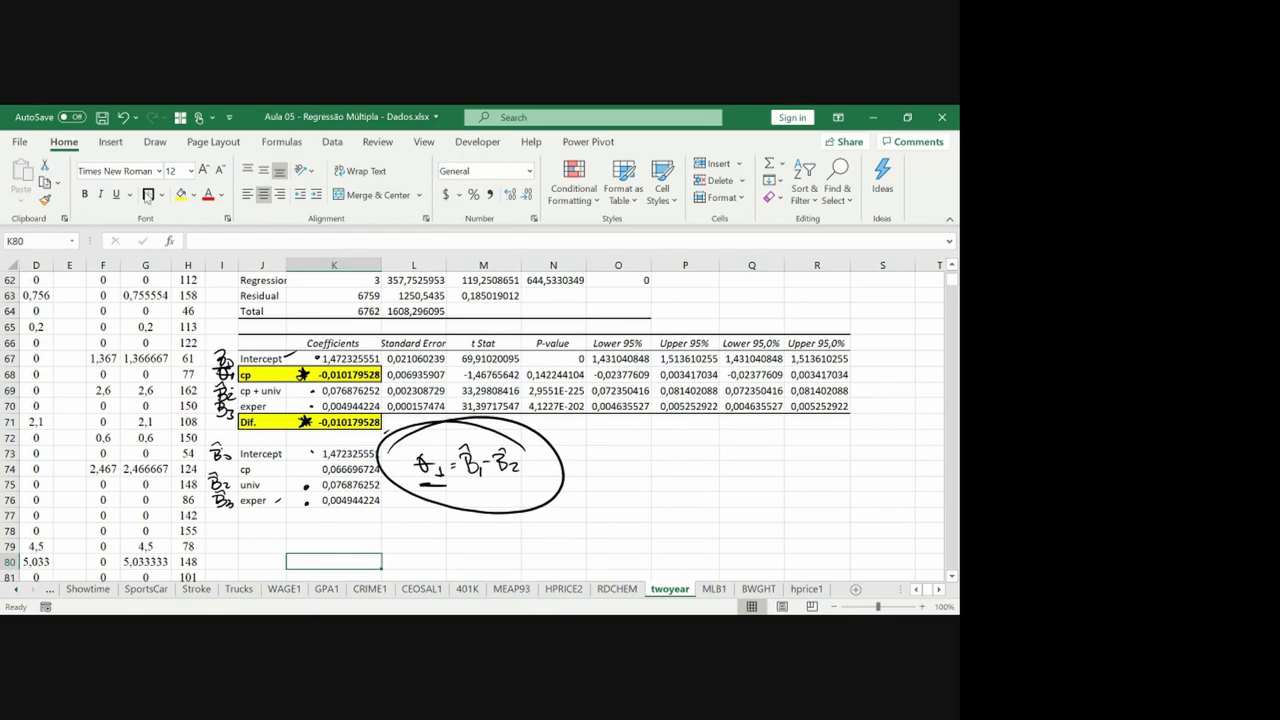
Fill the cp row's standard error, t Stat and P-value cells (L68:N68) with yellow.
left_click(414, 375)
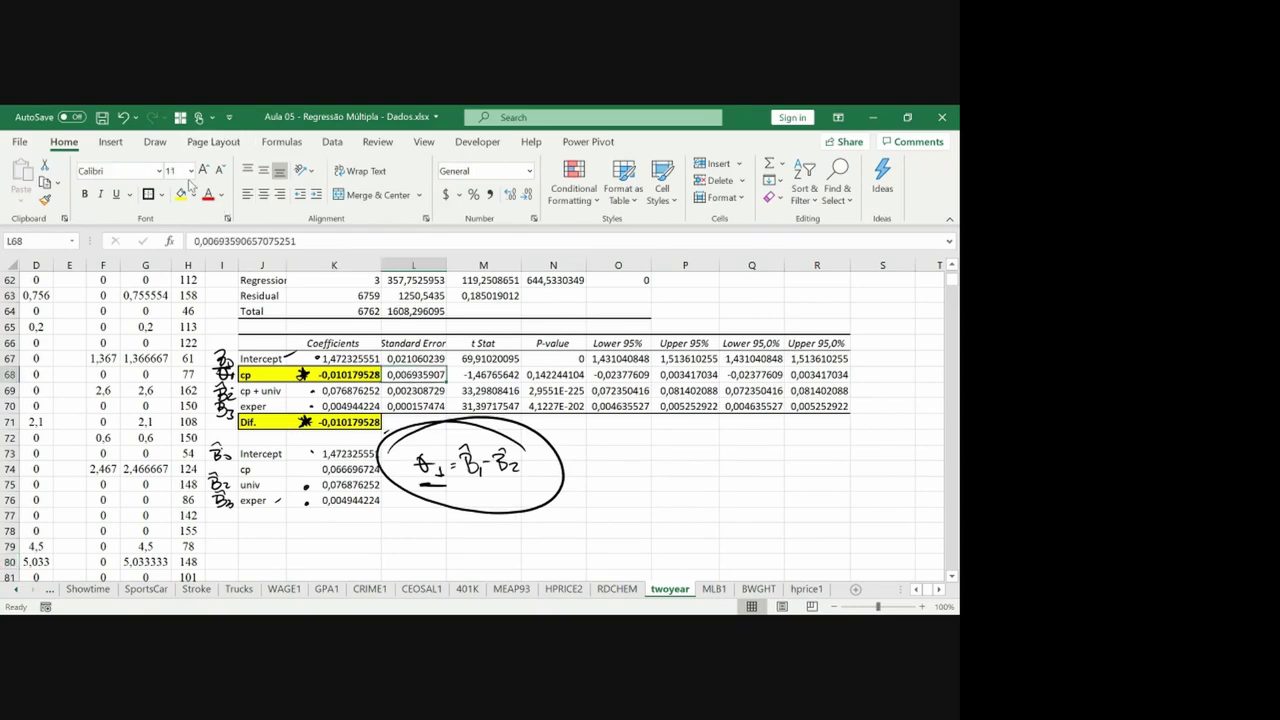
key("Right")
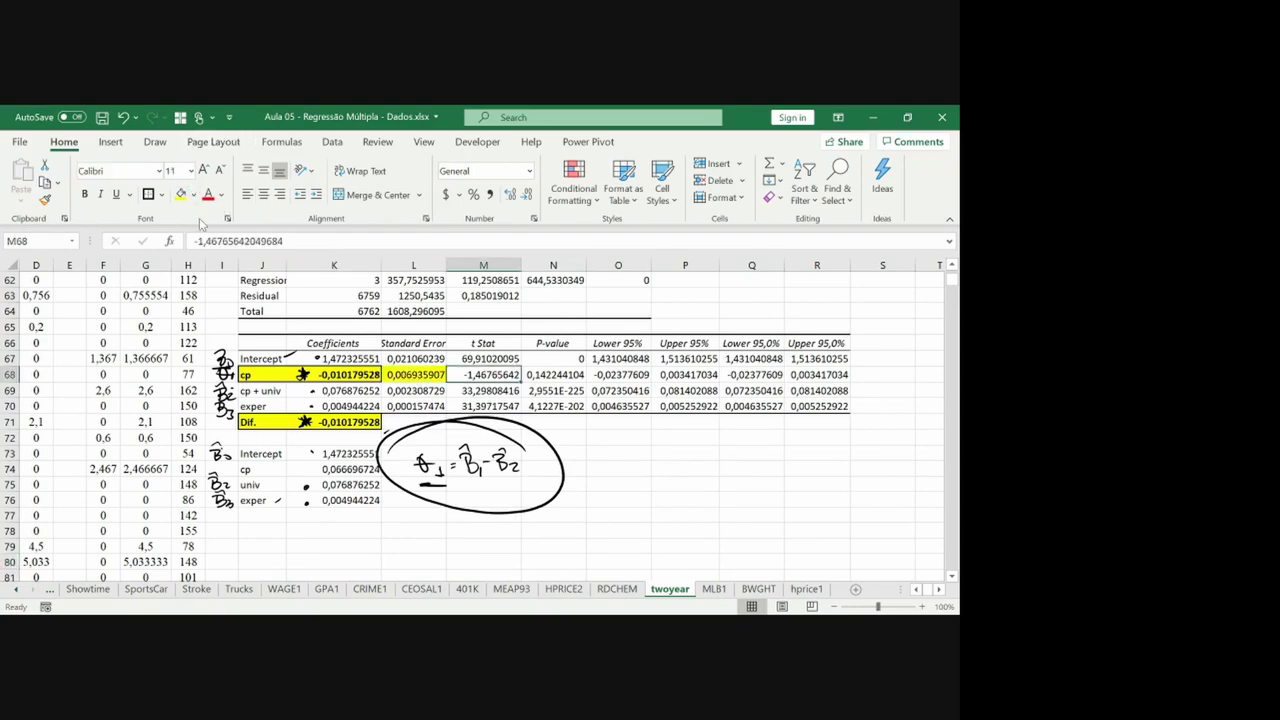
key("Right")
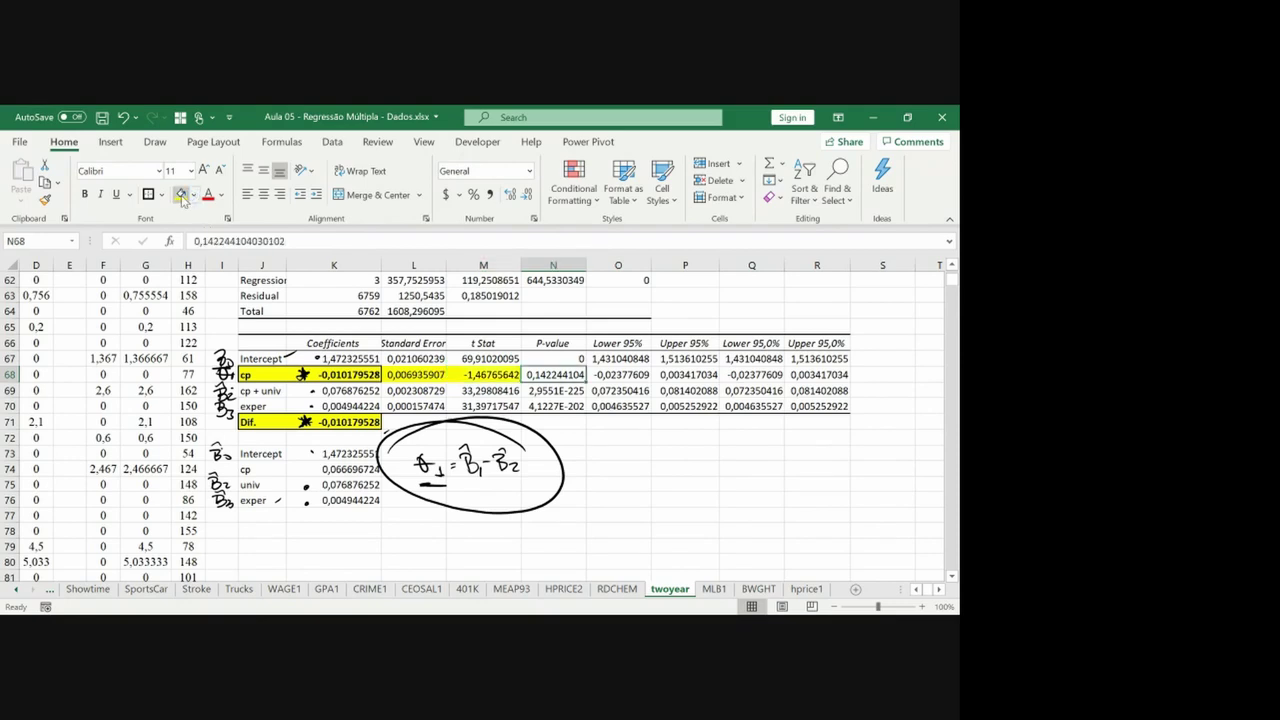
left_click(181, 194)
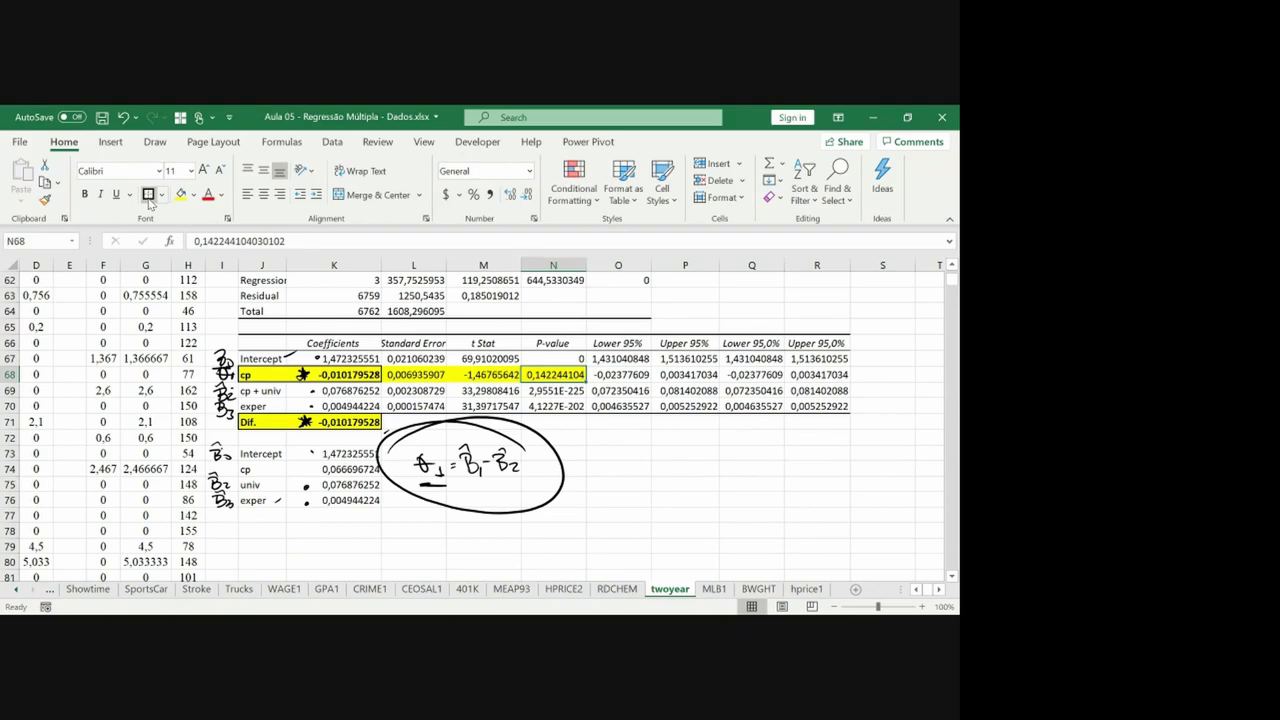
left_click(148, 194)
Handwrite P-valor = 14,22% beside the circled equation and draw double lines above and below it.
mouse_move(609, 448)
left_mouse_down()
mouse_move(616, 465)
mouse_move(756, 462)
left_mouse_up()
mouse_move(604, 474)
left_mouse_down()
mouse_move(764, 474)
mouse_move(751, 486)
left_mouse_up()
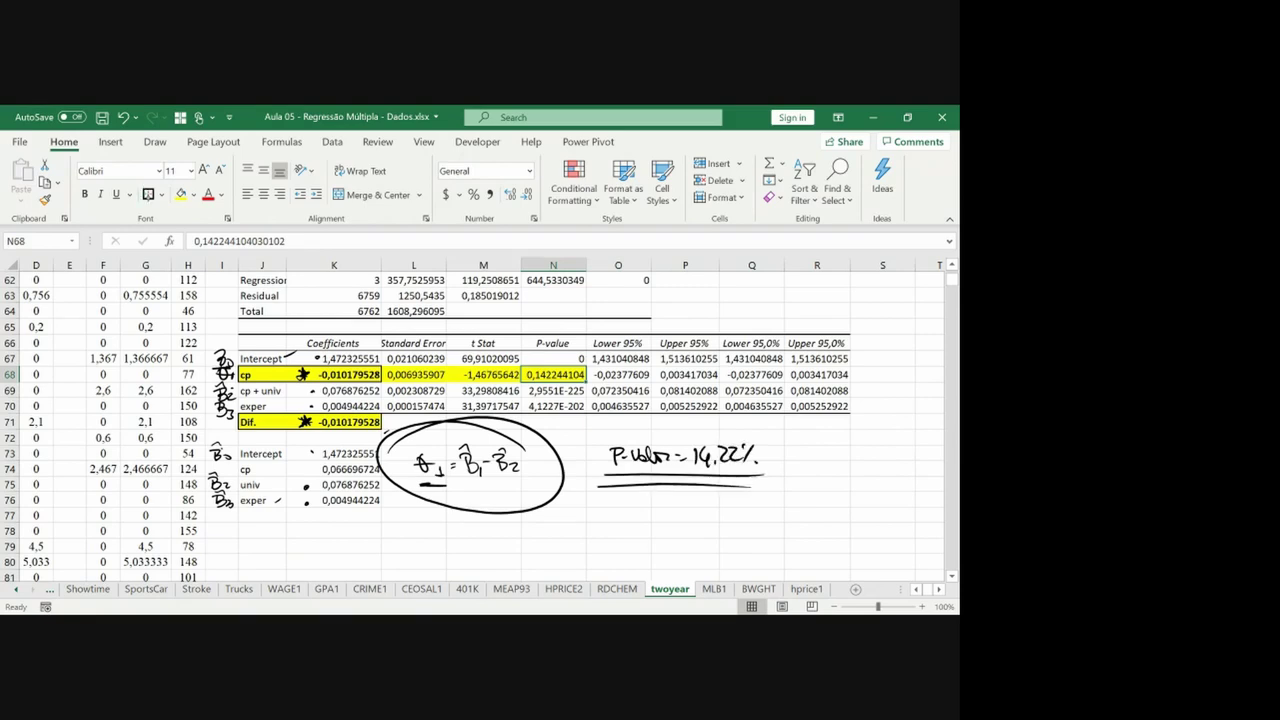
mouse_move(618, 440)
left_mouse_down()
mouse_move(758, 439)
mouse_move(720, 433)
left_mouse_up()
Handwrite the hypotheses H0: θ1 = 0 and H1: θ1 ≠ 0 below the p-value note.
left_click_drag(598, 506, 598, 521)
mouse_move(602, 506)
left_mouse_down()
mouse_move(604, 521)
mouse_move(712, 514)
left_mouse_up()
left_click(628, 514)
left_click(628, 521)
left_click_drag(601, 537, 602, 549)
mouse_move(606, 541)
left_mouse_down()
mouse_move(668, 556)
mouse_move(706, 546)
left_mouse_up()
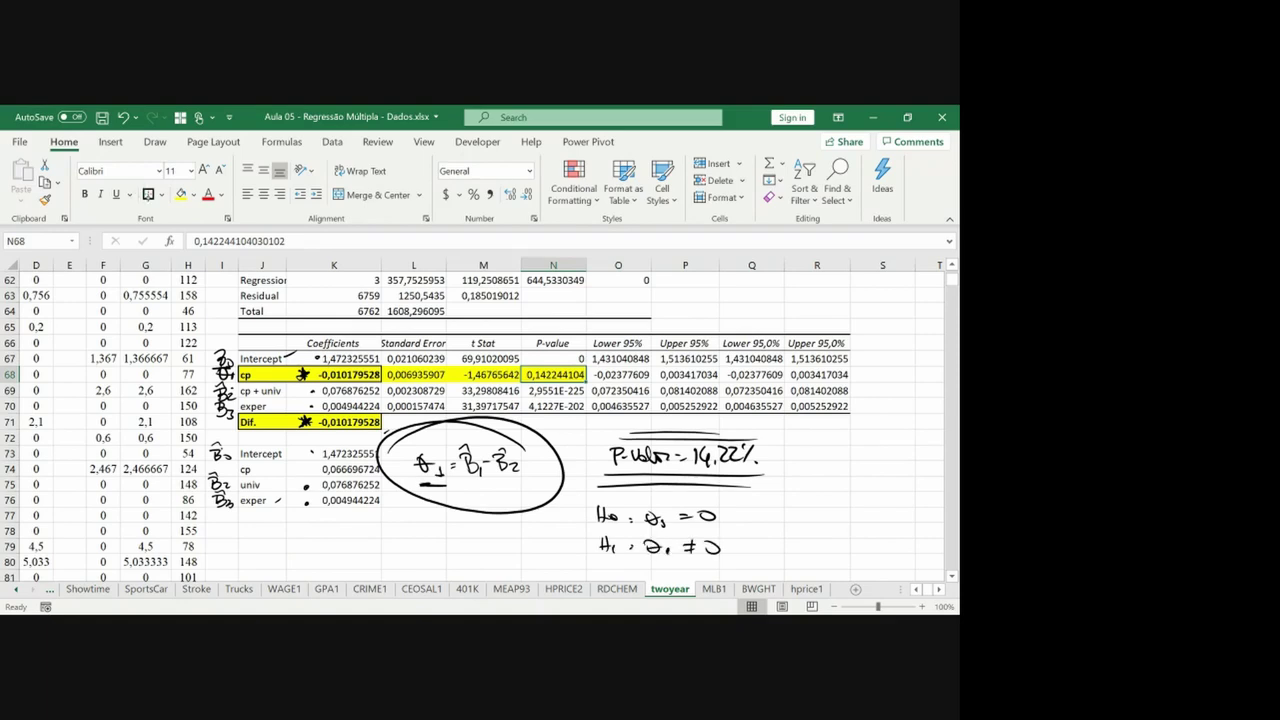
Handwrite the underlined conclusion Não Rejeito H0 beside the hypotheses, with P-valor > α branching to 10%, 5% and 1%.
mouse_move(758, 522)
left_mouse_down()
mouse_move(772, 510)
mouse_move(846, 528)
mouse_move(894, 520)
left_mouse_up()
left_click_drag(798, 552, 892, 536)
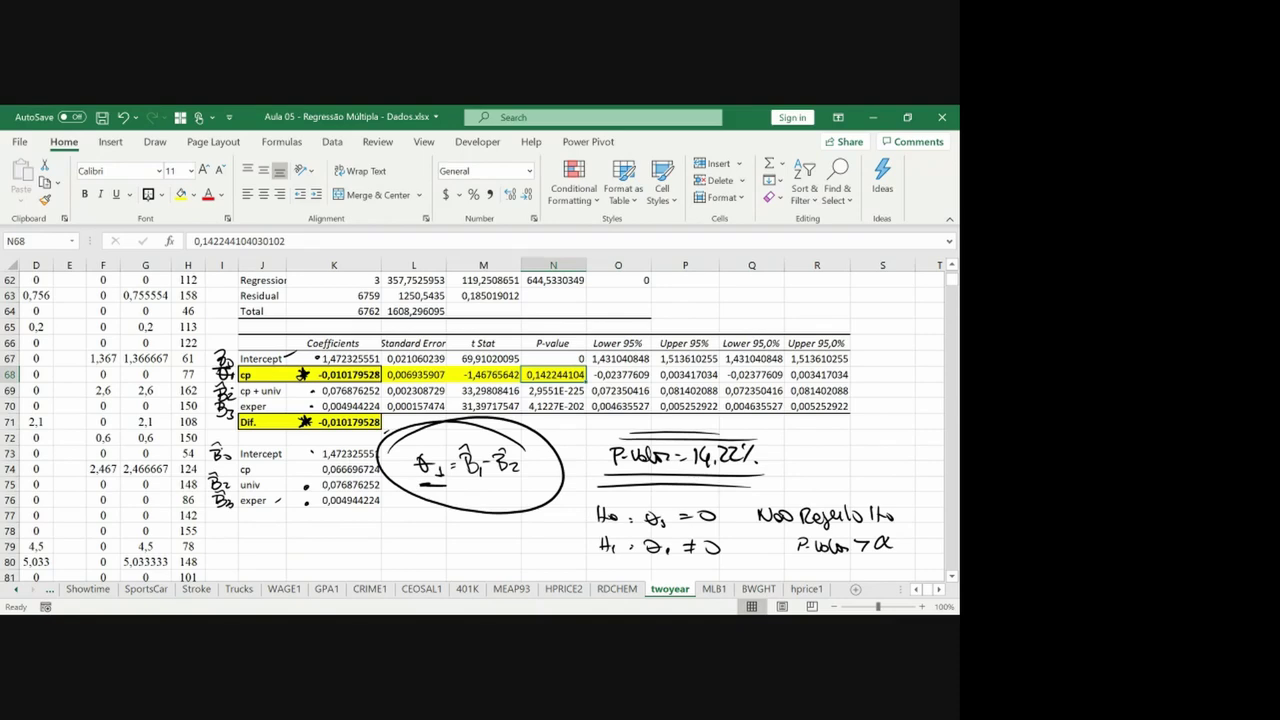
mouse_move(906, 527)
left_mouse_down()
mouse_move(896, 538)
mouse_move(926, 528)
mouse_move(898, 553)
mouse_move(928, 558)
left_mouse_up()
left_click_drag(770, 531, 868, 530)
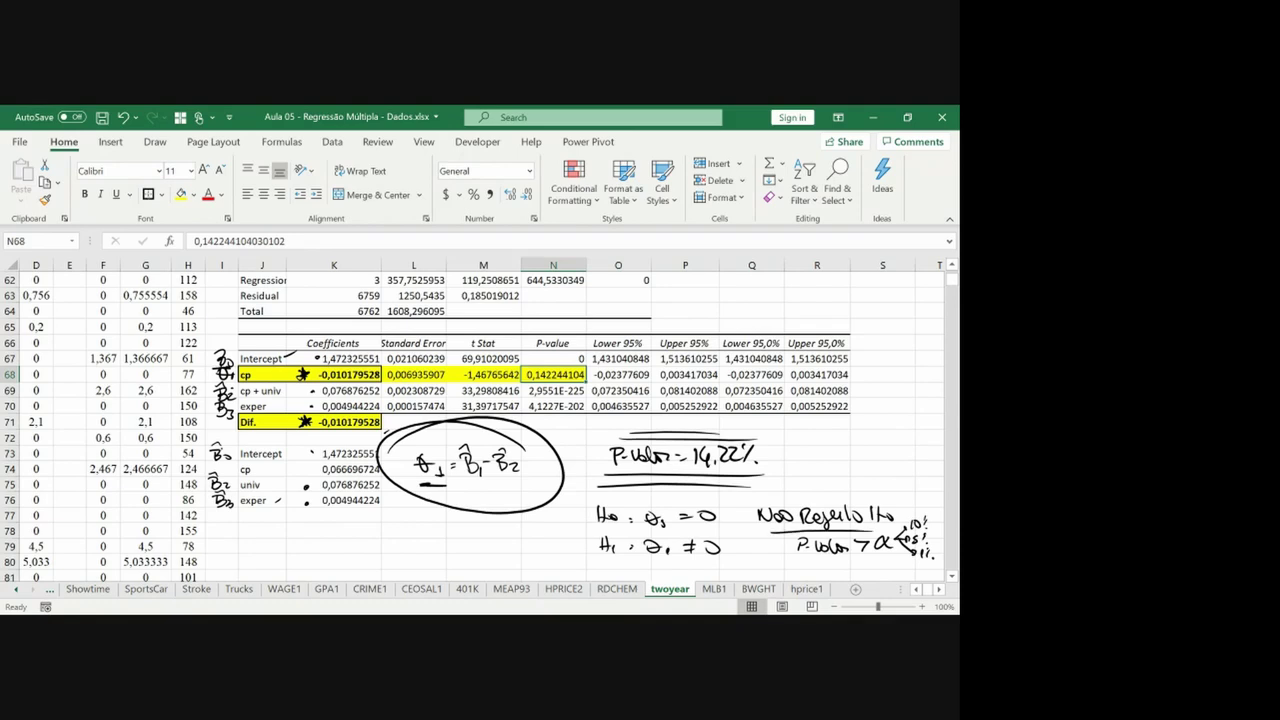
Underline B̂1 − B̂2 inside the circled equation.
left_click_drag(472, 486, 520, 488)
key("ctrl+z")
key("ctrl+z")
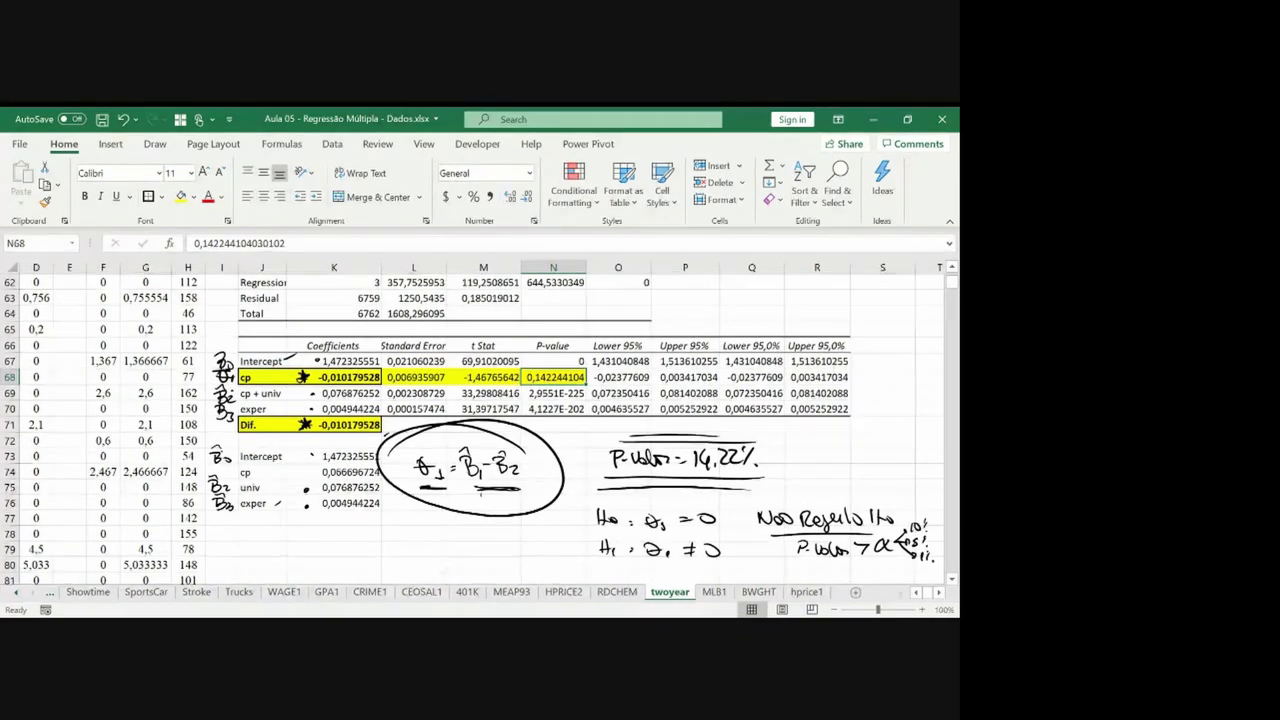
left_click_drag(474, 490, 521, 487)
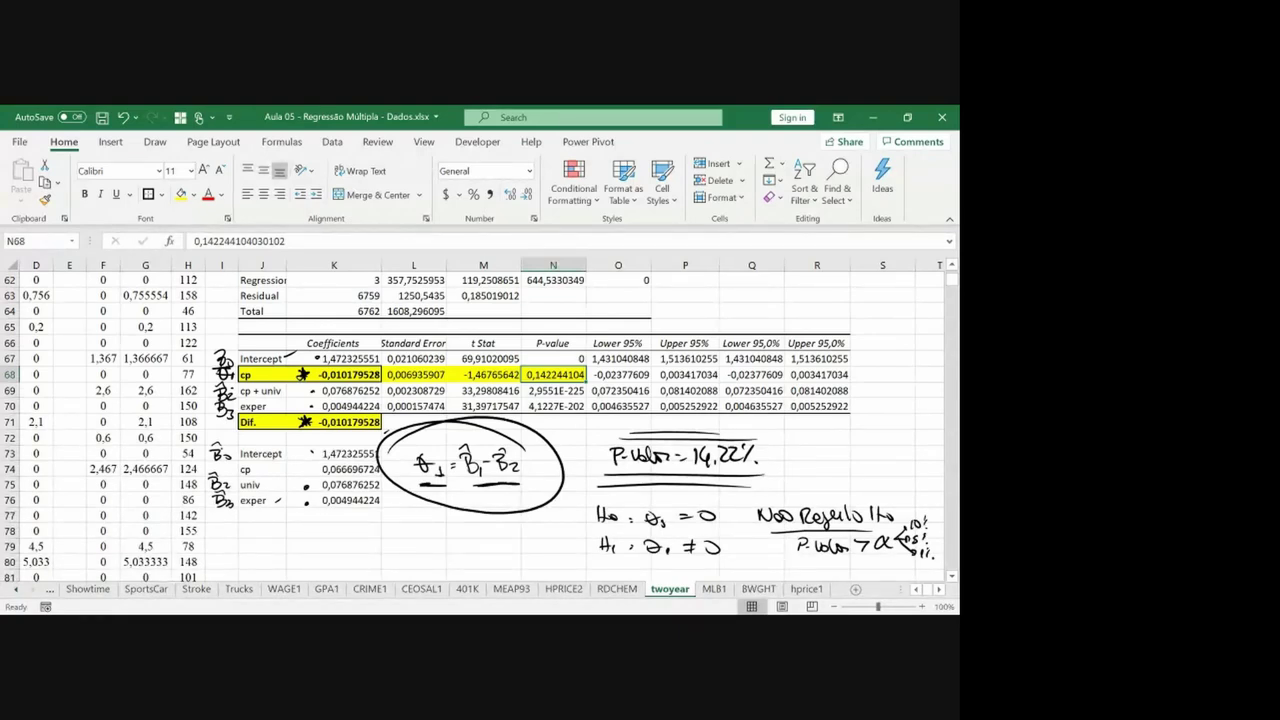
Sketch a bell curve with a shaded left tail beside the p-value note, and circle the cp row's t Stat.
left_click_drag(790, 466, 908, 465)
mouse_move(798, 462)
left_mouse_down()
mouse_move(876, 460)
mouse_move(812, 462)
mouse_move(862, 462)
left_mouse_up()
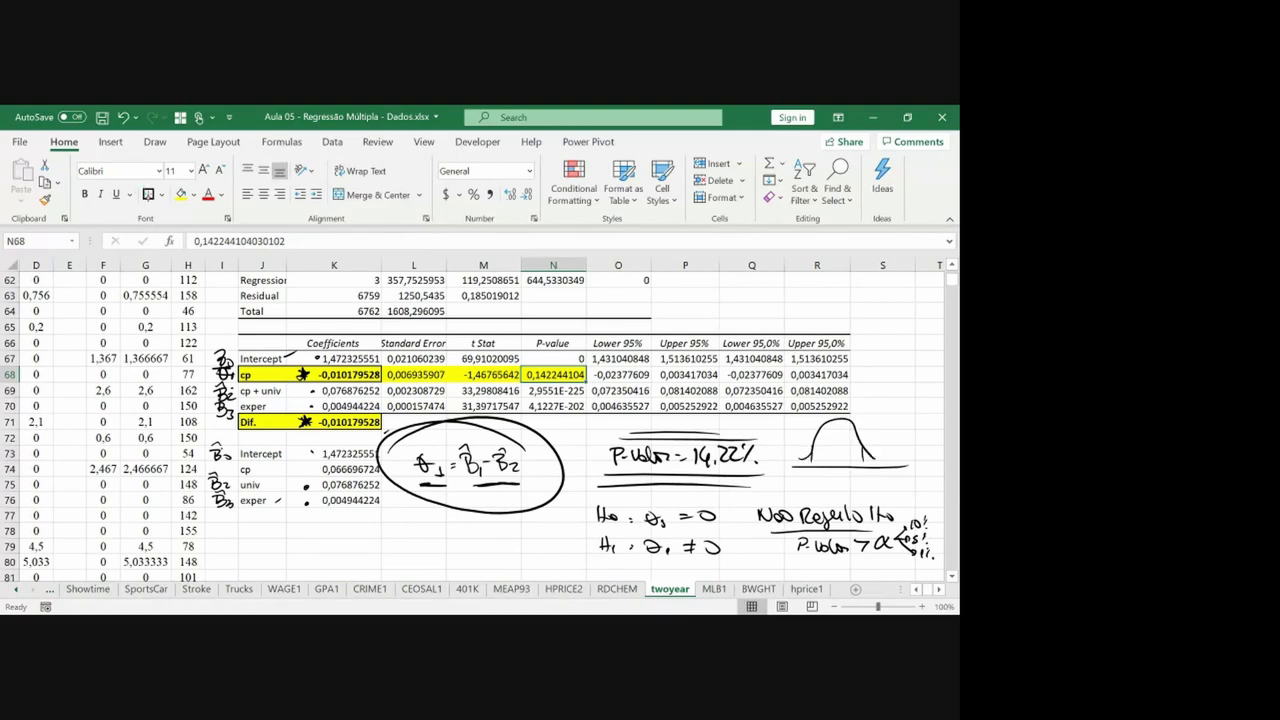
mouse_move(496, 357)
left_mouse_down()
mouse_move(451, 365)
mouse_move(527, 384)
left_mouse_up()
mouse_move(816, 426)
left_mouse_down()
mouse_move(816, 466)
mouse_move(800, 466)
mouse_move(809, 460)
left_mouse_up()
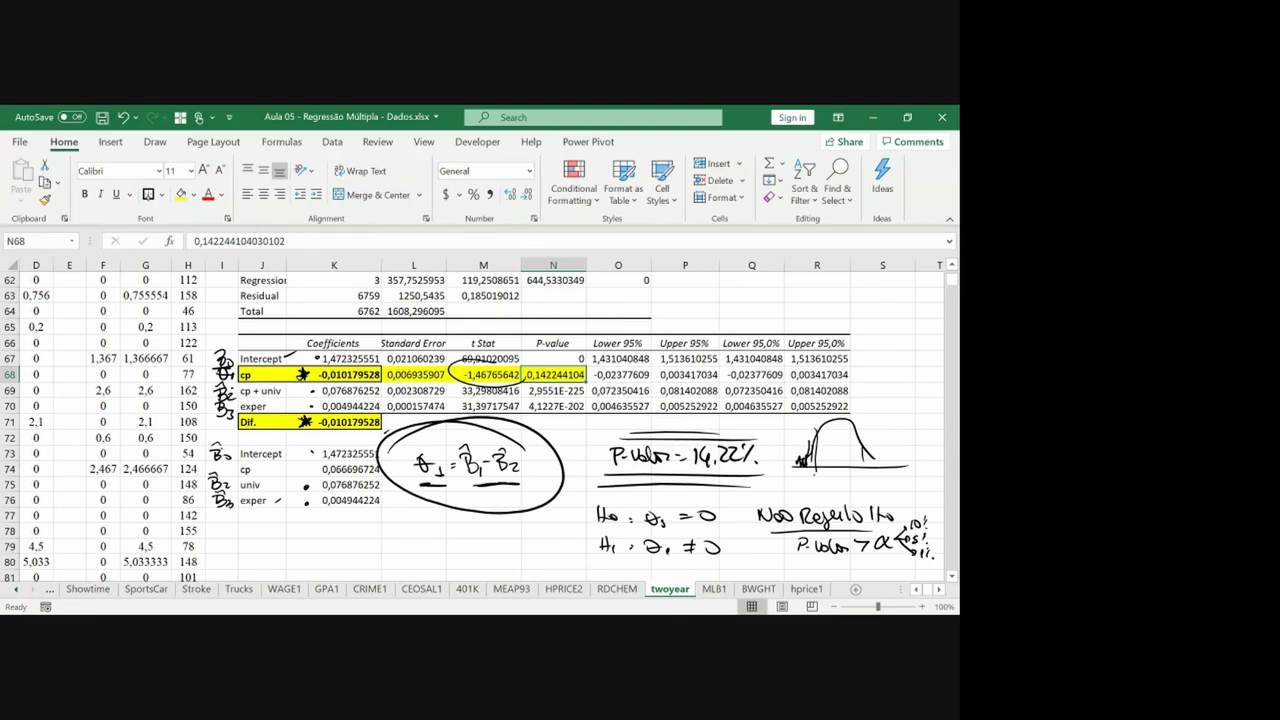
Undo the bell curve sketch while keeping the circle around the cp row's t Stat.
key("ctrl+z")
key("ctrl+z")
key("ctrl+z")
key("ctrl+z")
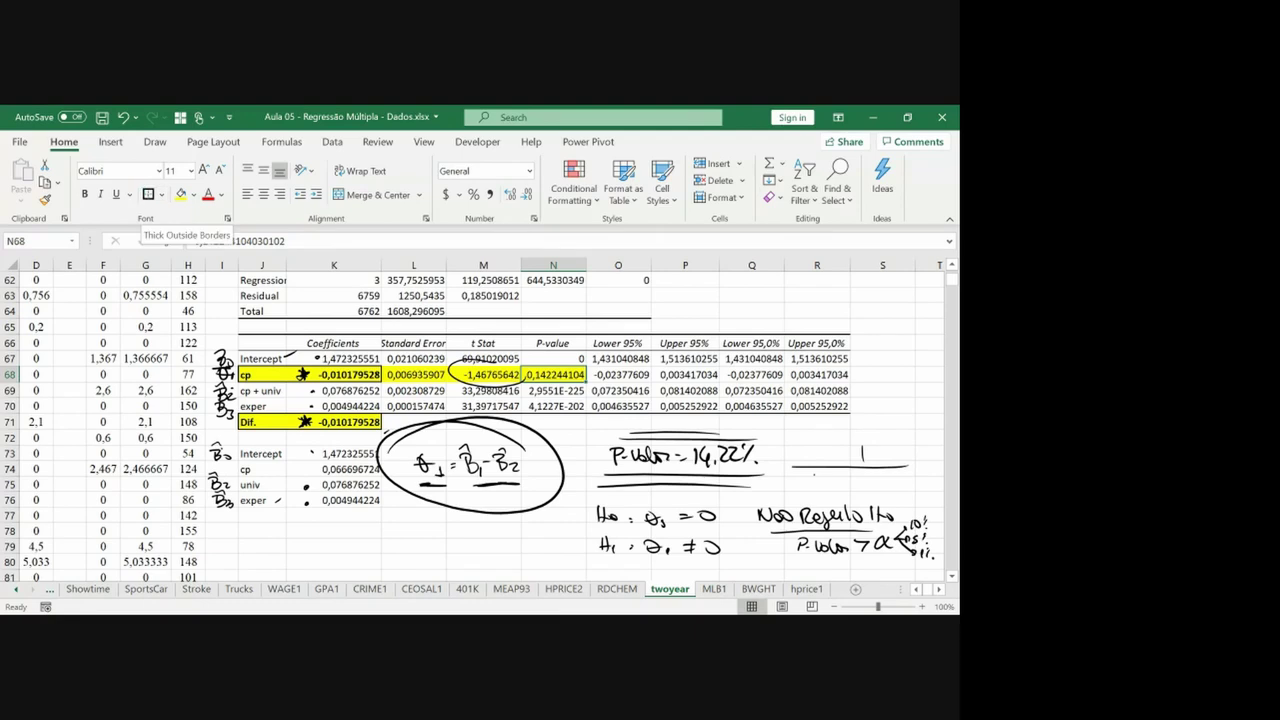
key("ctrl+z")
key("ctrl+z")
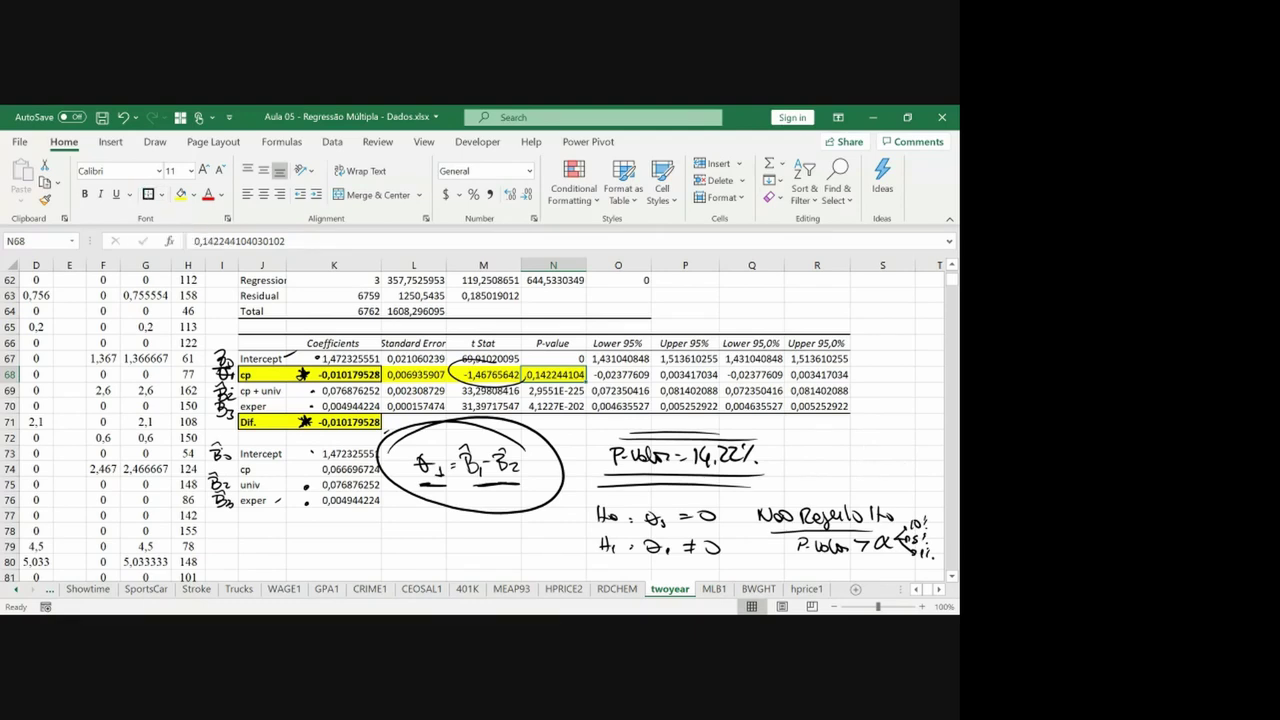
Redraw the bell curve with a left-tail mark beside the p-value note.
left_click_drag(797, 471, 895, 466)
mouse_move(812, 470)
left_mouse_down()
mouse_move(843, 420)
mouse_move(878, 466)
mouse_move(817, 480)
mouse_move(816, 455)
left_mouse_up()
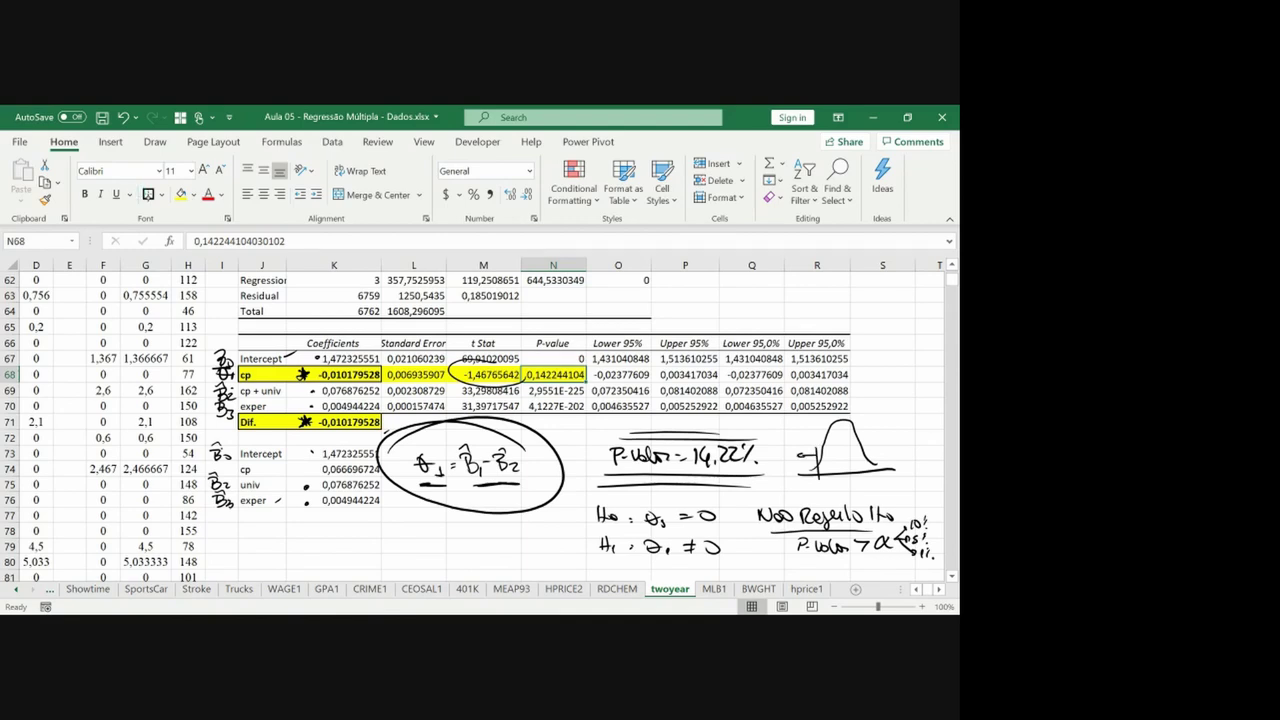
left_click_drag(828, 444, 836, 488)
mouse_move(872, 430)
left_mouse_down()
mouse_move(840, 466)
mouse_move(800, 456)
left_mouse_up()
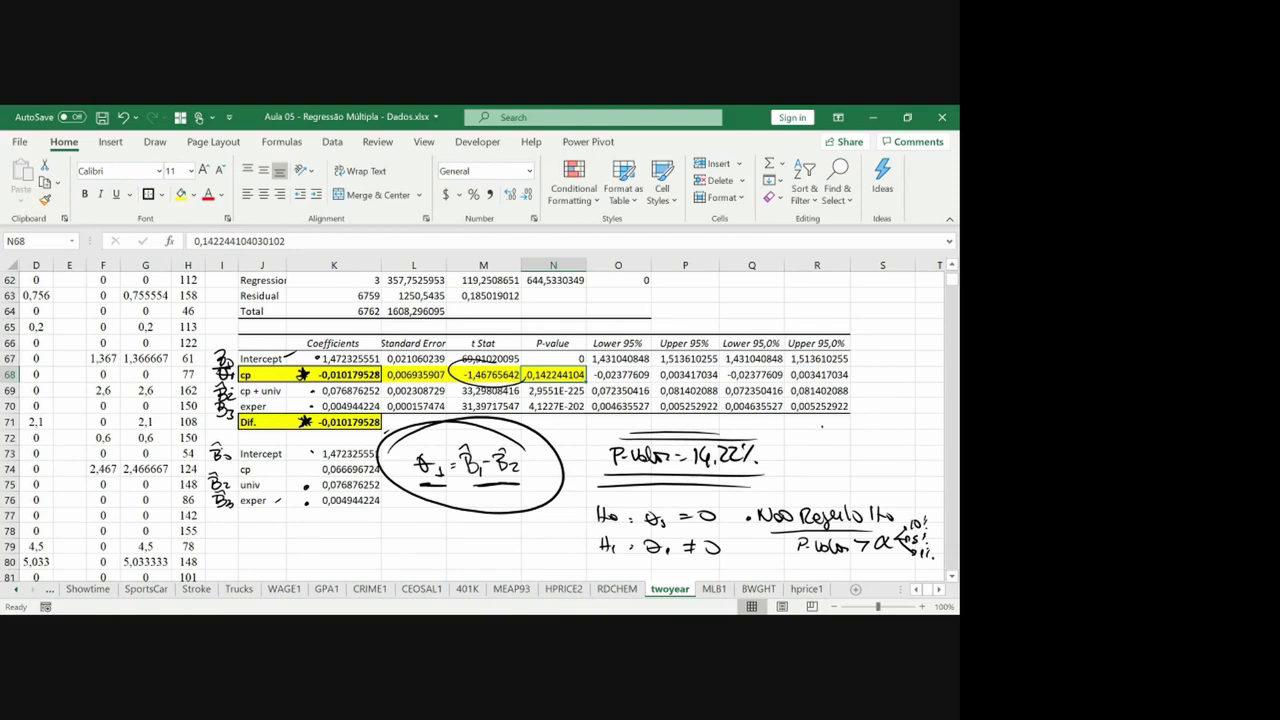
mouse_move(734, 300)
left_mouse_down()
mouse_move(750, 314)
mouse_move(758, 304)
left_mouse_up()
mouse_move(764, 288)
left_mouse_down()
mouse_move(768, 306)
mouse_move(783, 304)
left_mouse_up()
left_click_drag(793, 302, 794, 303)
left_click_drag(779, 283, 822, 300)
left_click_drag(828, 298, 840, 306)
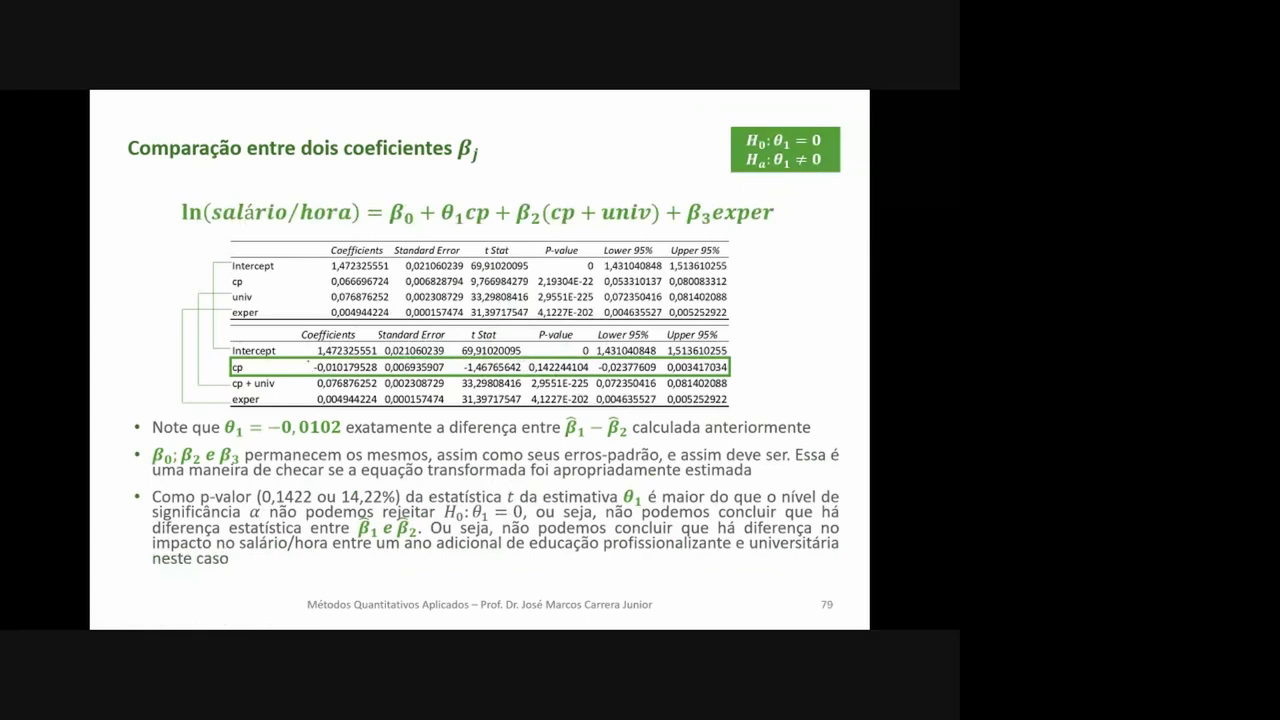
mouse_move(307, 362)
left_mouse_down()
mouse_move(307, 374)
mouse_move(346, 359)
mouse_move(380, 368)
mouse_move(306, 377)
mouse_move(366, 375)
mouse_move(383, 357)
mouse_move(308, 366)
left_mouse_up()
left_click_drag(272, 438, 336, 438)
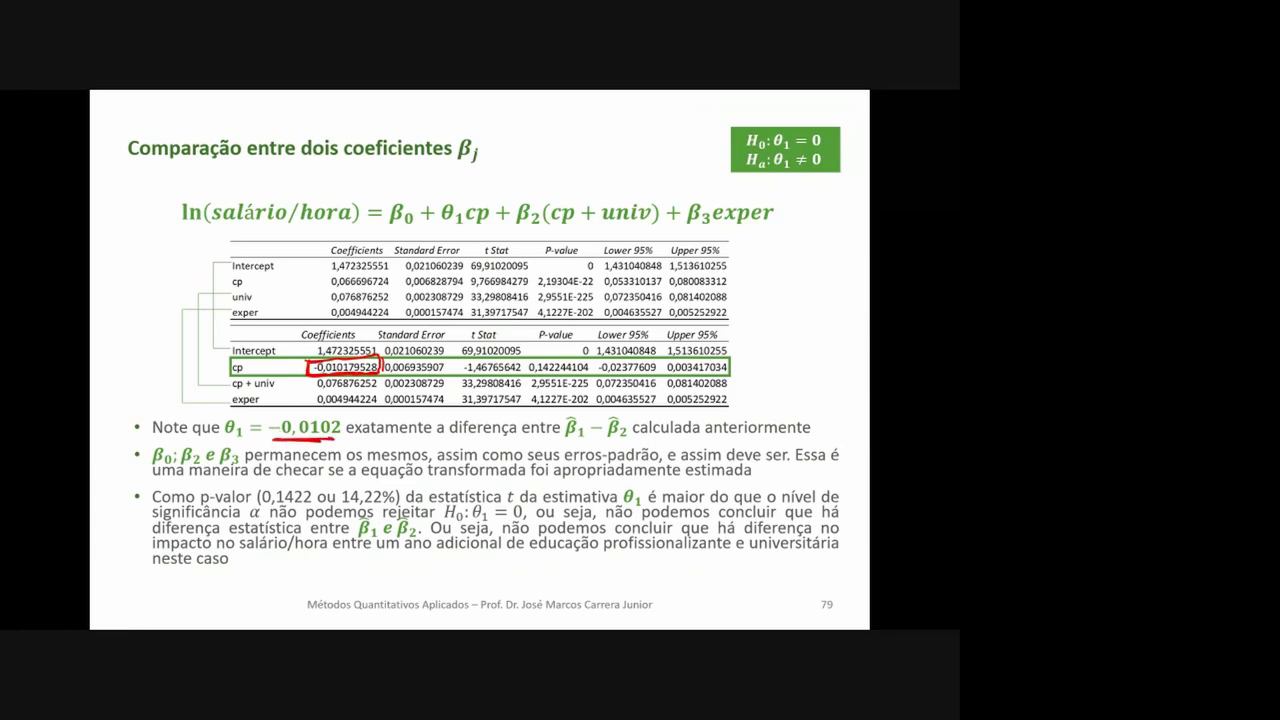
left_click_drag(563, 442, 636, 439)
left_click_drag(180, 466, 196, 465)
left_click_drag(316, 478, 372, 478)
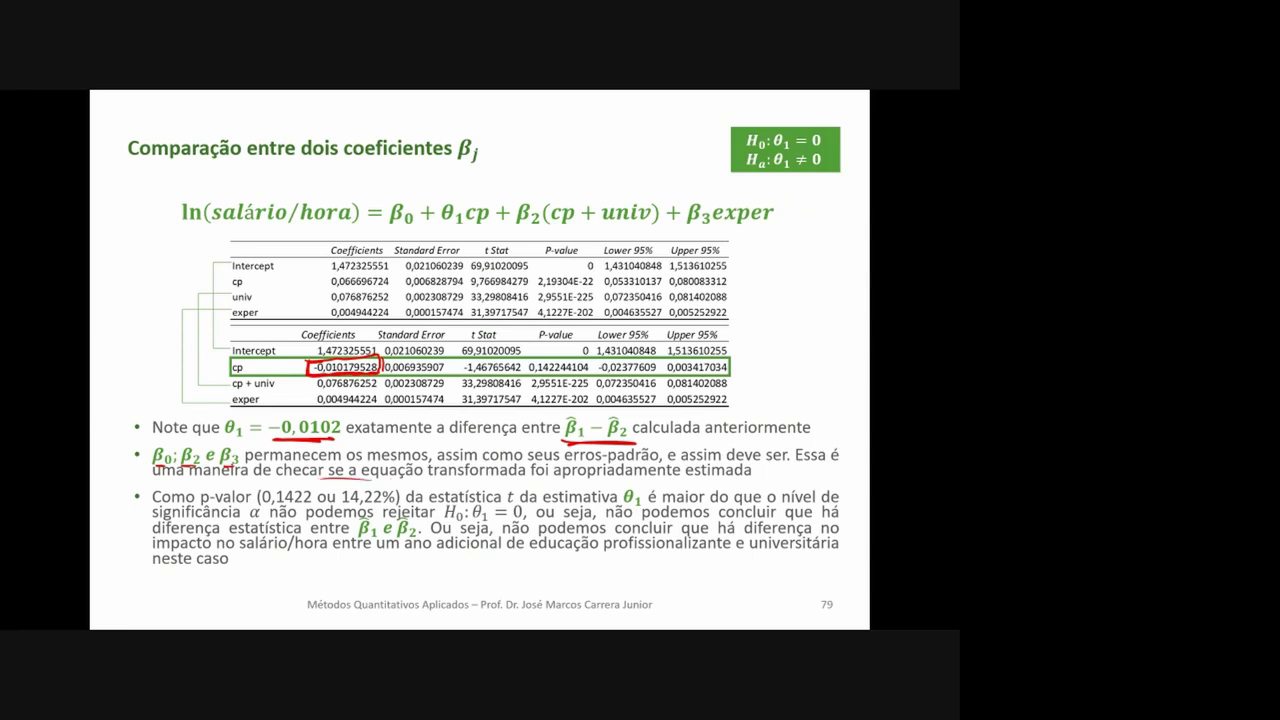
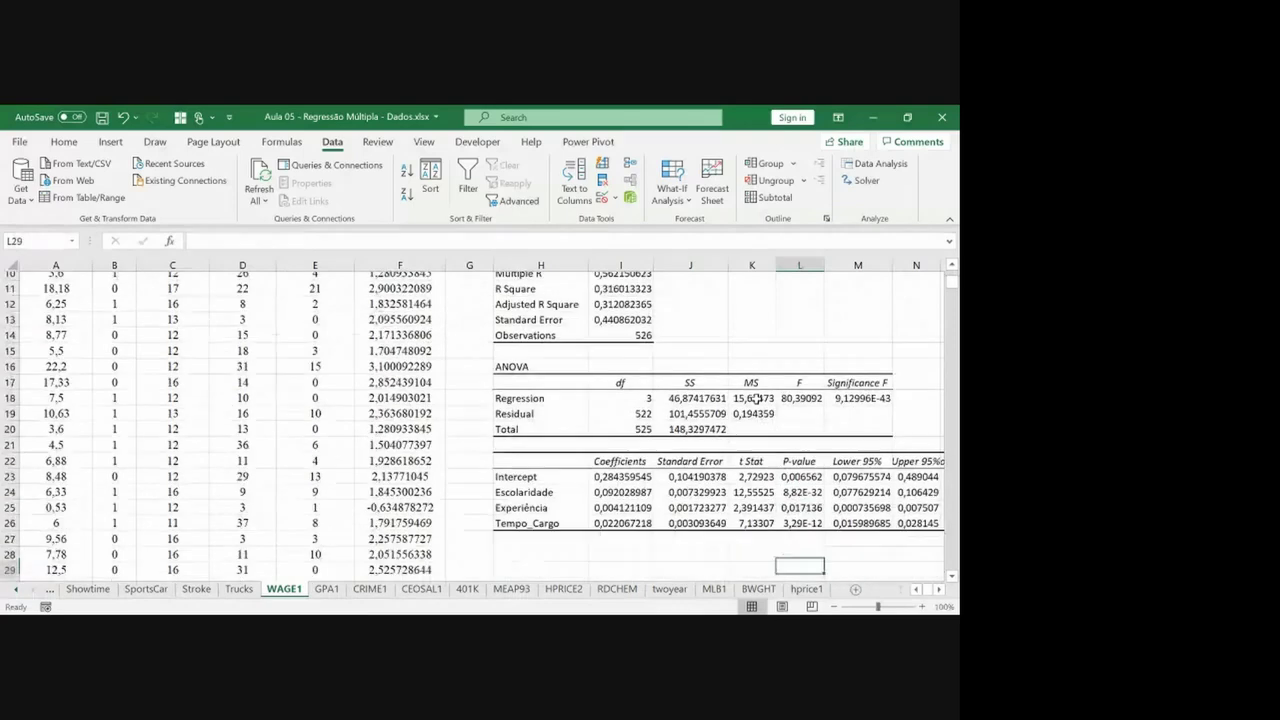
key("Right")
key("Right")
key("Right")
key("Right")
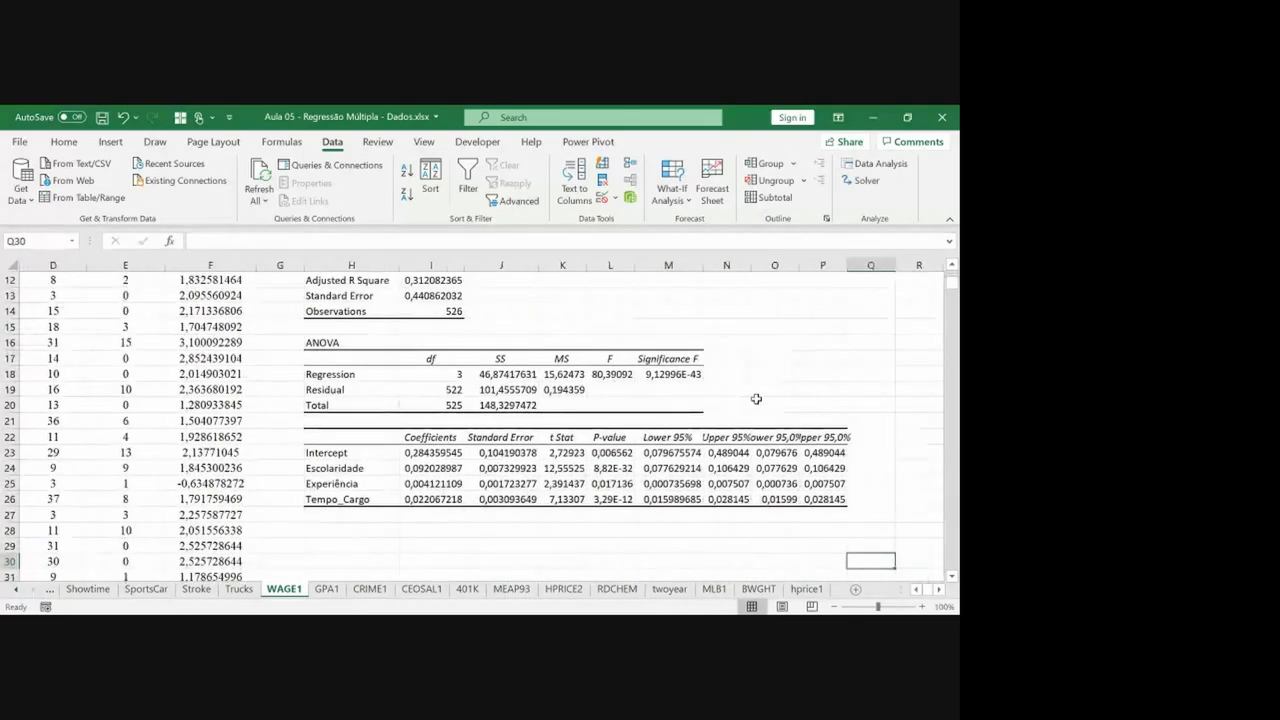
On the WAGE1 sheet, circle the ANOVA table with its df and SS headers, and dot the SS values.
key("Right")
mouse_move(325, 323)
left_mouse_down()
mouse_move(544, 418)
mouse_move(560, 316)
mouse_move(295, 311)
left_mouse_up()
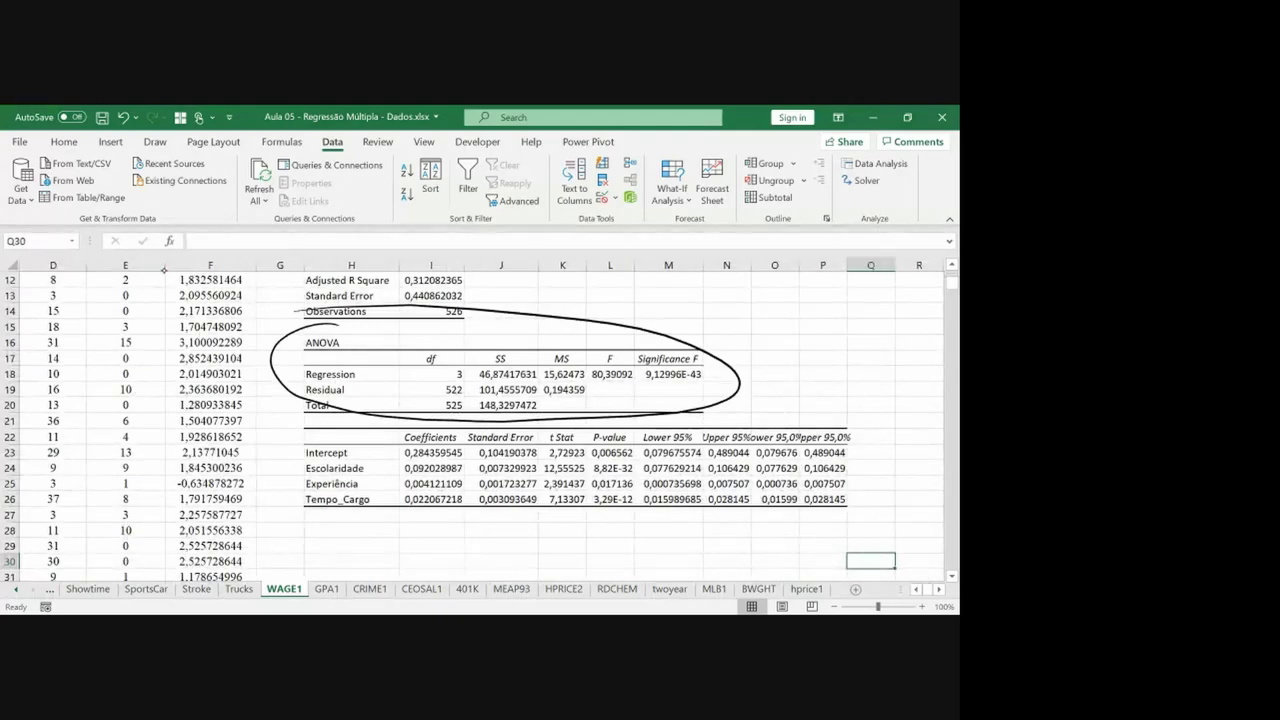
mouse_move(436, 348)
left_mouse_down()
mouse_move(422, 358)
mouse_move(494, 350)
left_mouse_up()
left_click(475, 390)
left_click(475, 405)
Calculate the regression-to-total sum of squares ratio in J15 with =J18/J20.
left_click(483, 328)
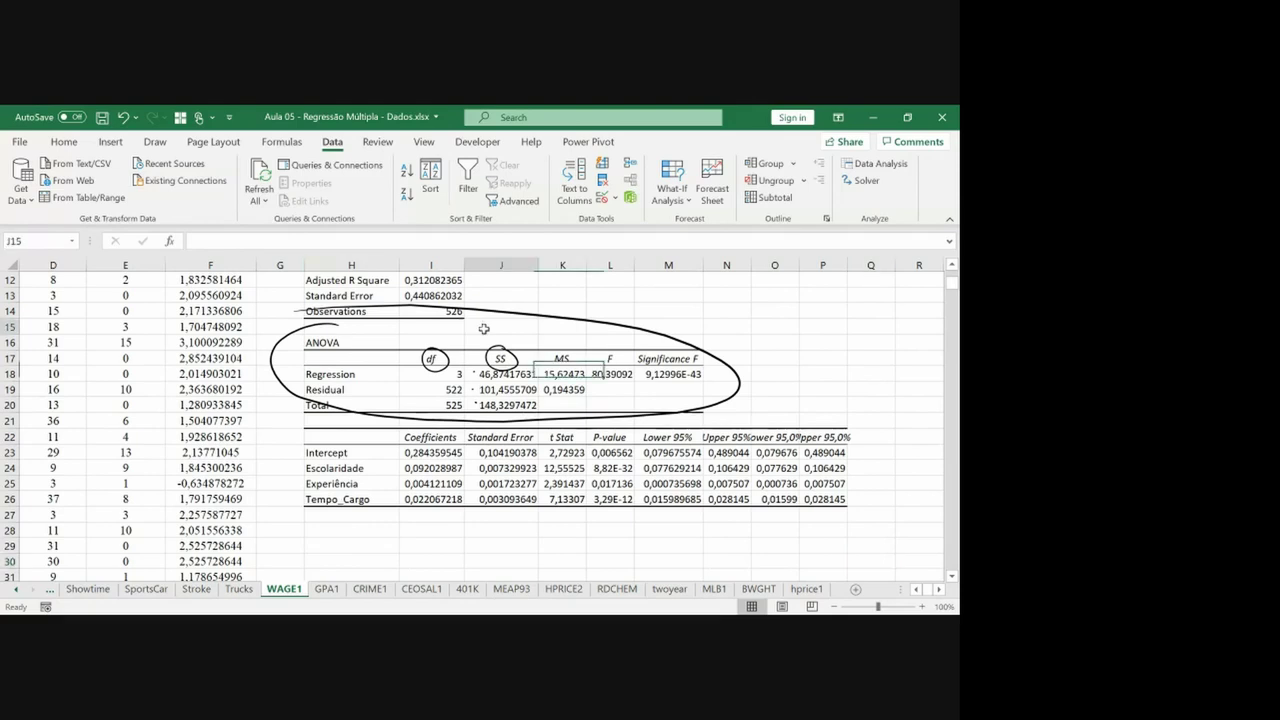
type("=")
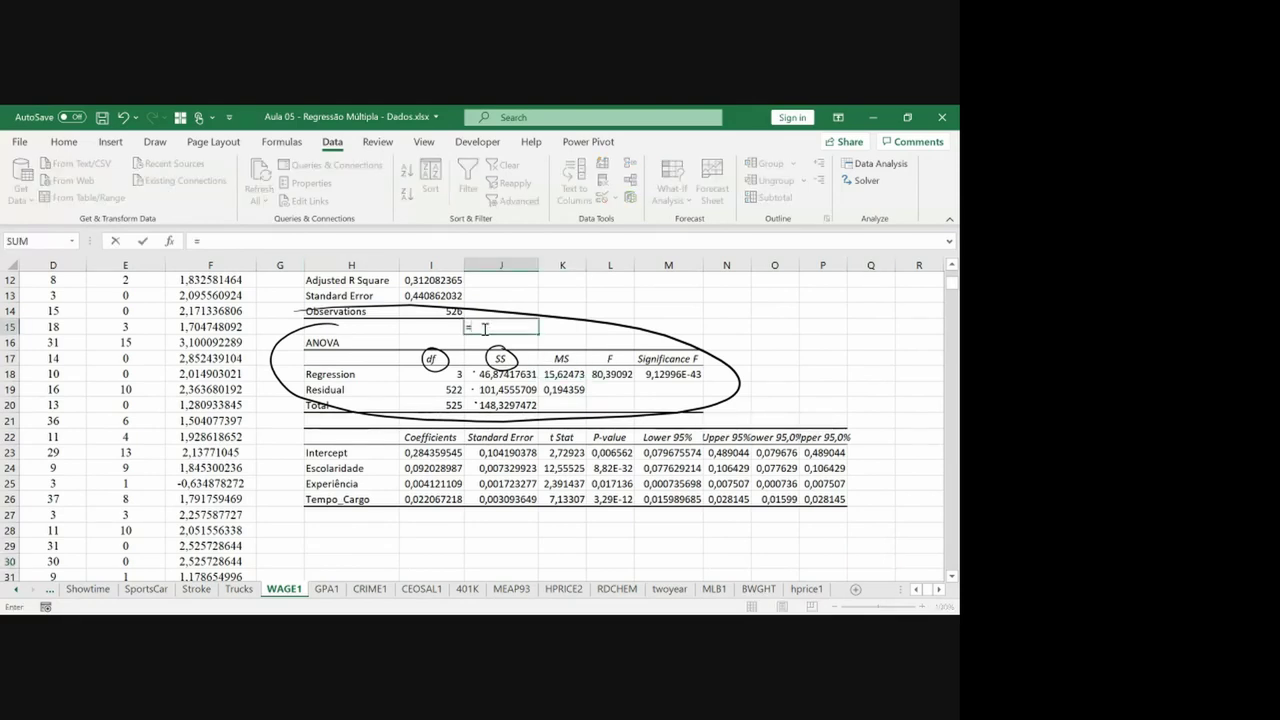
key("Down")
key("Down")
key("Down")
type("/")
key("Down")
key("Down")
key("Down")
key("Down")
key("Down")
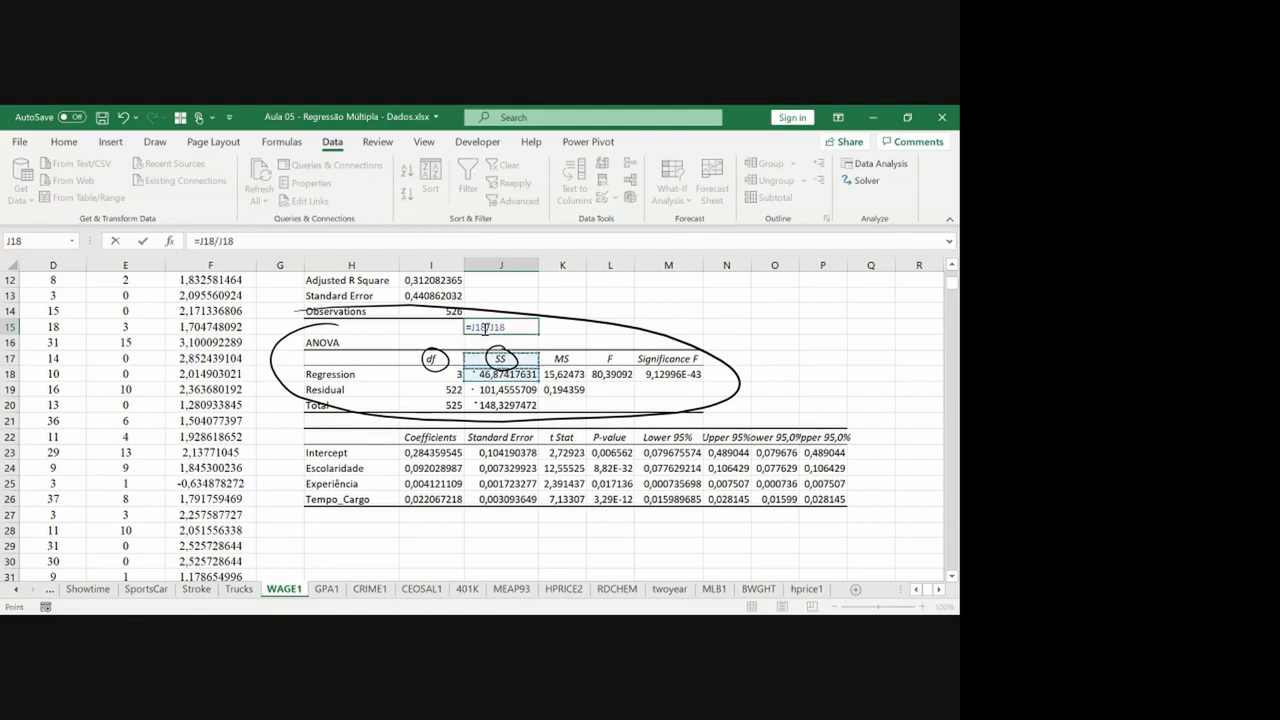
key("Return")
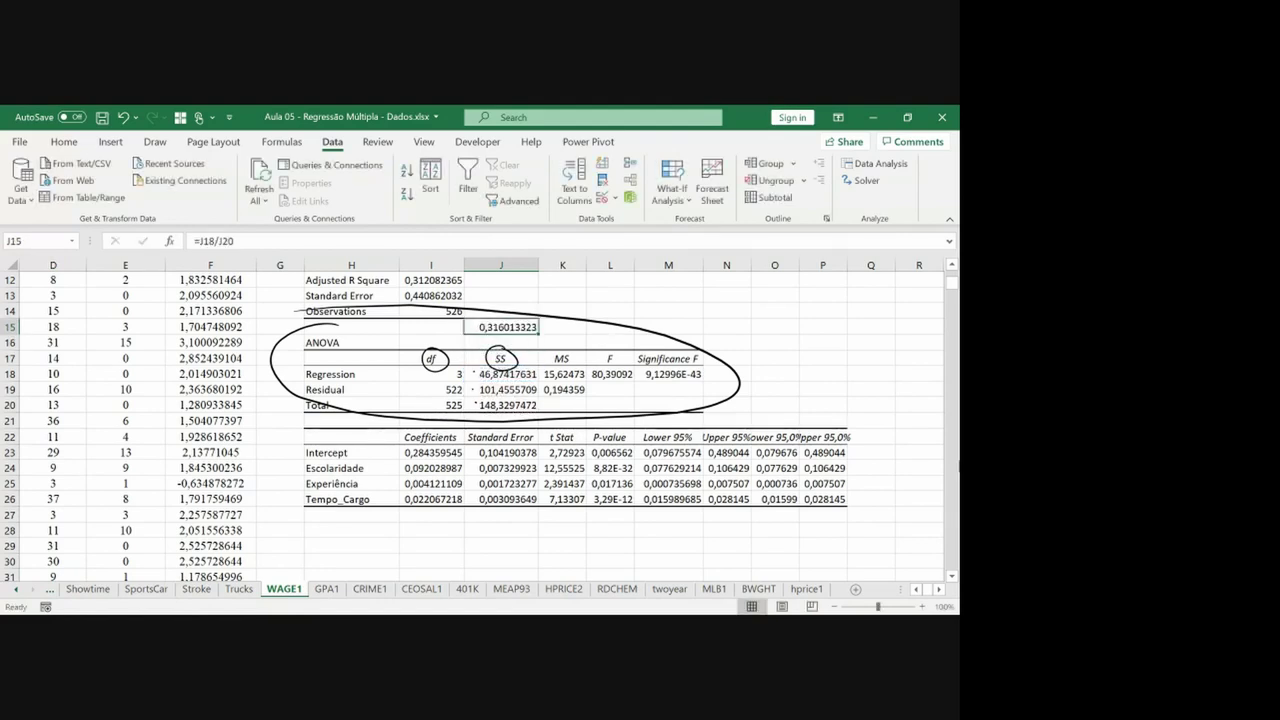
Compare the ratio in J15 with the R Square value in the regression statistics.
key("Up")
key("Up")
key("Up")
key("Up")
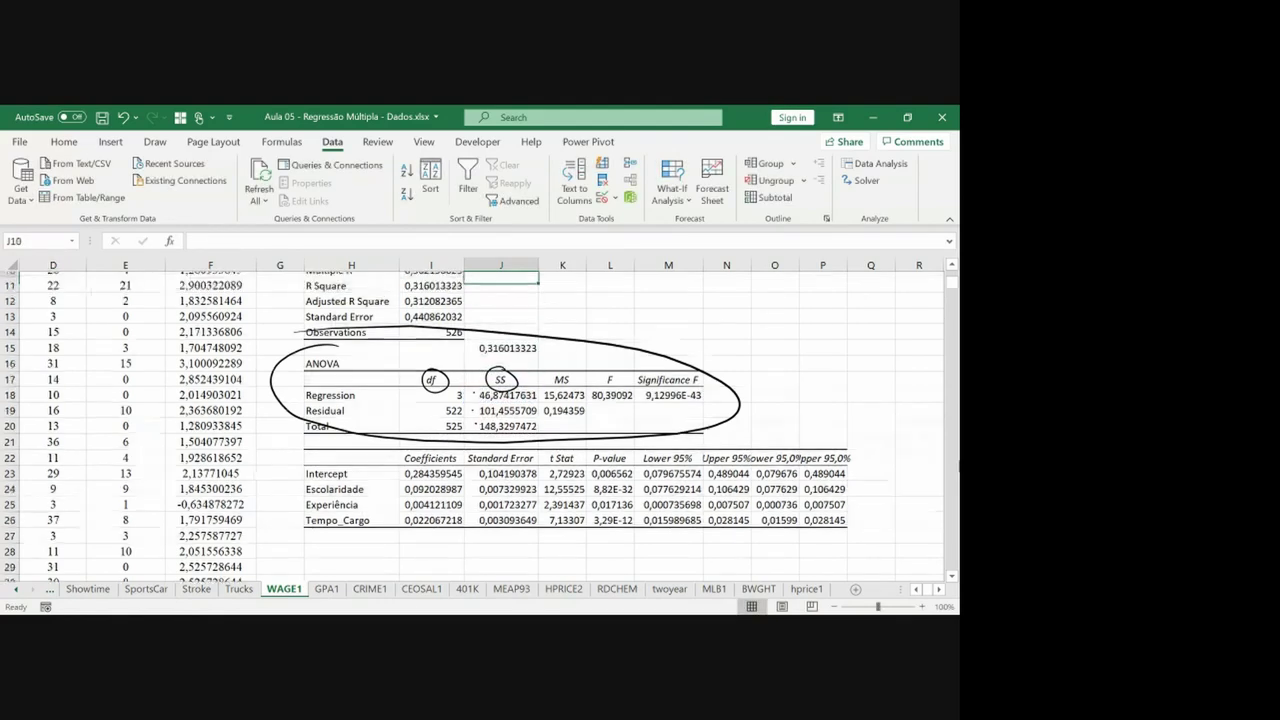
key("Down")
key("Down")
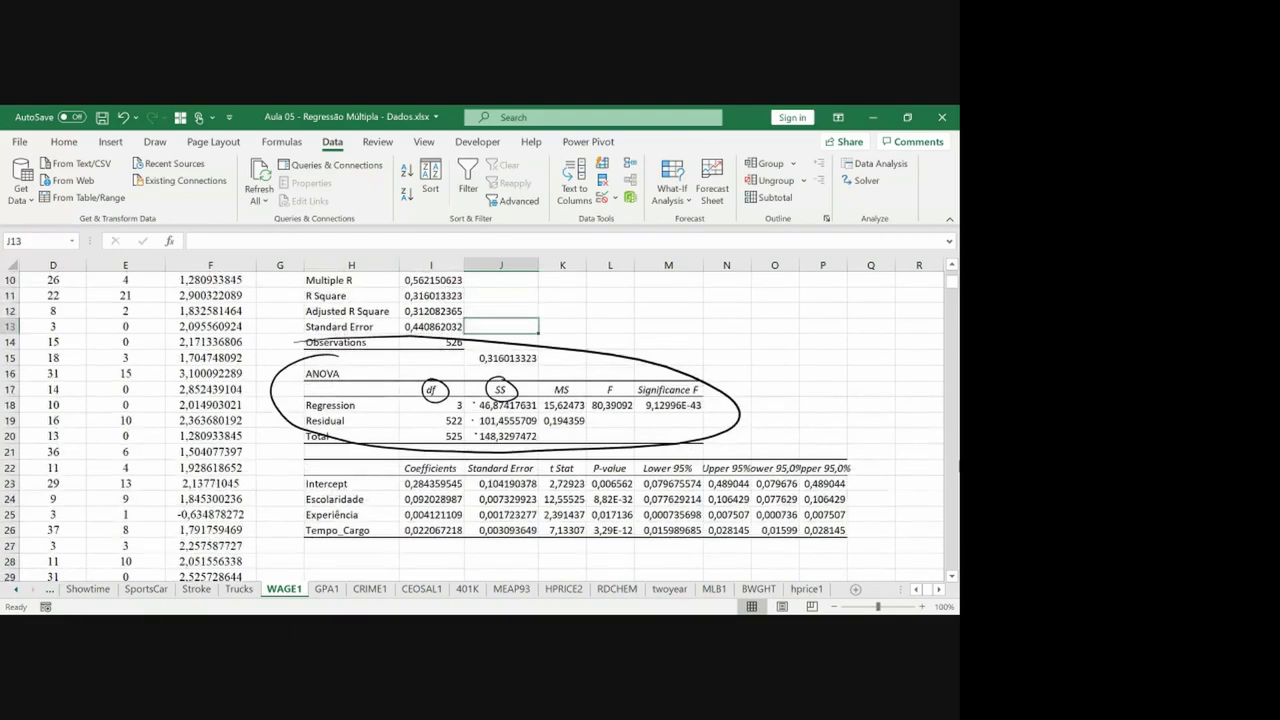
left_click(501, 357)
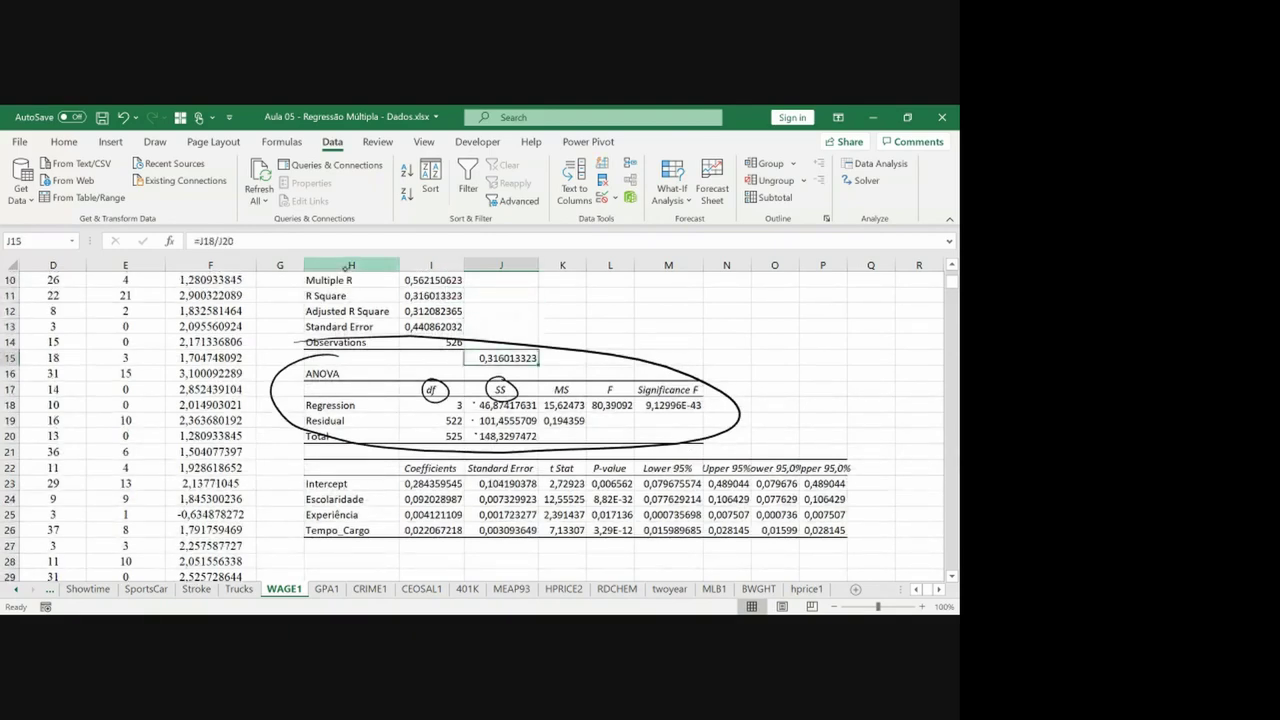
Circle the MS header and underline the F header in the ANOVA table.
mouse_move(574, 385)
left_mouse_down()
mouse_move(556, 399)
mouse_move(574, 384)
left_mouse_up()
Try calculating the F statistic in L15 with =K18/K19.
left_click(610, 358)
type("=")
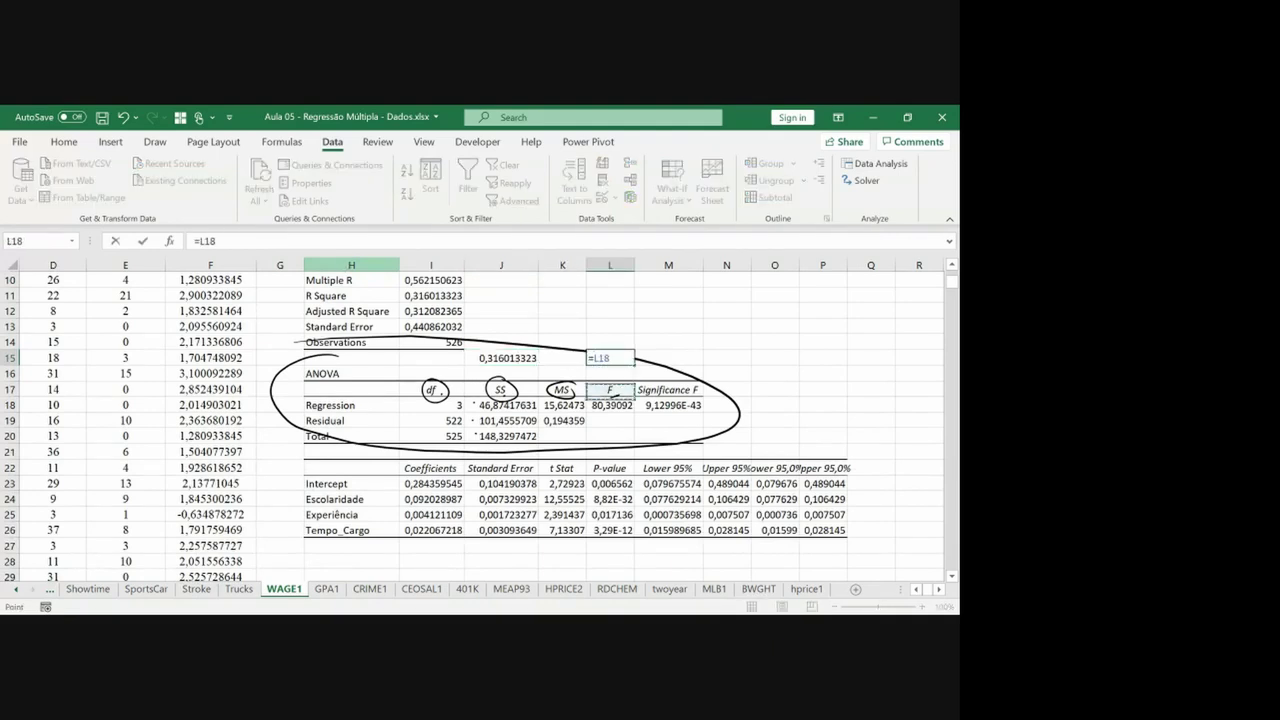
left_click(562, 405)
type("/")
left_click(562, 420)
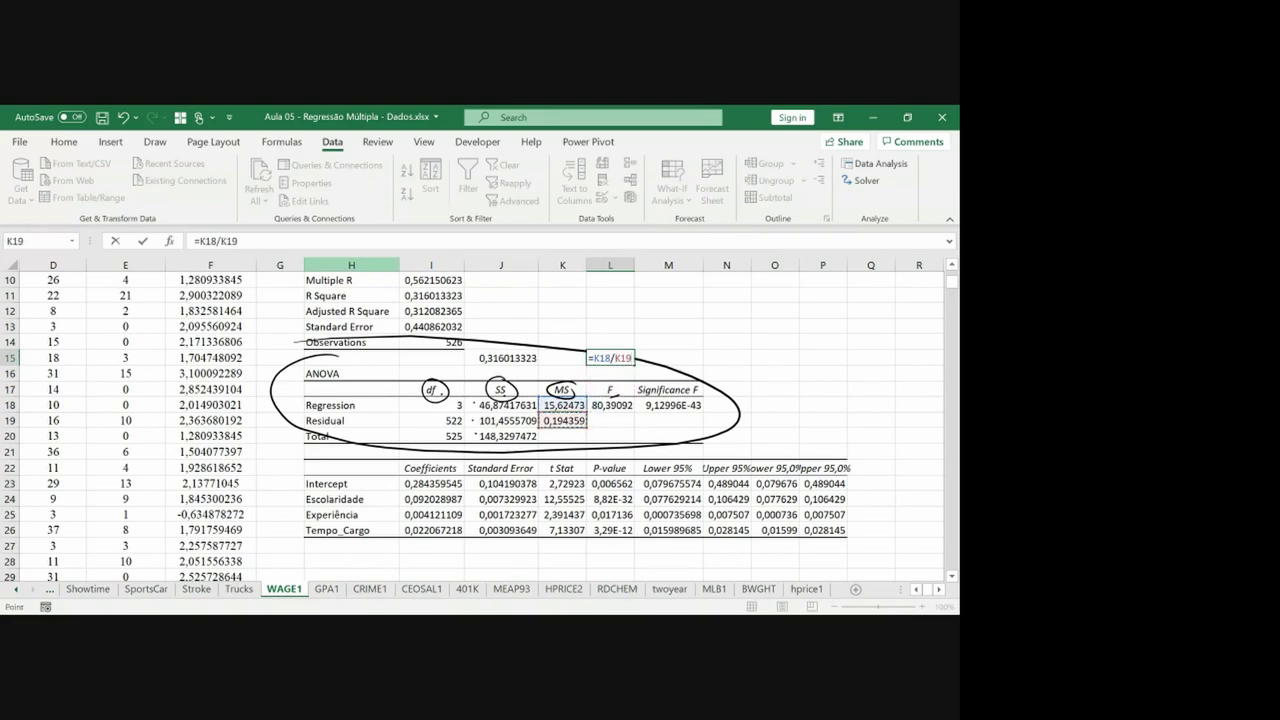
key("Escape")
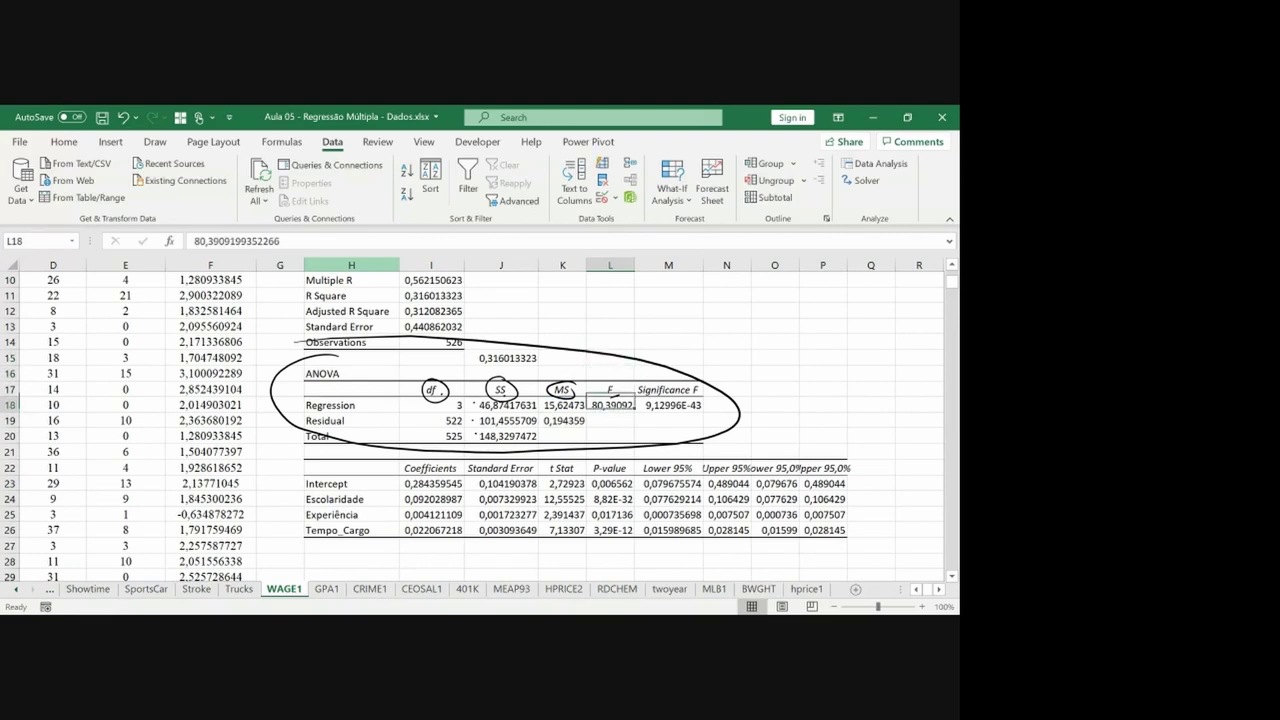
Mark the Significance F value and put dashes beside the Escolaridade, Experiência and Tempo_Cargo rows.
left_click(668, 405)
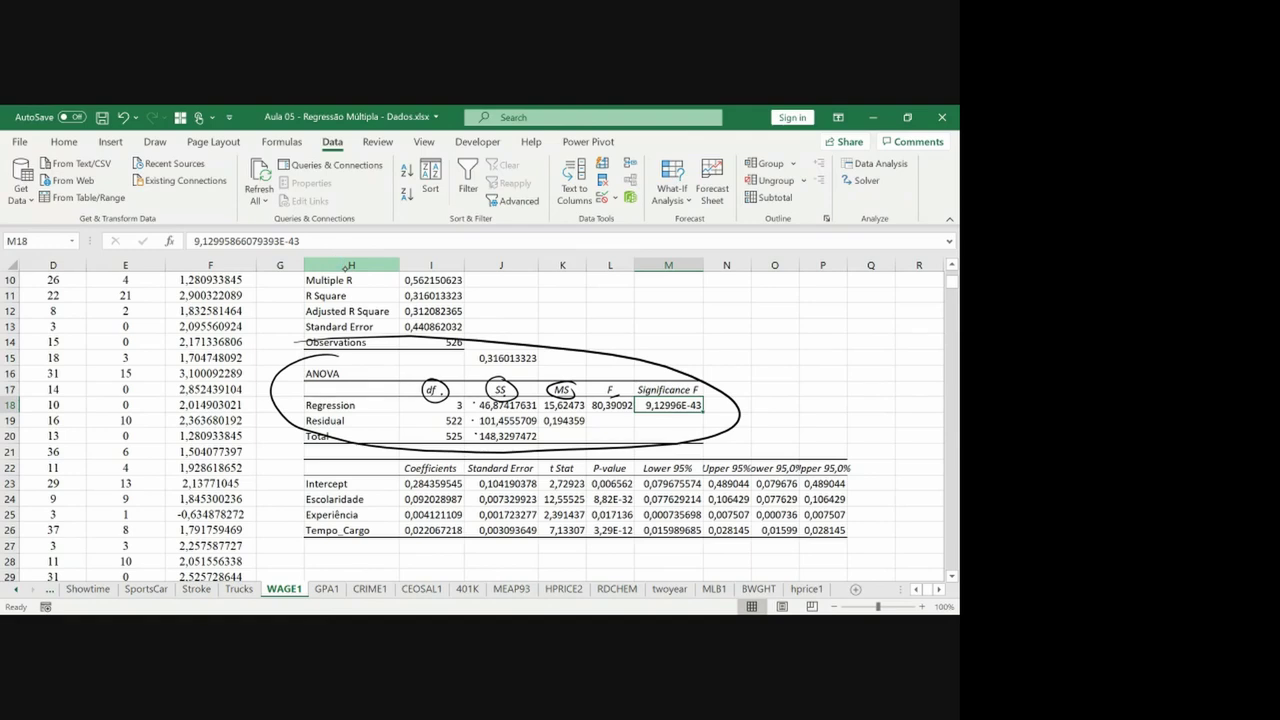
left_click_drag(698, 413, 706, 421)
left_click_drag(292, 517, 301, 516)
left_click_drag(294, 536, 305, 533)
Sketch a right-skewed F distribution curve with axes beside the ANOVA table, labelling the horizontal axis F.
mouse_move(743, 382)
left_mouse_down()
mouse_move(741, 304)
mouse_move(806, 378)
mouse_move(877, 377)
left_mouse_up()
mouse_move(745, 378)
left_mouse_down()
mouse_move(762, 328)
mouse_move(803, 306)
mouse_move(894, 371)
left_mouse_up()
left_click_drag(885, 378, 892, 378)
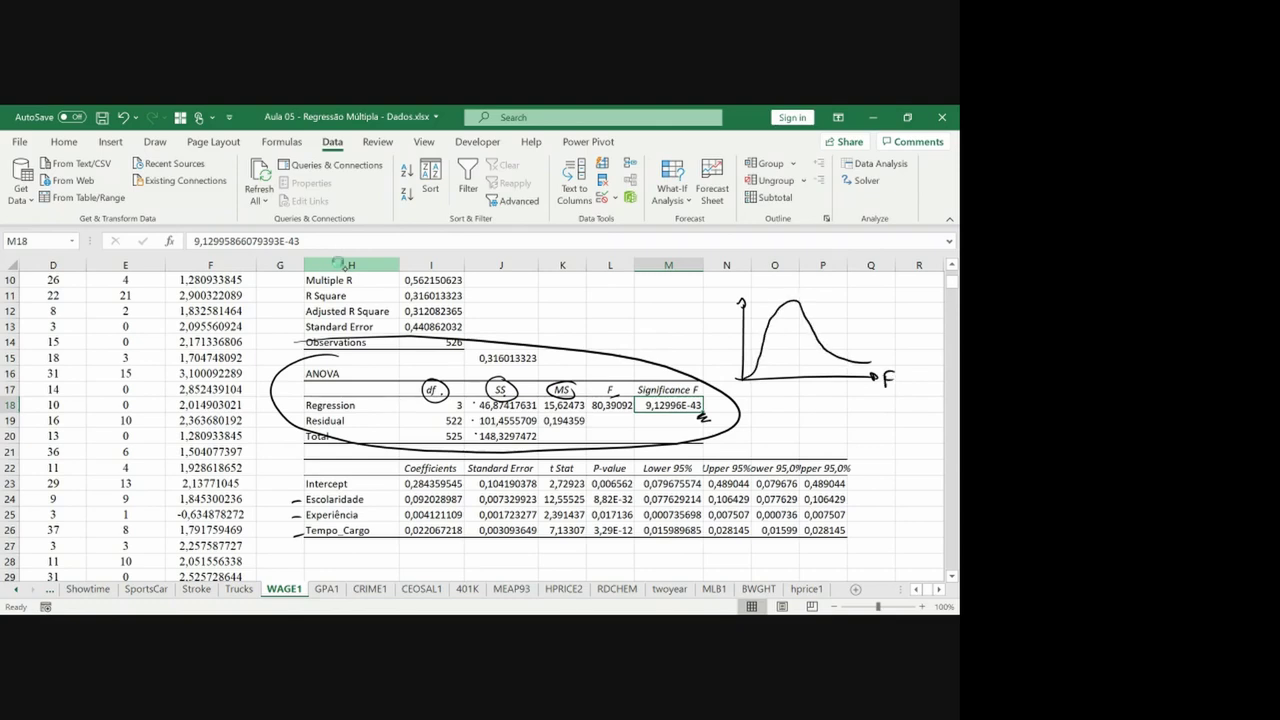
Draw a critical line in the curve's right tail and label the sketch F*, α = 1% and 99%.
mouse_move(835, 340)
left_mouse_down()
mouse_move(837, 382)
mouse_move(835, 334)
mouse_move(884, 299)
left_mouse_up()
left_click_drag(893, 287, 899, 299)
left_click_drag(782, 344, 786, 355)
left_click_drag(796, 344, 804, 356)
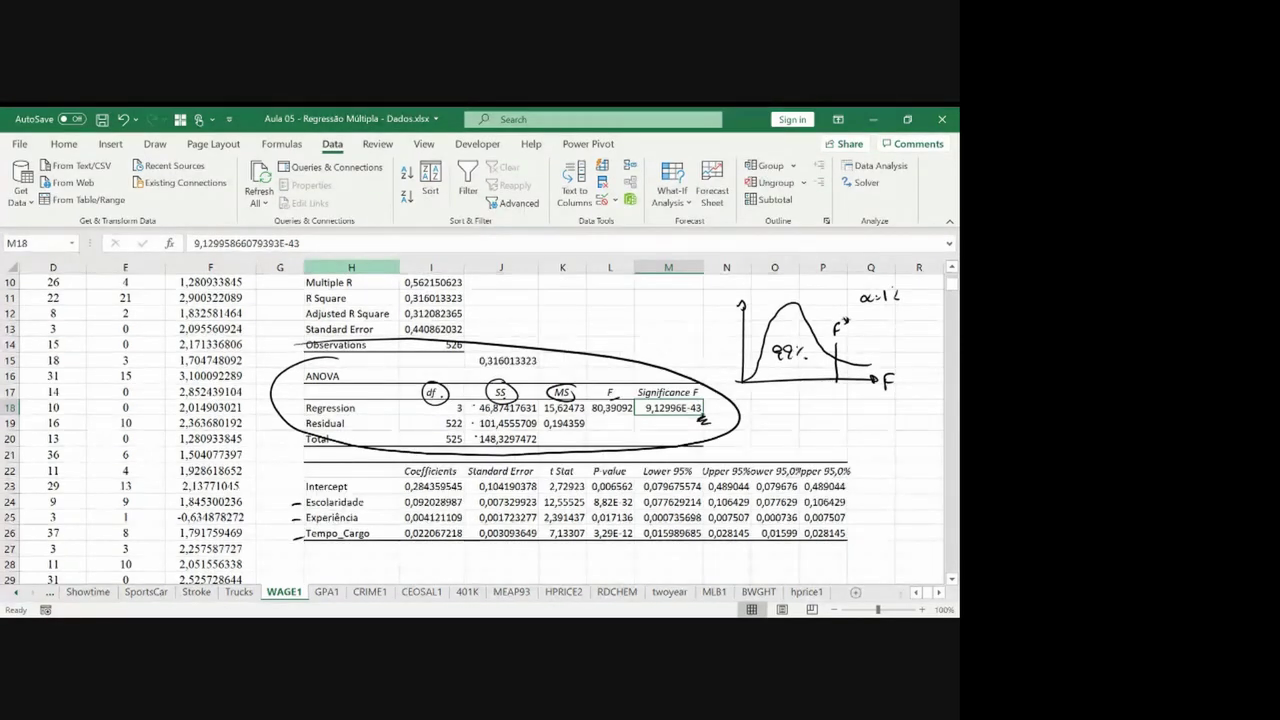
Undo the F*, α = 1% and 99% labels while keeping the critical line.
key("ctrl+z")
key("ctrl+z")
key("ctrl+z")
key("ctrl+z")
key("ctrl+z")
key("ctrl+z")
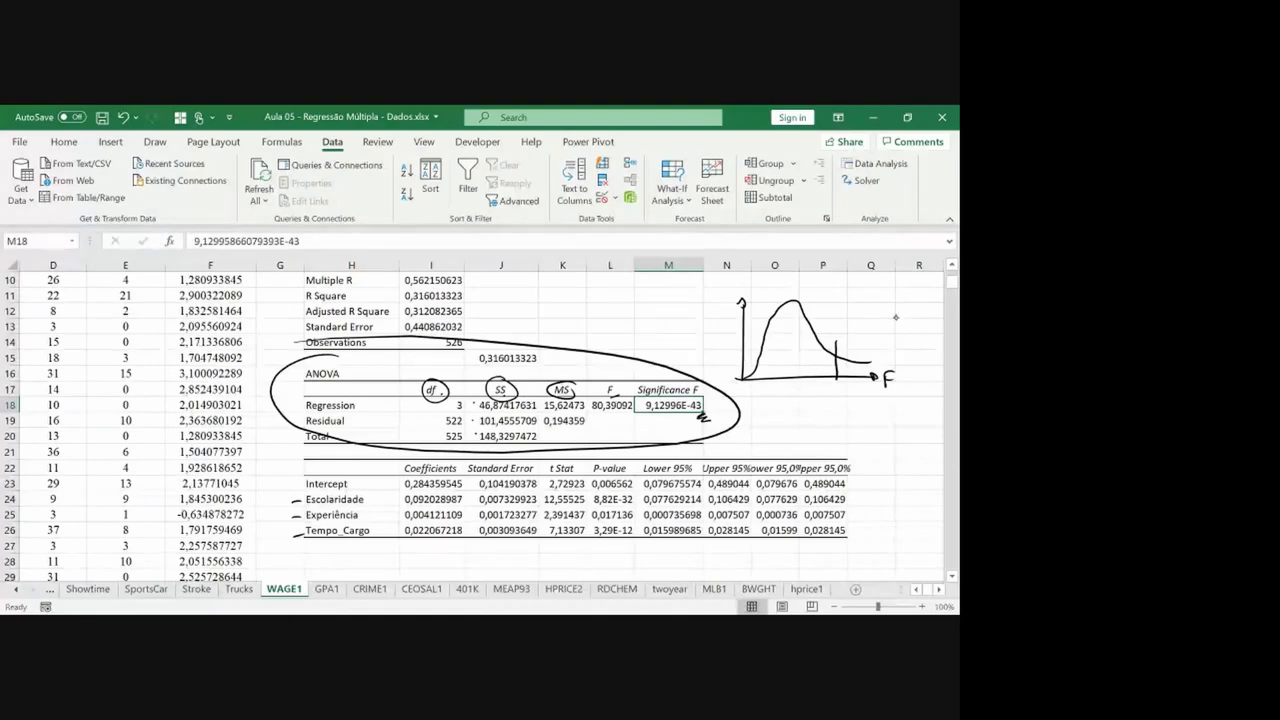
Rewrite α = 1% above the right tail, F* below the critical line and 99% under the curve.
mouse_move(856, 309)
left_mouse_down()
mouse_move(843, 319)
mouse_move(878, 318)
left_mouse_up()
left_click_drag(893, 305, 896, 317)
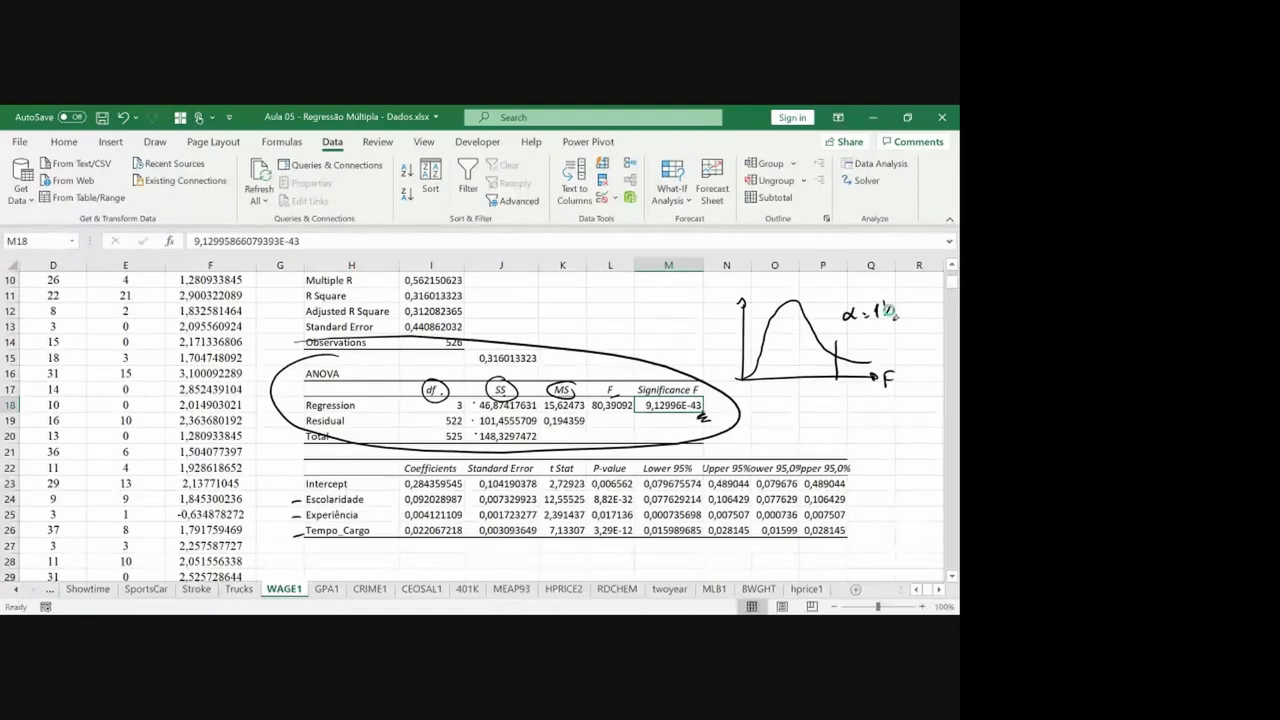
mouse_move(834, 384)
left_mouse_down()
mouse_move(834, 396)
mouse_move(852, 387)
left_mouse_up()
left_click_drag(787, 346, 785, 358)
mouse_move(798, 346)
left_mouse_down()
mouse_move(795, 358)
mouse_move(810, 358)
left_mouse_up()
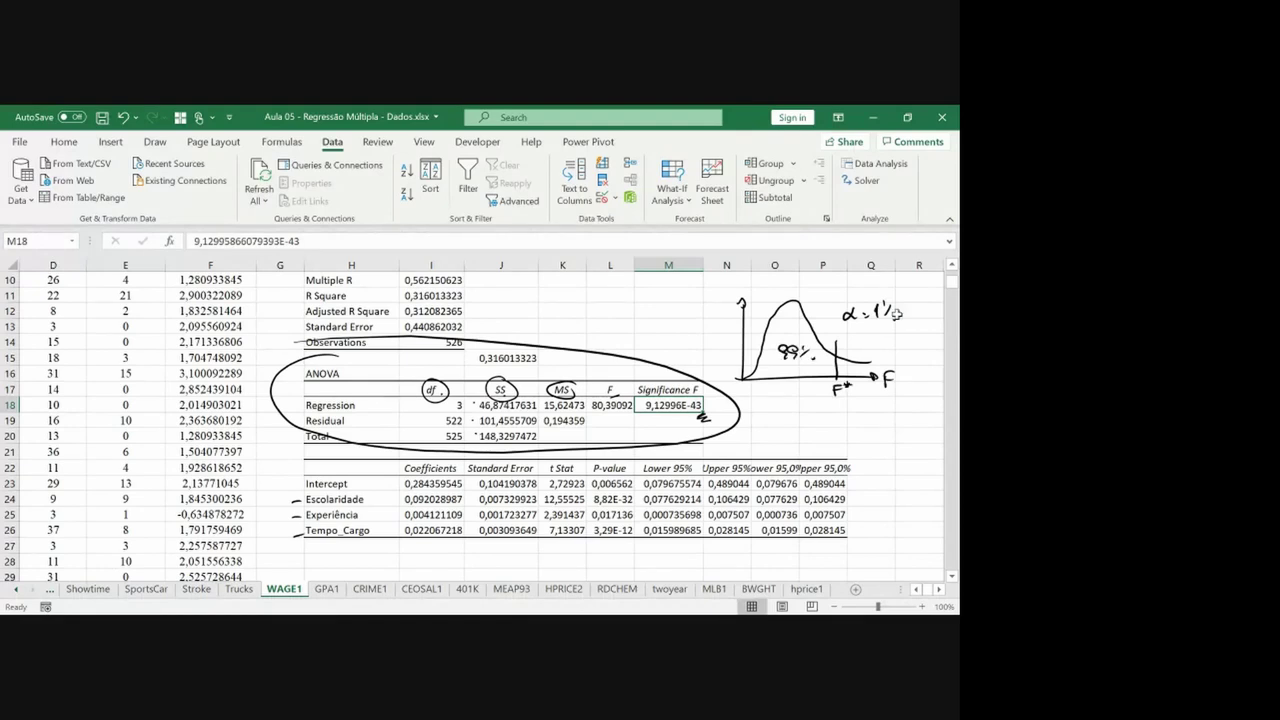
Start an F.INV formula in O18 and highlight the curve's axis up to F* with an arrow.
left_click(779, 407)
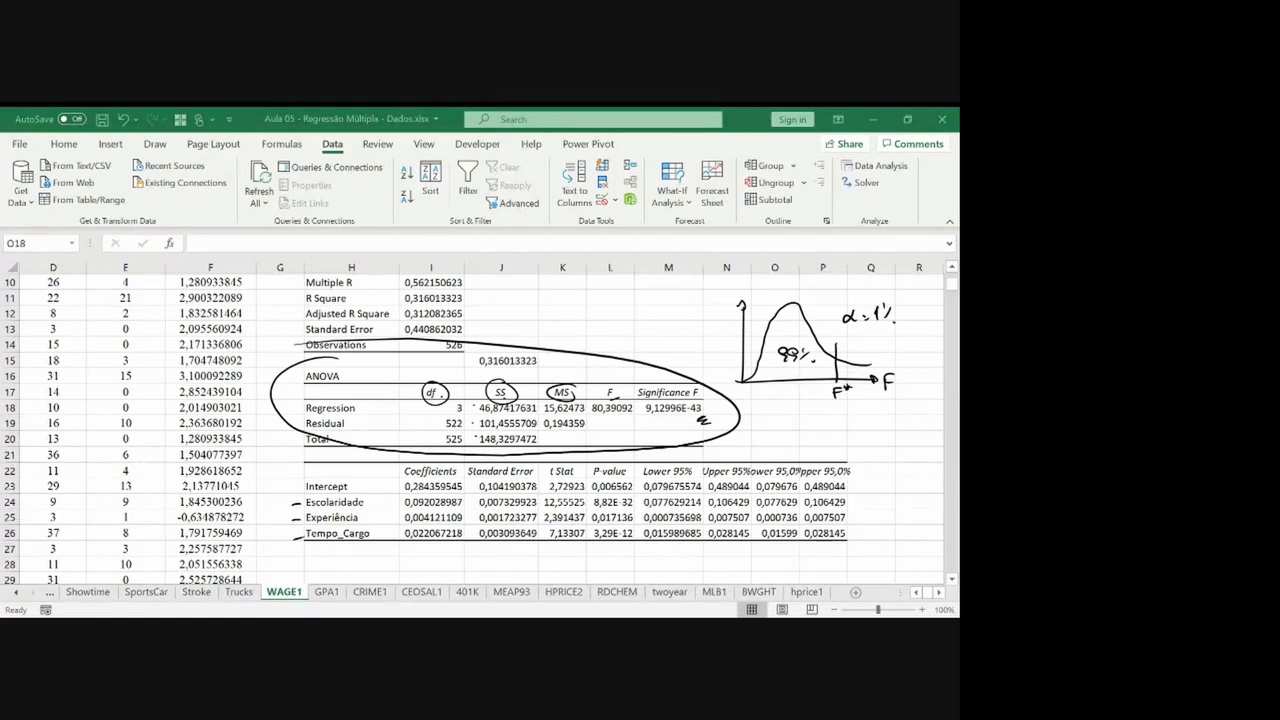
left_click(779, 410)
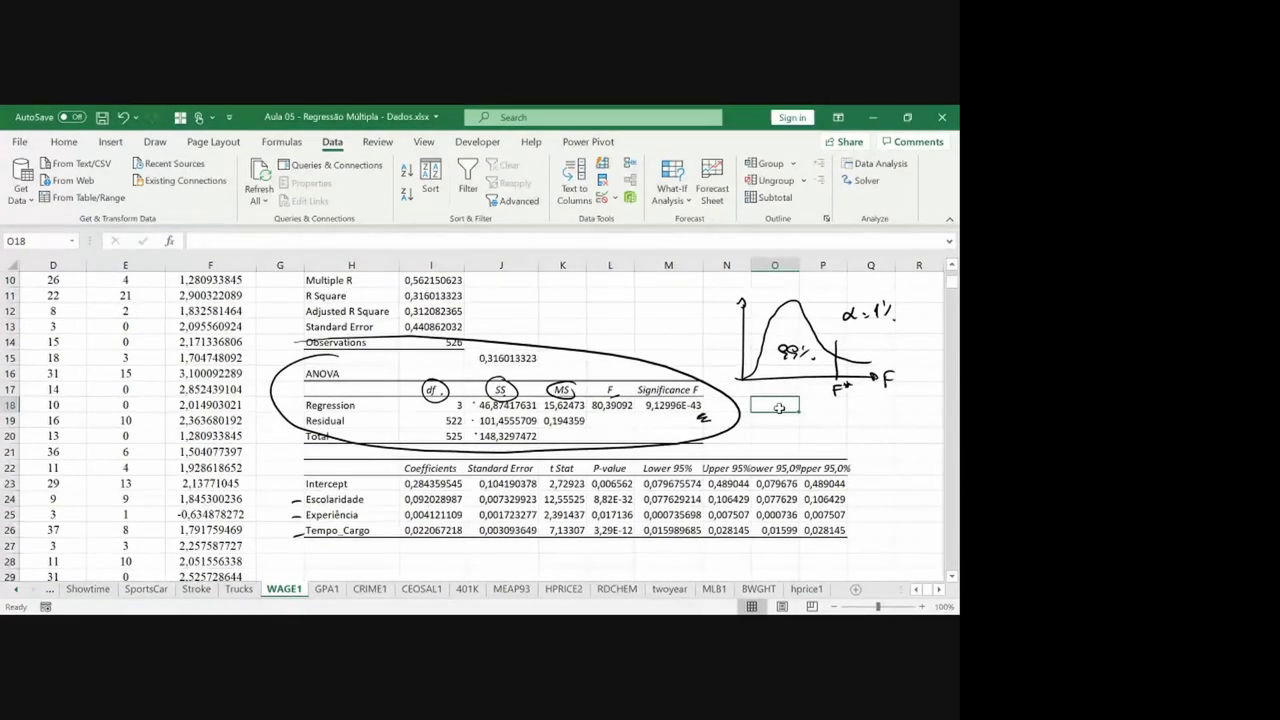
type("=f.i")
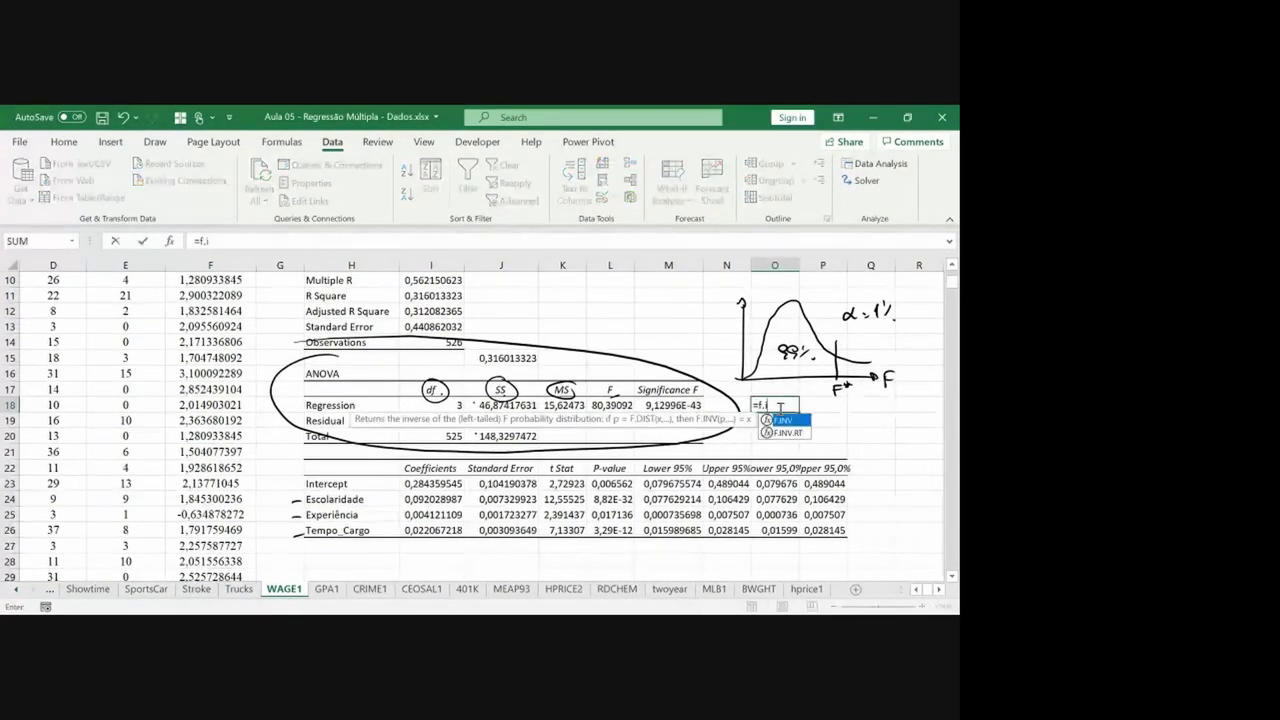
type("nv")
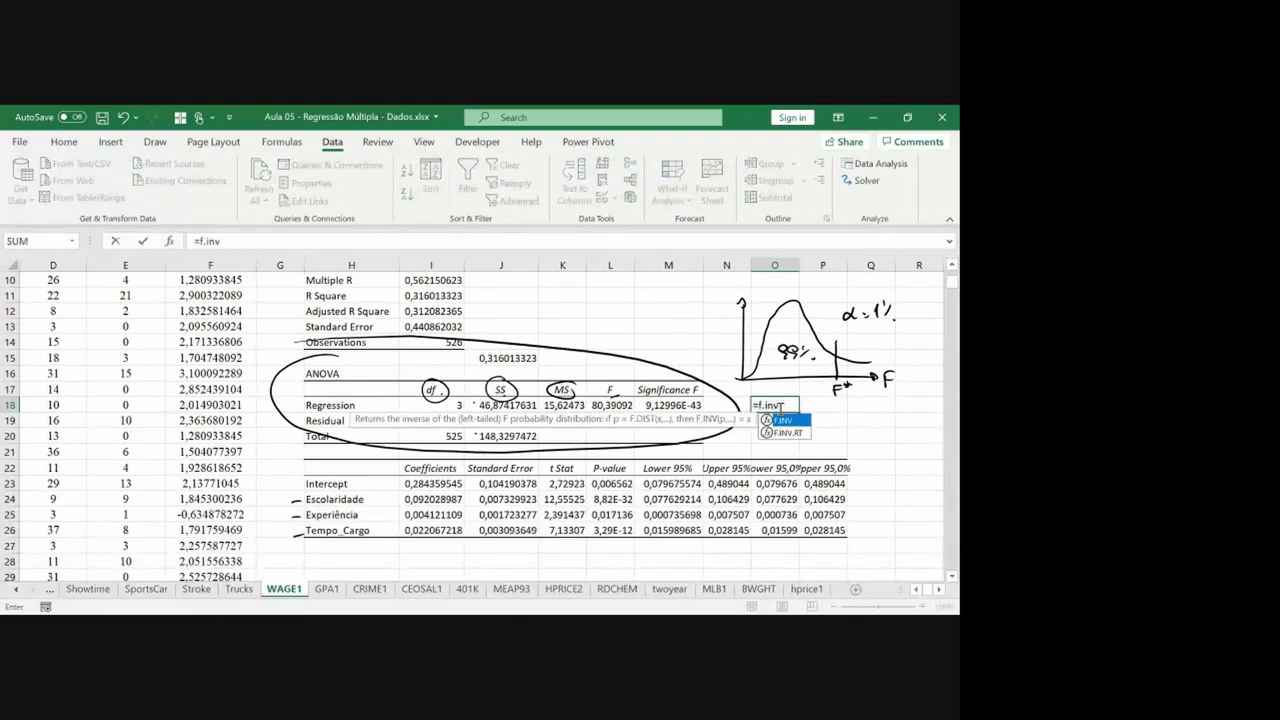
type("(")
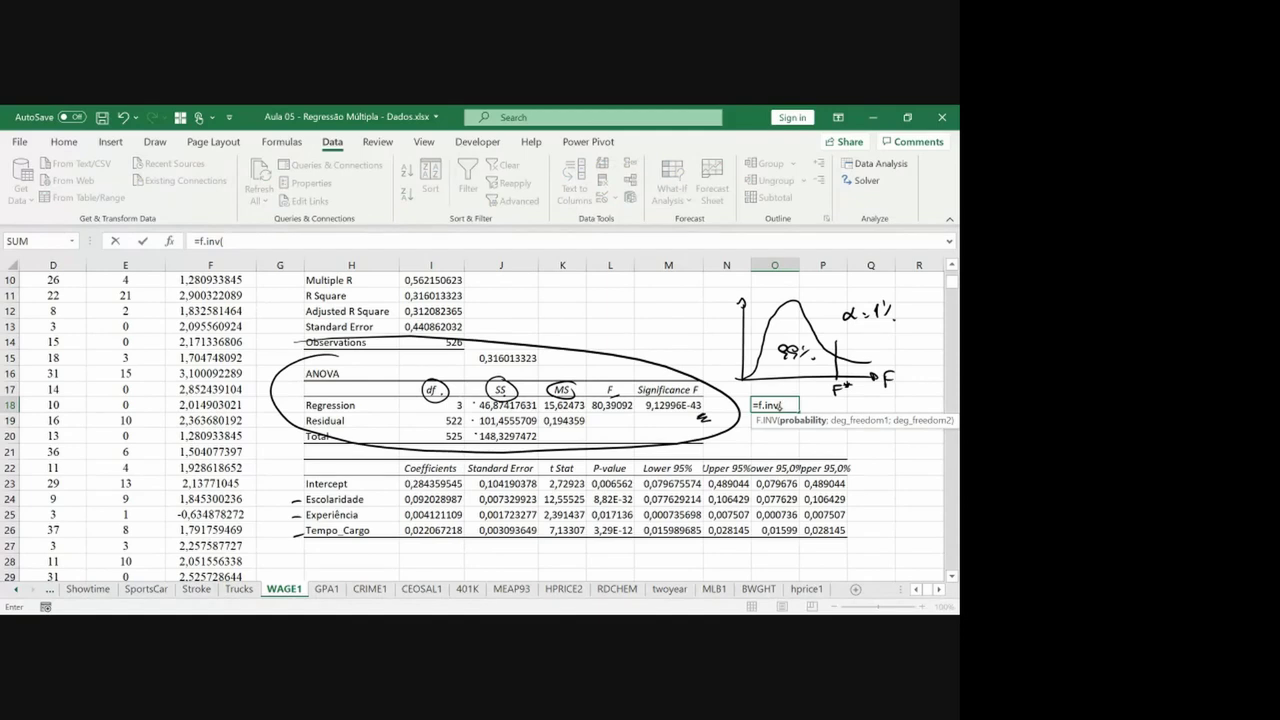
mouse_move(840, 376)
left_mouse_down()
mouse_move(745, 377)
mouse_move(746, 390)
mouse_move(827, 390)
left_mouse_up()
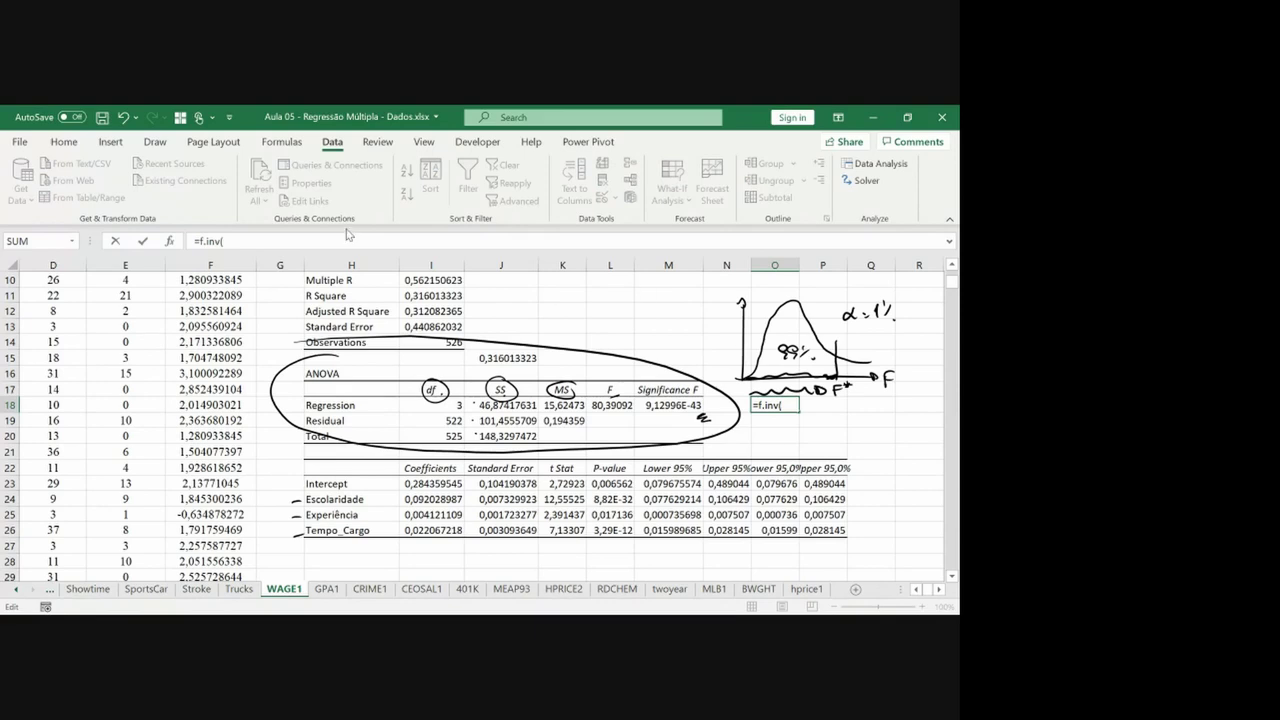
Complete the critical value formula in O18 as =F.INV(99%;I18;I19).
left_click(349, 238)
type("99%")
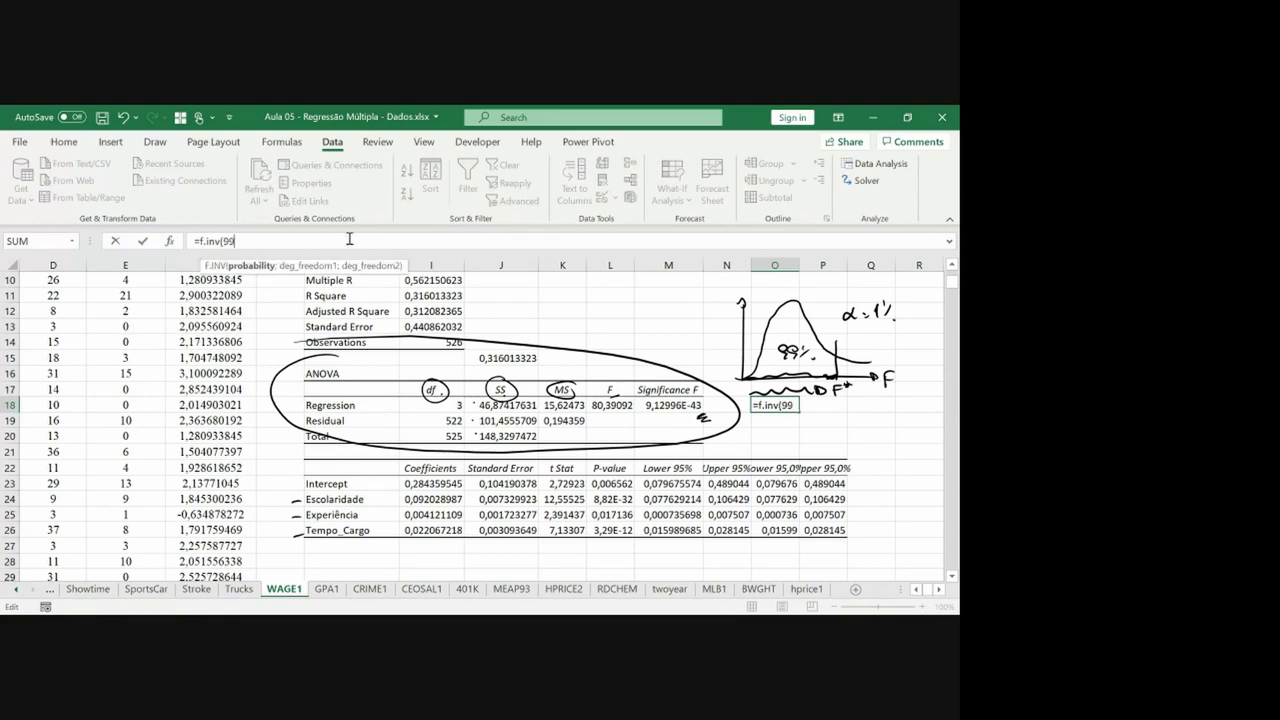
type(";")
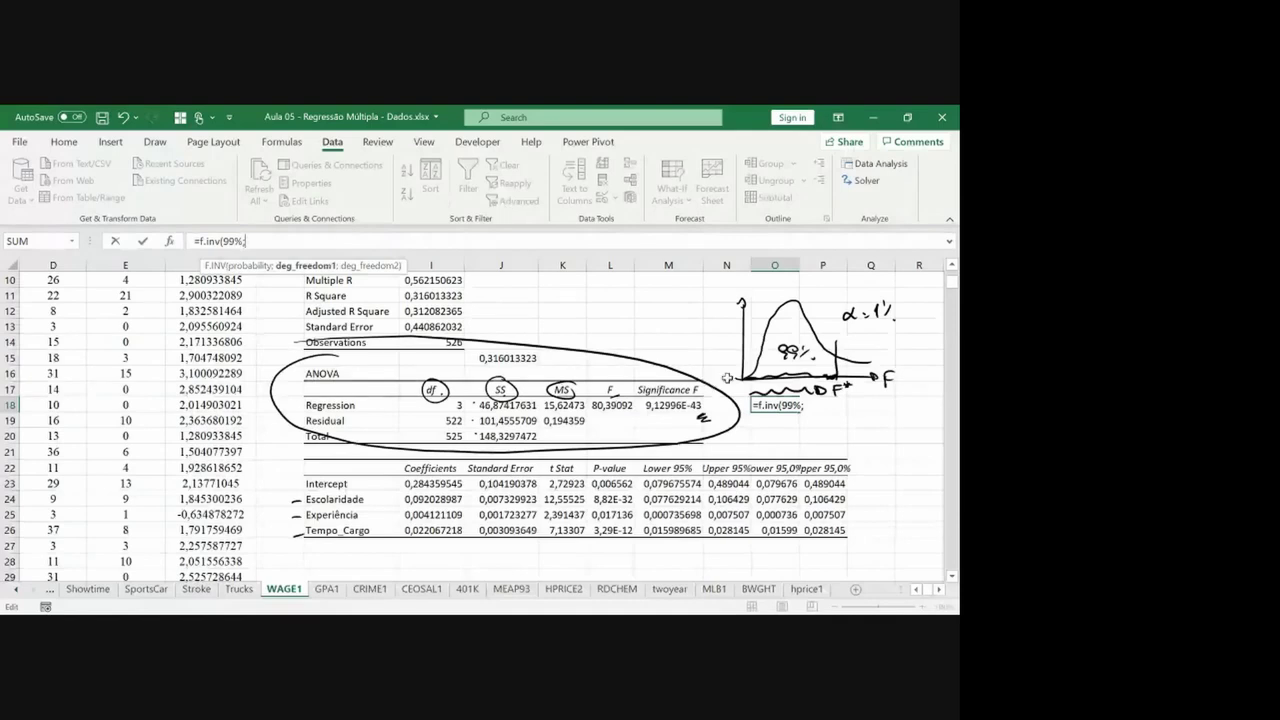
left_click(410, 407)
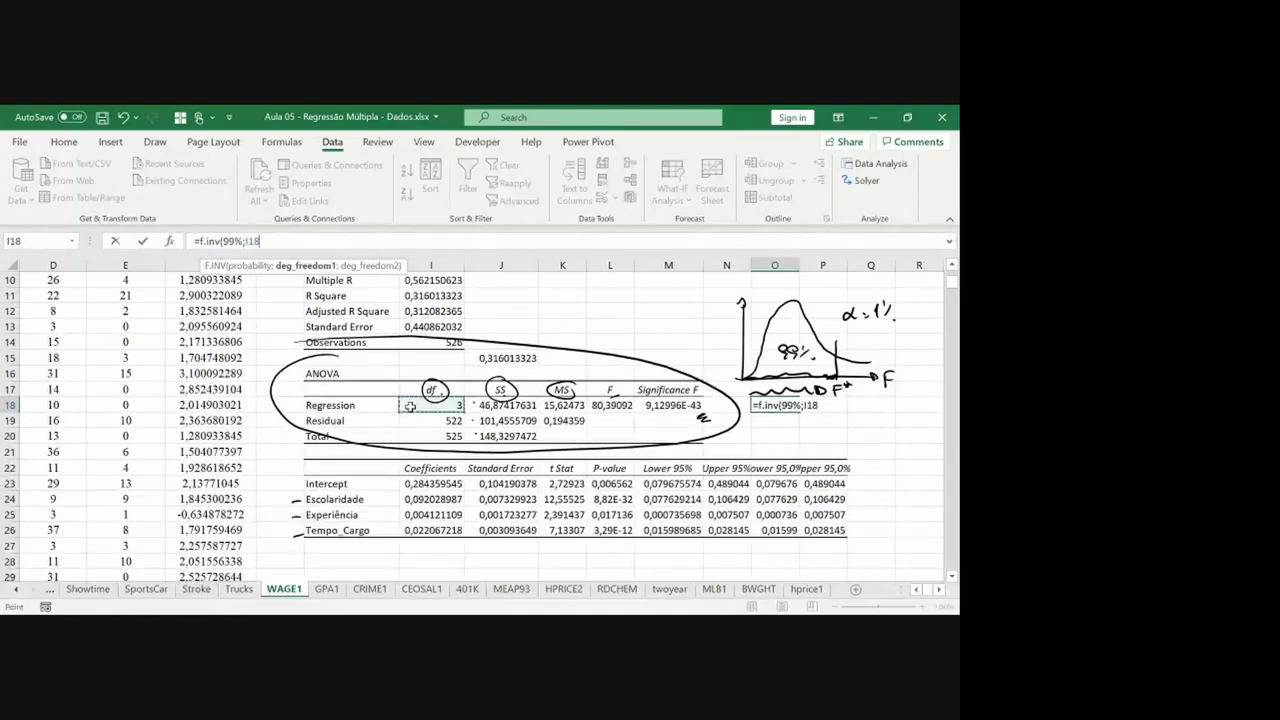
type(";")
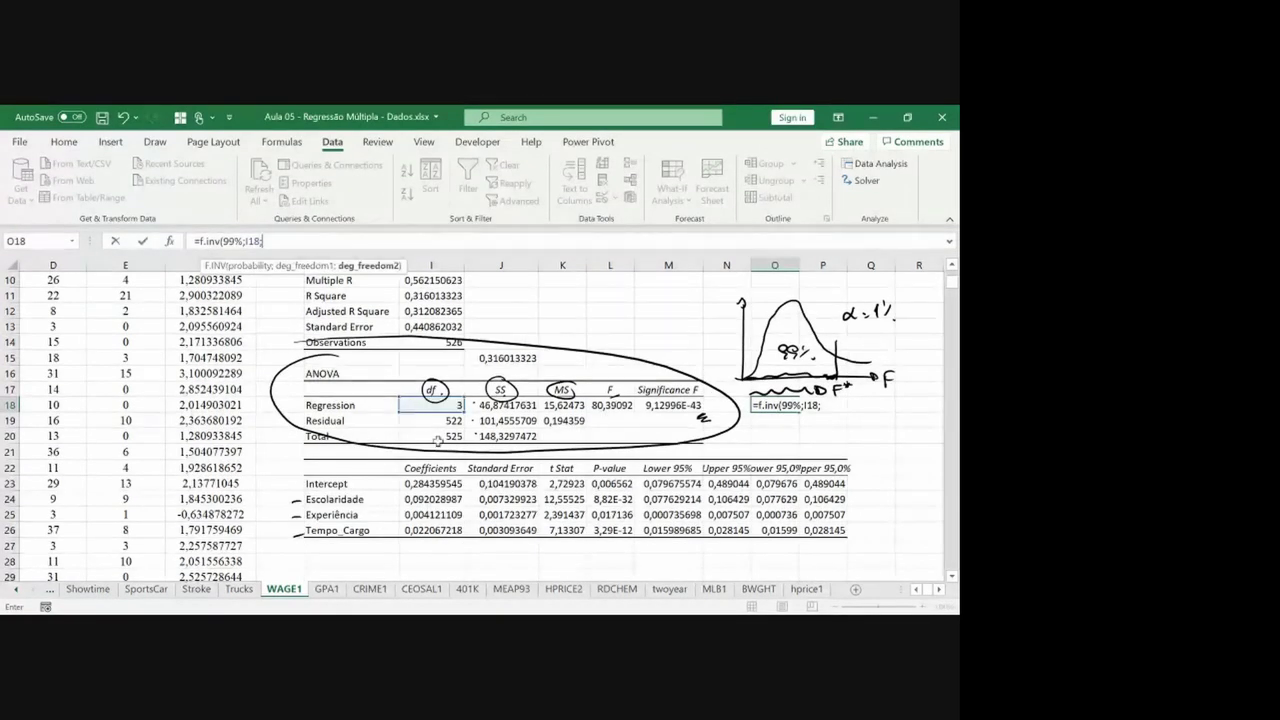
left_click(434, 421)
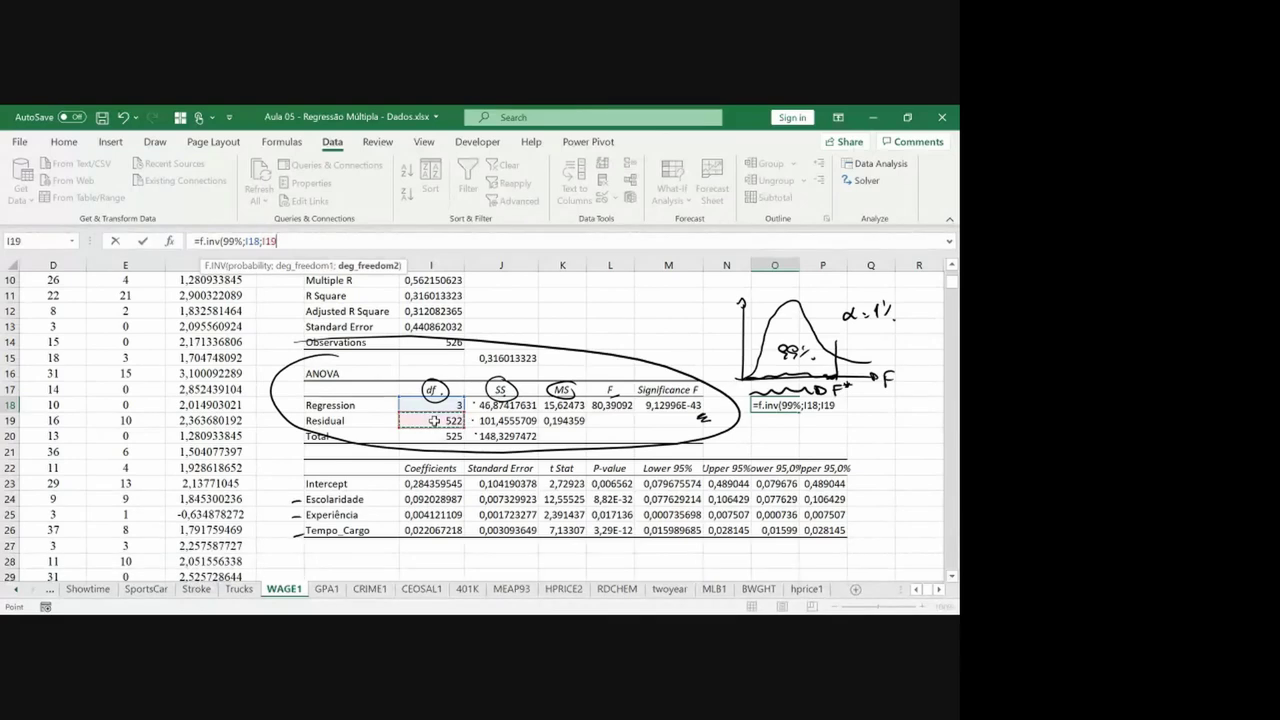
type(")")
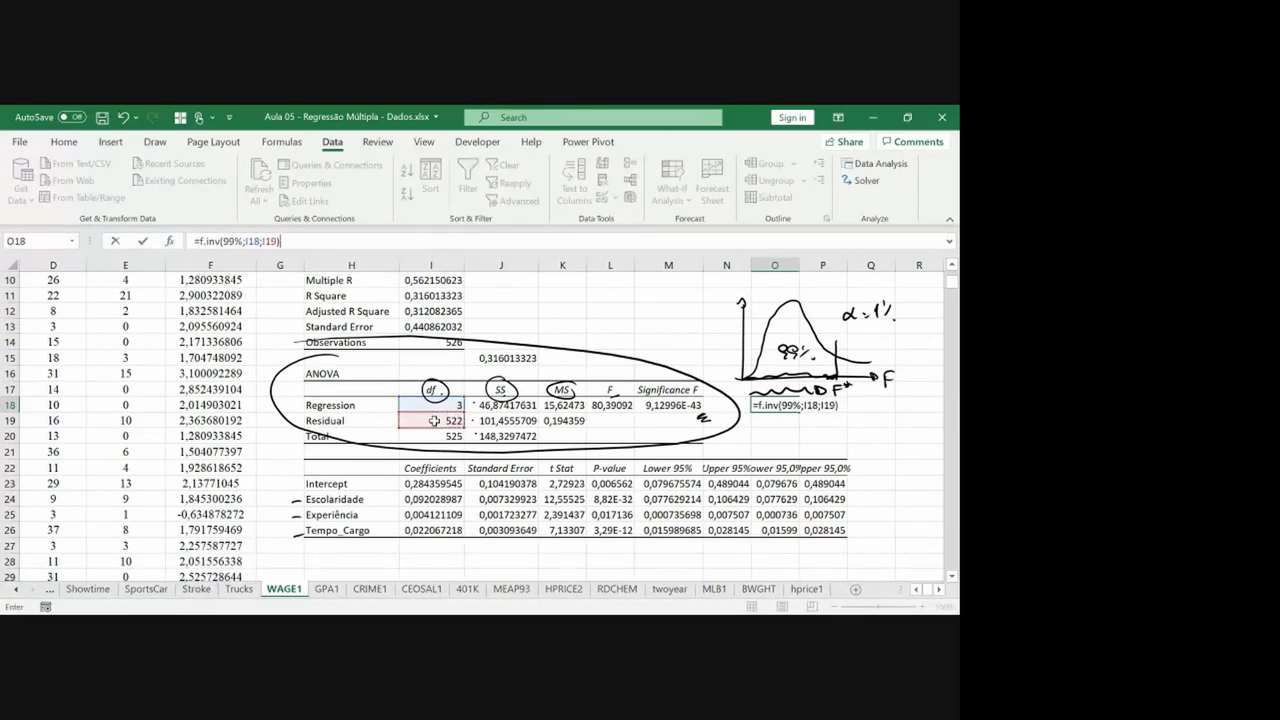
key("ctrl+Return")
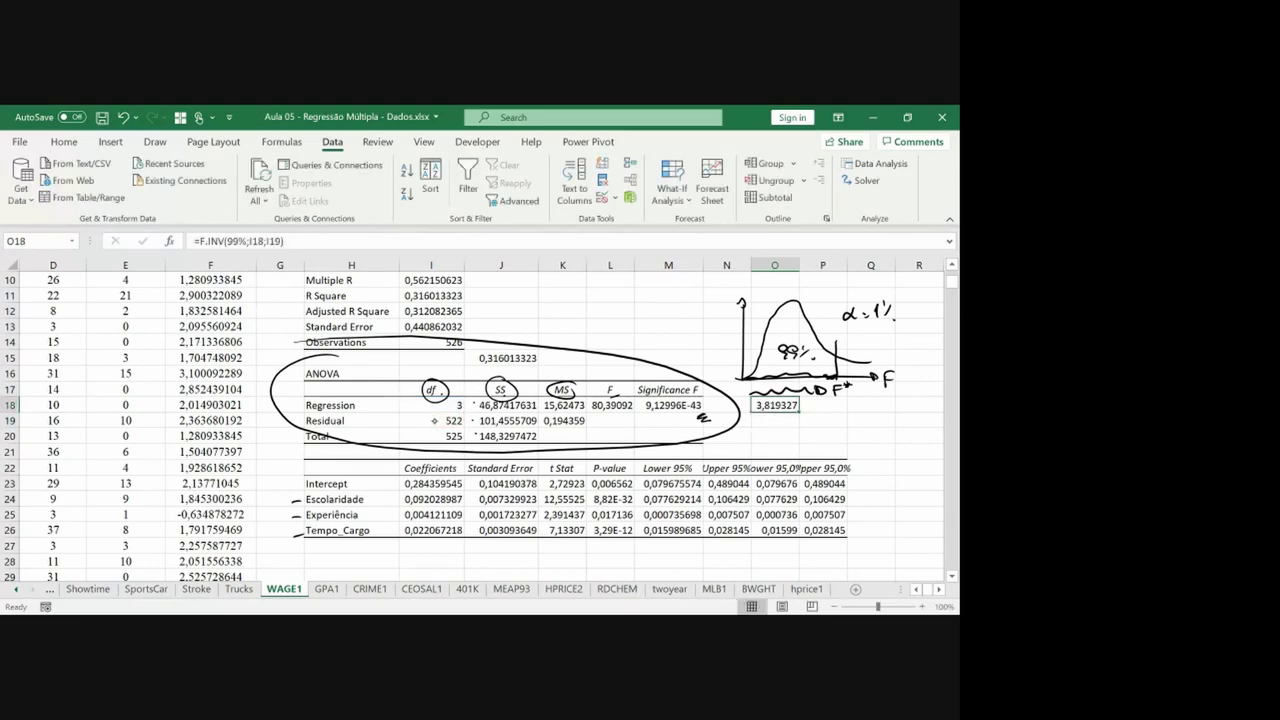
Write 3,819 below F*, circle the ANOVA F value, and mark 80,39 in the curve's right tail.
mouse_move(826, 402)
left_mouse_down()
mouse_move(824, 418)
mouse_move(857, 417)
left_mouse_up()
left_click_drag(612, 381, 628, 390)
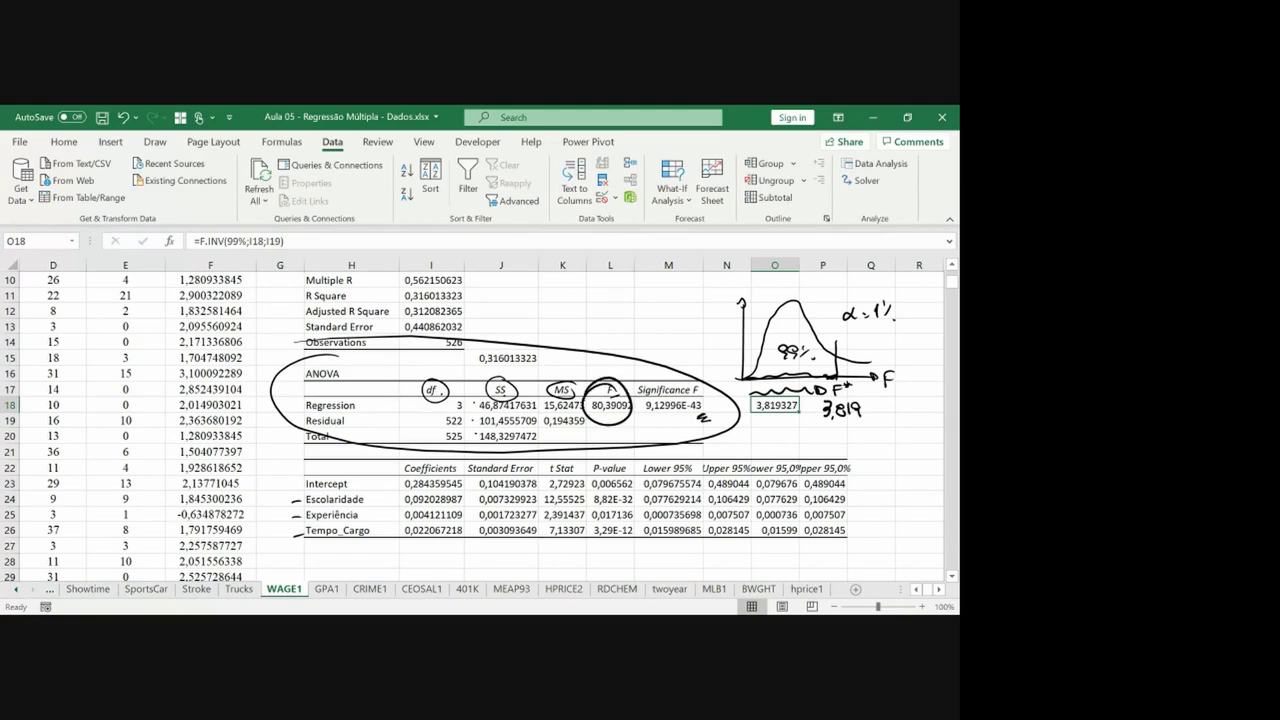
mouse_move(859, 360)
left_mouse_down()
mouse_move(859, 375)
mouse_move(878, 338)
mouse_move(924, 350)
left_mouse_up()
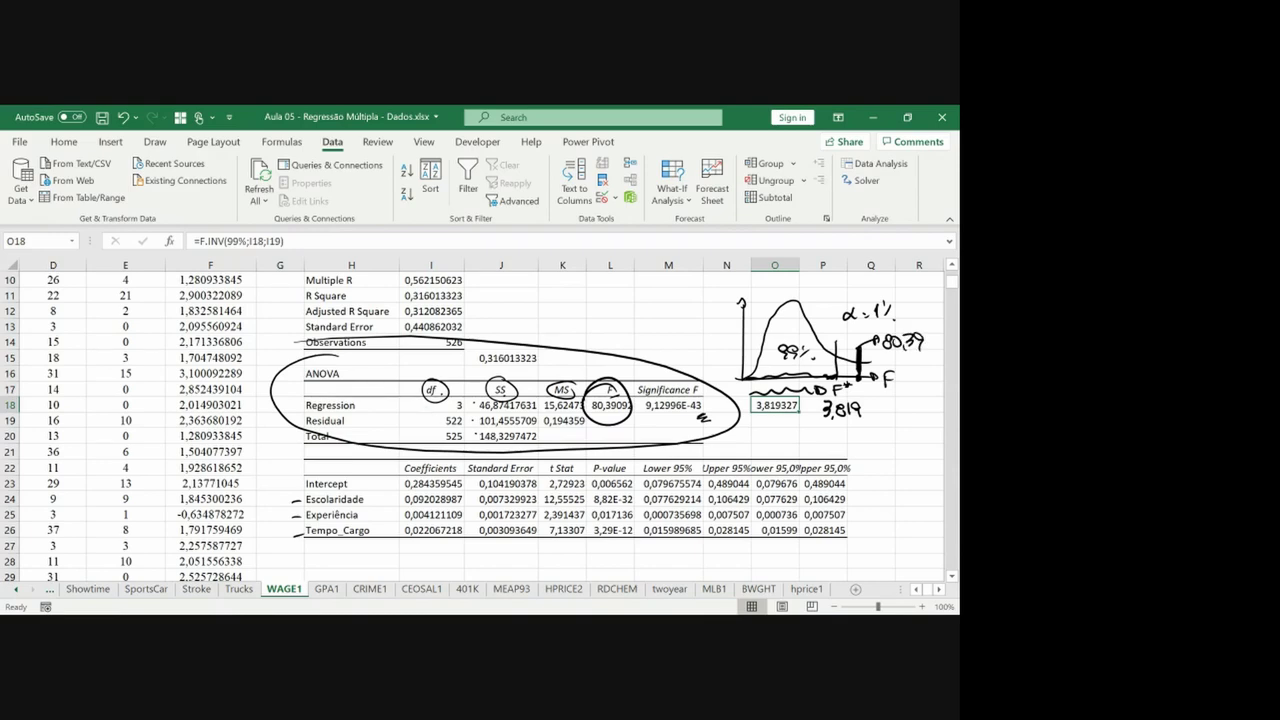
left_click_drag(860, 353, 878, 358)
Start an F.DIST.RT formula in O20 with the ANOVA F value in L18 as its first argument.
key("Down")
key("Down")
type("=")
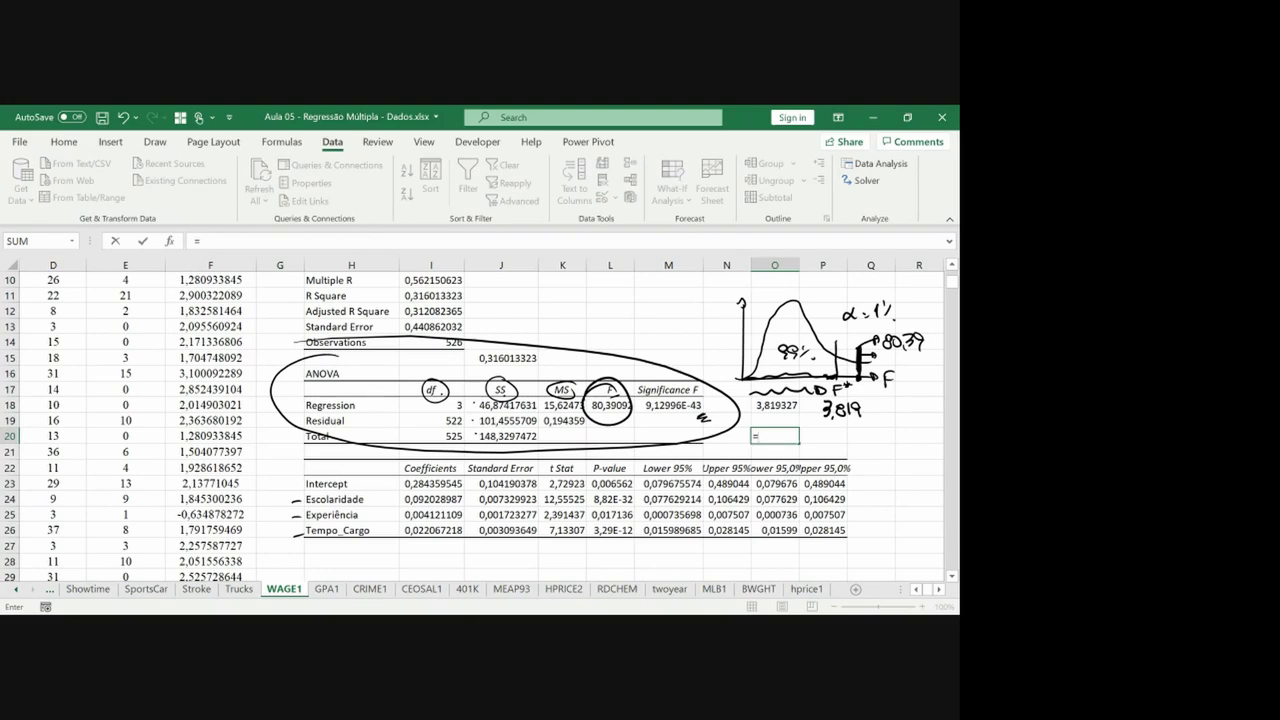
type("f.dist")
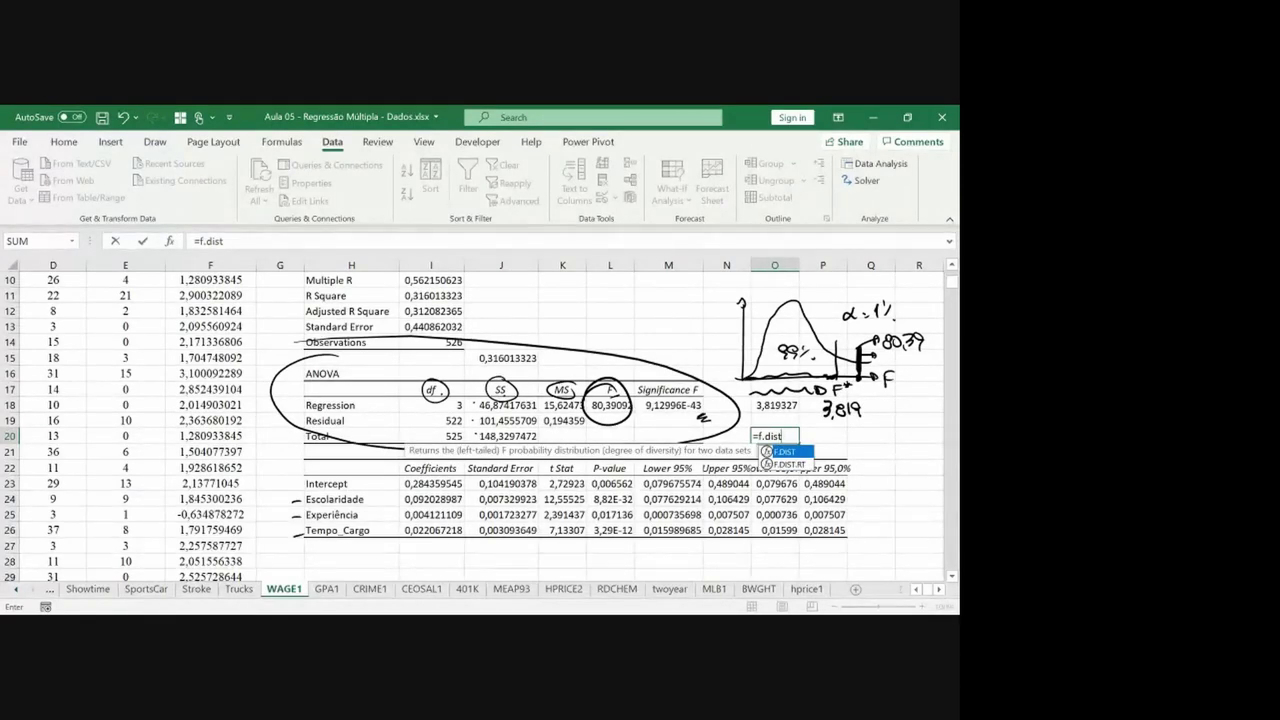
double_click(790, 464)
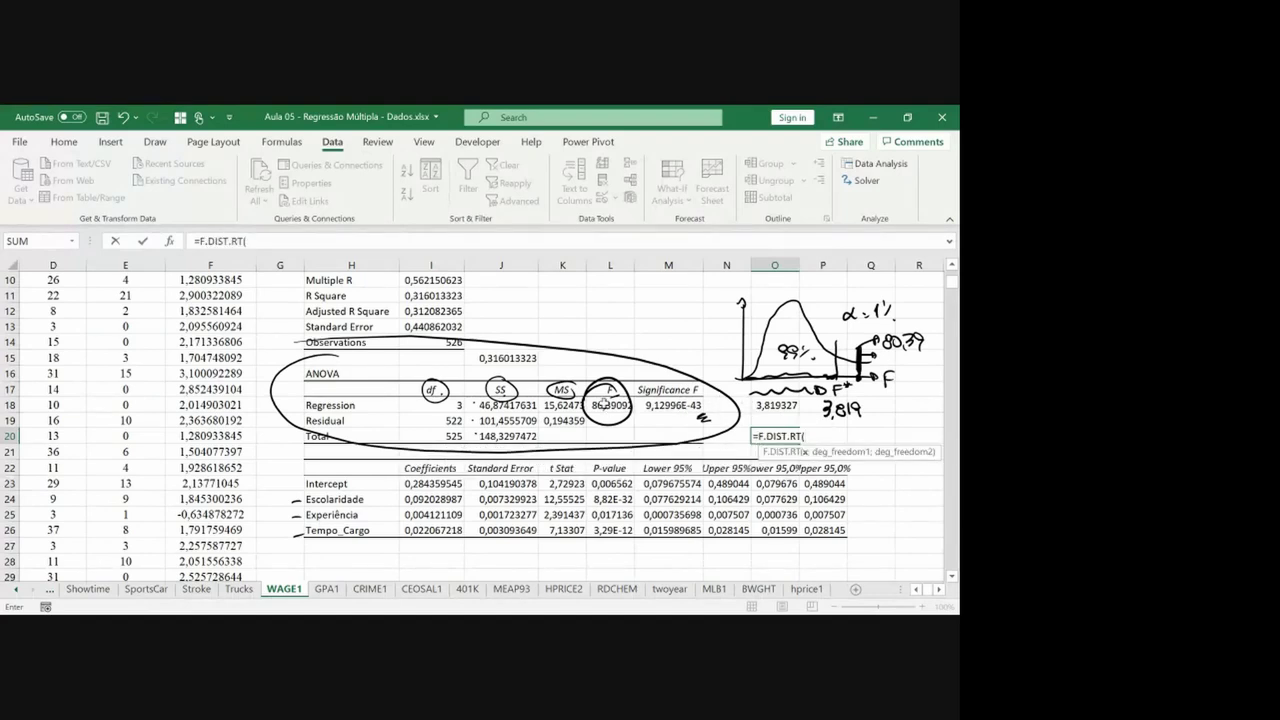
left_click(604, 402)
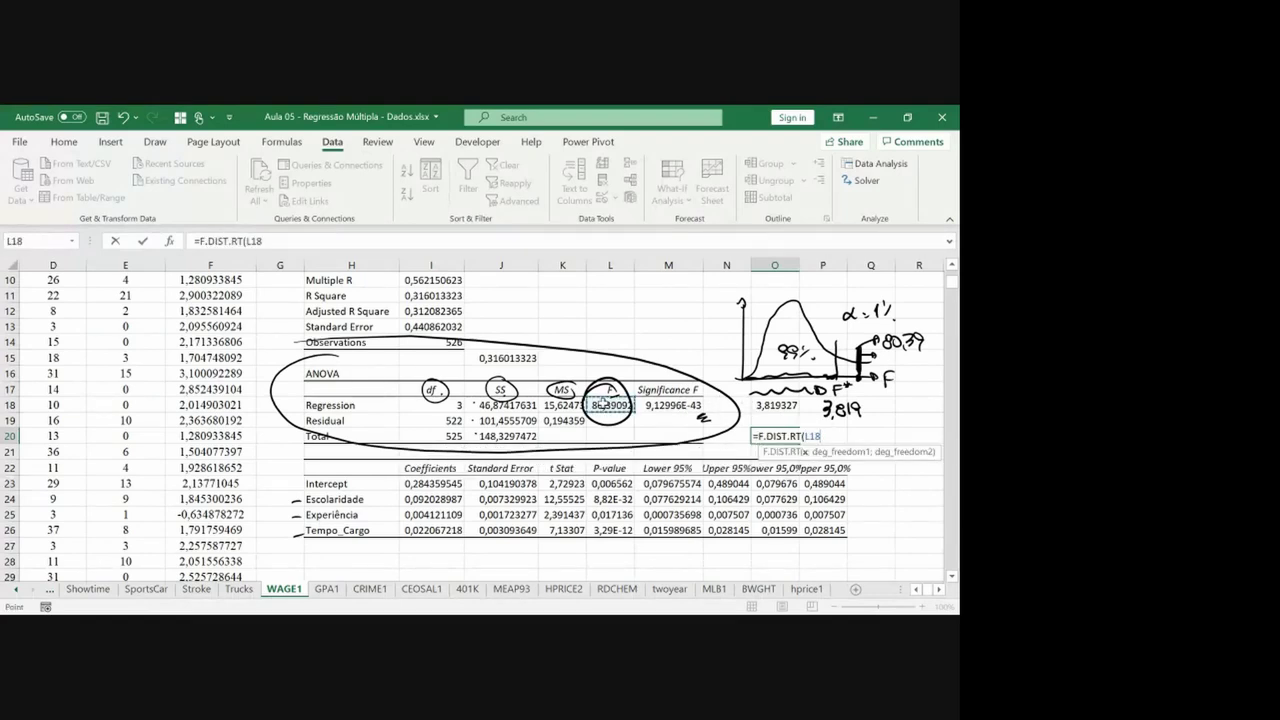
type(";")
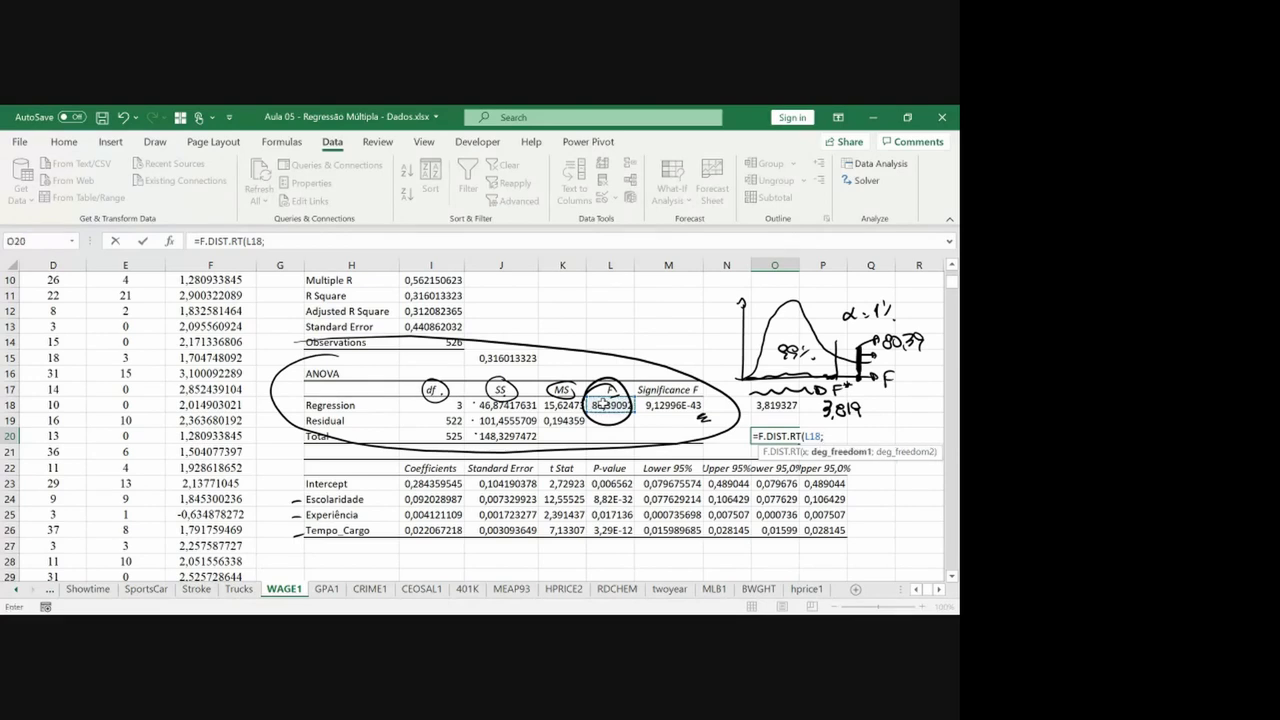
Complete O20 as =F.DIST.RT(L18;I18;I19), then circle its result and Significance F and link them with an arrow.
key("Up")
key("Up")
key("Left")
key("Left")
key("Left")
key("Left")
key("Left")
key("Left")
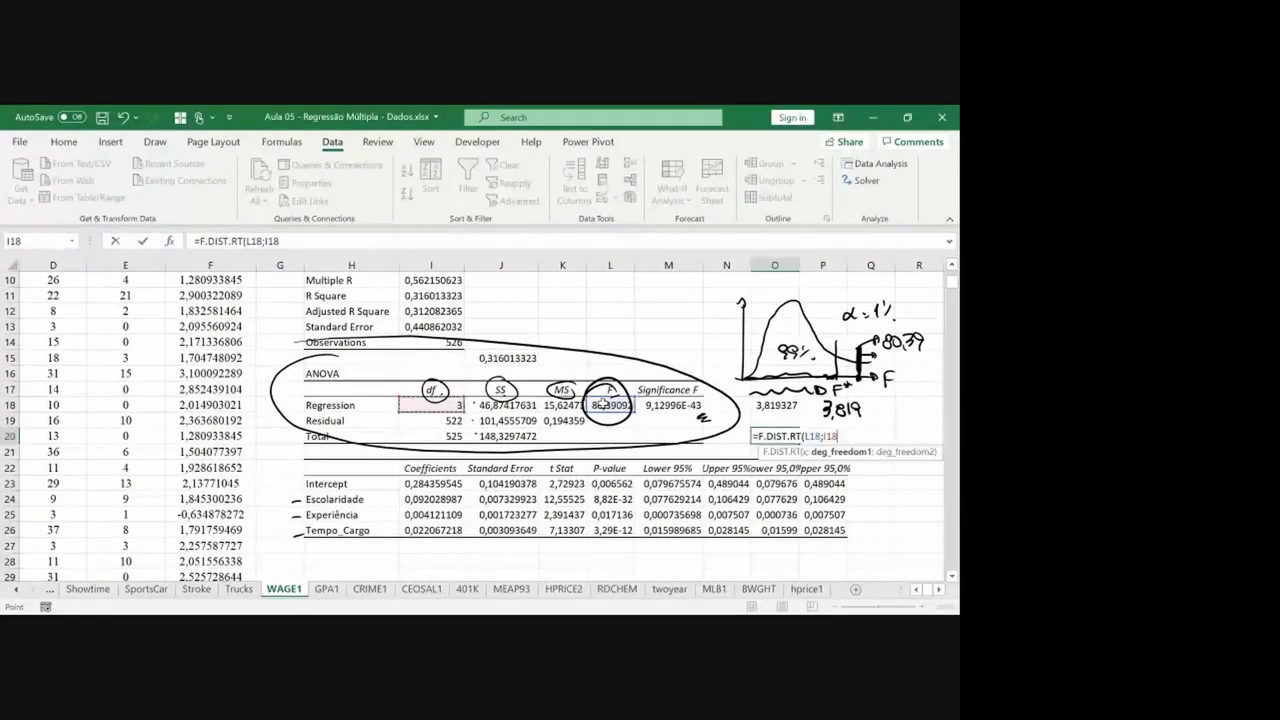
type(";")
key("Left")
key("Left")
key("Left")
key("Left")
key("Left")
key("Left")
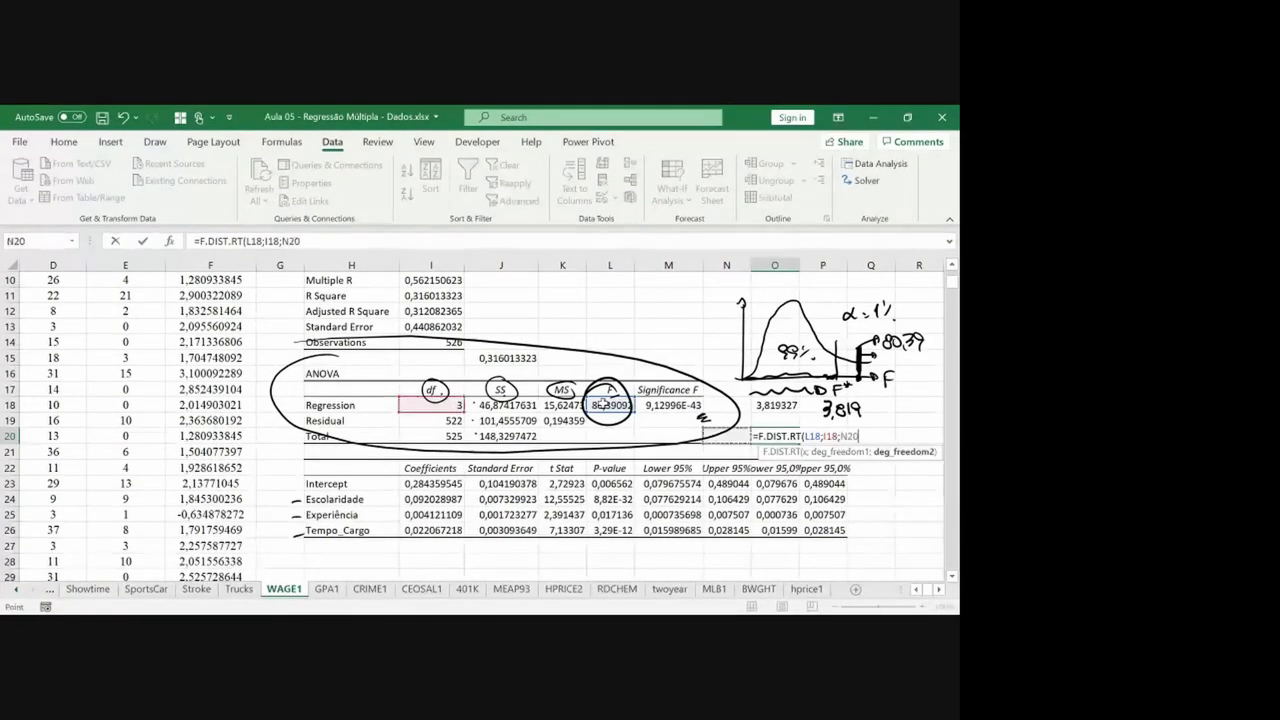
key("Up")
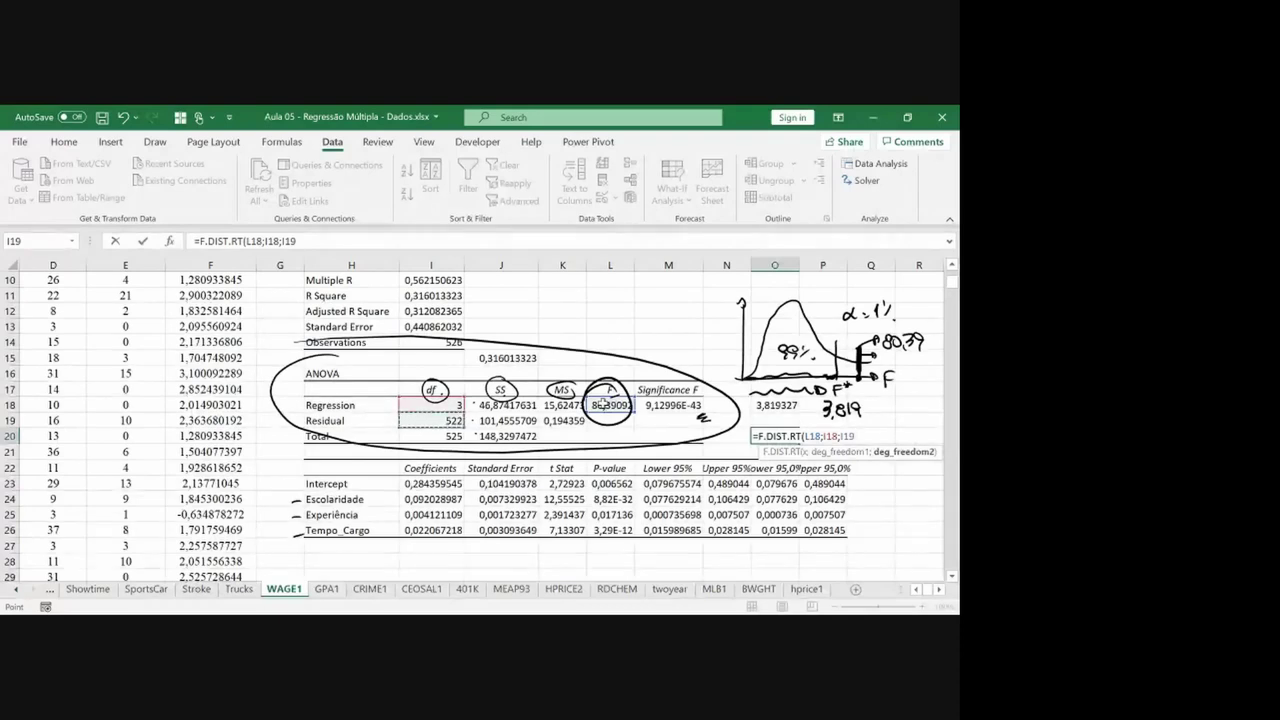
key("Return")
left_click(775, 436)
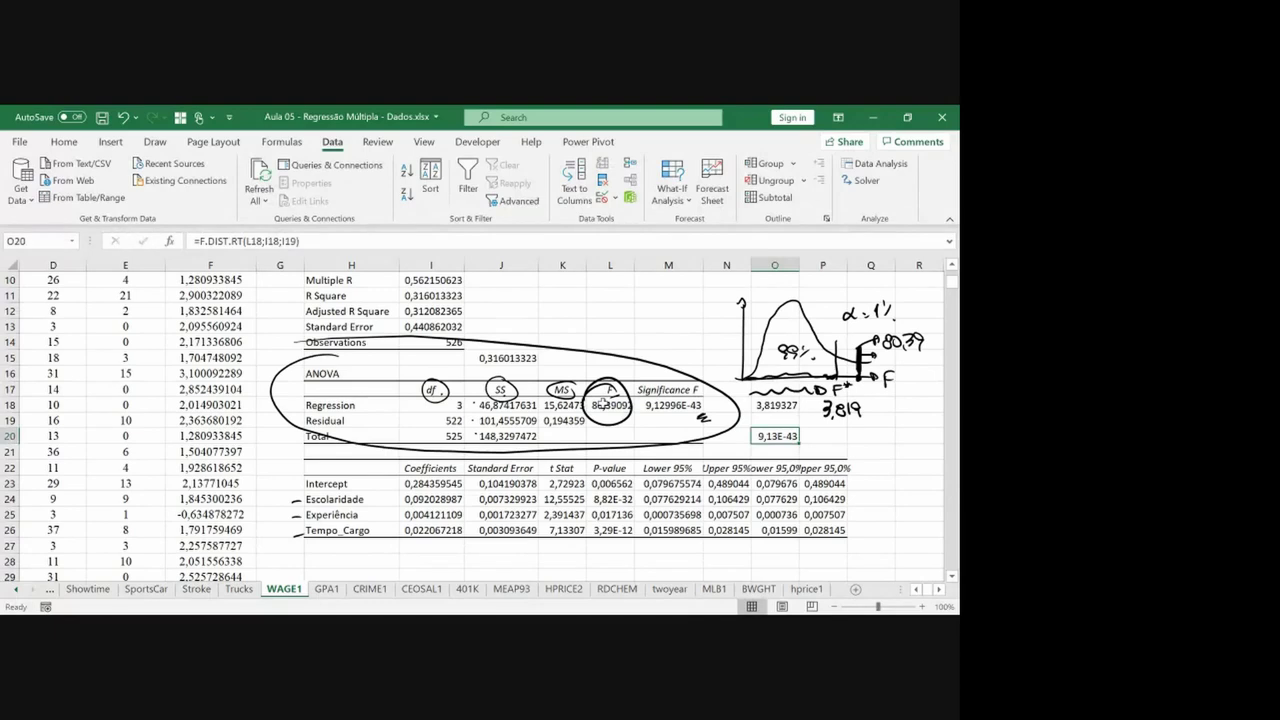
mouse_move(695, 389)
left_mouse_down()
mouse_move(662, 429)
mouse_move(752, 448)
left_mouse_up()
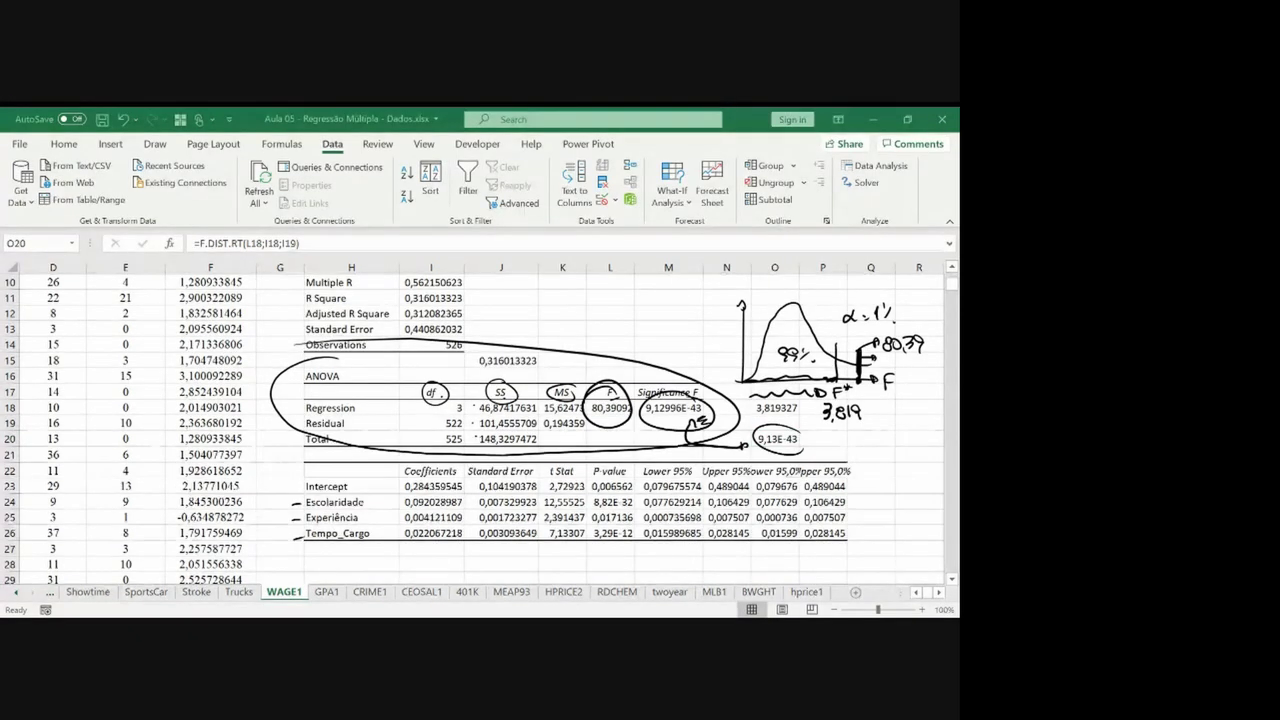
Switch to the exclusion restrictions slide and mark the controlled-variables phrase, the tested hypothesis passage, and the anos and jogosano terms in red.
key("alt+Tab")
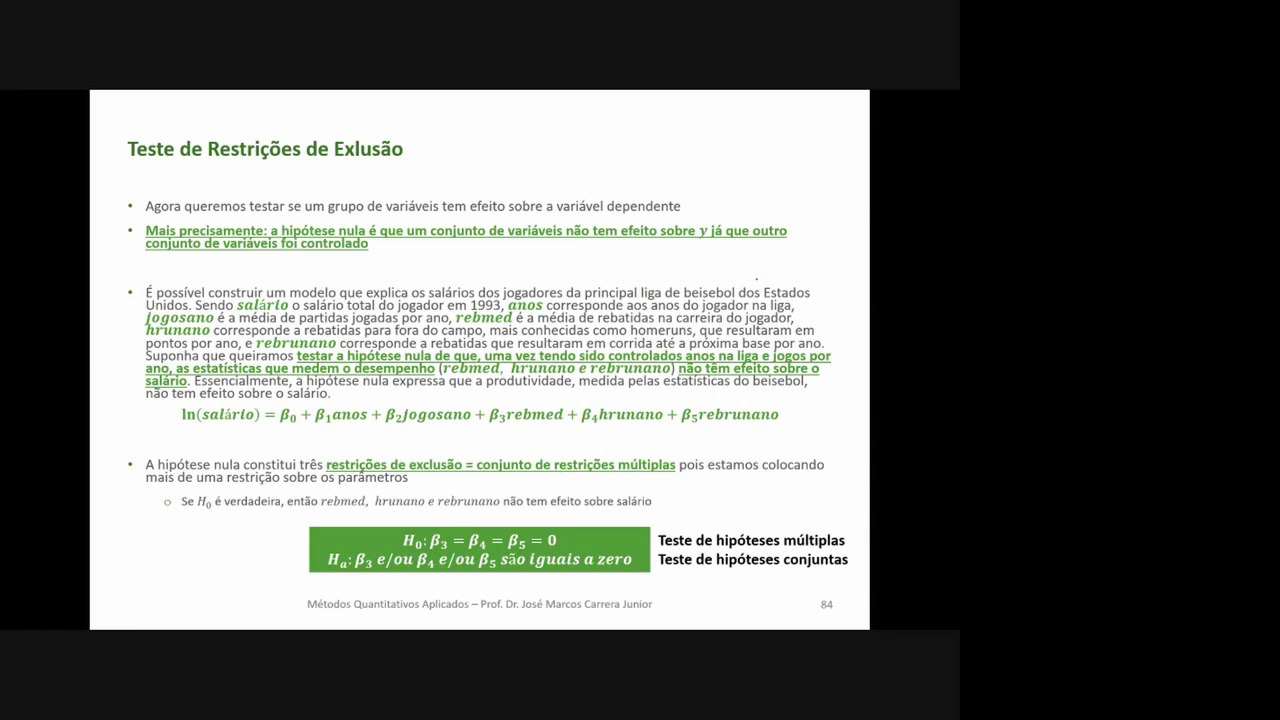
left_click_drag(712, 241, 806, 243)
left_click_drag(147, 256, 334, 261)
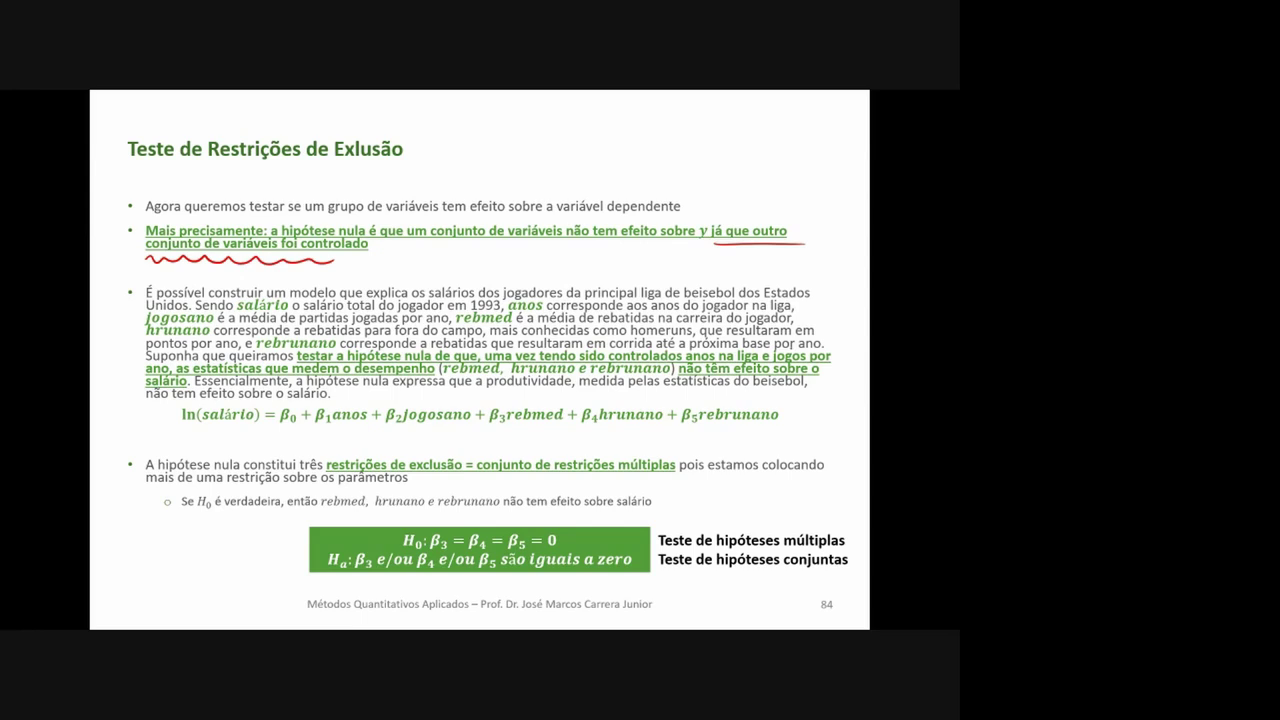
left_click_drag(135, 362, 133, 360)
left_click_drag(321, 424, 429, 428)
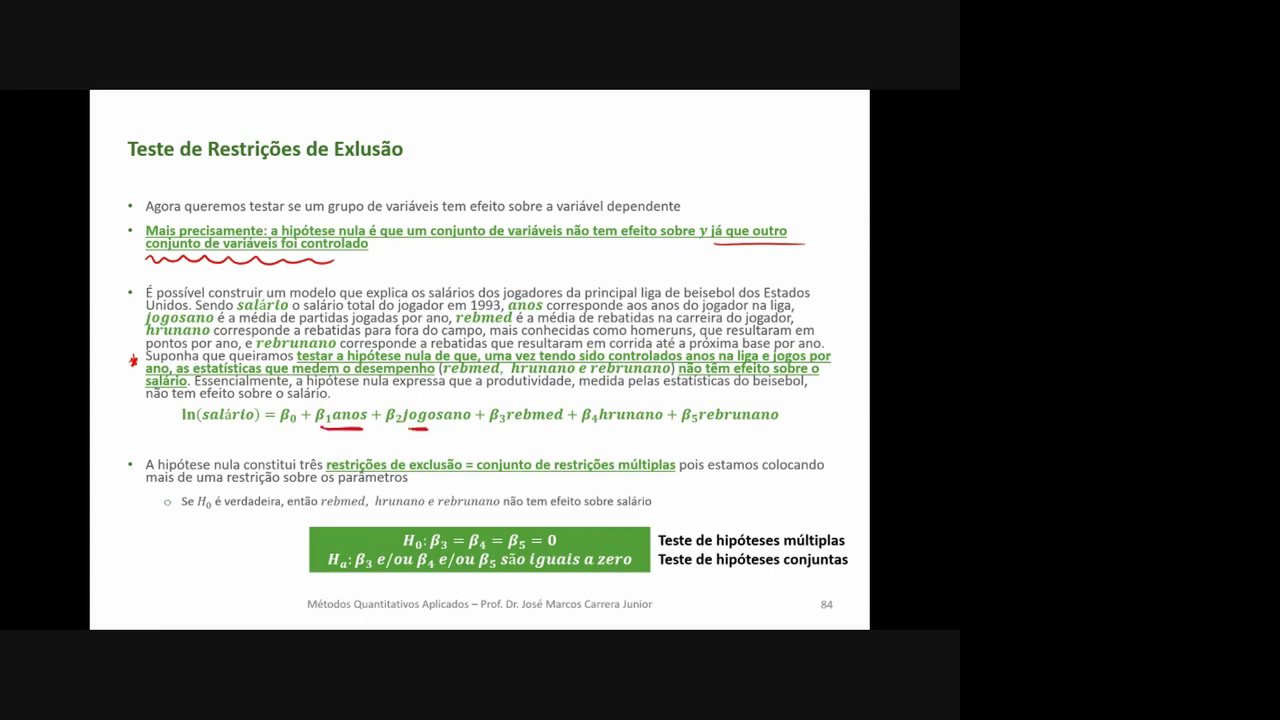
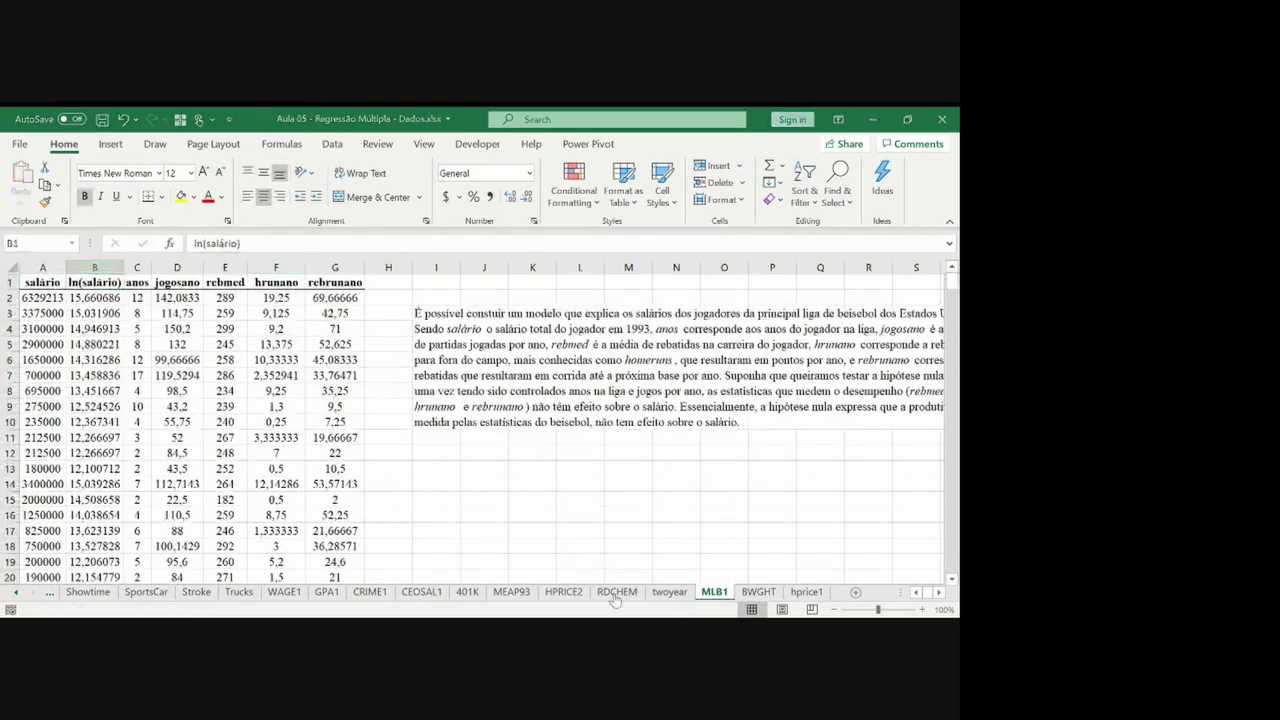
Open the Regression analysis tool on the MLB1 sheet.
left_click(444, 457)
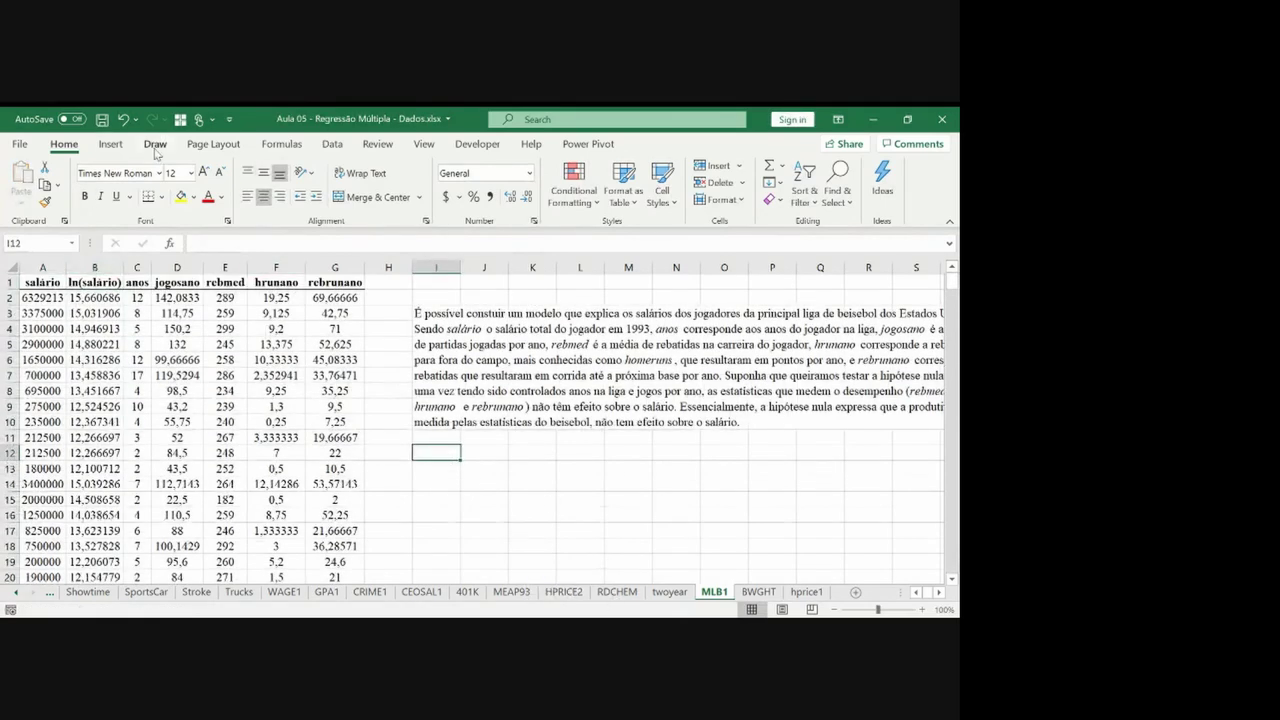
left_click(110, 145)
left_click(325, 145)
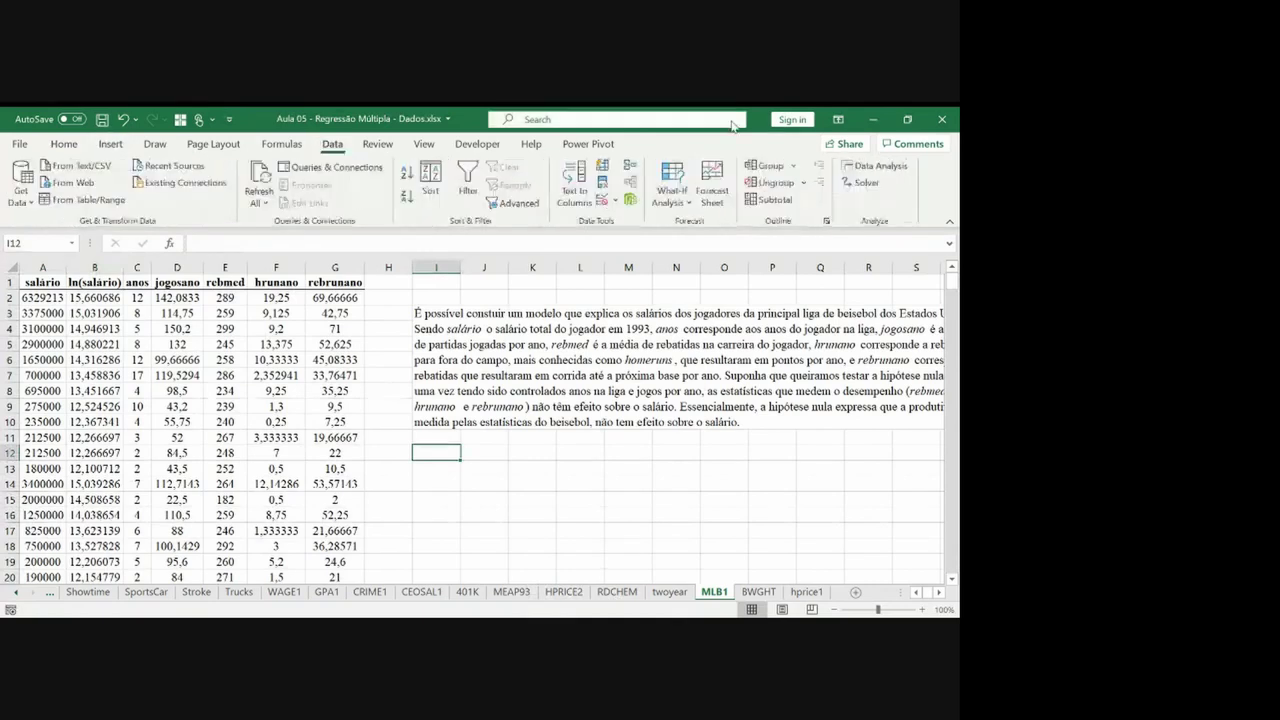
left_click(843, 165)
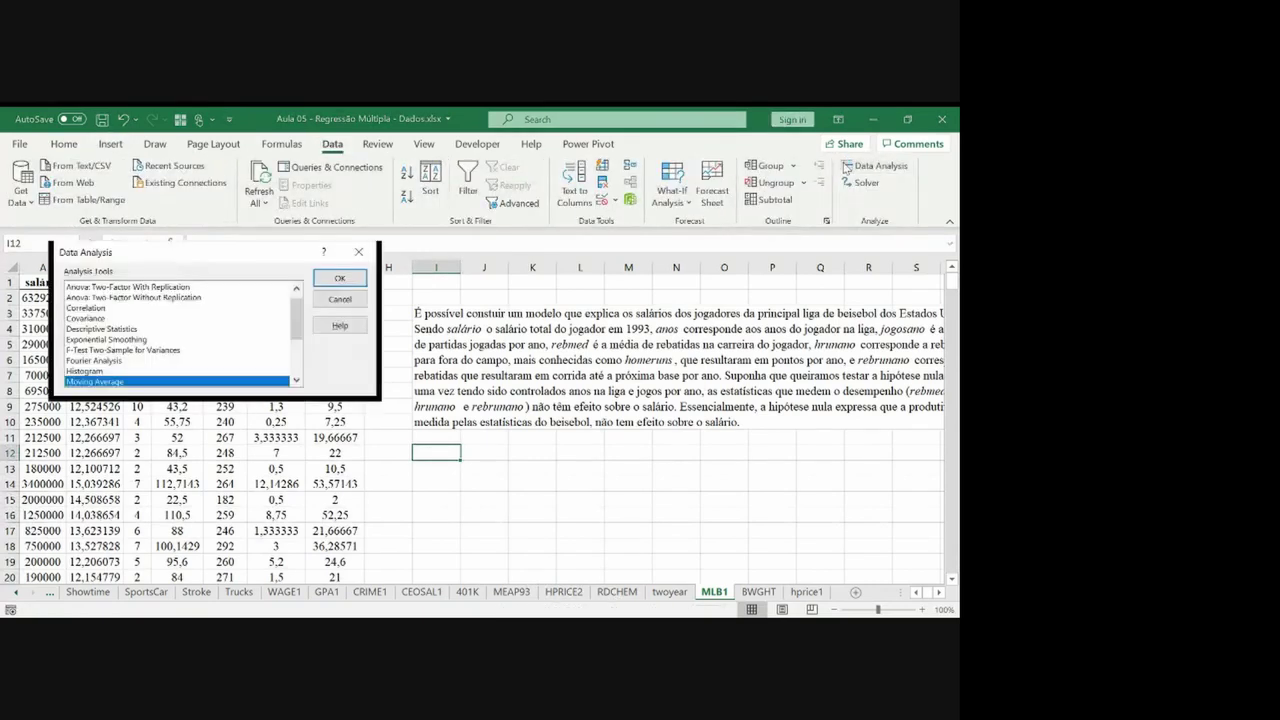
key("Down")
key("Down")
key("Down")
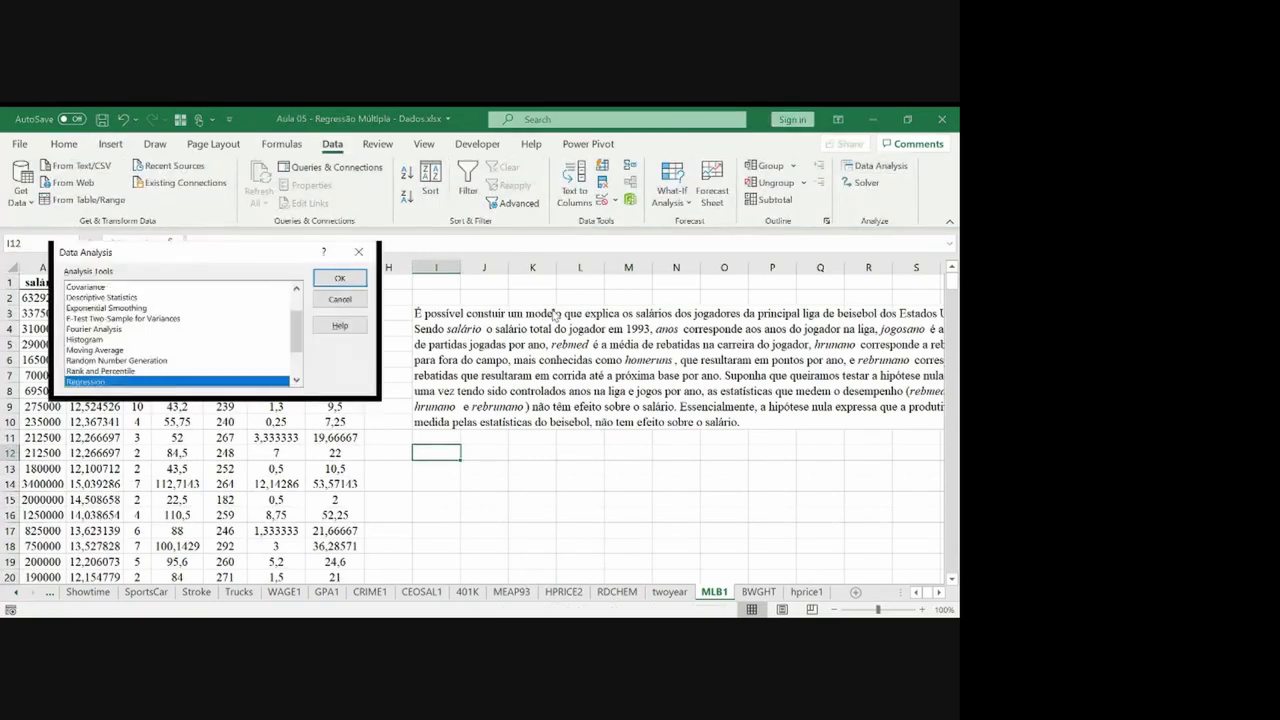
key("Return")
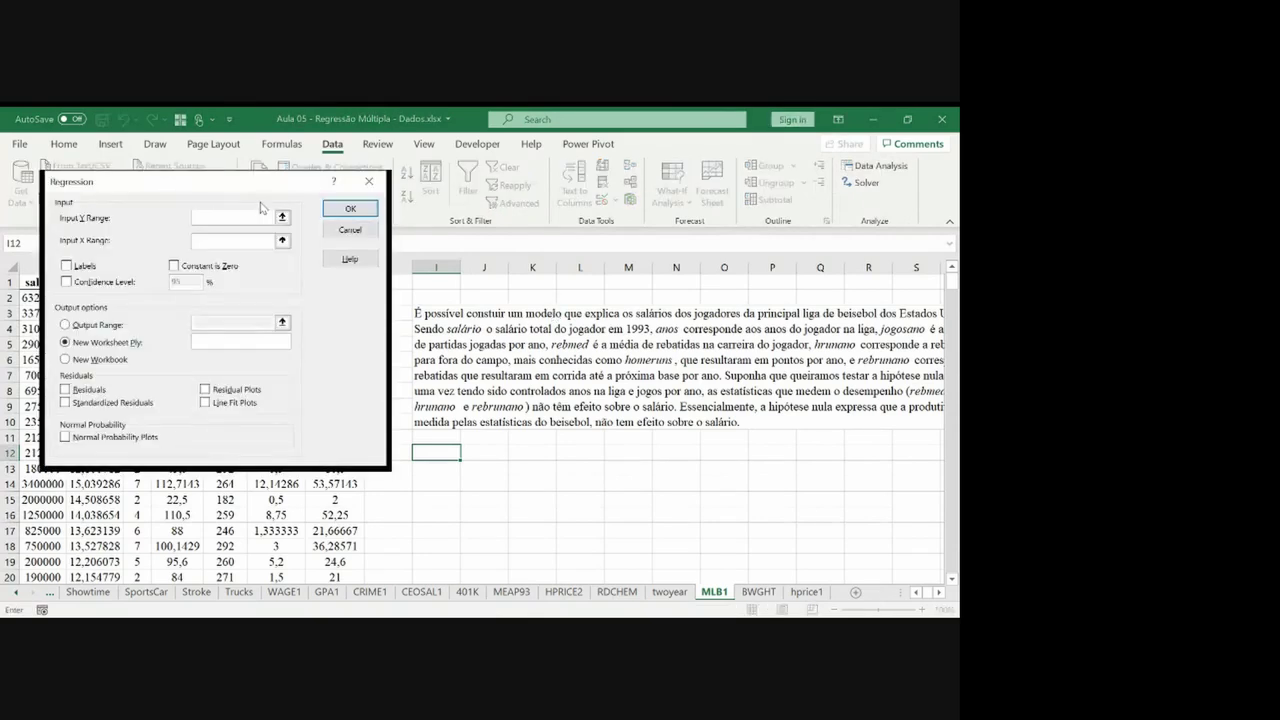
Set the regression's Y range to the ln(salário) column $B$1:$B$354 and treat the first row as labels.
left_click(281, 215)
left_click(96, 282)
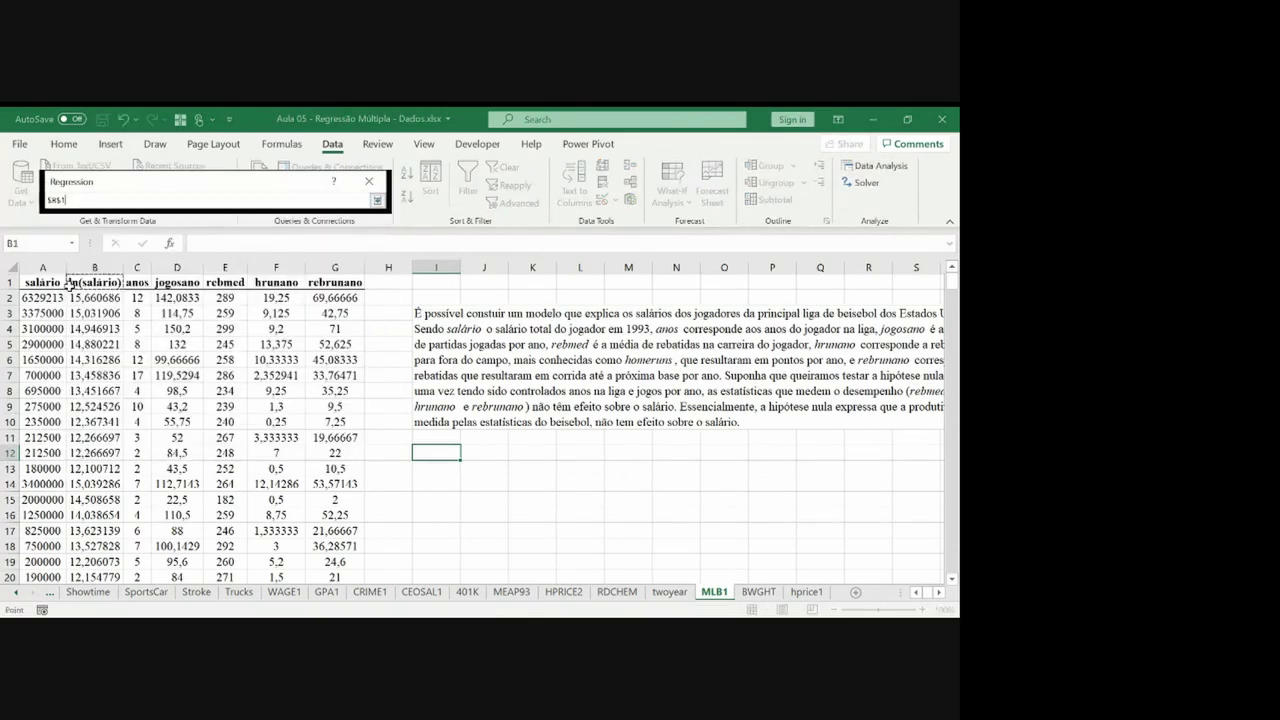
key("ctrl+shift+Down")
key("Return")
left_click(66, 263)
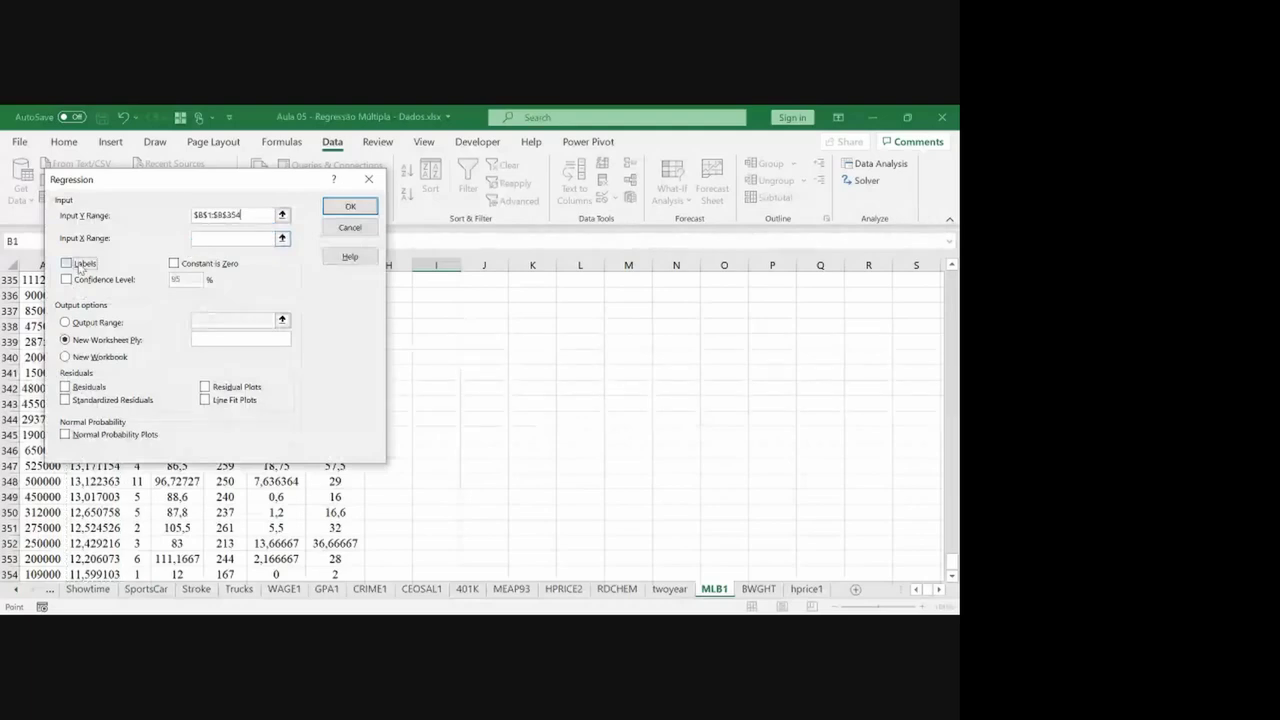
Set the regression's X range to the five explanatory columns anos through rebrunano, $C$1:$G$354.
left_click(282, 238)
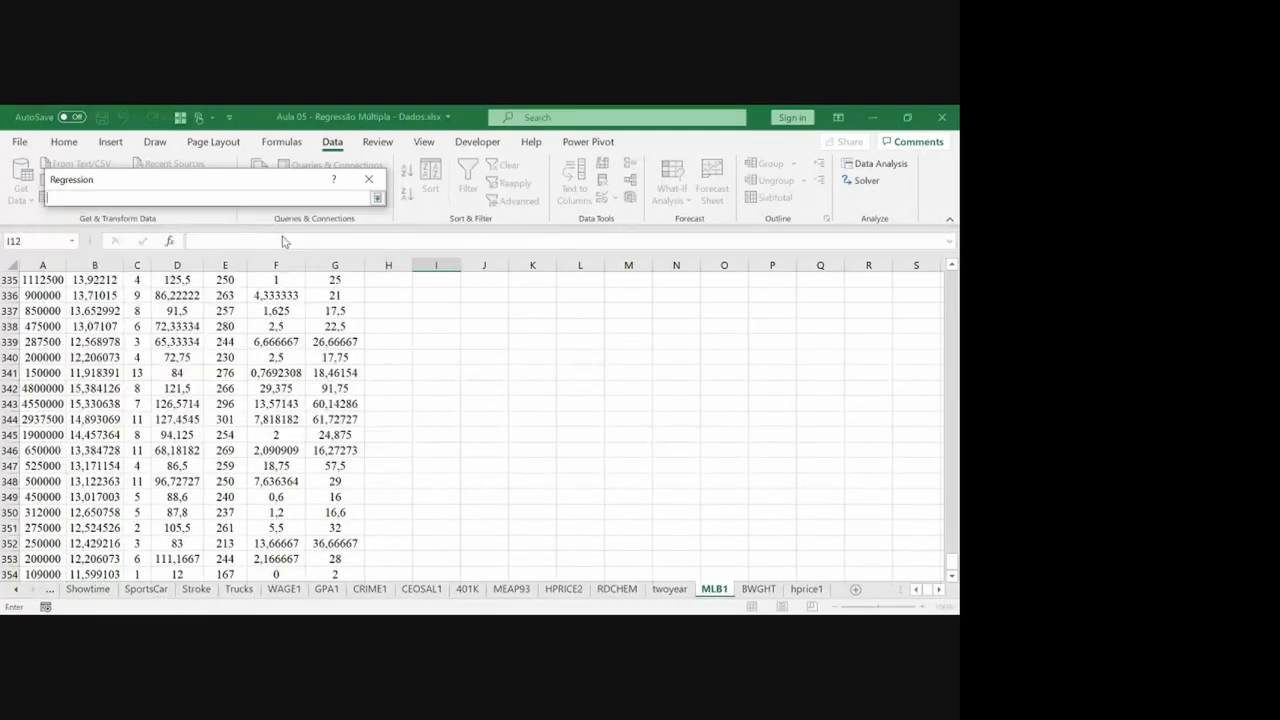
left_click(140, 326)
key("ctrl+Up")
key("ctrl+shift+Right")
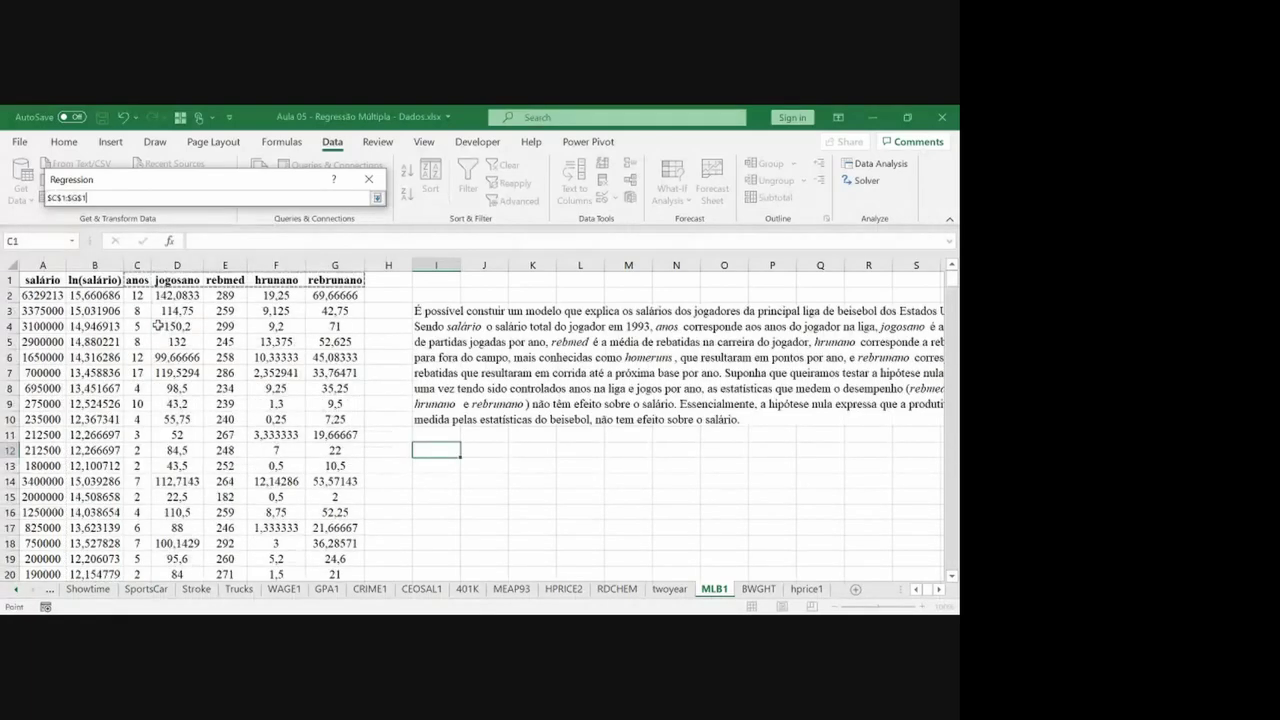
key("shift+Left")
key("shift+Left")
key("shift+Right")
key("shift+Right")
key("ctrl+shift+Down")
key("Return")
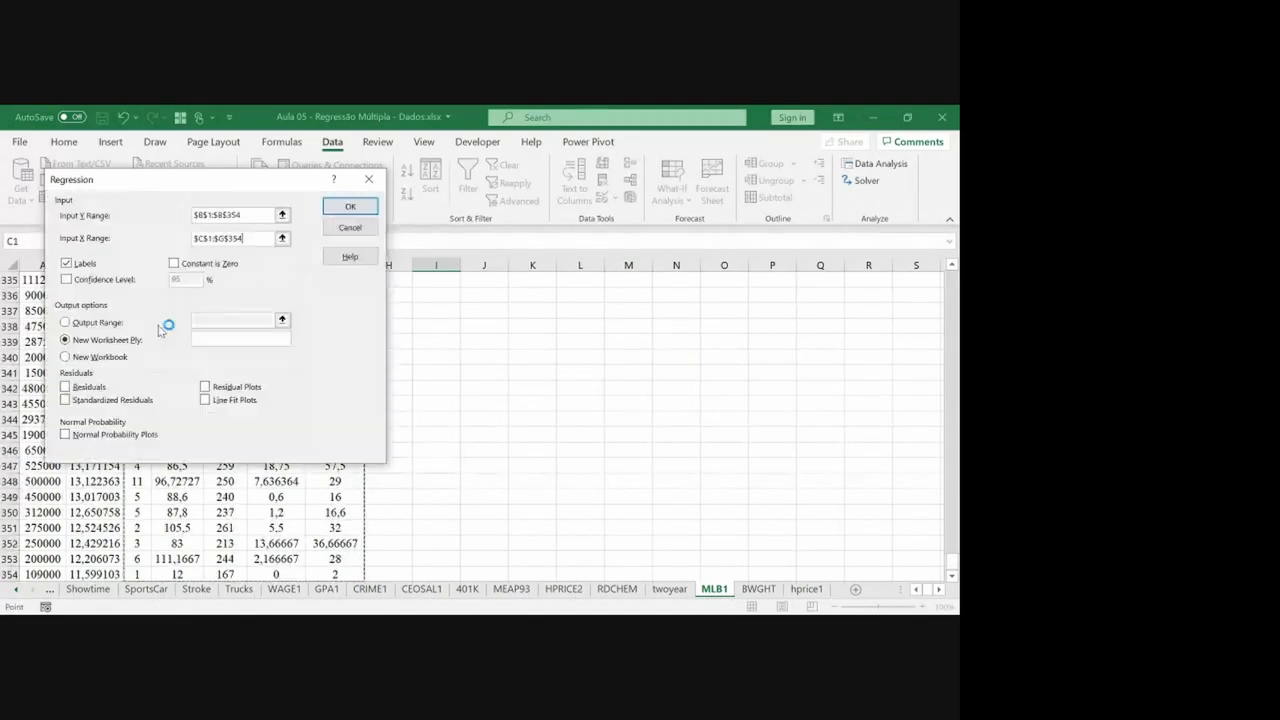
Place the regression output at cell I12 below the problem statement and run the regression.
left_click(94, 322)
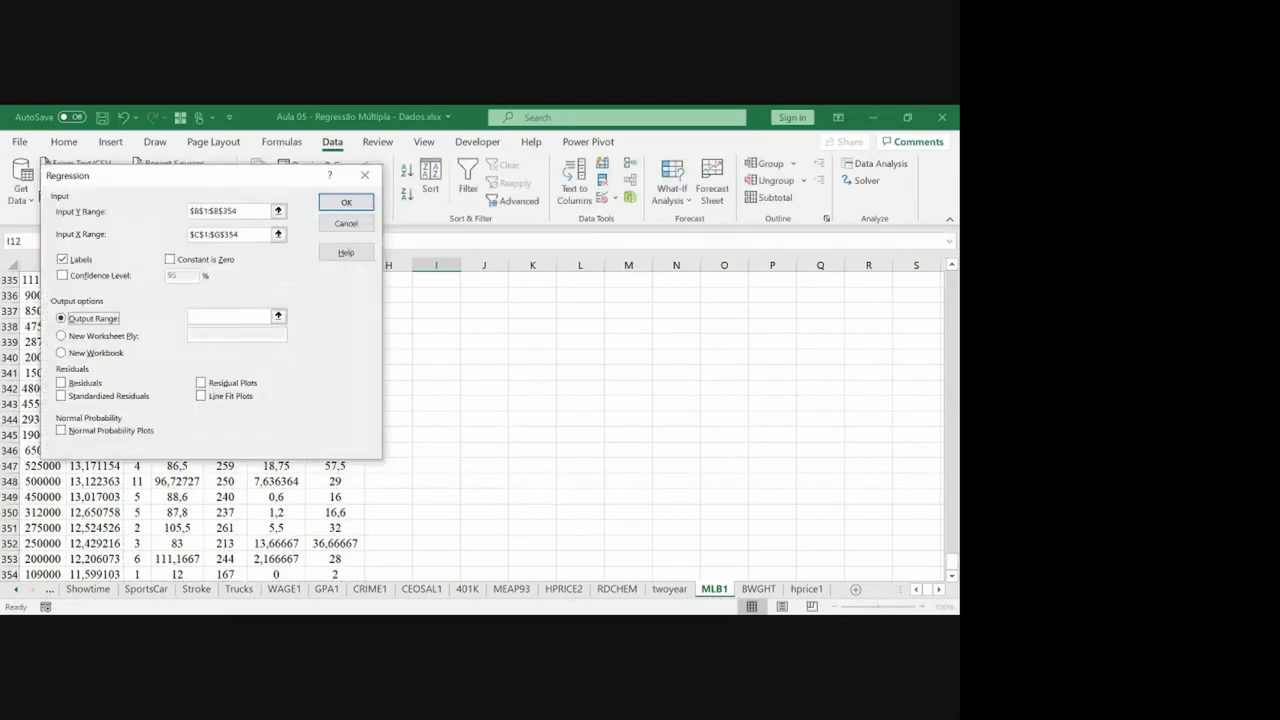
left_click(278, 316)
left_click(386, 331)
key("ctrl+Up")
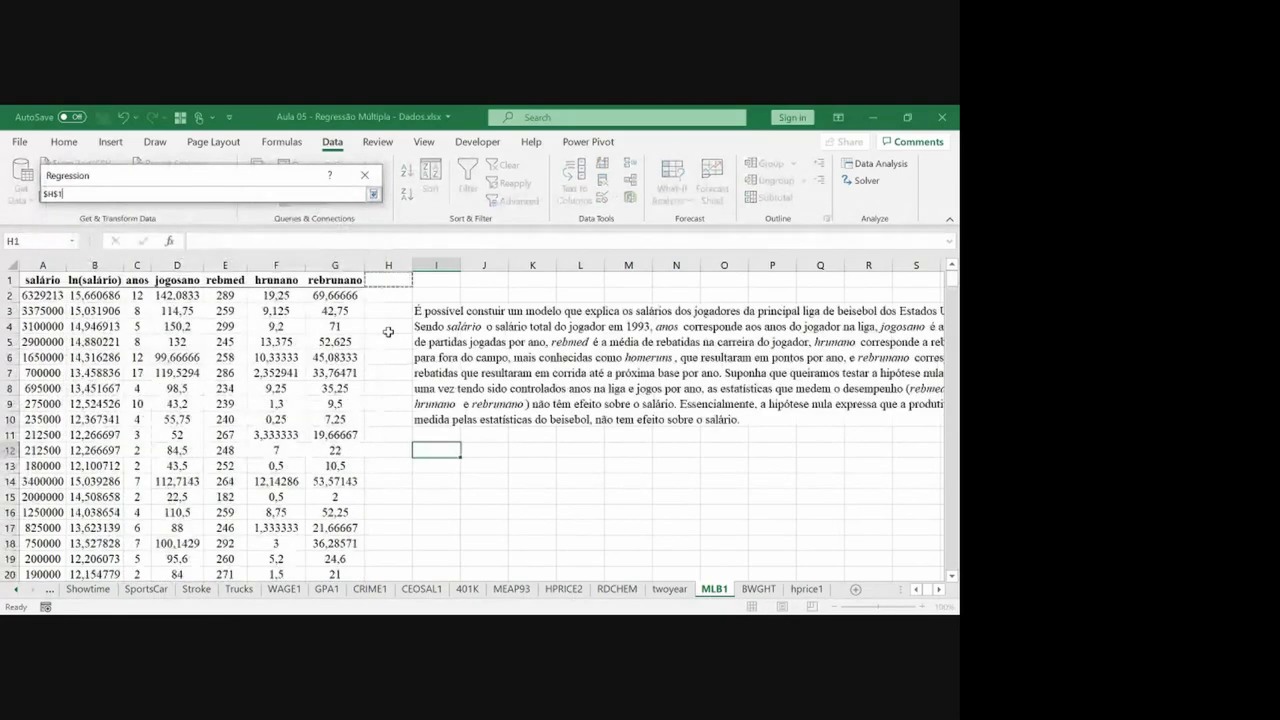
key("Down")
key("Down")
key("Down")
key("Down")
key("Down")
key("Down")
key("Down")
key("Down")
key("Down")
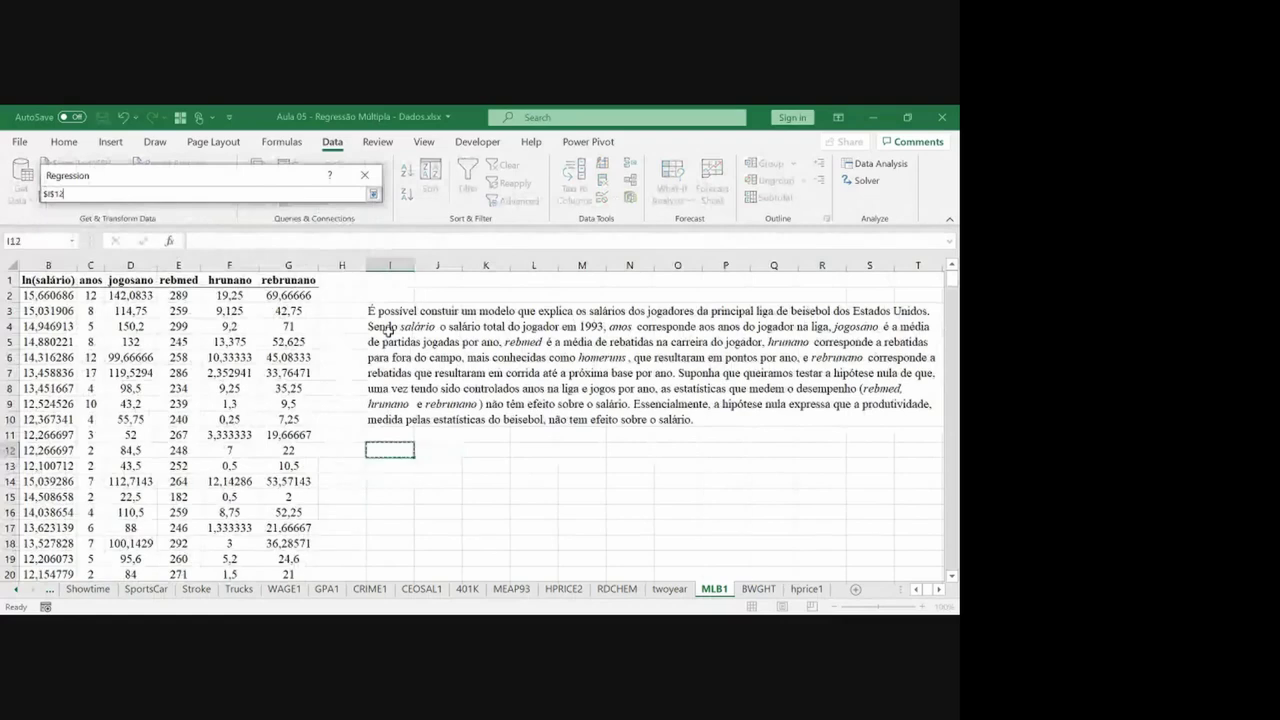
key("Return")
key("Return")
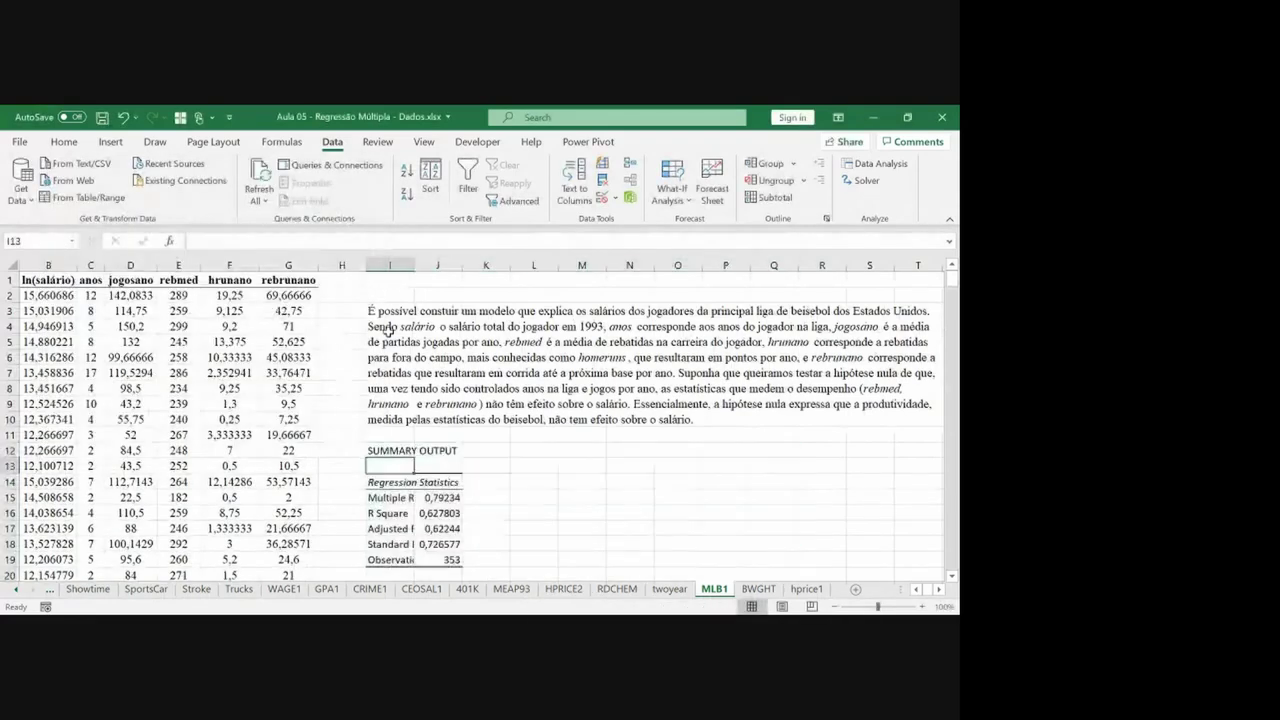
Examine the regression's coefficient table and the P-values of its explanatory variables.
scroll(388, 332, "down", 3)
scroll(388, 332, "down", 2)
key("Down")
key("Down")
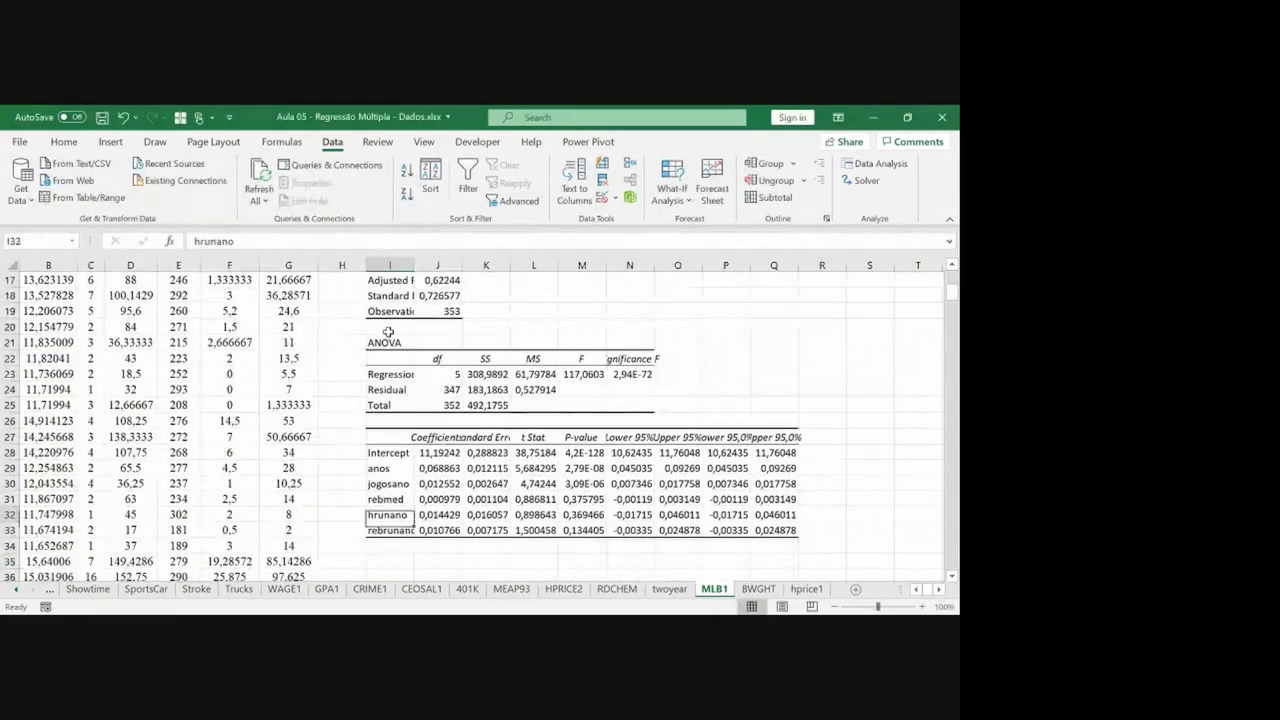
key("Right")
key("Right")
key("Right")
key("Right")
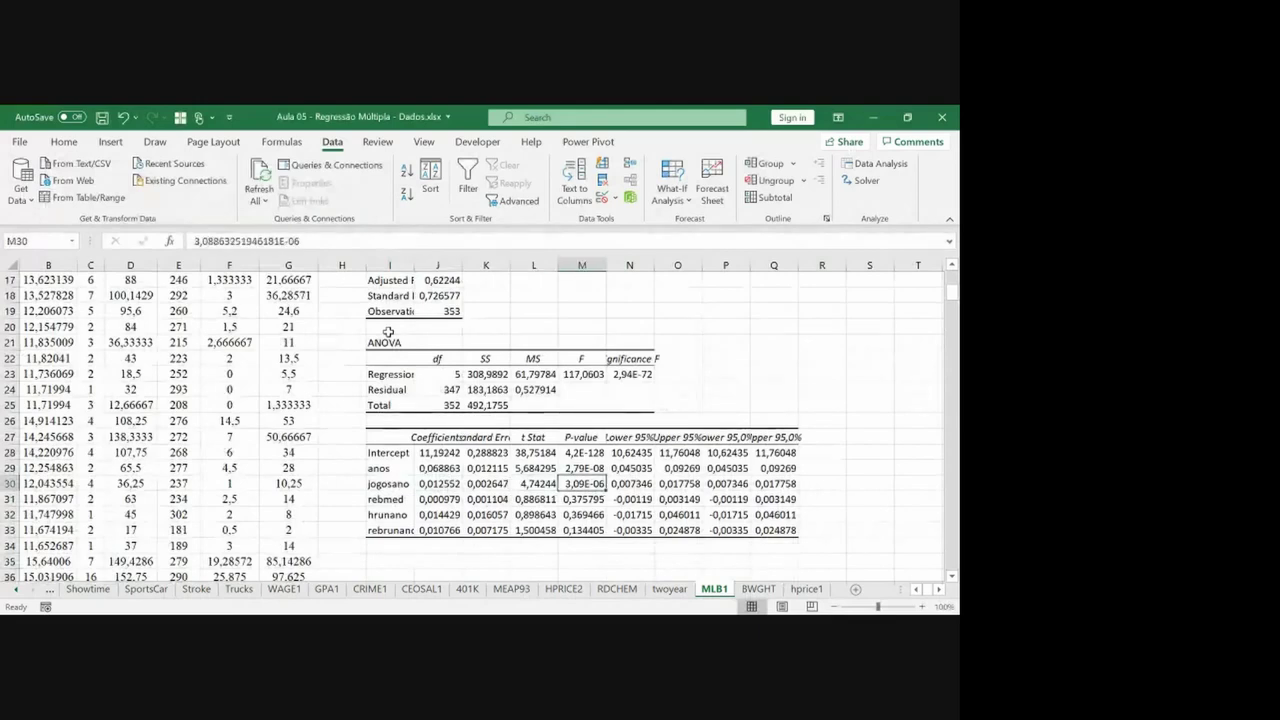
Fill the rebmed, hrunano and rebrunano rows in yellow from their names through their P-values (I31:M33).
key("Down")
key("Left")
key("Left")
key("Left")
key("Left")
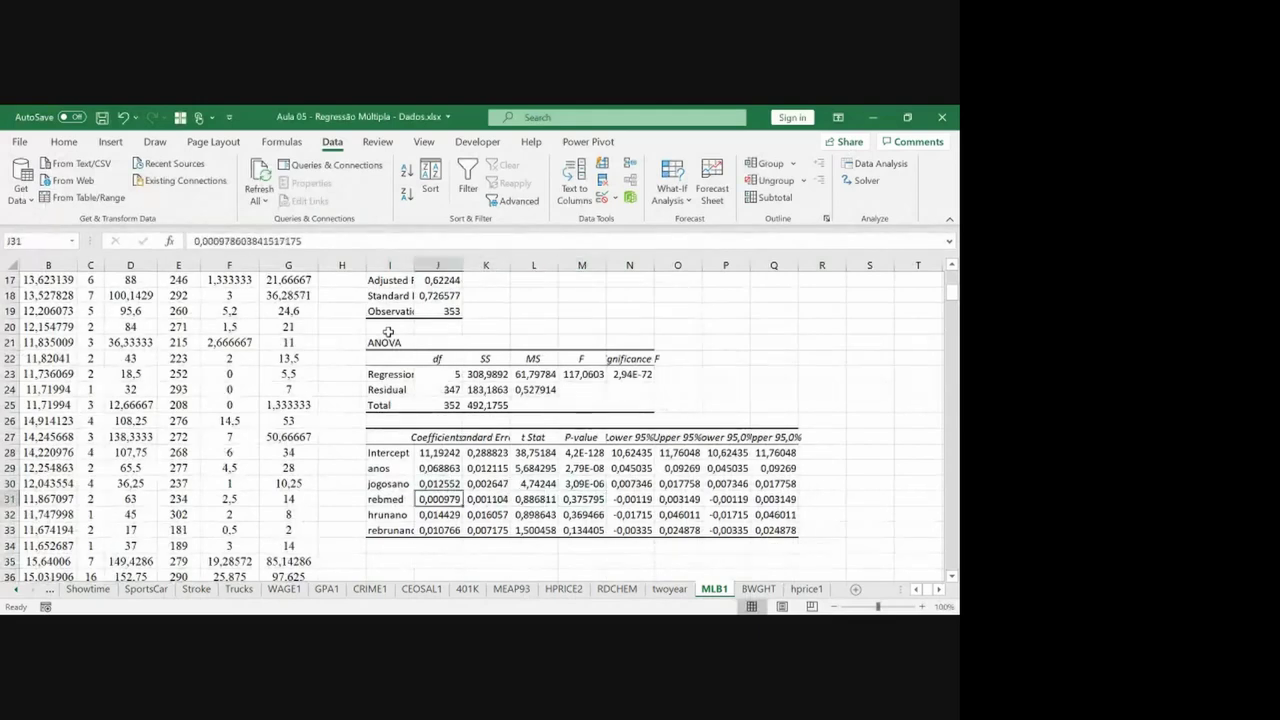
key("shift+Down")
key("shift+Down")
key("shift+Right")
key("shift+Right")
key("shift+Right")
key("shift+Right")
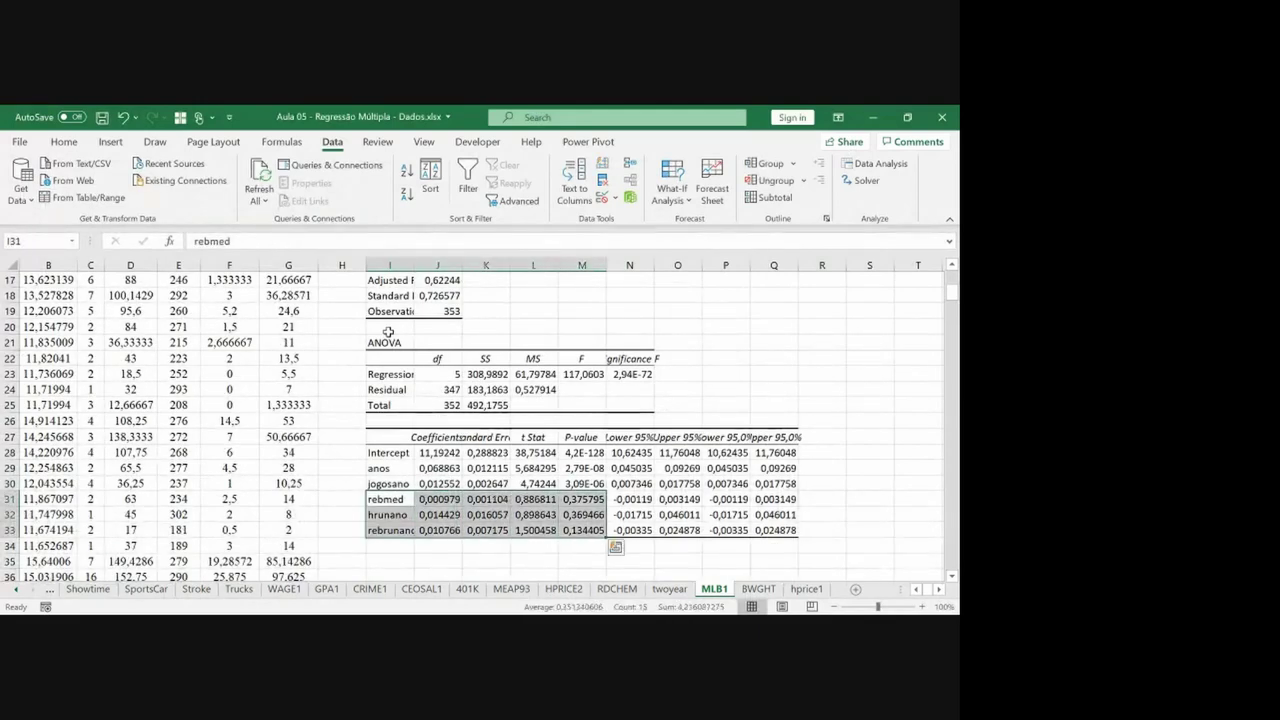
left_click(62, 143)
left_click(182, 195)
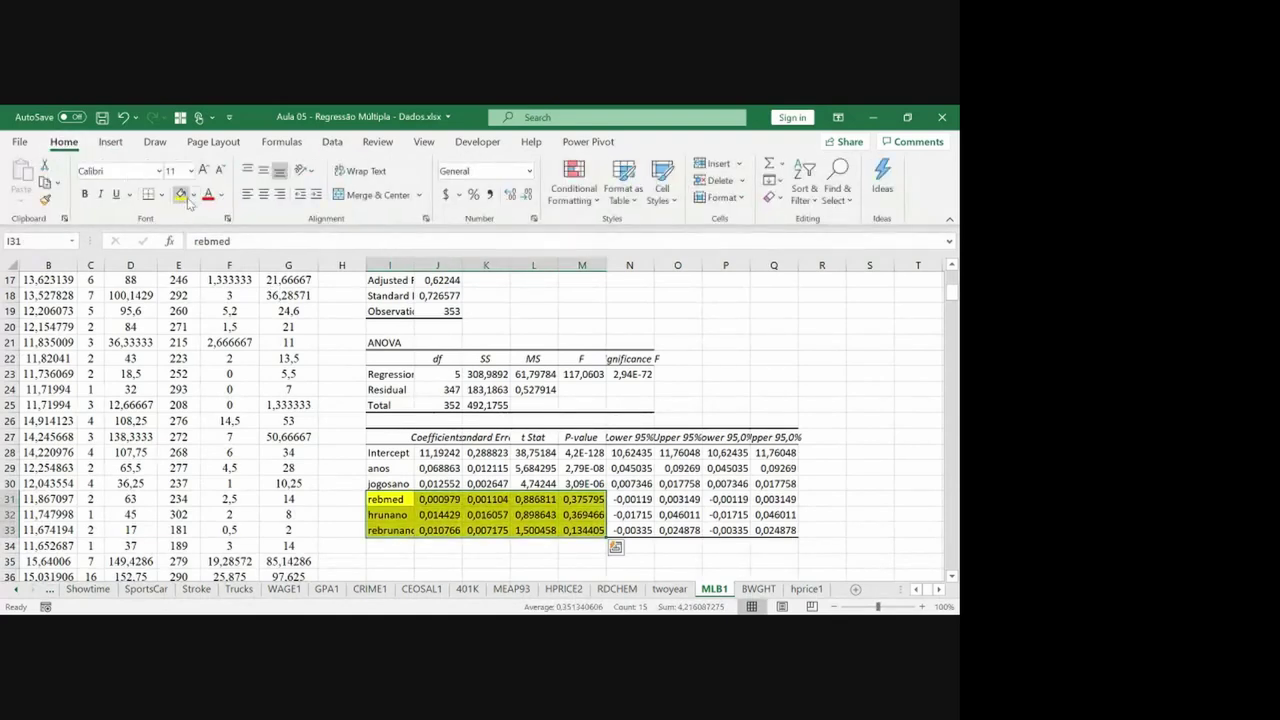
Examine the P-value column from the highlighted rebmed row up to its heading.
key("Right")
key("Right")
key("Right")
key("Right")
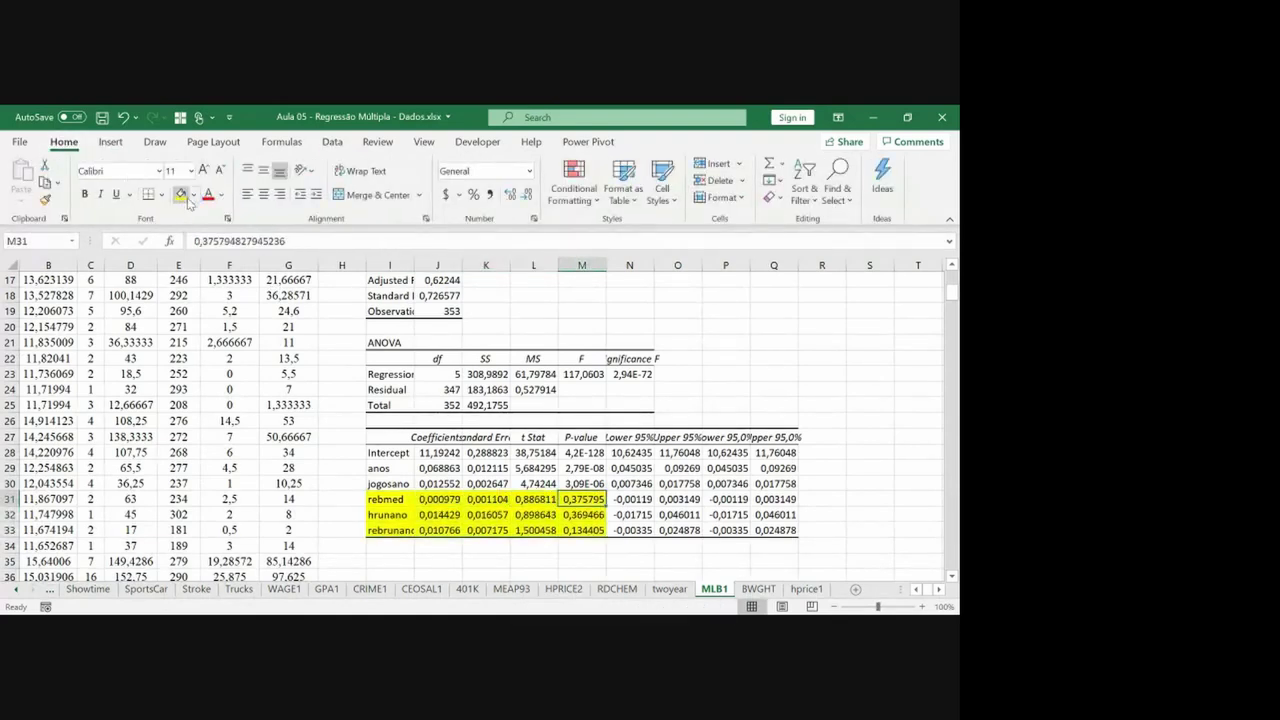
key("Up")
key("Up")
key("Up")
key("Up")
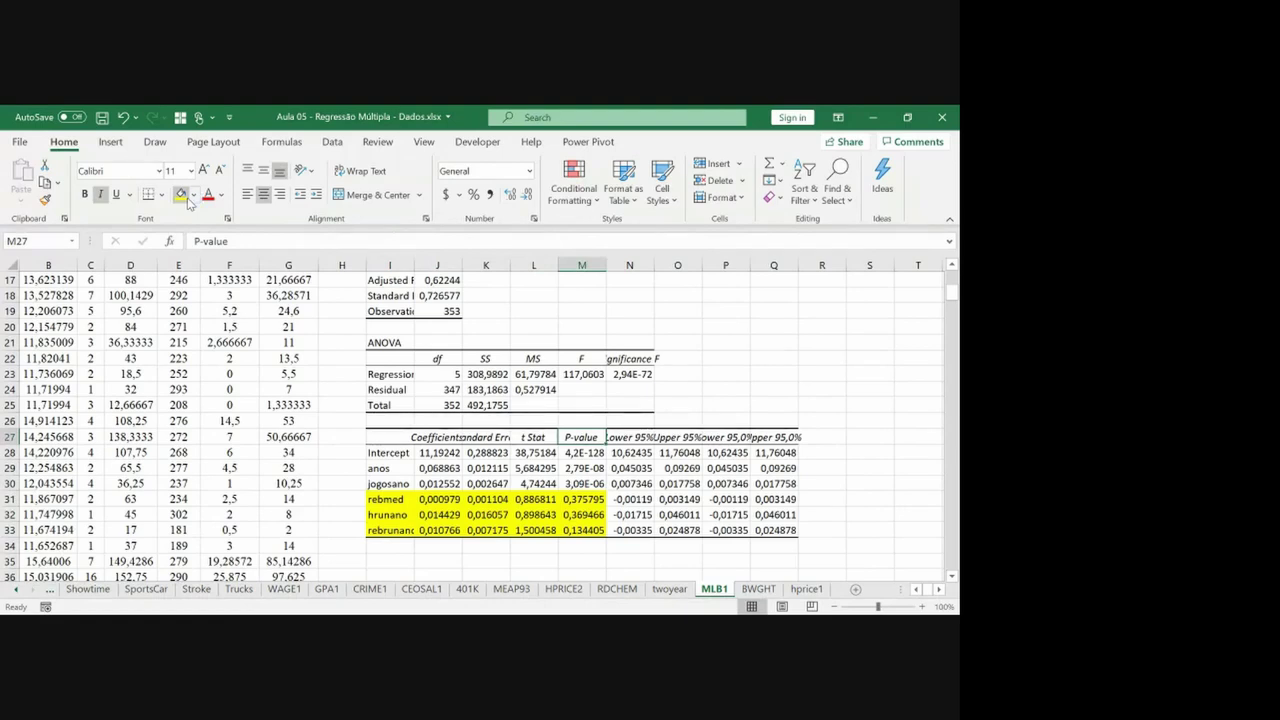
Fill the first regression's residual sum of squares (K24) and R Square (J16) in yellow.
left_click(501, 389)
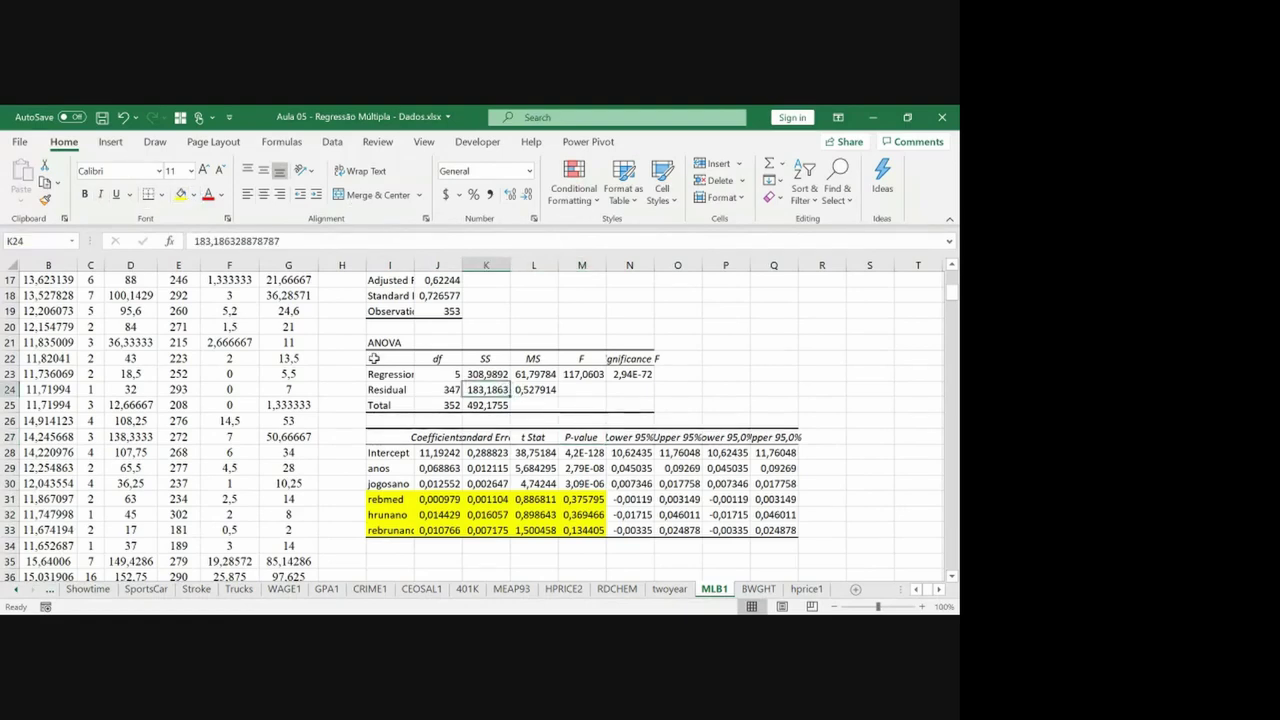
left_click(181, 194)
left_click(433, 298)
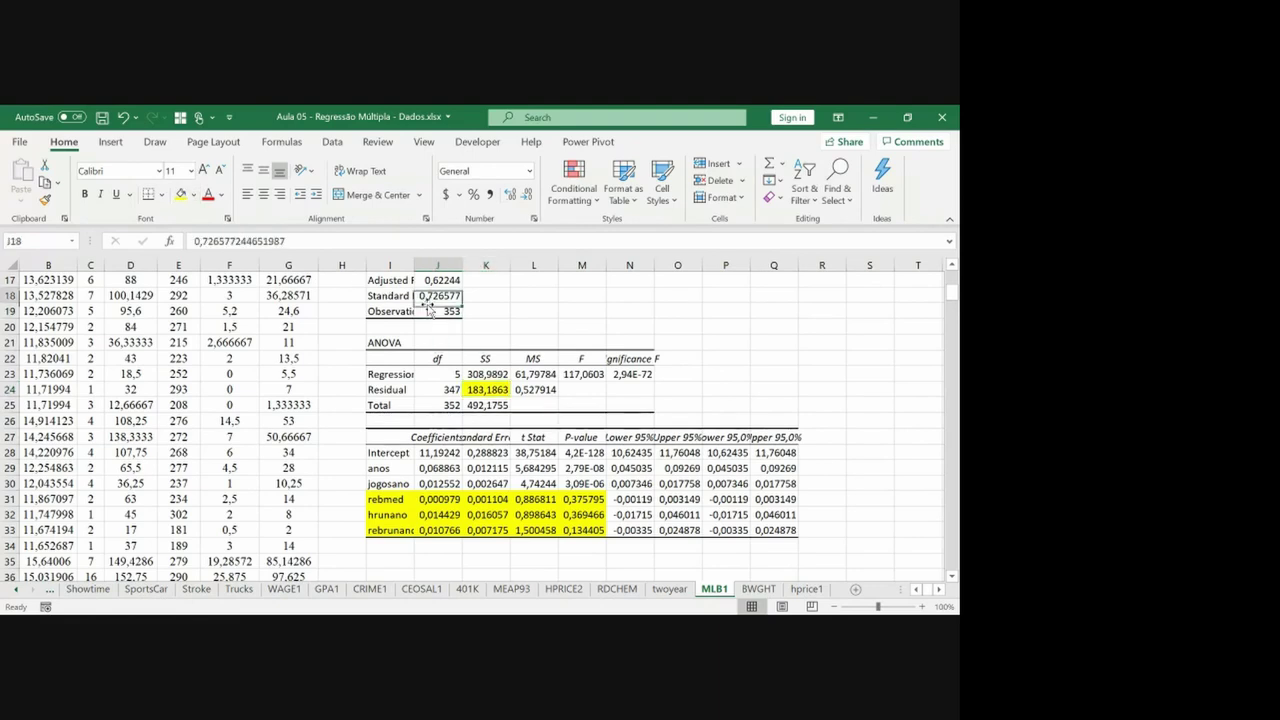
key("Up")
key("Up")
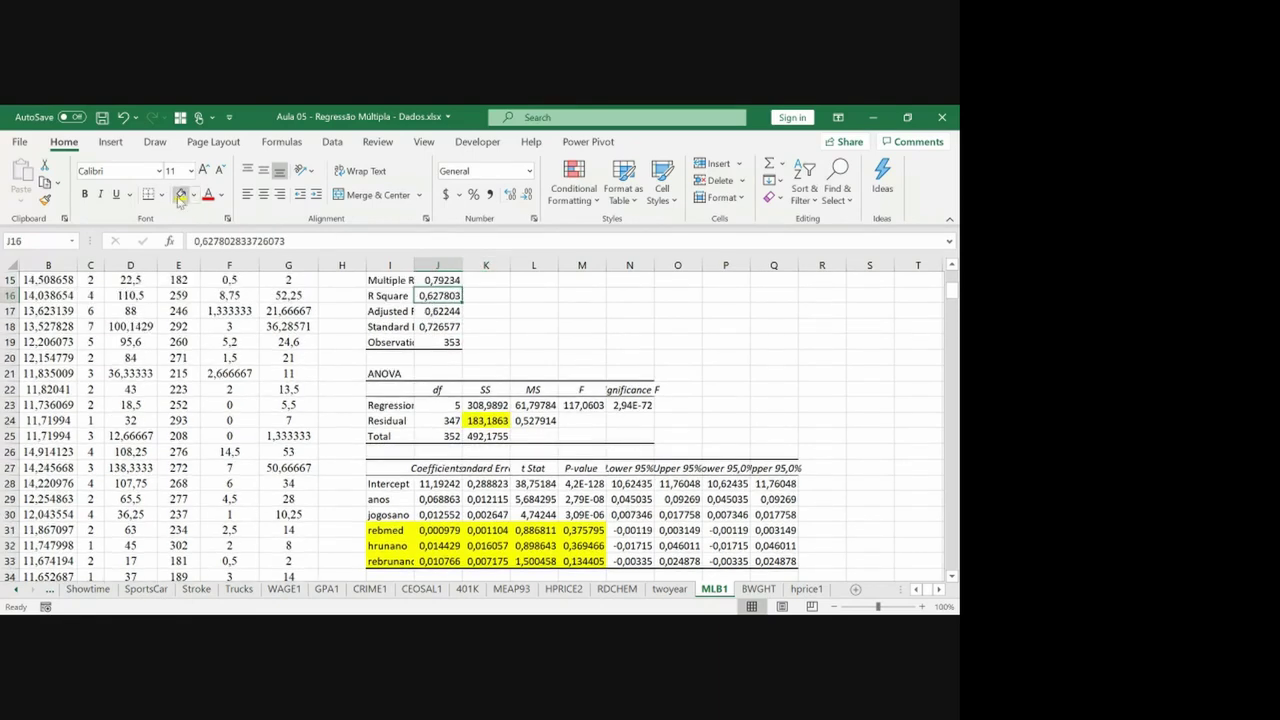
left_click(181, 195)
Set up a second regression whose X range covers only the anos and jogosano columns with their headings (C1:D354).
key("Down")
key("Down")
key("Down")
key("Down")
key("Down")
key("Down")
key("Down")
key("Down")
key("Down")
key("Down")
key("Down")
key("Down")
key("Down")
key("Down")
key("Down")
key("Down")
key("Down")
key("Down")
key("Down")
key("Down")
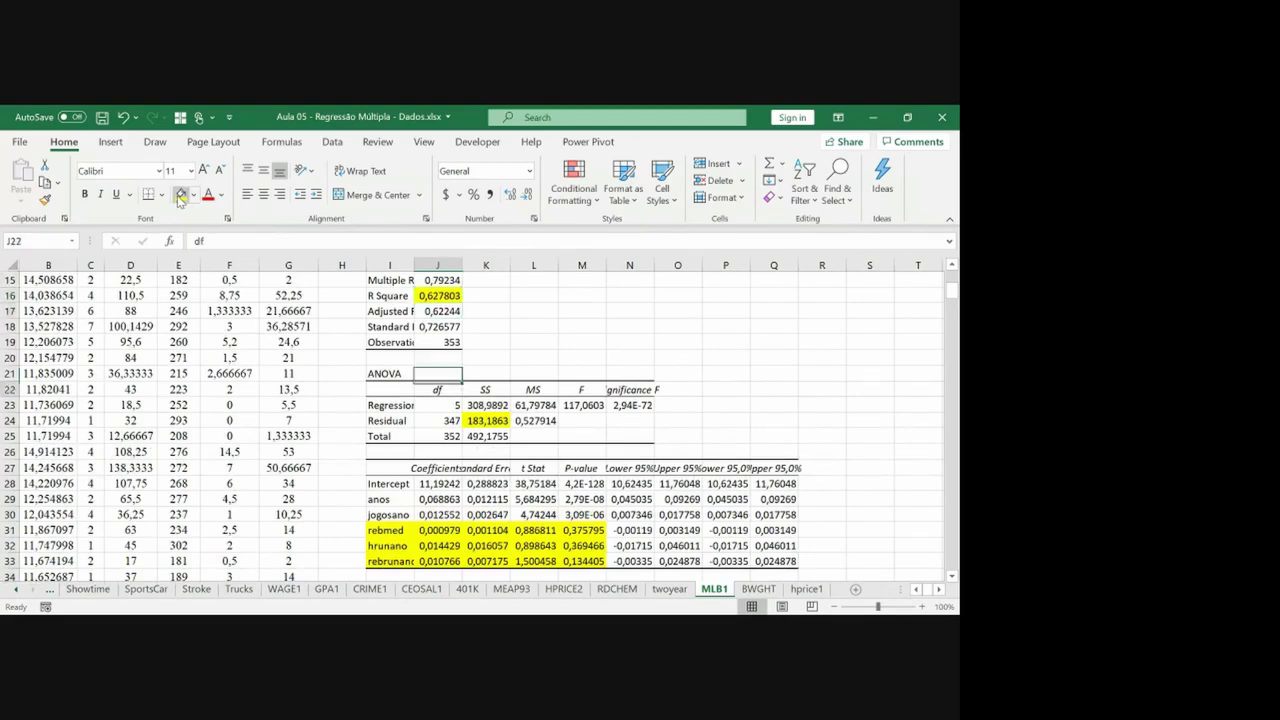
key("Up")
key("Left")
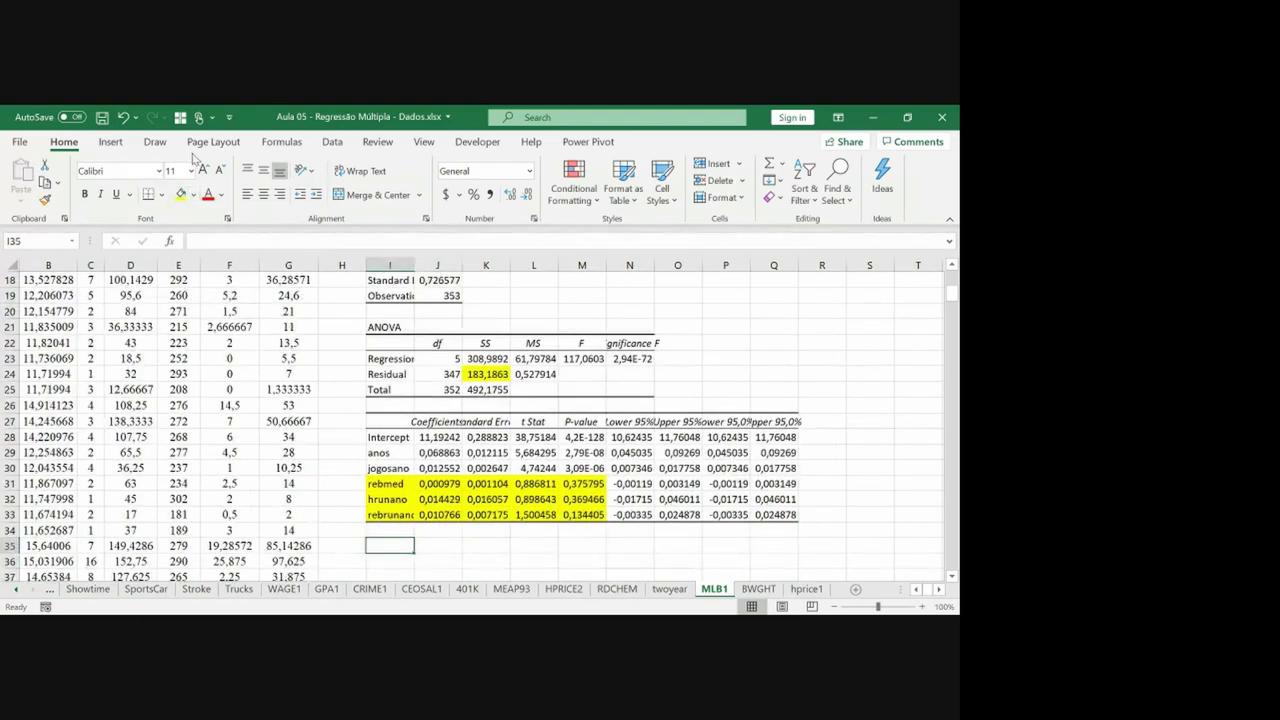
left_click(332, 141)
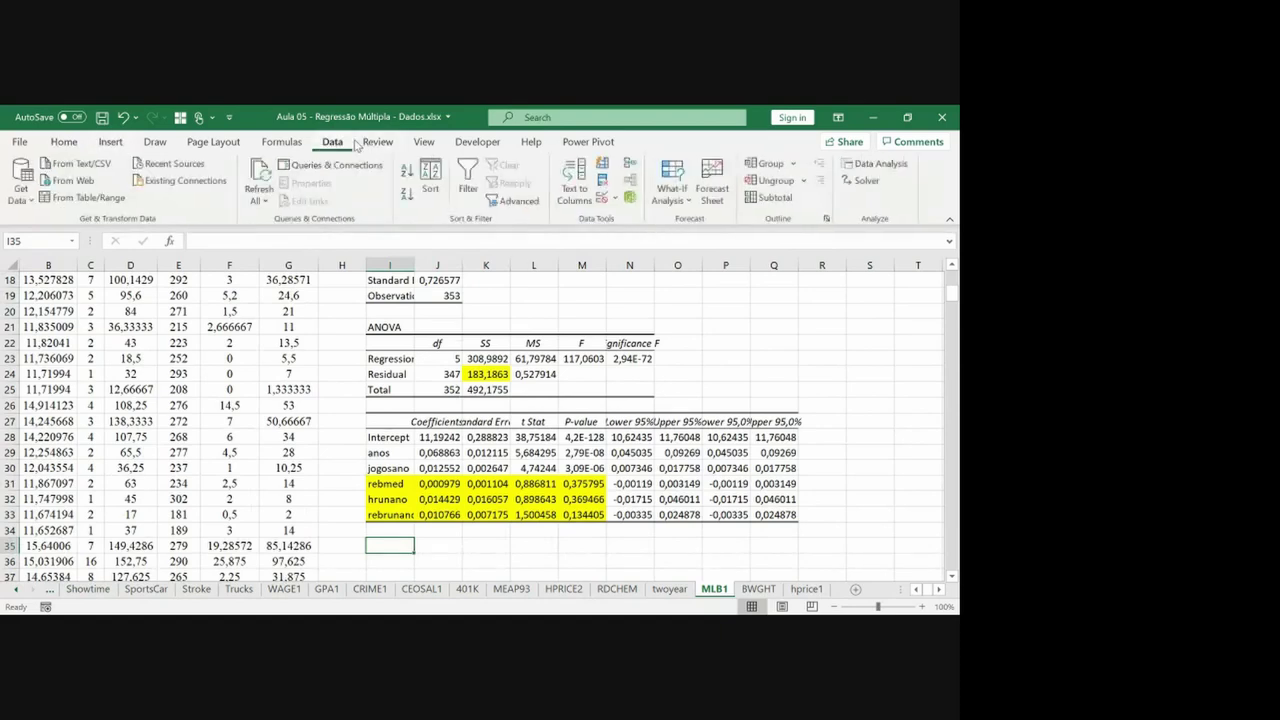
left_click(866, 166)
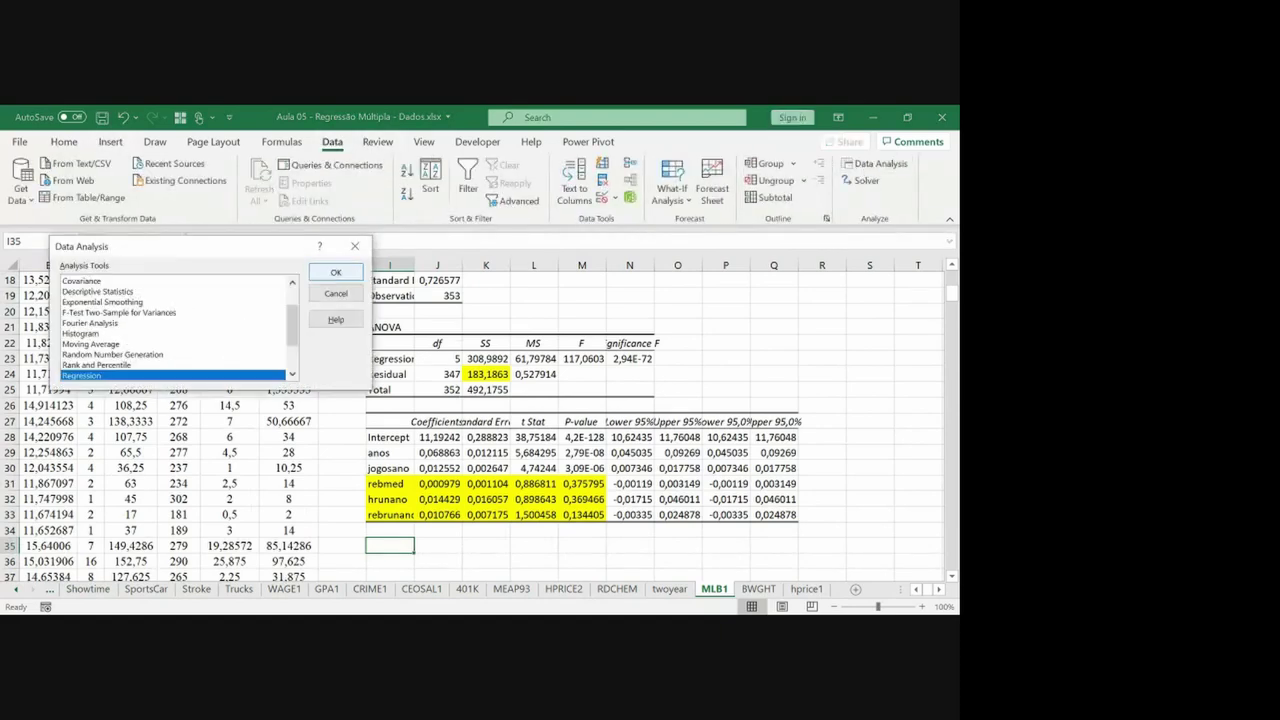
key("Return")
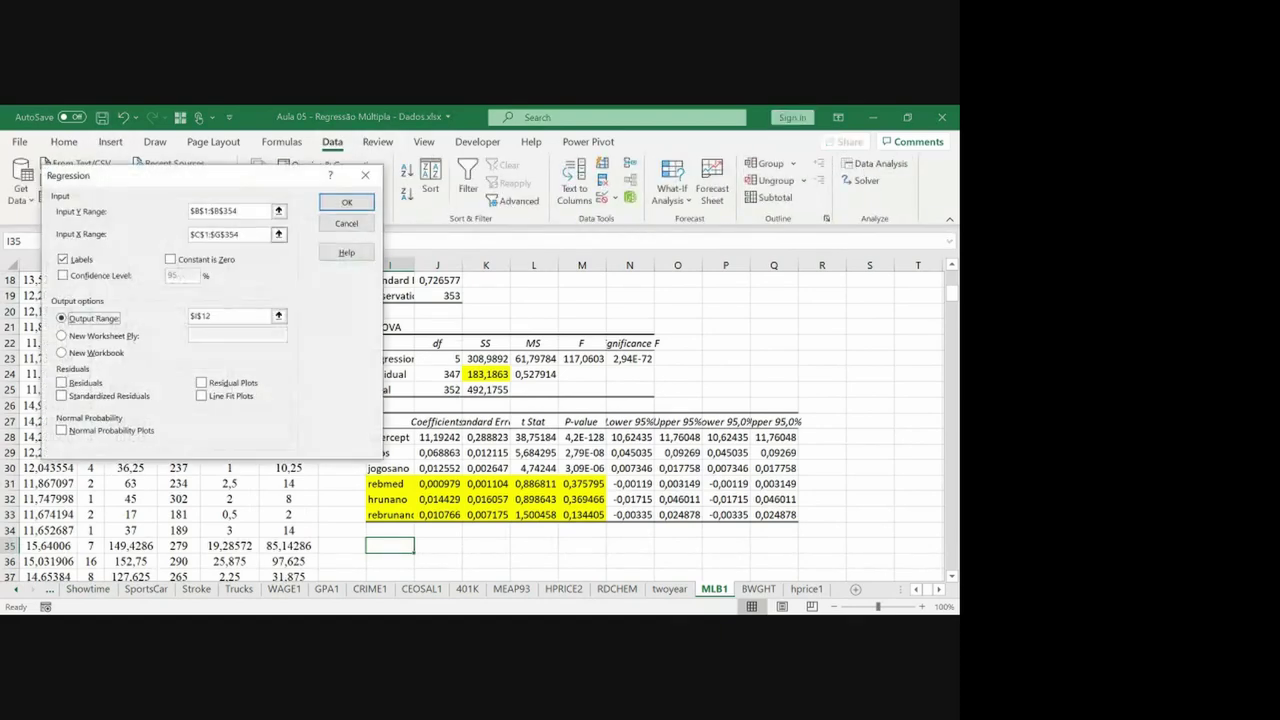
left_click(279, 235)
scroll(400, 420, "up", 6)
left_click(170, 325)
left_click_drag(88, 280, 101, 282)
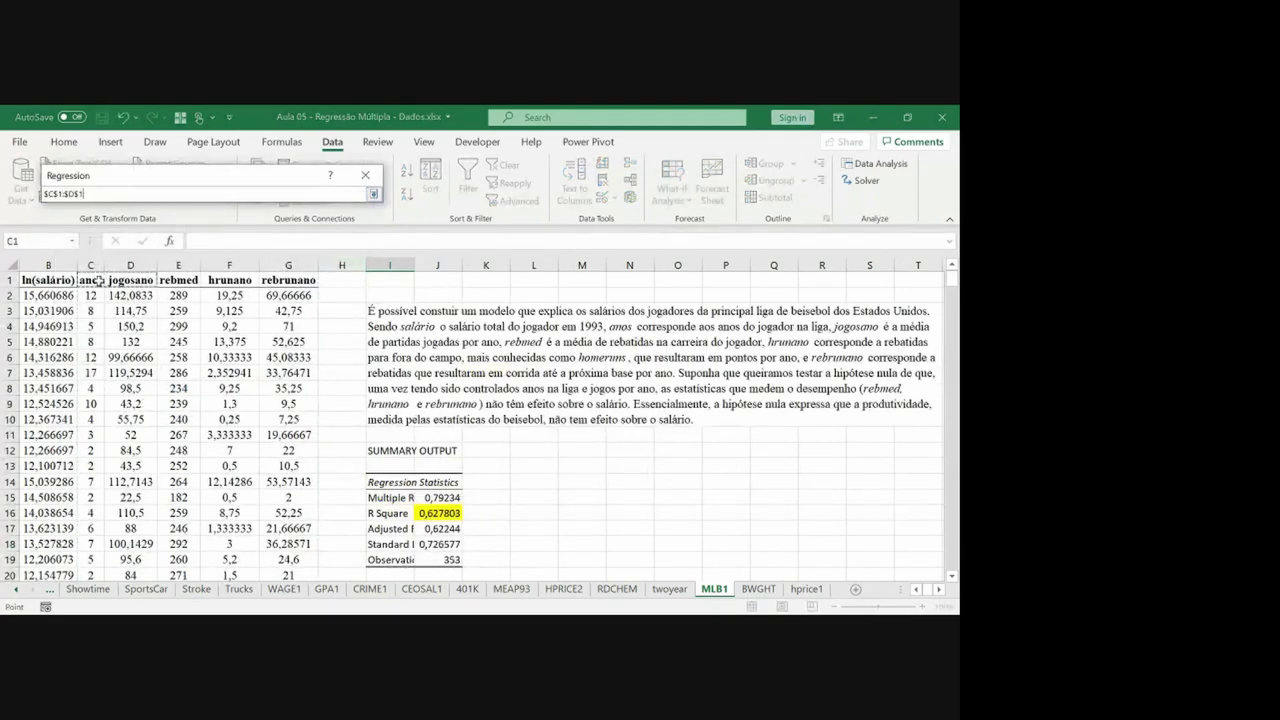
key("ctrl+shift+Down")
key("Return")
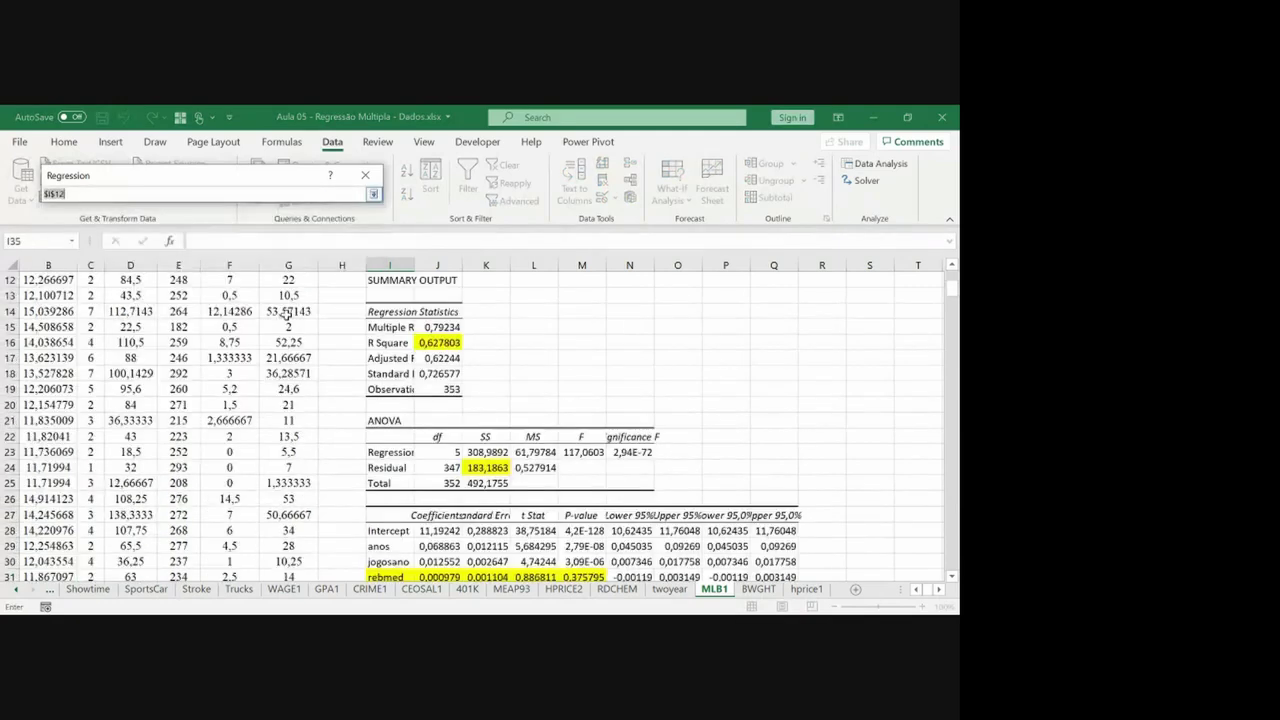
Place the restricted regression's output at cell I35 below the first output and run it.
left_click(397, 487)
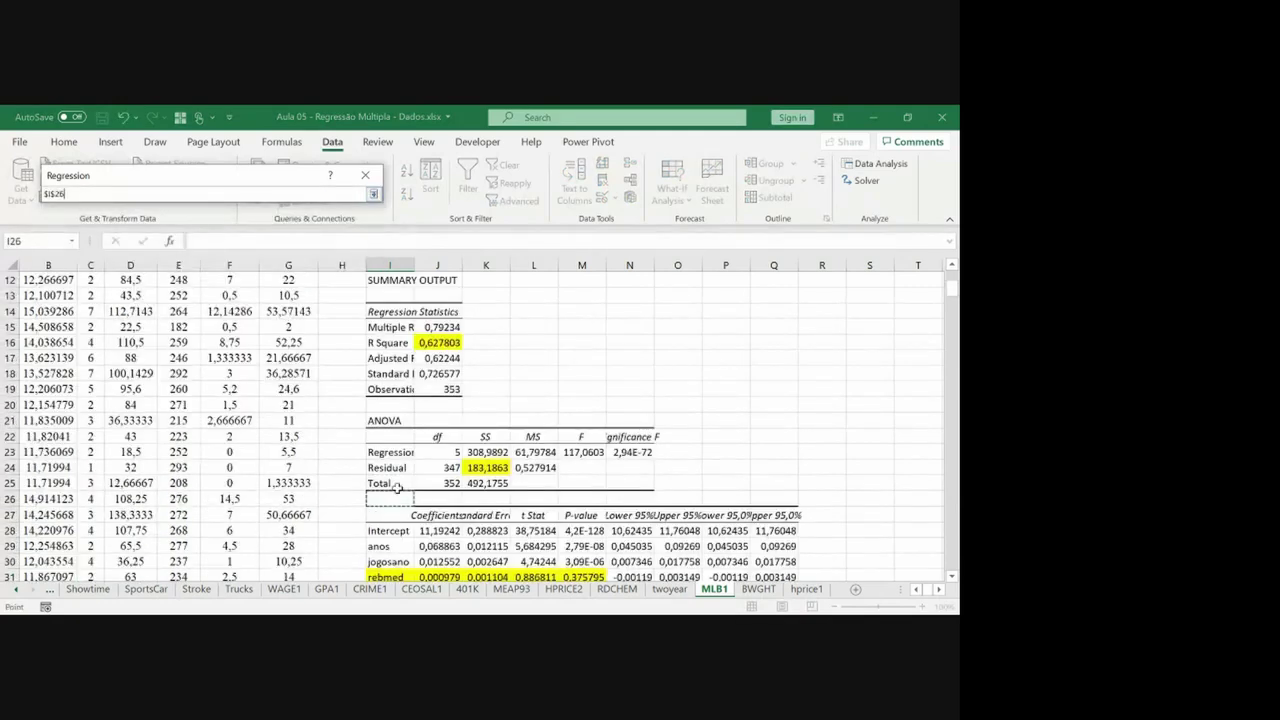
scroll(397, 487, "down", 3)
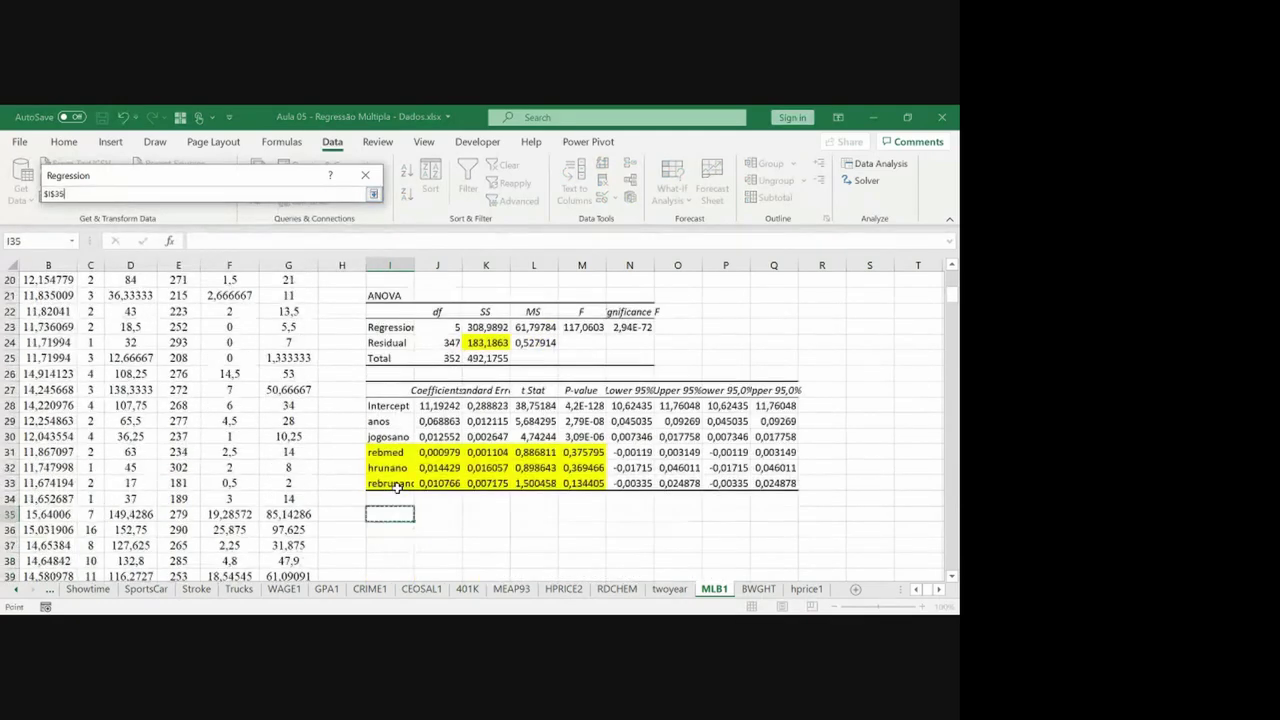
key("Return")
key("Return")
Fill the restricted regression's R Square (J39) and residual sum of squares (K47) in yellow.
key("Down")
key("Down")
key("Down")
key("Down")
key("Right")
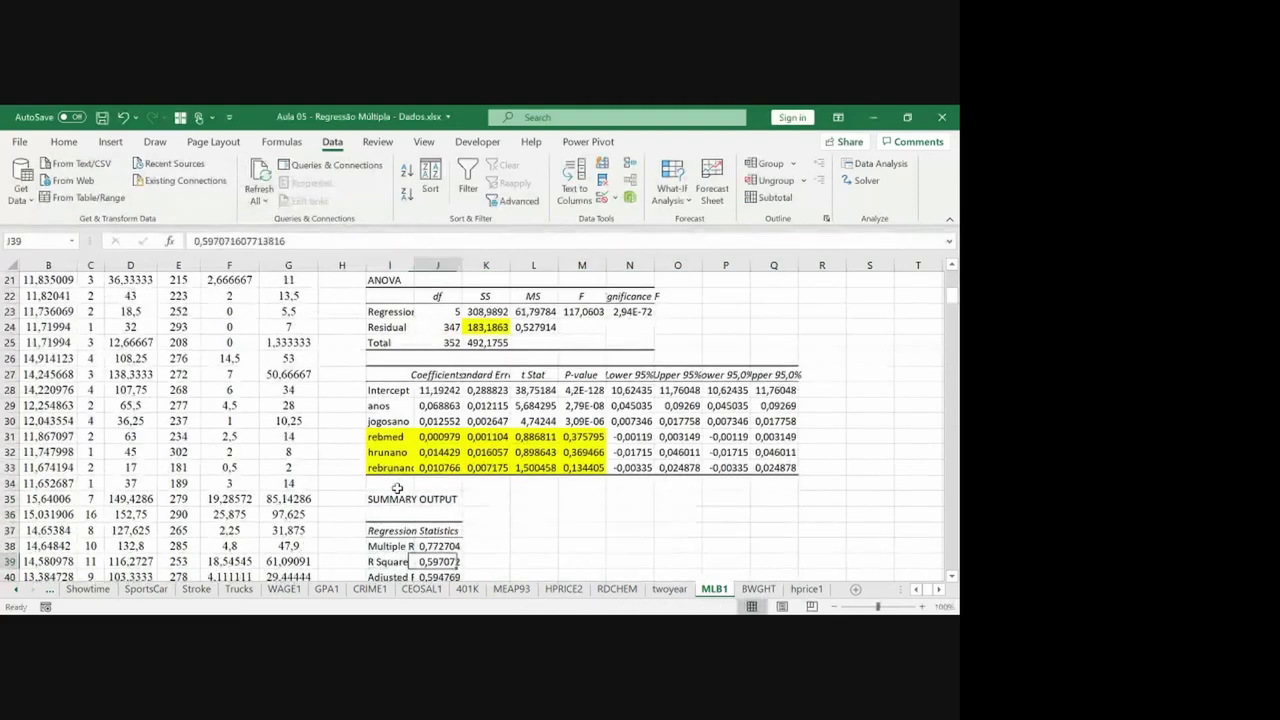
left_click(75, 142)
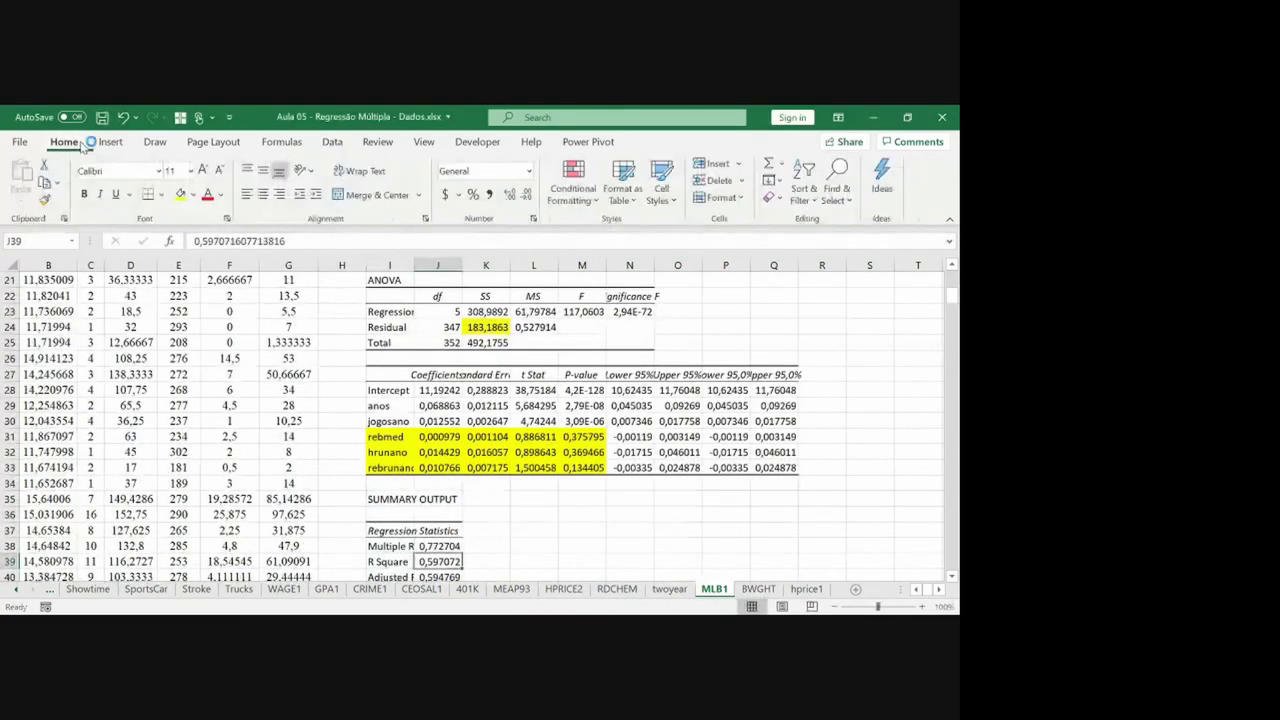
left_click(181, 196)
key("Down")
key("Down")
key("Down")
key("Down")
key("Down")
key("Down")
key("Down")
key("Down")
key("Right")
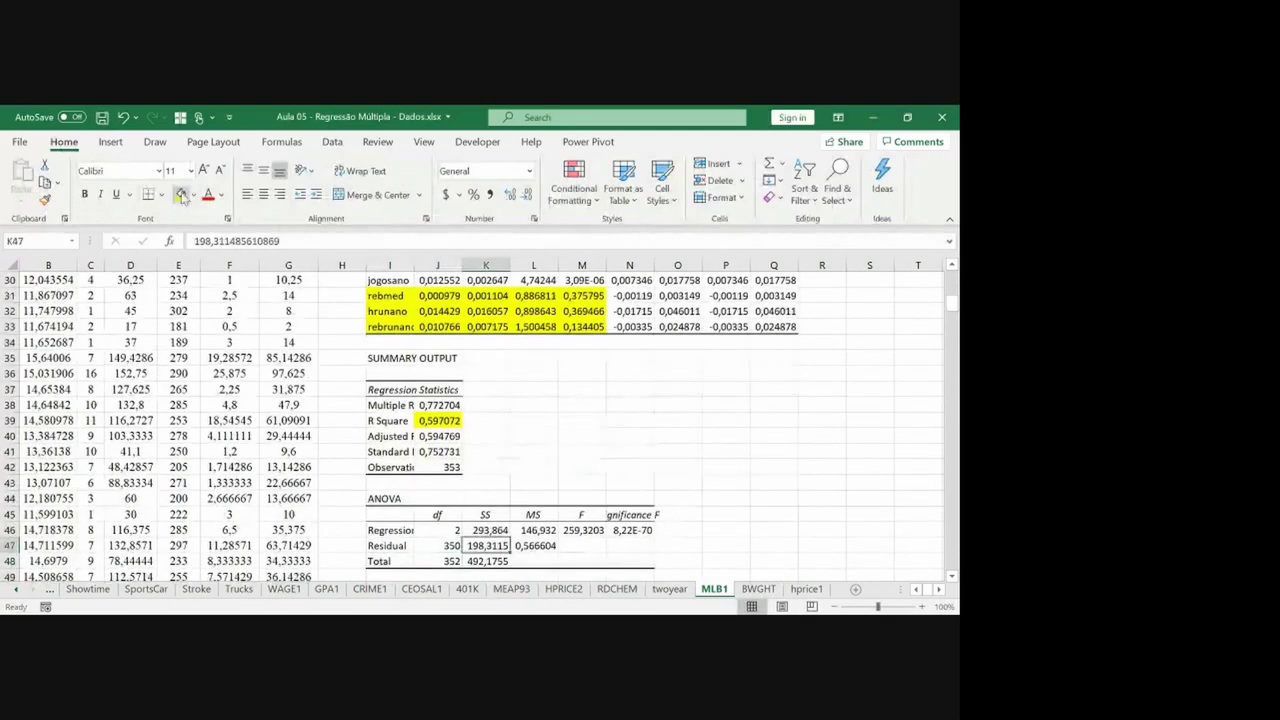
left_click(181, 196)
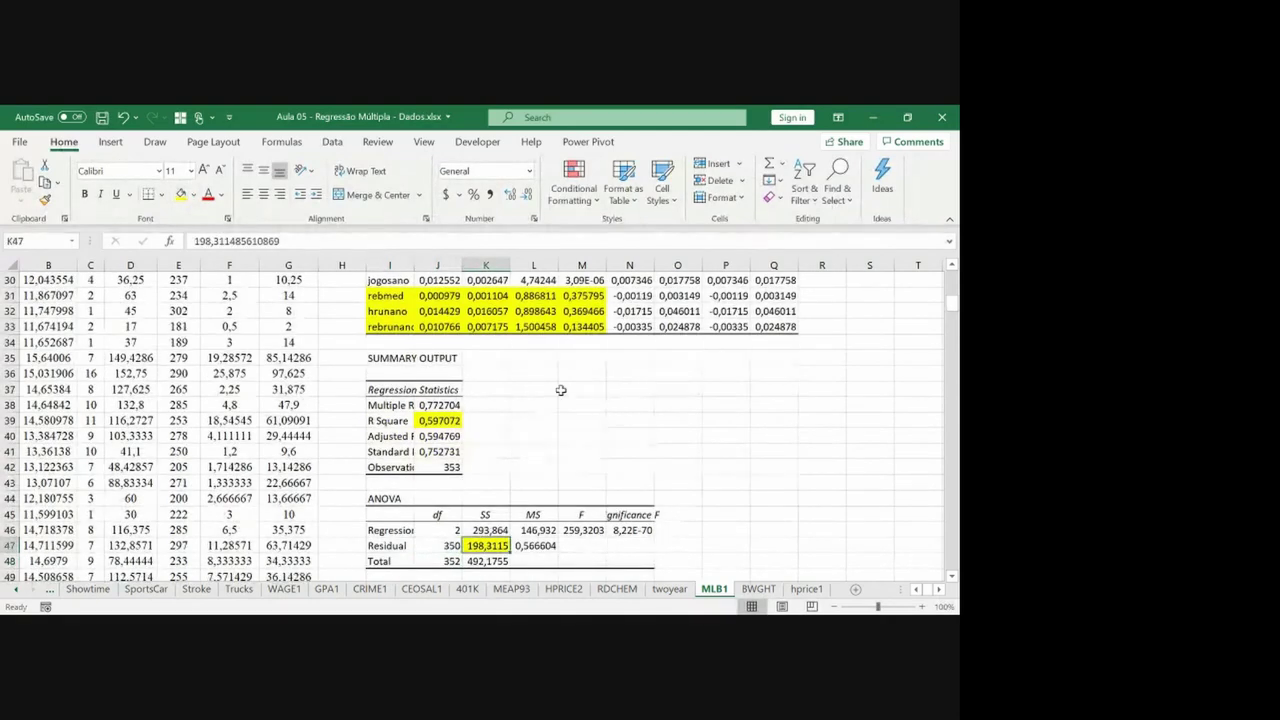
Enter the label F in L37 and the column headings 1 and 2 in N36 and O36.
left_click(554, 389)
type("F")
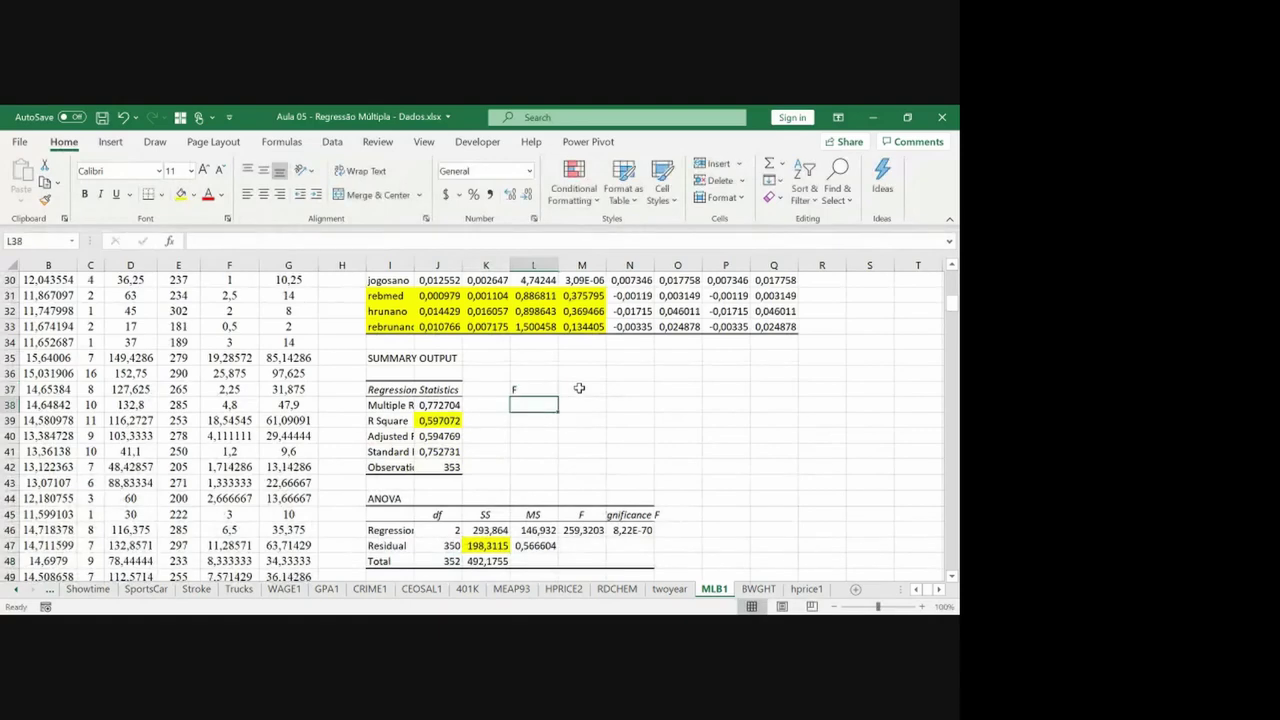
left_click(579, 388)
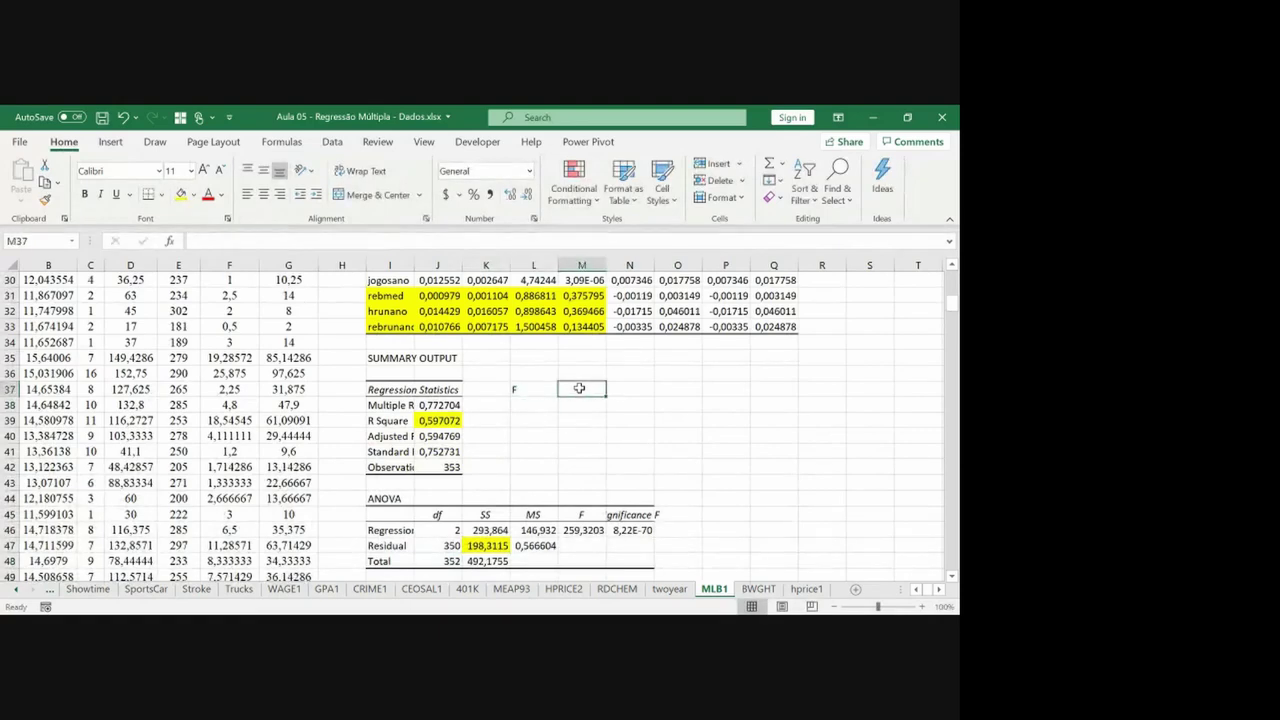
double_click(579, 388)
key("Escape")
key("Up")
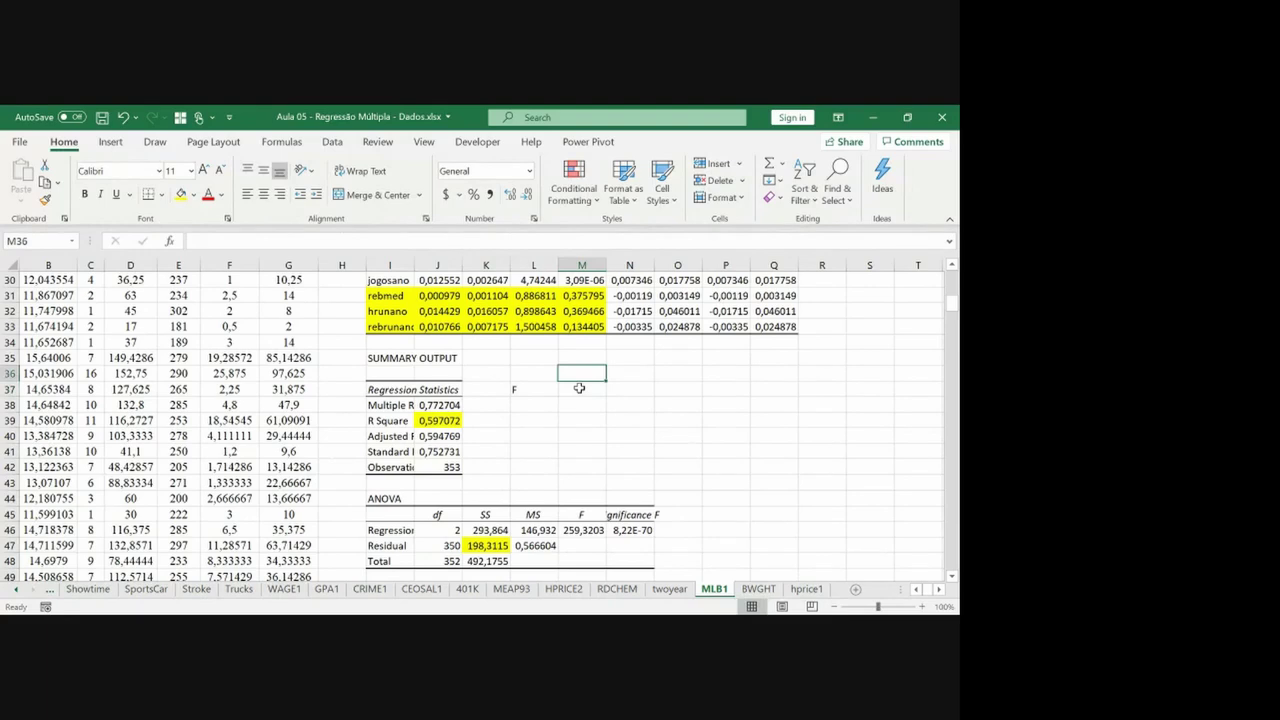
key("Right")
type("1")
key("Right")
type("2")
key("Return")
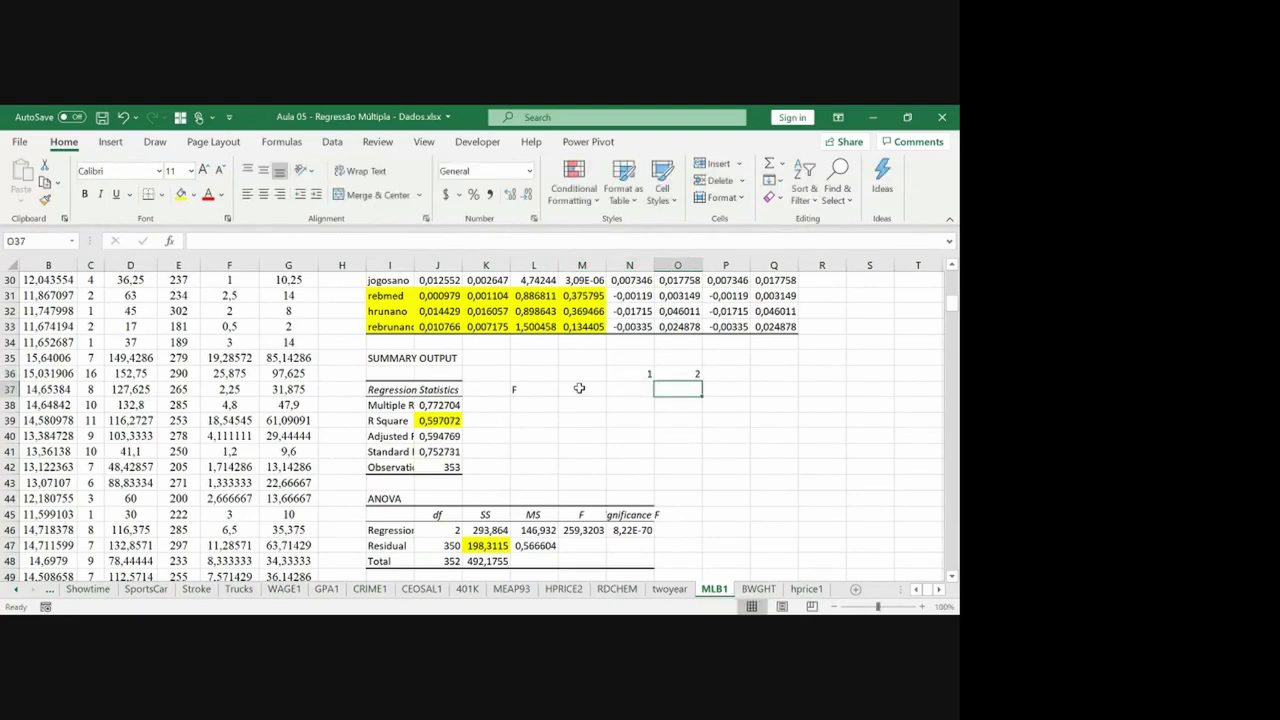
key("Left")
key("Left")
key("Left")
key("Down")
key("Down")
key("Right")
key("Right")
key("Up")
key("Up")
type("=")
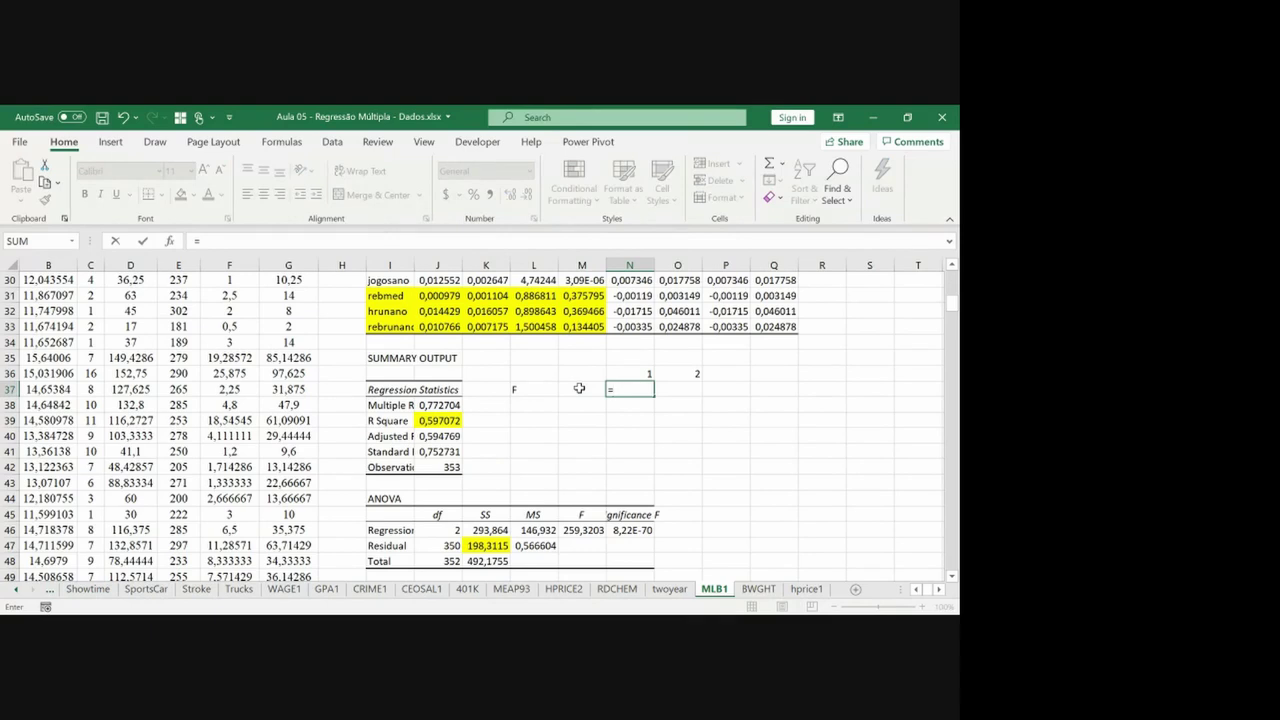
key("Escape")
Enter the label "Var. SQE" in L38 below the F label.
key("Down")
key("Left")
key("Left")
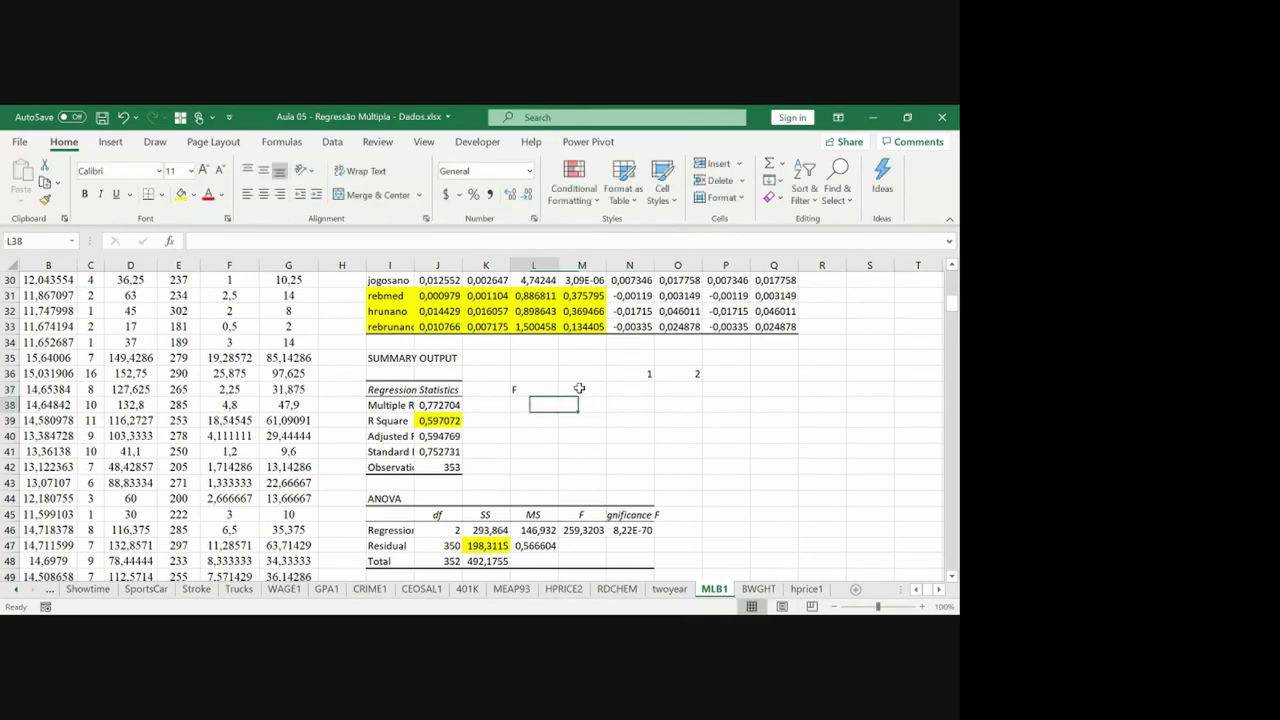
type("Var. SQE")
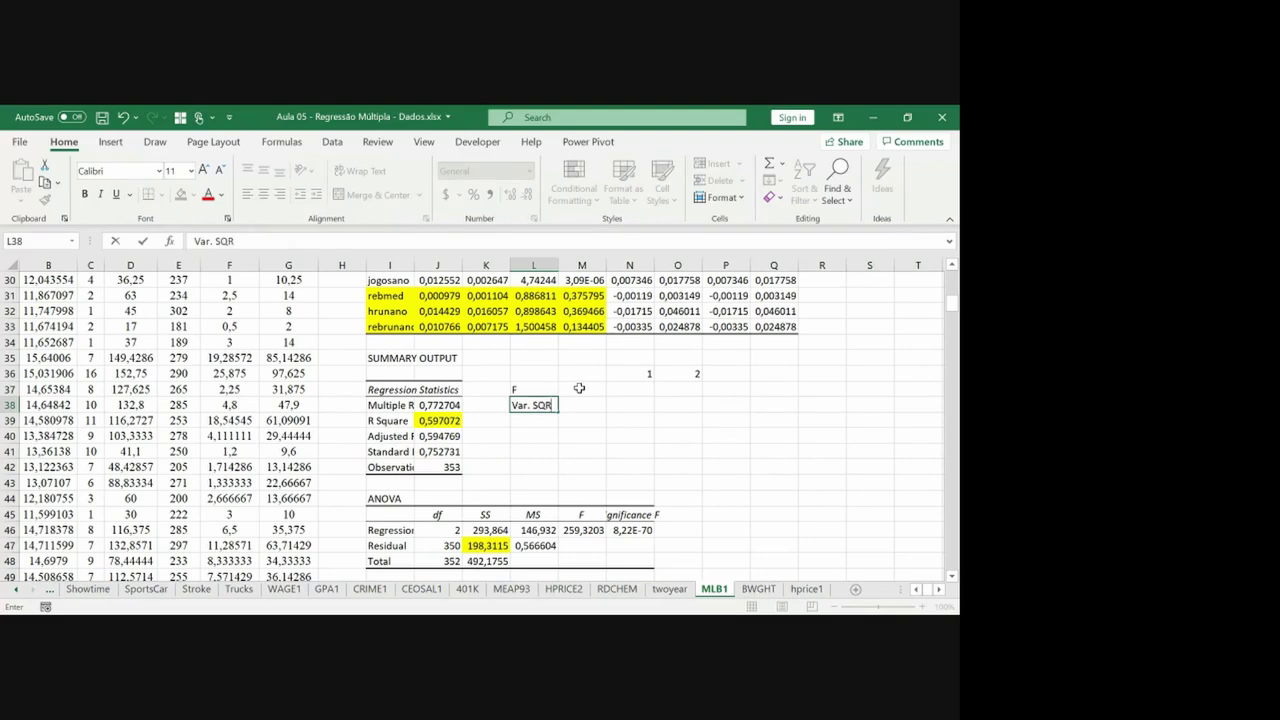
key("Right")
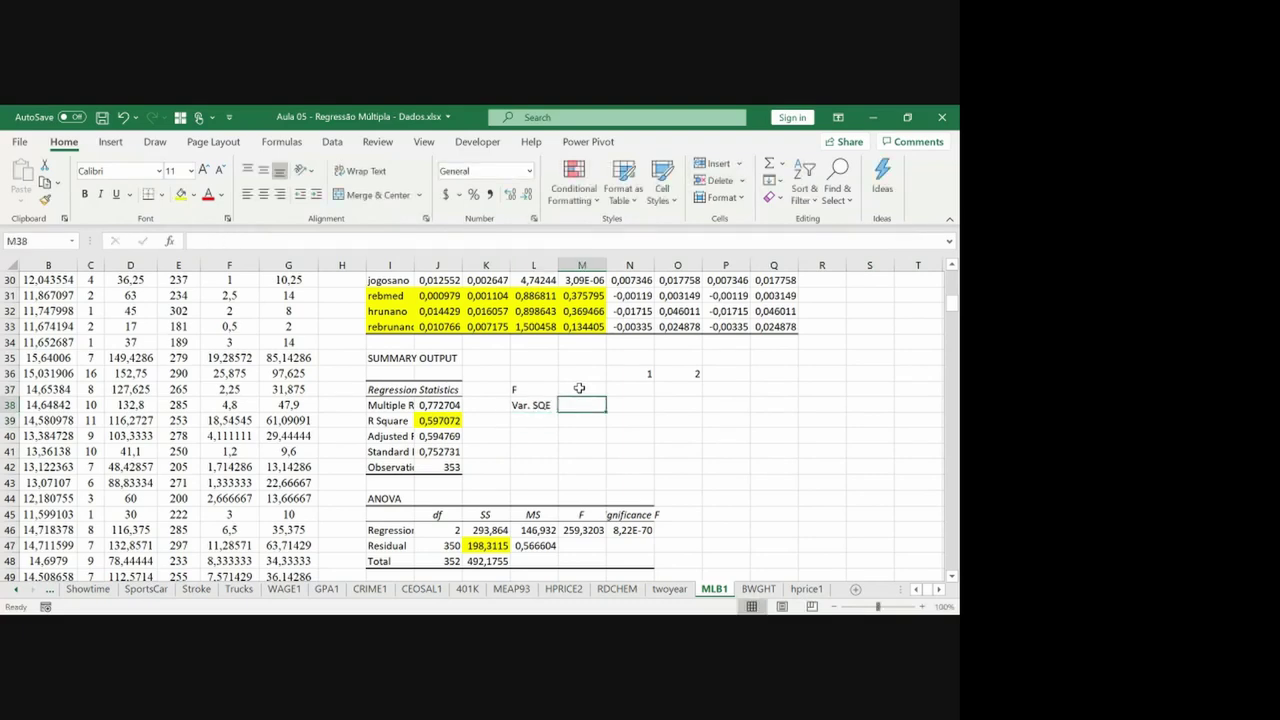
Calculate in M38 the restricted minus the unrestricted residual sum of squares with =K47-K24.
type("=")
key("Left")
key("Down")
key("Left")
key("Down")
key("Down")
key("Down")
key("Down")
key("Down")
key("Down")
key("Down")
key("Down")
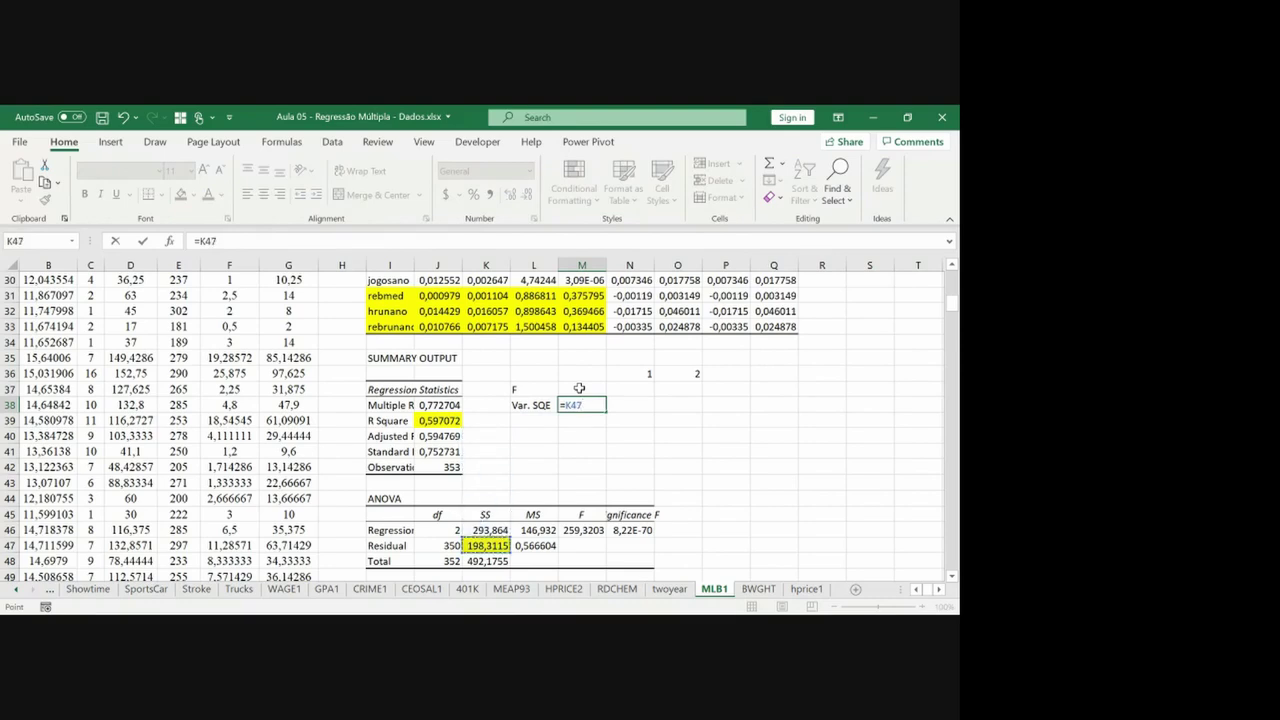
type("-")
key("Up")
key("Up")
key("Up")
key("Up")
key("Up")
key("Up")
key("Up")
key("Up")
key("Up")
key("Up")
key("Up")
key("Up")
key("Up")
key("Up")
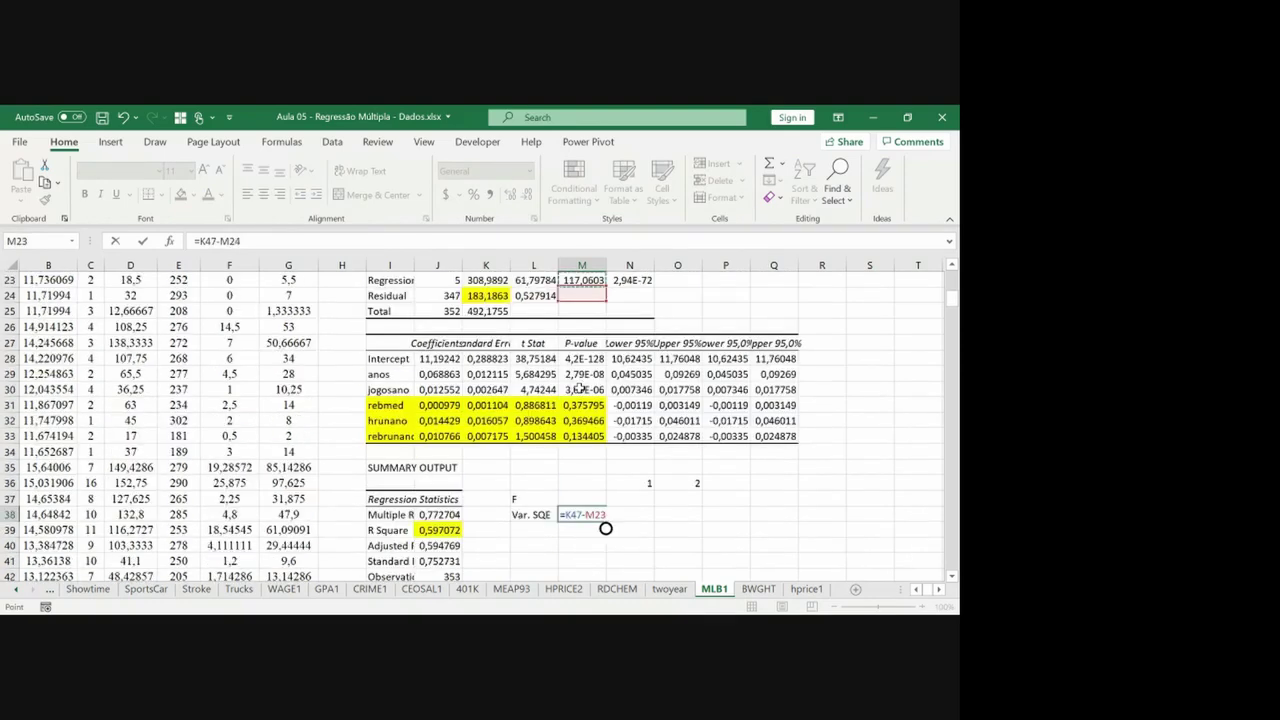
key("Up")
key("Up")
key("Up")
key("Up")
key("Return")
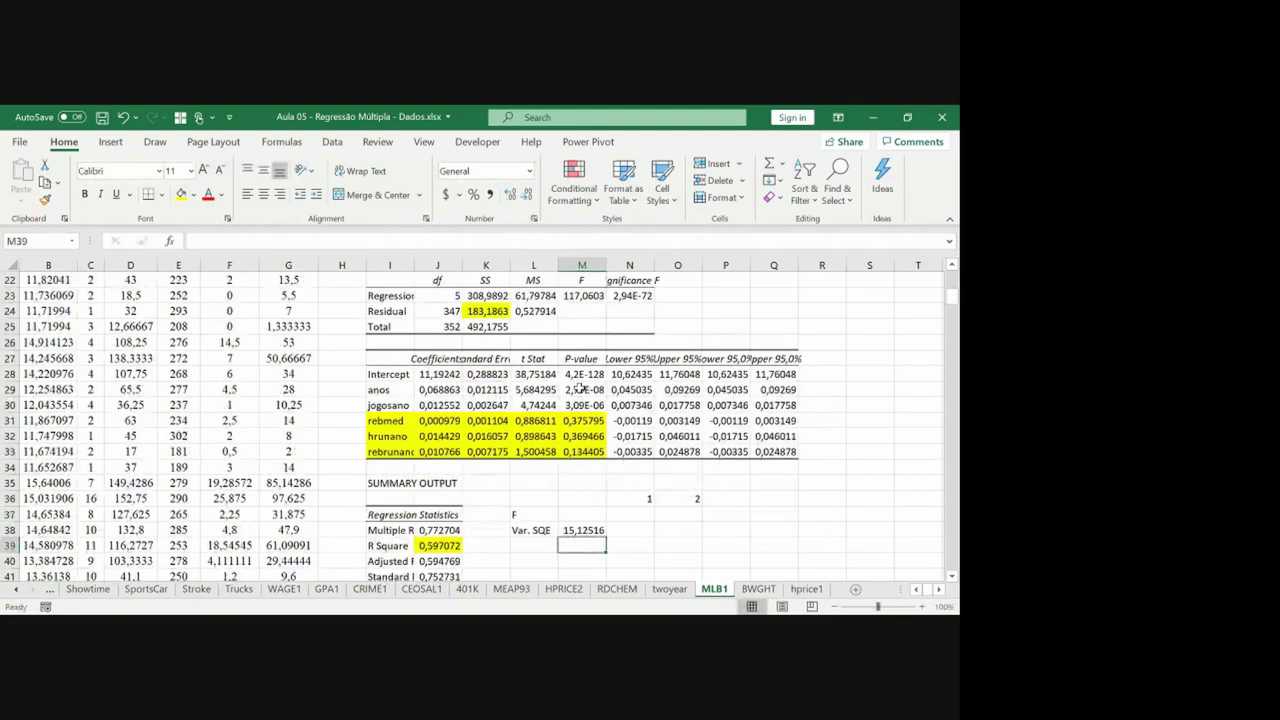
Enter the label "Var. SQE %" in L39 below the Var. SQE label.
key("Left")
key("Up")
key("Down")
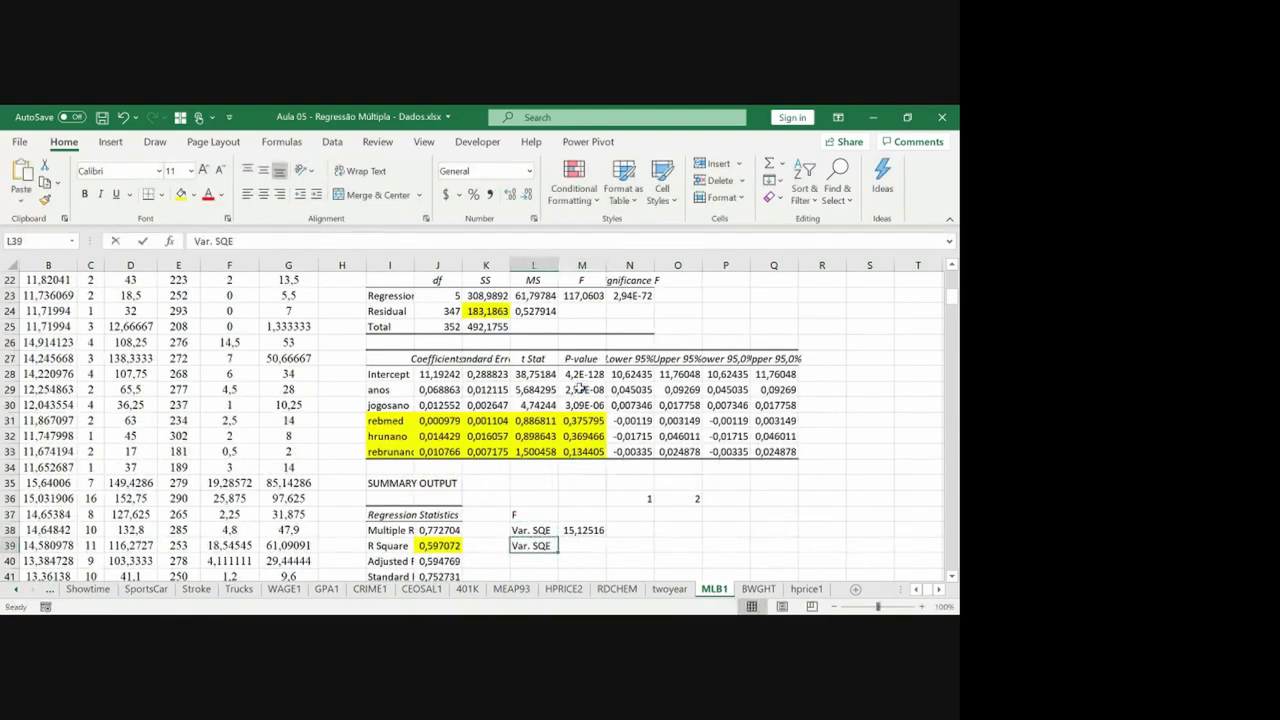
type("Var. SQE %")
key("Return")
Calculate in M39 the change relative to the unrestricted residual sum of squares with =M38/K24.
key("Up")
key("Right")
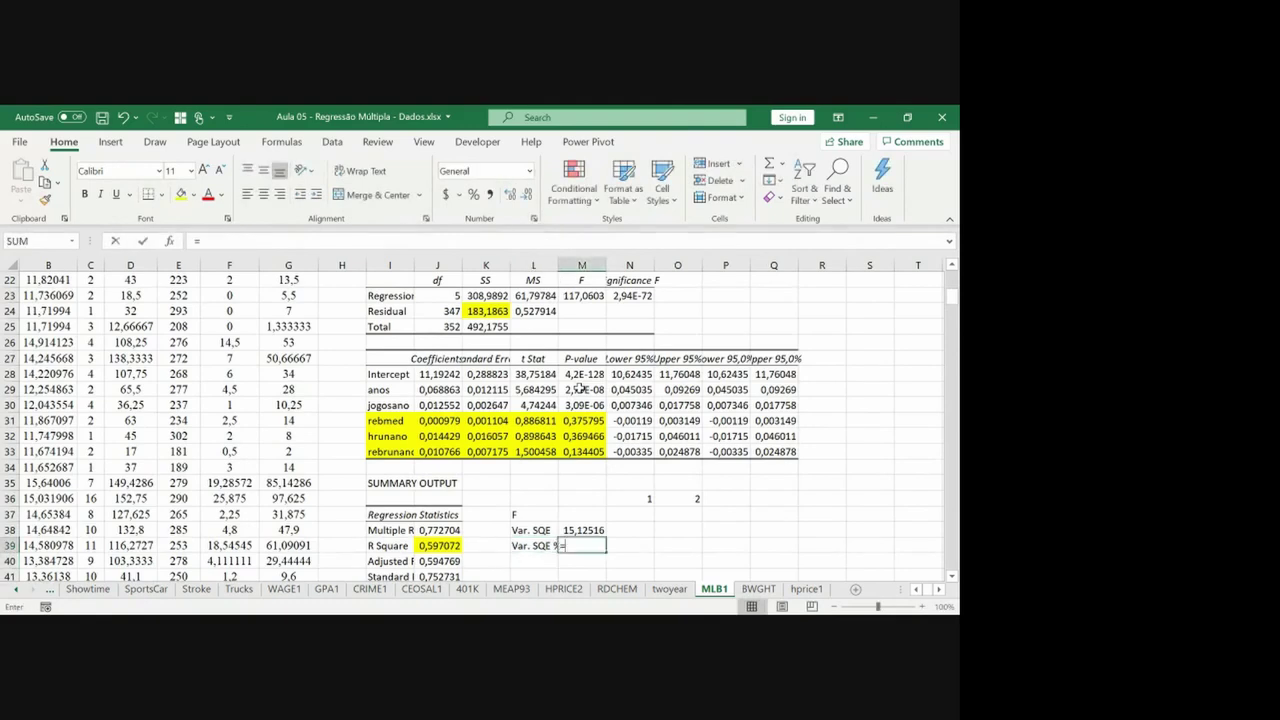
type("=")
key("Up")
type("/")
key("Up")
key("Up")
key("Up")
key("Up")
key("Up")
key("Up")
key("Up")
key("Up")
key("Up")
key("Up")
key("Up")
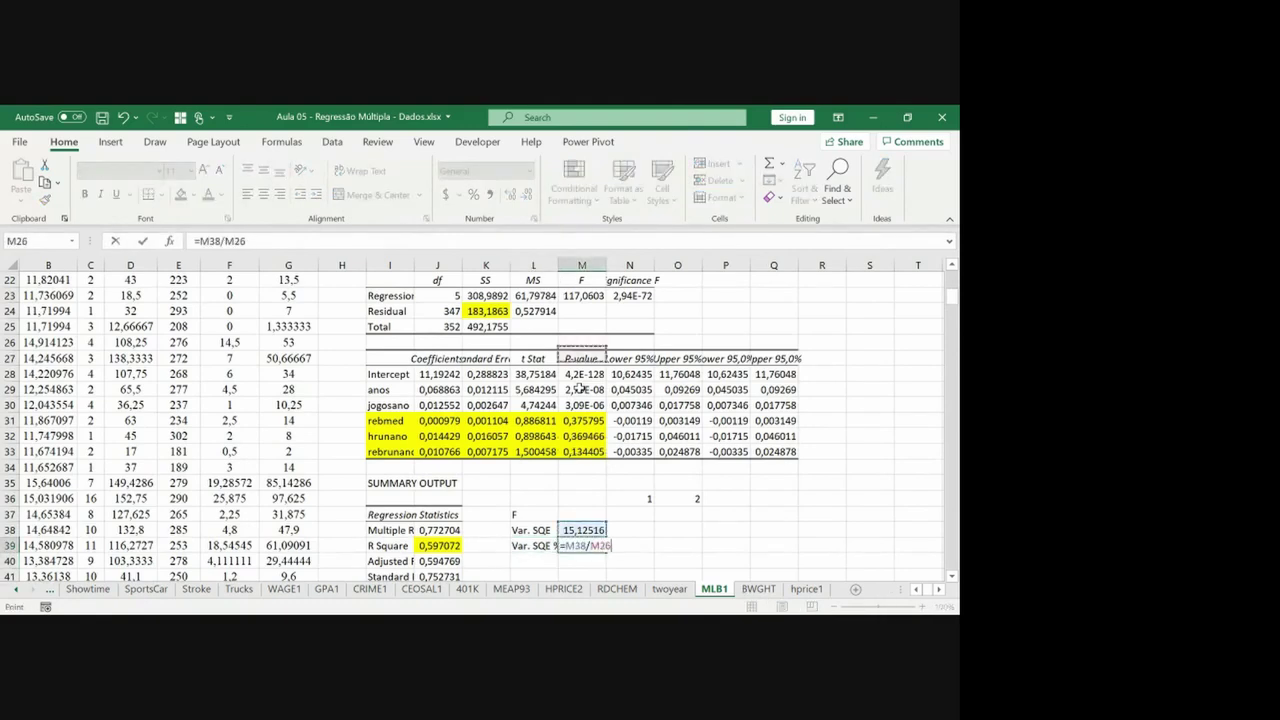
key("Left")
key("Left")
key("Up")
key("Up")
key("Up")
key("Up")
key("Return")
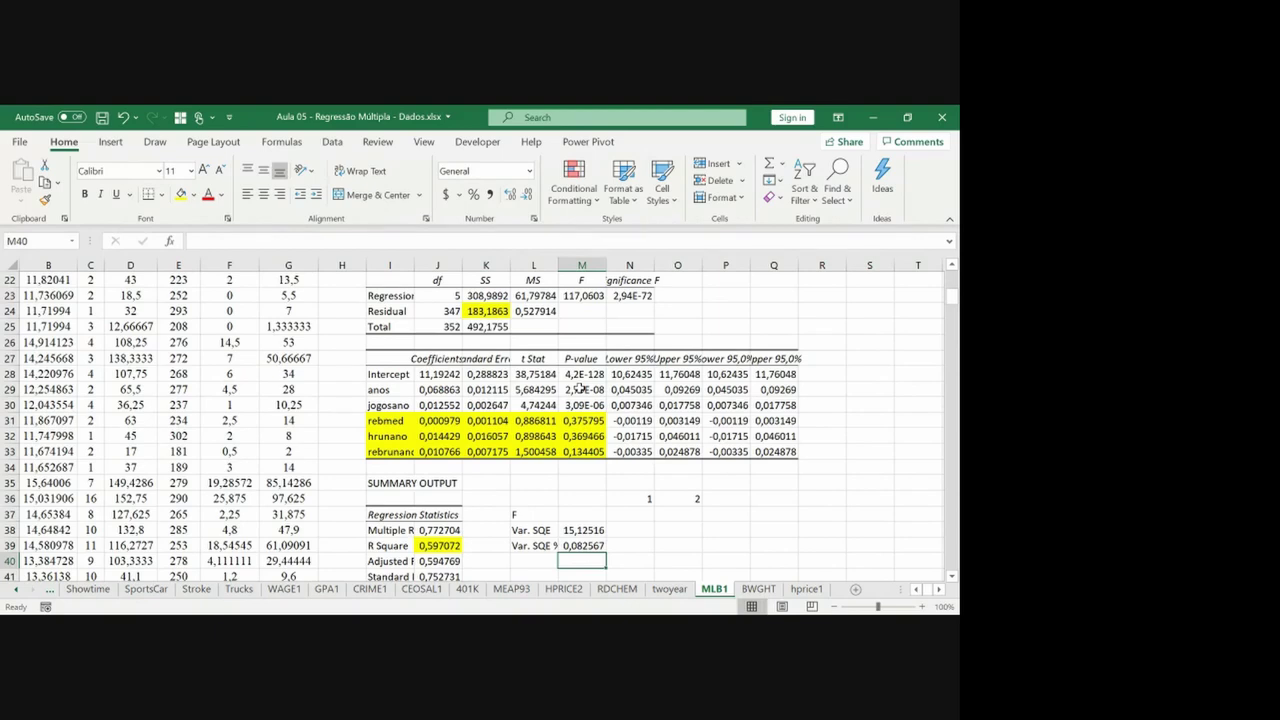
Link the F calculation's column 1 cell (N37) to the relative change with =M39.
key("Up")
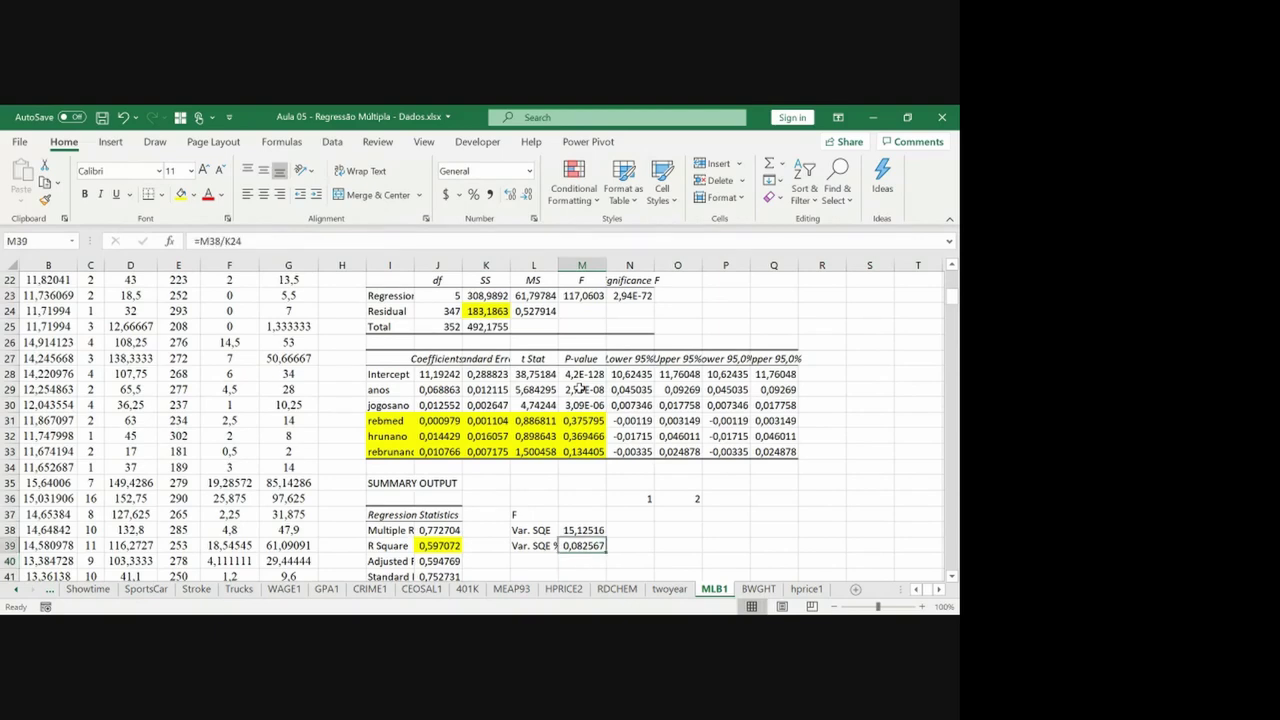
key("Right")
key("Up")
key("Up")
type("=")
key("Down")
key("Down")
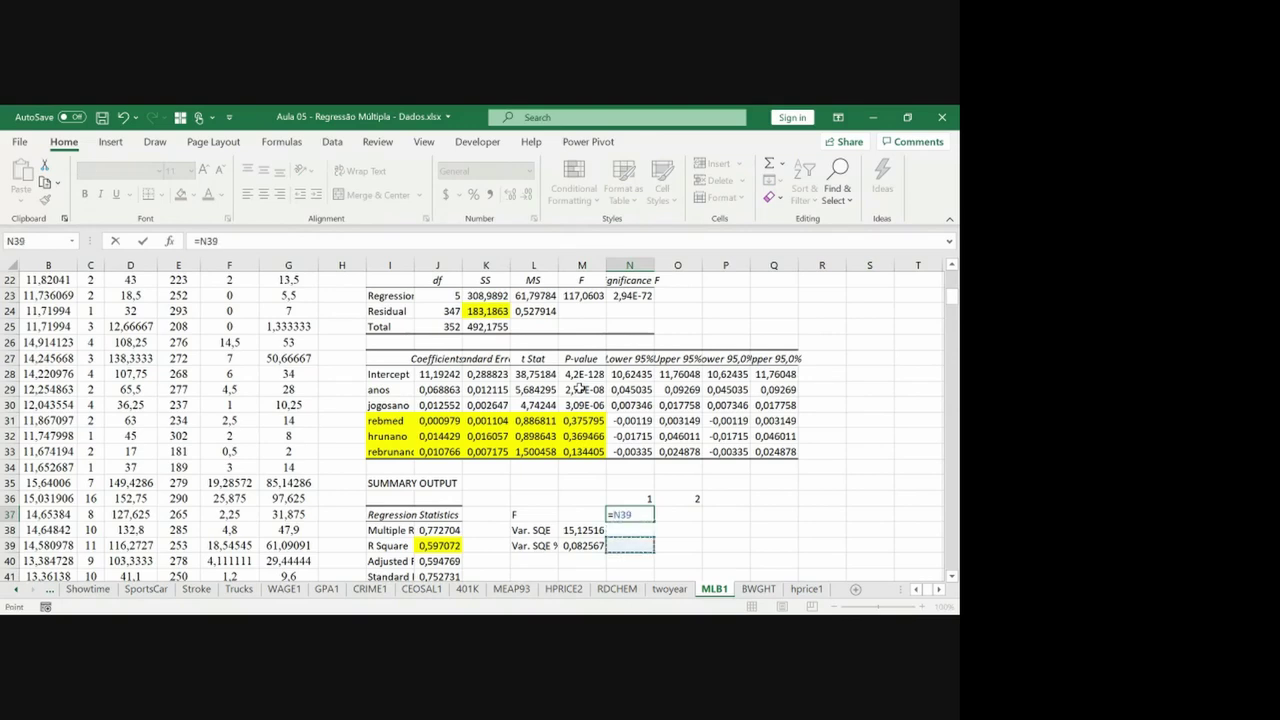
key("Left")
key("Return")
key("Up")
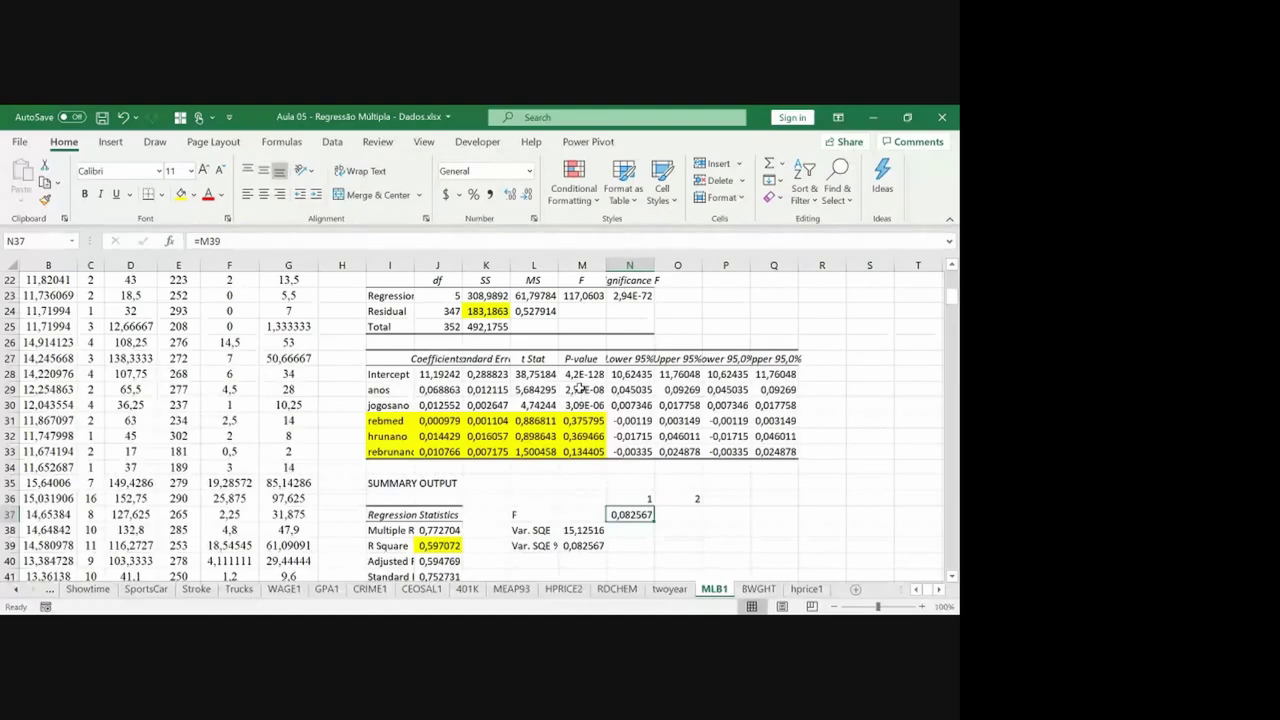
key("Right")
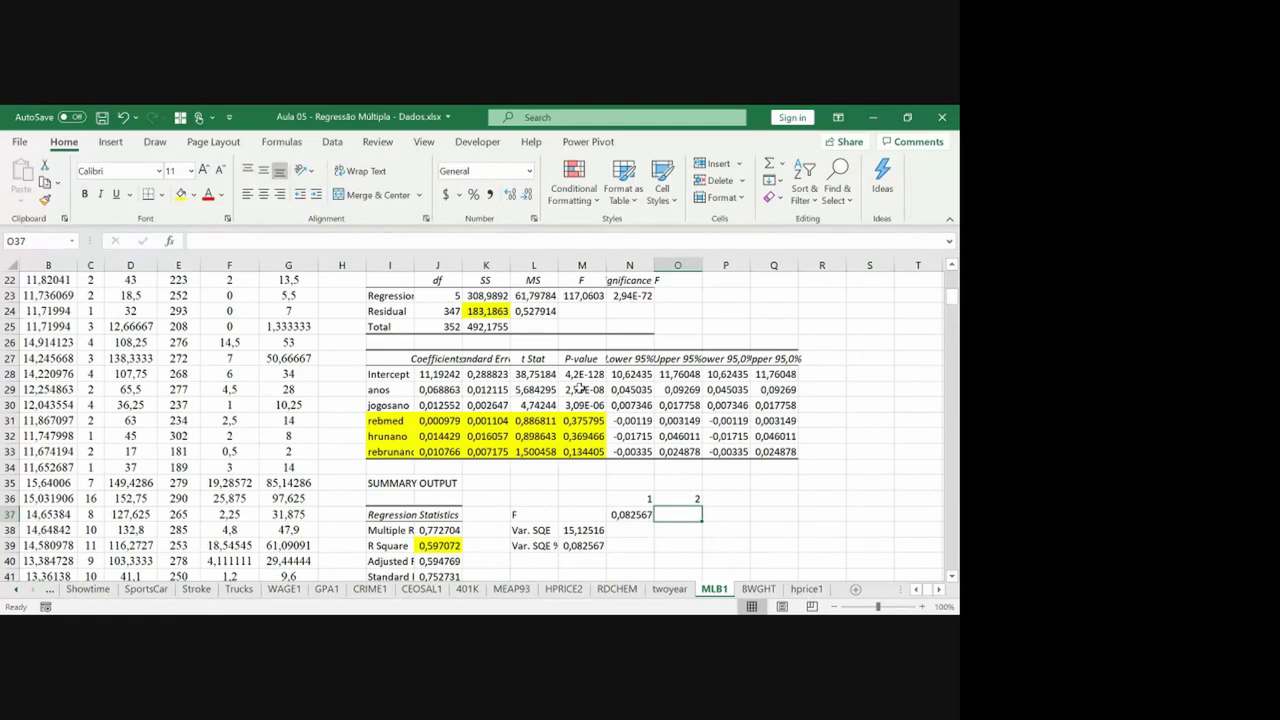
type("=")
key("Up")
key("Left")
key("Left")
key("Left")
key("Up")
key("Up")
key("Up")
key("Up")
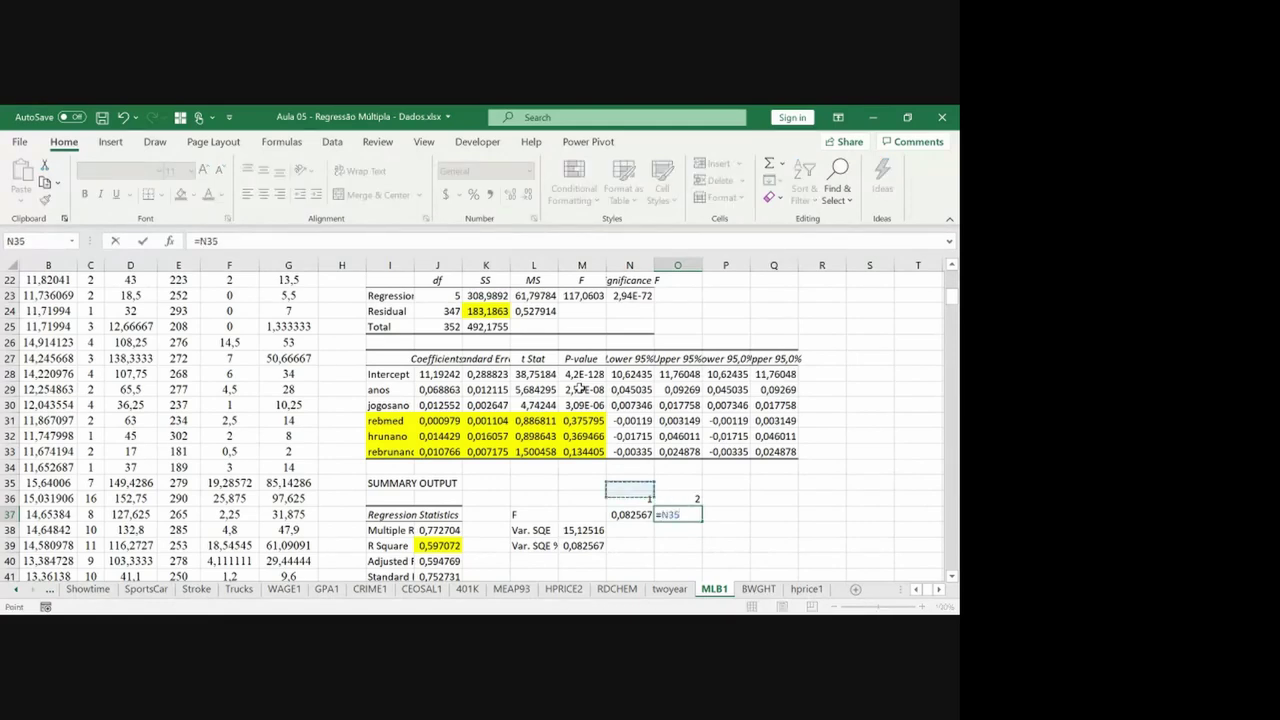
key("Up")
key("Up")
key("Up")
key("Left")
key("Left")
key("Up")
key("Up")
key("Up")
key("Up")
key("Up")
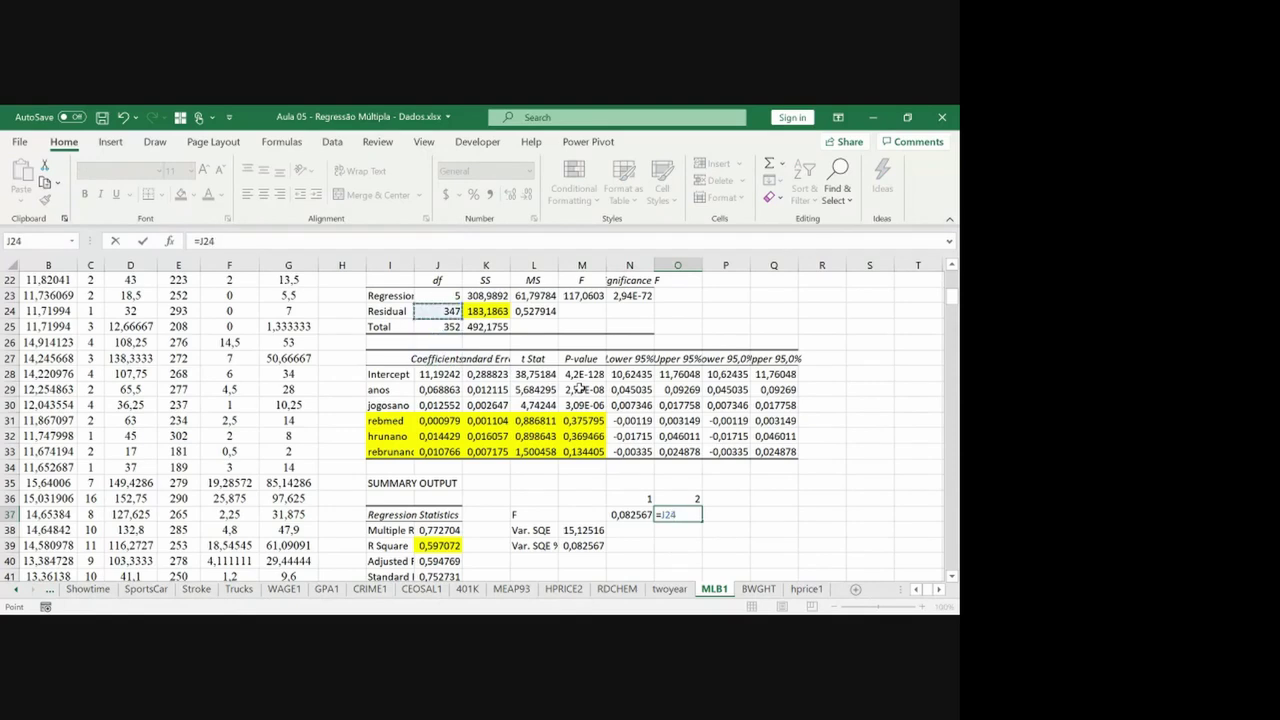
key("Down")
key("Down")
key("Down")
key("Down")
key("Down")
key("Down")
key("Down")
key("Down")
key("Down")
key("Down")
key("Down")
key("Down")
key("Down")
key("Down")
key("Down")
key("Down")
key("Down")
key("Down")
key("Down")
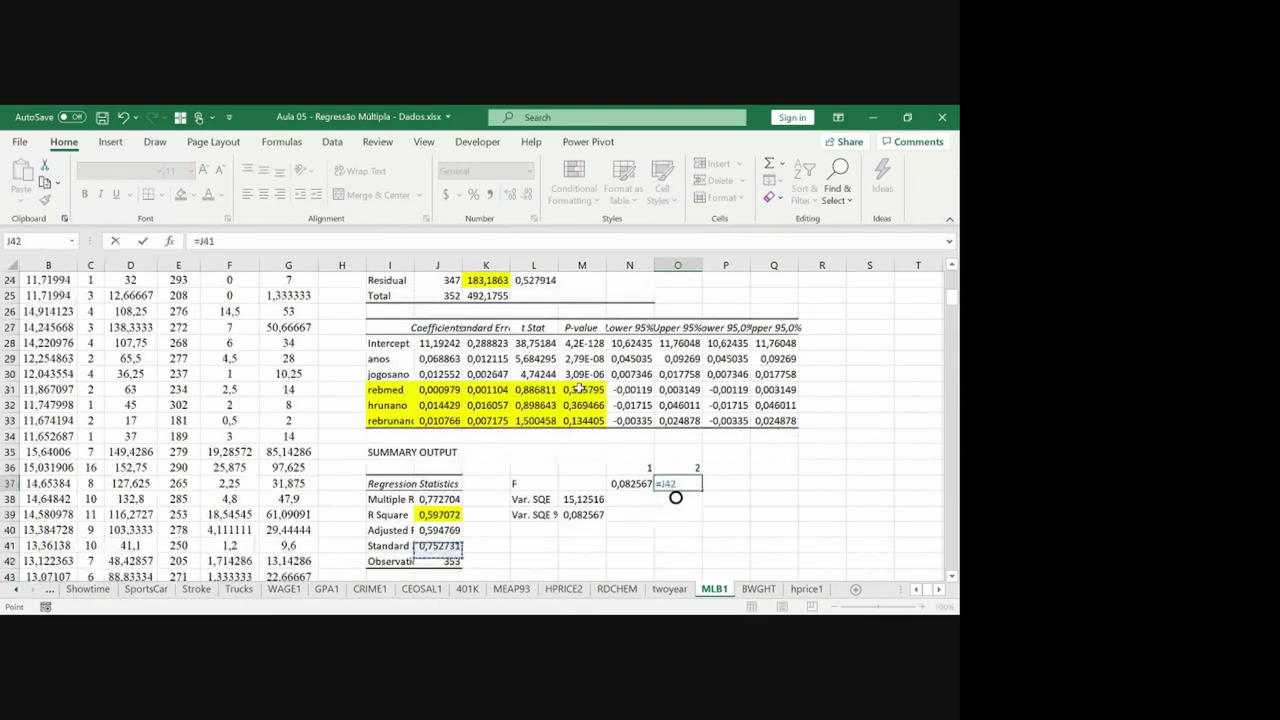
key("Up")
key("Up")
key("Up")
key("Up")
key("Up")
key("Up")
key("Up")
key("Up")
key("Up")
key("Up")
key("Up")
key("Up")
key("Up")
key("Up")
key("Up")
key("Up")
key("Up")
key("Up")
key("Up")
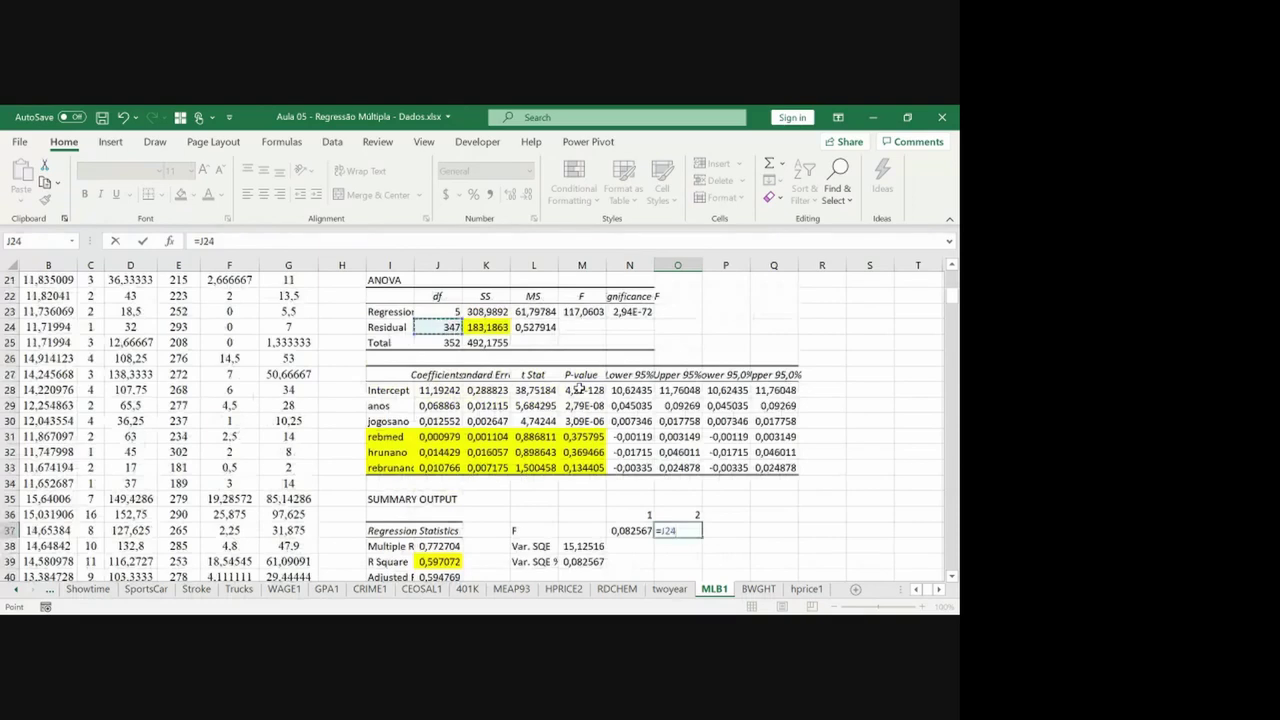
key("Escape")
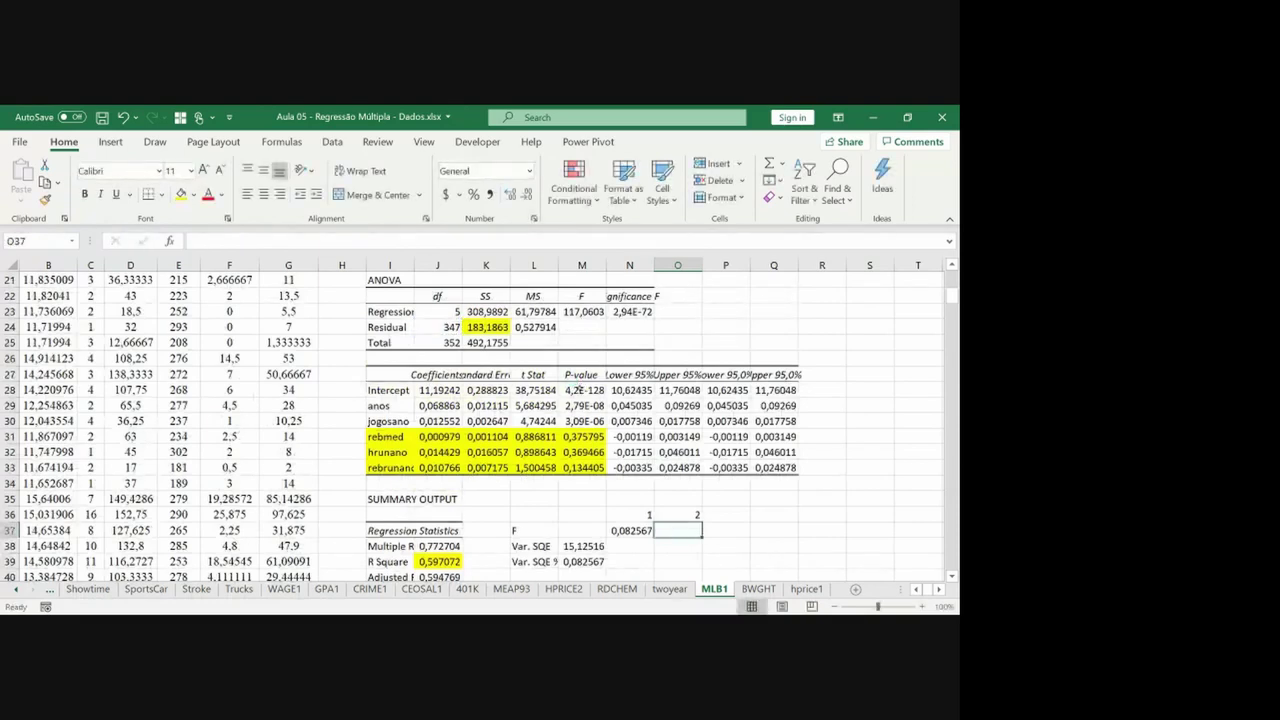
Handwrite the degrees of freedom expression n-K₁-1 in black ink beside the F calculation's column 2 heading.
key("alt+j")
key("i")
left_click_drag(767, 504, 773, 512)
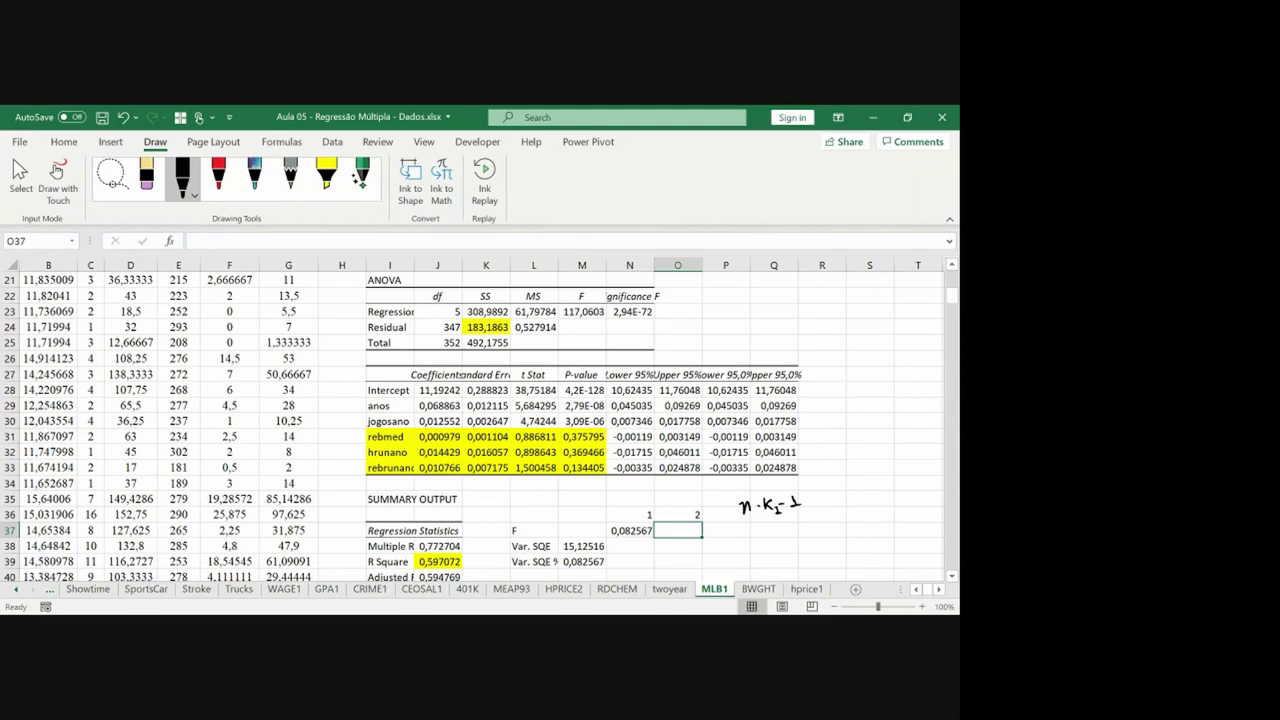
Handwrite the numeric expression 353-5-1 in black ink just above the n-K₁-1 note.
key("Up")
key("Up")
key("Up")
key("Up")
key("Up")
key("Up")
key("Up")
key("Up")
key("Up")
key("Up")
key("Up")
key("Up")
key("Up")
key("Up")
key("Up")
key("Up")
key("Up")
key("Up")
key("Up")
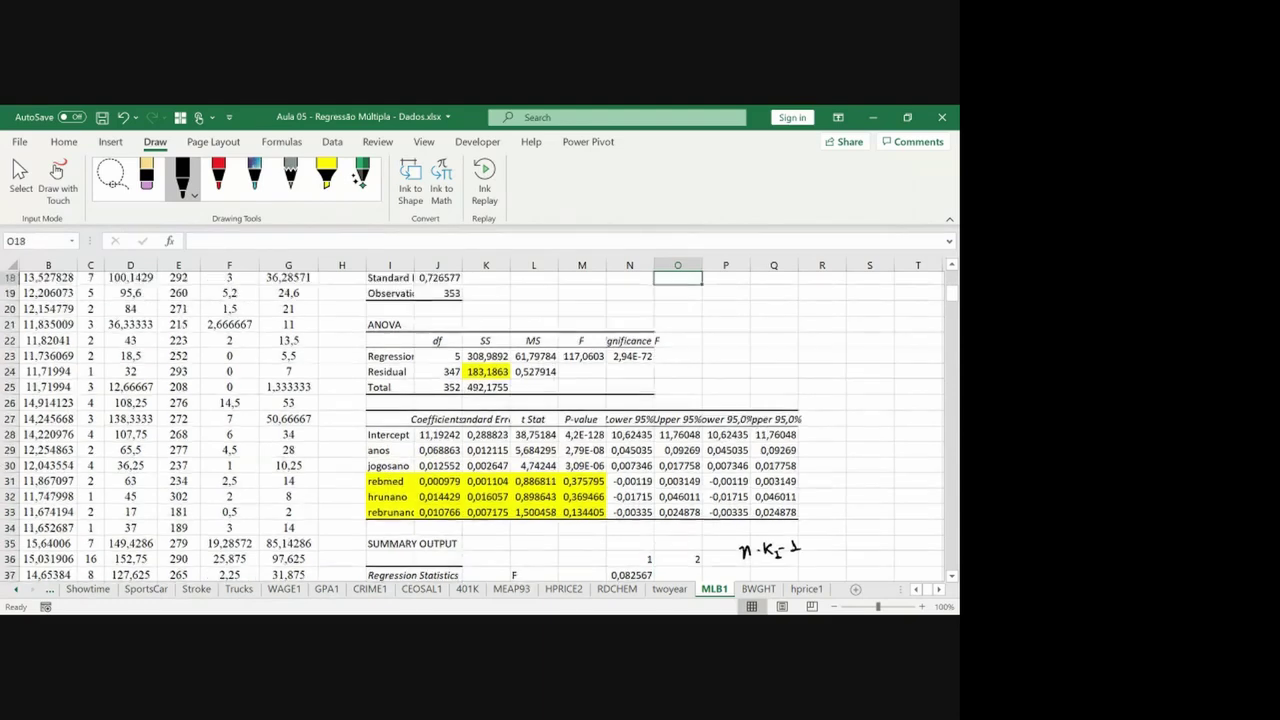
key("Up")
left_click_drag(724, 547, 734, 553)
left_click_drag(740, 544, 754, 548)
mouse_move(763, 543)
left_mouse_down()
mouse_move(758, 553)
mouse_move(776, 546)
left_mouse_up()
left_click_drag(786, 539, 785, 551)
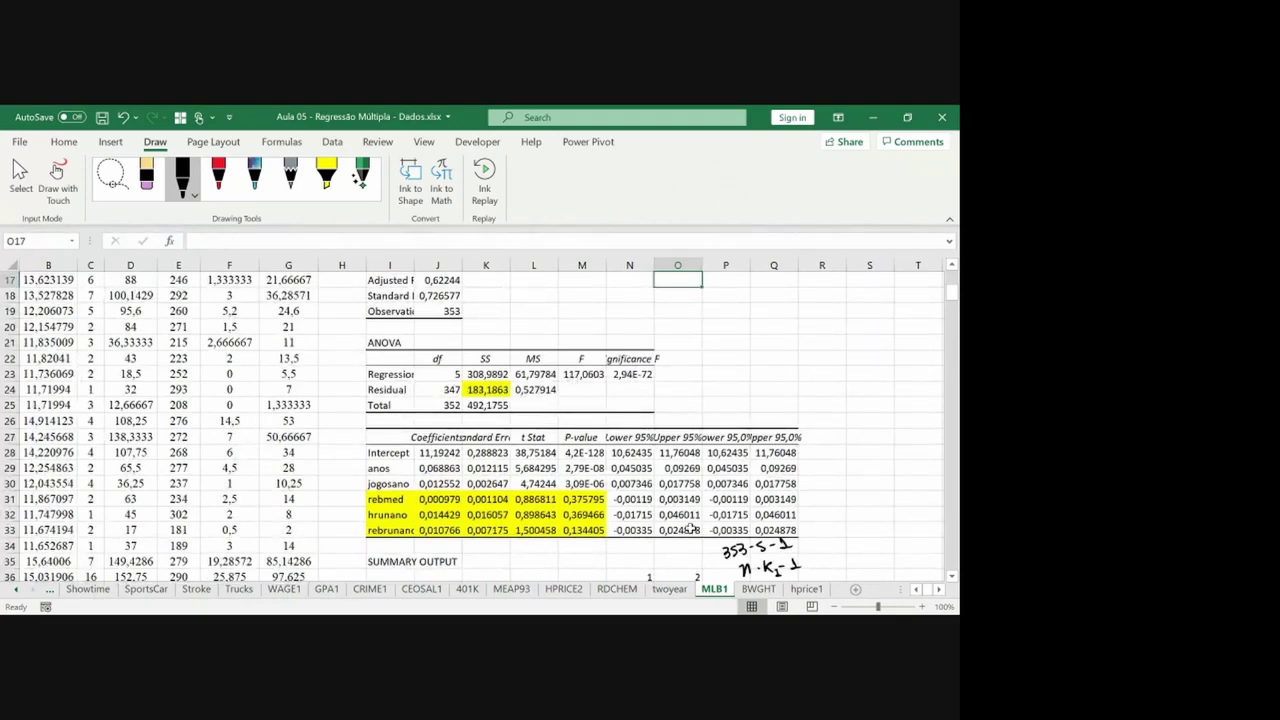
Calculate in O37 the unrestricted residual degrees of freedom divided by the three restrictions with =J24/3.
left_click(677, 543)
scroll(677, 541, "down", 1)
left_click(677, 542)
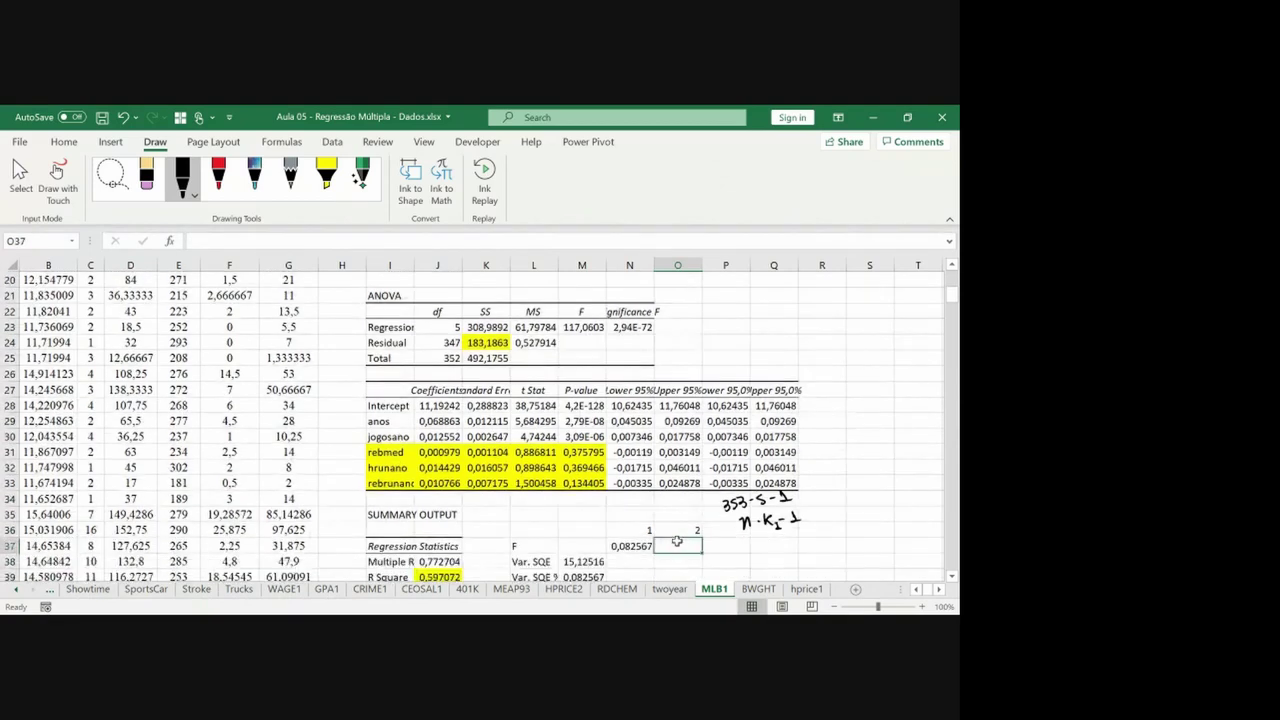
type("=")
key("Up")
key("Up")
key("Up")
key("Up")
key("Up")
key("Up")
key("Up")
key("Up")
key("Left")
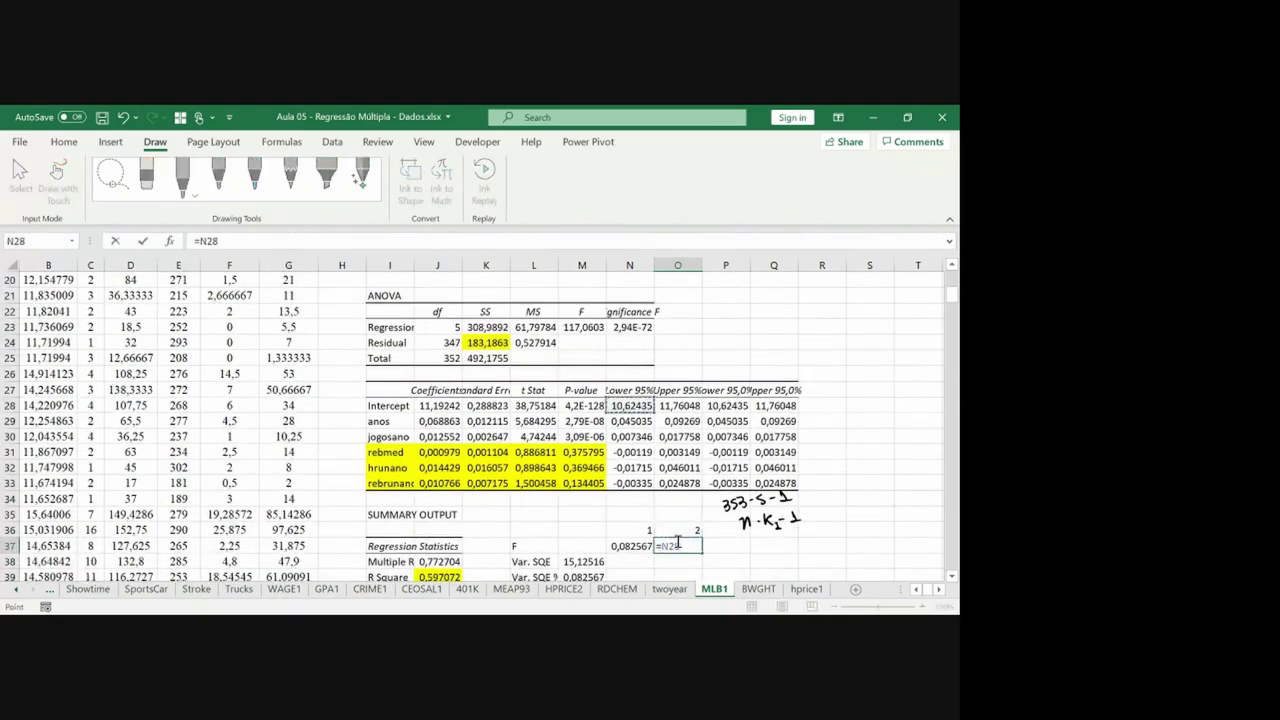
key("Left")
key("Left")
key("Up")
key("Up")
key("Up")
key("Up")
key("Up")
key("Left")
key("Left")
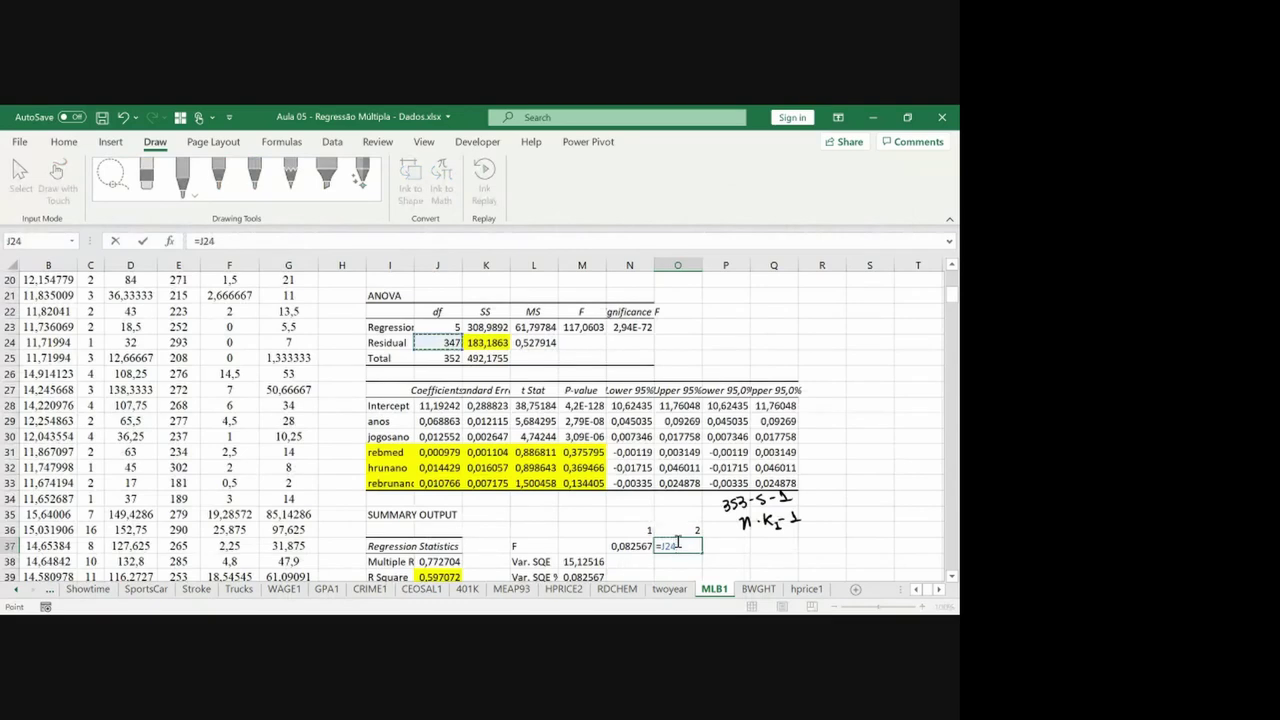
type("/3")
key("Return")
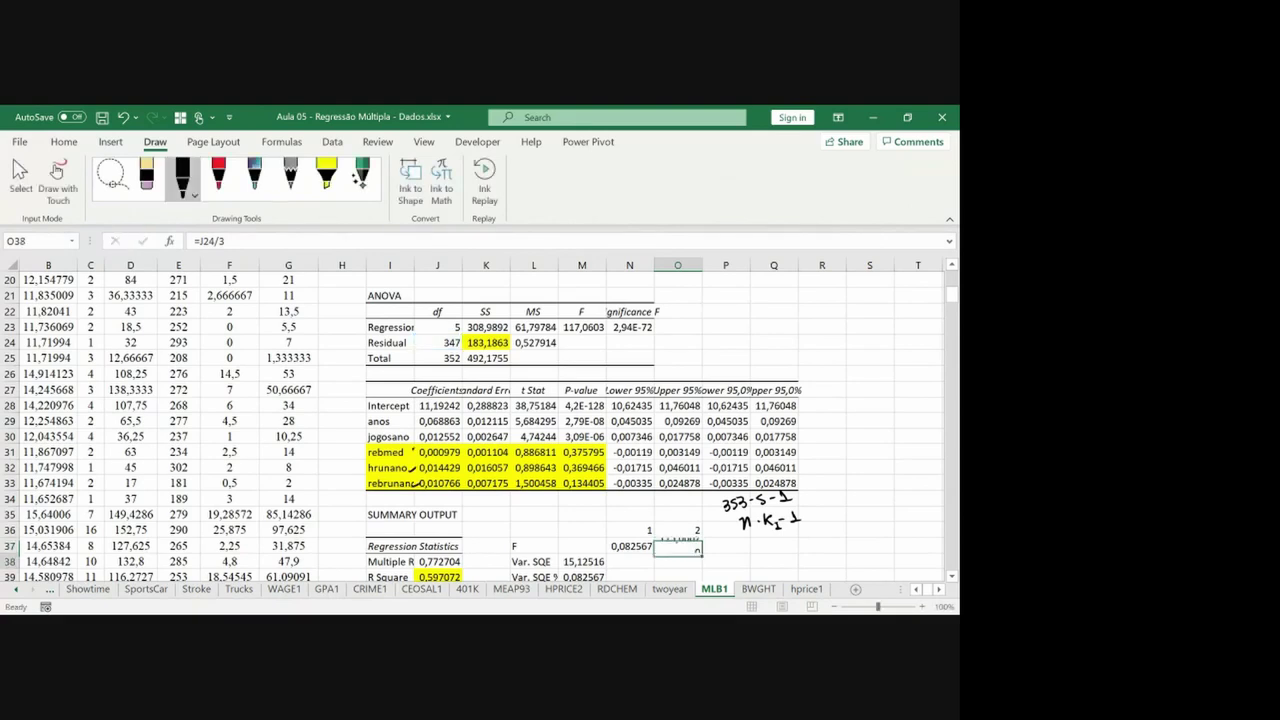
Calculate the F statistic in M37 as the product of its two components with =N37*O37.
left_click(582, 546)
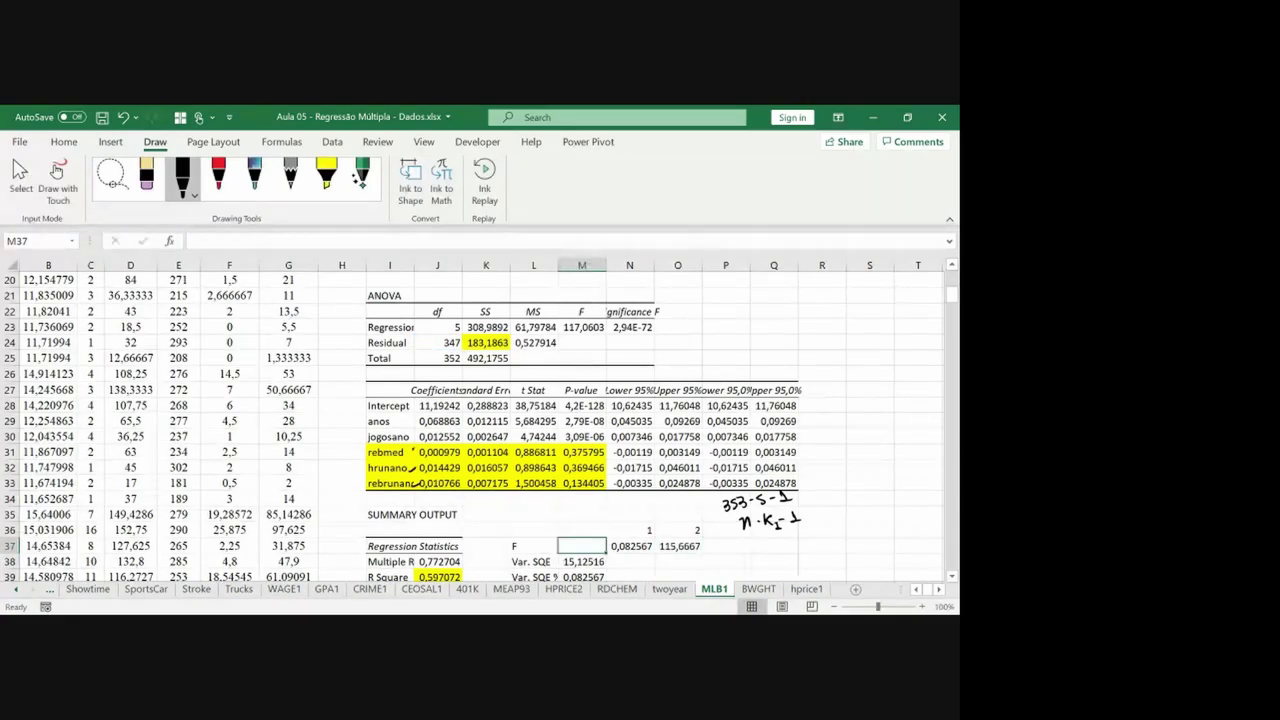
type("=")
key("Right")
type("*")
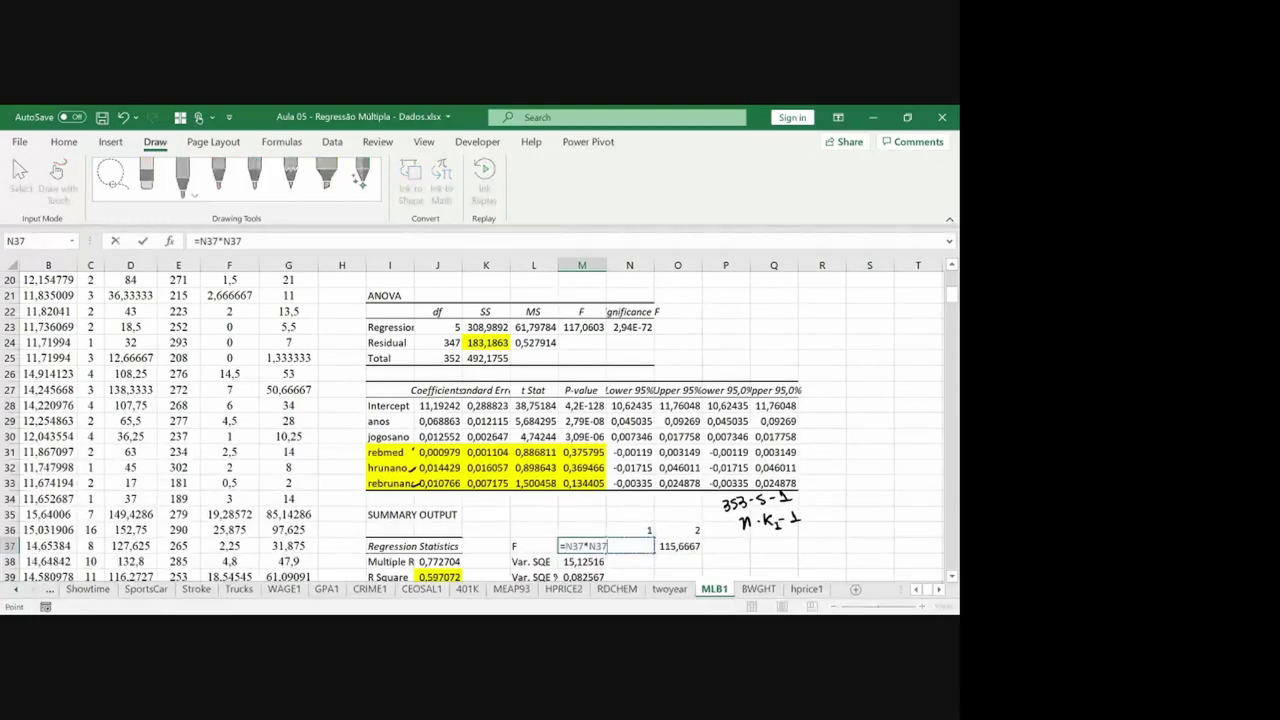
key("Right")
key("Return")
key("Up")
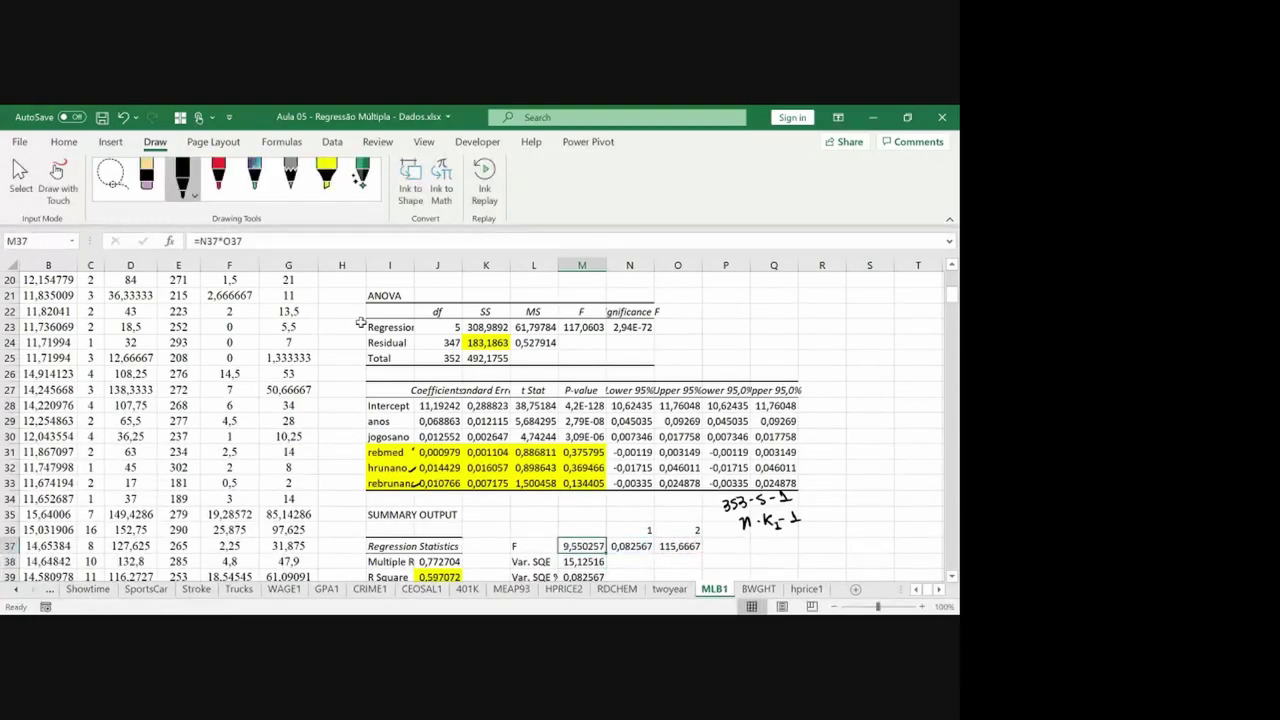
Format the F label and value in L37:M37 with yellow fill, bold text and a thick outside border.
left_click(63, 141)
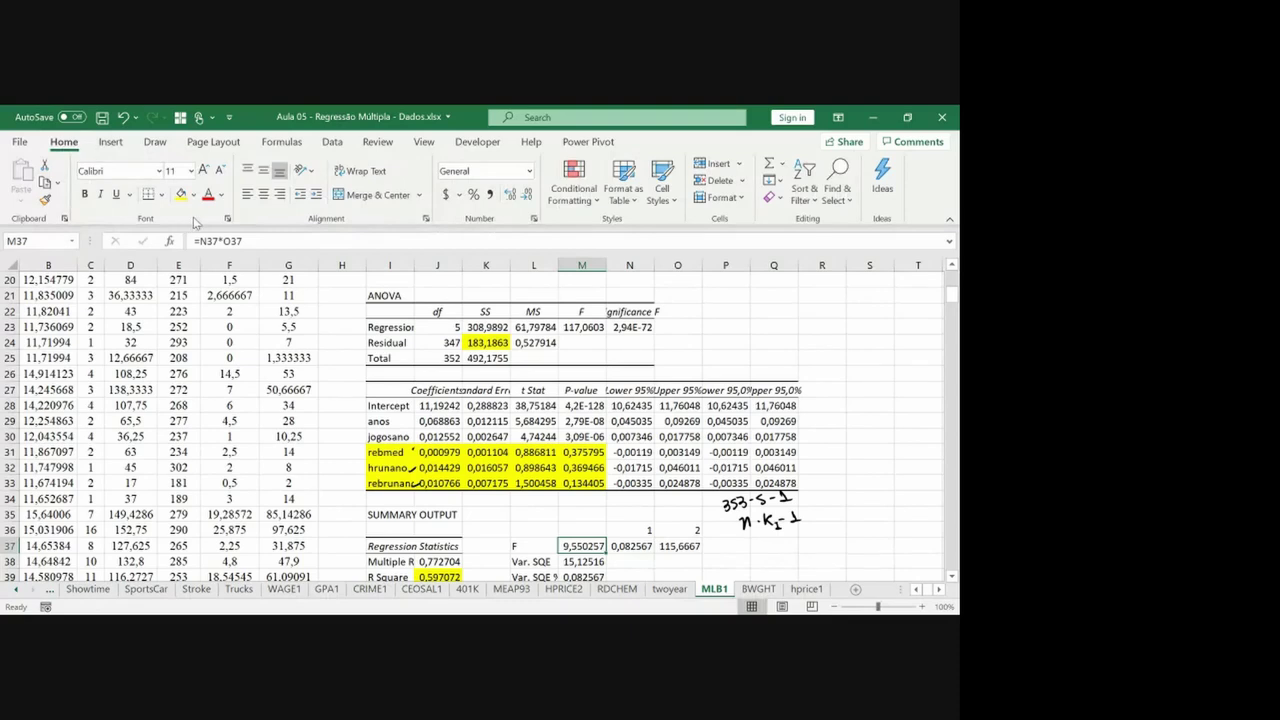
left_click(181, 194)
key("shift+Left")
key("ctrl+b")
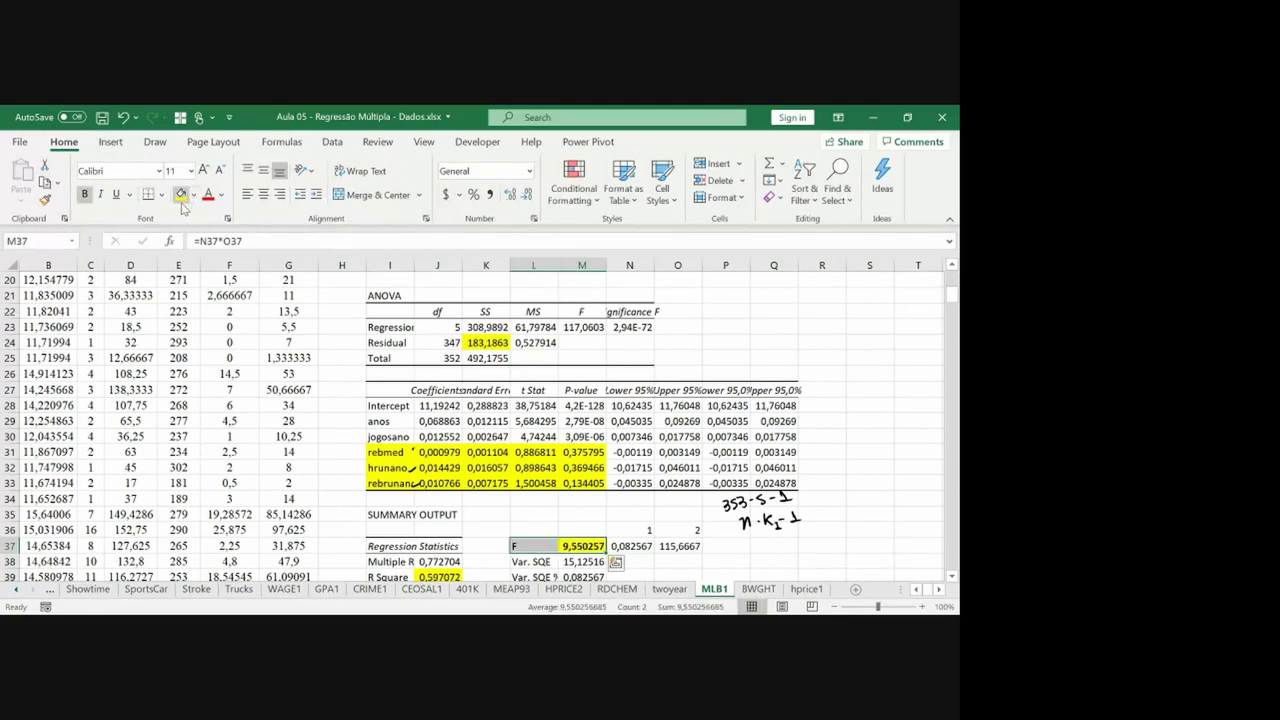
left_click(181, 194)
left_click(161, 194)
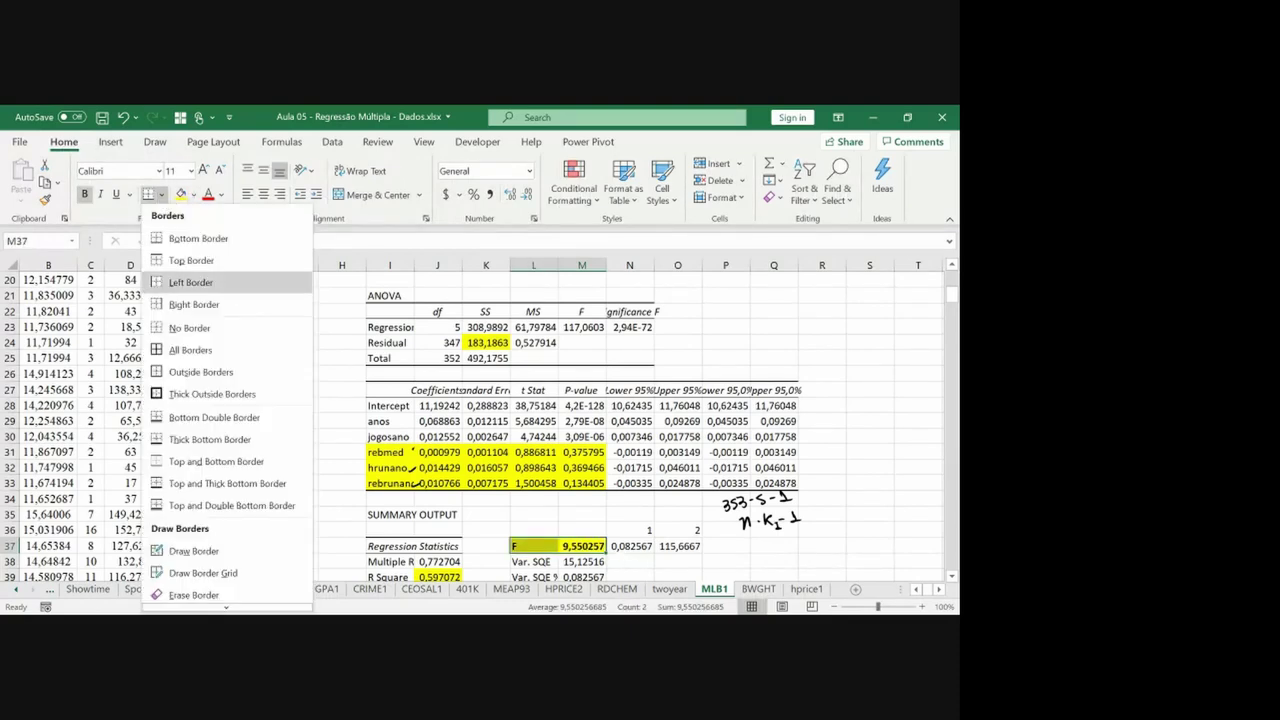
left_click(196, 394)
Sketch in ink two axes and a right-skewed F distribution curve in the empty area beside the restricted regression output.
key("Down")
key("Down")
key("Down")
key("Down")
key("Down")
key("Down")
key("Down")
key("Down")
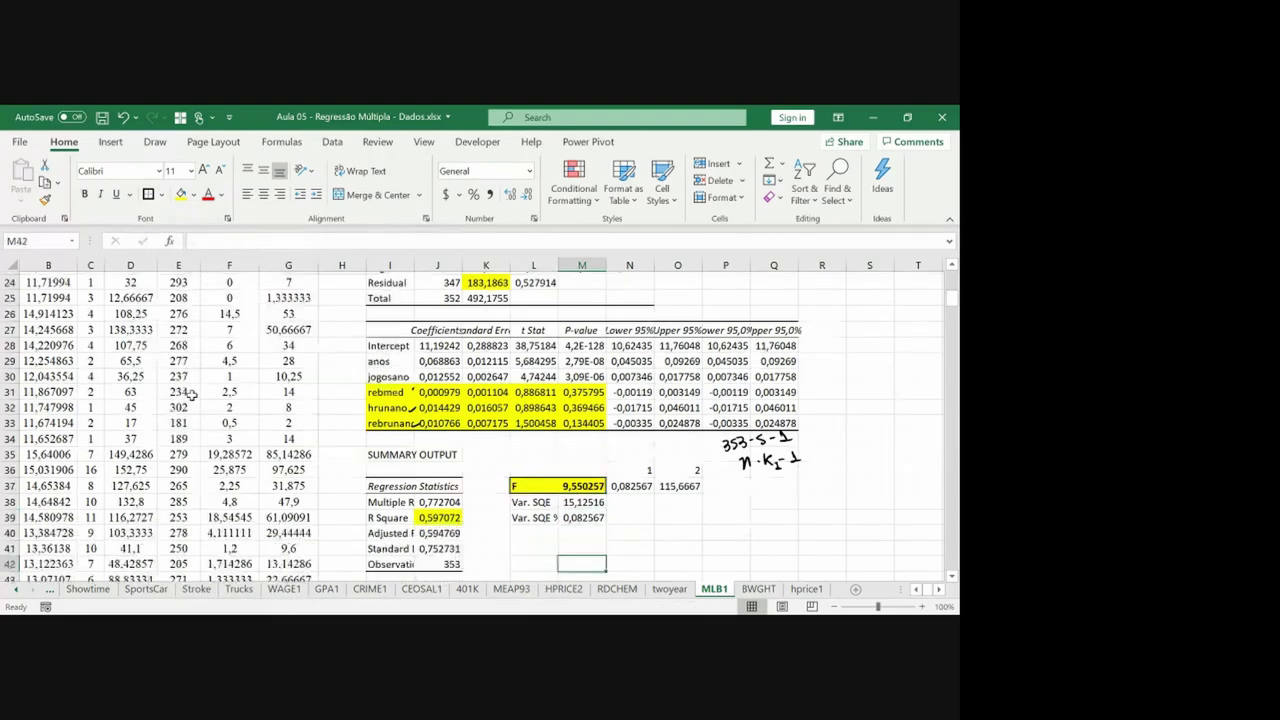
key("Down")
key("Down")
key("Down")
key("Down")
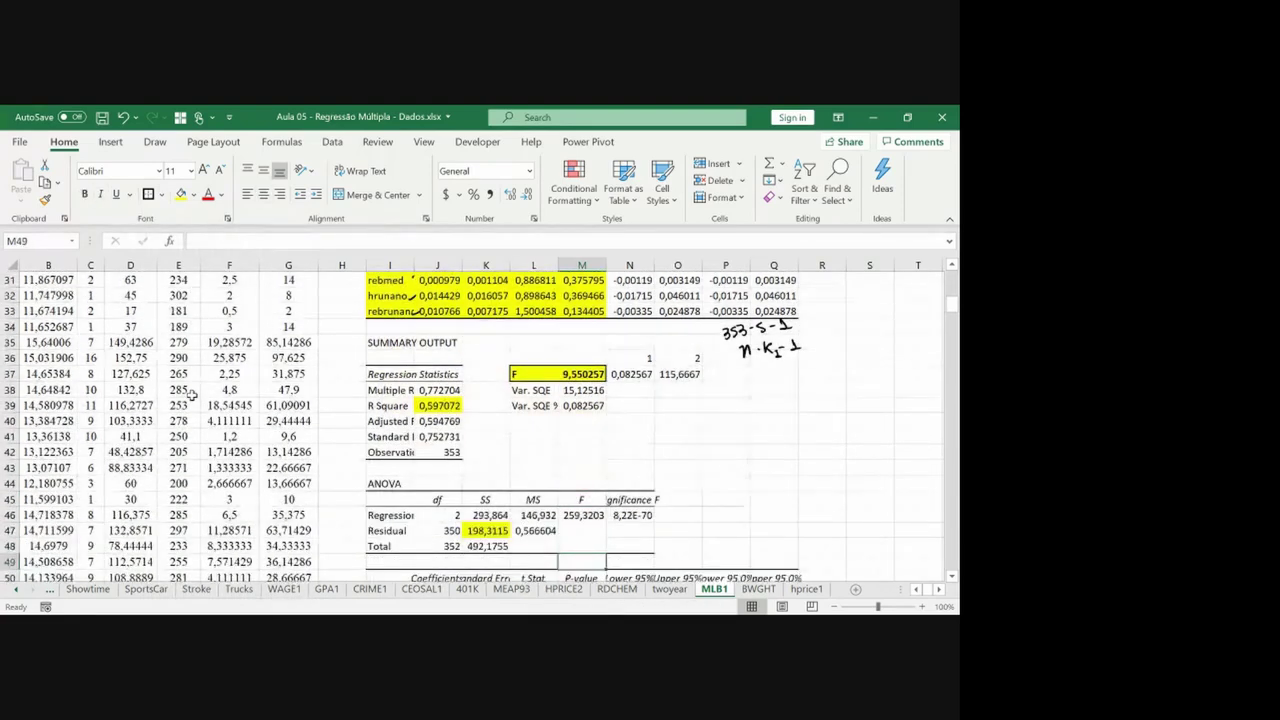
mouse_move(703, 403)
left_mouse_down()
mouse_move(703, 508)
mouse_move(893, 500)
left_mouse_up()
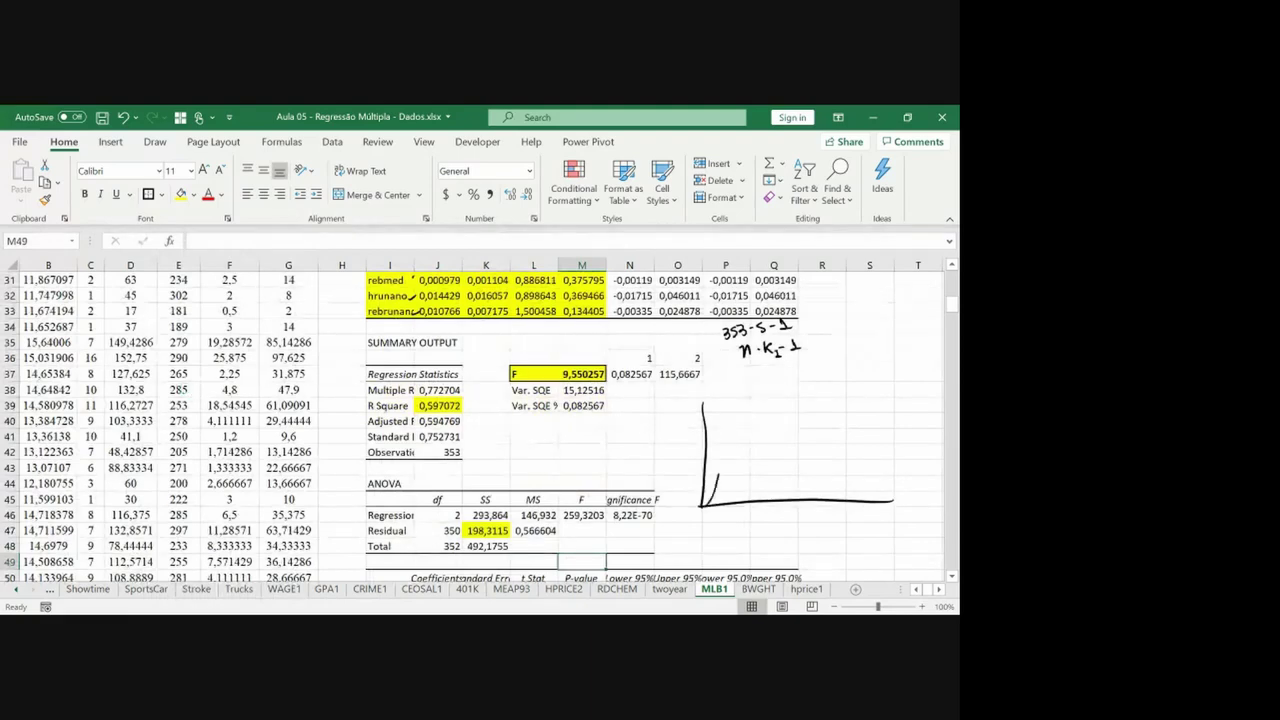
mouse_move(708, 500)
left_mouse_down()
mouse_move(782, 410)
mouse_move(836, 466)
mouse_move(919, 502)
left_mouse_up()
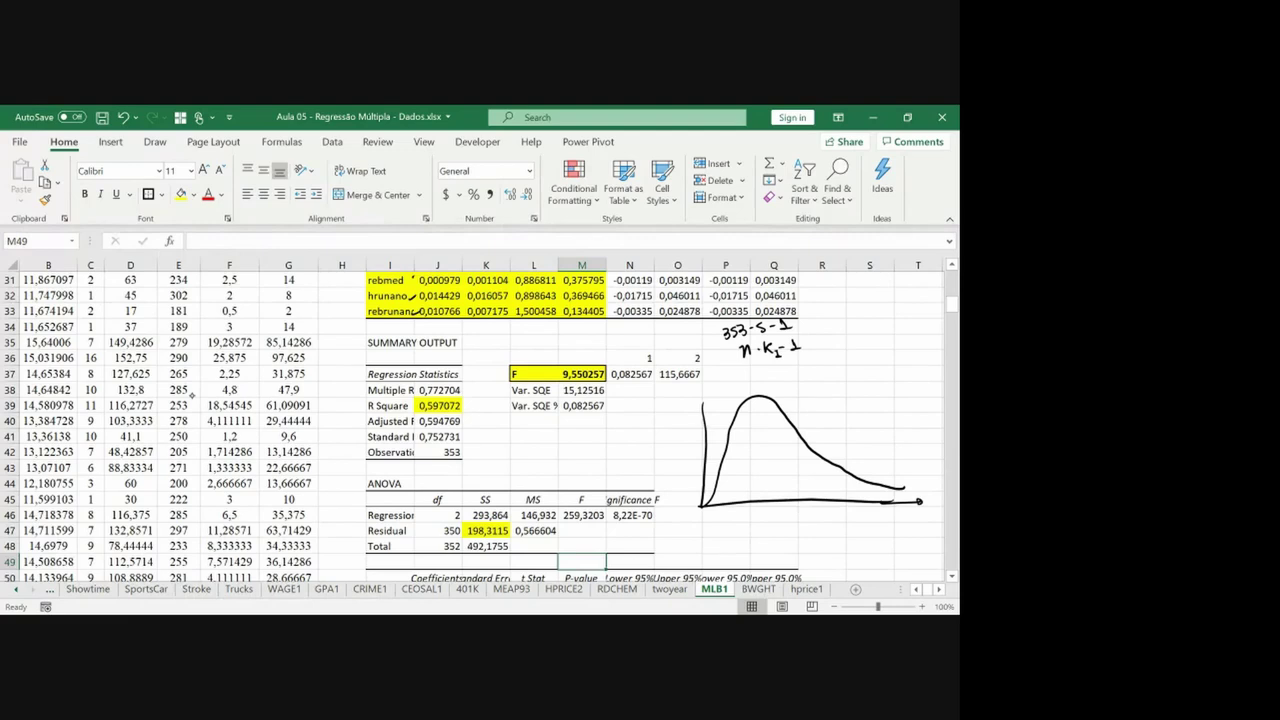
Write the significance level α=1% above the curve and mark the critical value F* in its right tail.
mouse_move(862, 369)
left_mouse_down()
mouse_move(866, 381)
mouse_move(876, 370)
left_mouse_up()
left_click_drag(868, 375, 882, 378)
mouse_move(898, 362)
left_mouse_down()
mouse_move(890, 376)
mouse_move(912, 393)
left_mouse_up()
left_click_drag(869, 468, 862, 525)
left_click_drag(862, 512, 871, 511)
left_click_drag(862, 518, 868, 518)
left_click_drag(873, 511, 879, 517)
left_click_drag(879, 511, 873, 517)
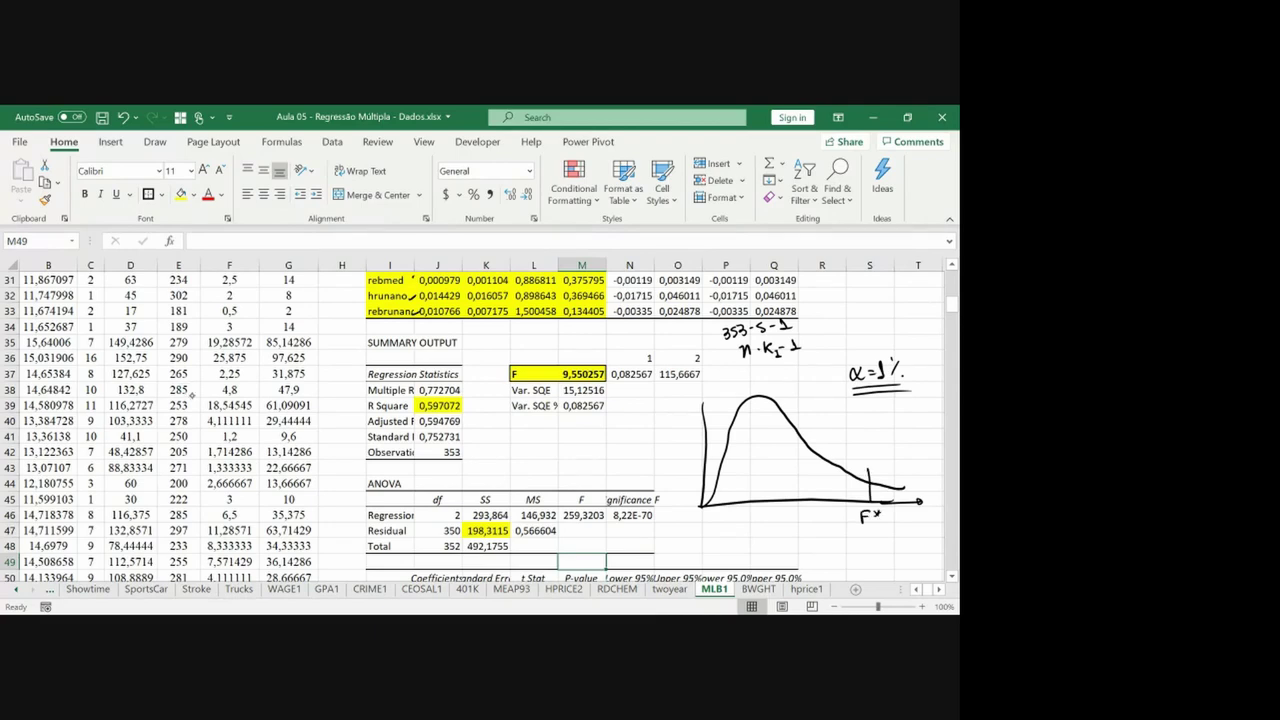
Label the area under the curve 99% and mark the tail beyond F* with an arrow as the H0 rejection region.
mouse_move(764, 467)
left_mouse_down()
mouse_move(762, 480)
mouse_move(787, 472)
left_mouse_up()
left_click_drag(794, 468, 786, 481)
left_click_drag(793, 478, 794, 481)
left_click_drag(866, 442, 866, 482)
mouse_move(868, 460)
left_mouse_down()
mouse_move(904, 459)
mouse_move(894, 438)
mouse_move(886, 448)
mouse_move(928, 436)
mouse_move(930, 458)
left_mouse_up()
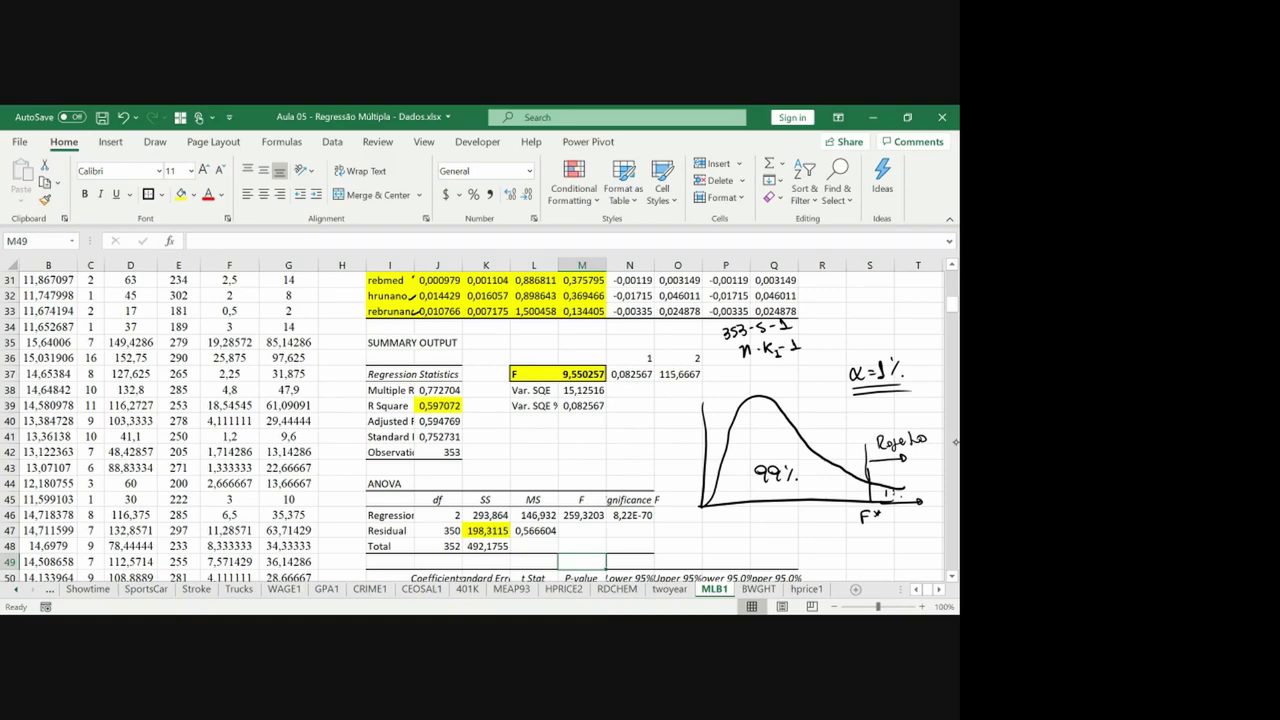
mouse_move(922, 449)
left_mouse_down()
mouse_move(922, 465)
mouse_move(932, 461)
left_mouse_up()
Calculate the critical F in L41 with F.INV, using 99%, 3 and the unrestricted regression's residual degrees of freedom (J24).
left_click(575, 374)
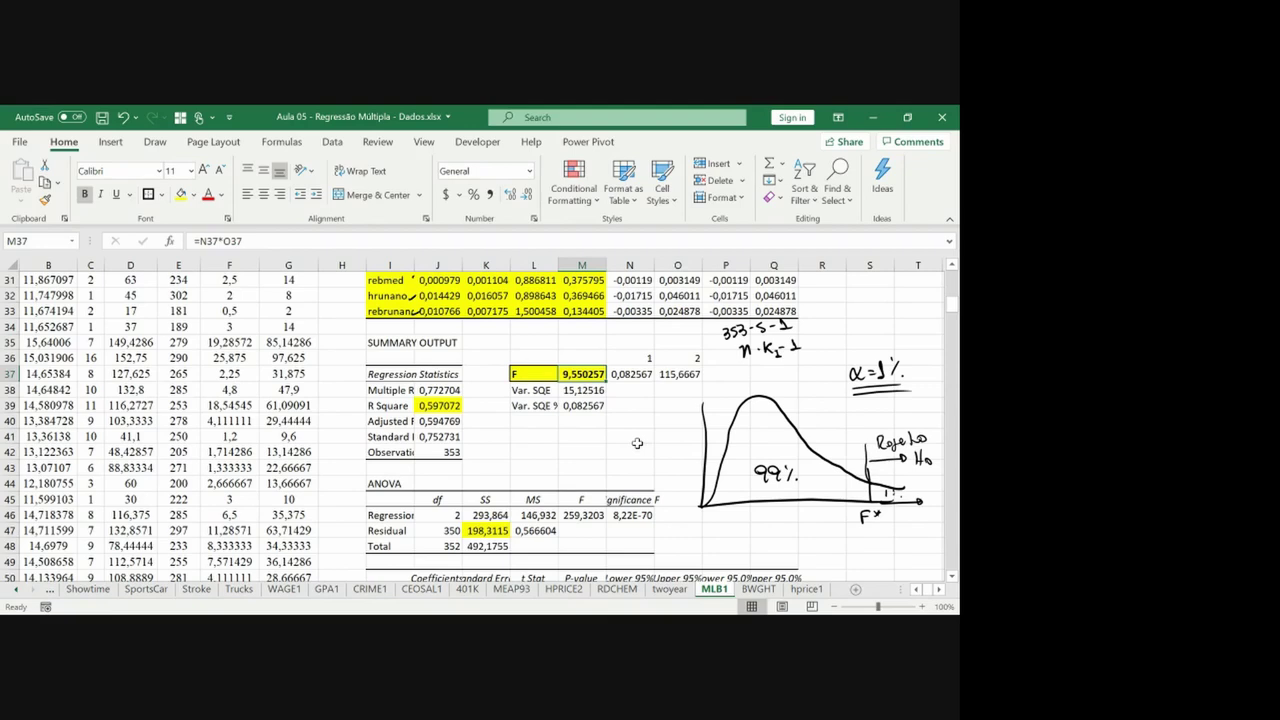
left_click(544, 437)
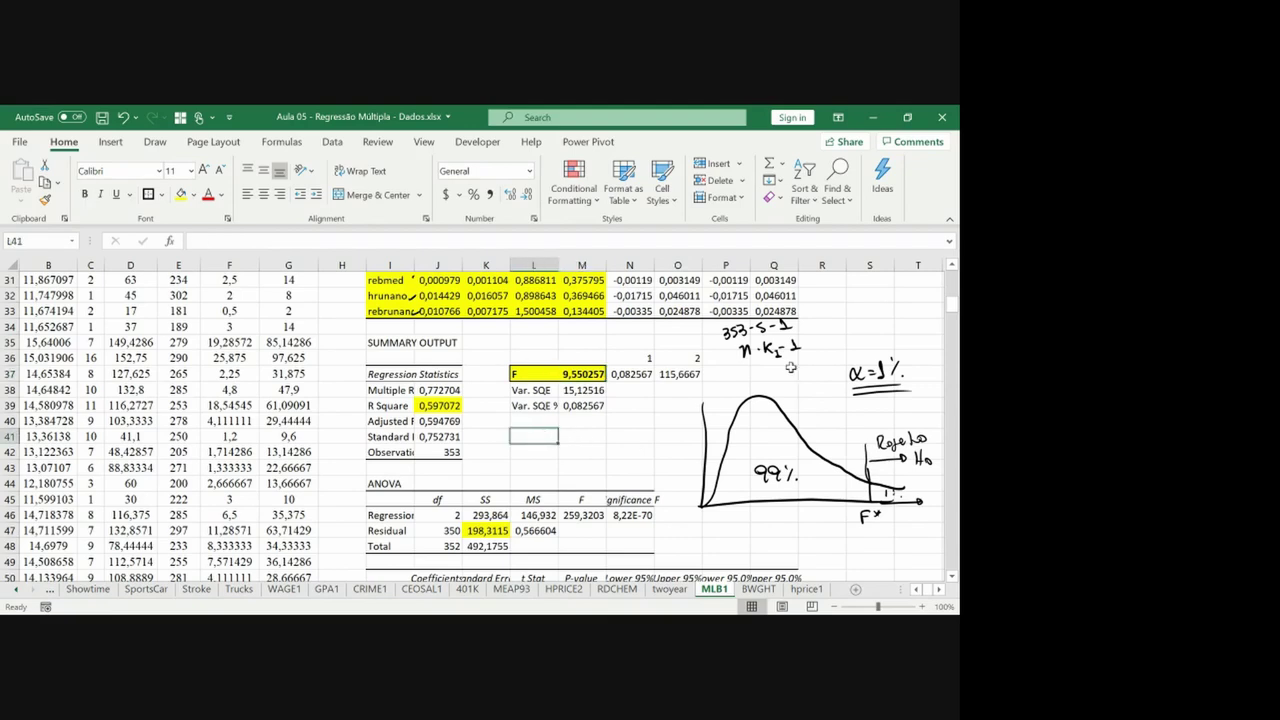
type("=")
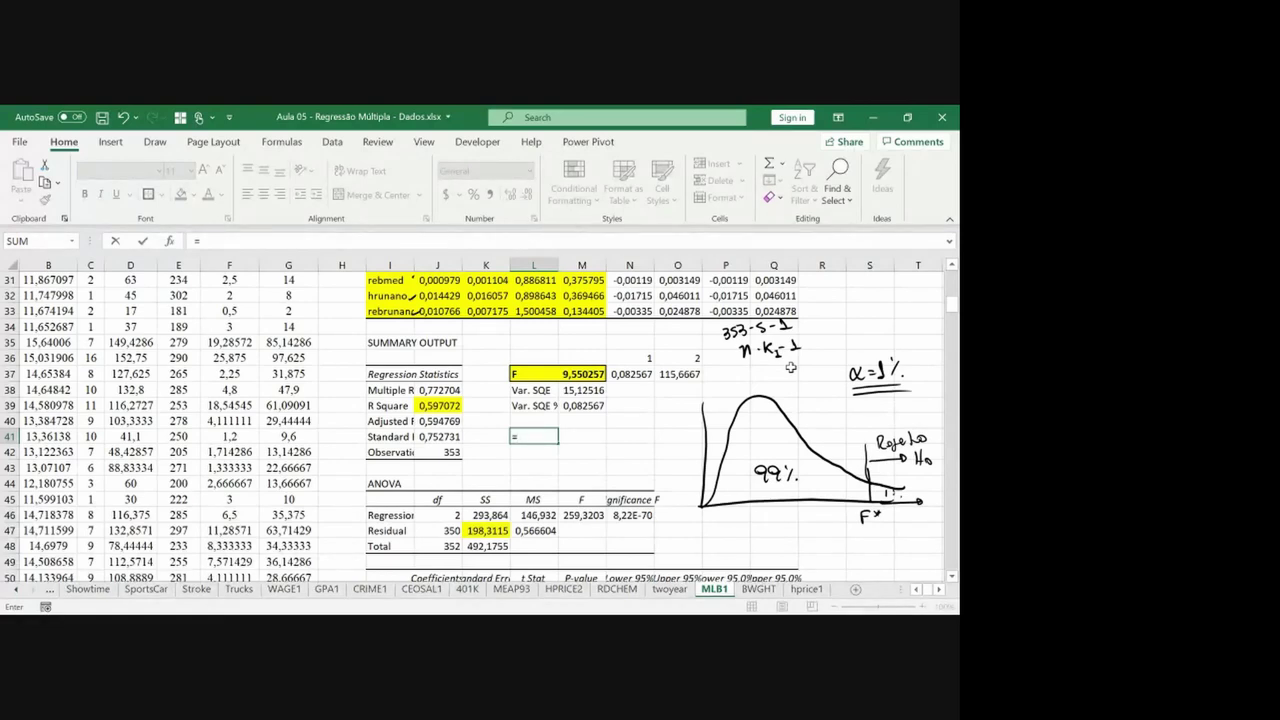
type("F.inv")
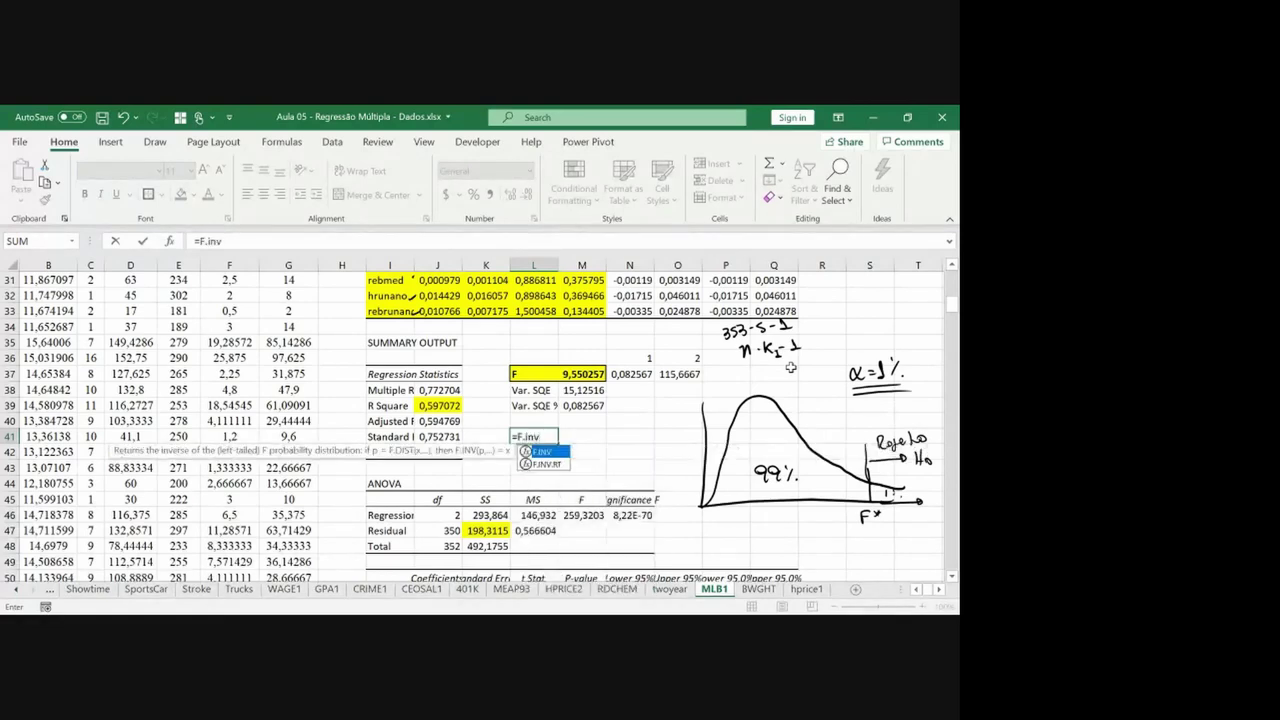
type("(")
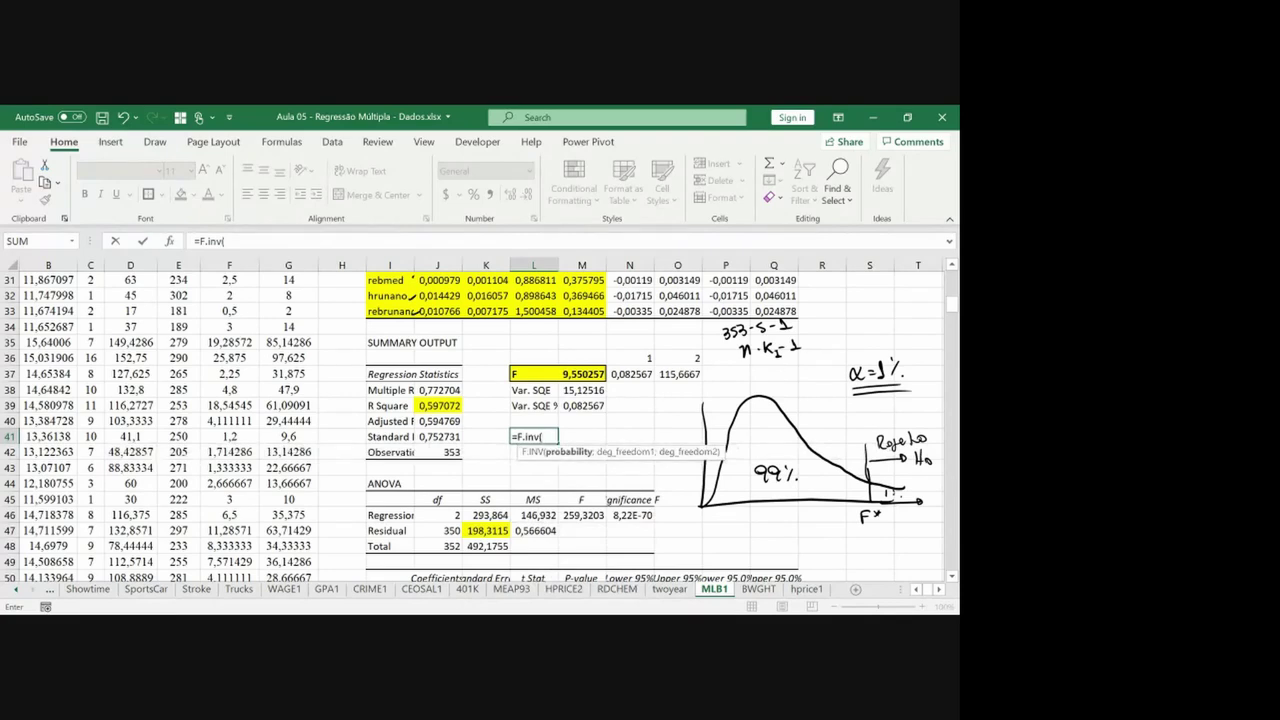
type("99%;")
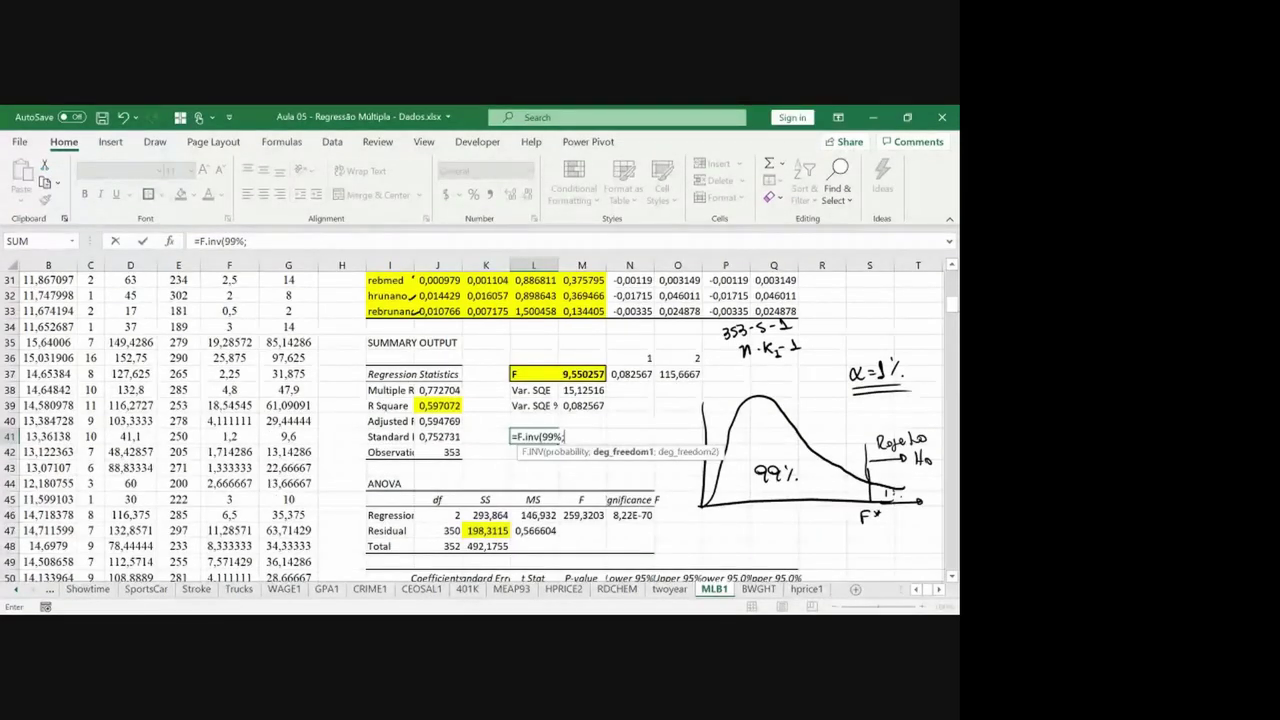
type("3")
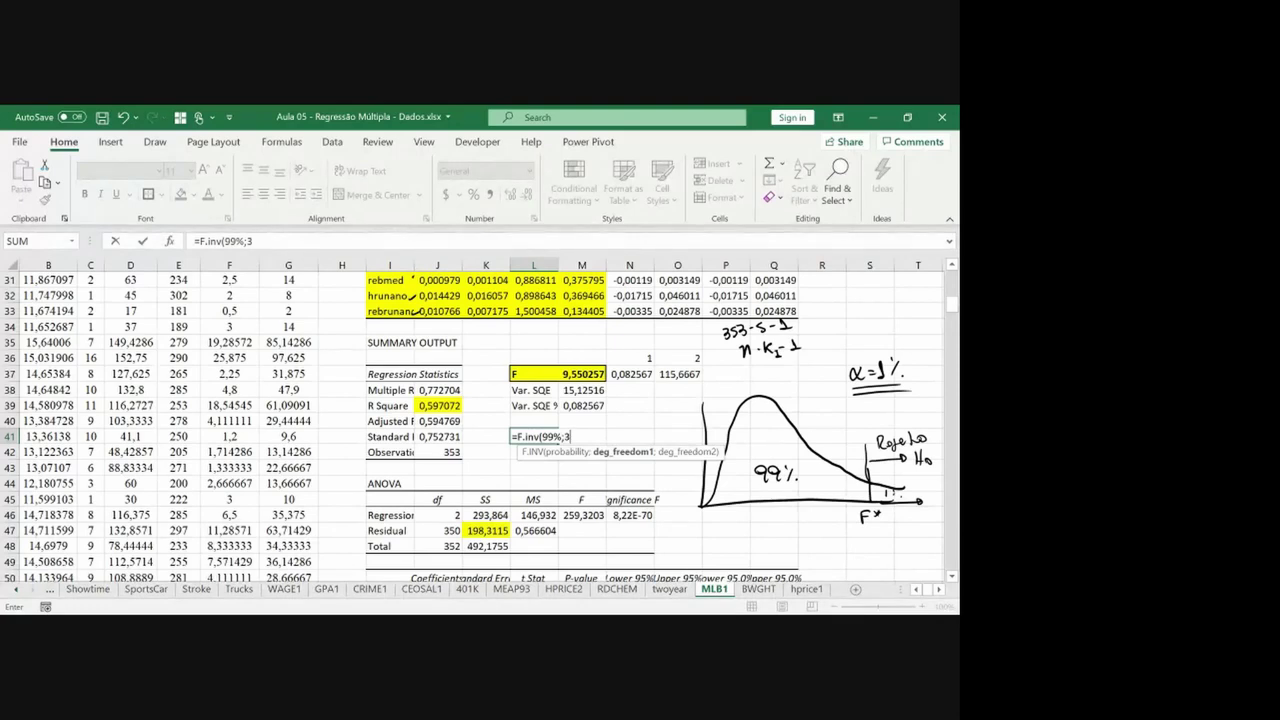
type(";")
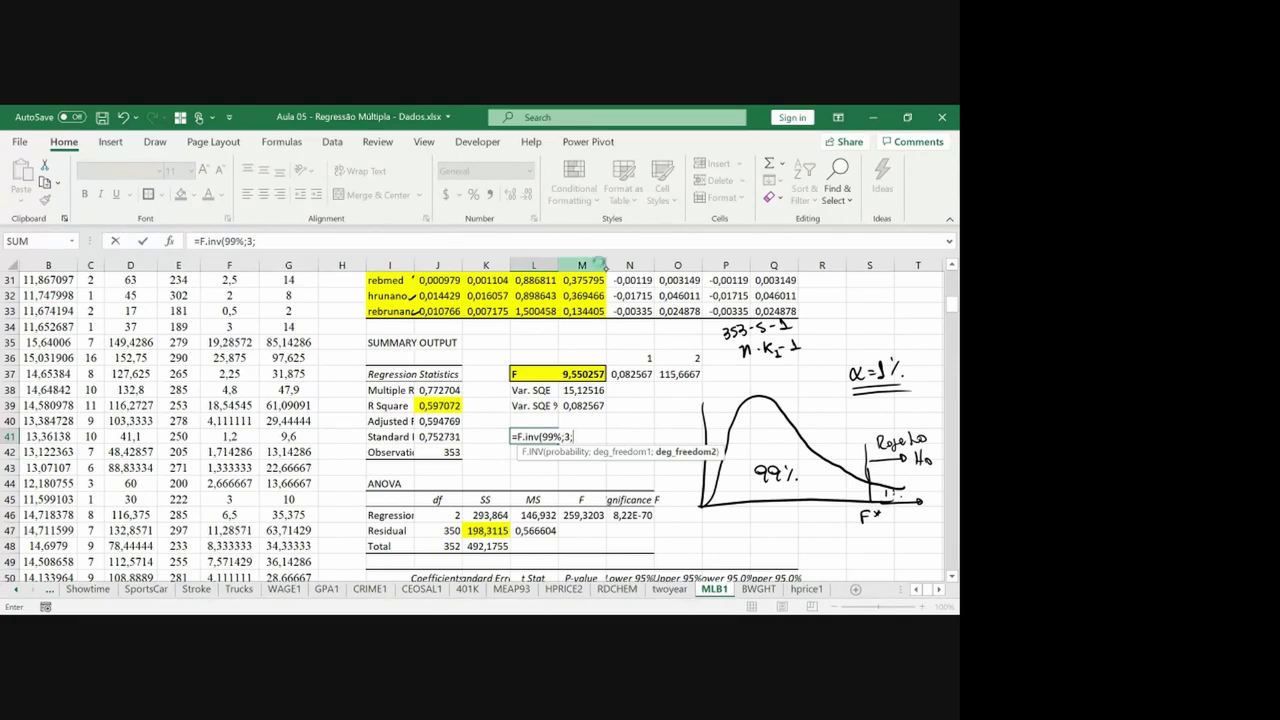
left_click_drag(730, 352, 740, 357)
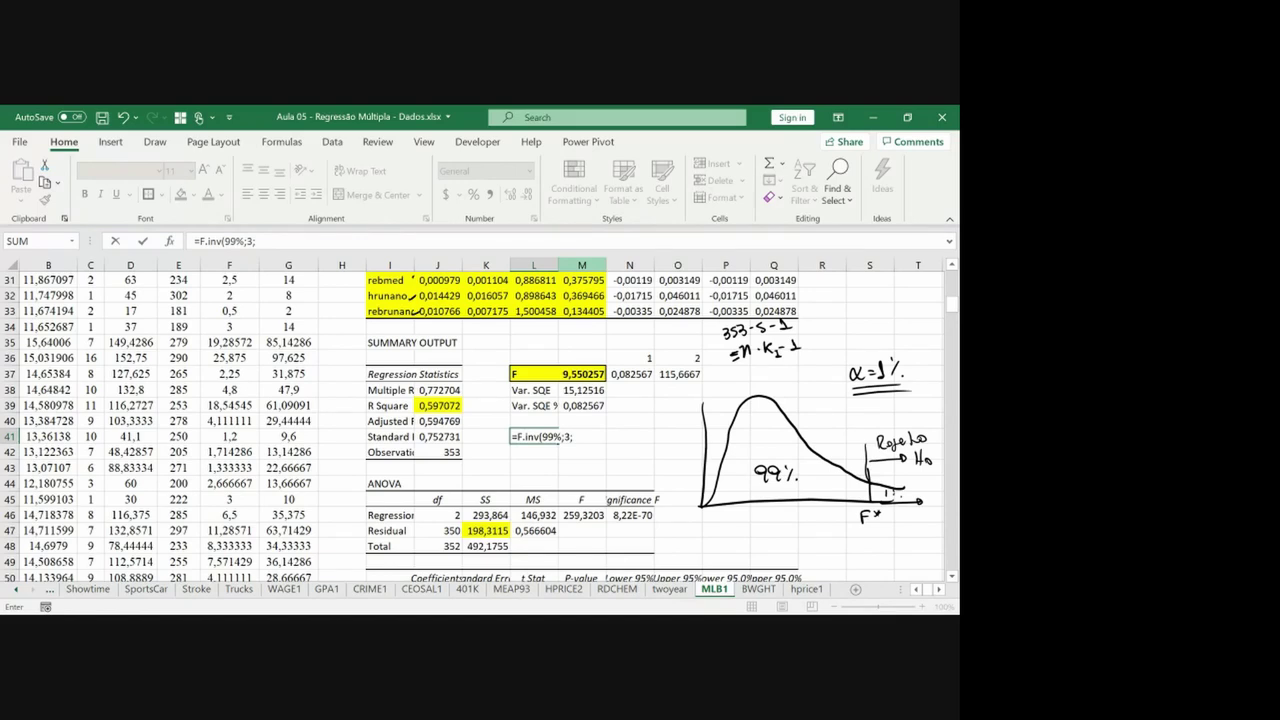
left_click(466, 313)
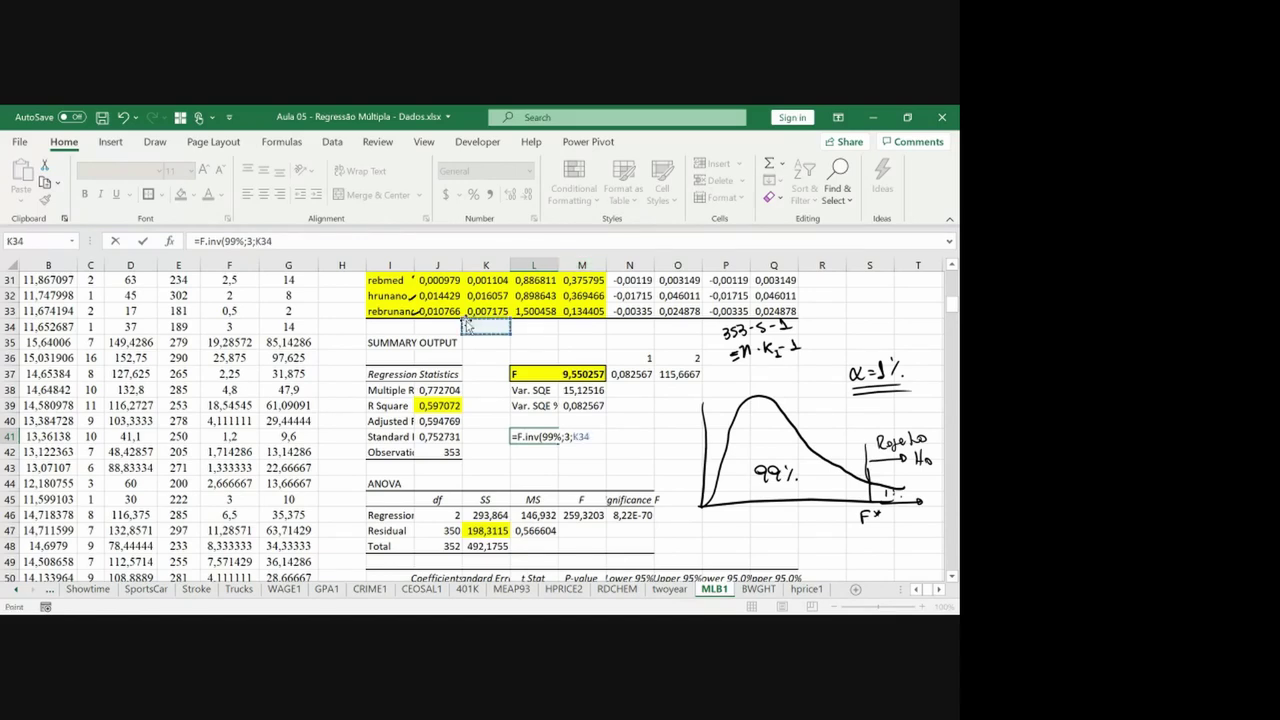
scroll(466, 318, "up", 3)
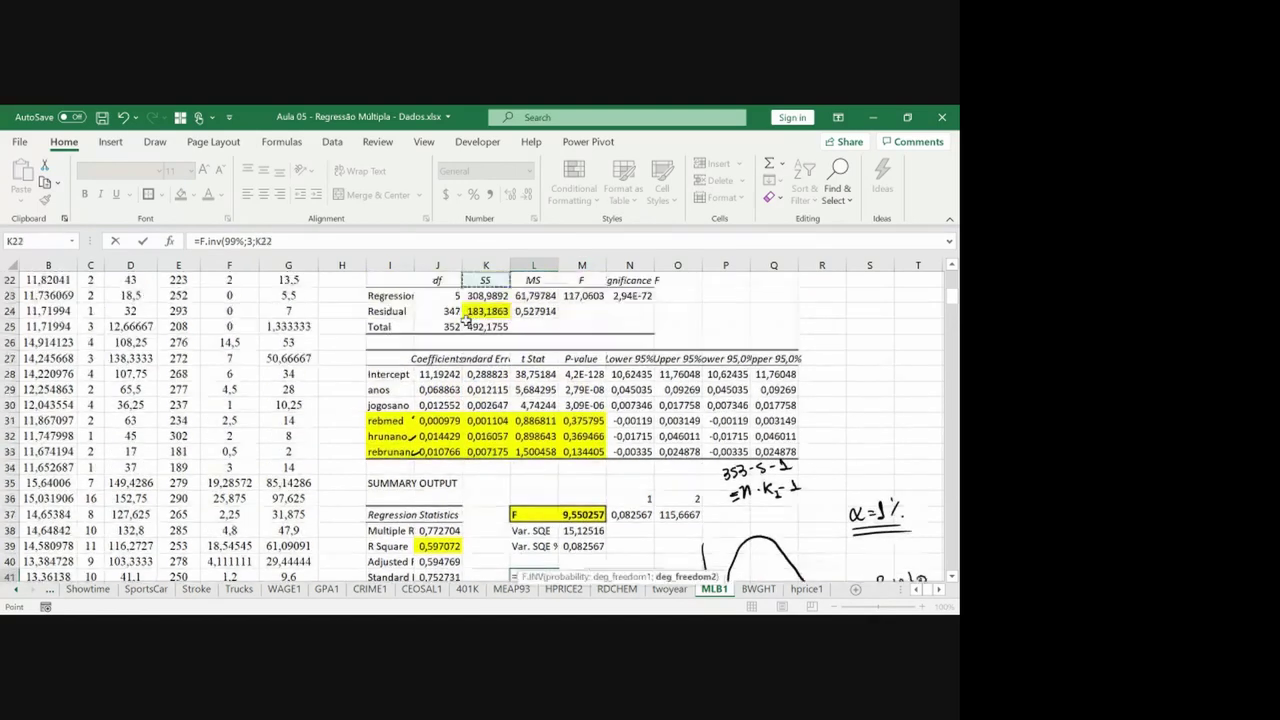
left_click(466, 300)
left_click(464, 316)
key("Return")
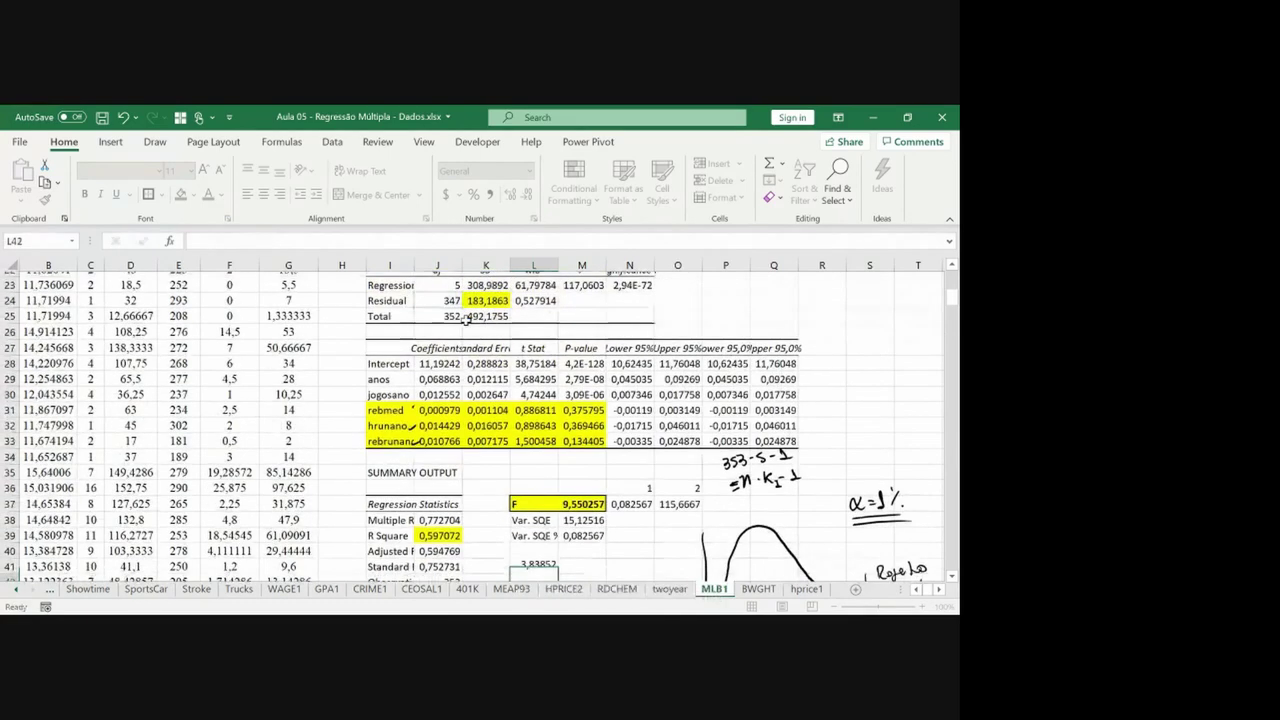
Write the critical value 3,839 in ink beneath F* on the distribution sketch.
key("Down")
key("Down")
key("Down")
key("Down")
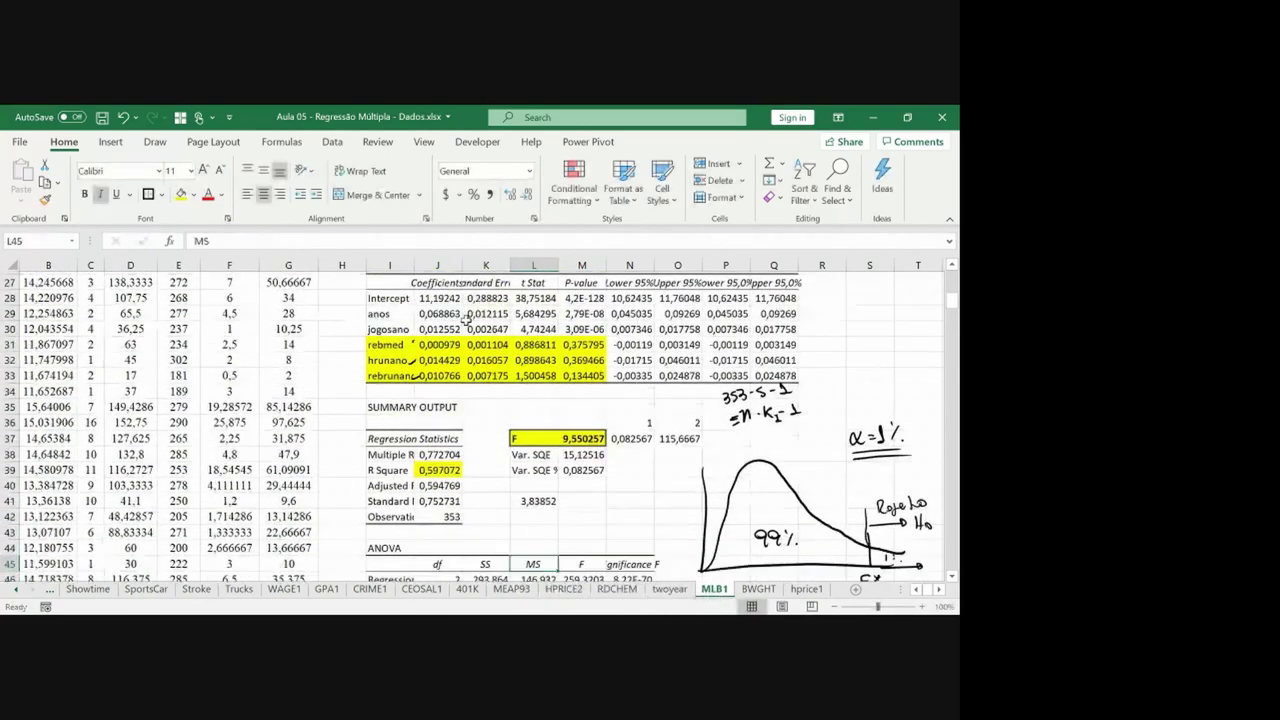
key("Down")
key("Down")
key("Down")
key("Down")
key("Down")
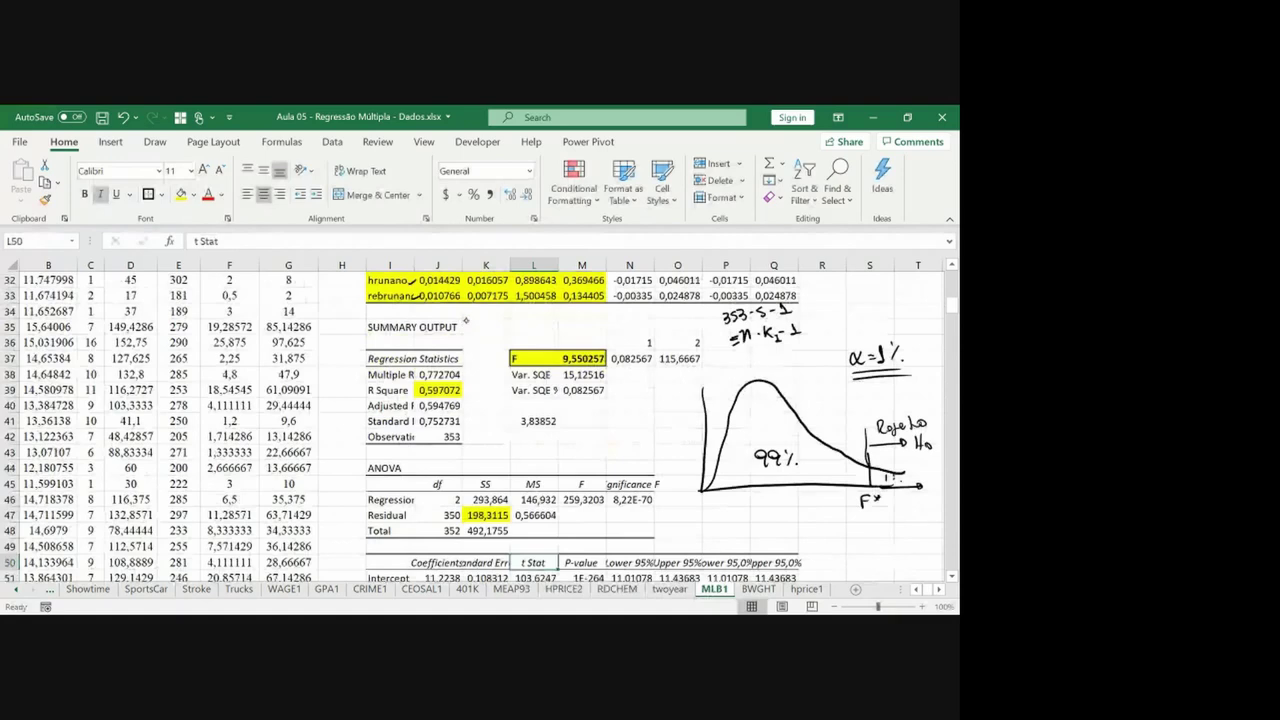
mouse_move(851, 516)
left_mouse_down()
mouse_move(853, 532)
mouse_move(898, 529)
left_mouse_up()
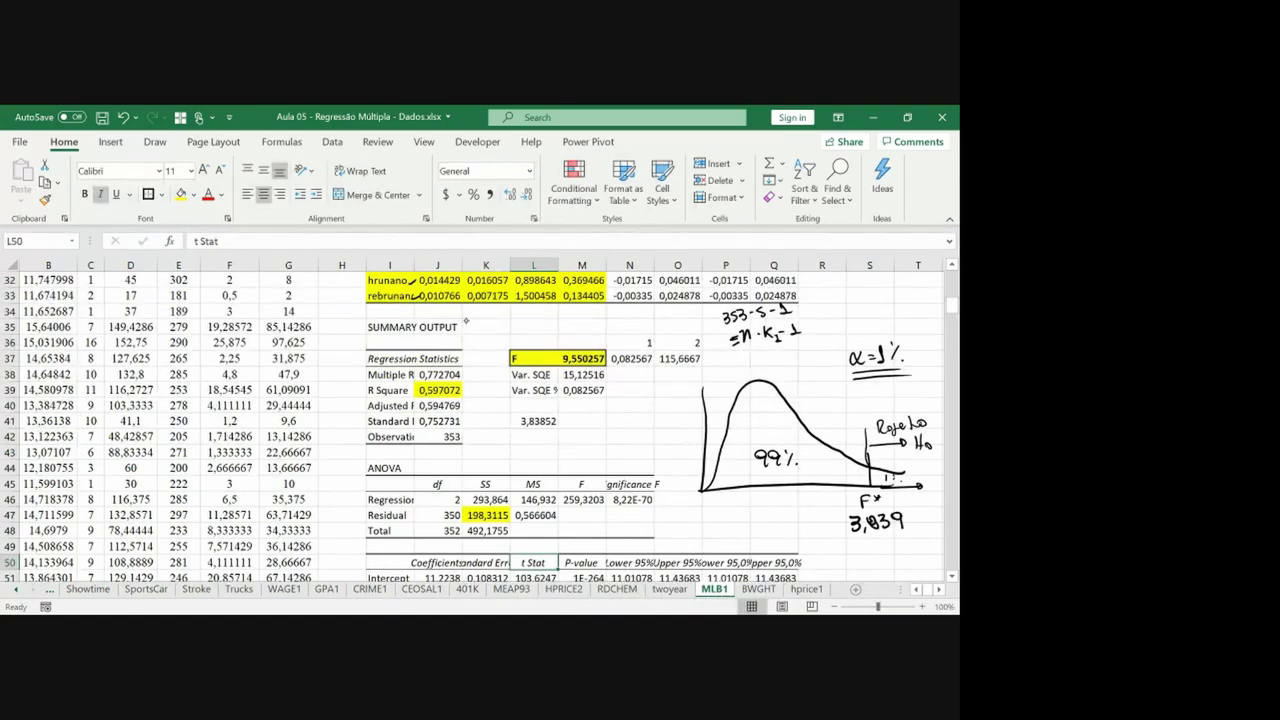
Mark the F statistic 9,55 in ink inside the rejection tail and write the conclusion "Rejeito H0" beside it.
mouse_move(900, 462)
left_mouse_down()
mouse_move(900, 494)
mouse_move(918, 508)
left_mouse_up()
scroll(480, 420, "right", 2)
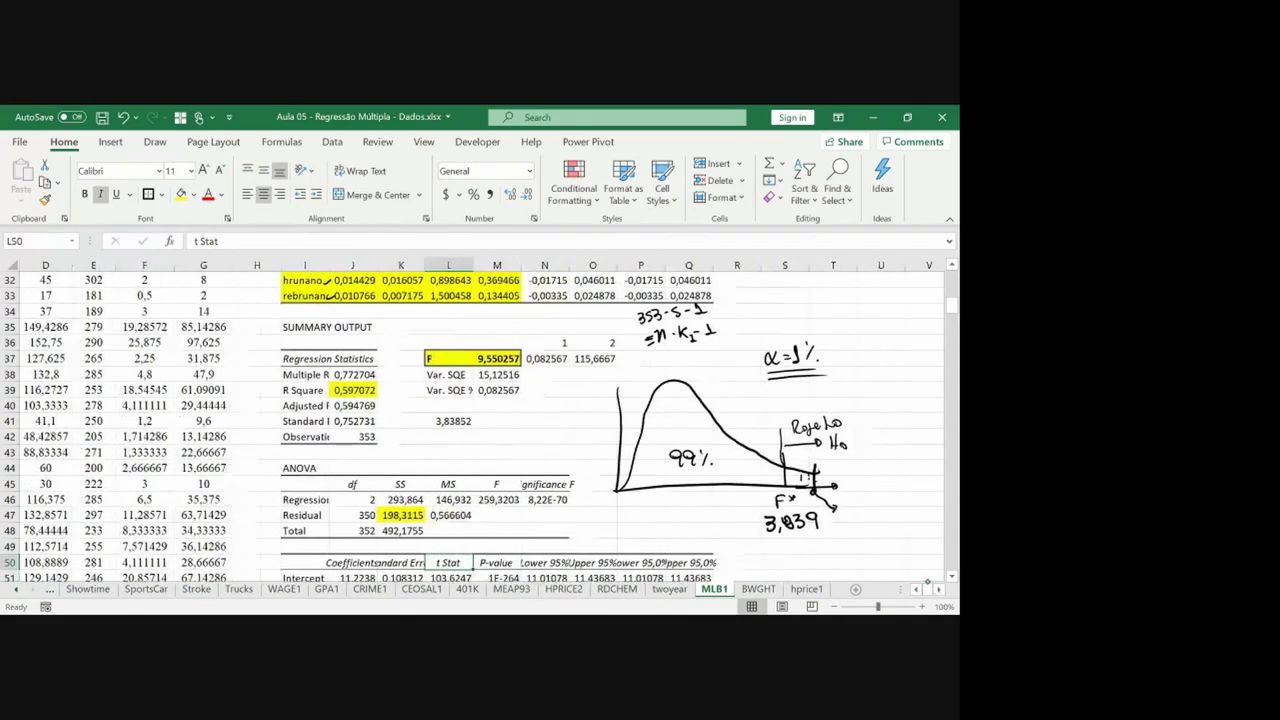
mouse_move(846, 506)
left_mouse_down()
mouse_move(882, 534)
mouse_move(855, 569)
mouse_move(896, 570)
mouse_move(922, 542)
mouse_move(914, 572)
mouse_move(926, 576)
left_mouse_up()
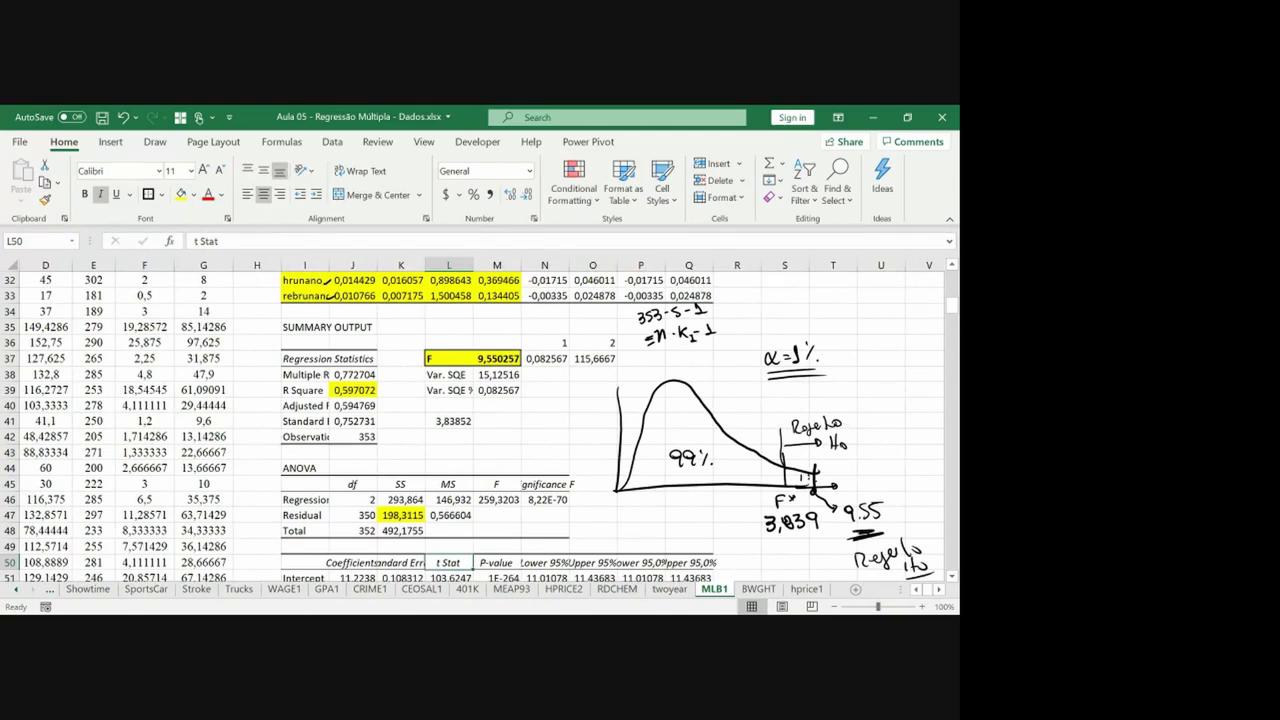
Enter the label "pvlor." in L42, below the critical F value.
left_click(443, 373)
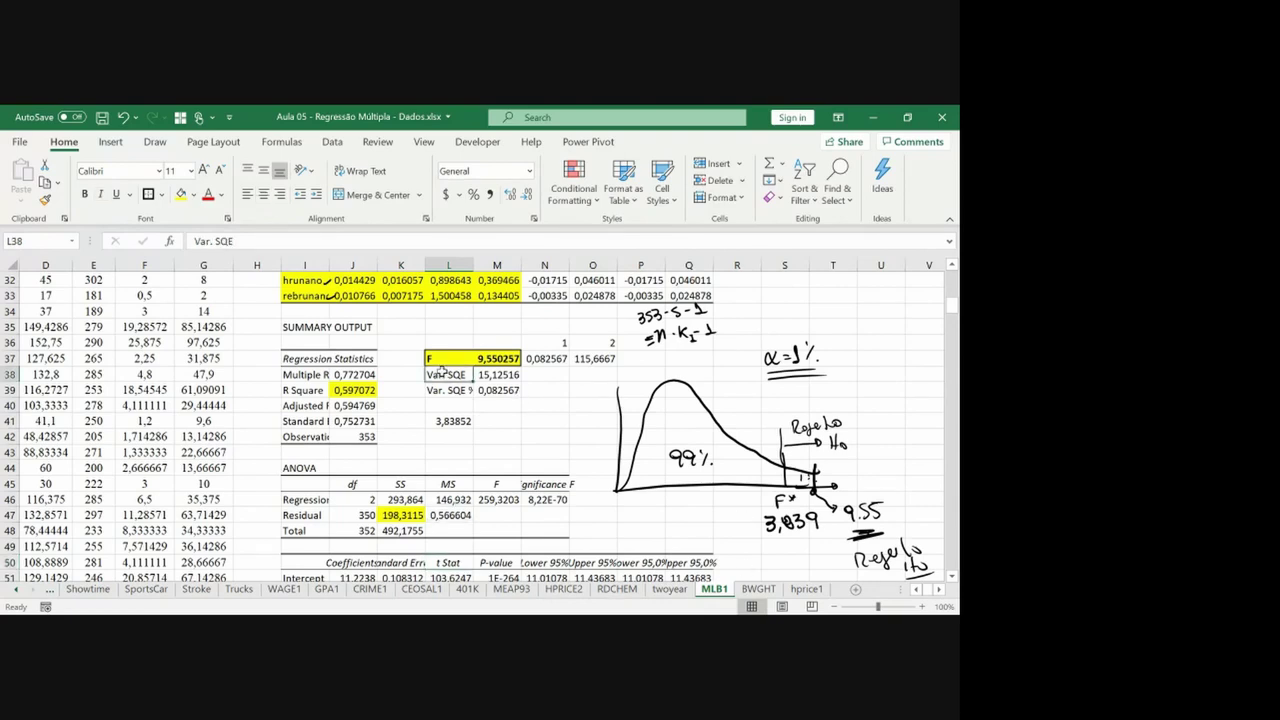
key("Down")
key("Down")
key("Down")
key("Down")
type("pv")
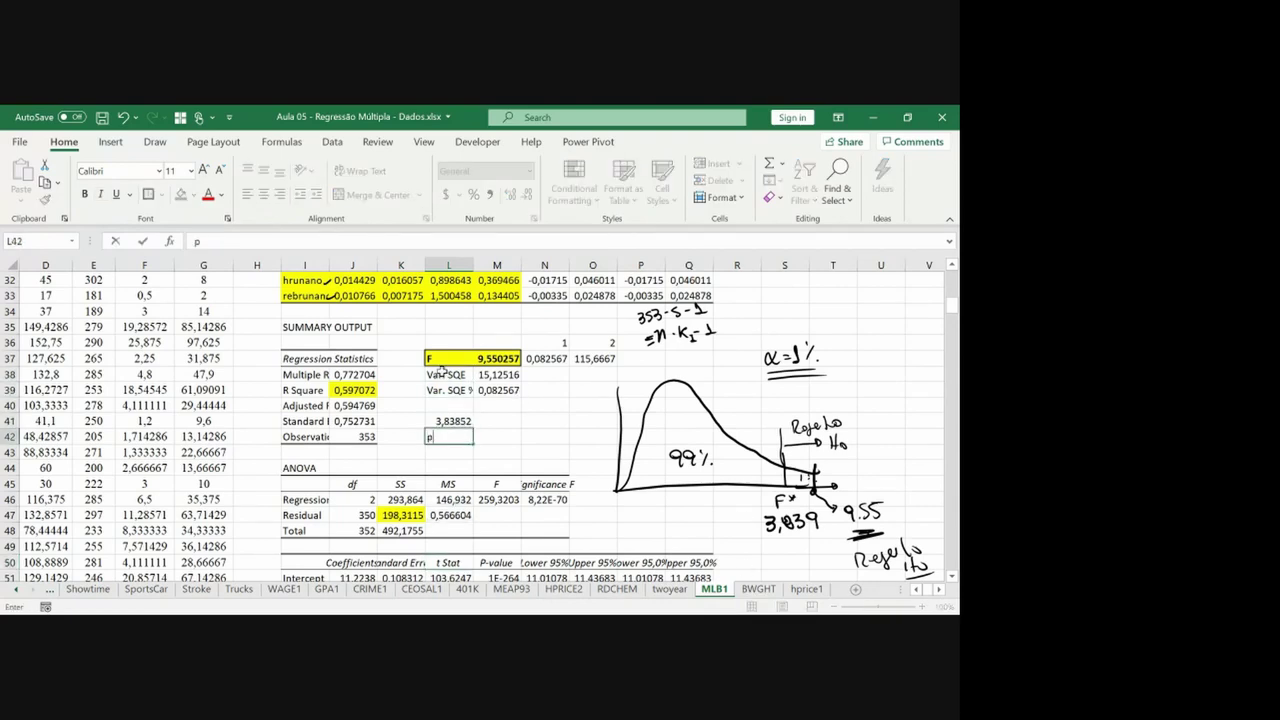
type("lor.")
key("Return")
key("Up")
Calculate the p-value of the F statistic in M42 with the formula =F.DIST.RT(M37;3;J24).
key("Right")
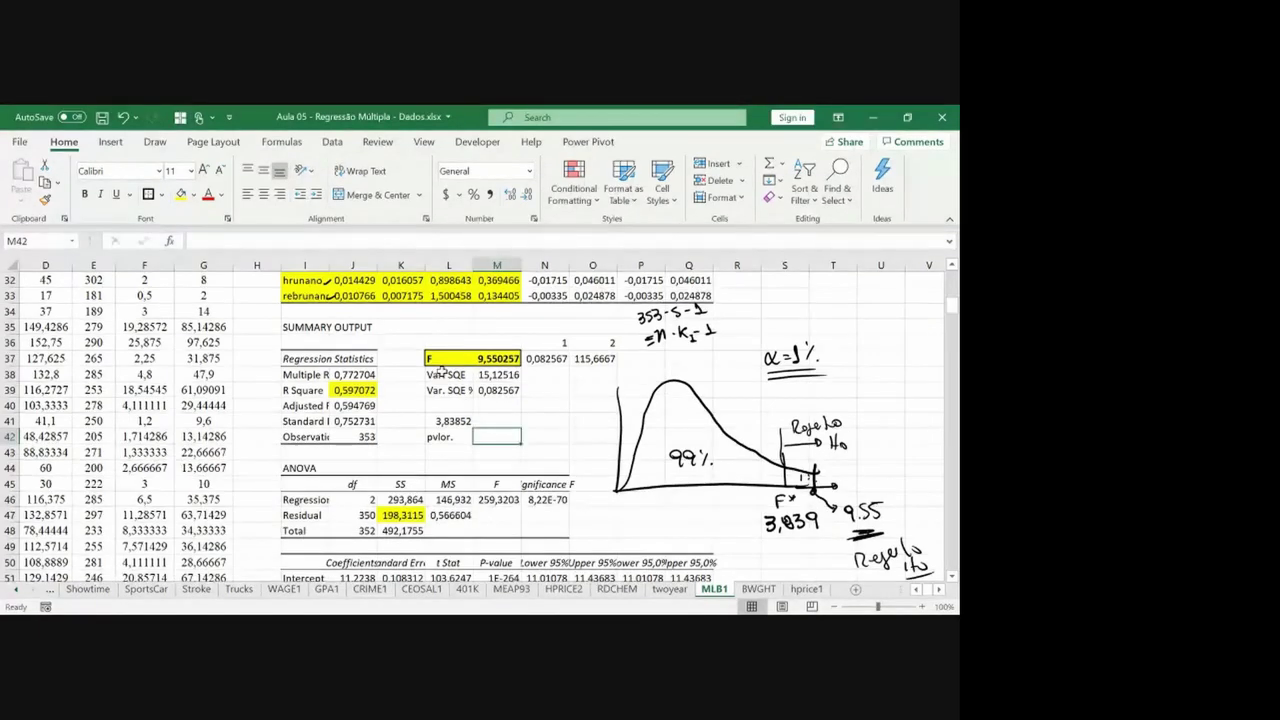
type("=f.")
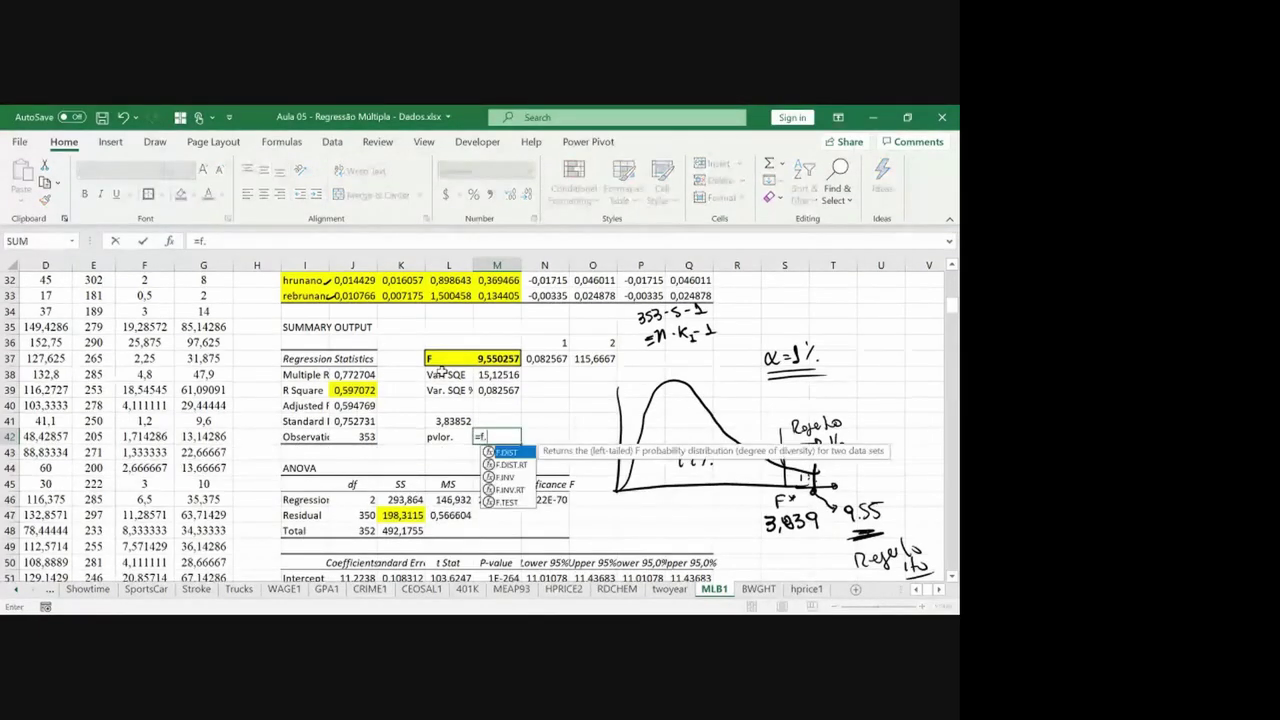
type("dist")
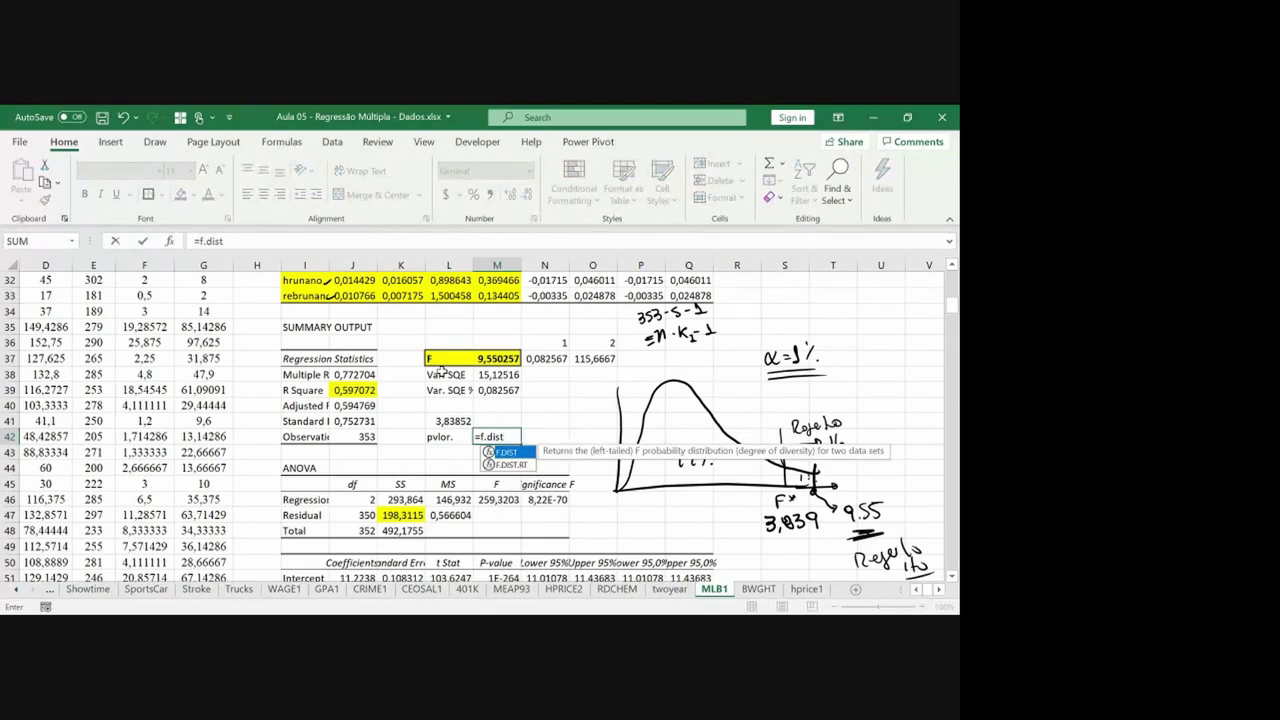
type(".rt")
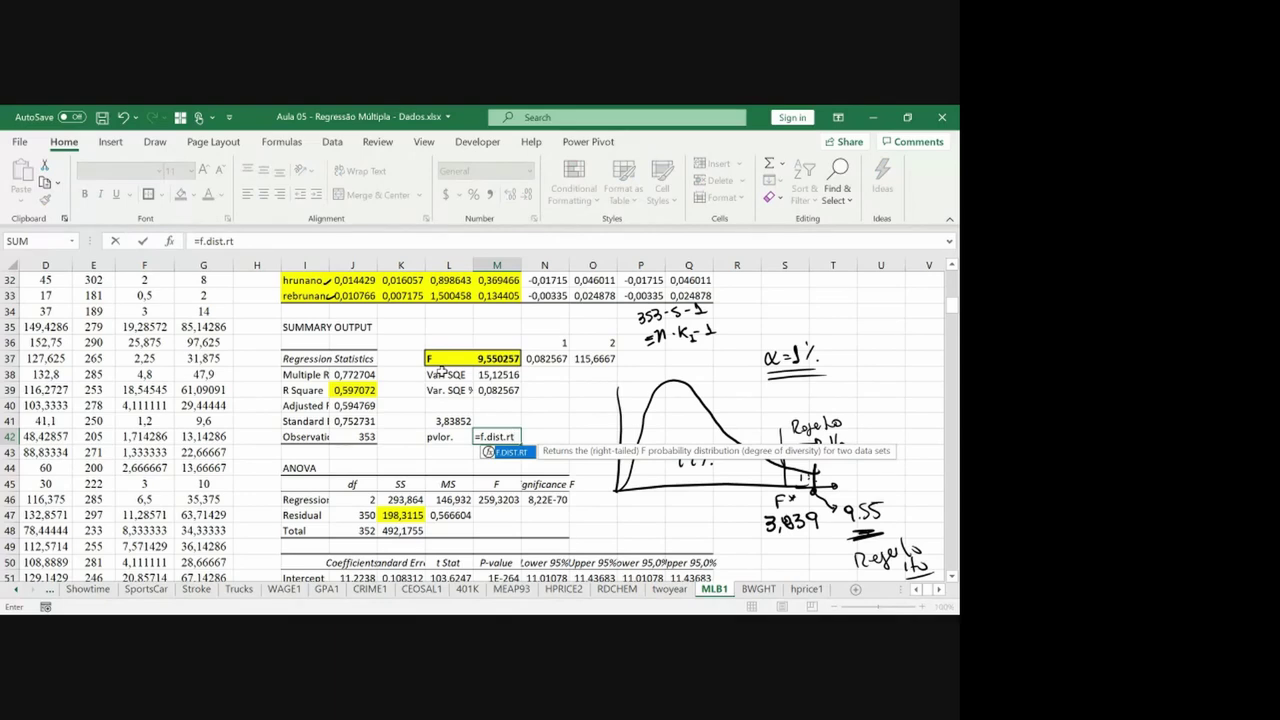
type("(")
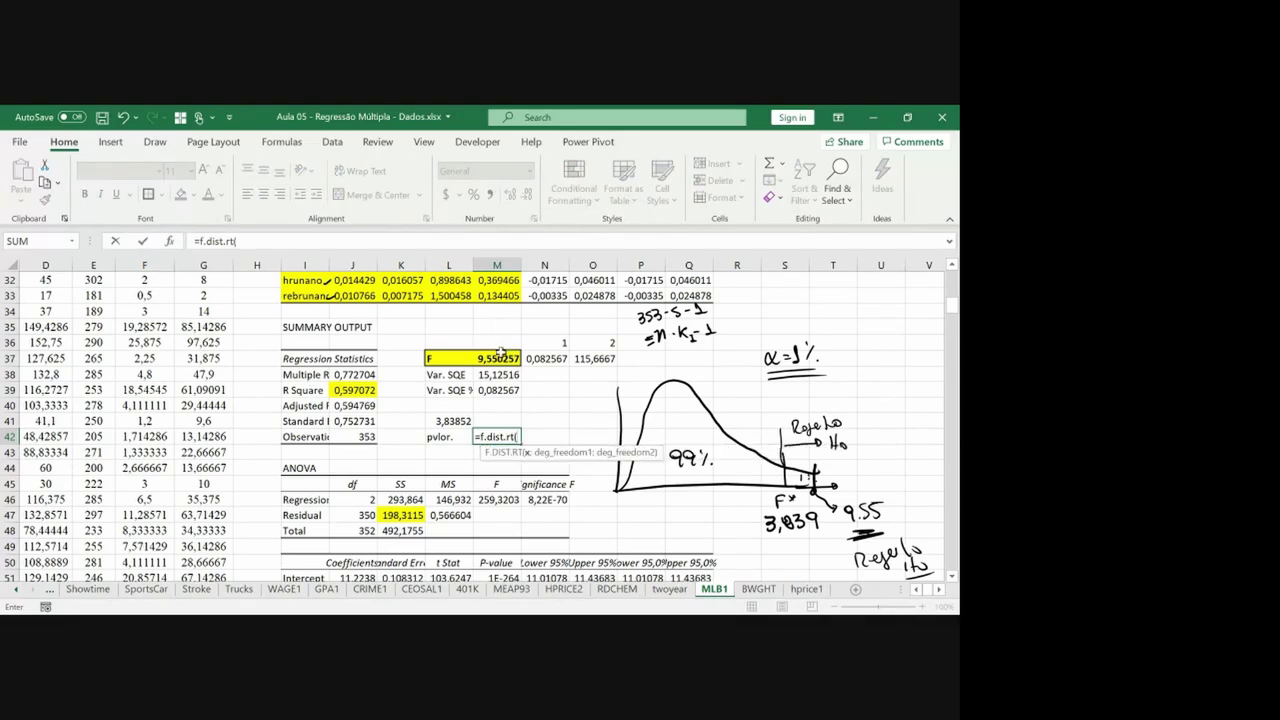
left_click(501, 358)
type(";")
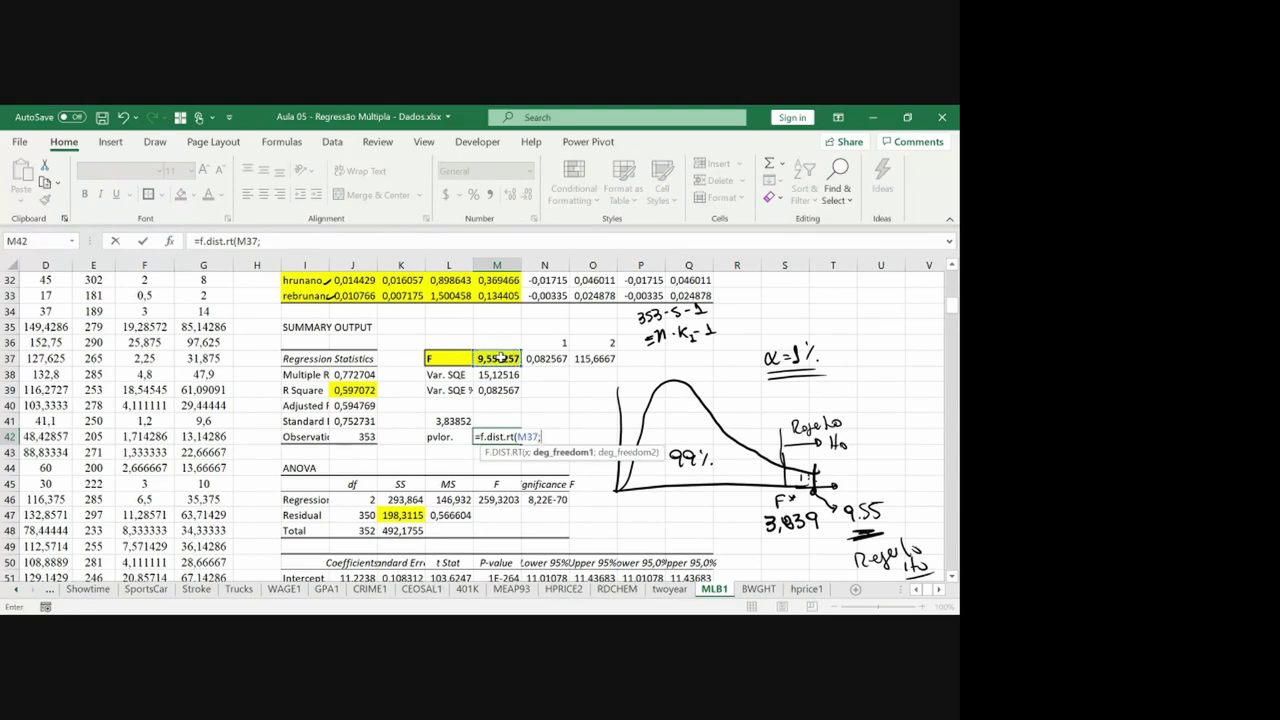
type("3;")
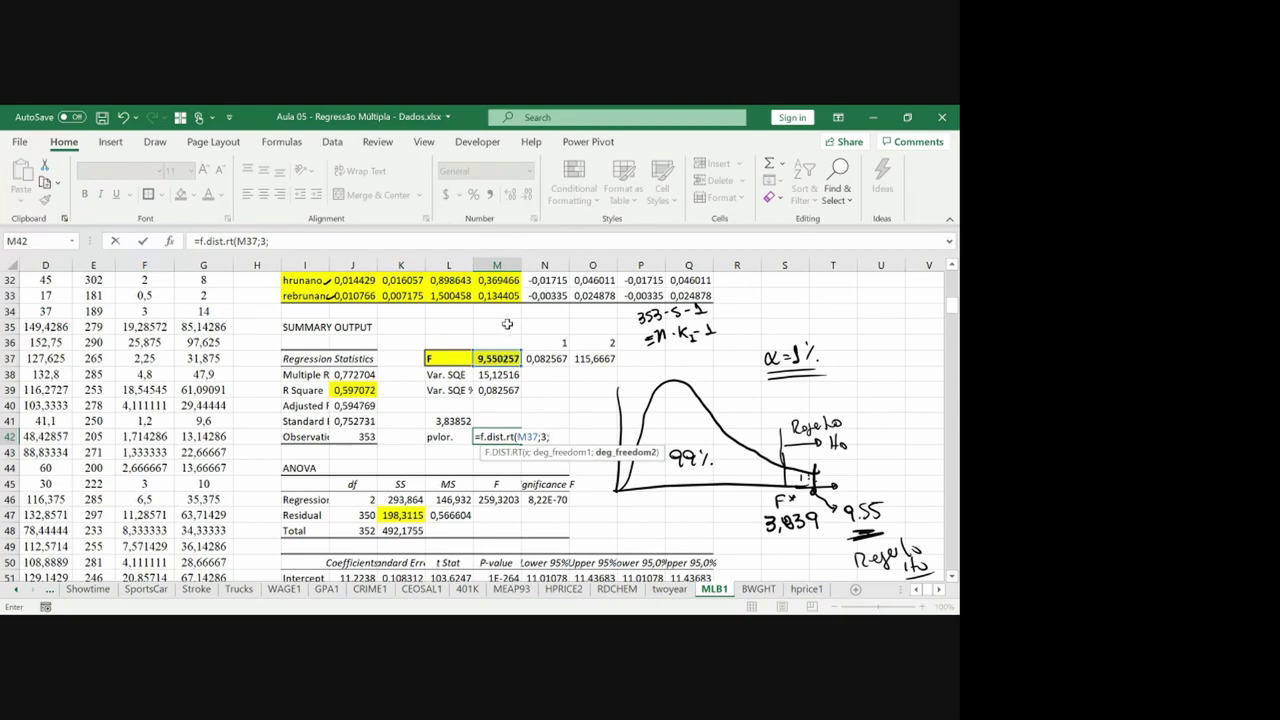
left_click(478, 327)
key("Left")
key("Up")
key("Up")
key("Up")
key("Up")
key("Up")
key("Up")
key("Up")
key("Up")
key("Up")
key("Up")
key("Up")
key("Up")
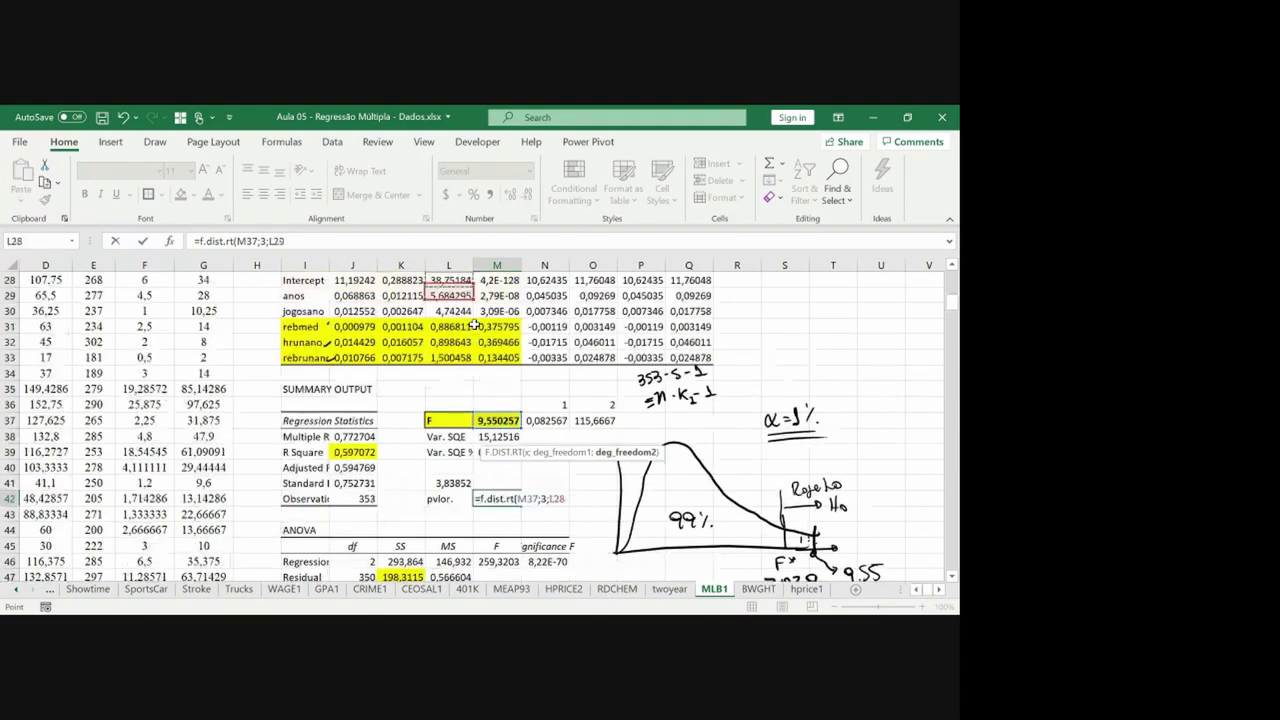
key("Up")
key("Down")
key("Down")
key("Left")
key("Left")
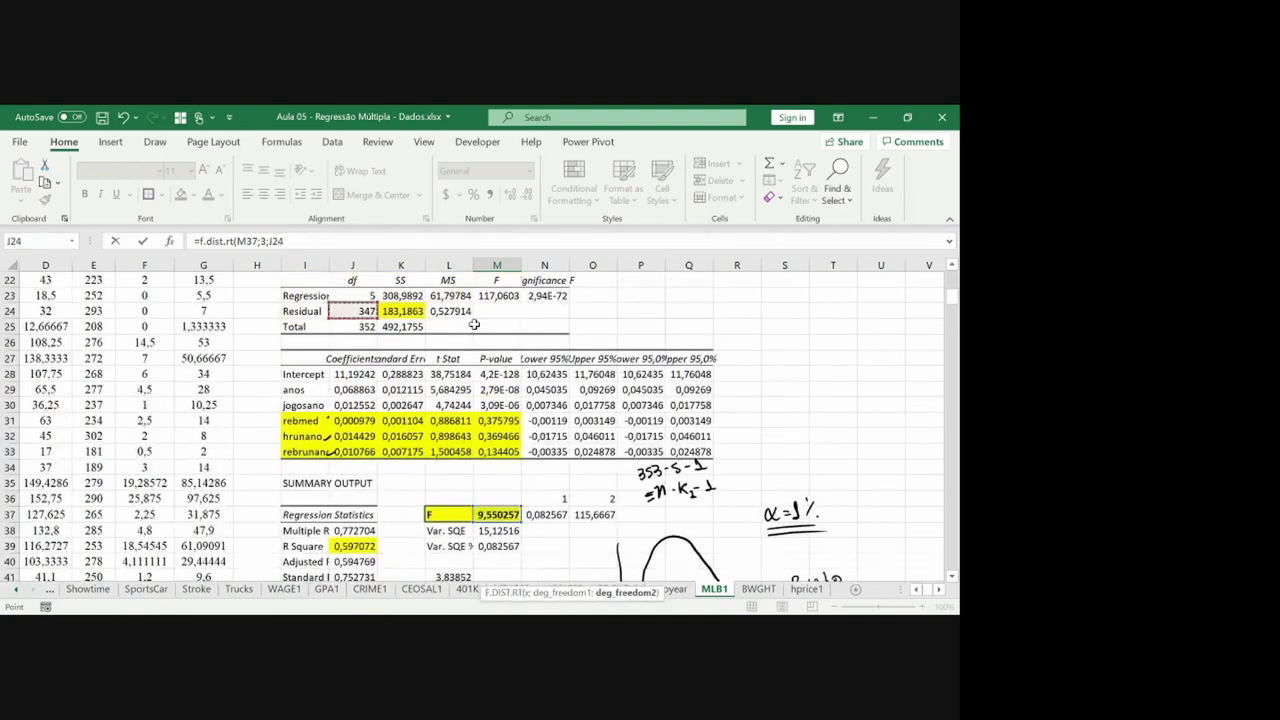
key("Return")
Format the p-value in M42 as a percentage with five decimal places.
key("Up")
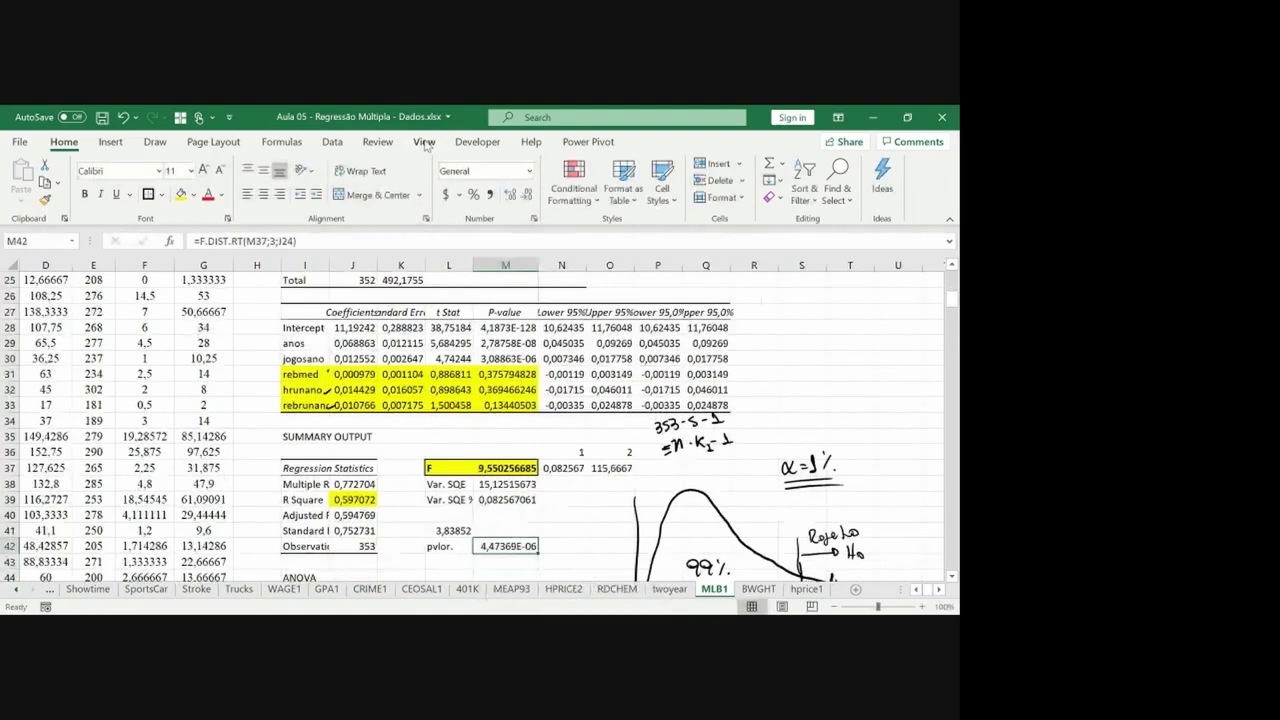
left_click(473, 194)
left_click(509, 194)
left_click(509, 194)
left_click(509, 194)
left_click(509, 194)
left_click(509, 194)
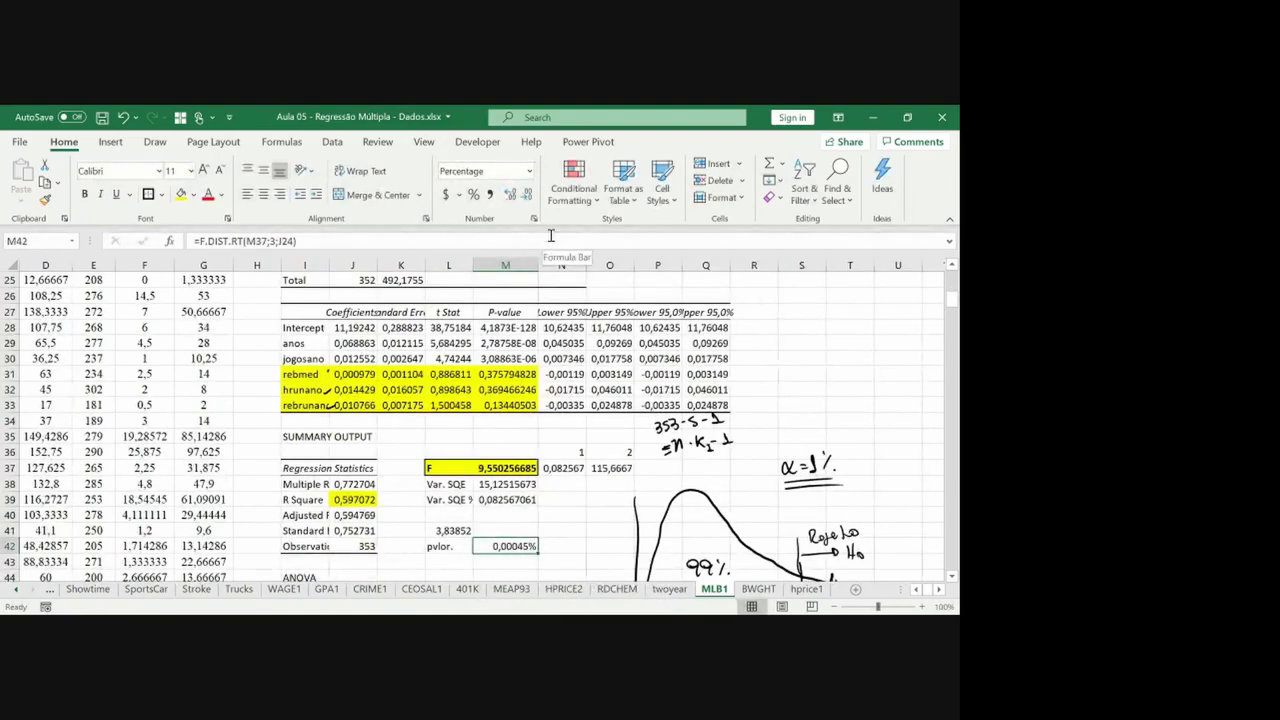
left_click(952, 578)
scroll(953, 586, "down", 1)
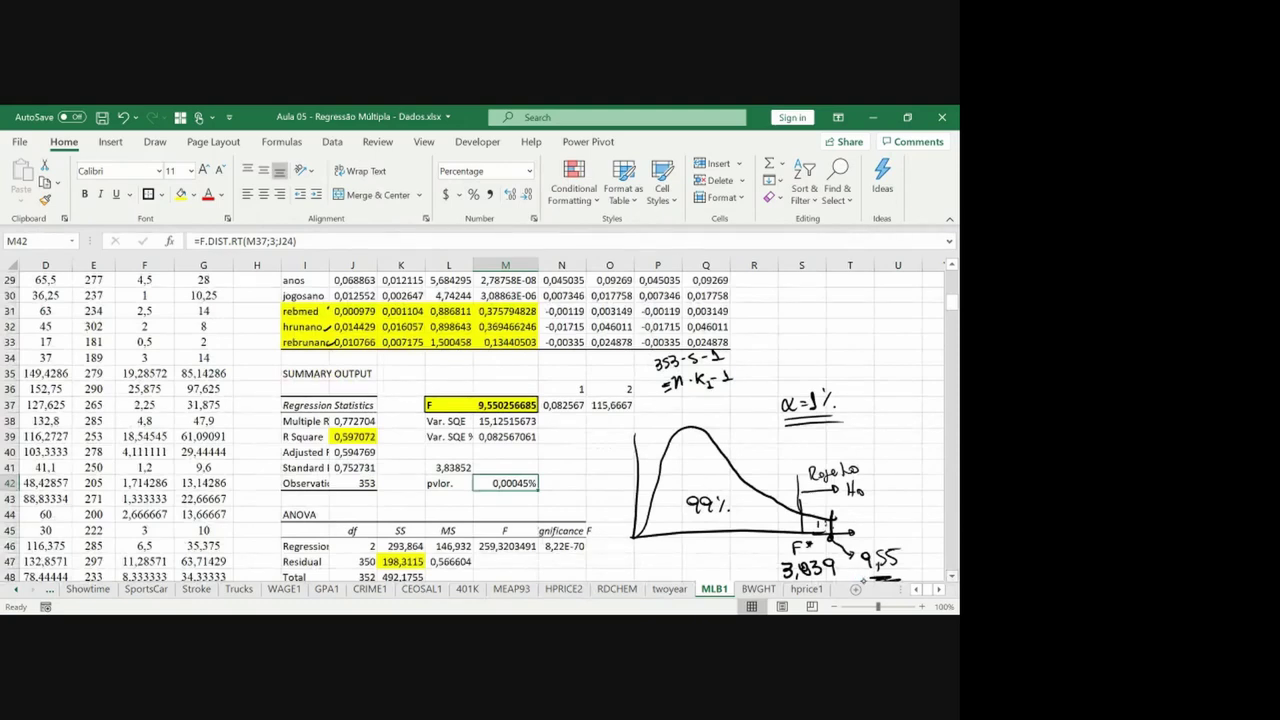
left_click(952, 576)
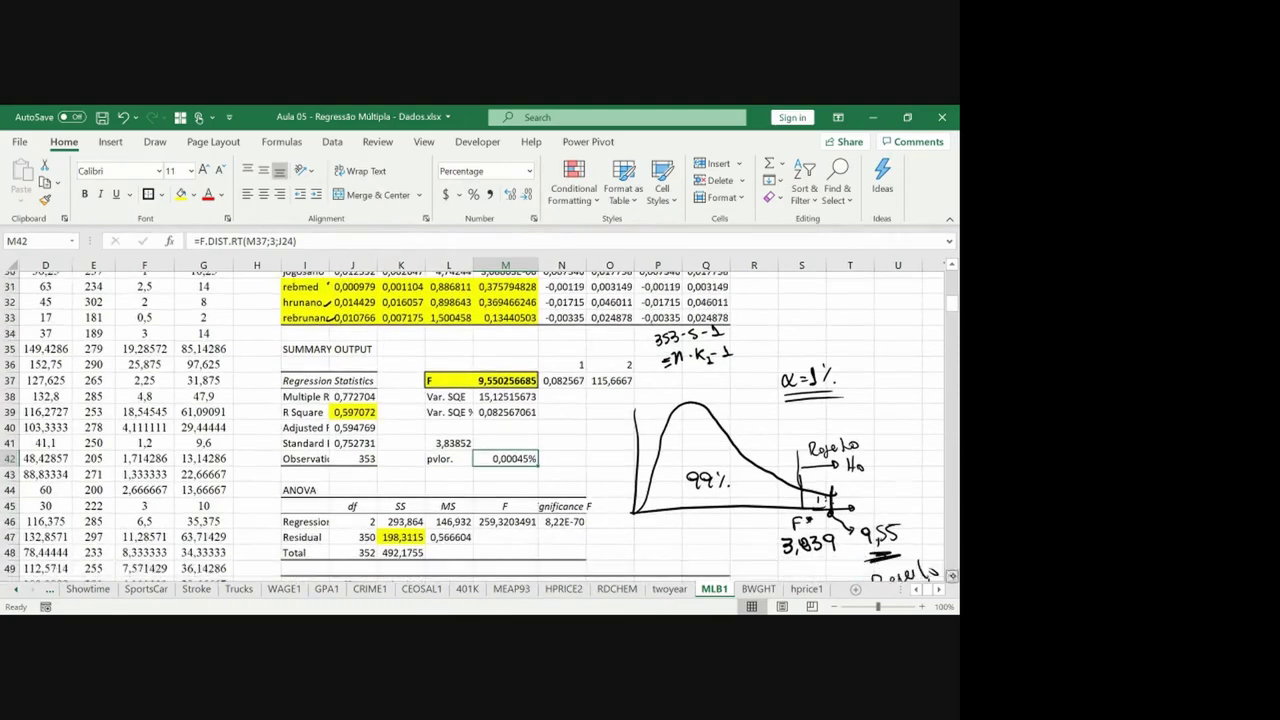
scroll(480, 427, "down", 2)
left_click_drag(884, 541, 906, 547)
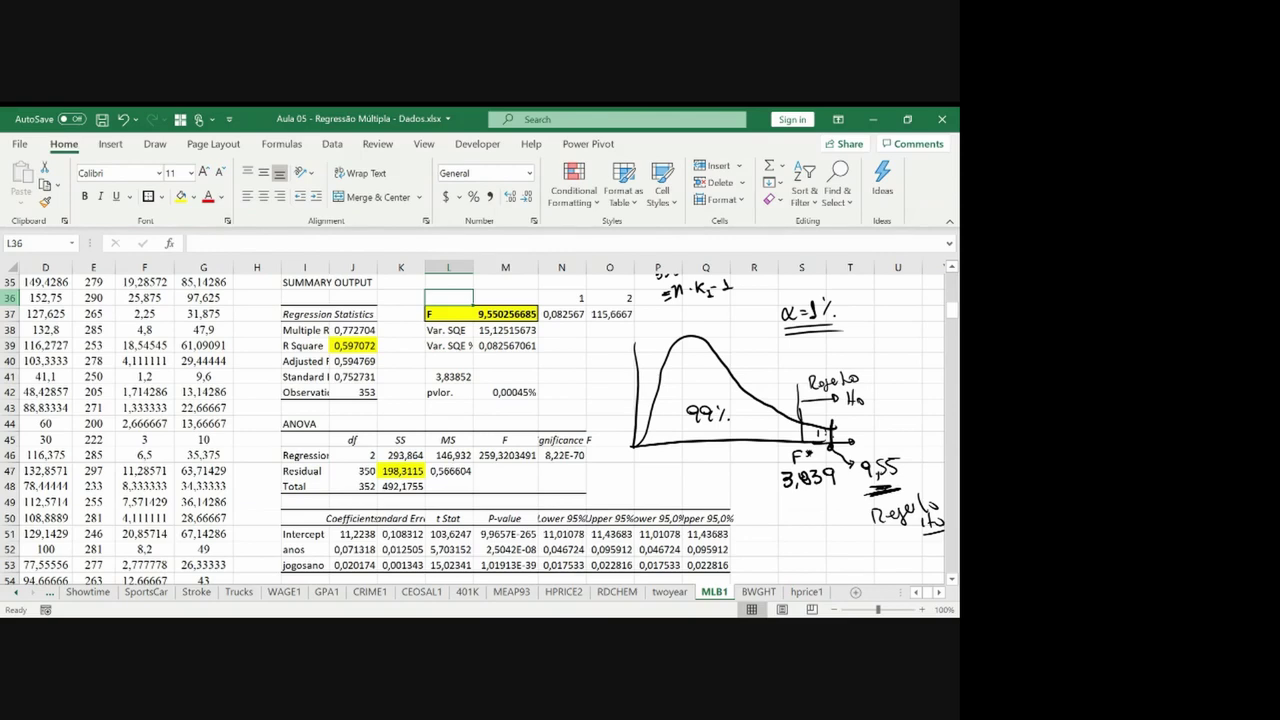
Move the factor numbers 1 and 2 from N36:O36 up one row to N35:O35.
key("Right")
key("Right")
key("shift+Right")
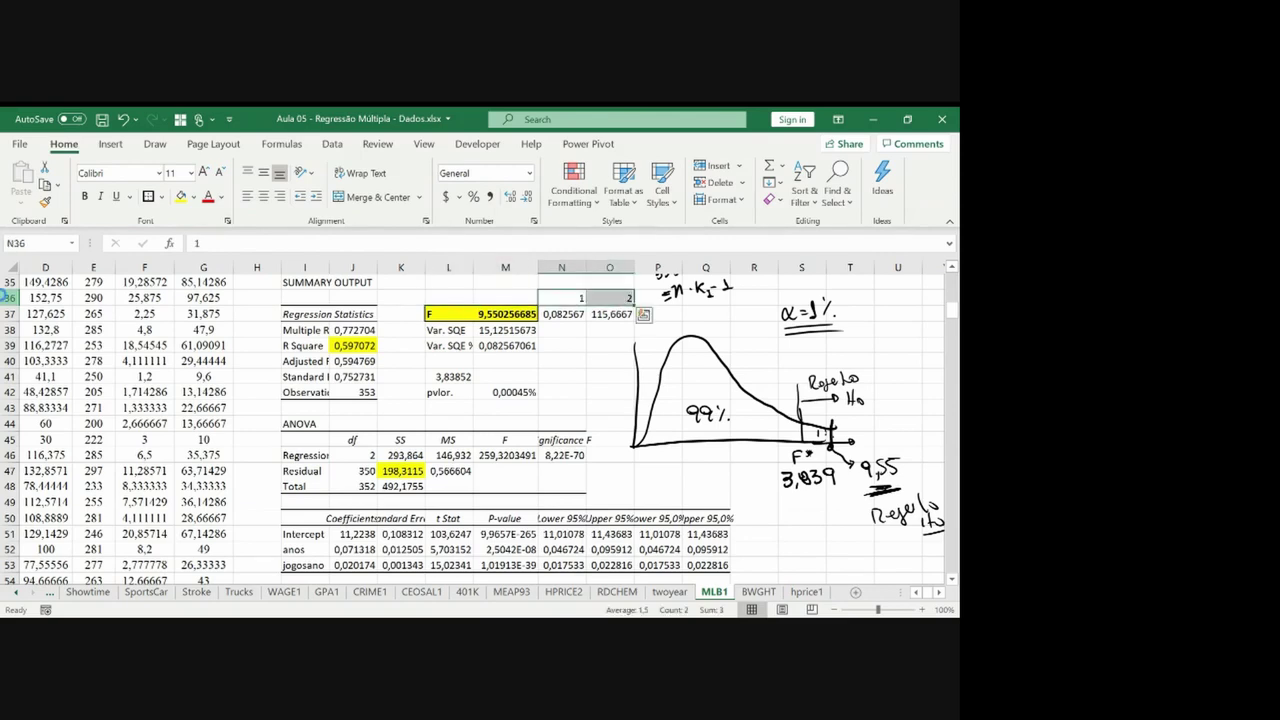
key("ctrl+x")
key("Up")
key("ctrl+v")
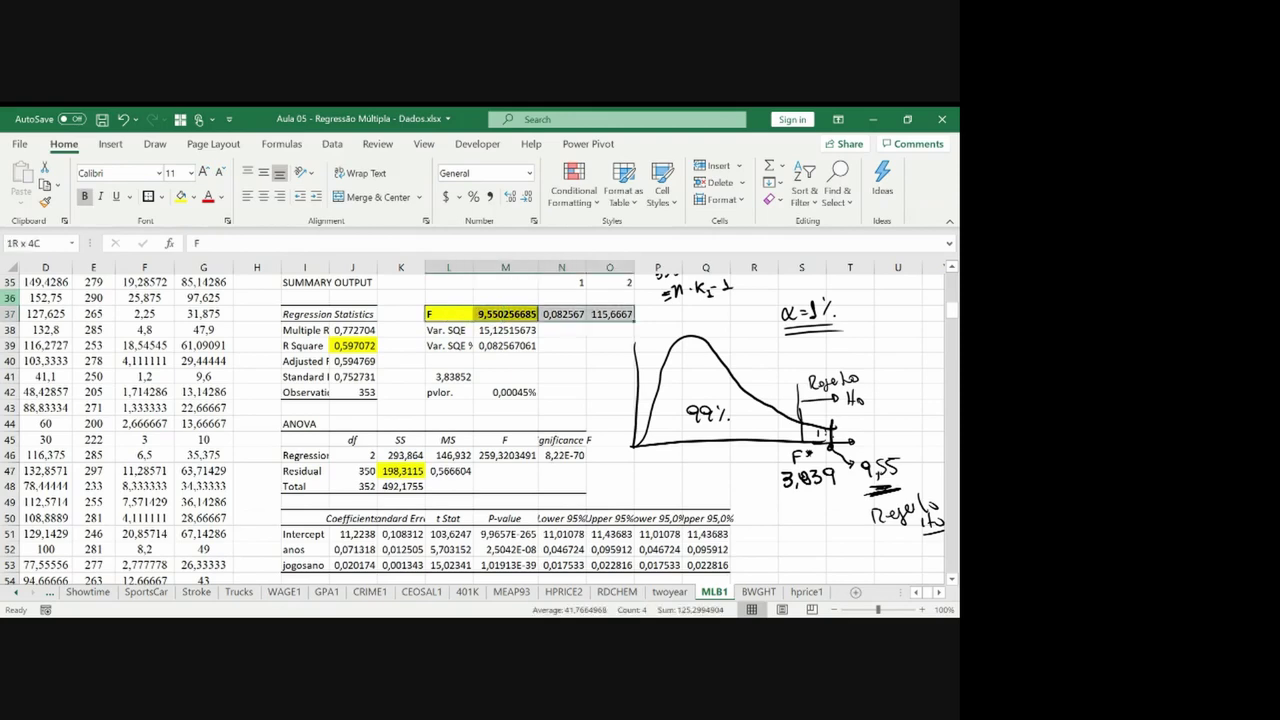
Paste a copy of the F row L37:O37 into L36:O36 and link O36 to the second factor with =O37.
key("ctrl+v")
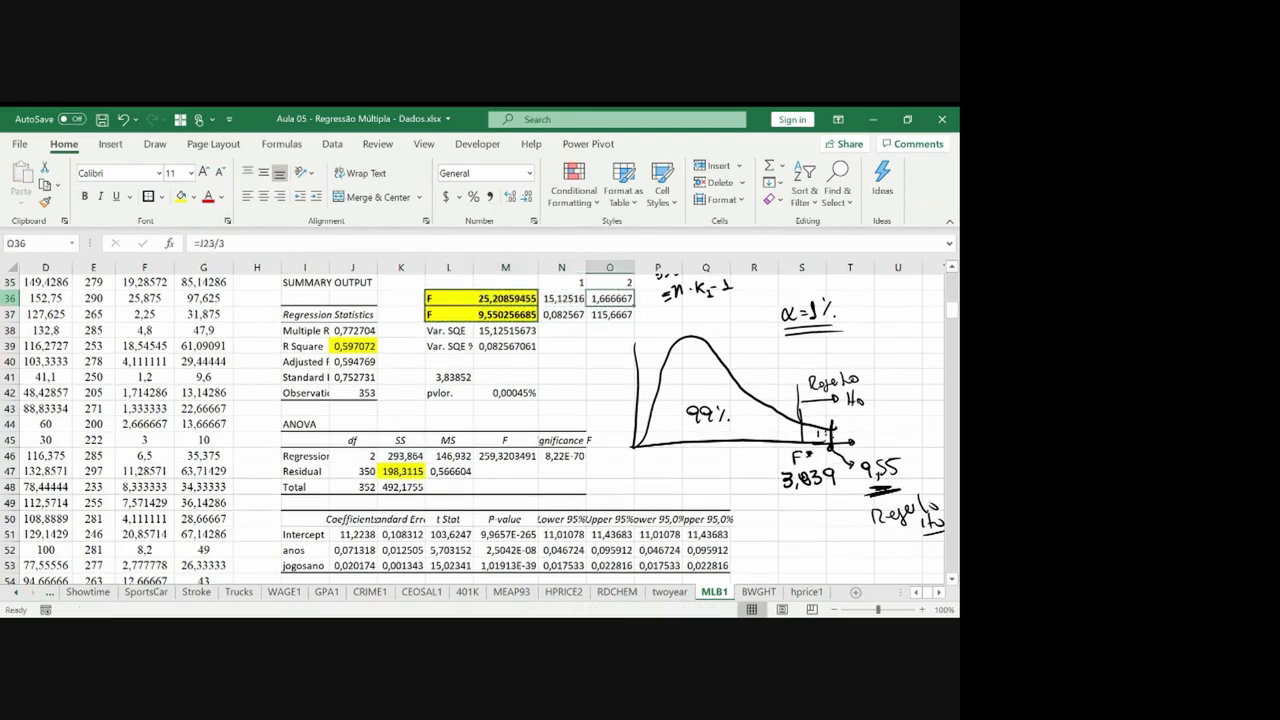
type("=O37")
key("shift+Tab")
Replace the first factor in N36 with the R-squared formula =(J16-J39)/(1-J16).
key("Delete")
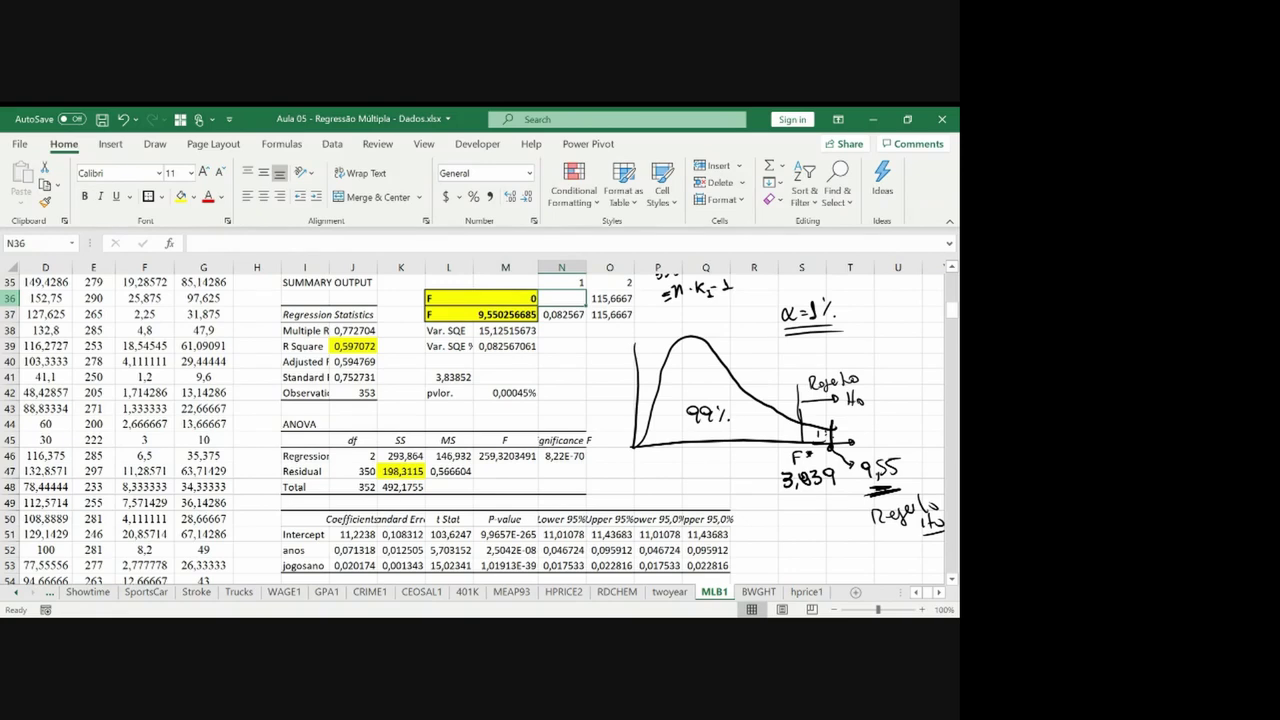
type("=(")
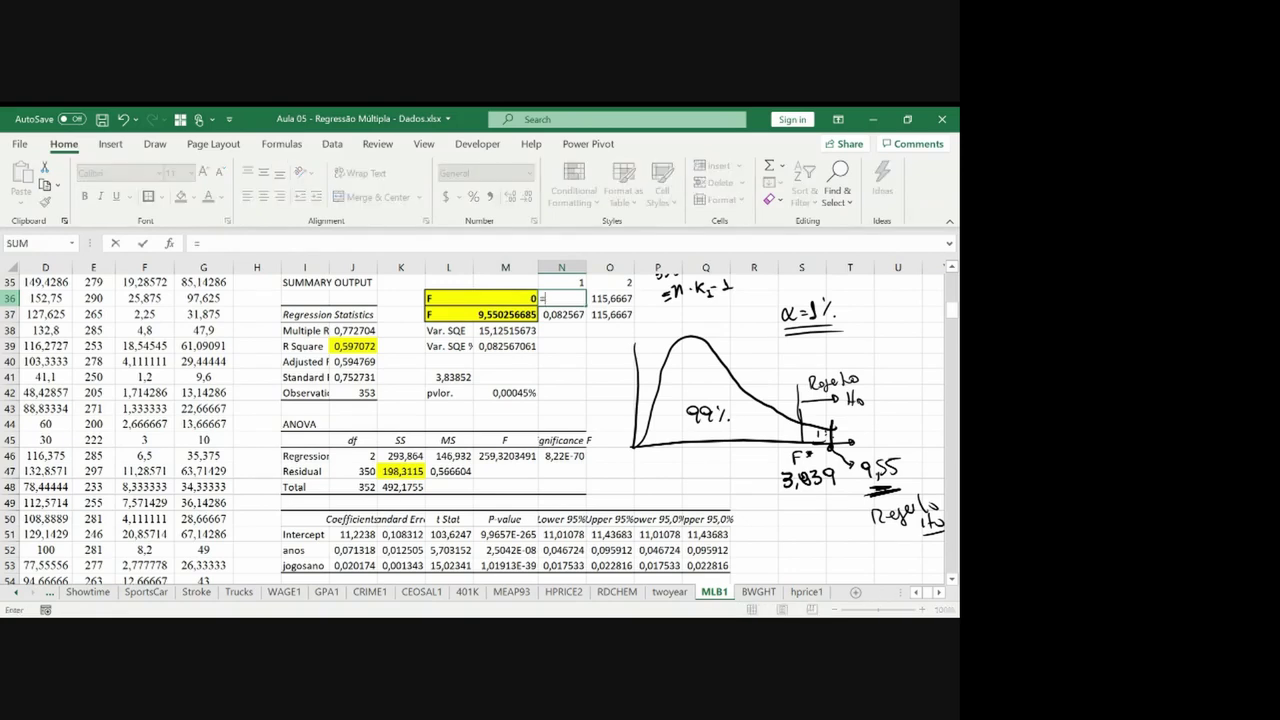
key("Up")
key("Up")
key("Up")
key("Up")
key("Up")
key("Up")
key("Up")
key("Up")
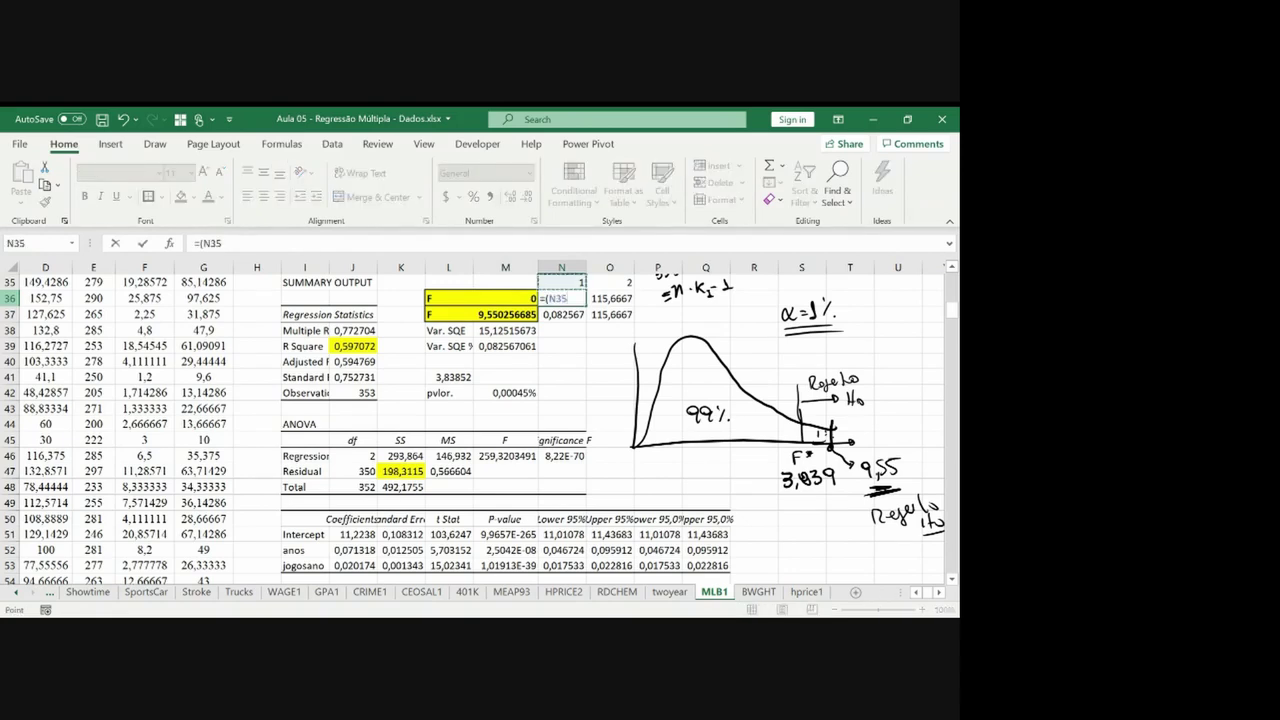
key("Up")
key("Up")
key("Up")
key("Up")
key("Up")
key("Up")
key("Up")
key("Left")
key("Left")
key("Left")
key("Left")
key("Left")
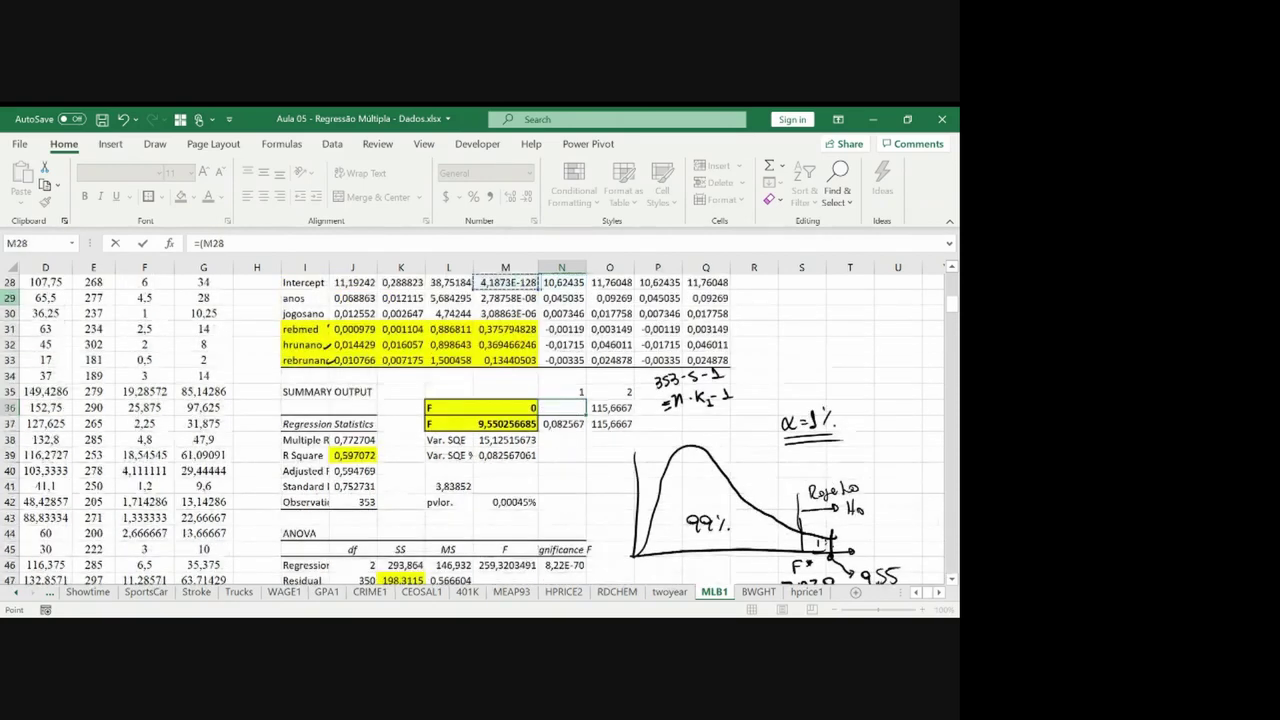
key("Up")
key("Up")
key("Up")
key("Up")
key("Up")
key("Right")
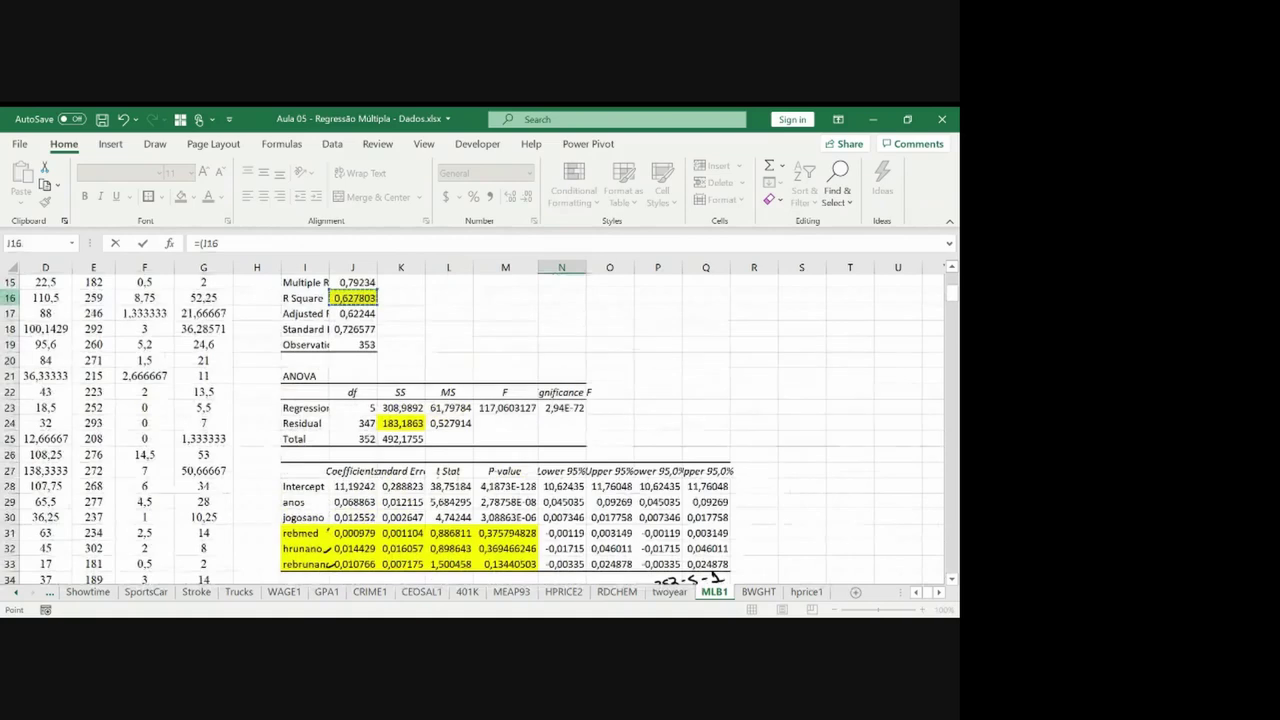
type("-")
key("Down")
key("Down")
key("Down")
key("Left")
key("Left")
key("Left")
key("Left")
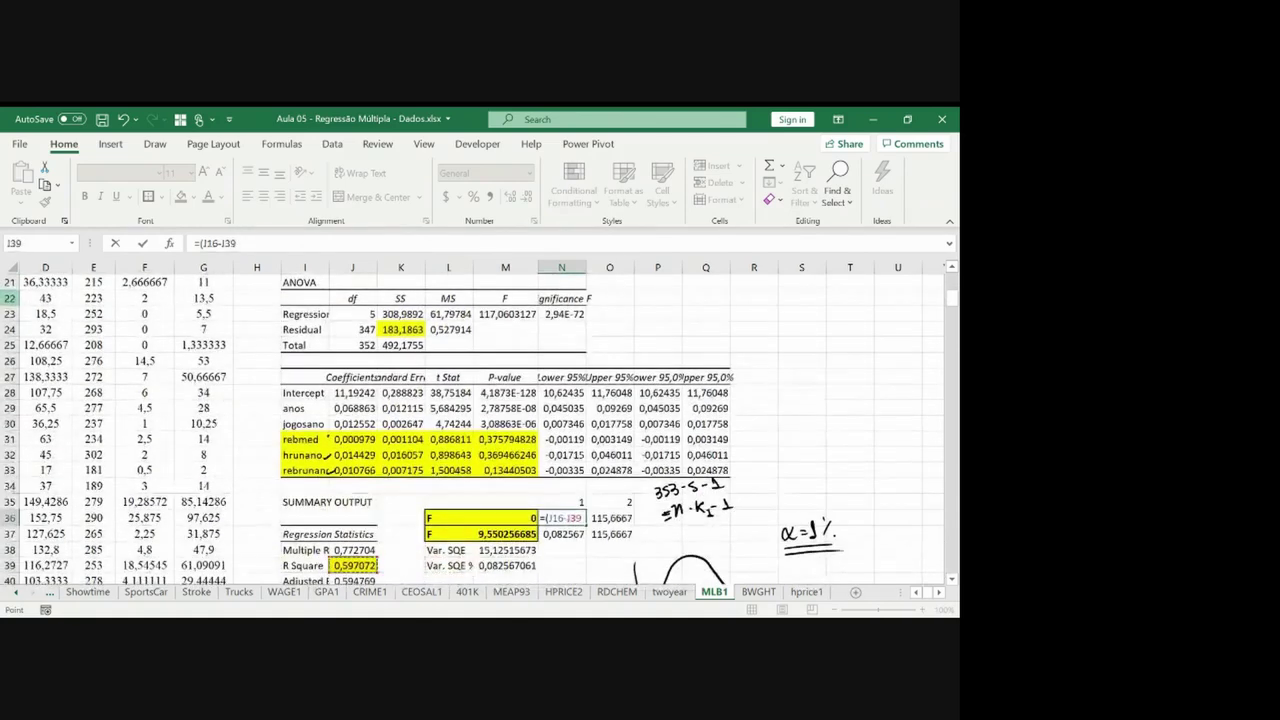
type(")/(")
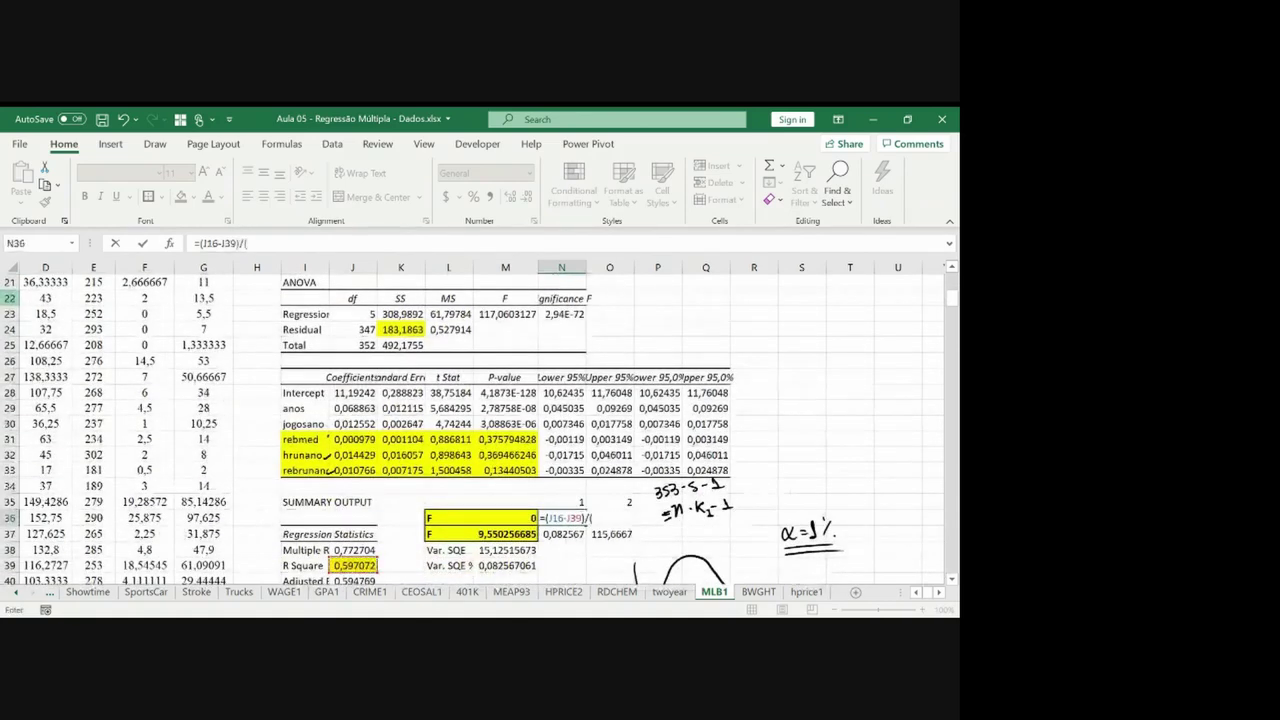
type("1-")
key("Up")
key("Up")
key("Up")
key("Up")
key("Up")
key("Up")
key("Up")
key("Up")
key("Up")
key("Up")
key("Up")
key("Up")
key("Up")
key("Up")
key("Up")
key("Up")
key("Up")
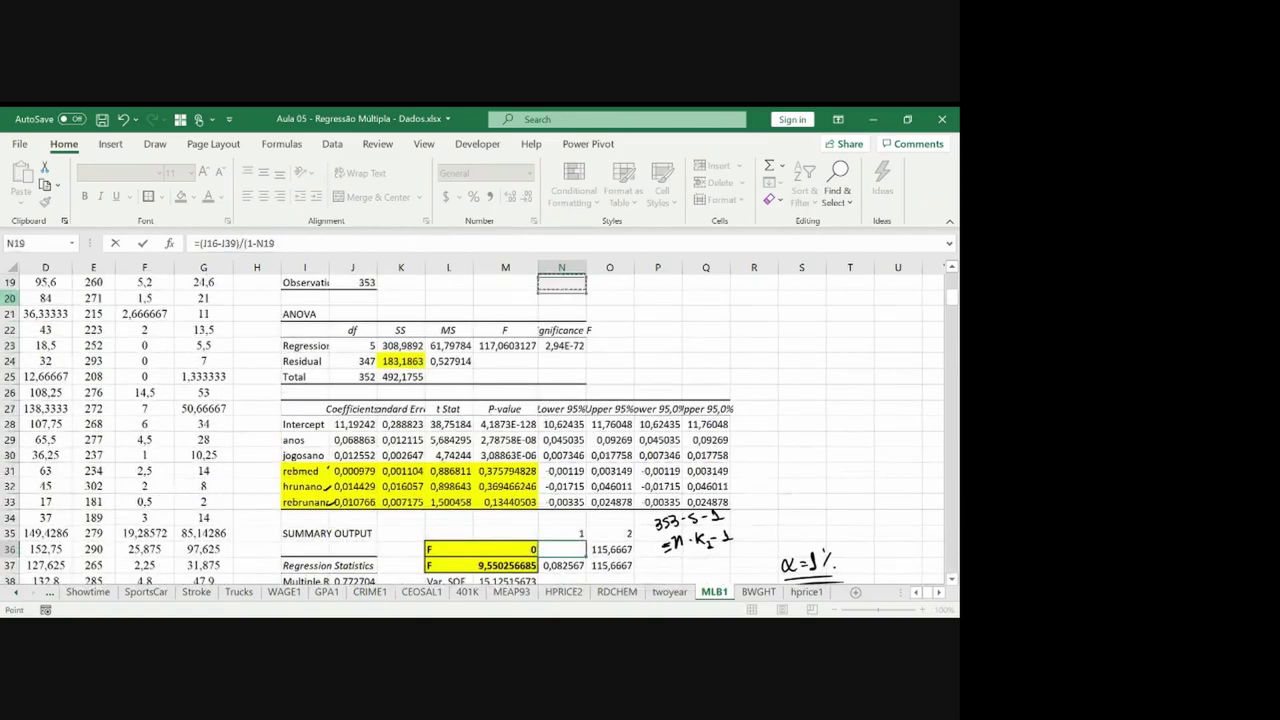
key("Up")
key("Up")
key("Up")
key("Left")
key("Left")
key("Left")
key("Left")
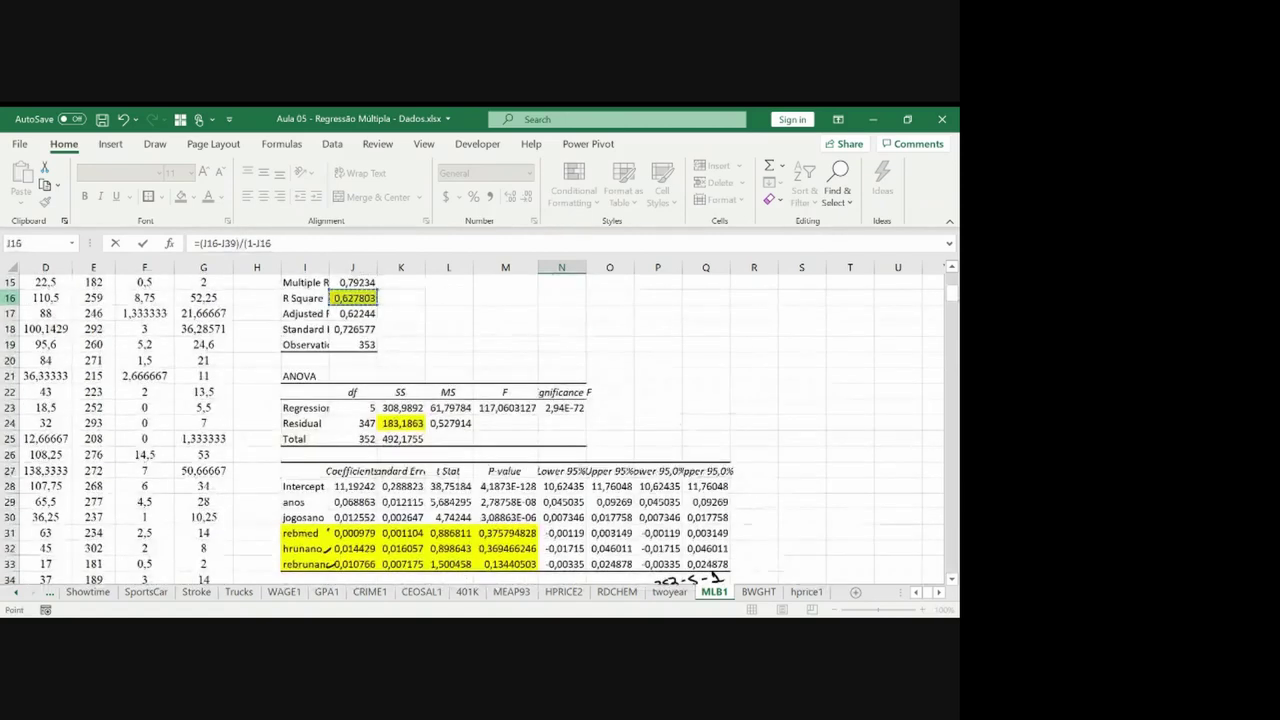
key("Return")
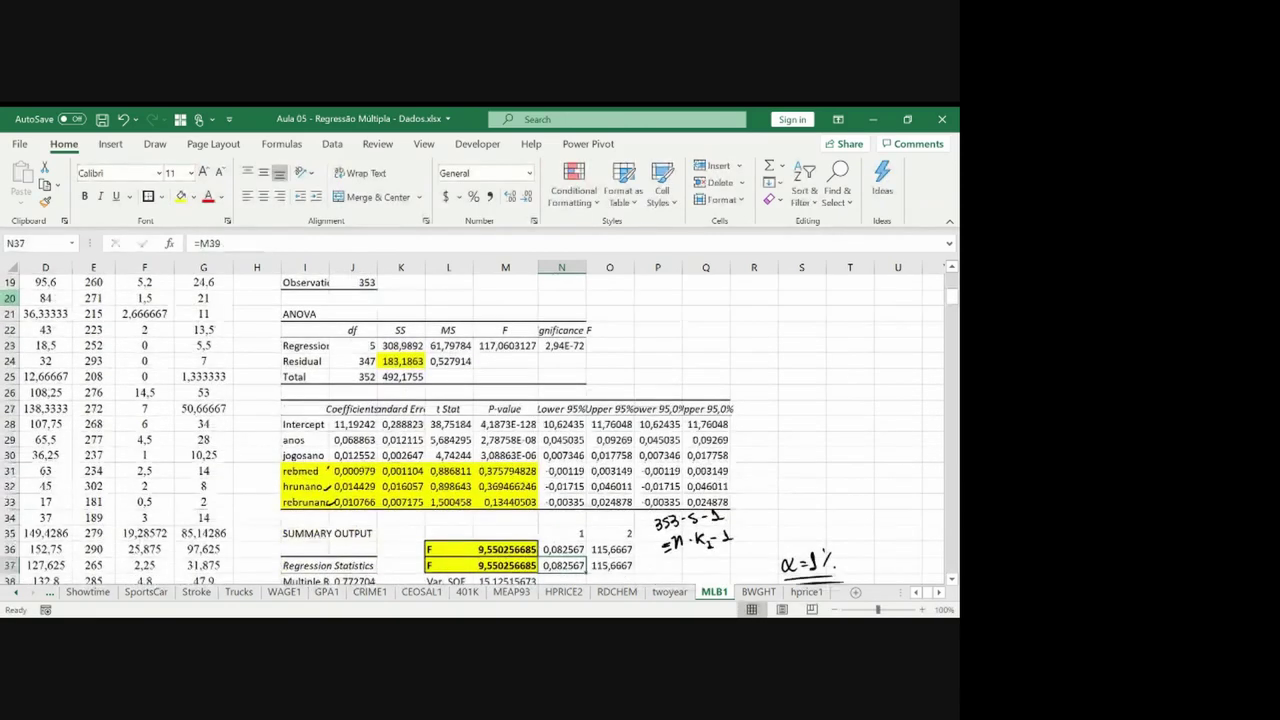
Check the formulas behind the R-squared version of the F statistic in N36, O36 and M36.
scroll(472, 420, "down", 1)
left_click_drag(636, 580, 735, 580)
key("Up")
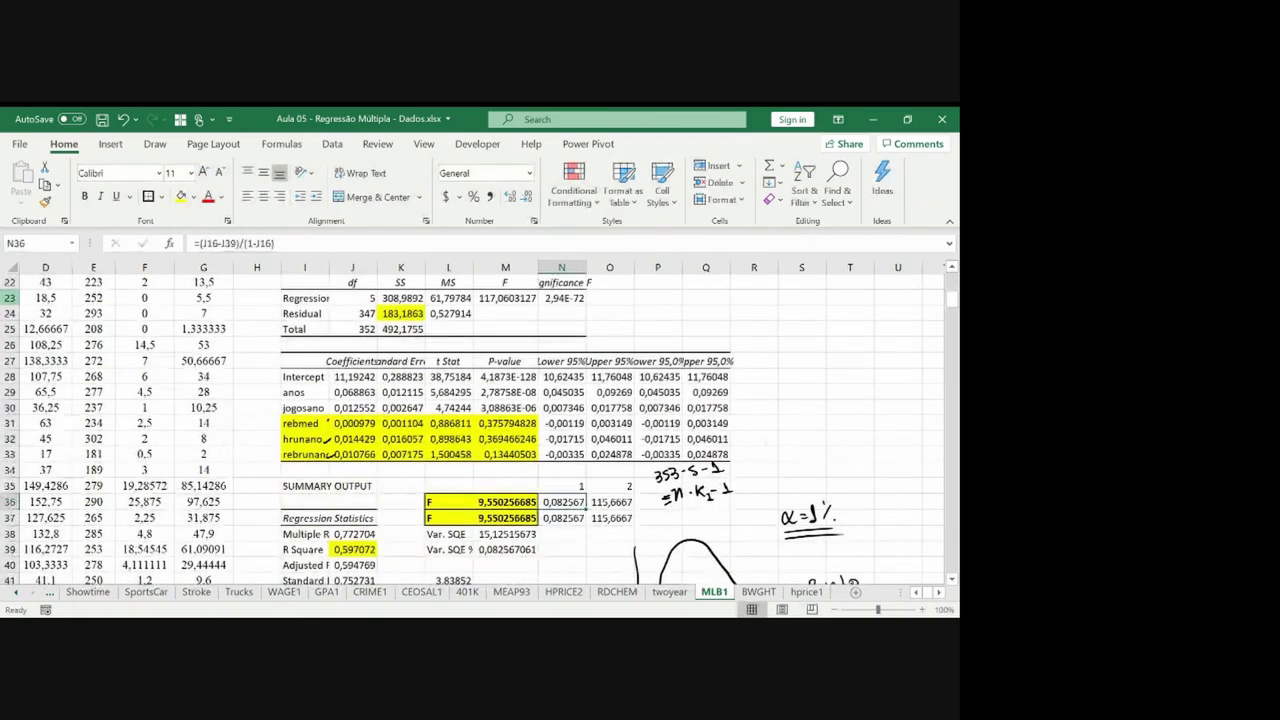
left_click(610, 502)
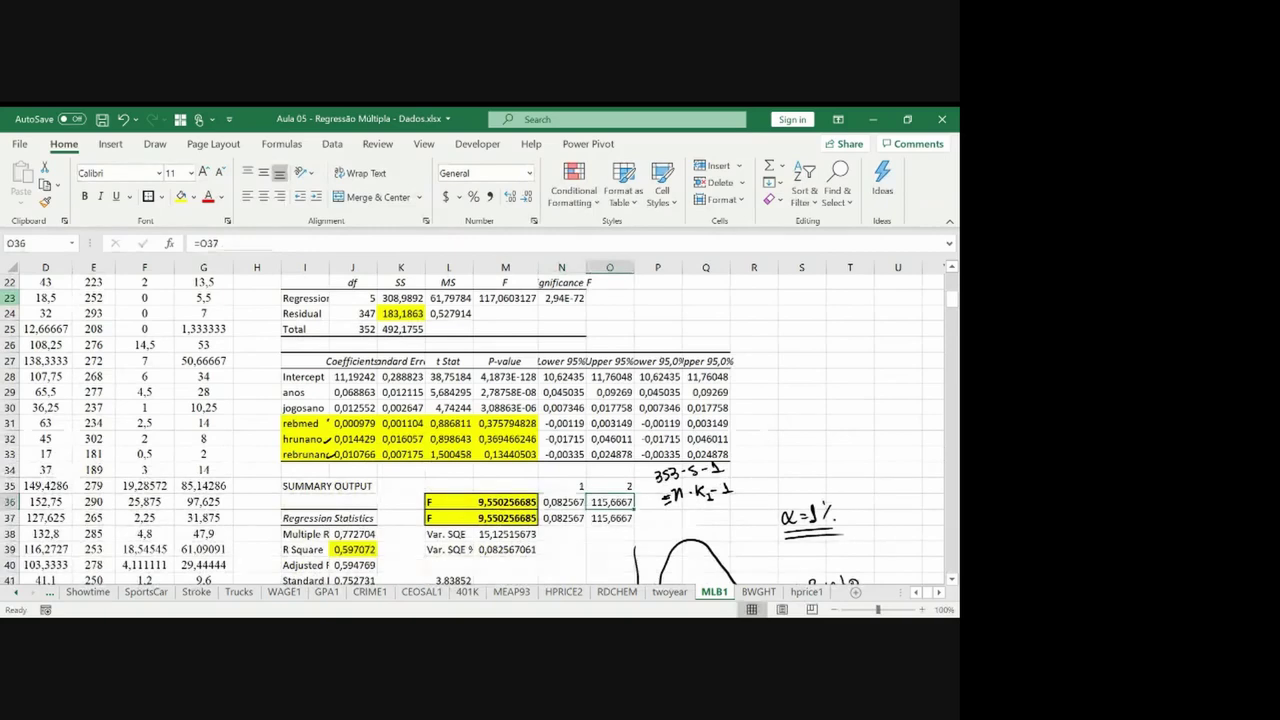
key("F2")
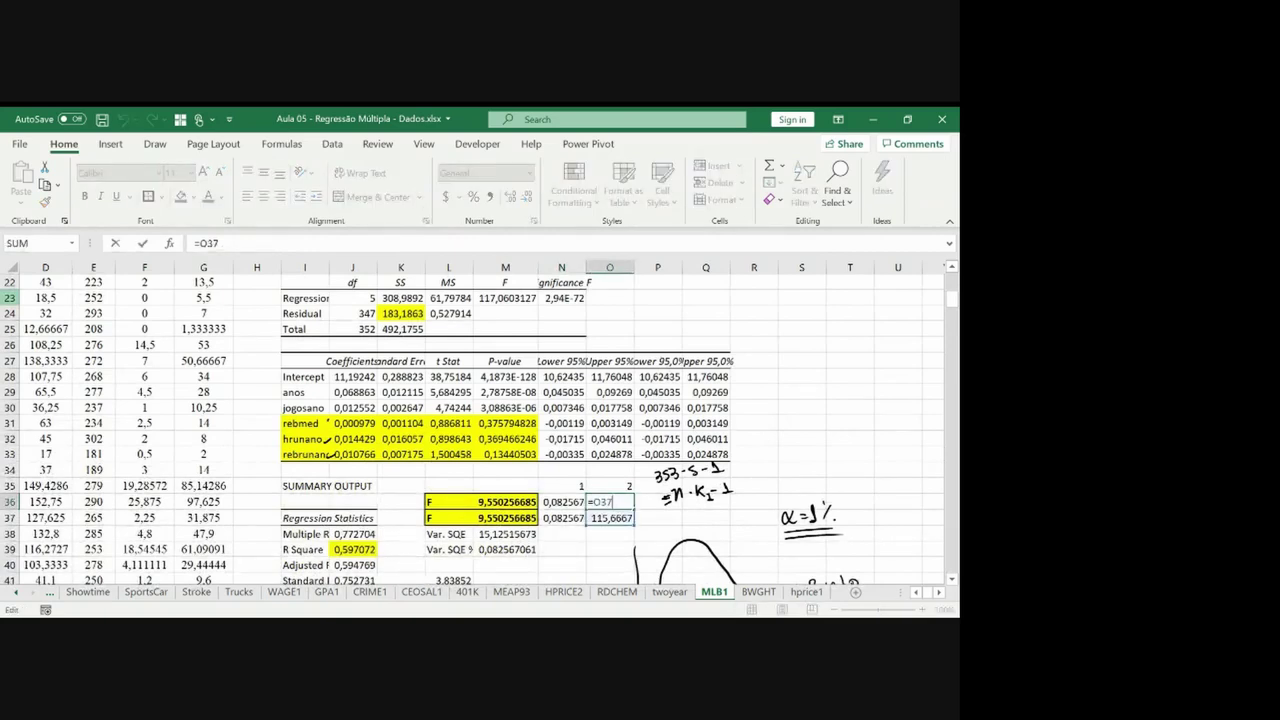
key("ctrl+Return")
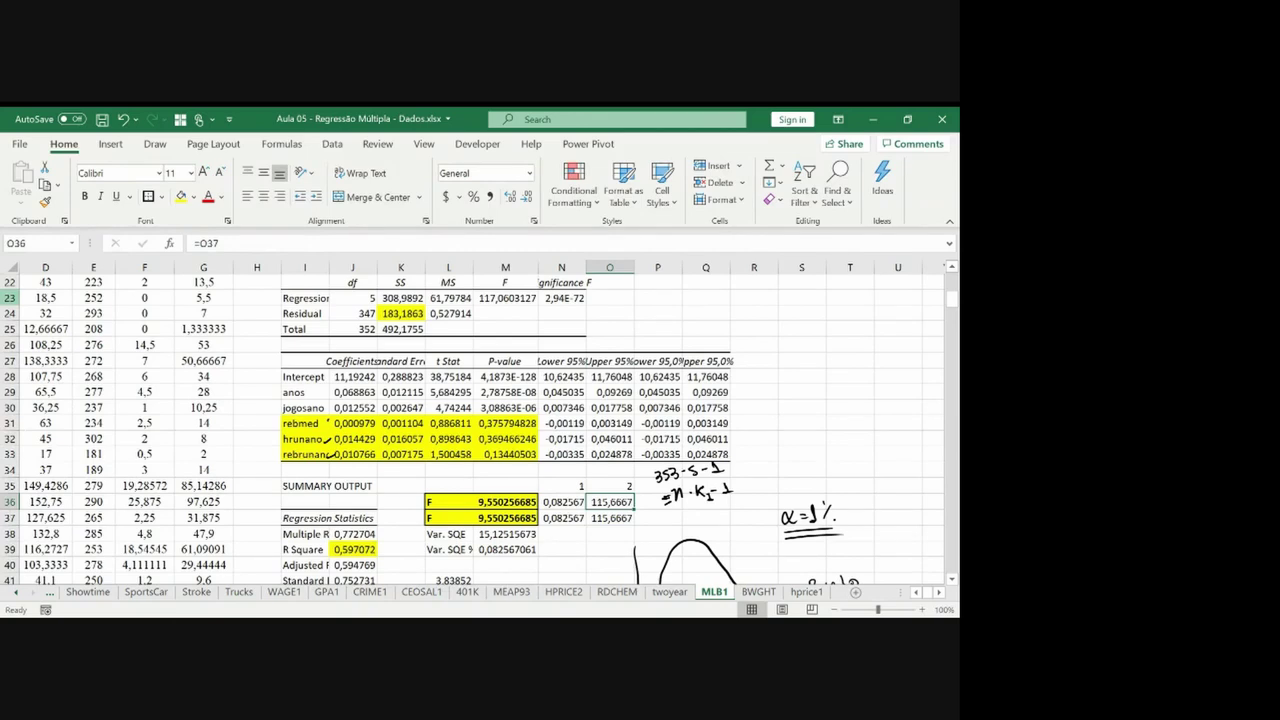
left_click(505, 502)
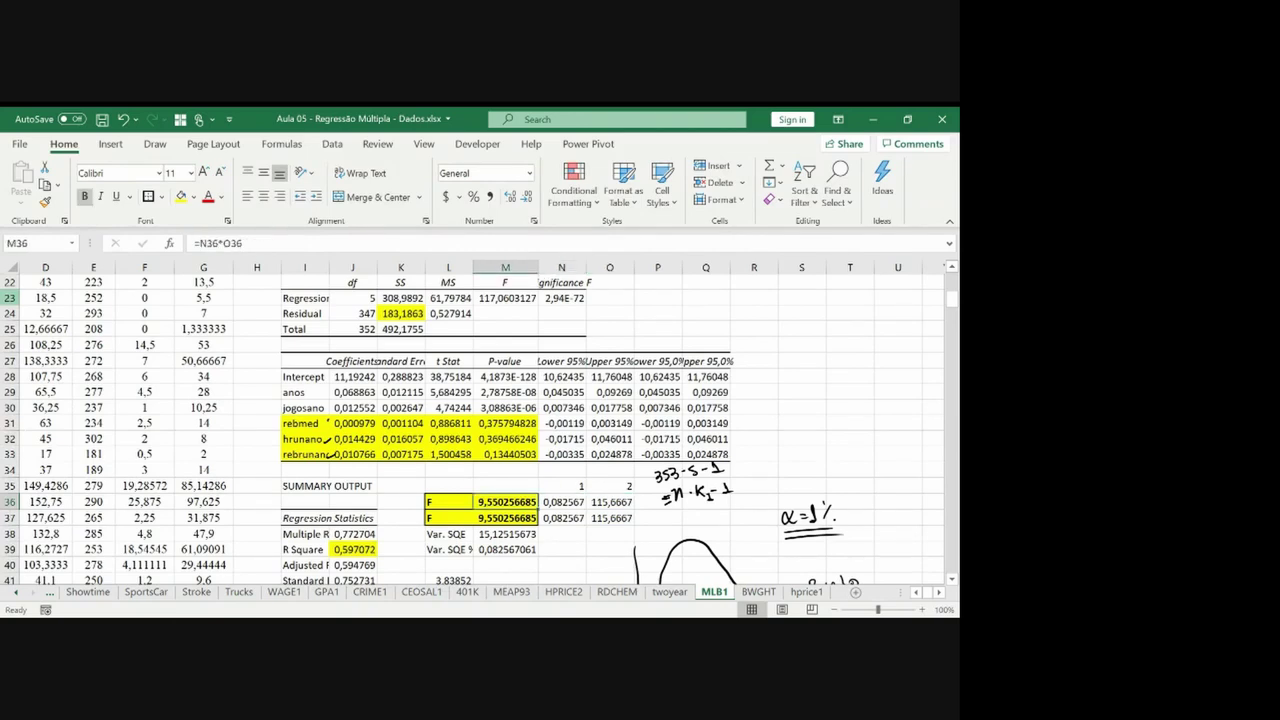